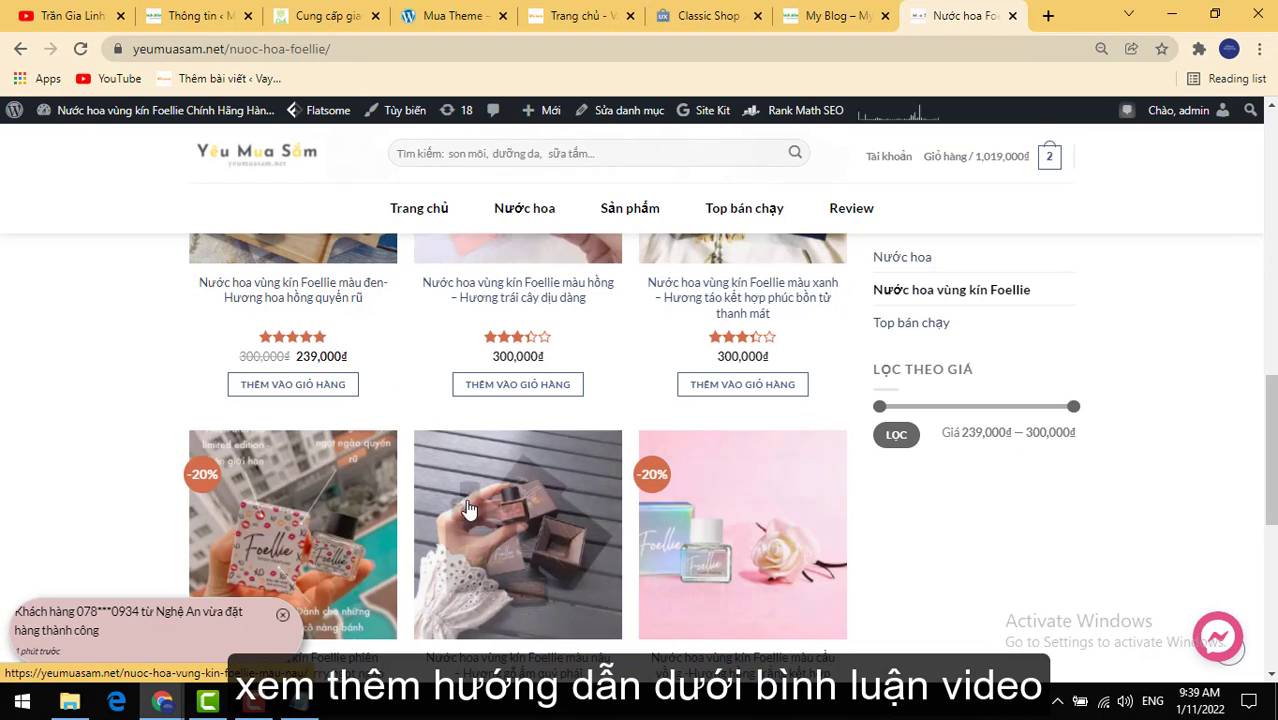
Step: Look over the Foellie perfume listing and the Kiến thức category of the Vay Tiền Online site as examples
scroll(627, 478, "down", 3)
scroll(510, 457, "up", 3)
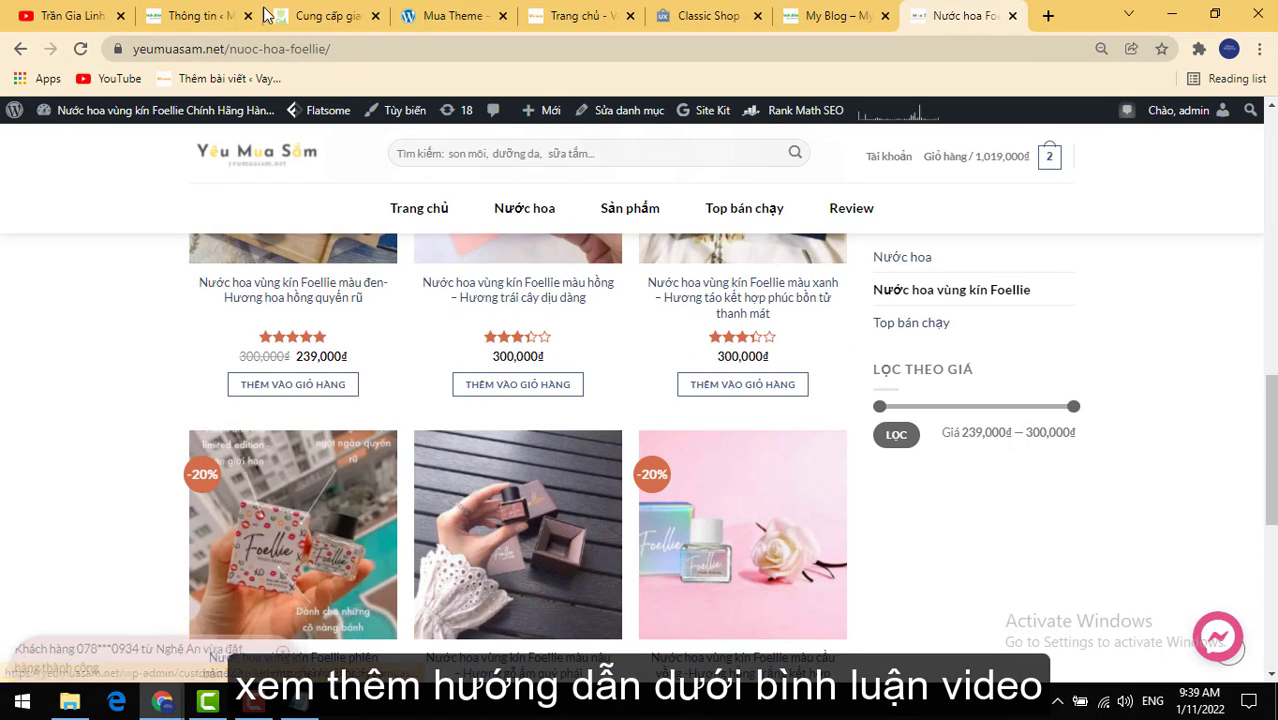
left_click(300, 18)
left_click(535, 15)
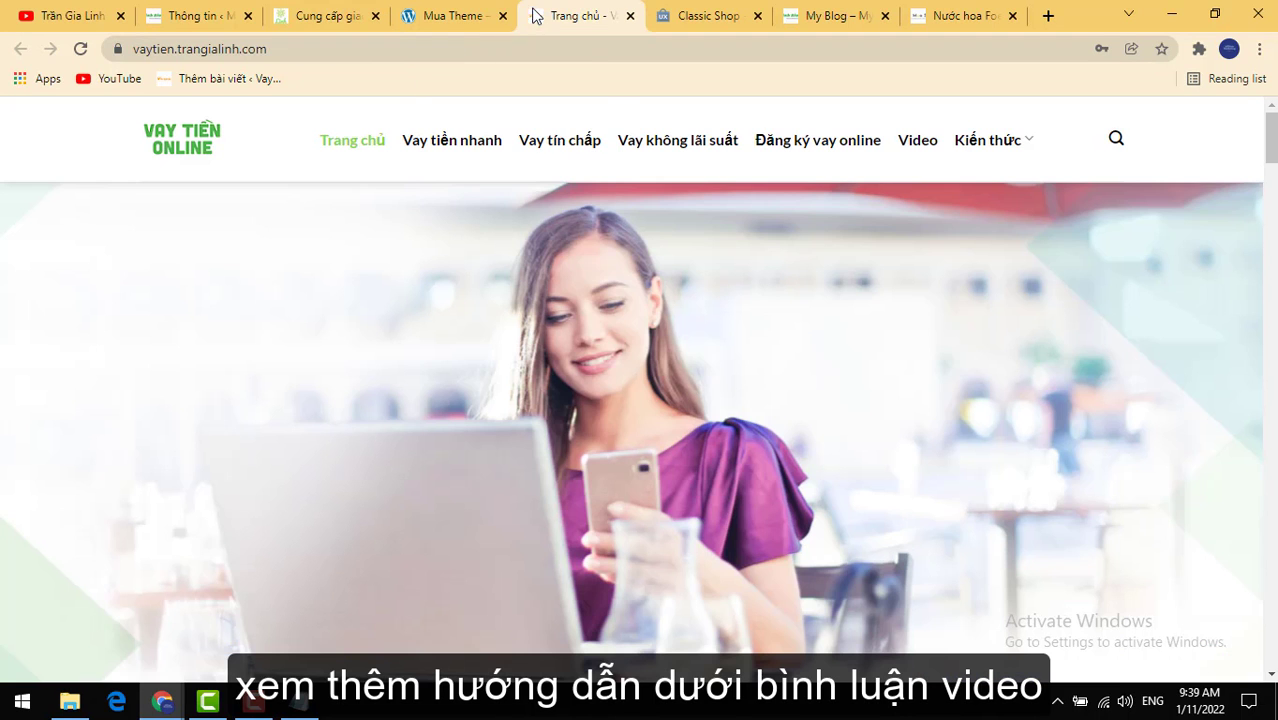
left_click(984, 139)
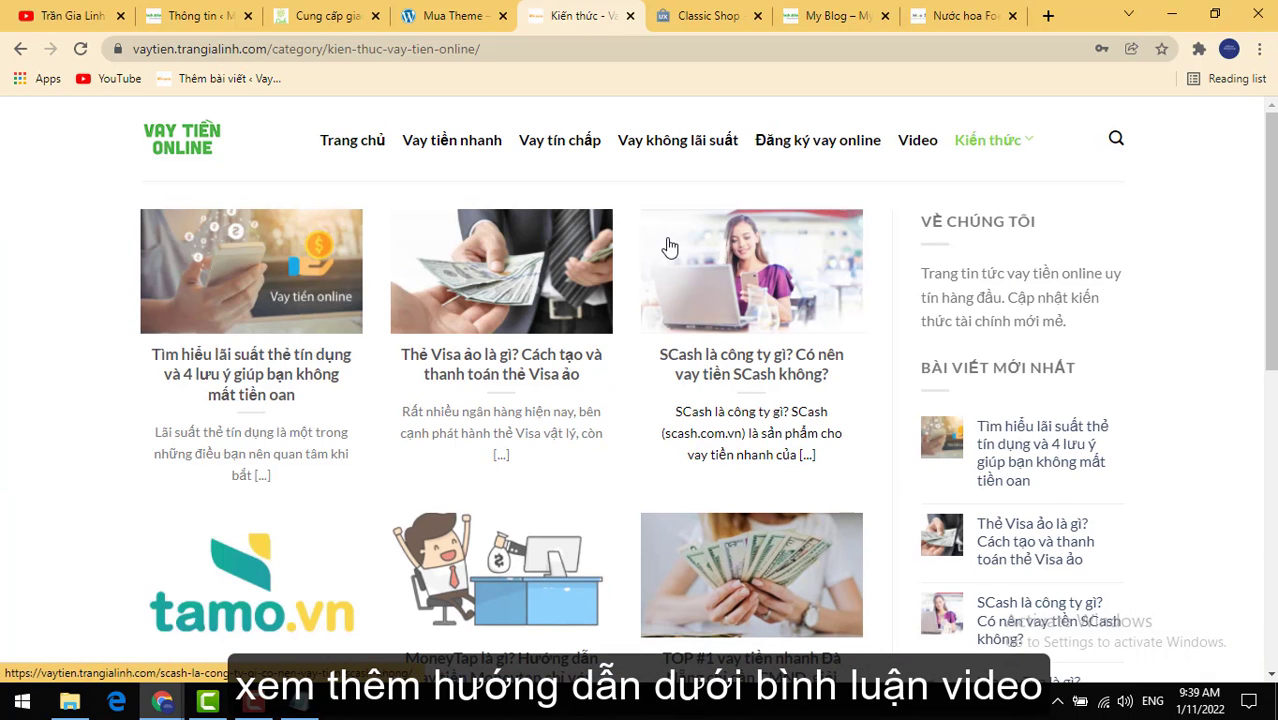
Step: Switch to the demo site's WordPress admin and create a new page titled "Trang chủ"
left_click(195, 15)
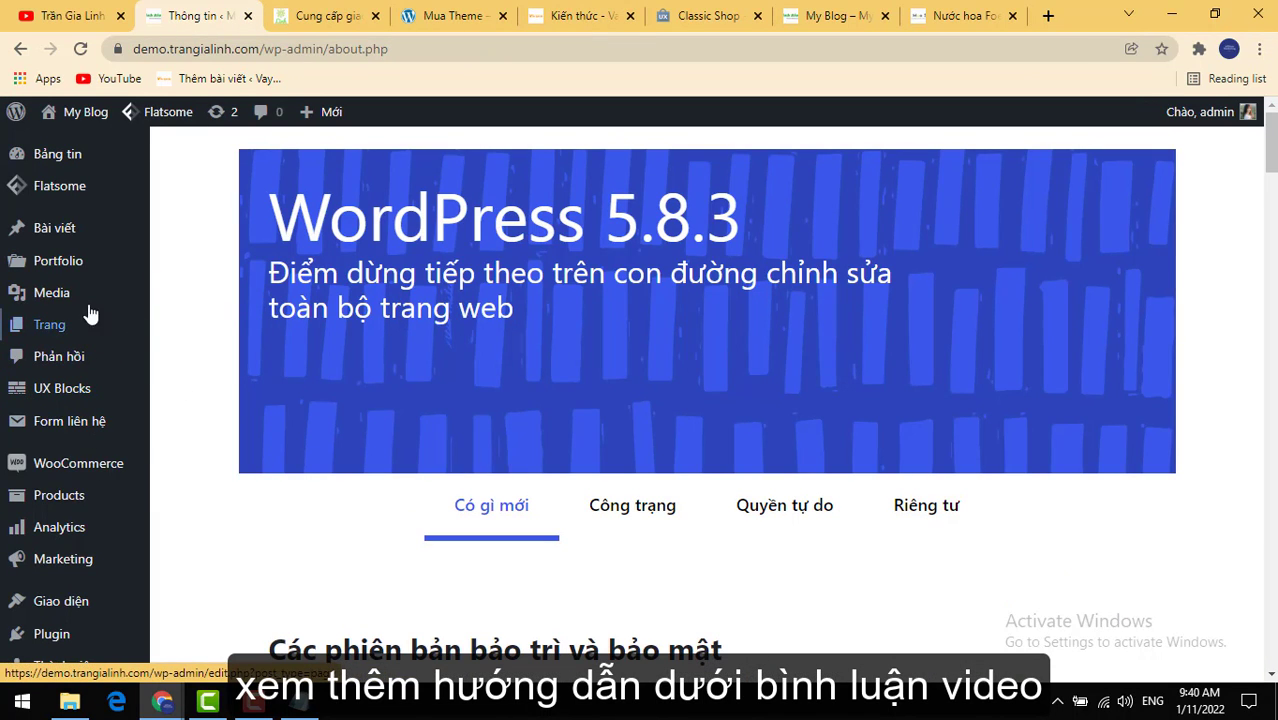
mouse_move(47, 342)
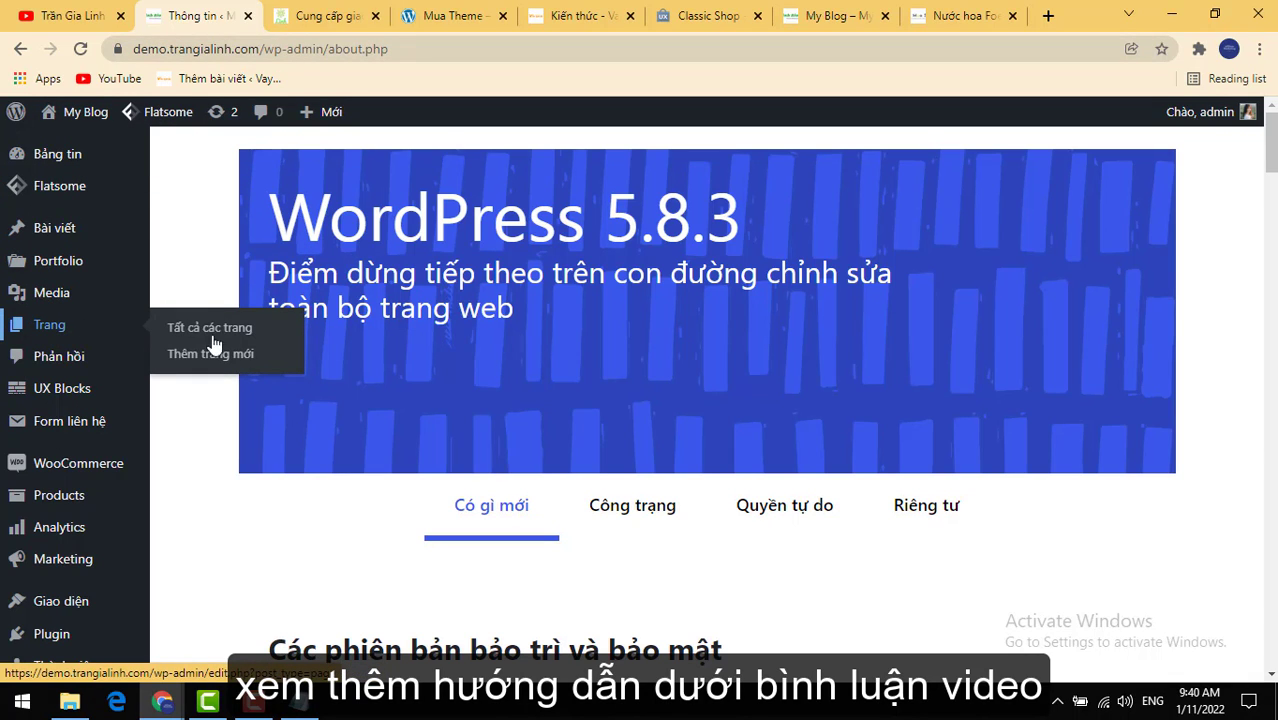
left_click(223, 363)
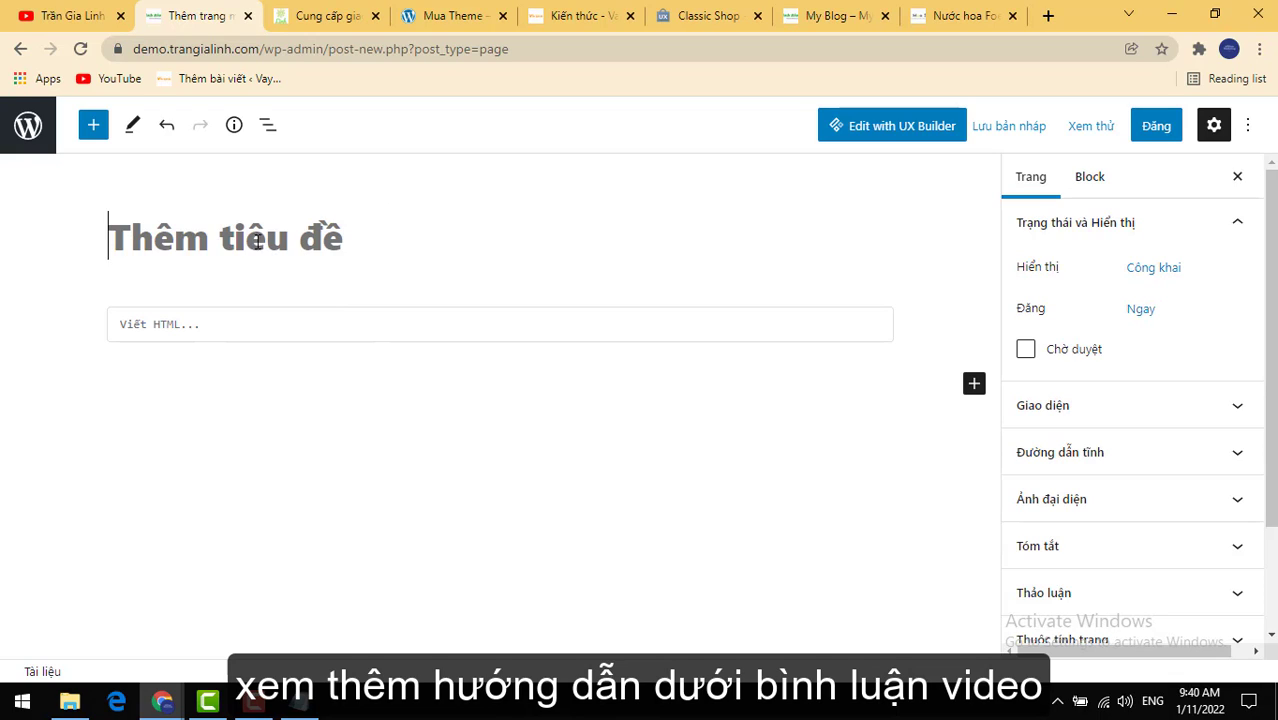
type("Trang")
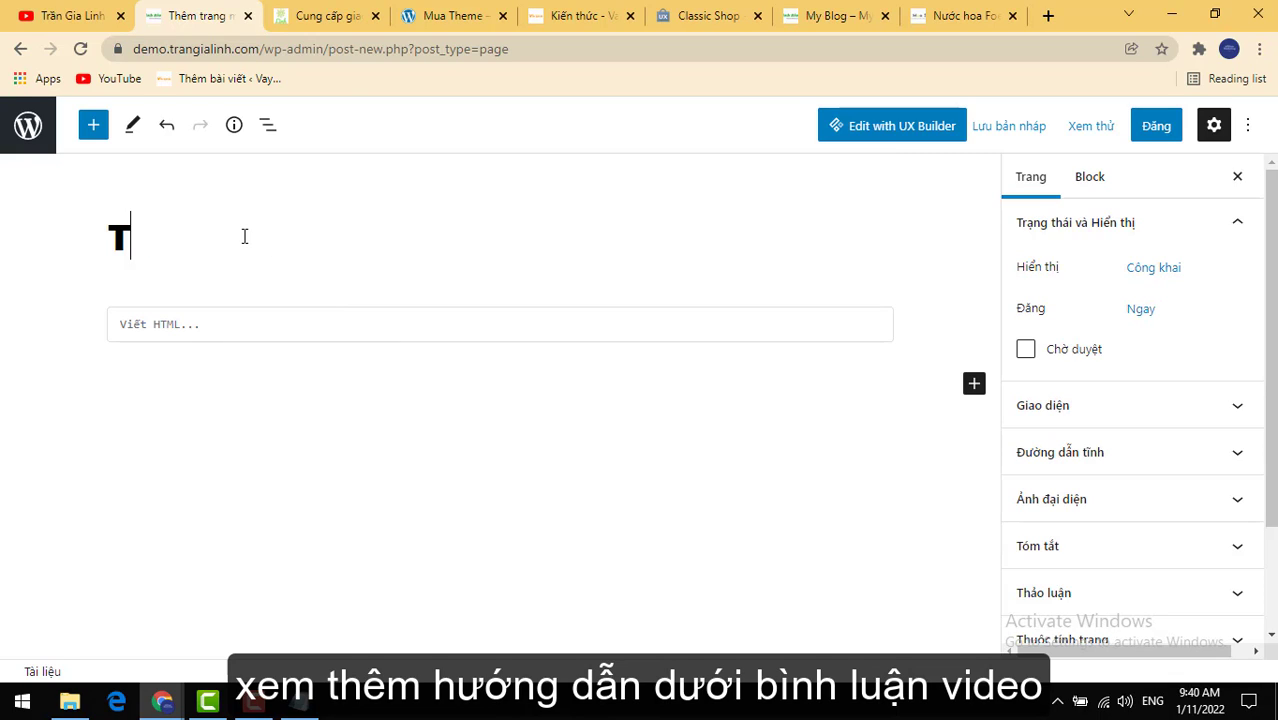
key("BackSpace")
type("gg")
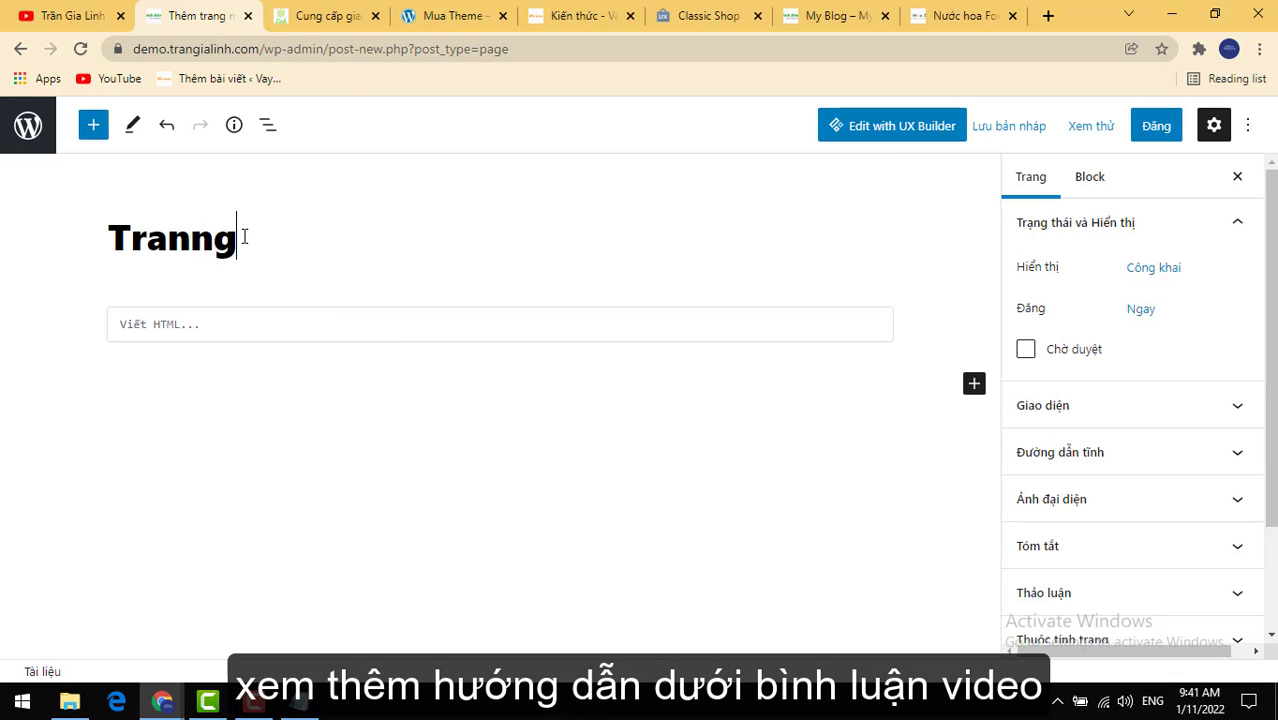
key("BackSpace")
key("BackSpace")
type("g chủ")
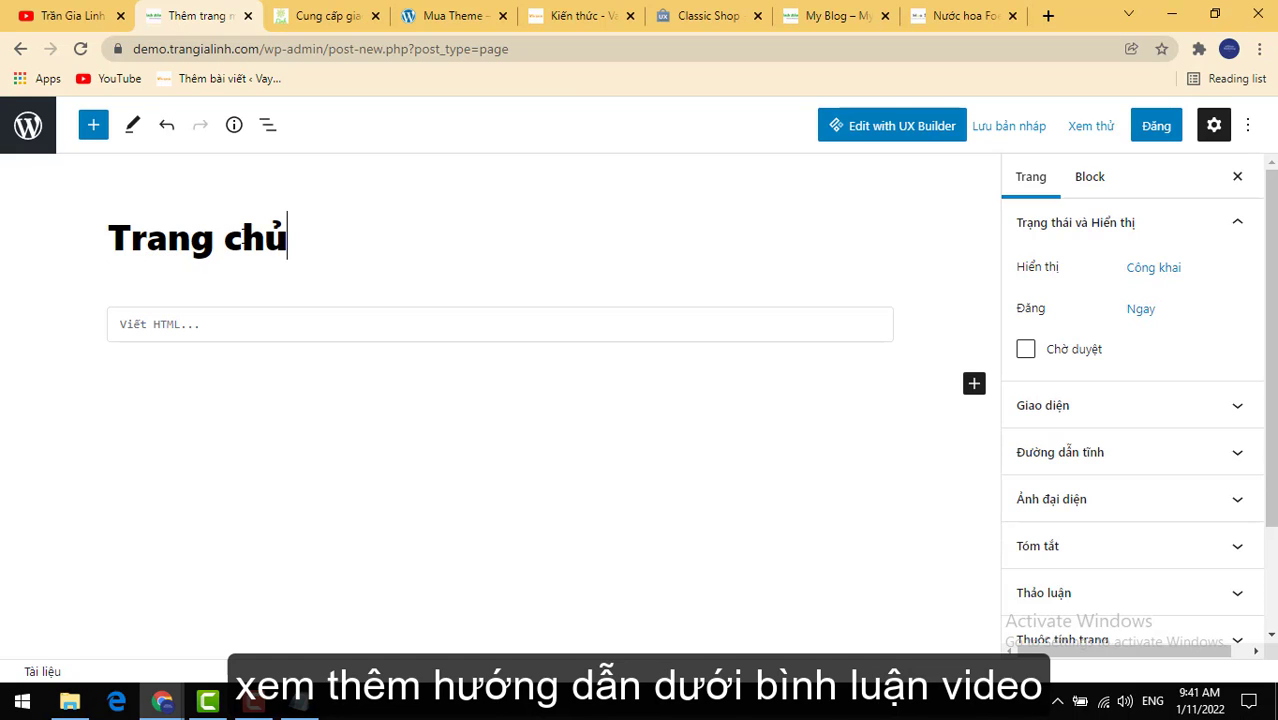
Step: Publish the "Trang chủ" page and return to the list of all pages
left_click(1159, 126)
left_click(1090, 128)
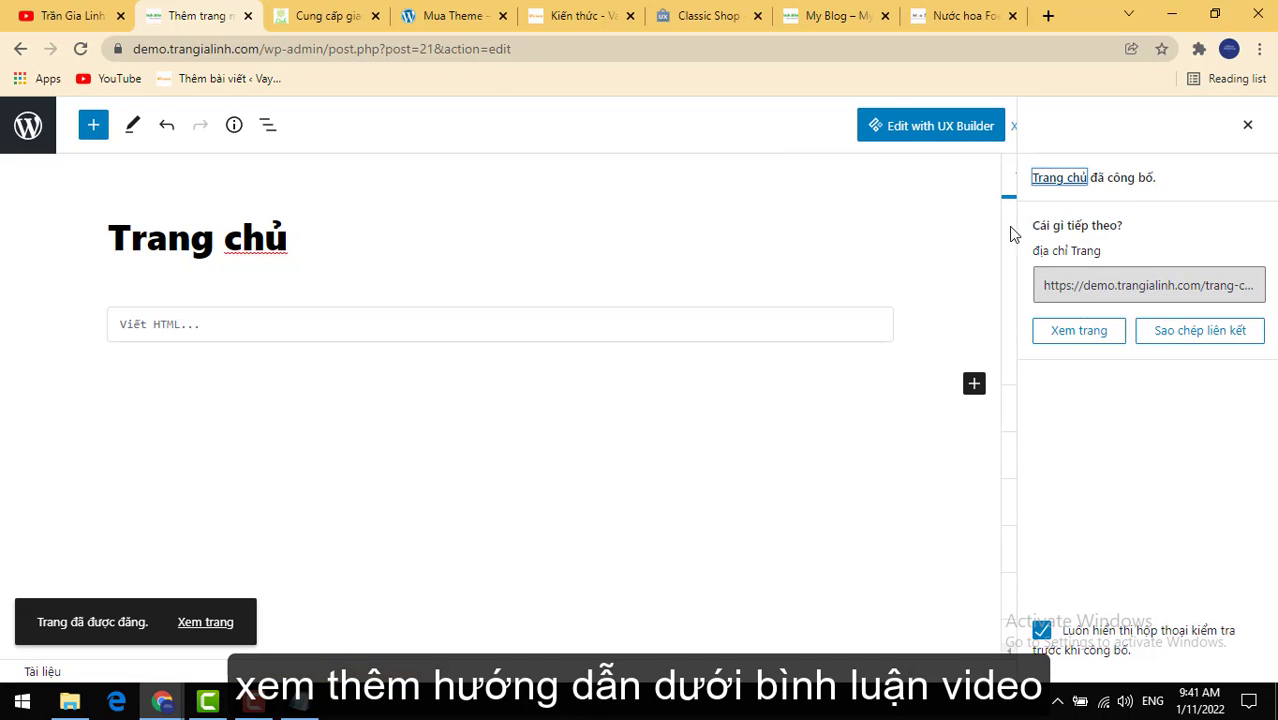
left_click(28, 126)
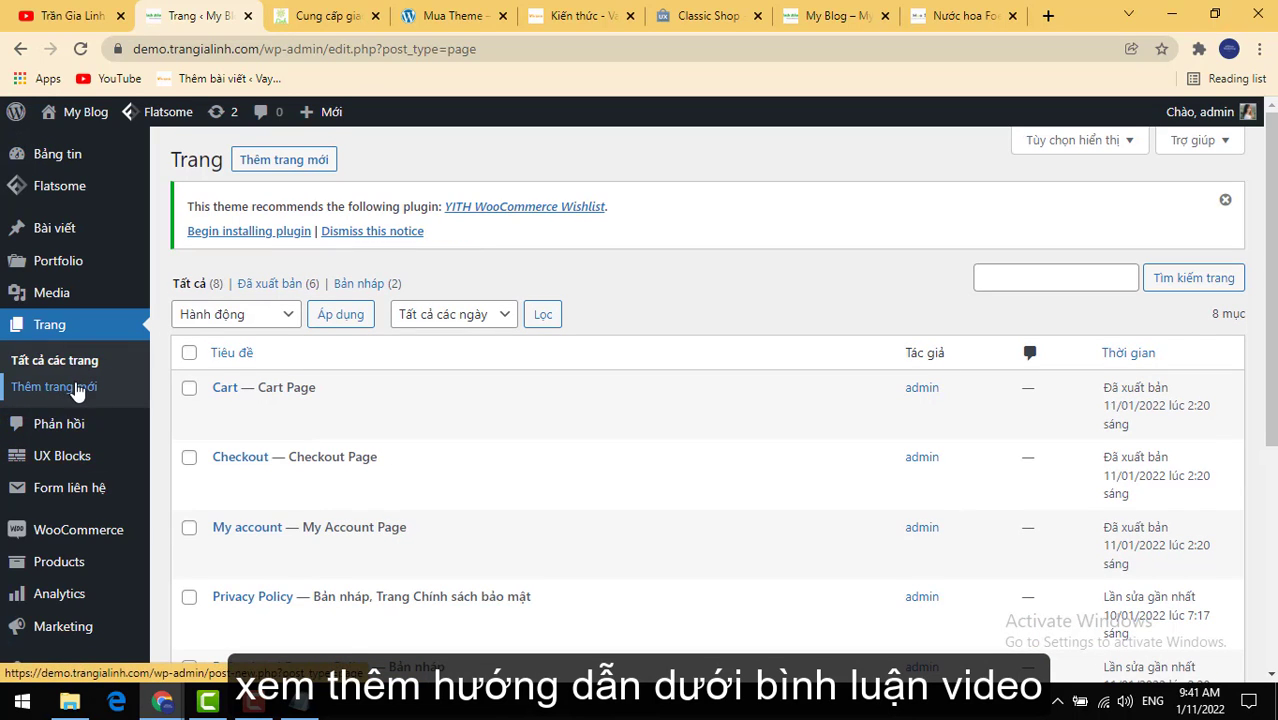
Step: Search the plugin directory for "classic", then install and activate the Classic Editor plugin
scroll(103, 428, "down", 1)
scroll(60, 530, "down", 1)
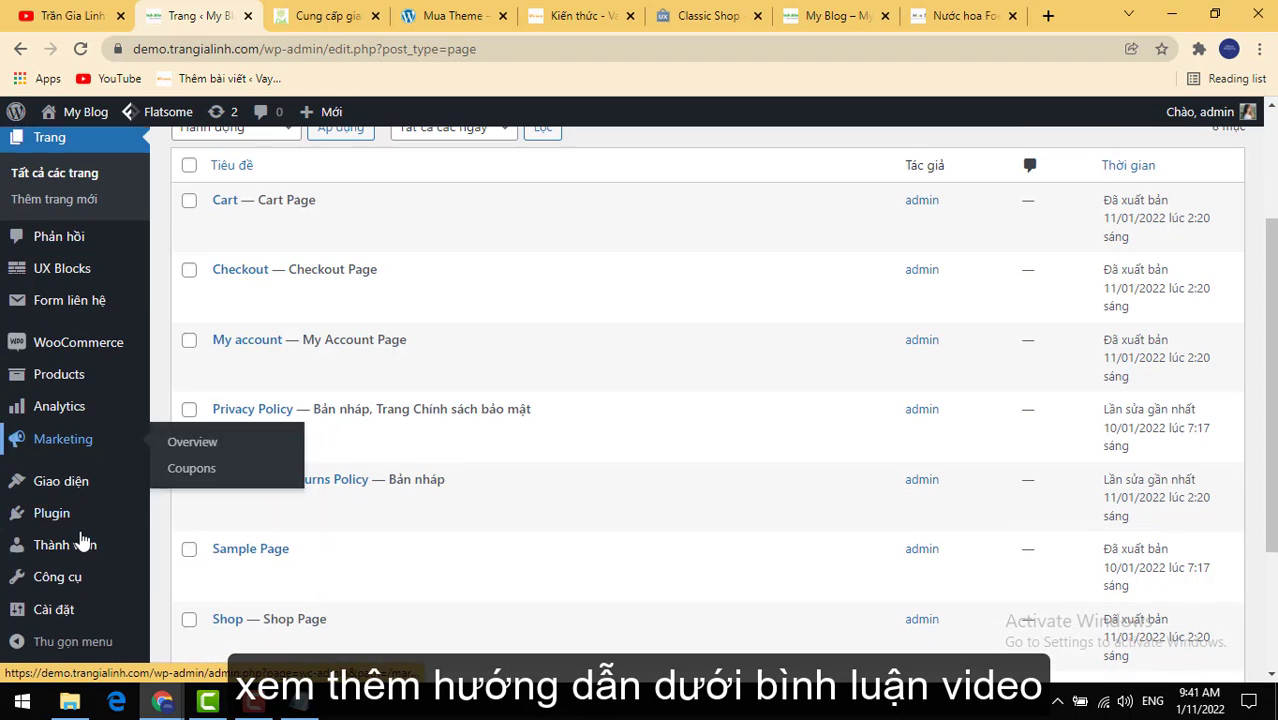
mouse_move(38, 532)
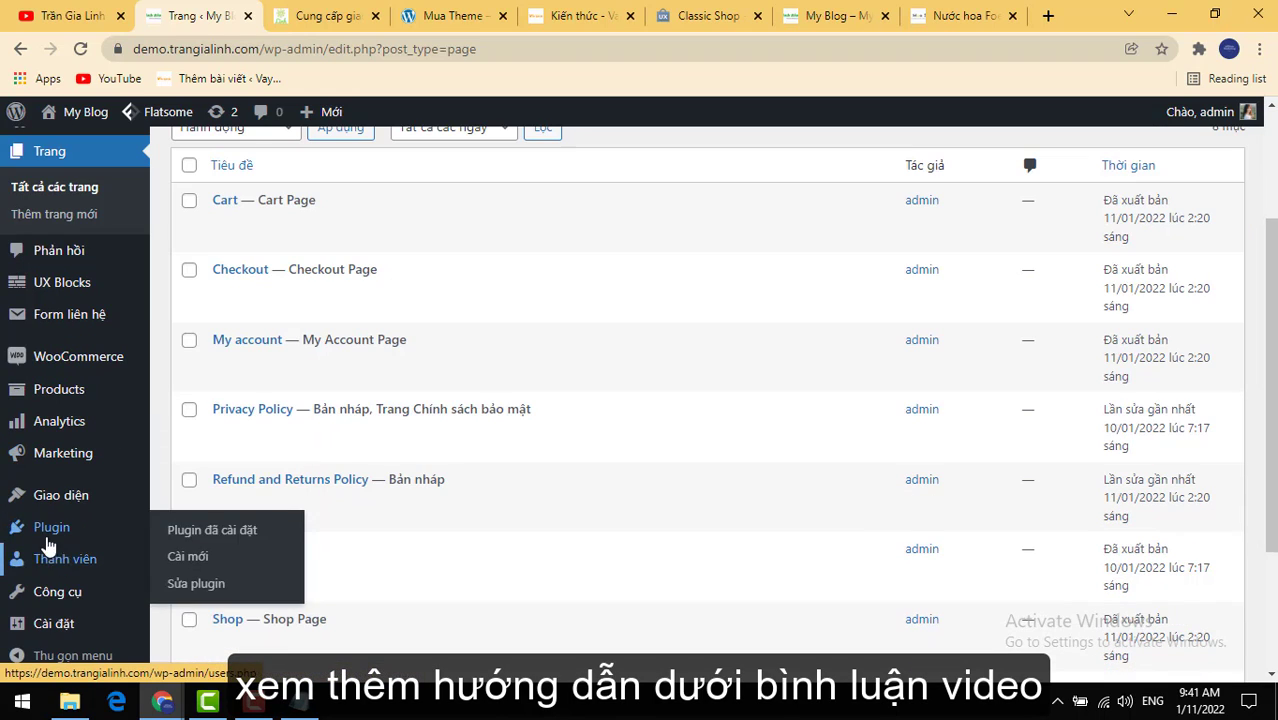
left_click(200, 566)
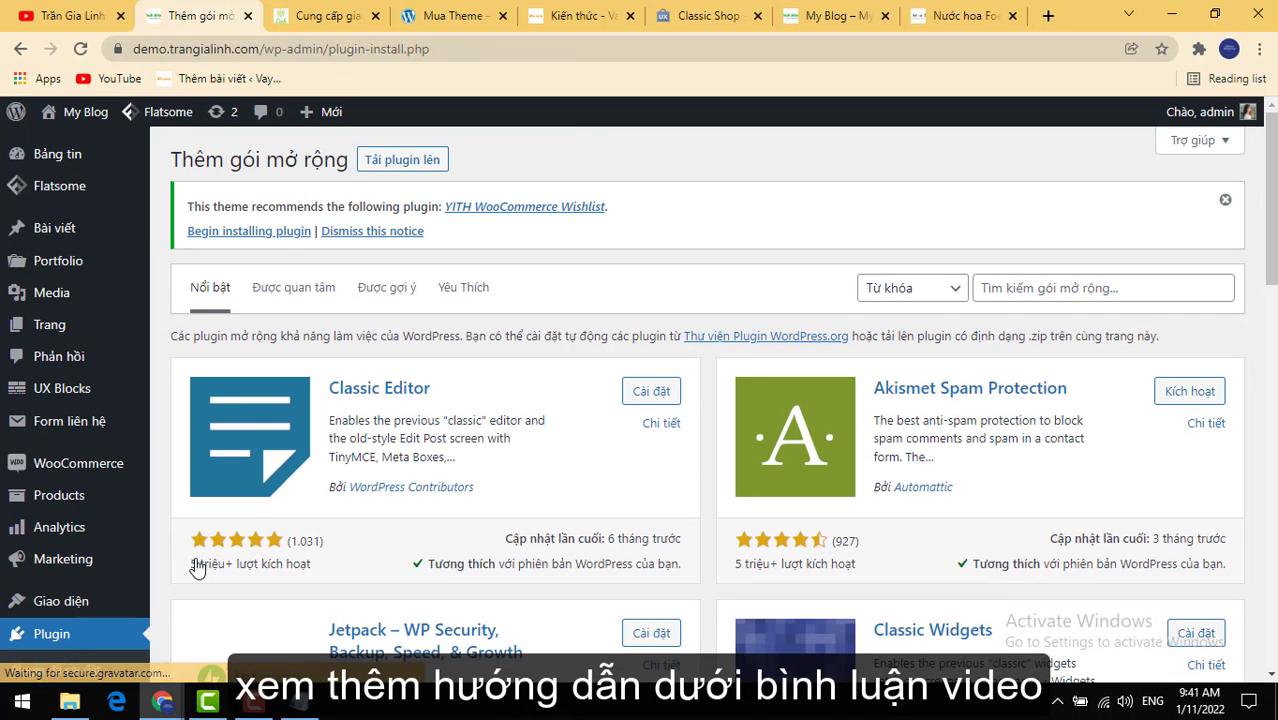
left_click(1046, 288)
type("classic")
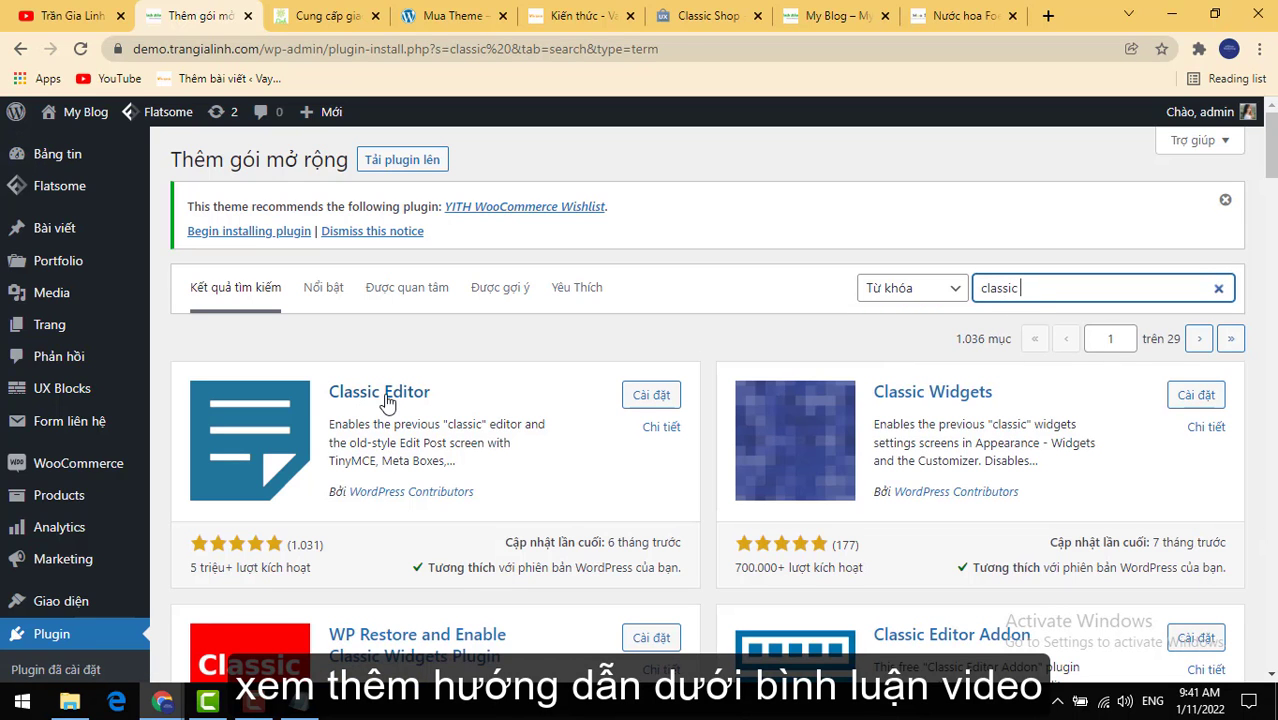
left_click(652, 397)
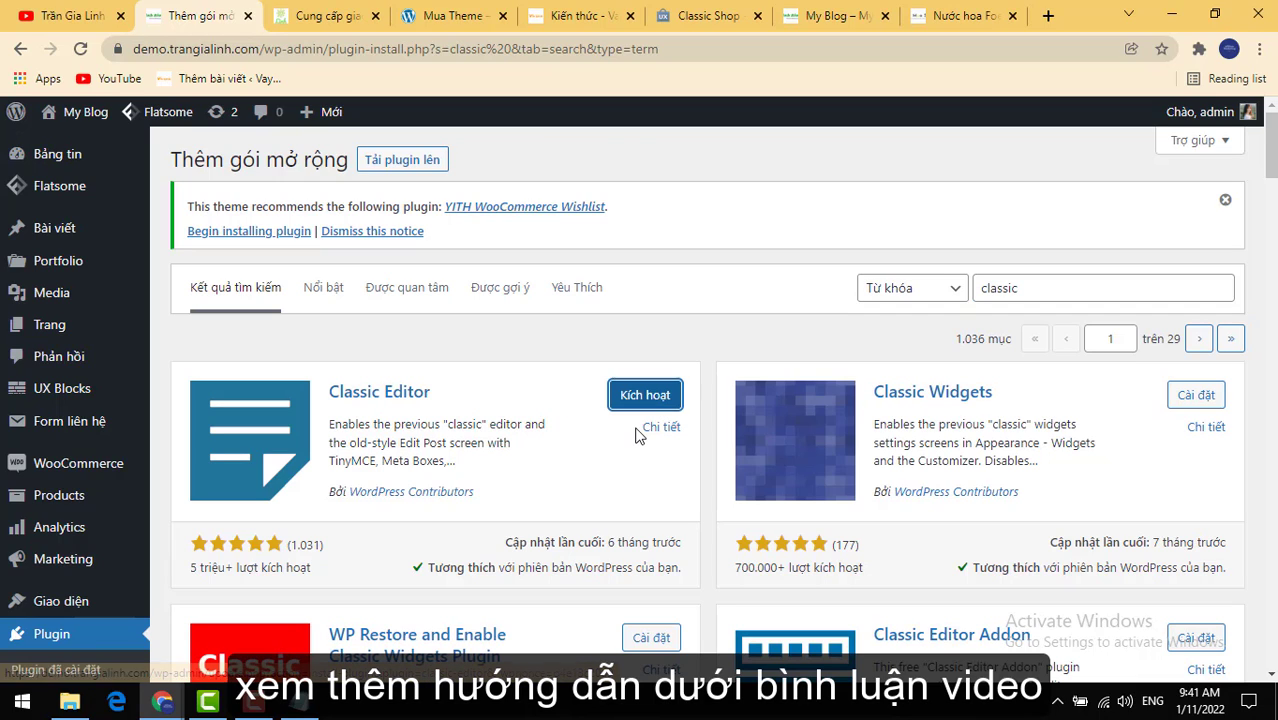
left_click(648, 405)
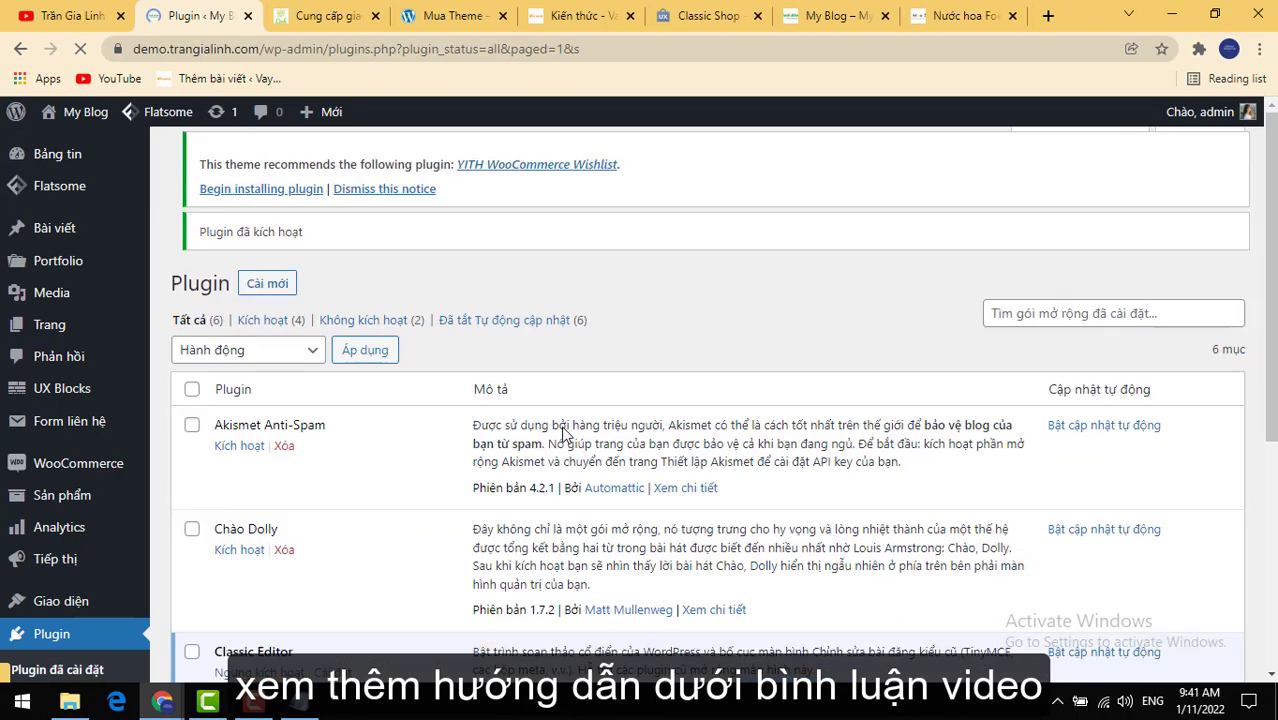
Step: Search the plugin directory for "advanced" and look through the results for an editor extension
scroll(322, 472, "down", 5)
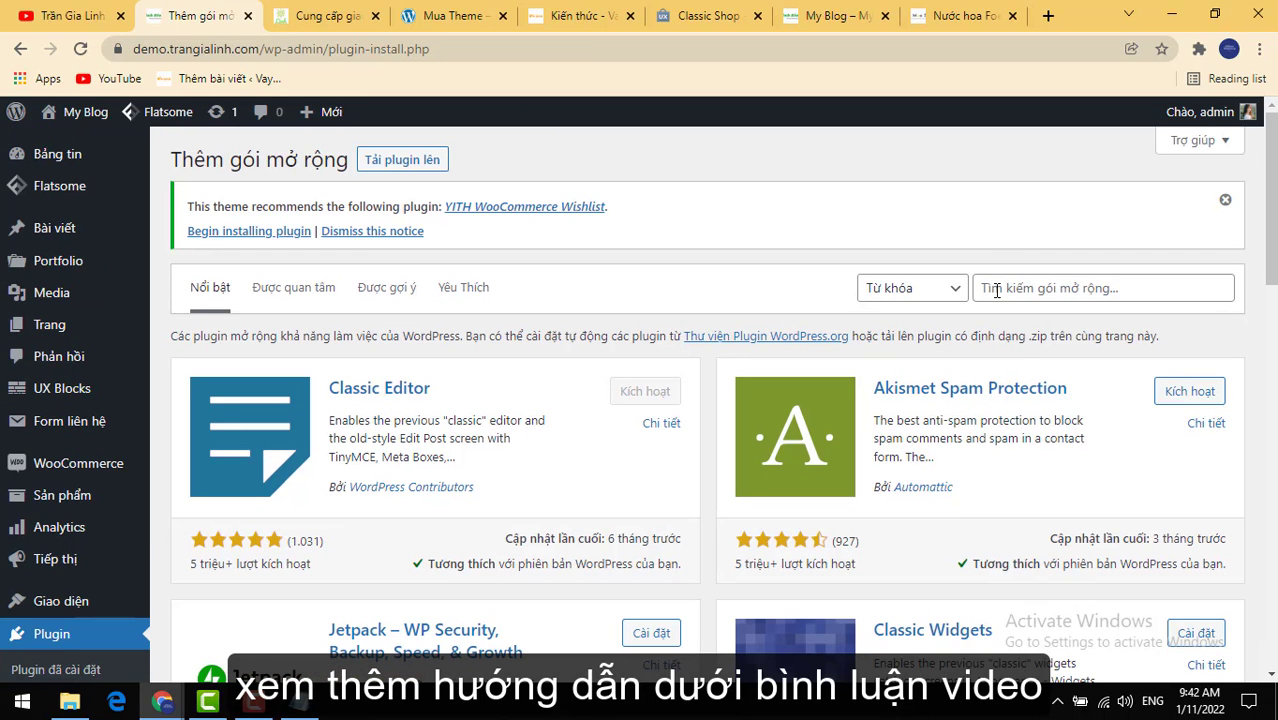
left_click(996, 290)
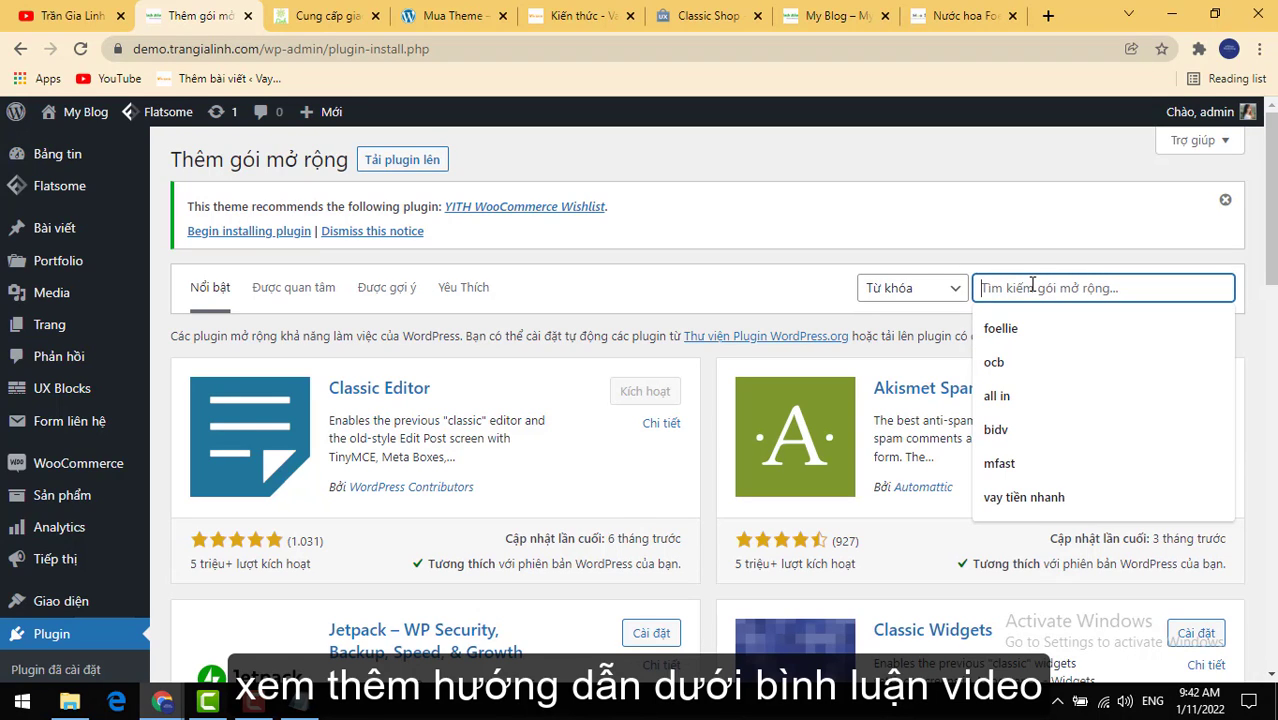
type("ad")
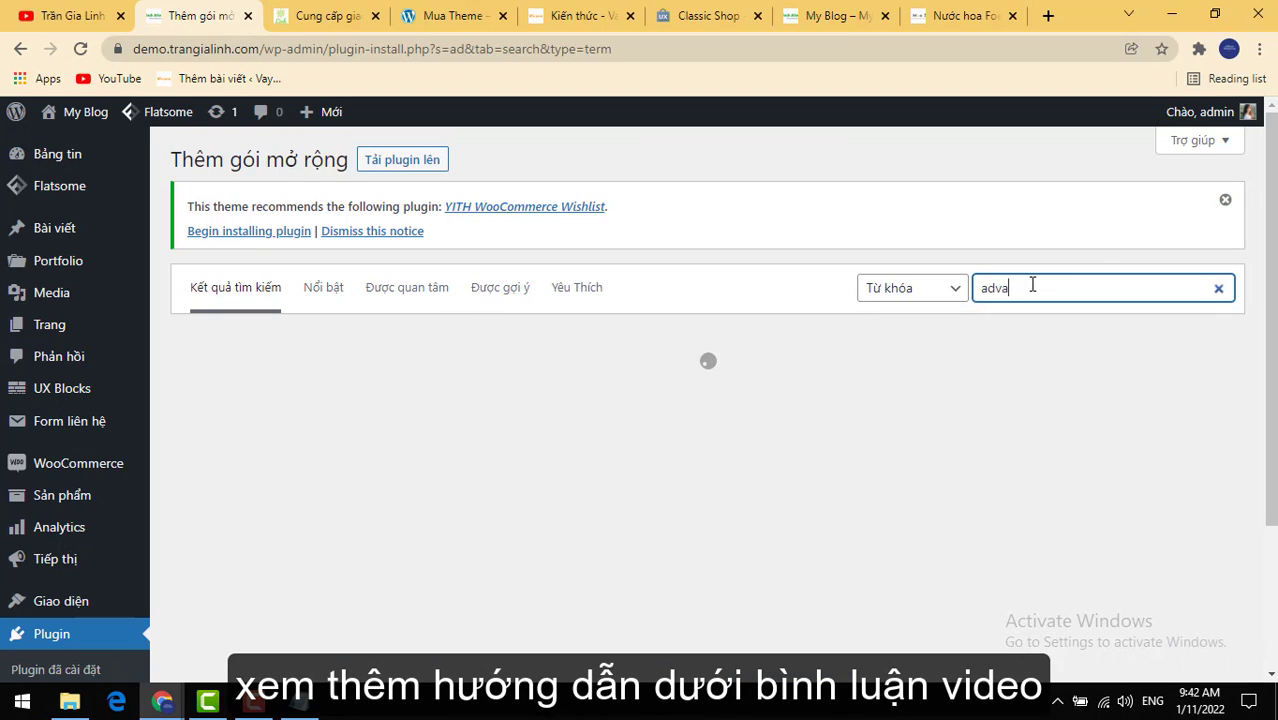
type("vanced")
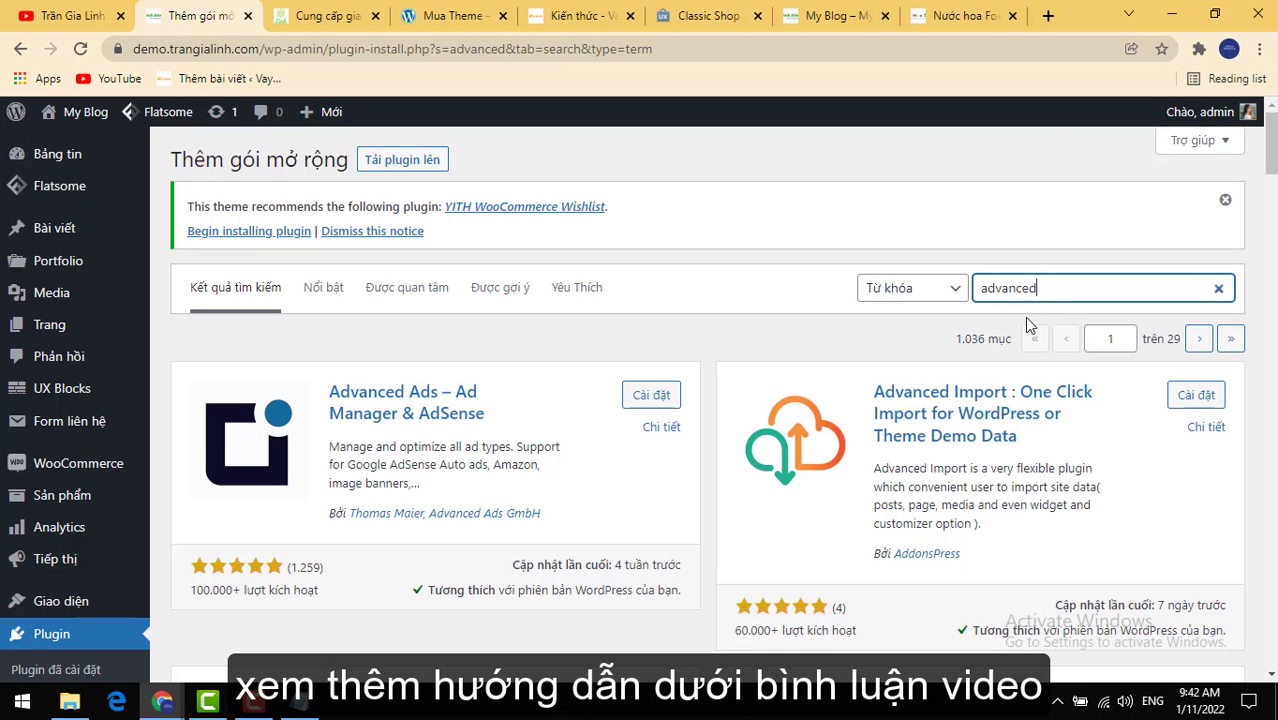
scroll(1026, 357, "down", 3)
scroll(1026, 357, "down", 7)
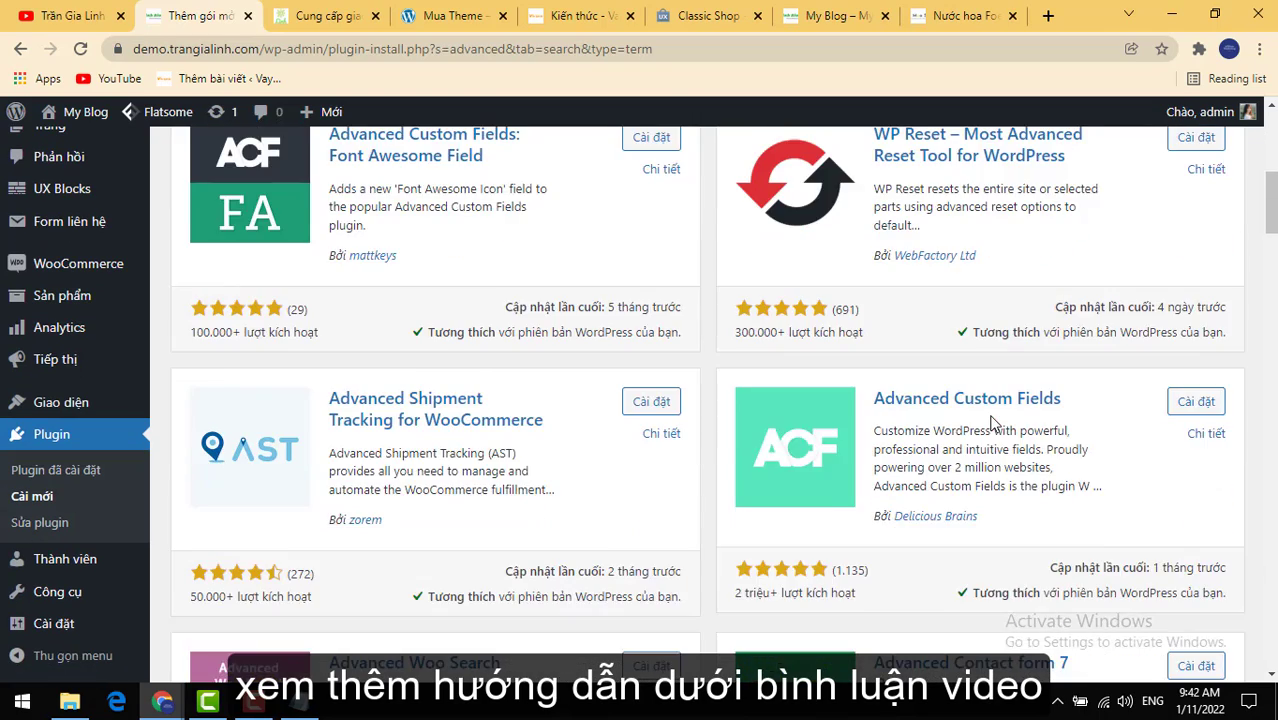
scroll(993, 423, "down", 4)
scroll(990, 422, "up", 14)
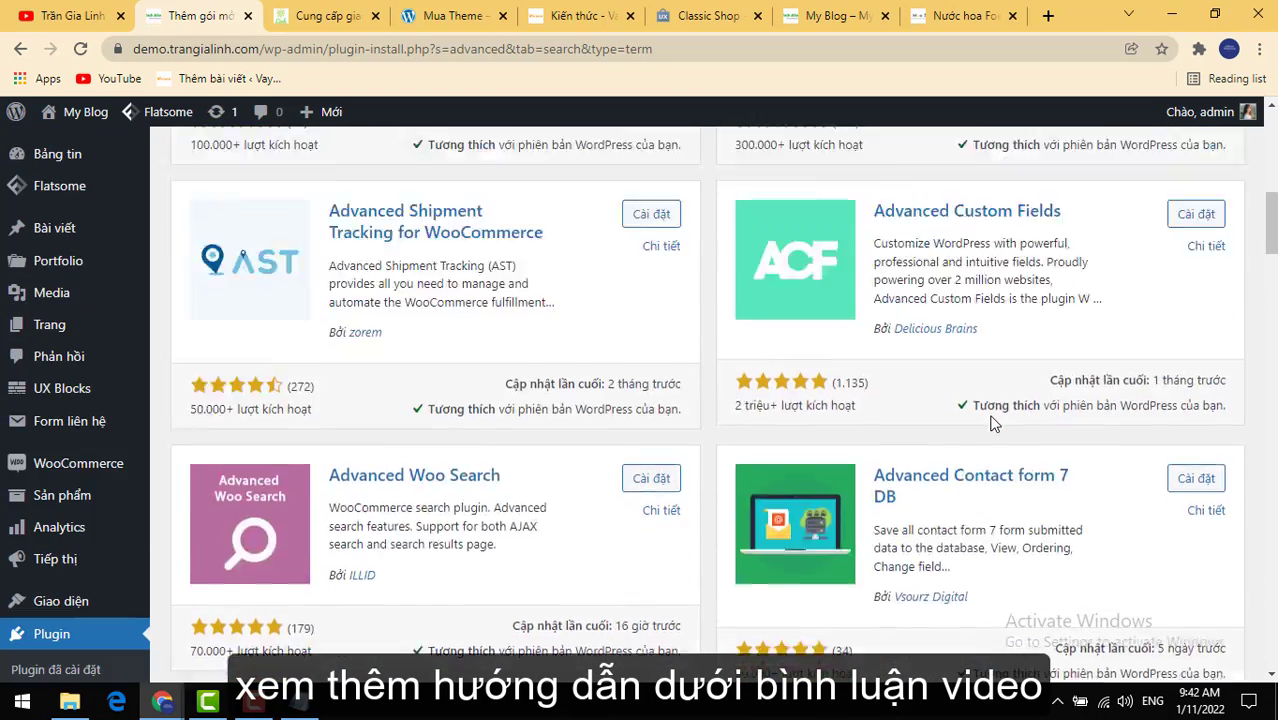
Step: Search the plugins for "classic", then install and activate Advanced Editor Tools (previously TinyMCE Advanced)
double_click(1016, 289)
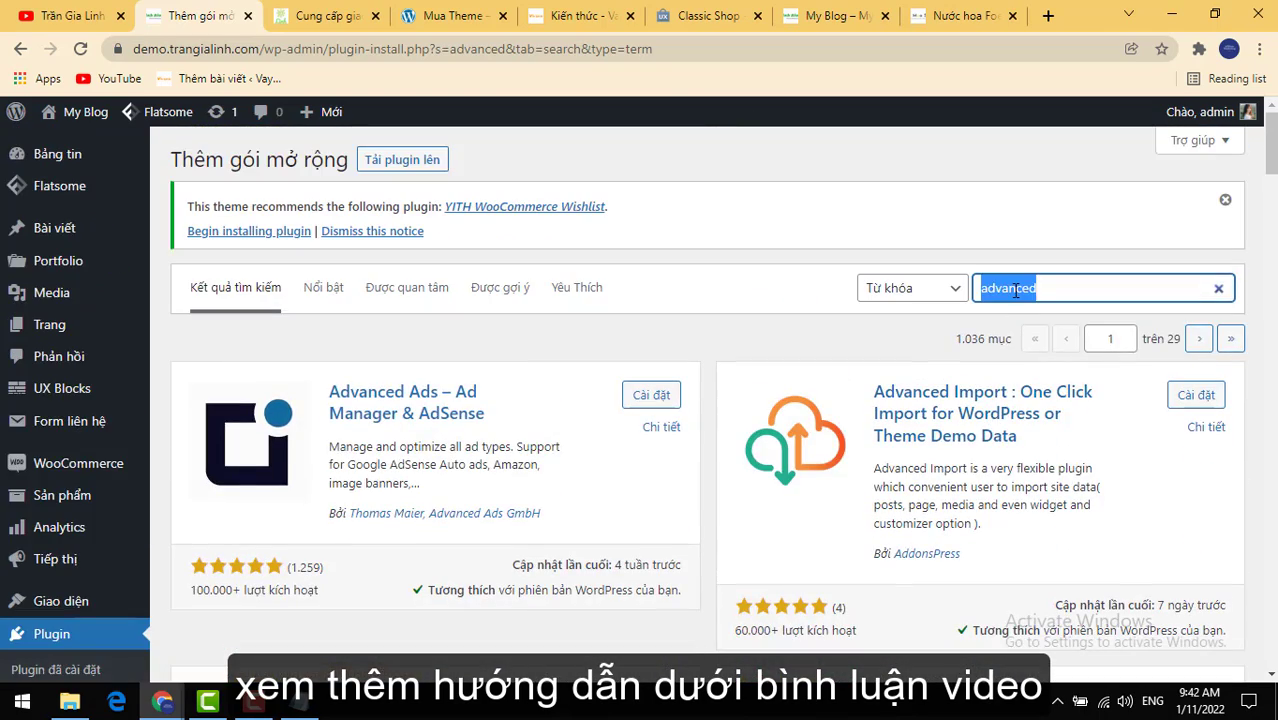
type("c")
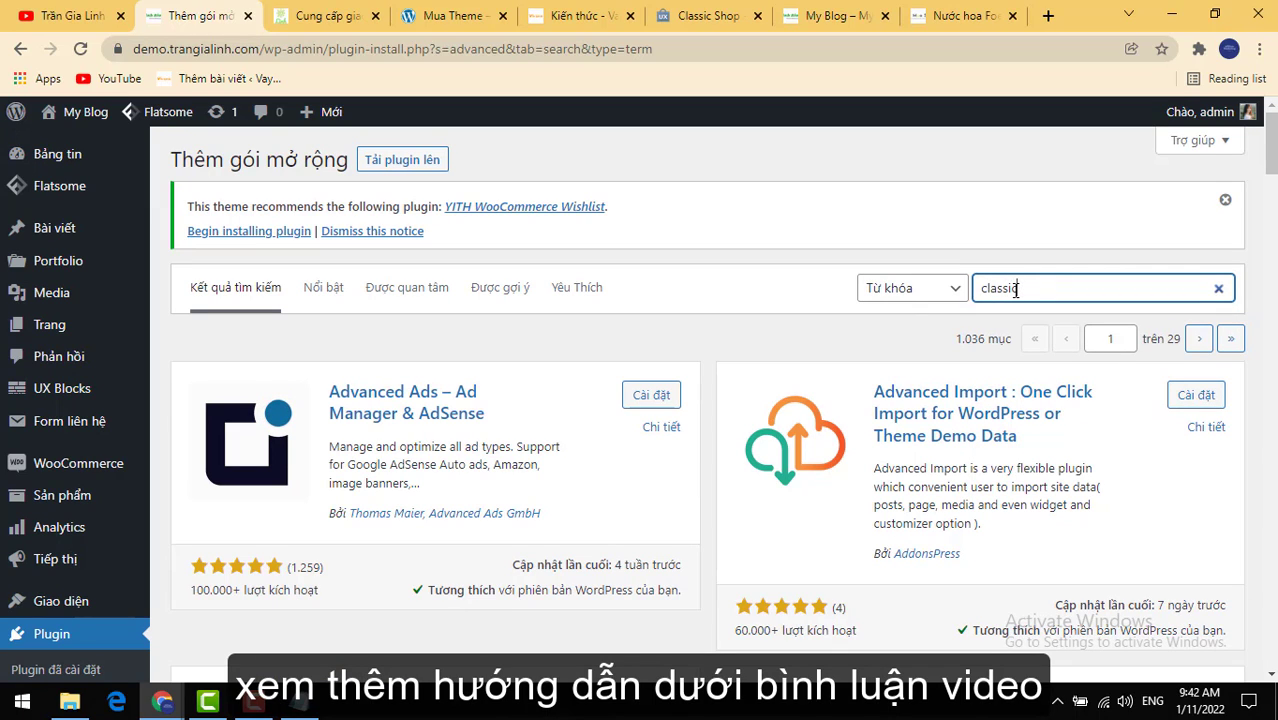
type("lassic")
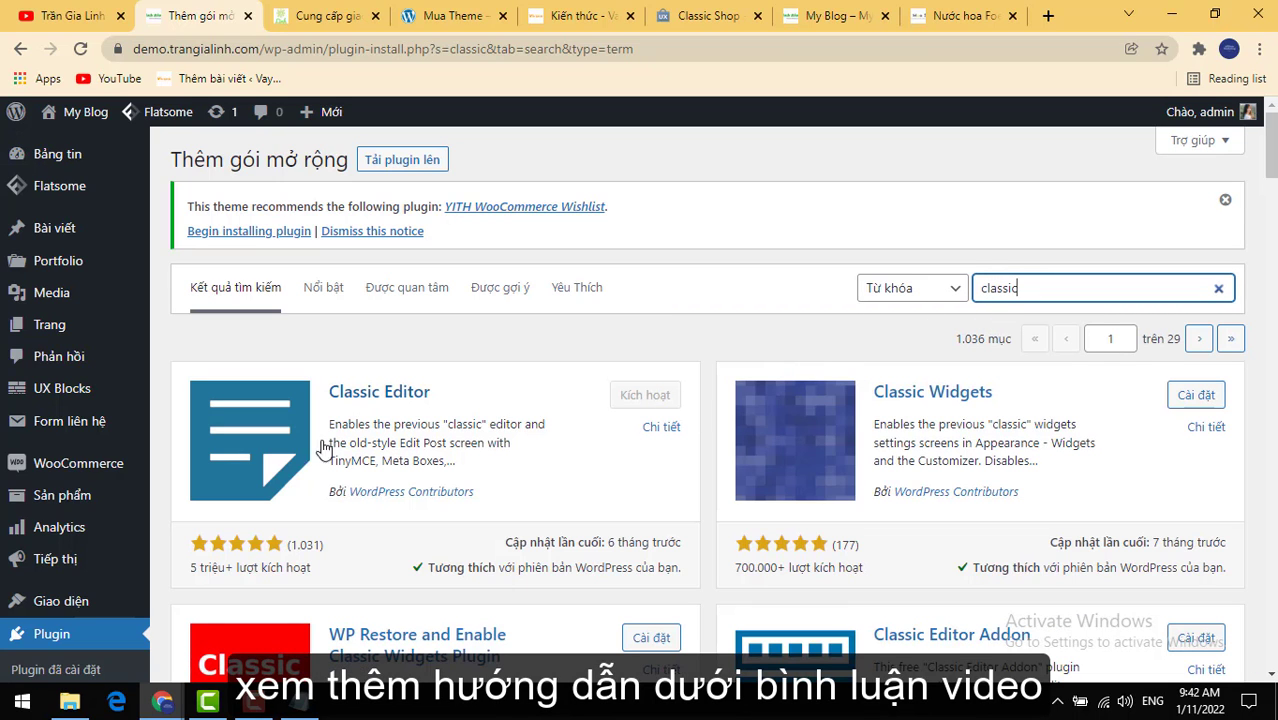
scroll(765, 416, "down", 4)
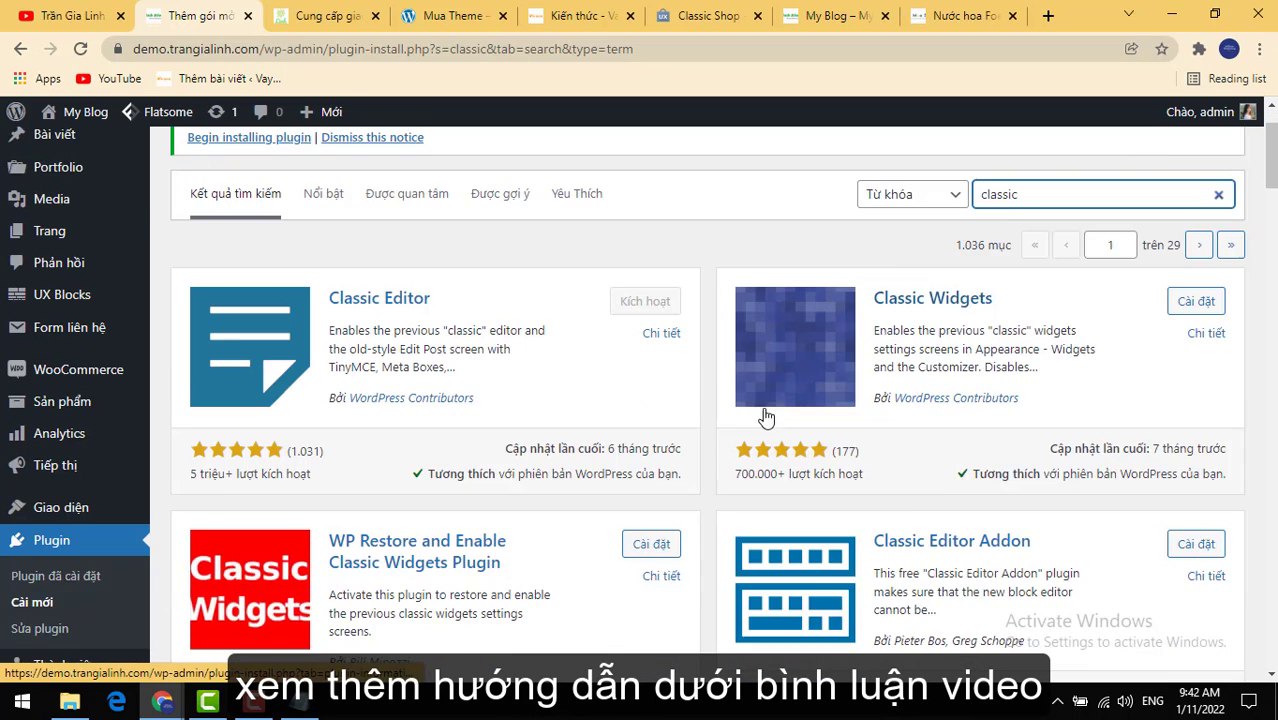
scroll(768, 496, "down", 2)
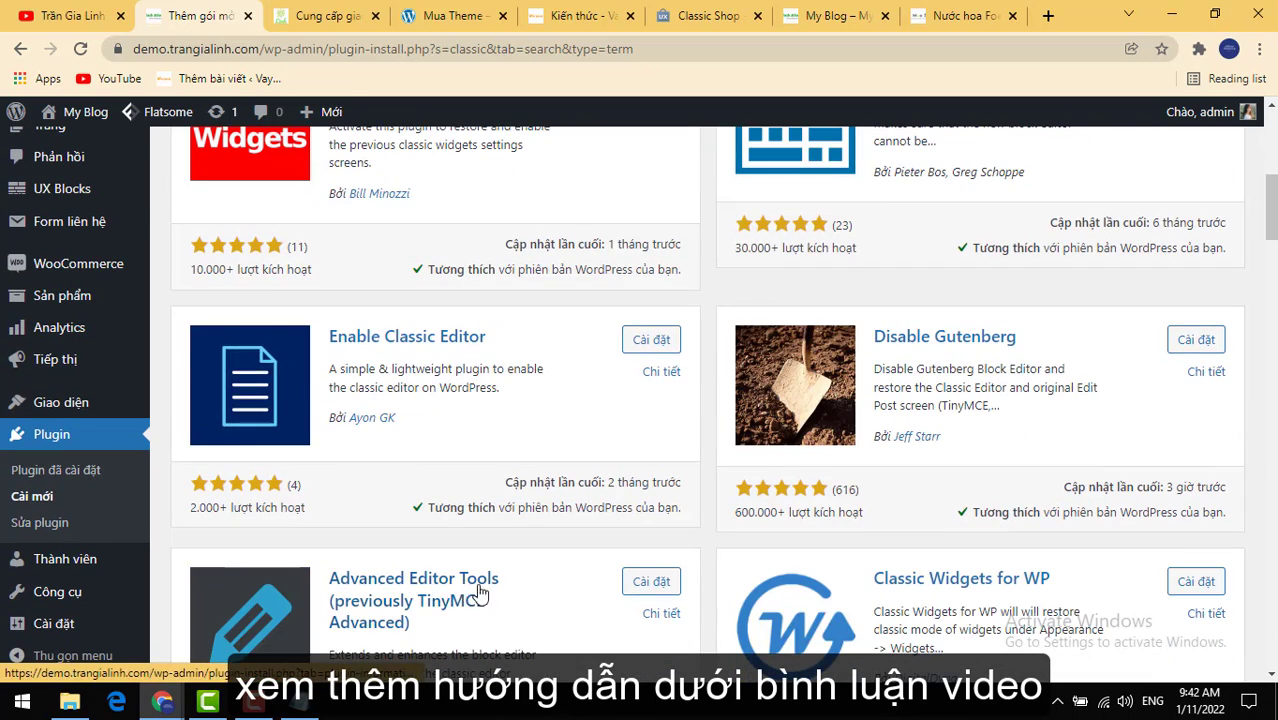
left_click(648, 588)
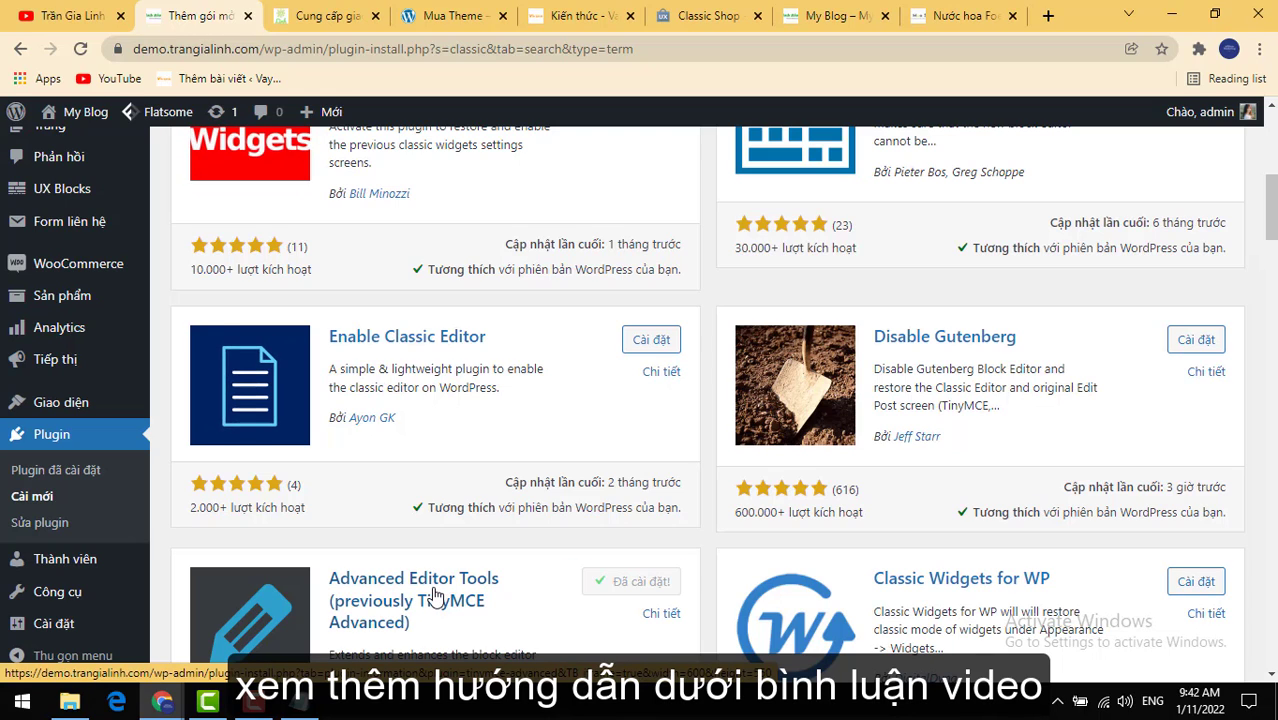
left_click(648, 588)
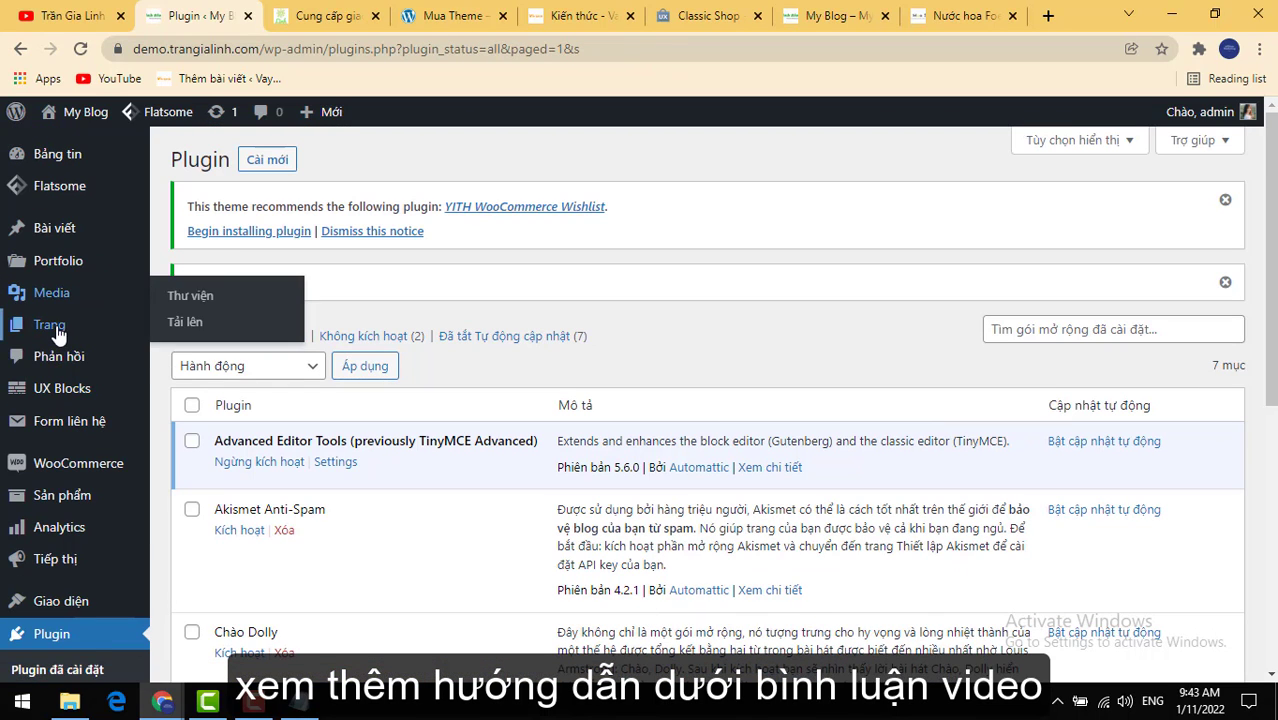
Step: Create a new page titled "Liên hệ" and publish it
mouse_move(53, 333)
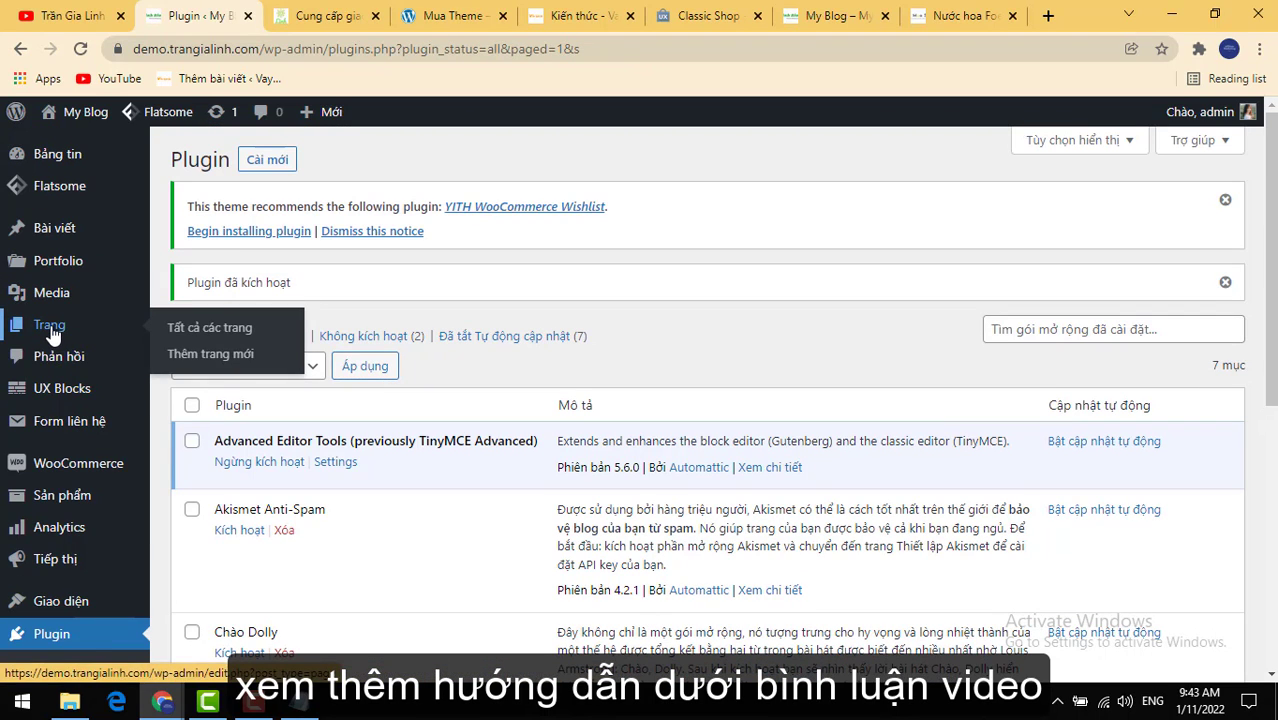
left_click(203, 358)
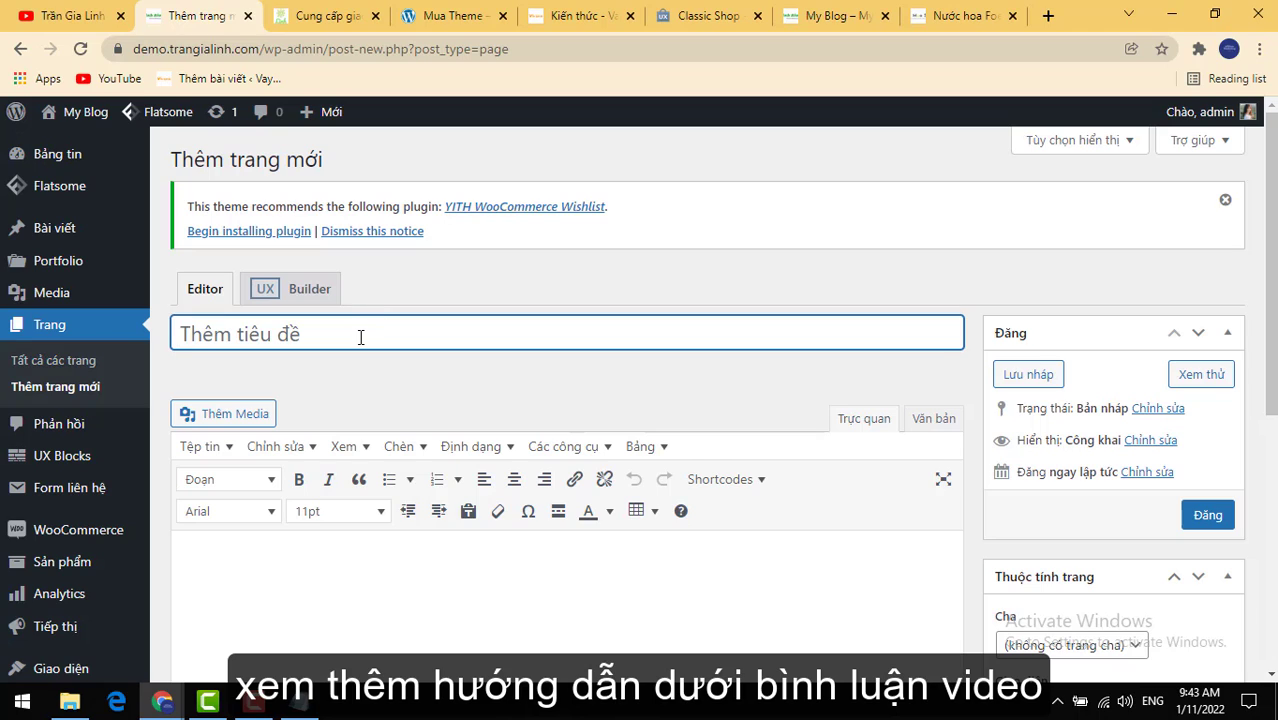
type("Liên hệ")
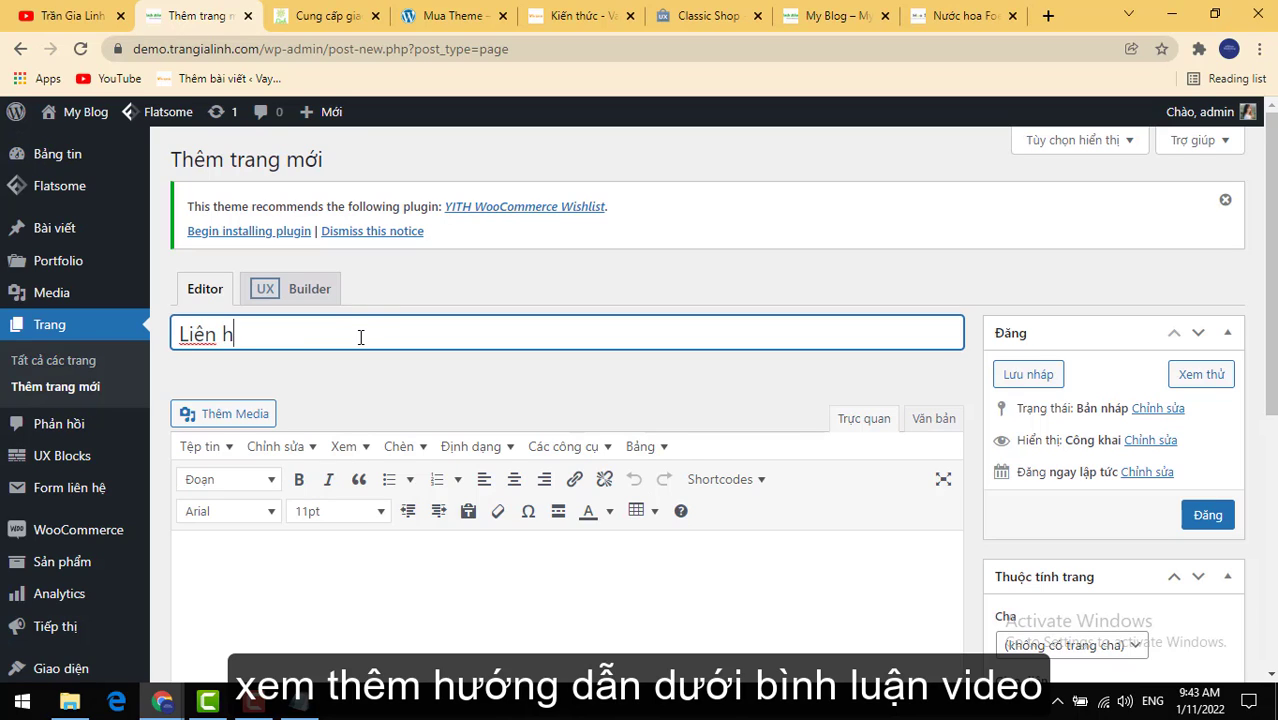
left_click(1207, 520)
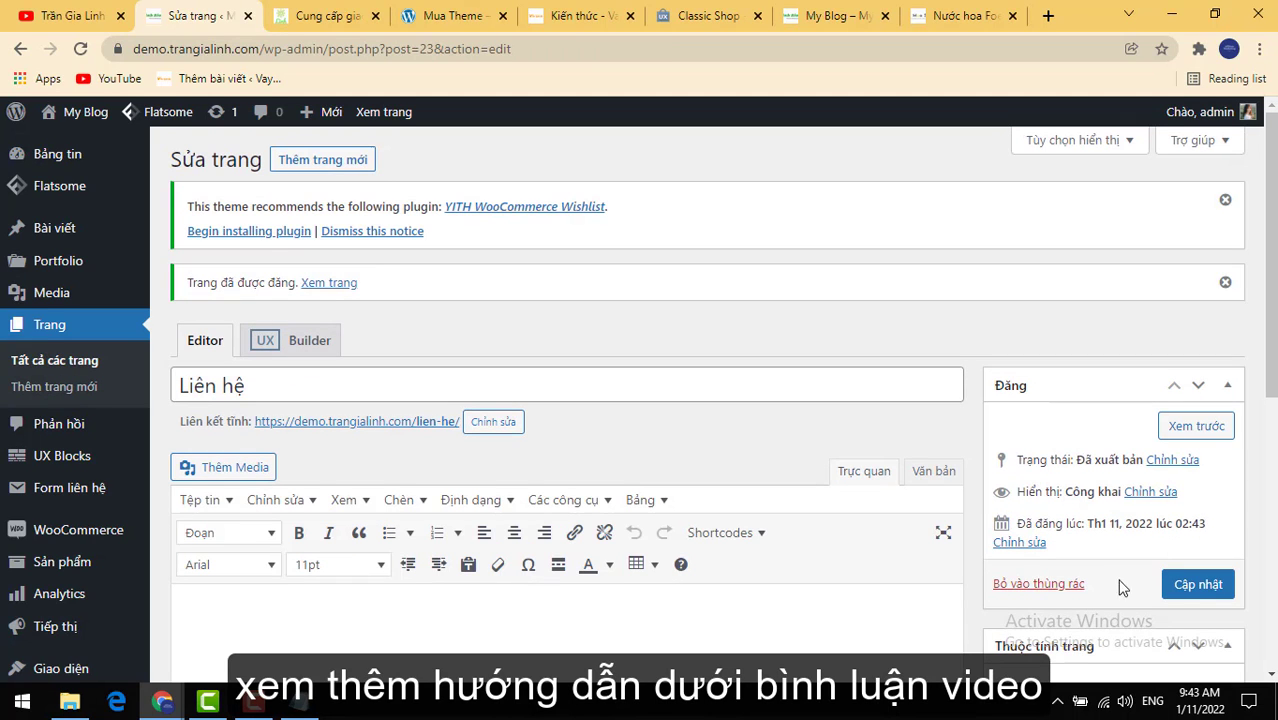
Step: Create a new page titled "Giới thiệu" and publish it
left_click(66, 390)
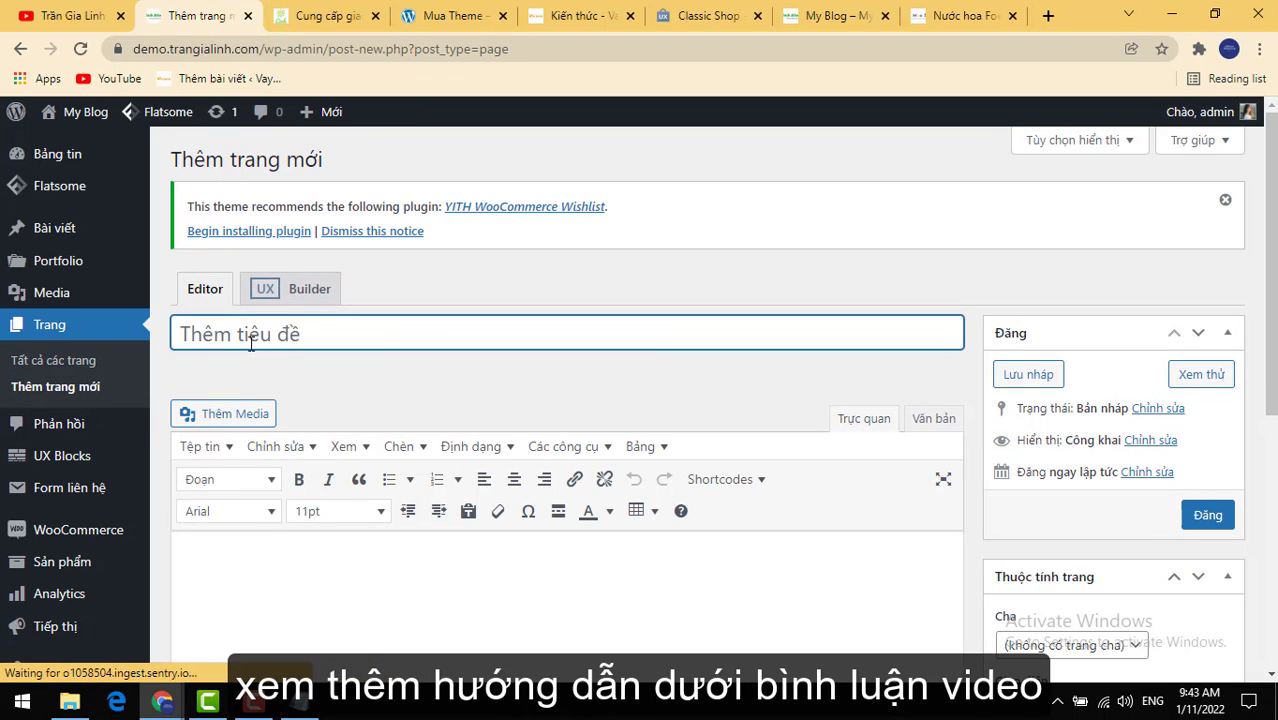
type("G")
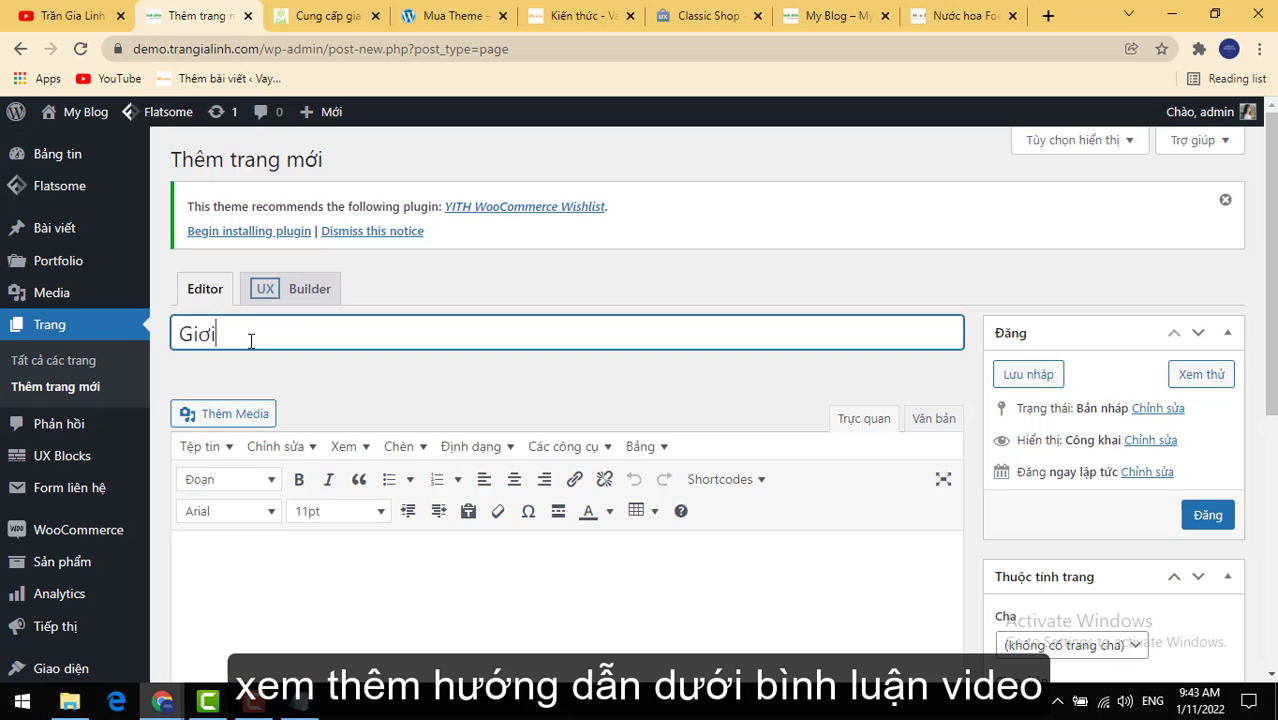
type("iới thiệu")
left_click(1207, 515)
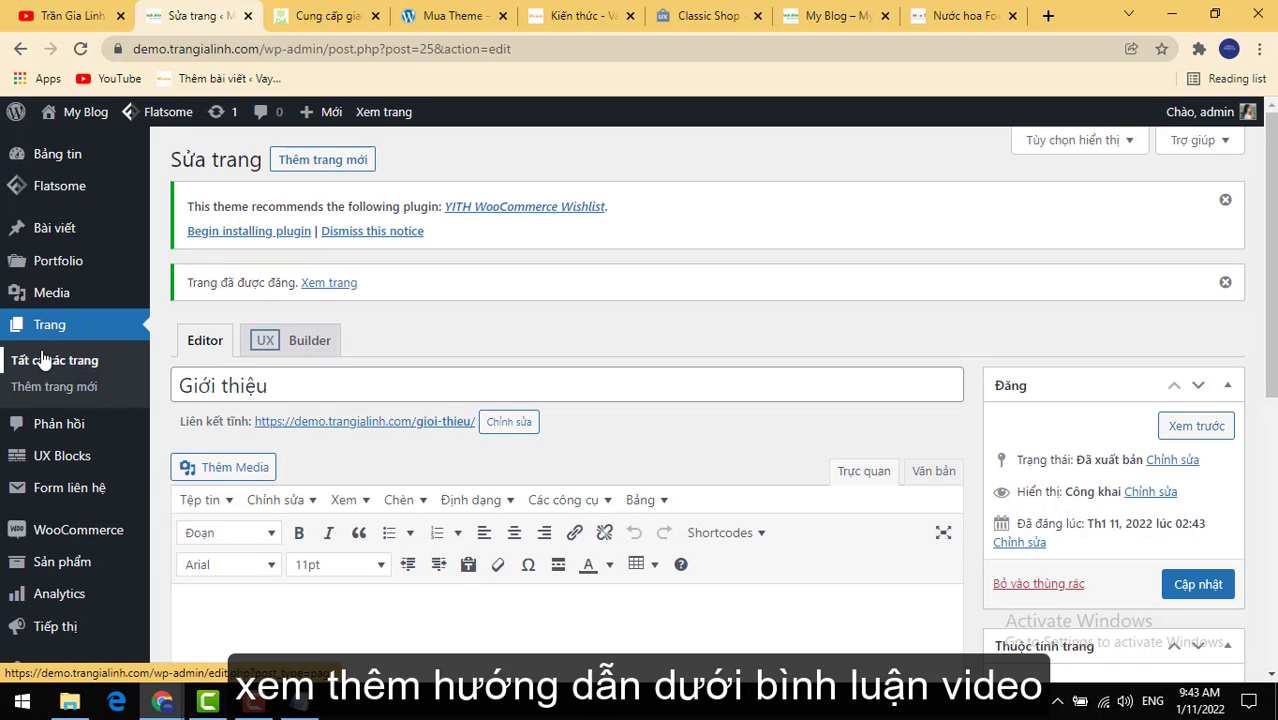
Step: Add a post category named "Tin tức"
mouse_move(84, 297)
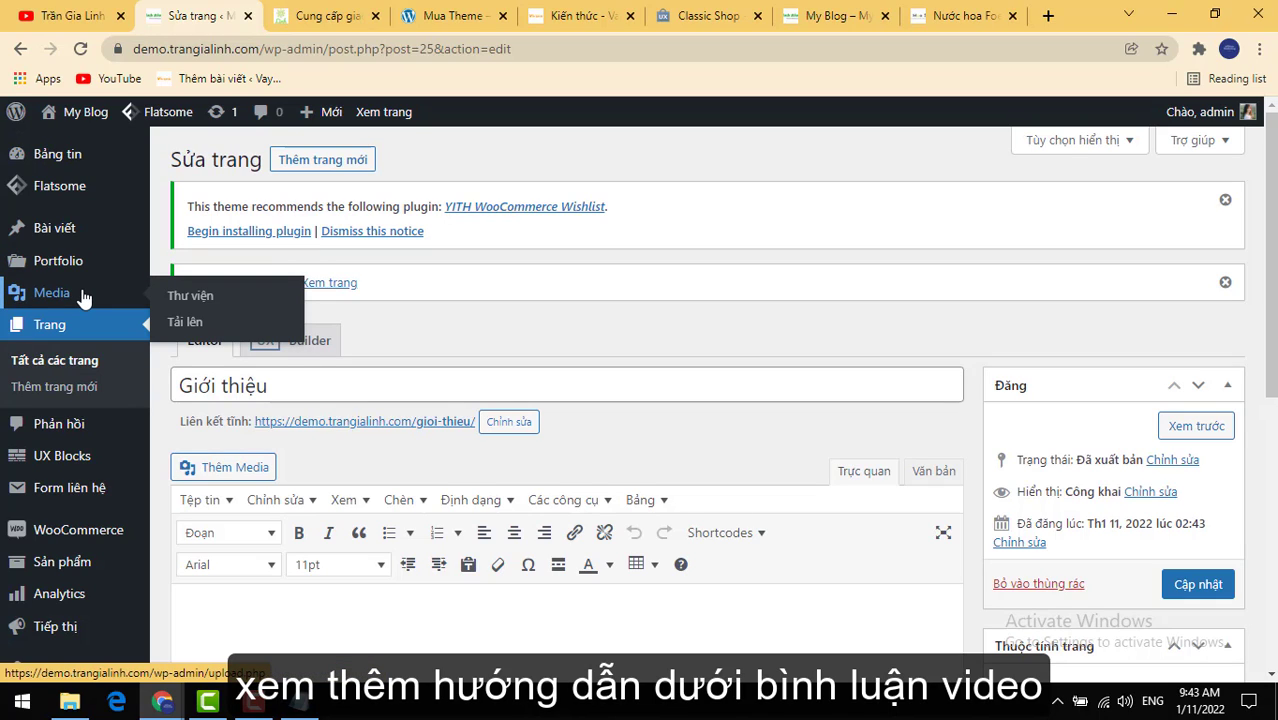
mouse_move(60, 230)
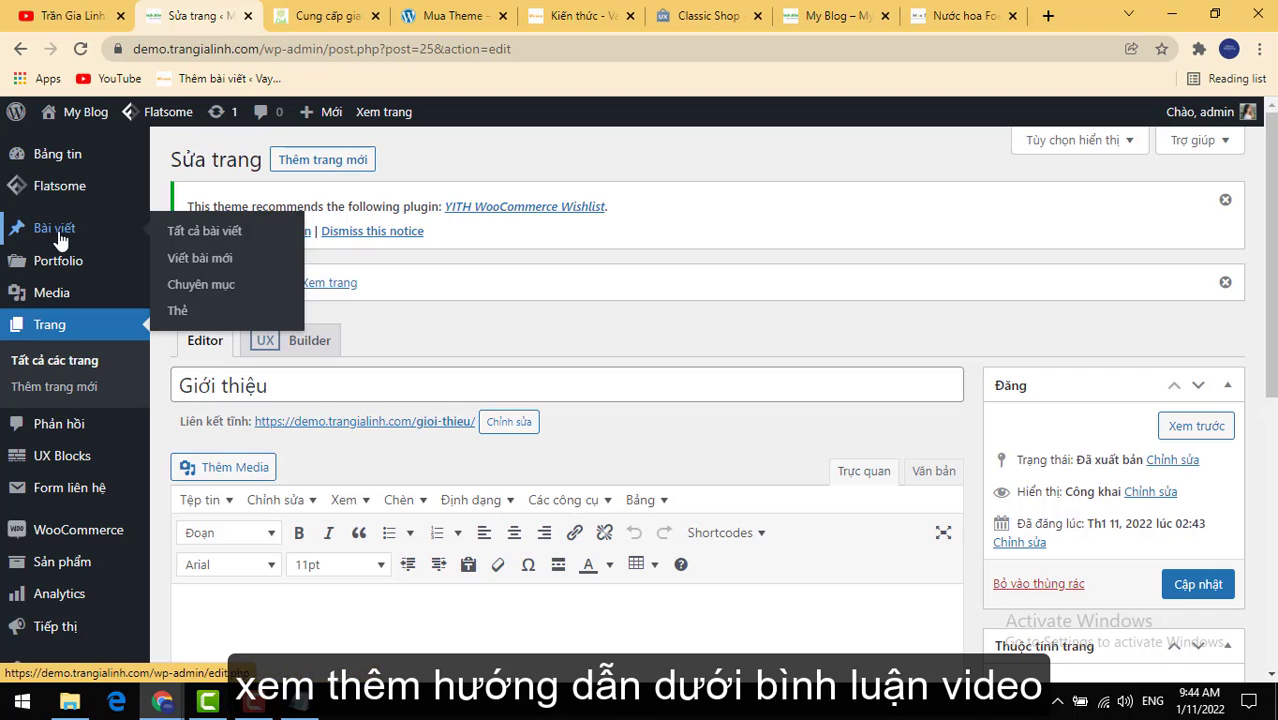
left_click(209, 288)
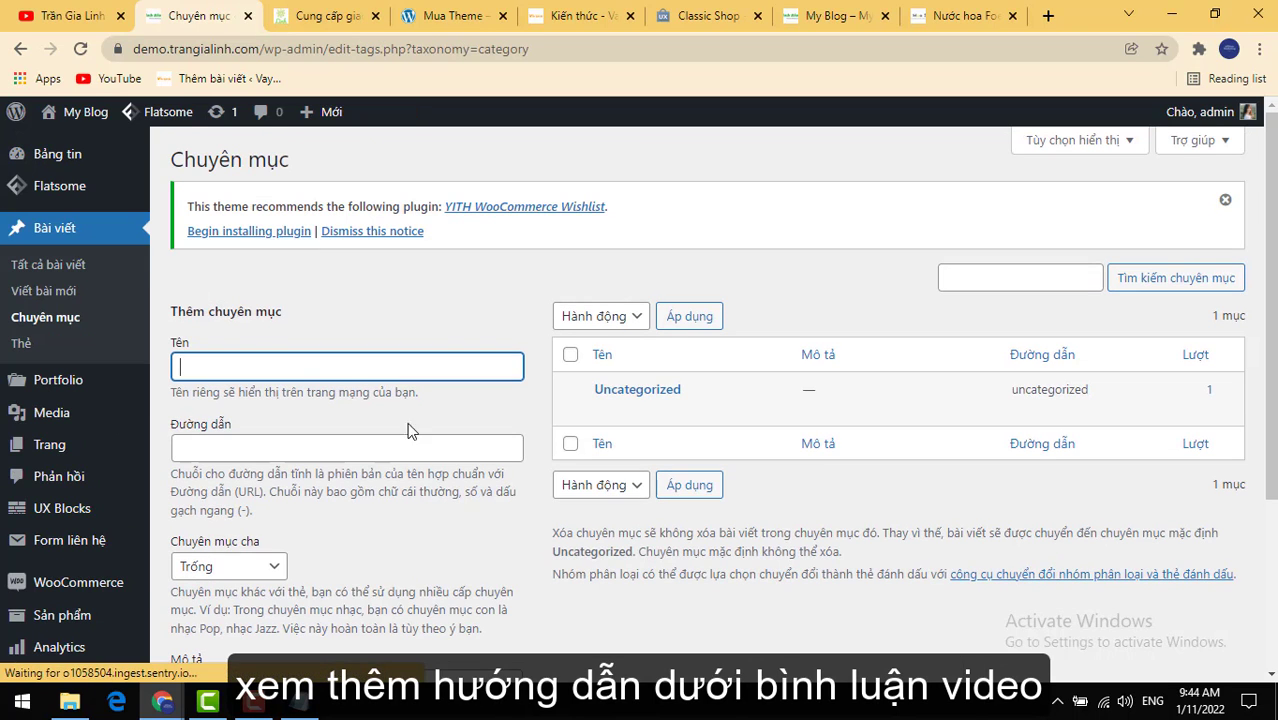
left_click(336, 363)
type("Tin tức")
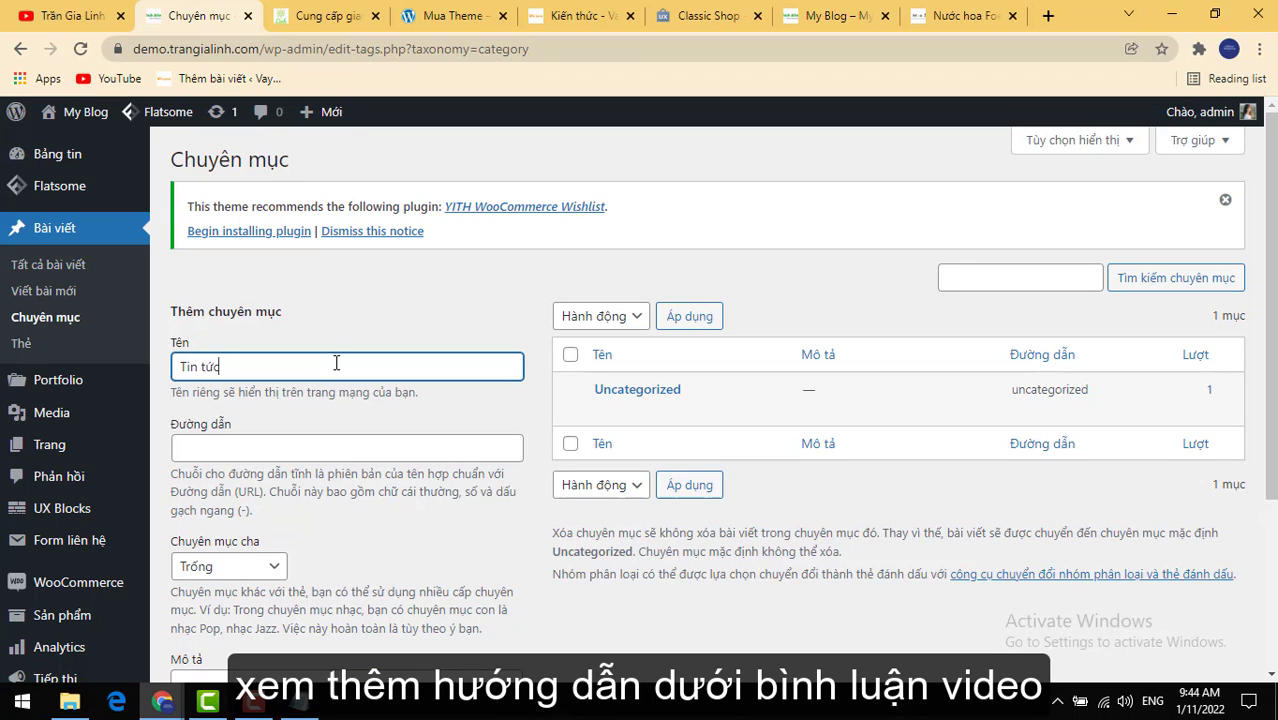
scroll(336, 363, "down", 3)
left_click(225, 586)
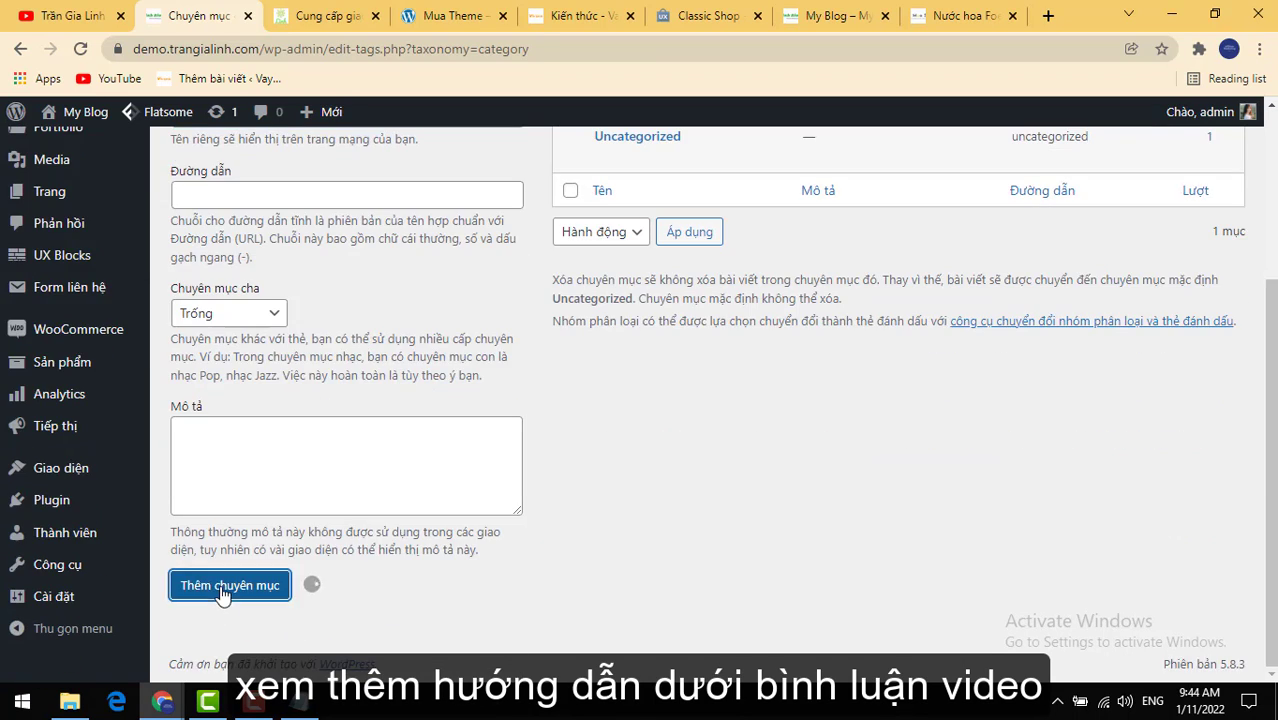
scroll(225, 592, "up", 1)
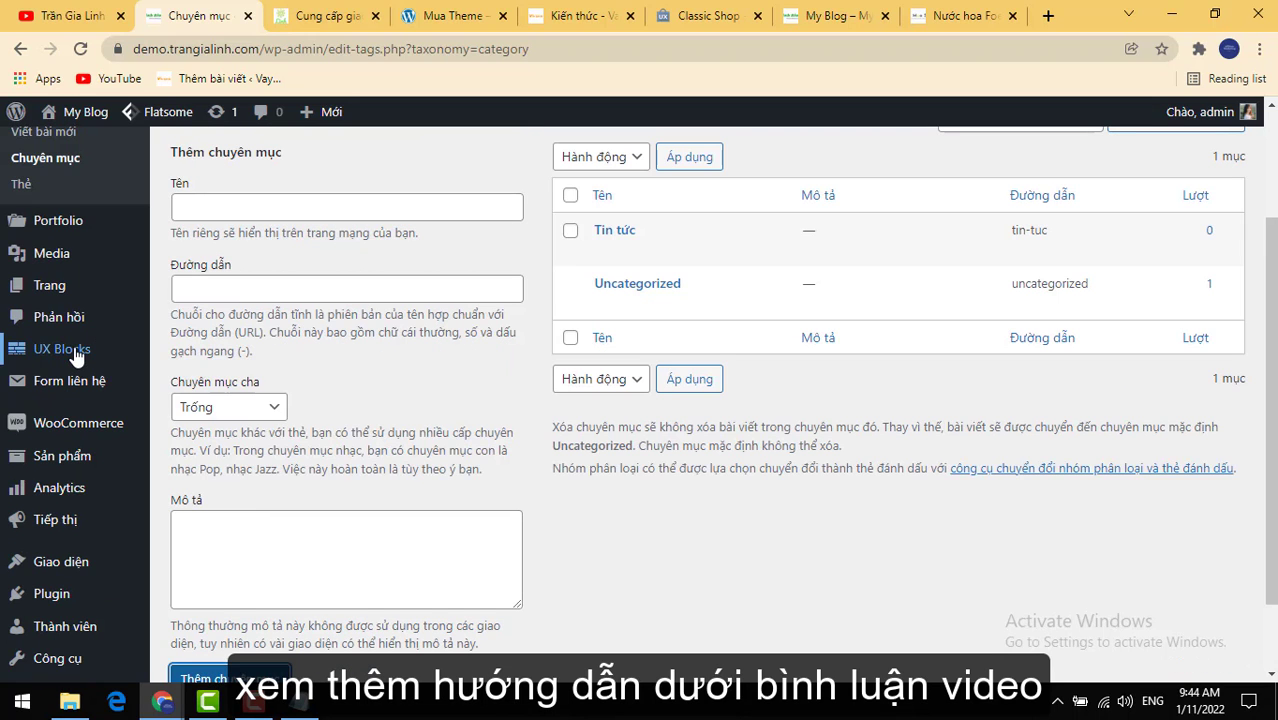
Step: Add a product category named "Sản phẩm", keeping the default parent and display type
scroll(72, 354, "up", 2)
scroll(75, 355, "down", 2)
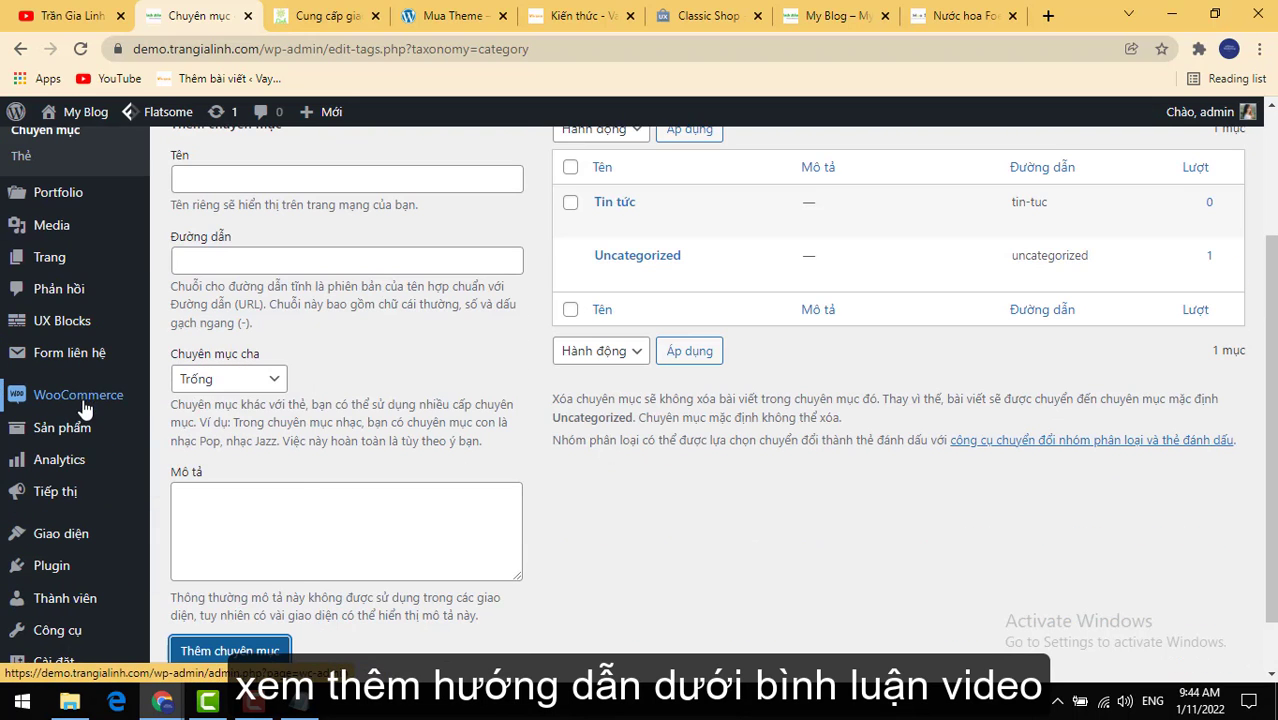
mouse_move(47, 437)
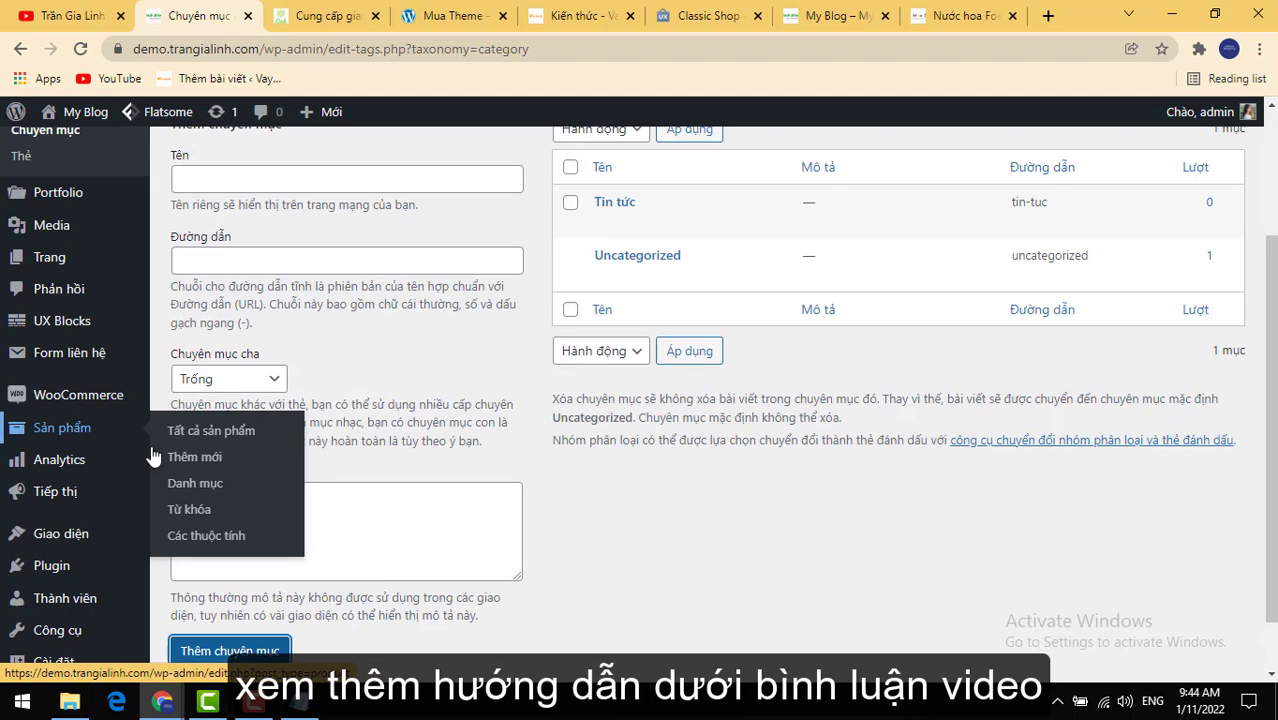
left_click(180, 490)
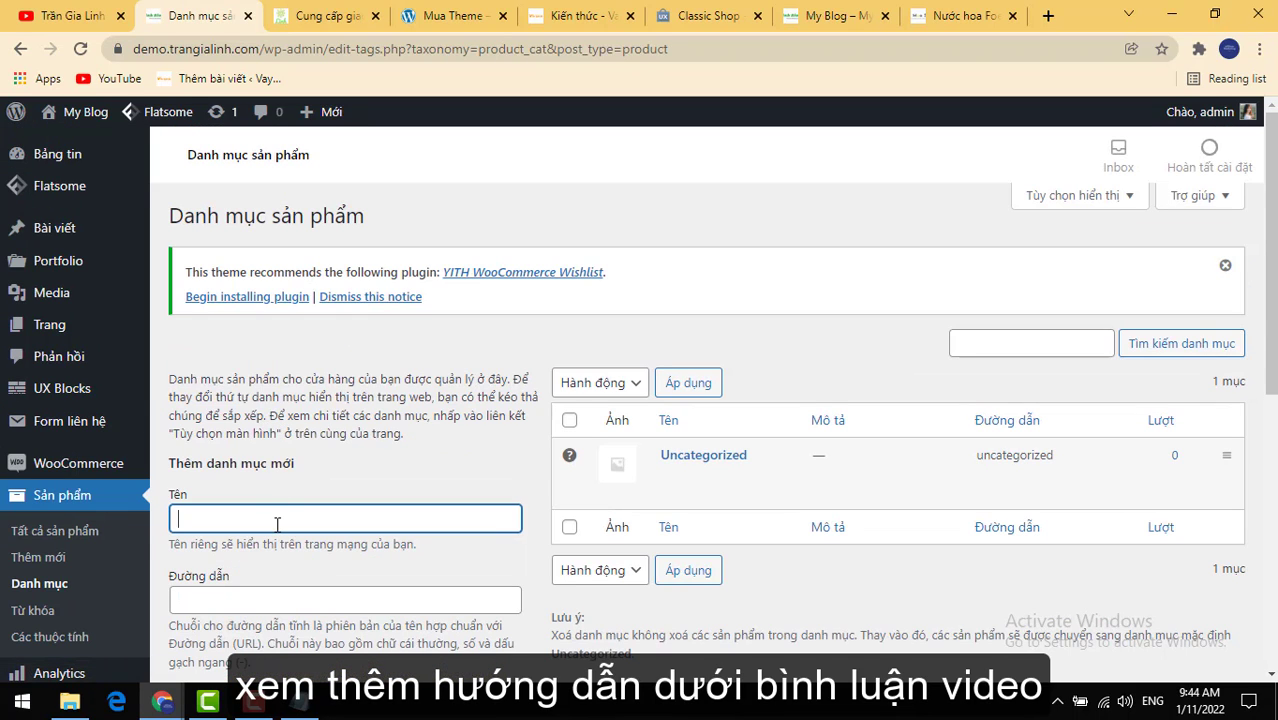
scroll(298, 510, "down", 2)
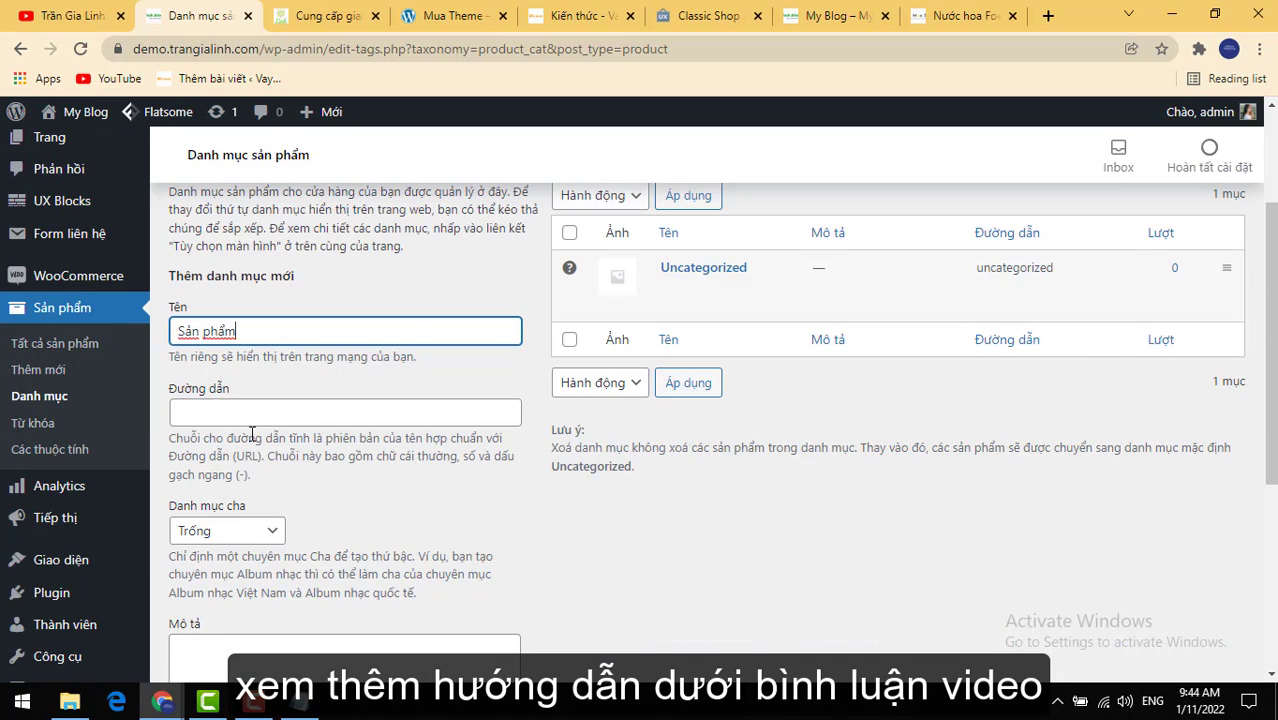
scroll(230, 540, "down", 4)
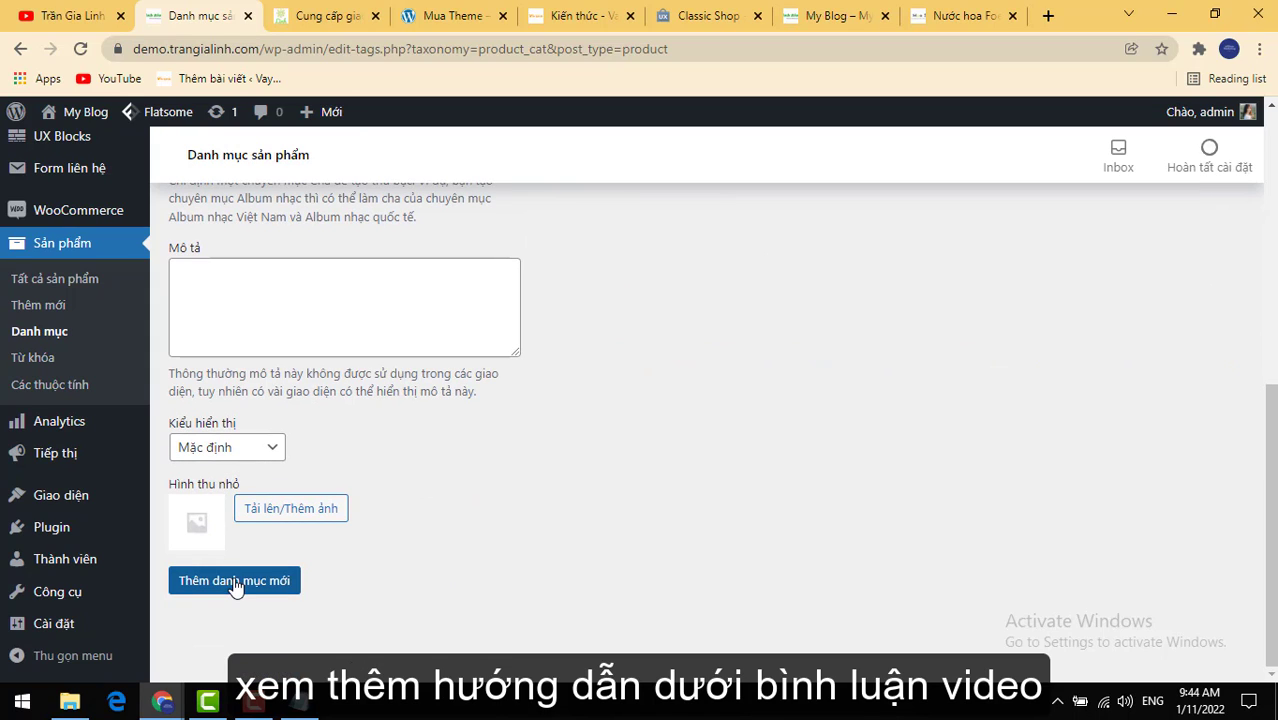
left_click(235, 582)
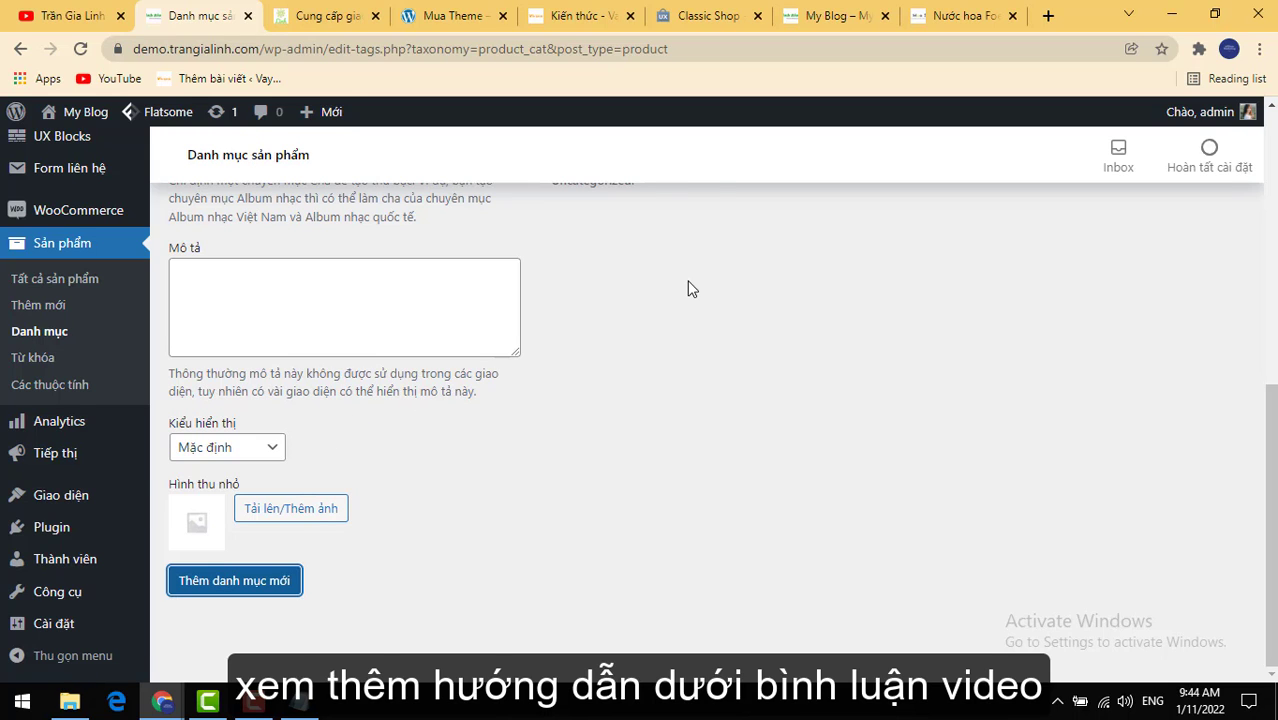
scroll(688, 289, "up", 10)
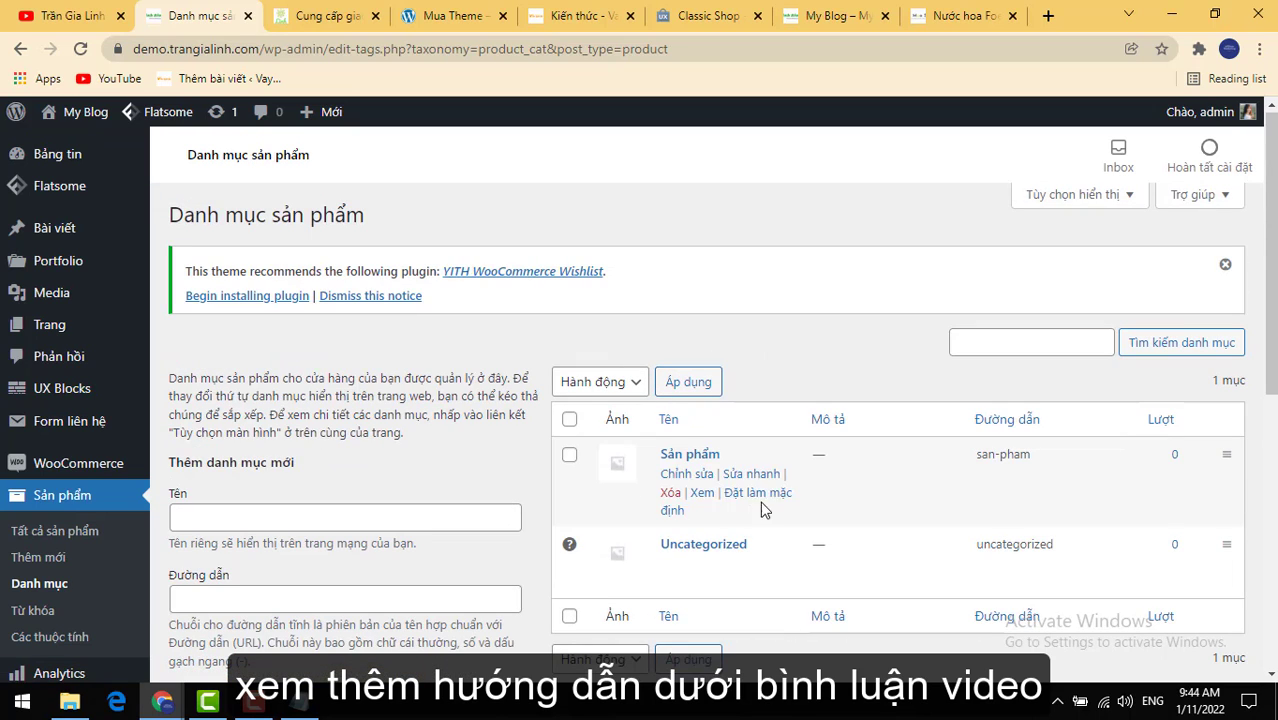
Step: View the site's front page in a separate tab to check the header's menu area, and return to the admin area
right_click(100, 118)
left_click(140, 126)
key("ctrl+Tab")
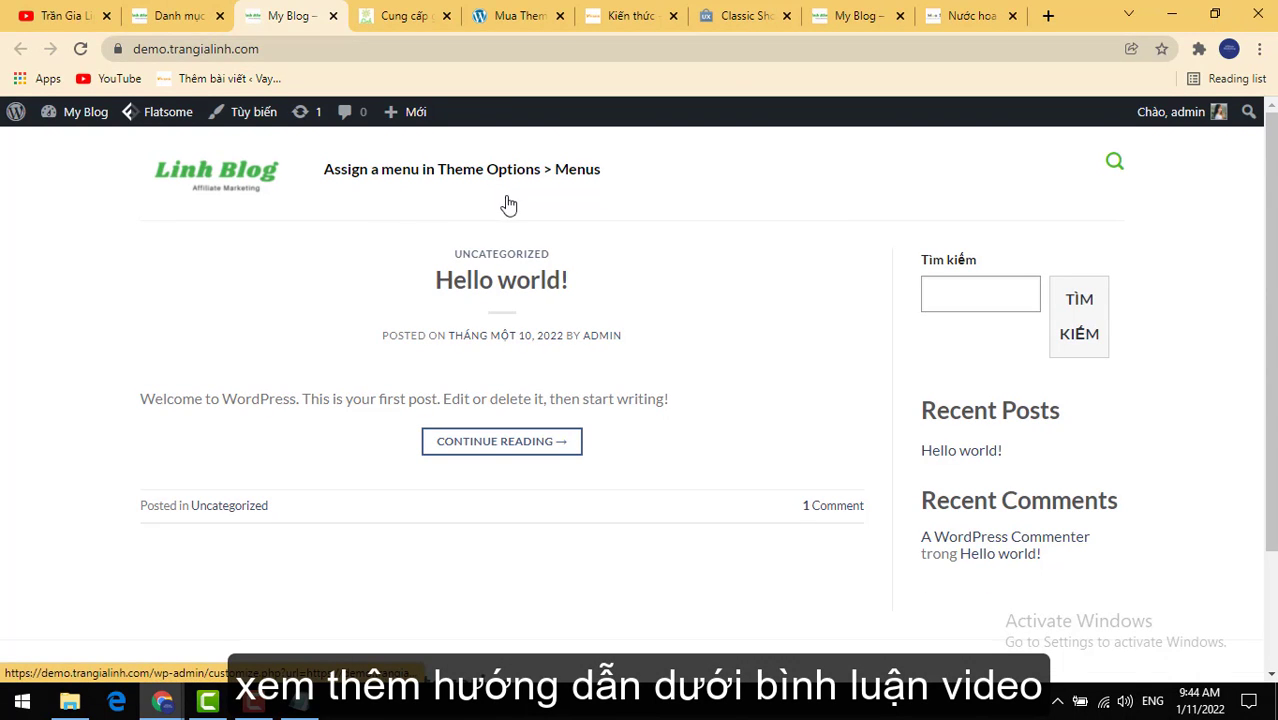
left_click(170, 16)
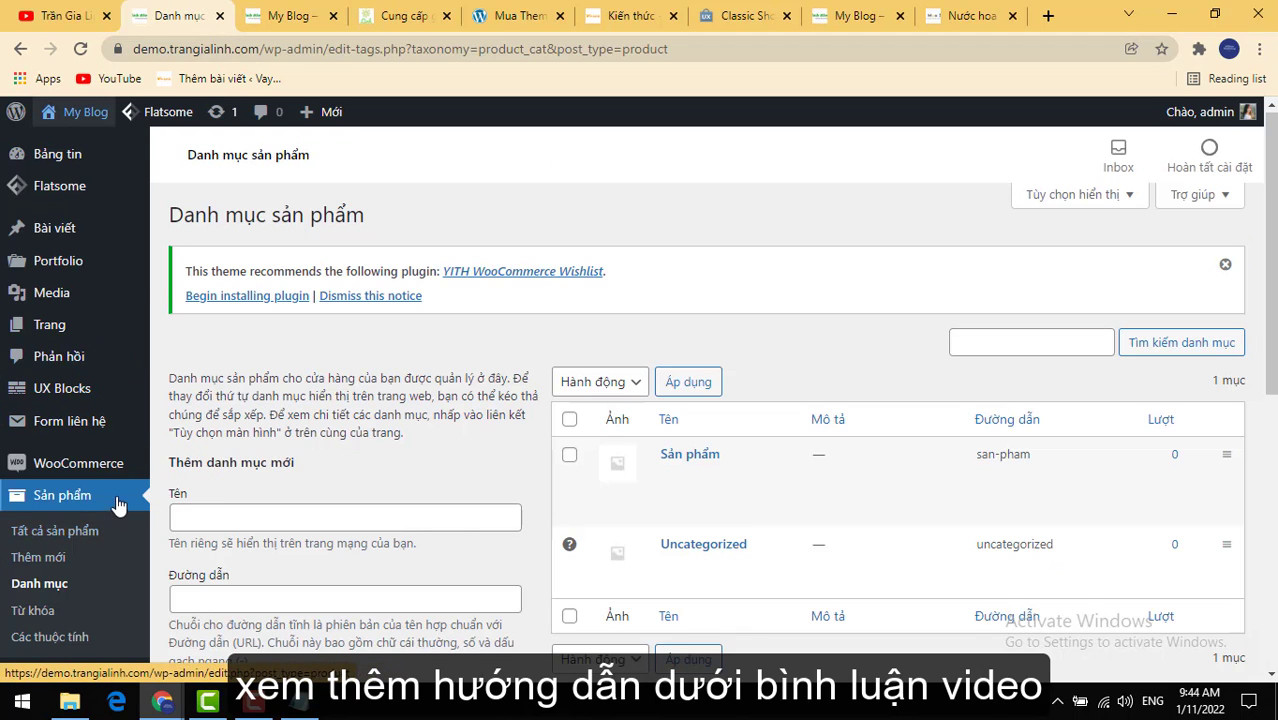
Step: Open the appearance settings for navigation menus and compare the creation form with the site's front page
scroll(118, 505, "down", 3)
mouse_move(62, 503)
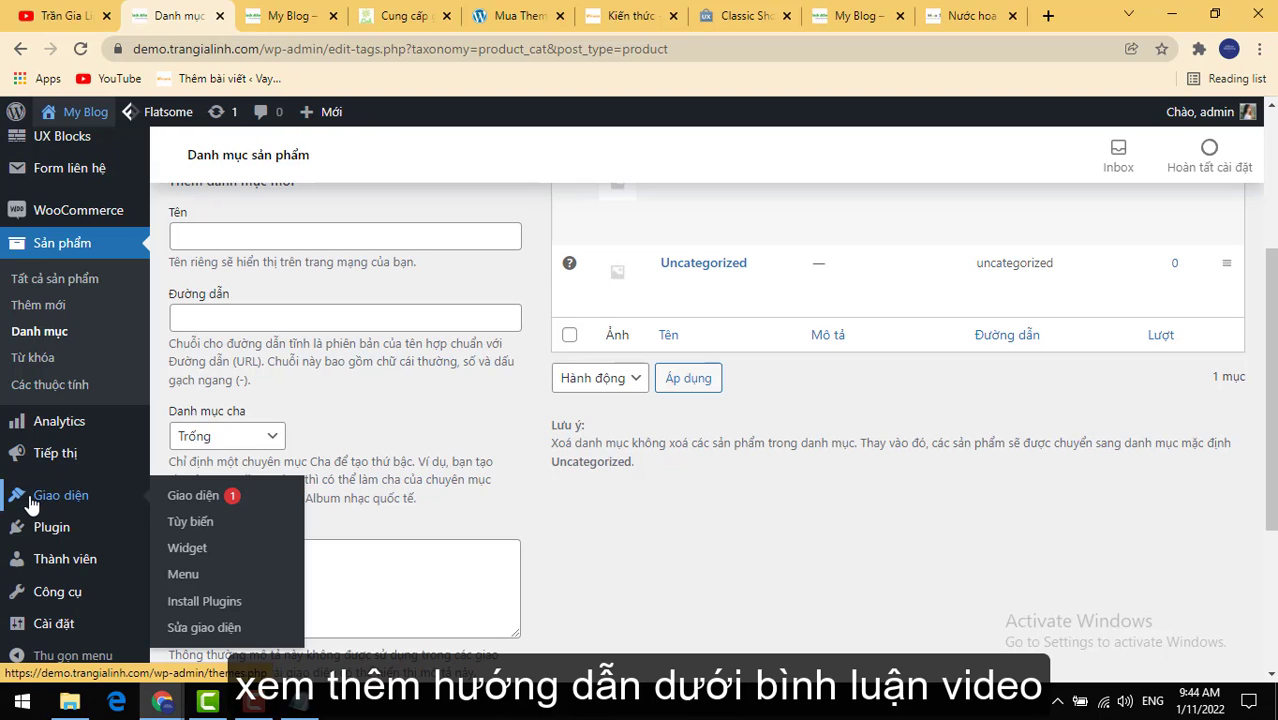
left_click(183, 589)
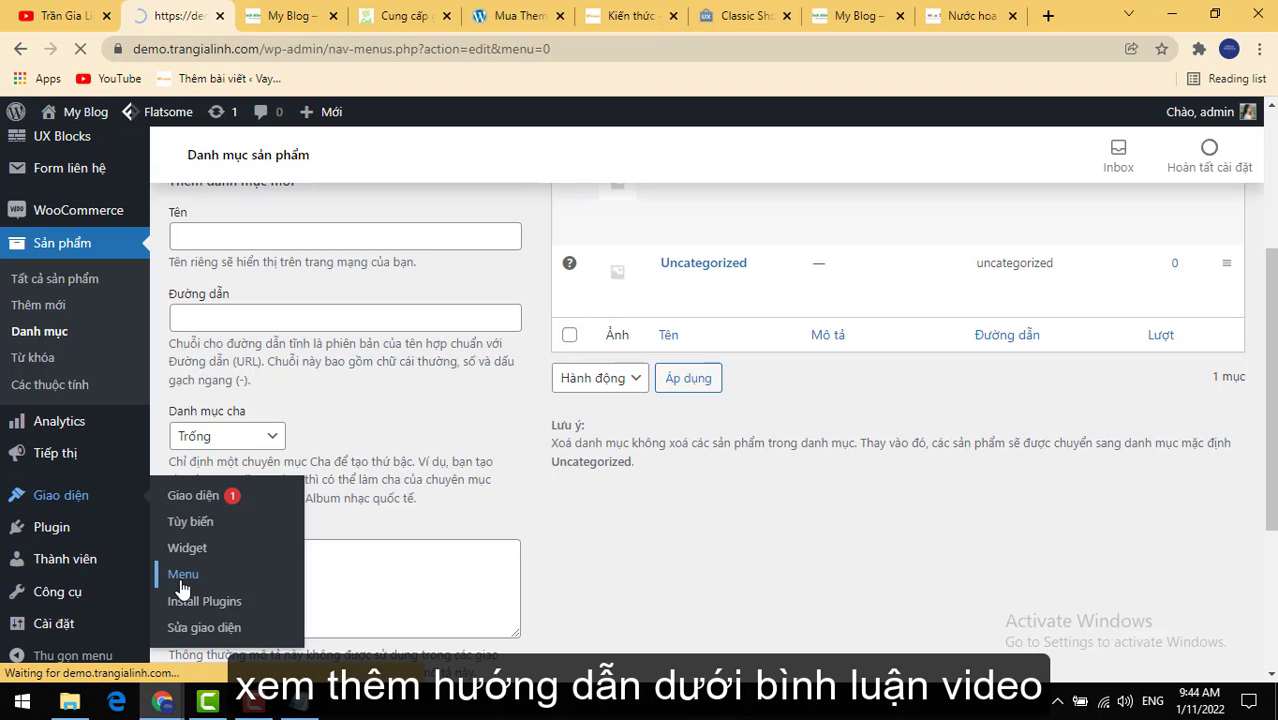
scroll(855, 385, "down", 3)
scroll(745, 383, "up", 1)
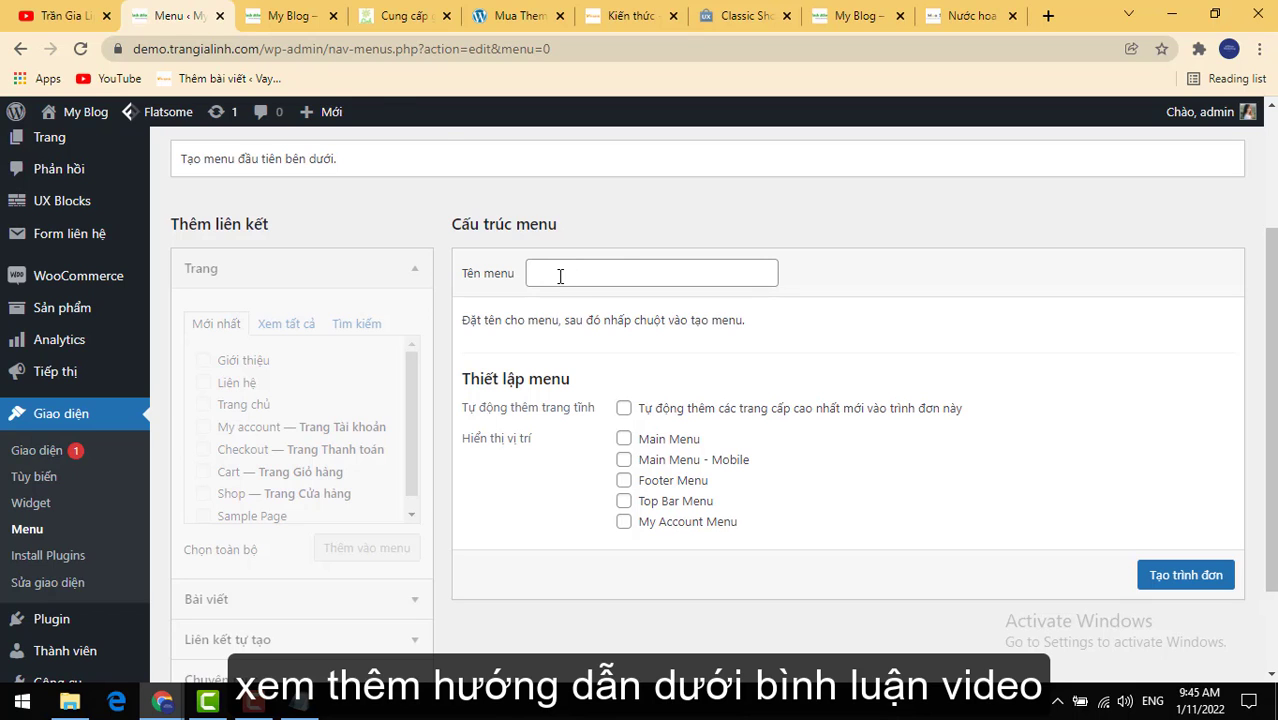
left_click(285, 13)
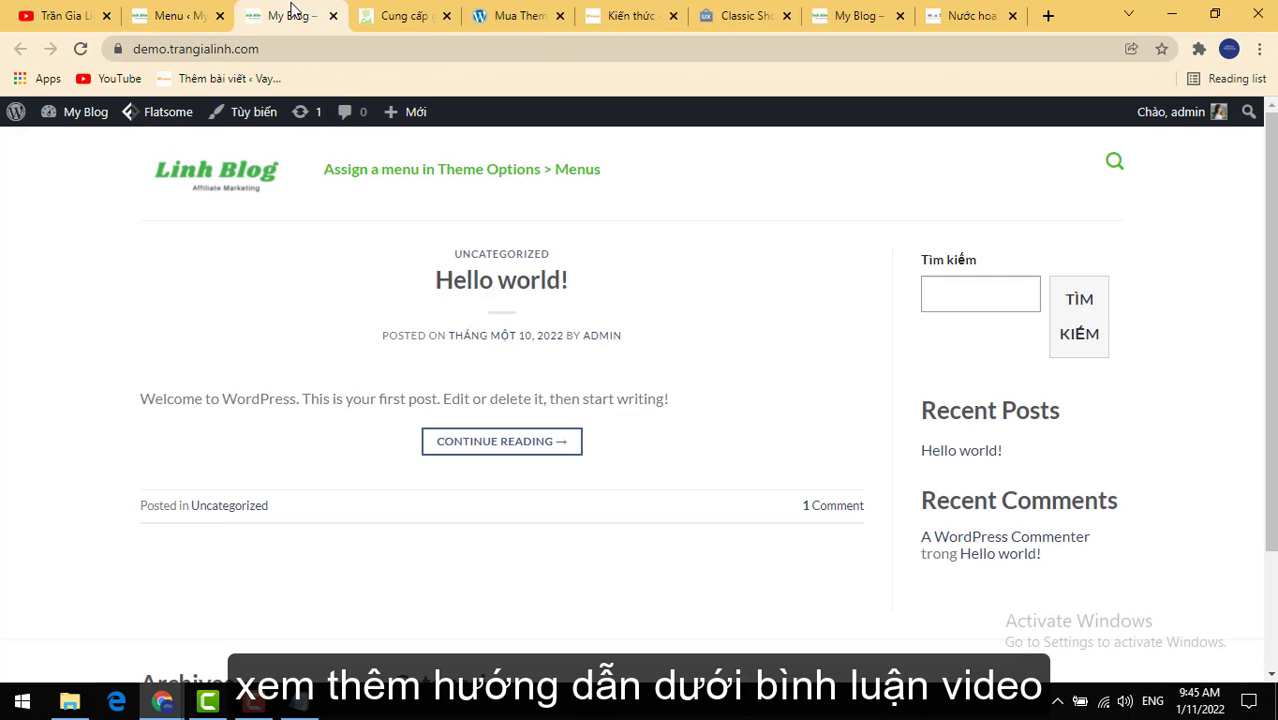
left_click(197, 18)
Step: Create a menu named "Menu chính" and assign it to the Main Menu and Main Menu - Mobile locations
left_click(600, 270)
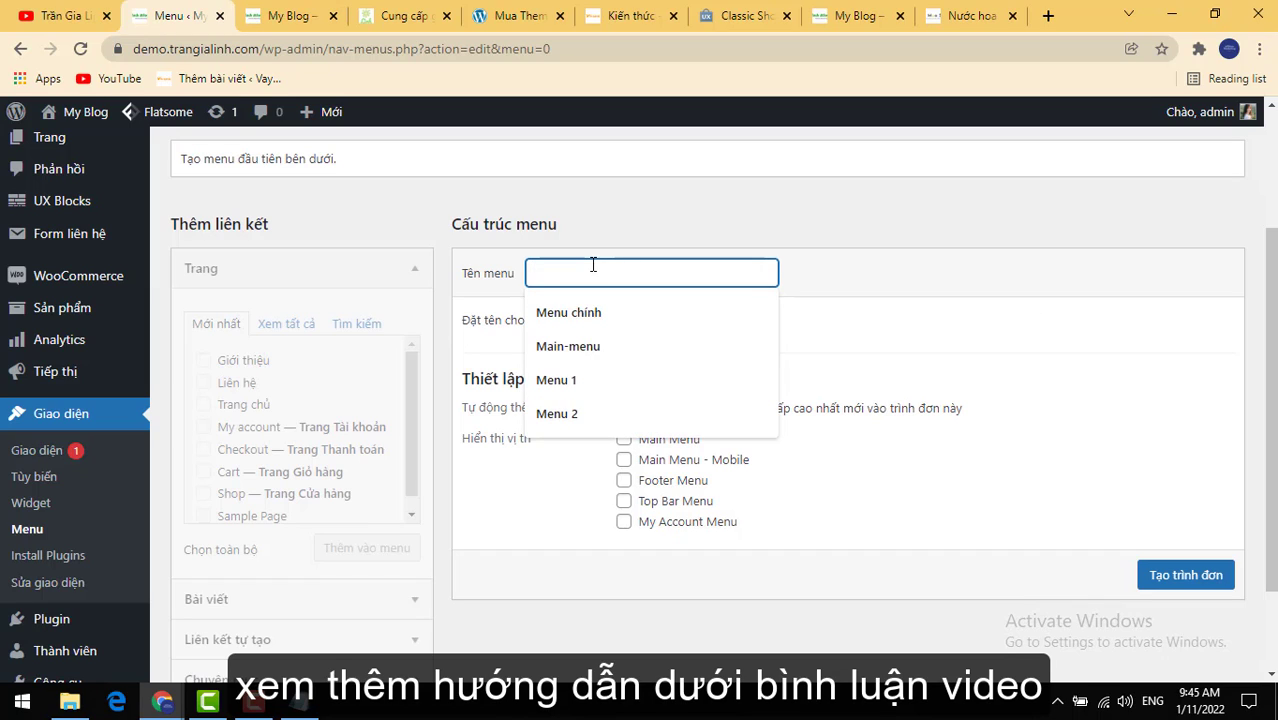
type("Menu ")
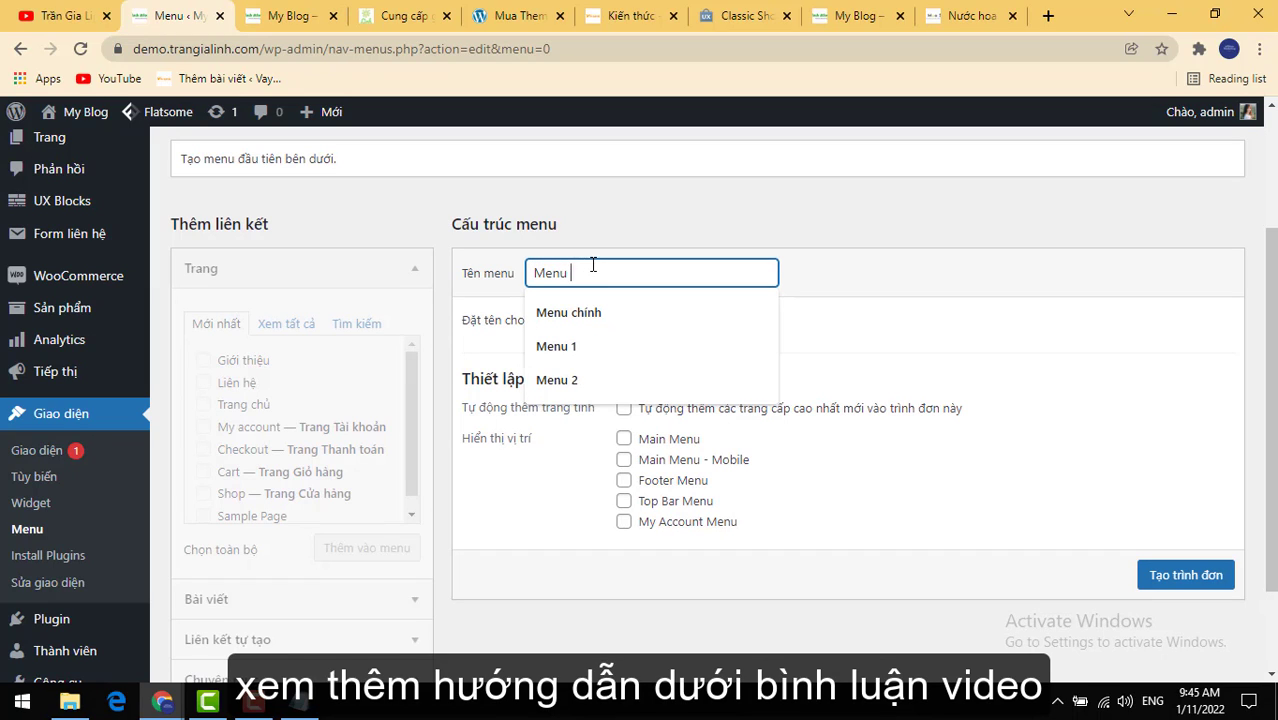
type("chi")
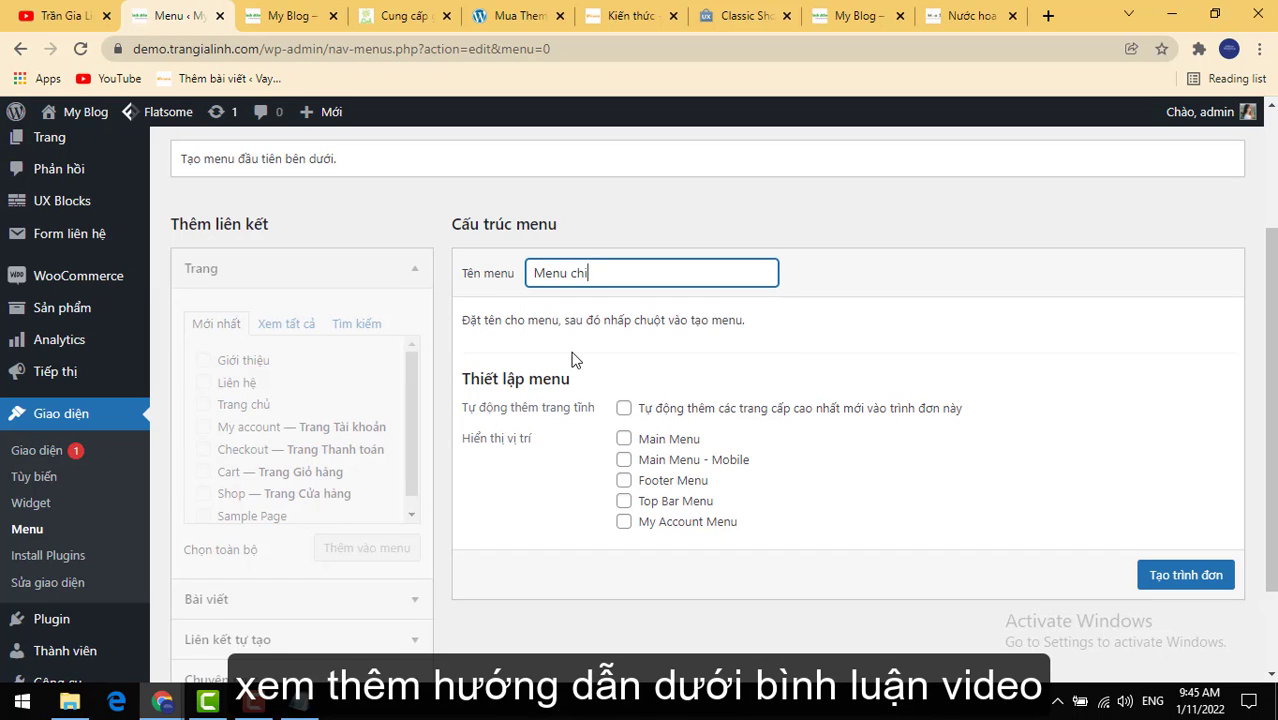
type("nhs")
left_click_drag(487, 378, 570, 378)
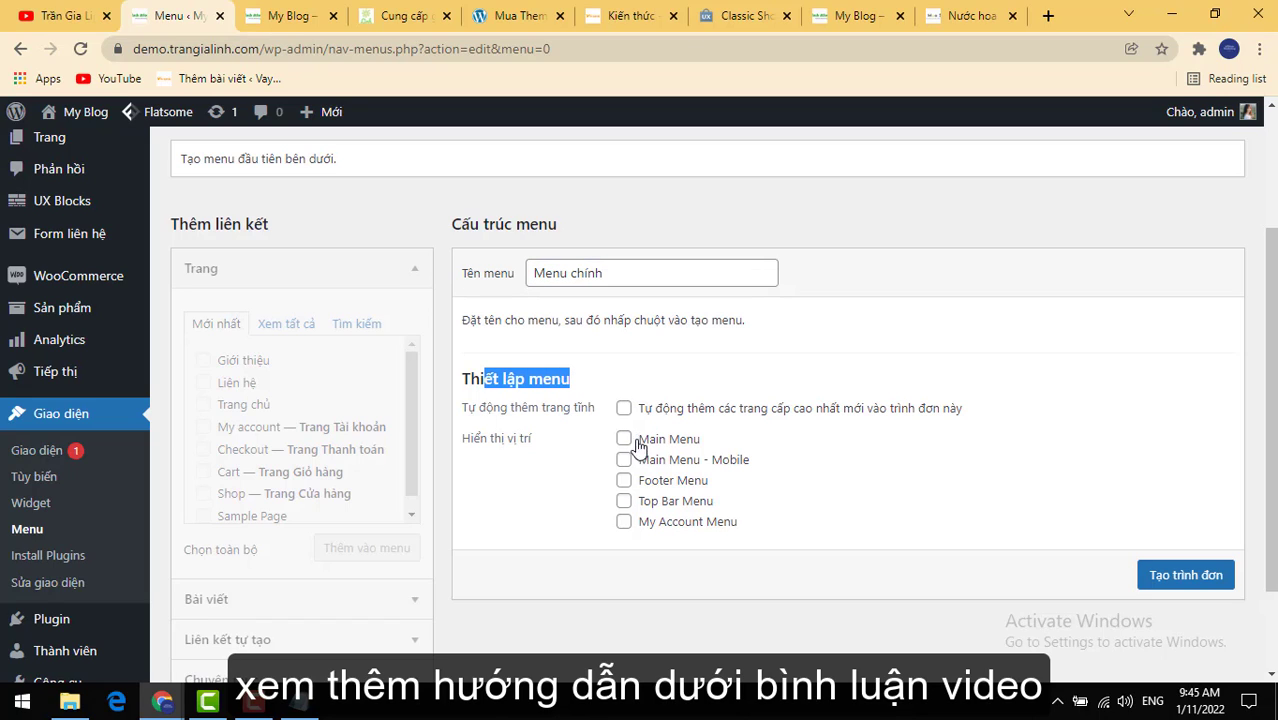
left_click(623, 438)
left_click(1162, 578)
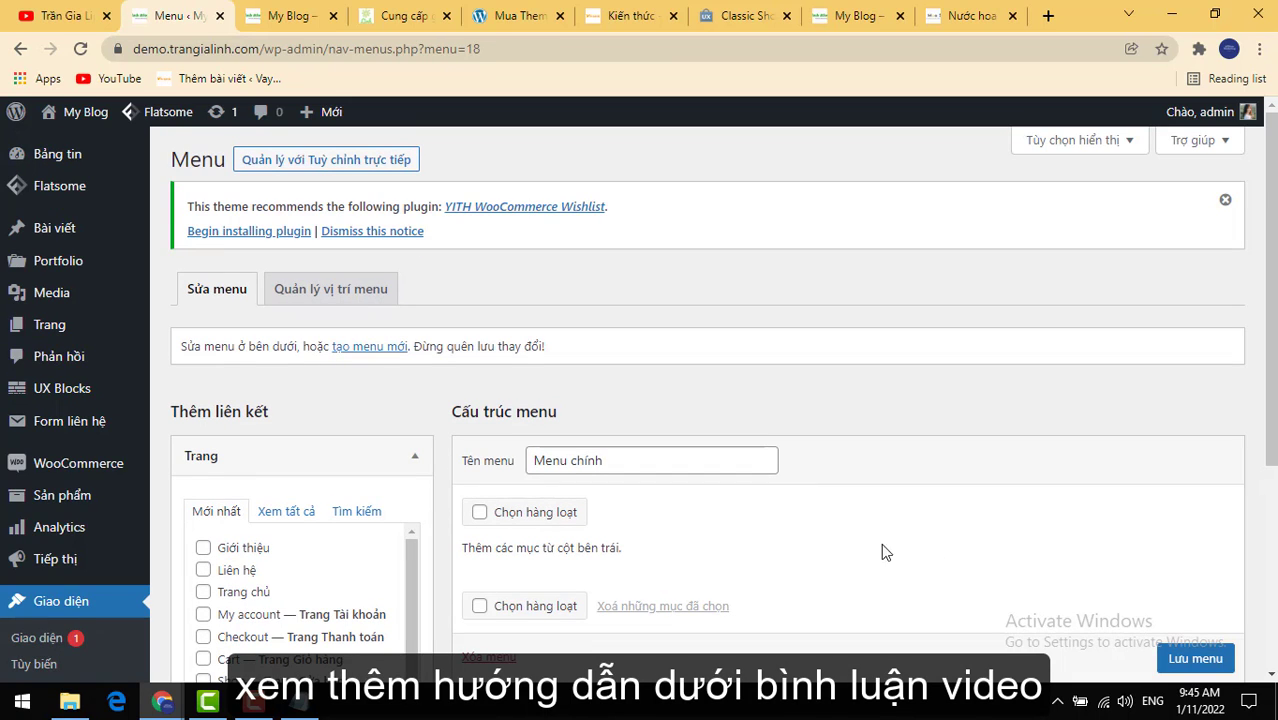
Step: Look over the menu's link sources and display locations, including the full and most recent page lists
scroll(863, 518, "down", 3)
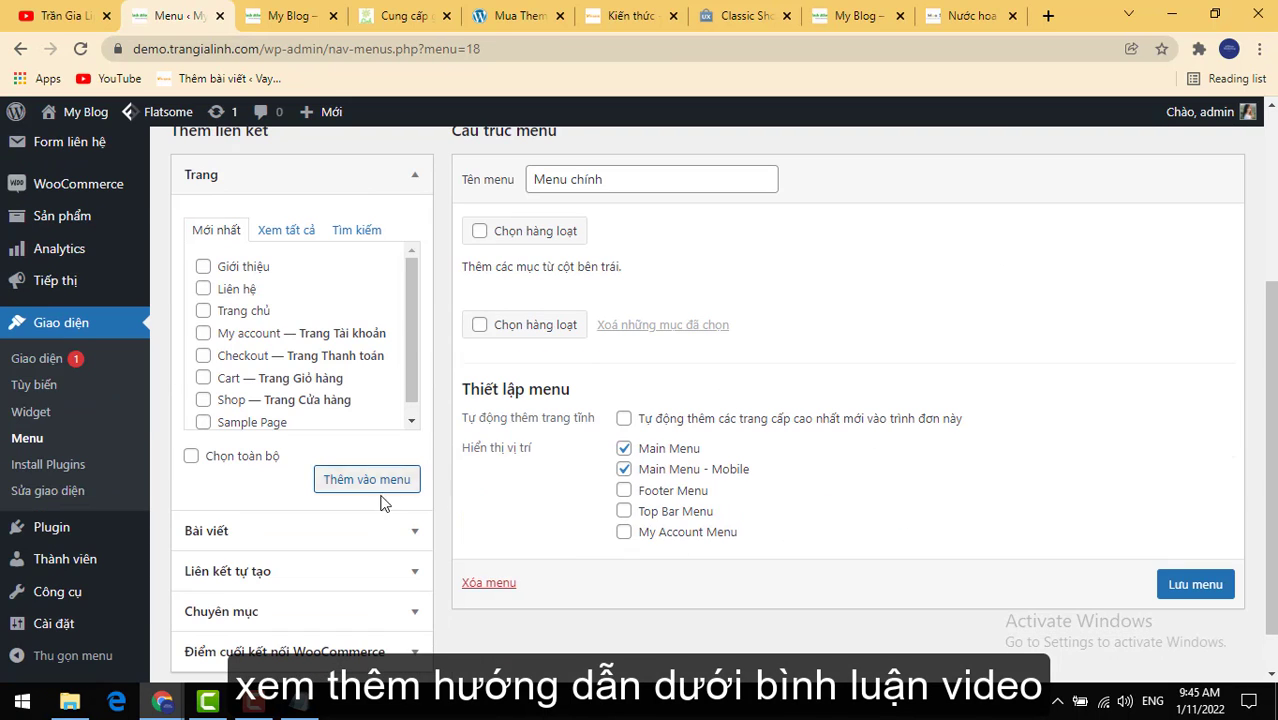
scroll(312, 233, "up", 1)
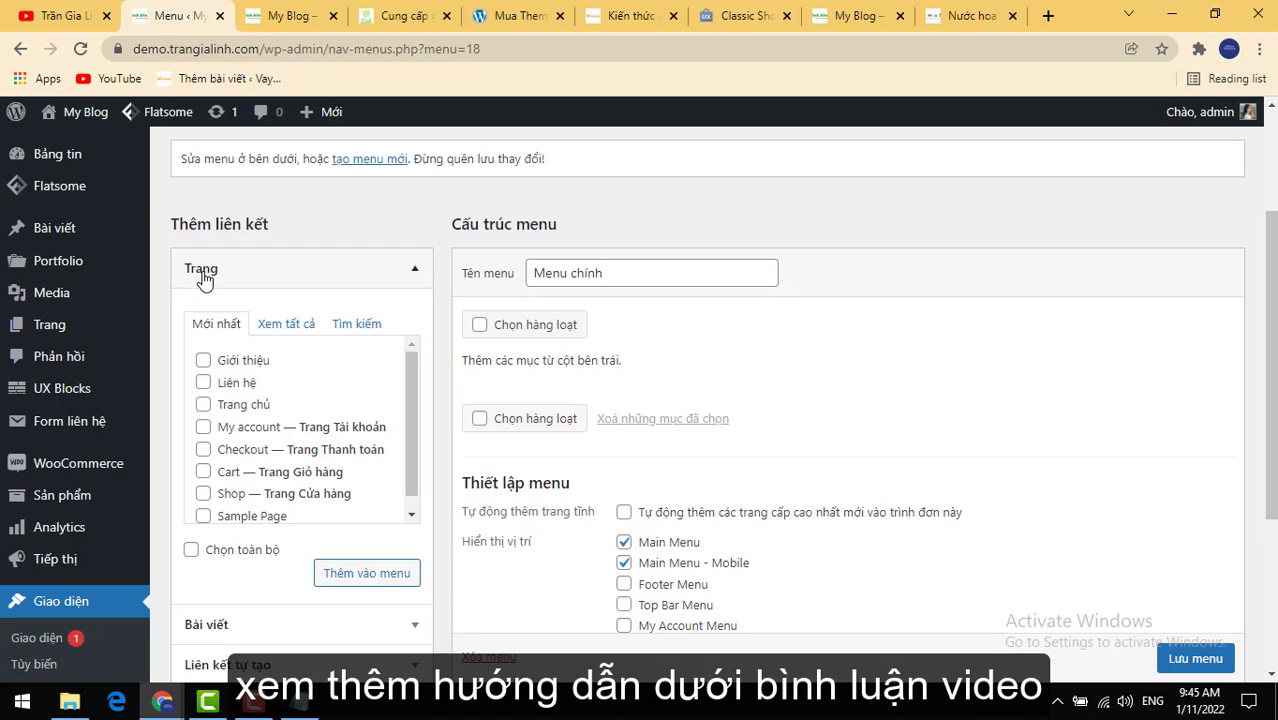
scroll(258, 505, "down", 1)
scroll(303, 532, "down", 2)
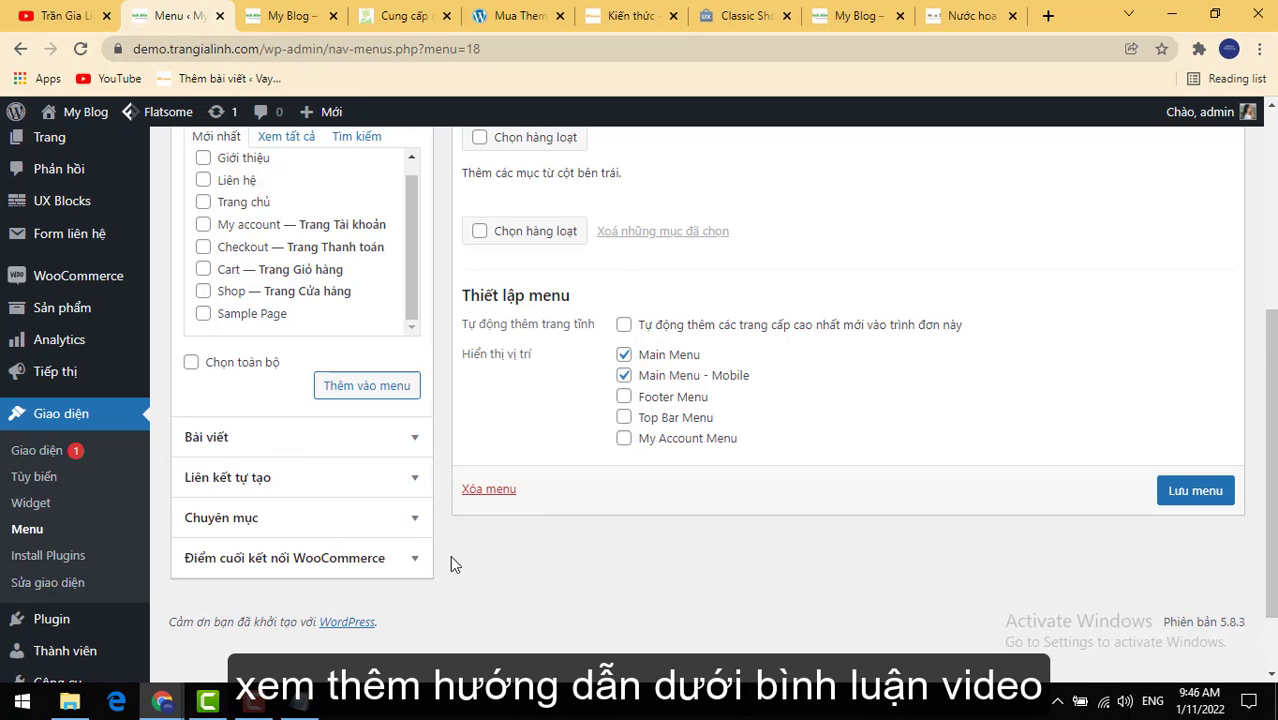
scroll(408, 445, "up", 2)
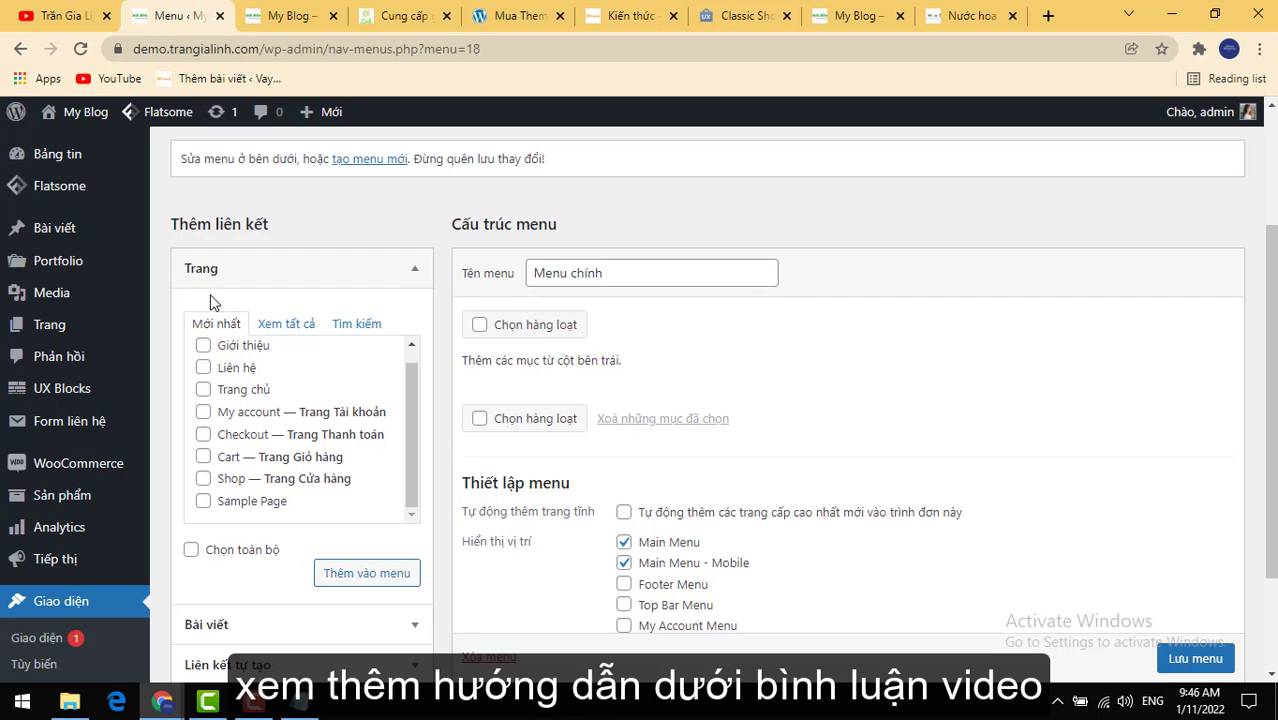
left_click(290, 326)
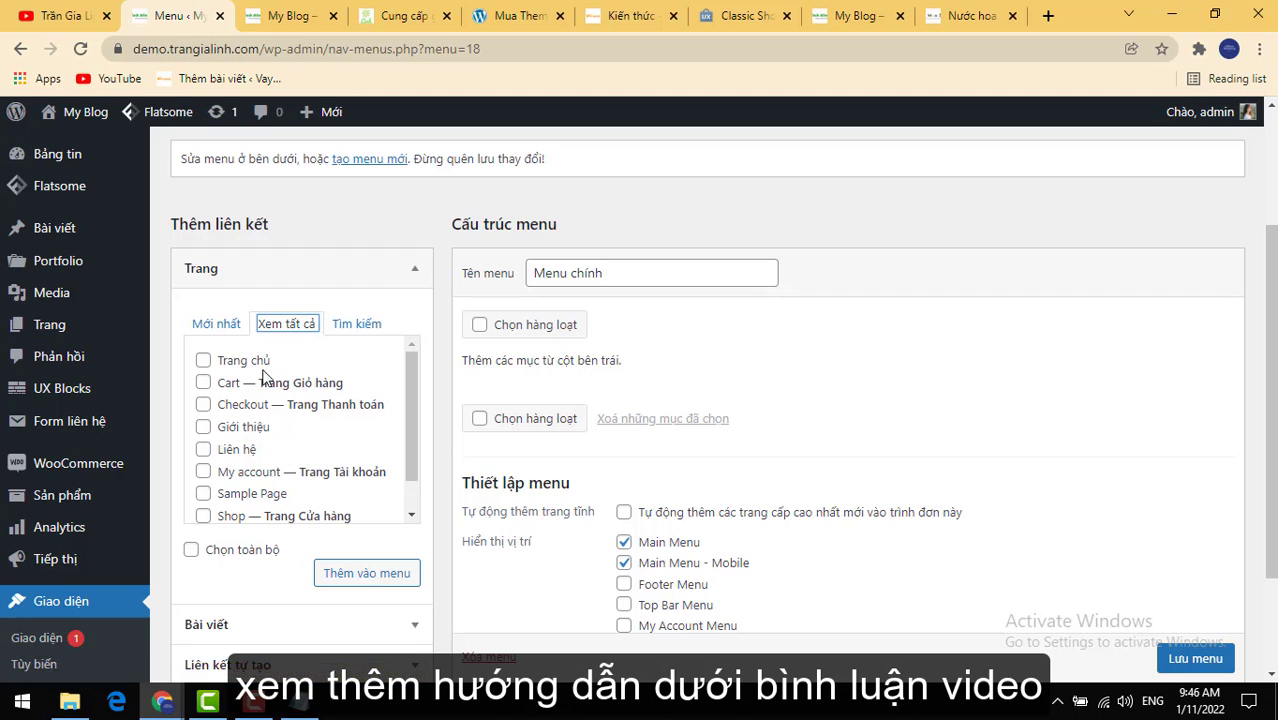
left_click(210, 328)
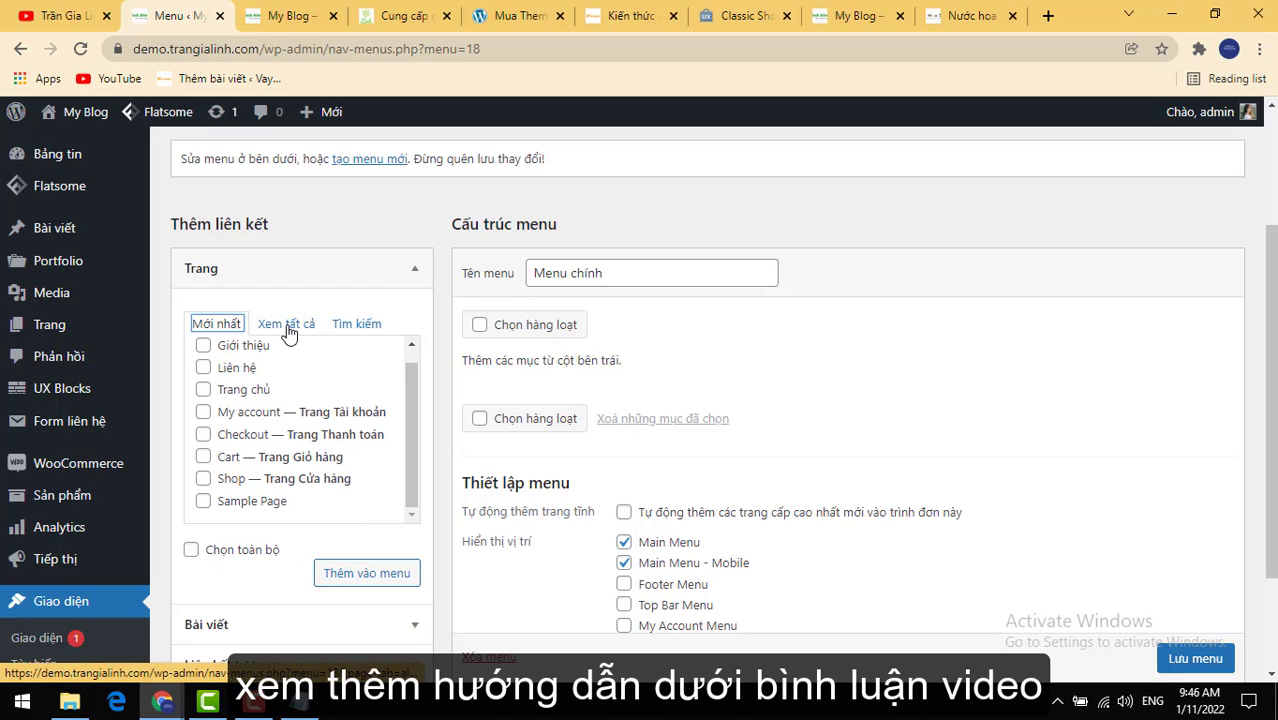
Step: Add the Giới thiệu, Liên hệ and Trang chủ pages to the Menu chính structure
left_click(207, 345)
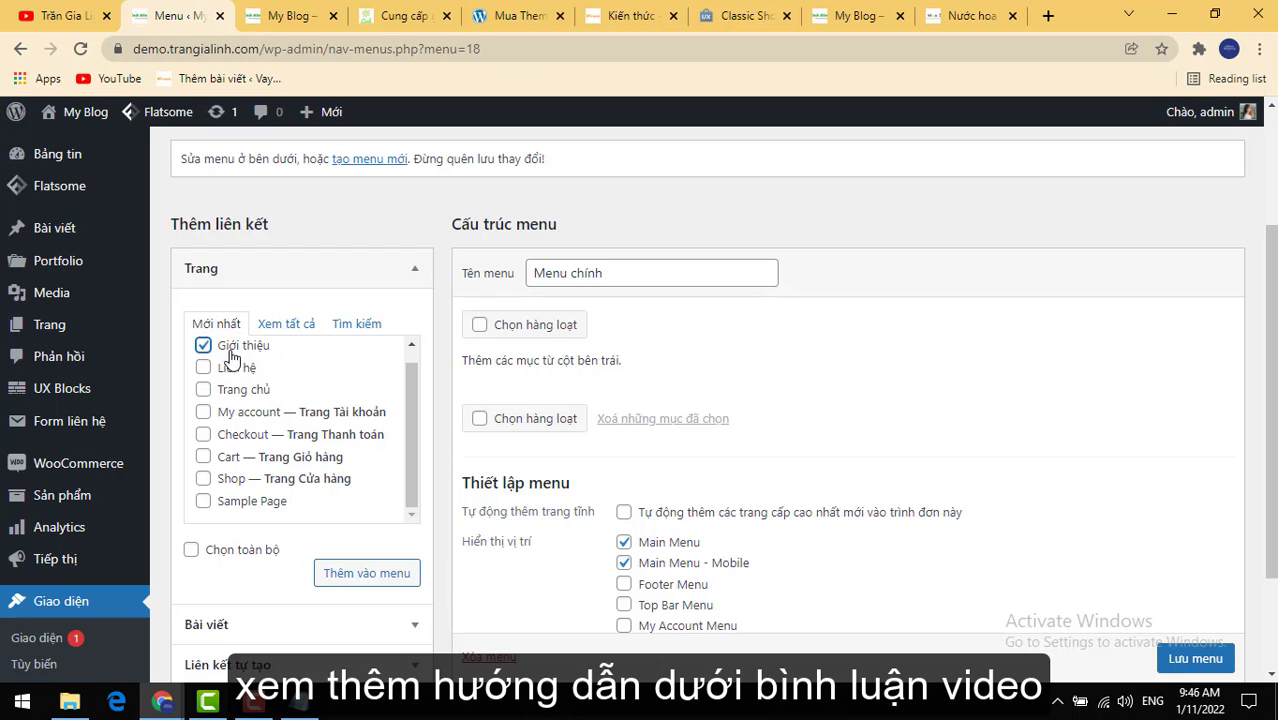
left_click(204, 368)
double_click(204, 391)
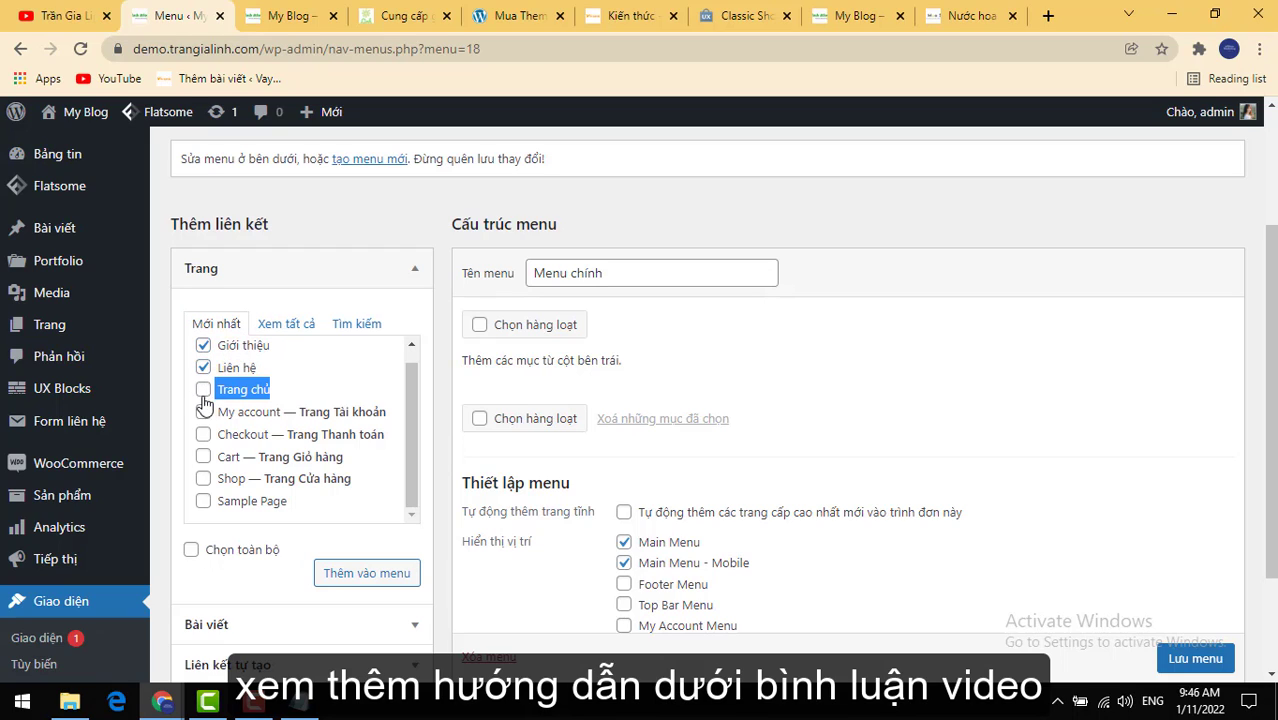
left_click(204, 391)
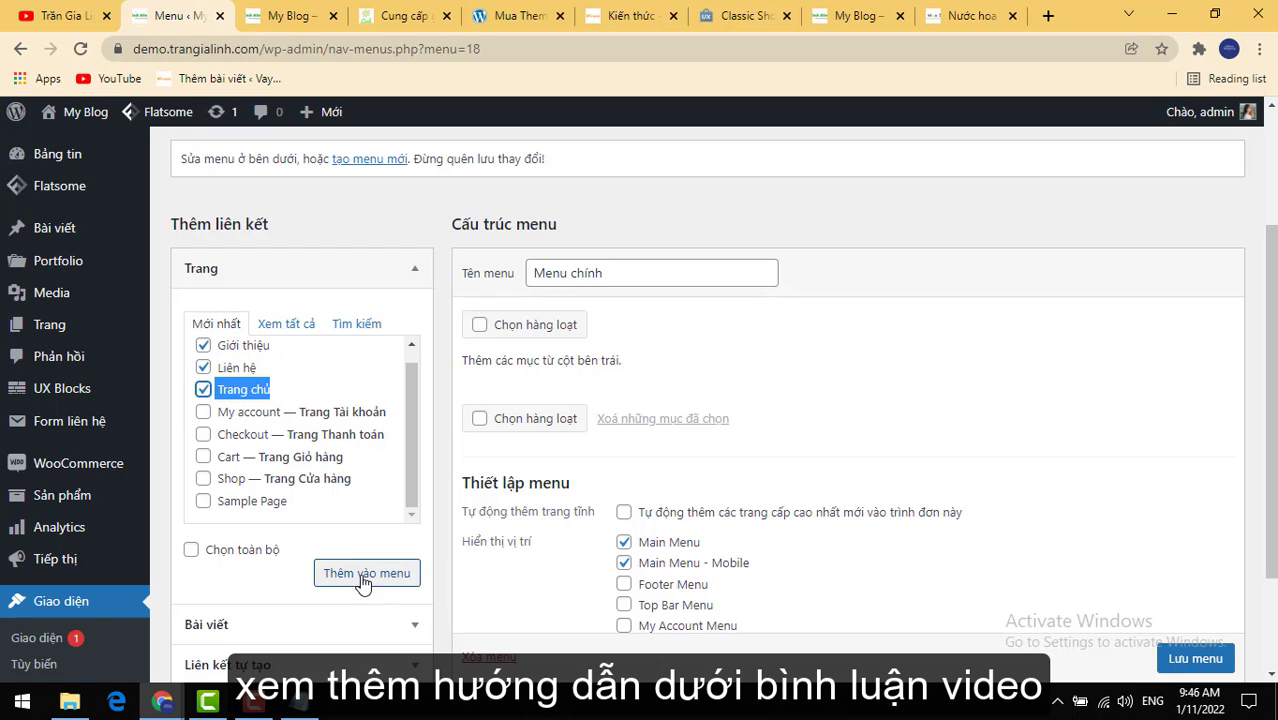
left_click(365, 576)
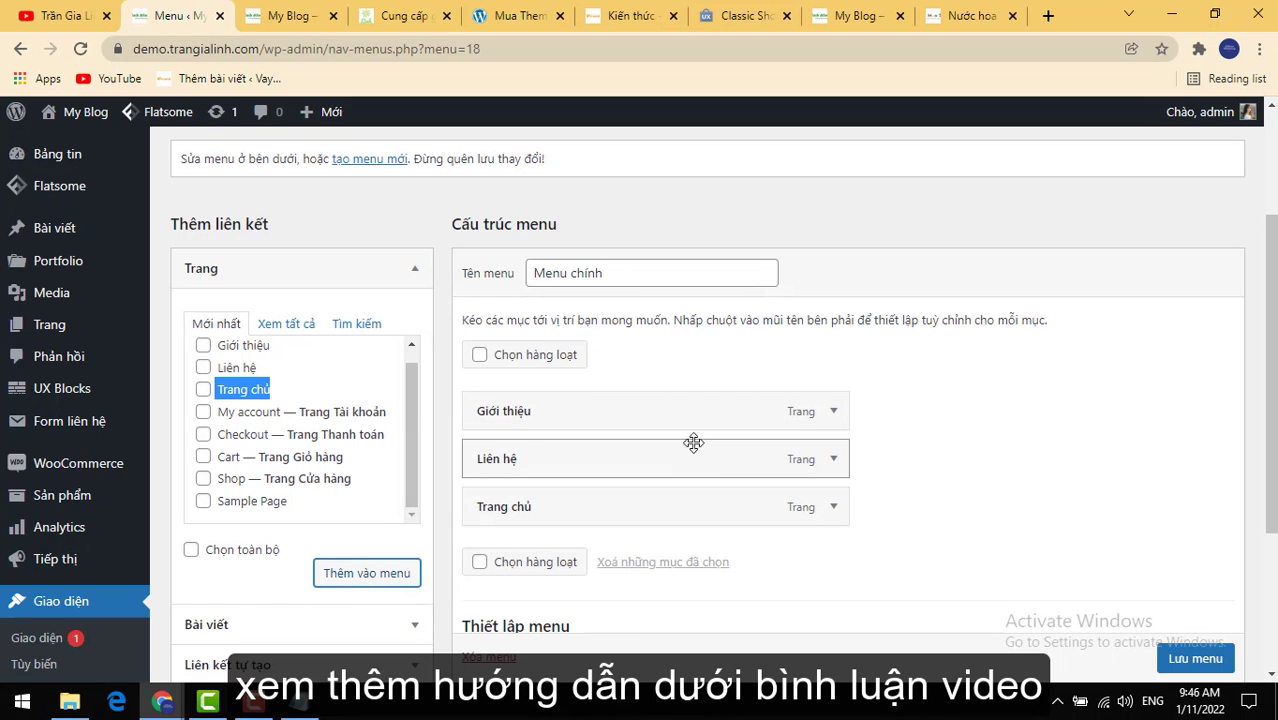
Step: Add the Tin tức post category from the full category list to the menu
scroll(300, 525, "down", 3)
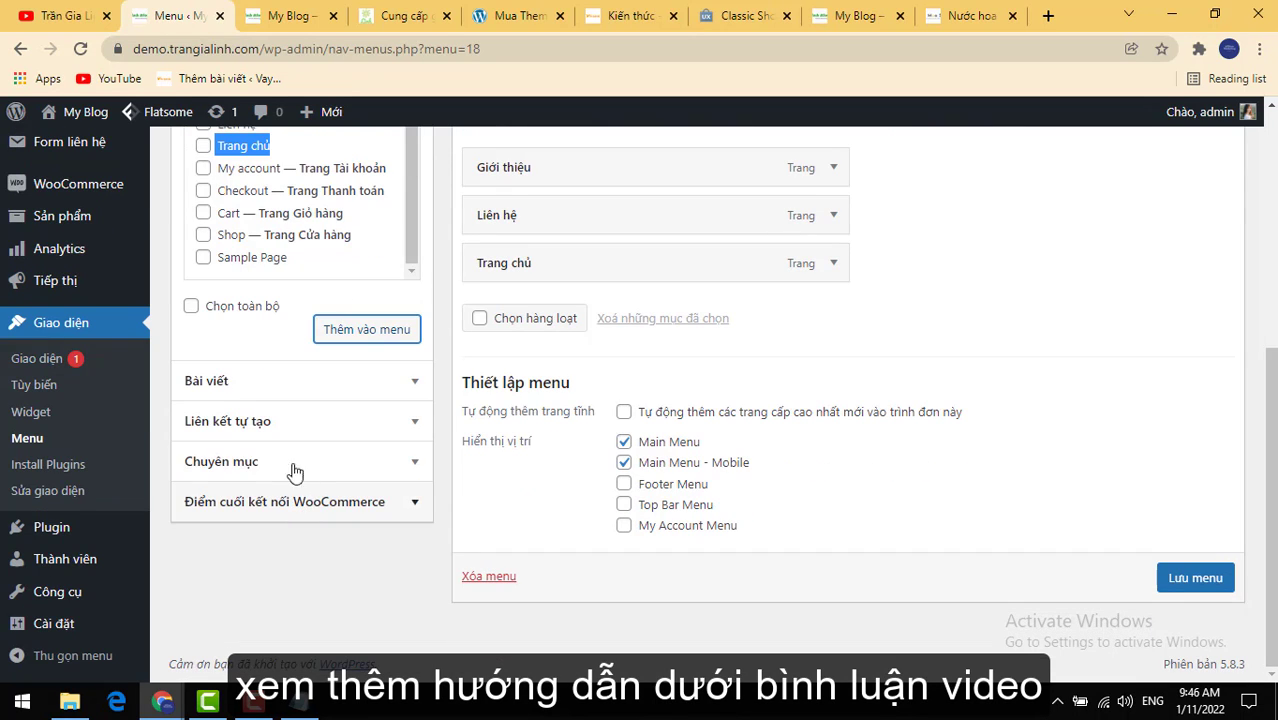
left_click(305, 459)
scroll(302, 398, "up", 2)
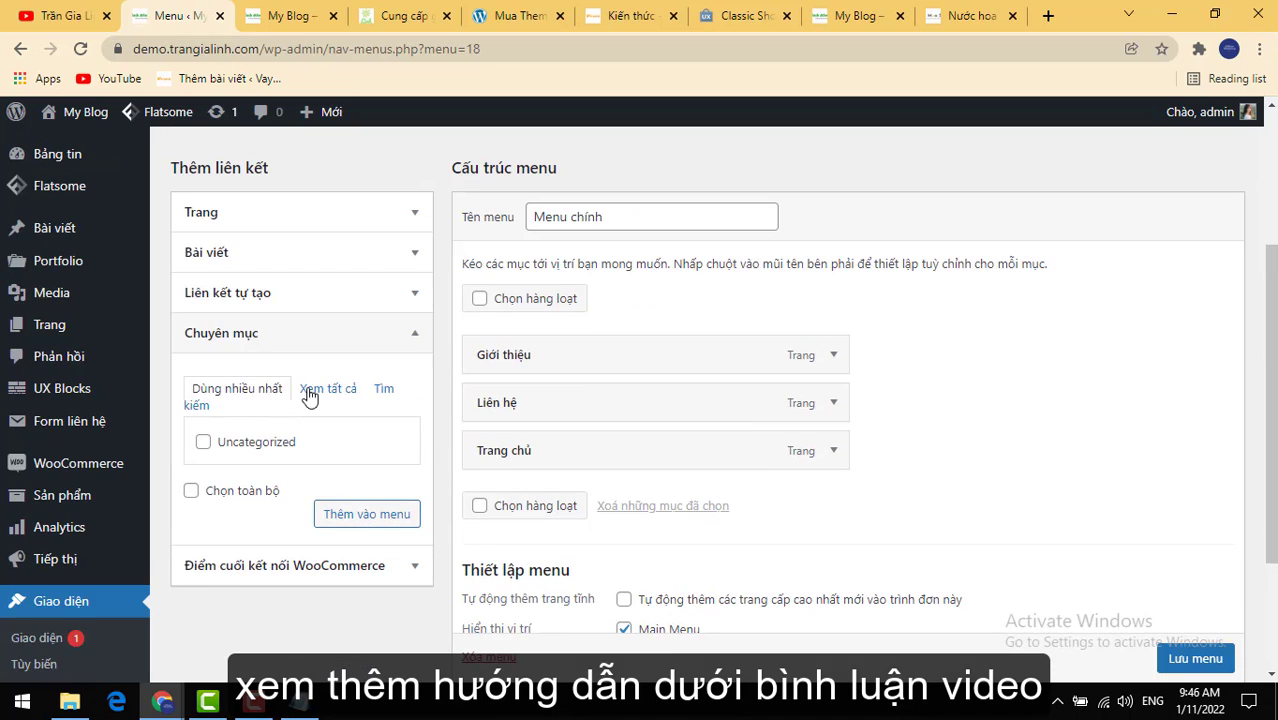
left_click(316, 392)
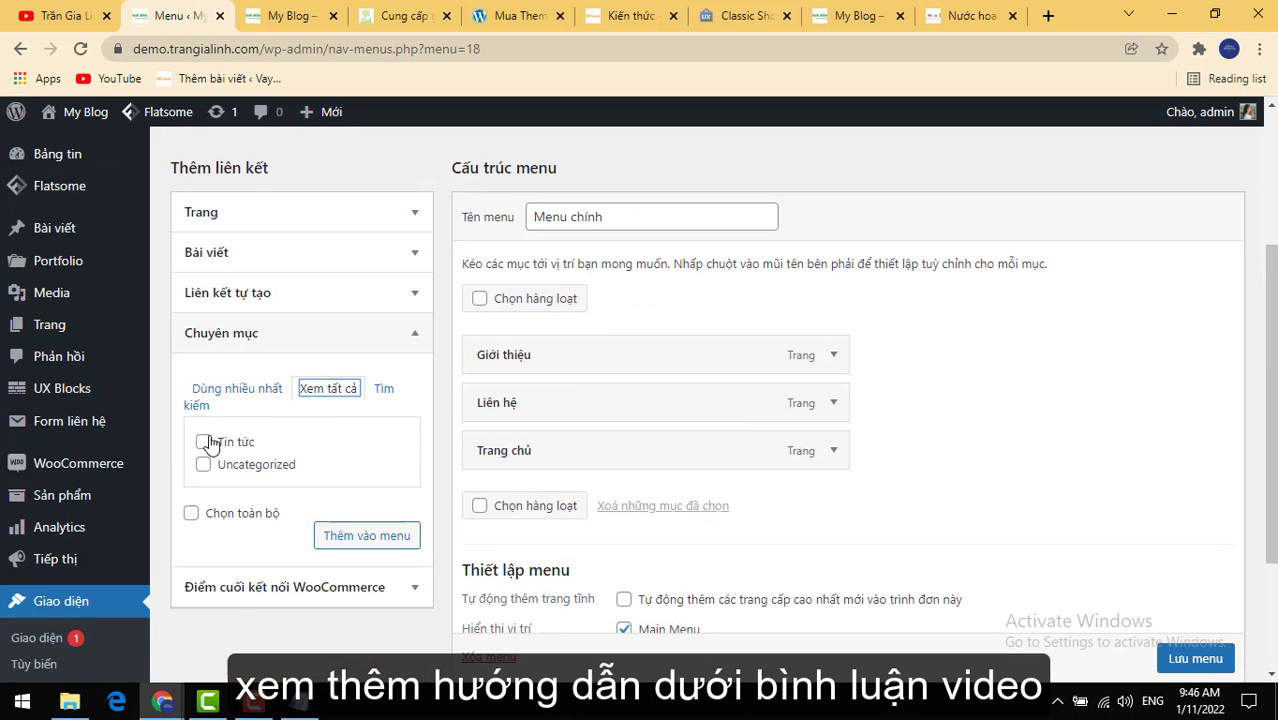
left_click(203, 441)
left_click(350, 537)
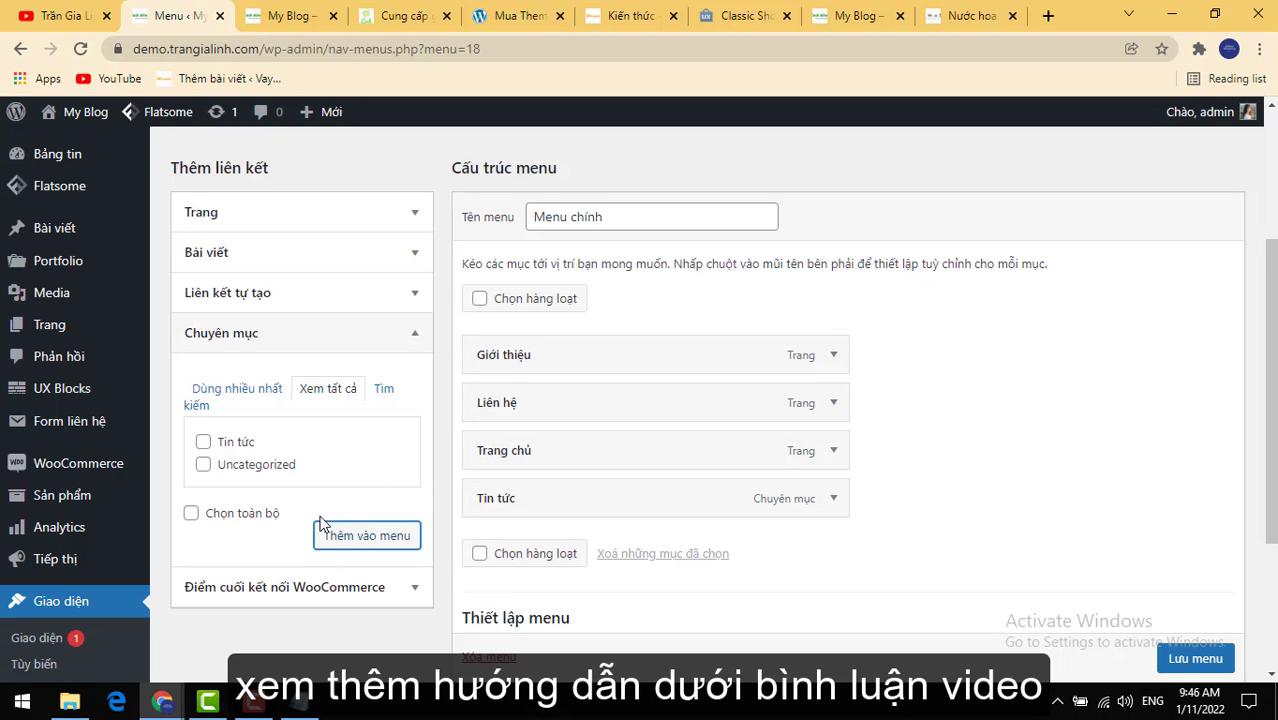
Step: Enable the product categories element (Danh mục sản phẩm) in the menu page's display options
scroll(315, 540, "up", 2)
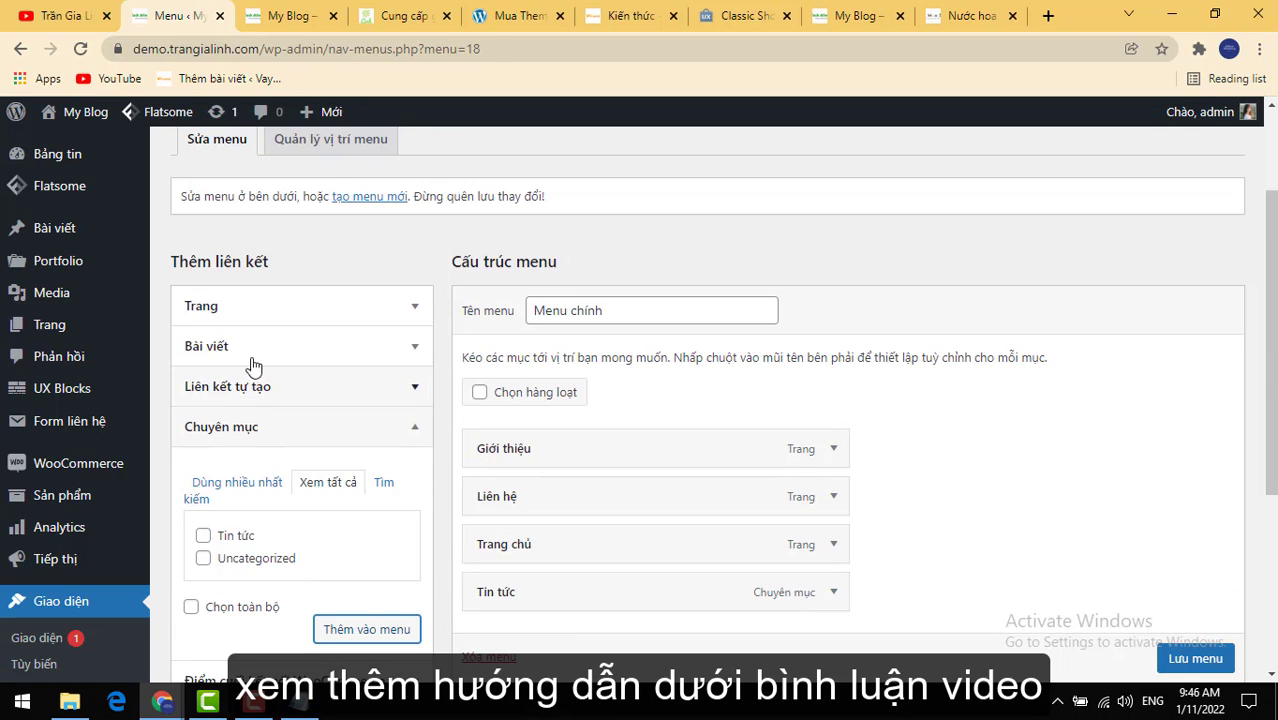
scroll(265, 505, "up", 1)
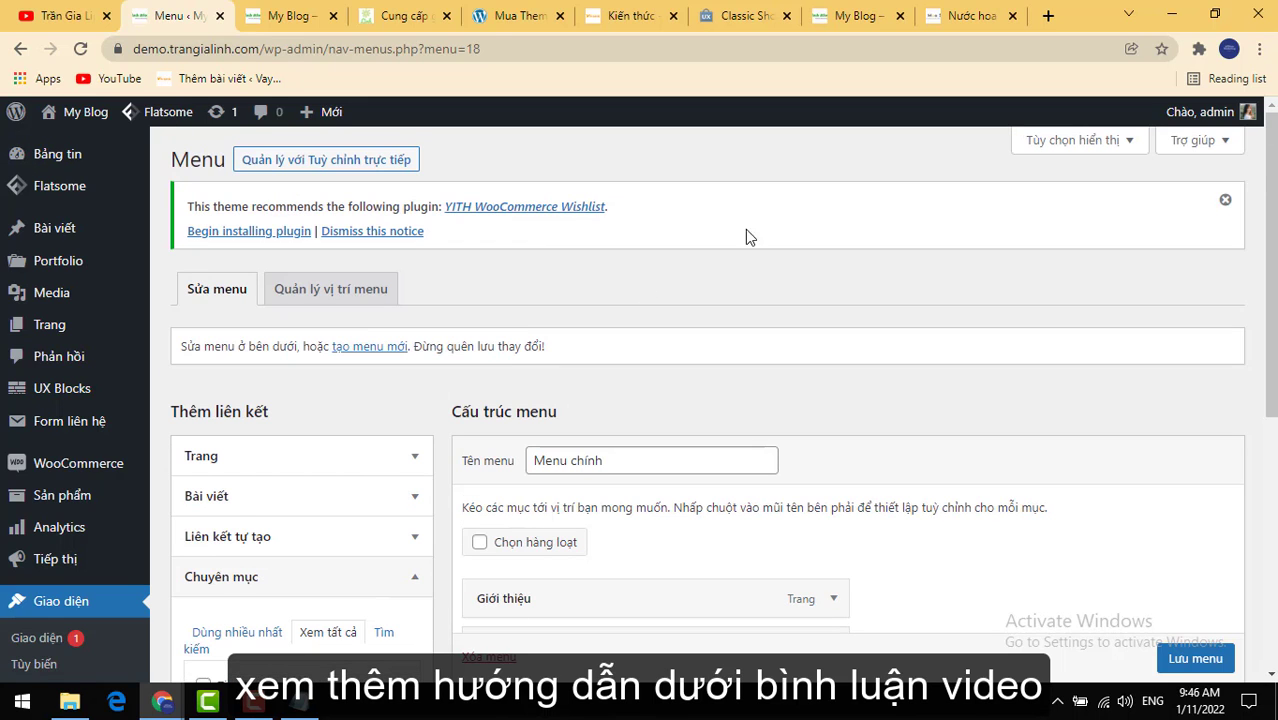
mouse_move(1200, 112)
left_click(1075, 141)
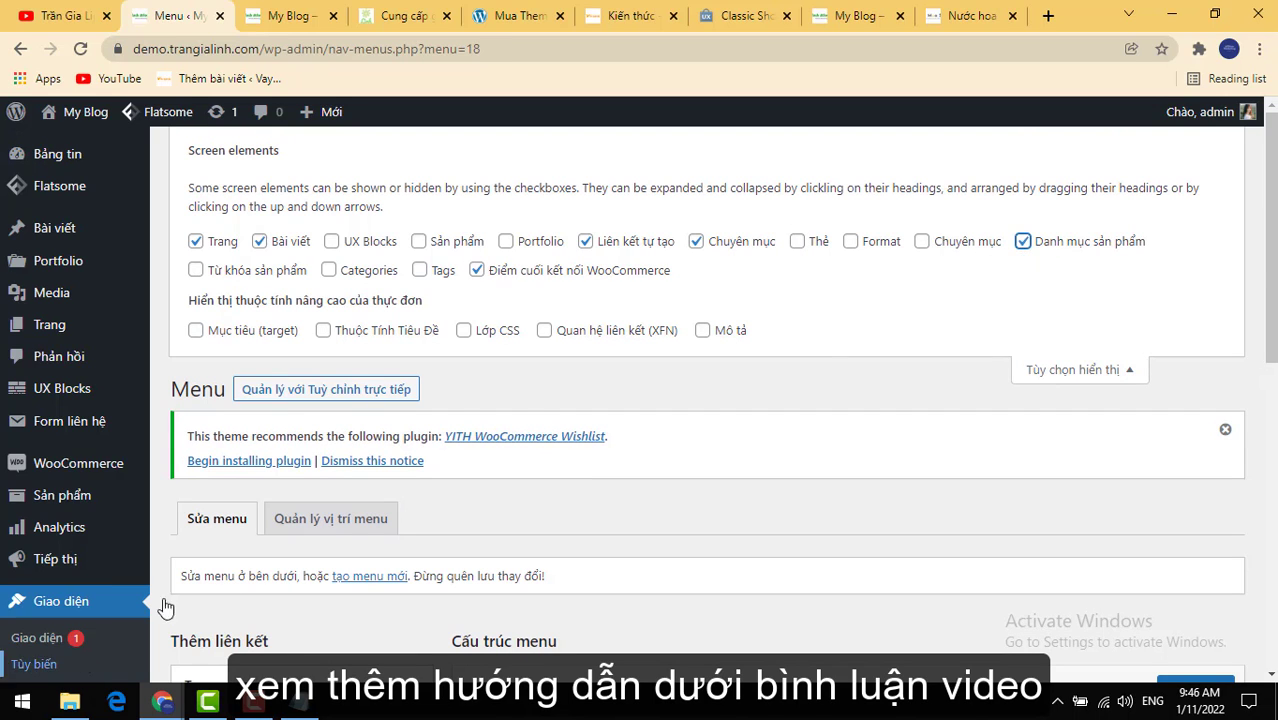
Step: Add the Sản phẩm product category from the full list of product categories to the menu
scroll(165, 600, "down", 6)
left_click(313, 416)
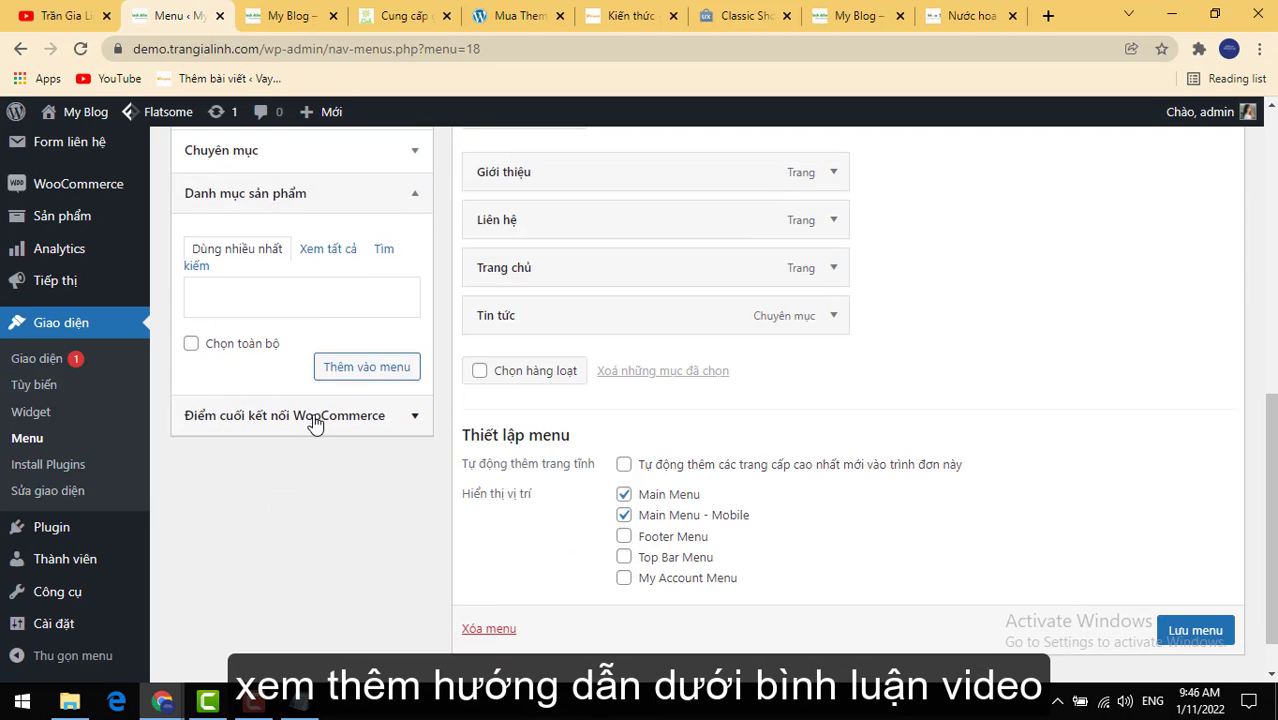
left_click(322, 250)
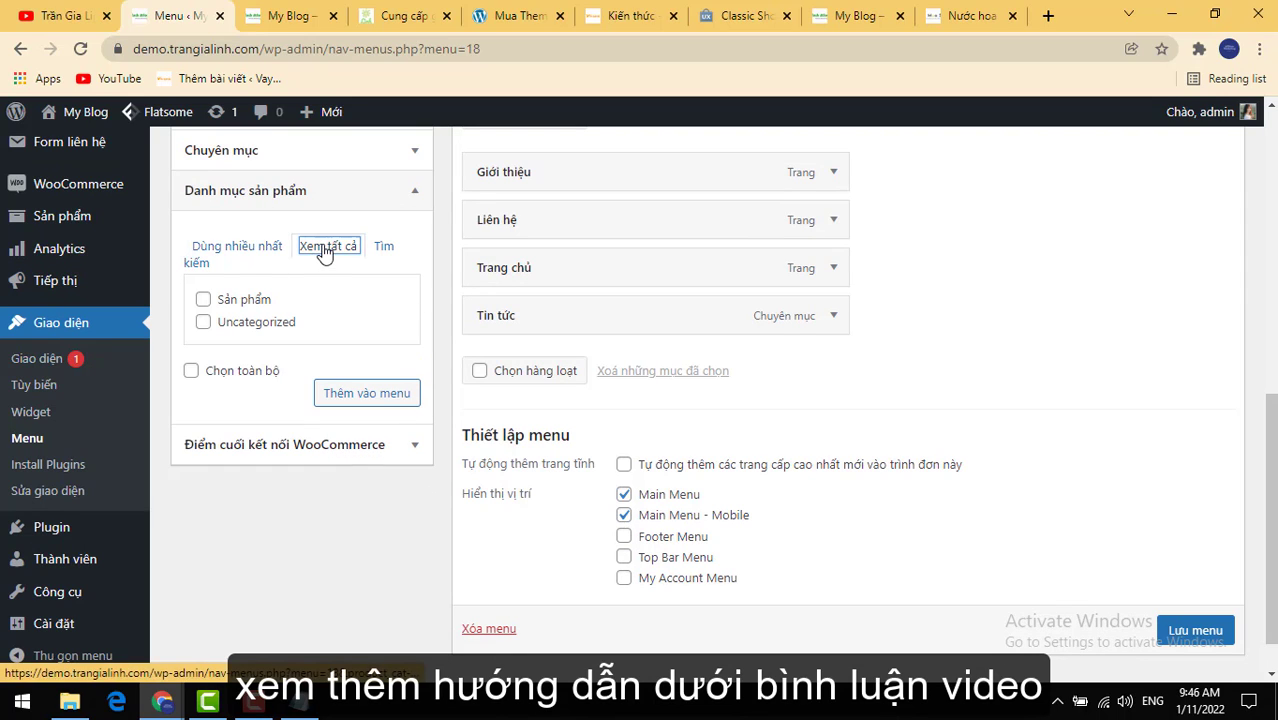
left_click(250, 300)
left_click(374, 398)
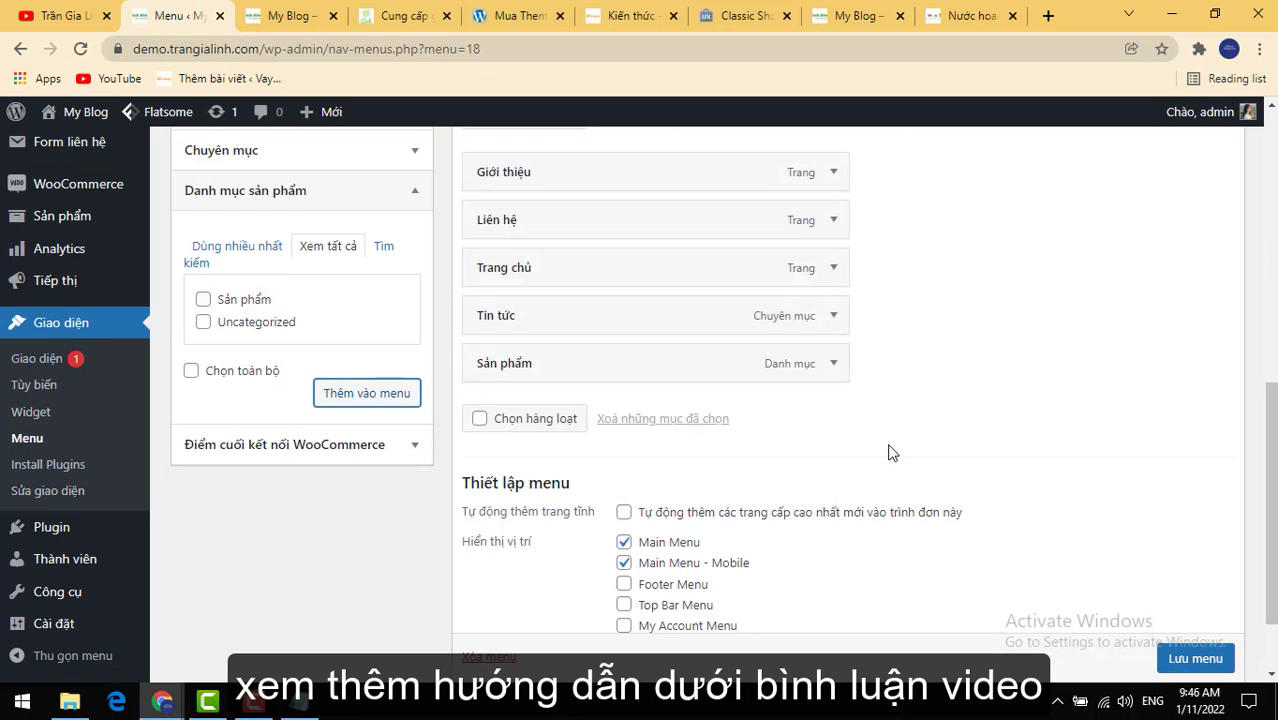
Step: Save the menu and reload the site's front page to check the header navigation
scroll(730, 420, "up", 2)
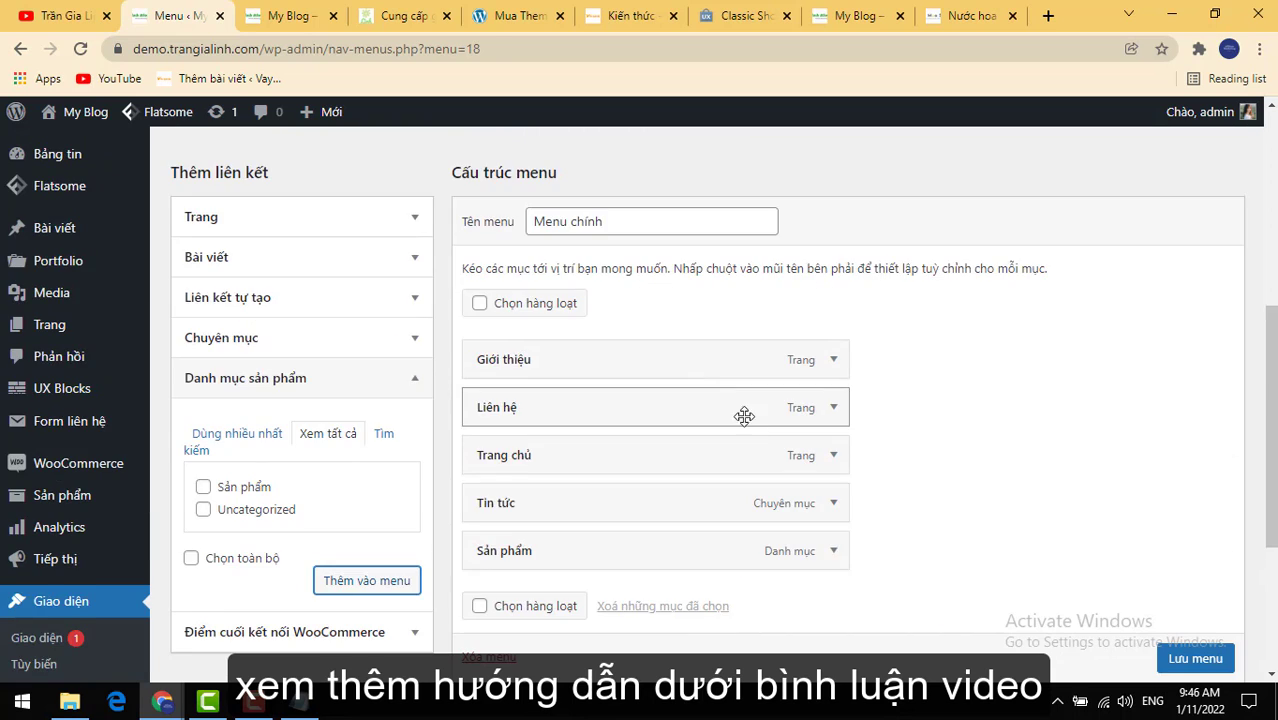
scroll(742, 416, "down", 3)
left_click(1198, 588)
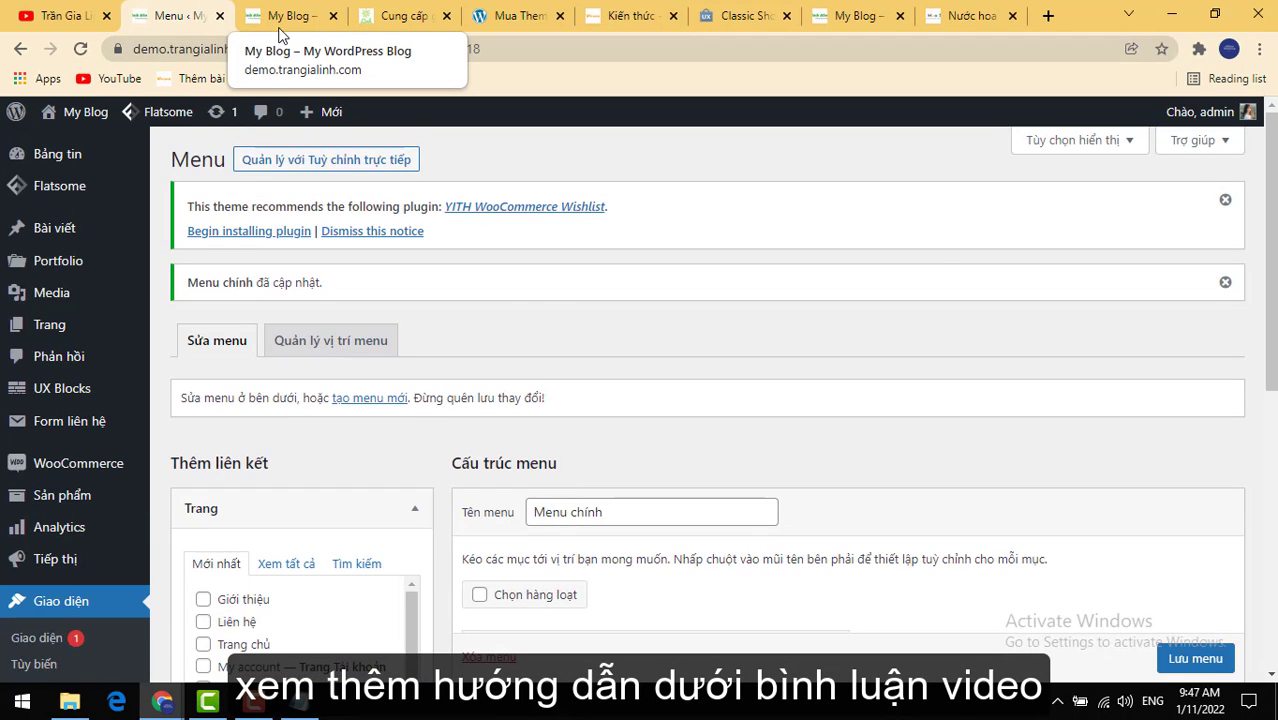
left_click(279, 17)
left_click(82, 49)
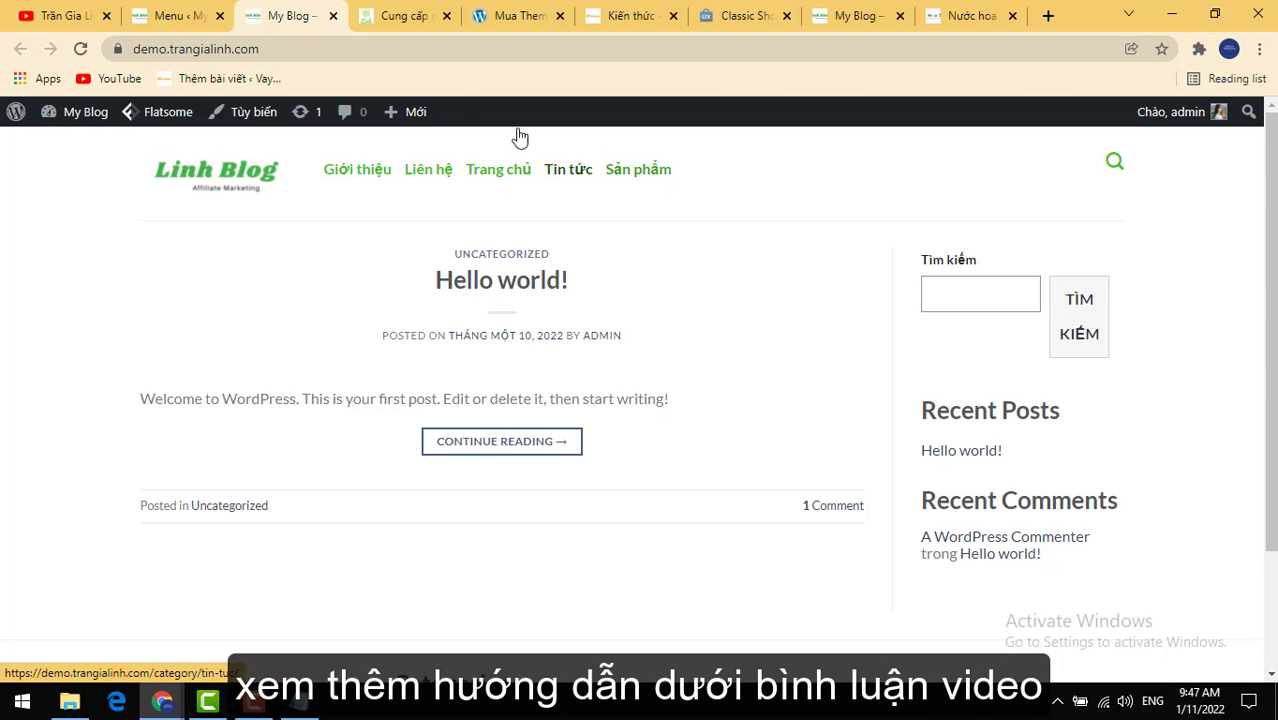
Step: Reorder the menu items as Trang chủ, Tin tức, Sản phẩm, Giới thiệu, Liên hệ and save the menu
left_click(172, 18)
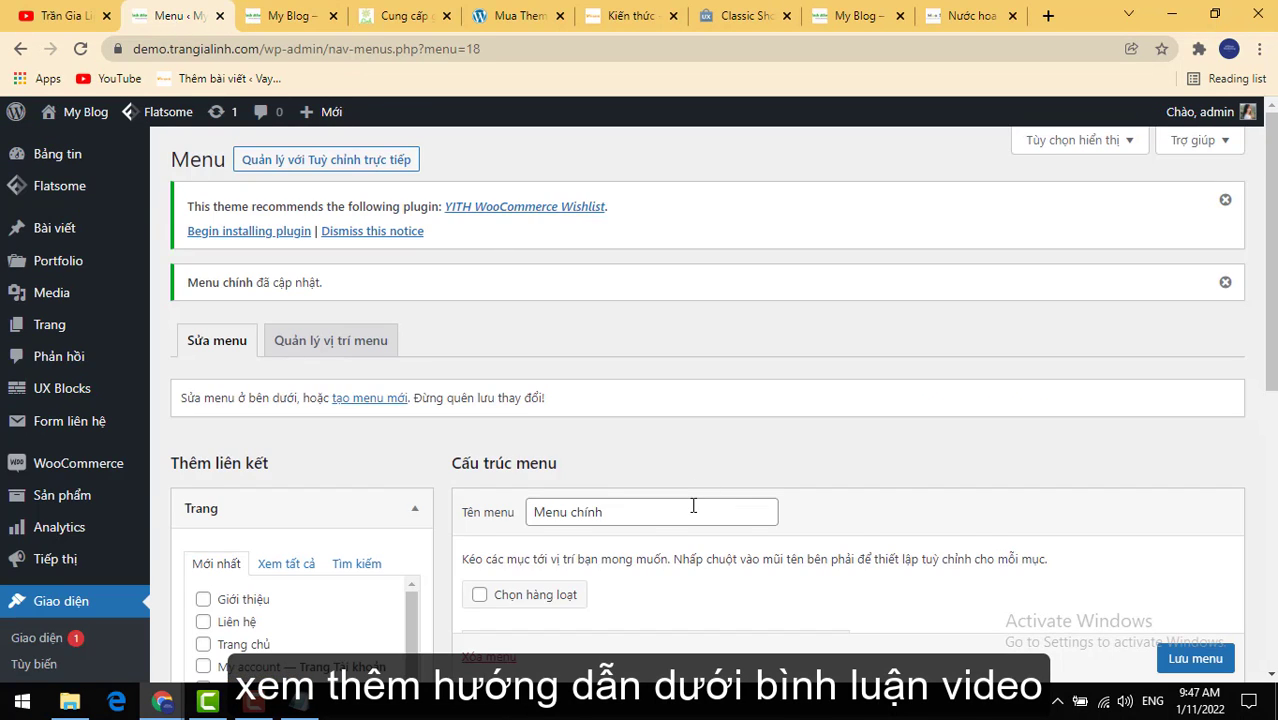
scroll(692, 505, "down", 4)
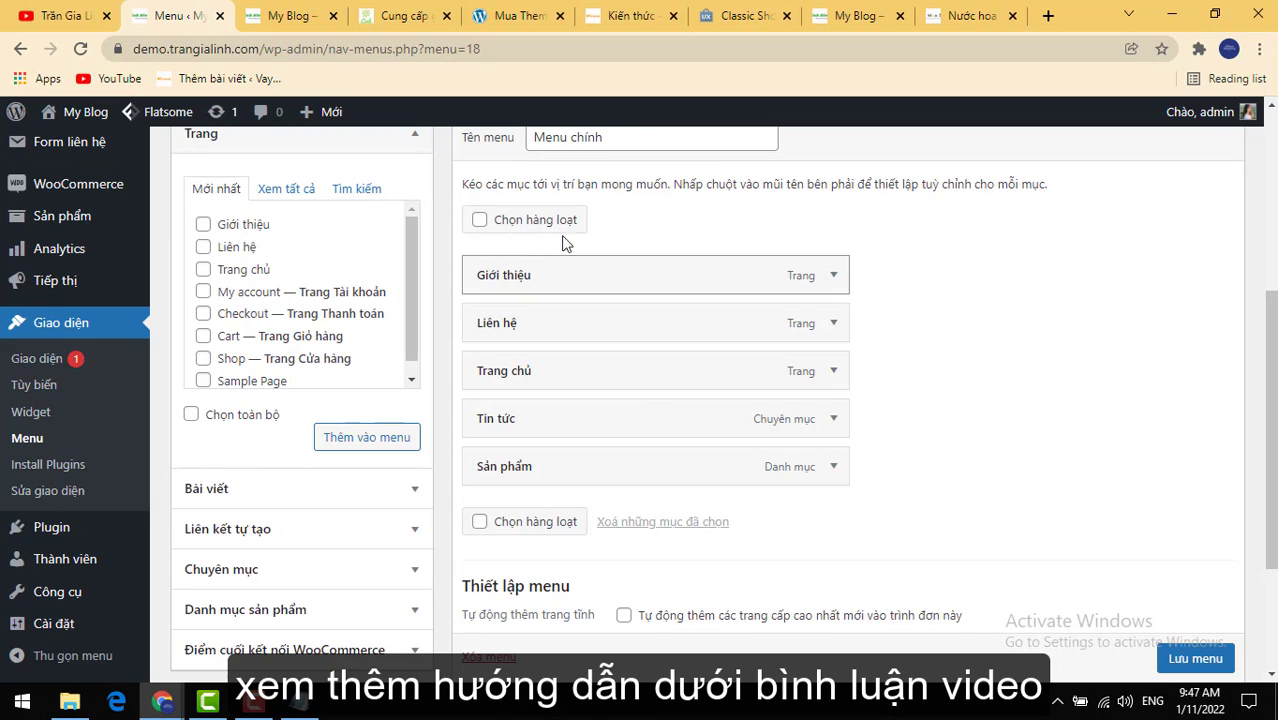
left_click(281, 22)
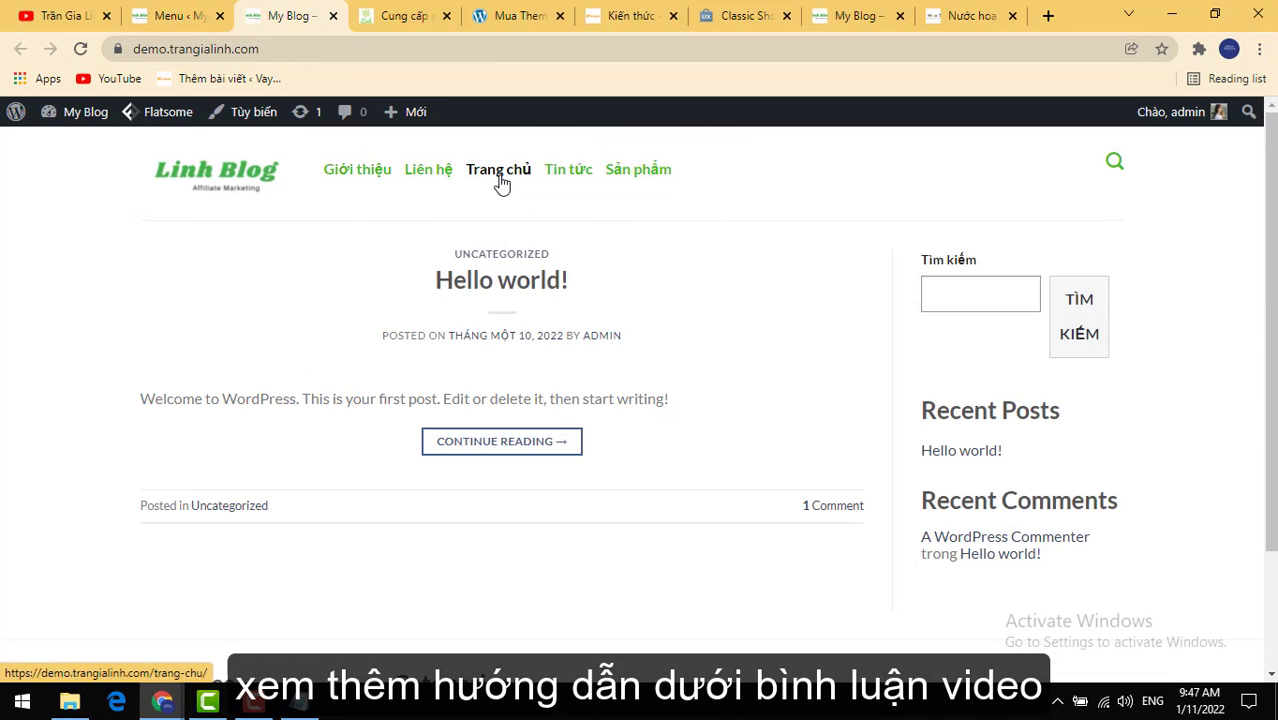
left_click(176, 18)
left_click_drag(548, 376, 543, 282)
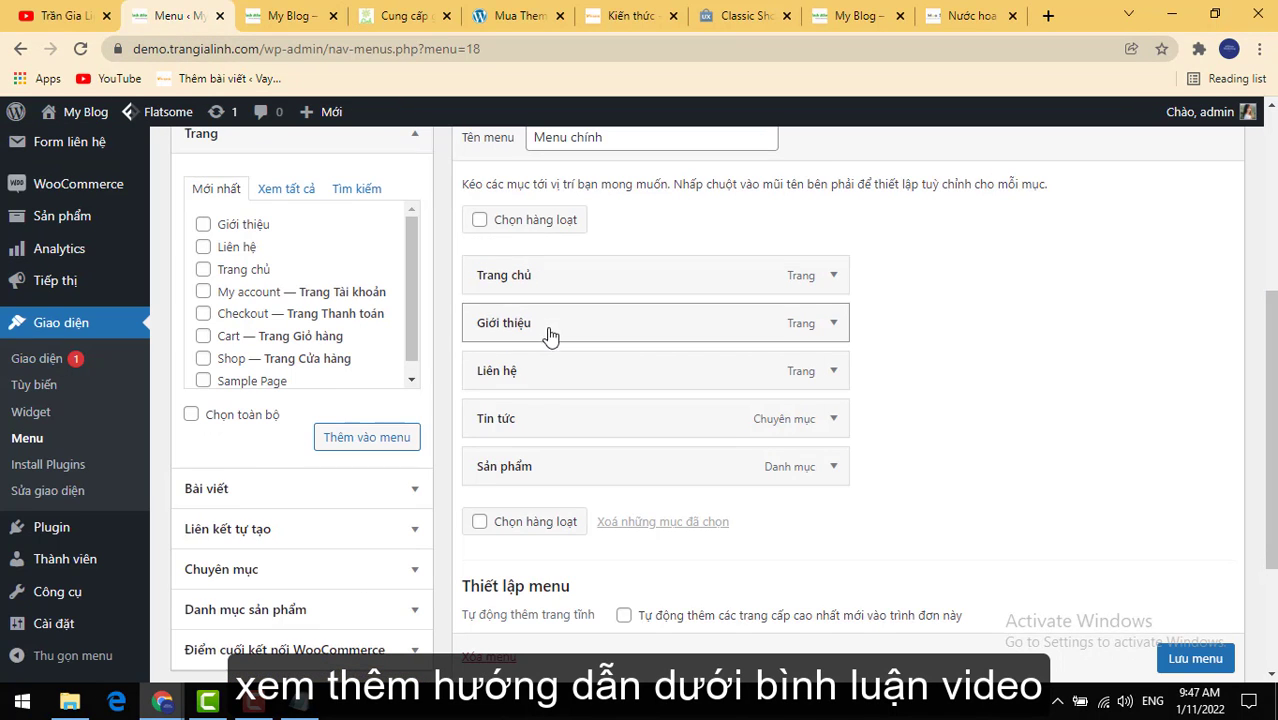
left_click_drag(535, 337, 522, 479)
left_click(1195, 658)
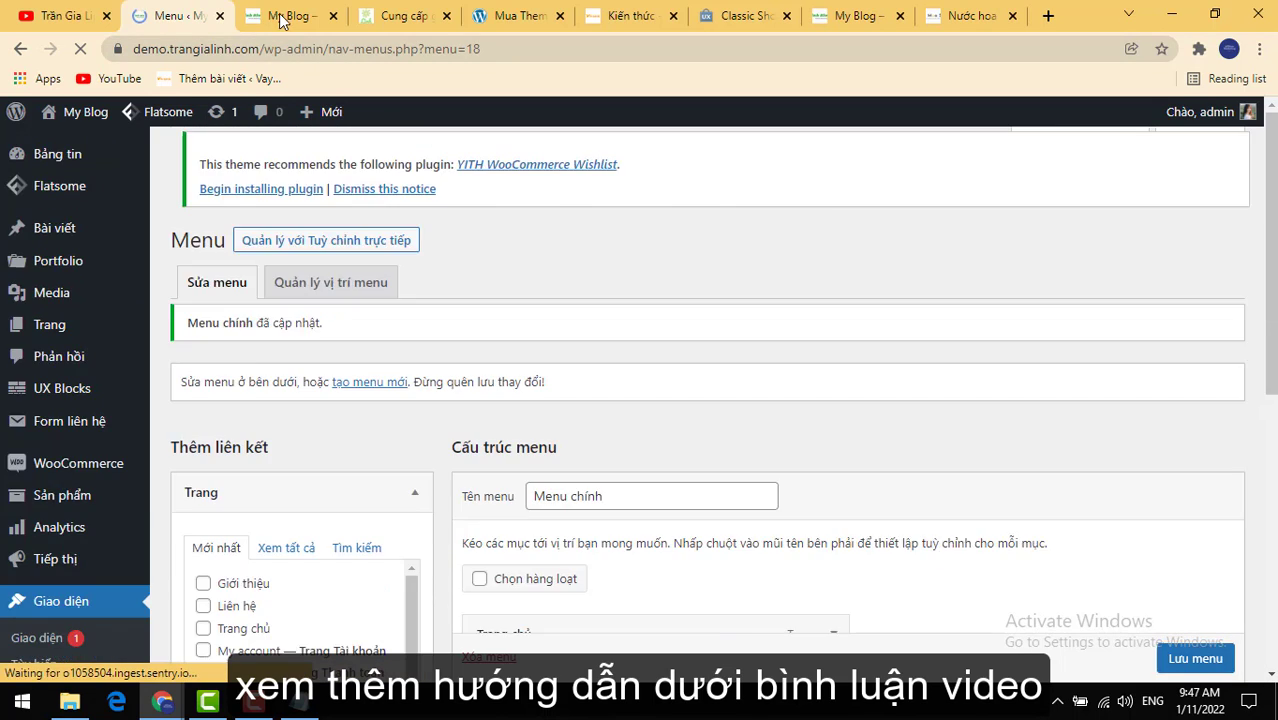
Step: Reload the site's front page and check the order of the header menu items
left_click(287, 16)
left_click(80, 48)
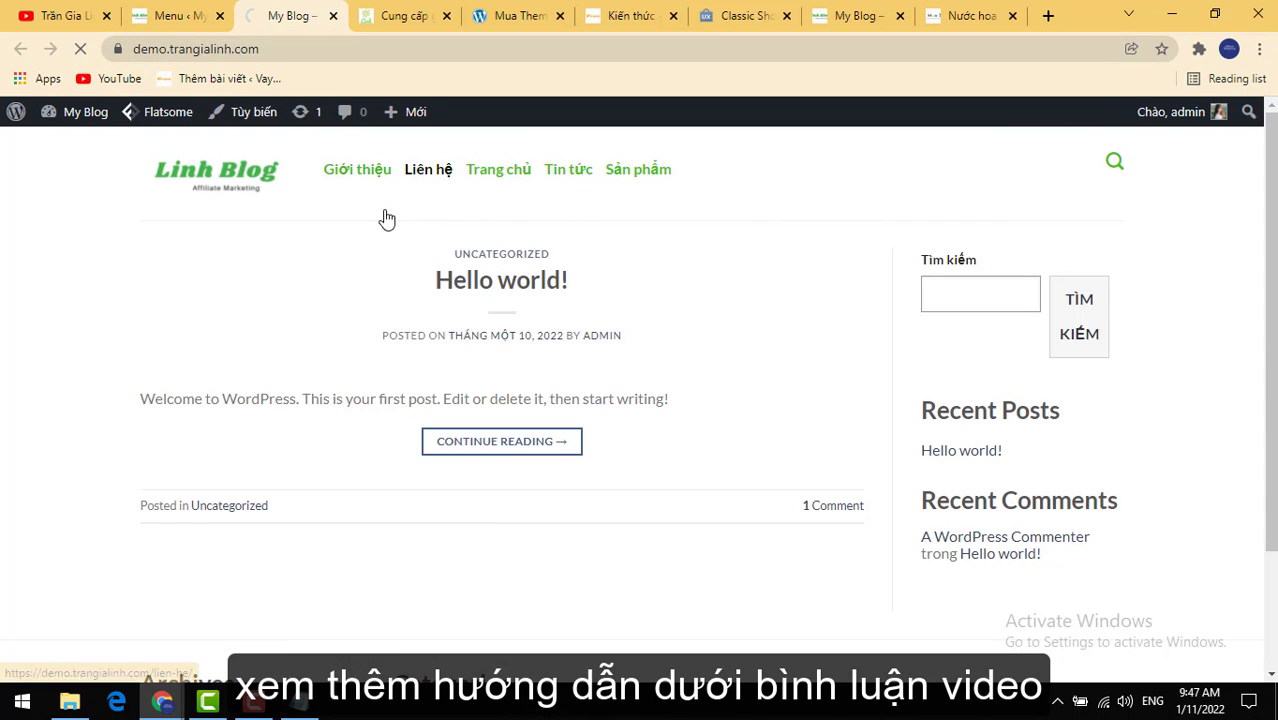
left_click(190, 20)
left_click(259, 20)
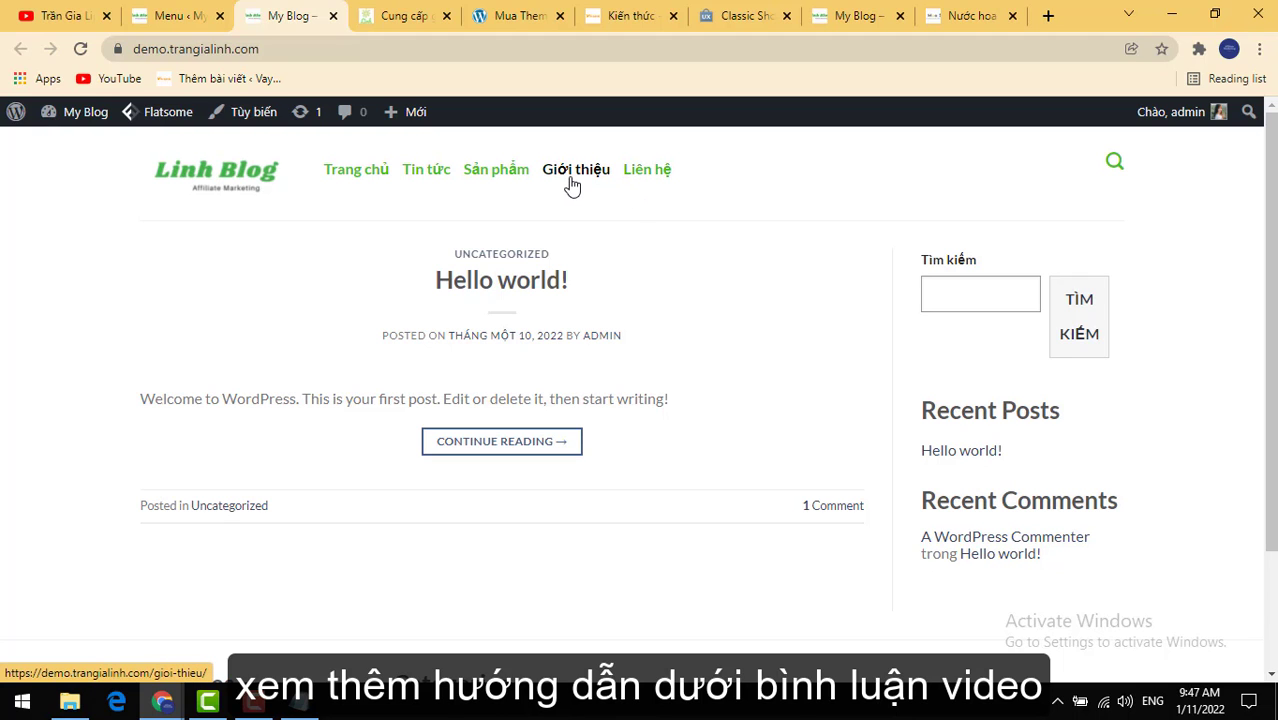
Step: Nest Liên hệ as a sub-item under Giới thiệu and save the menu
left_click(175, 15)
scroll(740, 521, "down", 3)
scroll(740, 521, "down", 1)
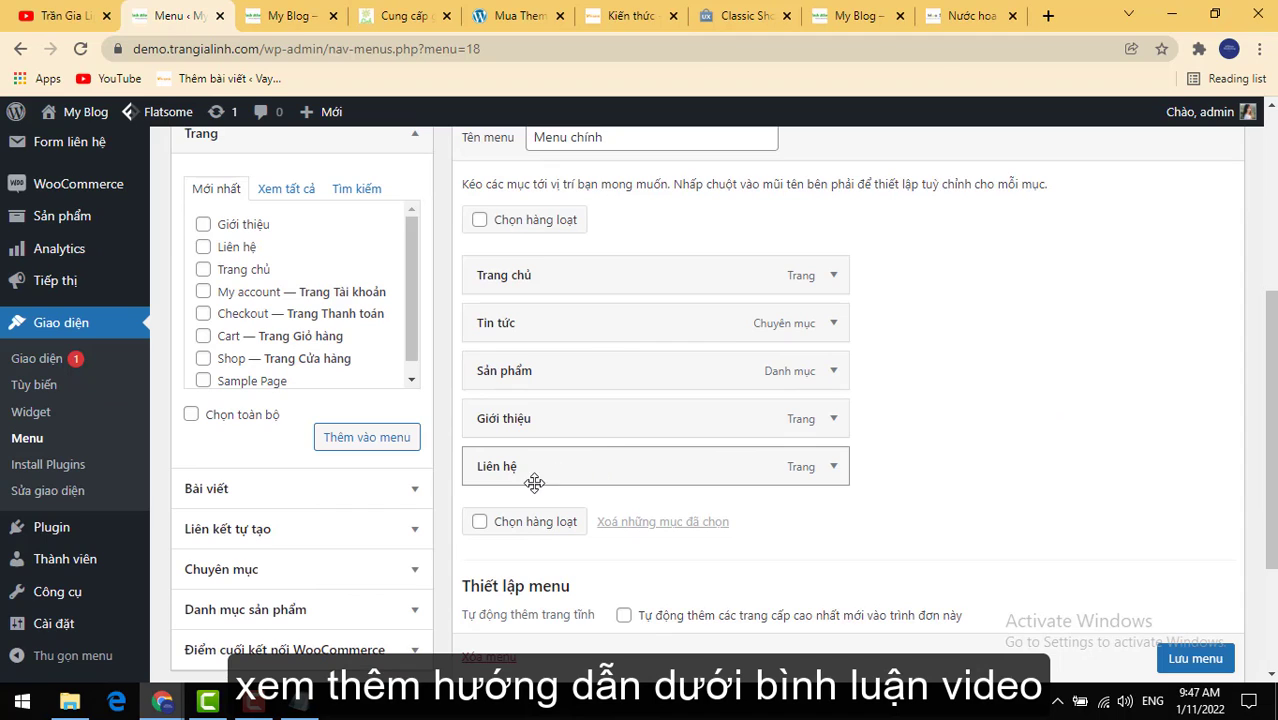
left_click_drag(535, 483, 585, 448)
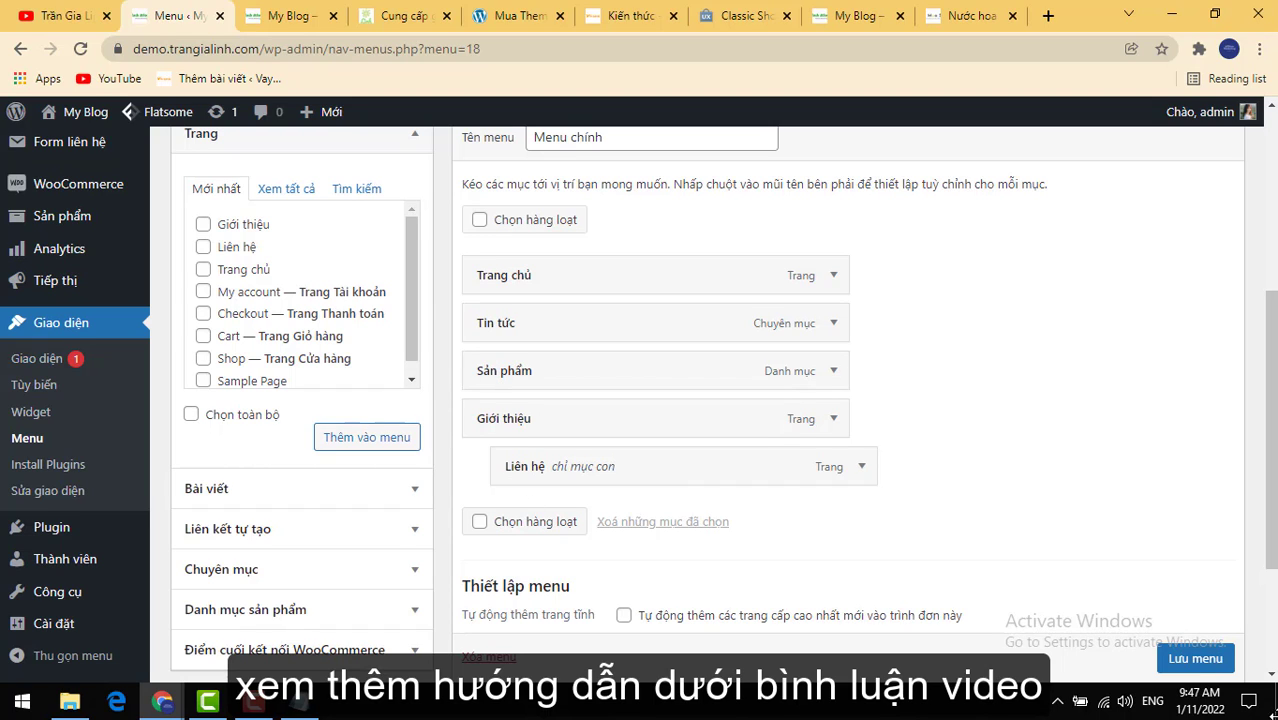
scroll(1195, 658, "down", 1)
left_click(1195, 658)
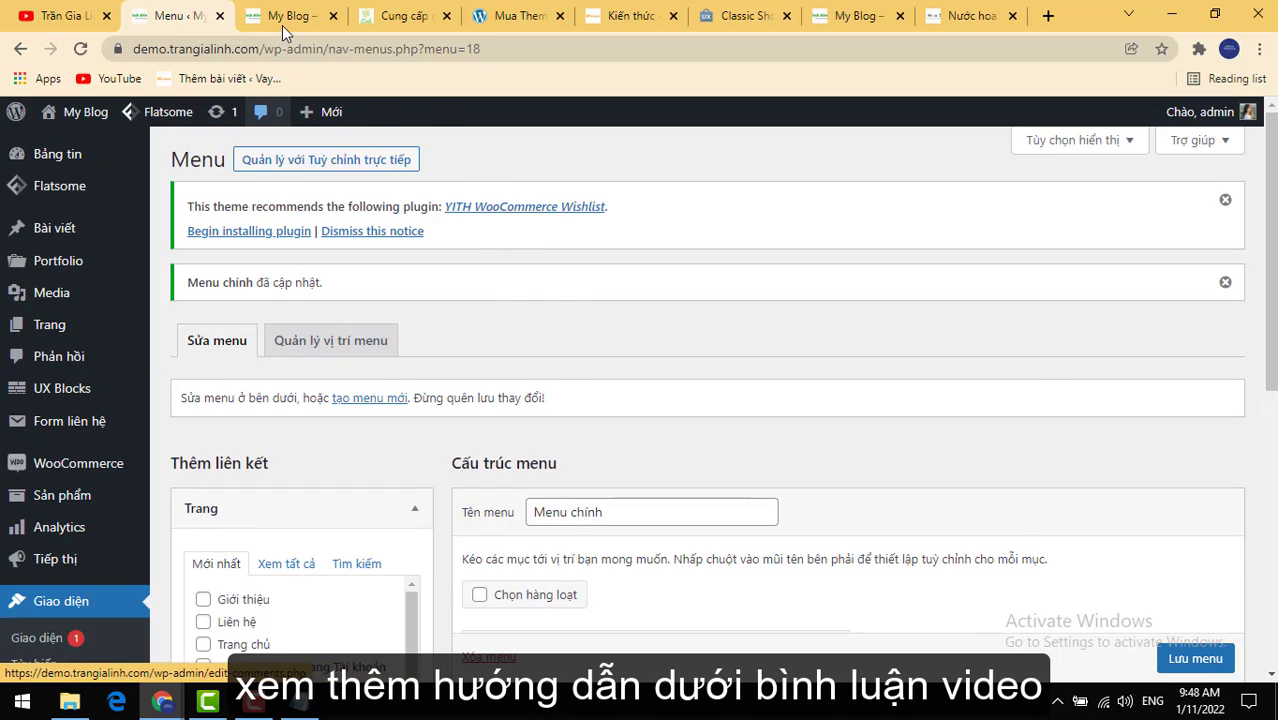
Step: Reload the front page and view the dropdown under the Giới thiệu header item
left_click(283, 28)
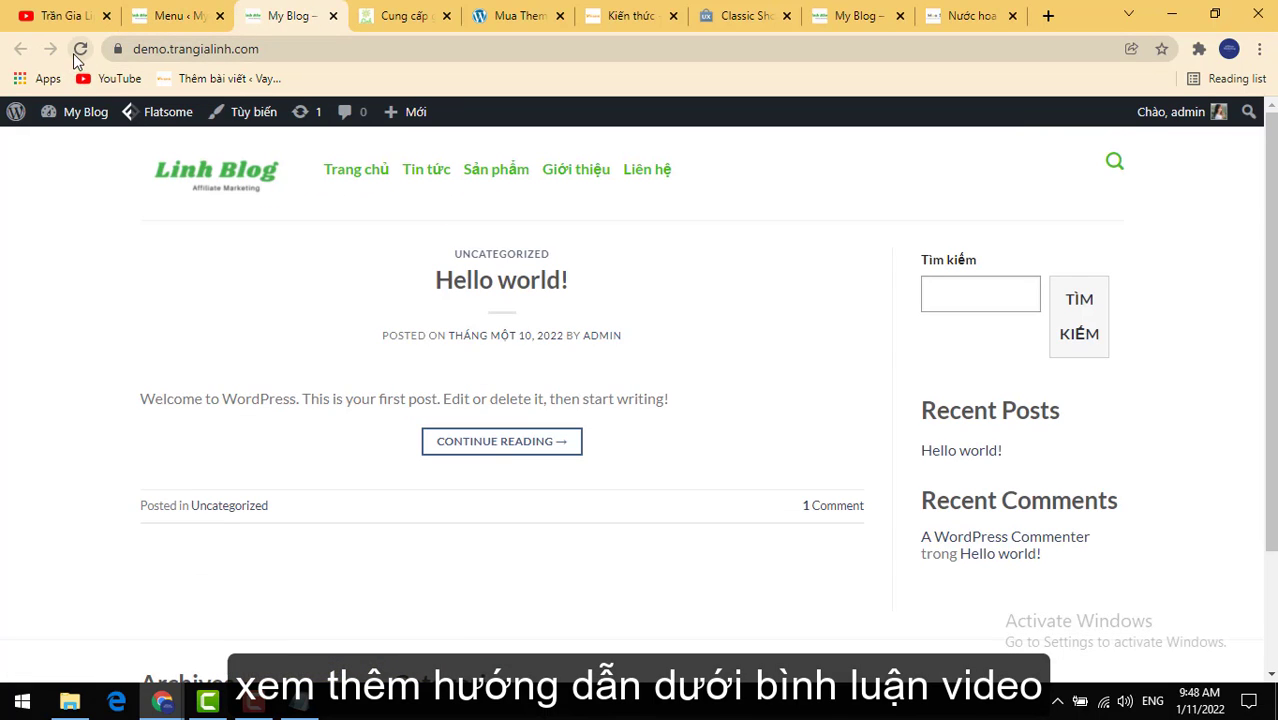
left_click(80, 48)
mouse_move(585, 185)
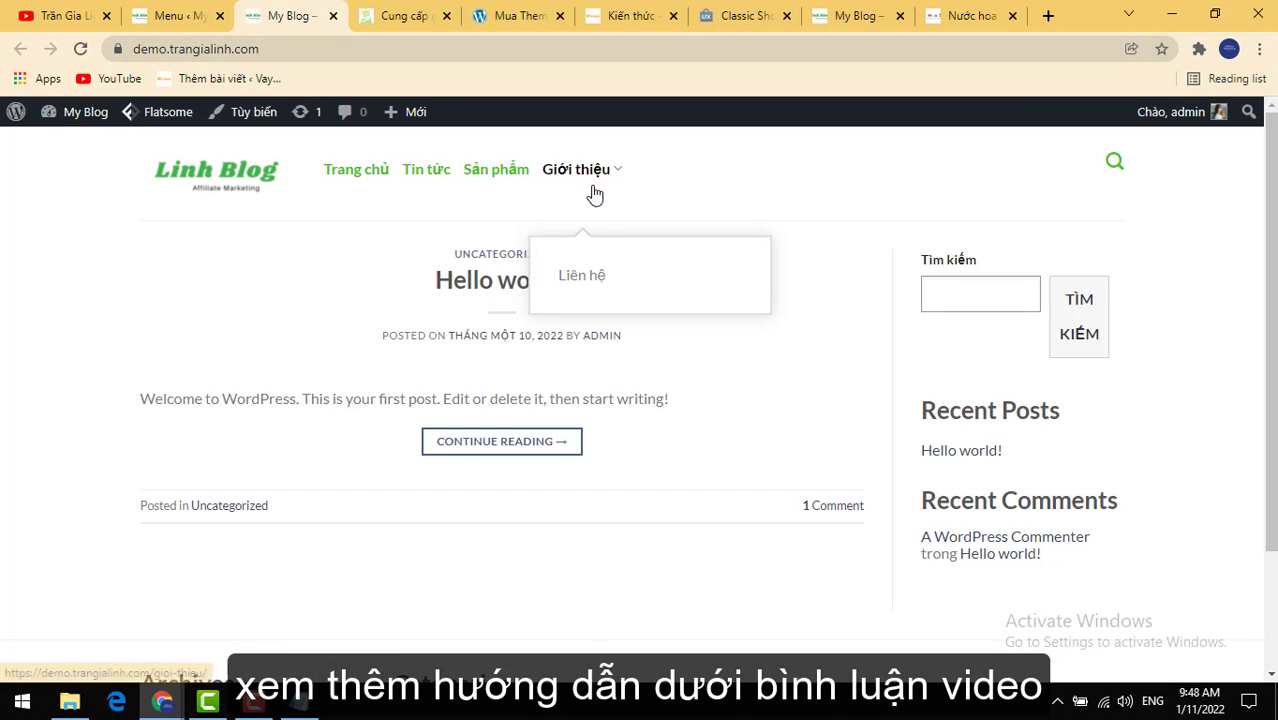
Step: Move Liên hệ back to the top level after Giới thiệu and save the menu
left_click(172, 15)
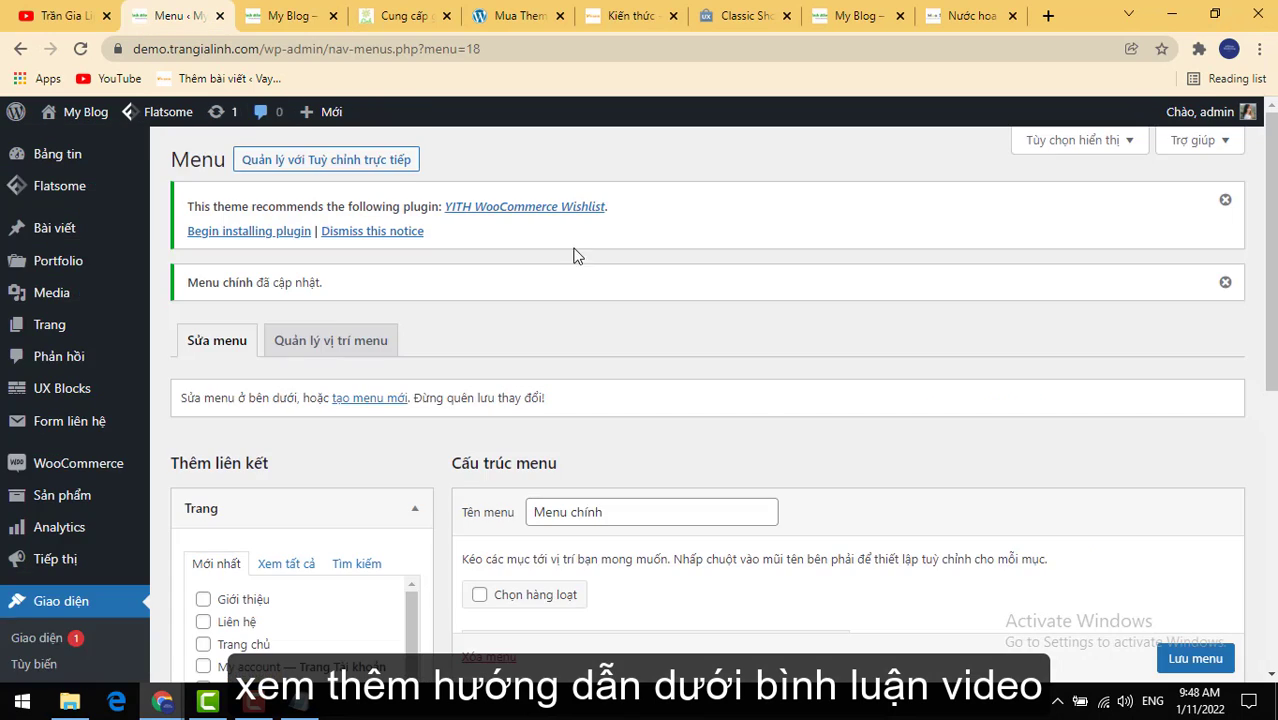
scroll(700, 480, "down", 8)
left_click_drag(650, 293, 622, 322)
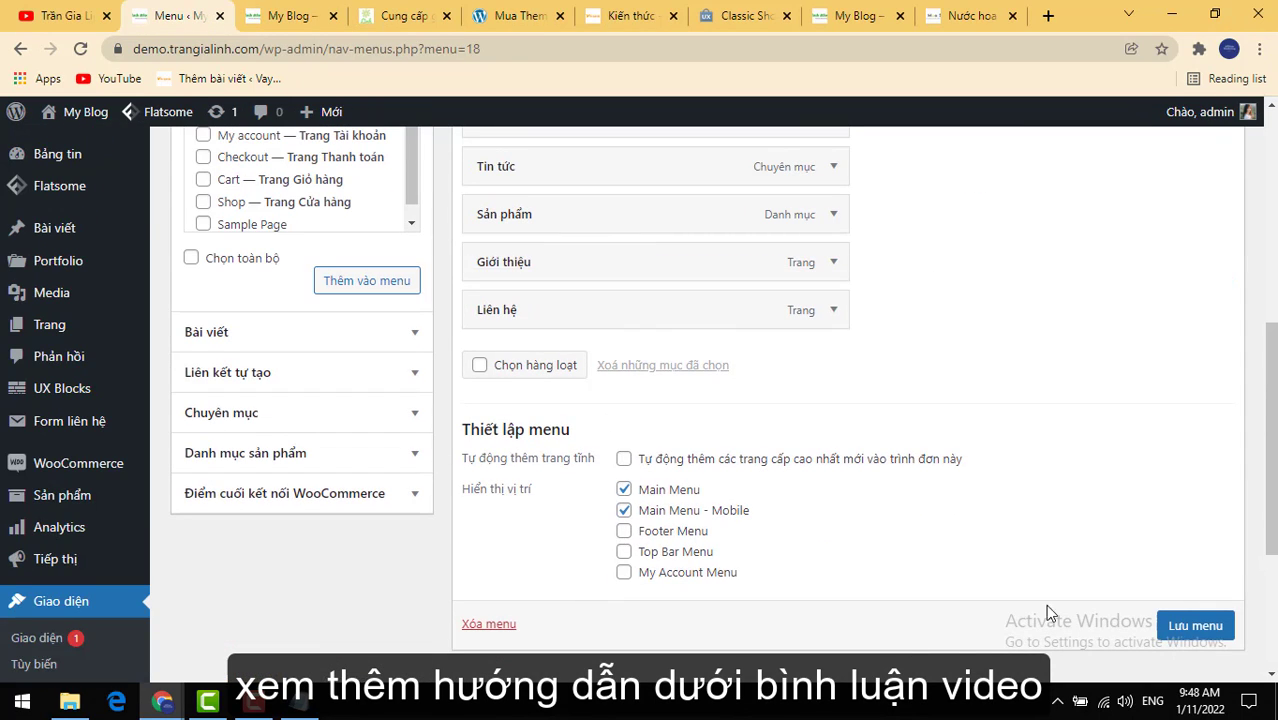
left_click(1180, 628)
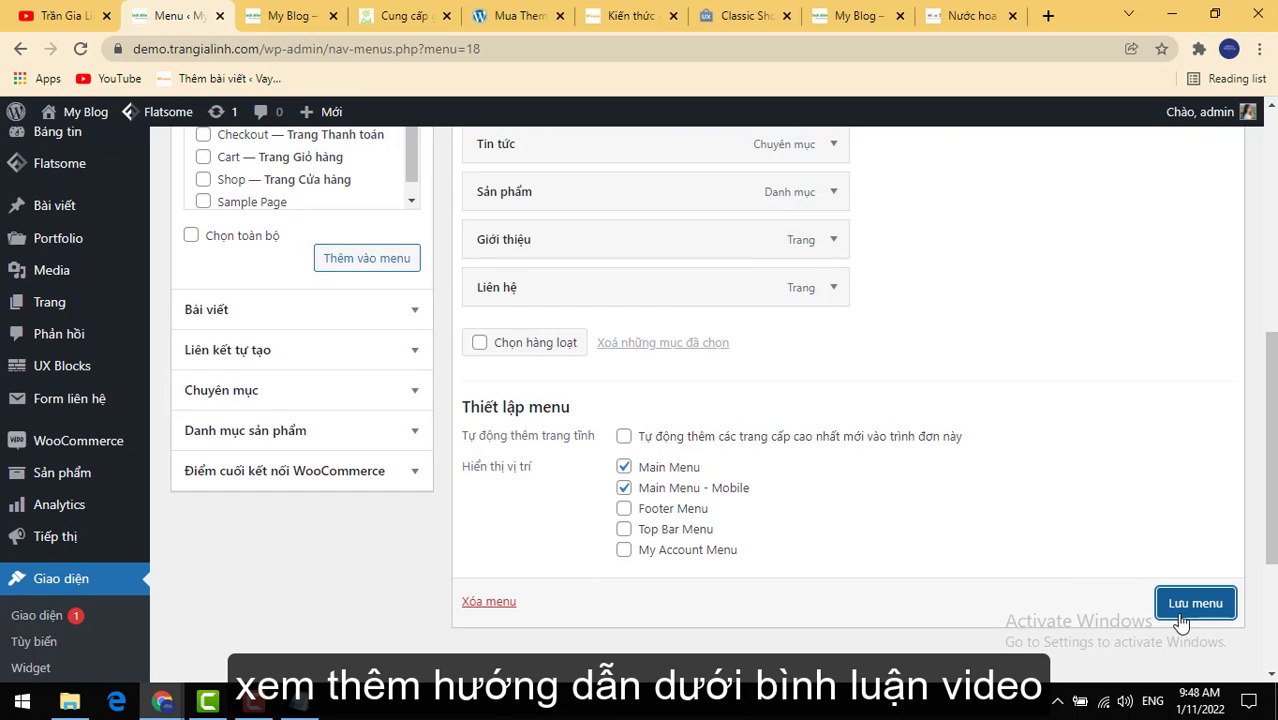
Step: Open the theme customizer from the site's front page and go to the Header settings
key("ctrl+Tab")
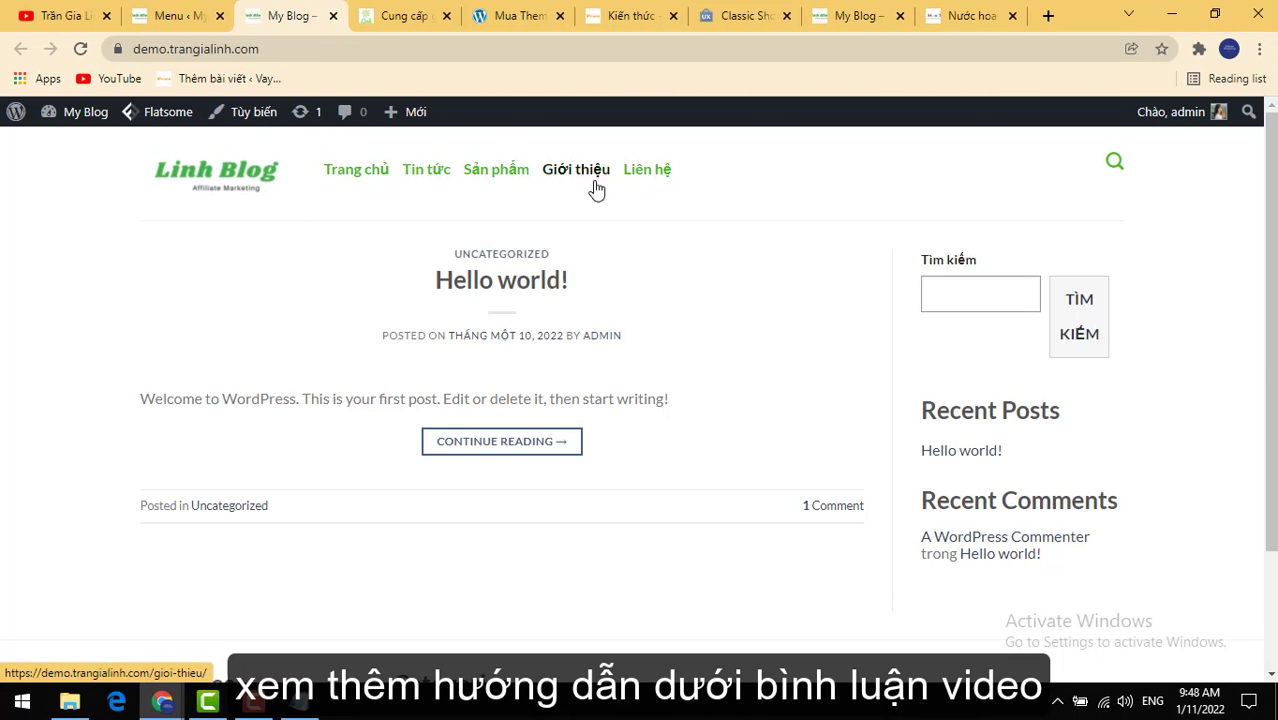
mouse_move(267, 125)
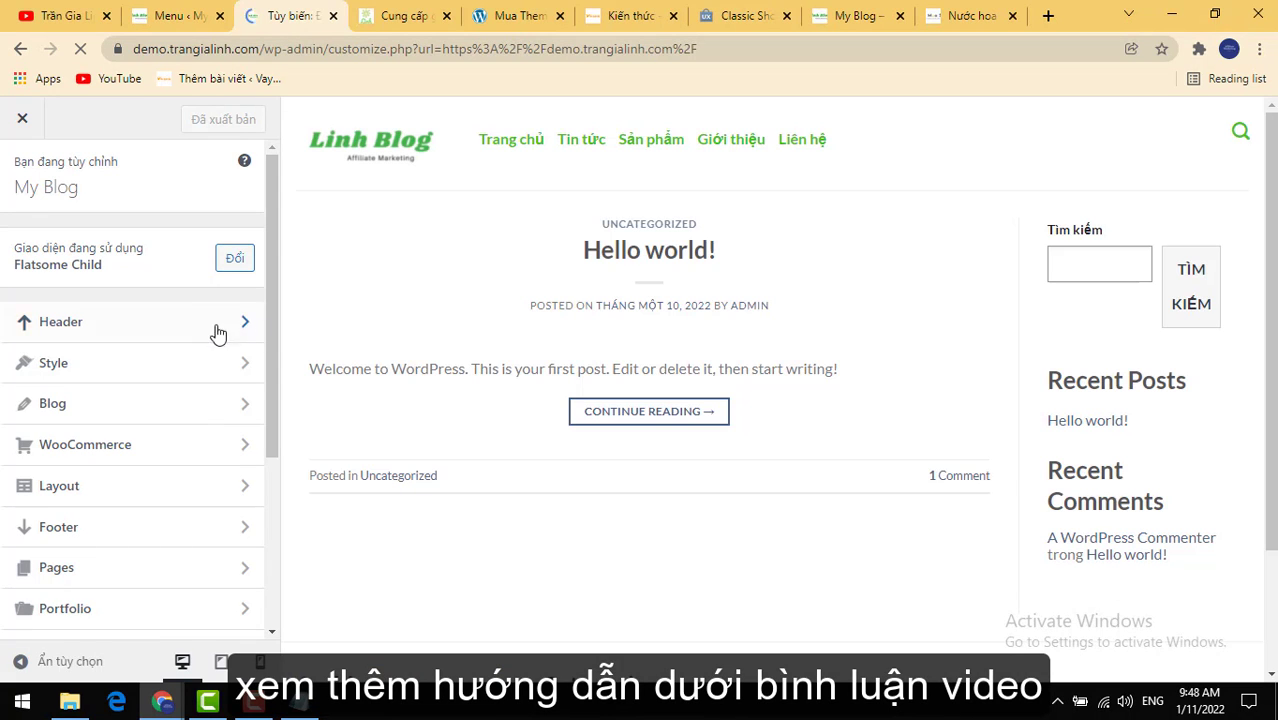
left_click(200, 323)
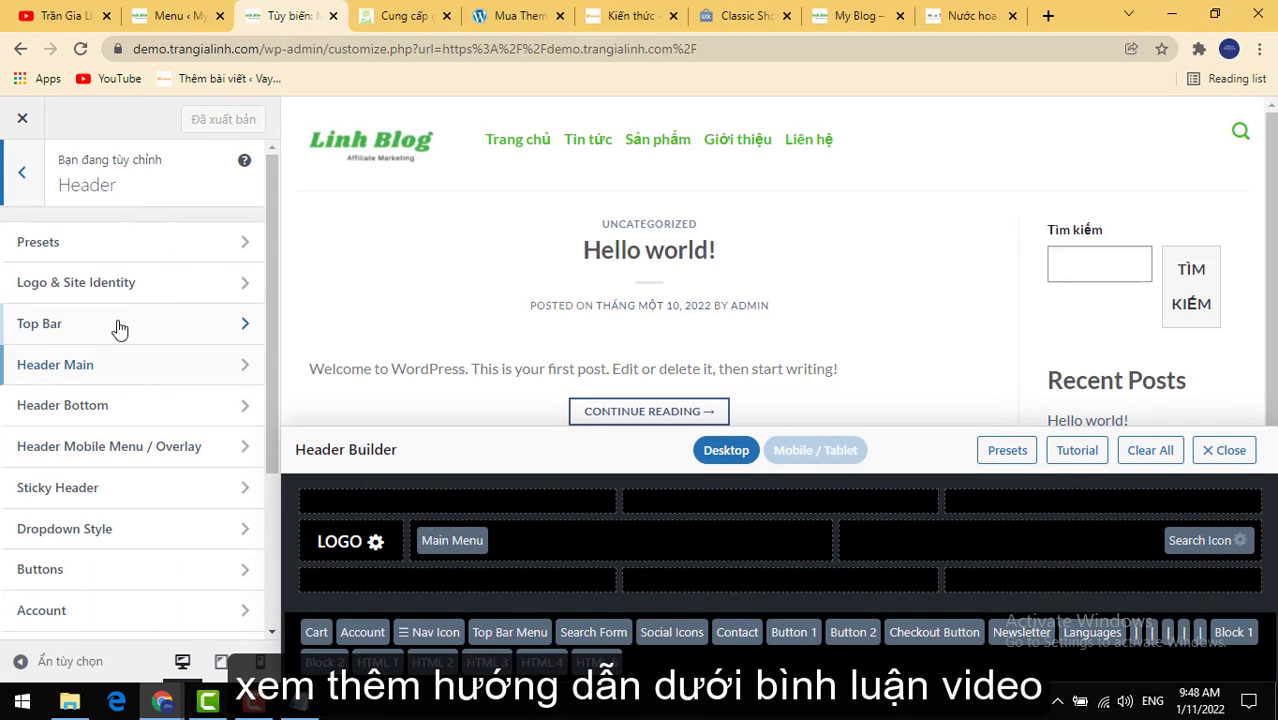
Step: In the Header Main settings, set Nav Spacing and Nav Size to XL, publish the changes and close the customizer
left_click(140, 372)
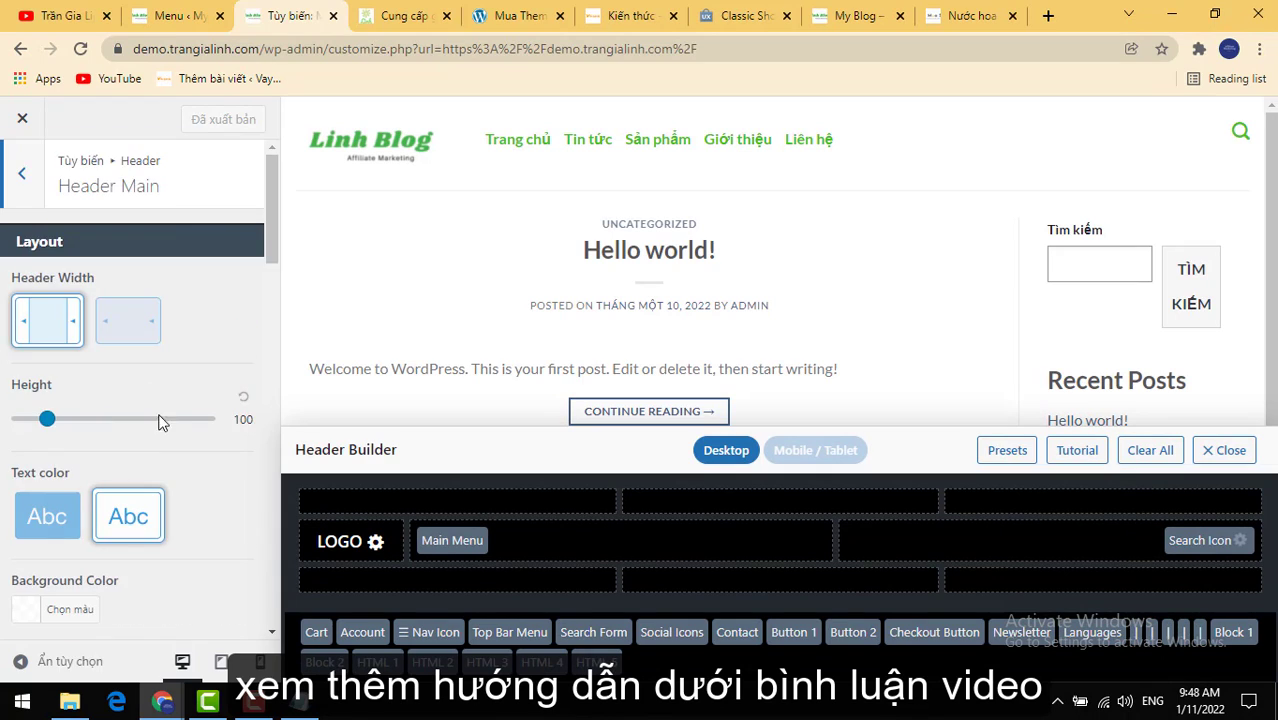
scroll(150, 461, "down", 2)
scroll(119, 500, "down", 7)
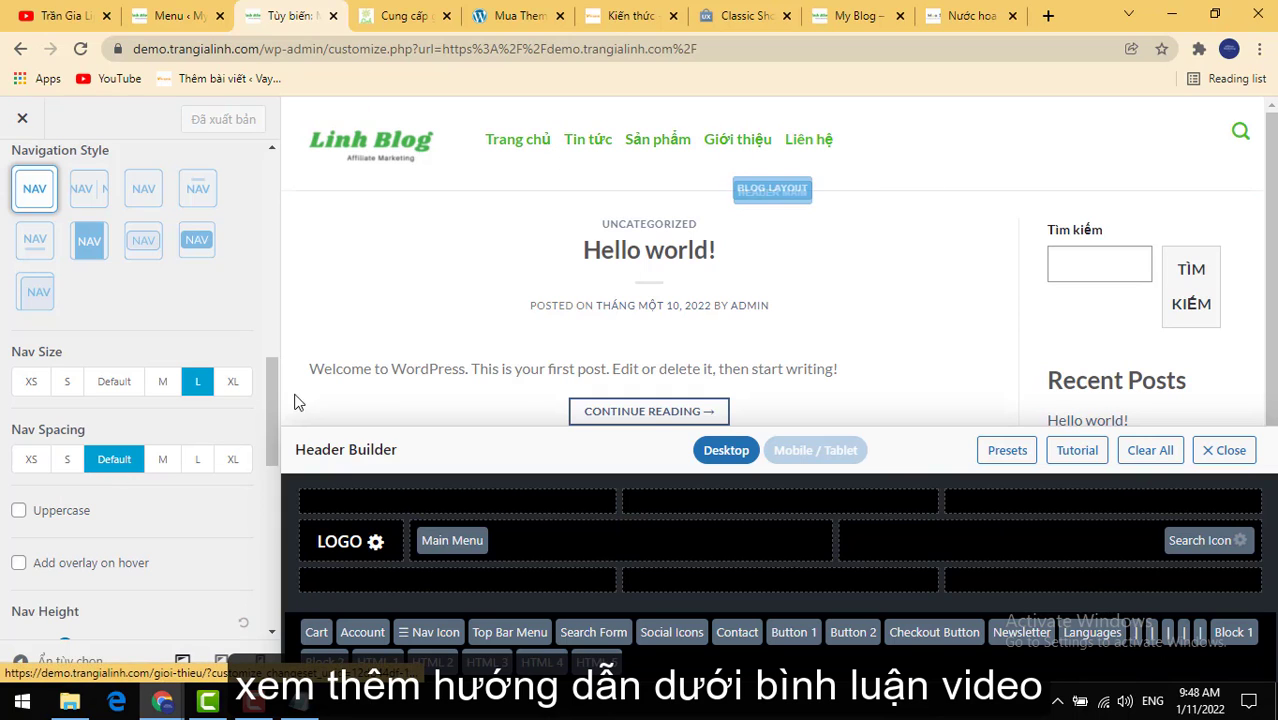
left_click(232, 462)
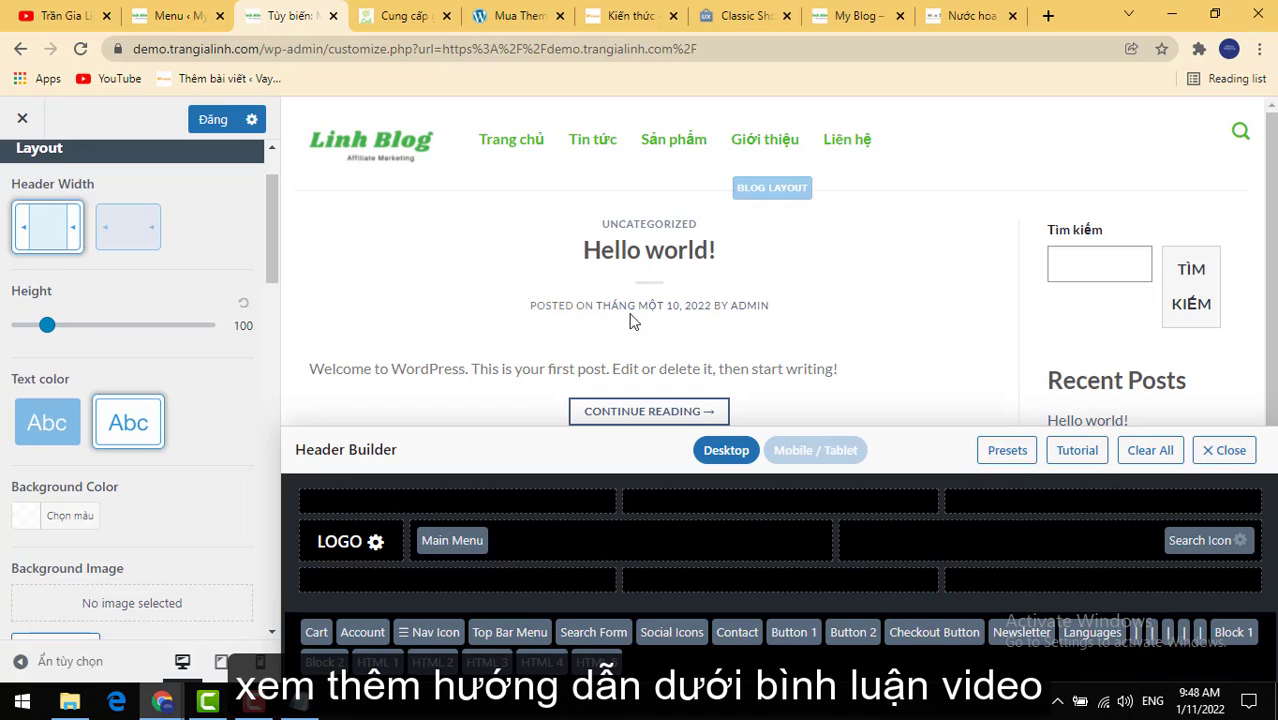
scroll(218, 443, "down", 8)
scroll(201, 541, "down", 1)
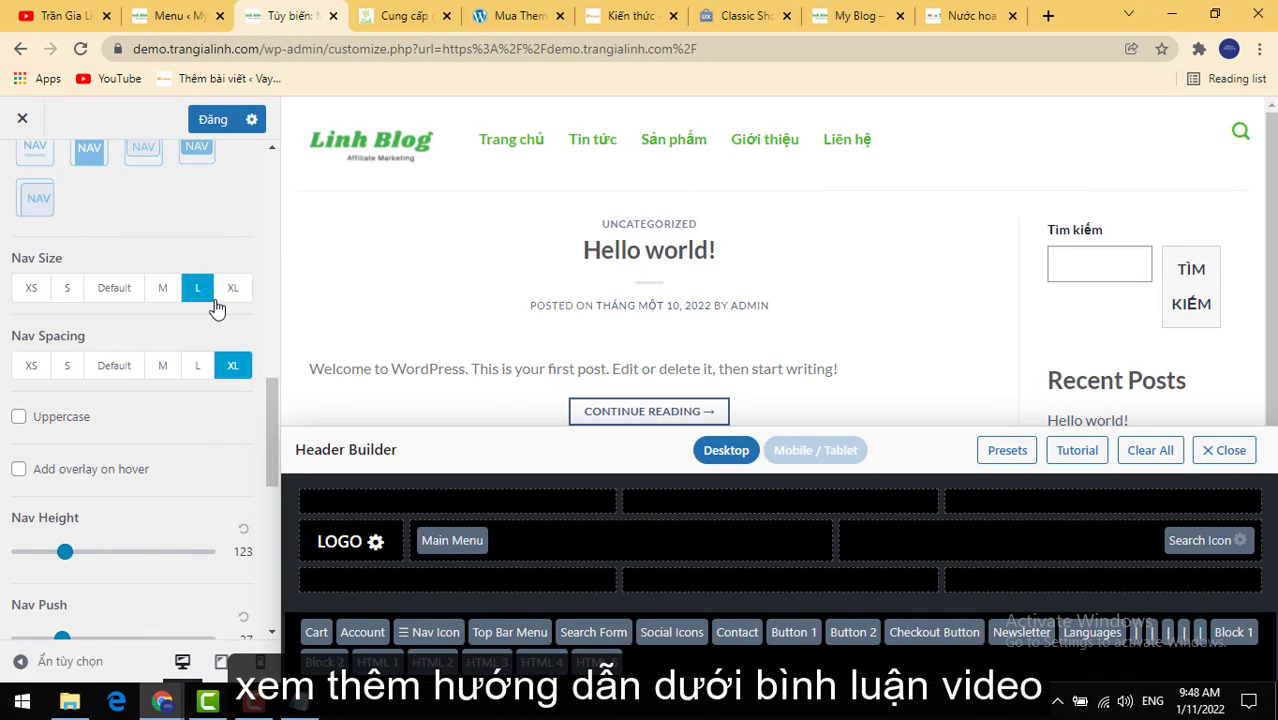
left_click(222, 300)
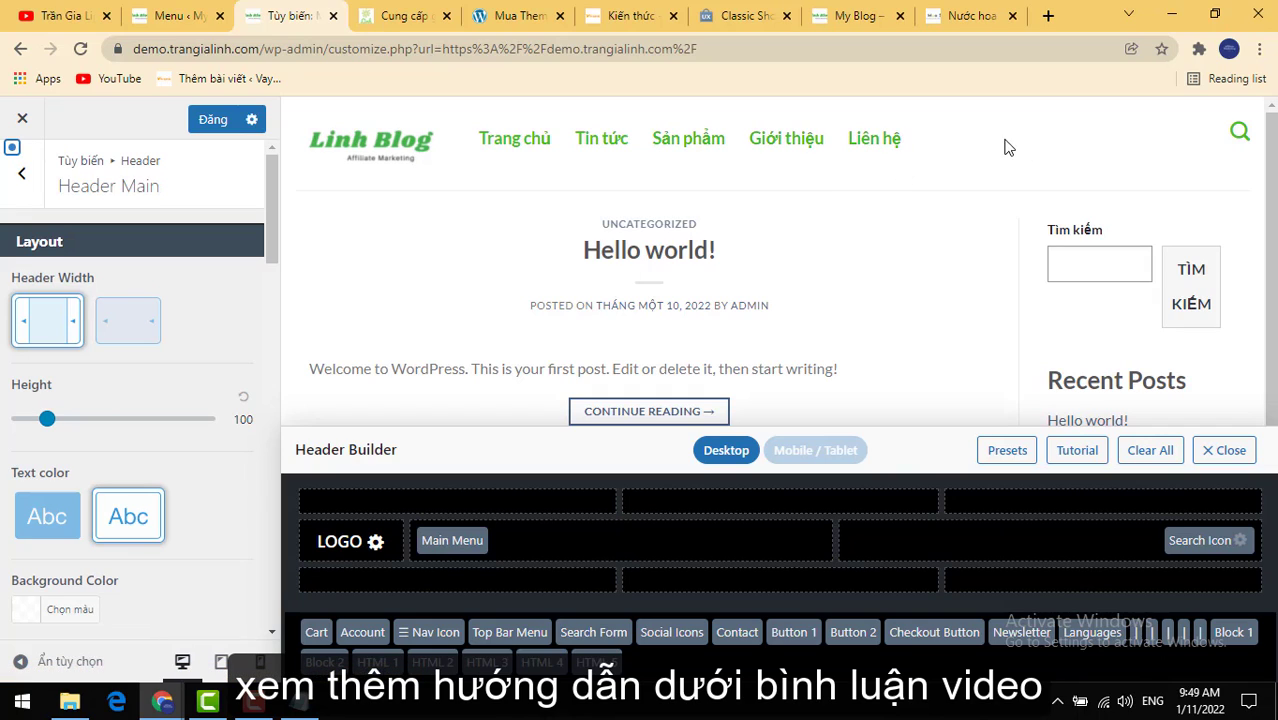
left_click(212, 120)
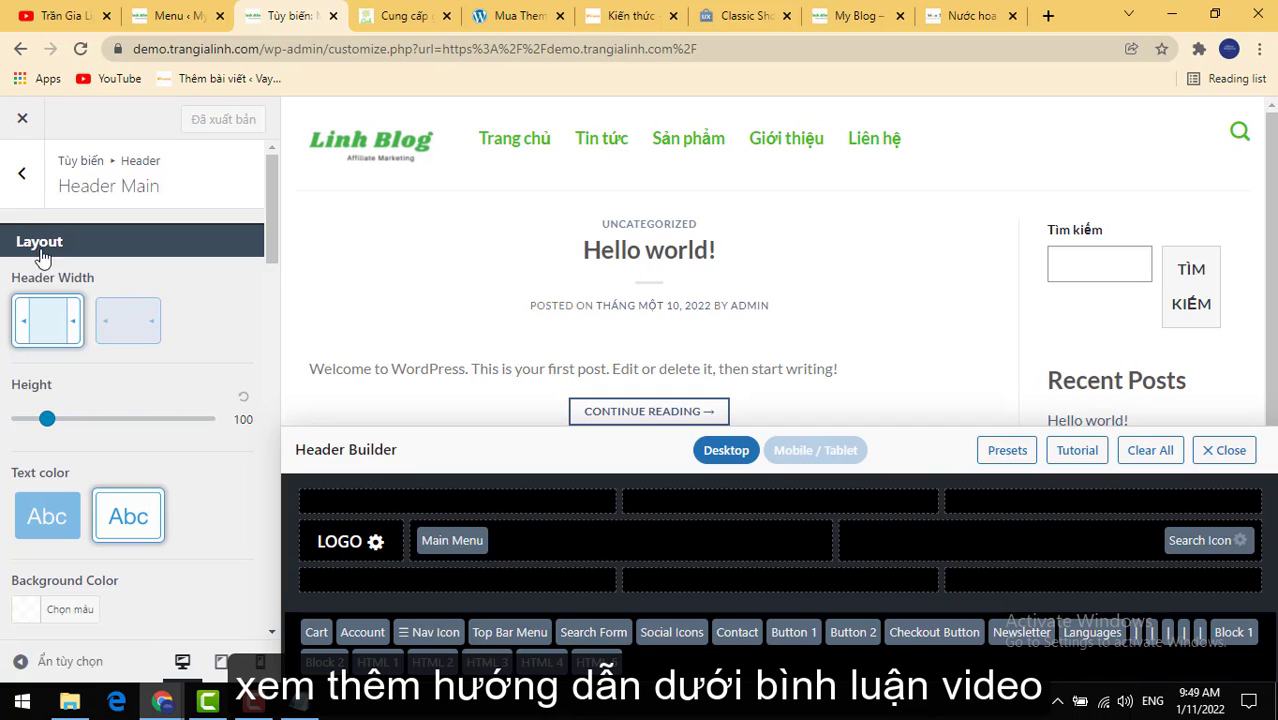
left_click(20, 183)
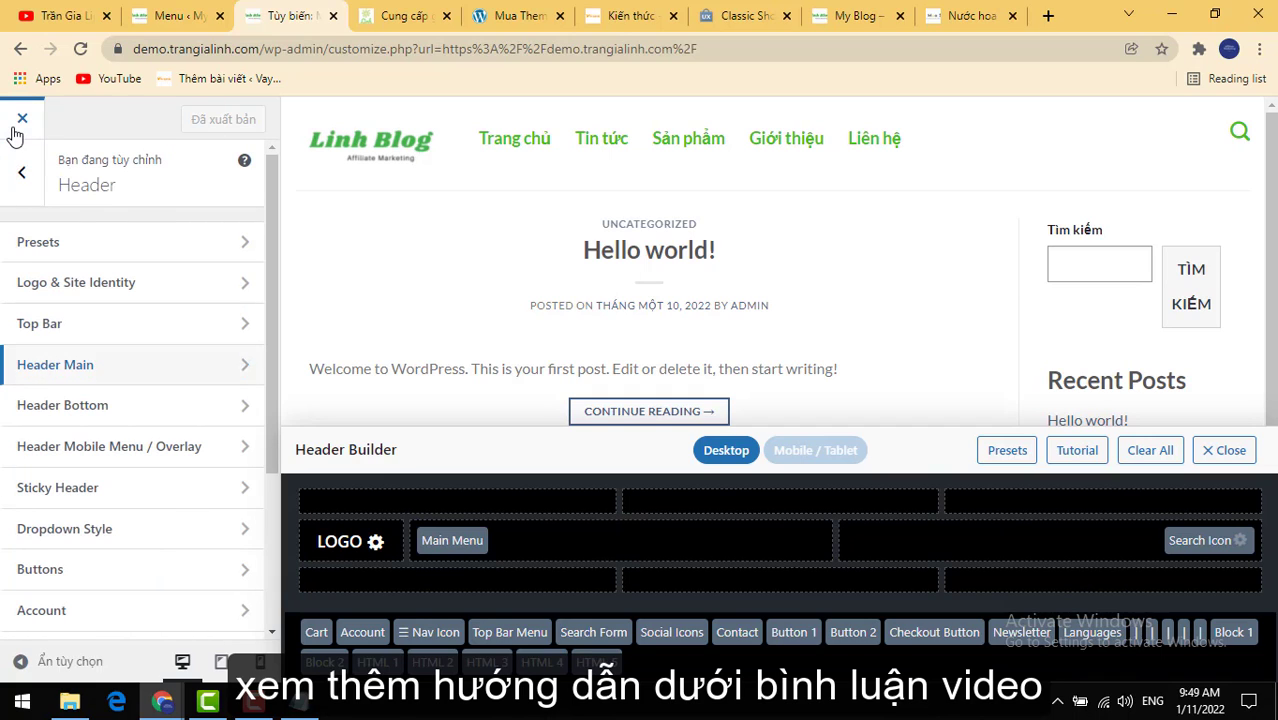
left_click(15, 135)
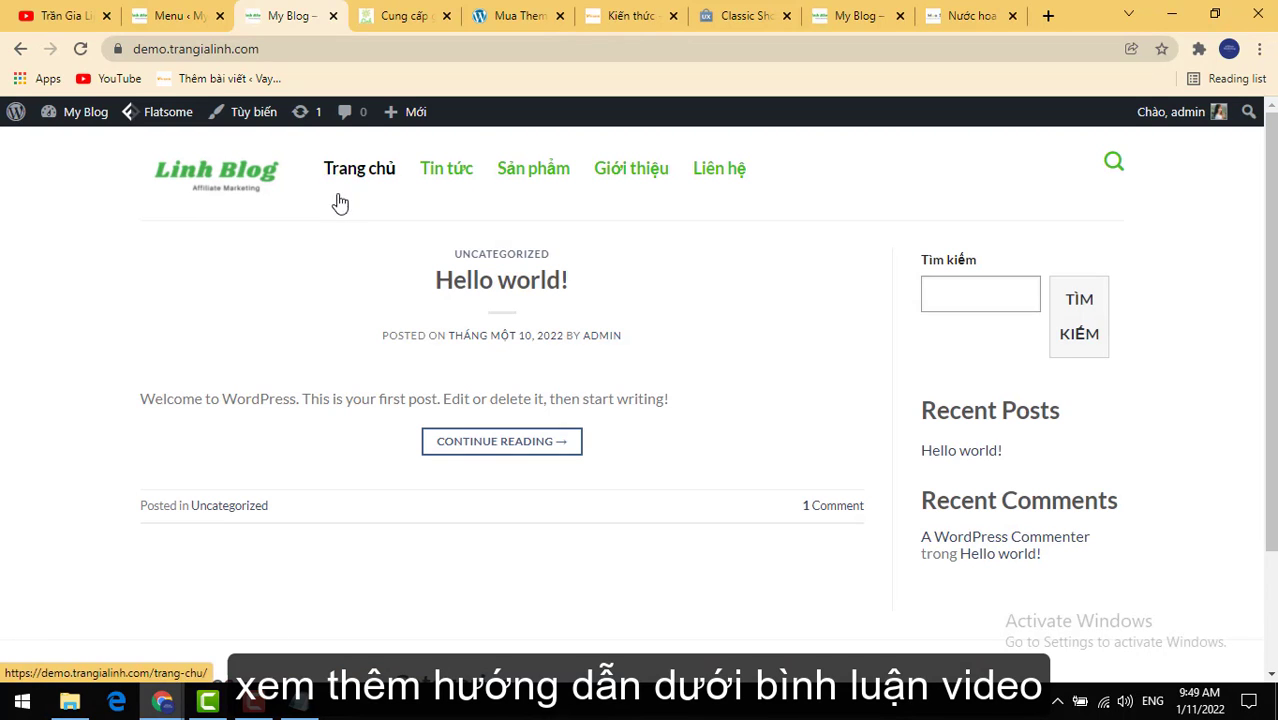
Step: Reopen the customizer's Header settings, widen the logo container to 235, publish the change and close the customizer
left_click(230, 118)
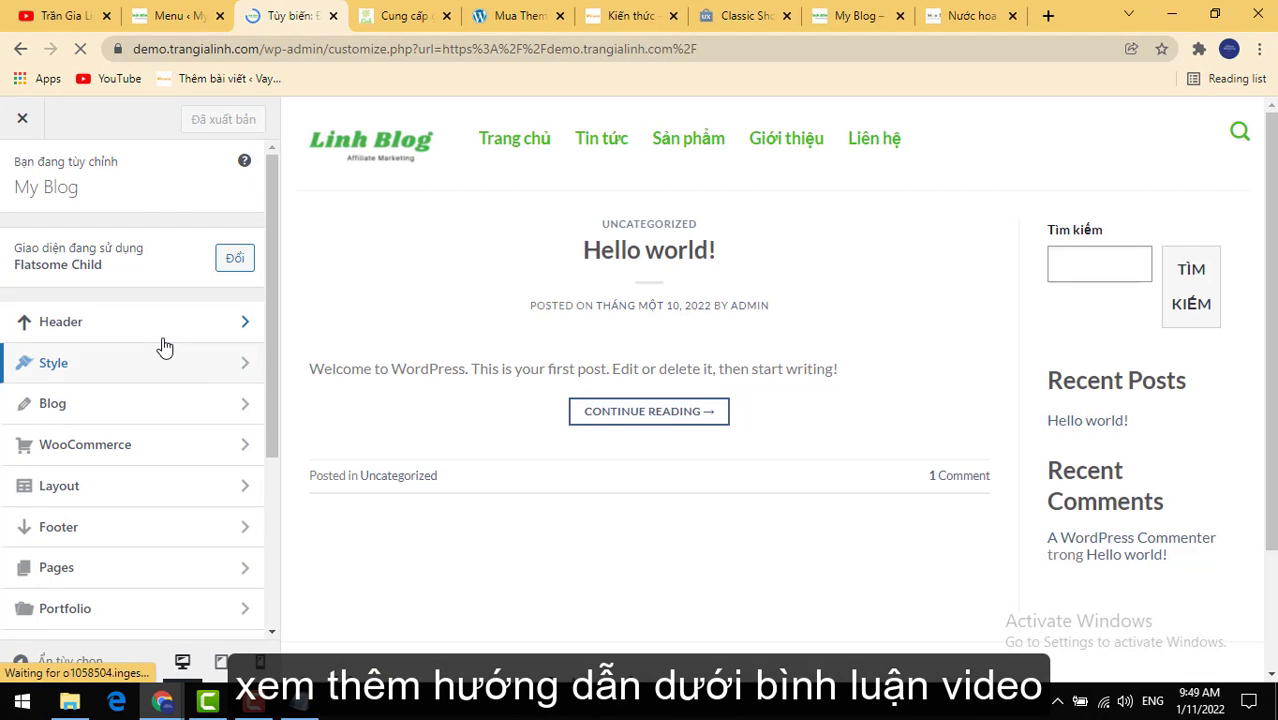
left_click(160, 340)
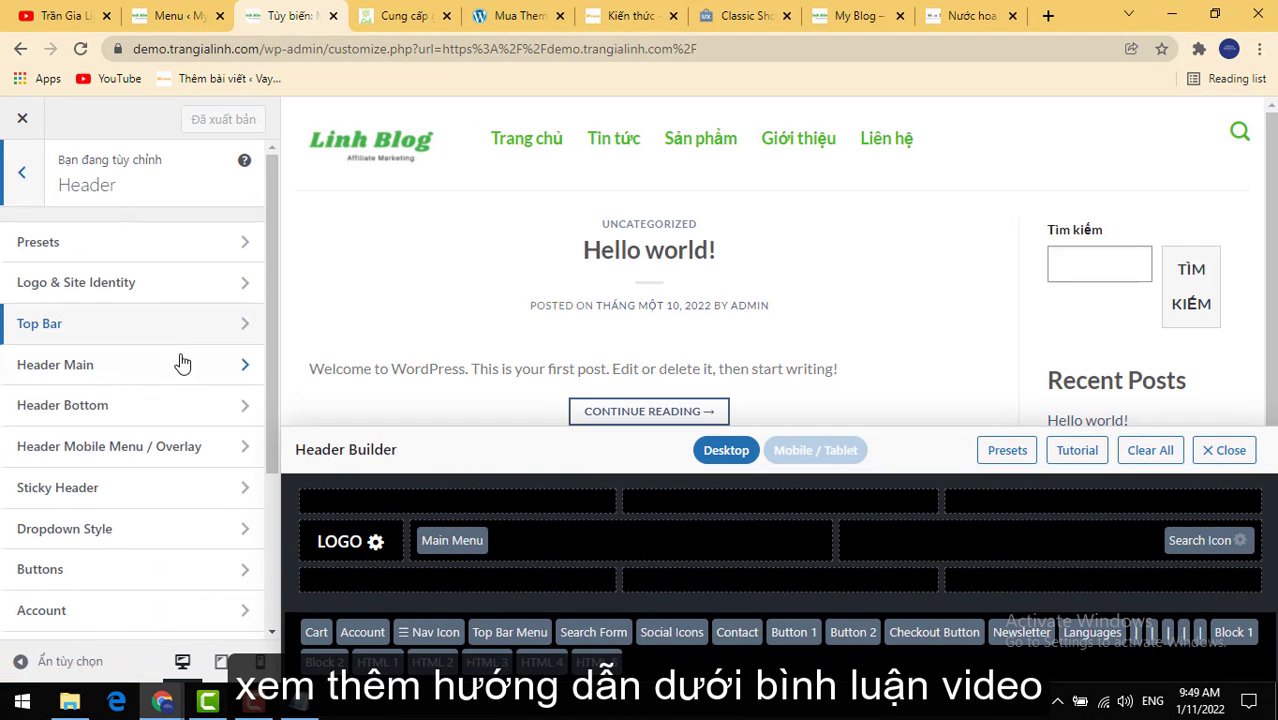
left_click(170, 366)
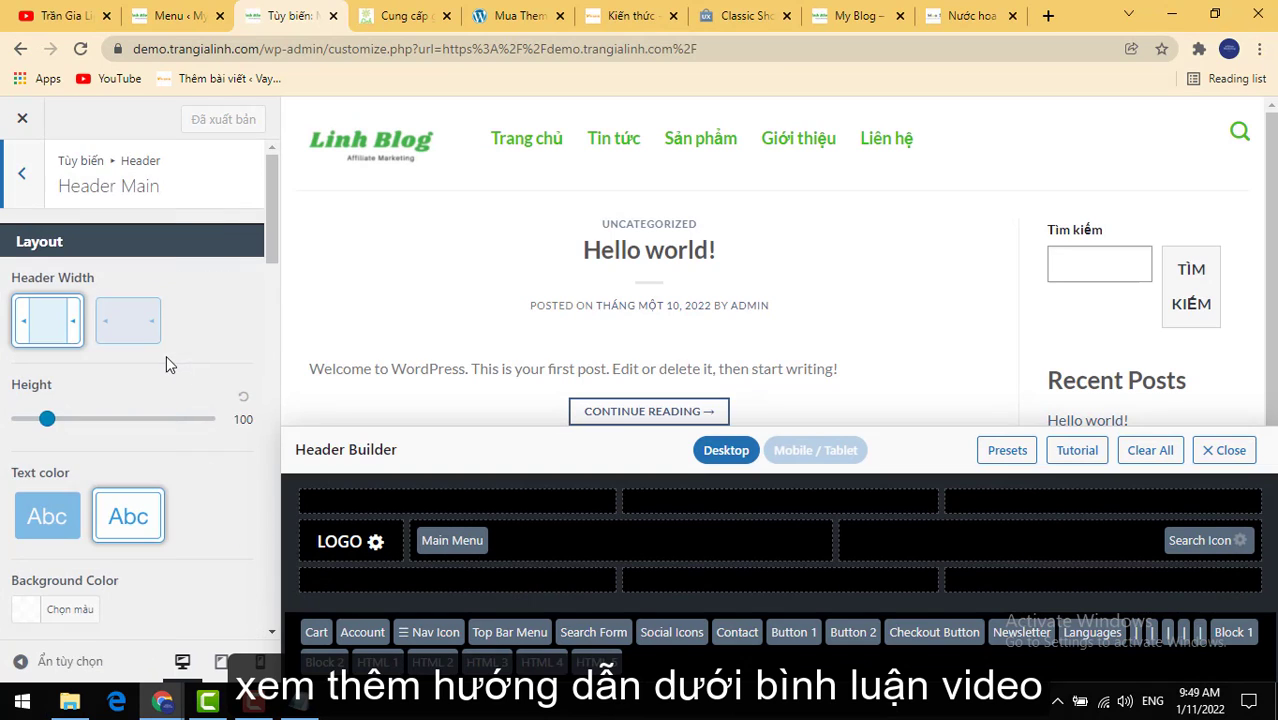
left_click(22, 172)
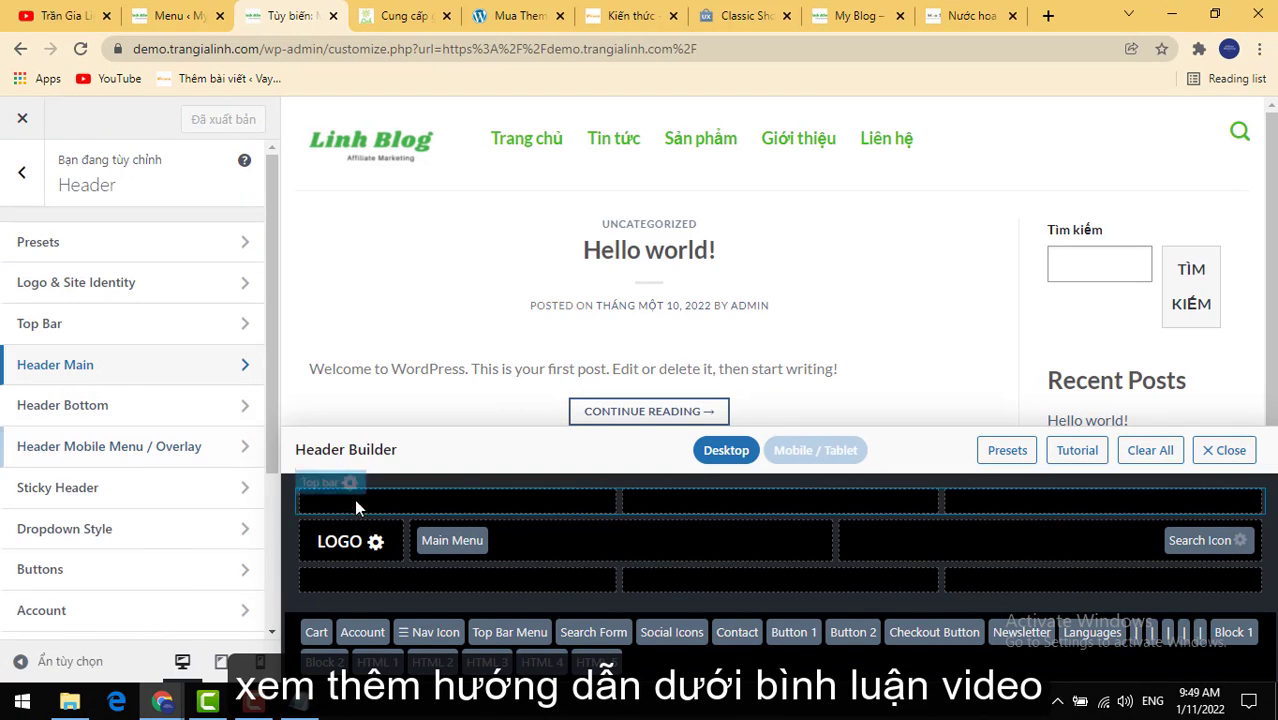
left_click(375, 541)
scroll(68, 505, "down", 5)
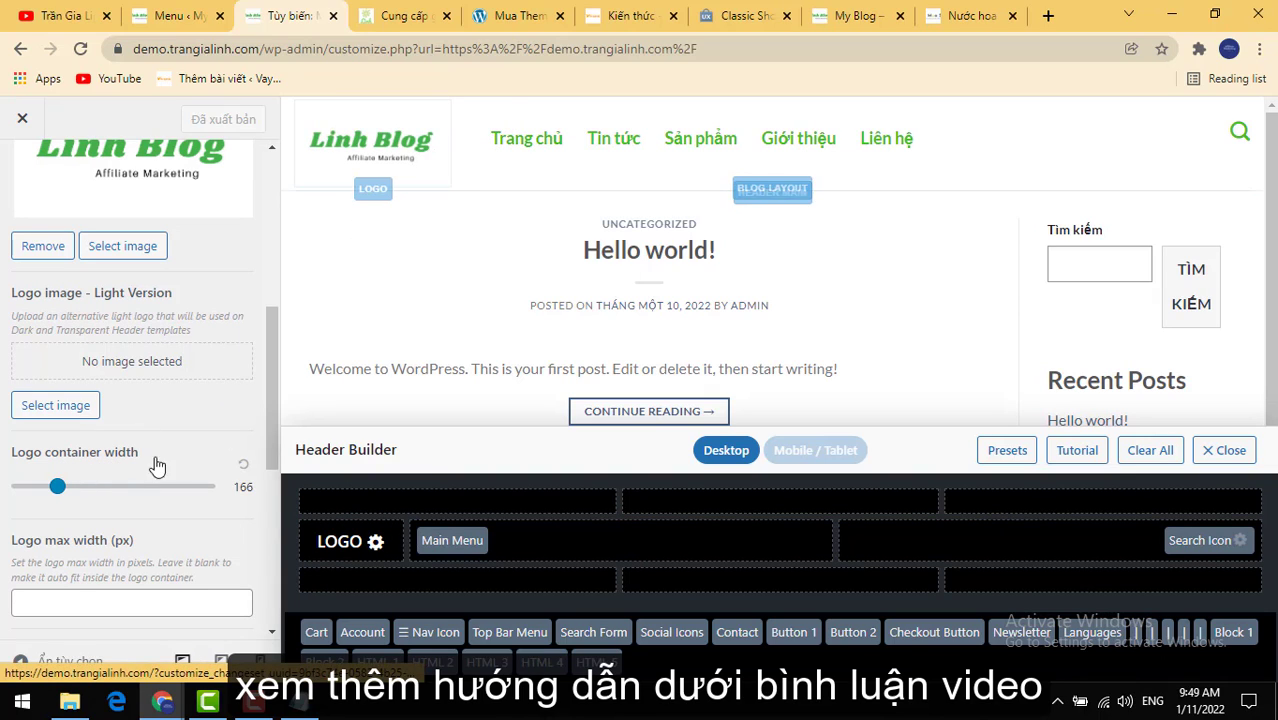
left_click_drag(59, 489, 77, 487)
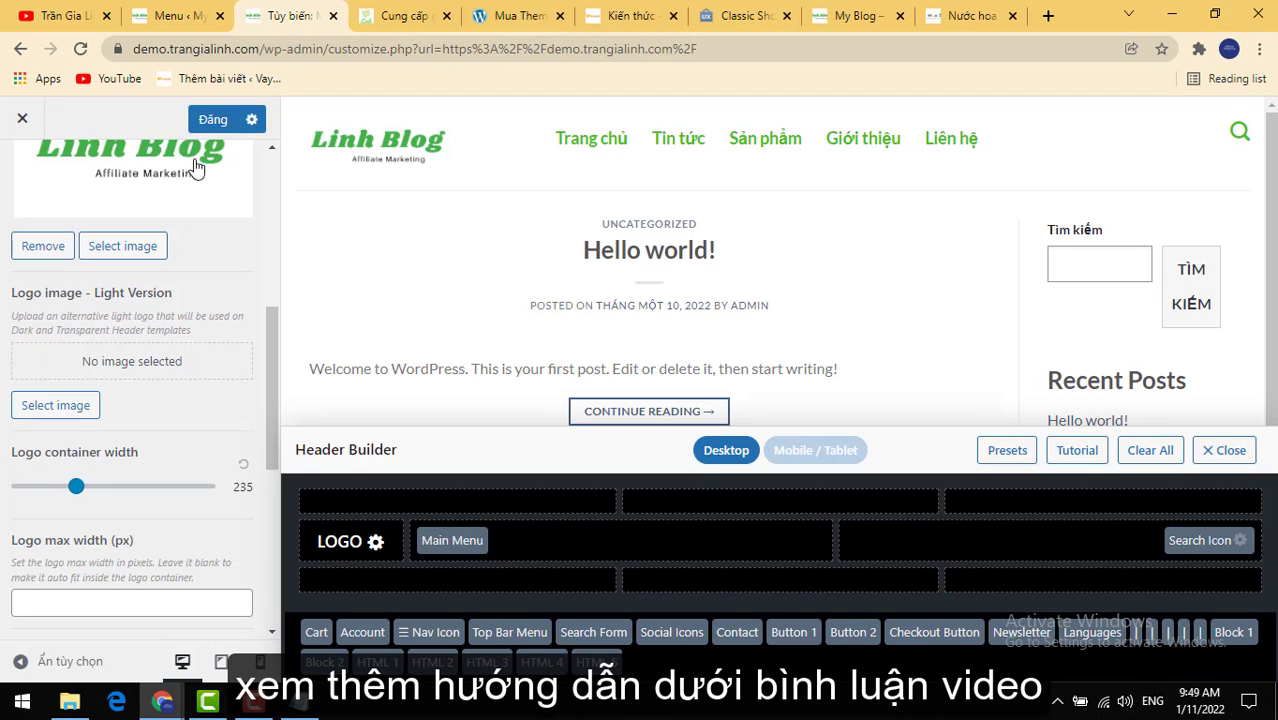
left_click(211, 120)
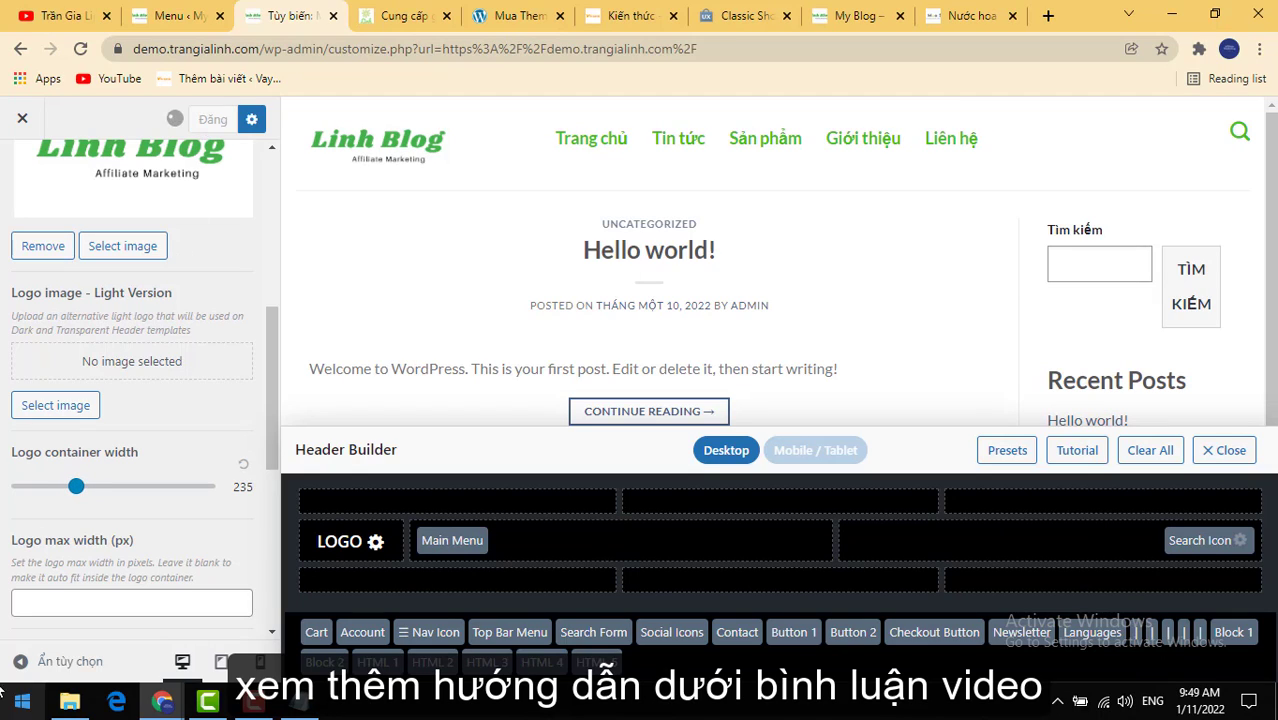
left_click(23, 120)
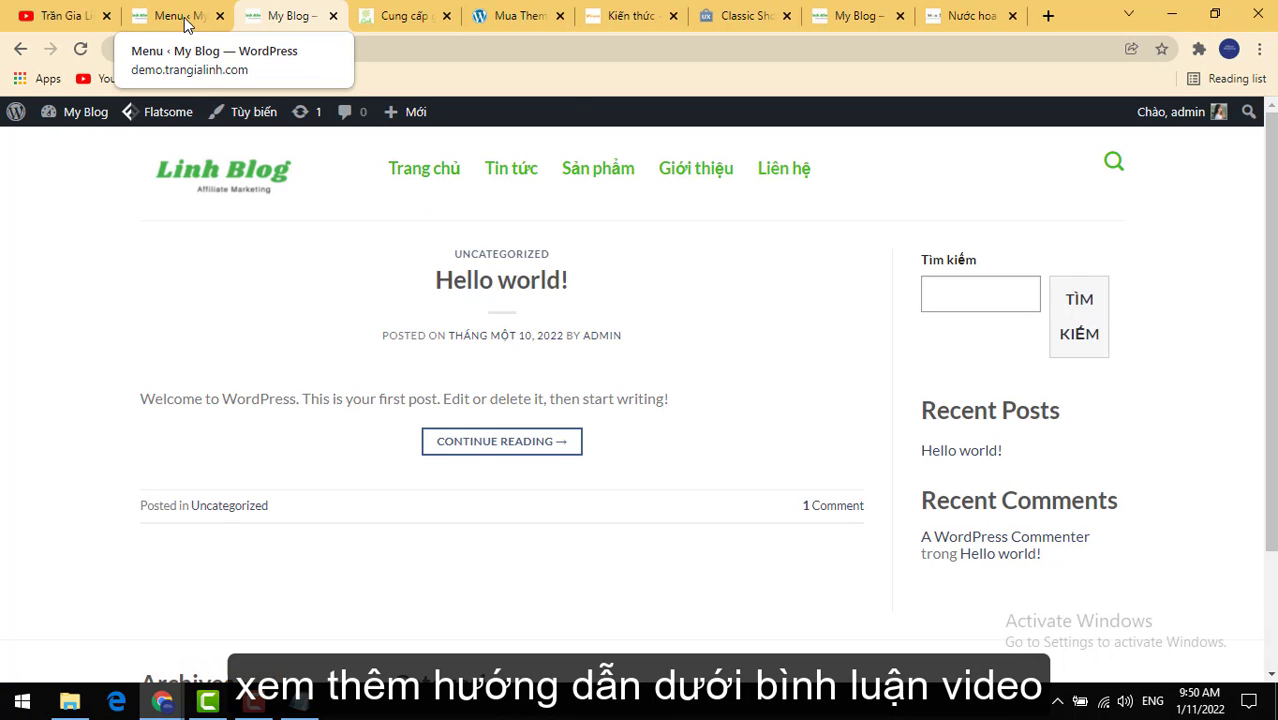
Step: View the Trang chủ page of the reference site trangialinh.com as an example of a home page
left_click(388, 18)
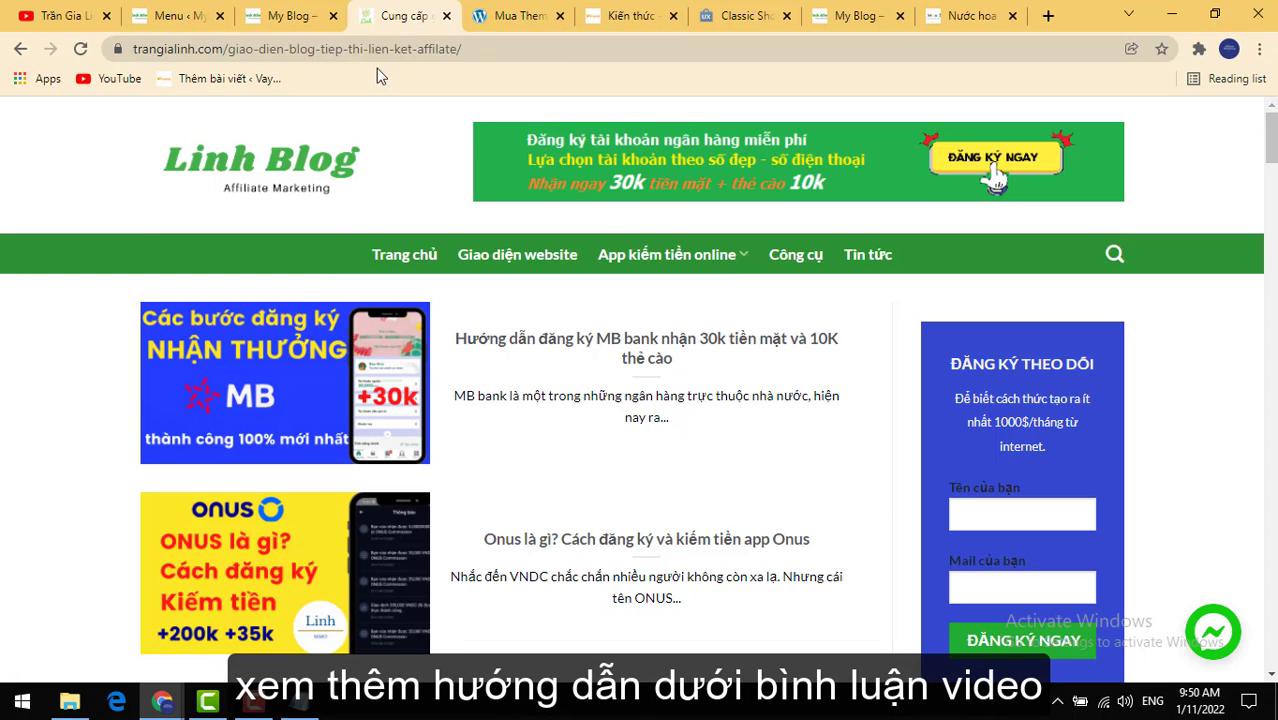
left_click(398, 266)
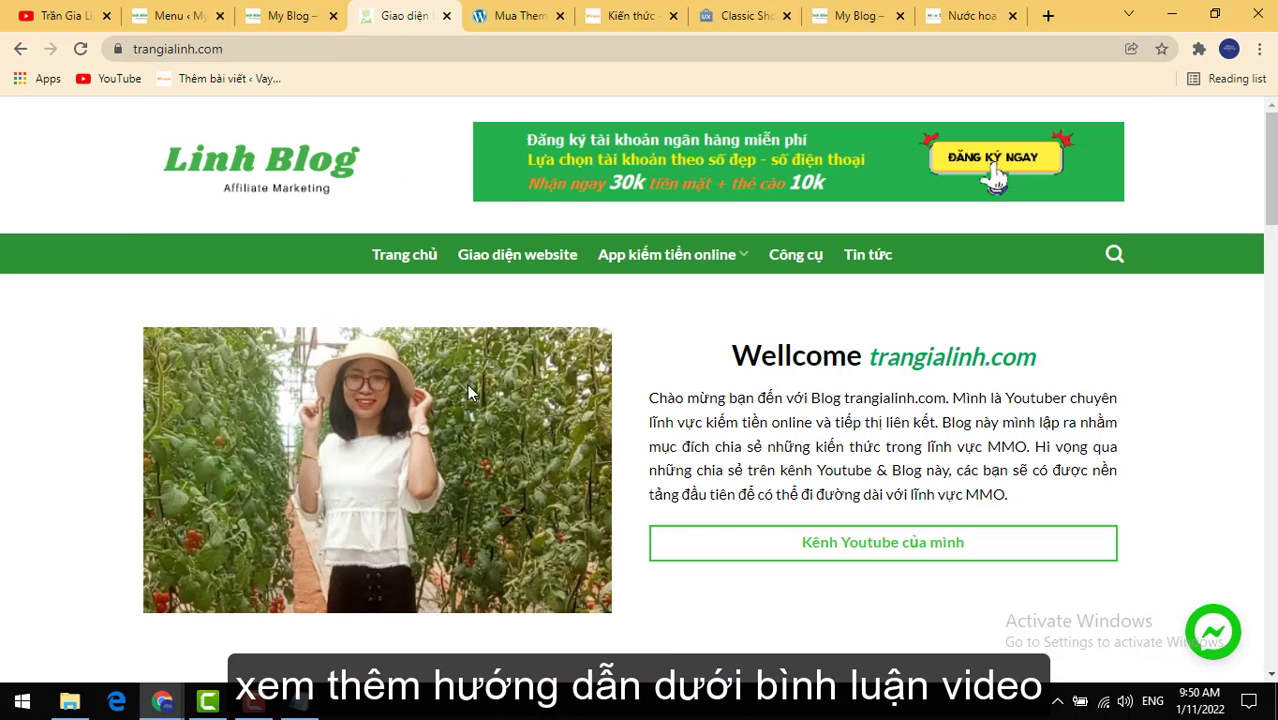
scroll(580, 435, "down", 3)
scroll(472, 383, "up", 3)
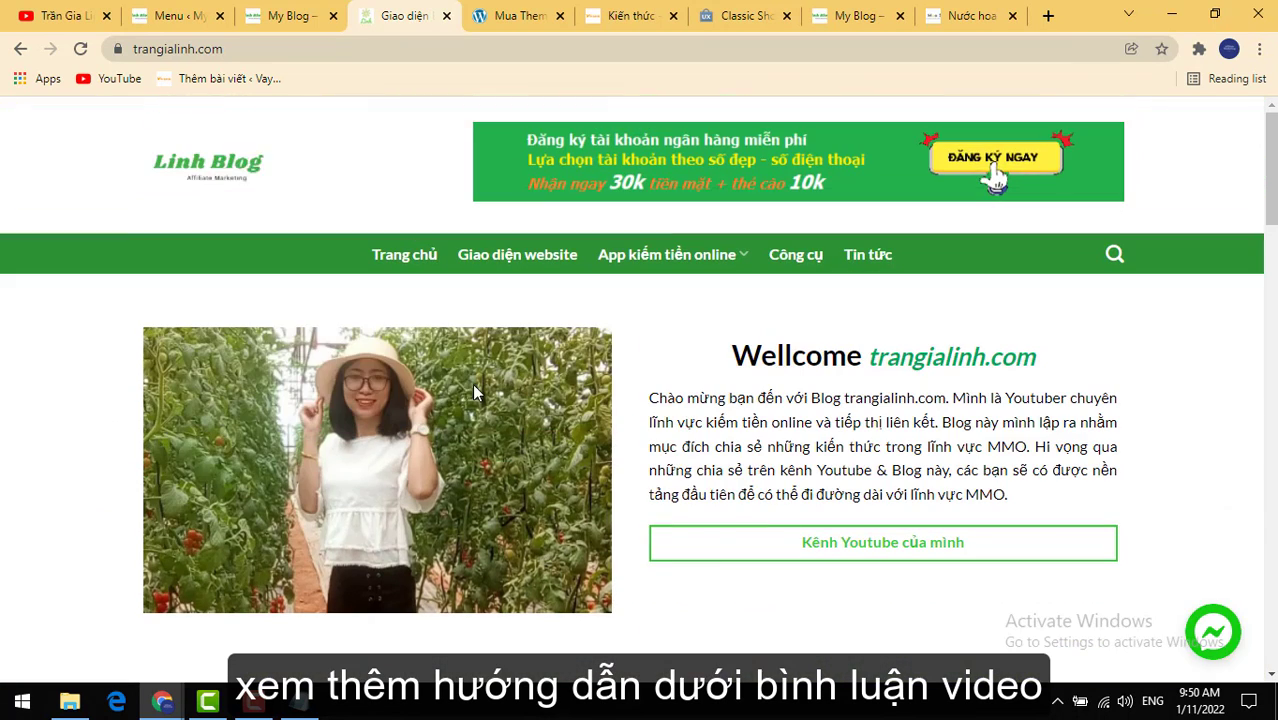
Step: Leave the demo site's menu editor, look through the General settings (Tổng quan) and open the Reading settings (Đọc)
left_click(162, 20)
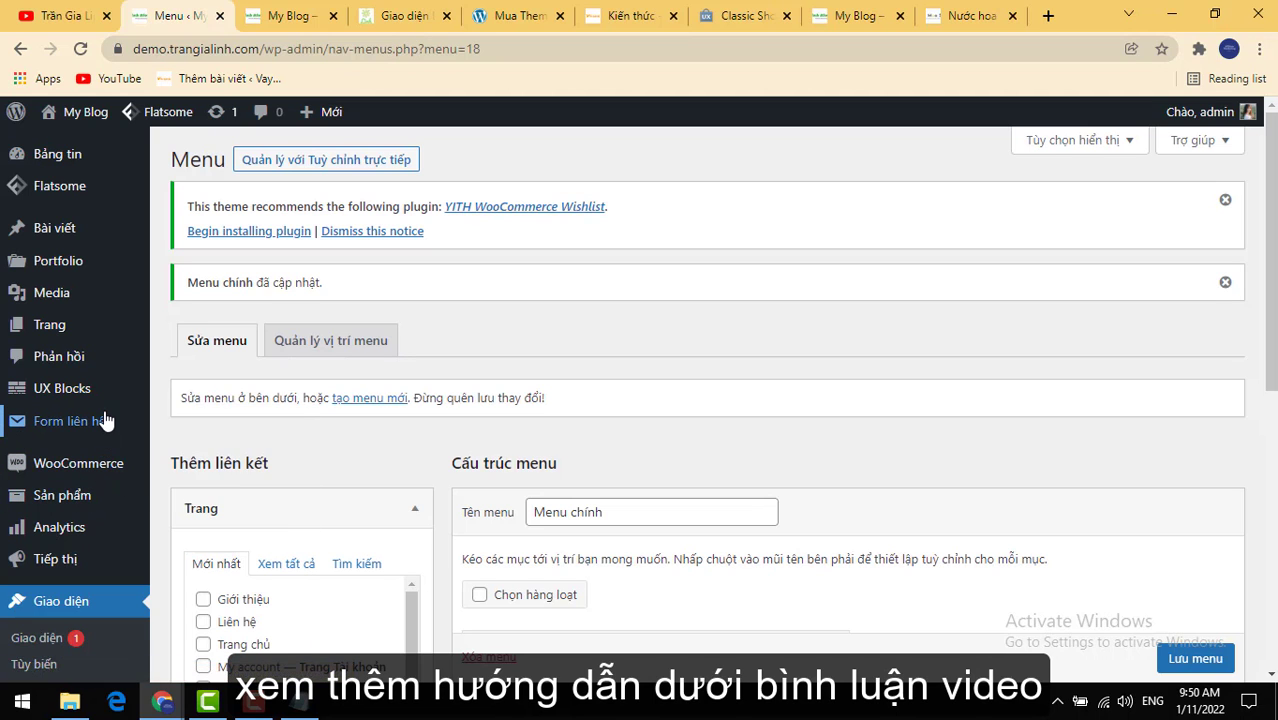
mouse_move(105, 420)
scroll(100, 425, "down", 3)
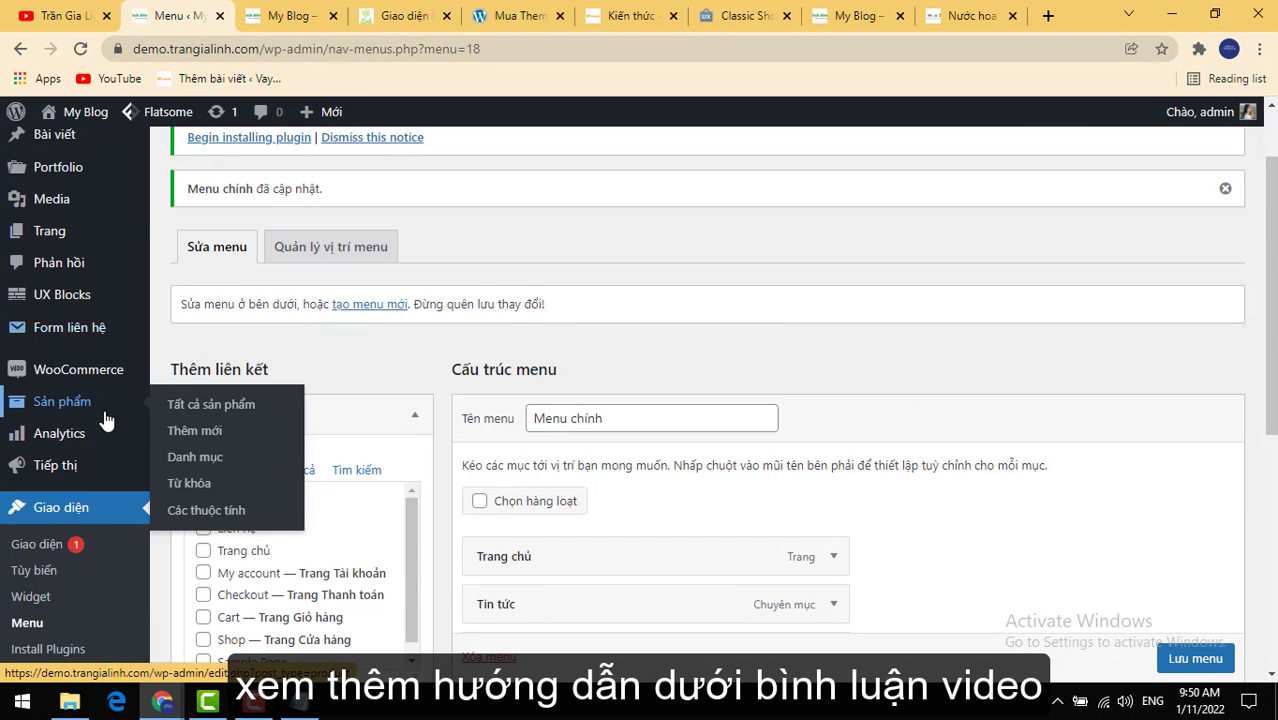
scroll(73, 464, "down", 3)
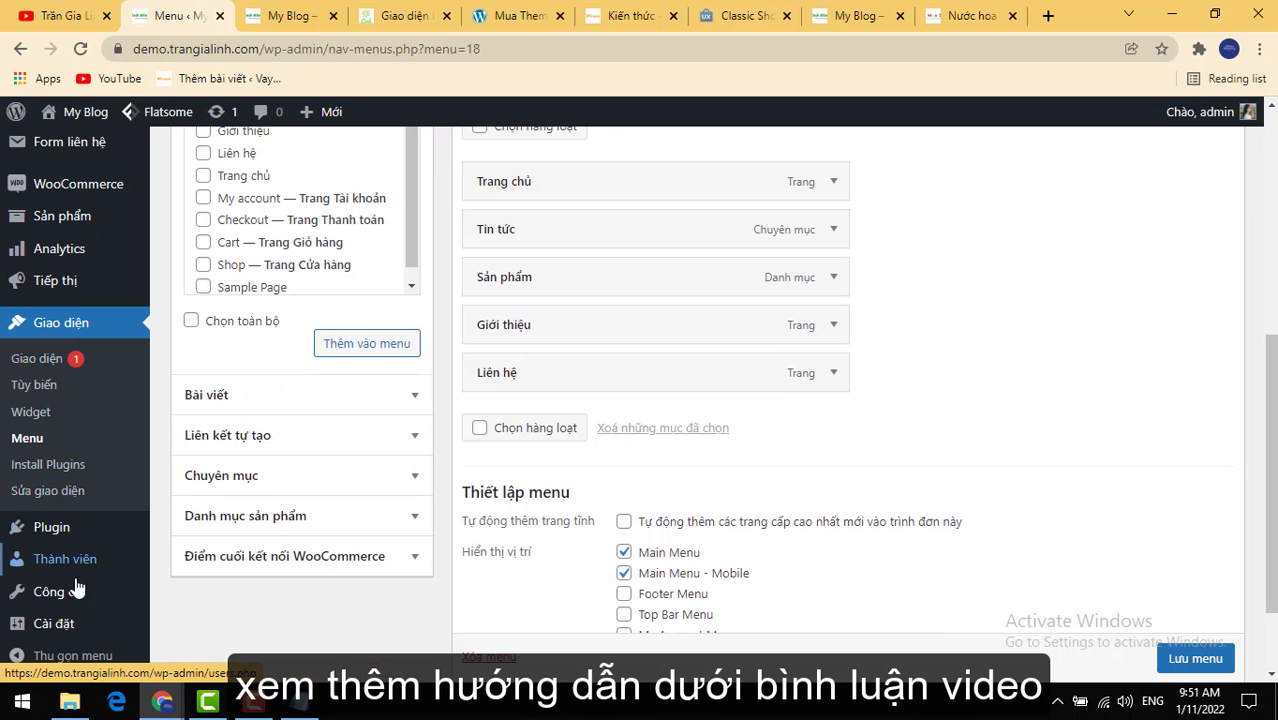
mouse_move(65, 630)
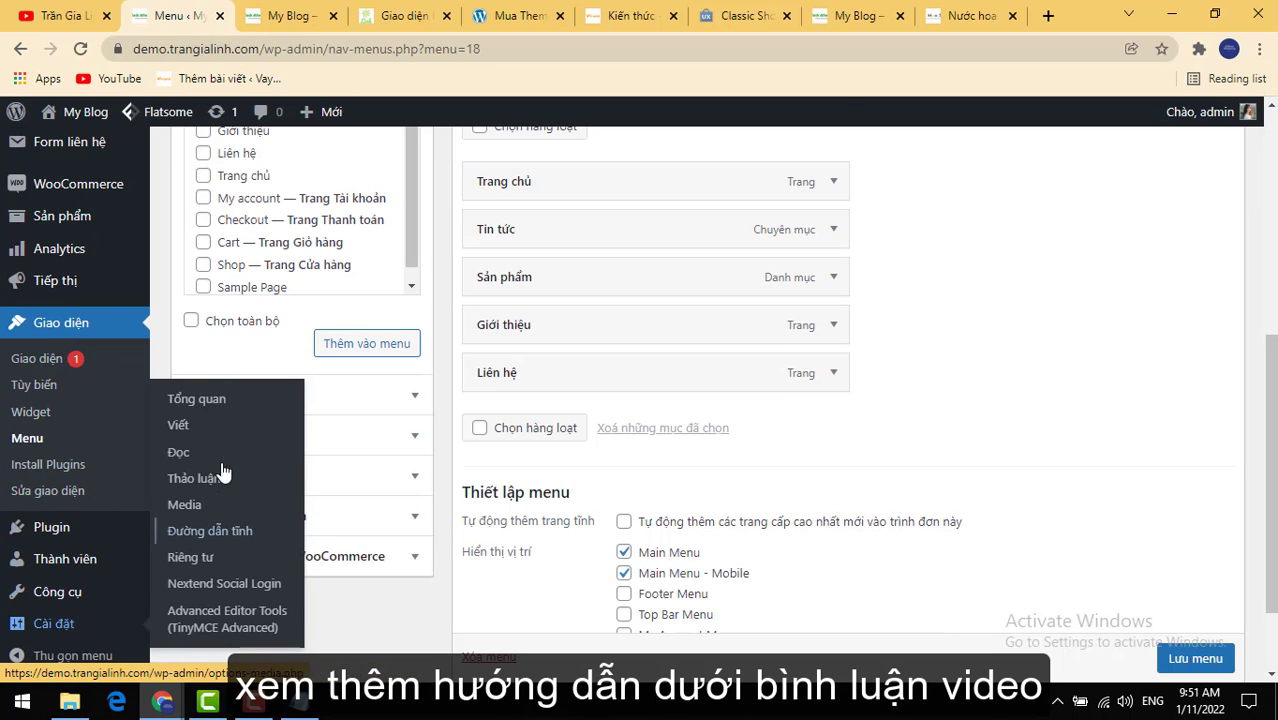
left_click(207, 402)
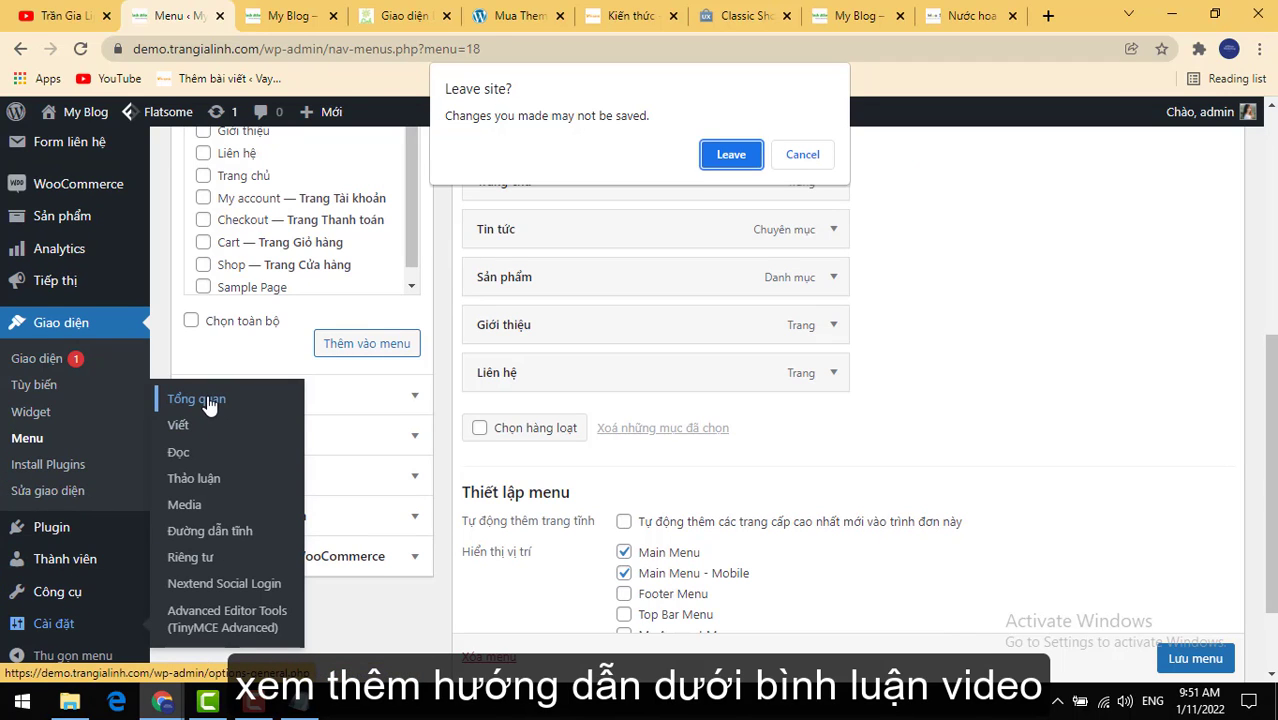
left_click(733, 155)
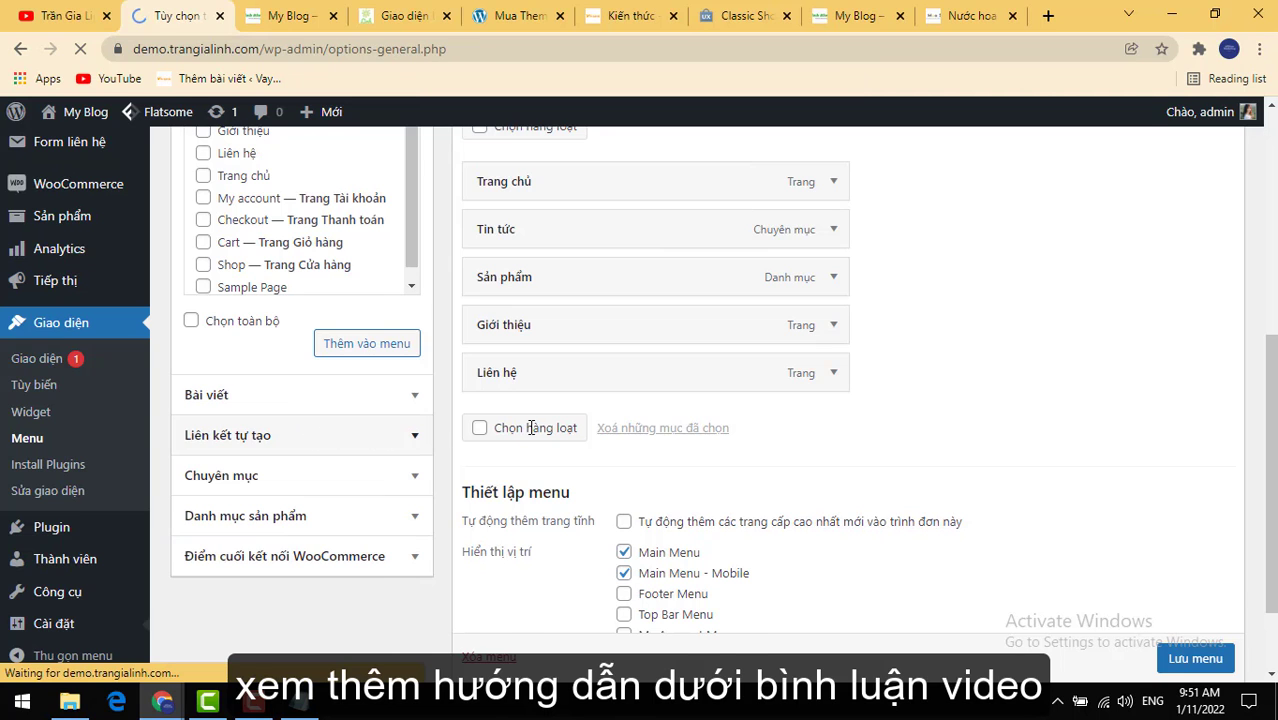
scroll(398, 400, "down", 2)
scroll(410, 408, "down", 3)
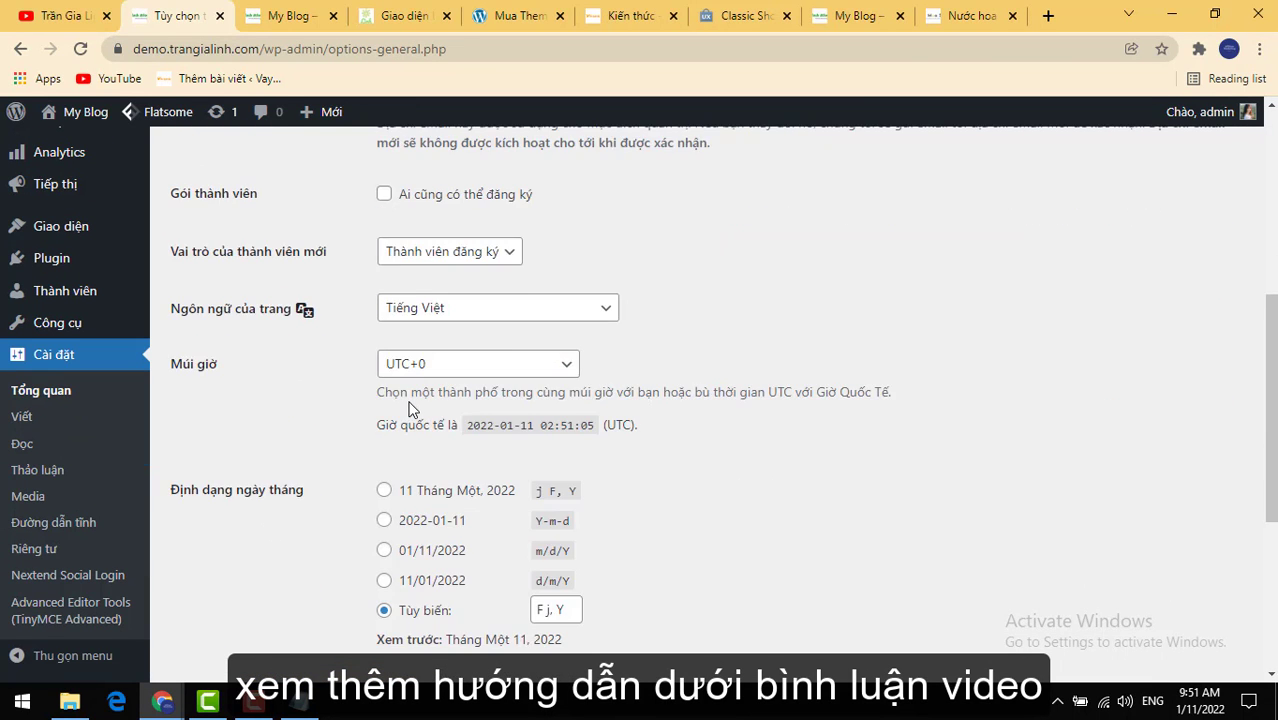
scroll(300, 420, "up", 5)
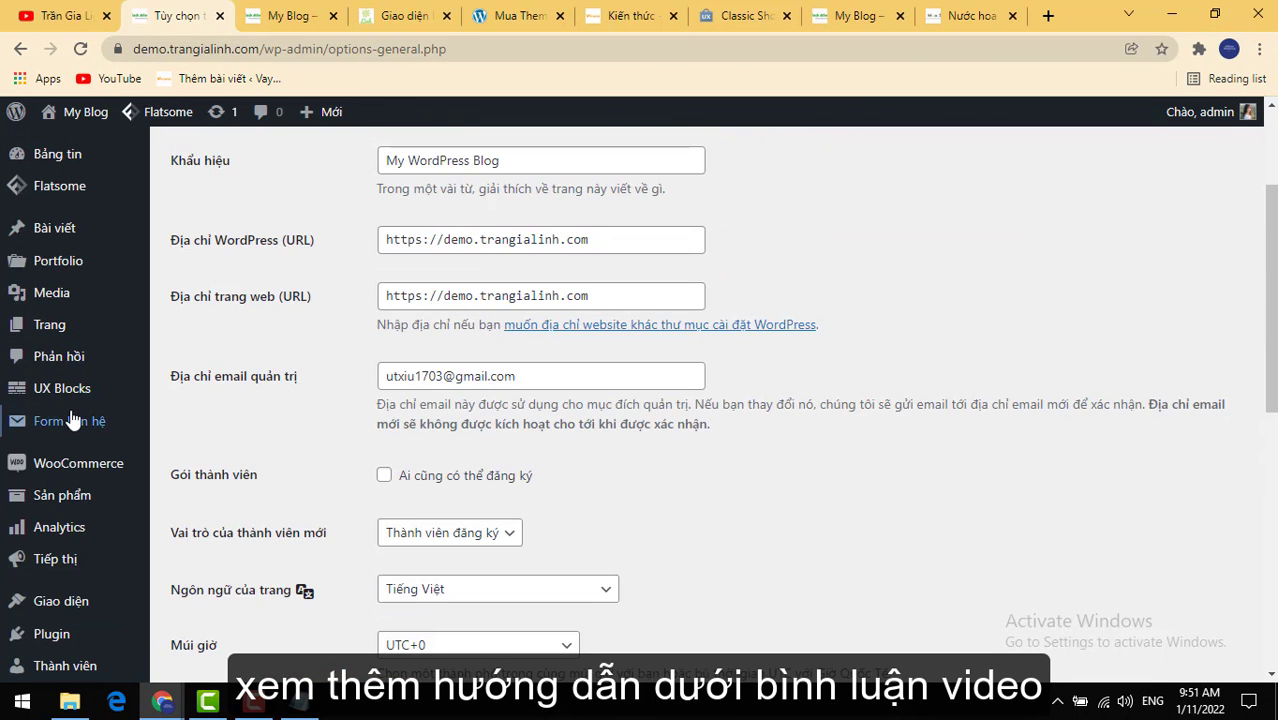
scroll(130, 520, "down", 5)
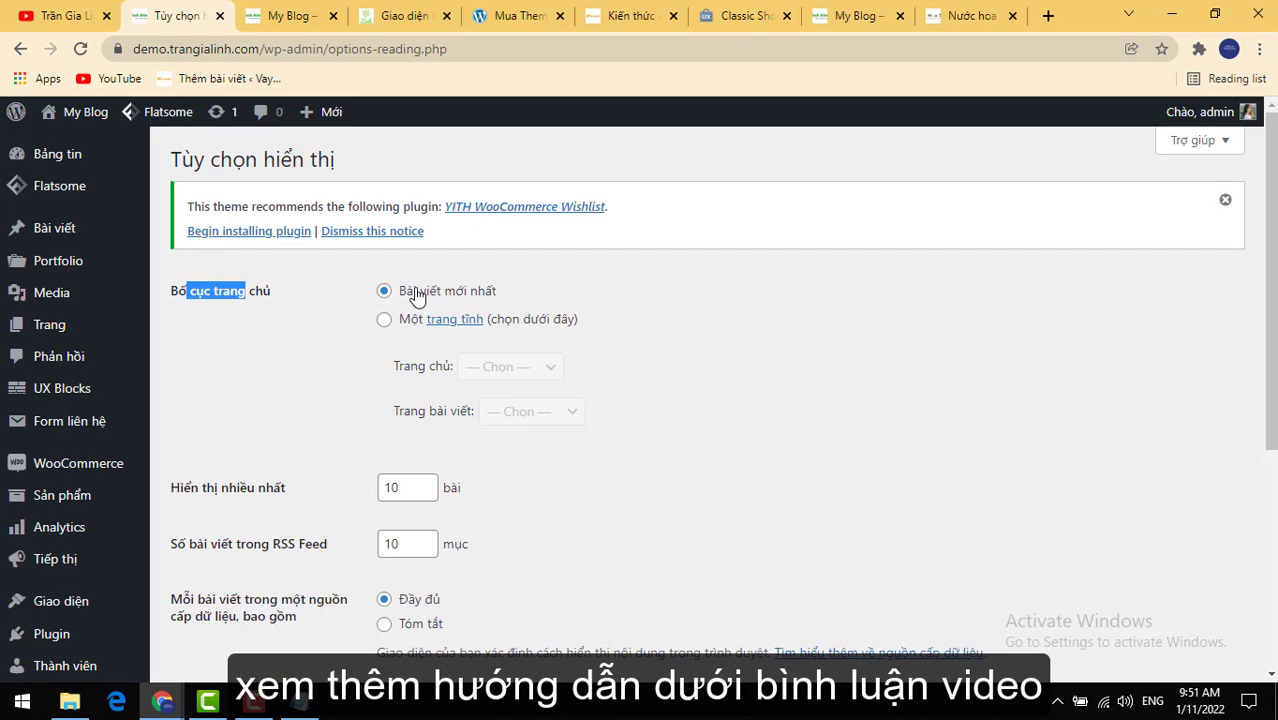
Step: Compare the demo site's front page with the homepage display option in the Reading settings
left_click(289, 18)
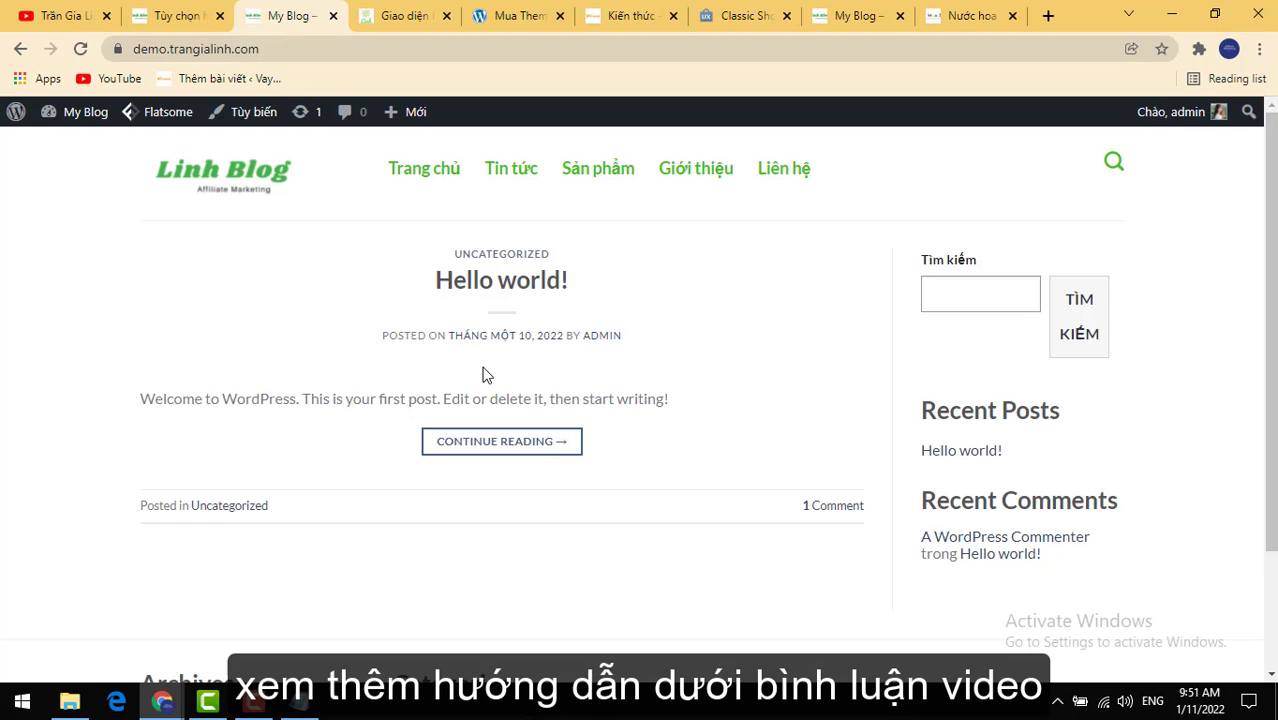
left_click(186, 18)
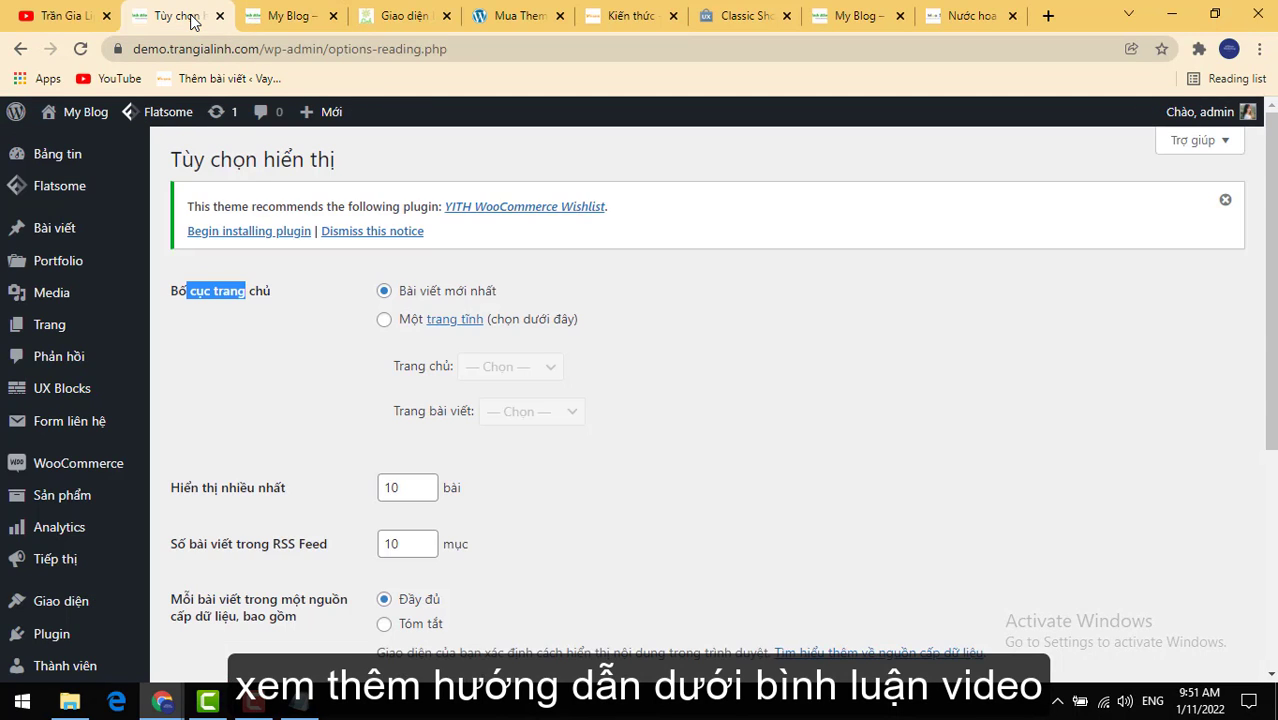
left_click(289, 18)
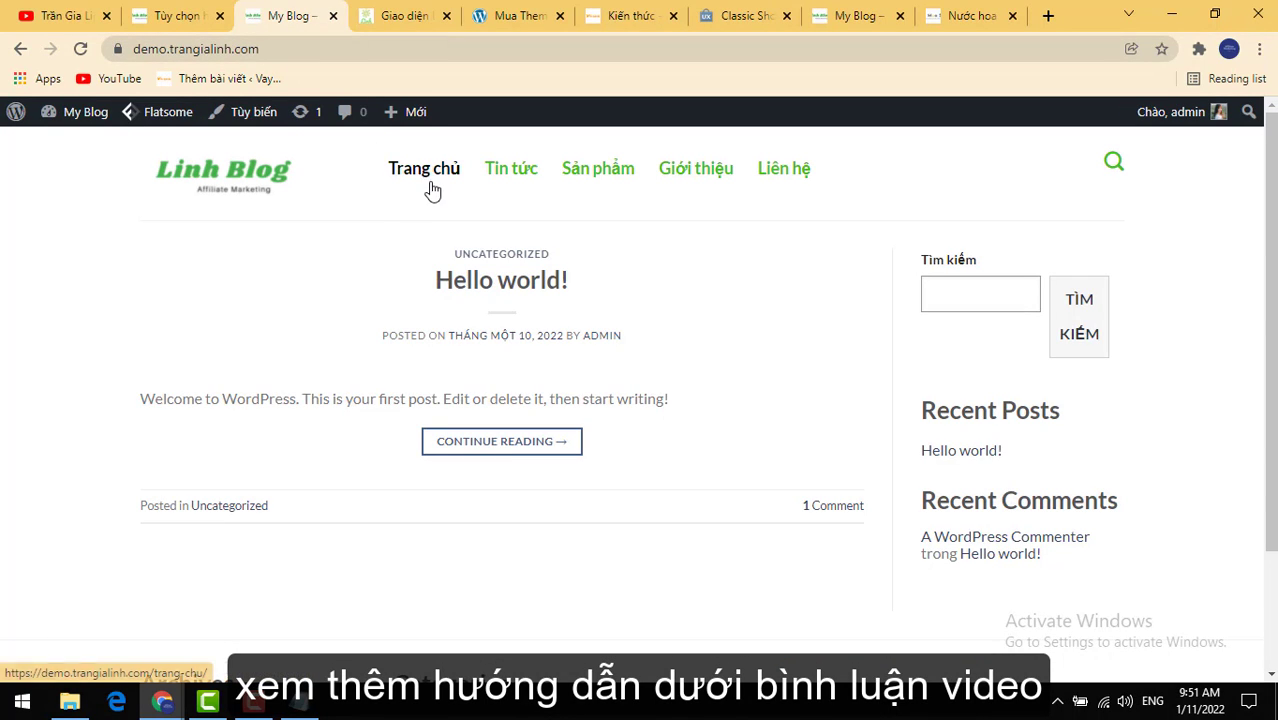
Step: In the Reading settings, switch the homepage display to a static page and choose Trang chủ as the homepage
left_click(176, 22)
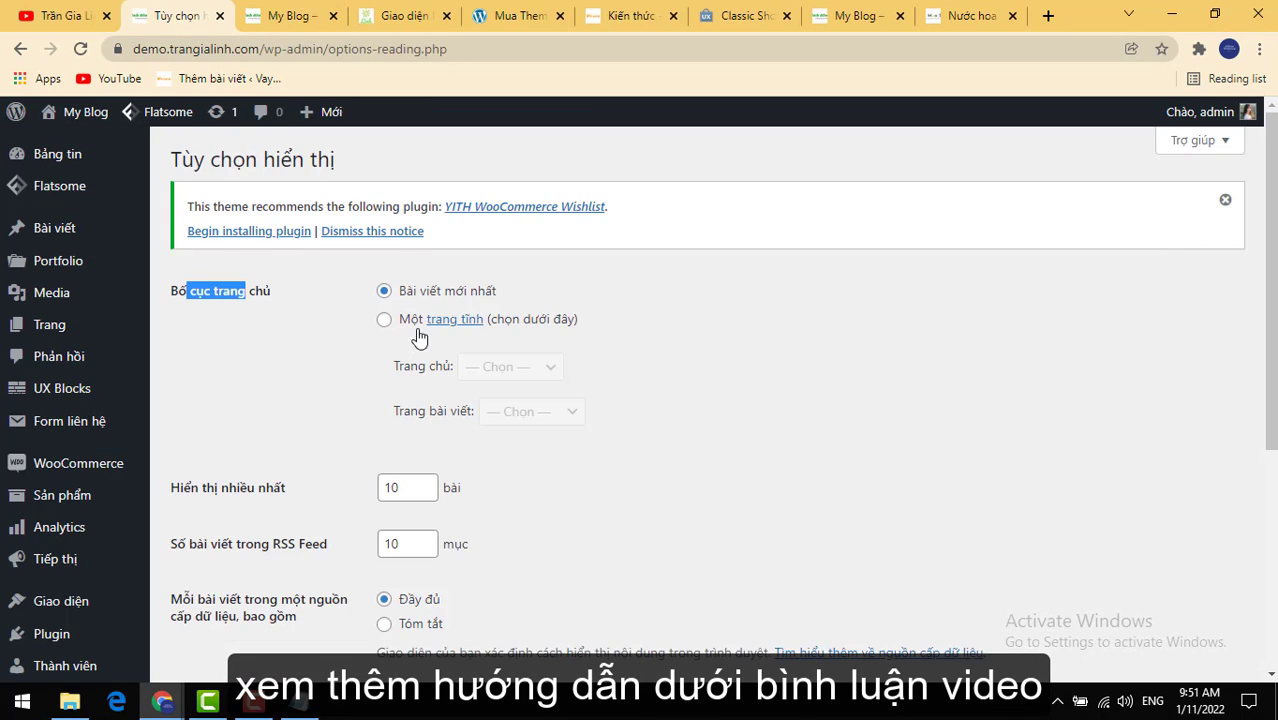
left_click(384, 320)
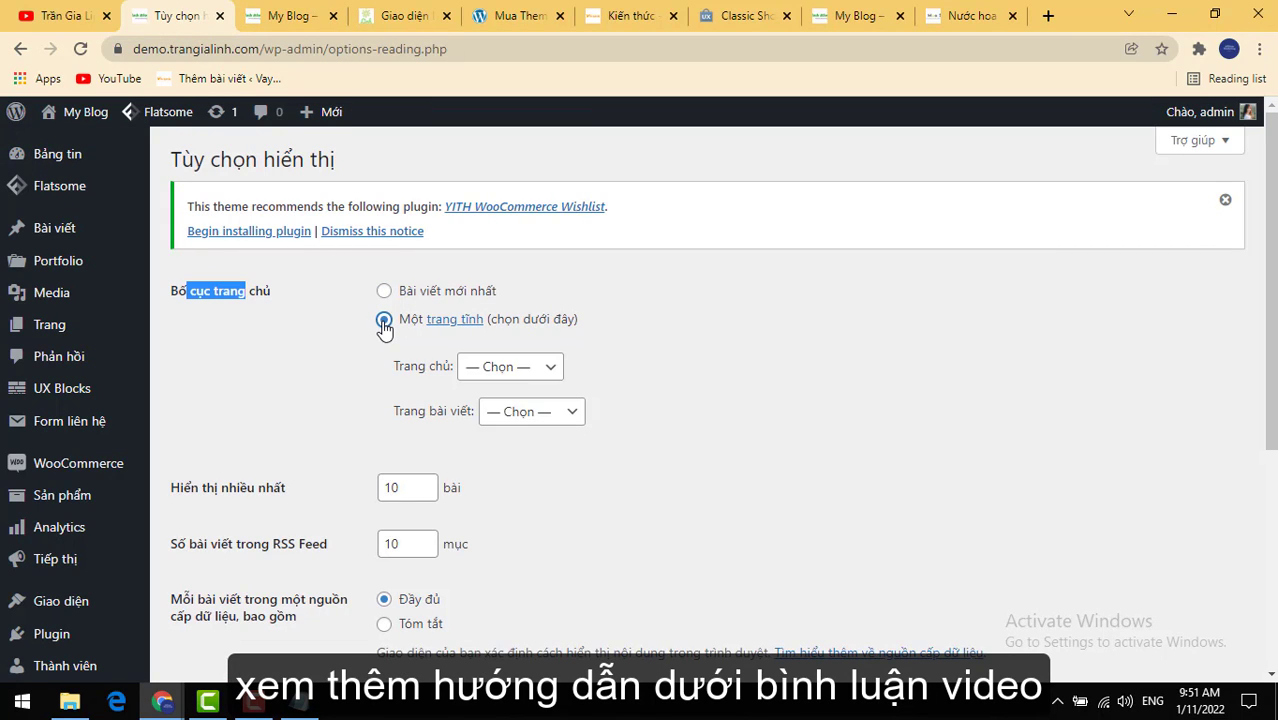
left_click(548, 368)
left_click(515, 541)
Step: Save the Reading settings with Trang chủ as the static homepage, and reload the demo site's front page
left_click(279, 16)
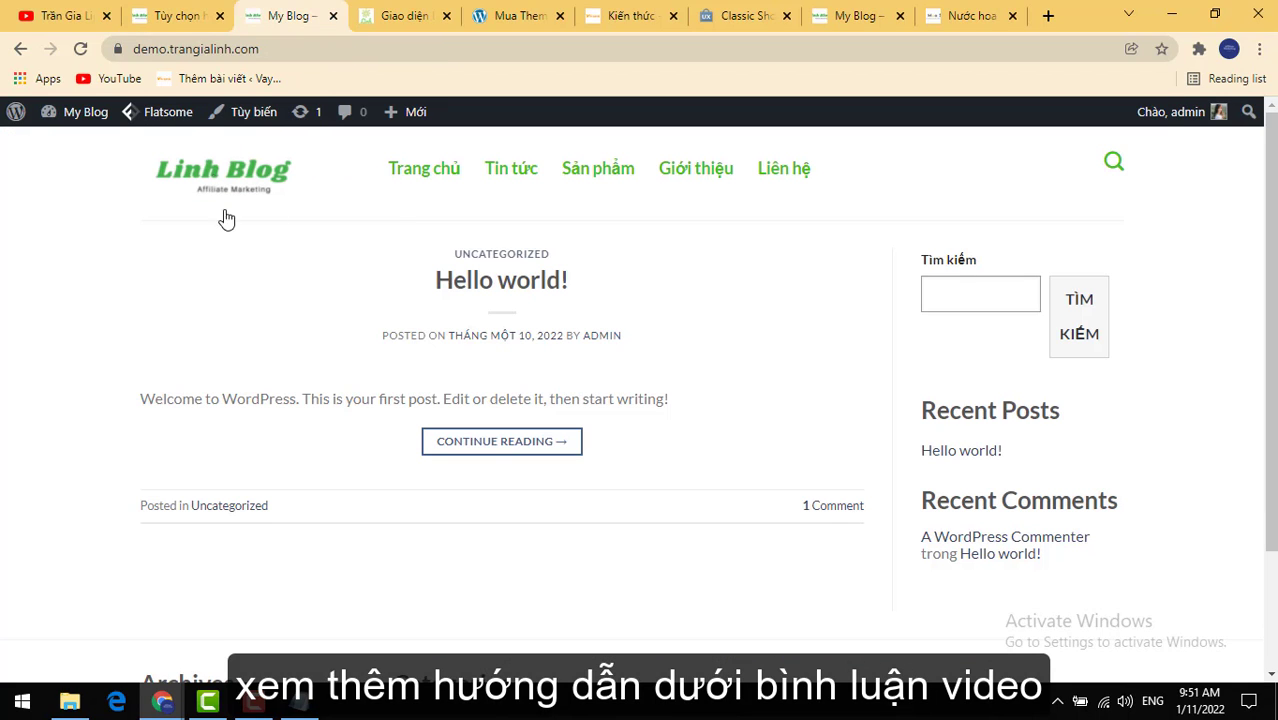
left_click(195, 18)
left_click(553, 370)
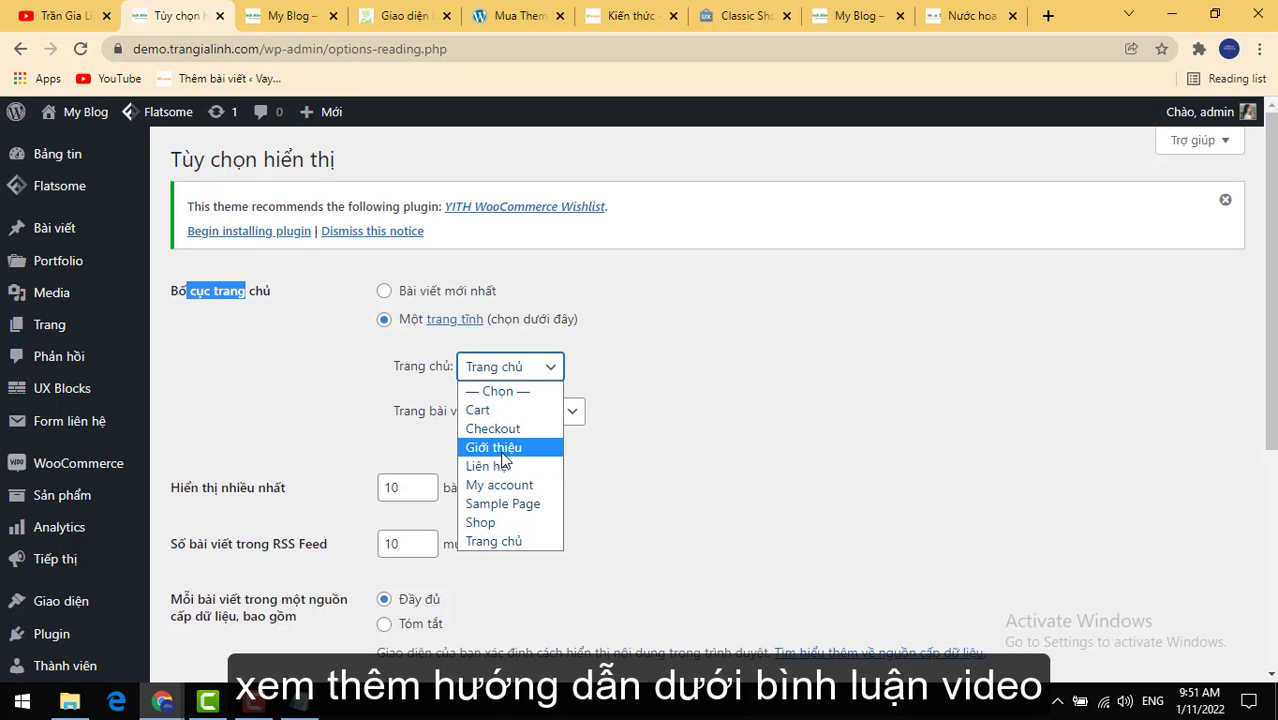
left_click(327, 431)
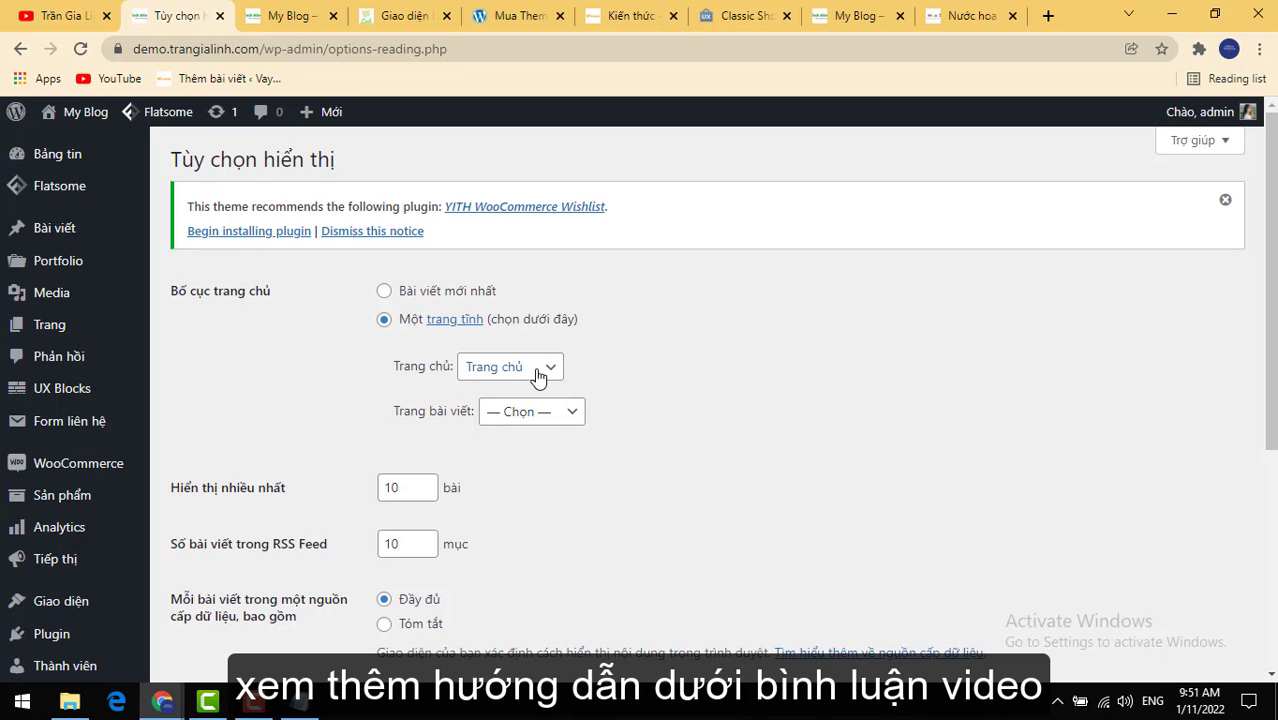
scroll(400, 480, "down", 2)
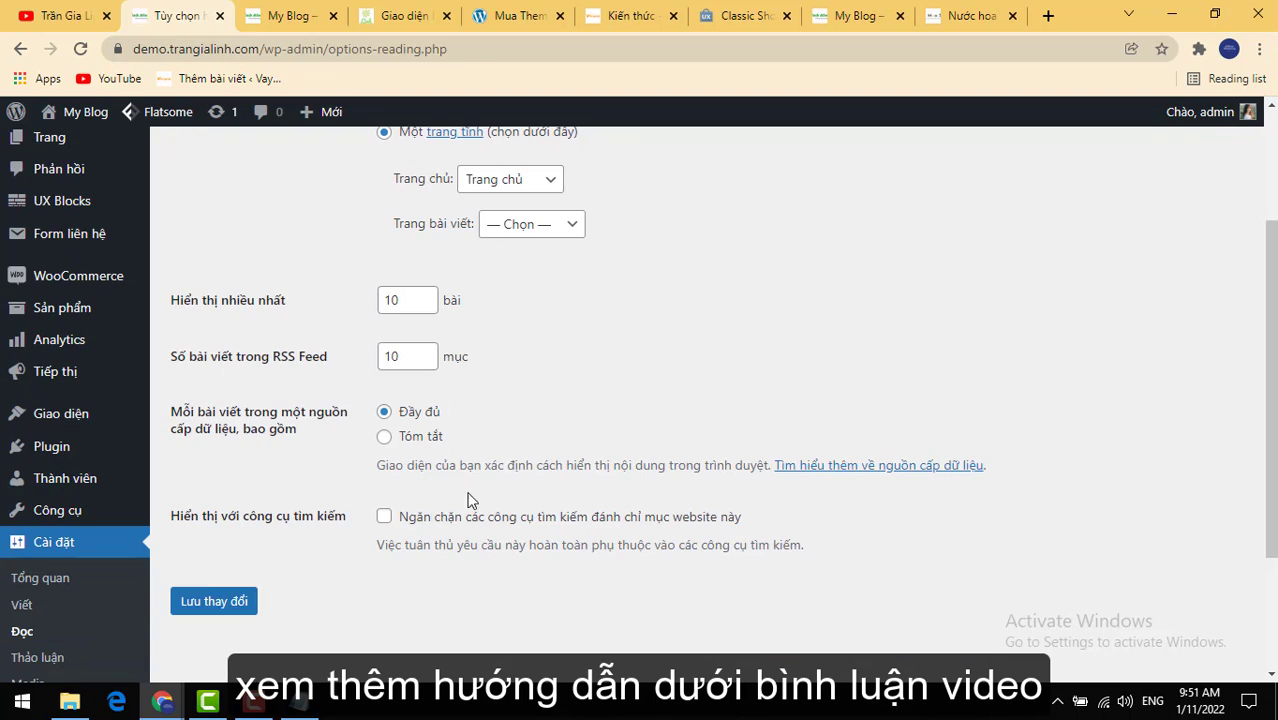
left_click(214, 603)
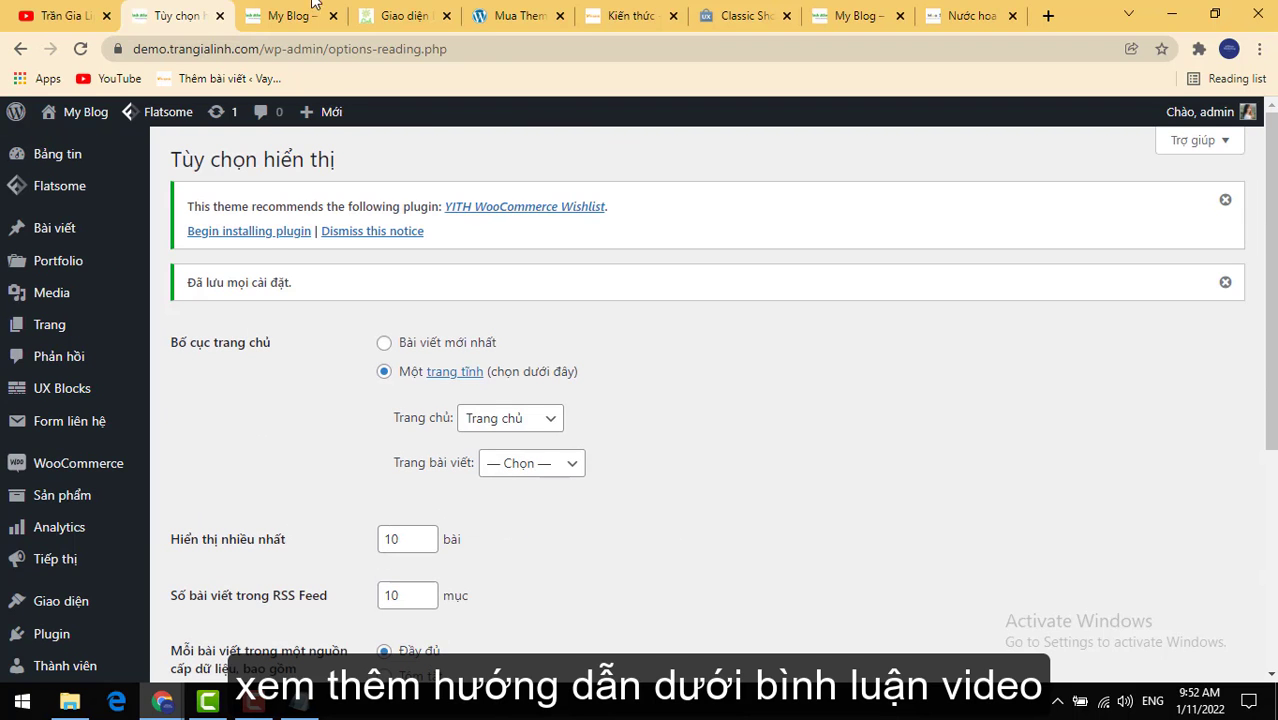
left_click(284, 17)
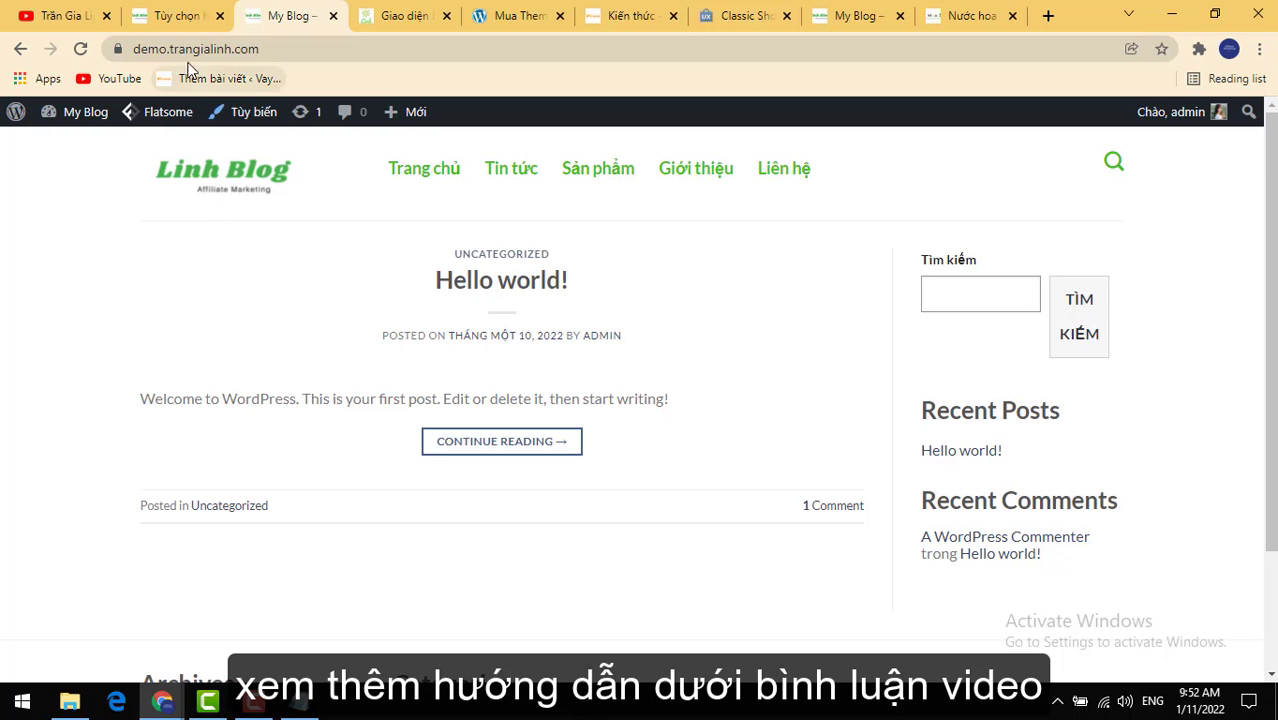
left_click(84, 49)
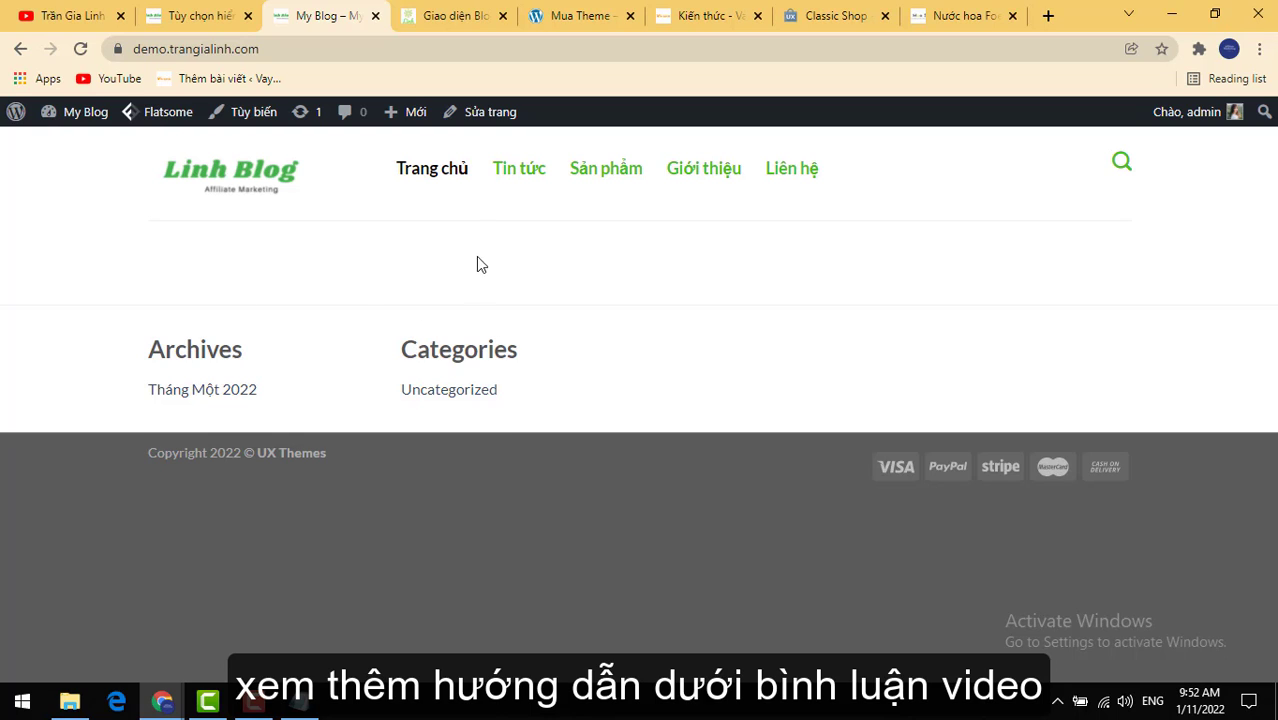
Step: Open the demo site's Trang chủ page for editing in UX Builder
mouse_move(492, 118)
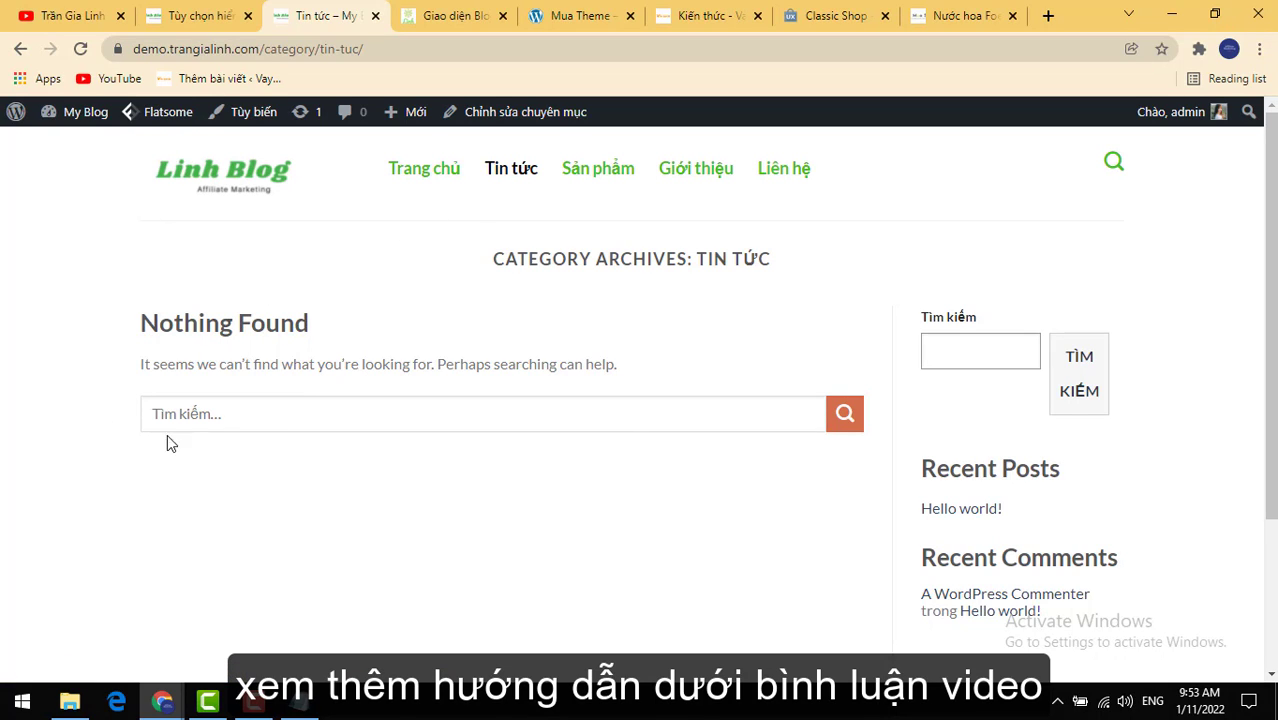
left_click(429, 178)
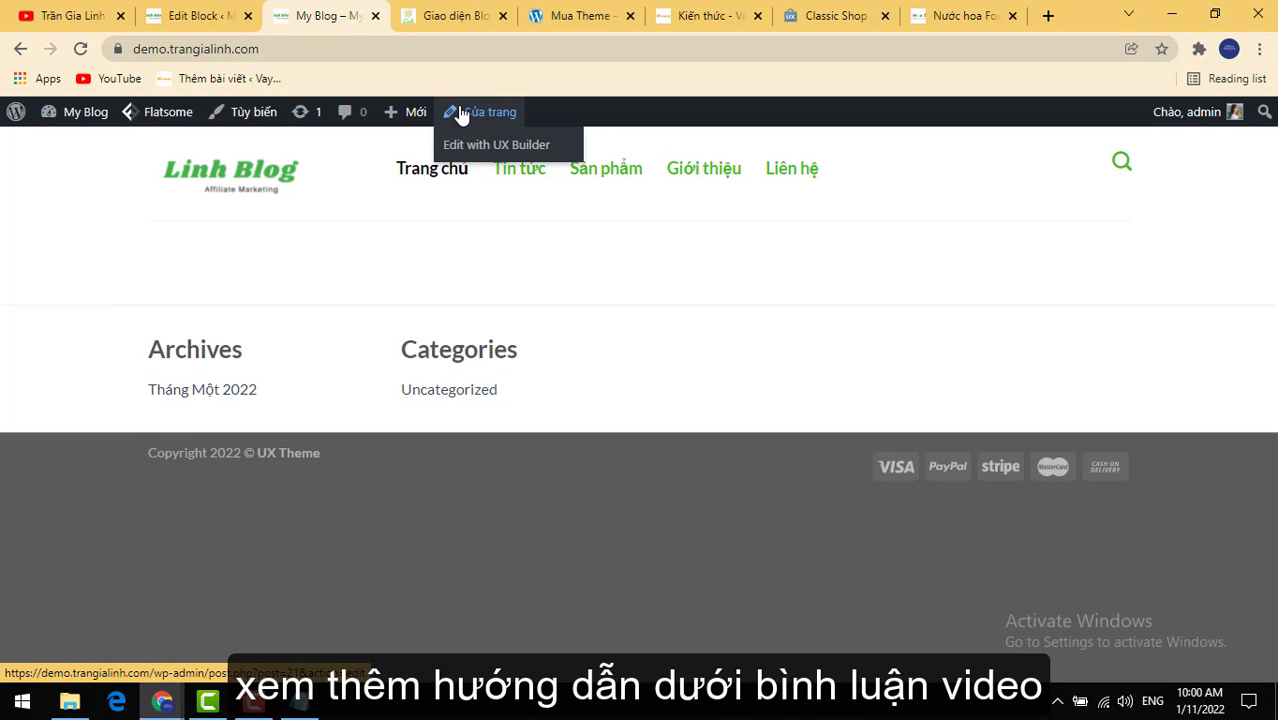
left_click(524, 160)
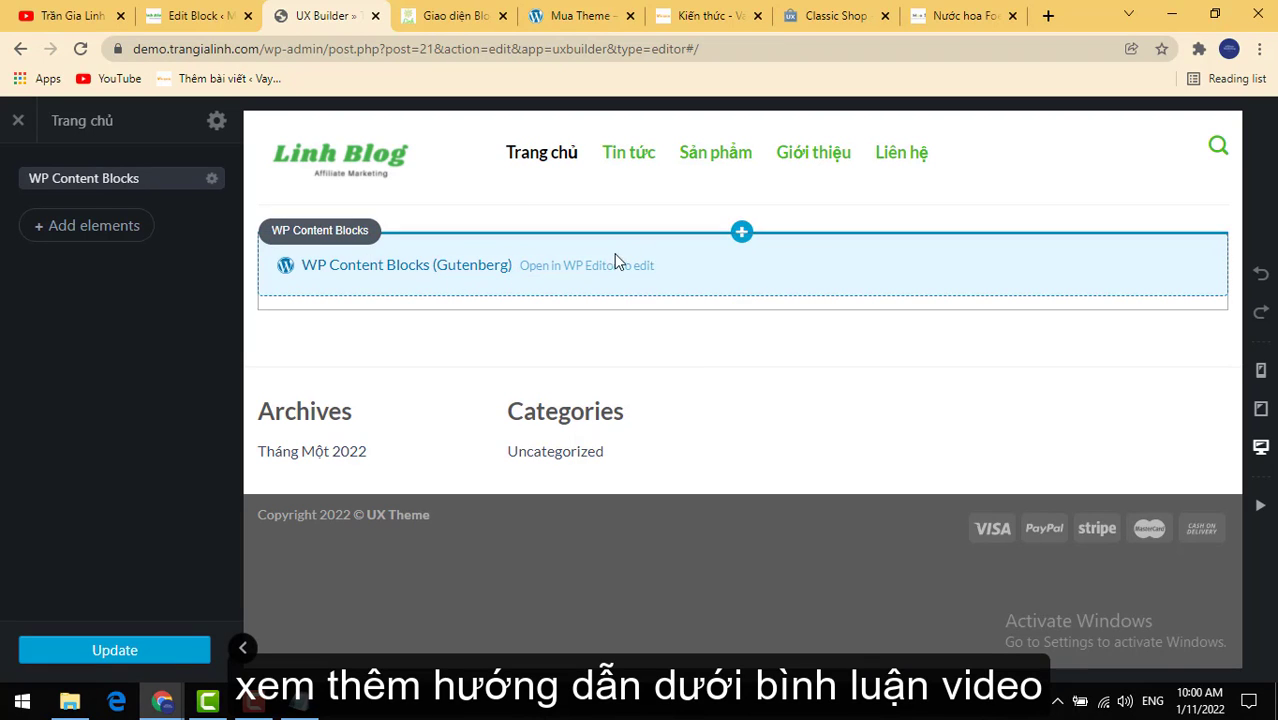
Step: Delete the WP Content Blocks element from the Trang chủ page
left_click(485, 275)
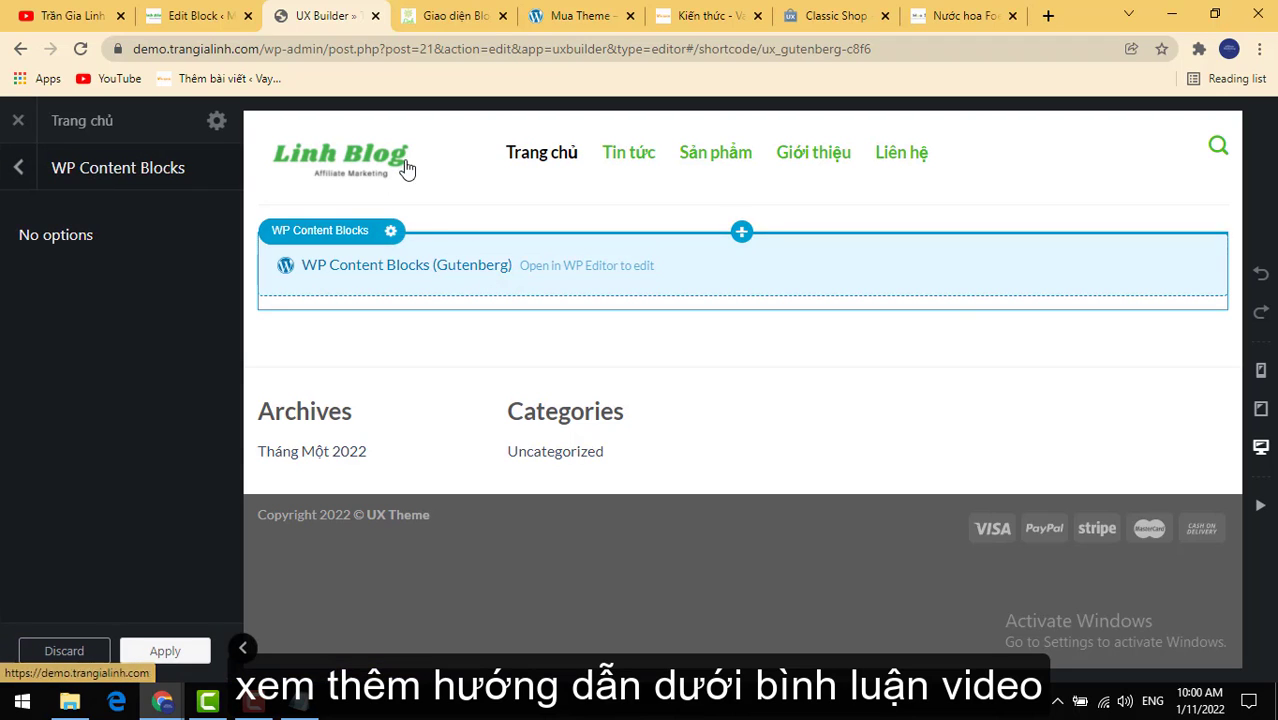
left_click(392, 232)
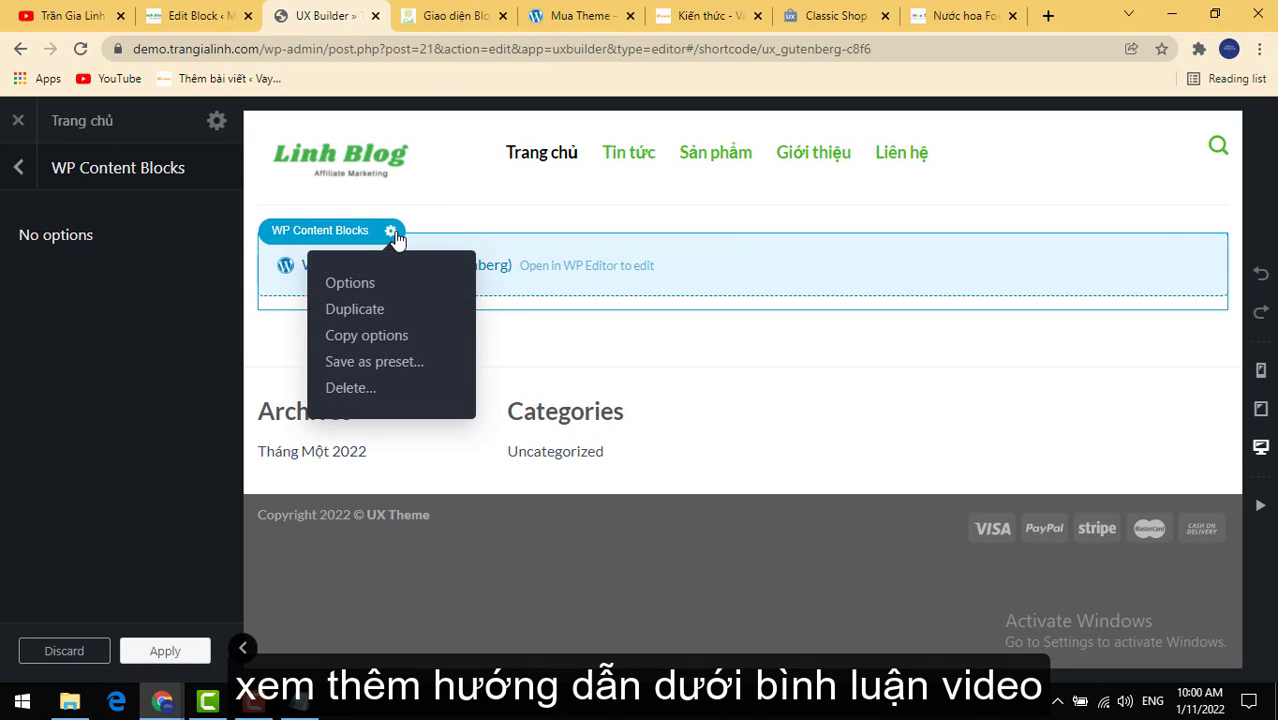
left_click(350, 388)
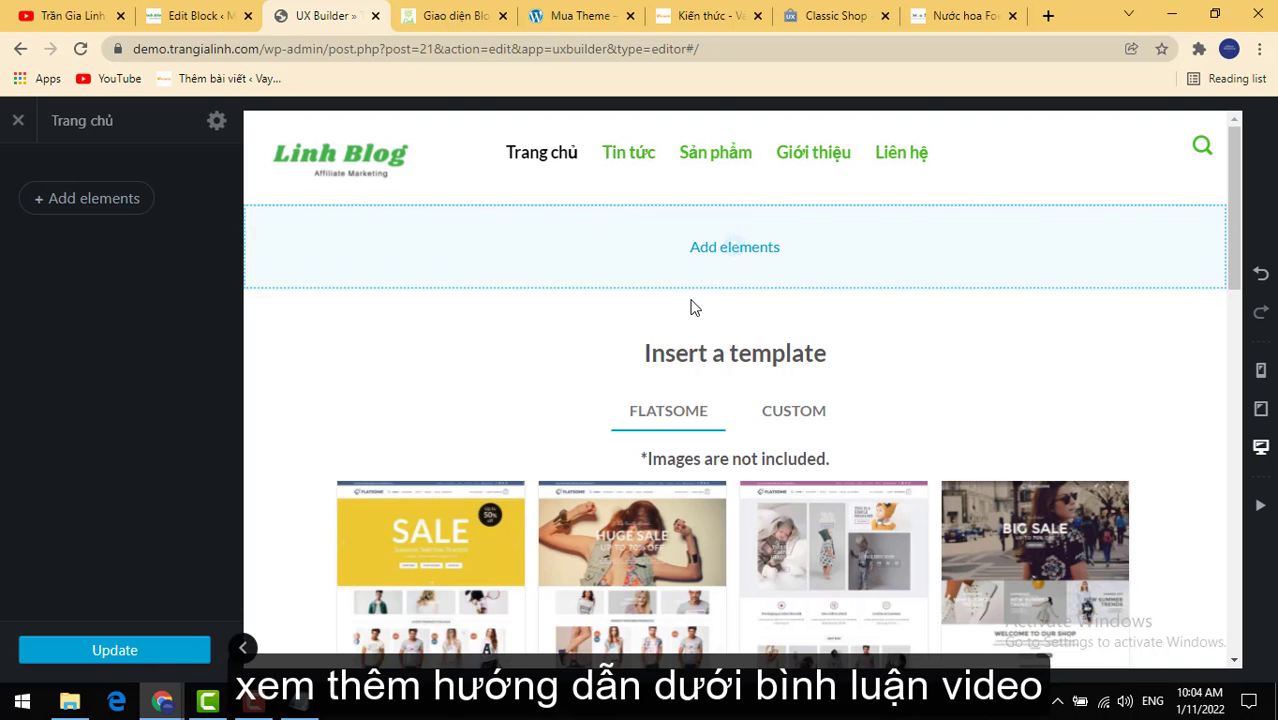
Step: Look through the Flatsome page templates offered for the empty Trang chủ page, including Classic Shop
scroll(730, 295, "down", 3)
scroll(735, 305, "down", 1)
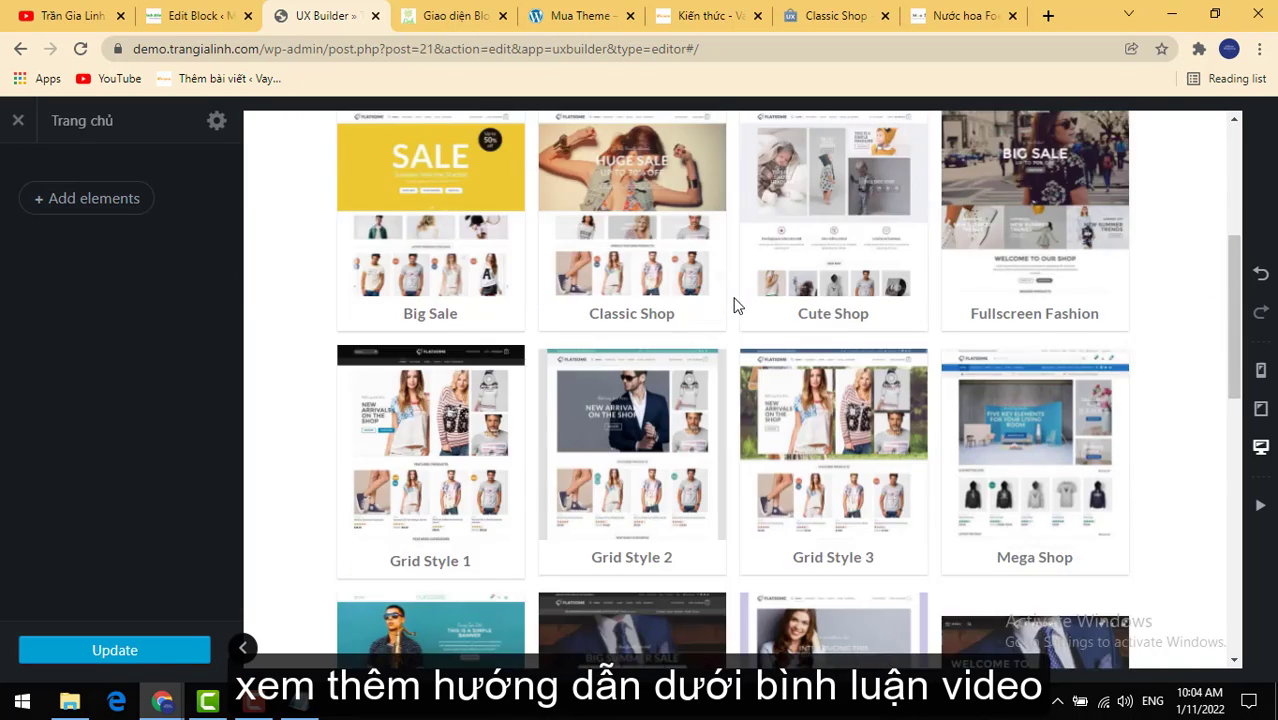
scroll(630, 405, "down", 1)
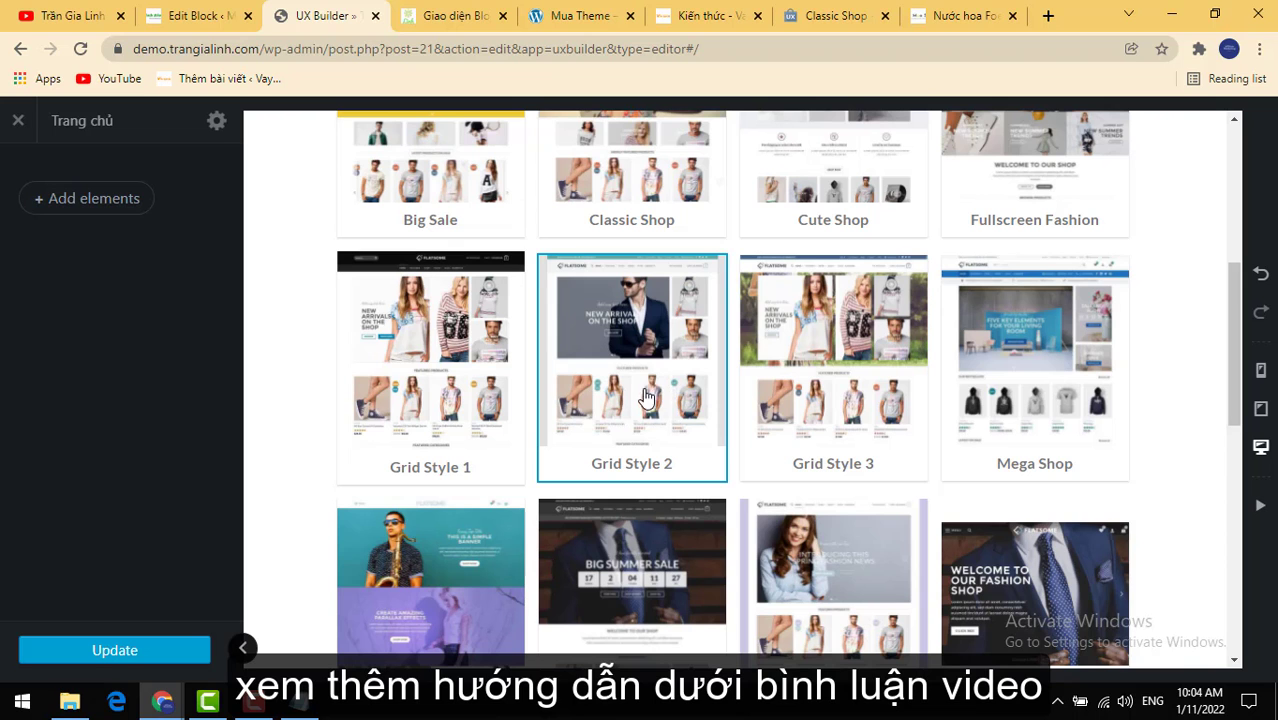
scroll(815, 424, "up", 2)
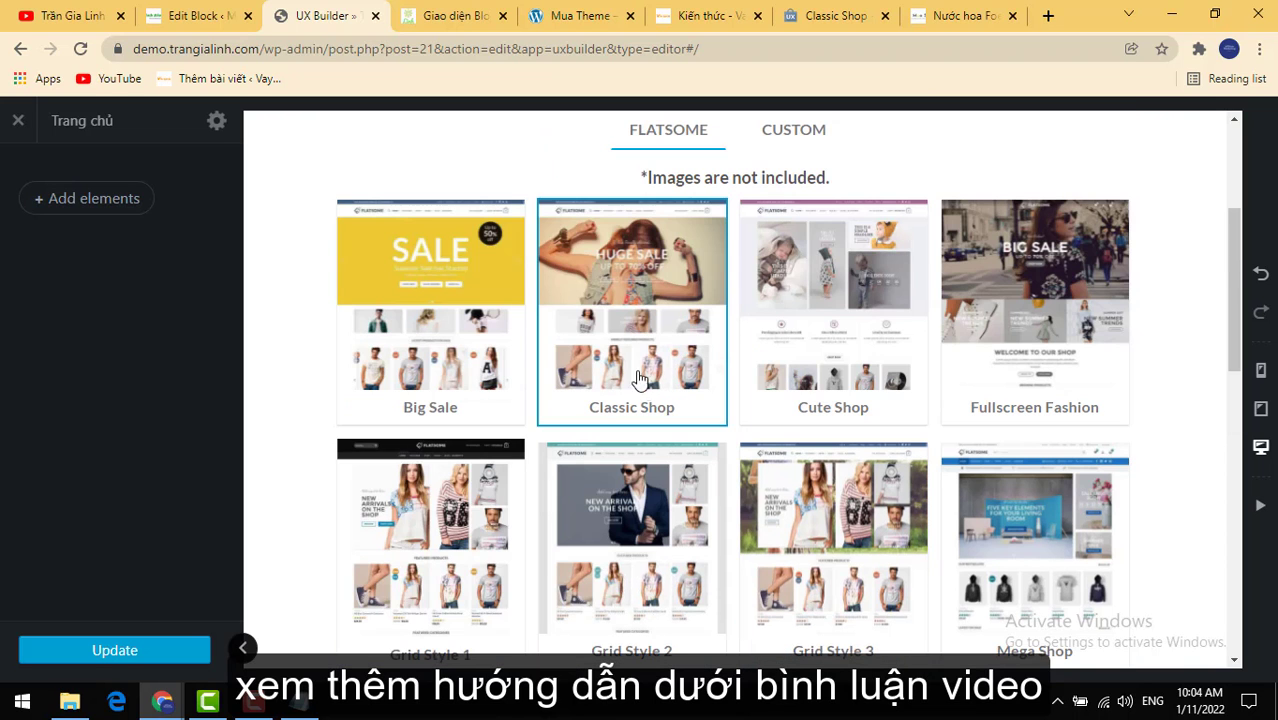
left_click(634, 318)
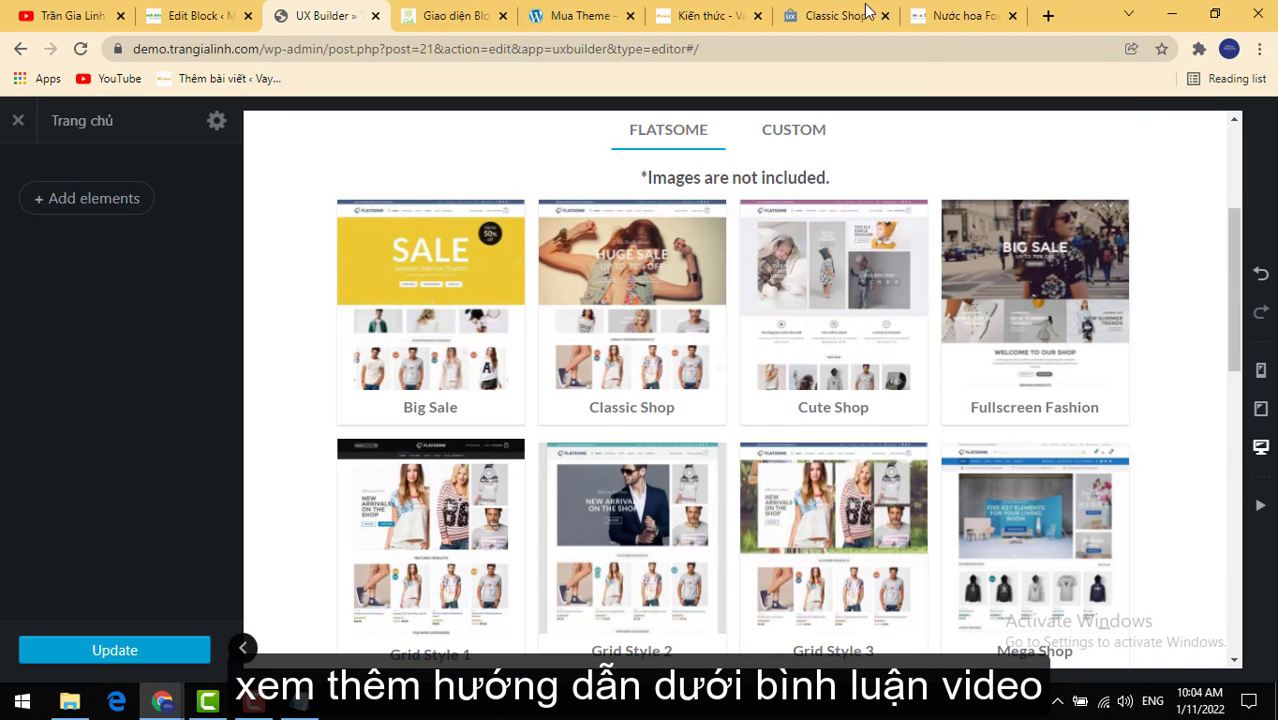
Step: Examine the Flatsome Classic Shop demo page's sections, from the banner slider through products, testimonials and latest news to the footer
scroll(698, 360, "down", 3)
scroll(698, 360, "down", 2)
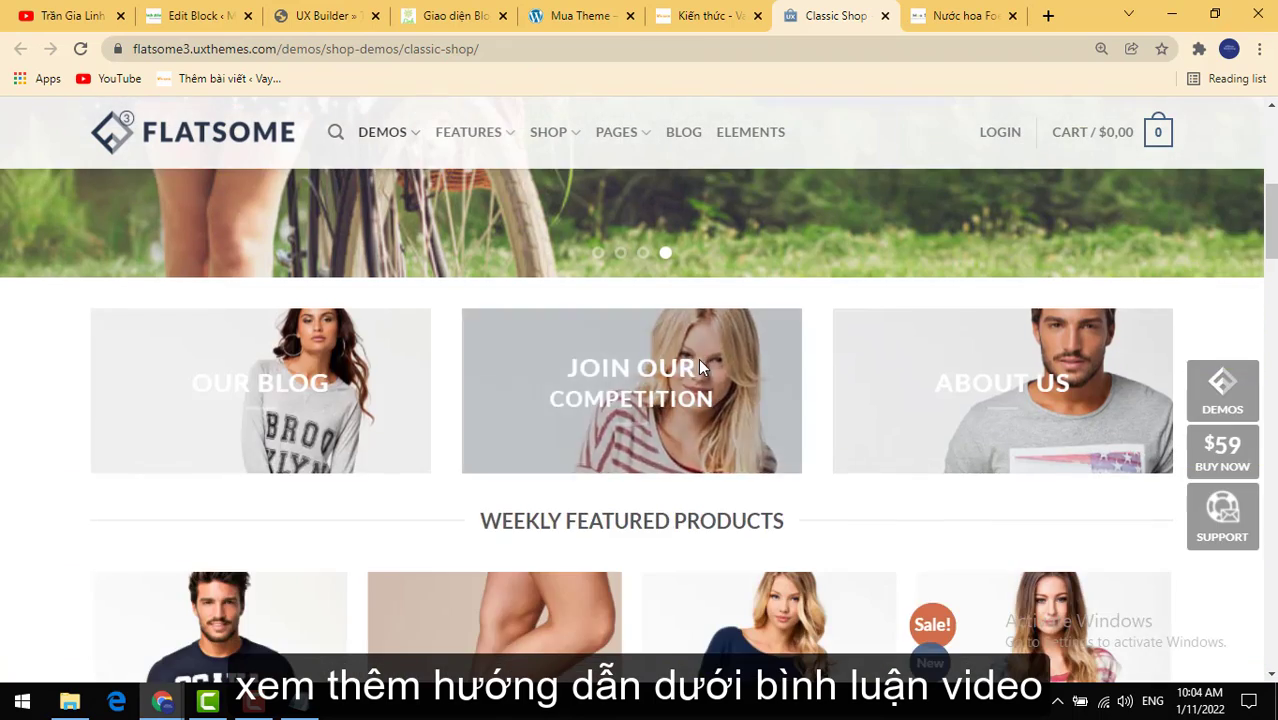
scroll(698, 358, "up", 5)
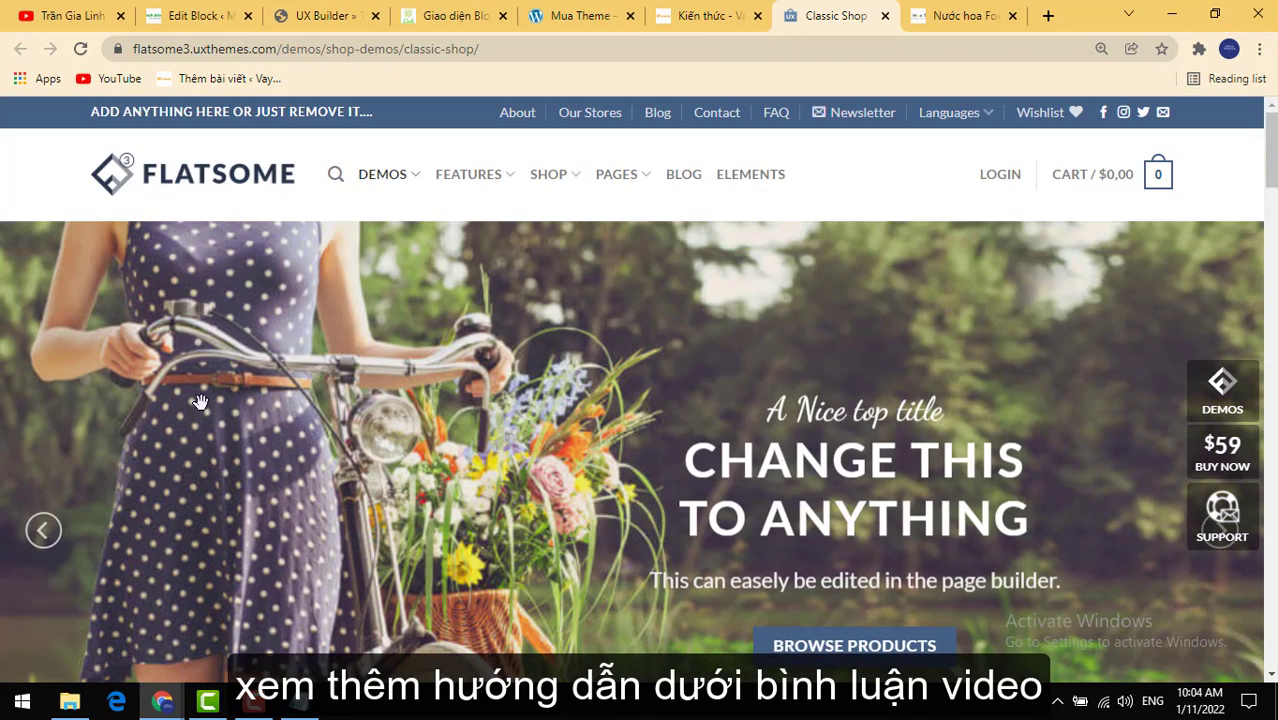
scroll(771, 405, "down", 5)
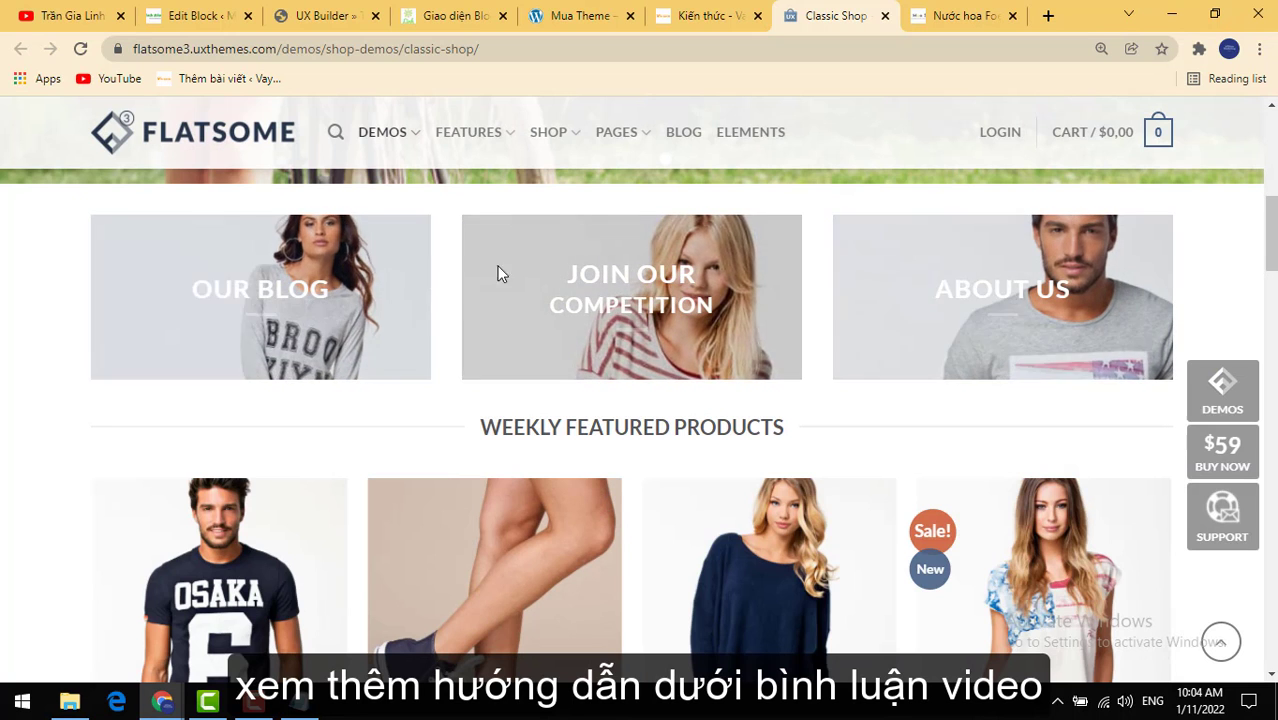
scroll(715, 310, "down", 3)
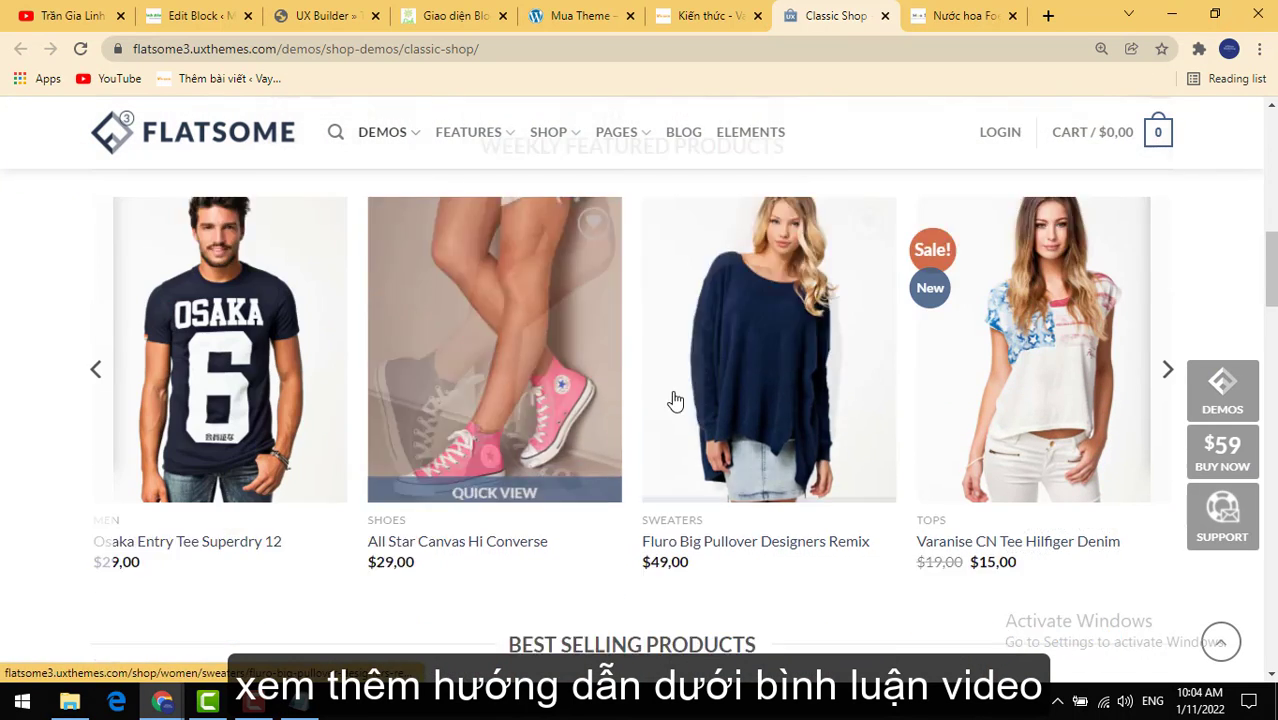
scroll(750, 390, "down", 1)
scroll(700, 400, "down", 5)
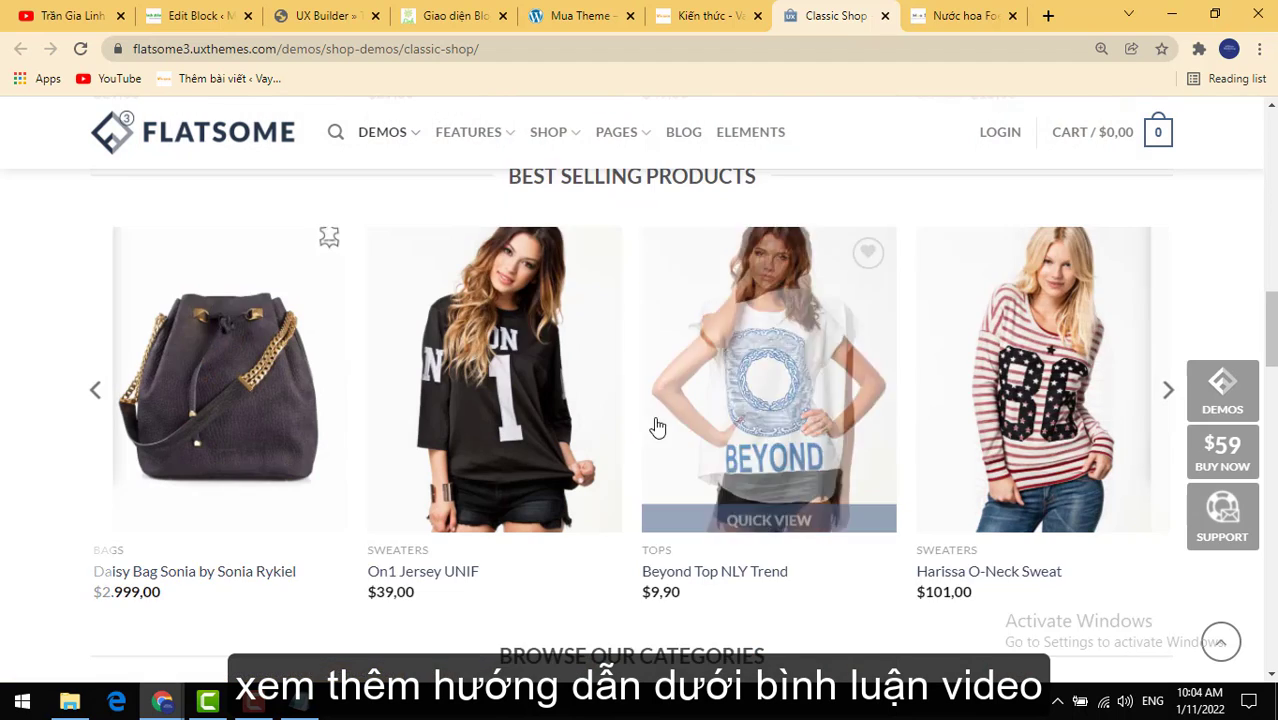
scroll(676, 470, "down", 6)
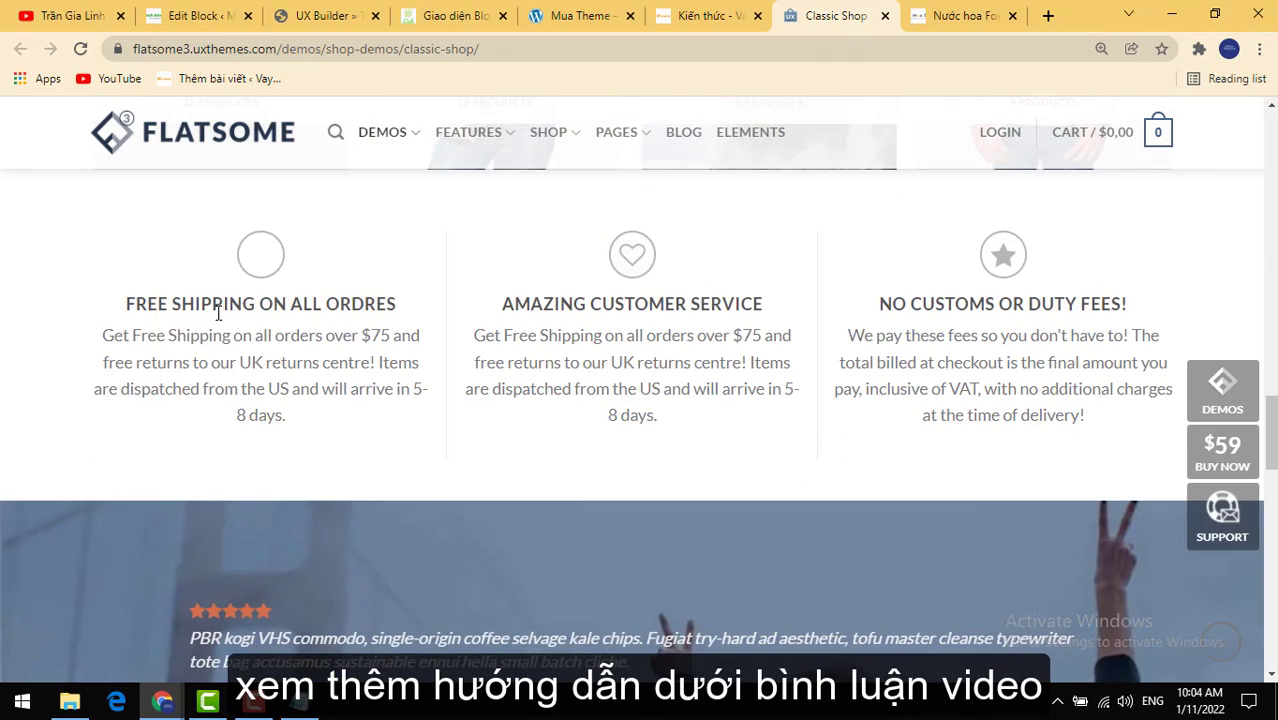
left_click_drag(141, 305, 297, 334)
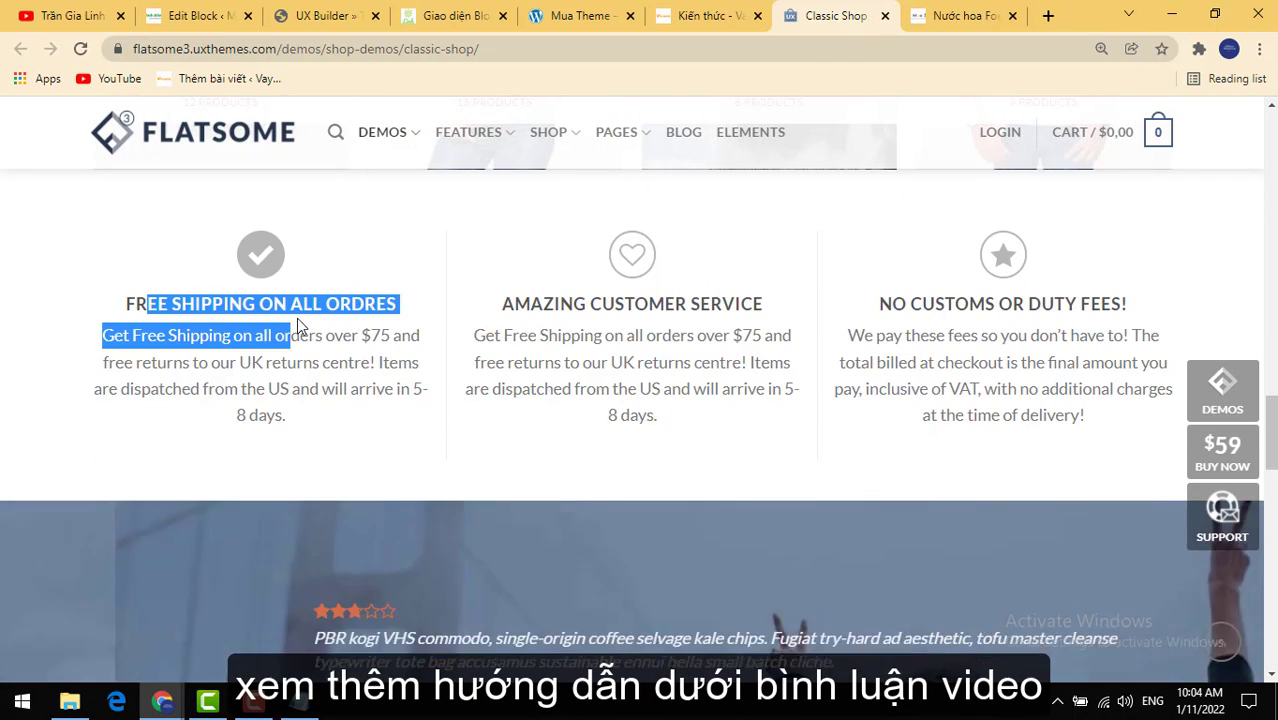
left_click(333, 333)
scroll(333, 333, "down", 3)
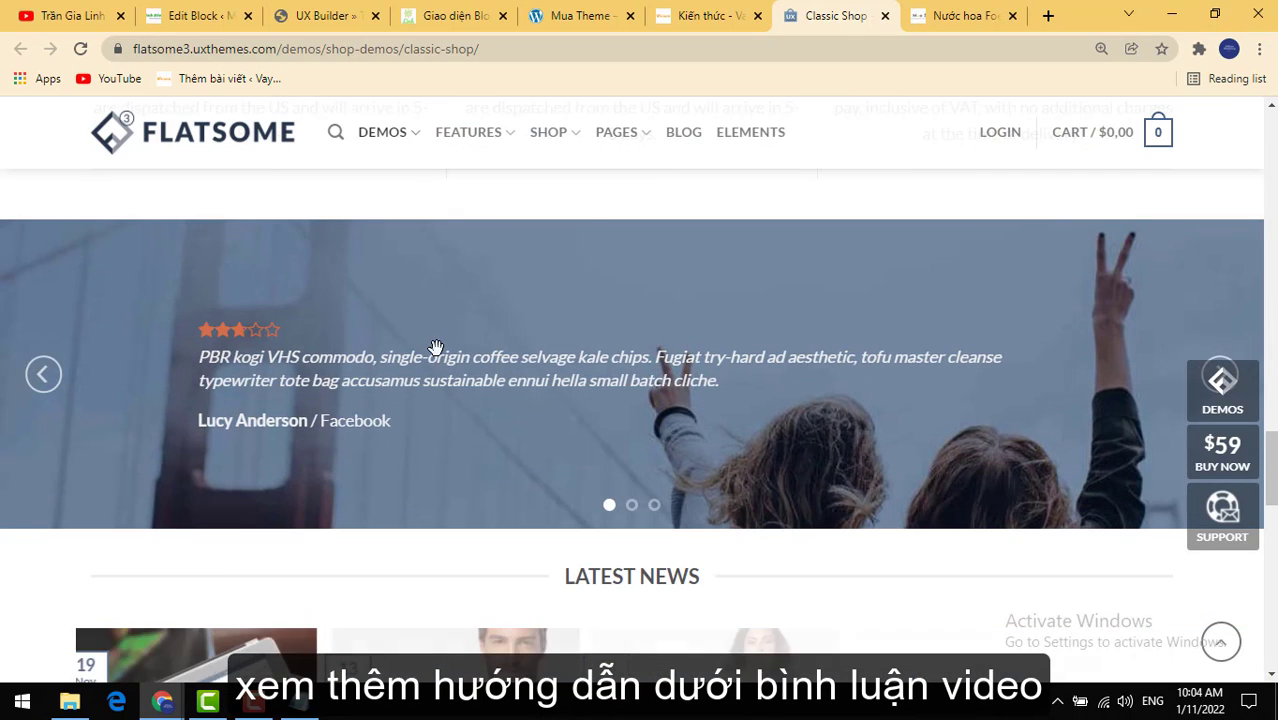
scroll(642, 462, "down", 4)
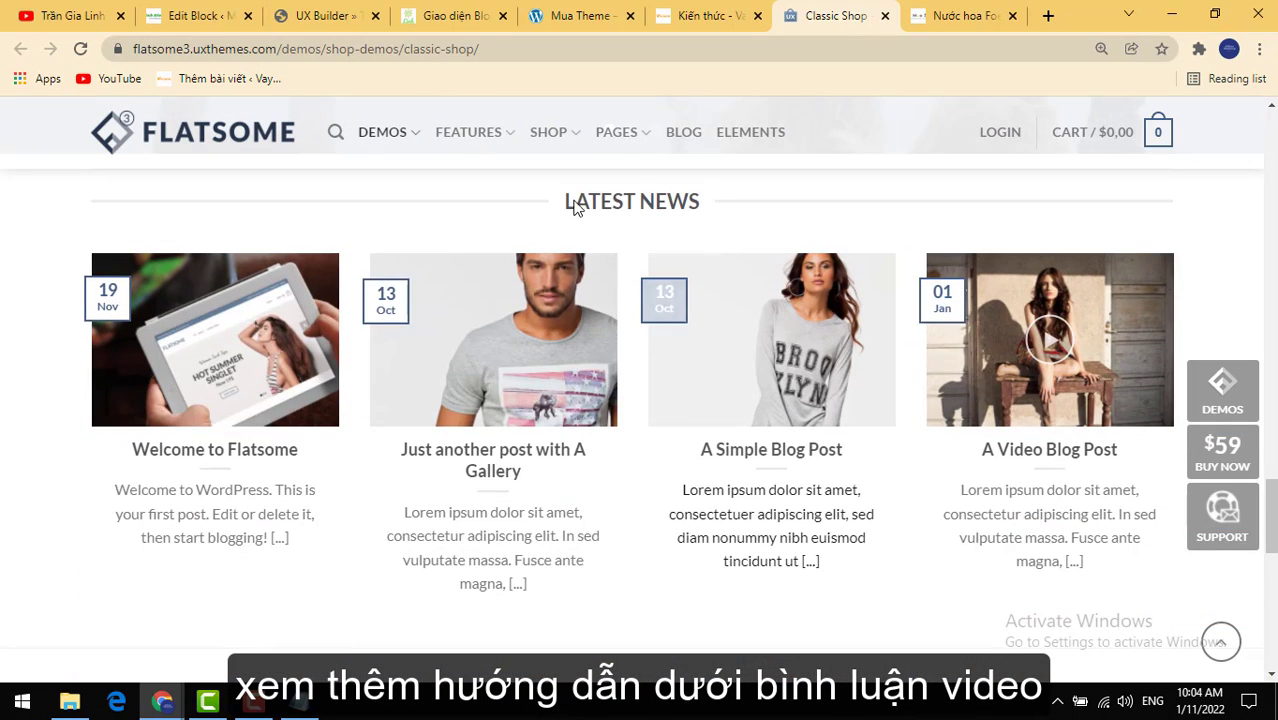
scroll(716, 452, "down", 5)
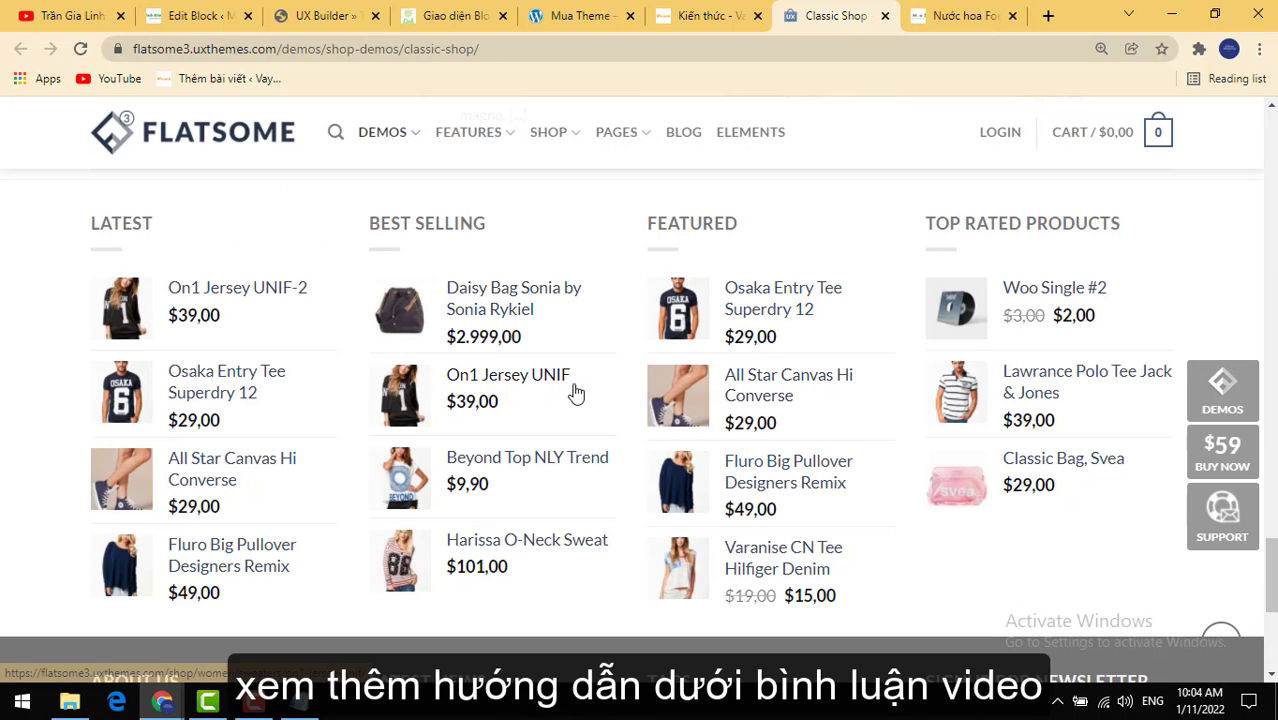
scroll(685, 452, "down", 2)
scroll(684, 453, "down", 2)
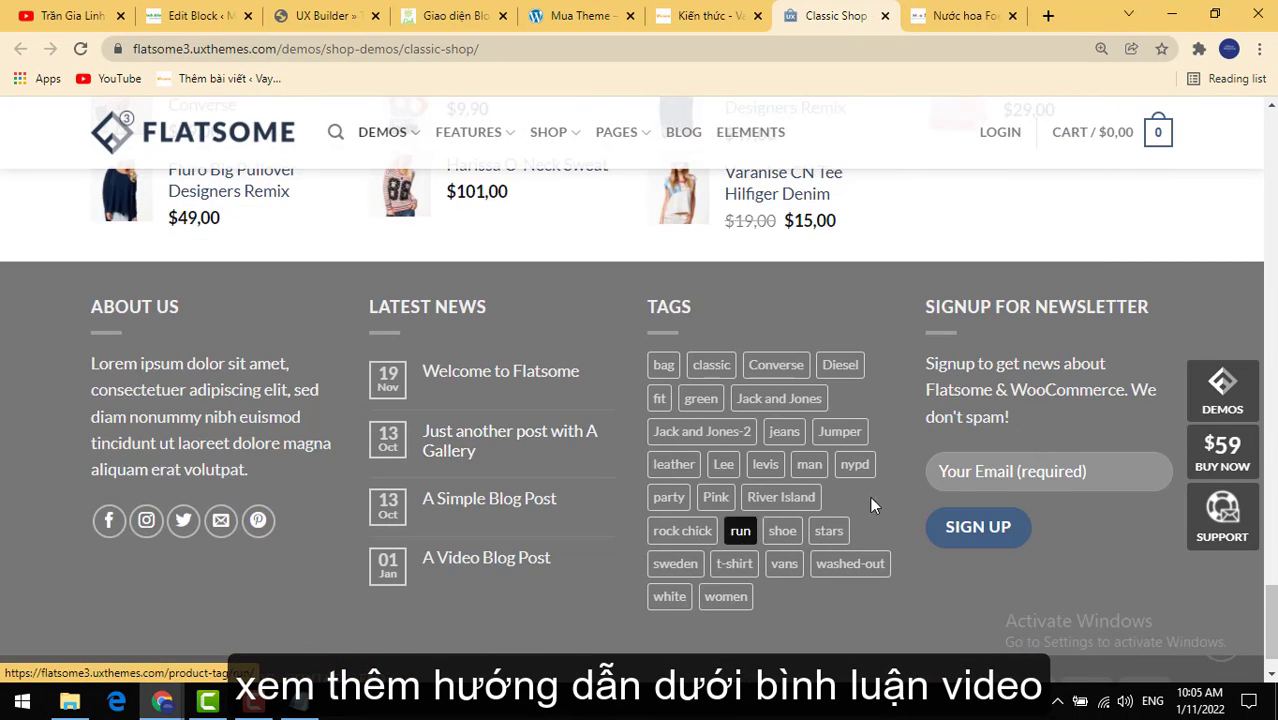
scroll(884, 502, "down", 1)
scroll(884, 500, "up", 3)
scroll(884, 500, "up", 15)
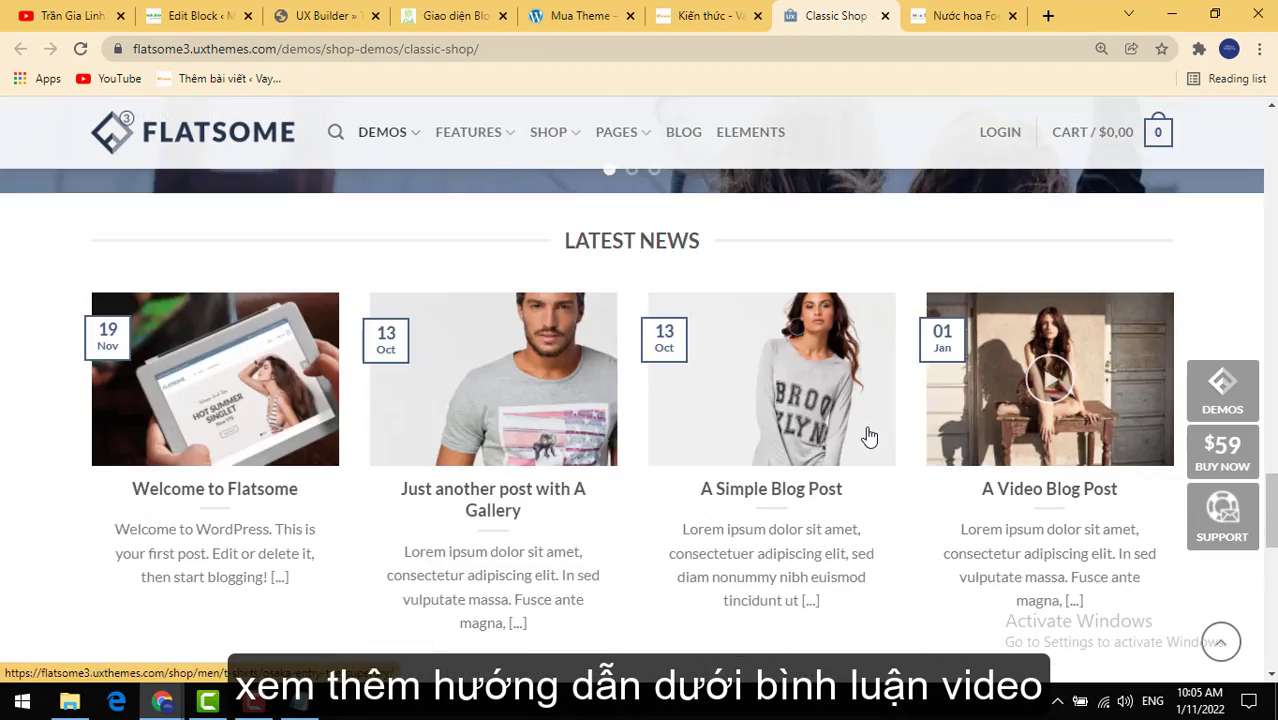
scroll(740, 270, "up", 12)
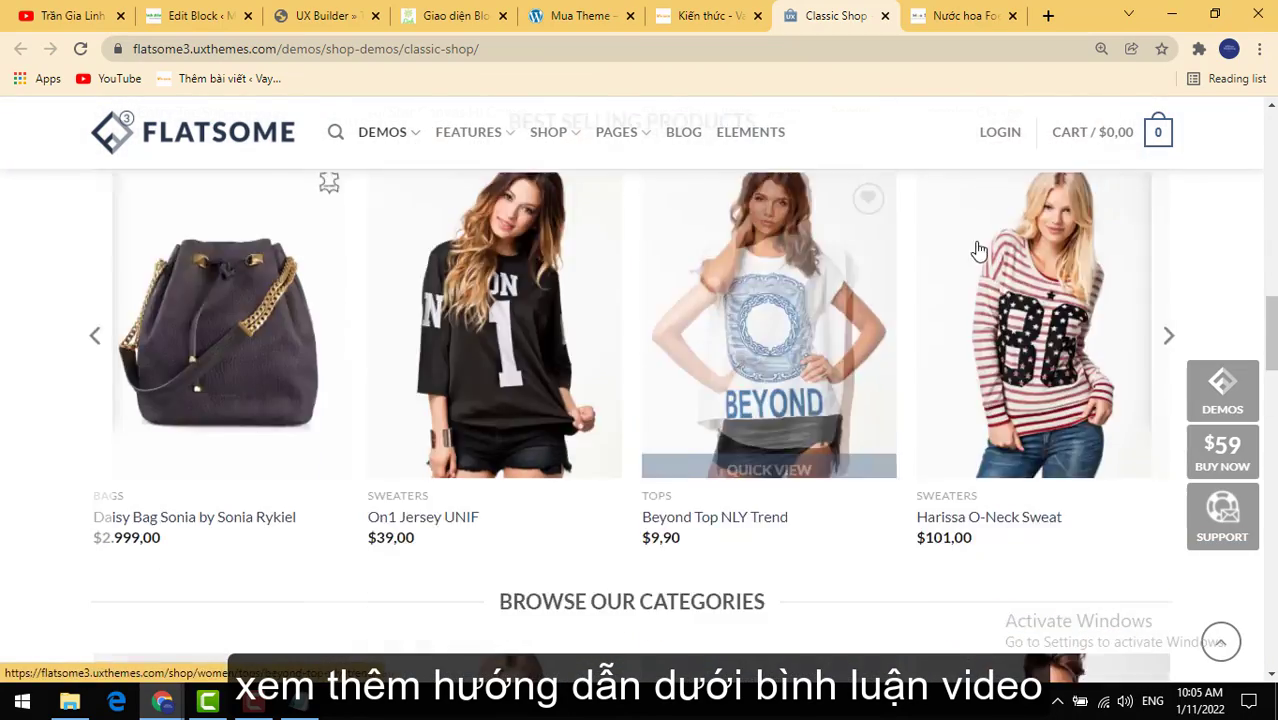
scroll(788, 307, "up", 3)
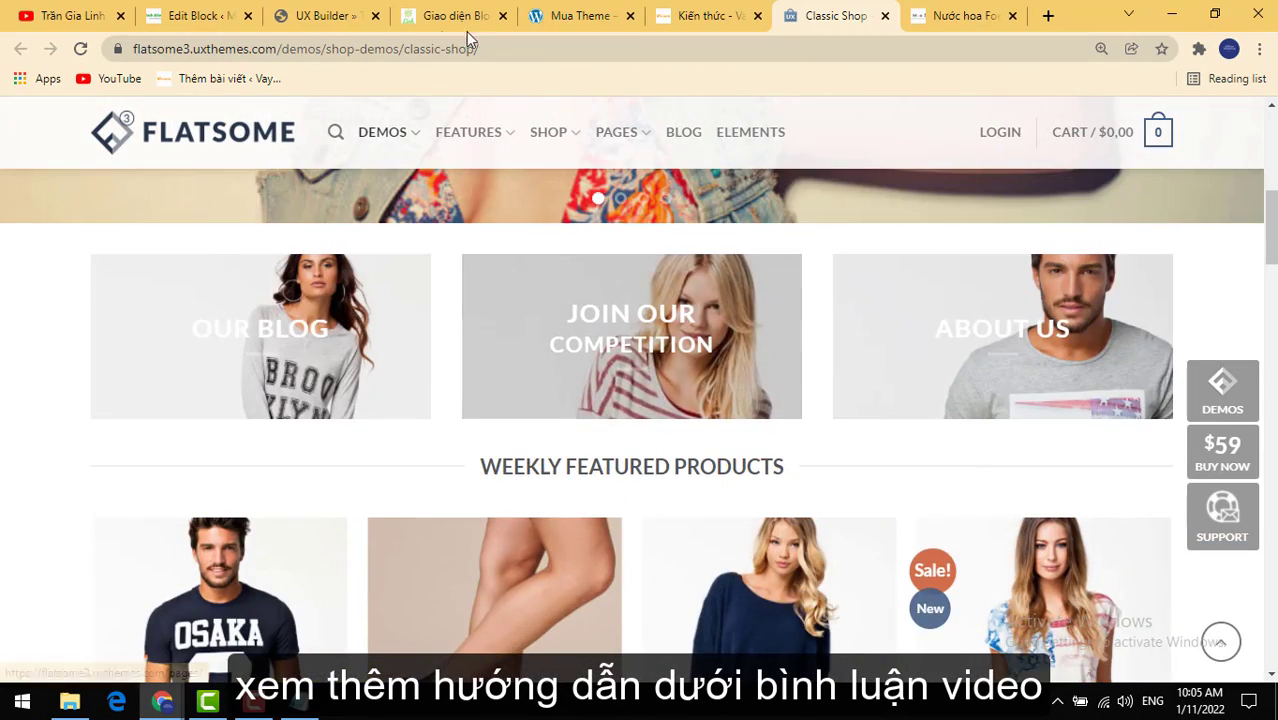
Step: Return to UX Builder and insert the Classic Shop template into the Trang chủ page
left_click(332, 12)
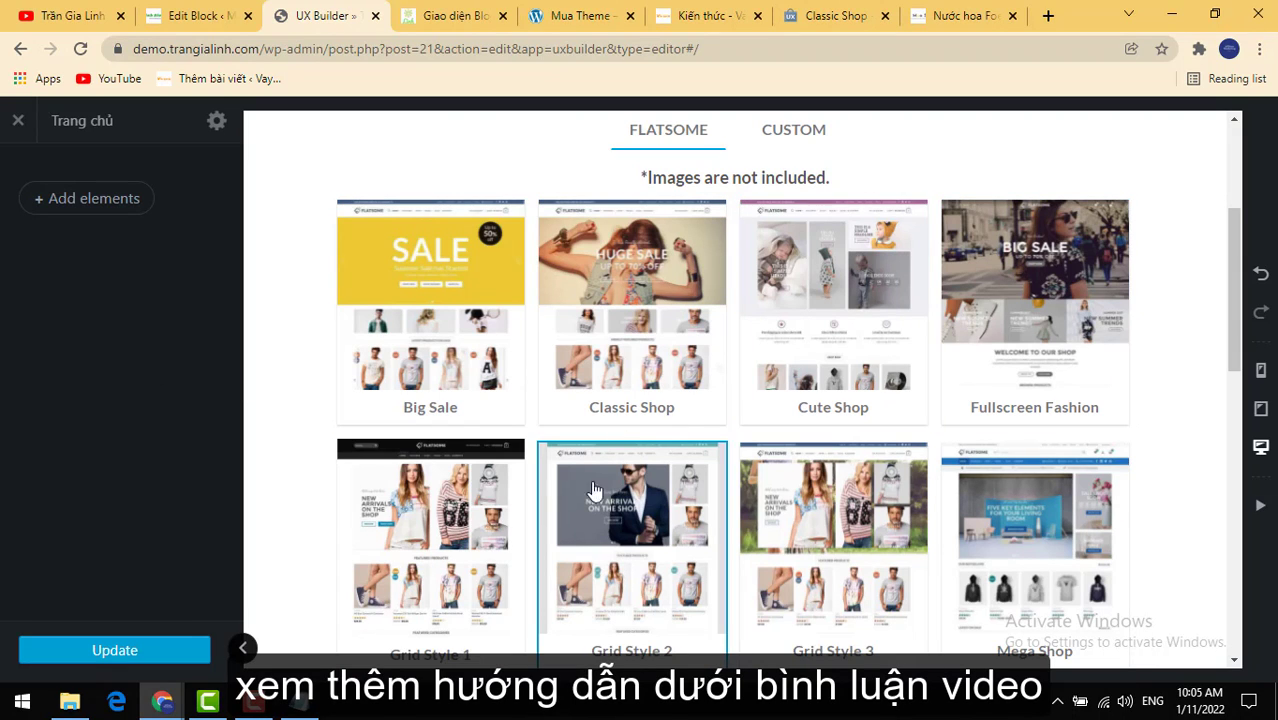
left_click(643, 329)
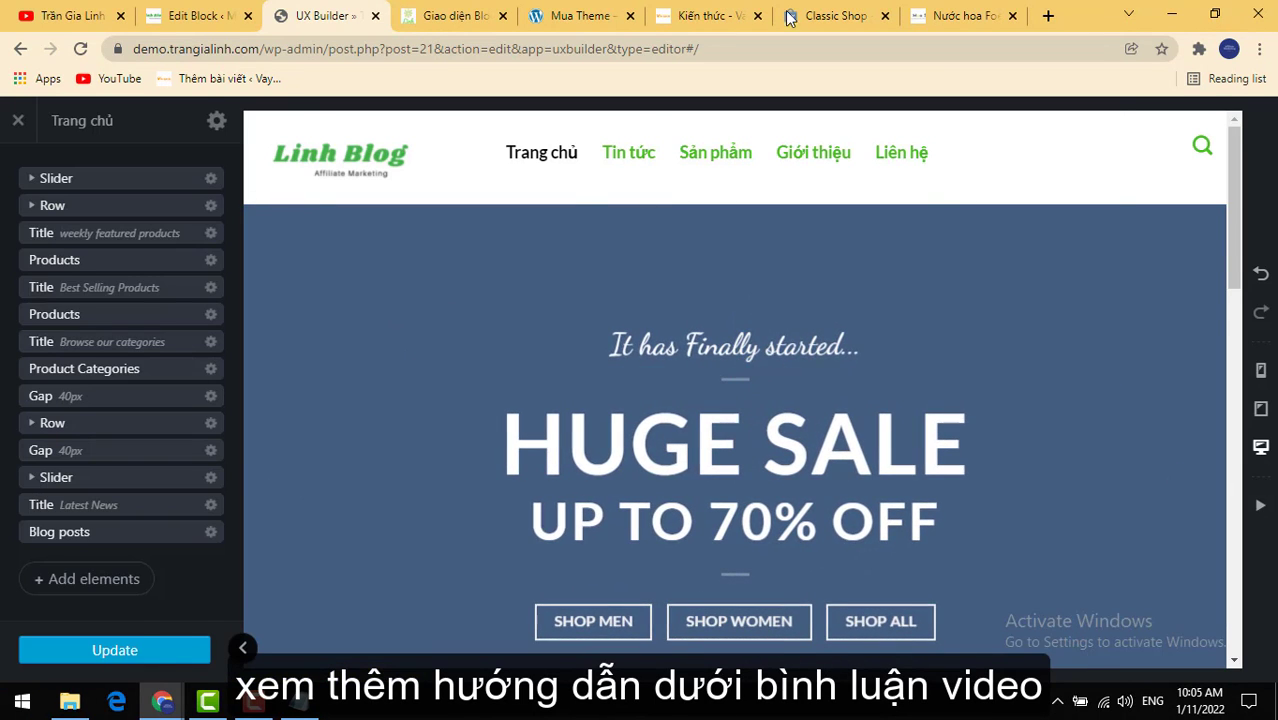
Step: Switch to the Flatsome Classic Shop demo page and examine its HUGE SALE banner slide for reference
left_click(825, 20)
scroll(792, 346, "up", 7)
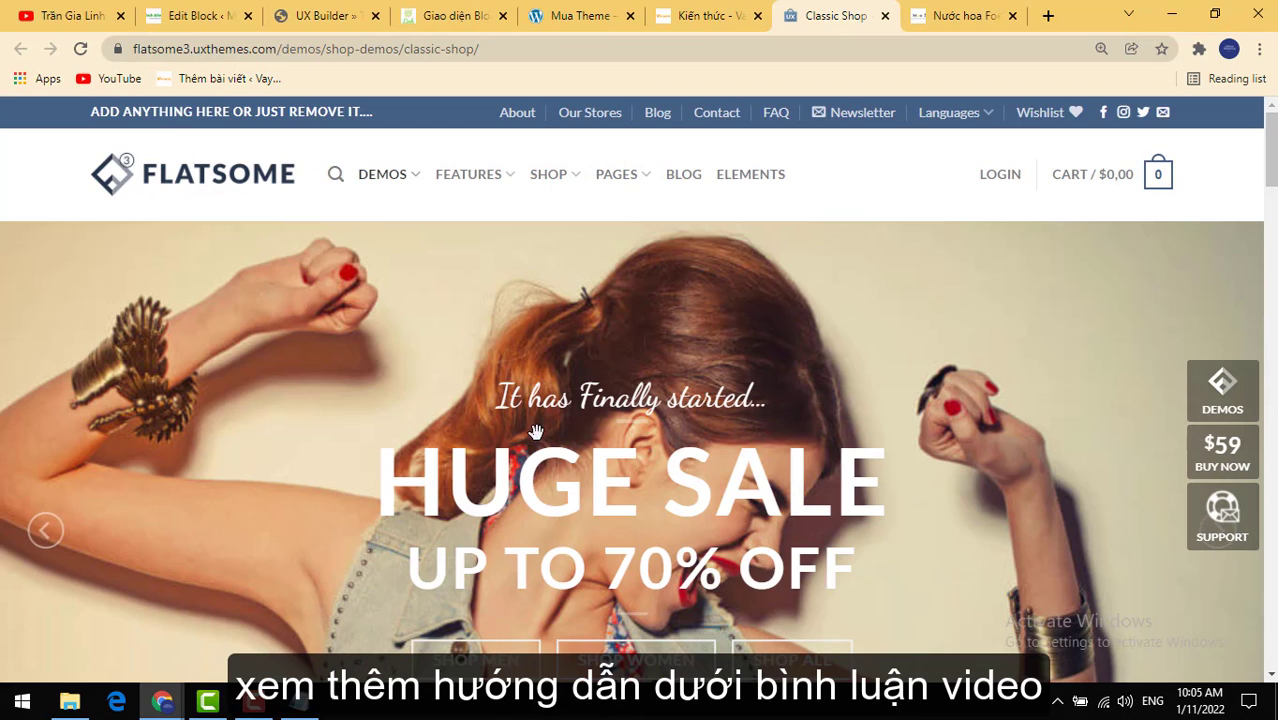
scroll(808, 378, "down", 3)
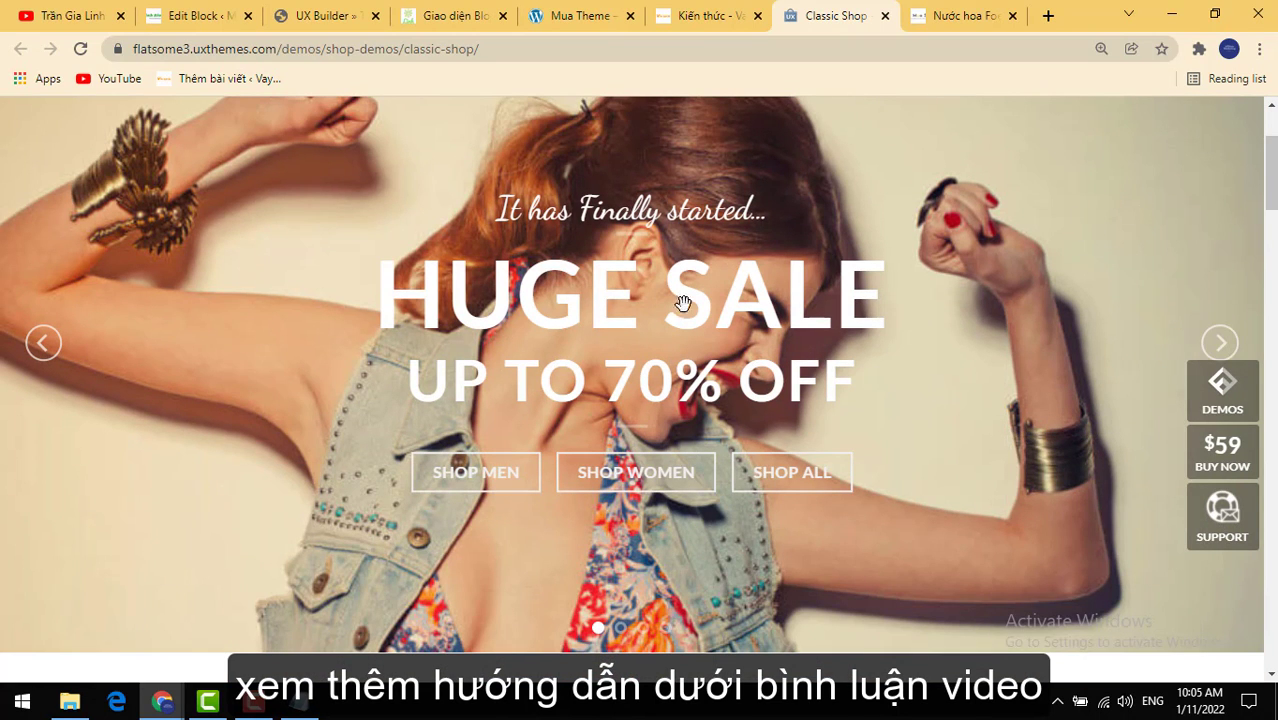
scroll(568, 318, "up", 3)
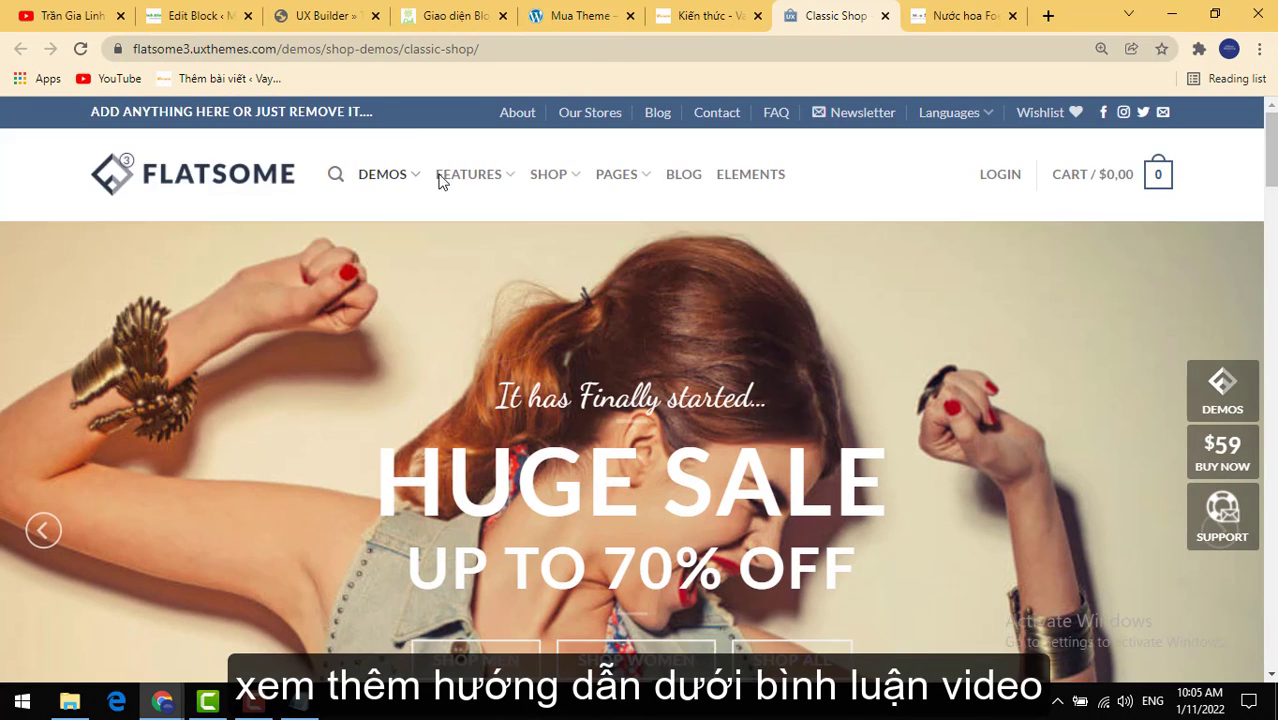
Step: Back in UX Builder, upload the picture "bàn làm việc" and use it as the first slider banner's background image
left_click(301, 22)
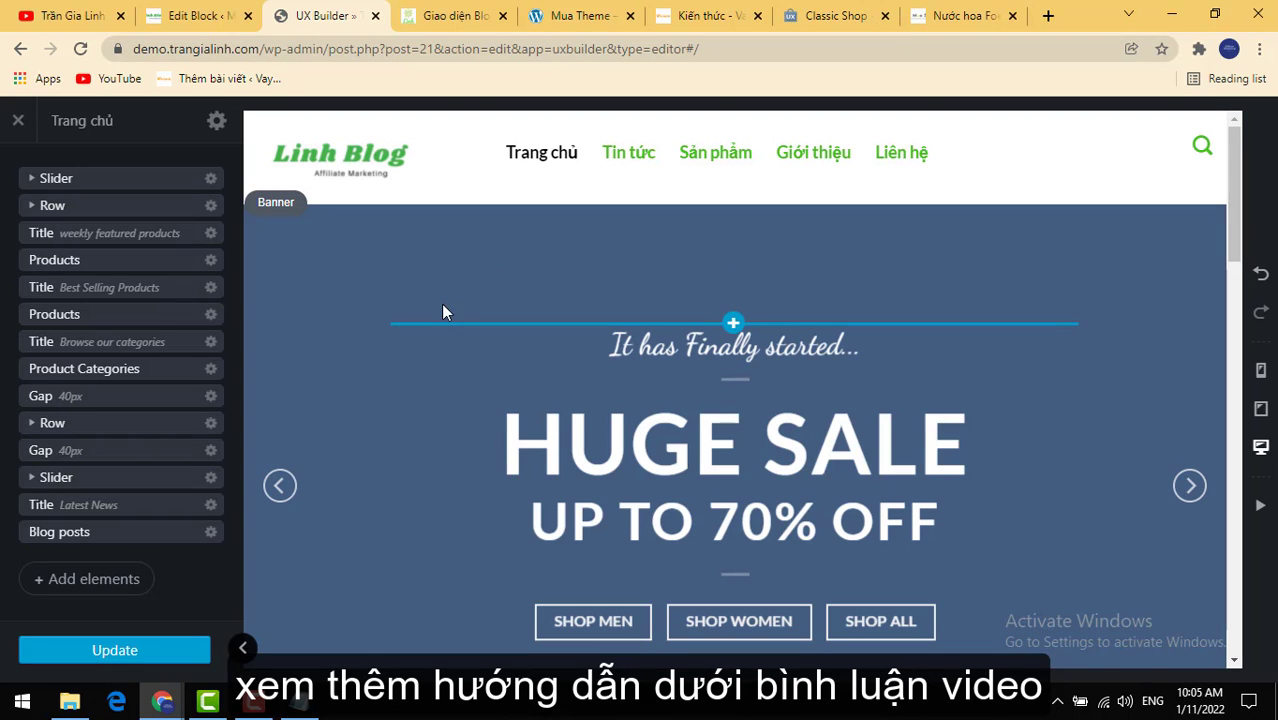
left_click(408, 253)
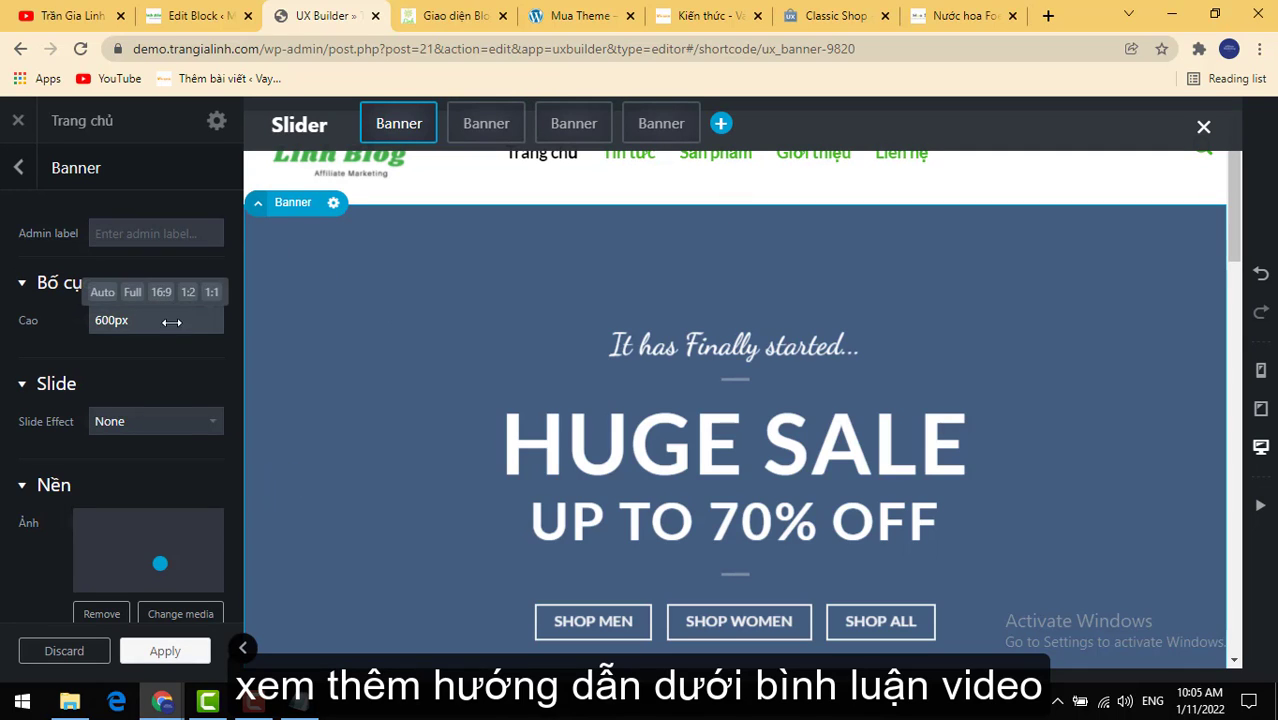
scroll(138, 468, "down", 1)
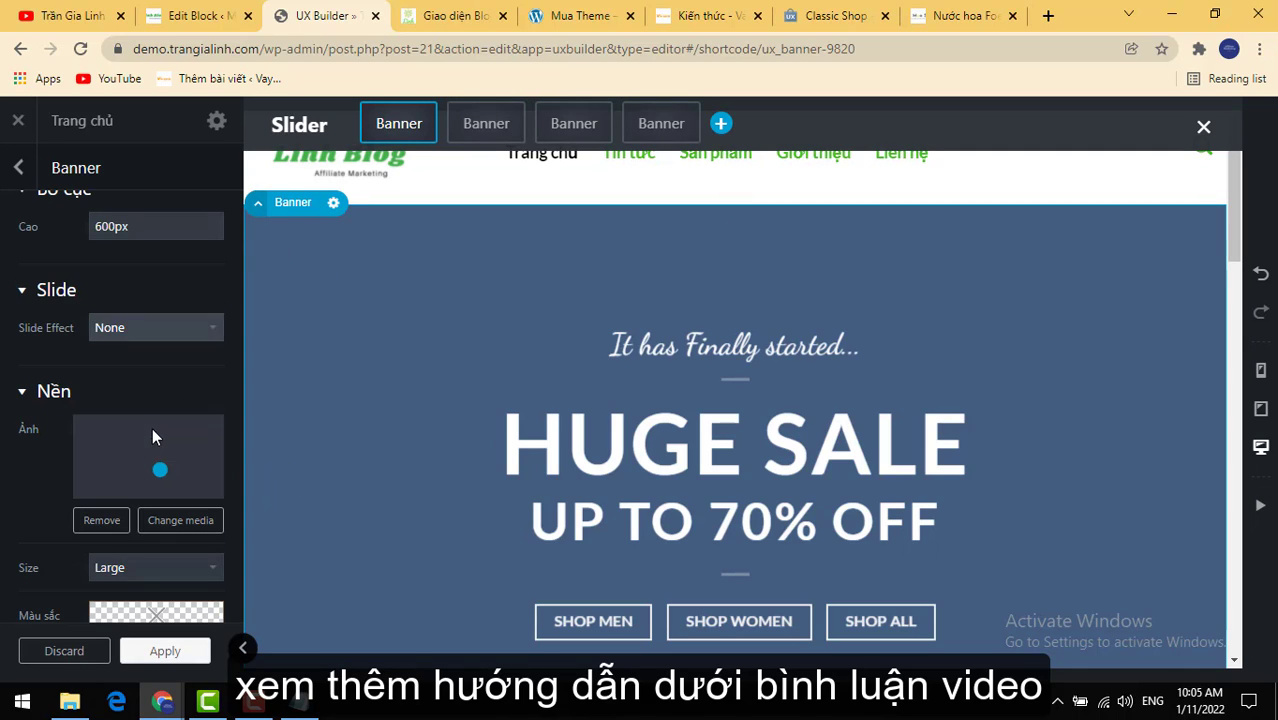
left_click(158, 535)
left_click(68, 192)
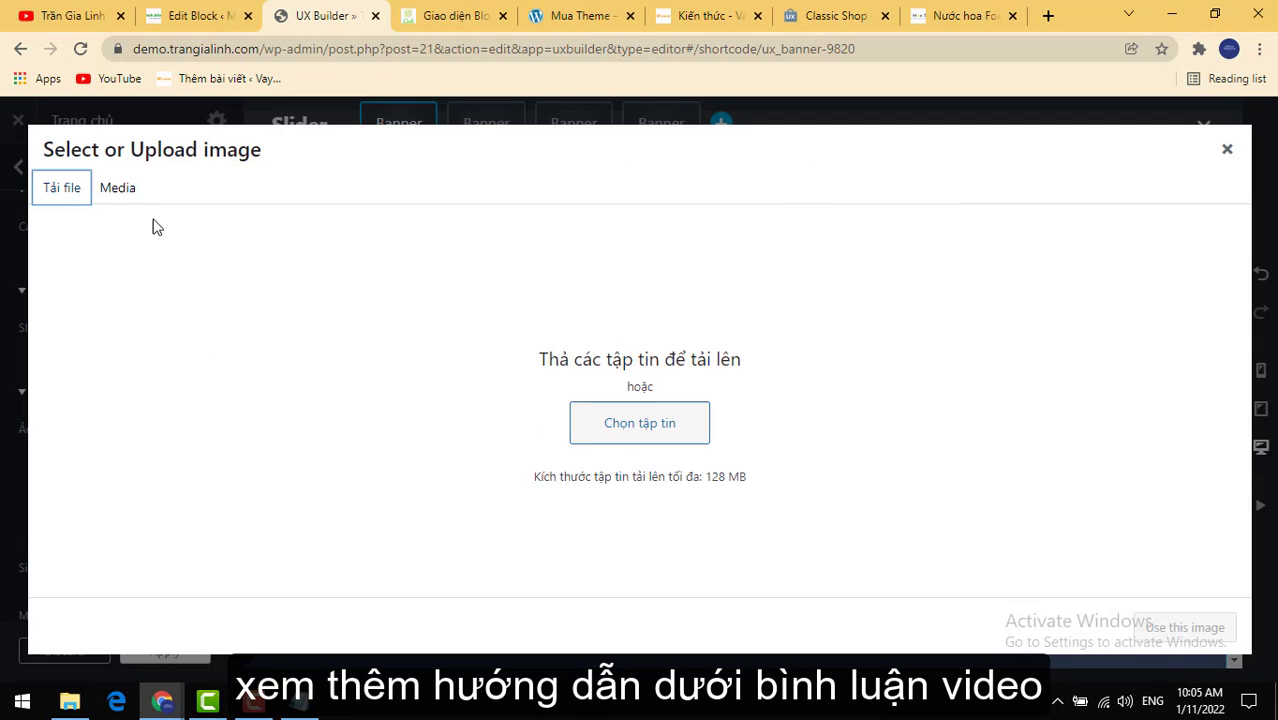
left_click(632, 435)
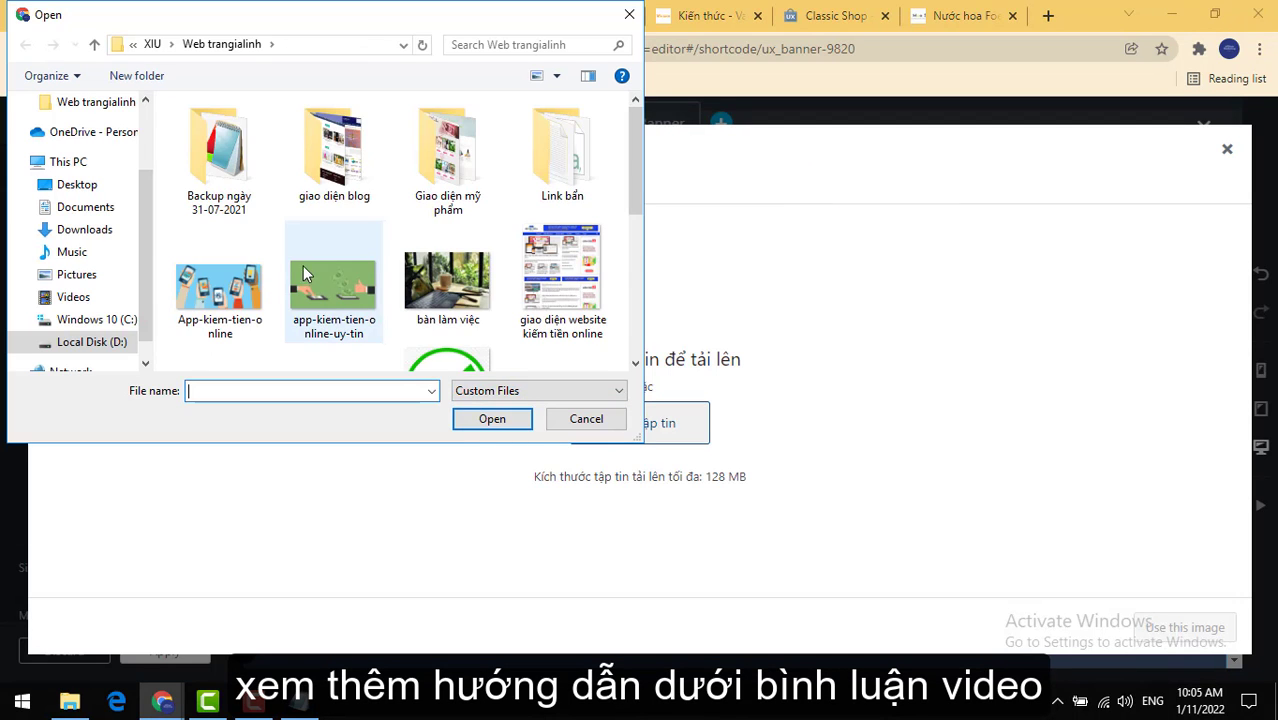
left_click(303, 266)
scroll(300, 282, "down", 1)
left_click(420, 170)
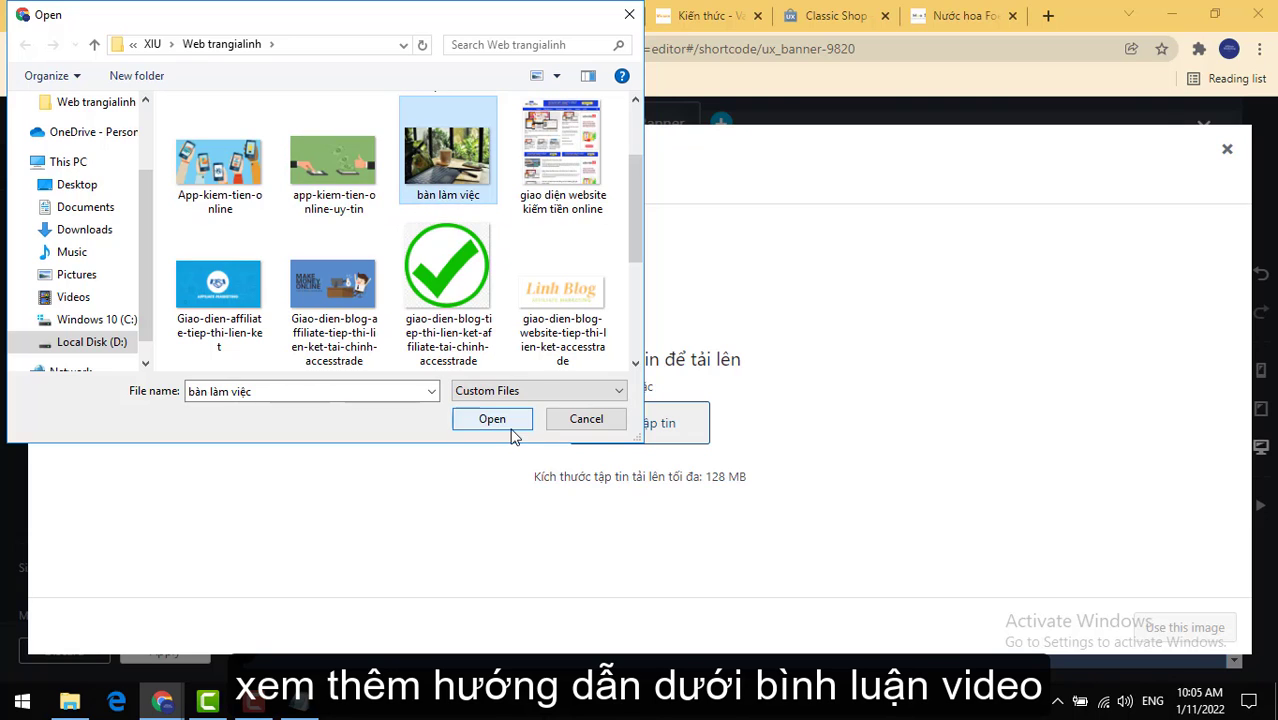
left_click(492, 420)
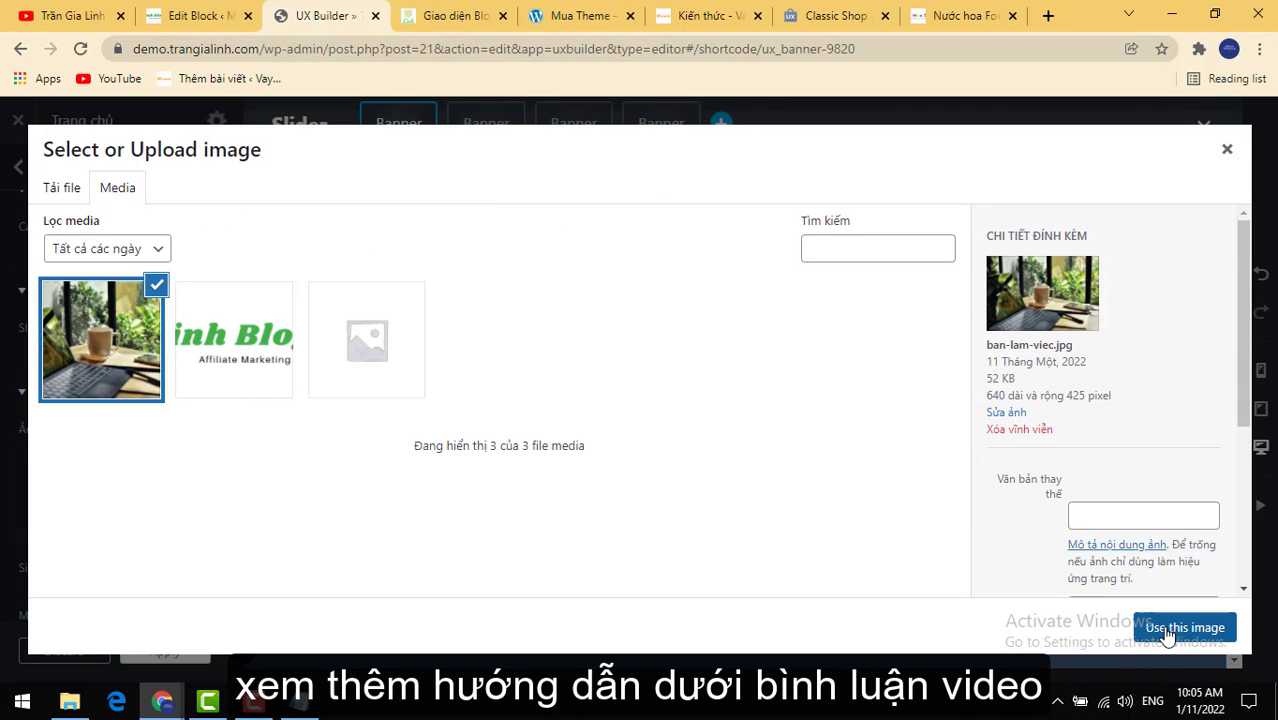
left_click(1188, 630)
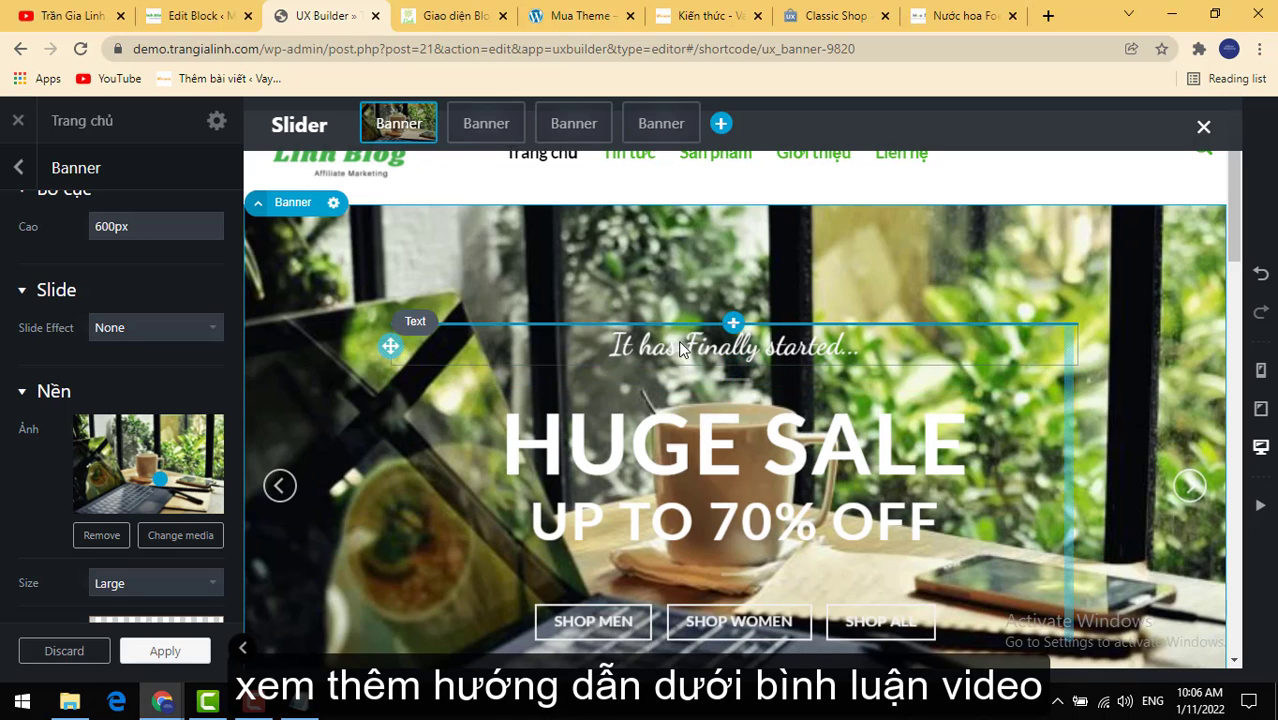
Step: Replace the first banner's "It has Finally started..." text with "Thời trang nam nữ"
left_click(785, 354)
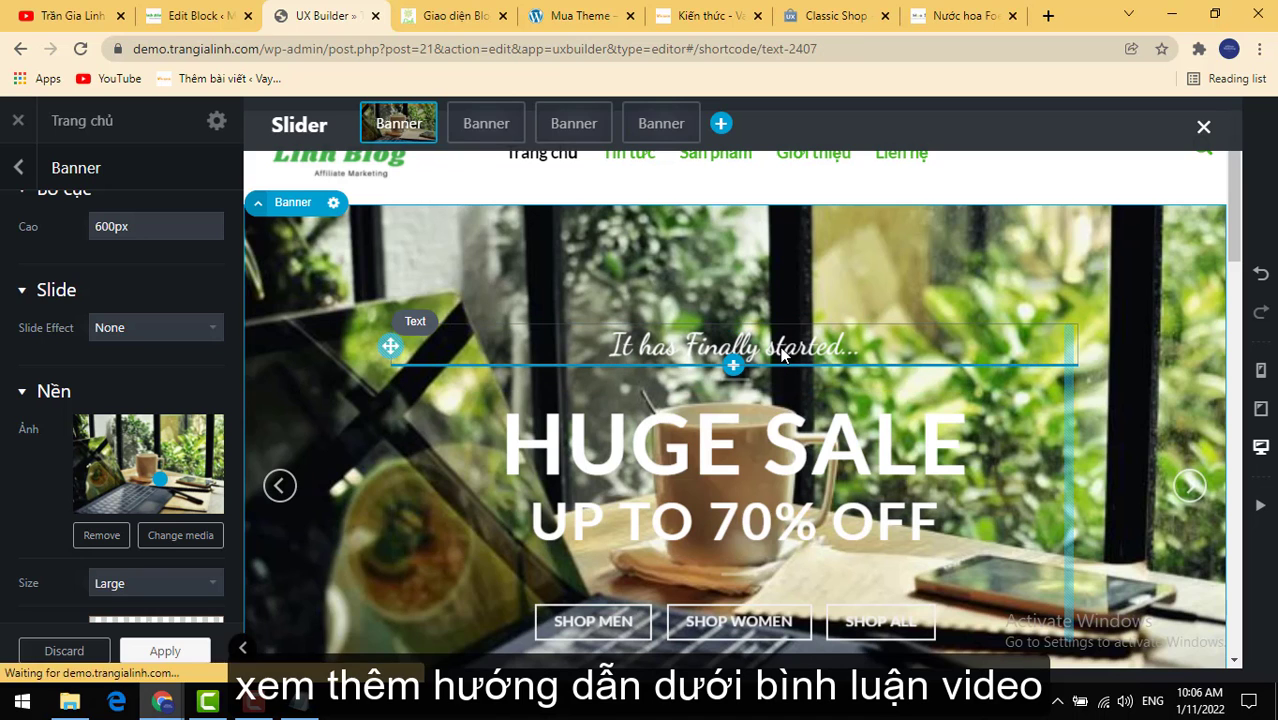
triple_click(173, 598)
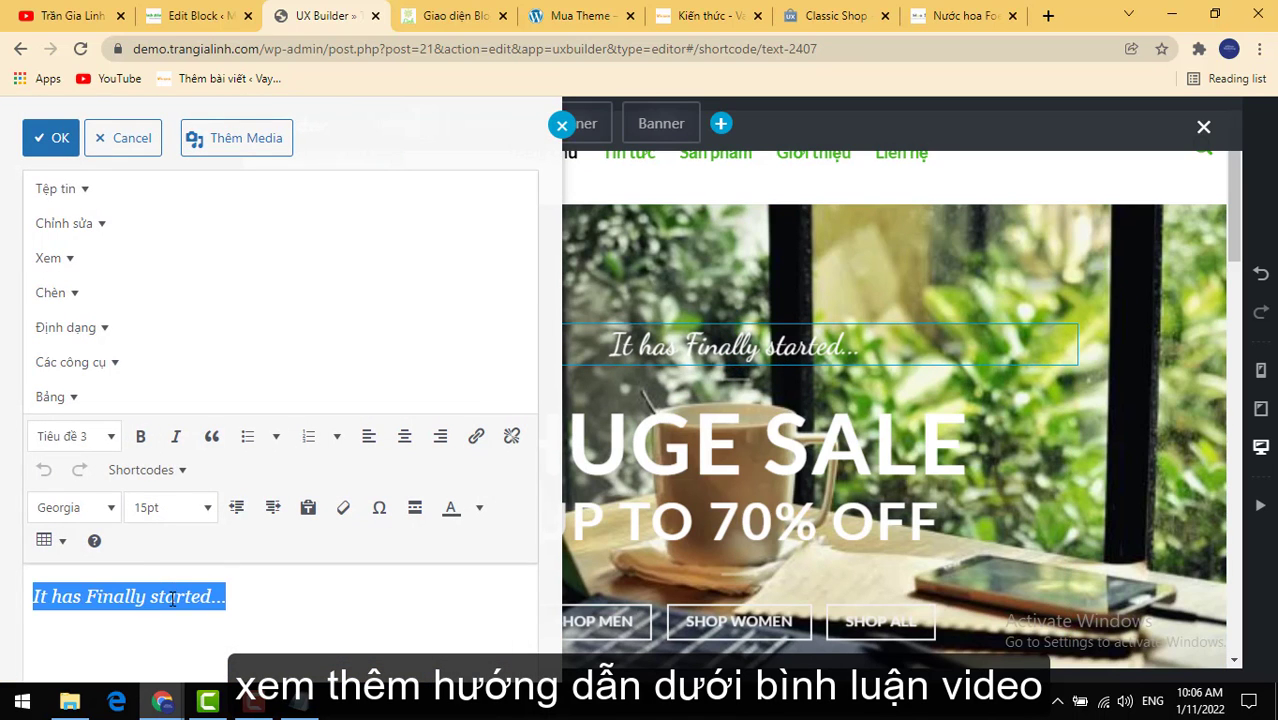
type("Thoi")
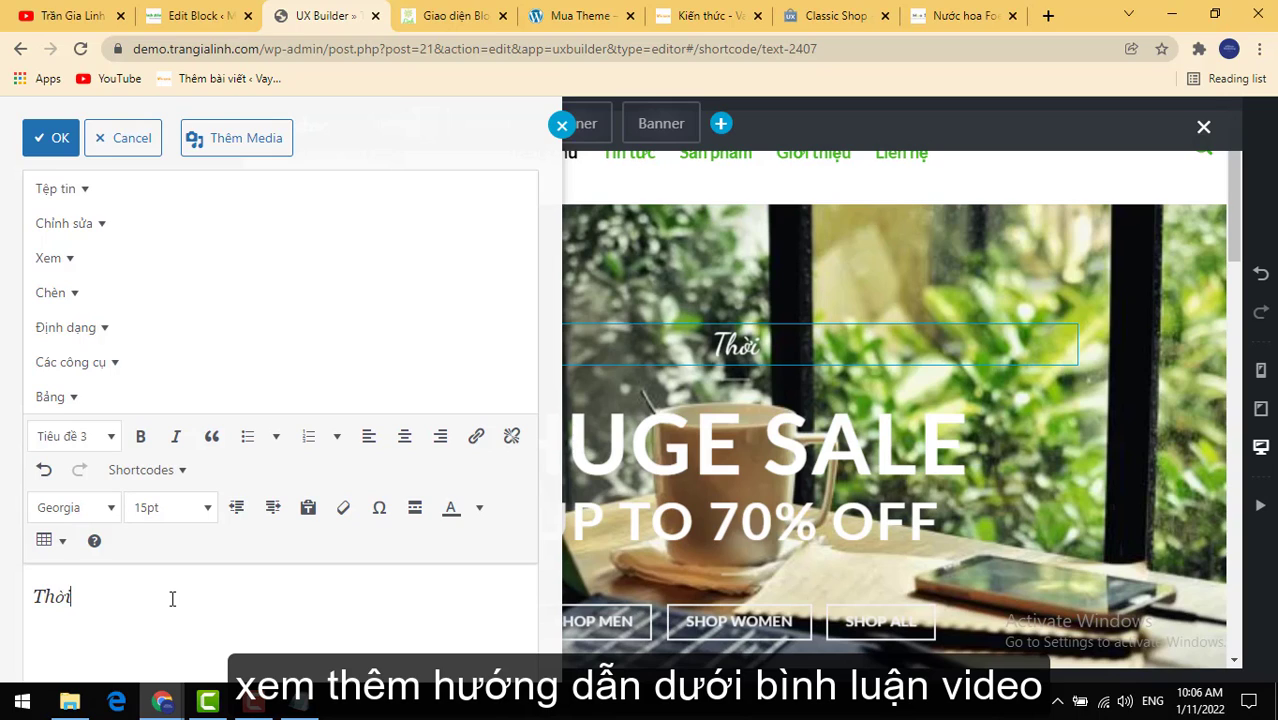
type(" tran")
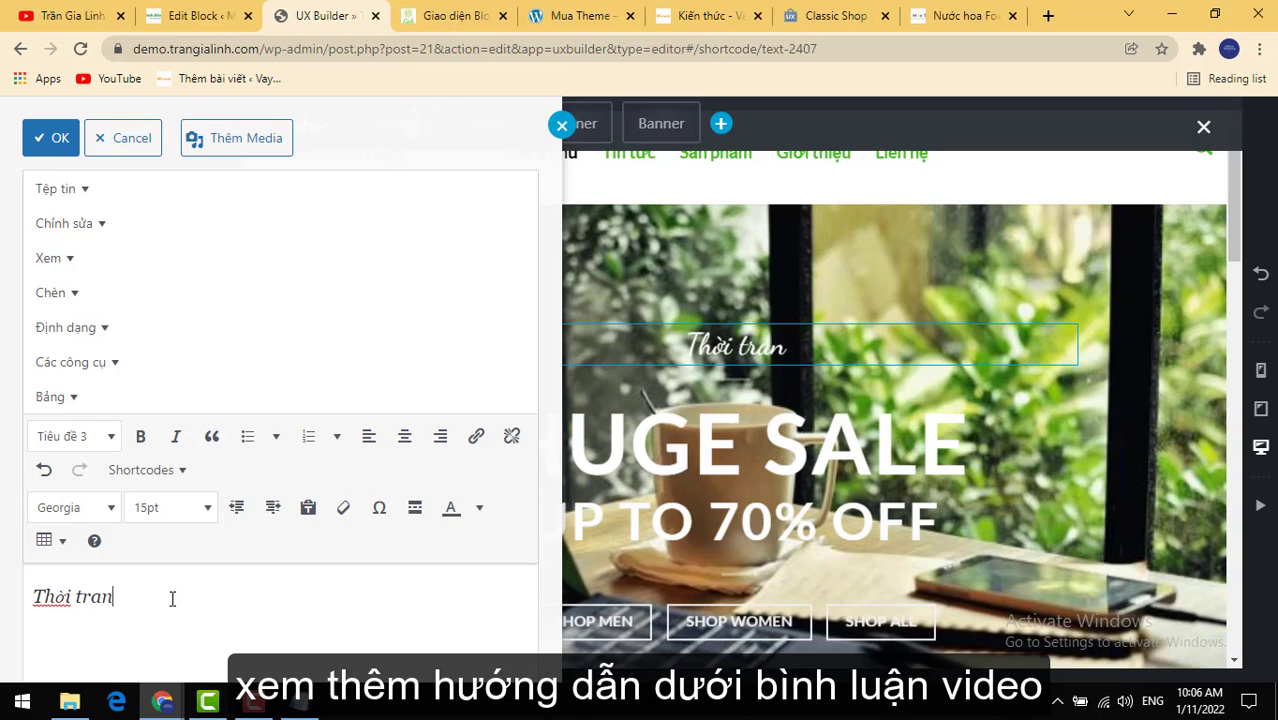
type("g nam nữ")
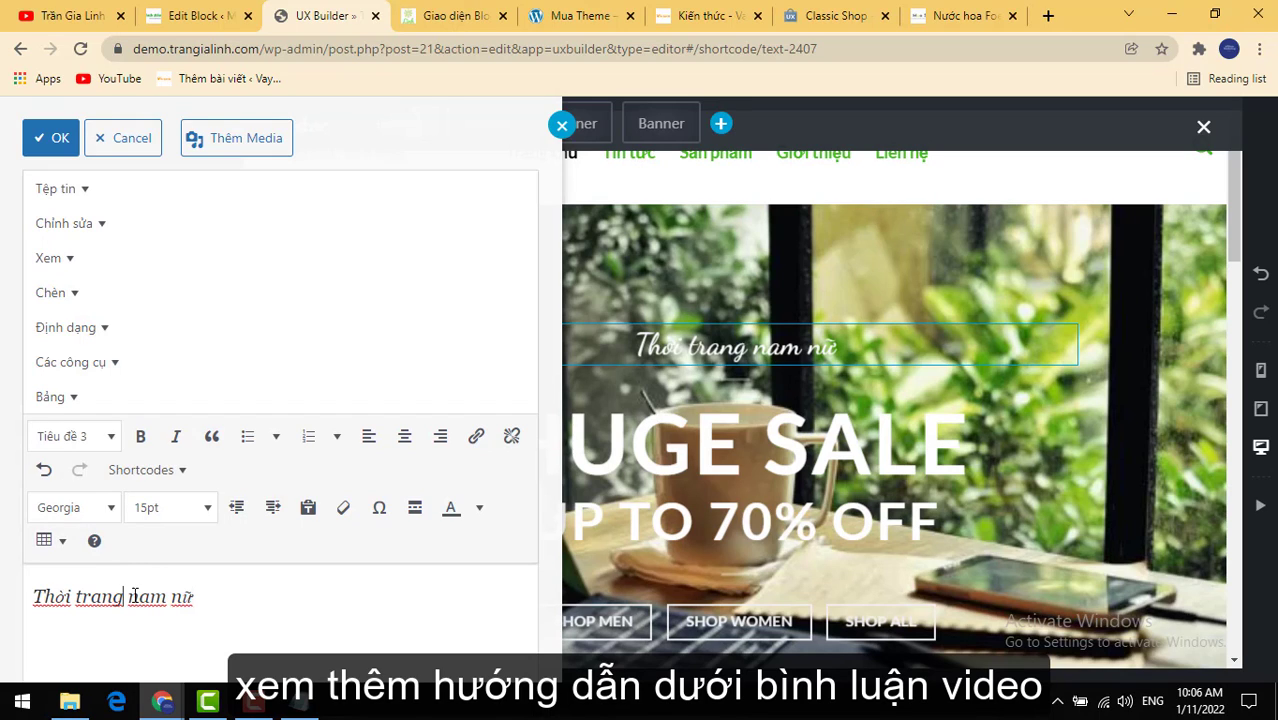
Step: Color the whole "Thời trang nam nữ" text plum (#993366), after trying black and bright green
triple_click(135, 597)
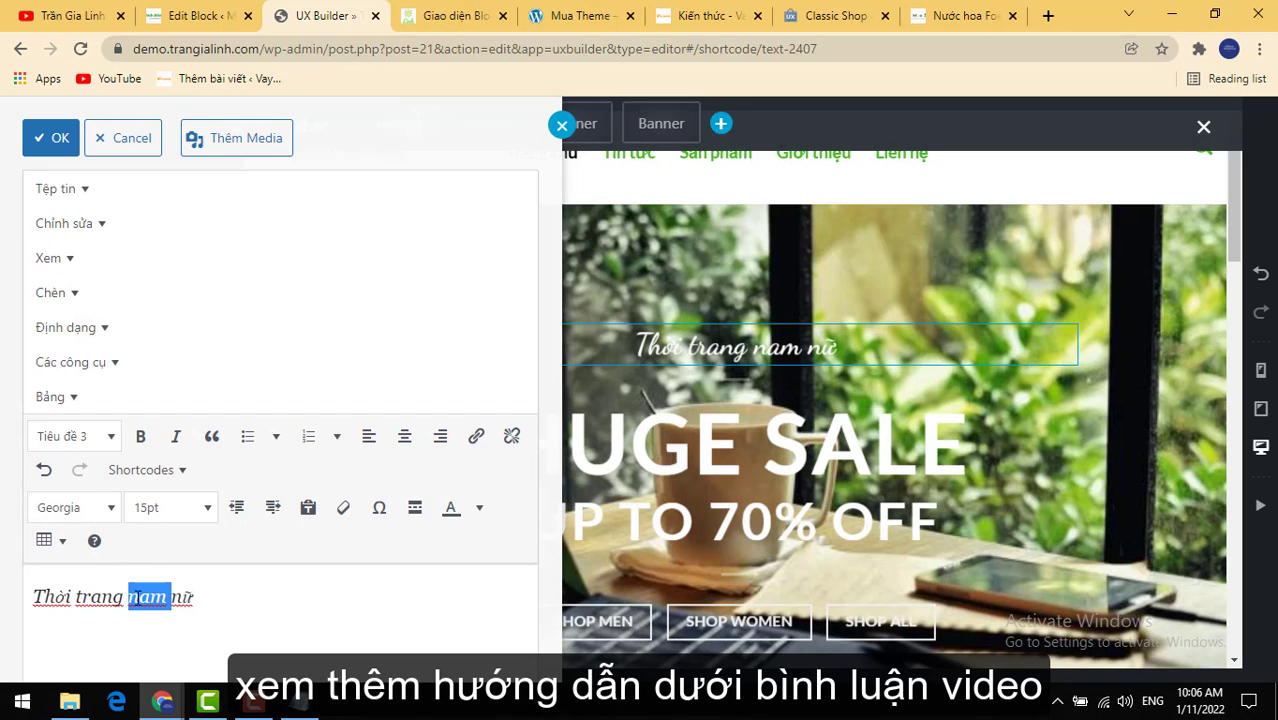
left_click(479, 508)
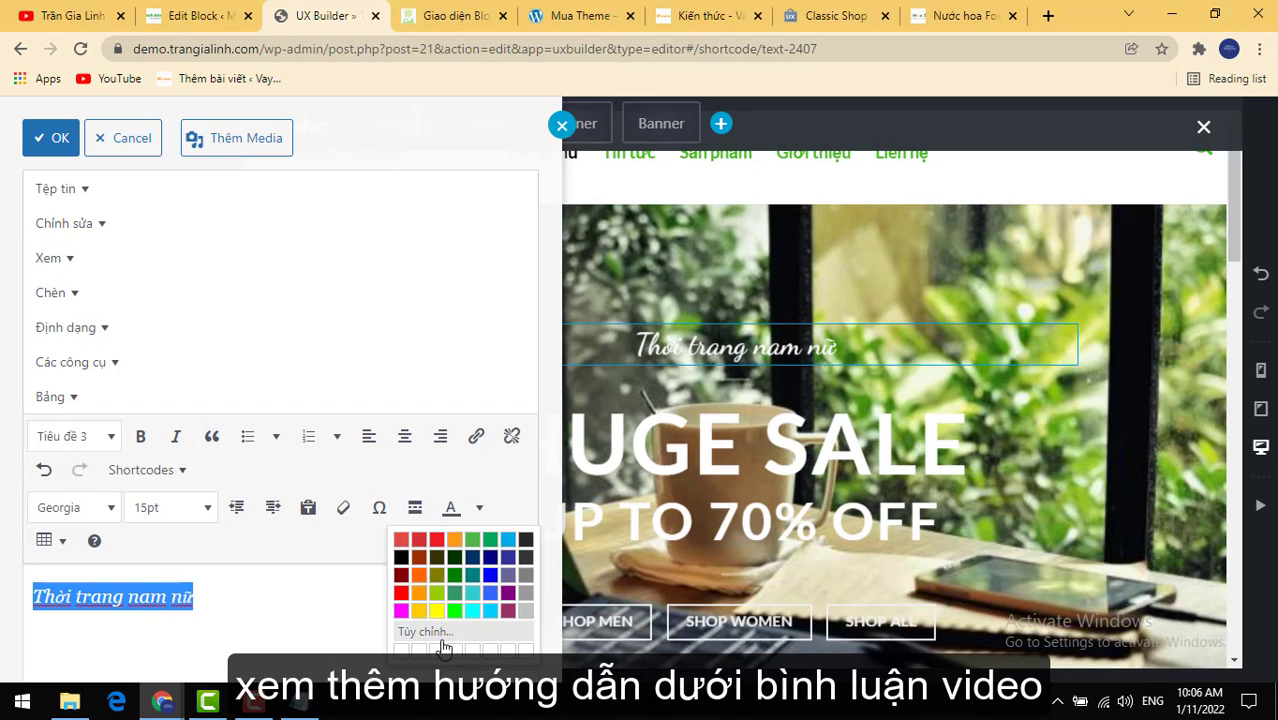
left_click(401, 558)
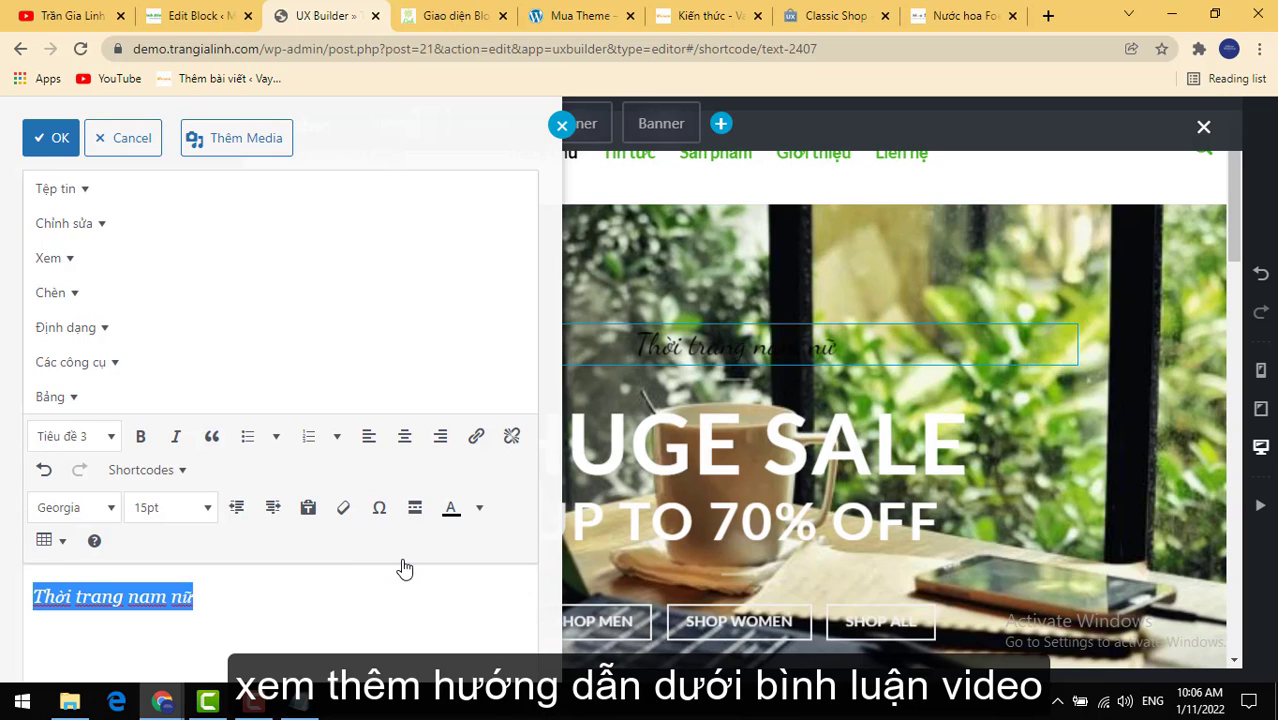
left_click(479, 508)
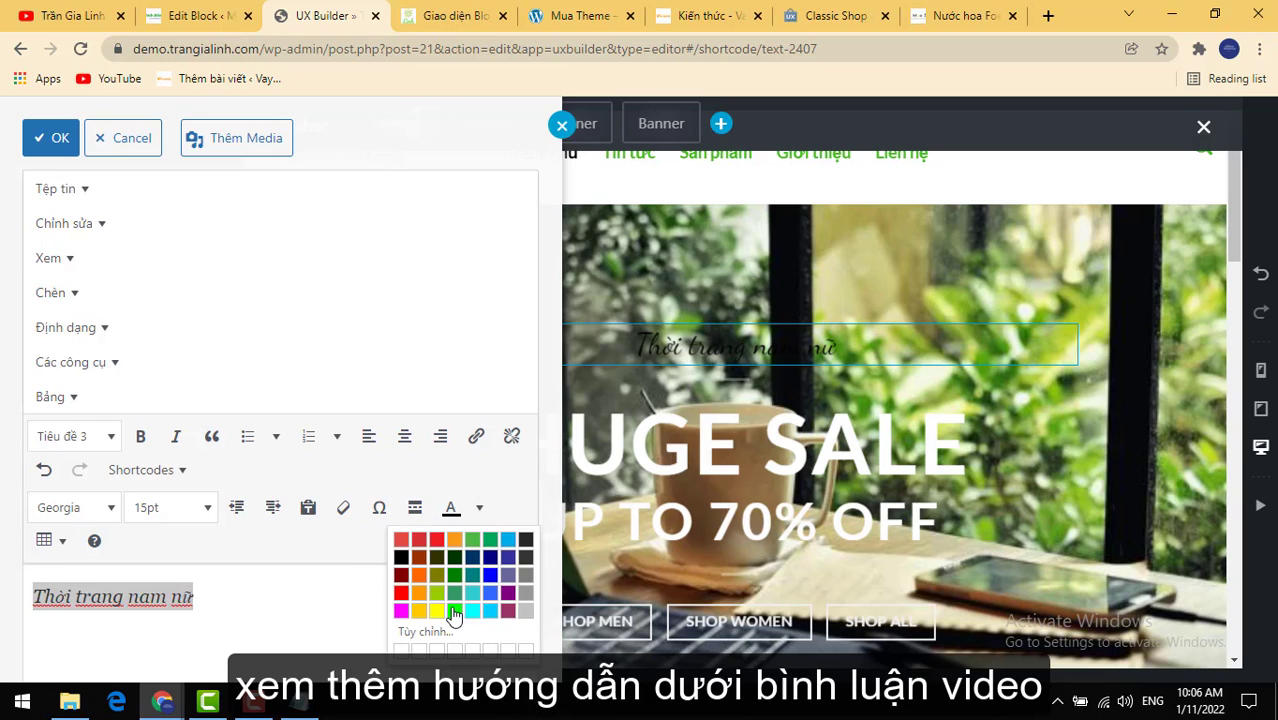
left_click(452, 610)
left_click(479, 508)
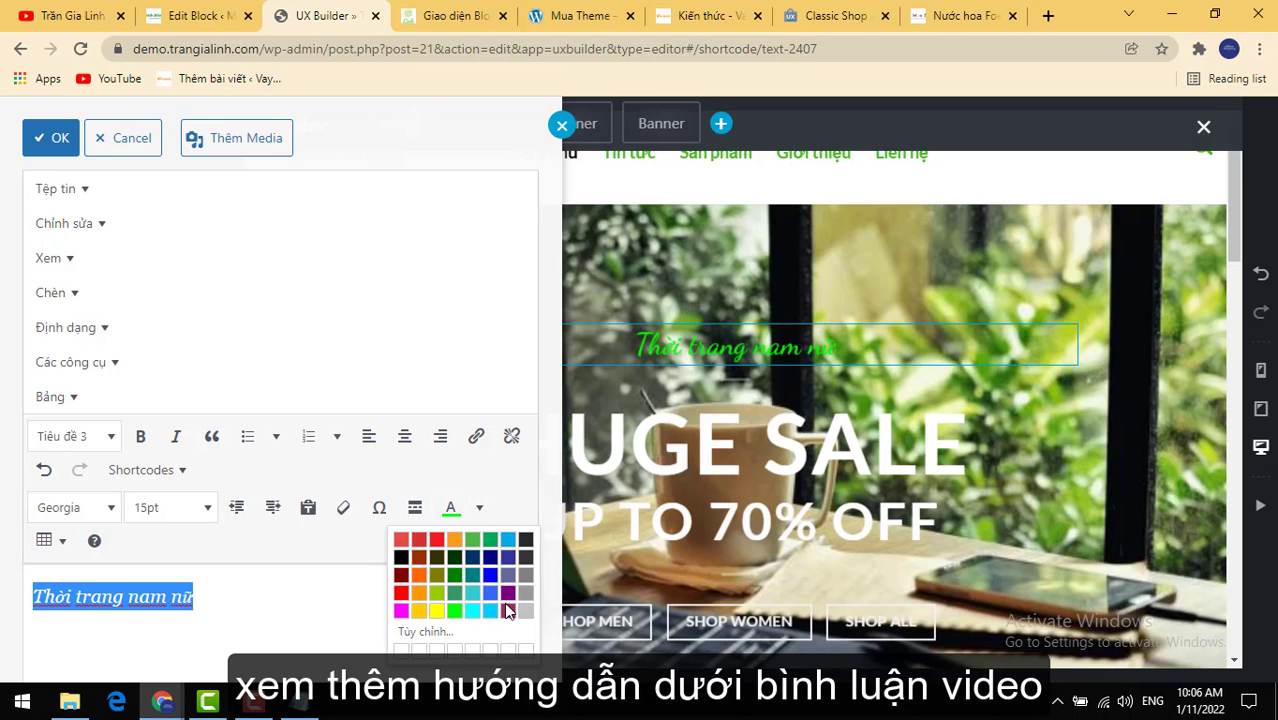
left_click(505, 608)
Step: Try font sizes of 130% and 150% on "Thời trang nam nữ", and settle on 95%
left_click(211, 512)
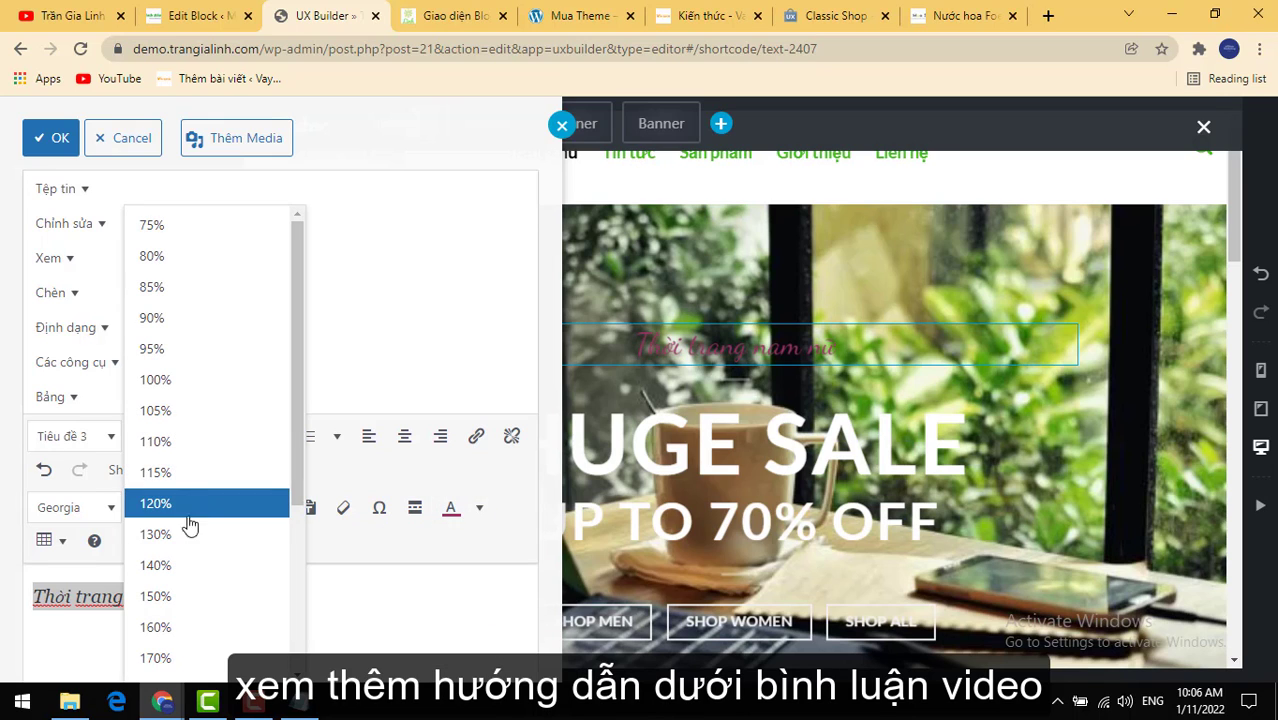
left_click(194, 538)
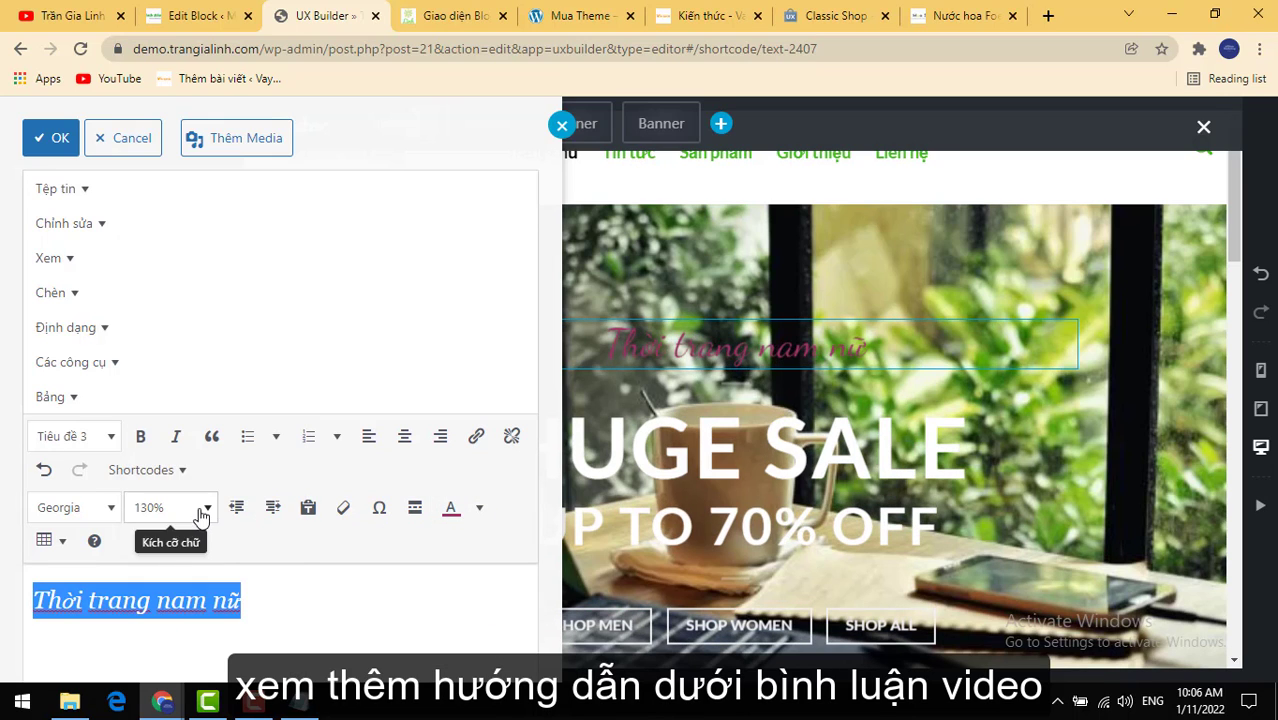
left_click(208, 510)
left_click(200, 591)
left_click(208, 510)
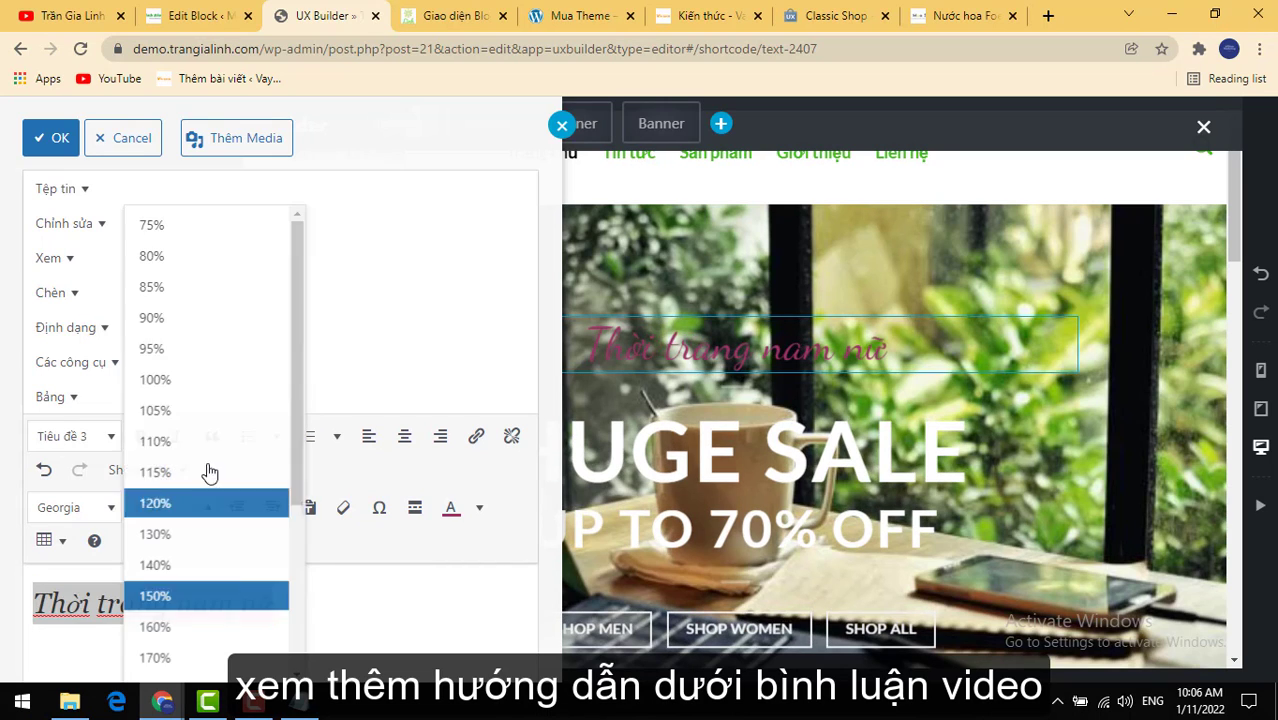
left_click(210, 350)
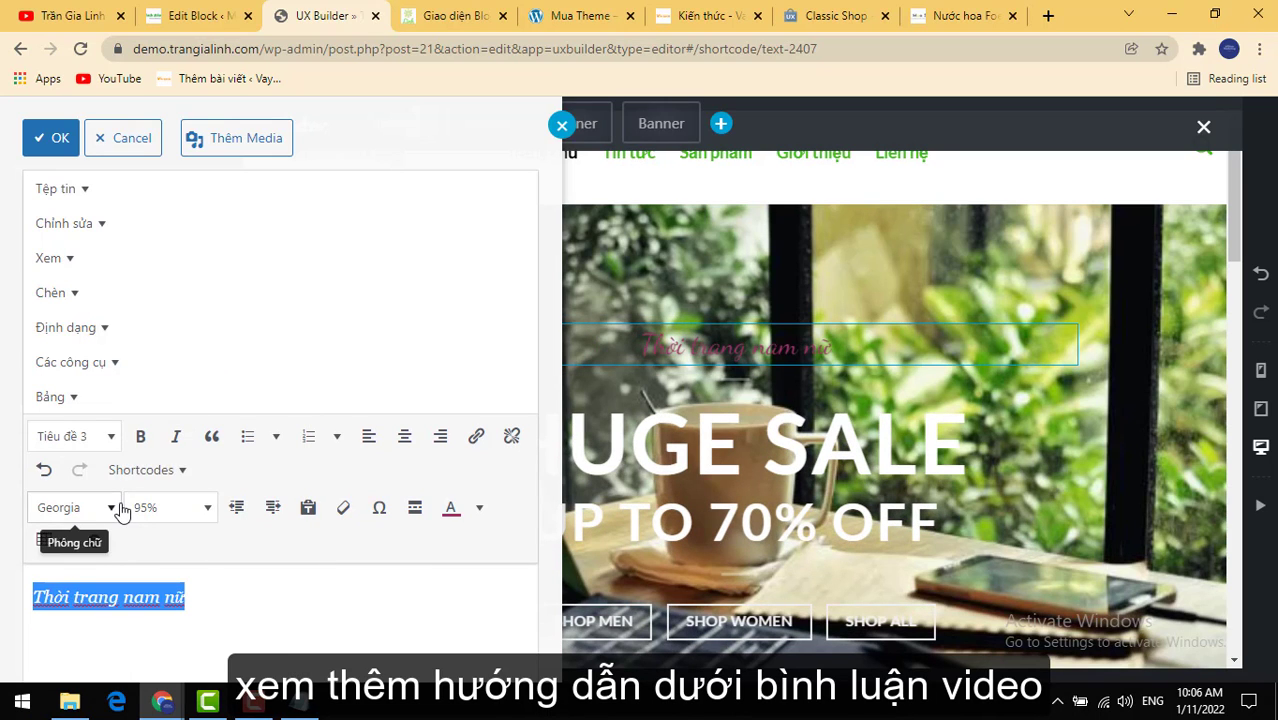
Step: Set the font of "Thời trang nam nữ" to Helvetica after trying Times New Roman, and accept the text changes
left_click(112, 508)
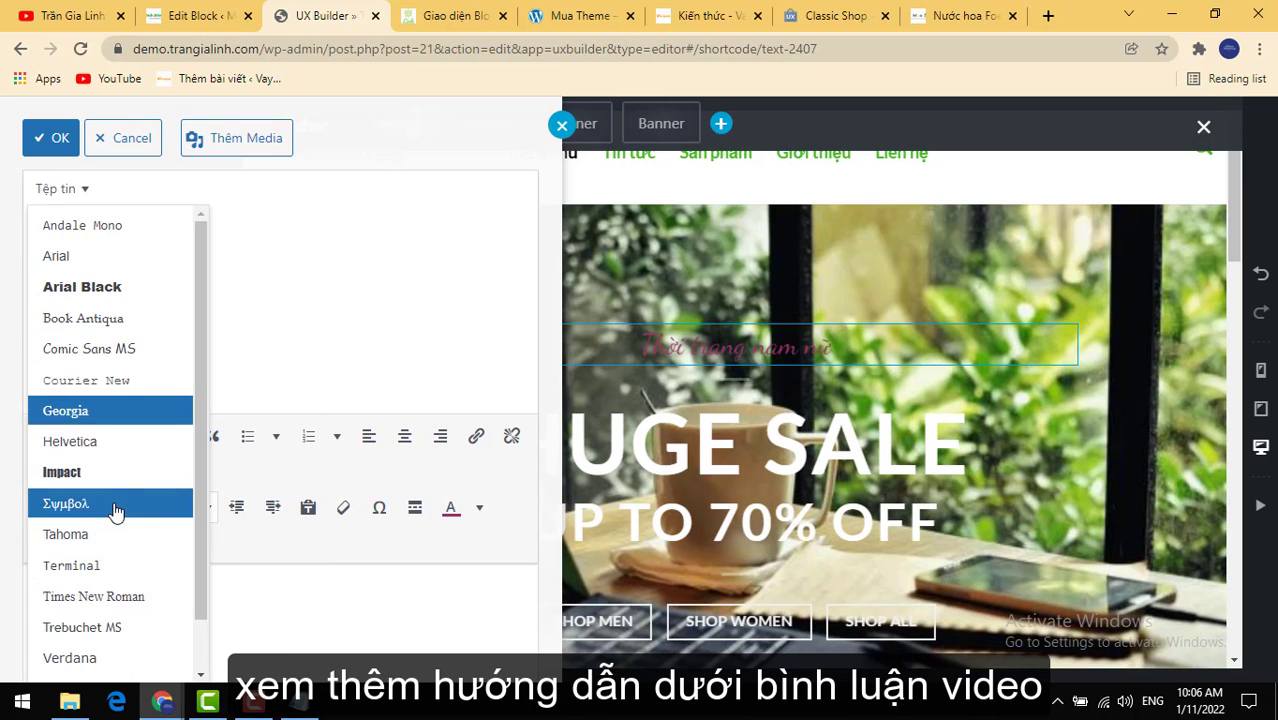
left_click(140, 600)
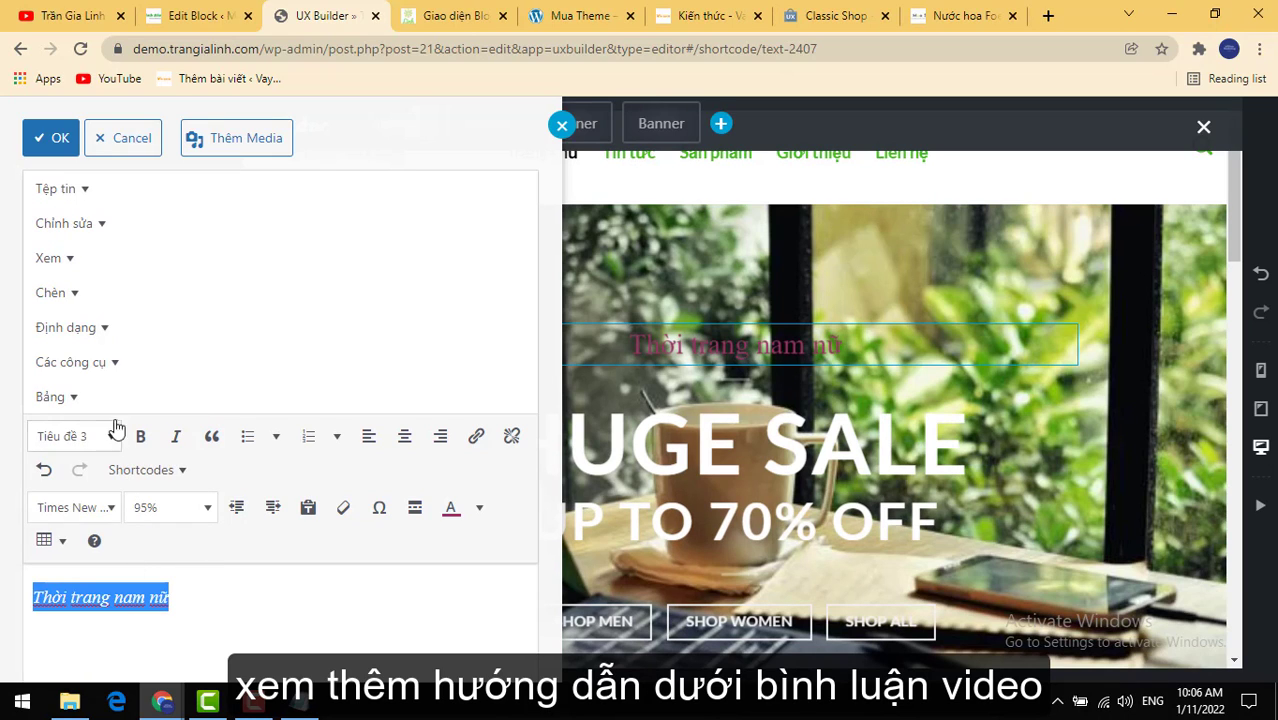
left_click(88, 516)
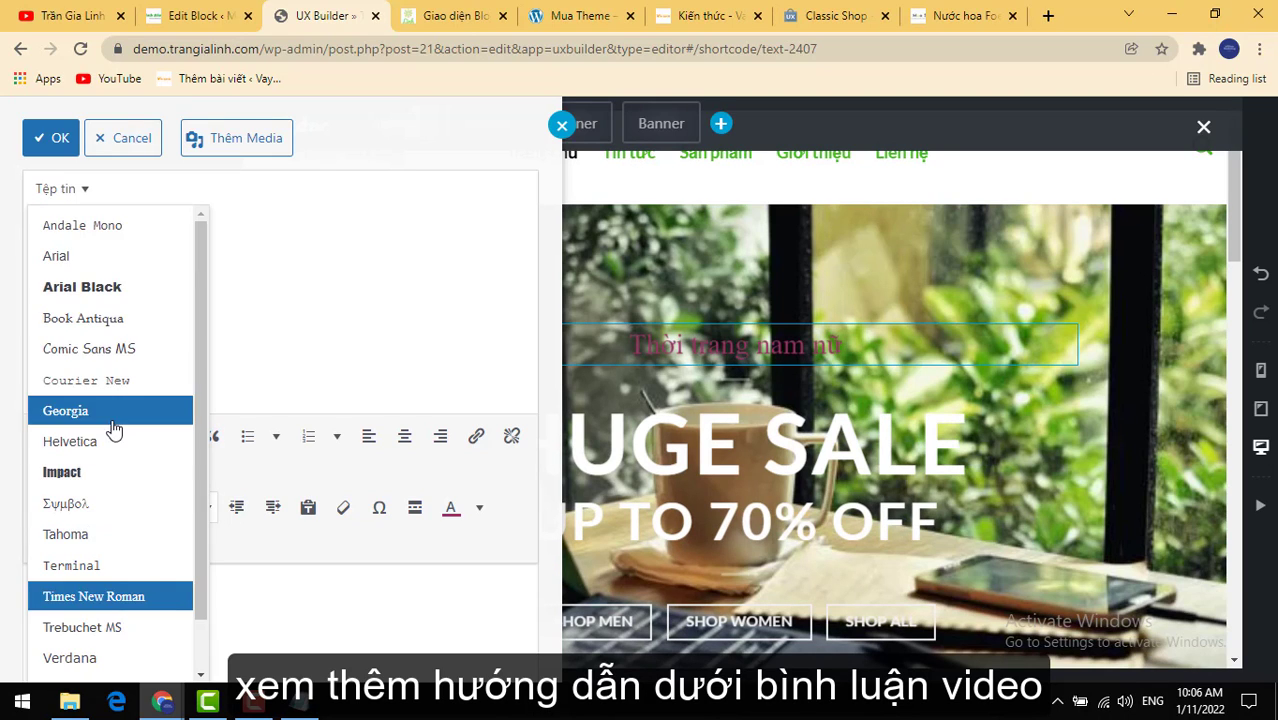
left_click(129, 449)
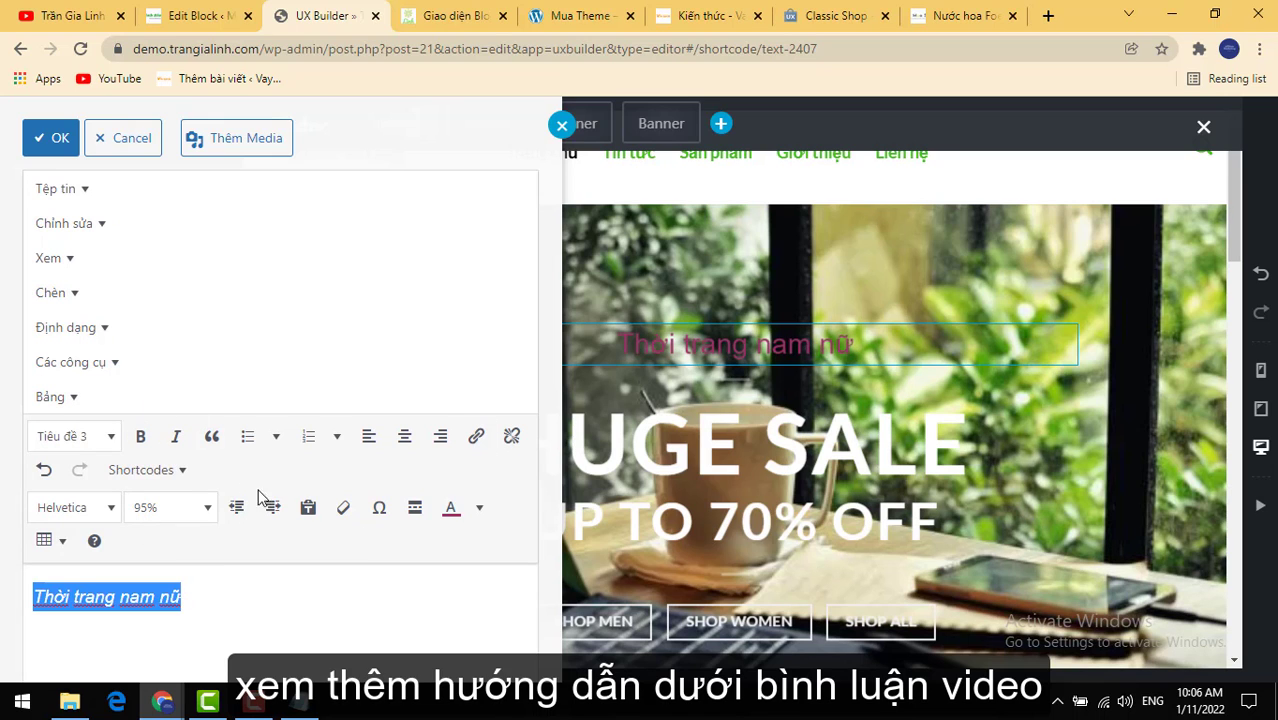
left_click(50, 140)
Step: Replace the banner's "HUGE SALE" heading with "GIẢM GIÁ", and select the "Thời trang nam nữ" text element above it
double_click(719, 478)
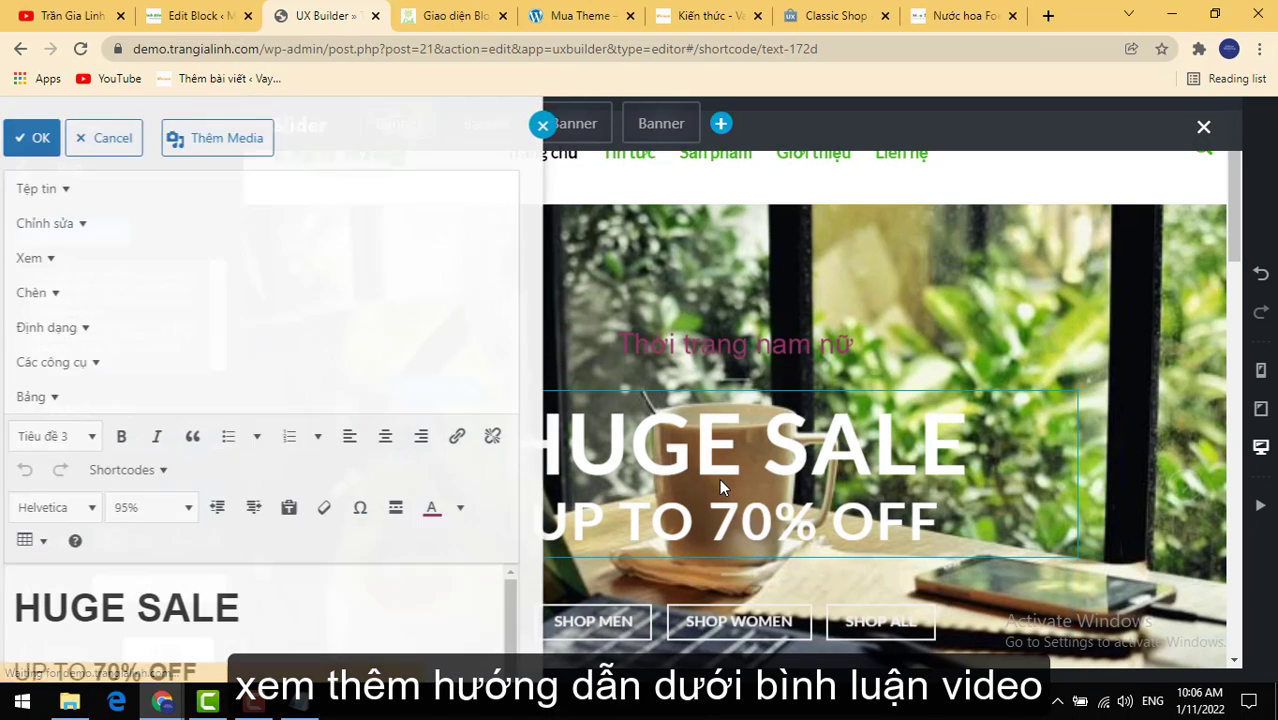
left_click(1033, 318)
double_click(838, 452)
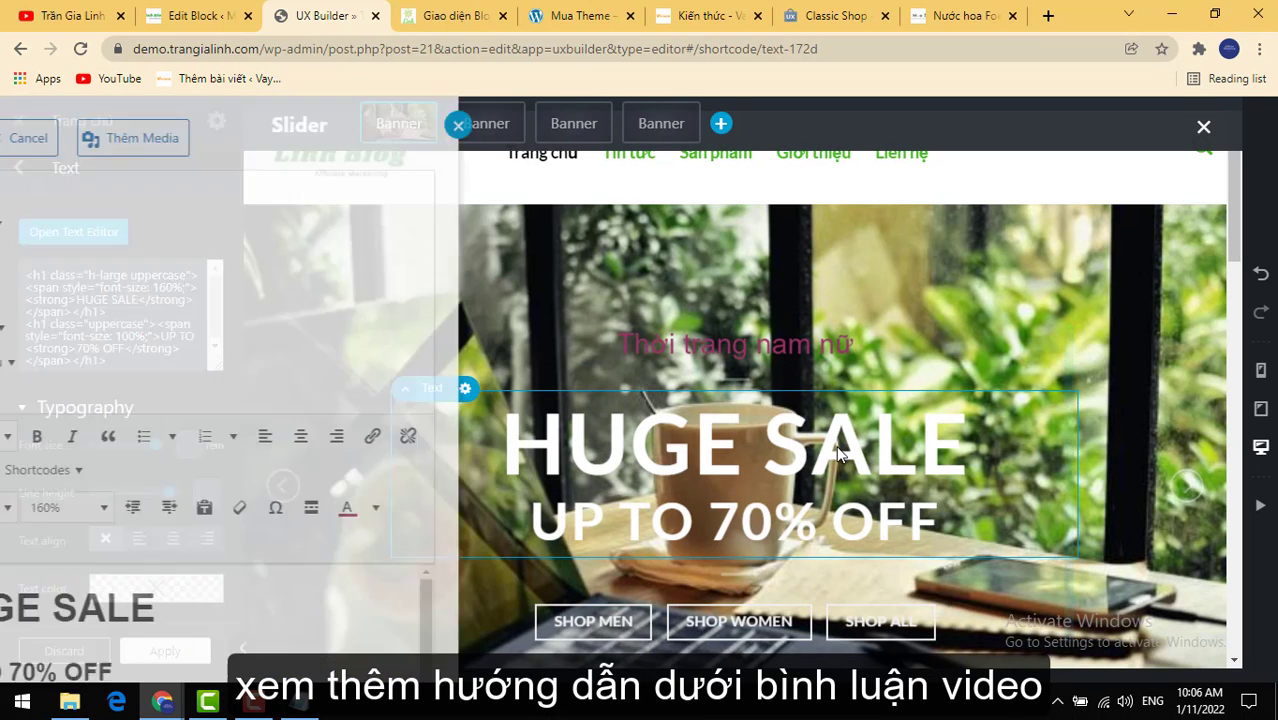
left_click_drag(297, 604, 5, 580)
type("GI")
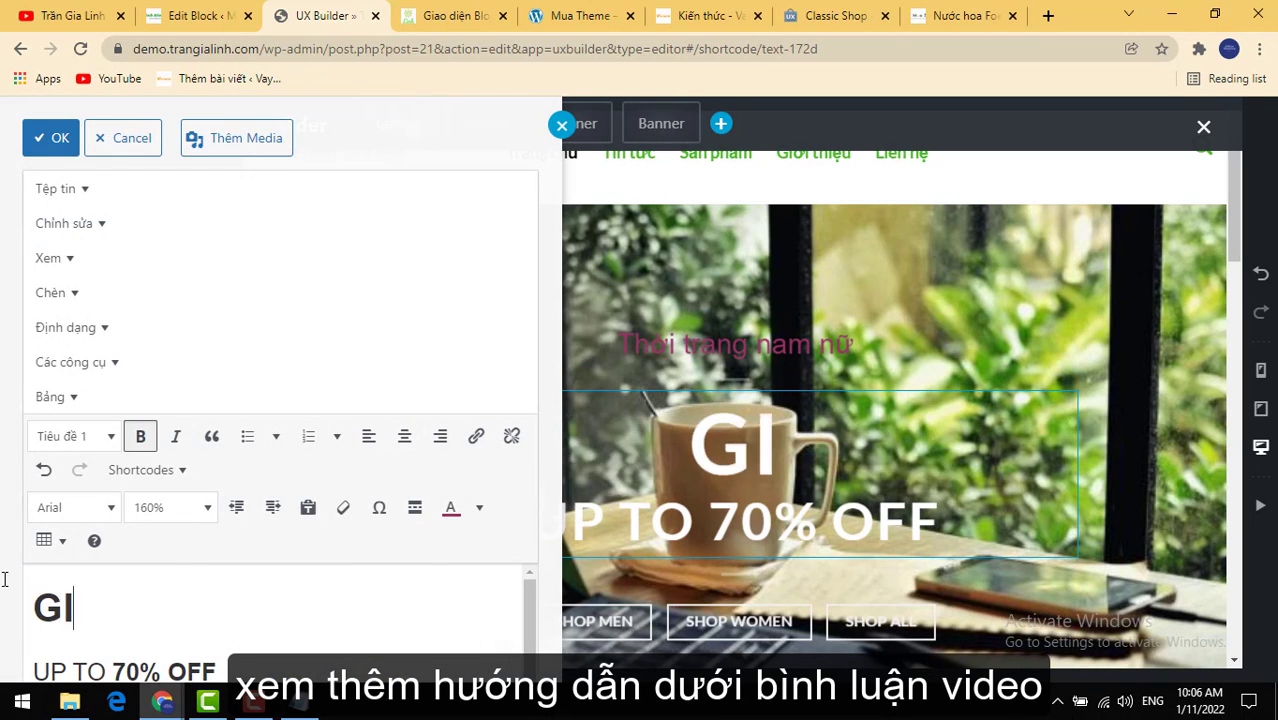
type("ẢM GIÁ")
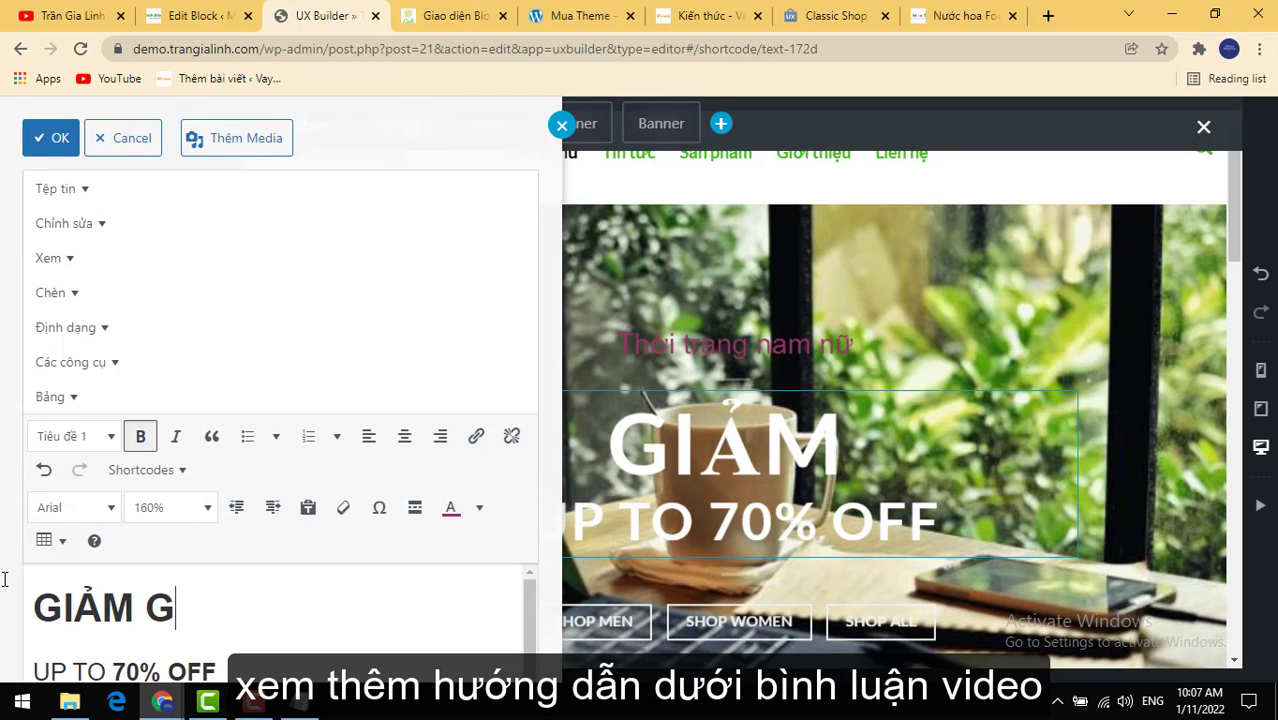
left_click(50, 138)
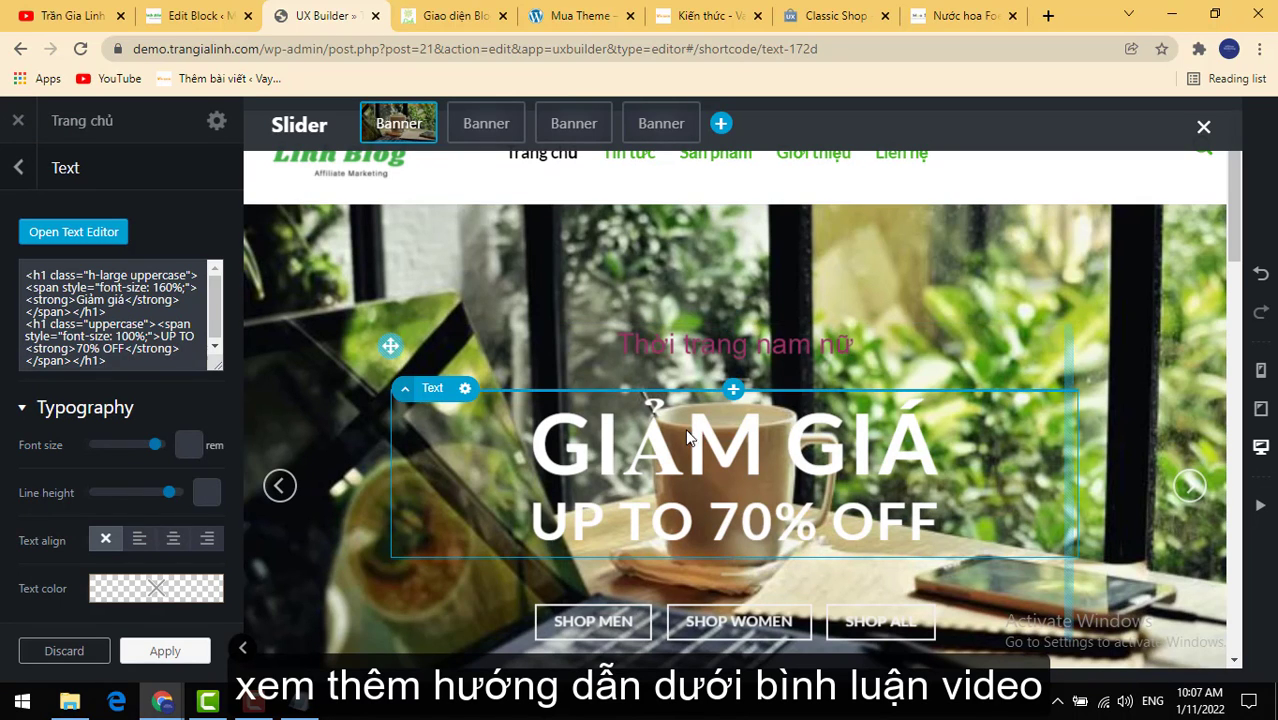
left_click(671, 355)
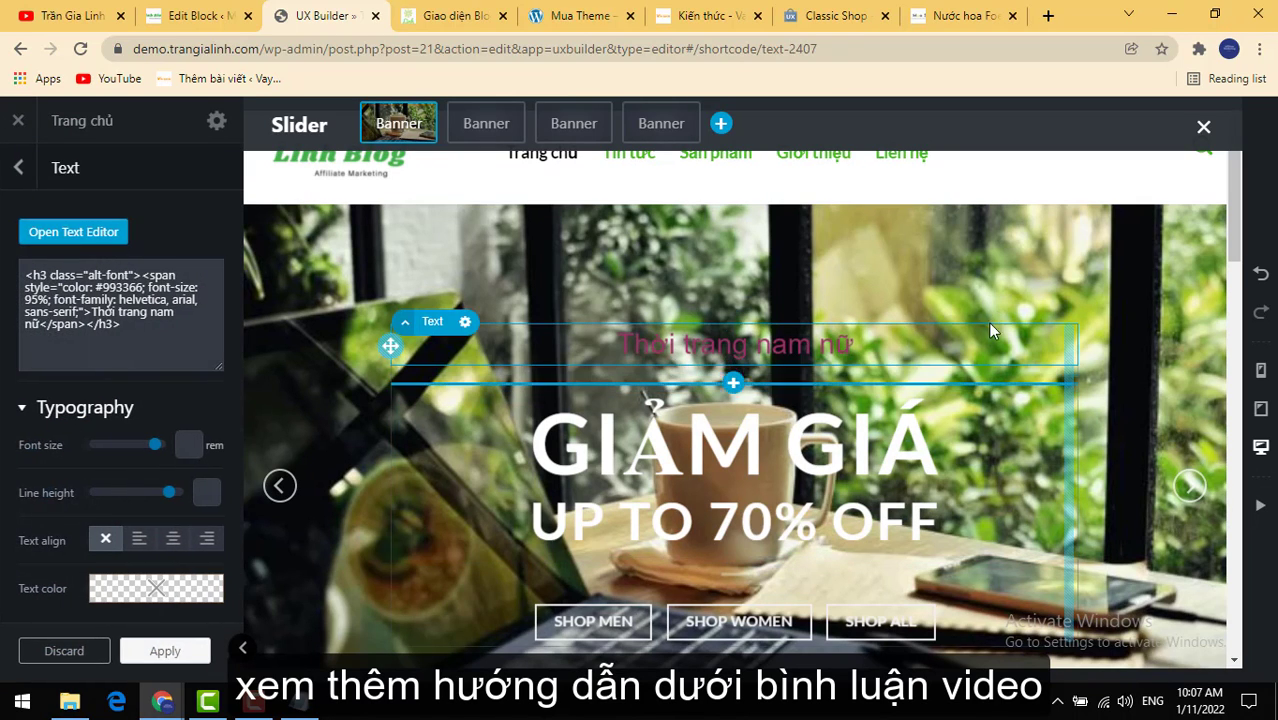
Step: Delete the "Thời trang nam nữ" text element from the first banner
left_click(1000, 242)
left_click(659, 349)
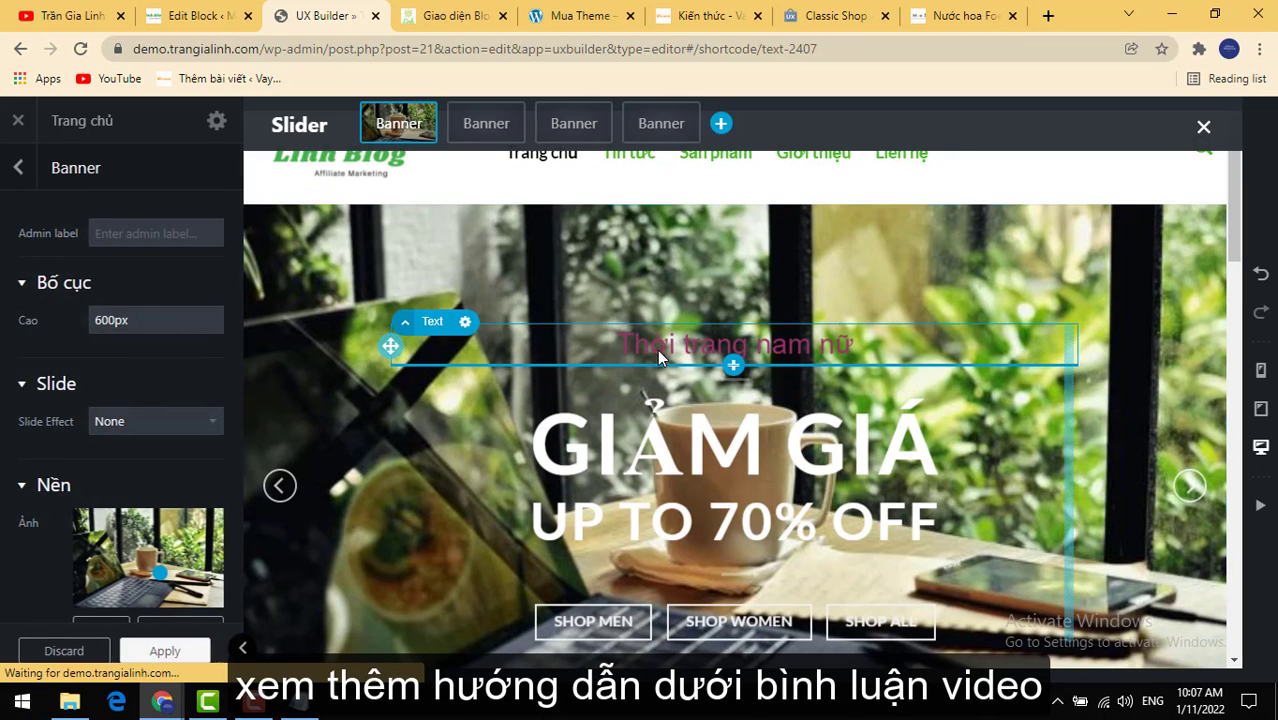
left_click(466, 322)
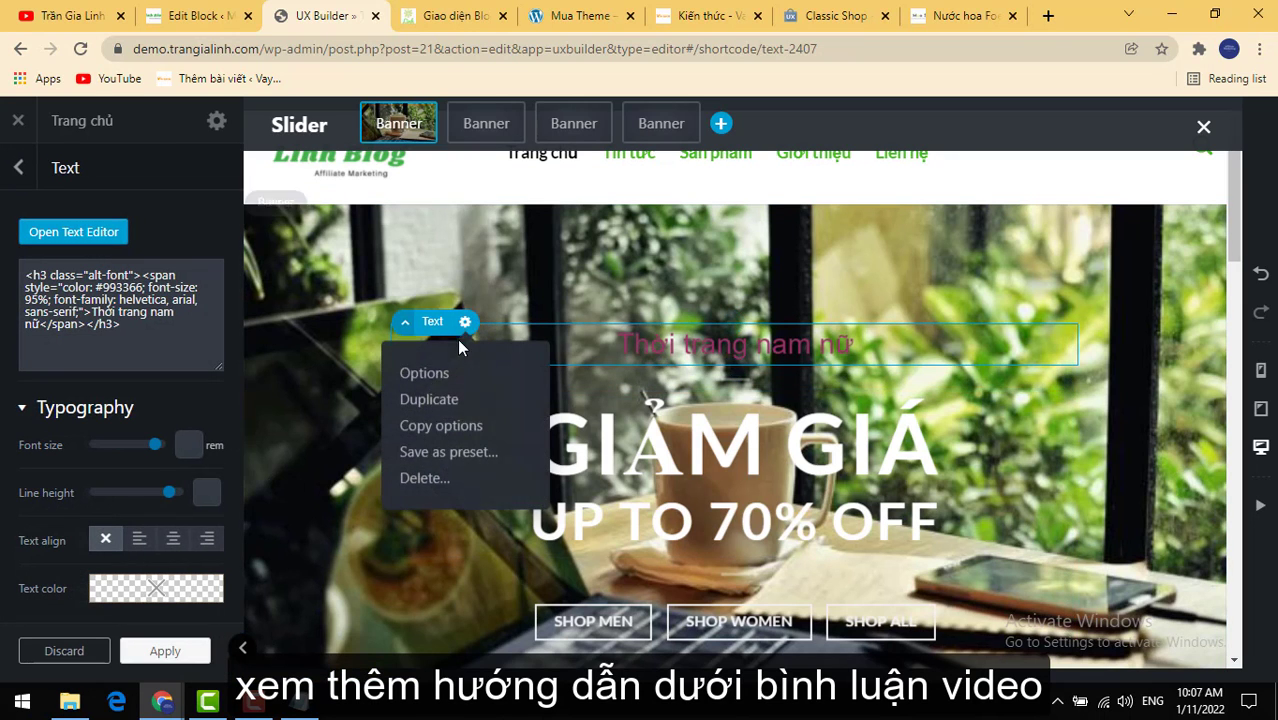
left_click(430, 480)
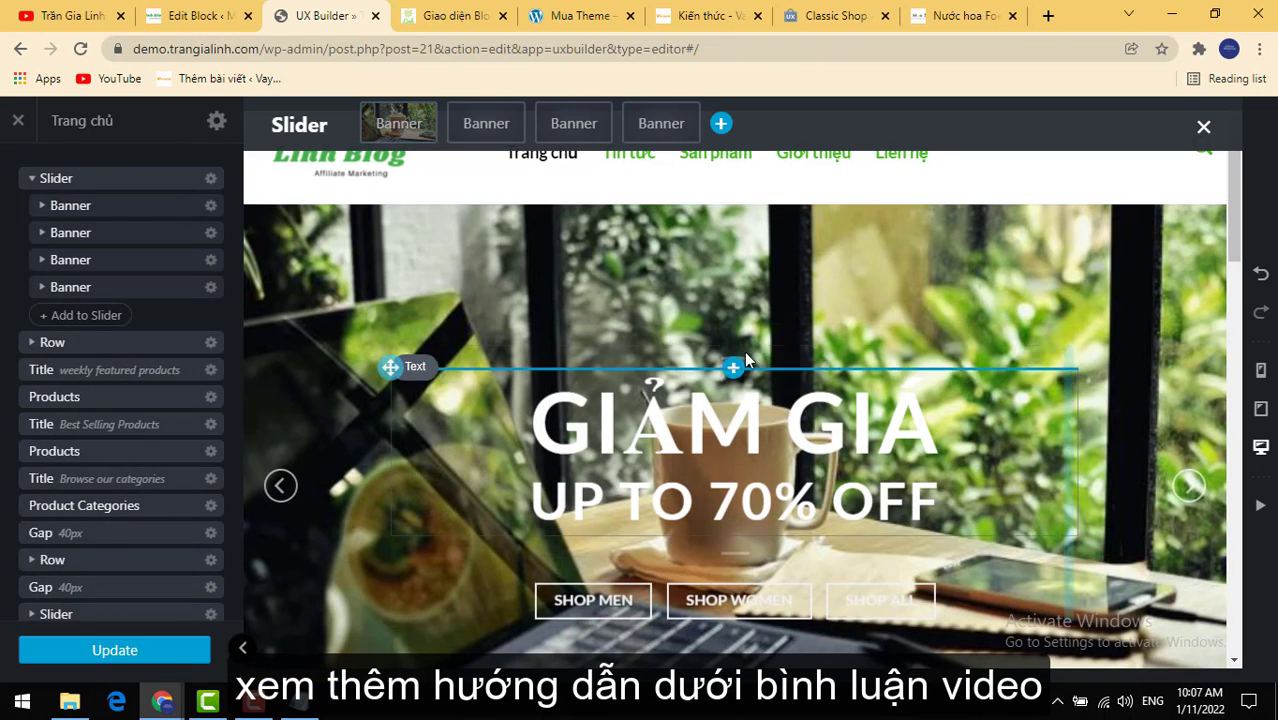
left_click(419, 394)
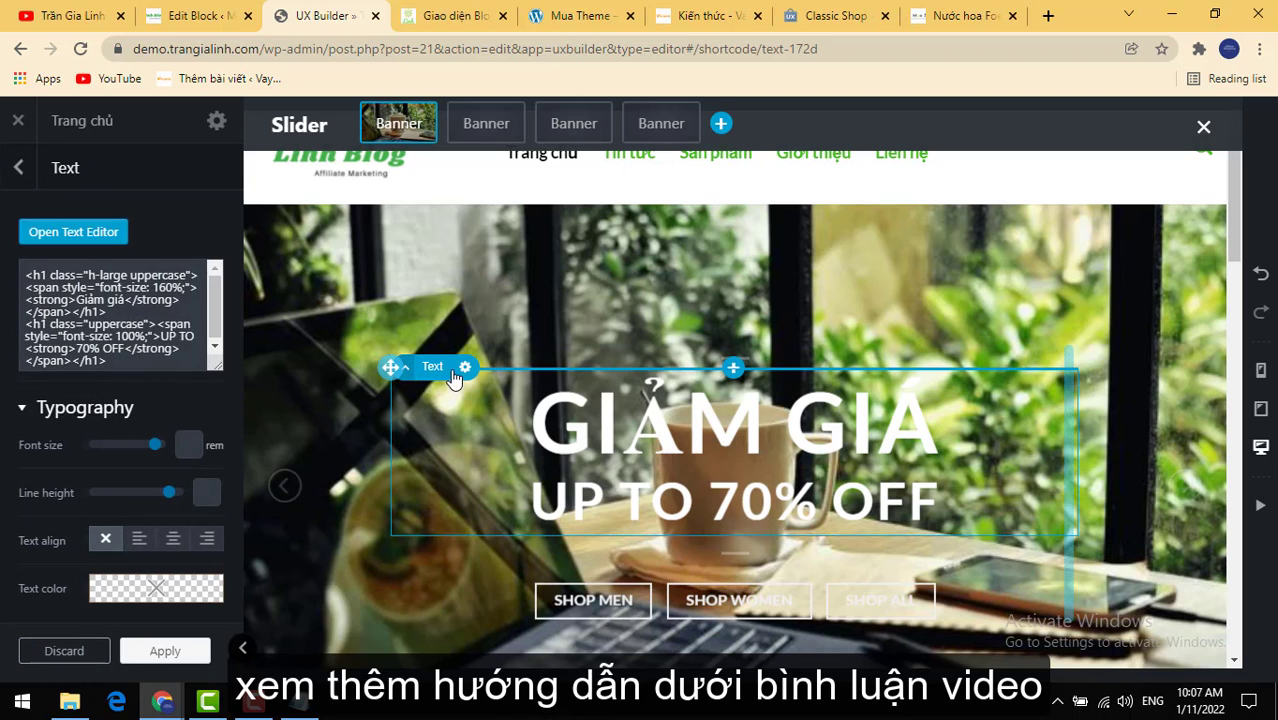
left_click(465, 367)
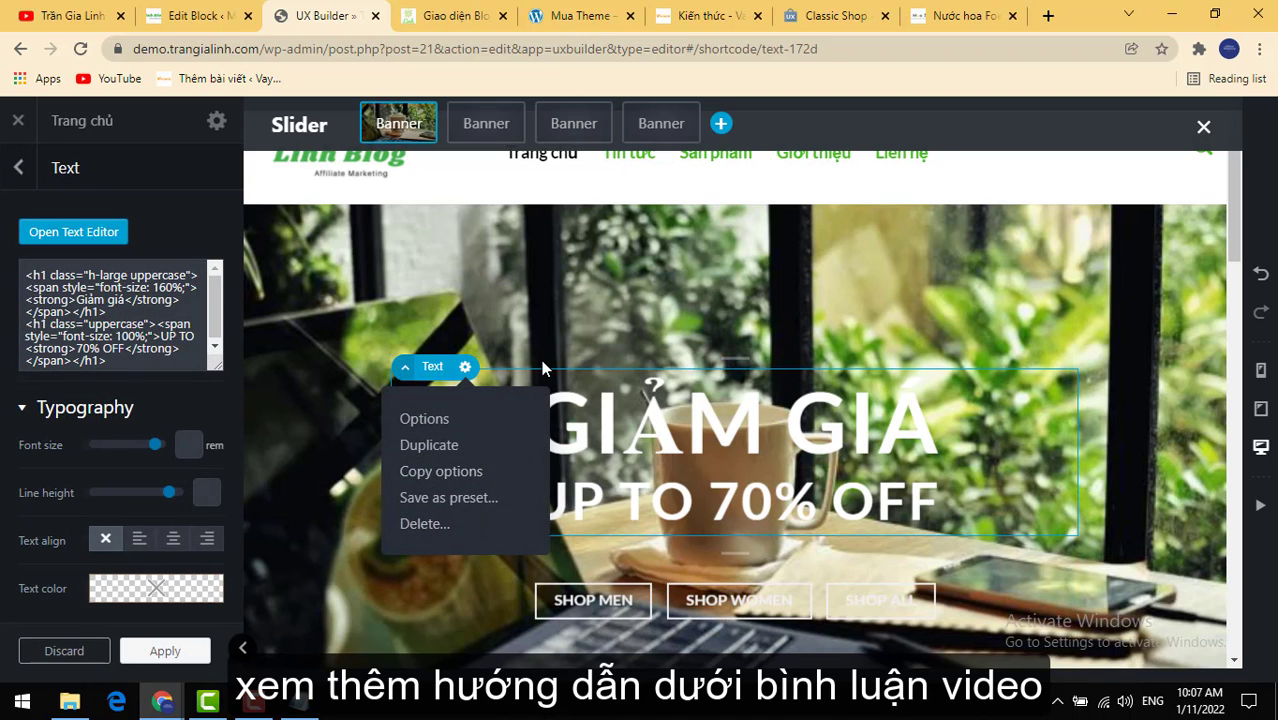
scroll(623, 409, "down", 2)
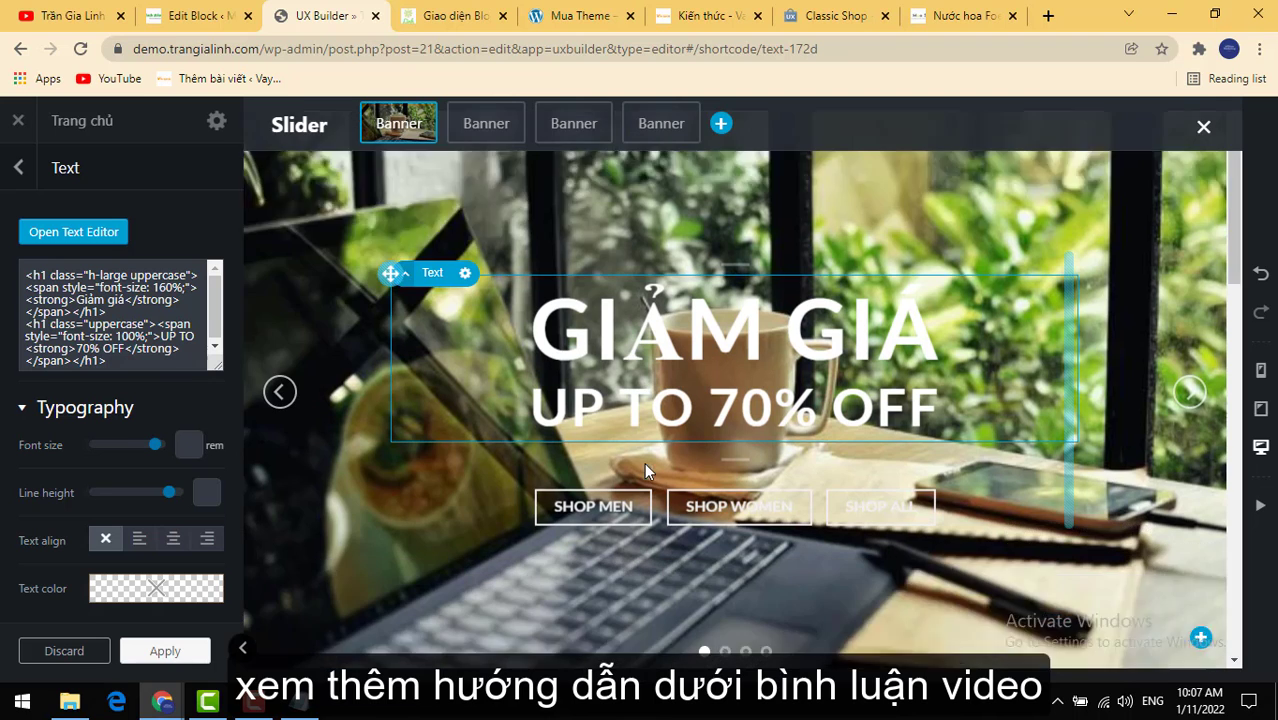
left_click(593, 416)
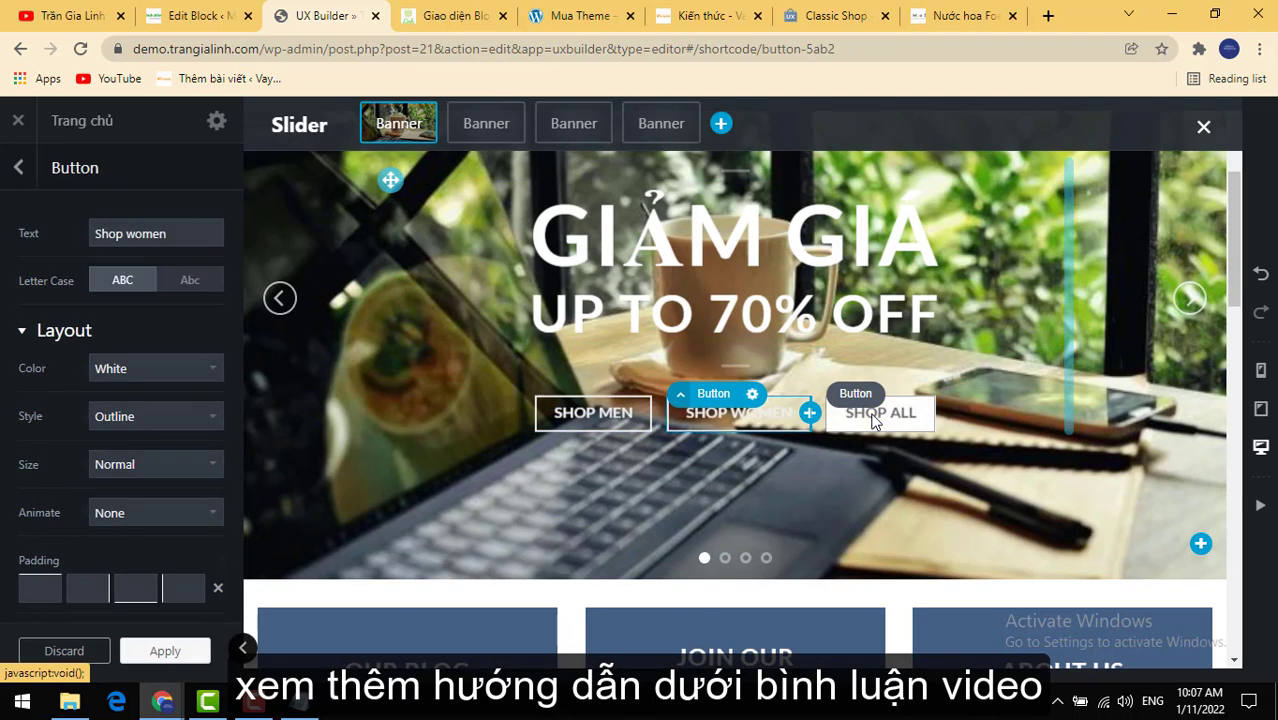
left_click(872, 421)
scroll(872, 421, "up", 2)
left_click(662, 432)
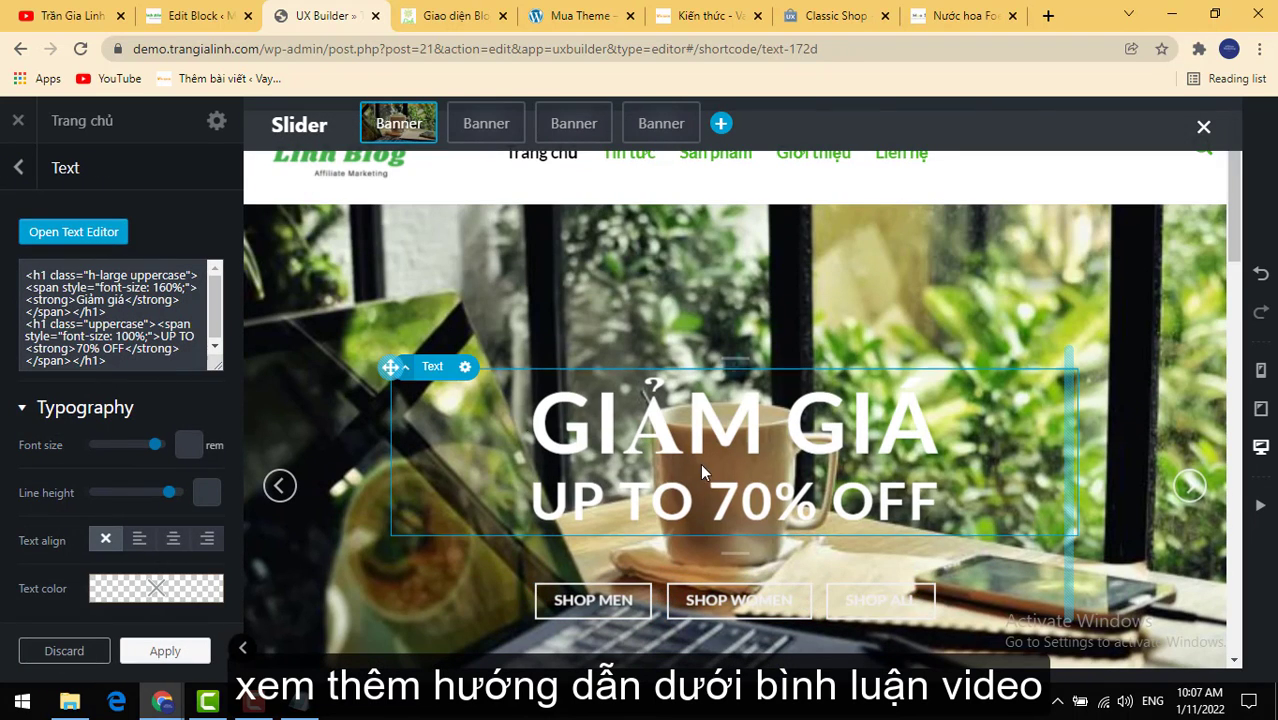
Step: Delete the banner's "GIẢM GIÁ" heading text element, and undo the deletion
left_click(467, 370)
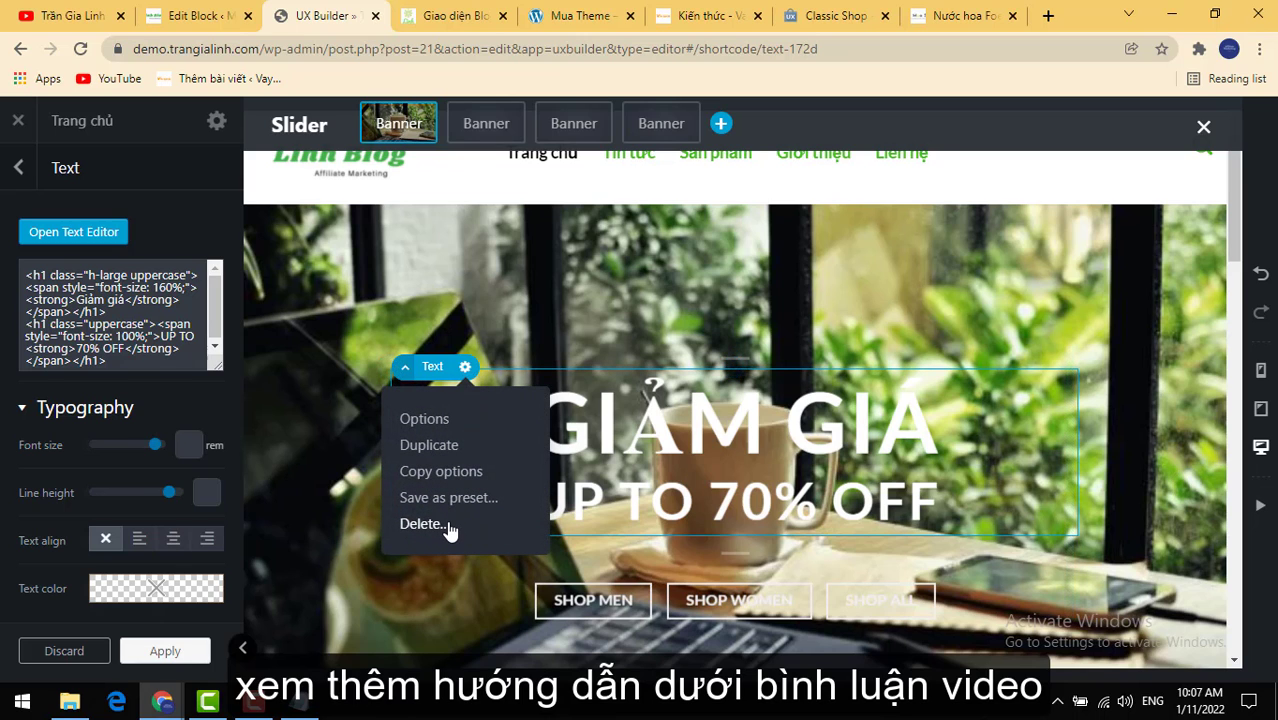
left_click(421, 524)
scroll(881, 345, "down", 1)
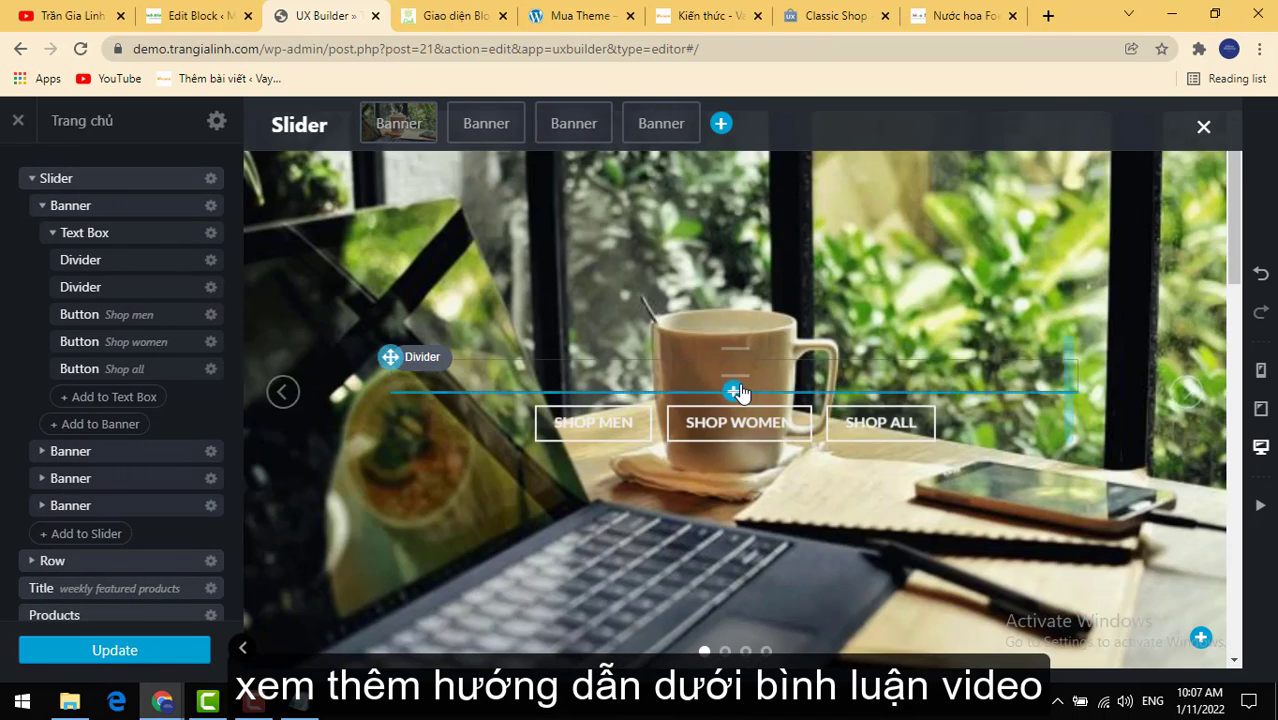
key("ctrl+z")
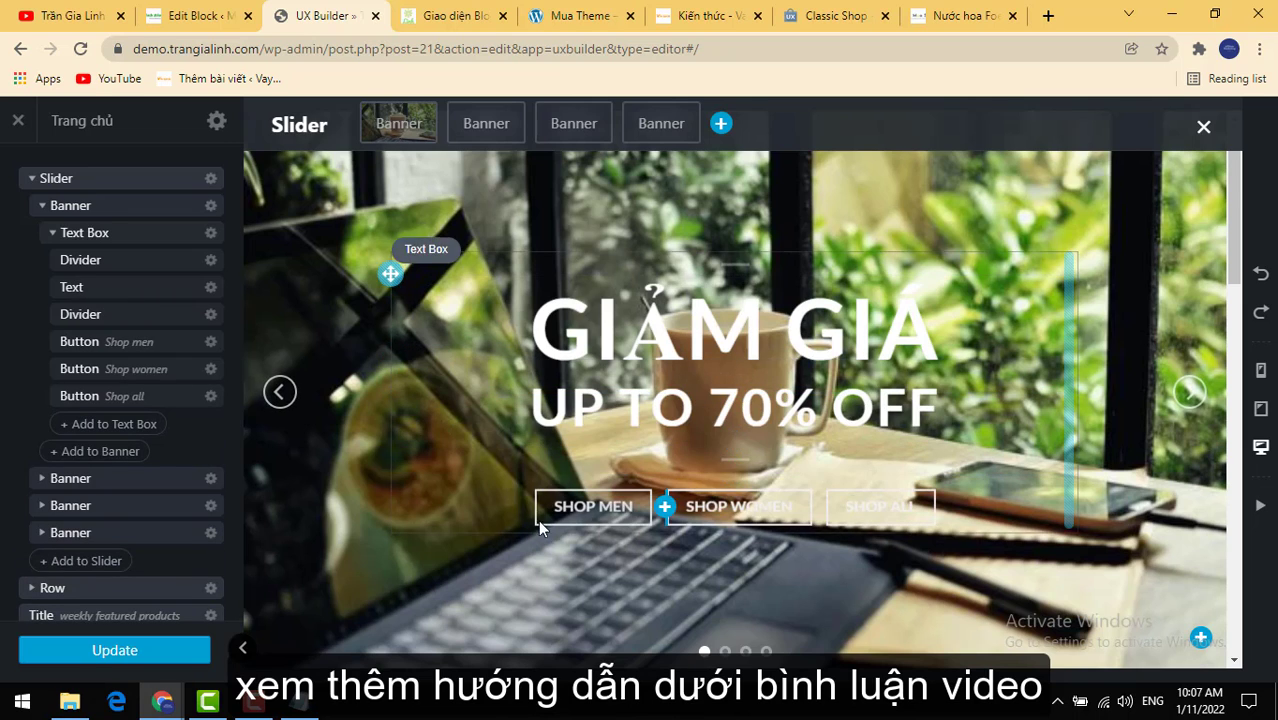
Step: Change the text of the banner's "Shop men" button to "Mua ngay"
scroll(585, 514, "down", 1)
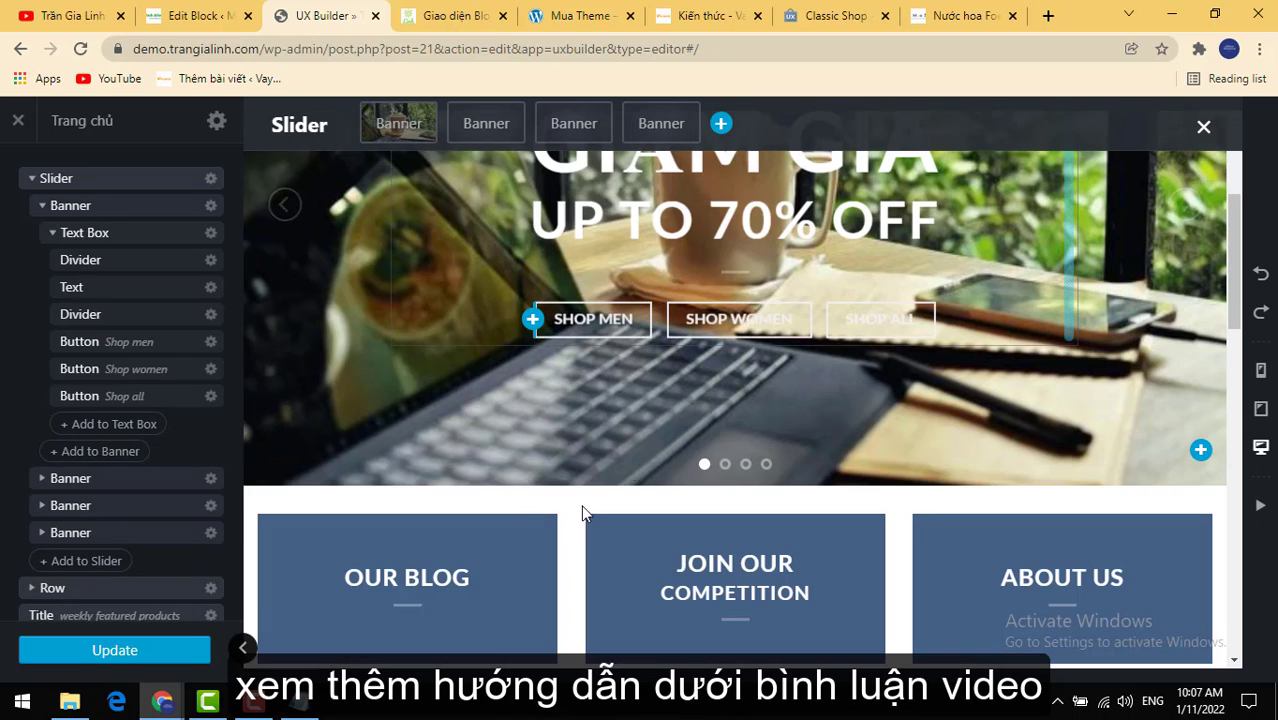
left_click(624, 324)
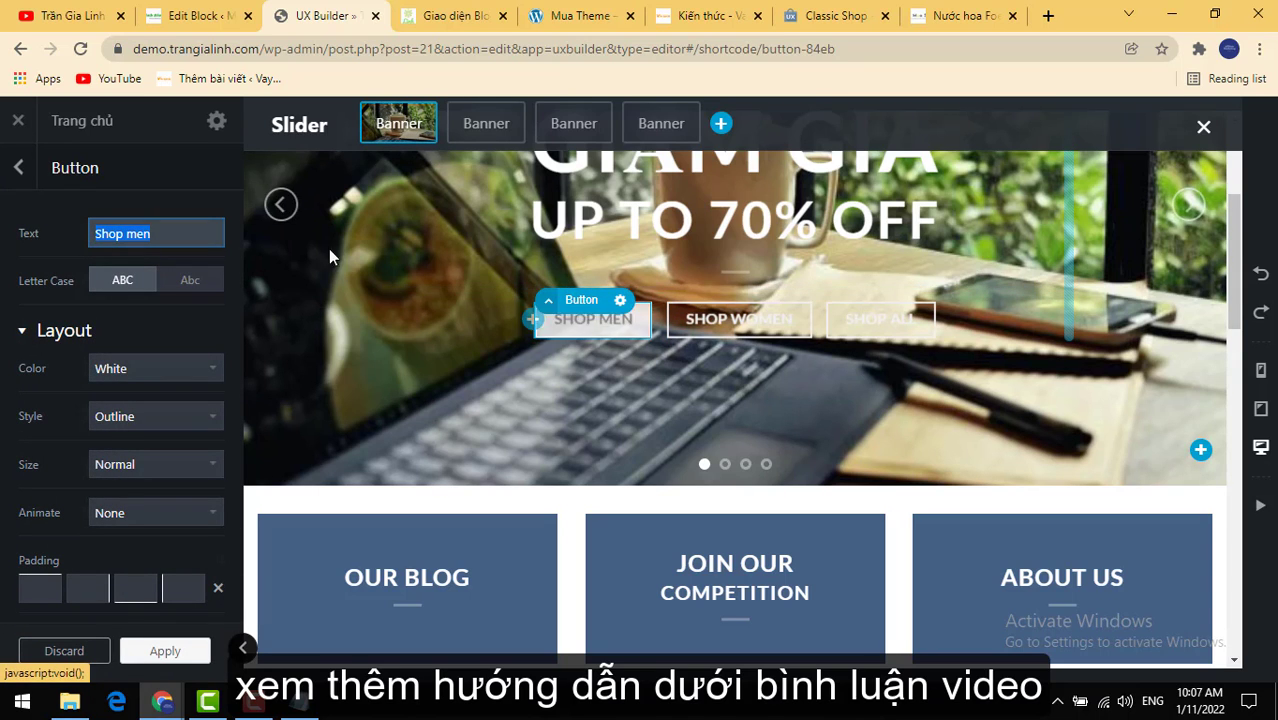
type("mu")
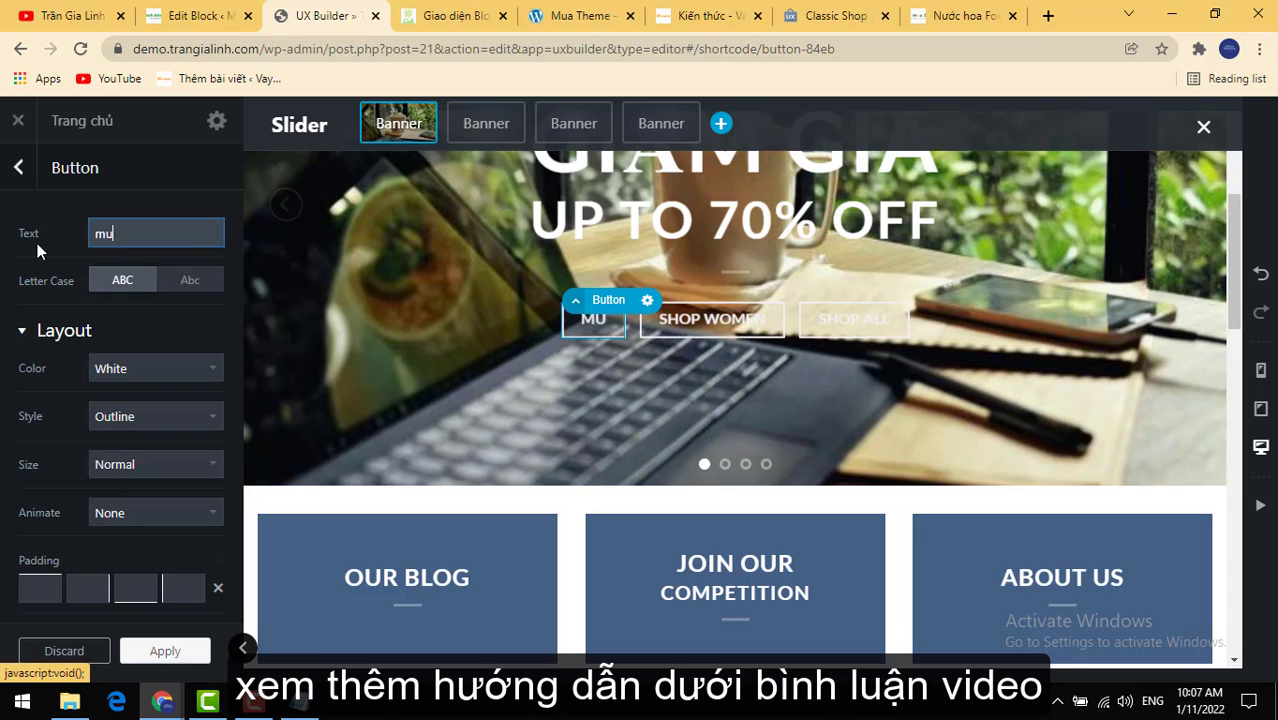
left_click(121, 276)
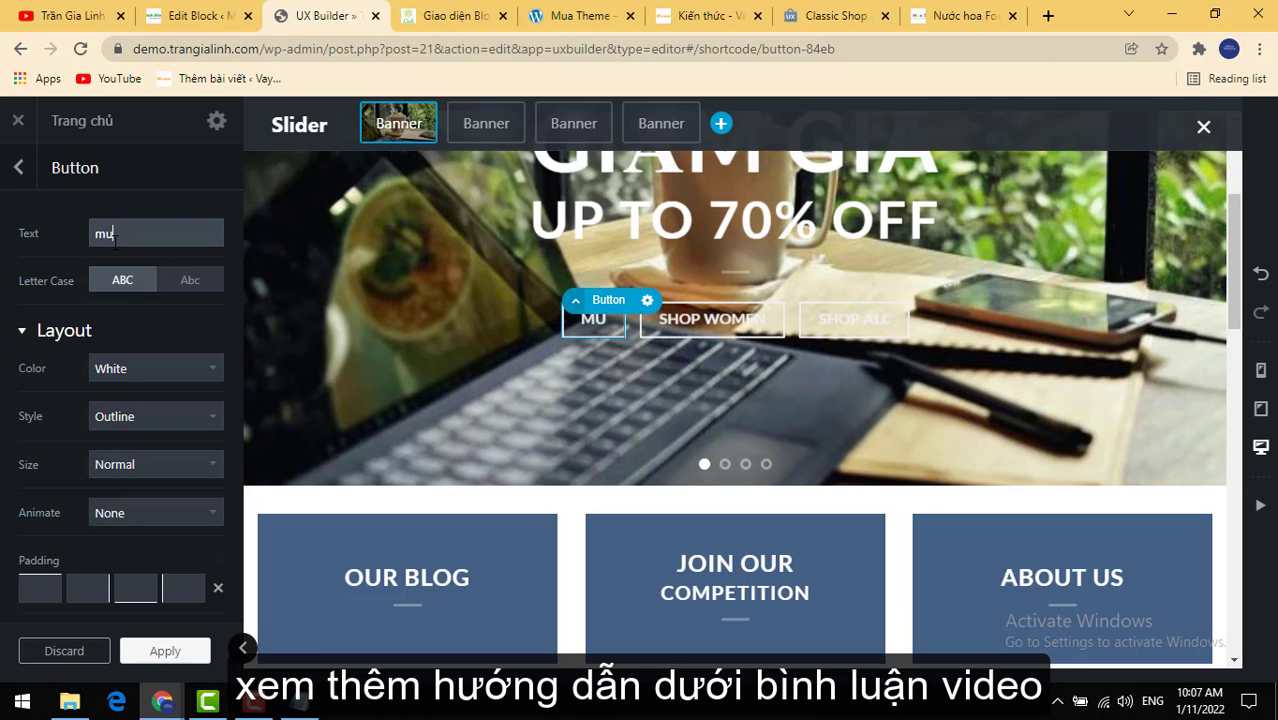
type("Mua n")
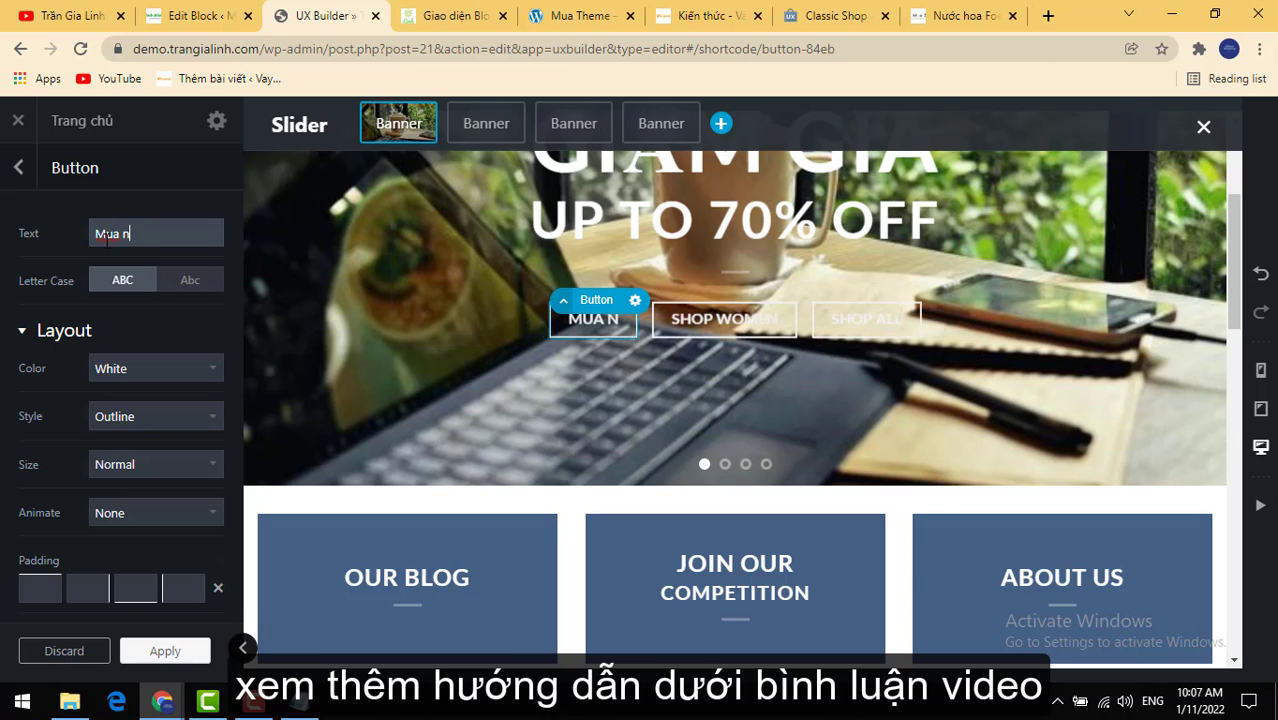
type("gay")
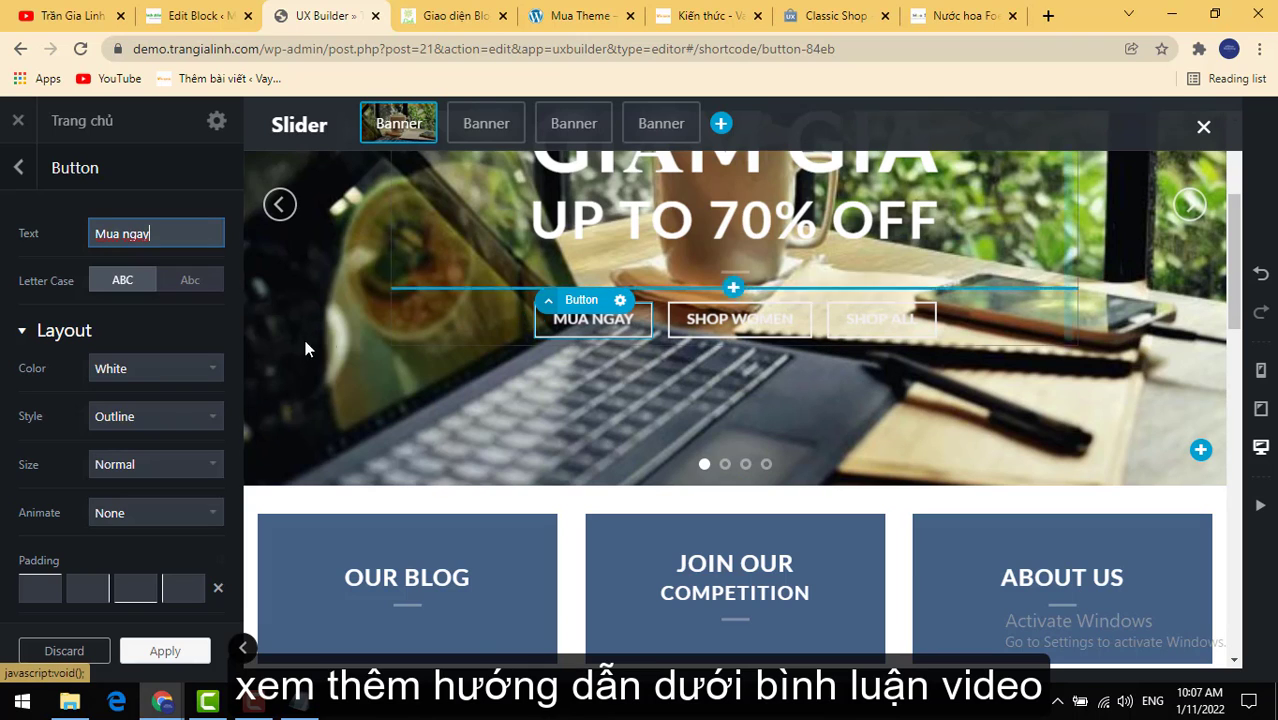
Step: Try the Abc letter case on the "Mua ngay" button, and return it to ABC
scroll(161, 358, "down", 4)
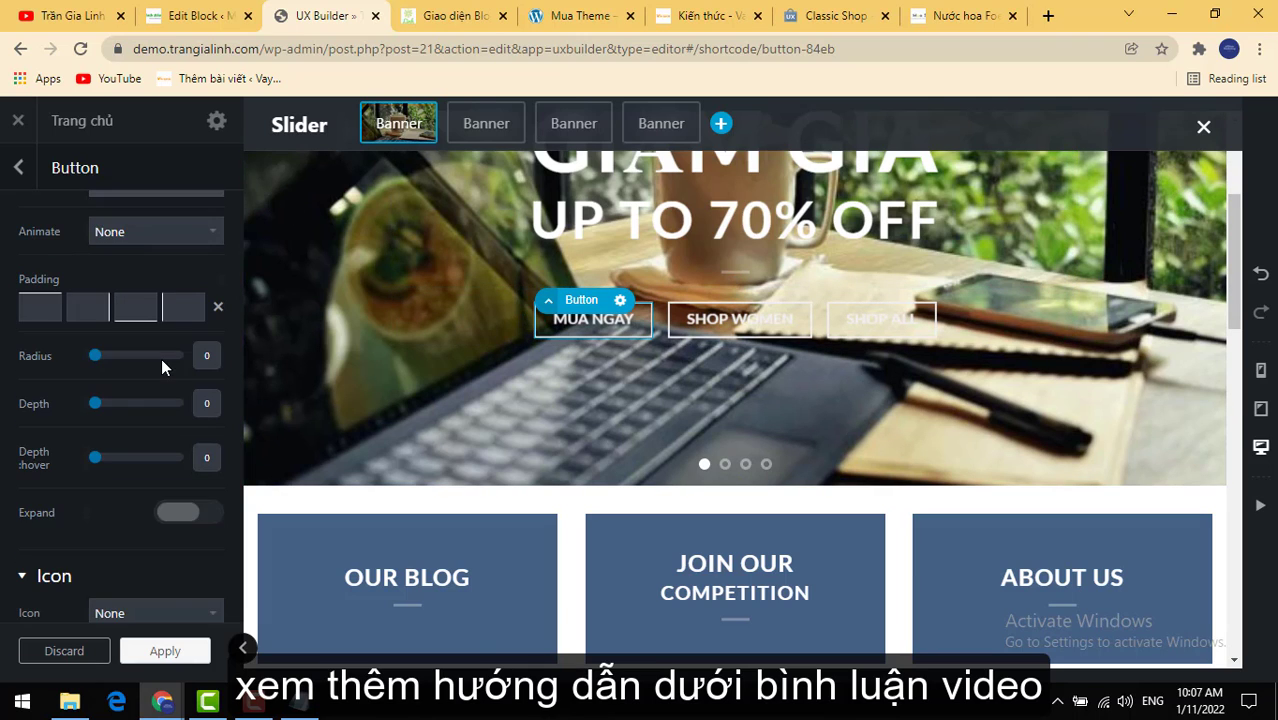
scroll(161, 358, "up", 4)
left_click(130, 256)
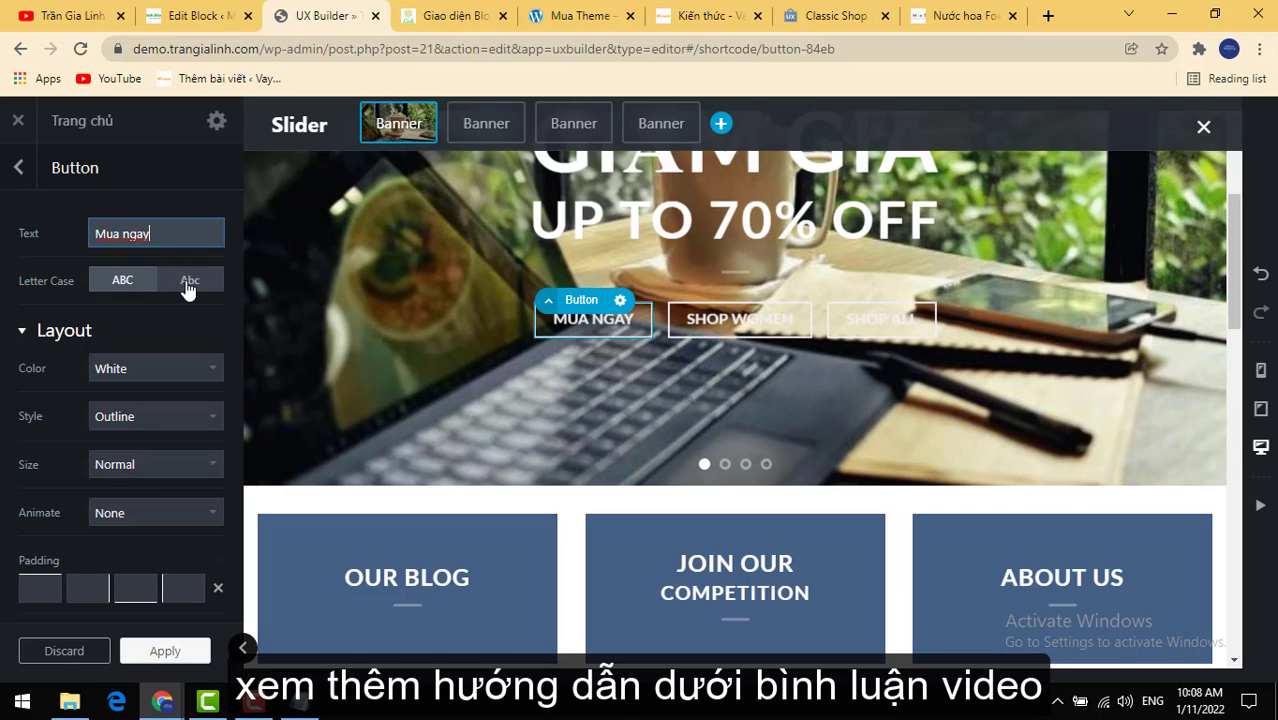
left_click(186, 288)
left_click(148, 295)
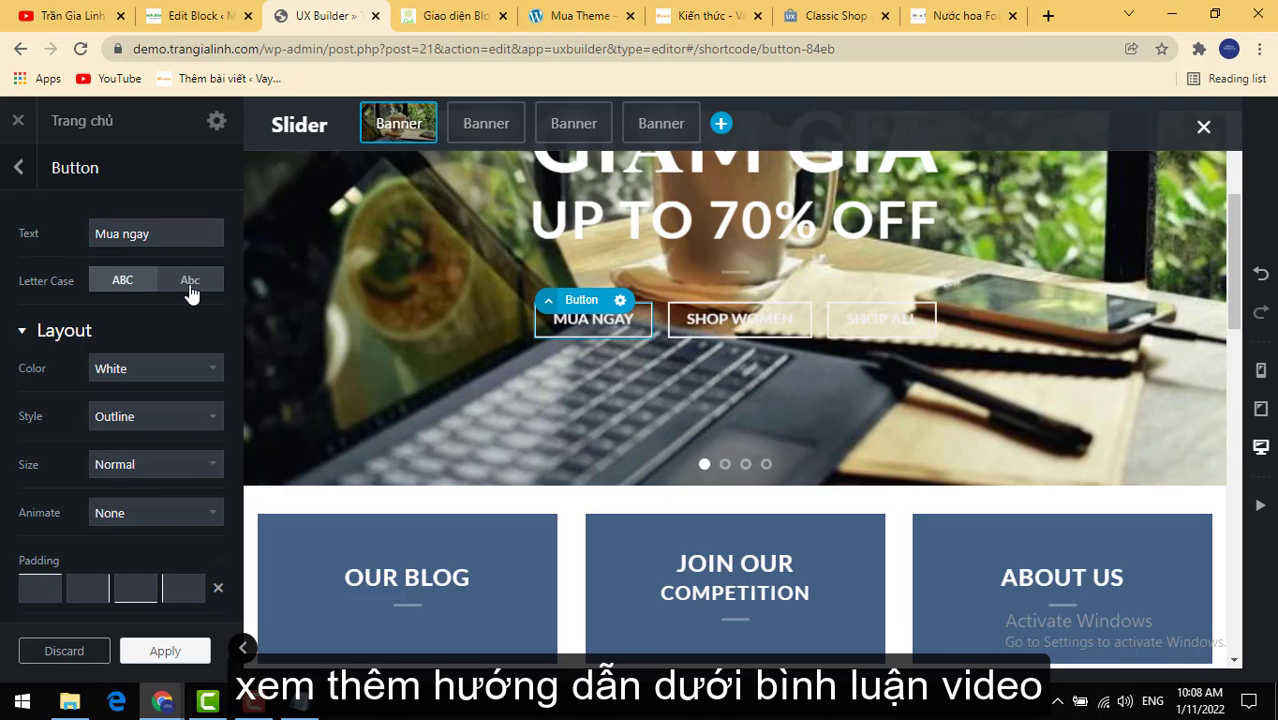
left_click(190, 288)
left_click(135, 287)
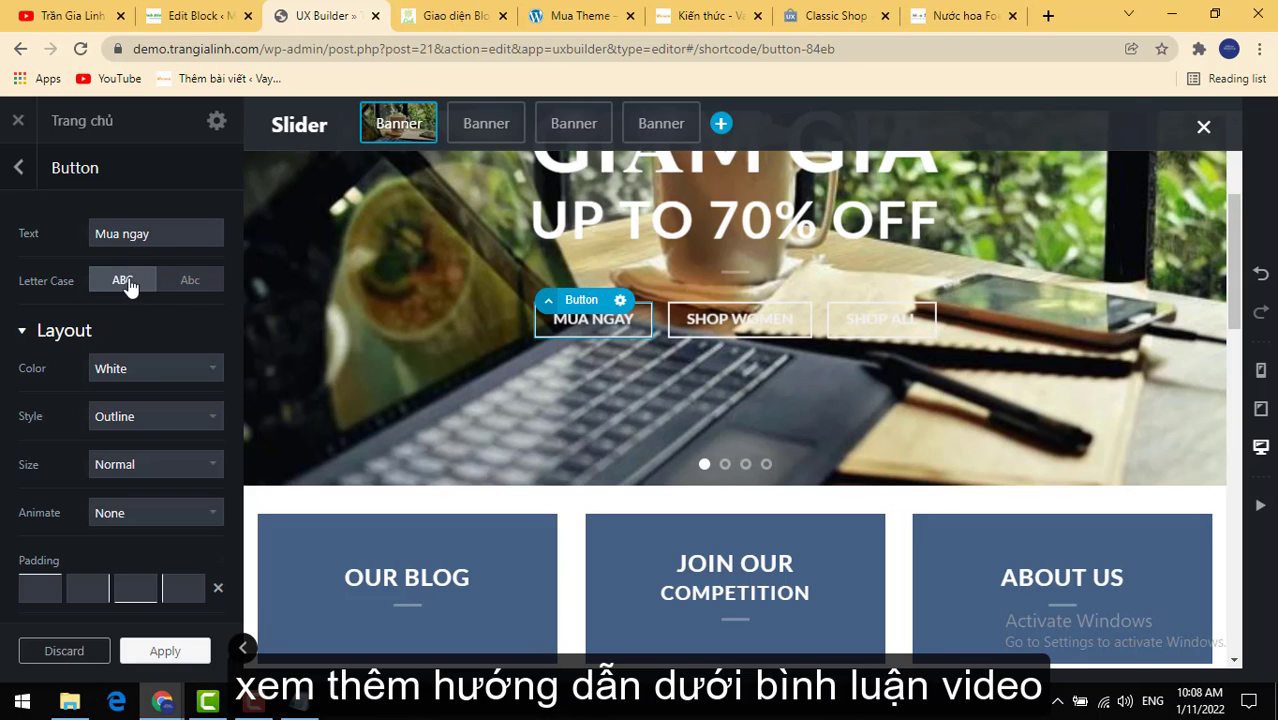
Step: Try the Secondary and Alert colors on the "Mua ngay" button, and set it back to White
left_click(184, 369)
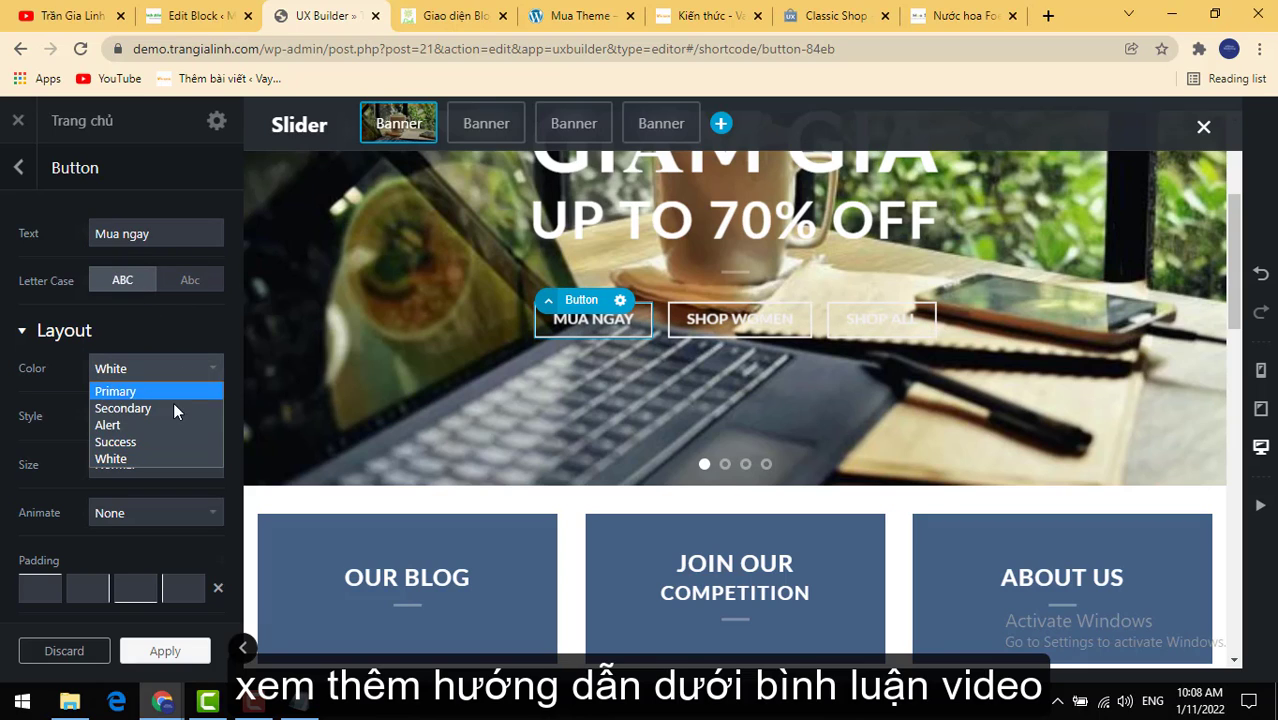
left_click(162, 406)
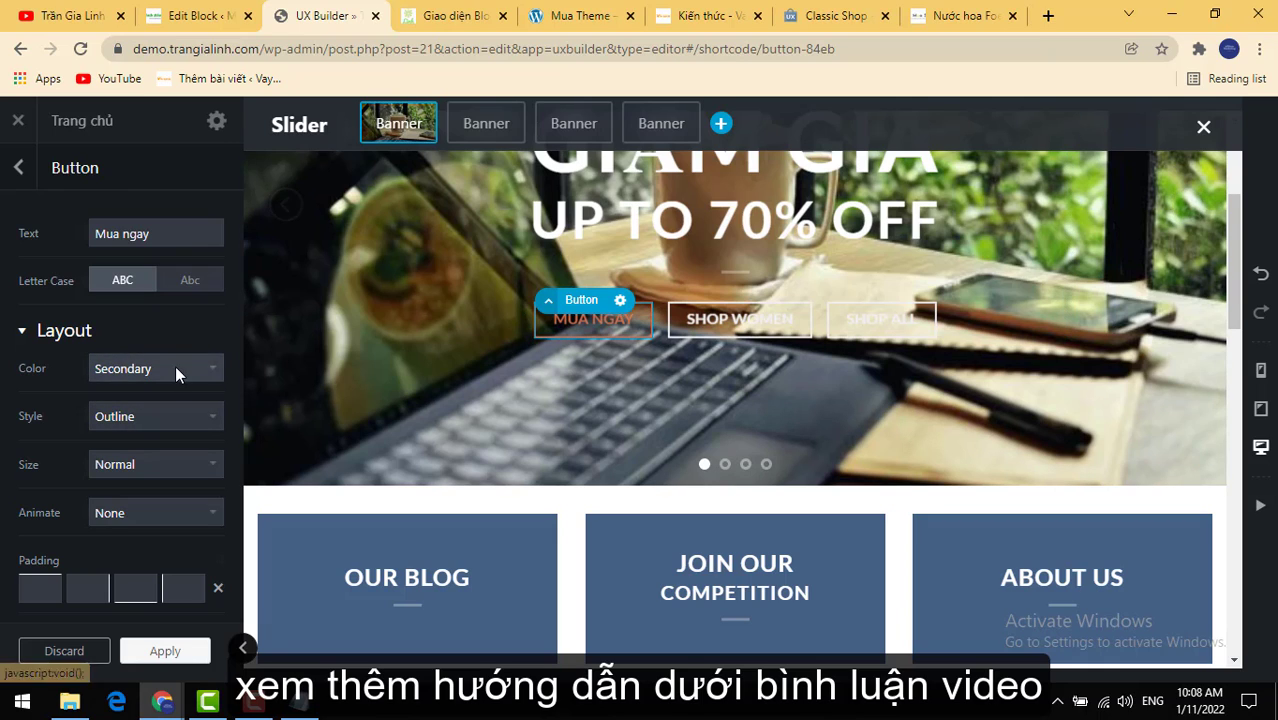
left_click(175, 367)
left_click(144, 425)
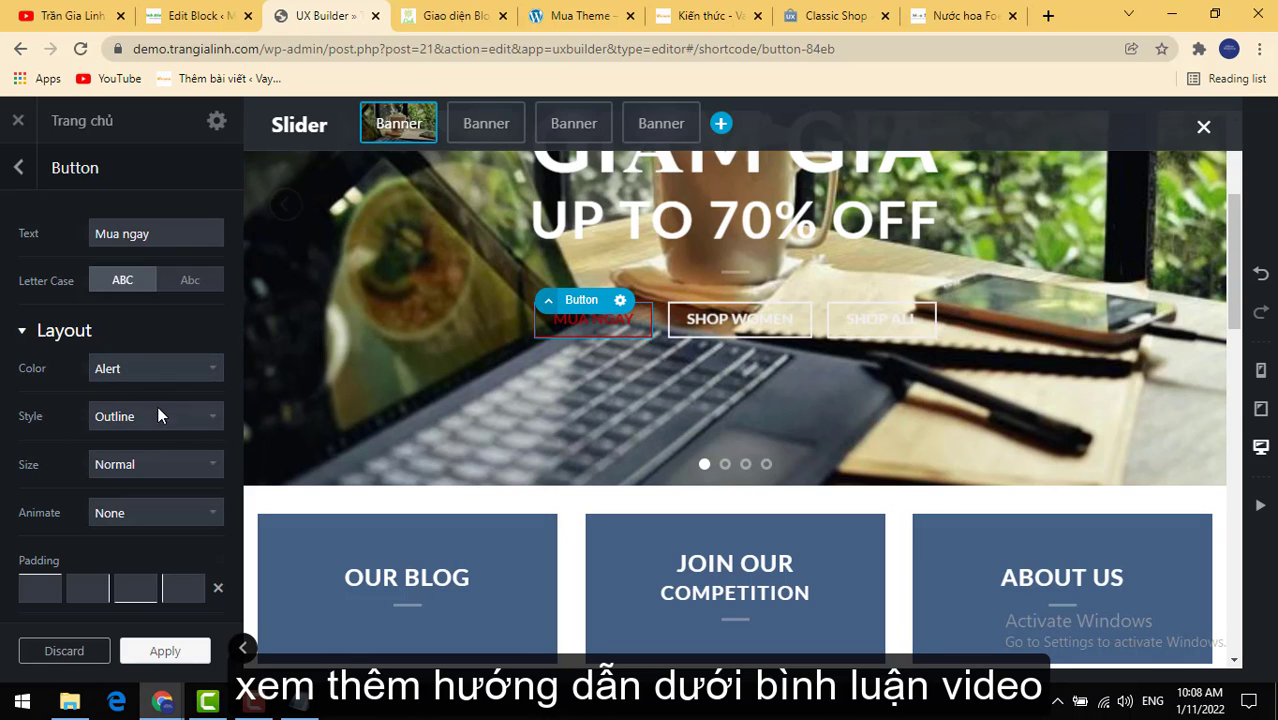
left_click(160, 375)
left_click(156, 456)
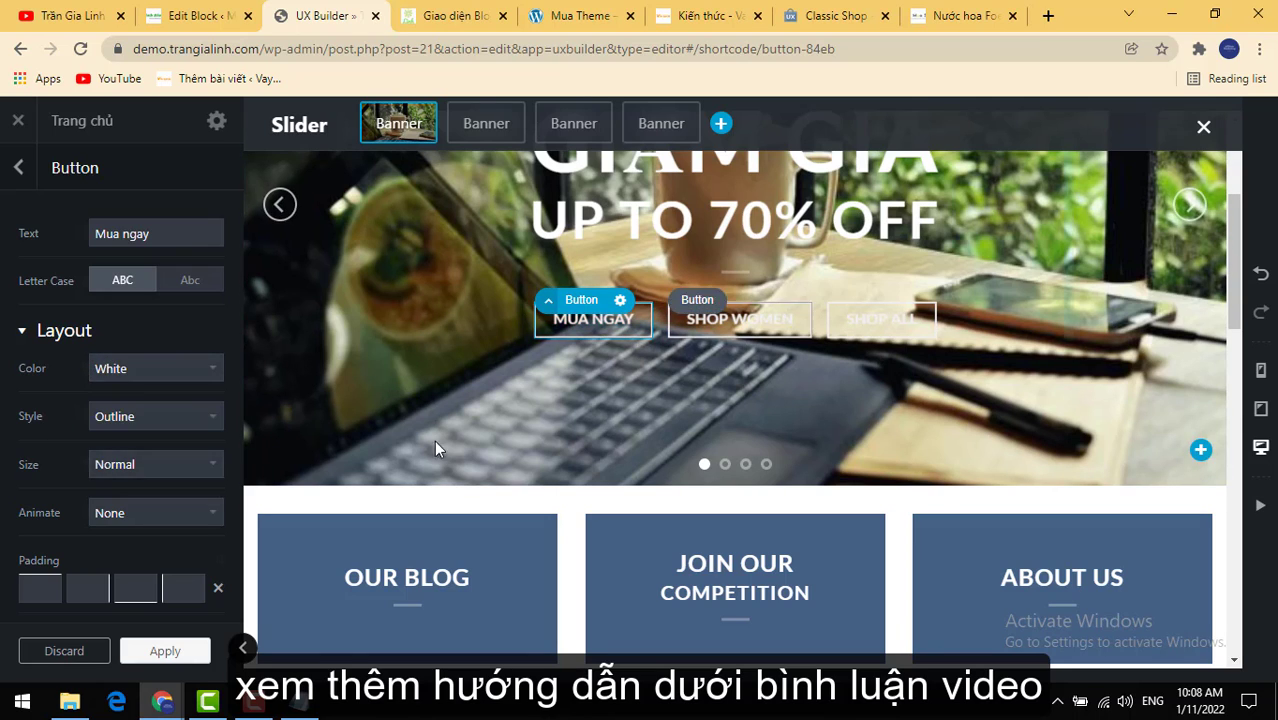
Step: Try the Simple, Shade, Bevel and Default styles on the "Mua ngay" button, and set it back to Outline
scroll(72, 465, "down", 1)
left_click(151, 325)
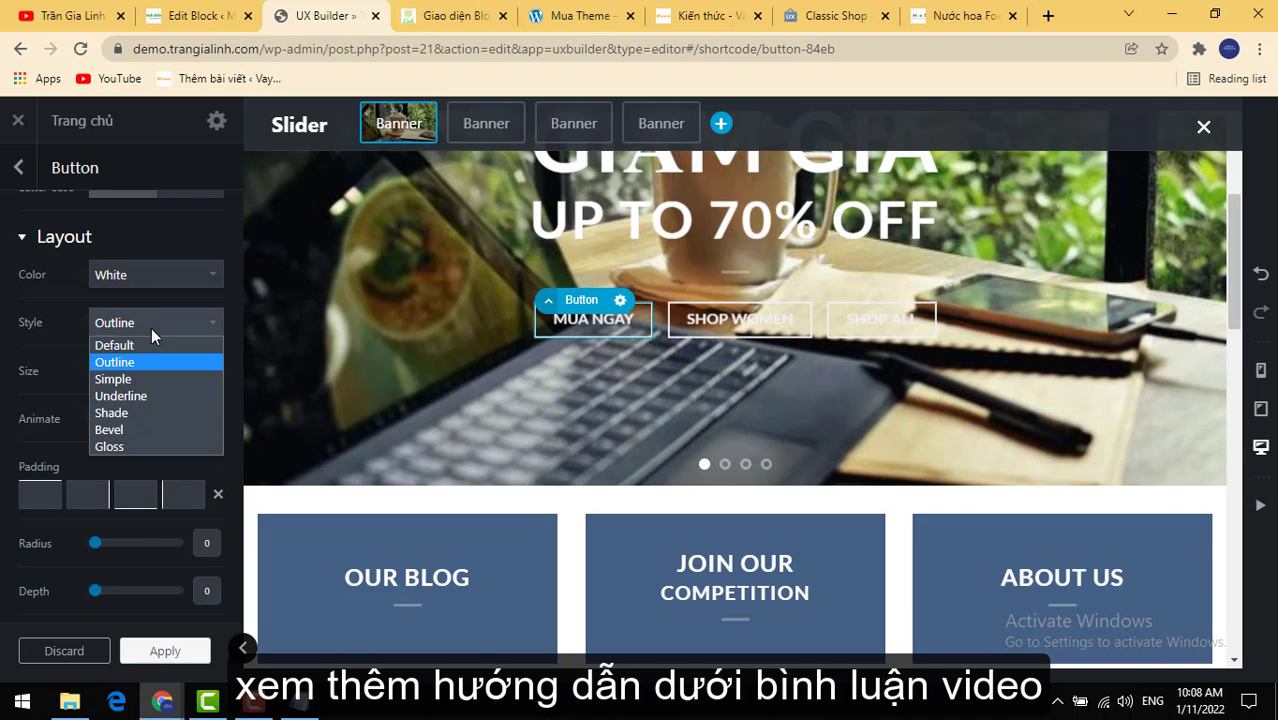
left_click(149, 384)
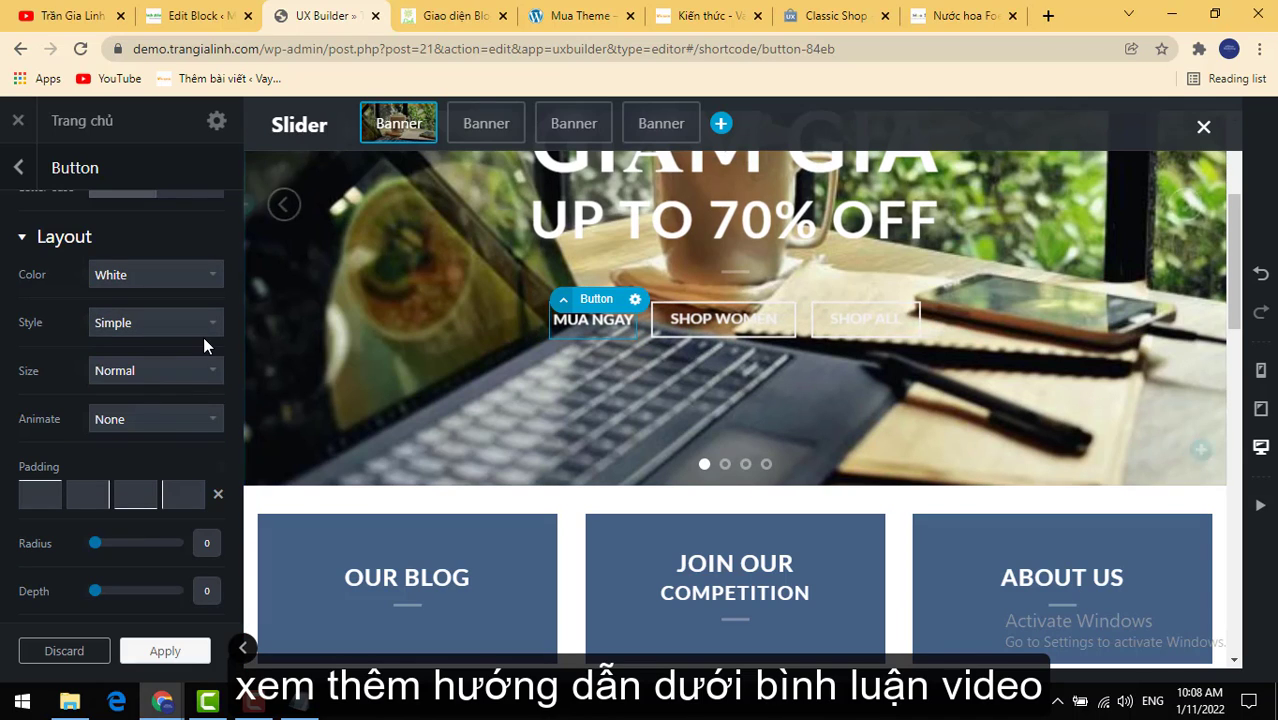
left_click(182, 332)
left_click(156, 412)
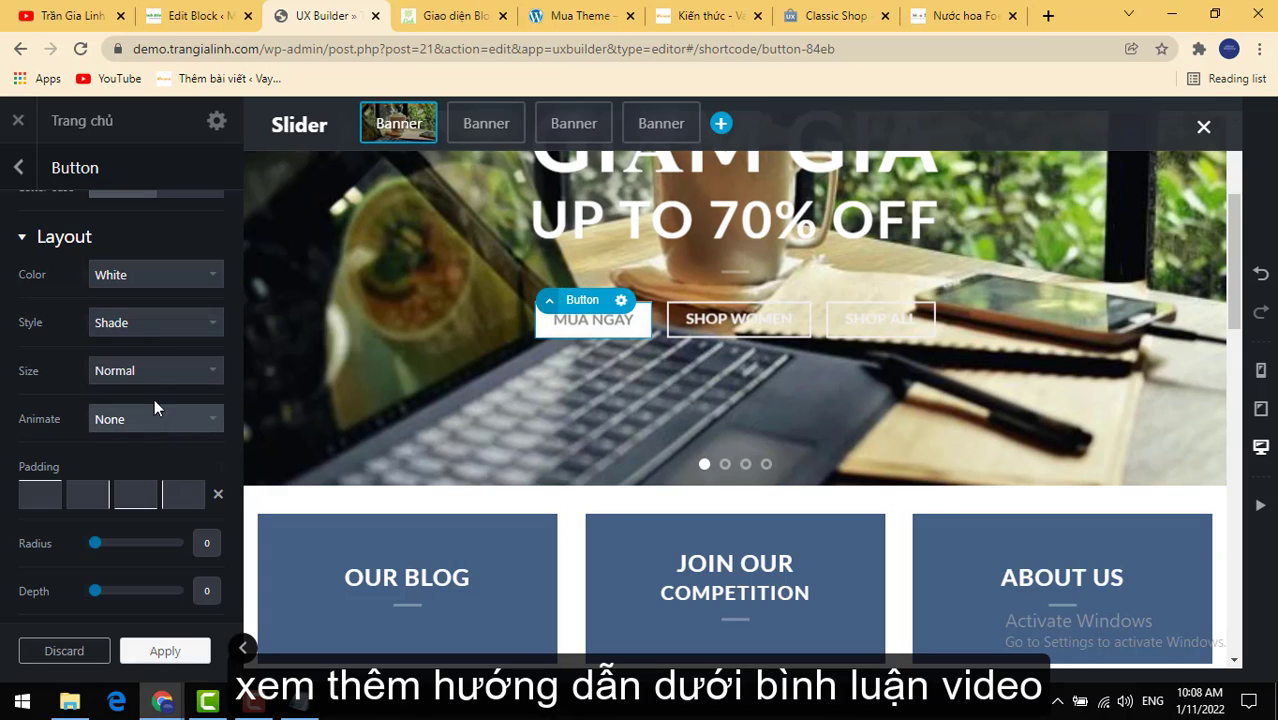
left_click(154, 322)
left_click(148, 428)
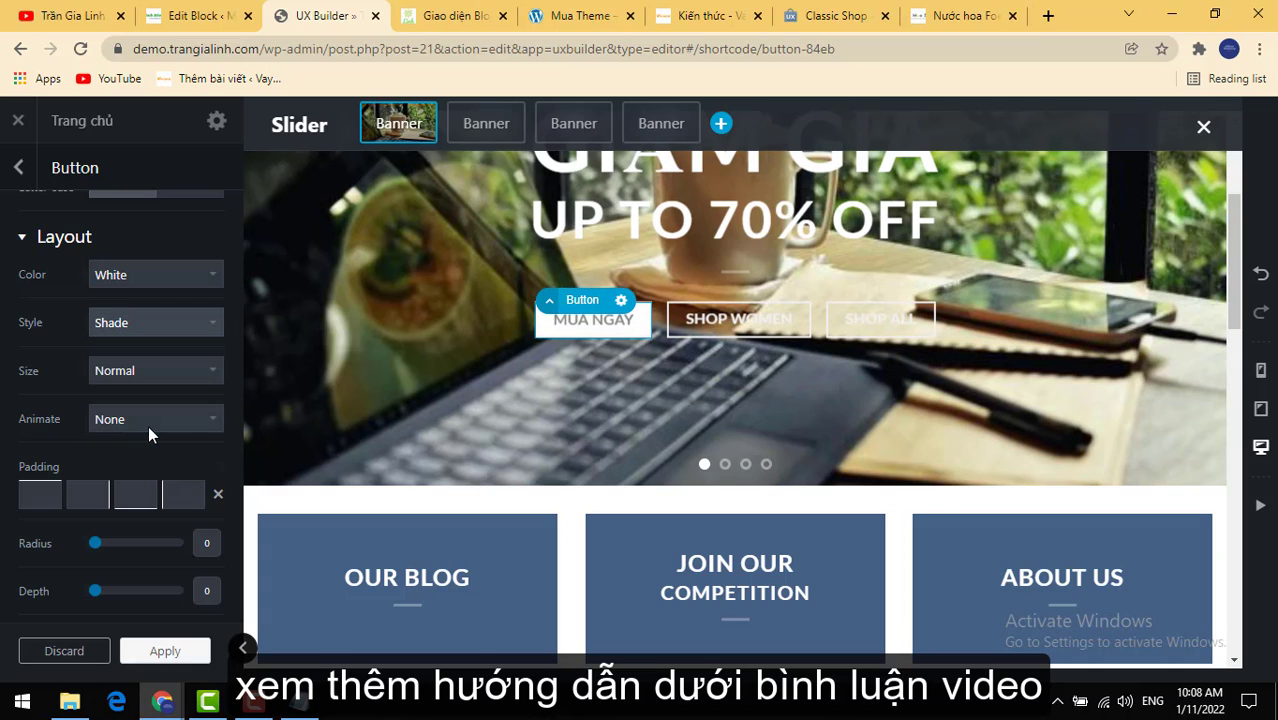
left_click(149, 322)
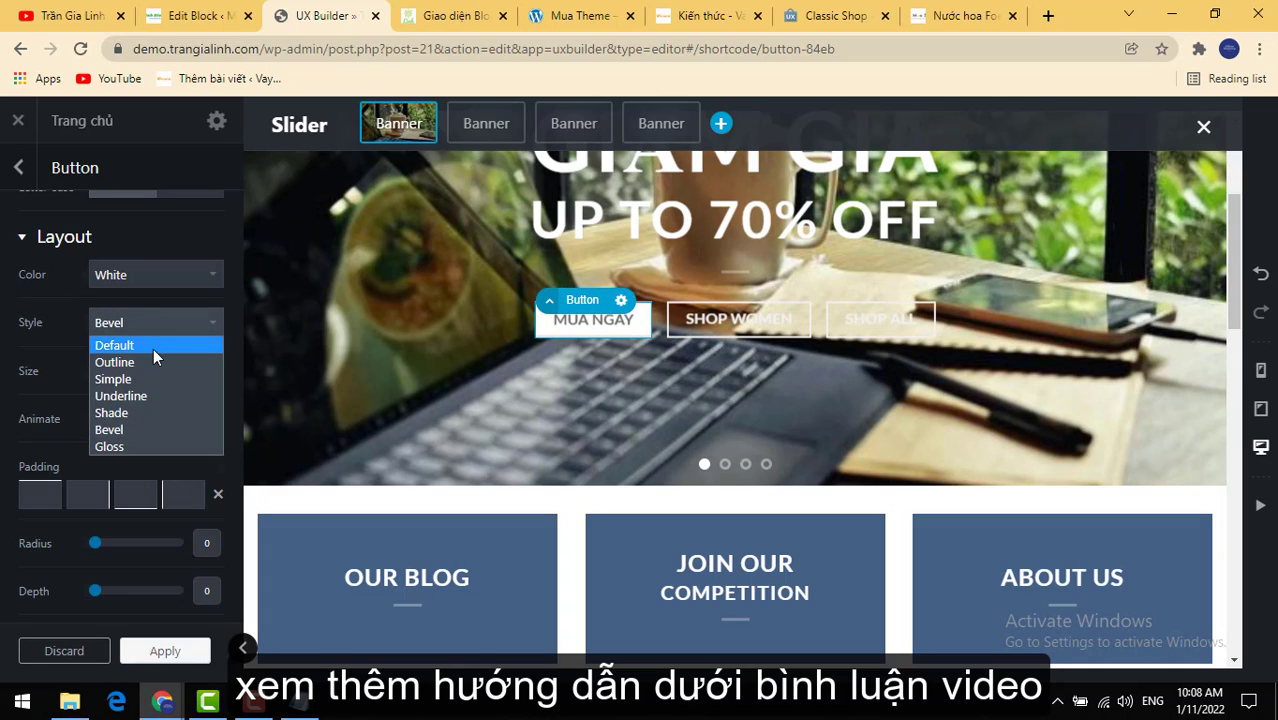
left_click(153, 346)
left_click(173, 329)
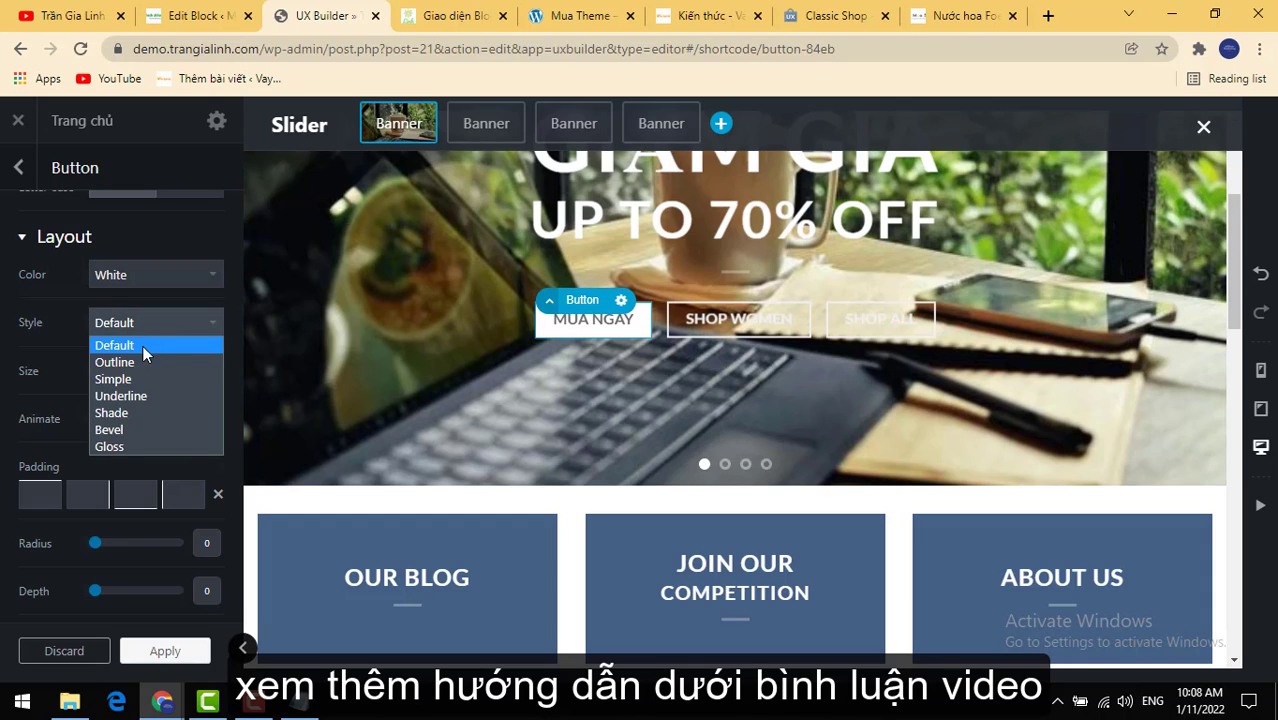
left_click(140, 361)
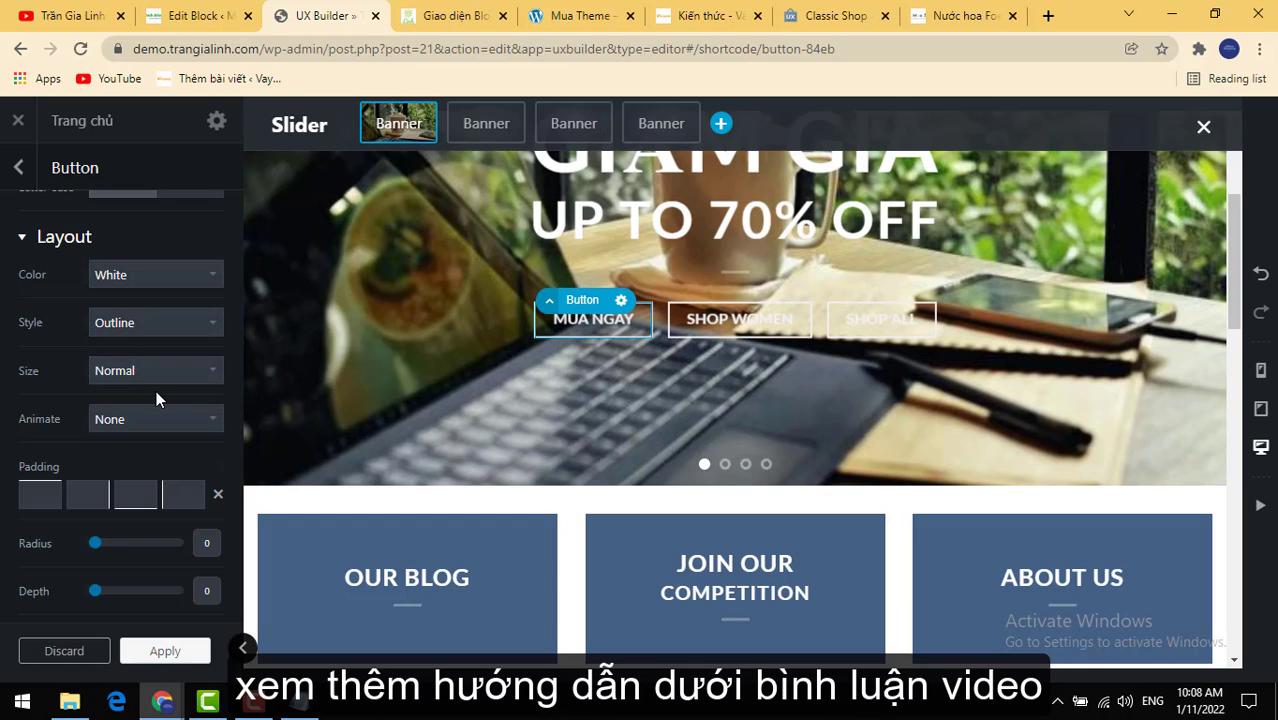
scroll(156, 390, "down", 2)
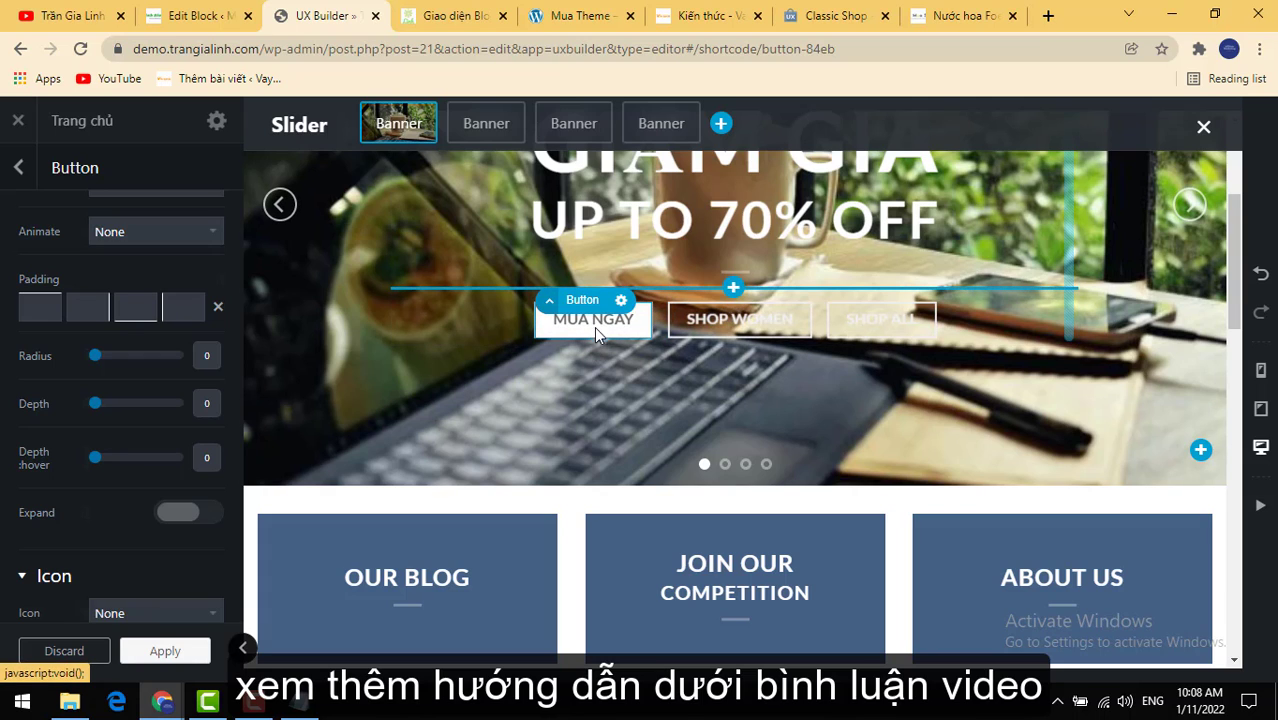
scroll(113, 371, "down", 3)
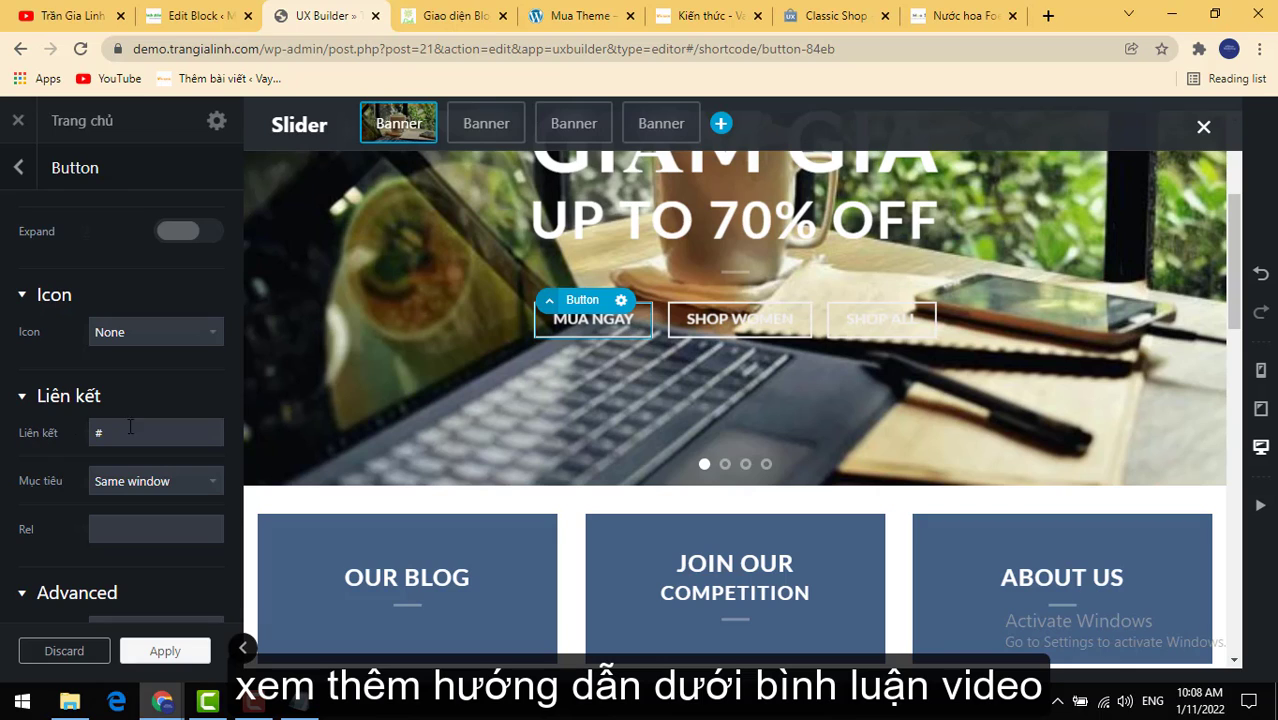
left_click(118, 429)
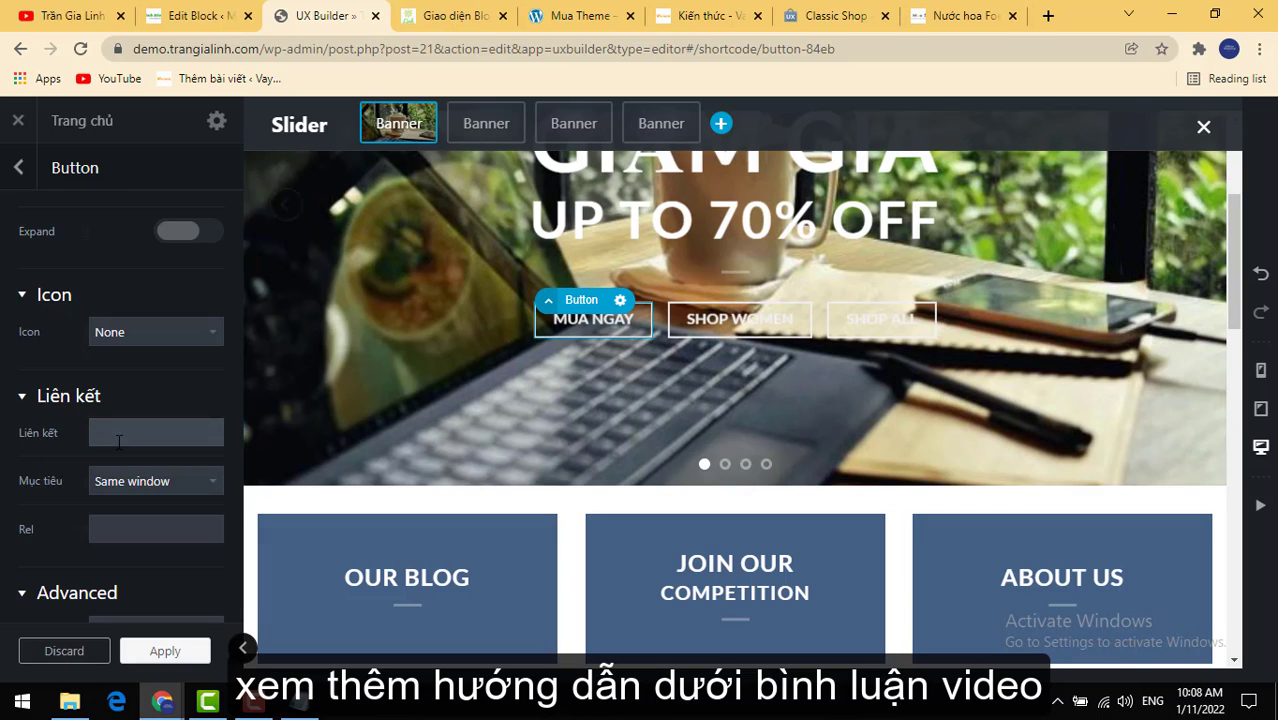
left_click(452, 20)
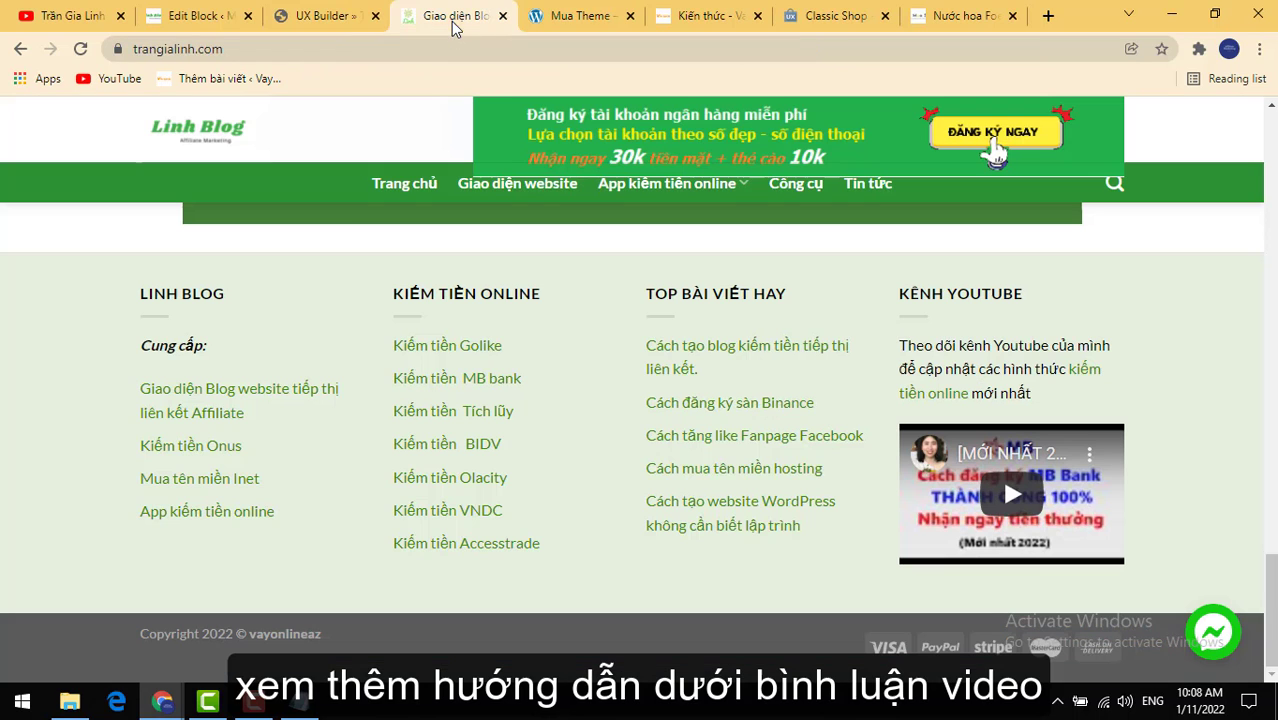
left_click(222, 52)
key("ctrl+c")
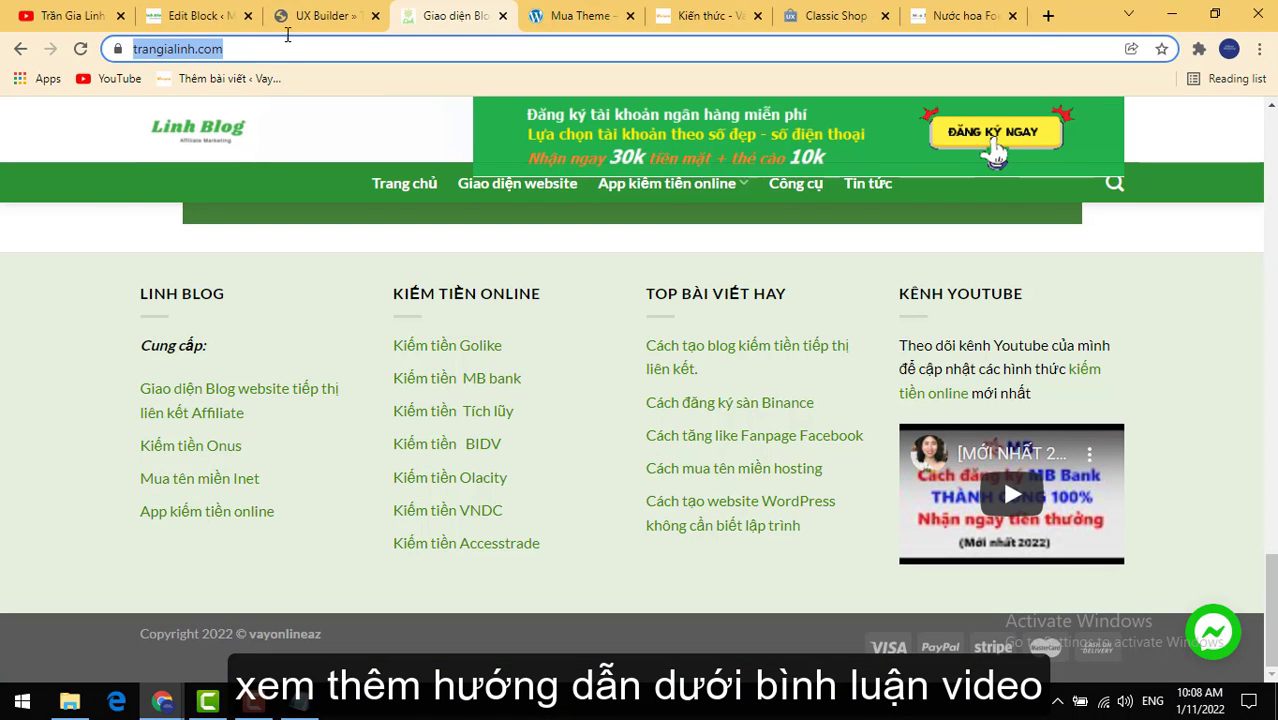
left_click(320, 16)
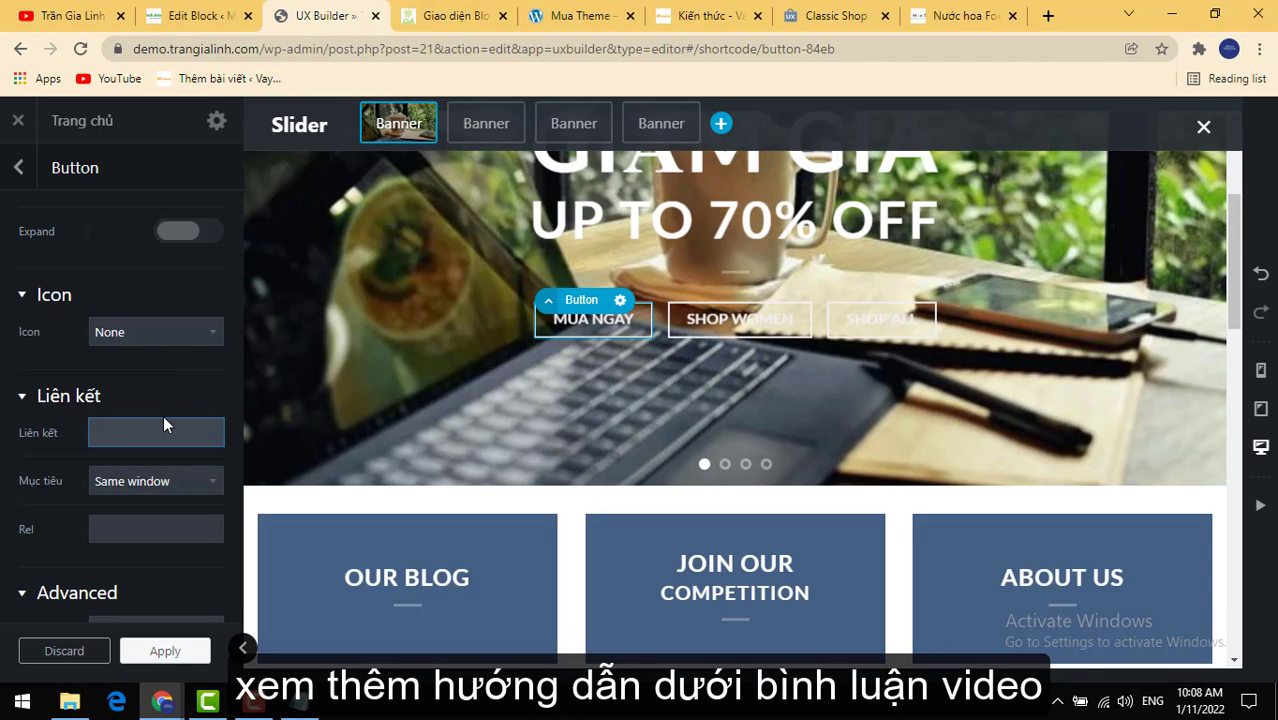
key("ctrl+v")
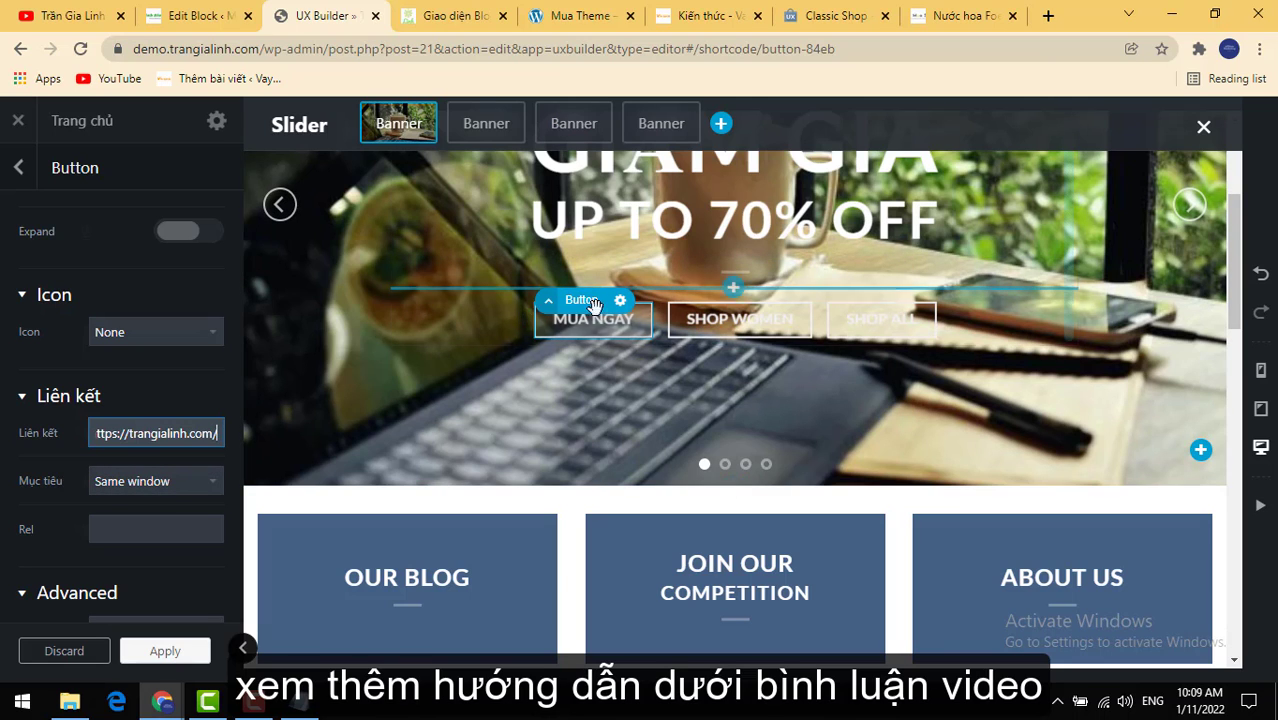
Step: Make the "Mua ngay" button's link open in a new window and apply the button settings
left_click(101, 484)
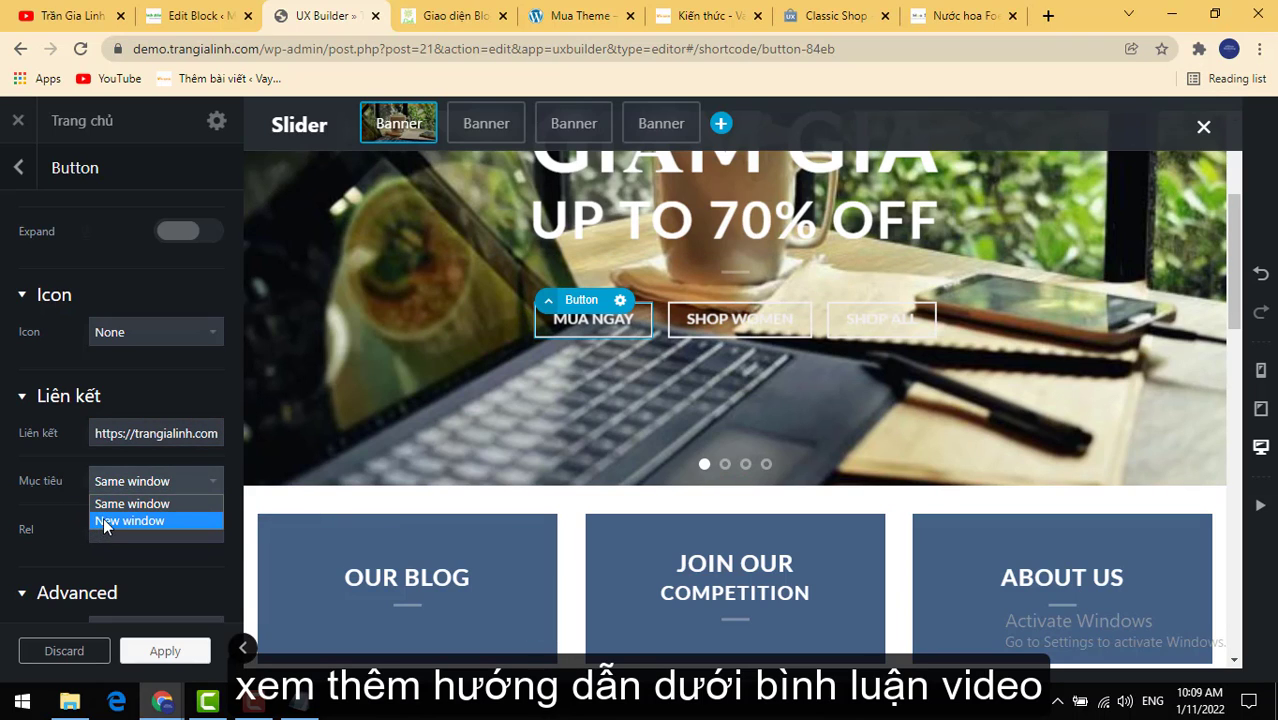
left_click(106, 521)
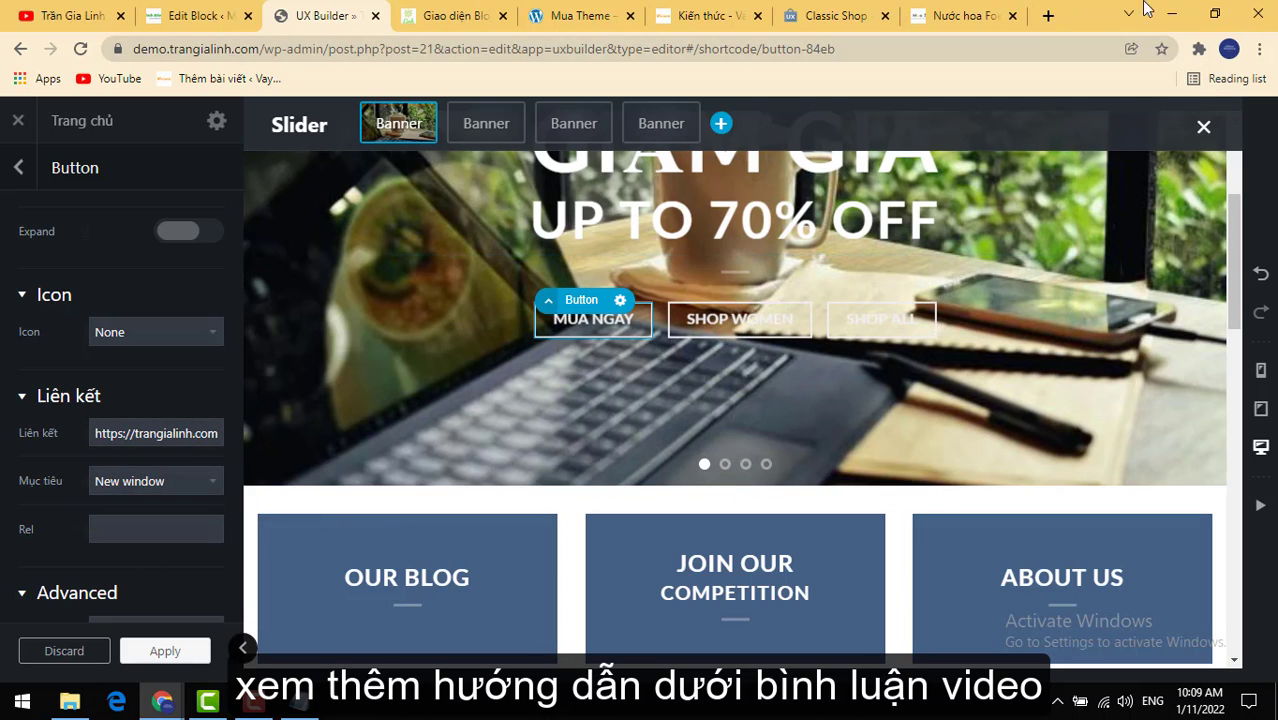
left_click(163, 651)
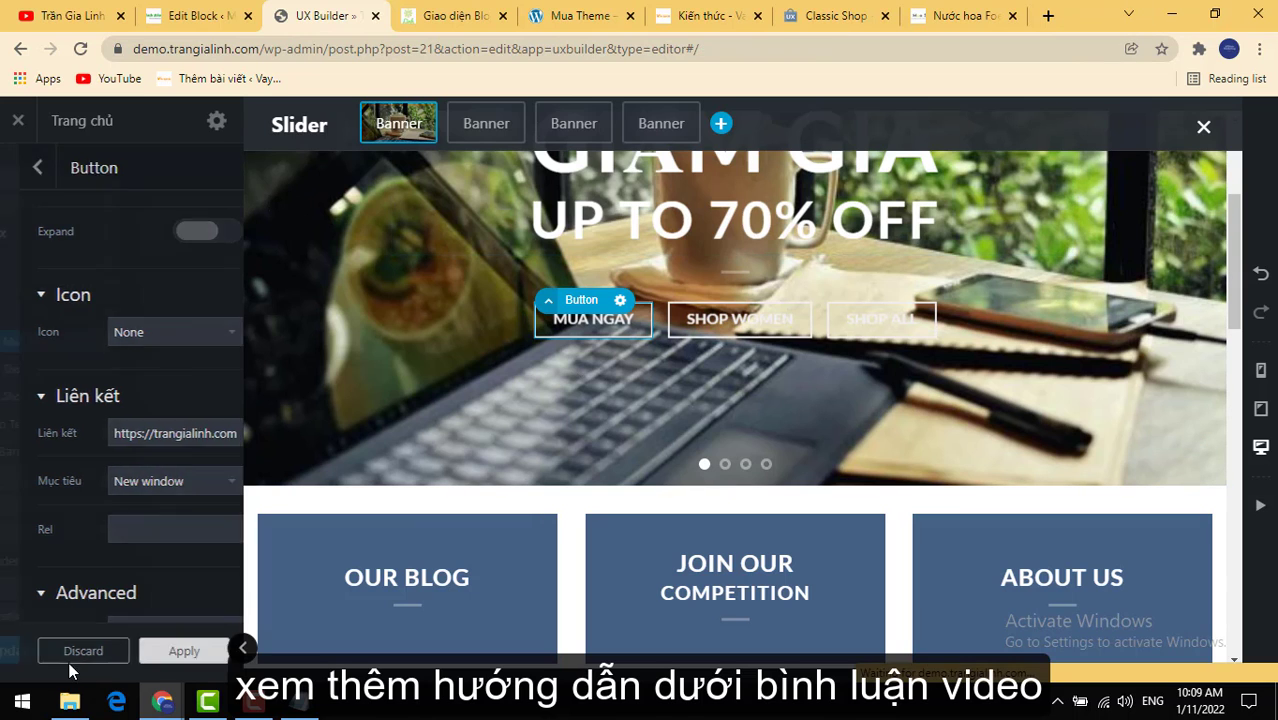
Step: Replace the "Our blog" text on the first small banner below the slider with "ĐẦM VÁY"
scroll(860, 312, "up", 2)
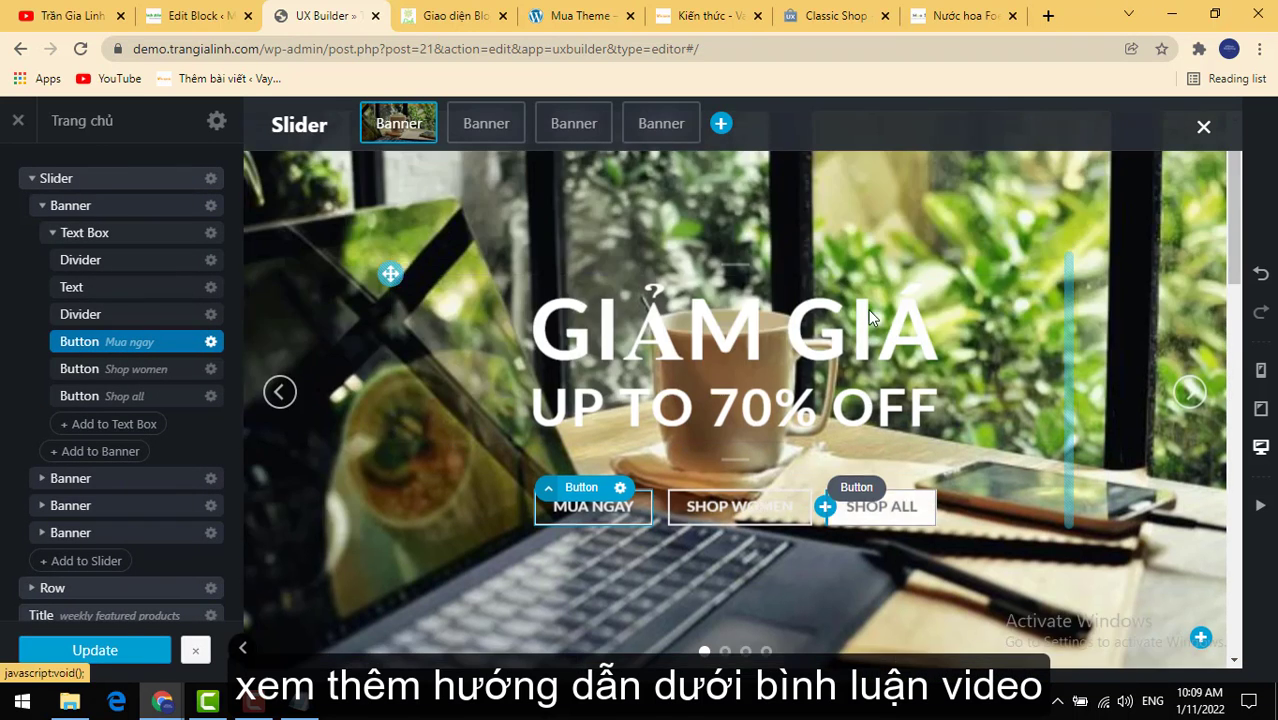
scroll(706, 410, "down", 4)
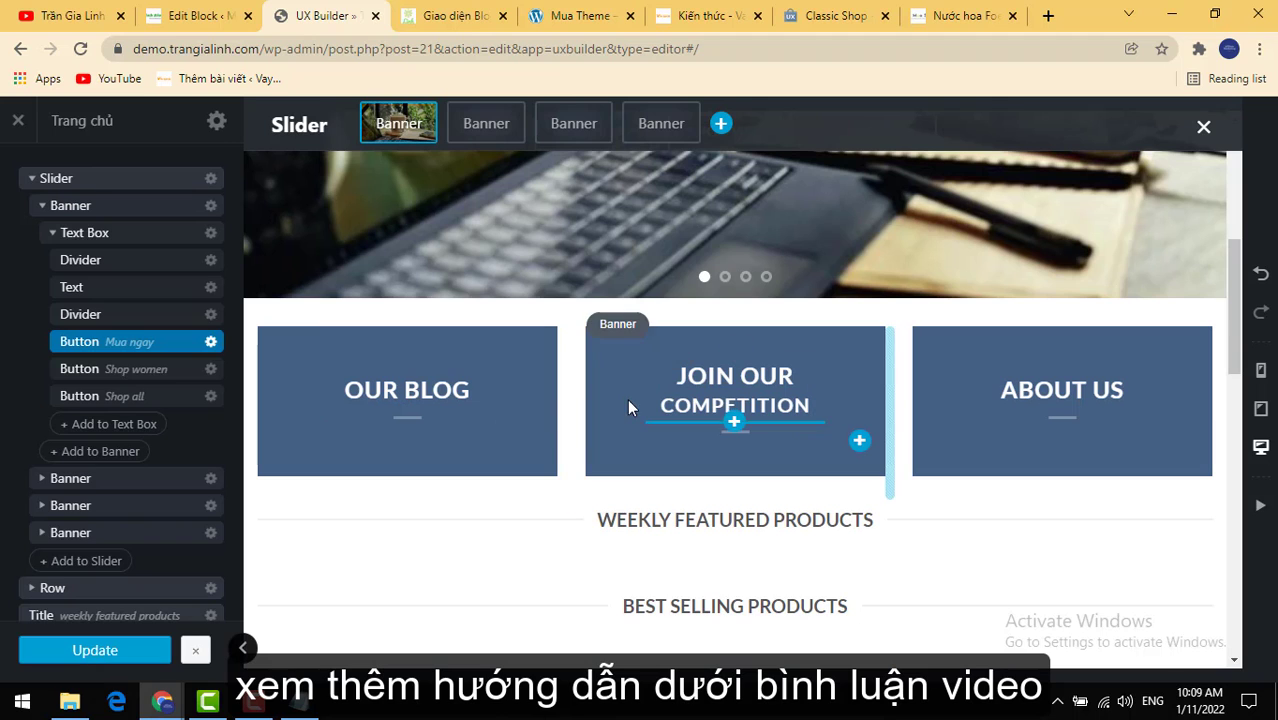
left_click(428, 390)
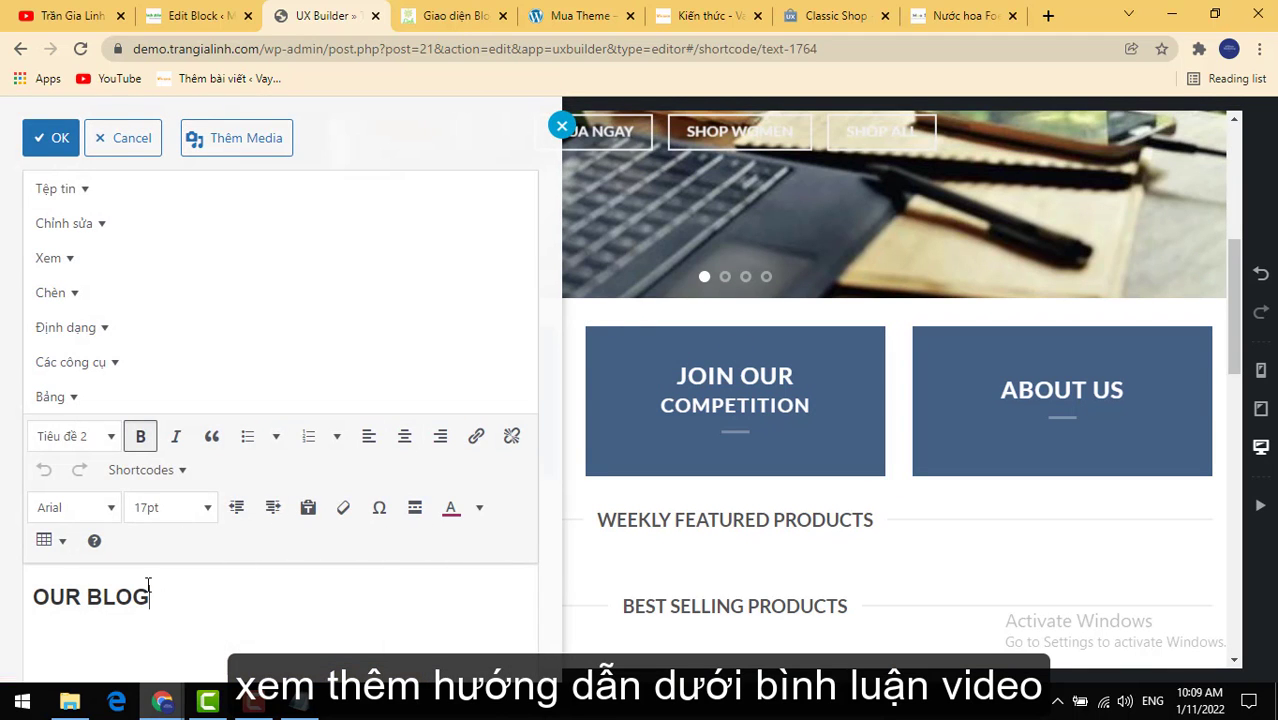
key("ctrl+shift+Left")
key("ctrl+shift+Left")
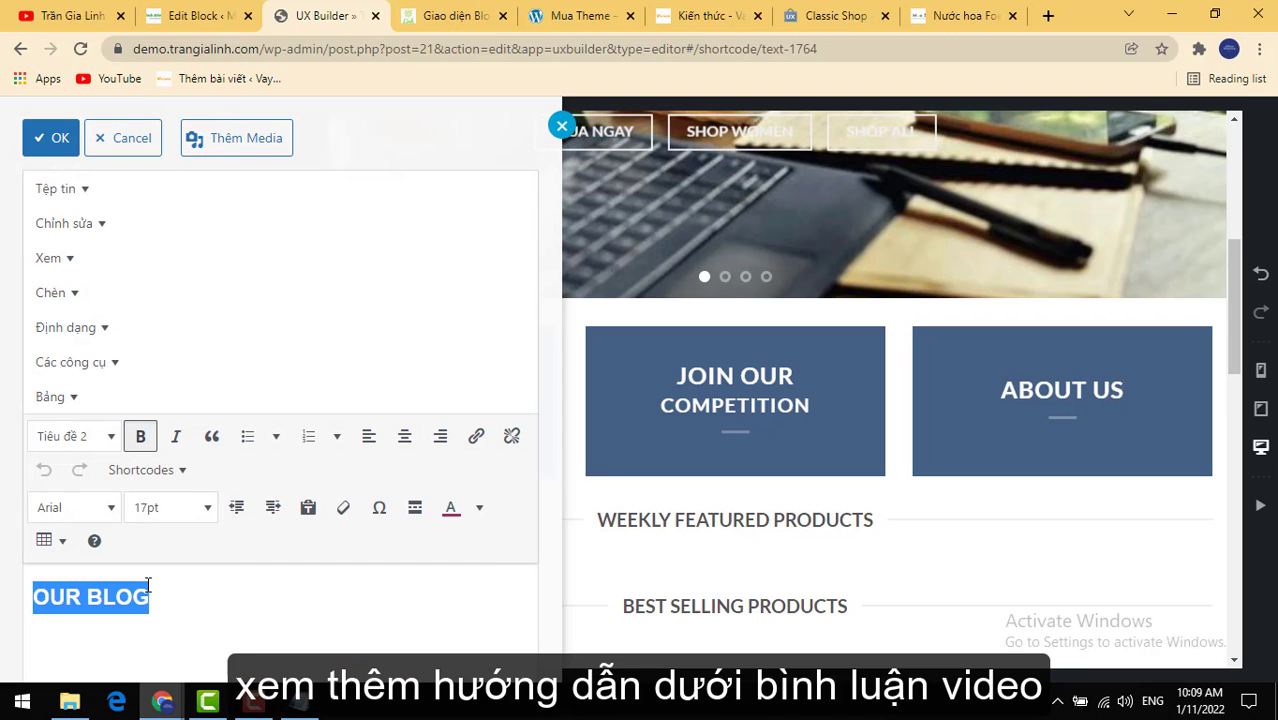
type("ĐẦM")
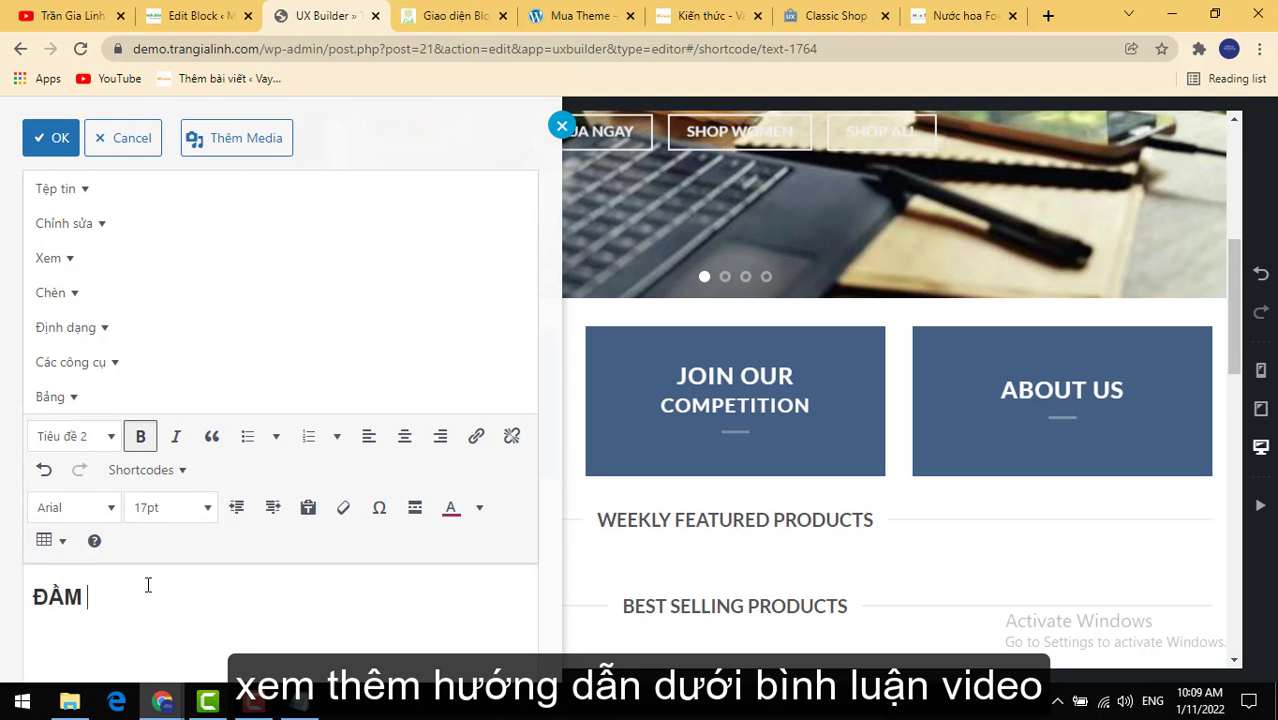
type("ÀM VAYs")
left_click(46, 136)
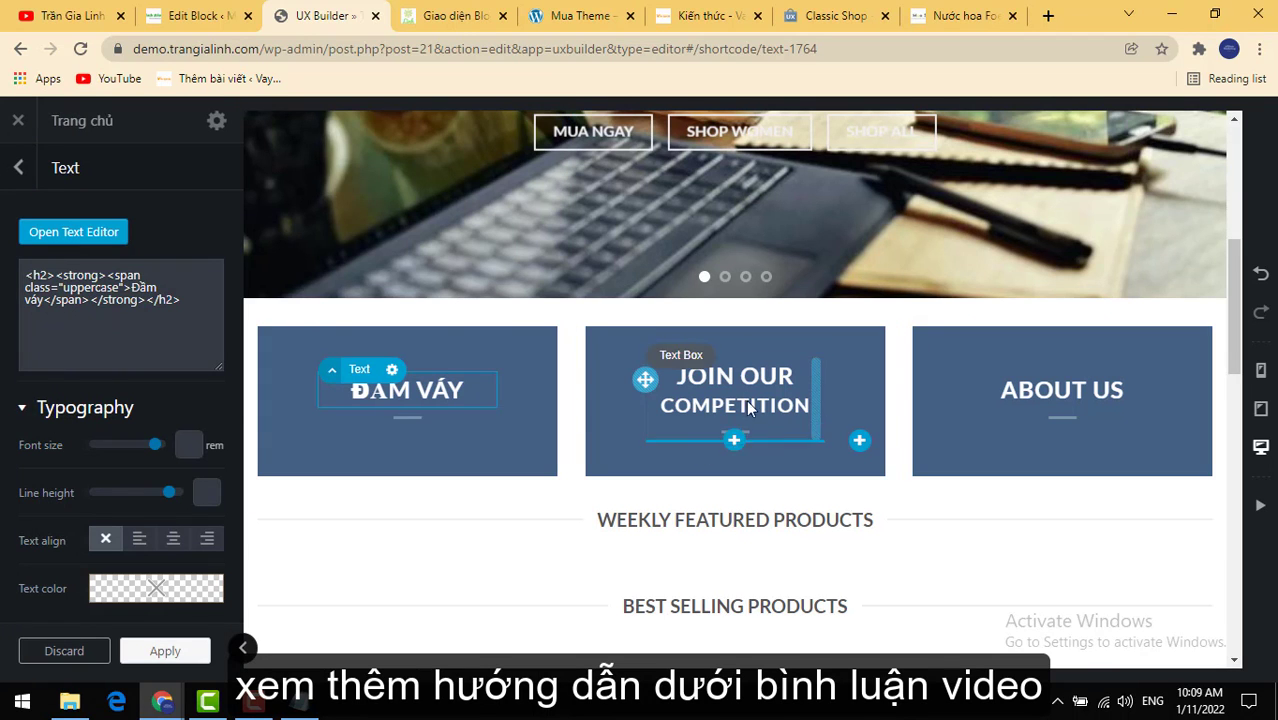
Step: Replace the "Join our competition" text on the middle small banner with "GIÀY DÉP"
double_click(727, 397)
left_click_drag(193, 628, 44, 591)
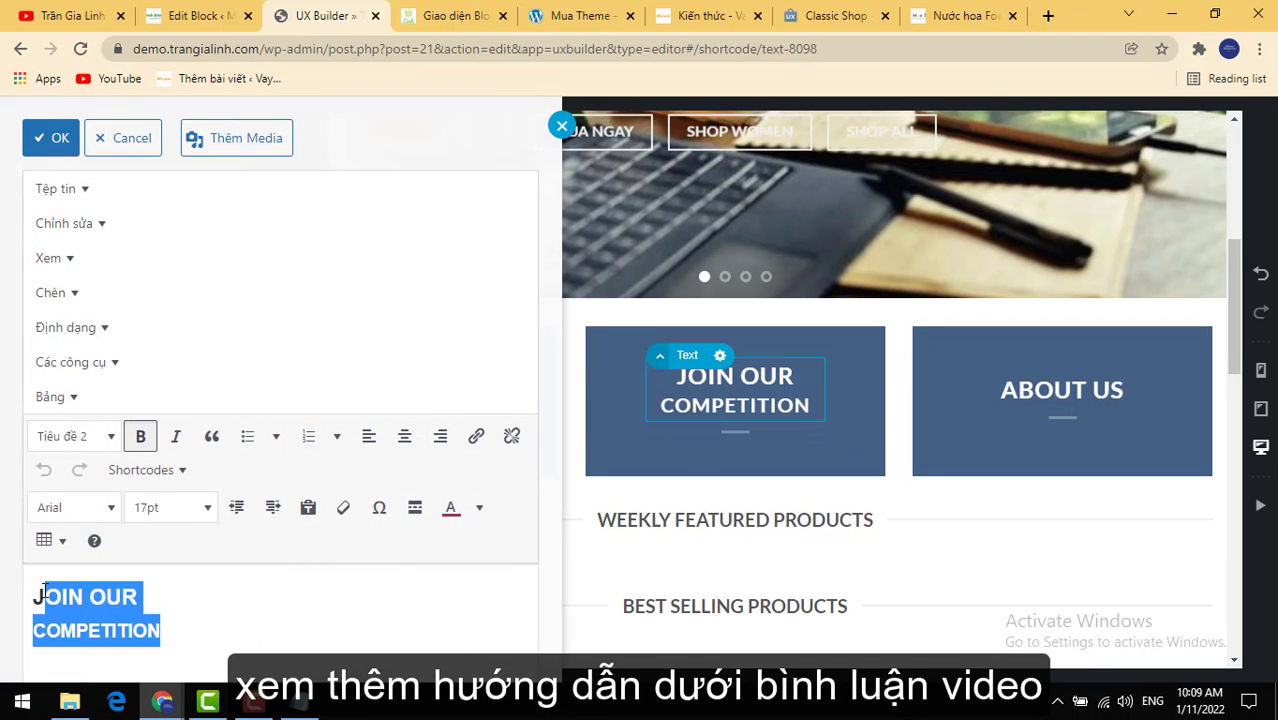
key("BackSpace")
key("BackSpace")
type("GIAYUF")
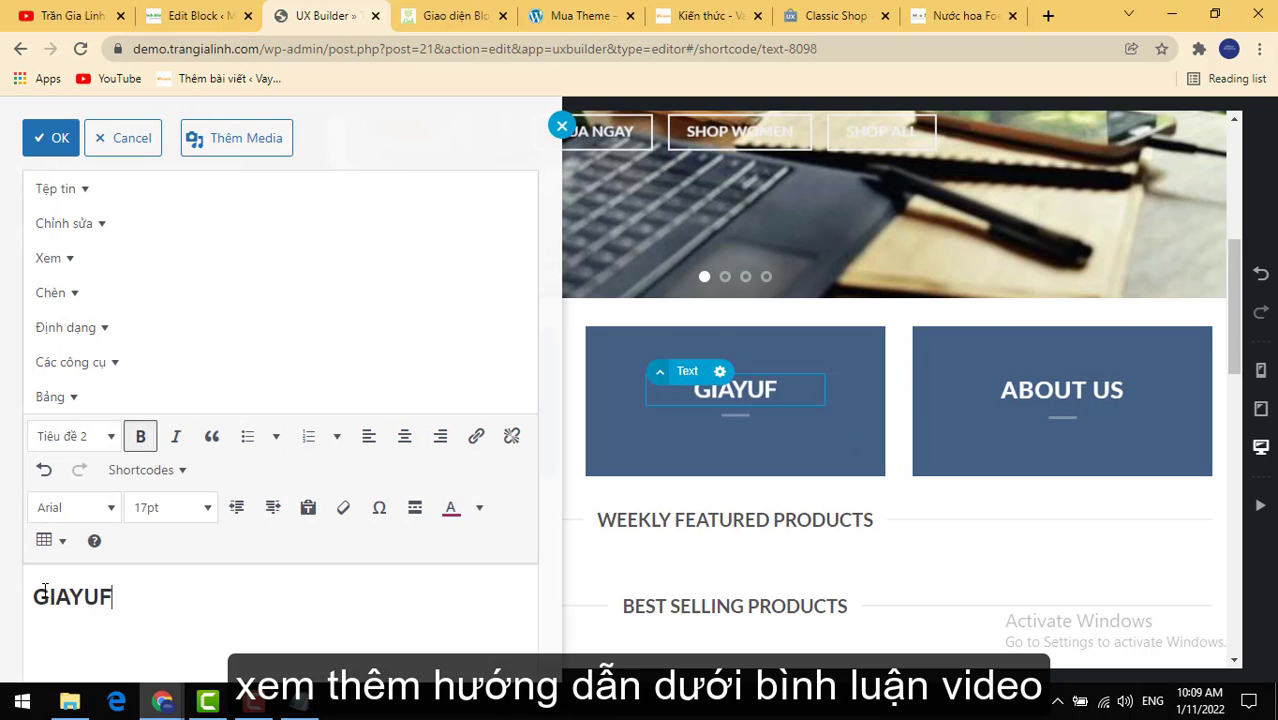
key("BackSpace")
key("BackSpace")
type("DÉP")
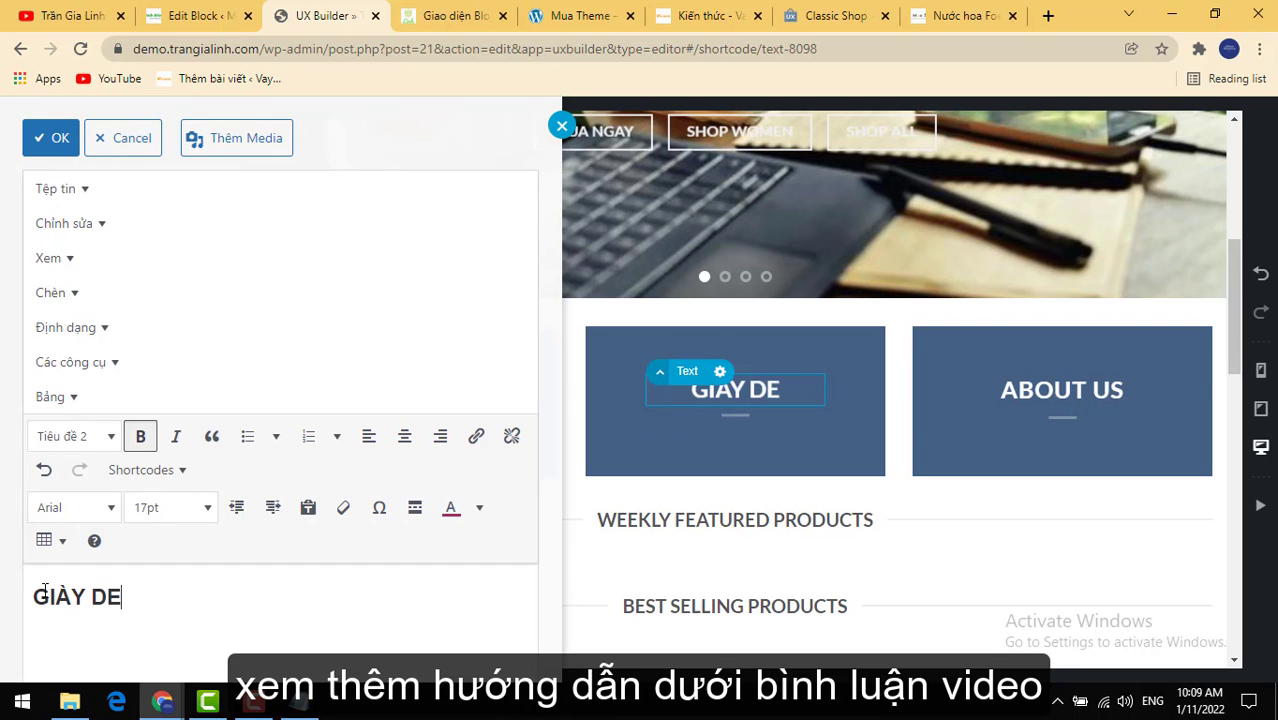
left_click(50, 138)
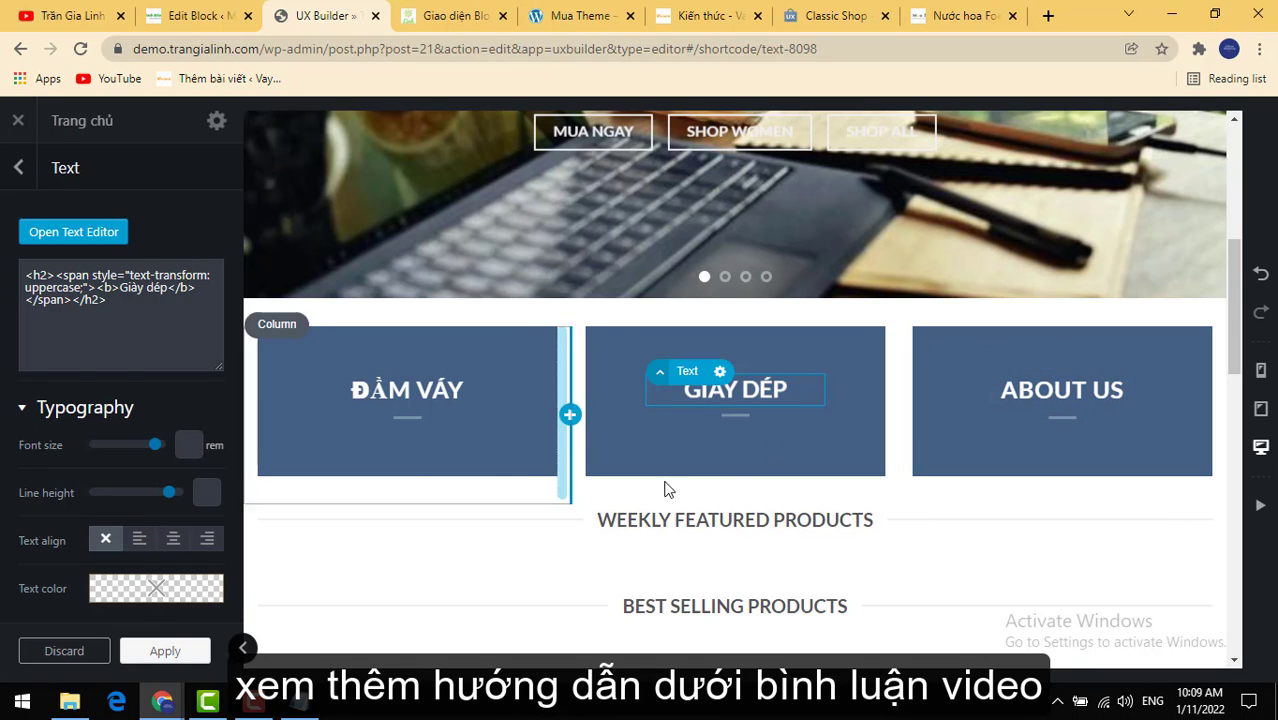
Step: Upload kiem-tien-online-tai-nha.jpg as a background image for the "Đầm váy" banner, after checking the Classic Shop demo for reference
left_click(276, 362)
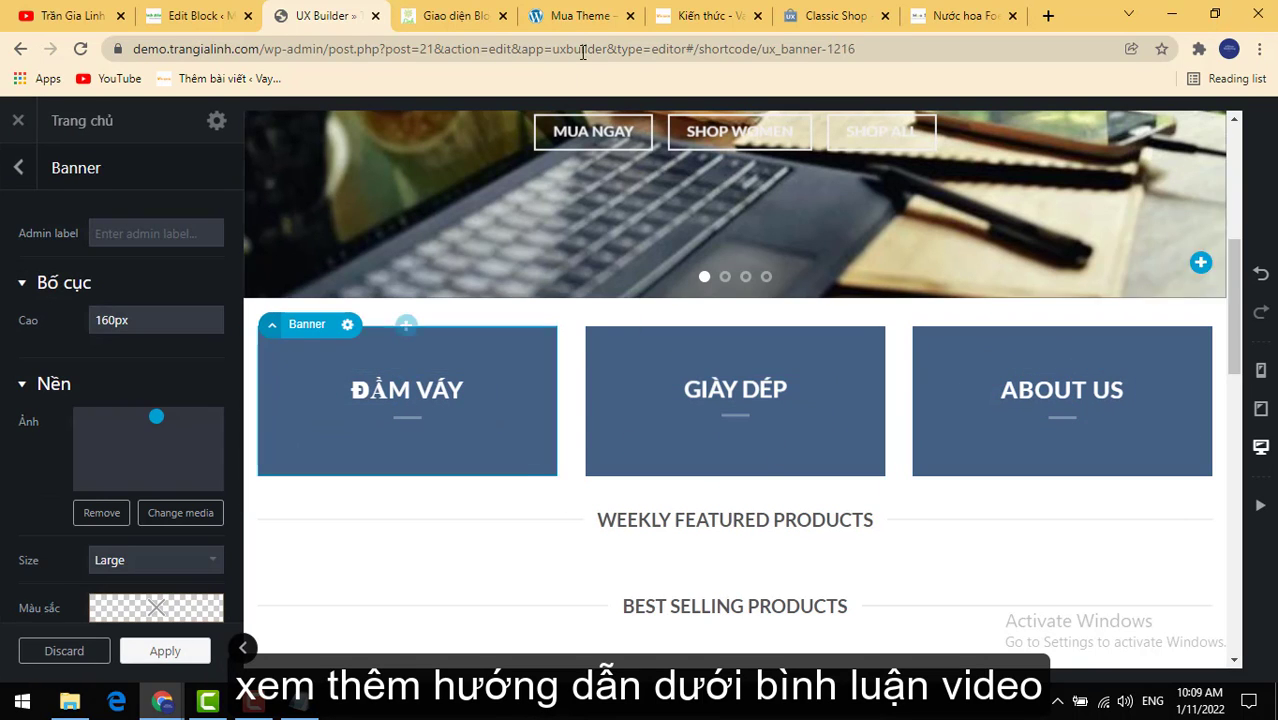
left_click(792, 17)
scroll(474, 349, "down", 6)
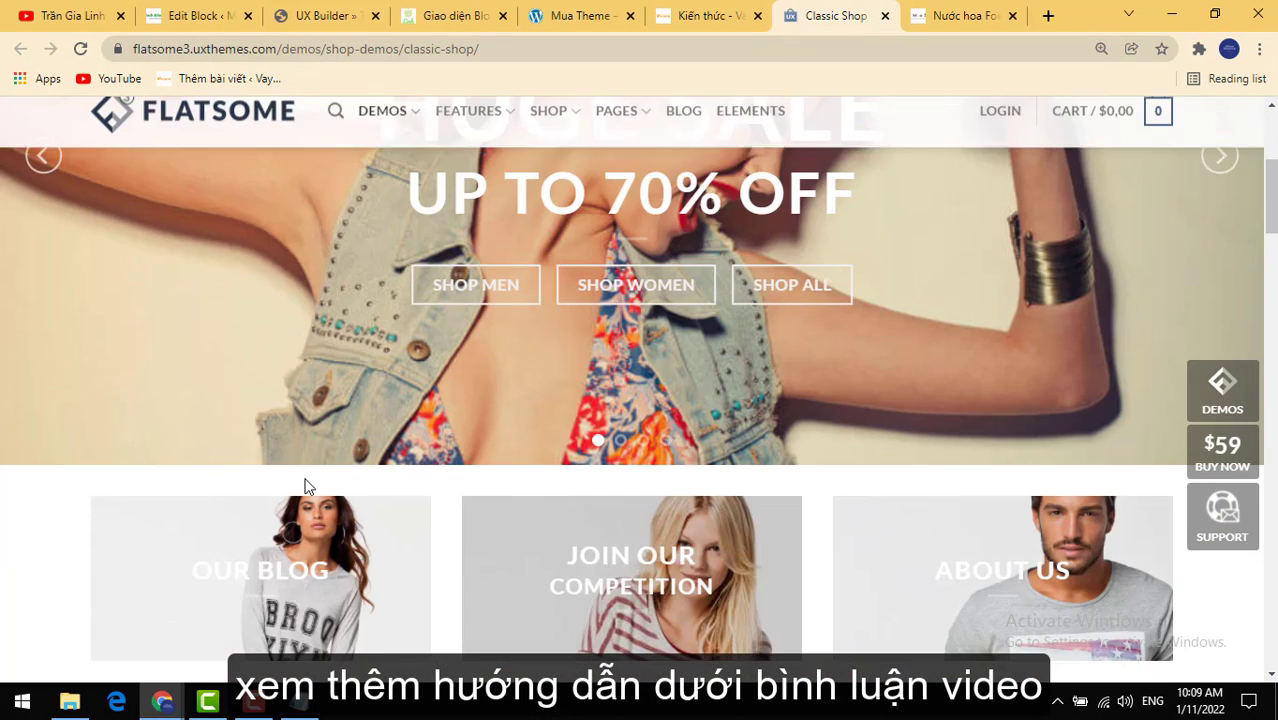
left_click(310, 17)
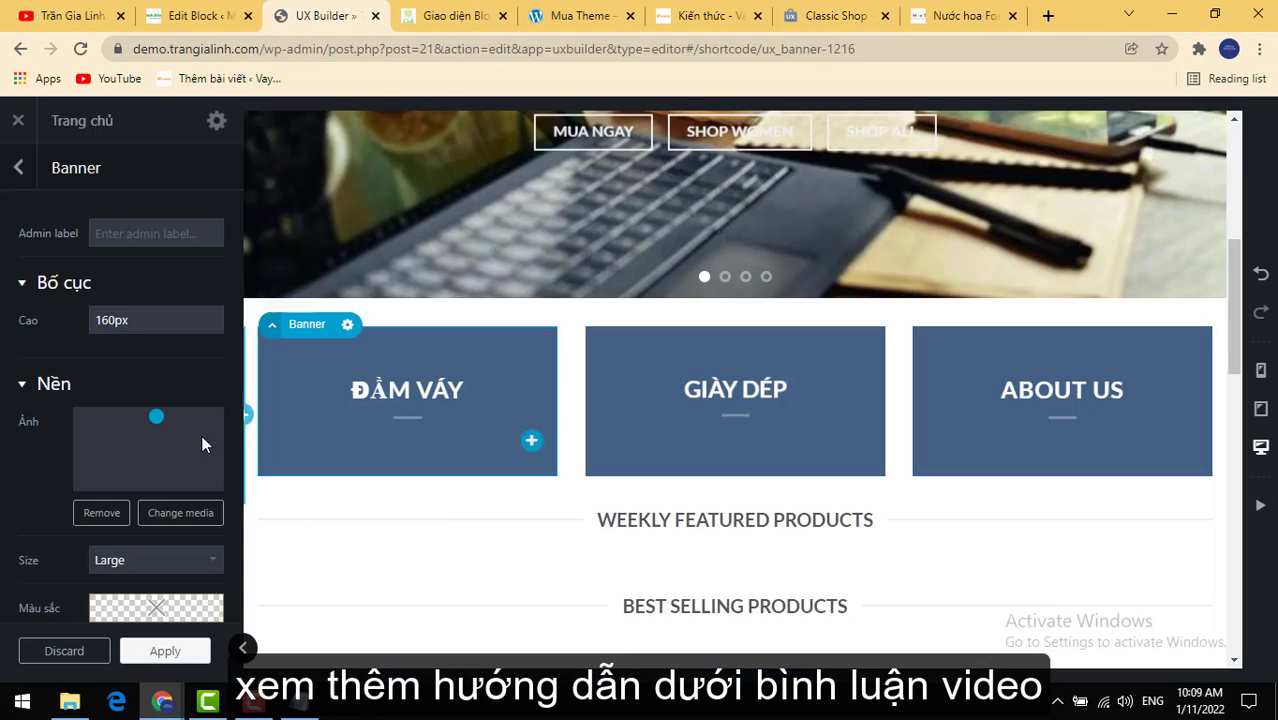
left_click(186, 515)
left_click(72, 190)
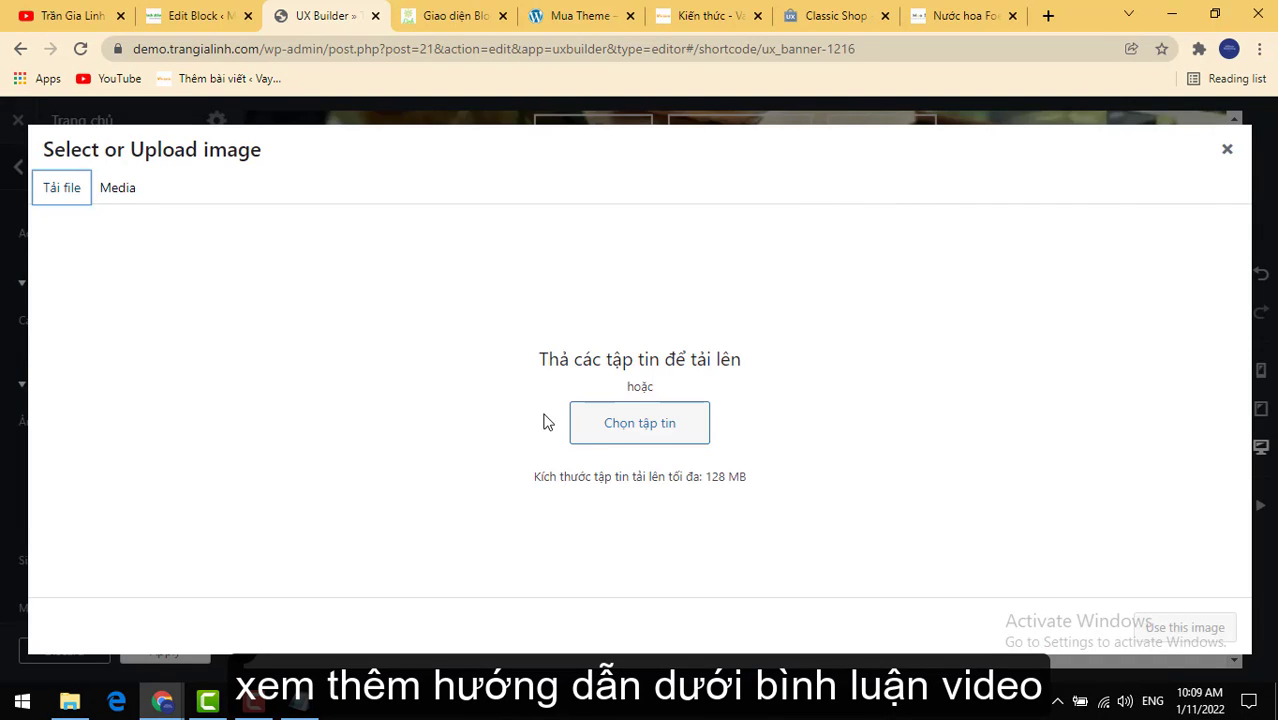
left_click(610, 423)
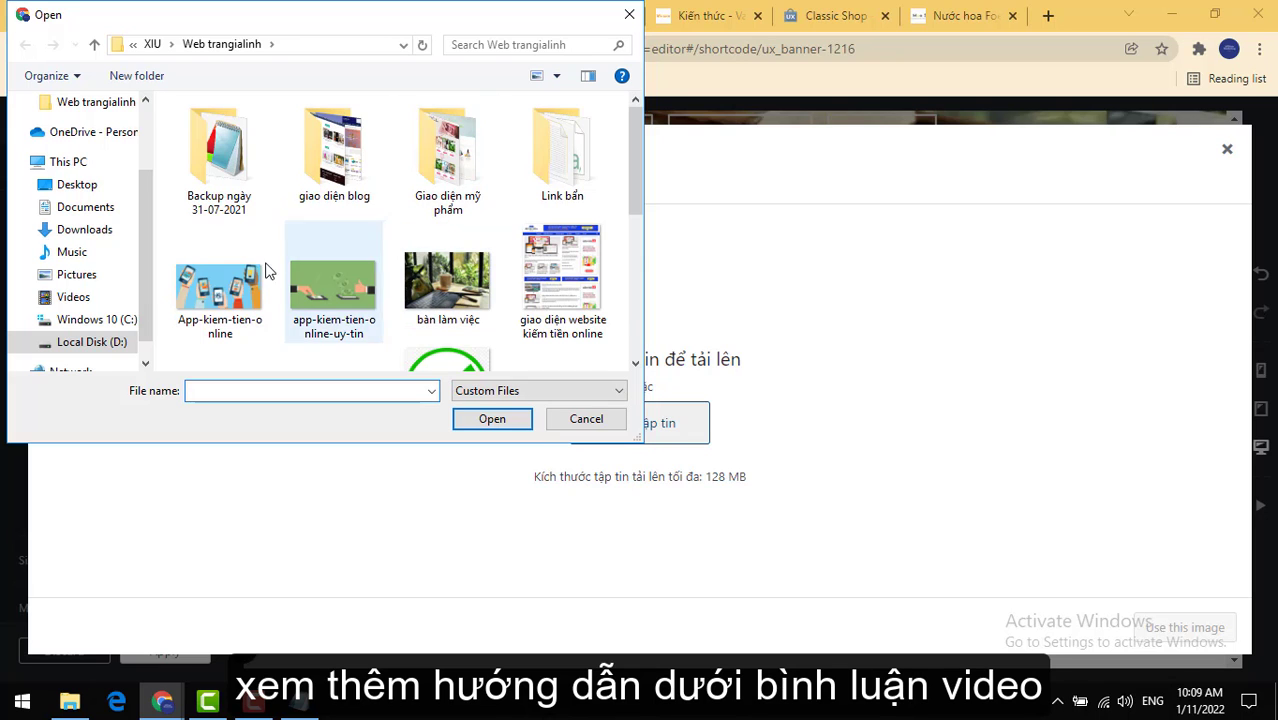
scroll(283, 310, "down", 3)
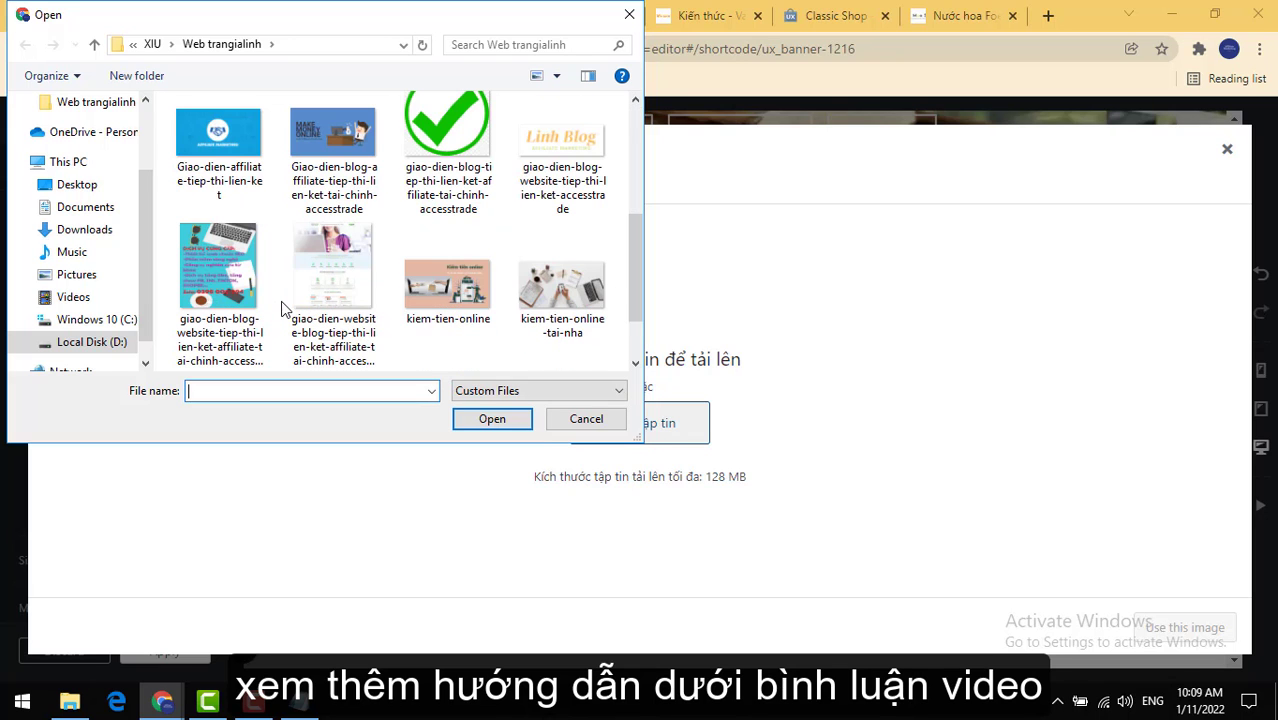
left_click(575, 292)
left_click(492, 419)
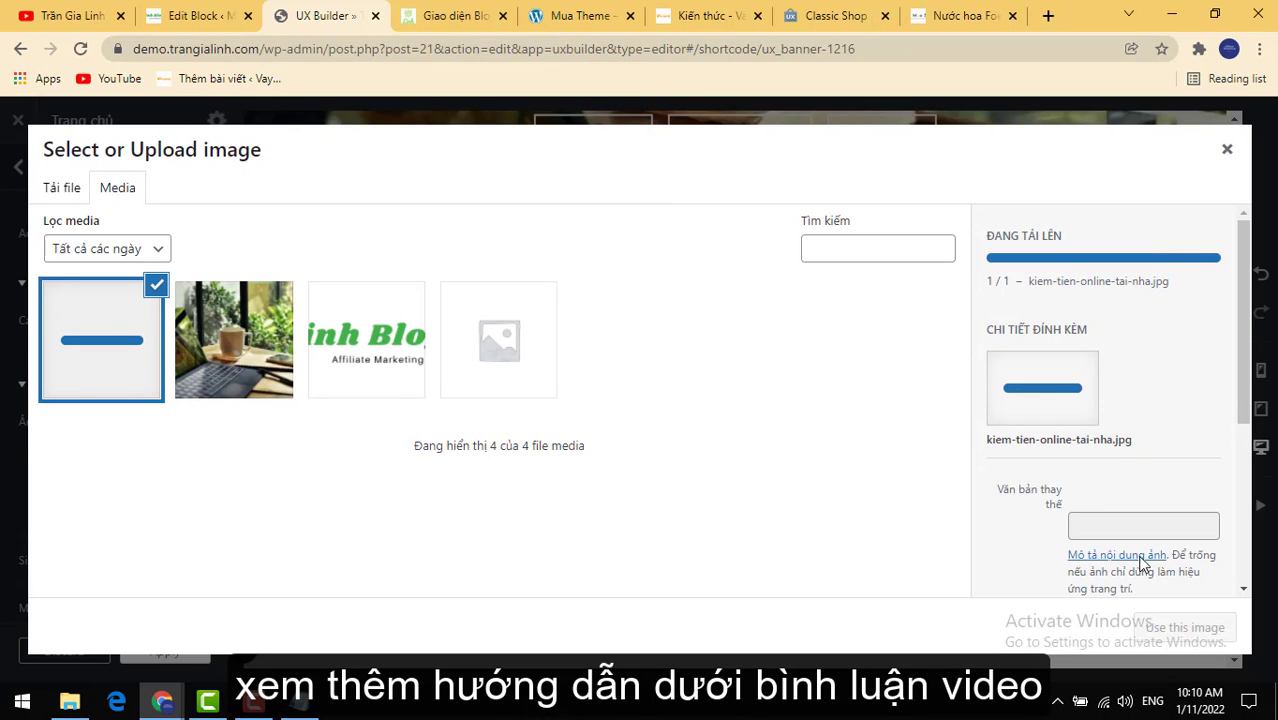
Step: Use the uploaded image as the "Đầm váy" banner's background and apply the banner settings
scroll(1163, 498, "down", 3)
left_click(1209, 614)
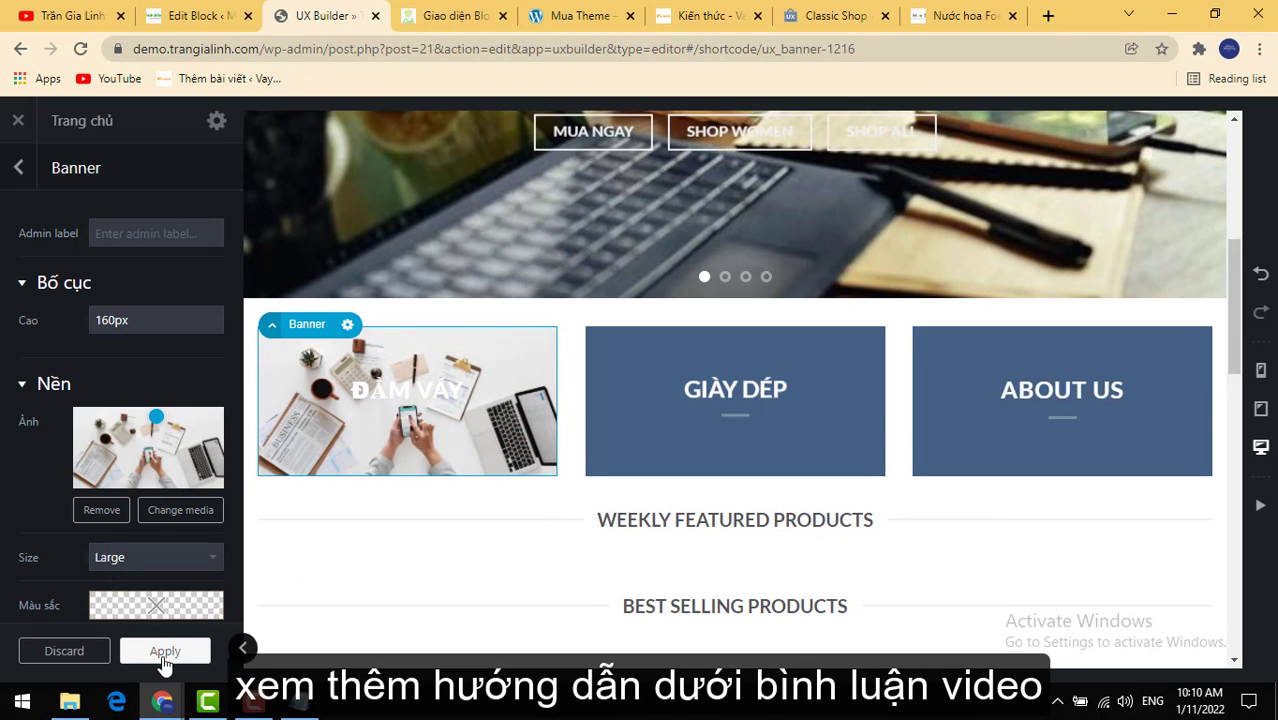
left_click(160, 651)
Step: Change the "Weekly featured products" section title to "Sản phẩm mới"
scroll(548, 575, "down", 2)
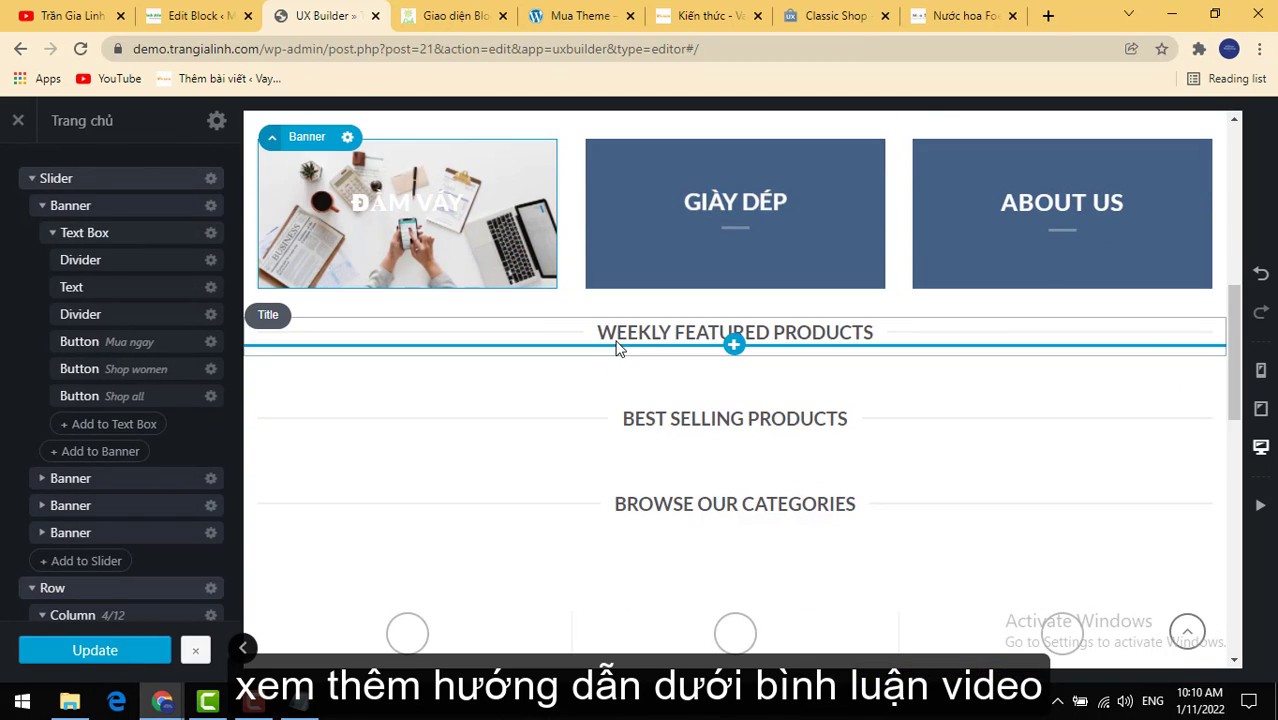
left_click(818, 340)
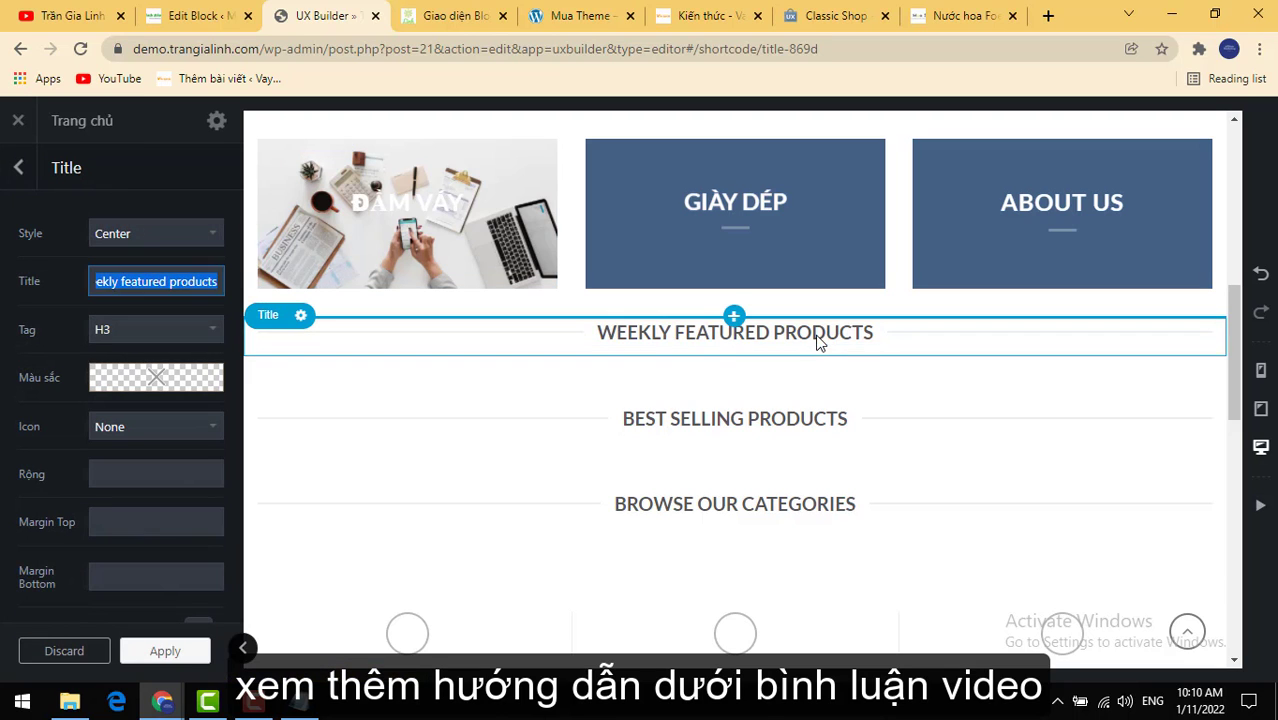
left_click(152, 283)
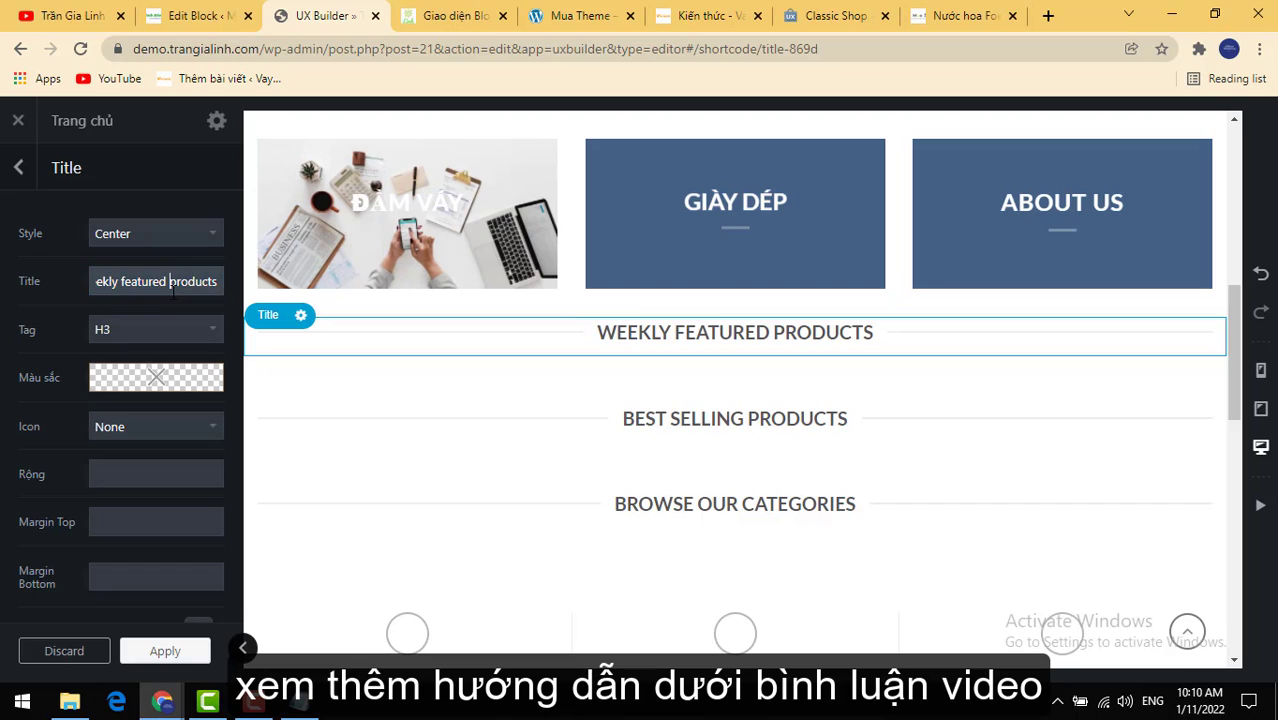
triple_click(172, 288)
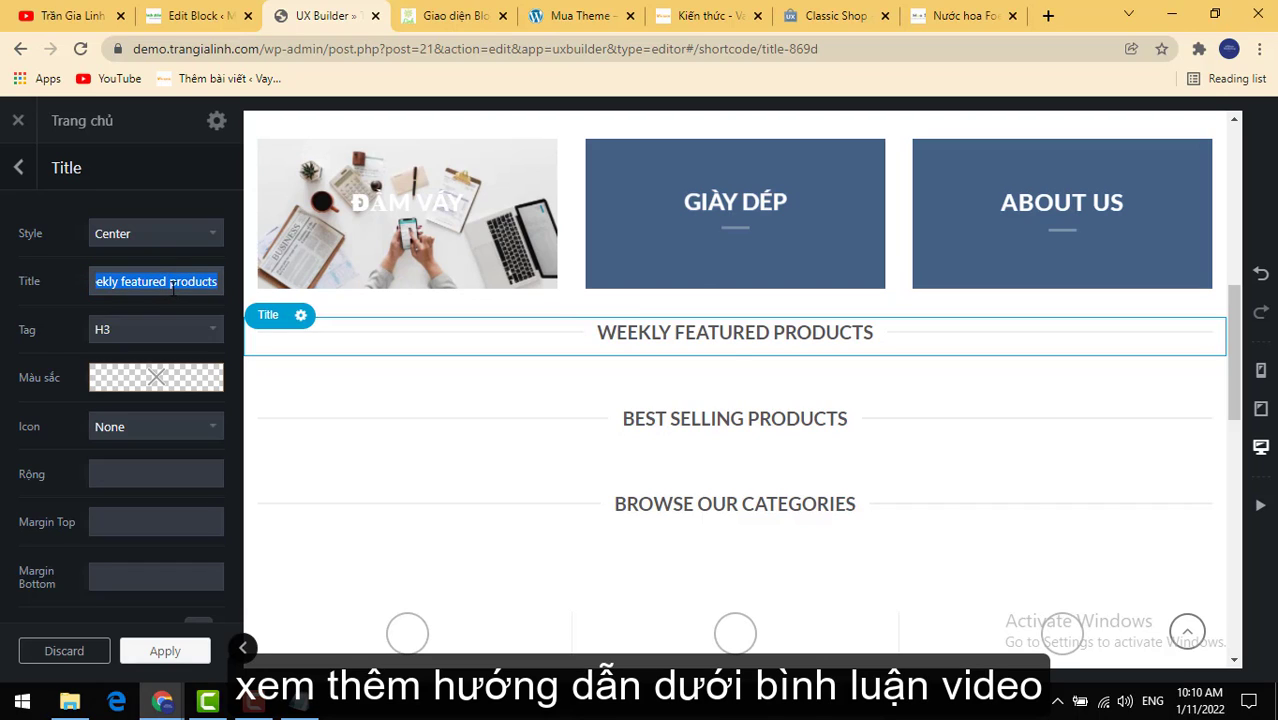
type("Sản phẩm ")
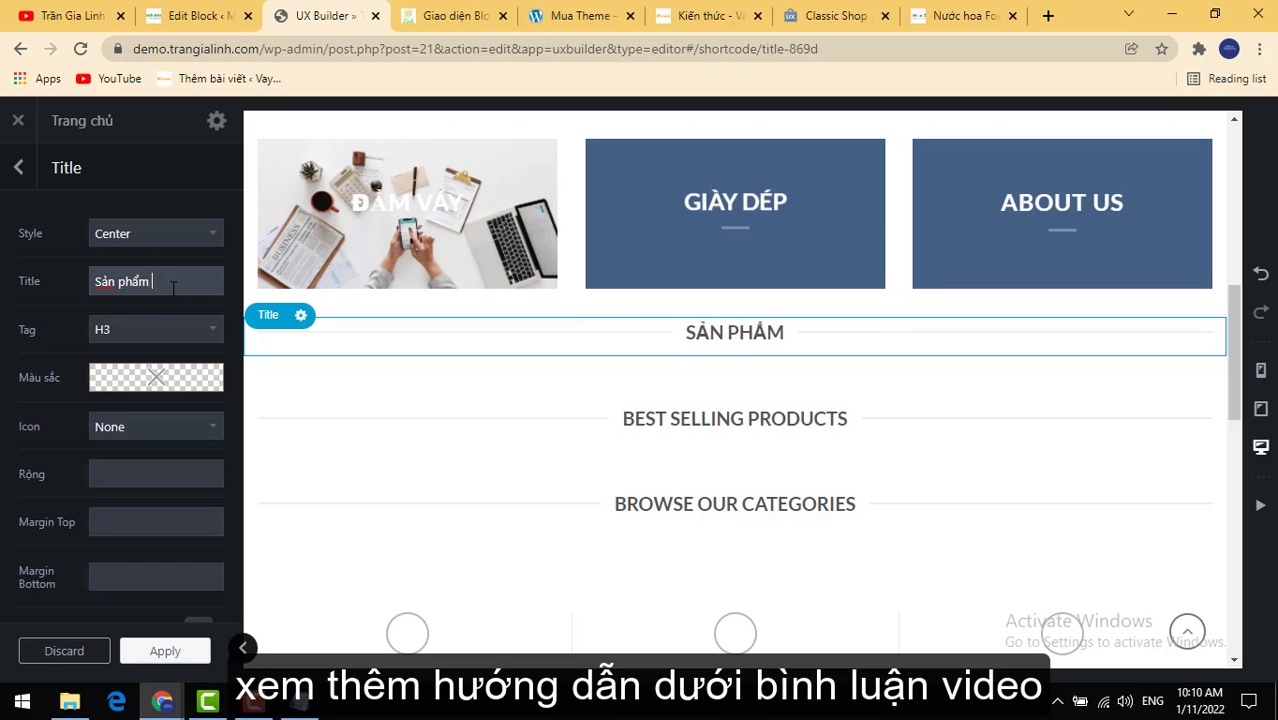
type("mới")
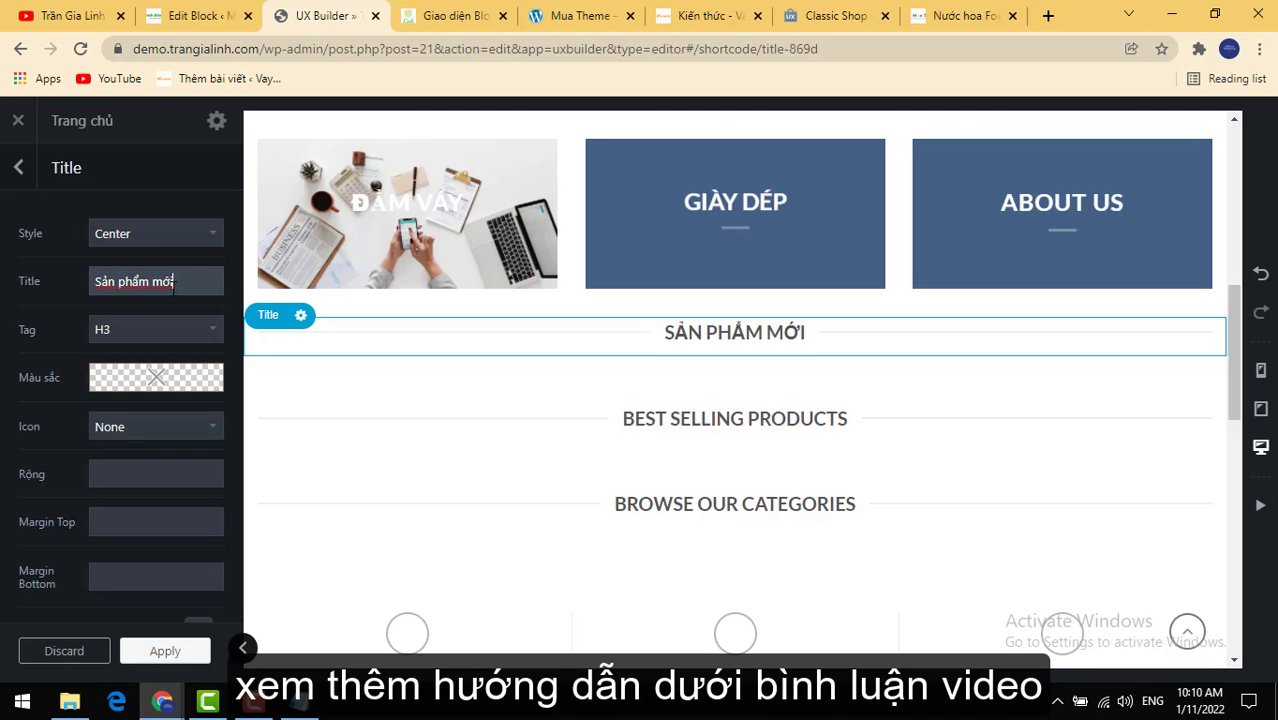
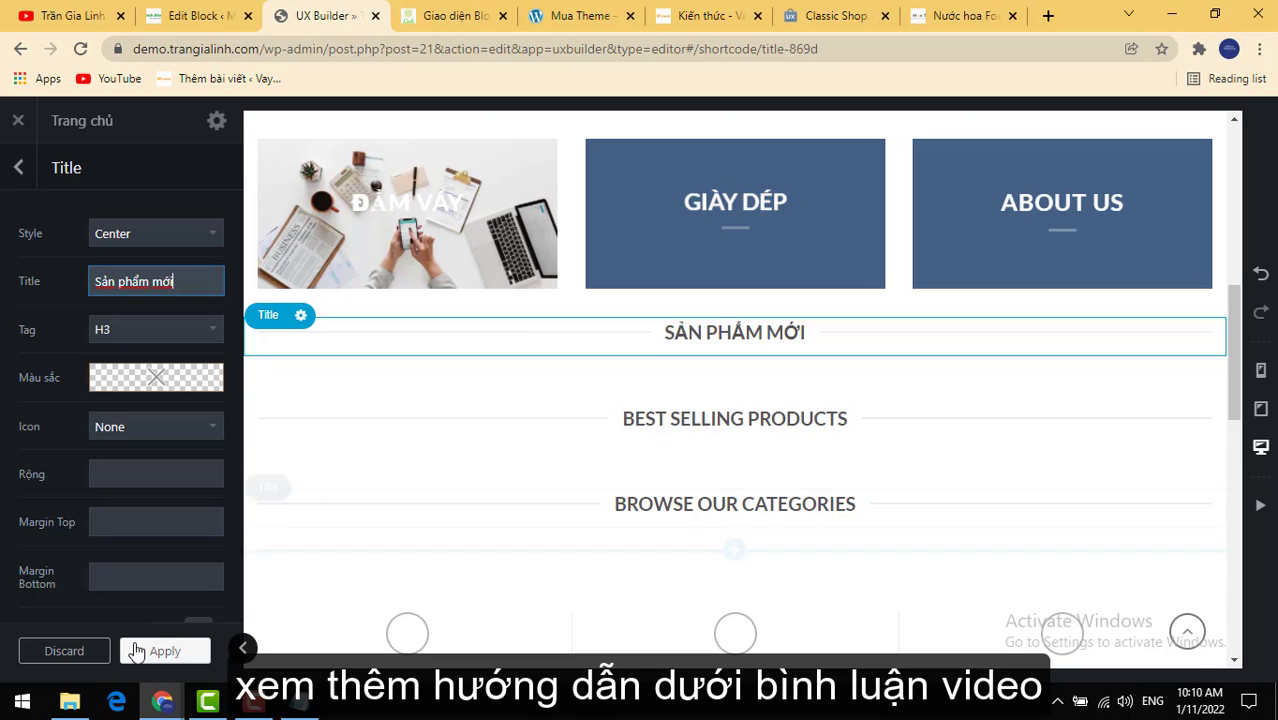
Step: Apply the "Sản phẩm mới" section title and update the homepage
left_click(160, 651)
left_click(91, 652)
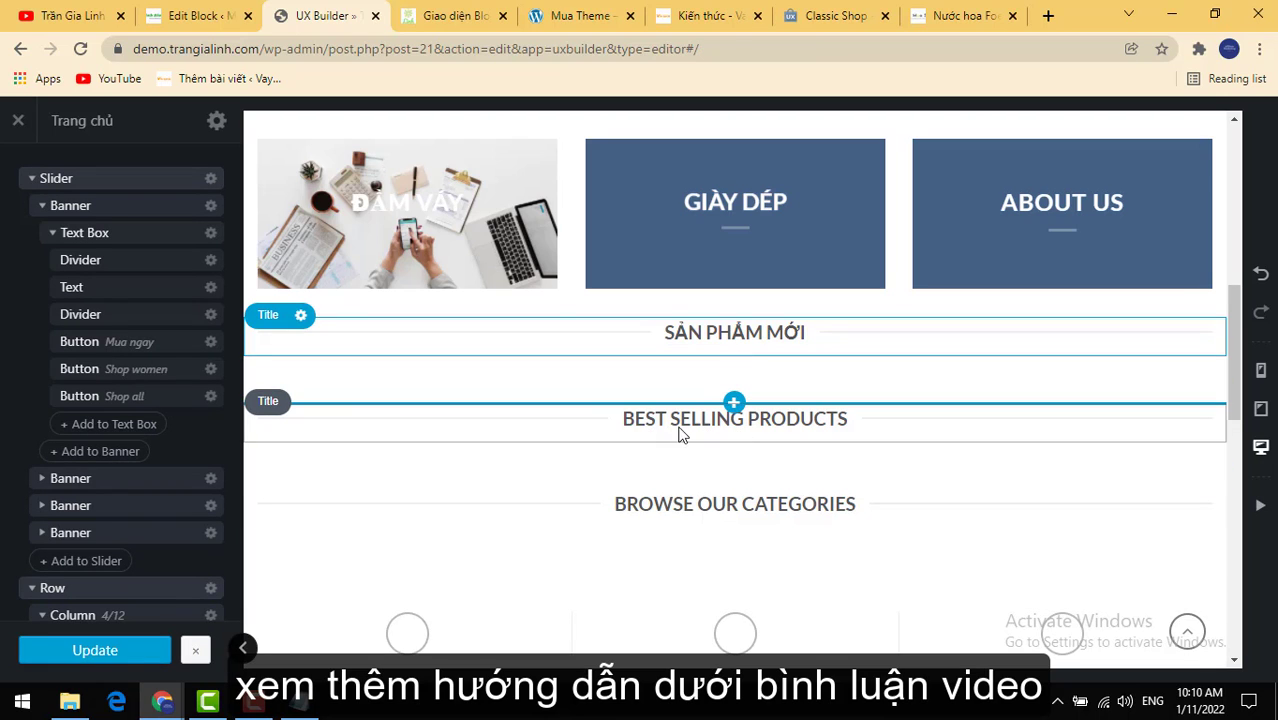
Step: Change the "Best selling products" section title to "Sản phẩm bán chạy nhất" and apply it
left_click(717, 429)
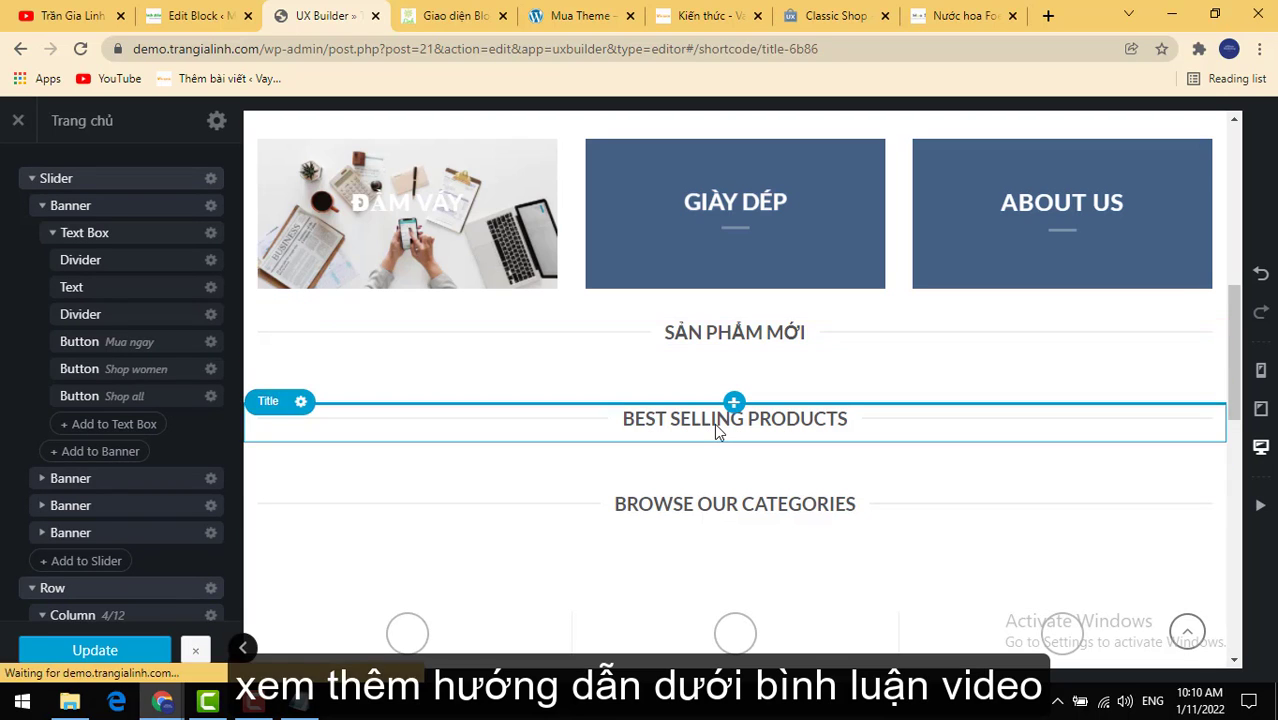
type("S")
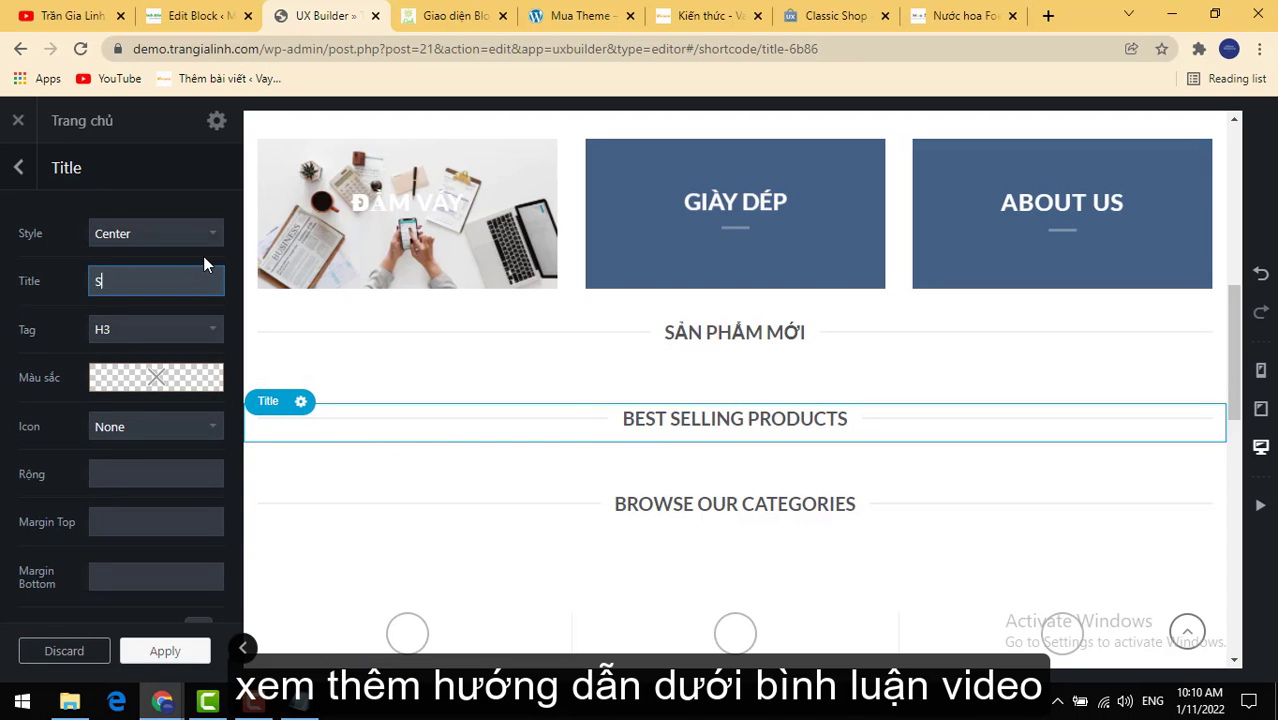
type("ản phẩmbas")
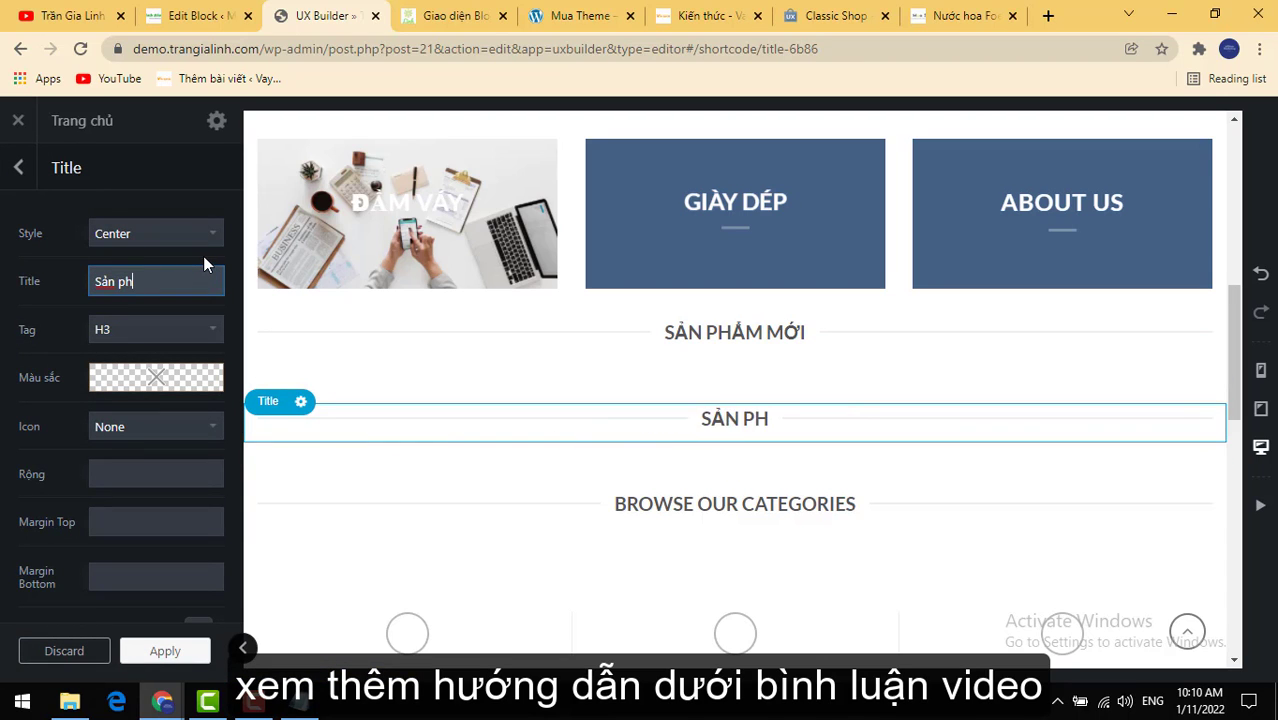
key("BackSpace")
key("BackSpace")
key("BackSpace")
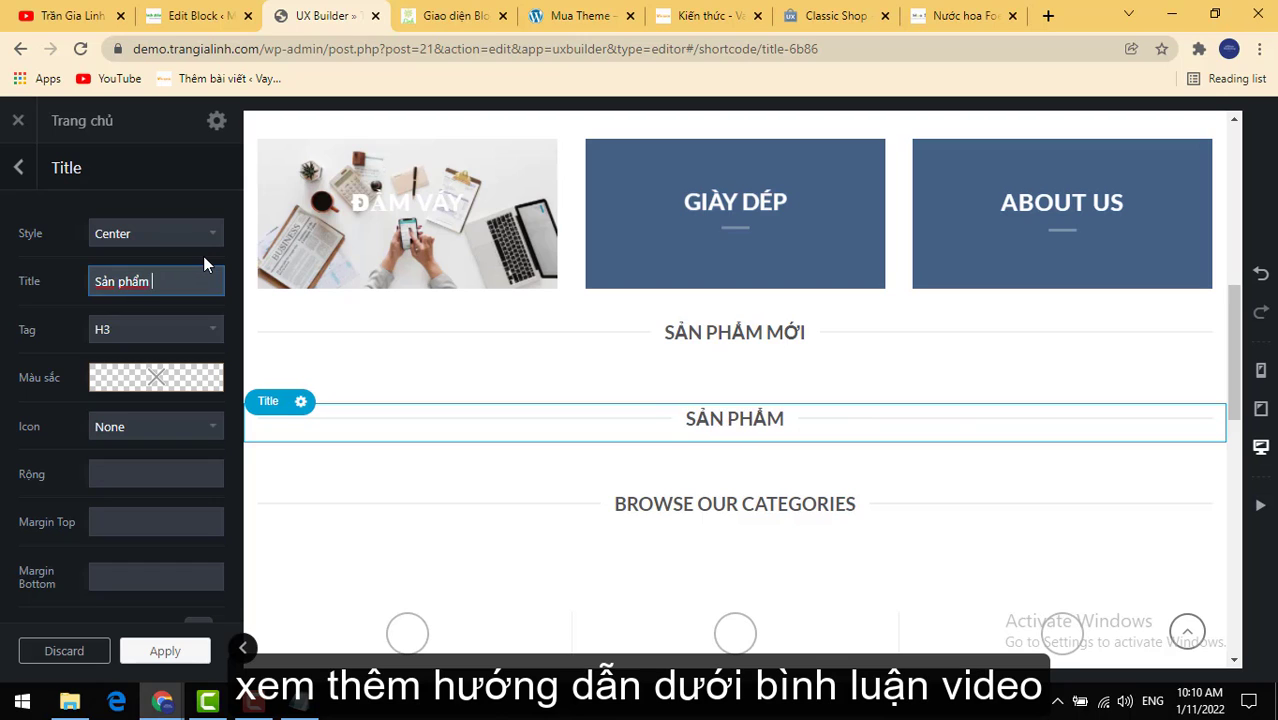
type("ban chạy nhất")
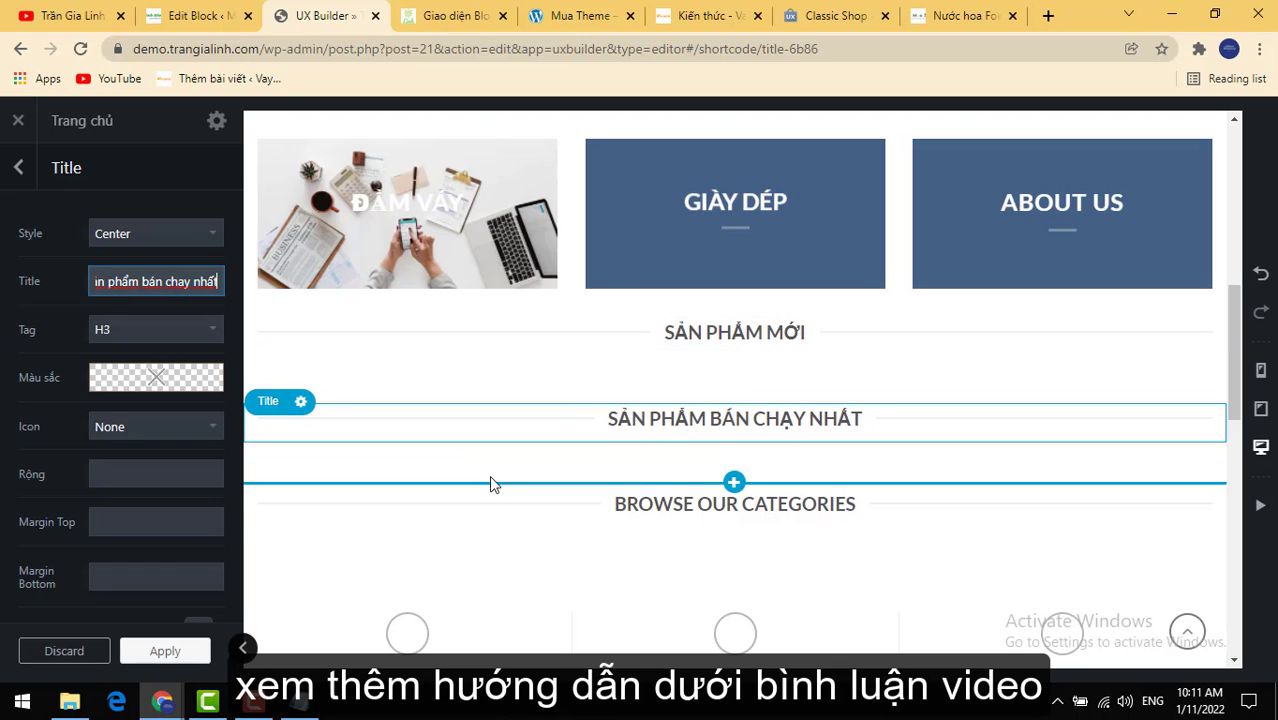
key("Return")
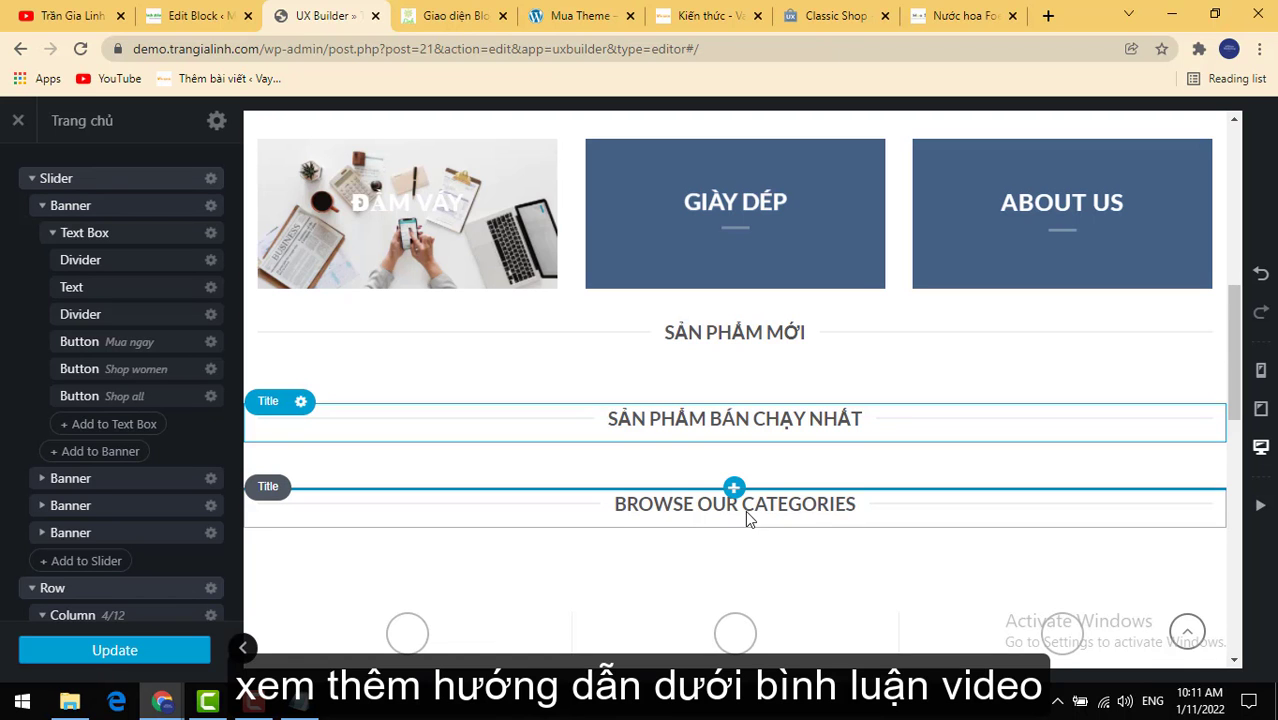
Step: Delete the "Browse our categories" section title after comparing that section with the Classic Shop demo
scroll(805, 525, "down", 3)
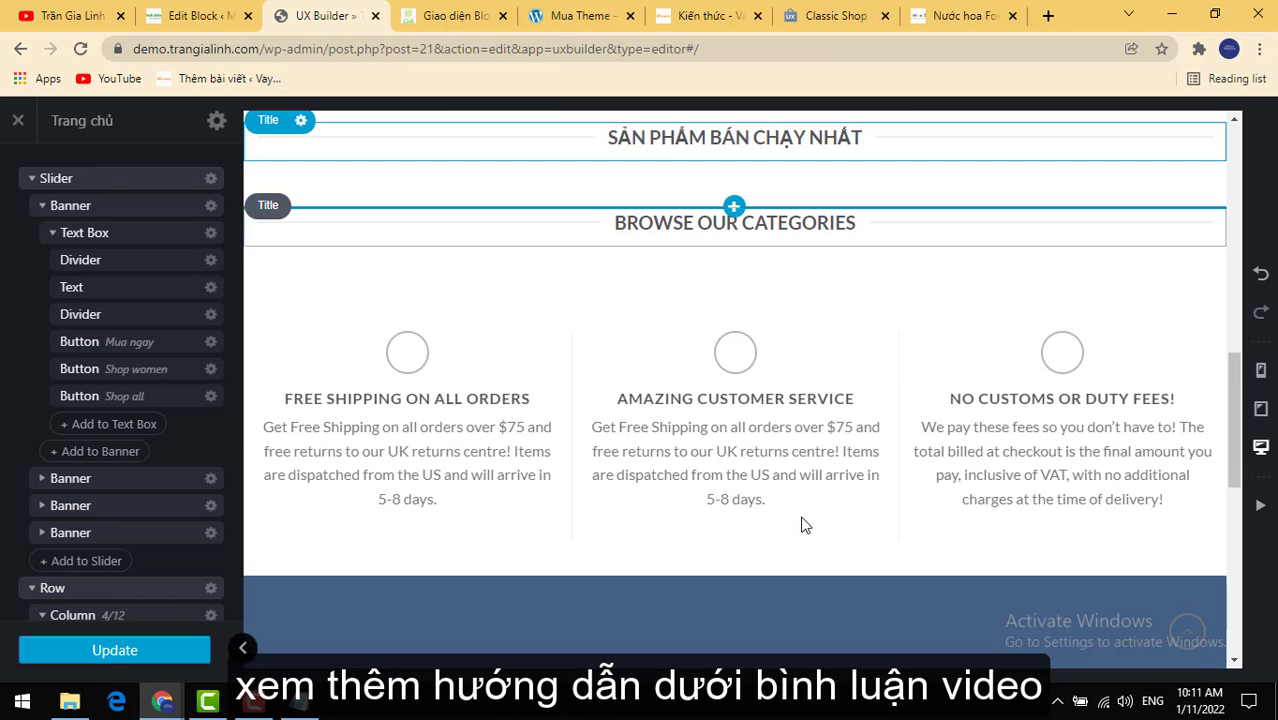
left_click(864, 8)
scroll(725, 515, "down", 5)
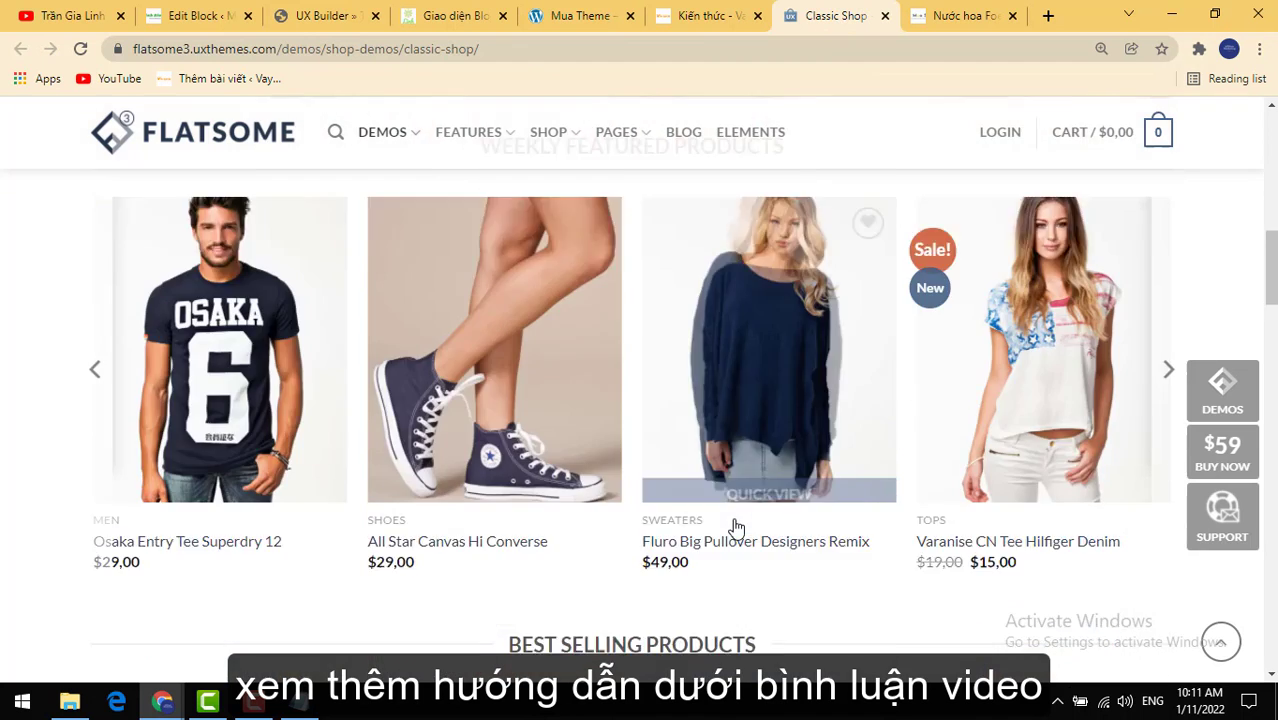
scroll(615, 445, "down", 6)
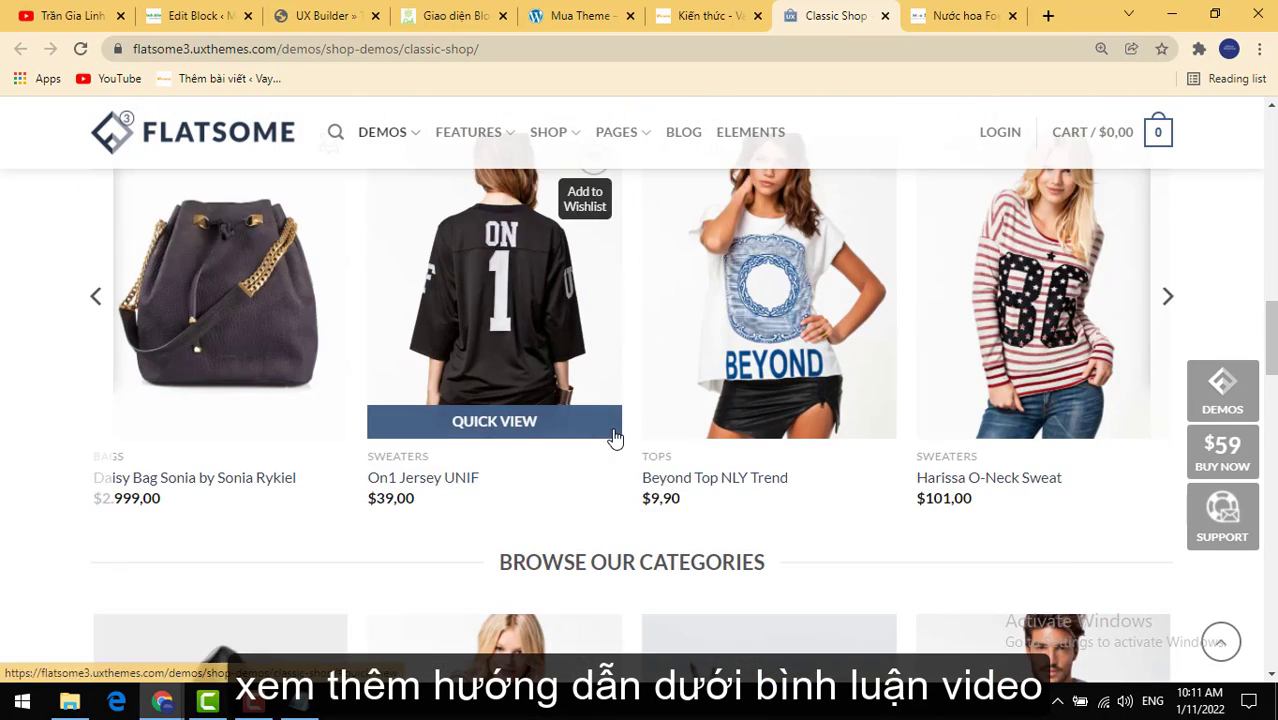
scroll(688, 293, "up", 1)
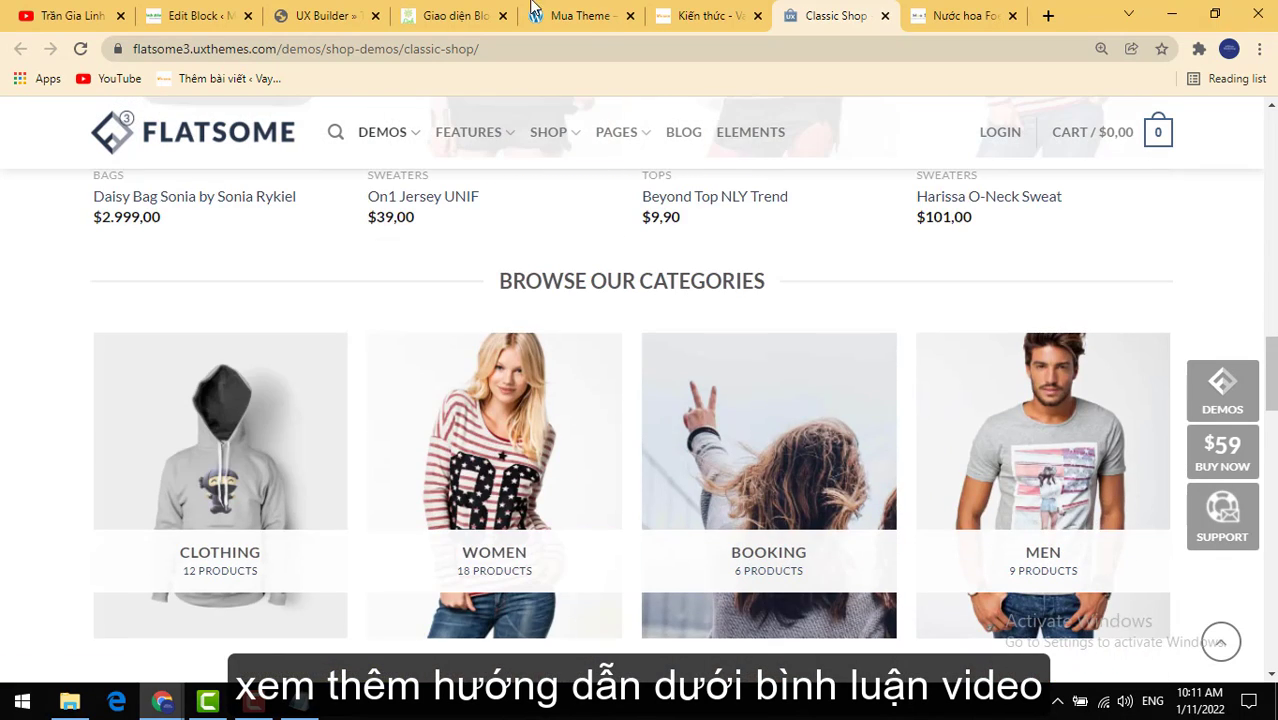
left_click(355, 15)
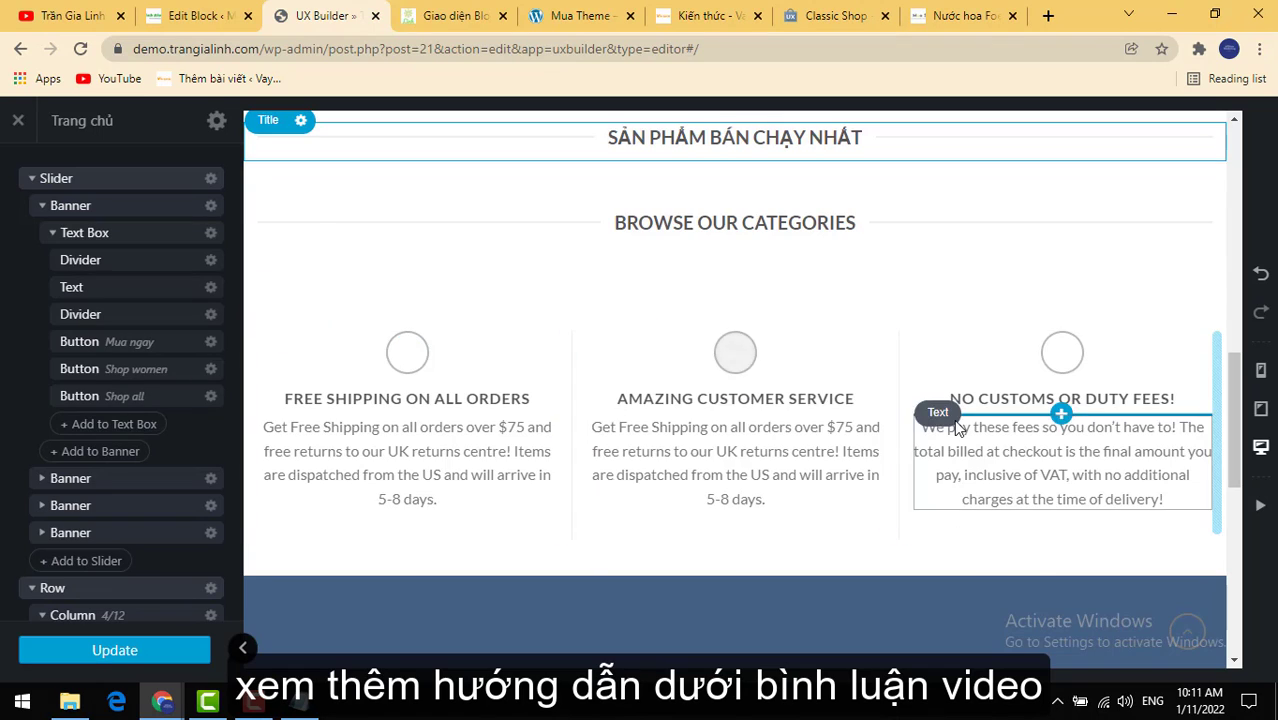
scroll(900, 400, "up", 1)
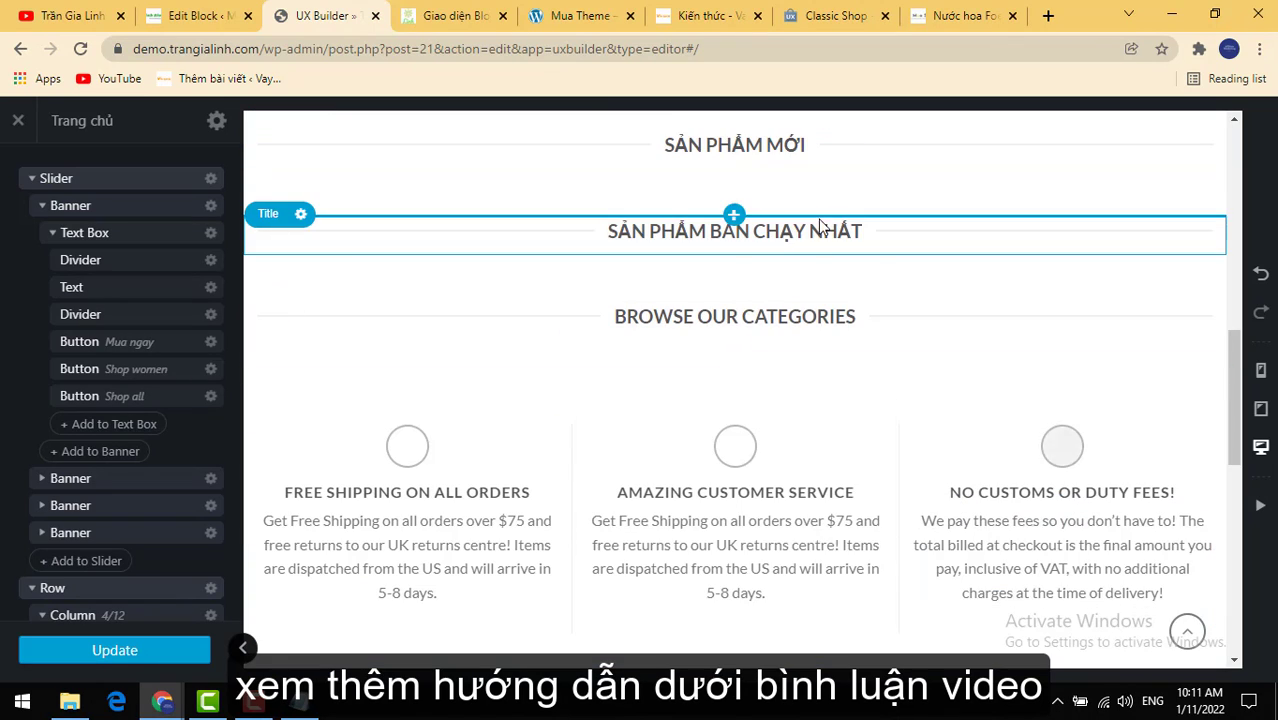
left_click(791, 320)
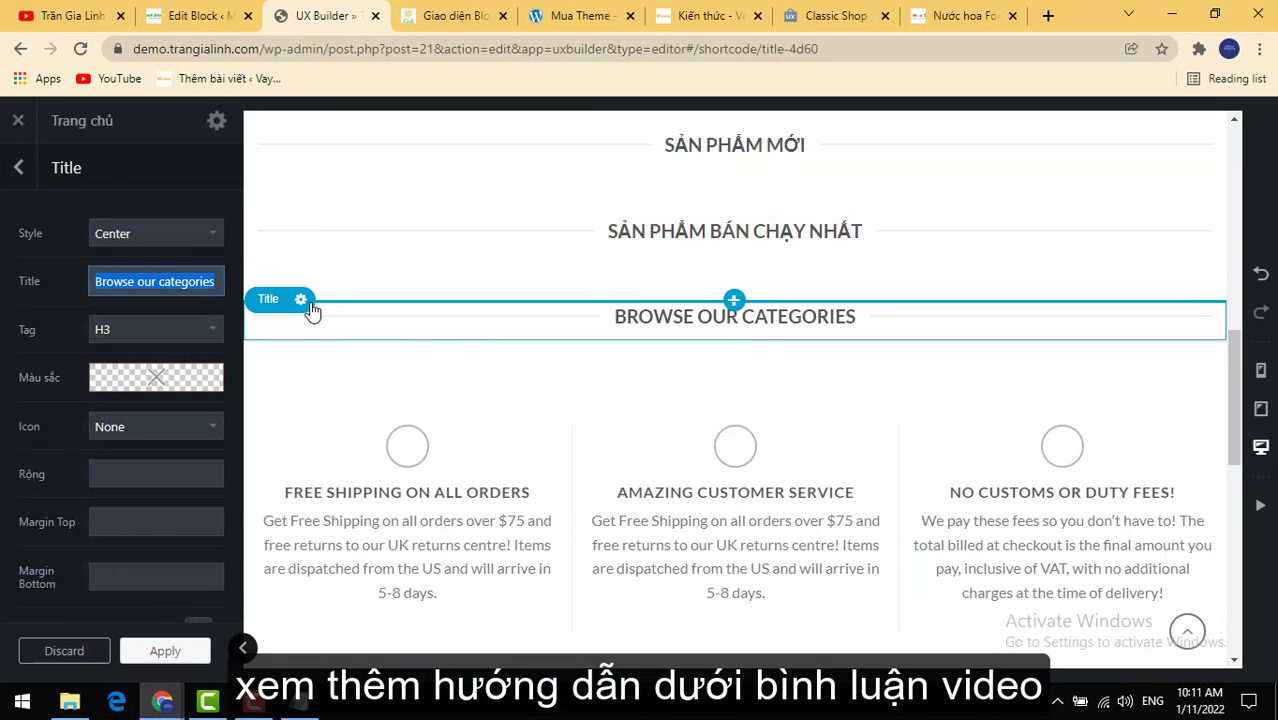
left_click(301, 300)
left_click(260, 454)
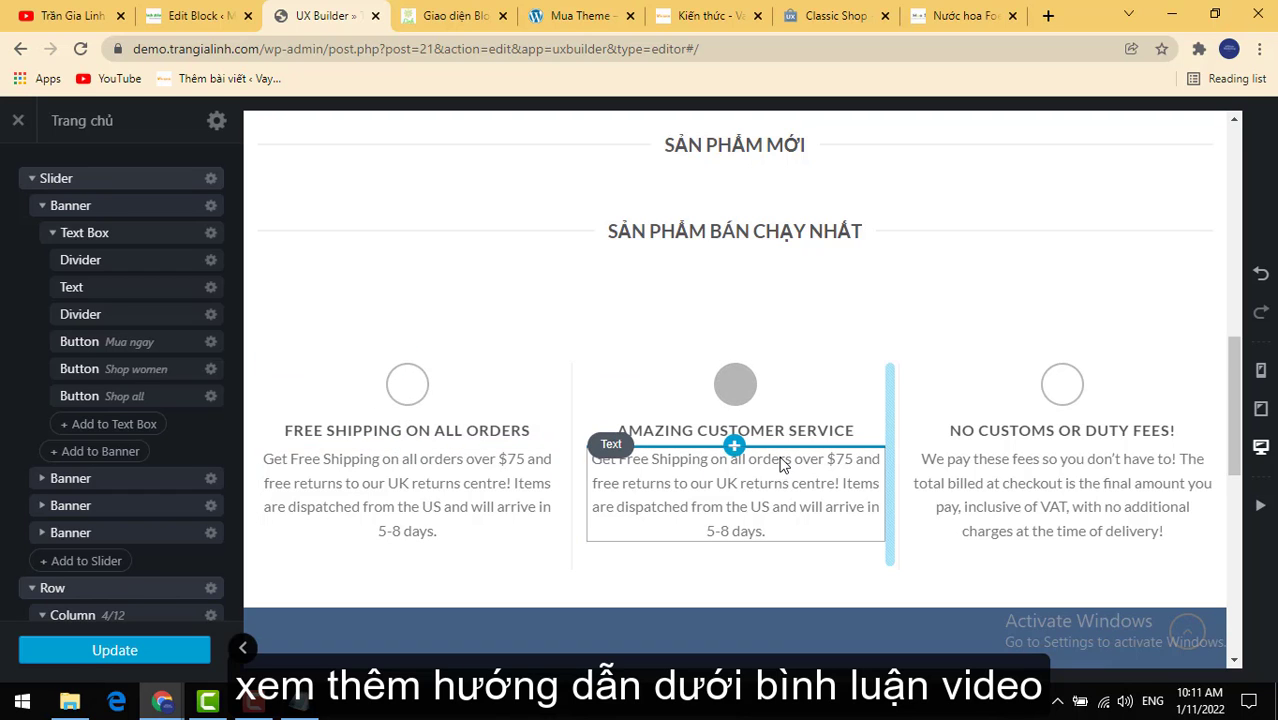
Step: Change the "Free Shipping on all orders" icon box title to "Giao hàng miễn phí", after checking the Classic Shop demo
left_click(805, 16)
scroll(451, 486, "down", 4)
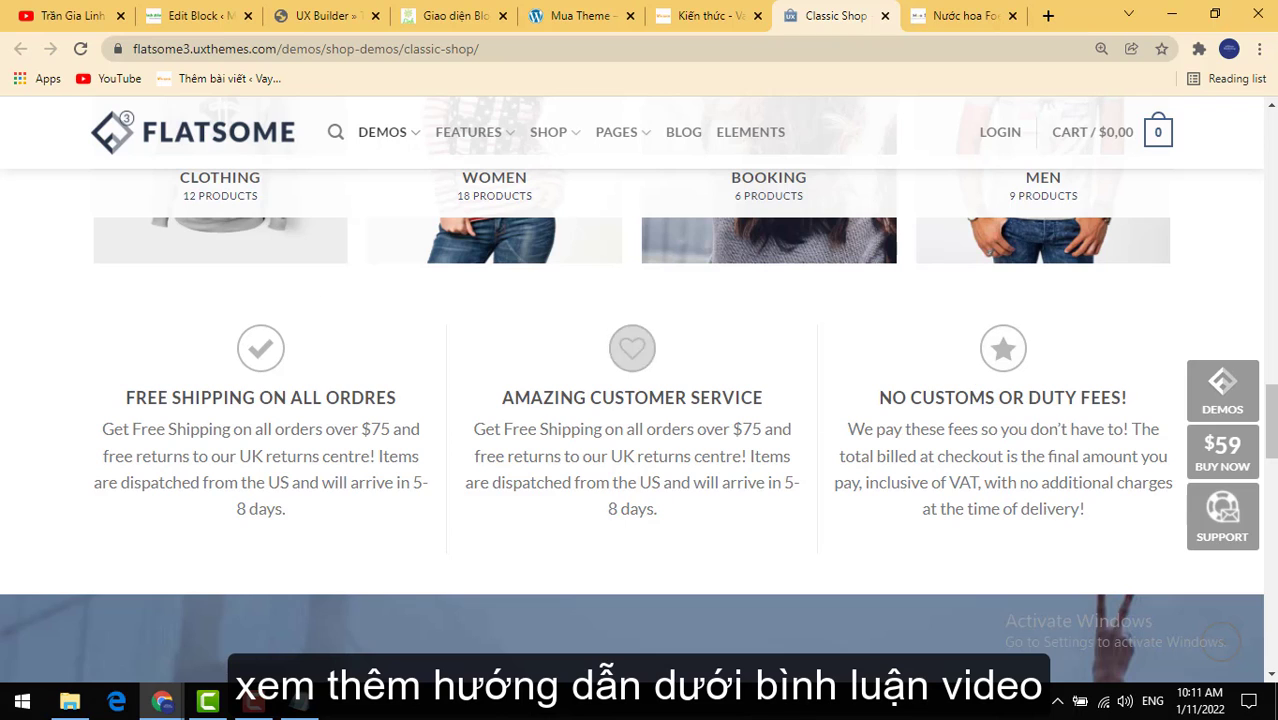
left_click(363, 12)
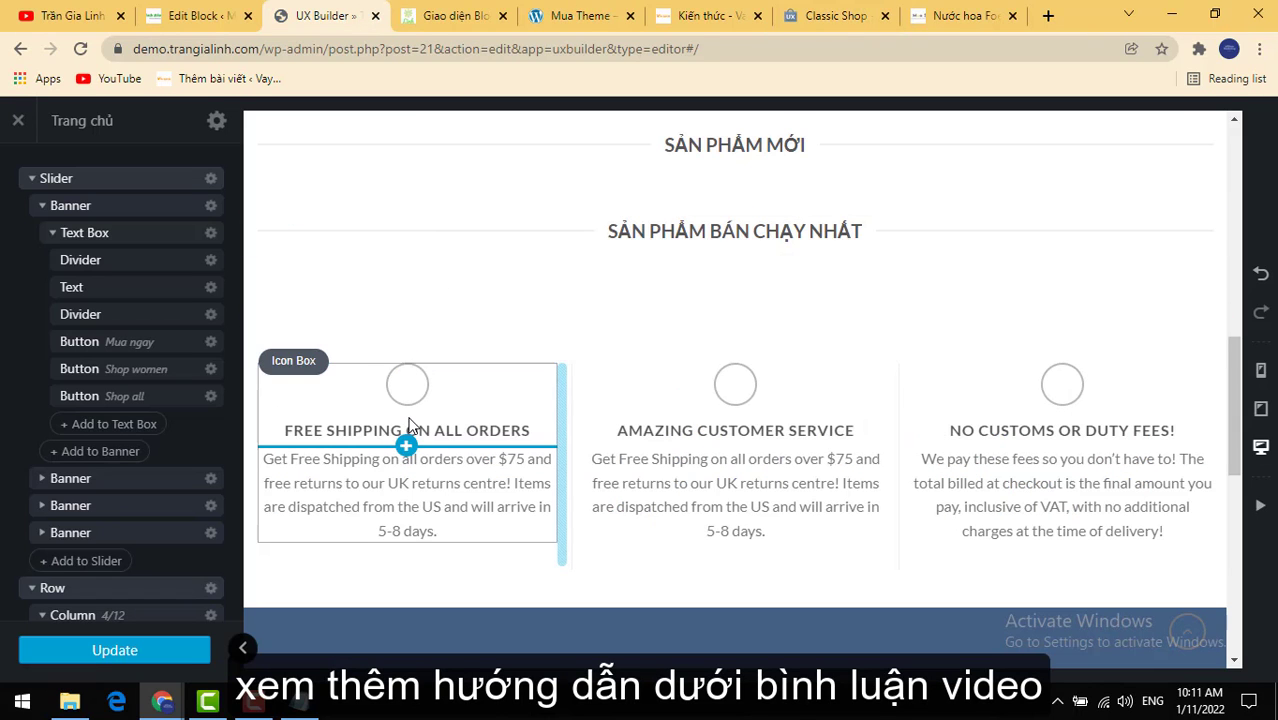
left_click(432, 438)
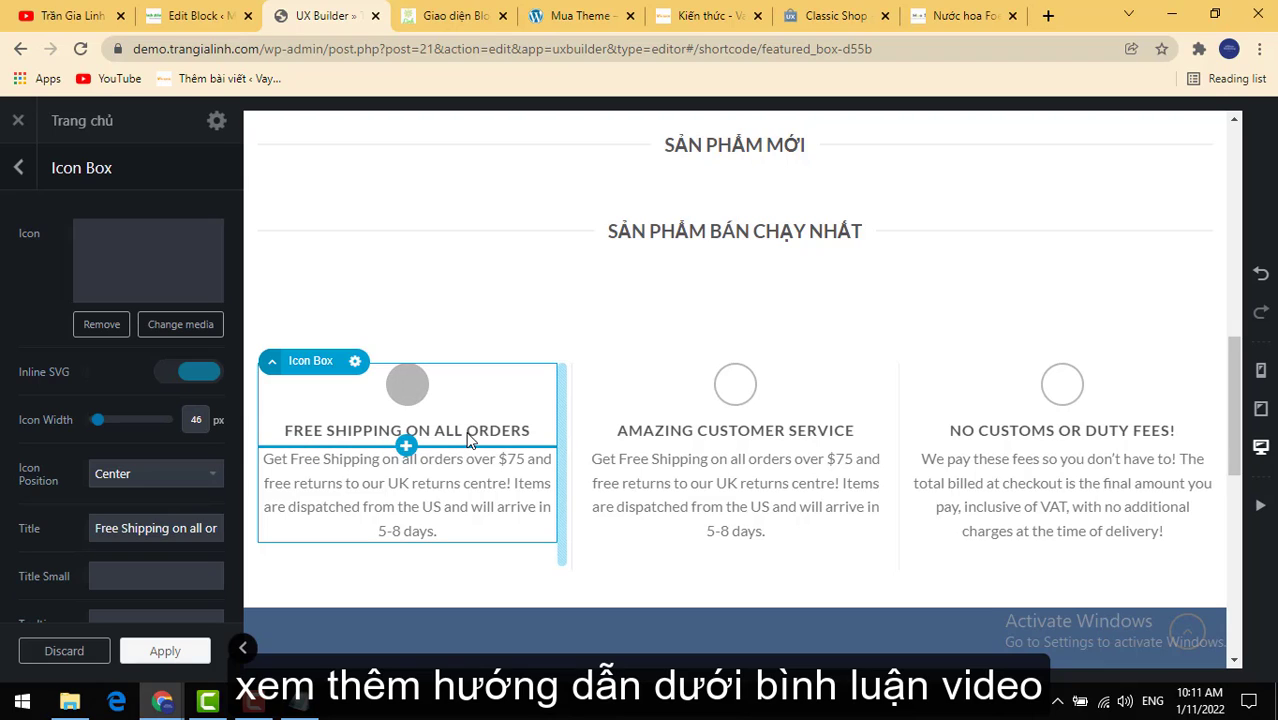
triple_click(163, 527)
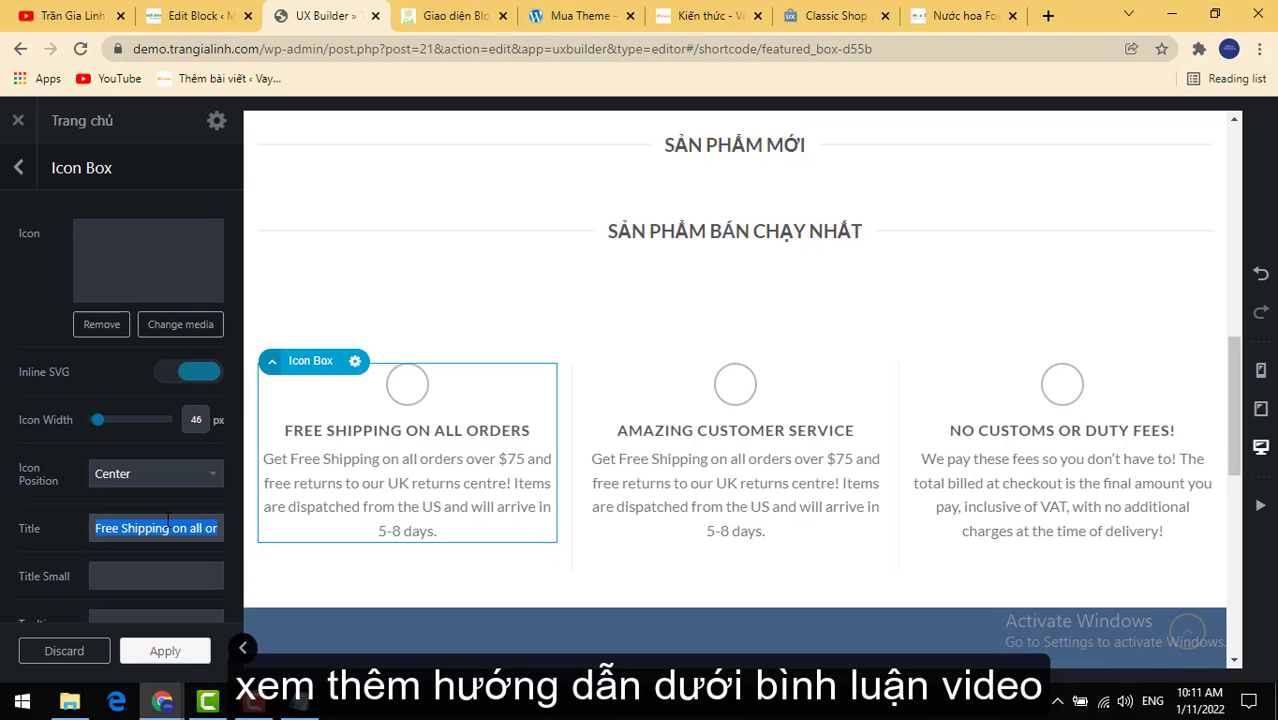
type("Giao hàng ")
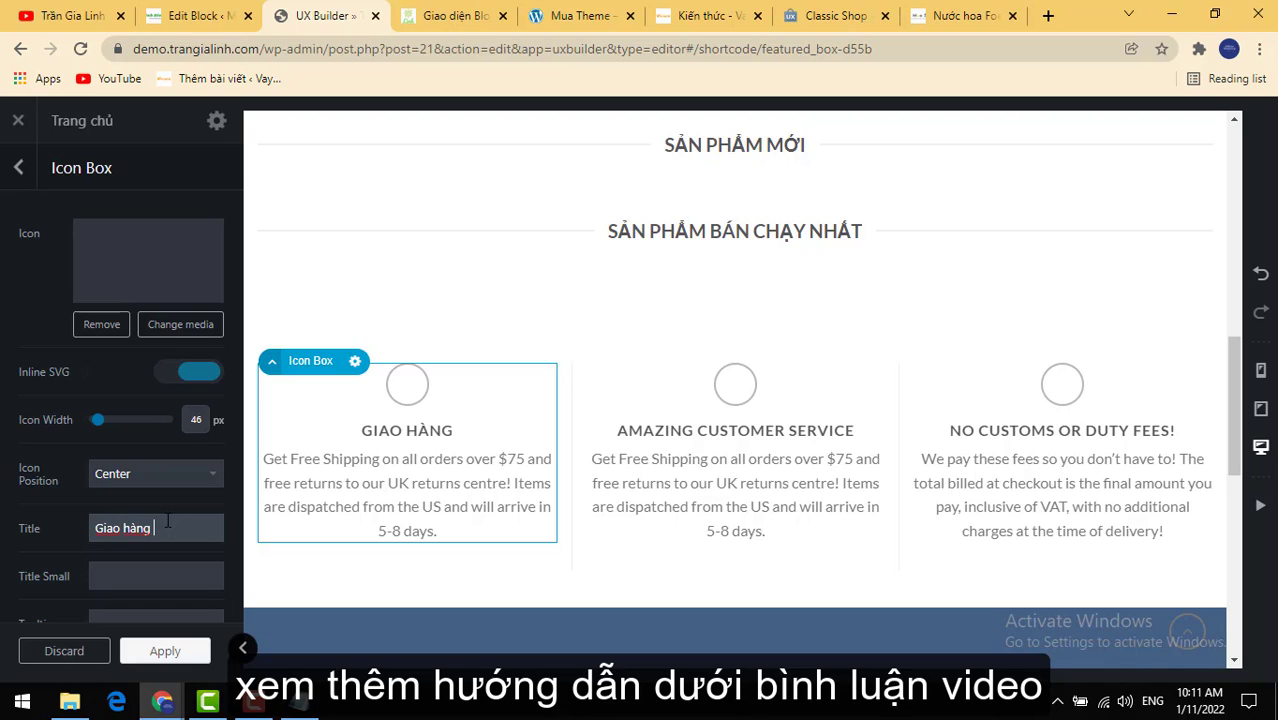
type("miễn phí")
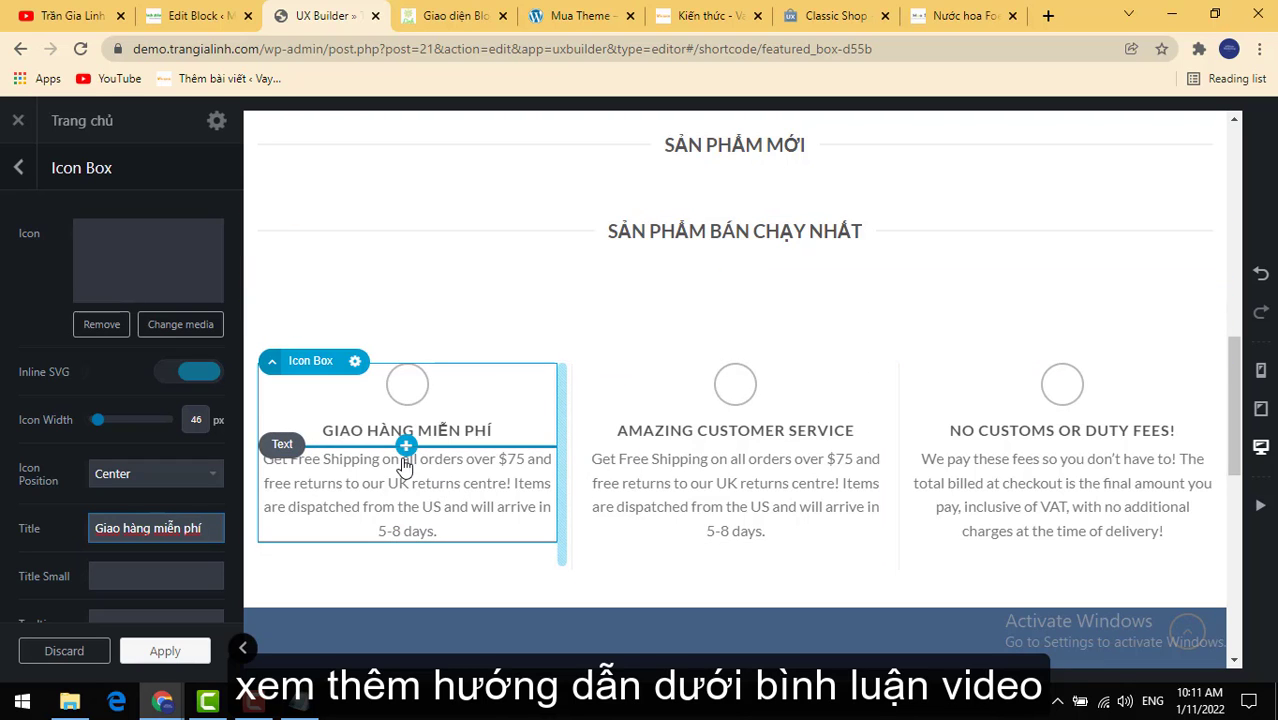
Step: Look at the description below "Giao hàng miễn phí" in the text editor, accept it unedited and update the homepage
left_click(437, 512)
double_click(437, 512)
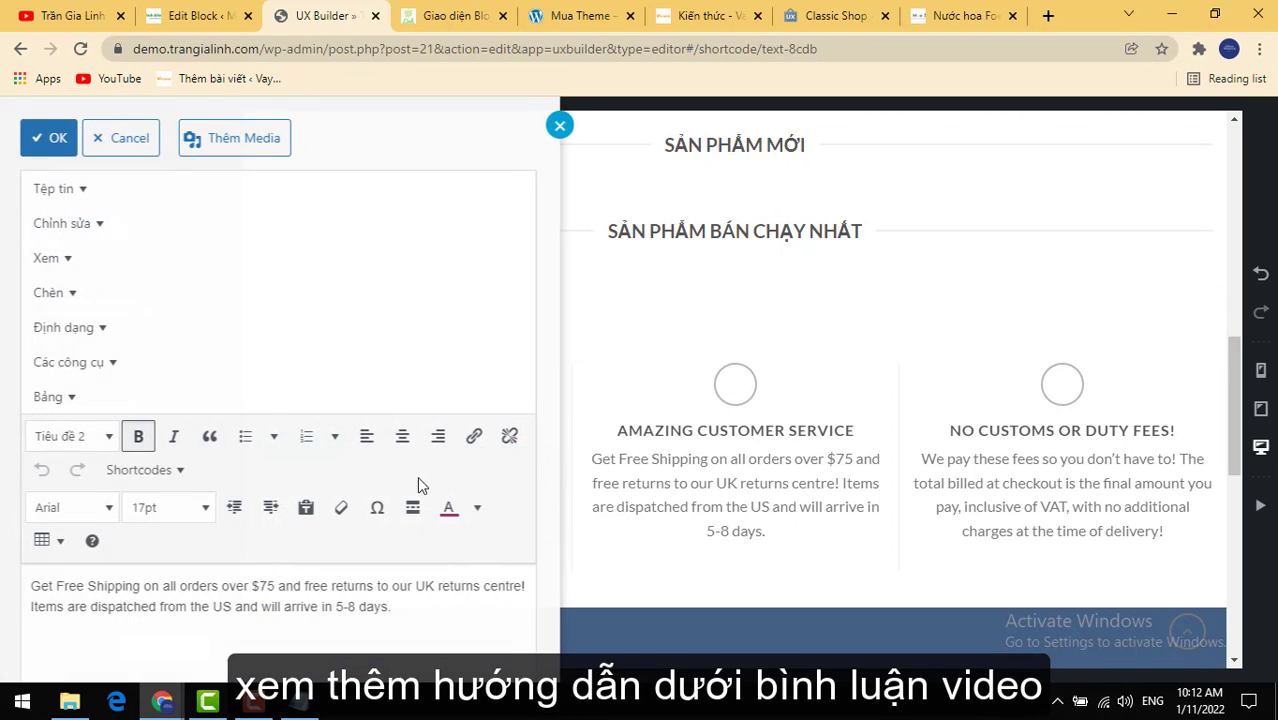
left_click(48, 140)
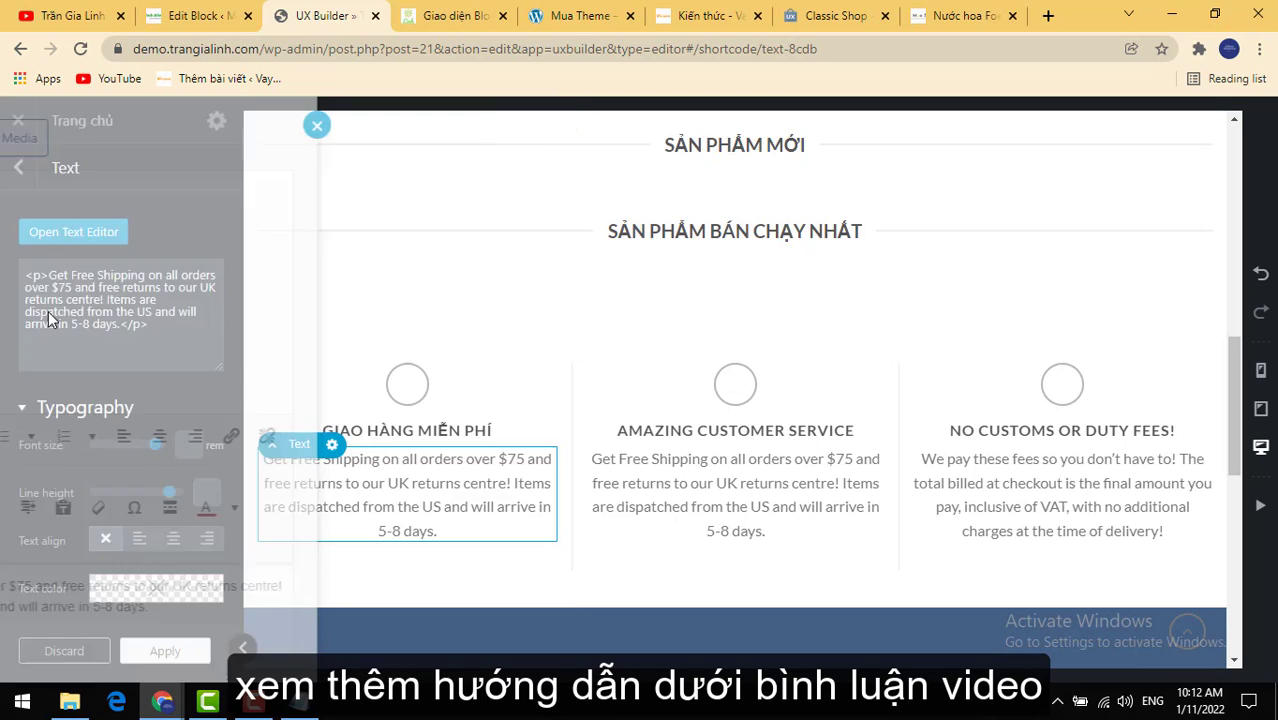
left_click(150, 652)
left_click(83, 652)
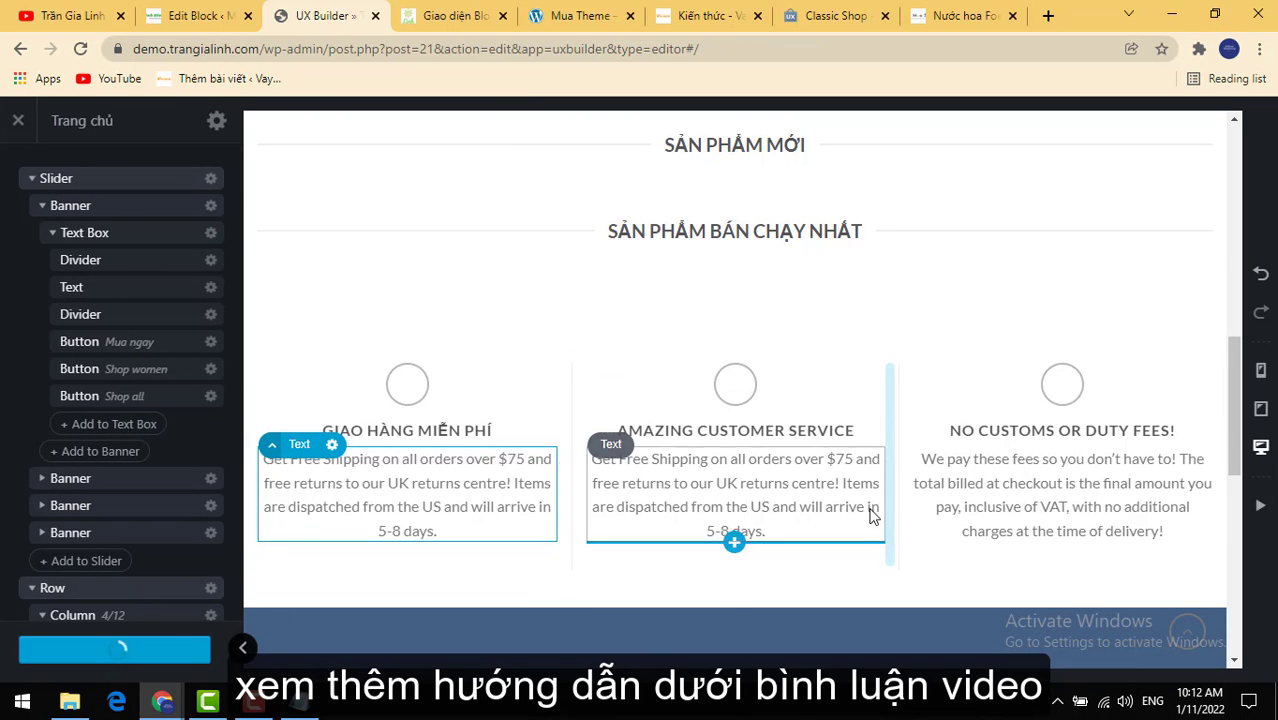
Step: Open the settings of the first testimonial in the blue slider below the icon boxes
scroll(870, 514, "down", 3)
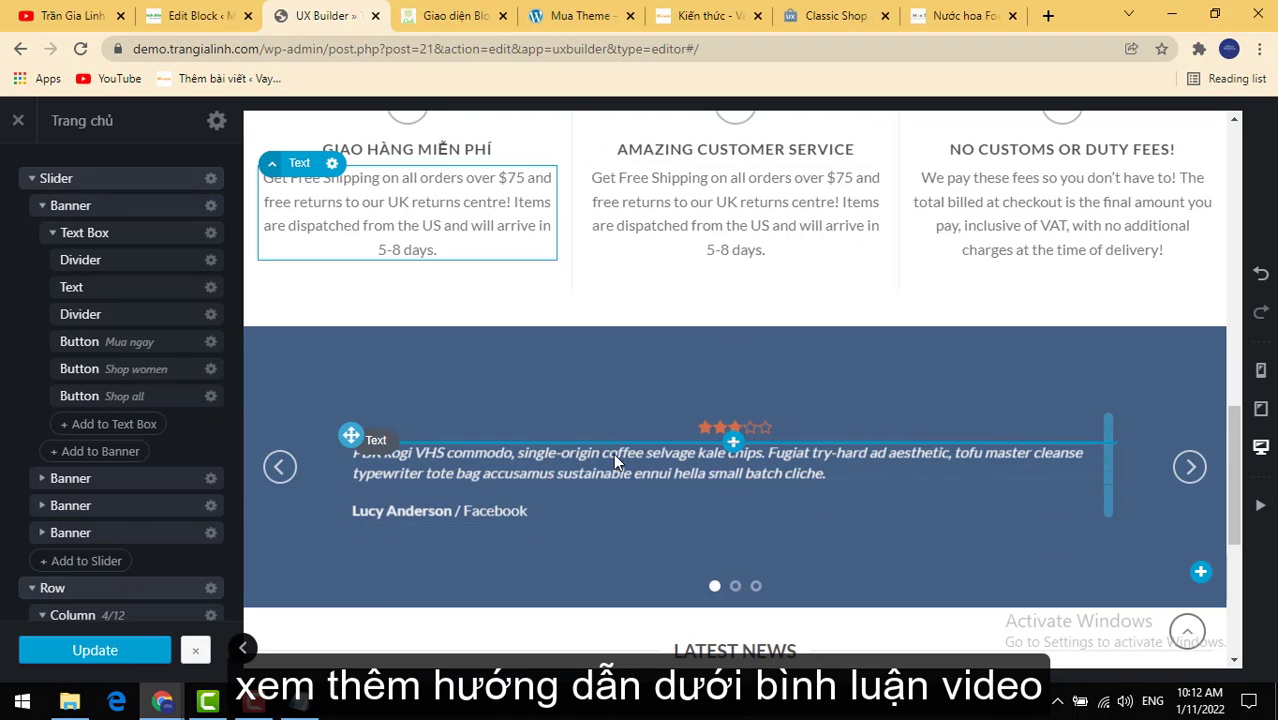
left_click(423, 512)
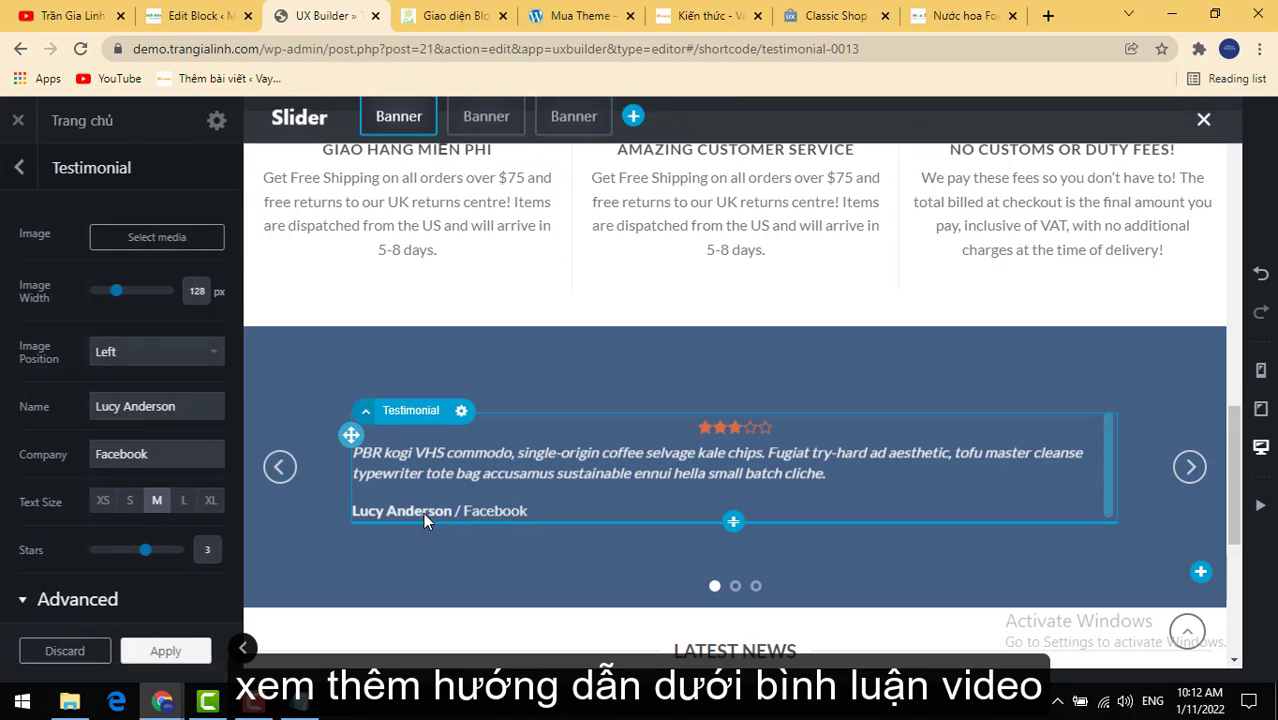
Step: Replace the first testimonial's reviewer name with the new customer's name and set its company to "Hà Nội"
triple_click(168, 406)
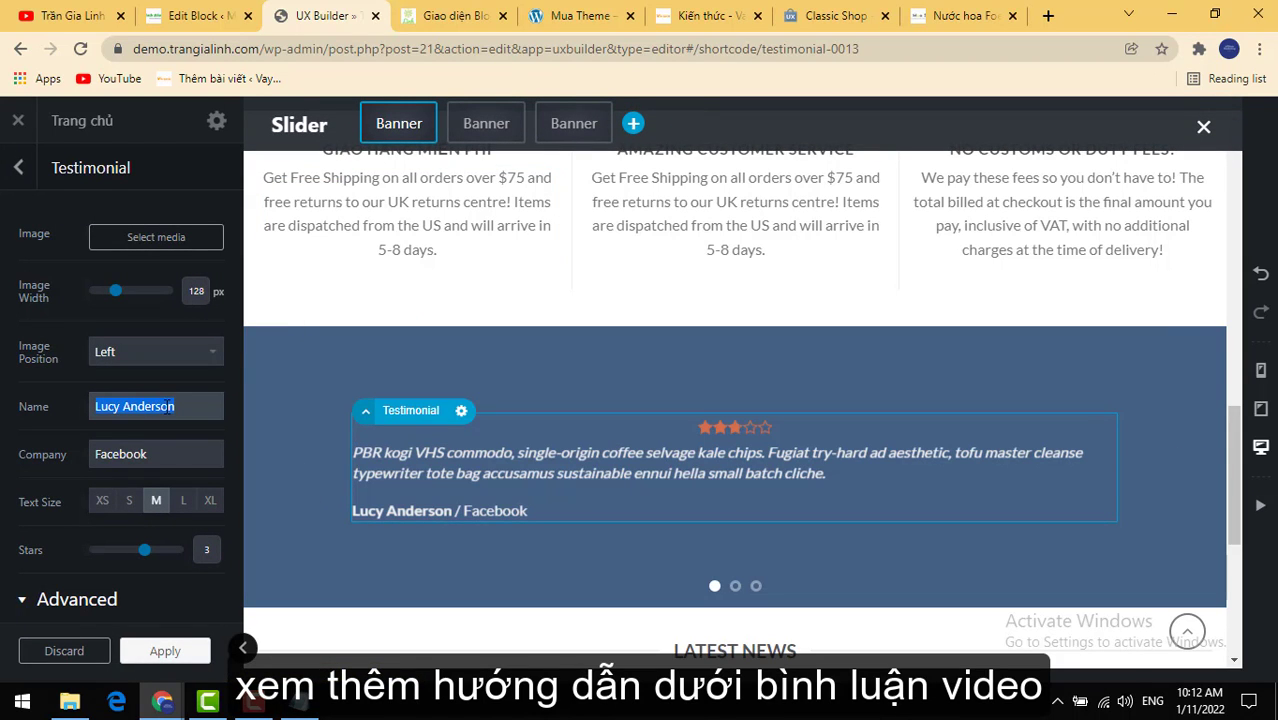
type("Thúy")
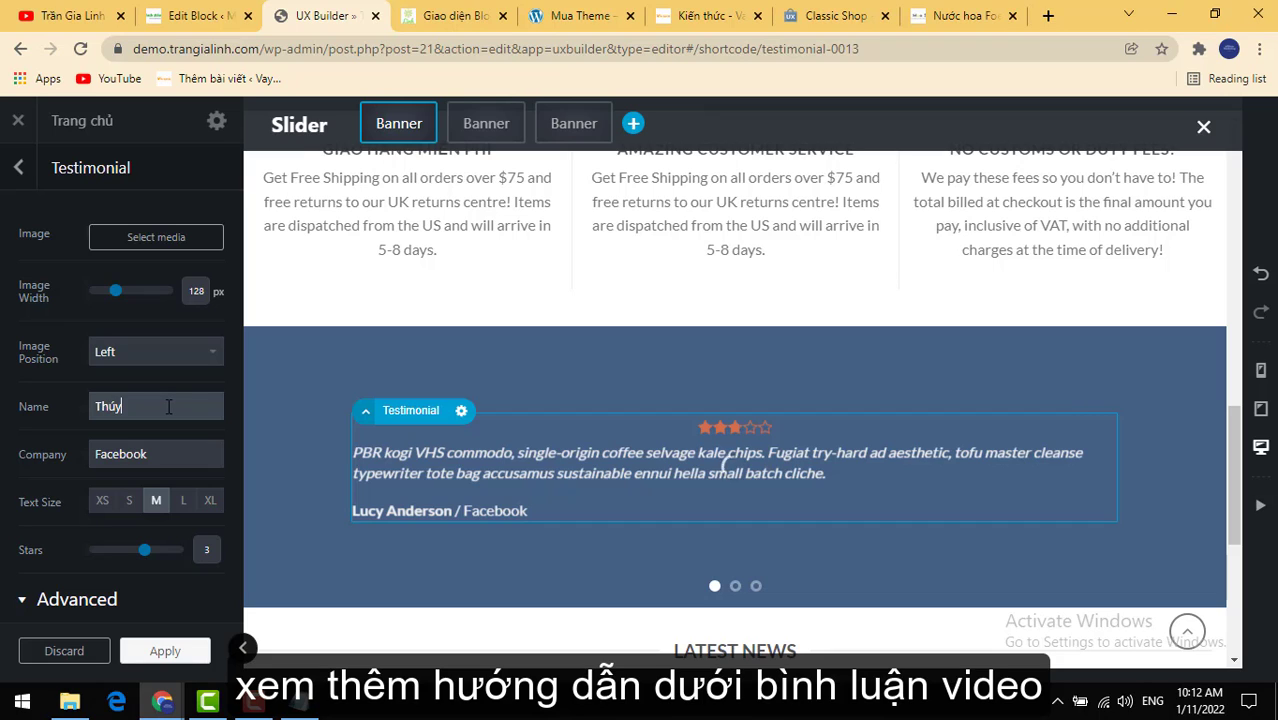
type(" Ngo")
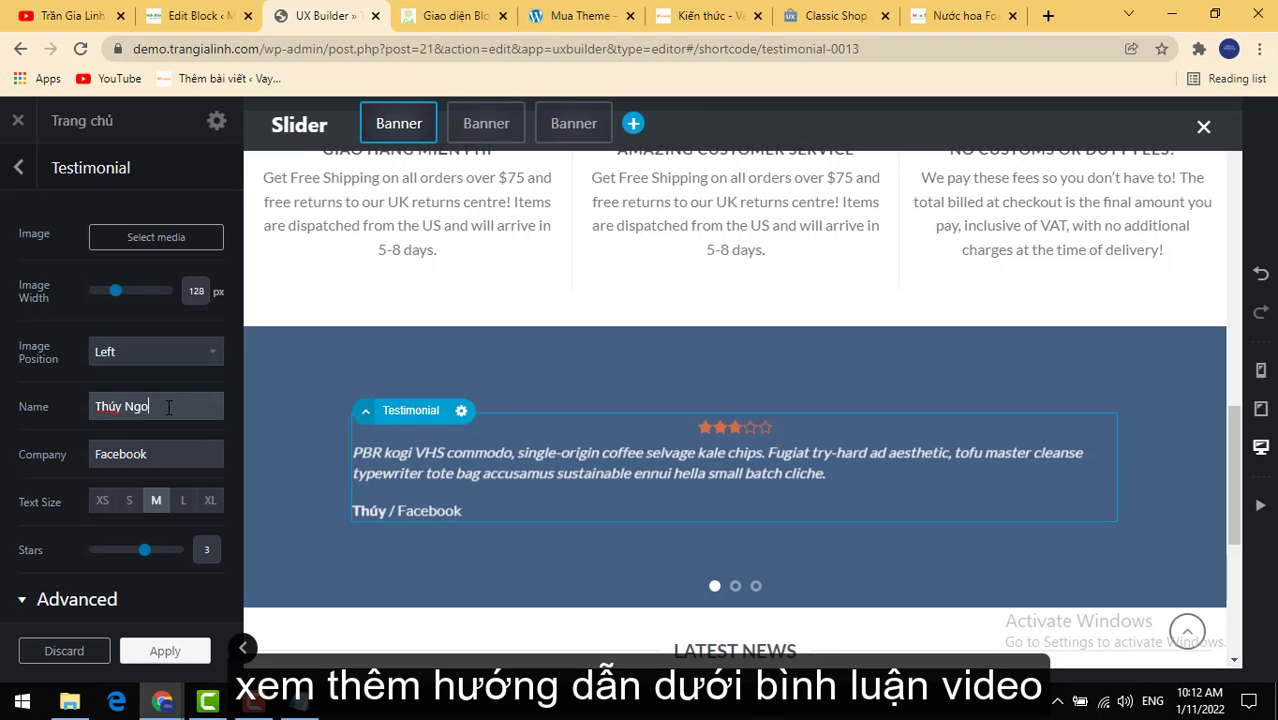
key("BackSpace")
type("ọc")
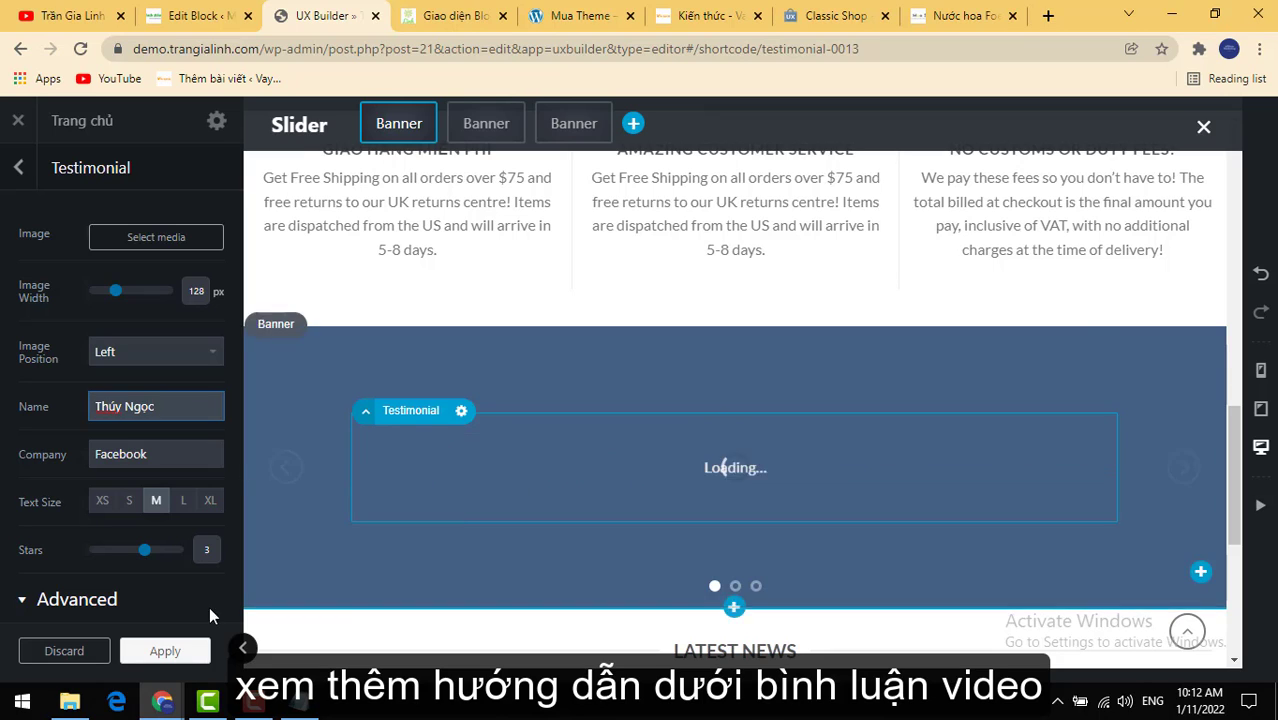
left_click_drag(148, 454, 101, 452)
type("Hà Nội")
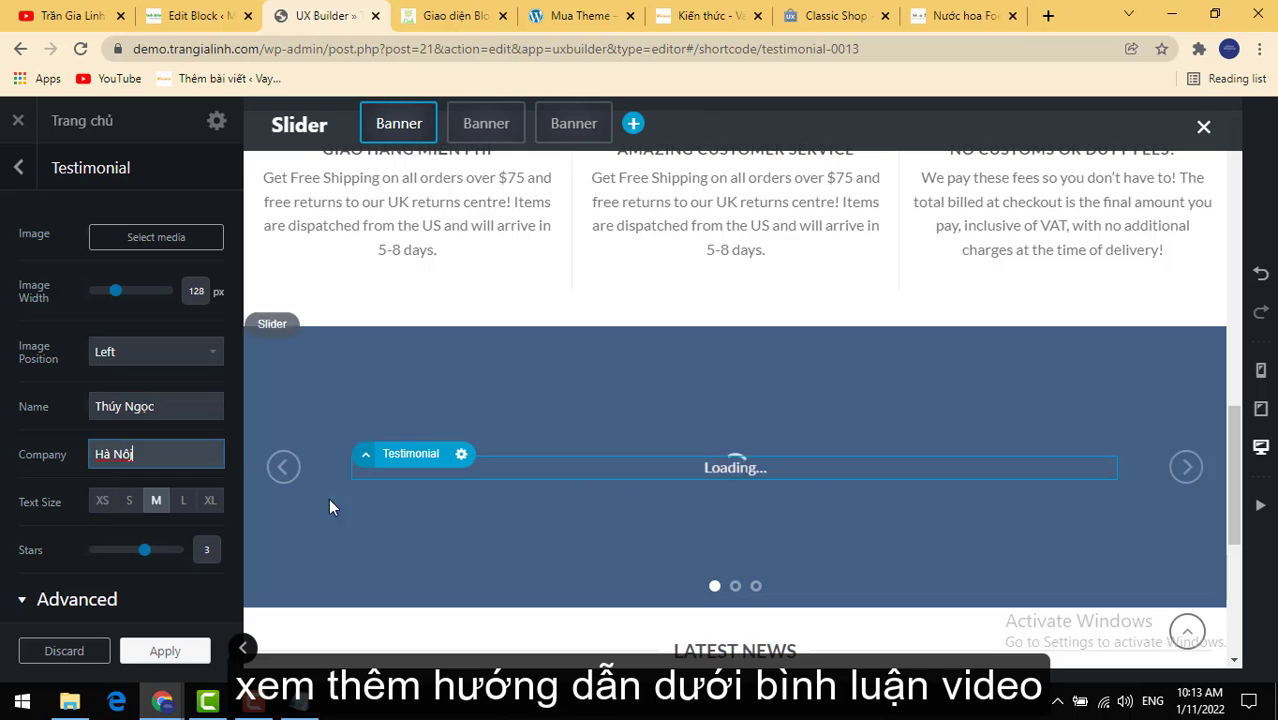
Step: Replace the first testimonial's quote with "Tôi rất hài lòng khi mua sắm ..." and apply the change
double_click(657, 462)
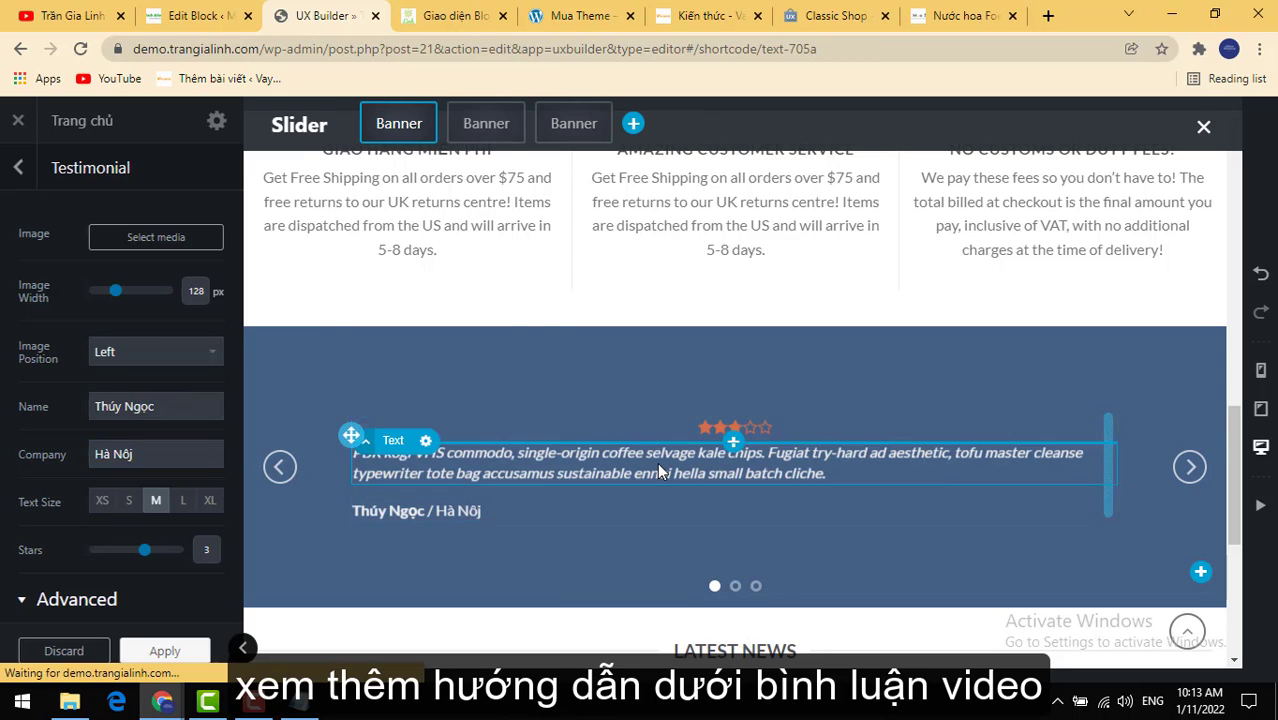
left_click_drag(212, 620, 816, 241)
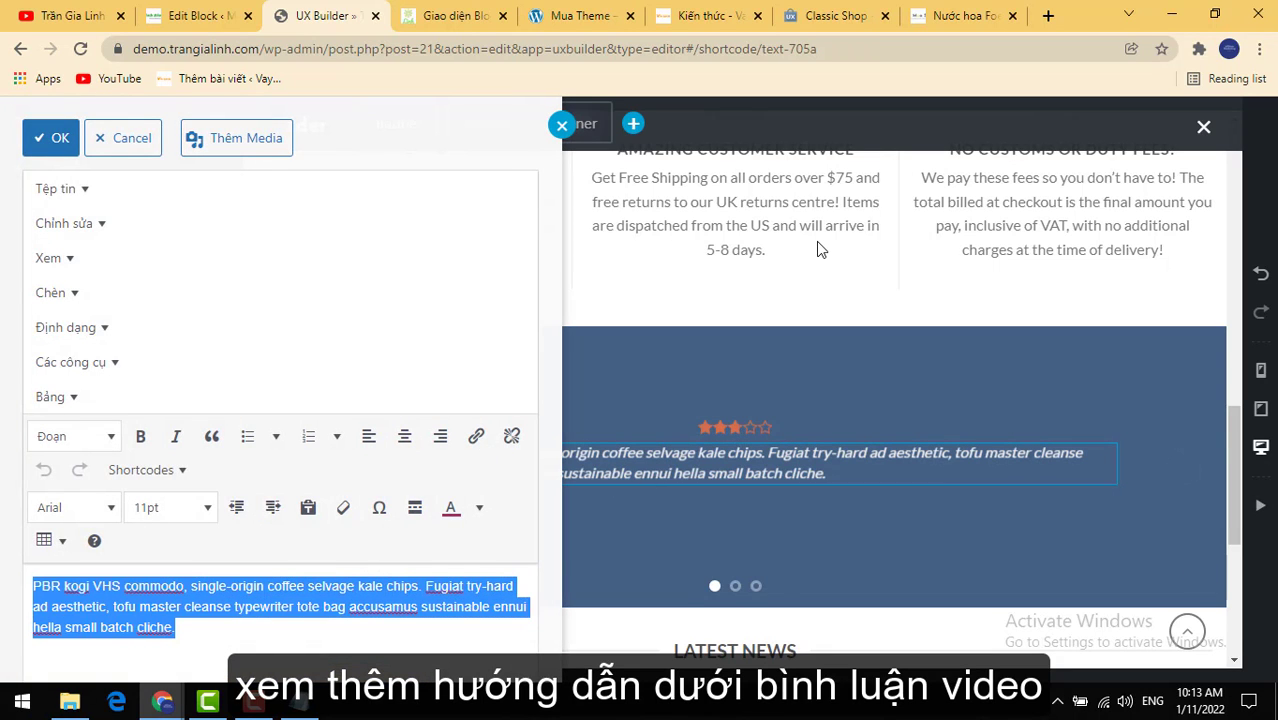
key("BackSpace")
type("Tôi rất hài lòng khi mua sắm ...")
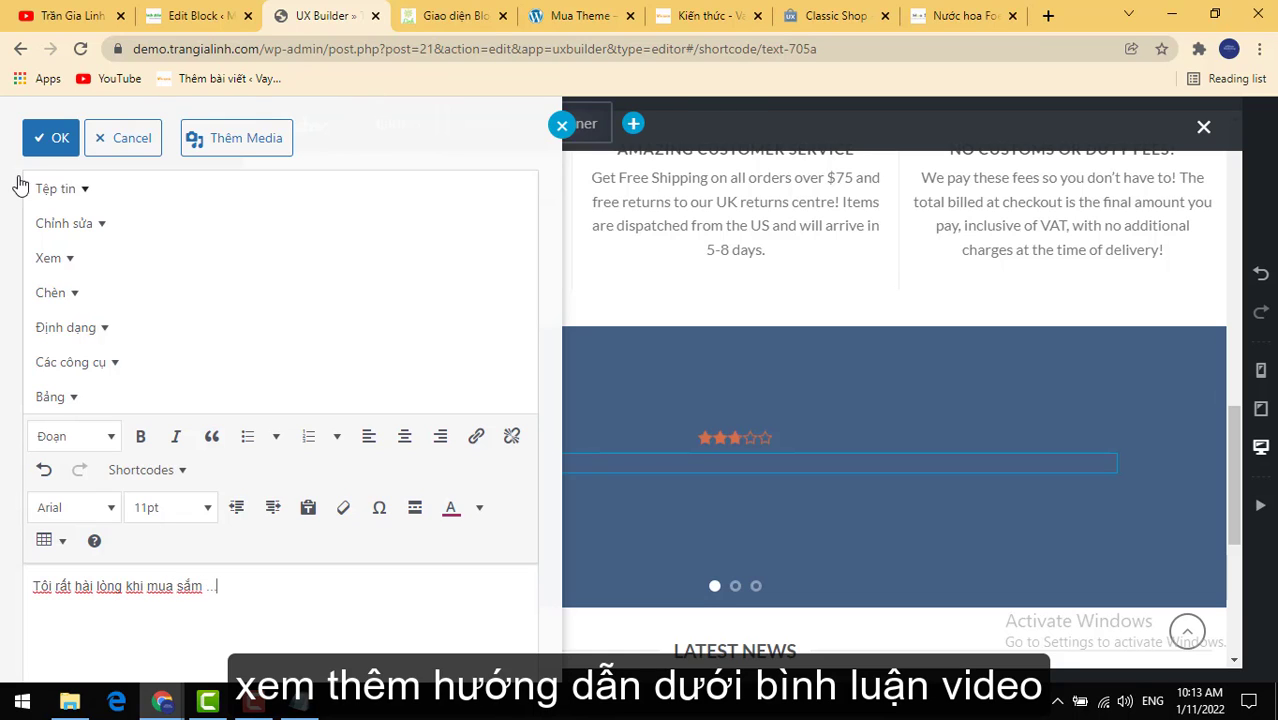
left_click(50, 145)
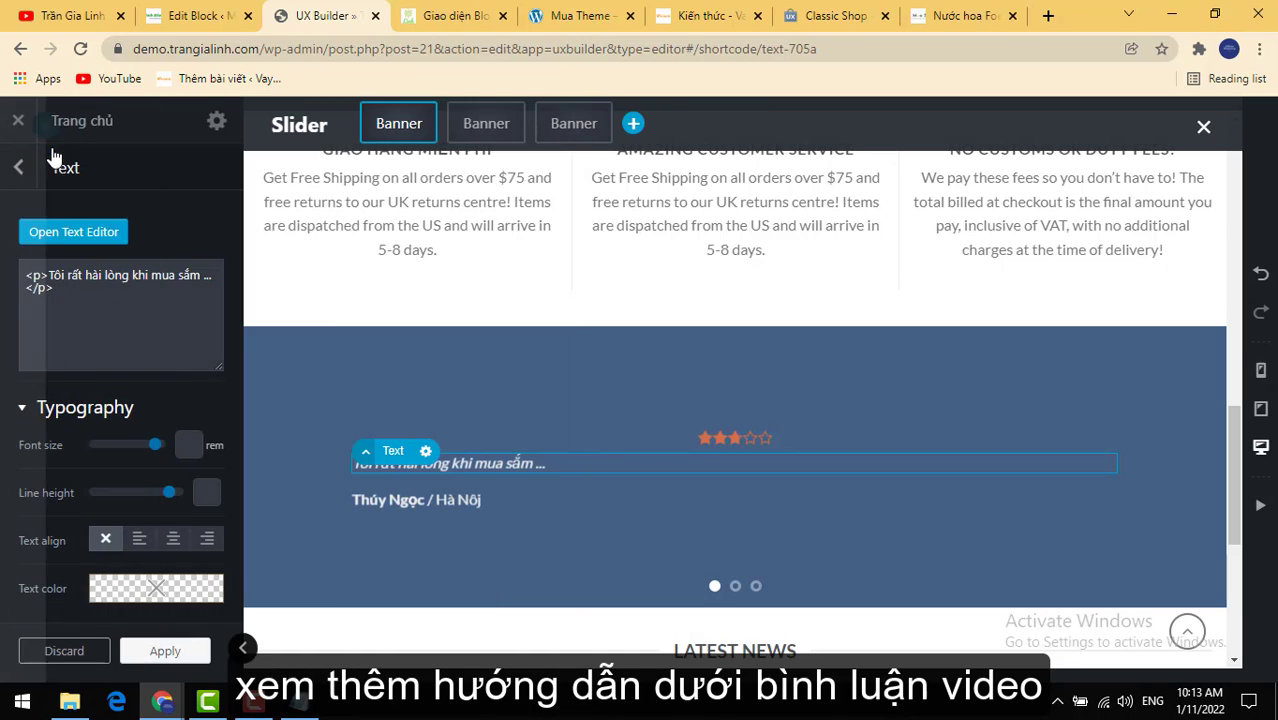
left_click(165, 651)
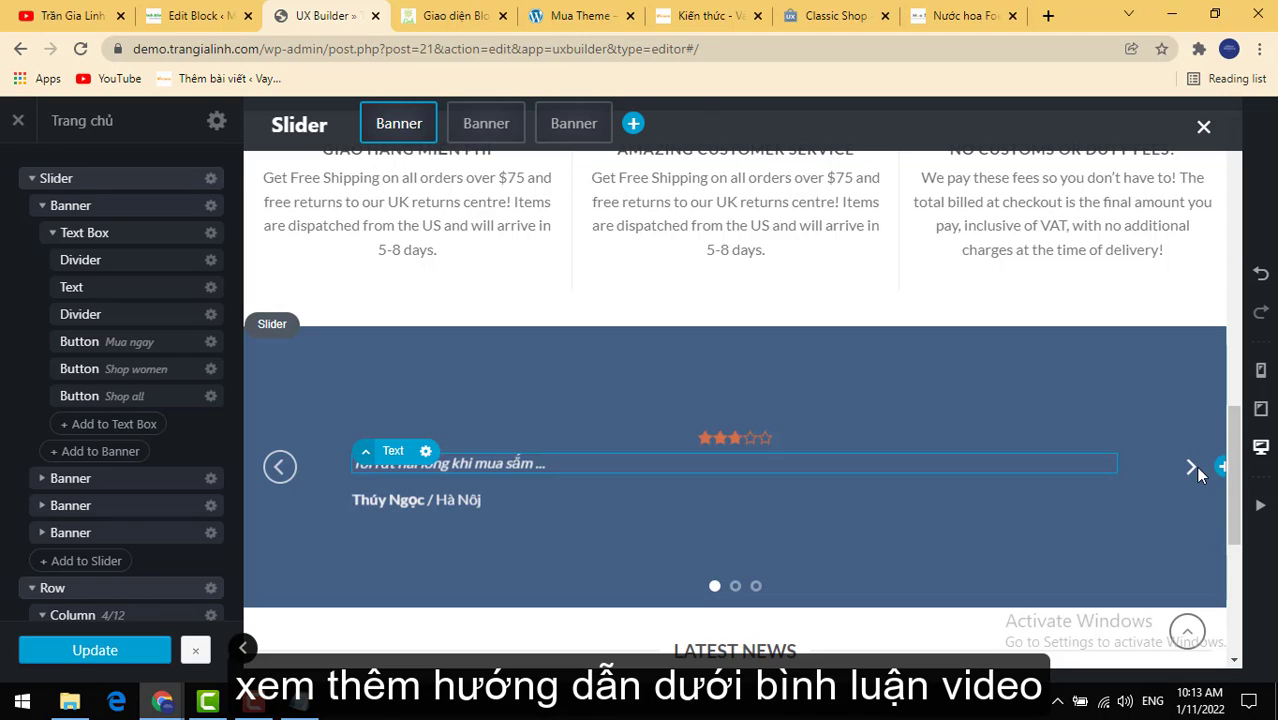
Step: Change the "Latest News" section title to "Tin tức mới" and apply it
double_click(1194, 466)
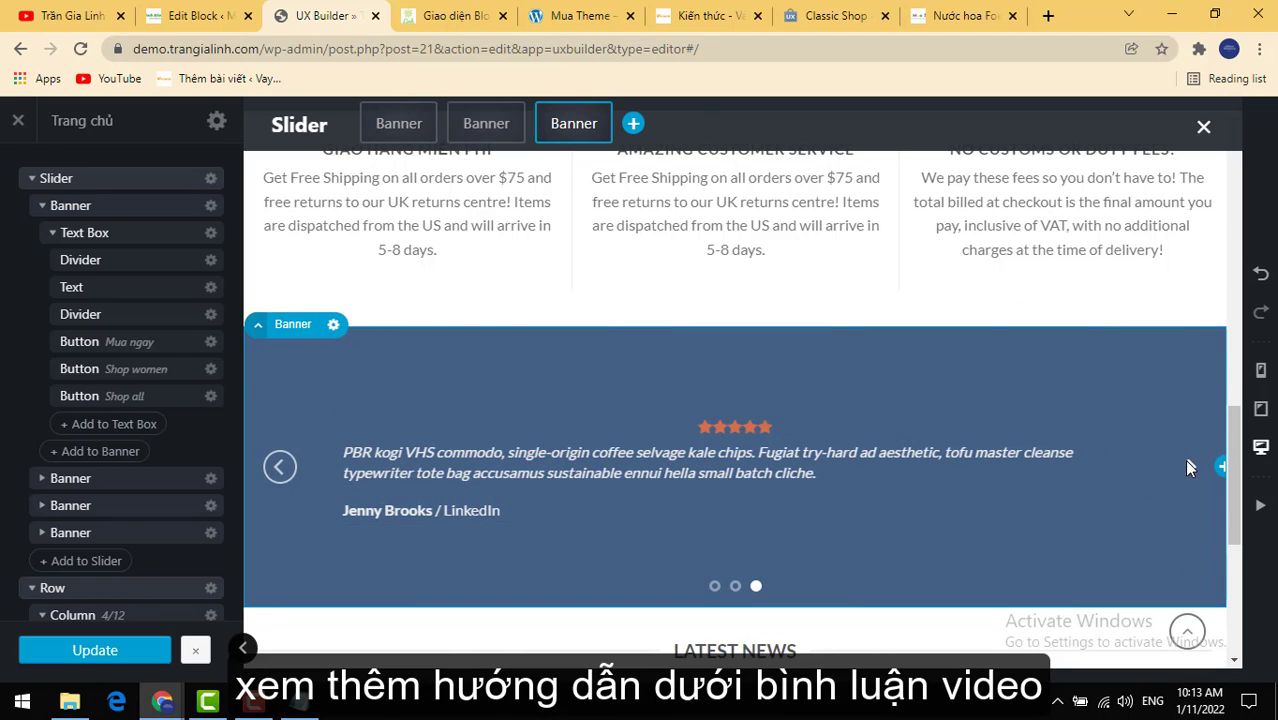
left_click(1189, 466)
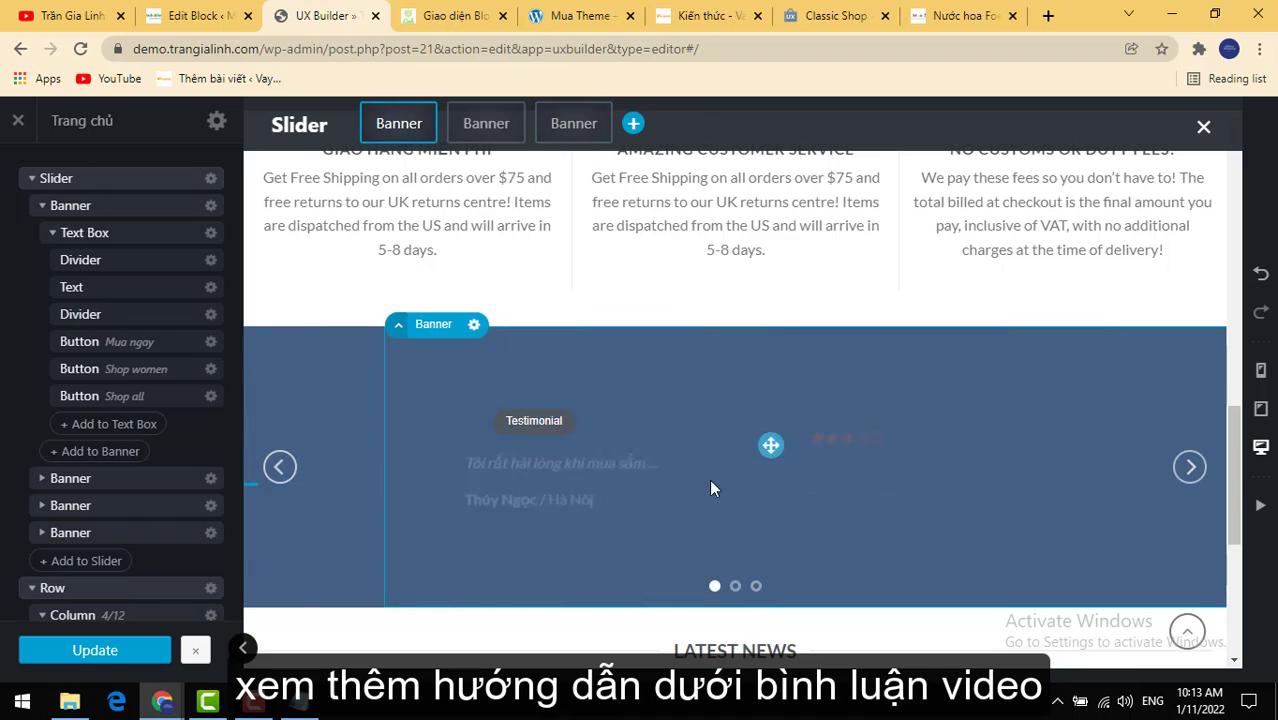
left_click(1189, 466)
scroll(864, 497, "down", 3)
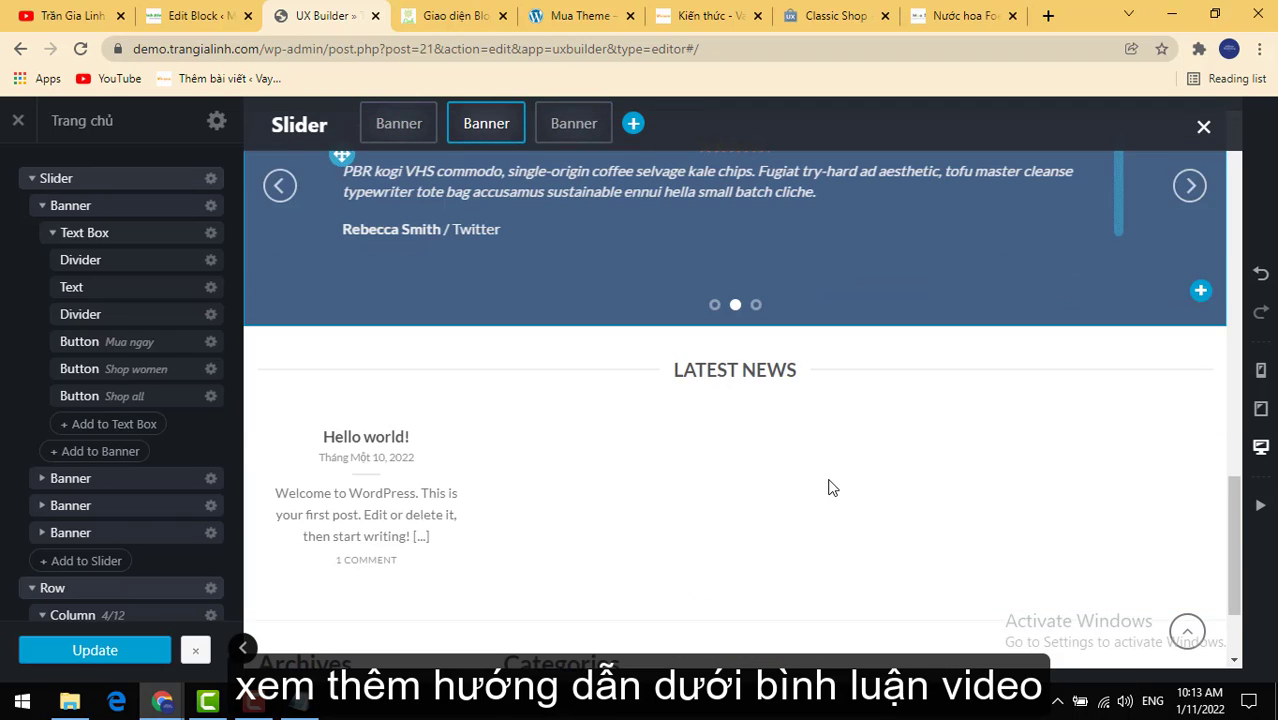
left_click(752, 383)
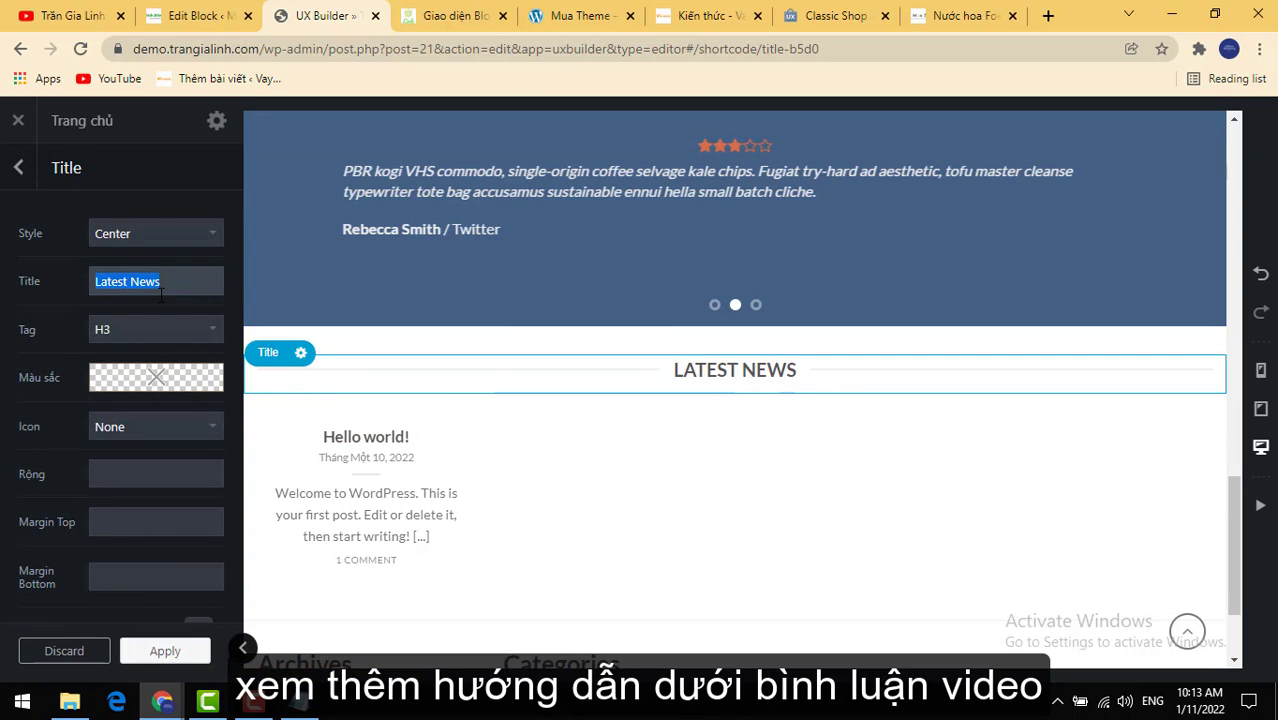
type("Tin tức mới")
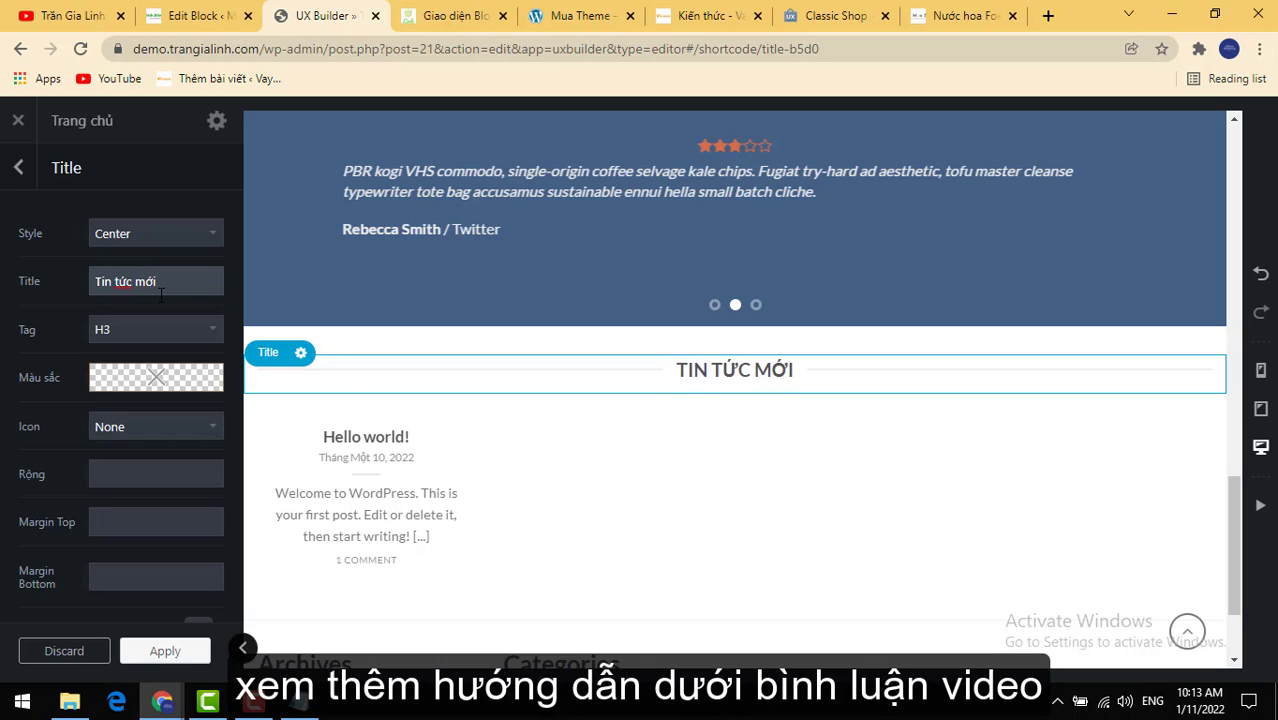
left_click(430, 490)
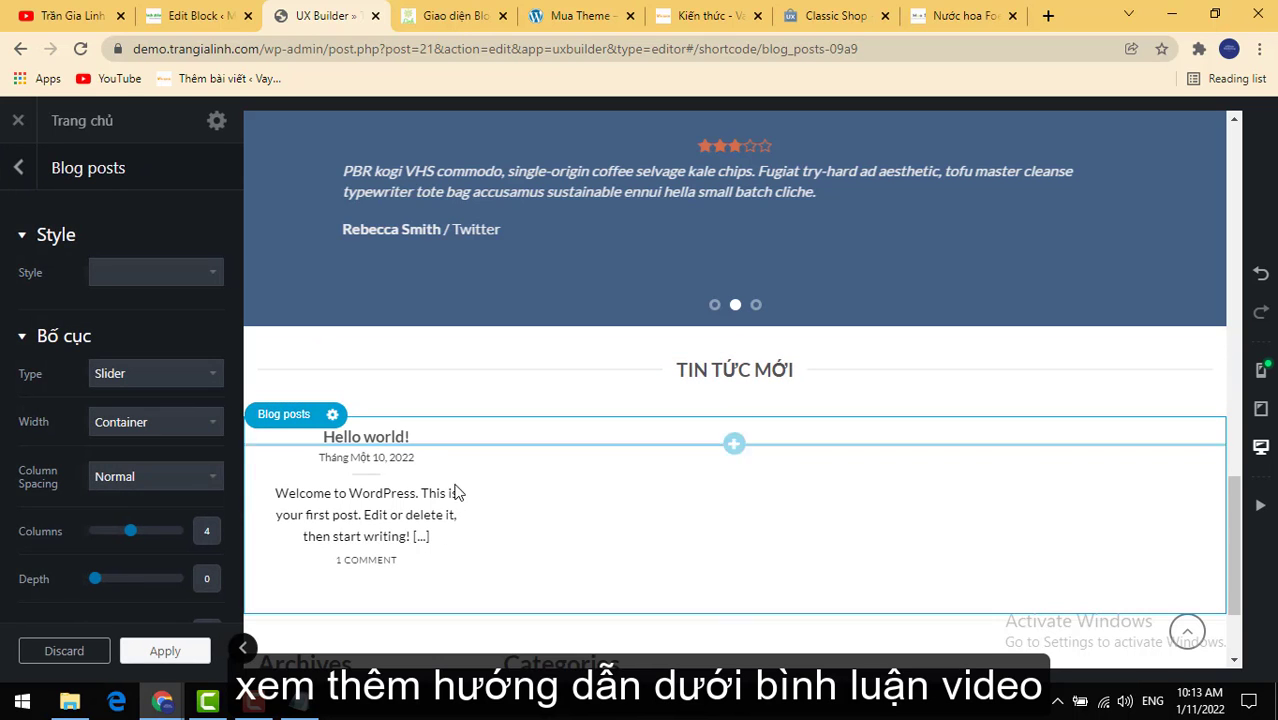
left_click(166, 655)
Step: Review the homepage layout from the blog posts and footer up to the main slider and the product sections
scroll(802, 434, "down", 2)
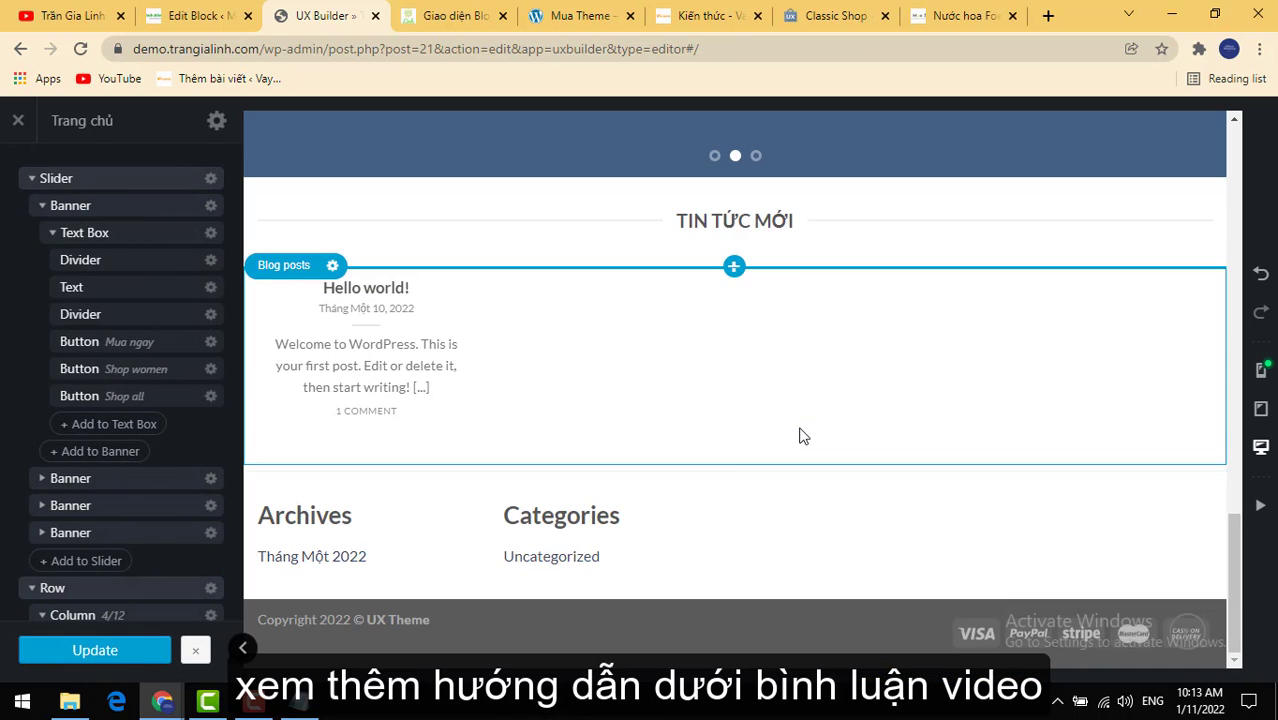
scroll(765, 419, "up", 2)
scroll(651, 522, "down", 2)
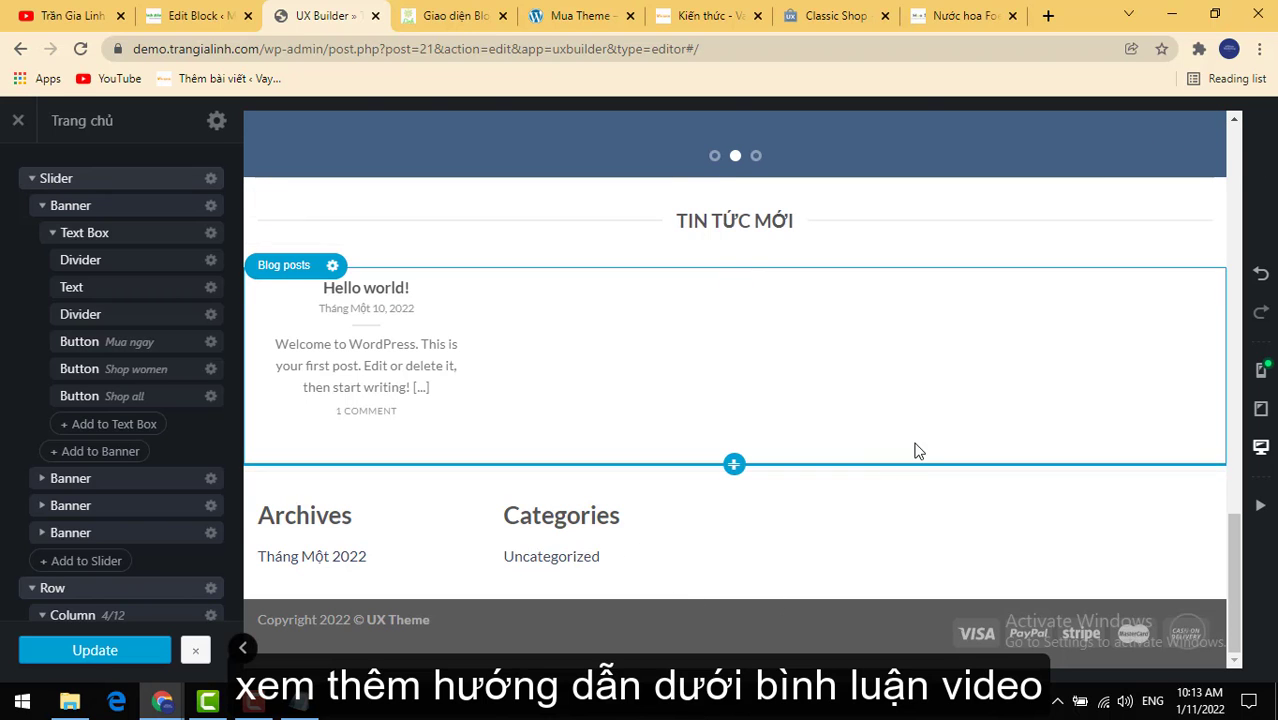
scroll(916, 450, "up", 8)
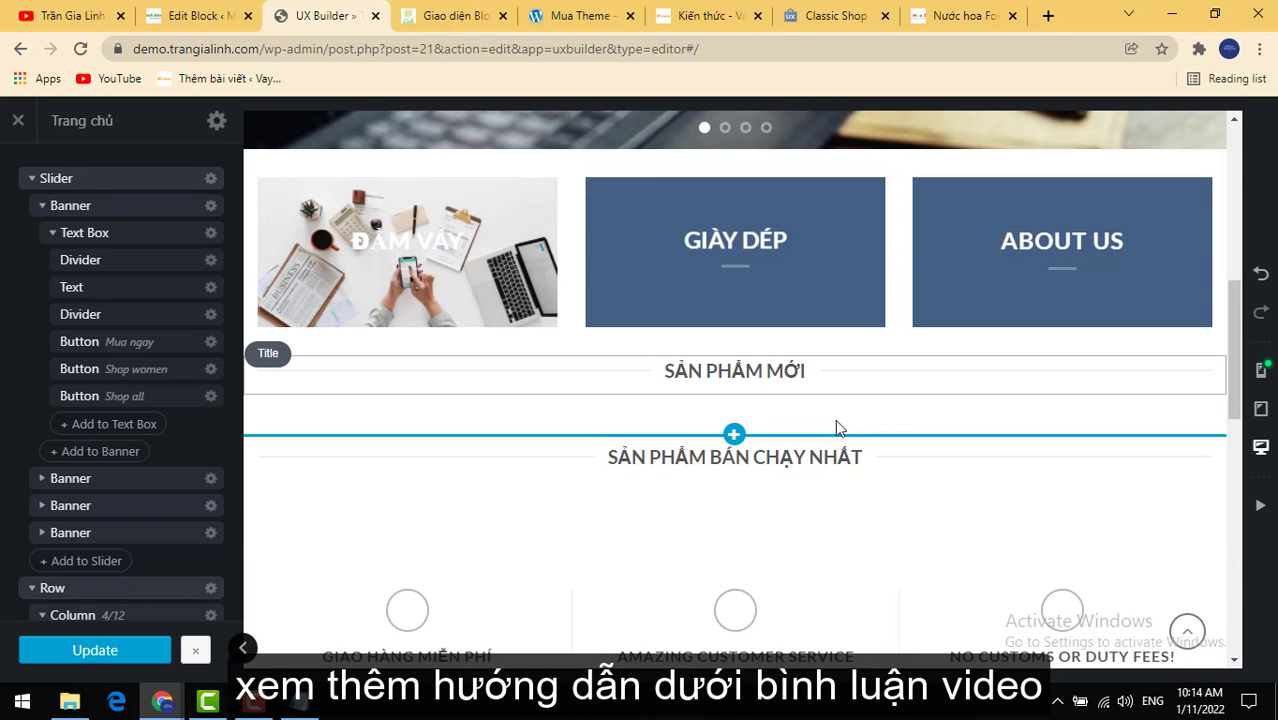
scroll(837, 422, "up", 6)
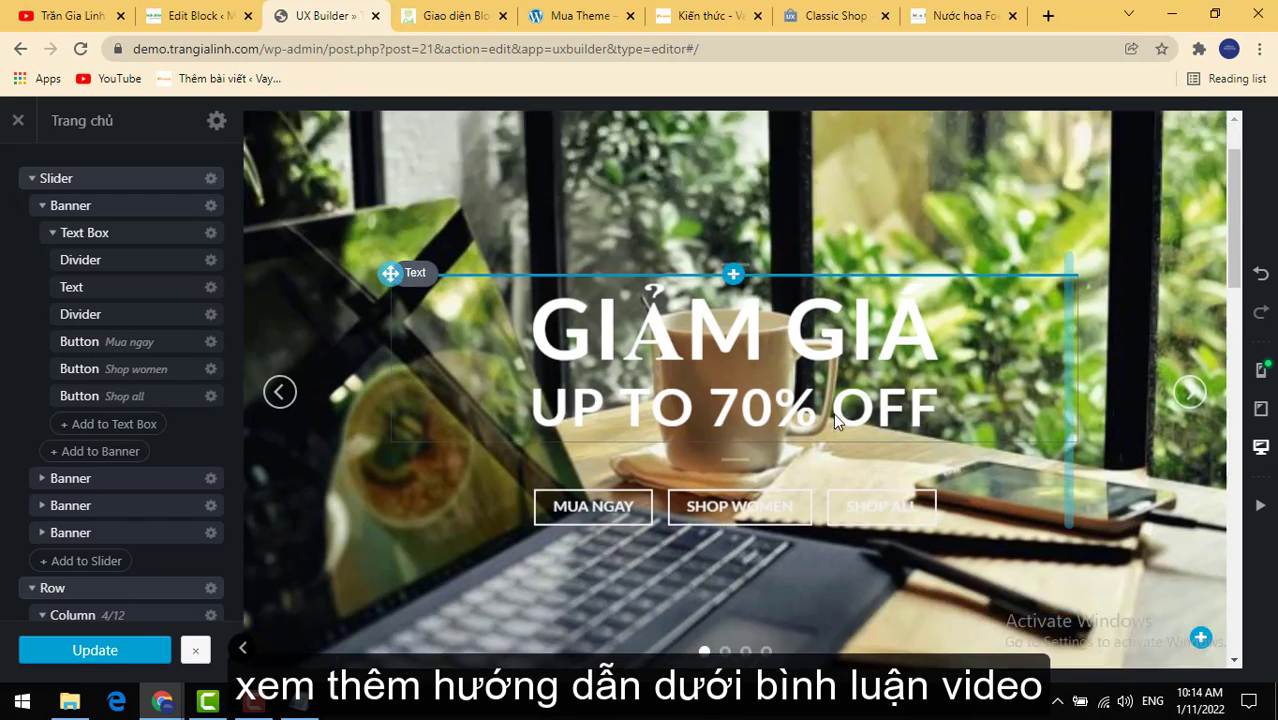
scroll(835, 422, "down", 4)
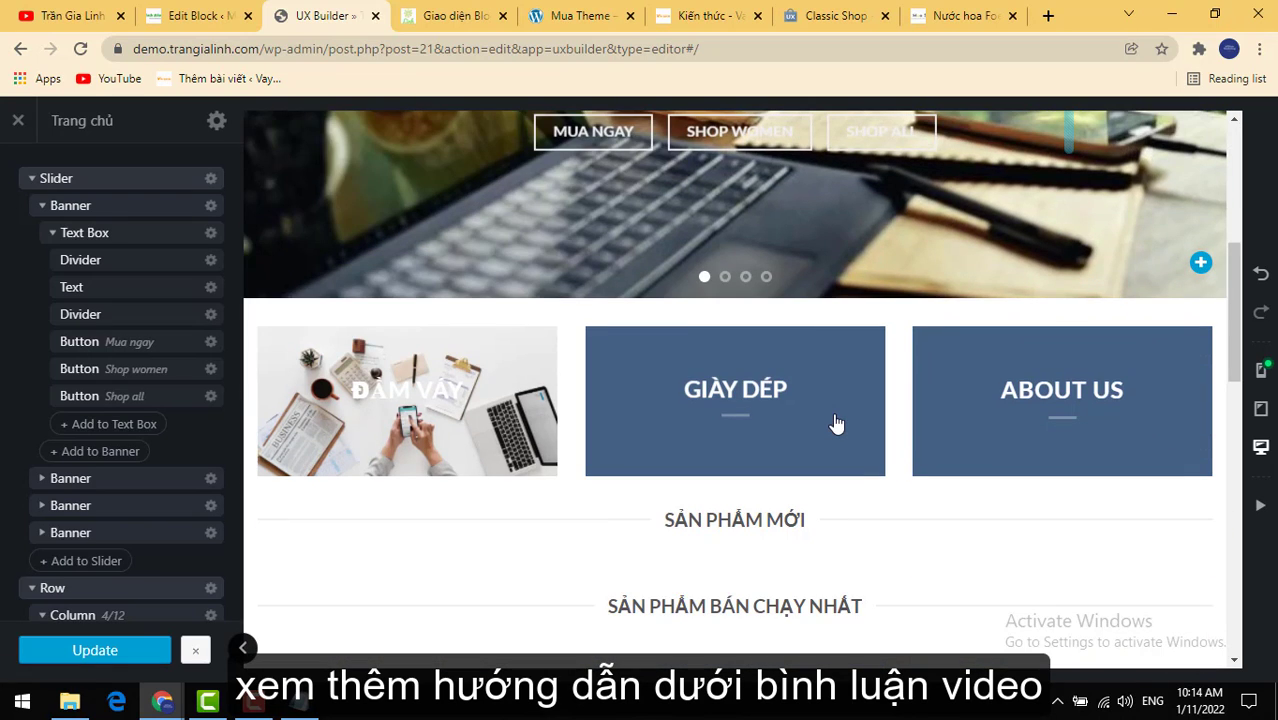
scroll(837, 424, "down", 2)
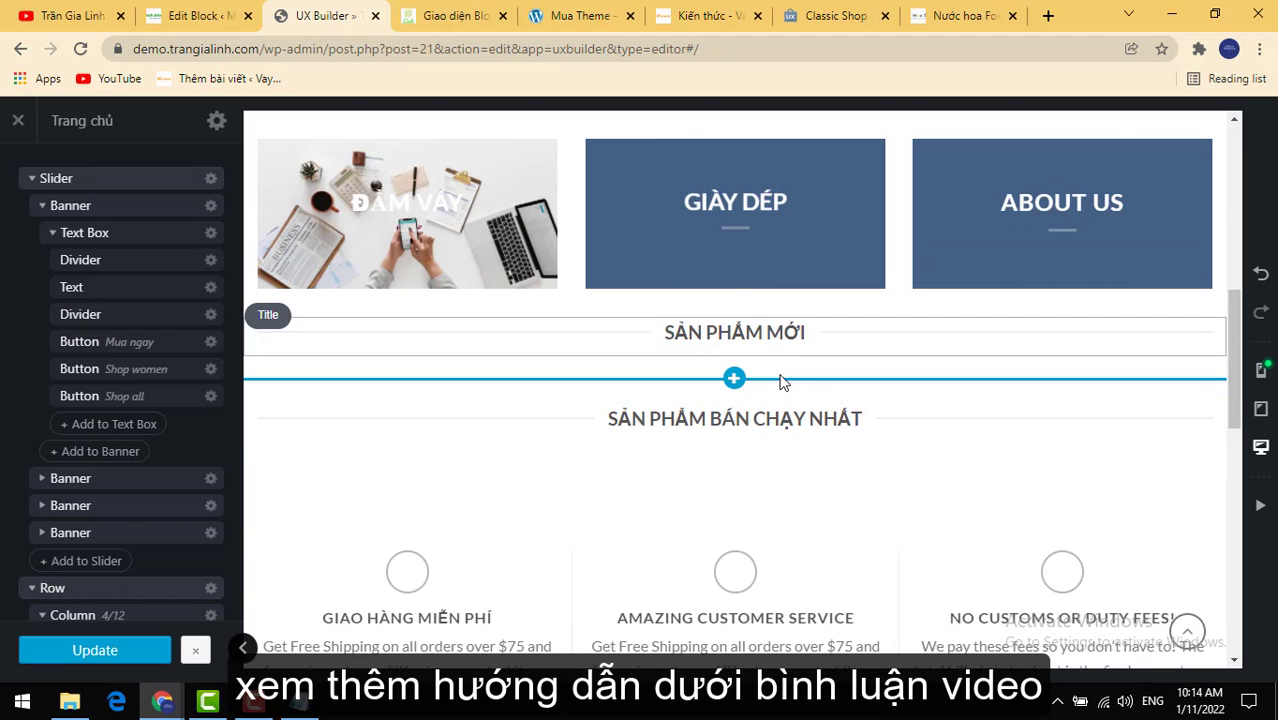
scroll(778, 382, "down", 1)
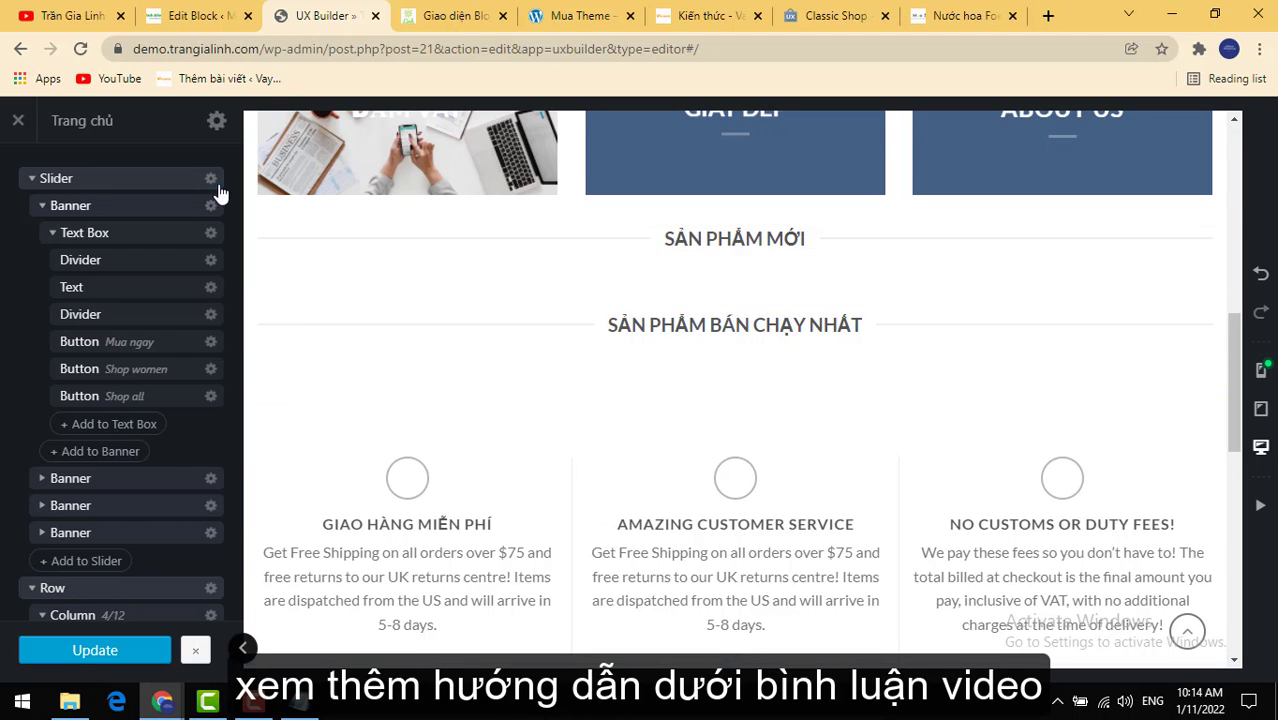
Step: Start a new product in the WordPress admin and name it "Nước hoa"
left_click(186, 18)
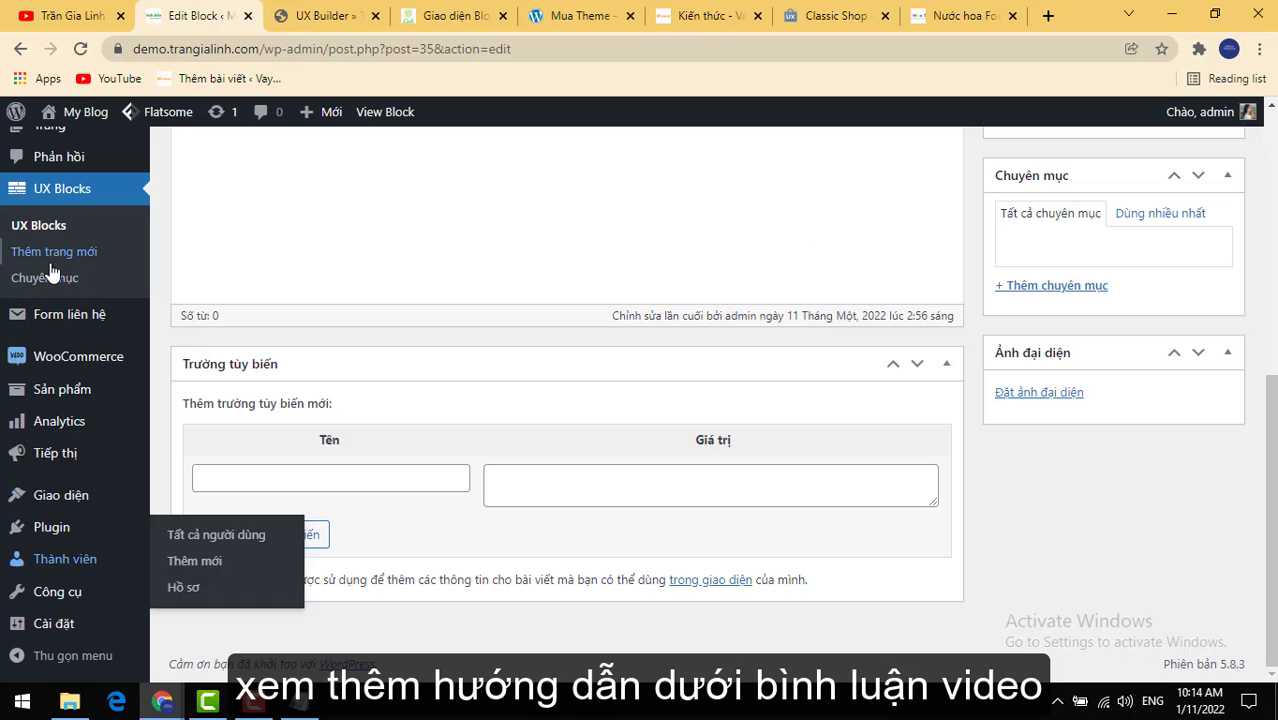
mouse_move(50, 398)
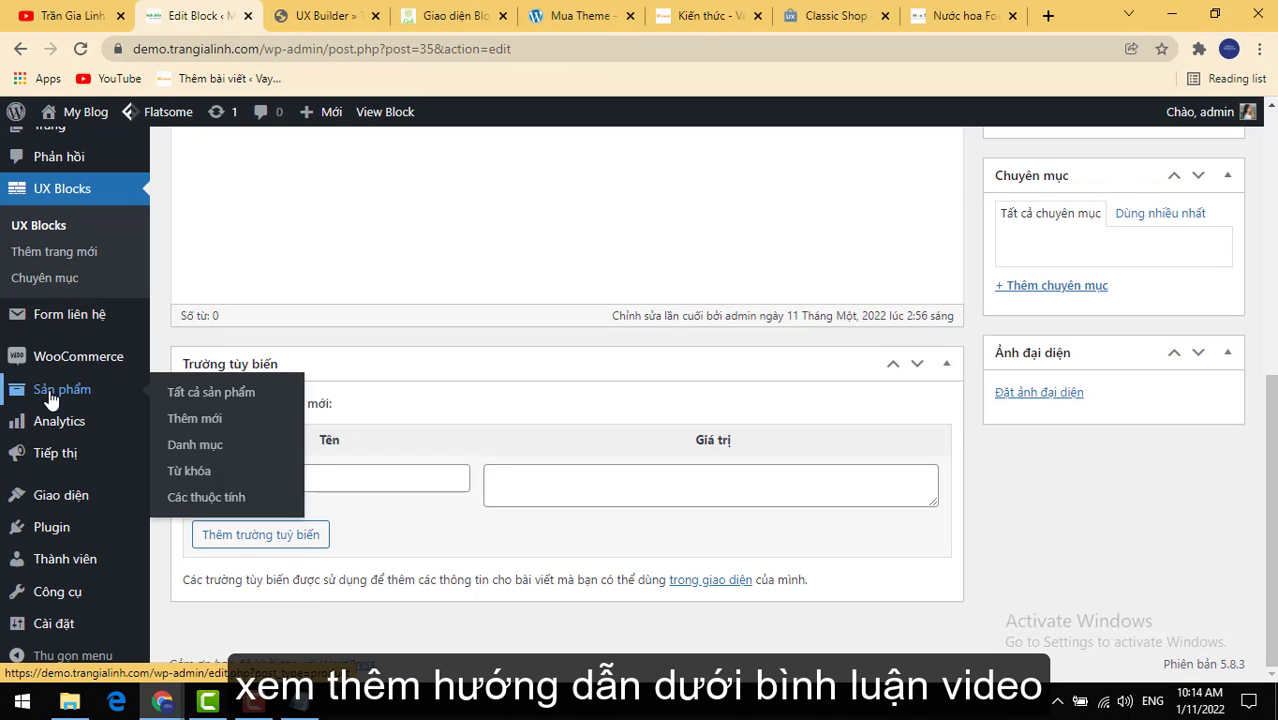
left_click(200, 424)
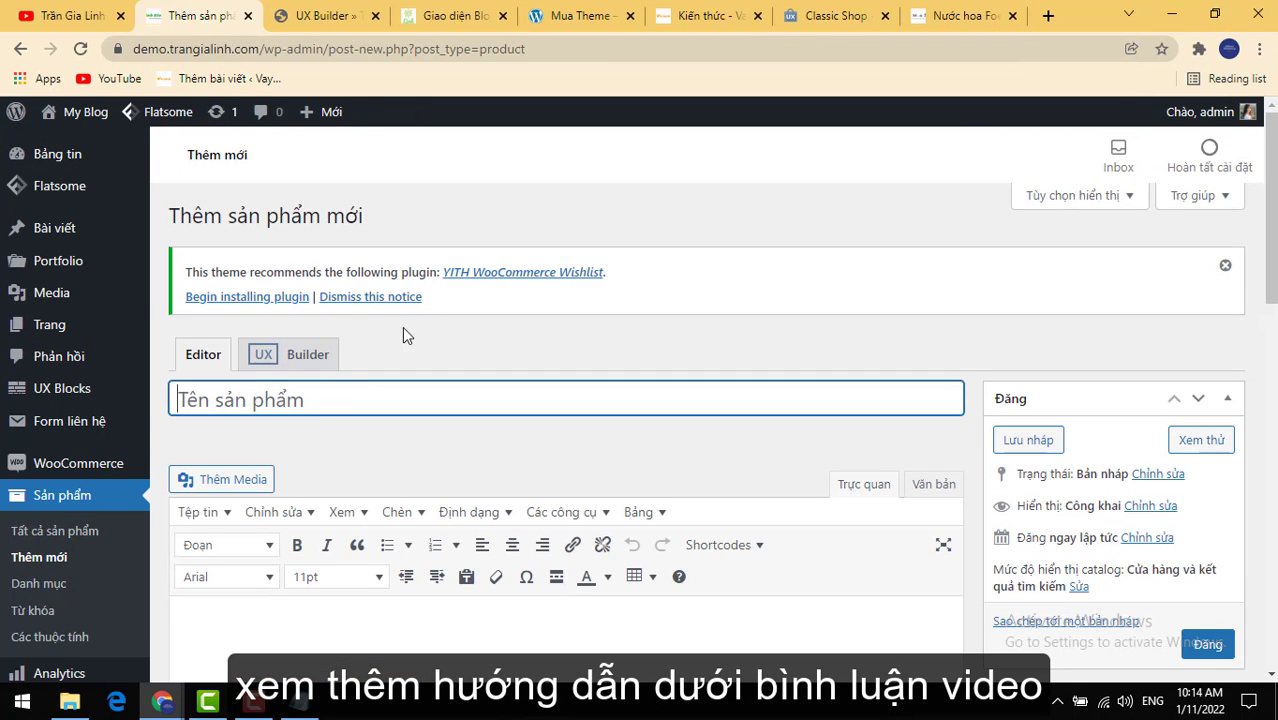
type("Nu")
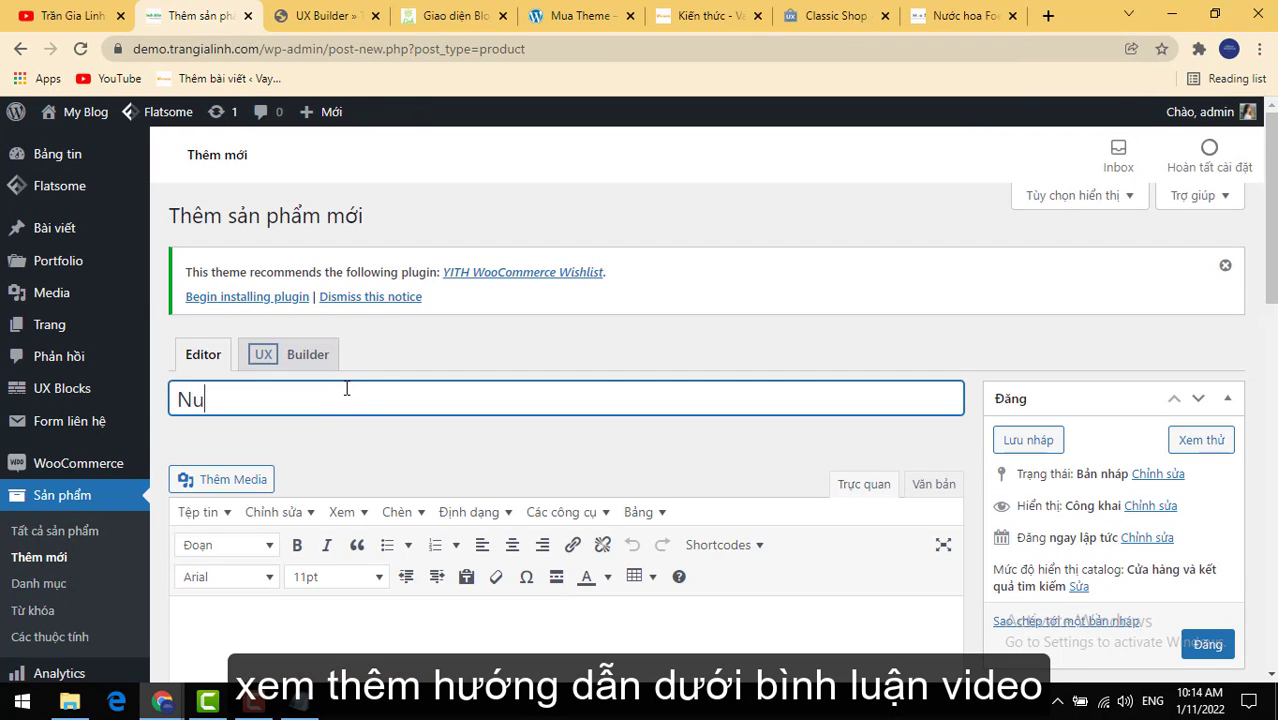
type("ócs hoa")
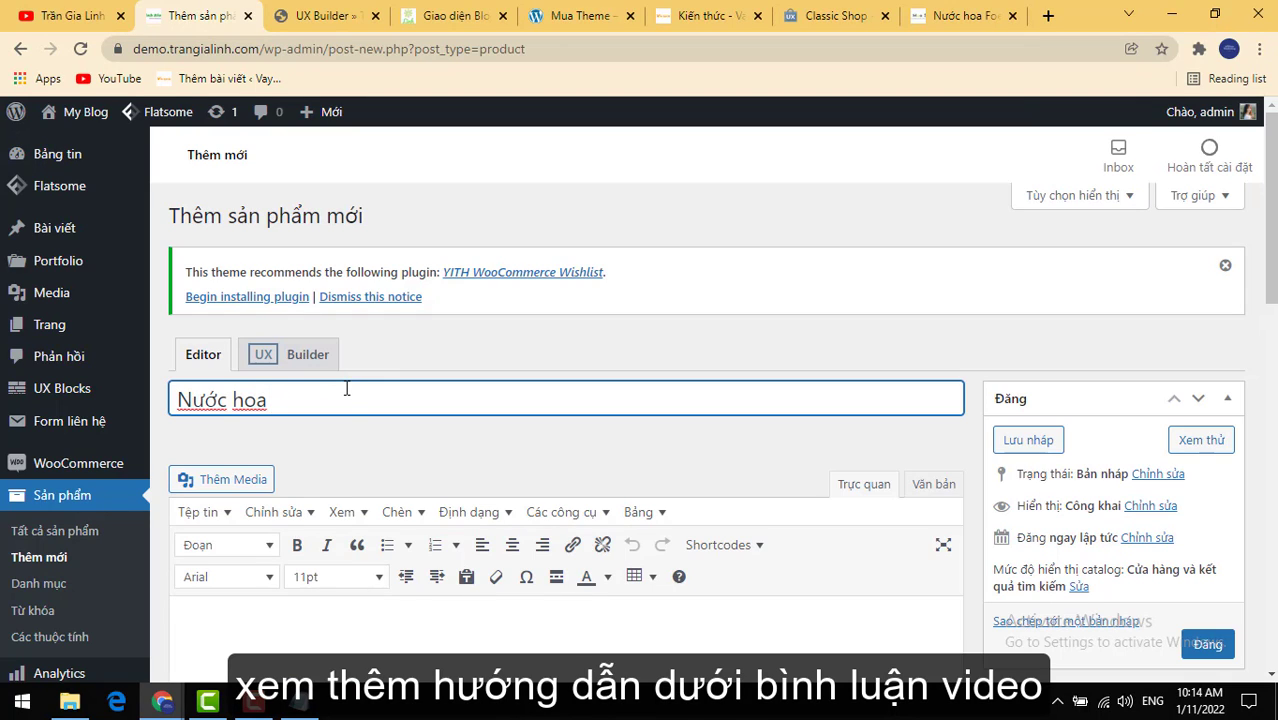
Step: Fill the product description with the copied product name "Nước hoa" twice, clearing the mistakenly pasted link
key("ctrl+a")
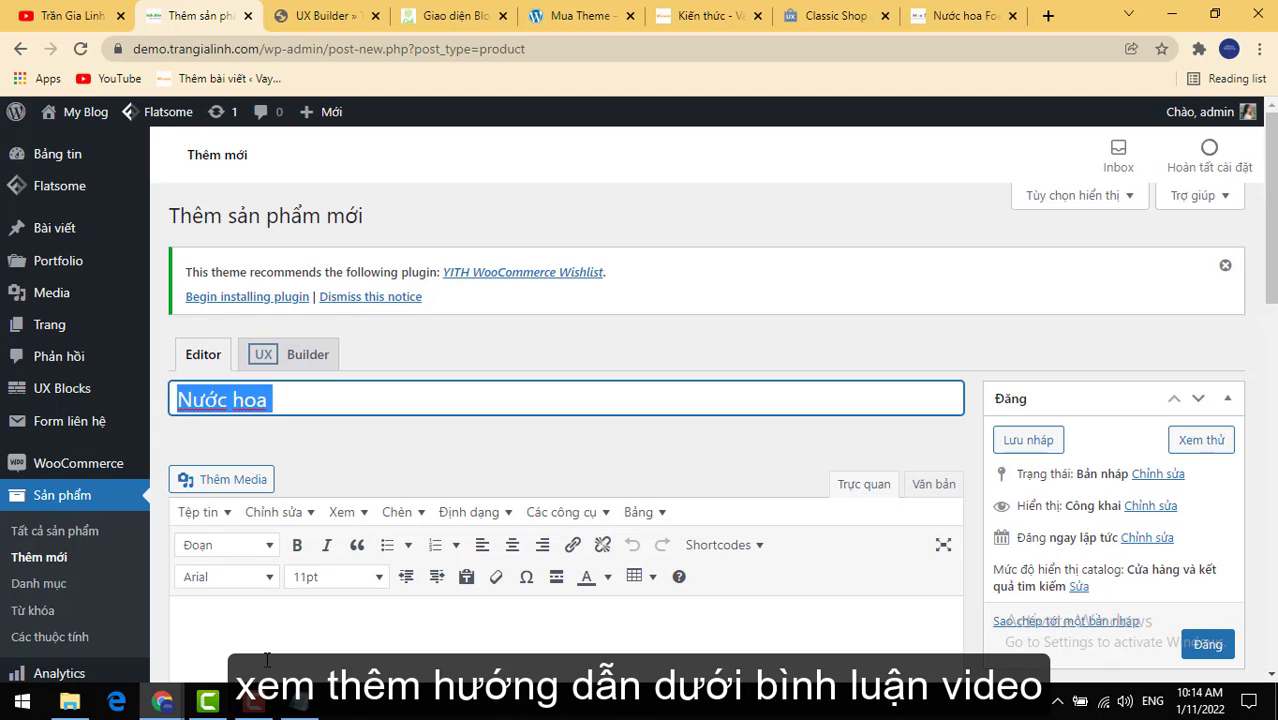
left_click(260, 632)
type("https://trangialinh.com/")
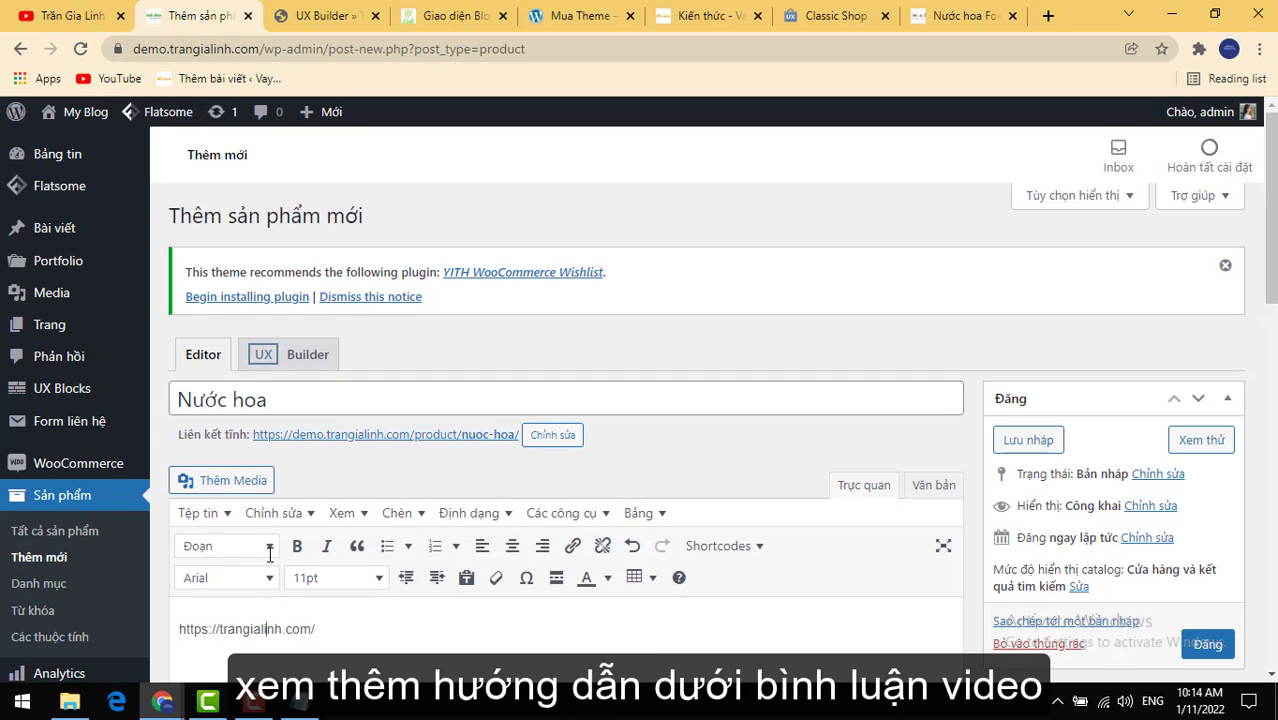
left_click_drag(310, 407, 162, 404)
key("ctrl+c")
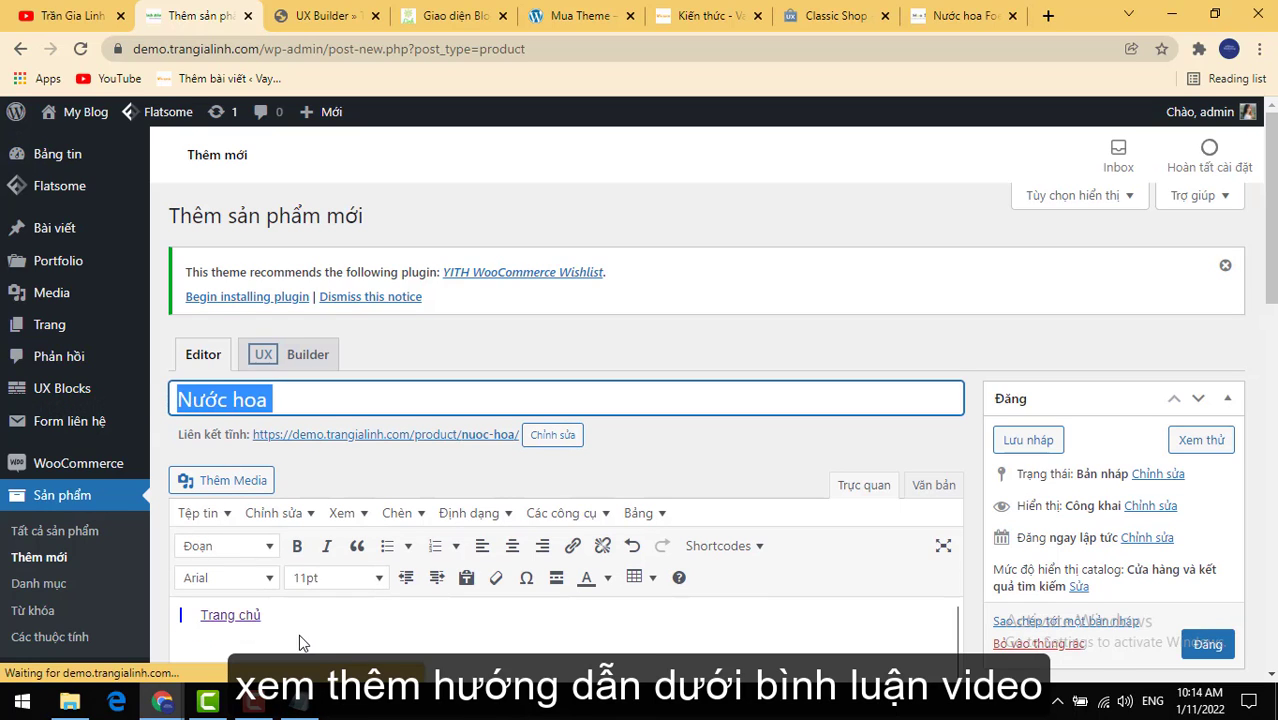
left_click(290, 634)
left_click(582, 619)
key("ctrl+a")
key("BackSpace")
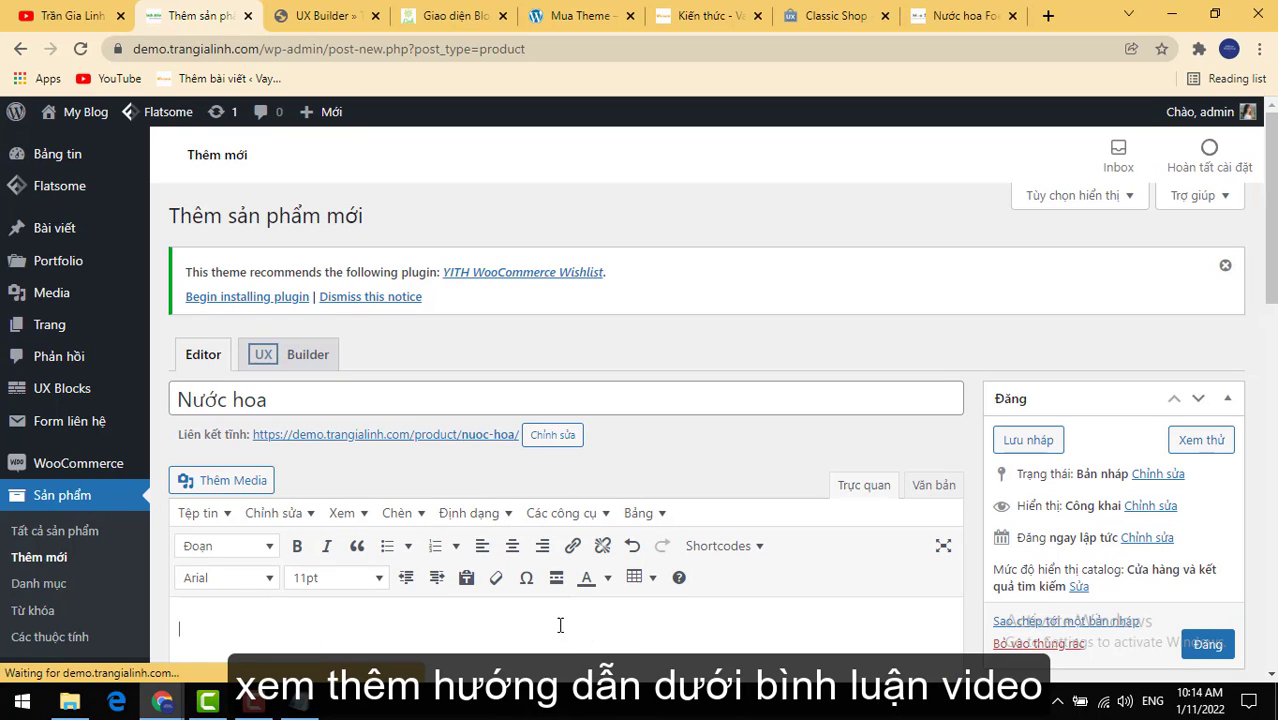
key("ctrl+v")
key("ctrl+v")
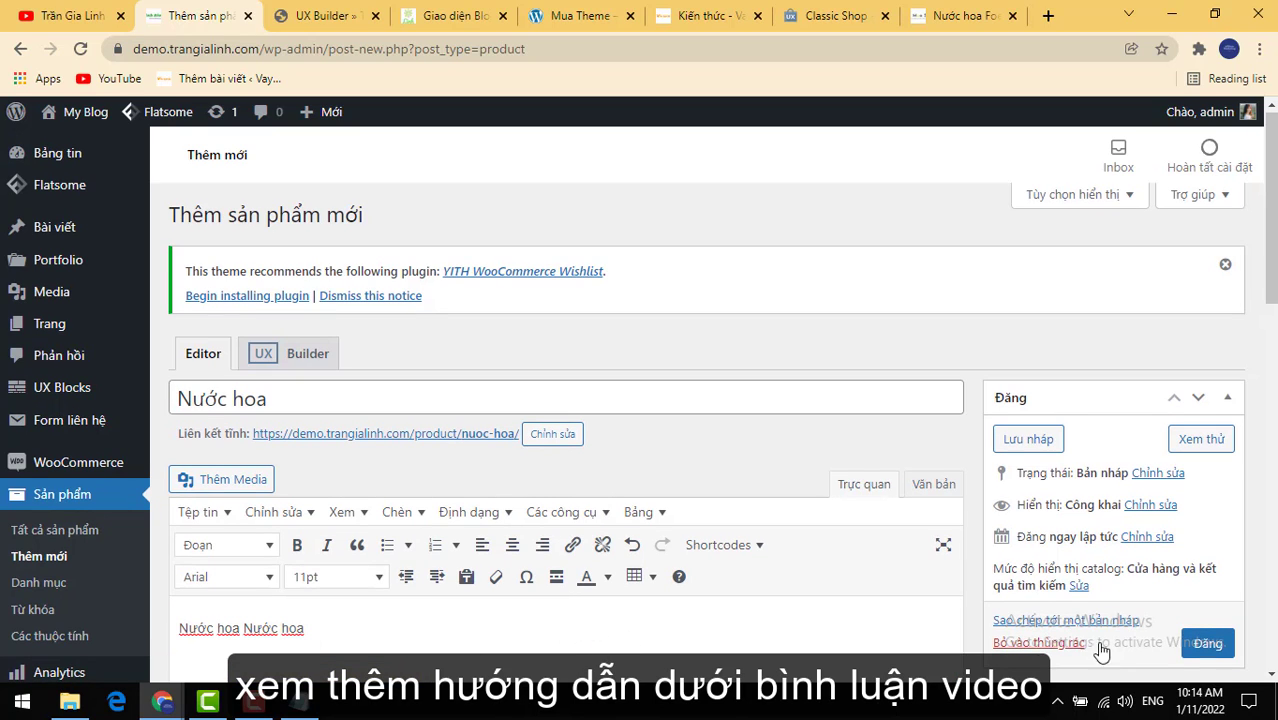
Step: Publish the new "Nước hoa" product
left_click(1208, 643)
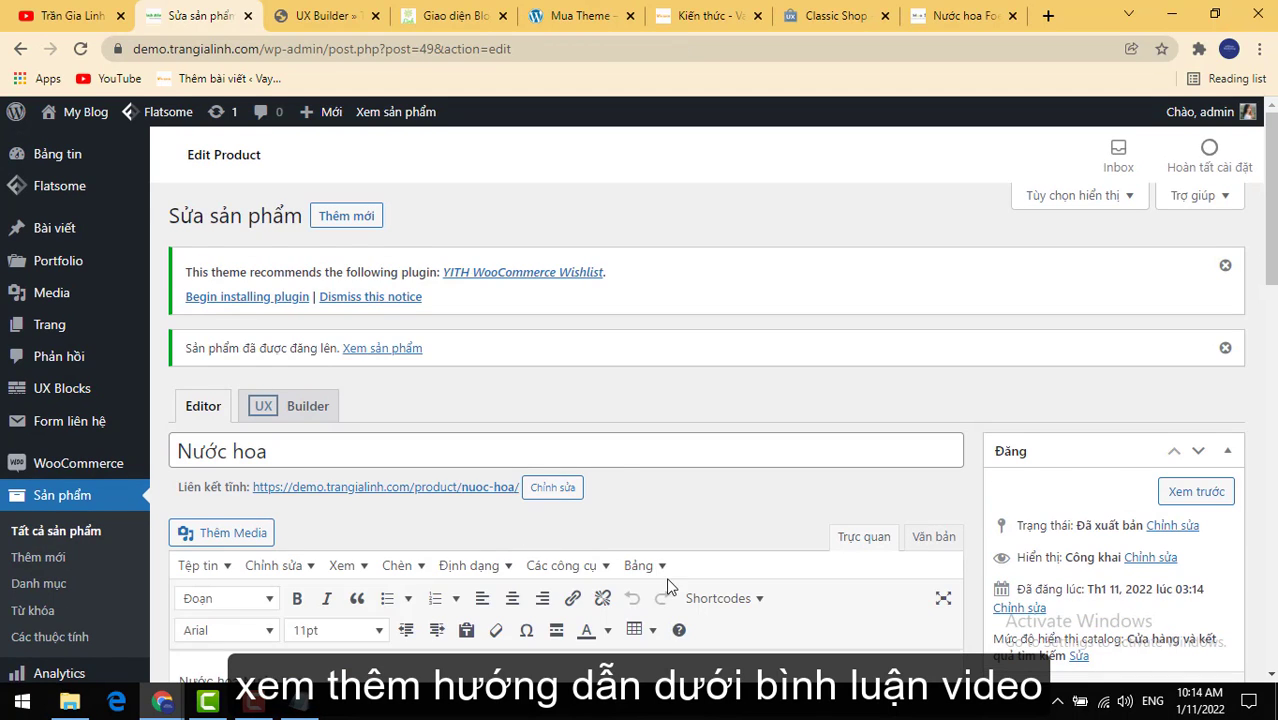
scroll(668, 587, "down", 2)
scroll(760, 525, "down", 2)
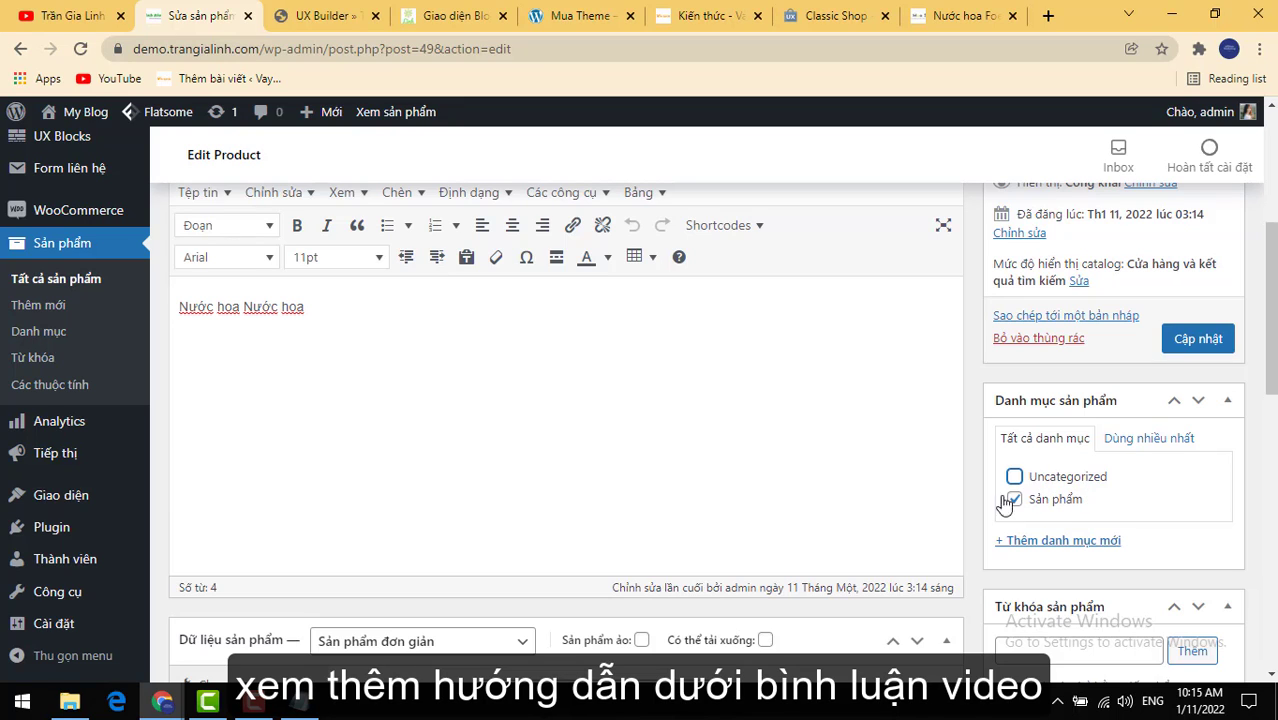
Step: Set the product's regular price to 580000 and its sale price to 239000
scroll(502, 323, "down", 4)
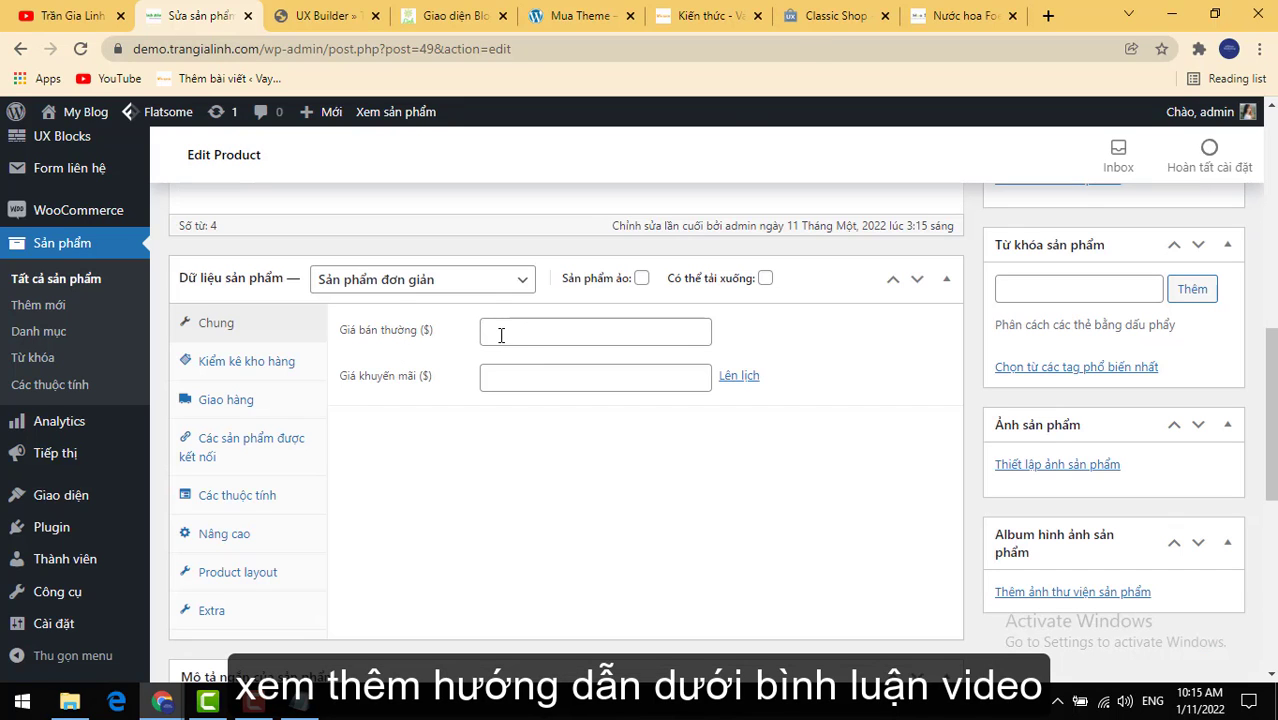
left_click(501, 335)
left_click(528, 372)
left_click(532, 380)
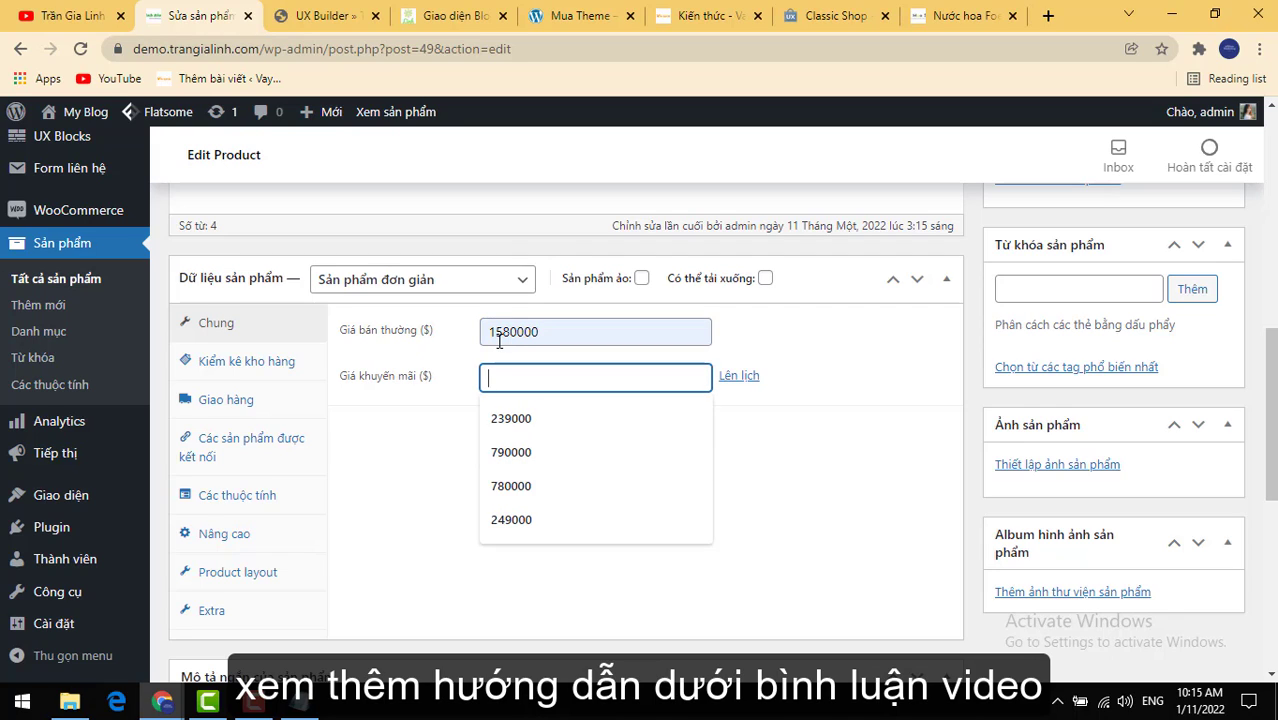
left_click_drag(499, 332, 486, 332)
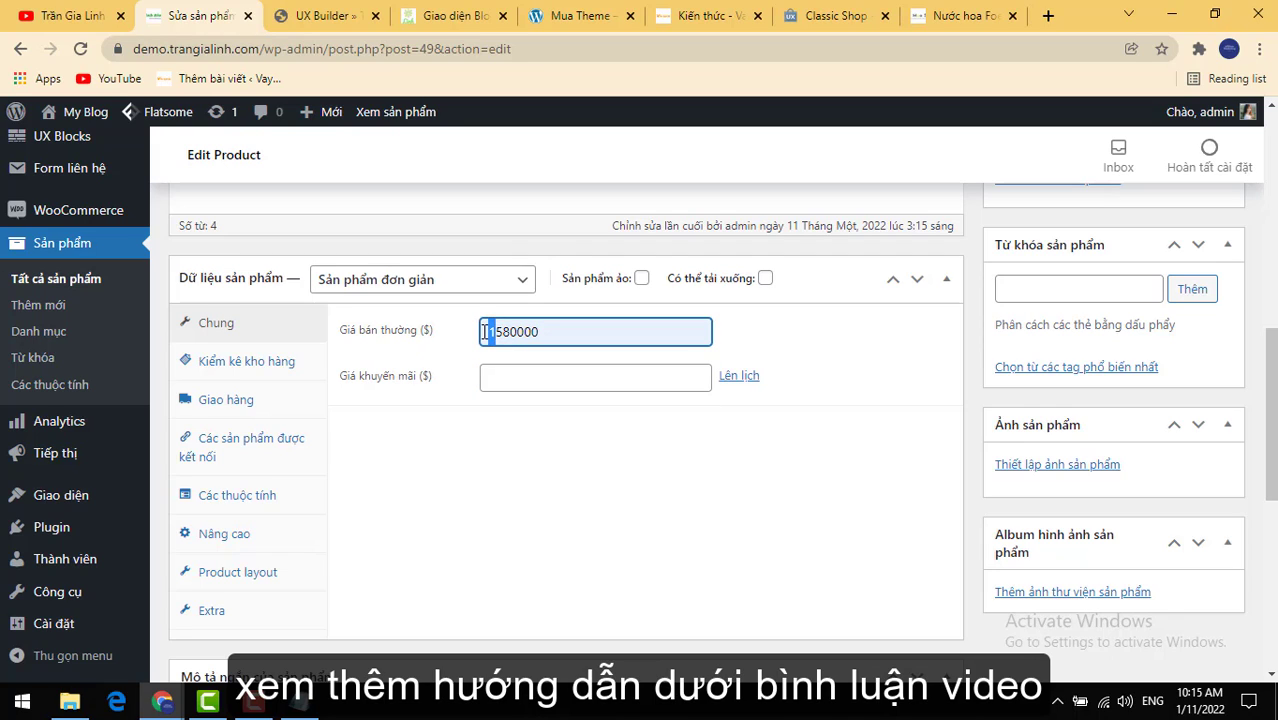
key("BackSpace")
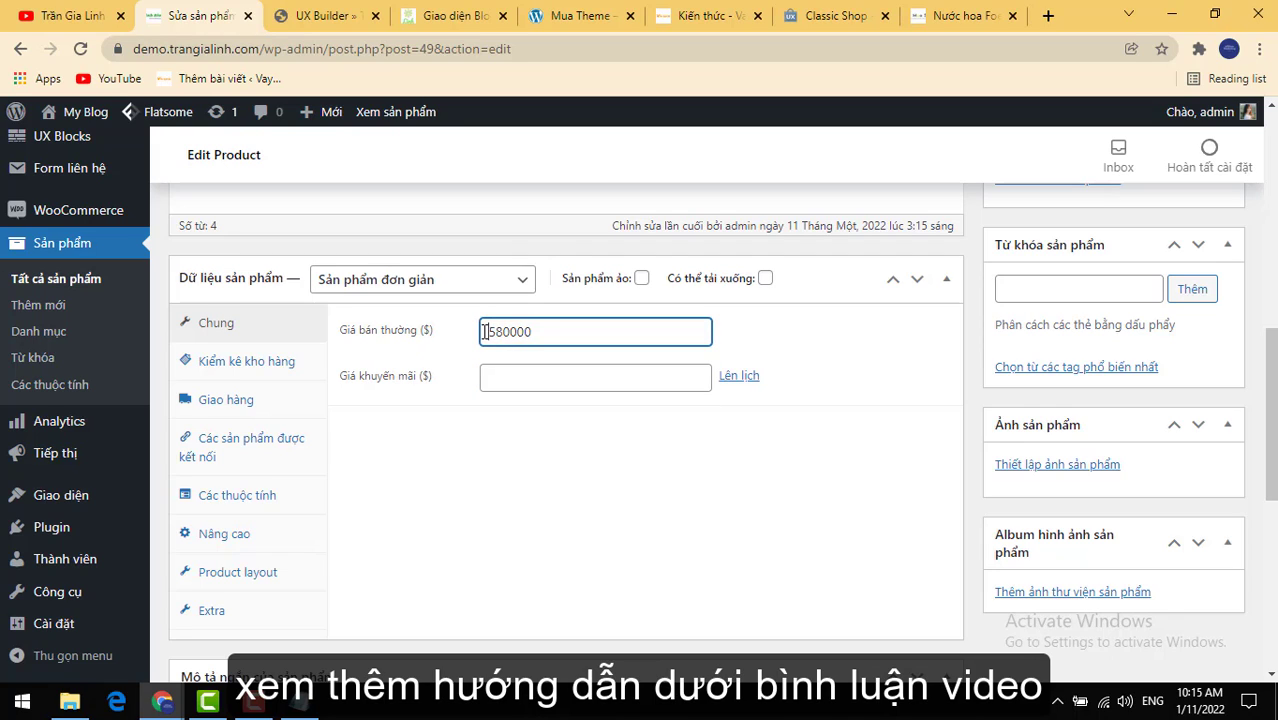
left_click(487, 383)
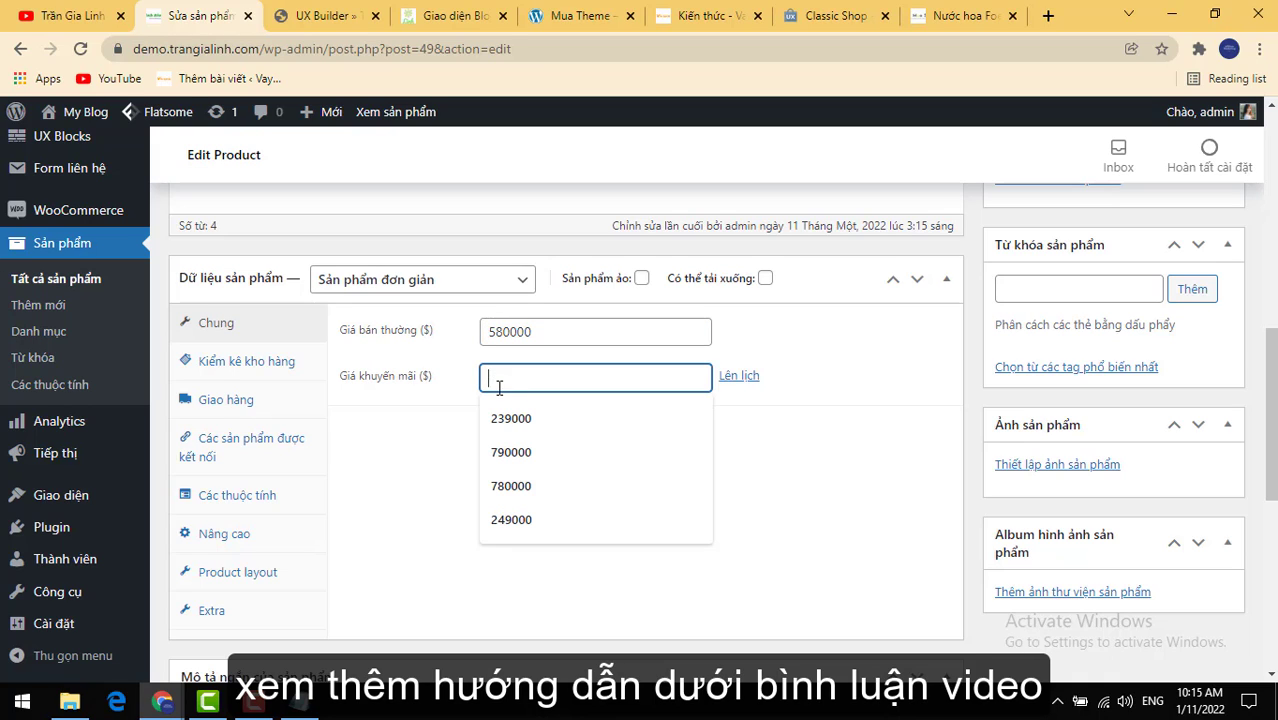
left_click(545, 420)
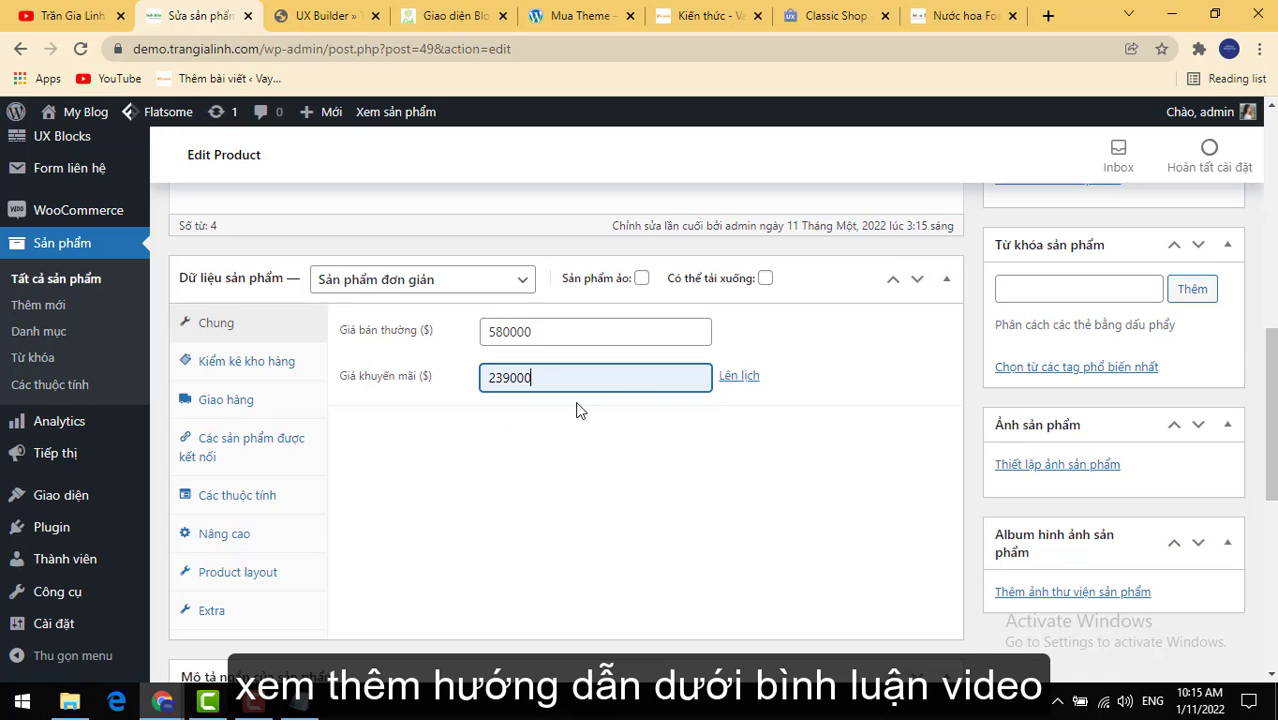
Step: Upload the image "giao diện website kiếm tiền online", set it as the product image, and update the product
scroll(883, 436, "down", 3)
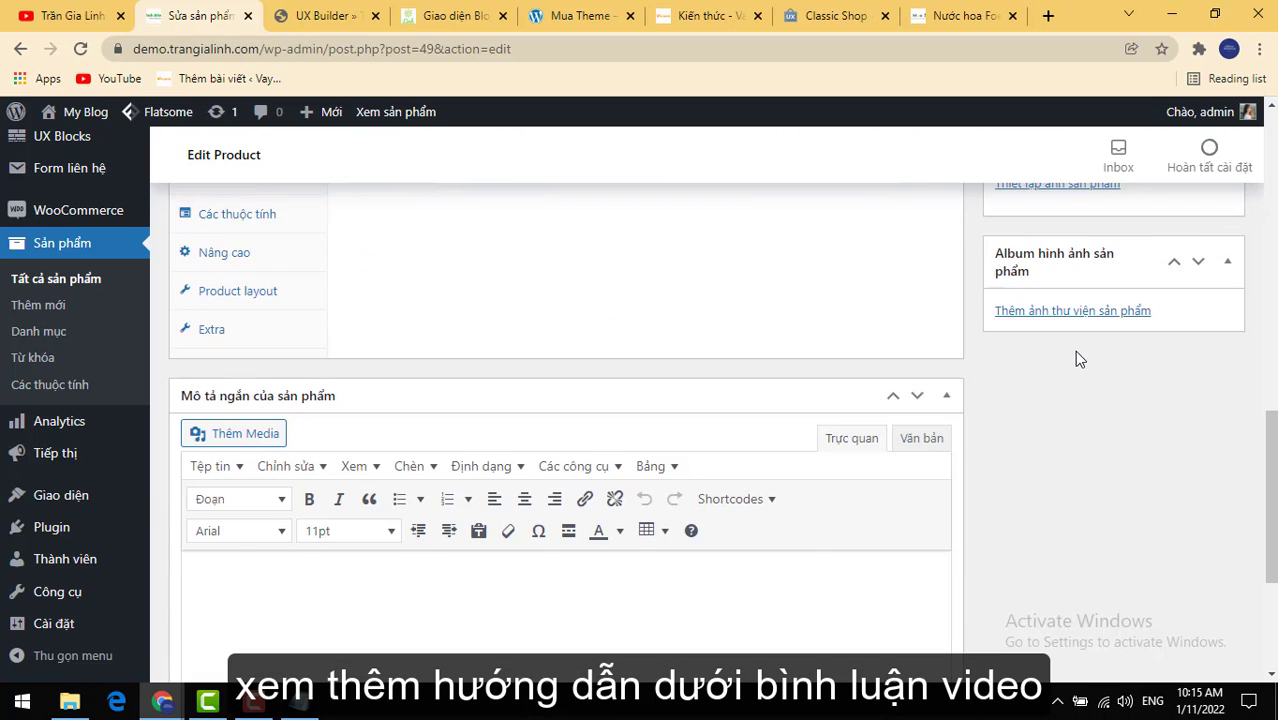
scroll(1078, 352, "up", 1)
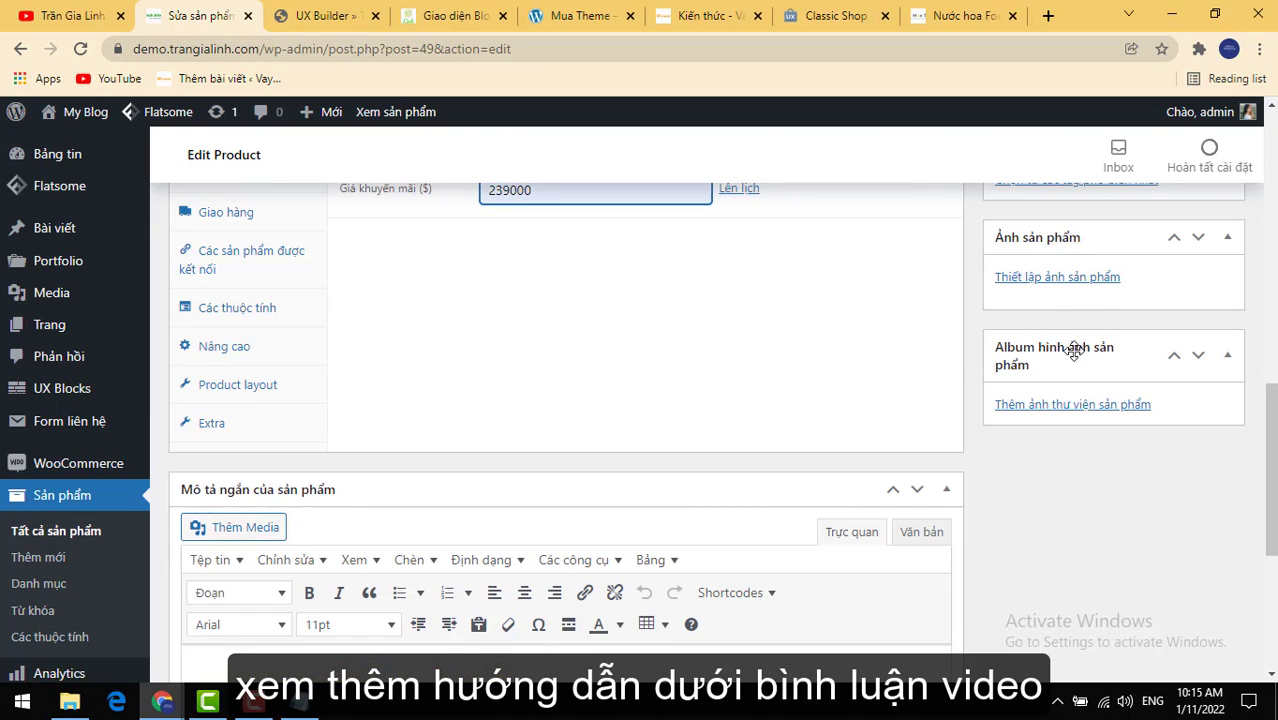
scroll(1072, 375, "up", 2)
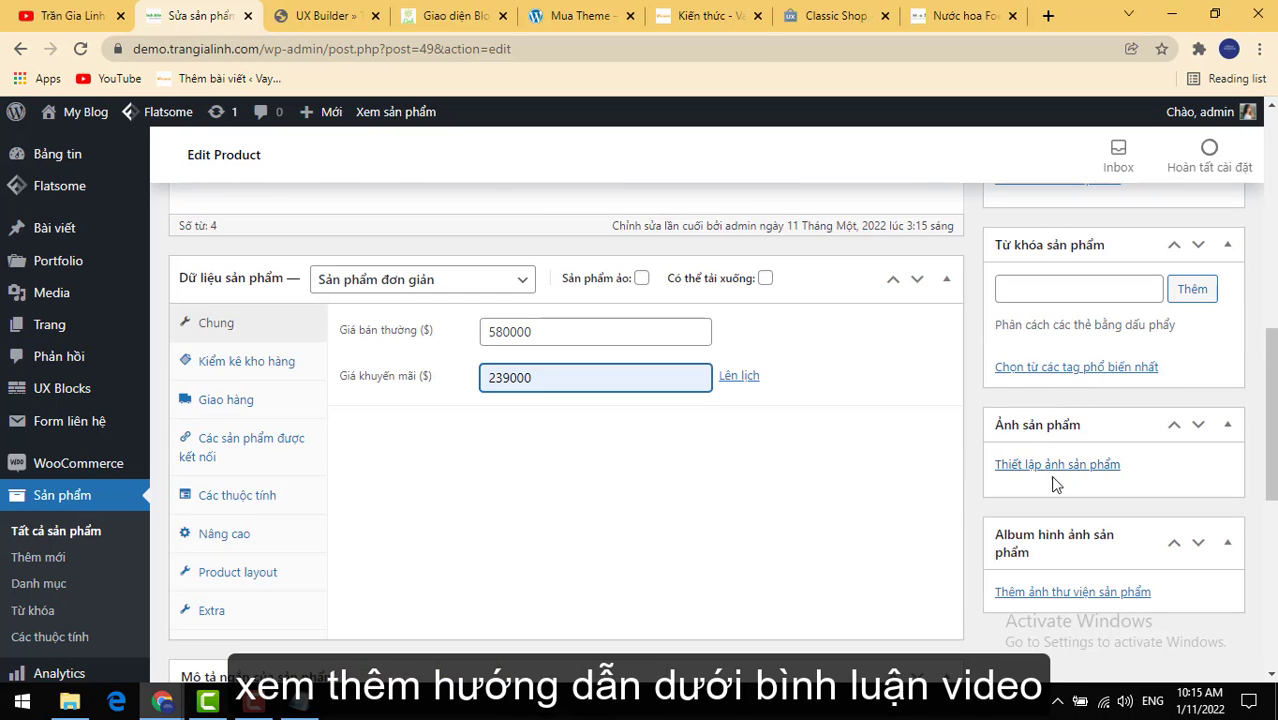
left_click(1058, 466)
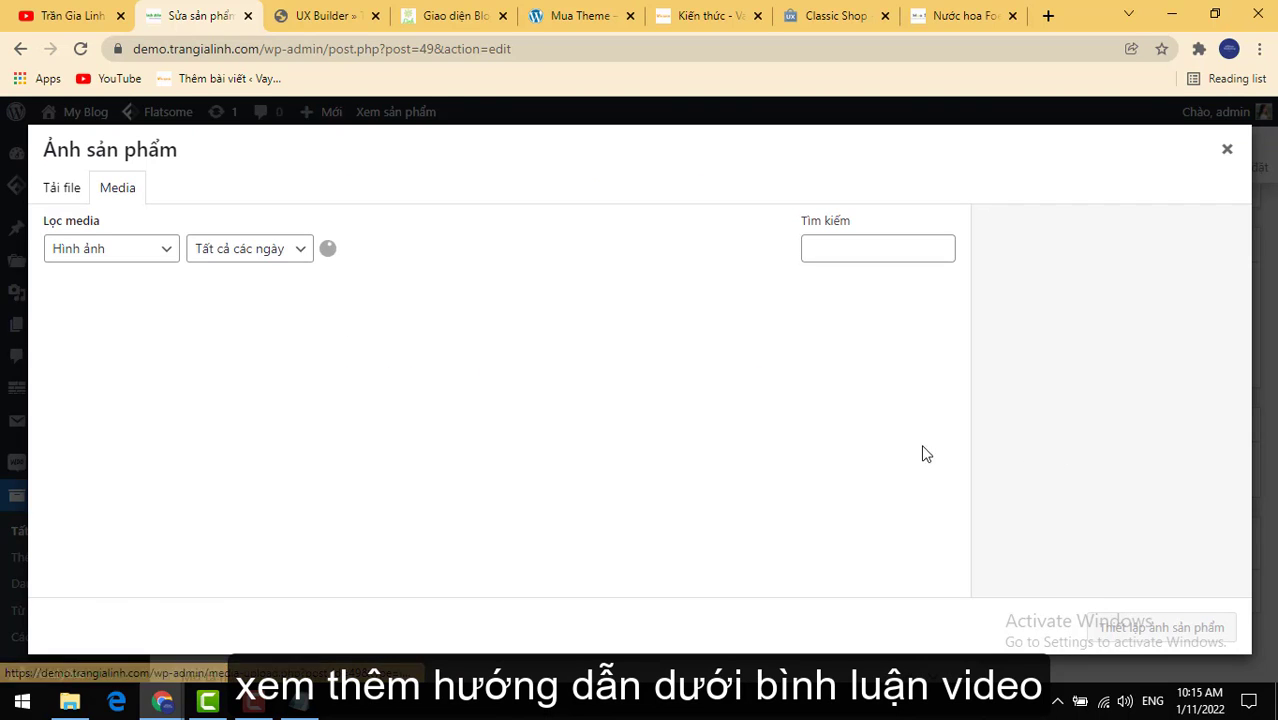
left_click(63, 192)
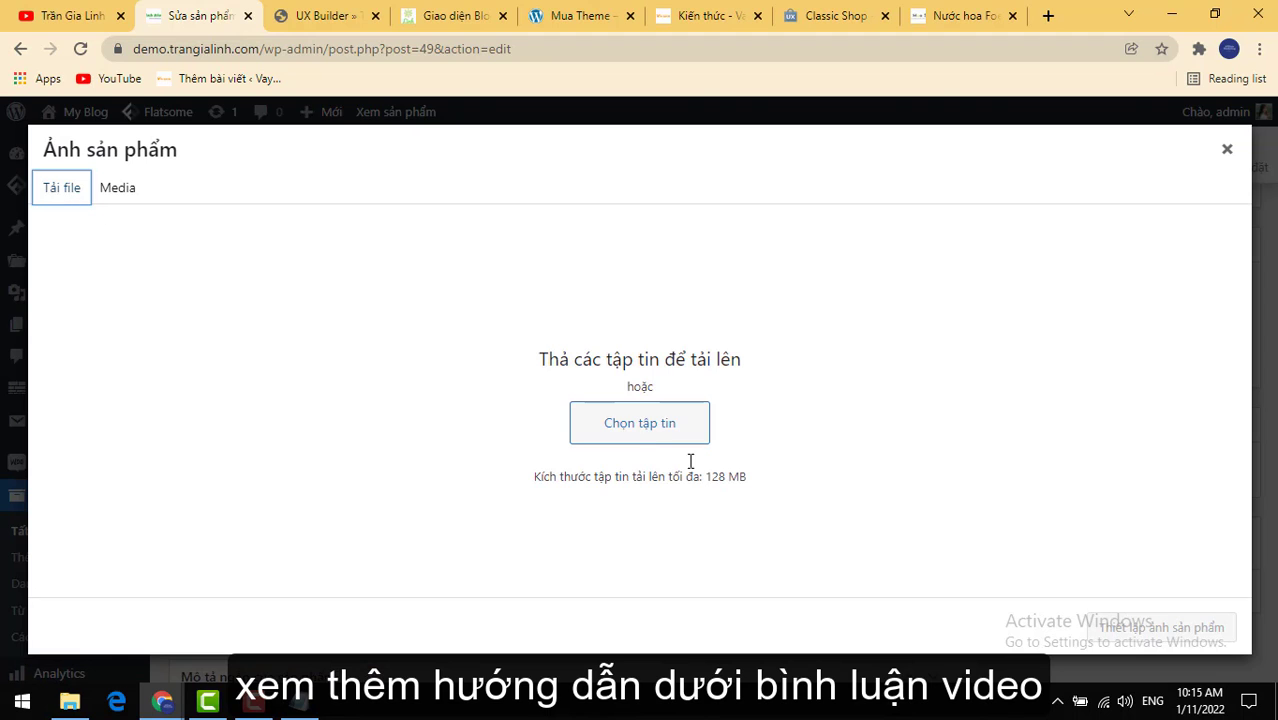
left_click(647, 423)
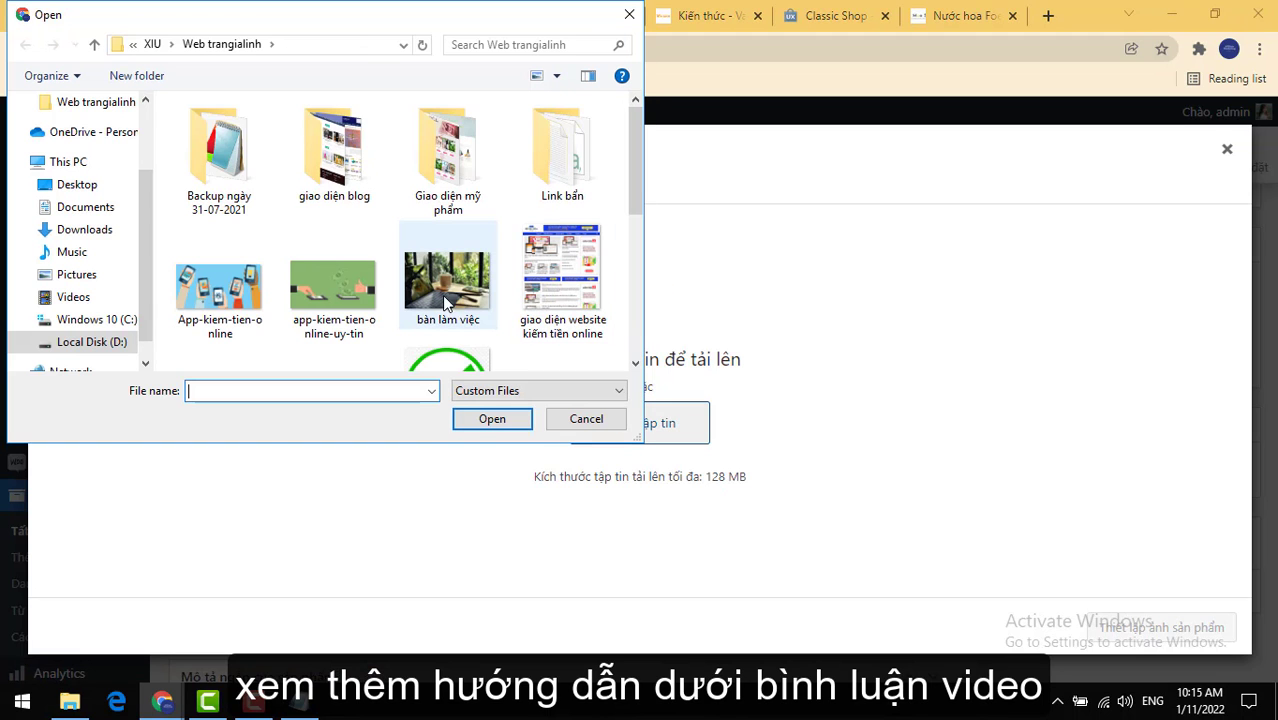
left_click(256, 288)
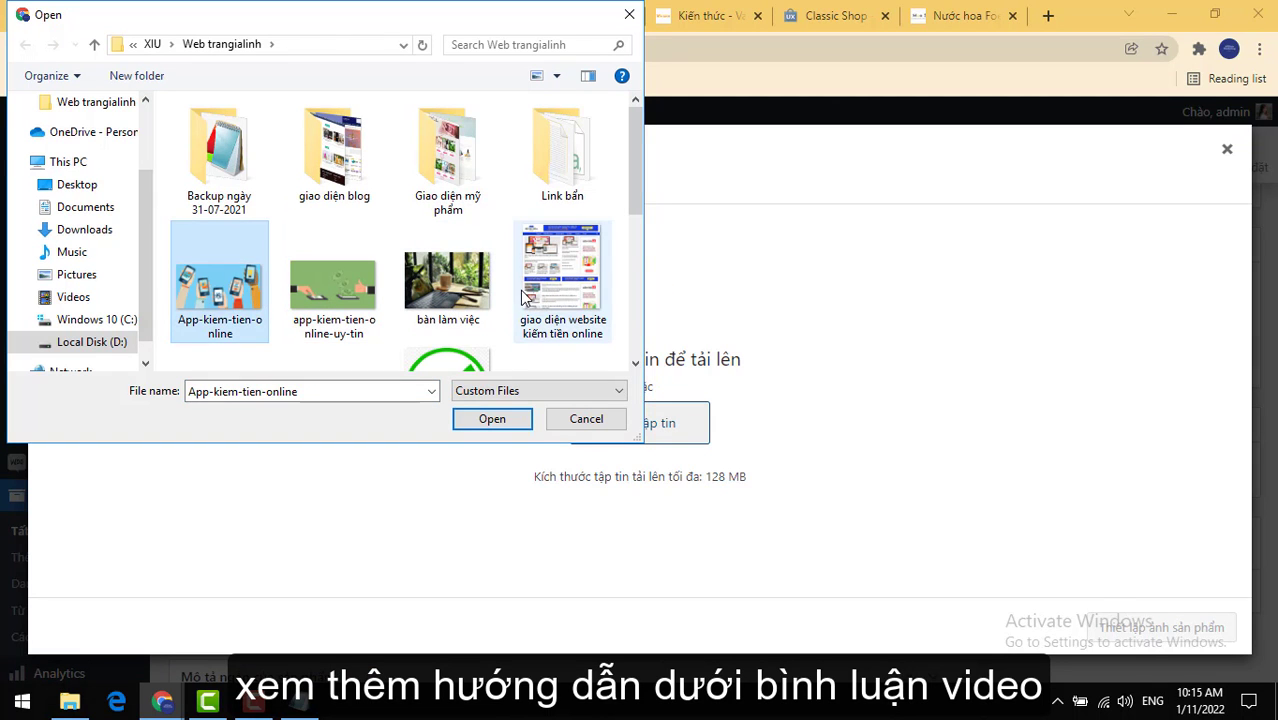
left_click(560, 285)
left_click(528, 425)
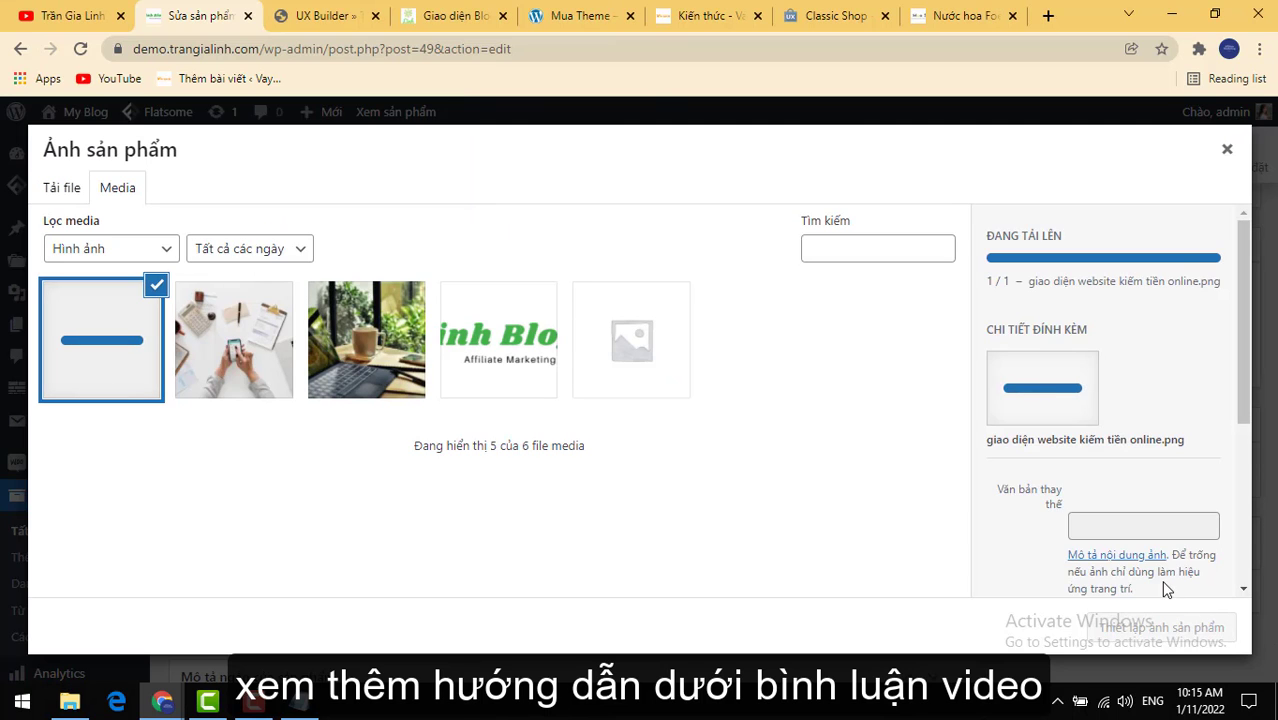
scroll(1163, 590, "down", 2)
left_click(1158, 627)
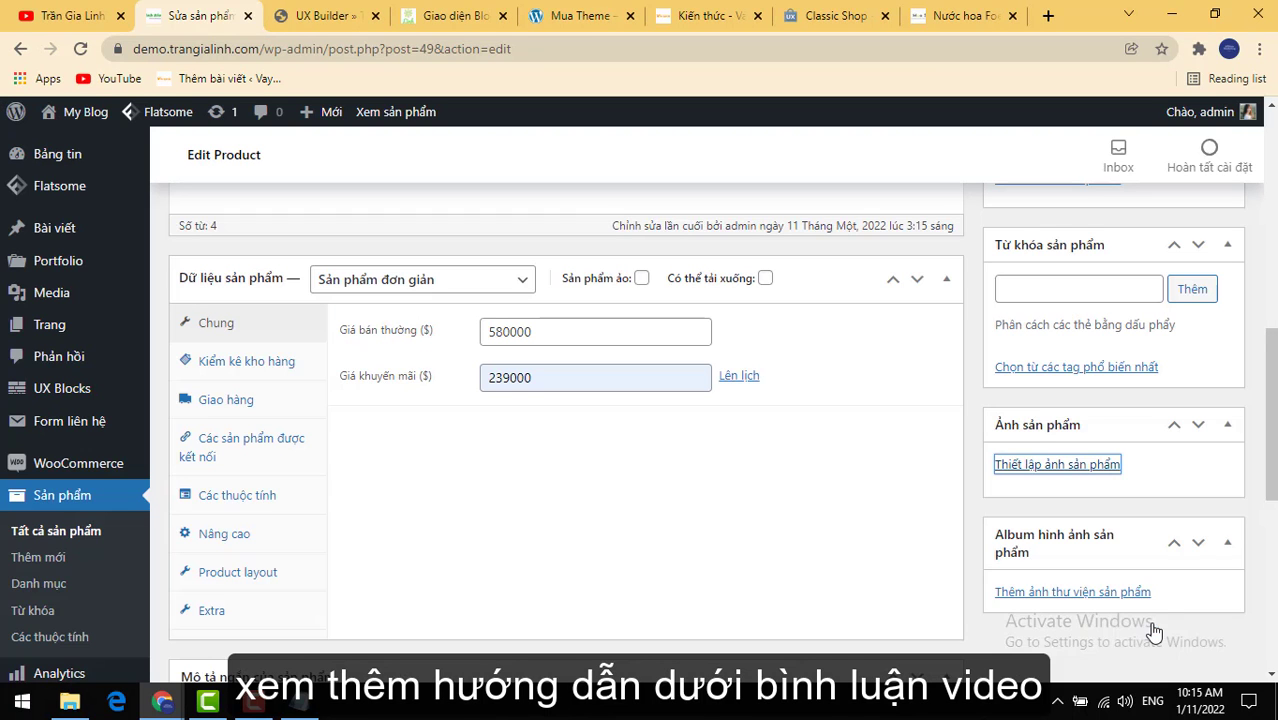
scroll(1110, 600, "up", 5)
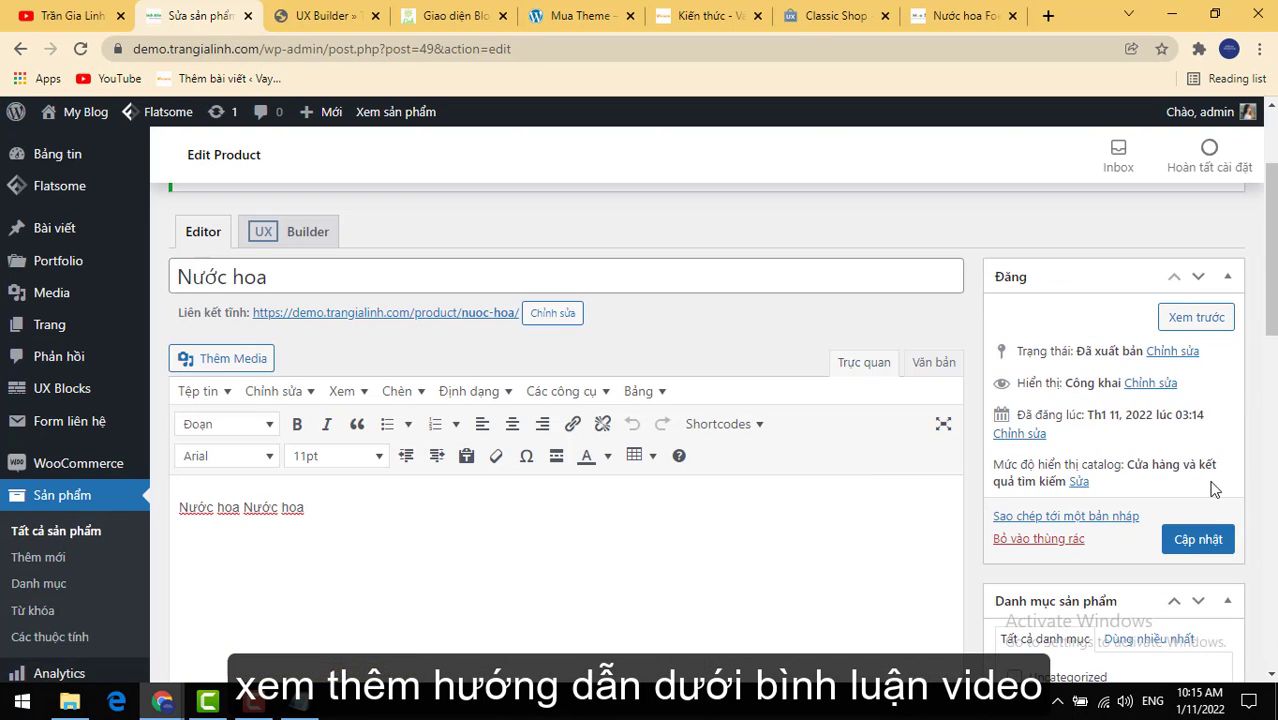
left_click(1216, 545)
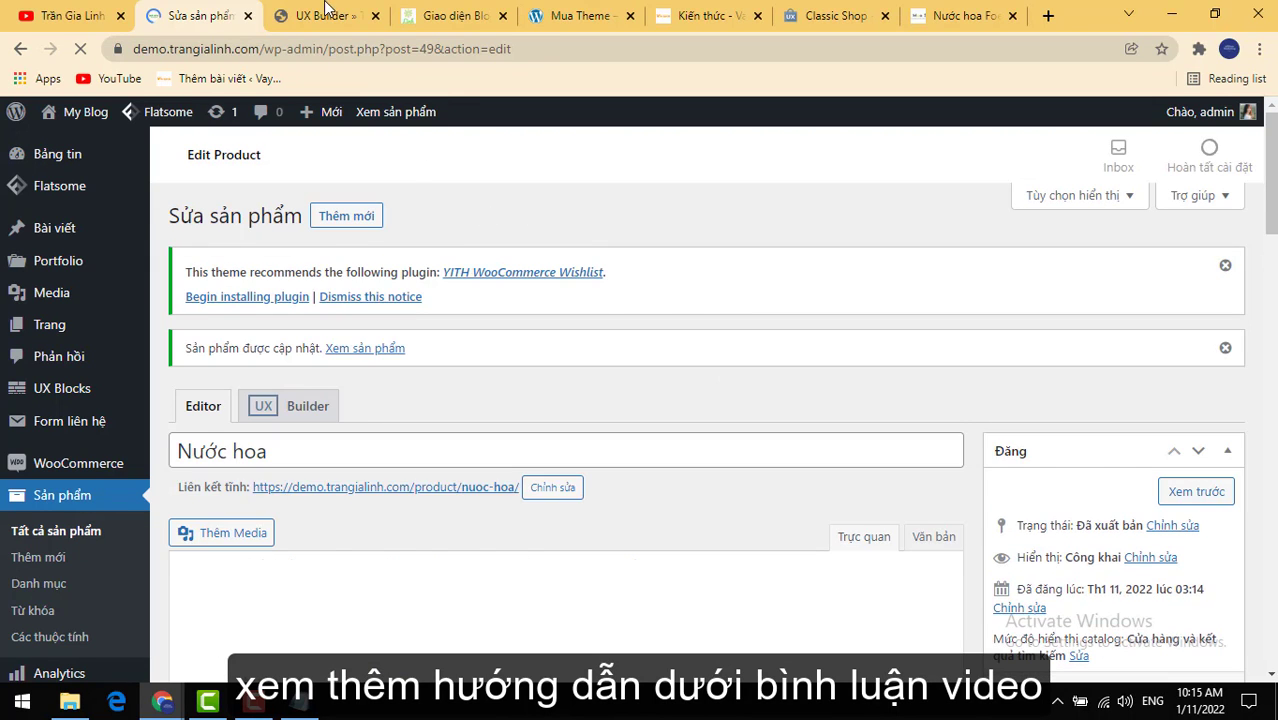
Step: Save the homepage open in UX Builder and exit to the live page
left_click(326, 15)
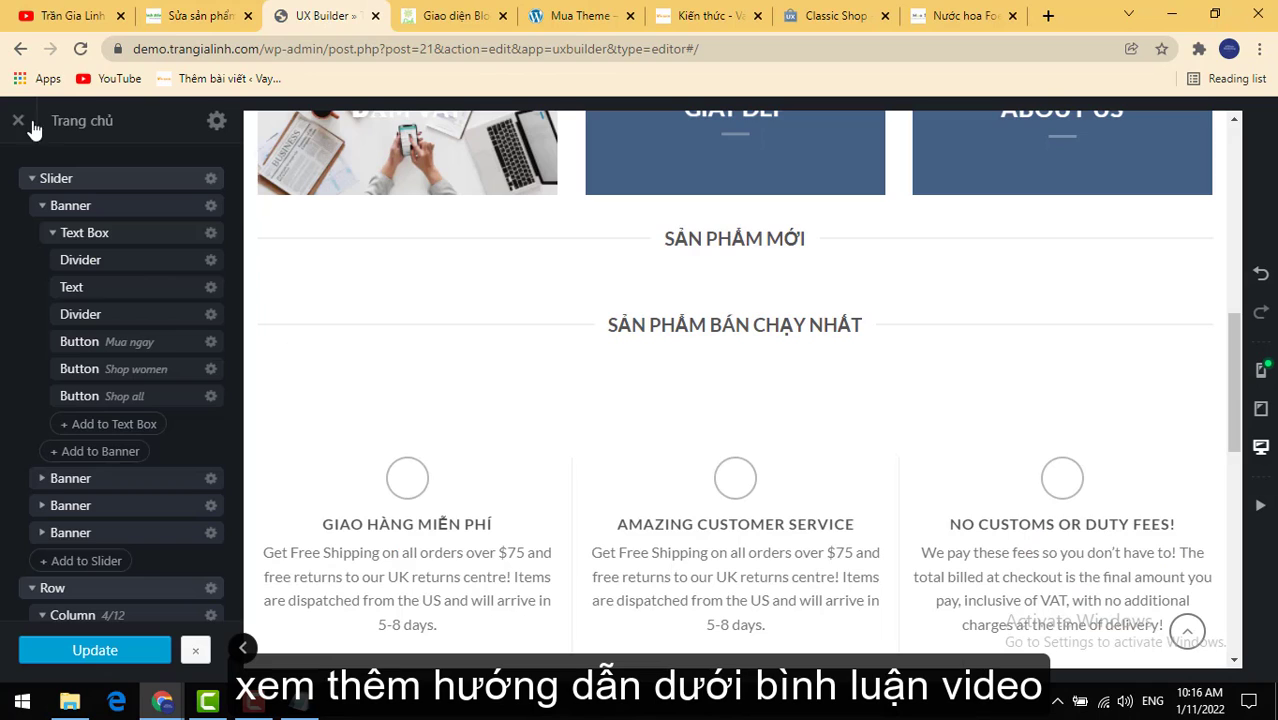
left_click(127, 655)
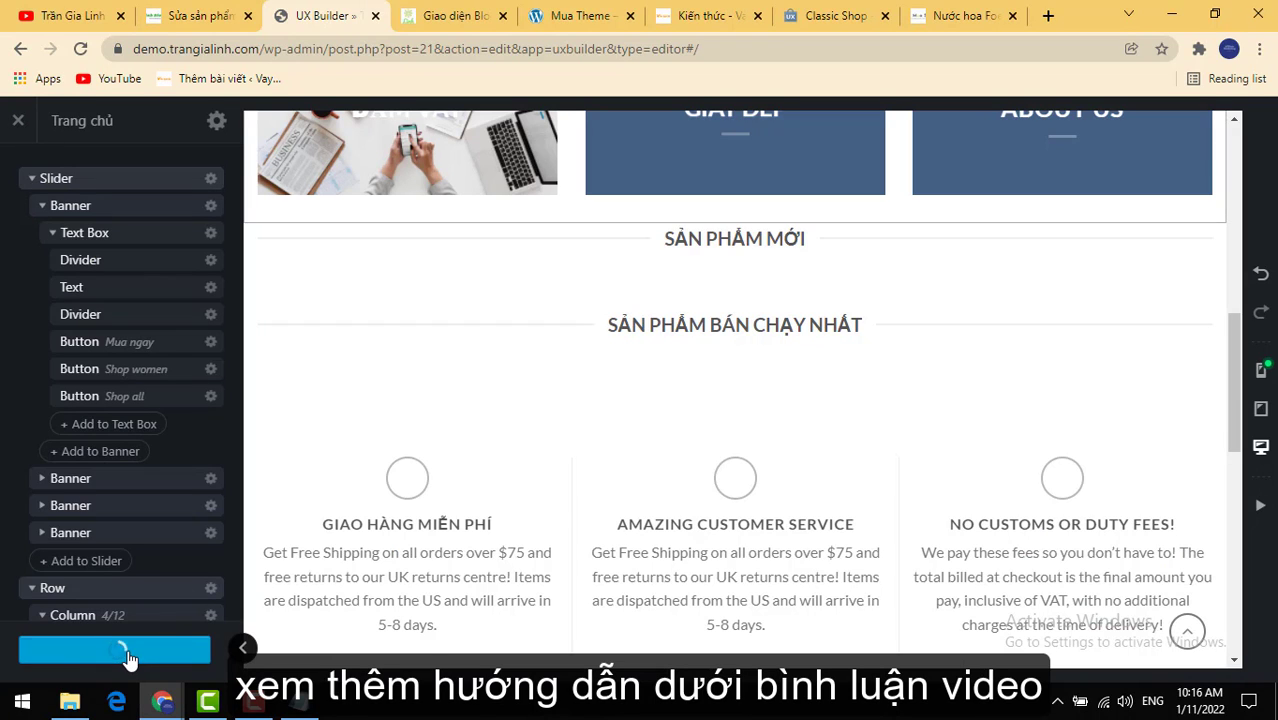
left_click(18, 120)
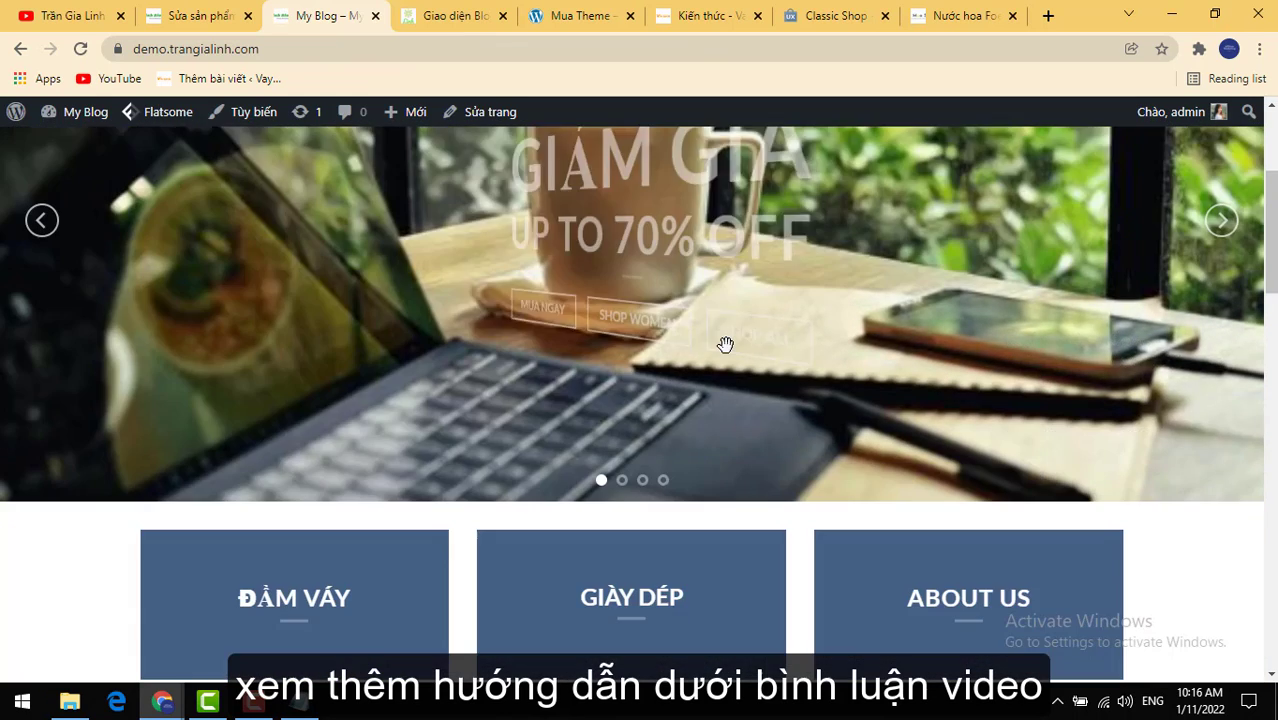
Step: Check the "Sản phẩm mới" and "Sản phẩm bán chạy nhất" sections on the live homepage
scroll(725, 344, "down", 5)
scroll(762, 422, "down", 1)
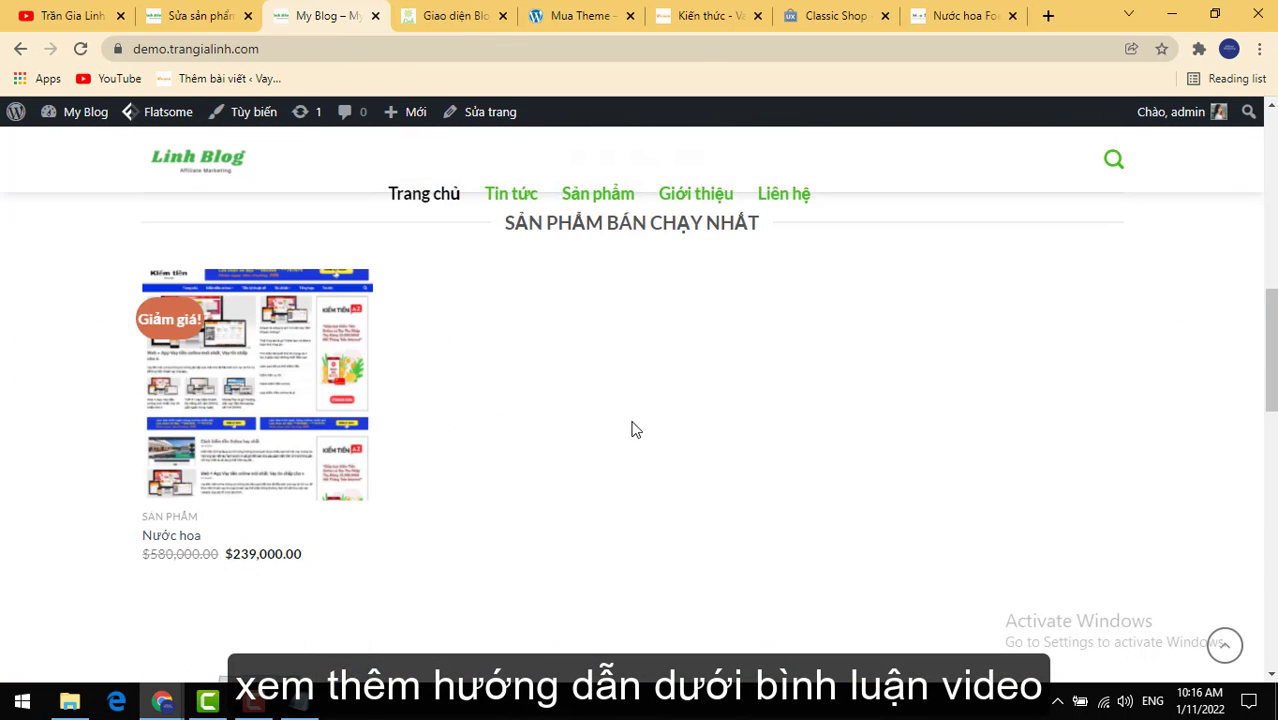
scroll(555, 367, "up", 1)
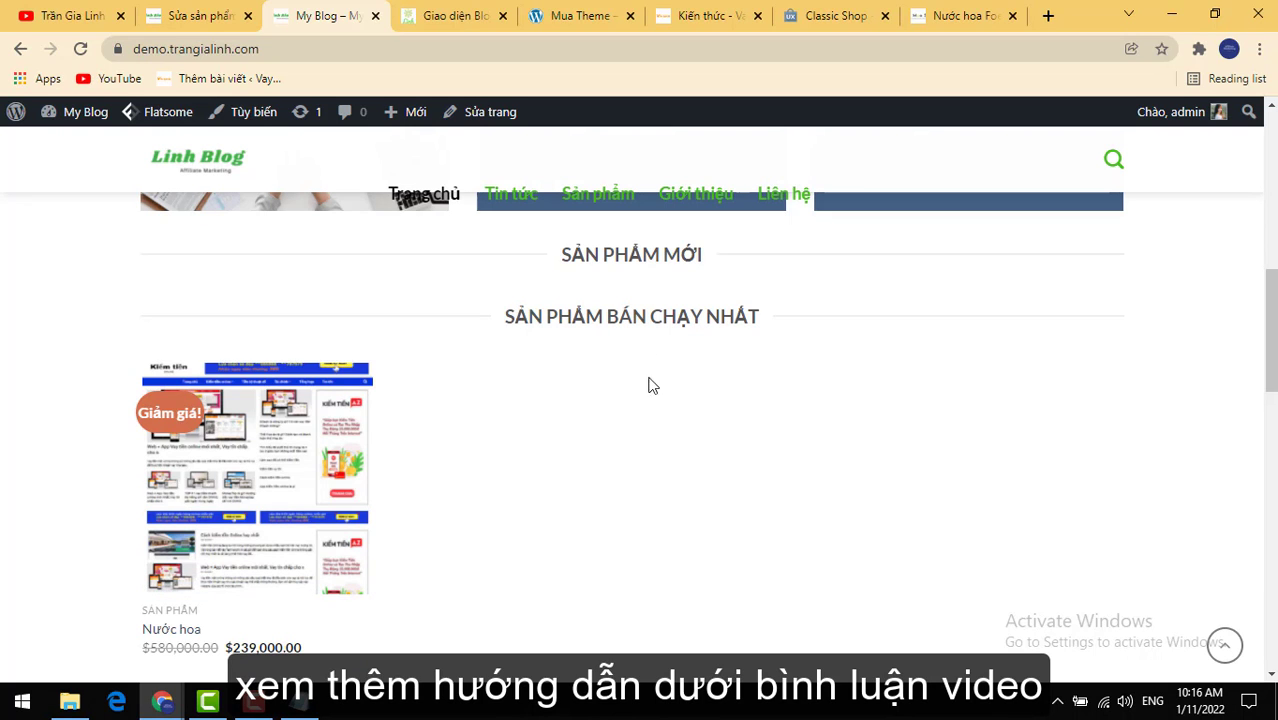
scroll(550, 437, "down", 1)
scroll(570, 390, "up", 2)
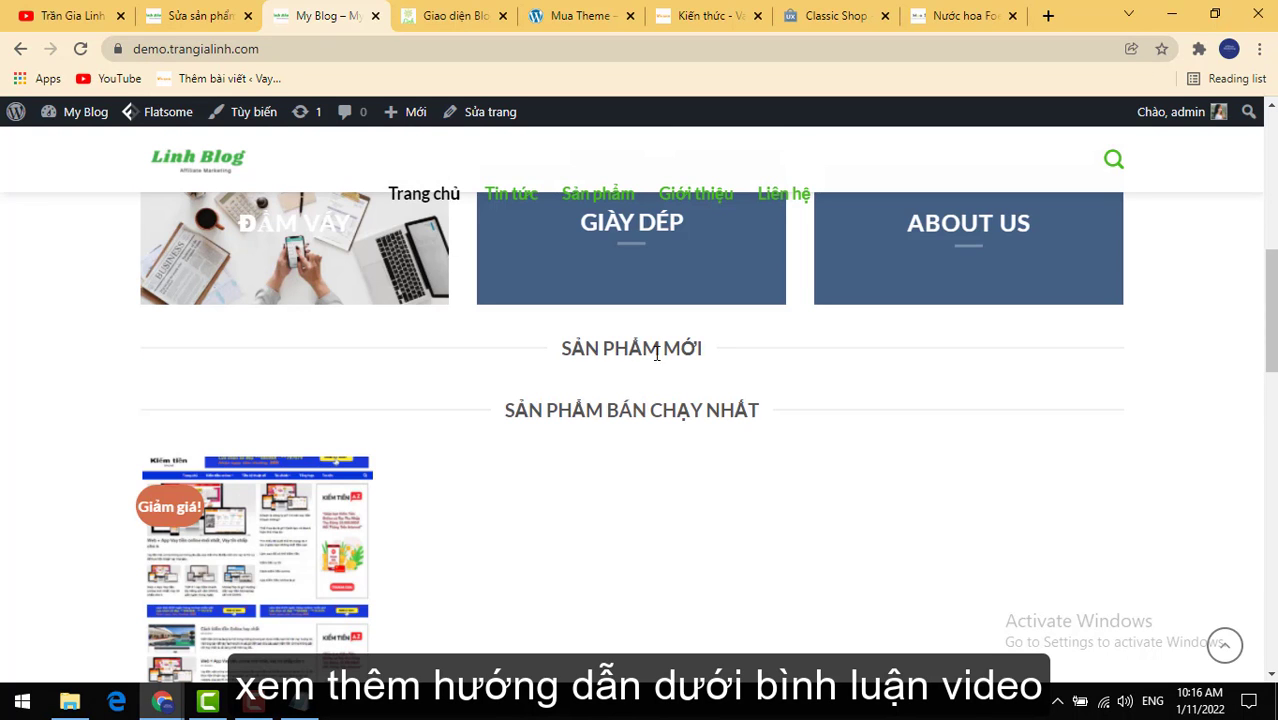
scroll(694, 354, "up", 3)
Step: Reopen the homepage in UX Builder and add a Products element with the default preset below the "Sản phẩm mới" title
mouse_move(478, 112)
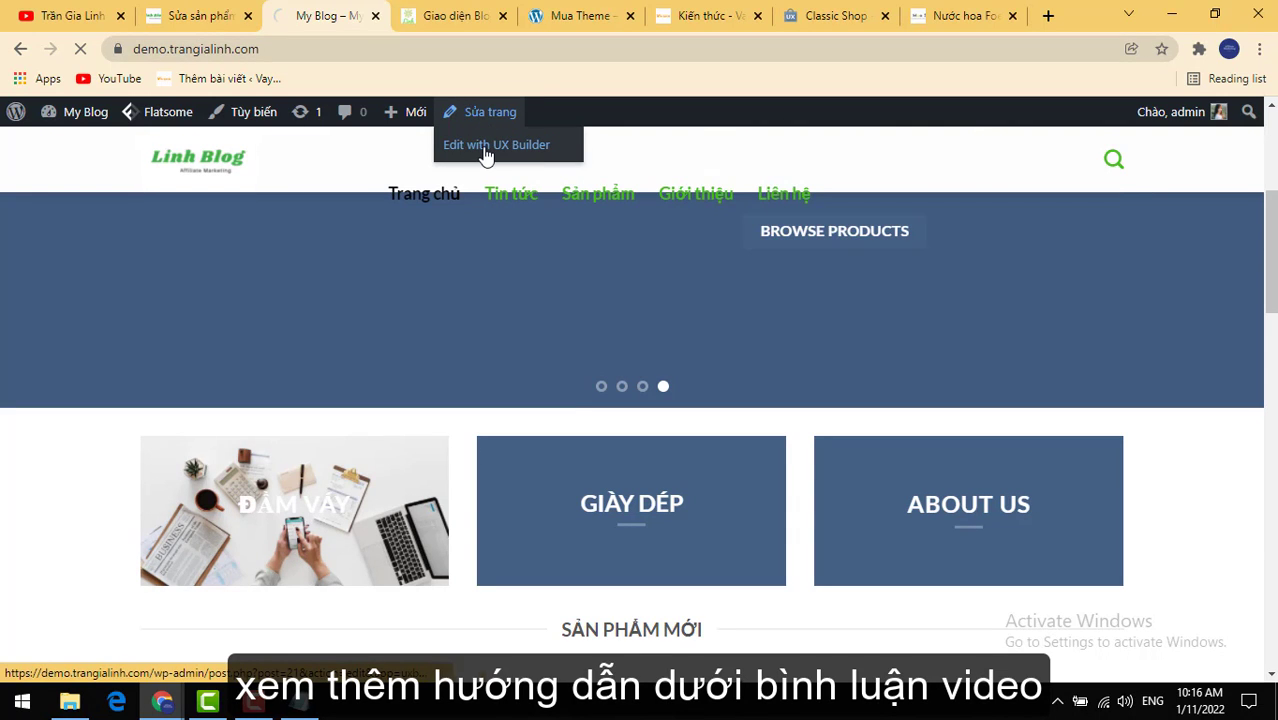
left_click(484, 150)
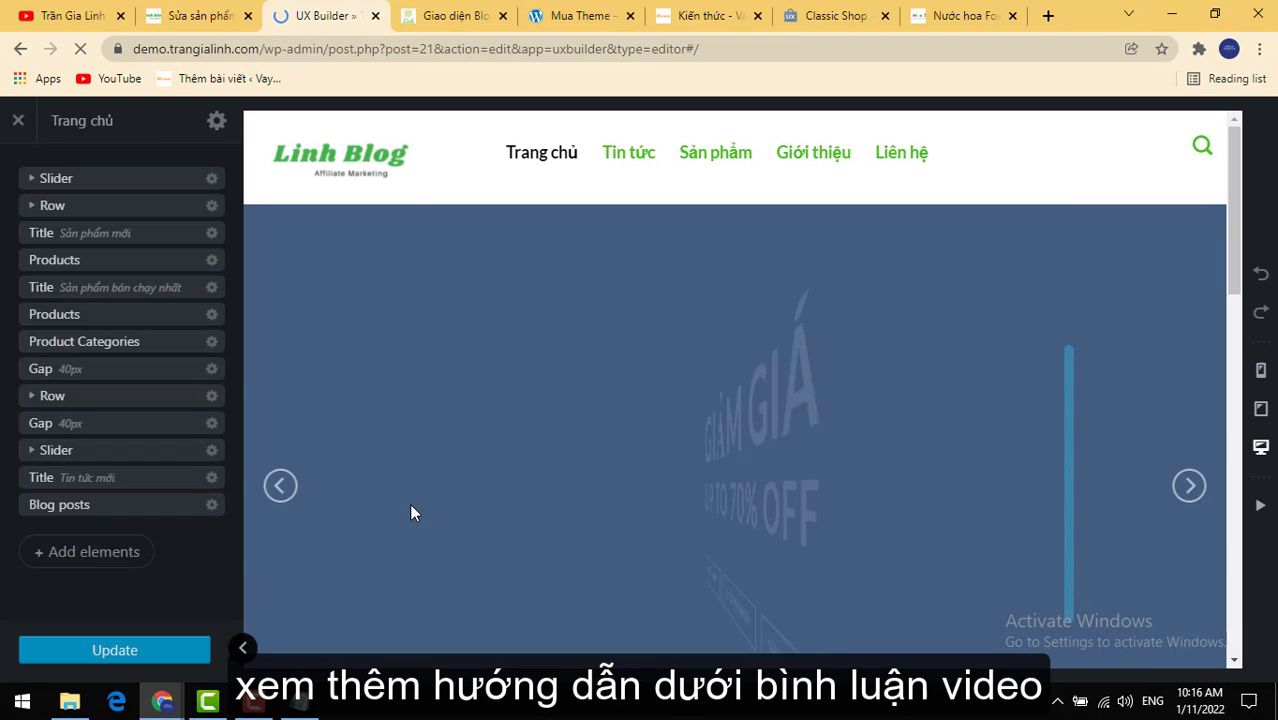
scroll(668, 466, "down", 7)
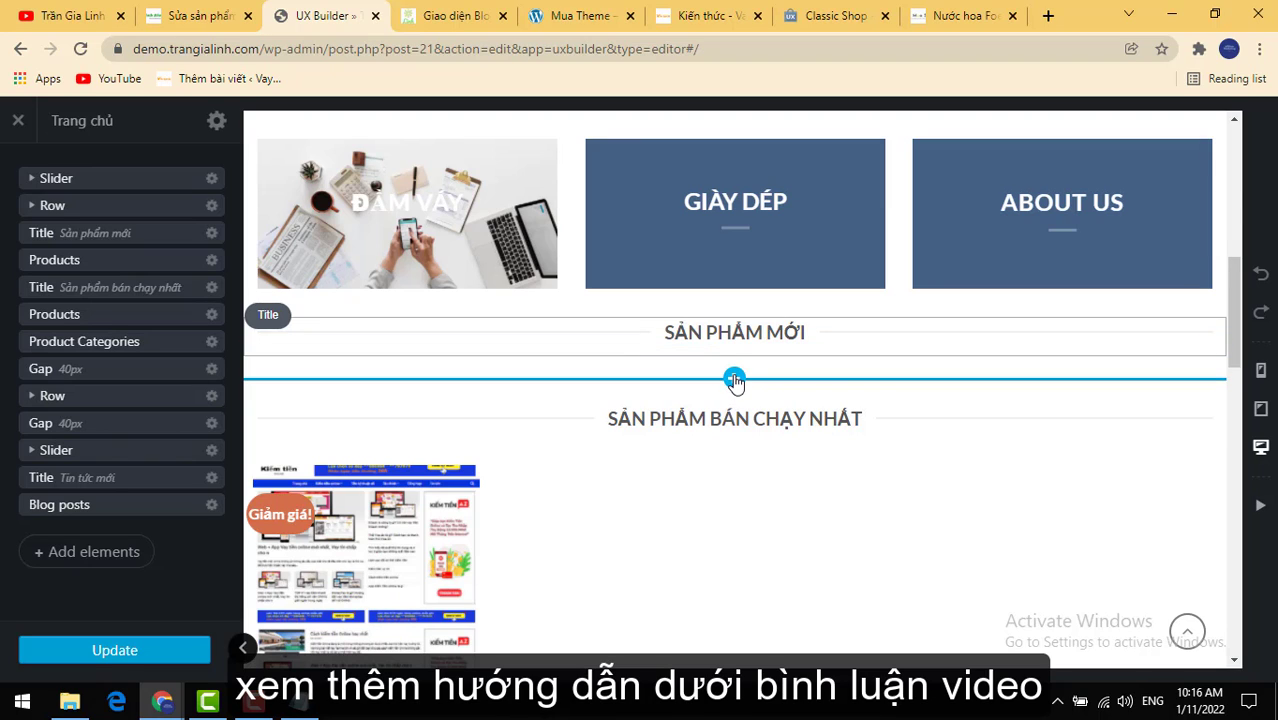
left_click(734, 380)
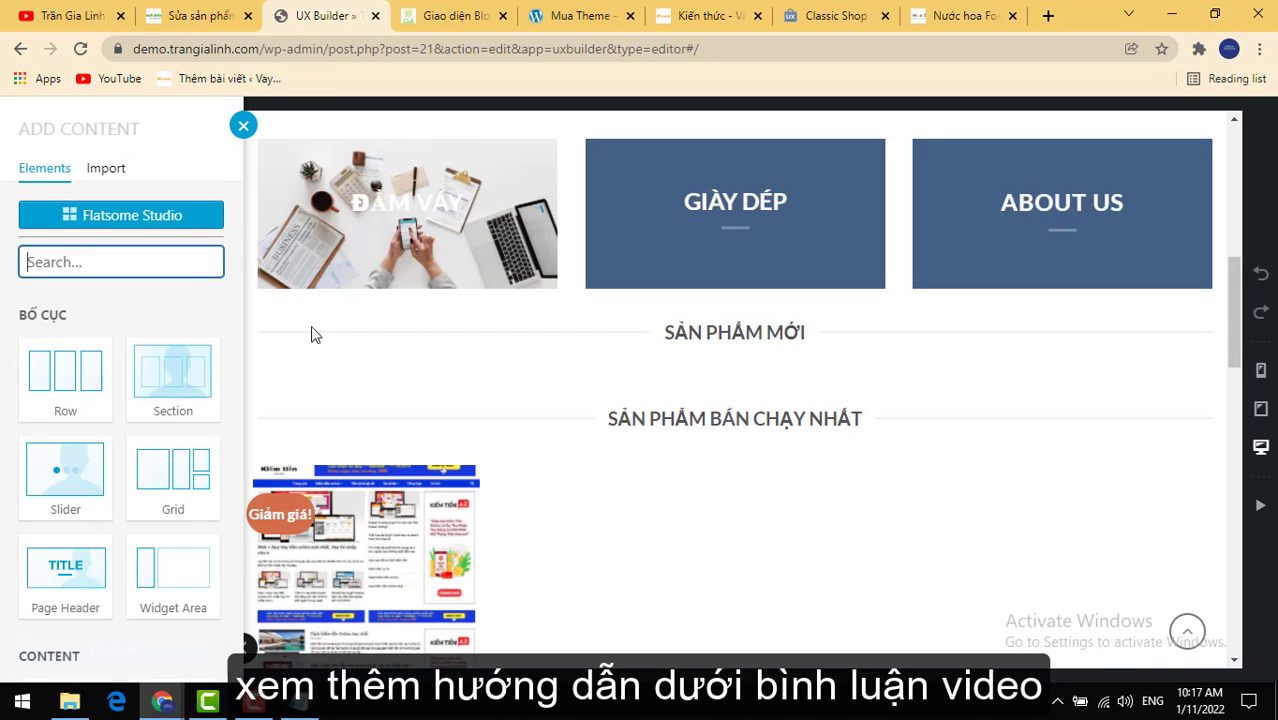
scroll(176, 410, "down", 4)
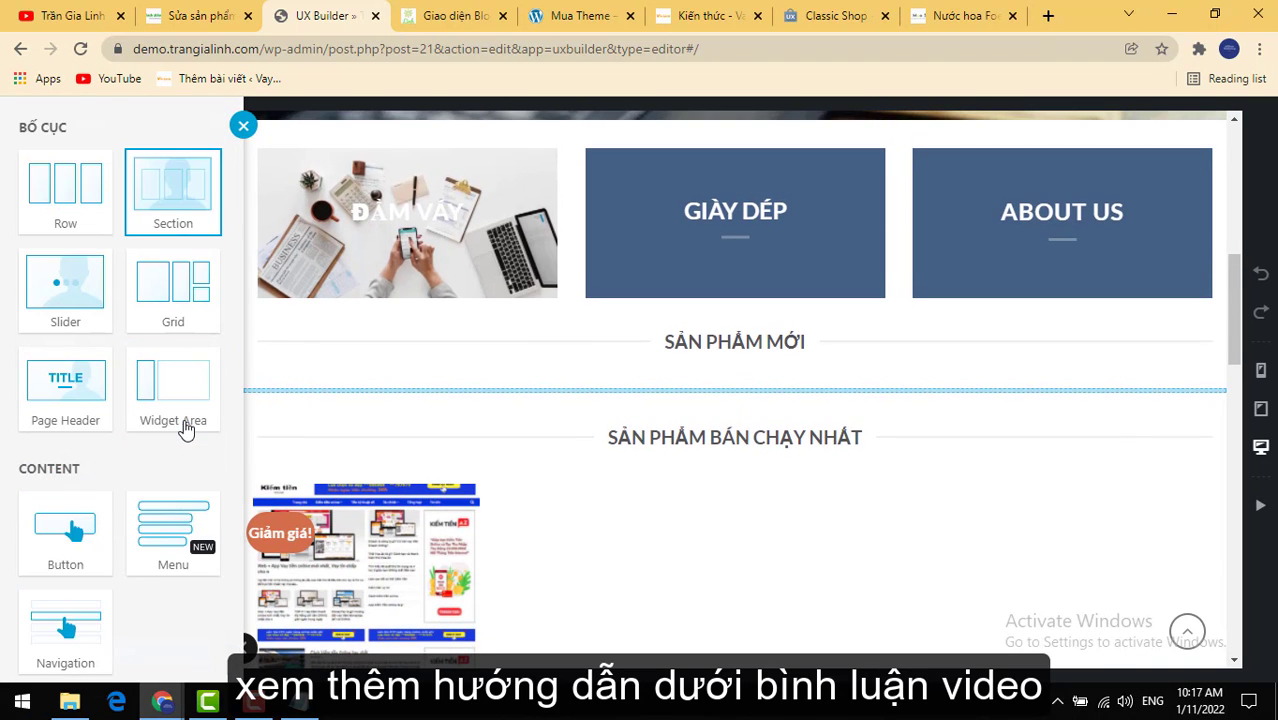
scroll(186, 436, "down", 2)
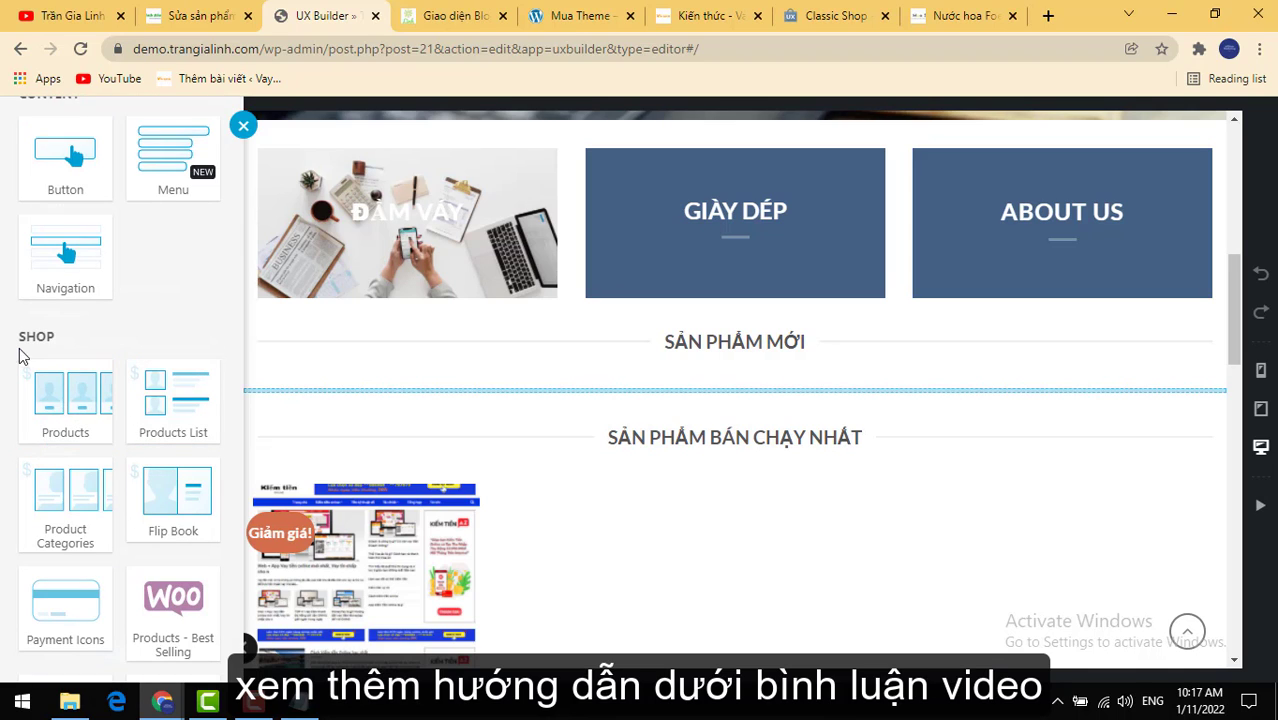
left_click(78, 437)
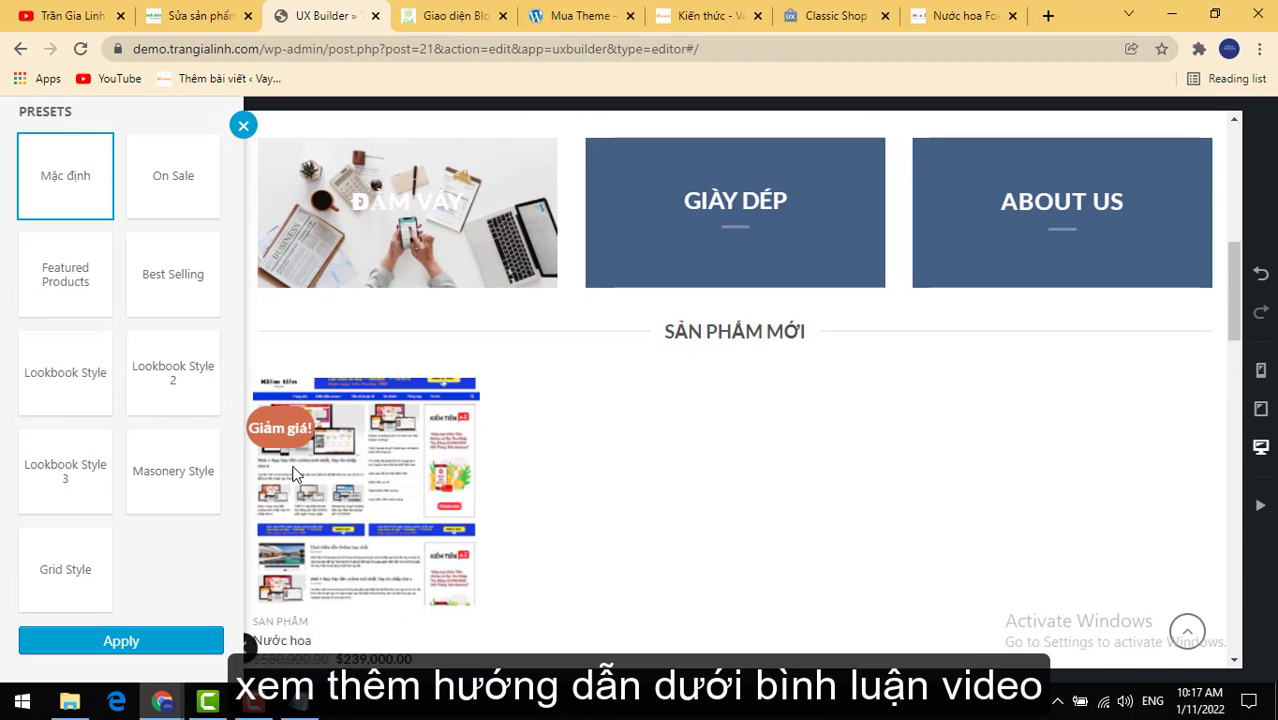
left_click(121, 640)
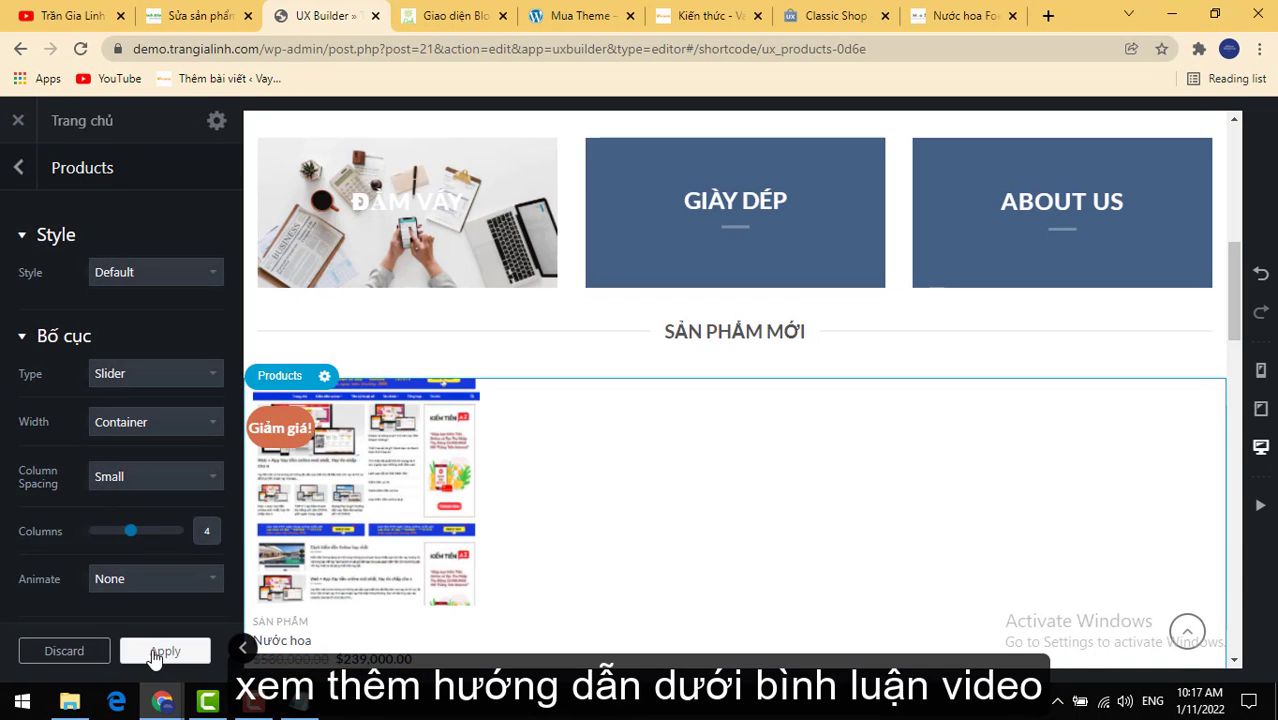
left_click(153, 655)
Step: Review the homepage preview from the new products section down to the product categories
scroll(640, 470, "down", 1)
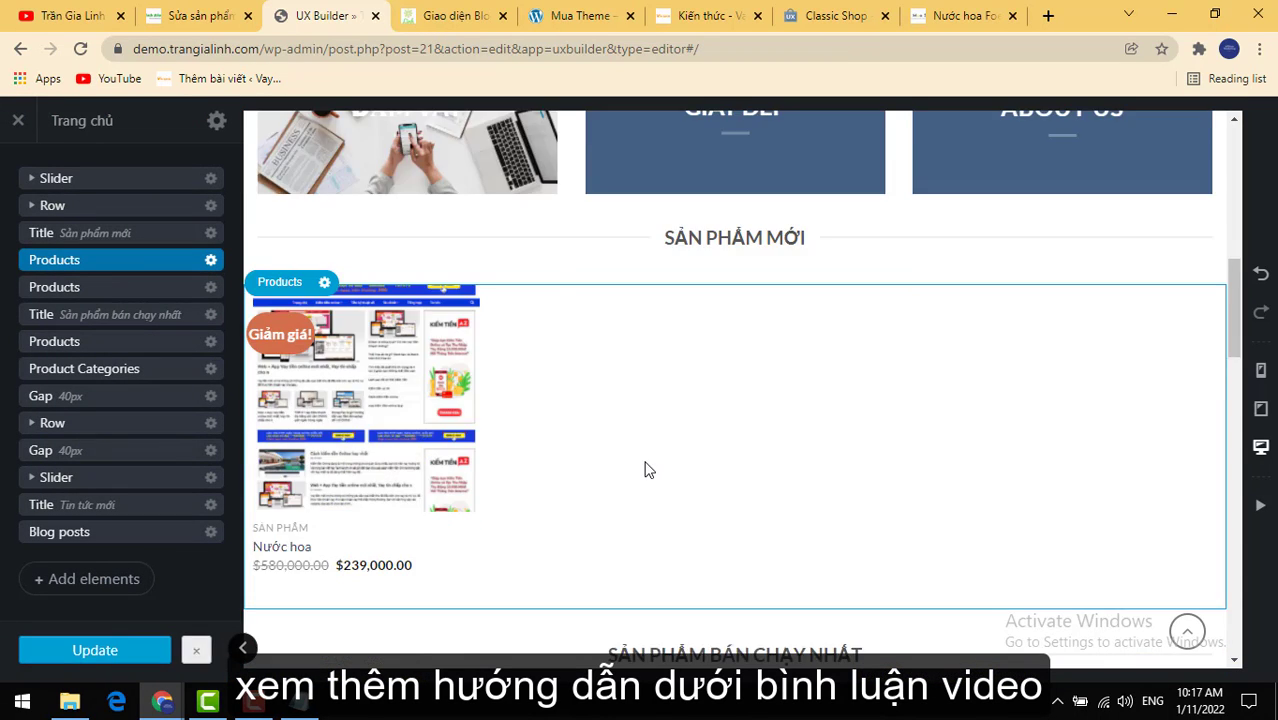
scroll(645, 470, "down", 2)
scroll(655, 390, "up", 2)
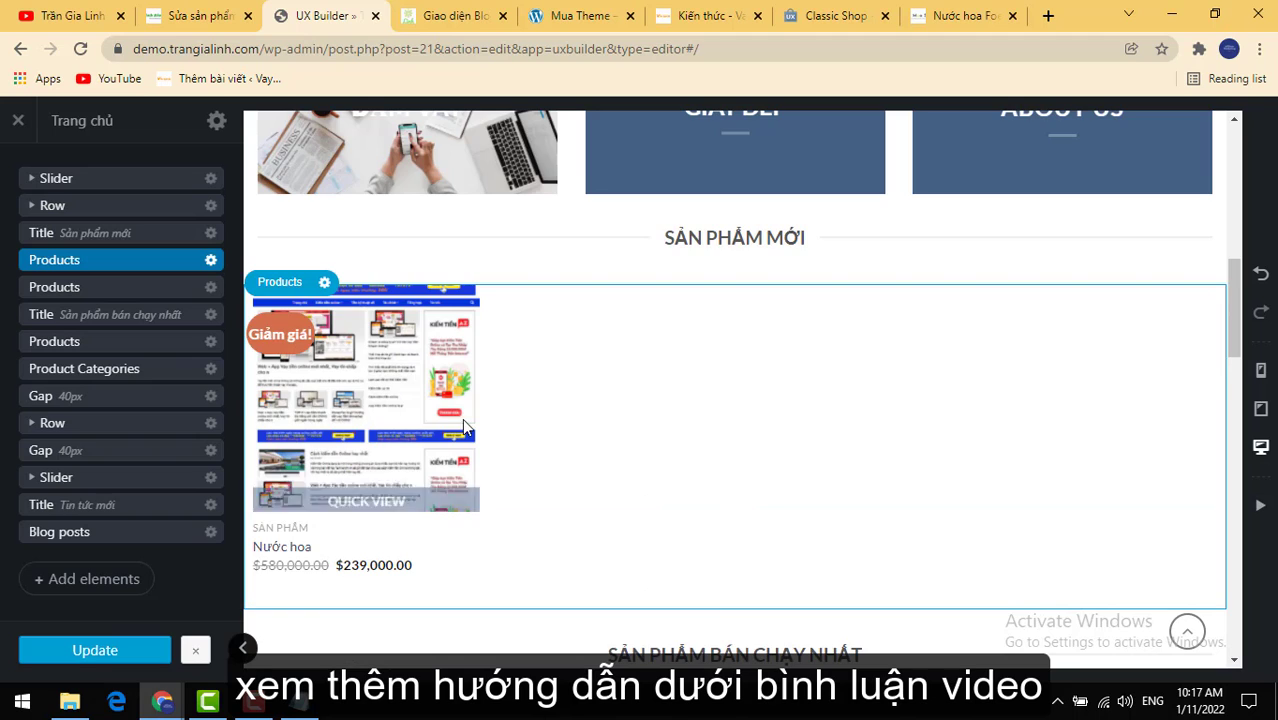
scroll(462, 418, "down", 3)
scroll(620, 385, "down", 1)
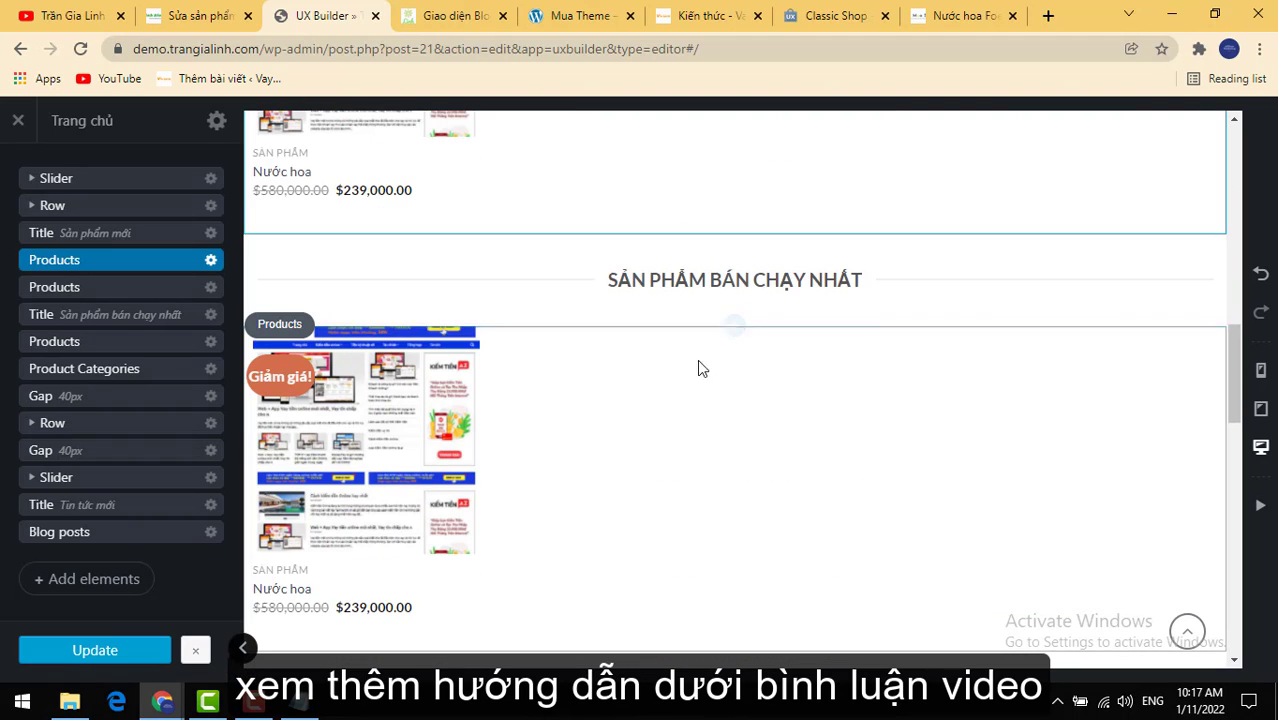
scroll(620, 440, "down", 4)
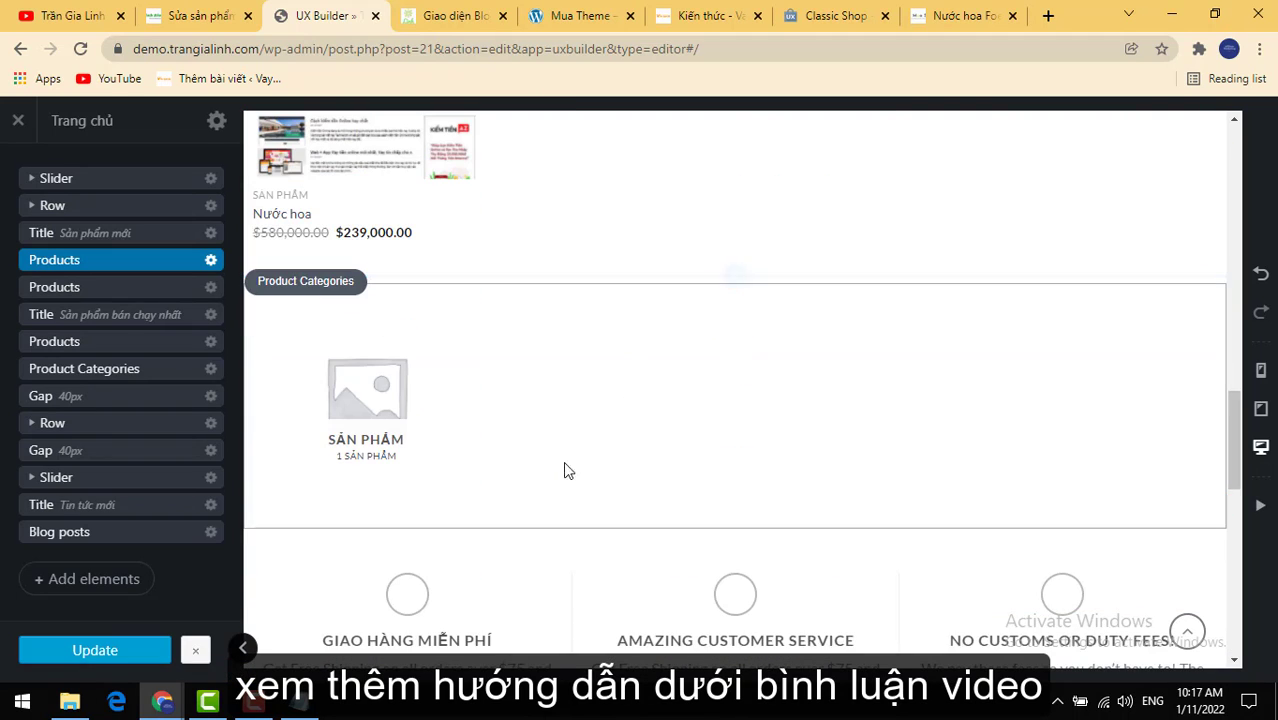
Step: Update the homepage in UX Builder and review its preview from the service features up to the main slider
scroll(765, 408, "down", 4)
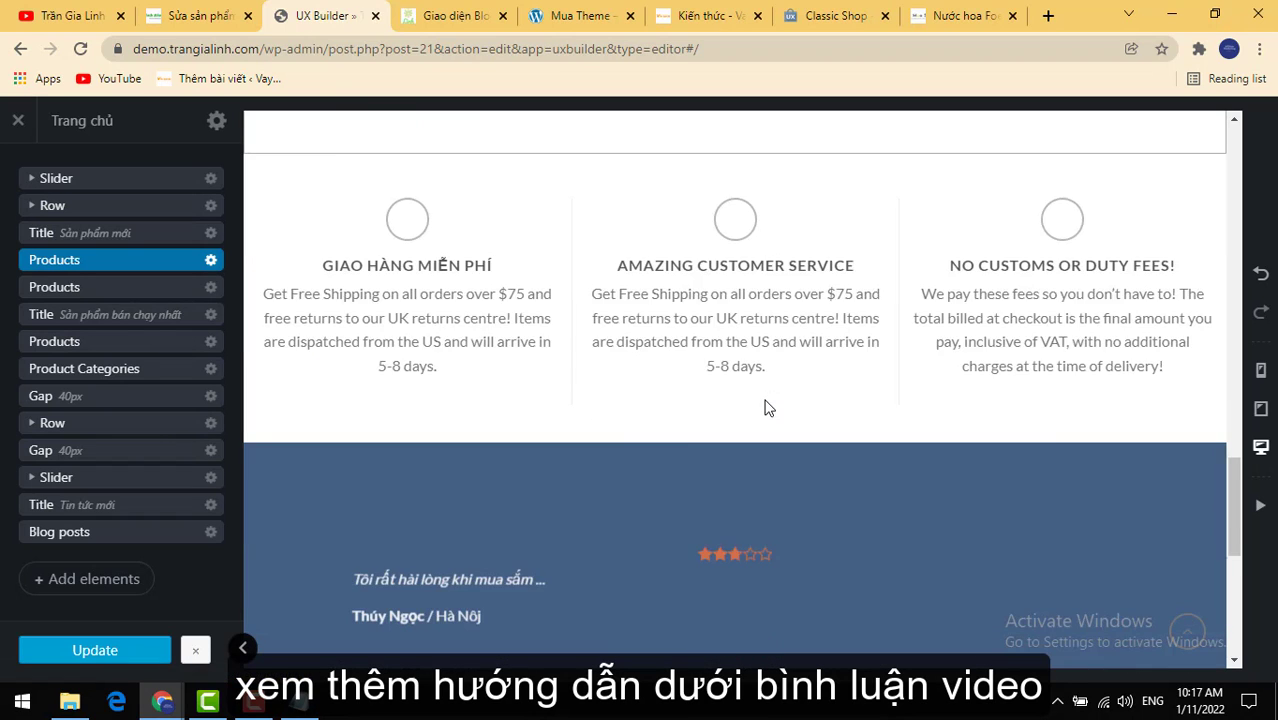
scroll(707, 423, "up", 2)
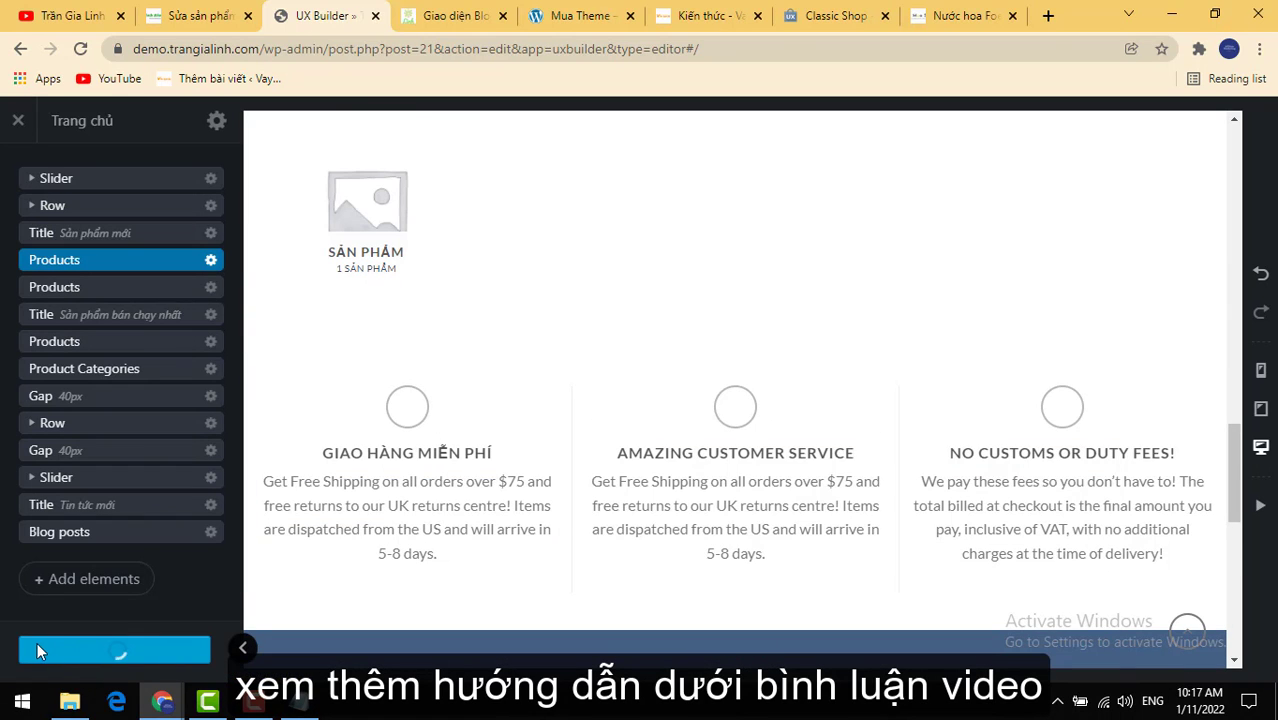
scroll(502, 392, "up", 15)
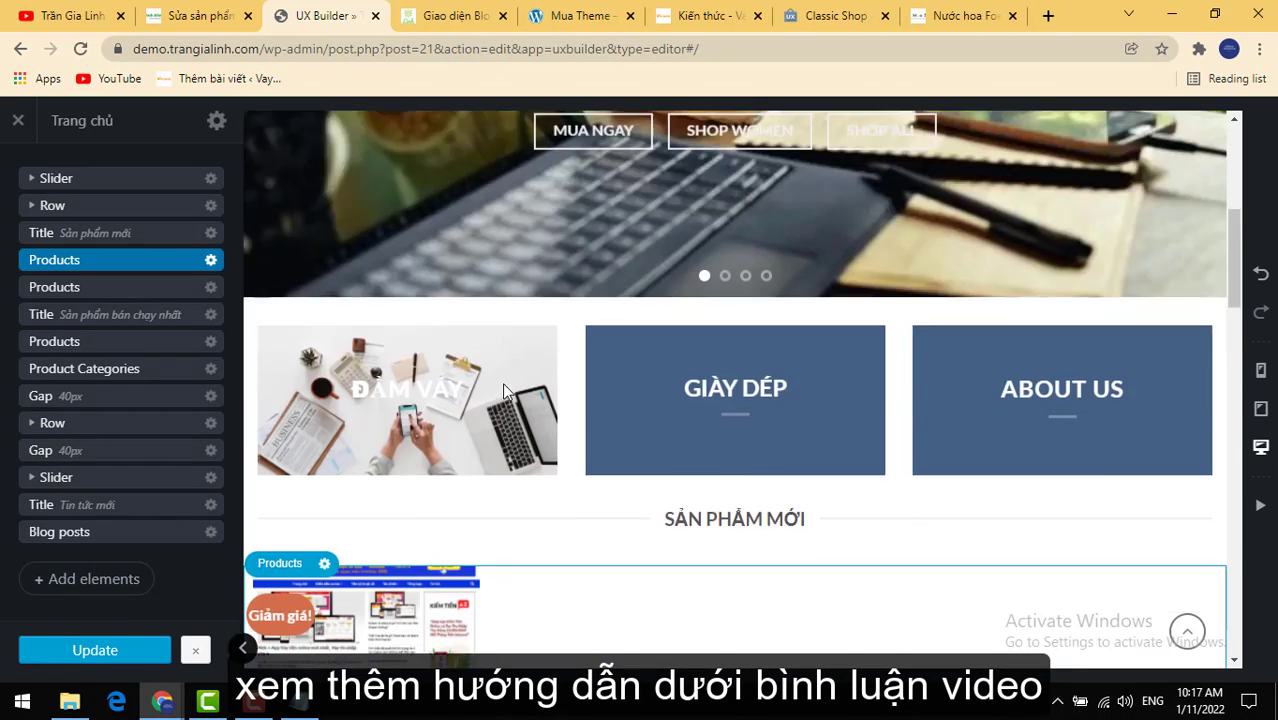
scroll(502, 390, "up", 3)
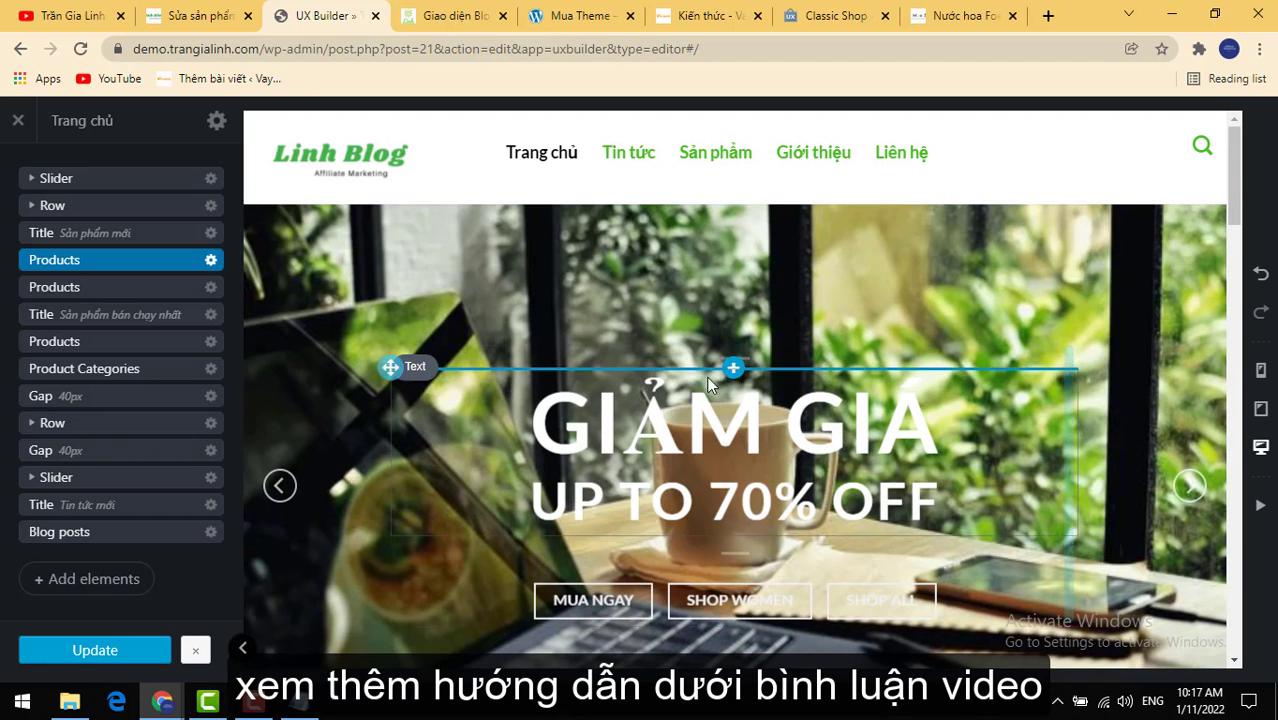
scroll(733, 388, "down", 3)
scroll(745, 370, "down", 8)
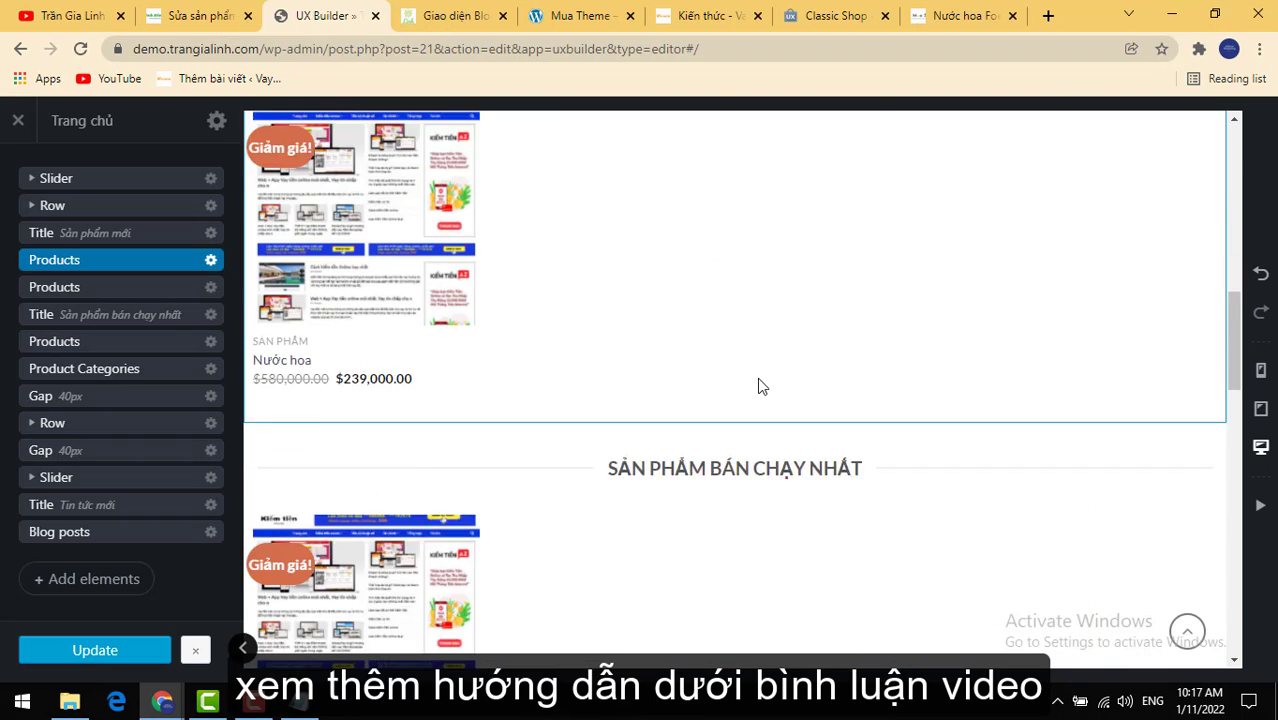
scroll(757, 377, "up", 10)
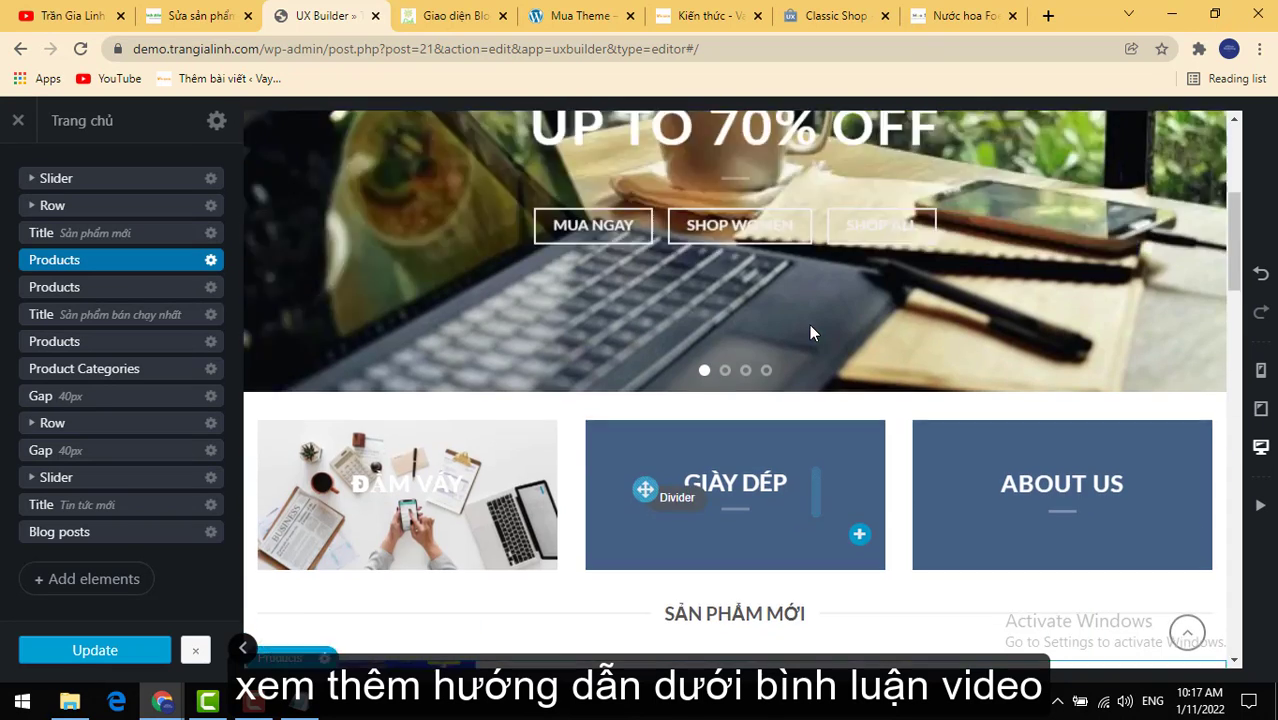
scroll(808, 332, "up", 3)
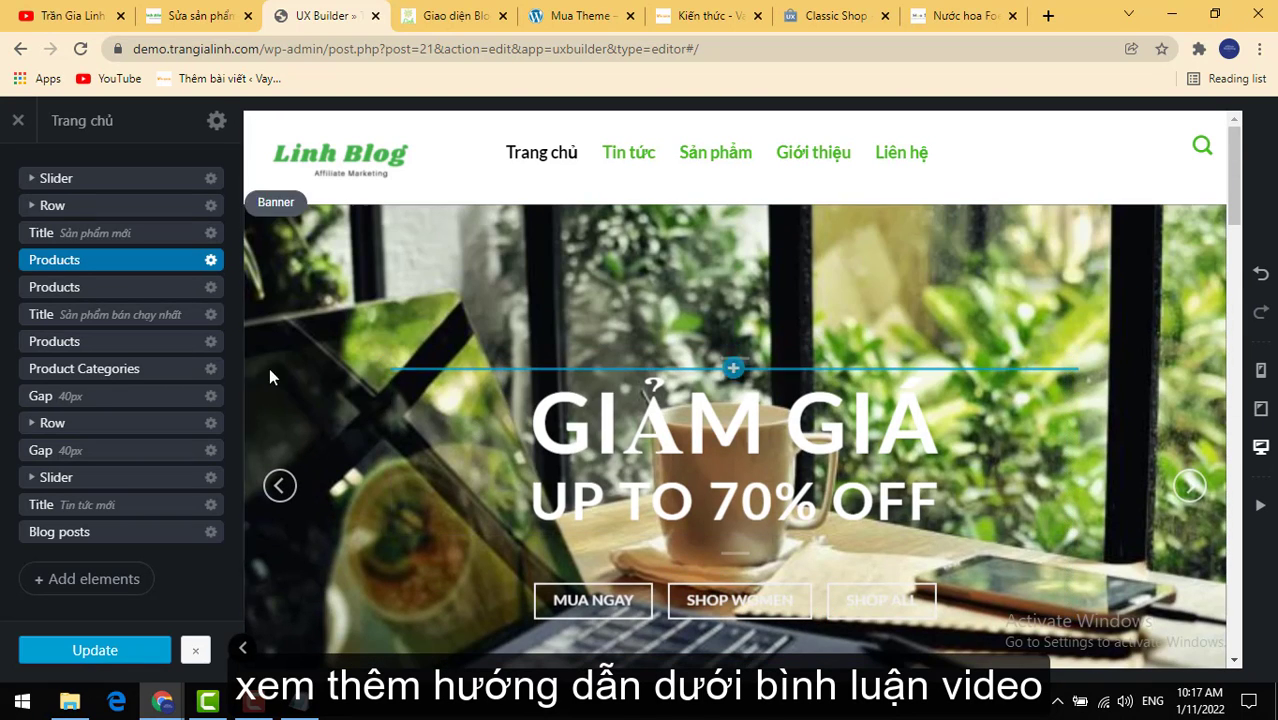
left_click(150, 266)
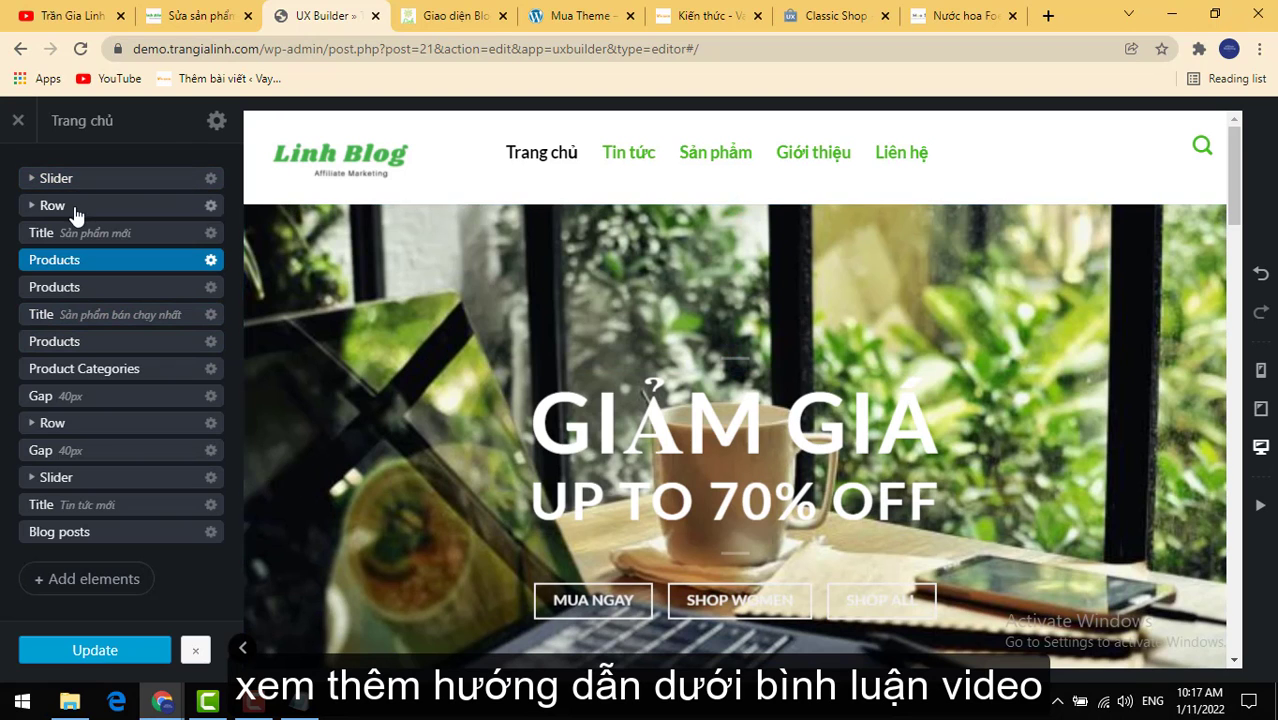
Step: Reload the trangialinh.com reference site and return to the homepage in UX Builder
left_click(452, 15)
left_click(86, 52)
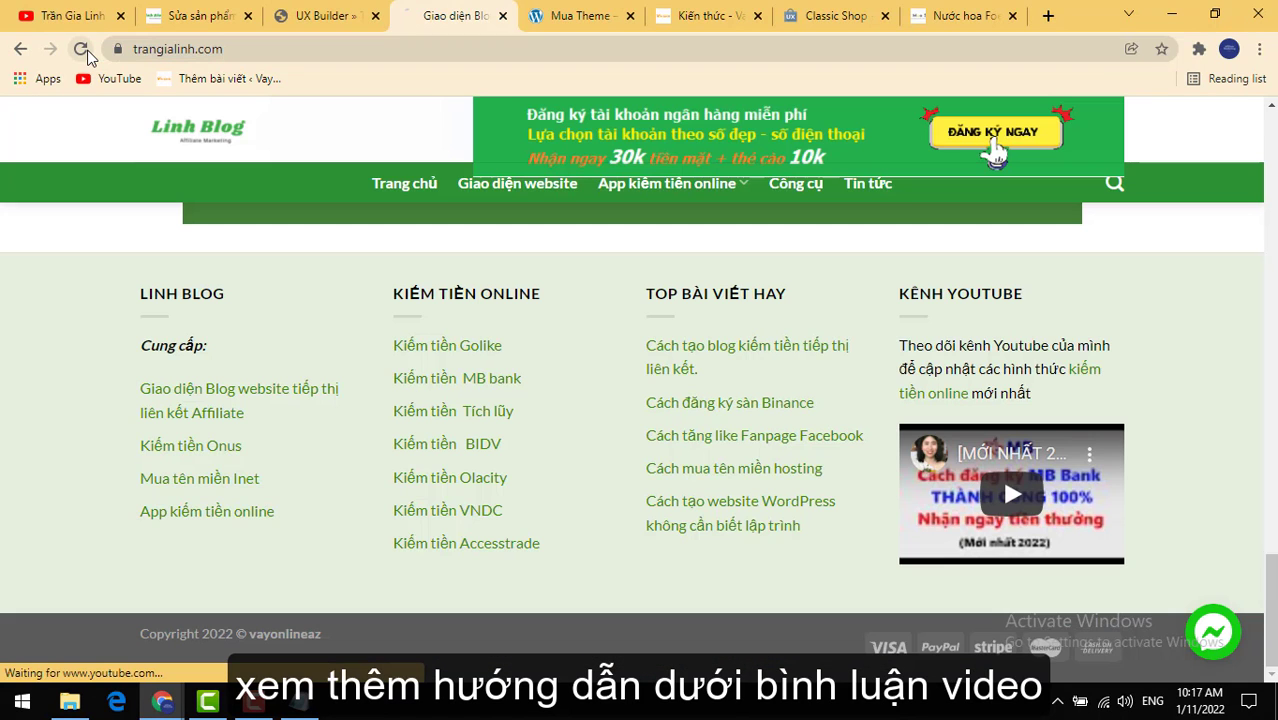
left_click(305, 16)
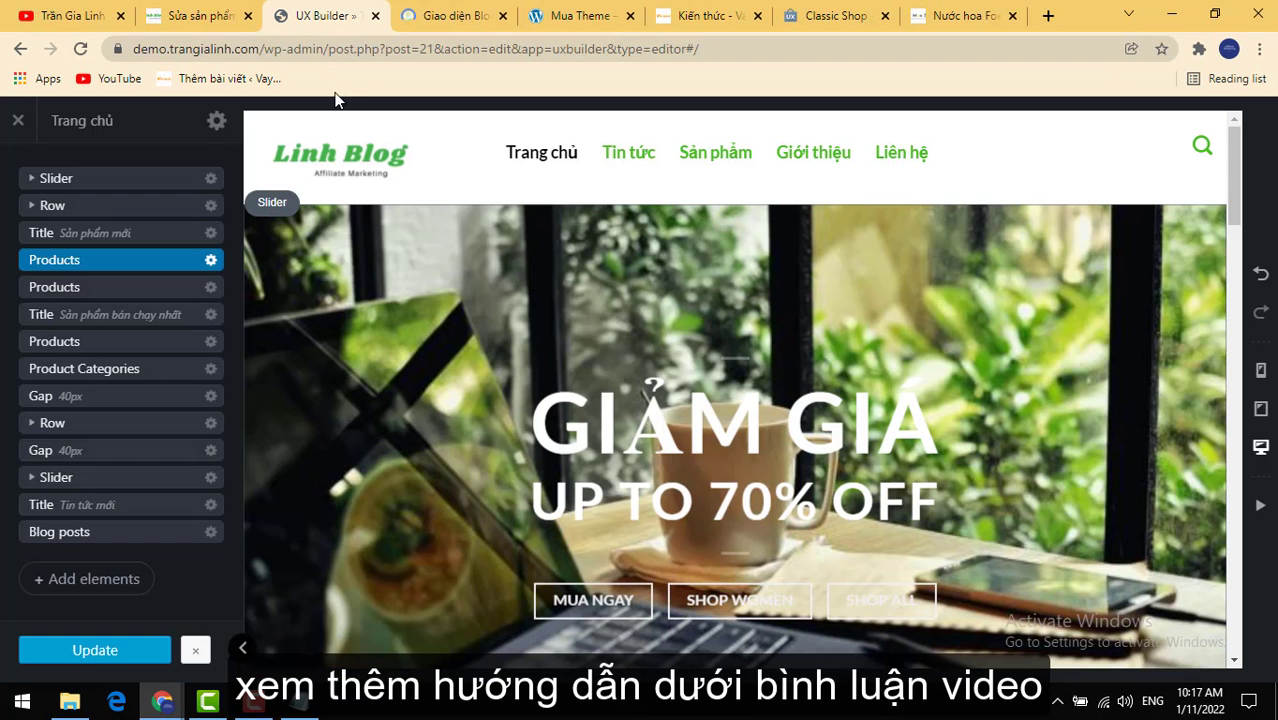
Step: Exit UX Builder and check the live homepage from the main slider down to the "Tin tức mới" section
left_click(16, 124)
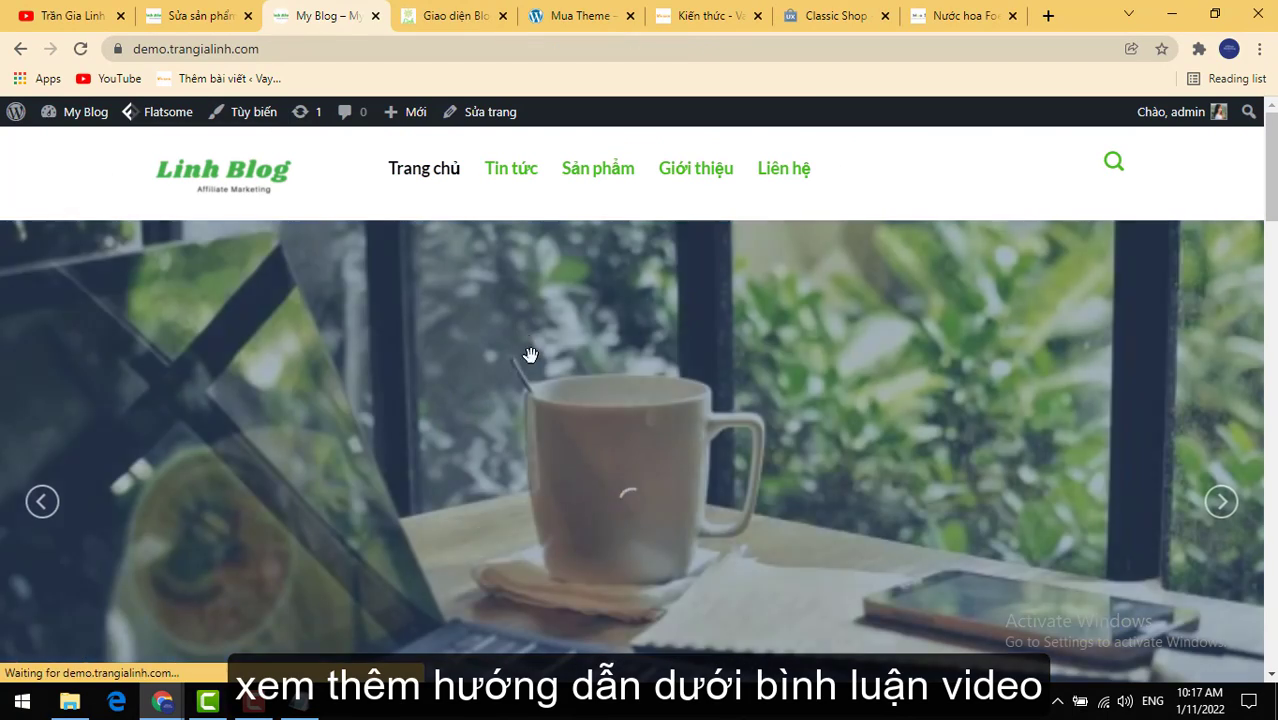
scroll(764, 342, "down", 3)
scroll(764, 342, "down", 15)
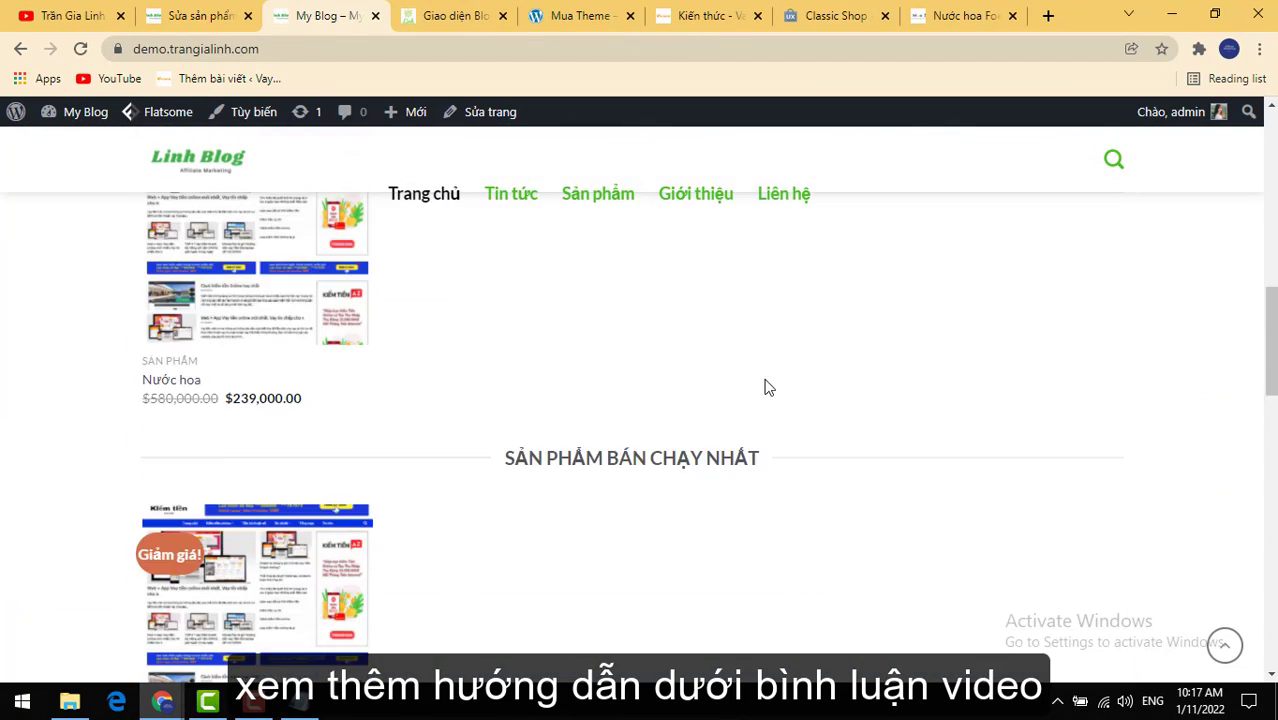
scroll(716, 335, "down", 3)
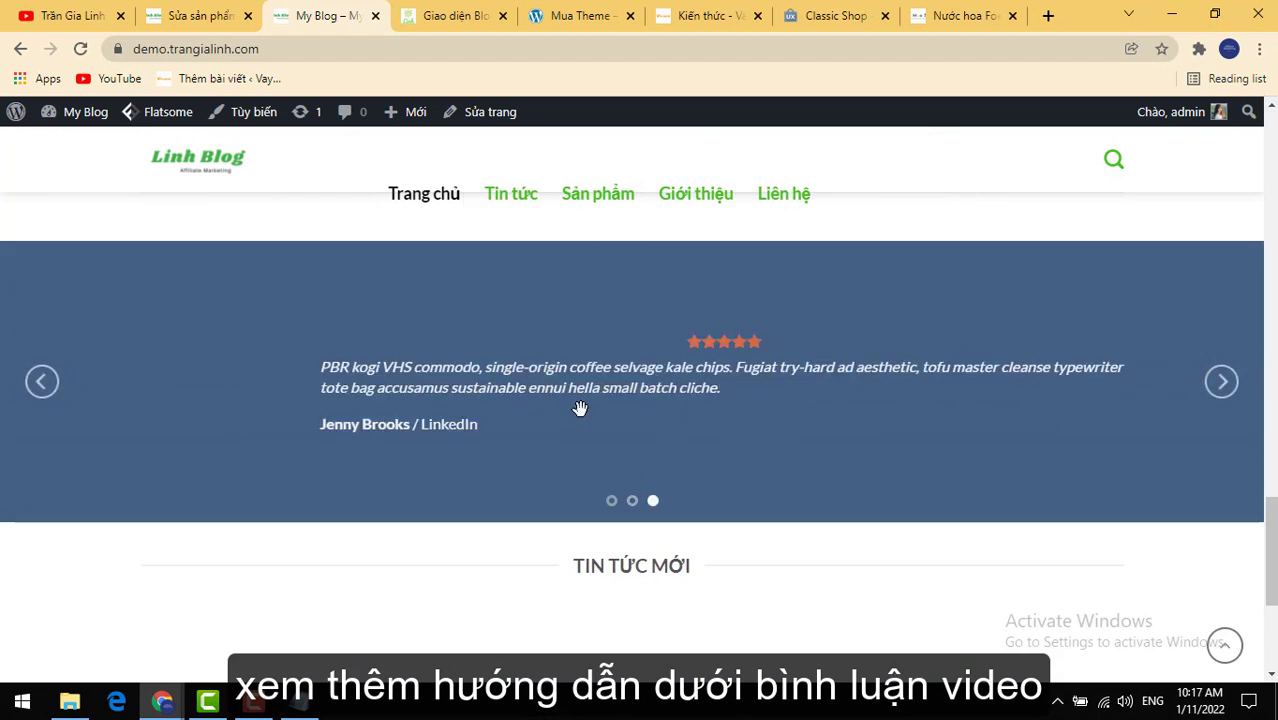
scroll(579, 405, "up", 10)
scroll(368, 287, "up", 6)
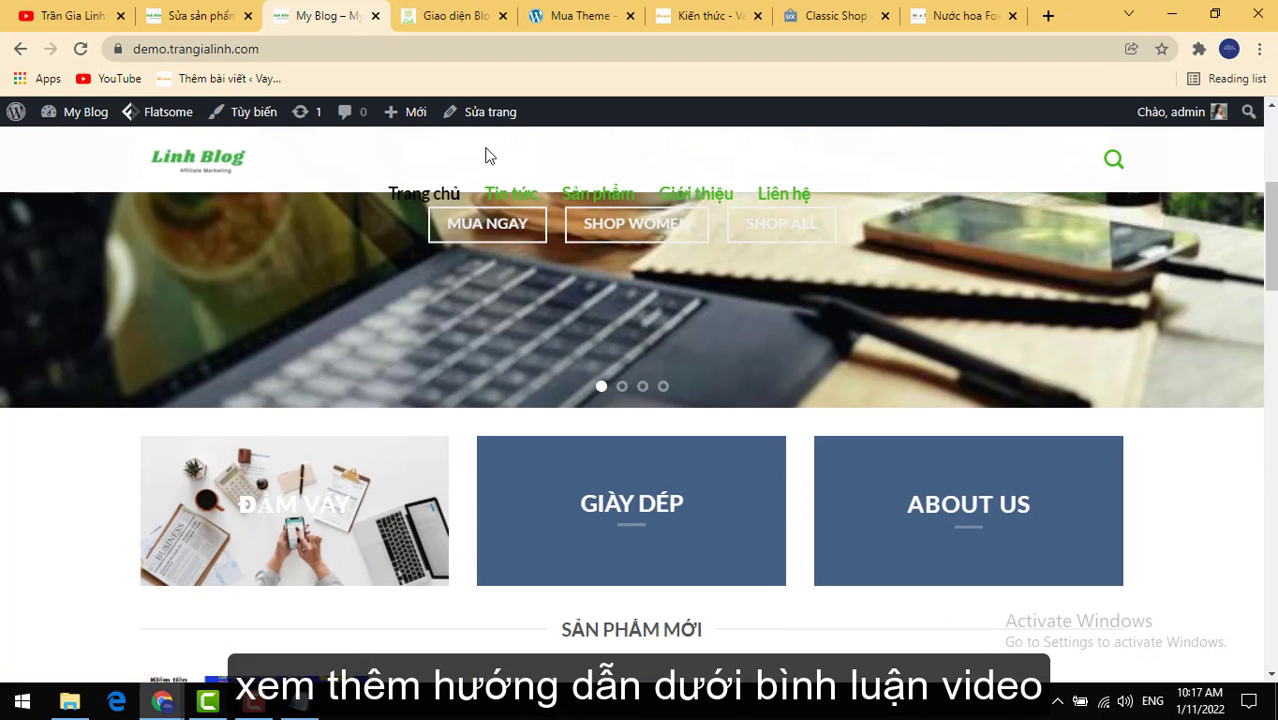
Step: Reopen the homepage in UX Builder, clear all its content from the post settings and apply the change
mouse_move(499, 115)
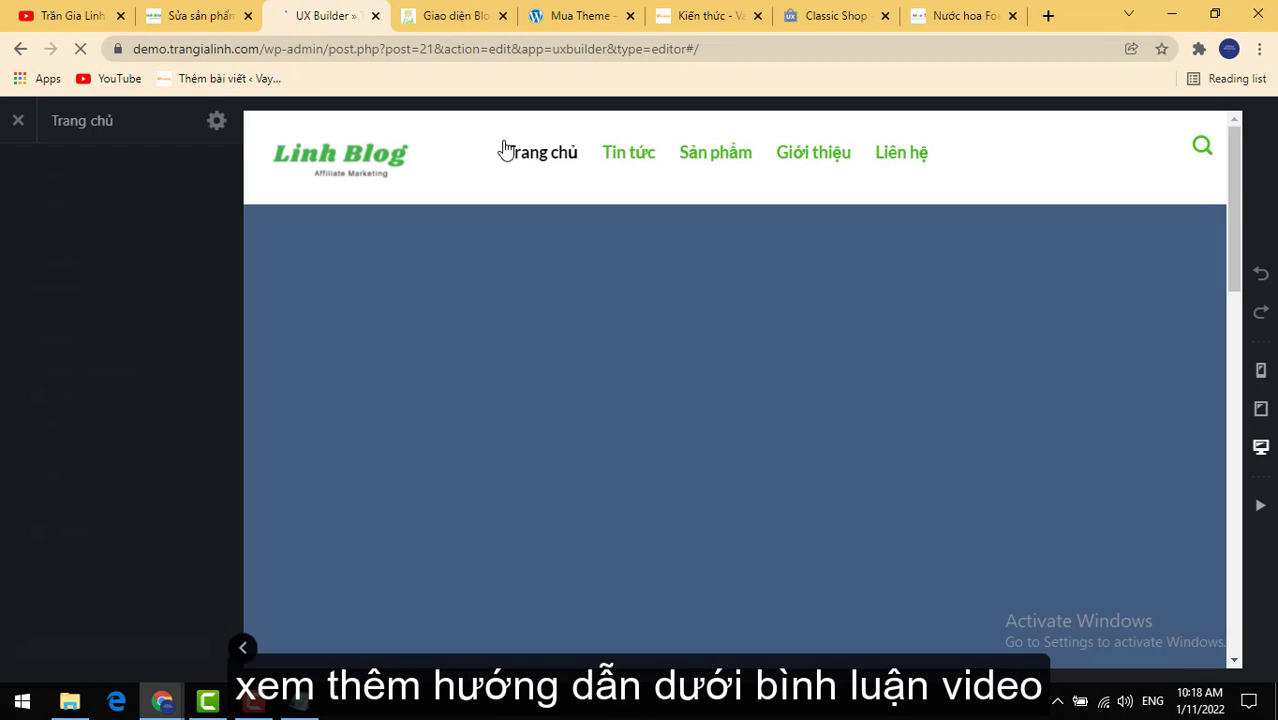
left_click(217, 121)
scroll(210, 400, "down", 3)
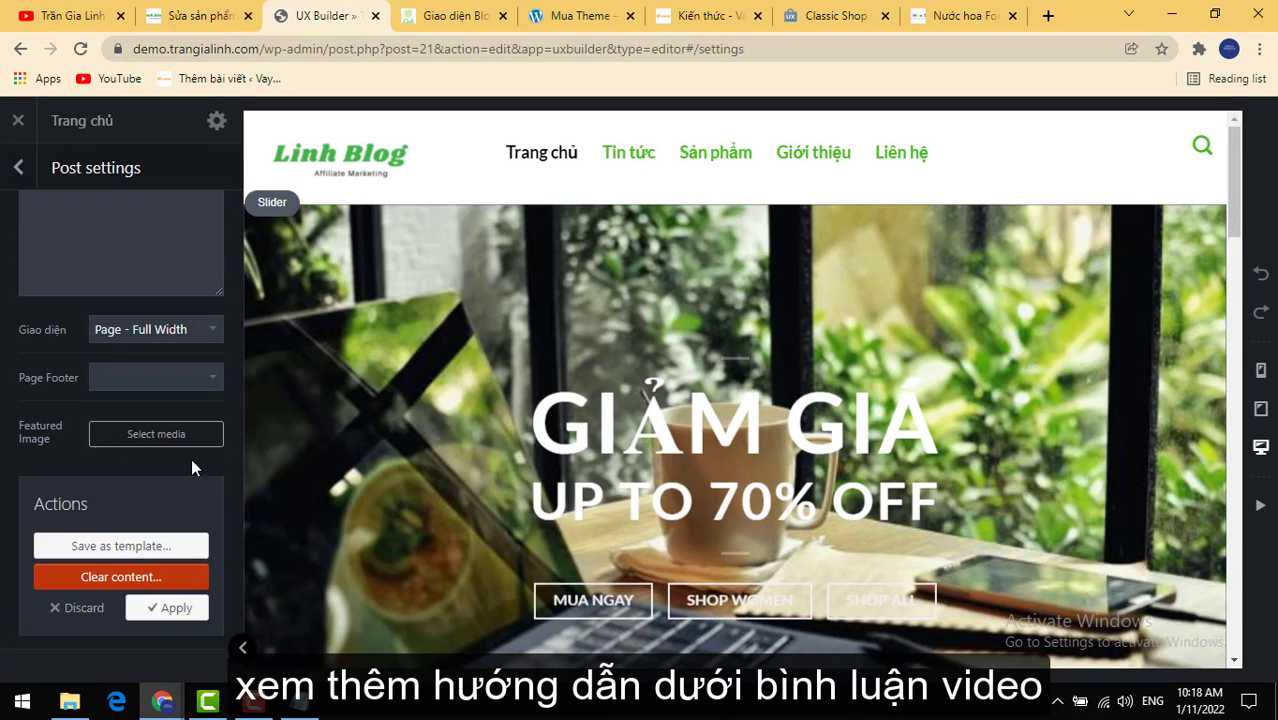
left_click(127, 563)
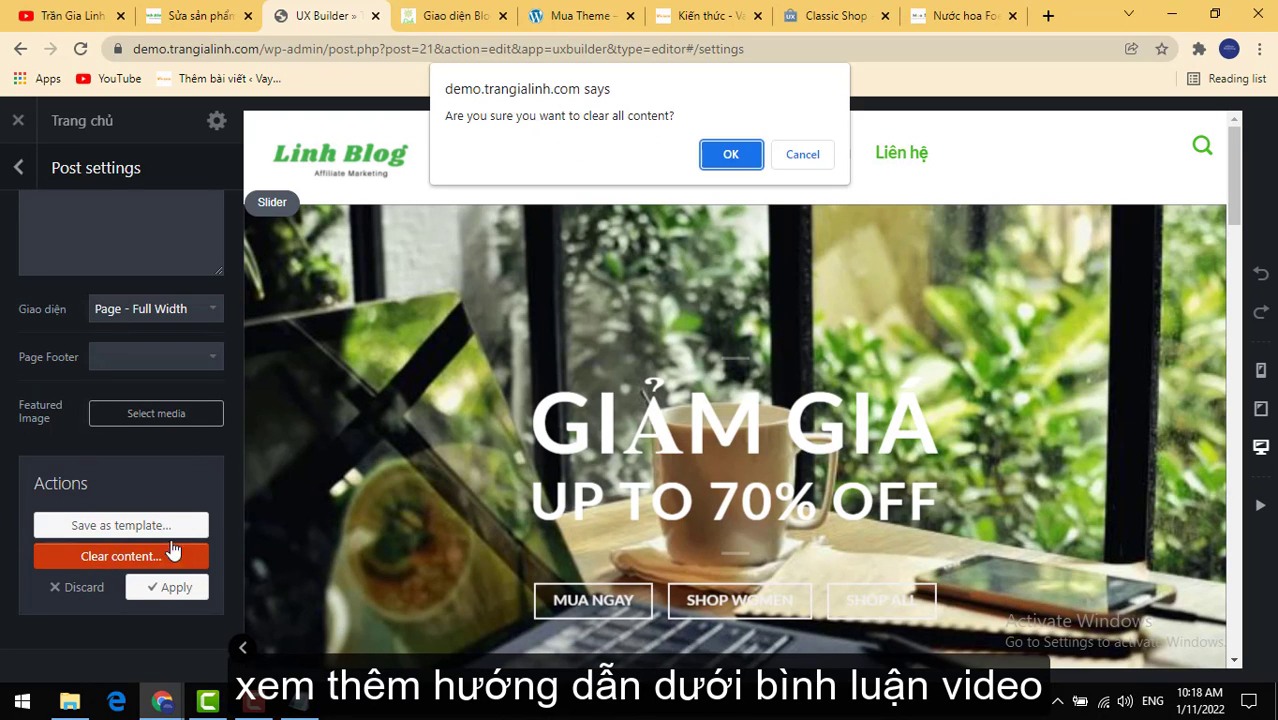
left_click(733, 156)
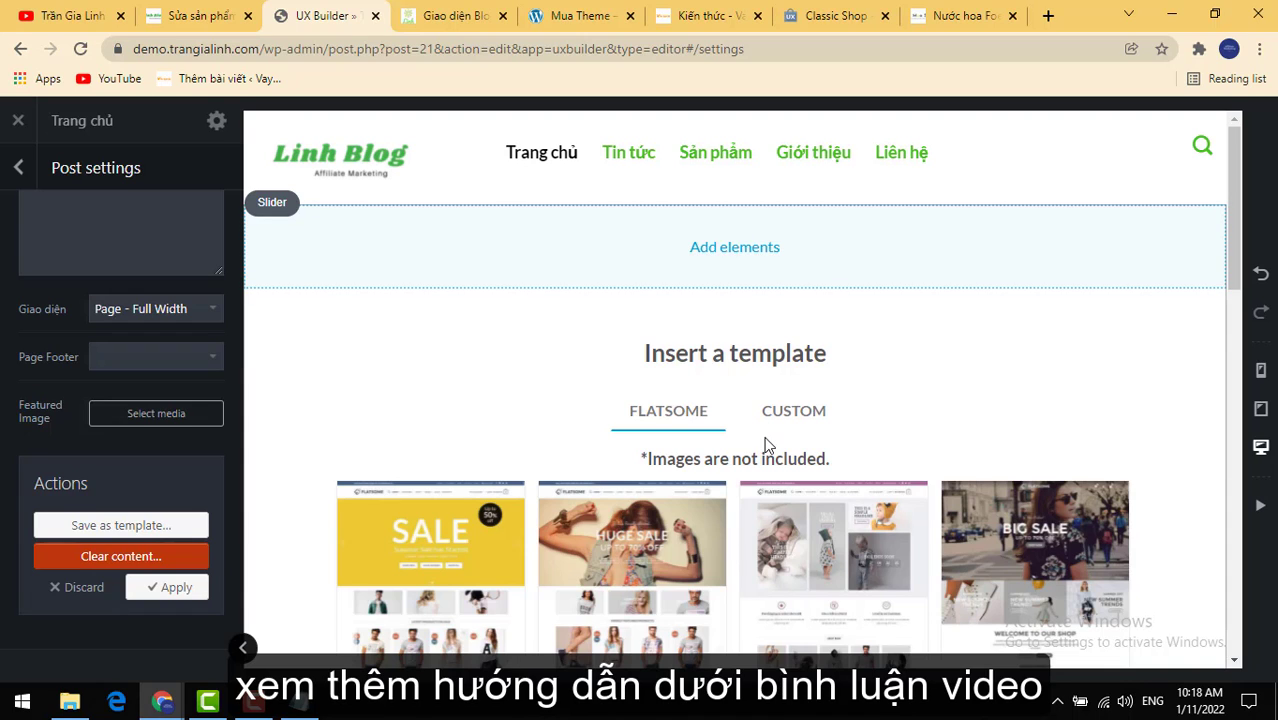
left_click(178, 587)
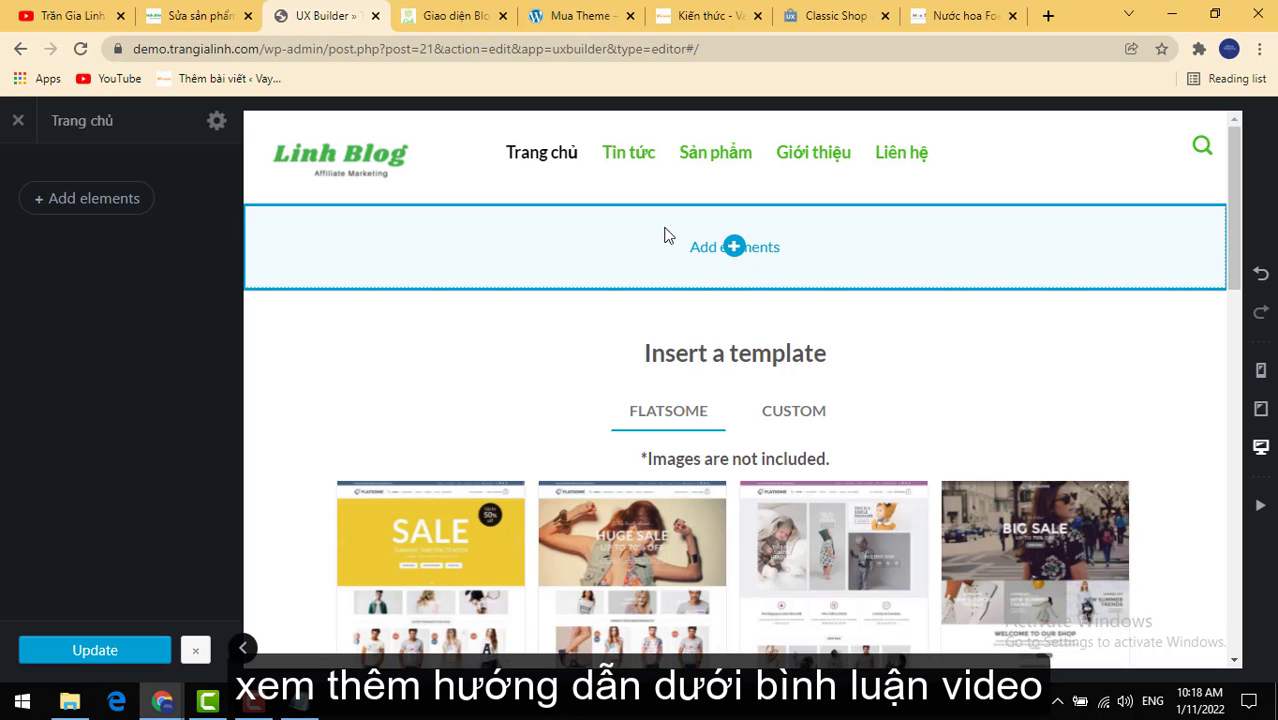
Step: Open the element library for the empty page and launch the Flatsome Studio layout collection
left_click(735, 248)
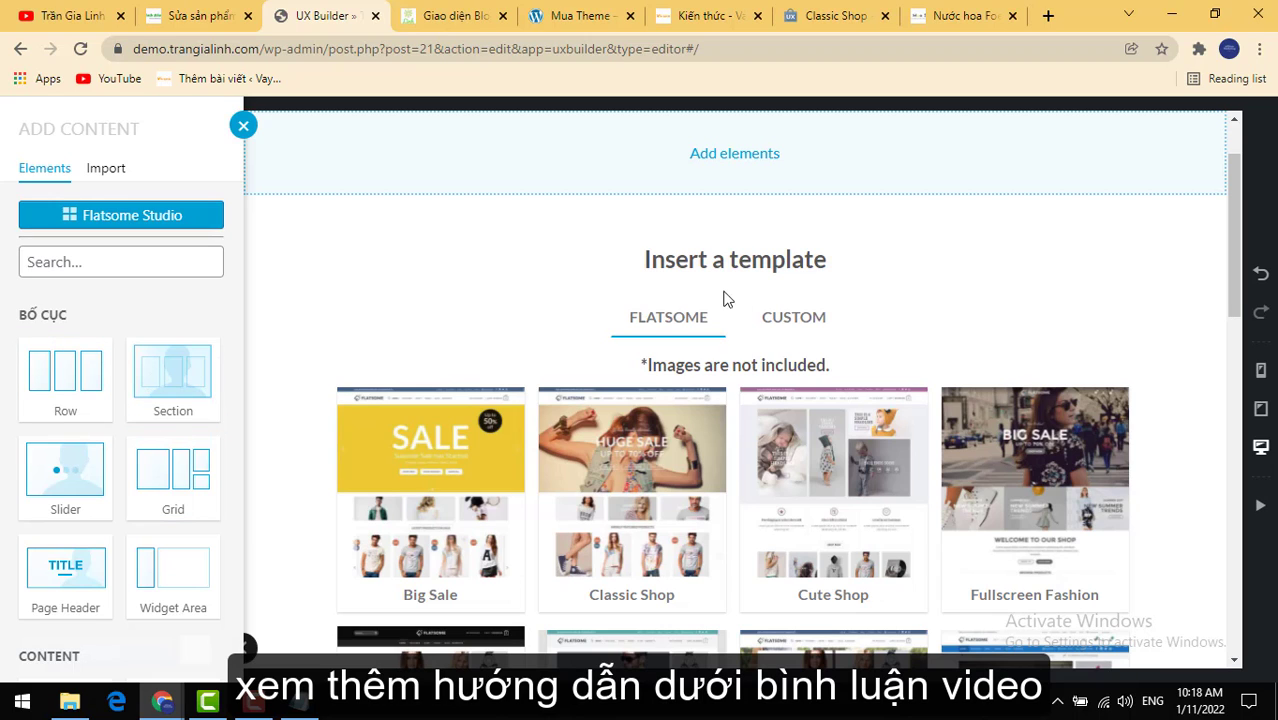
scroll(150, 445, "down", 3)
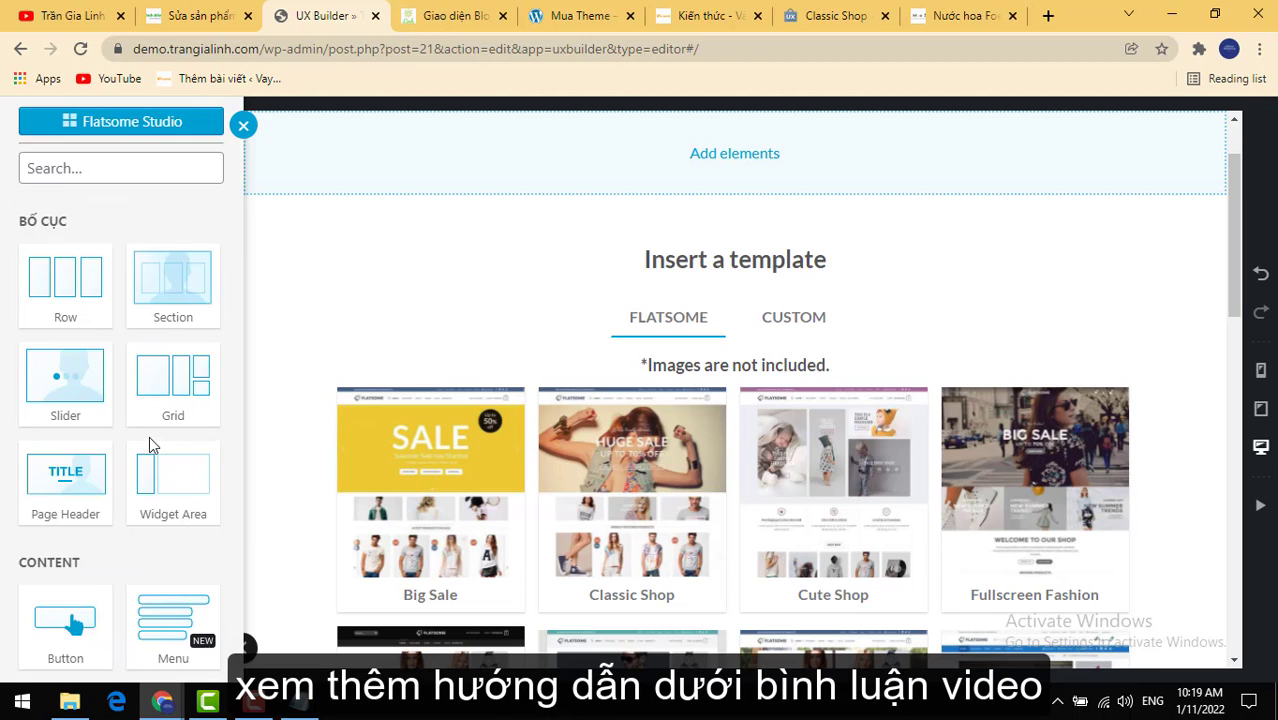
scroll(144, 455, "up", 3)
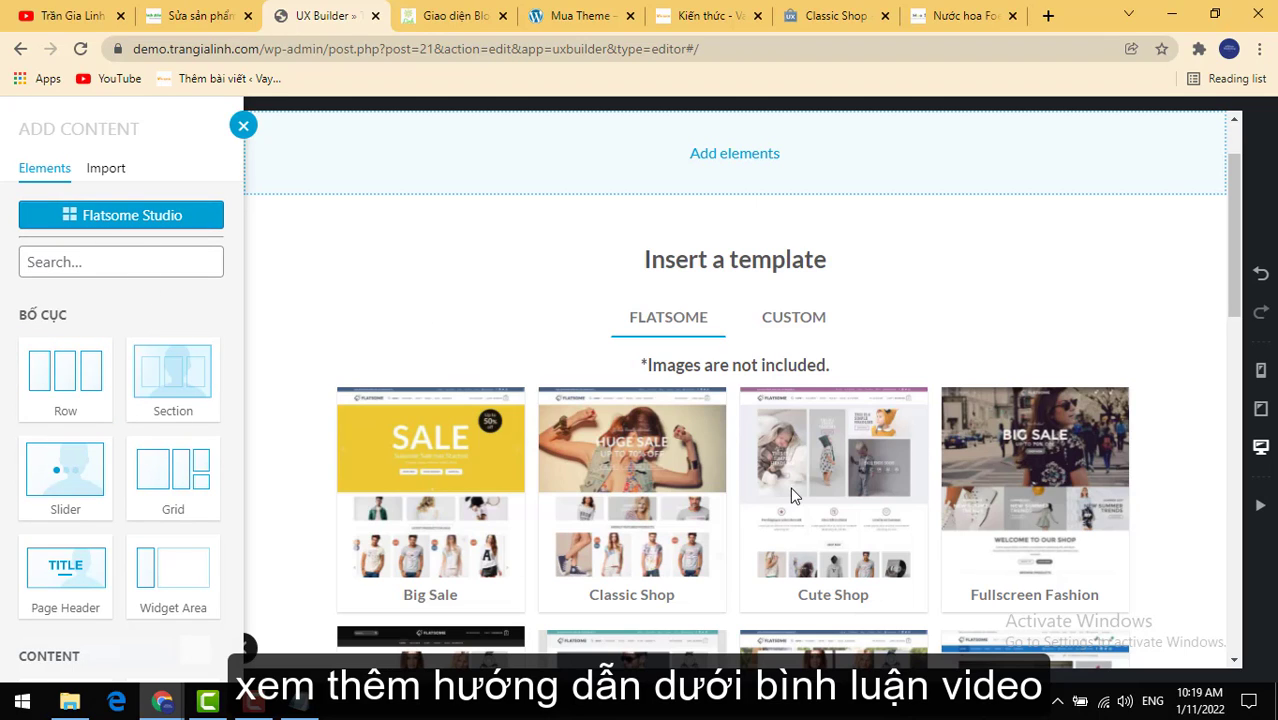
left_click(168, 218)
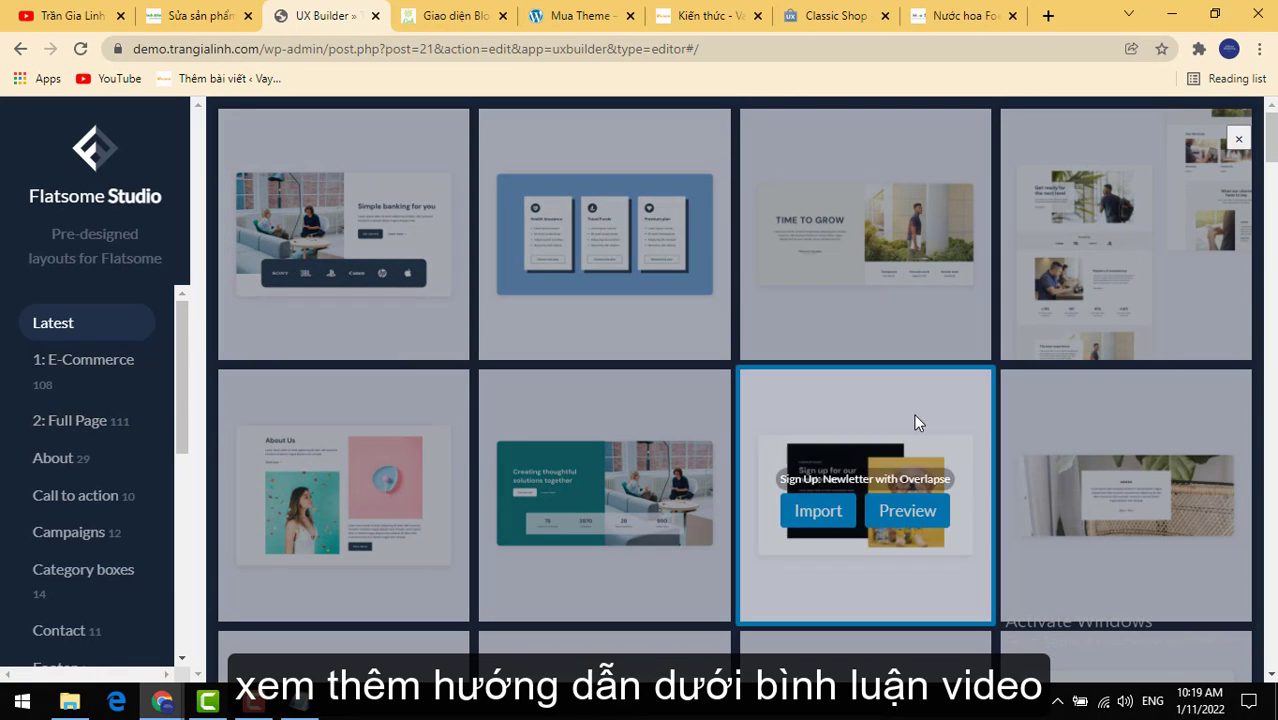
Step: Browse the Latest, E-Commerce and Full Page layouts in Flatsome Studio
scroll(914, 418, "down", 3)
scroll(875, 423, "down", 5)
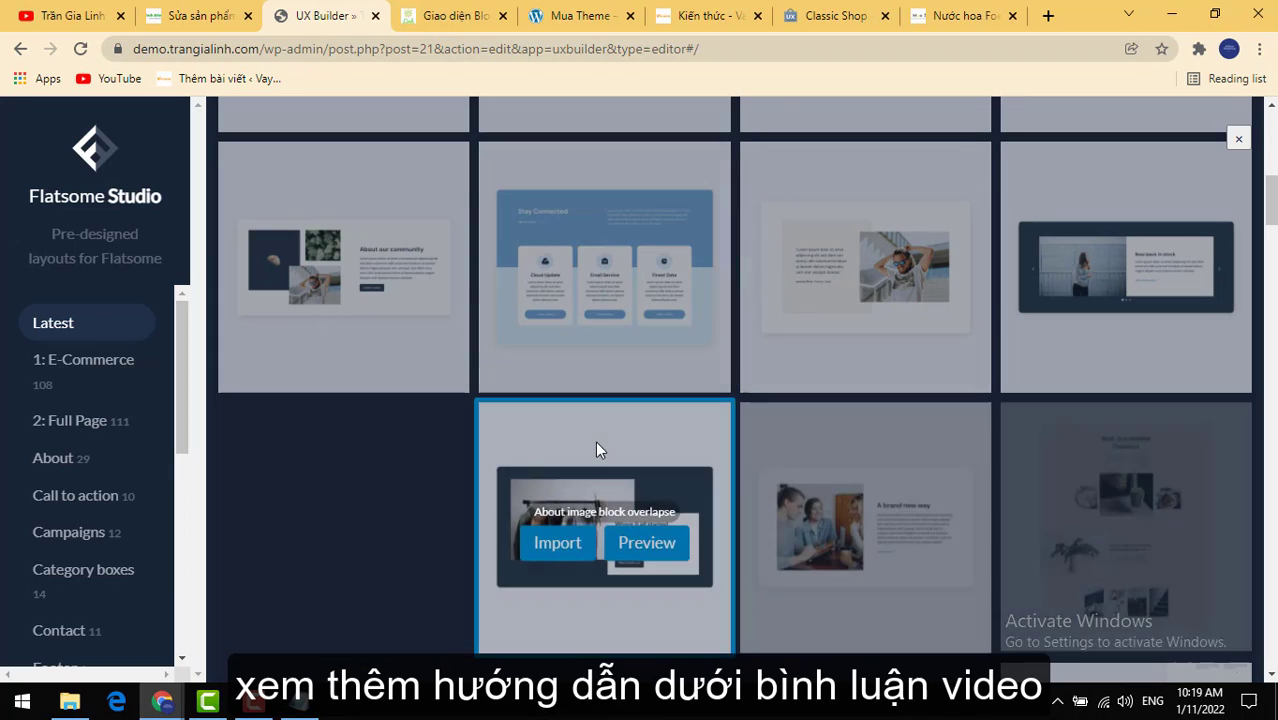
scroll(379, 429, "up", 5)
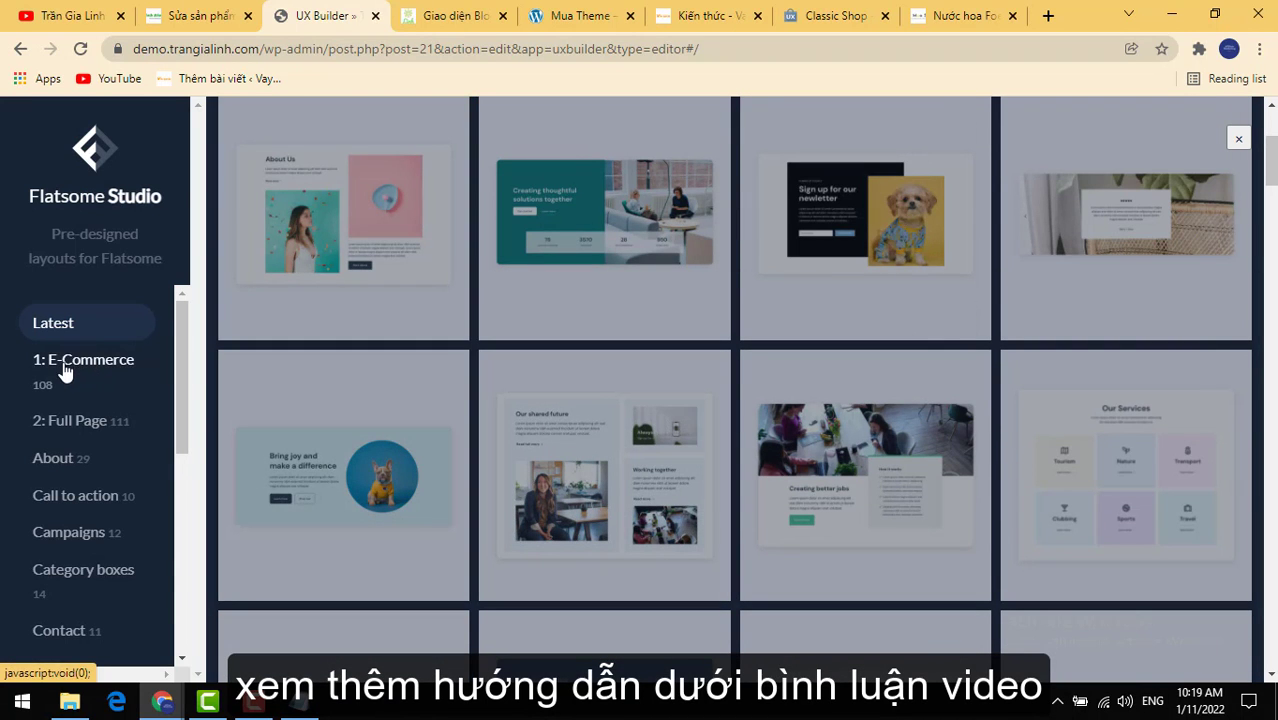
left_click(108, 370)
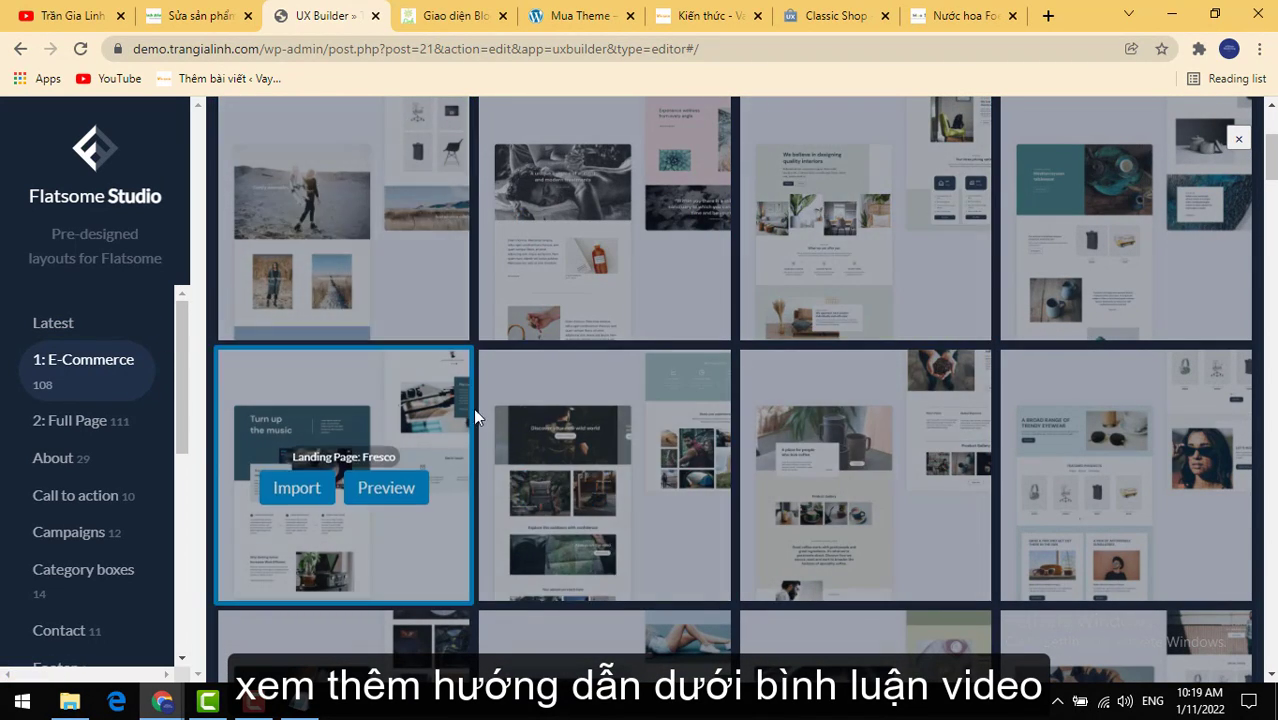
scroll(711, 318, "down", 4)
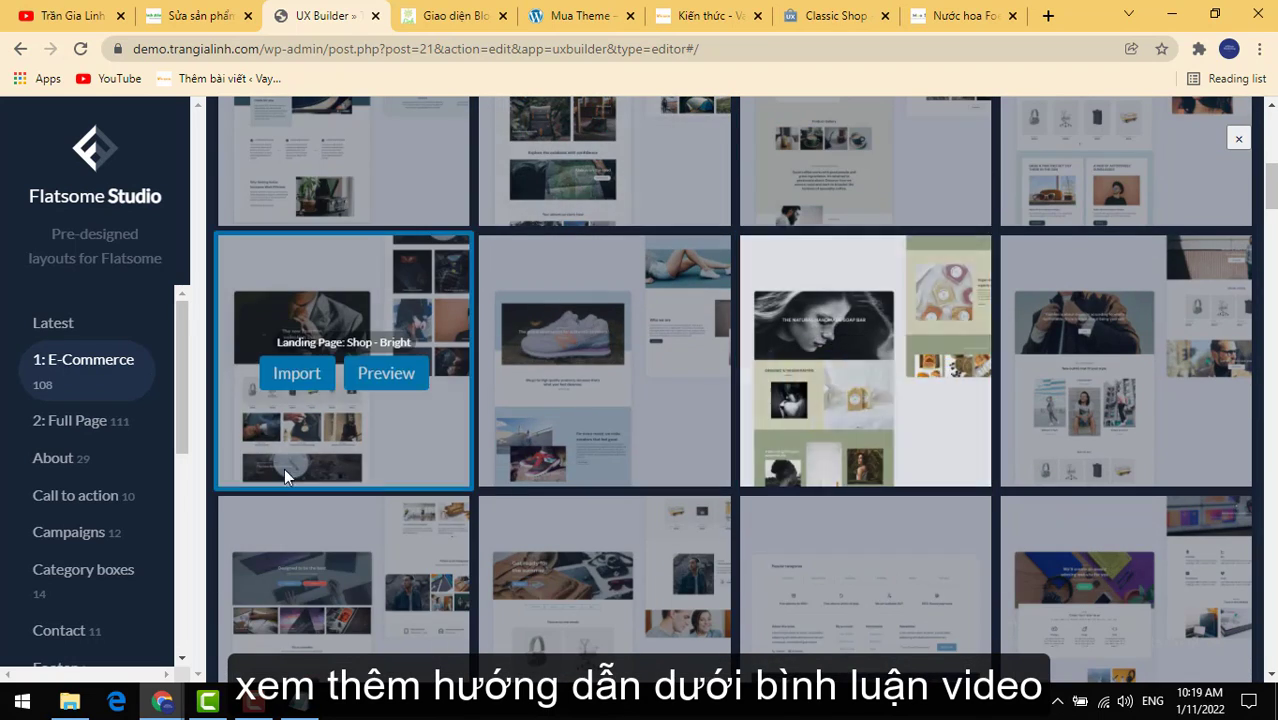
left_click(79, 424)
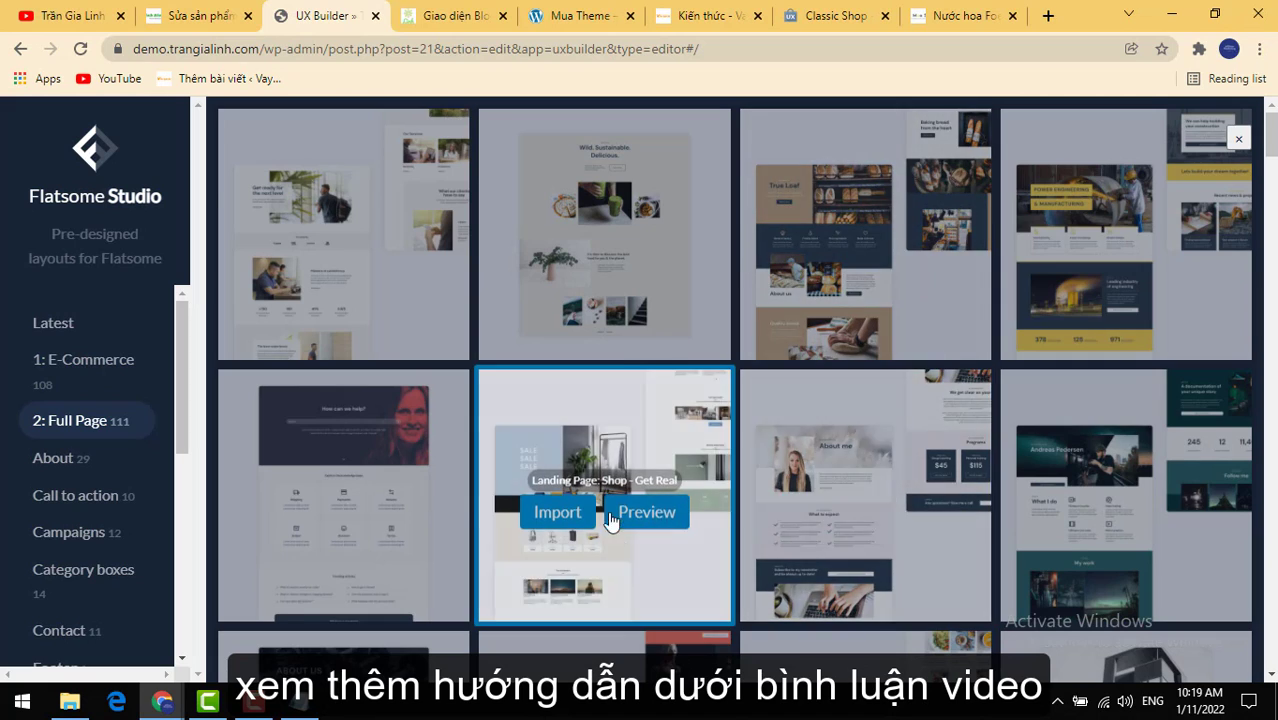
scroll(690, 440, "down", 2)
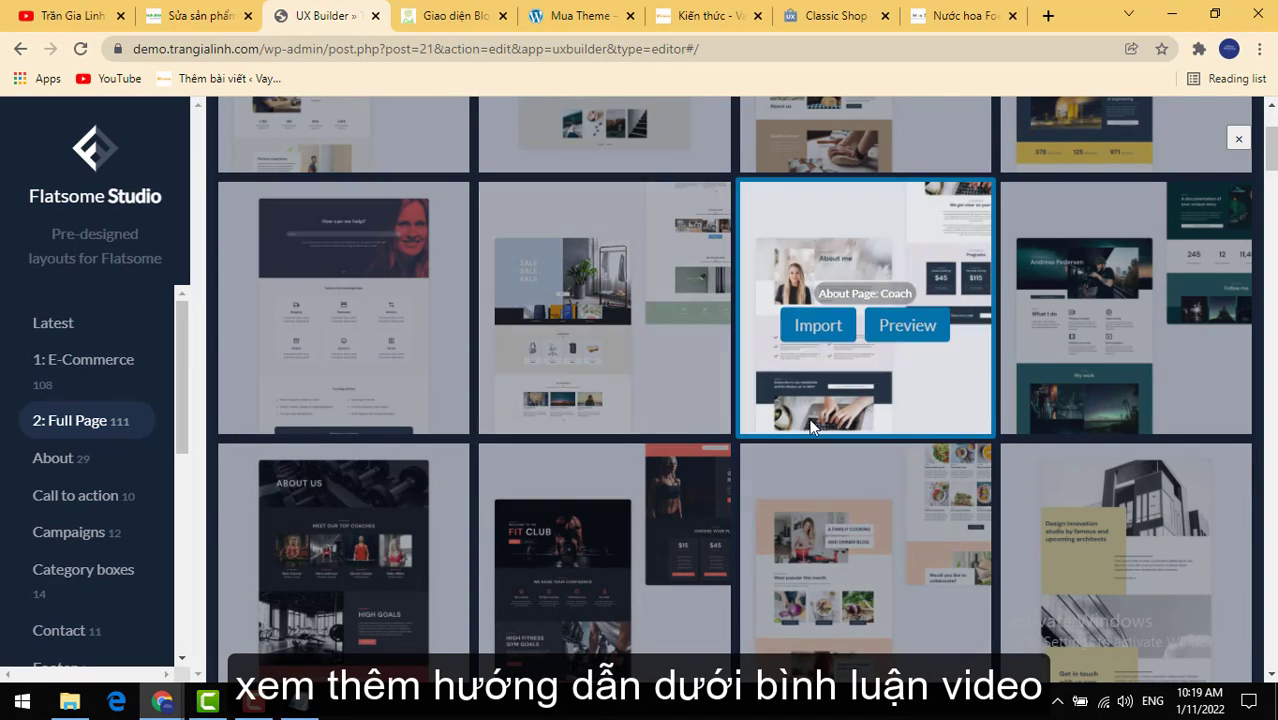
Step: View the banner and product section of the Foellie perfume page on yeumuasam.net, and return to Flatsome Studio
left_click(975, 18)
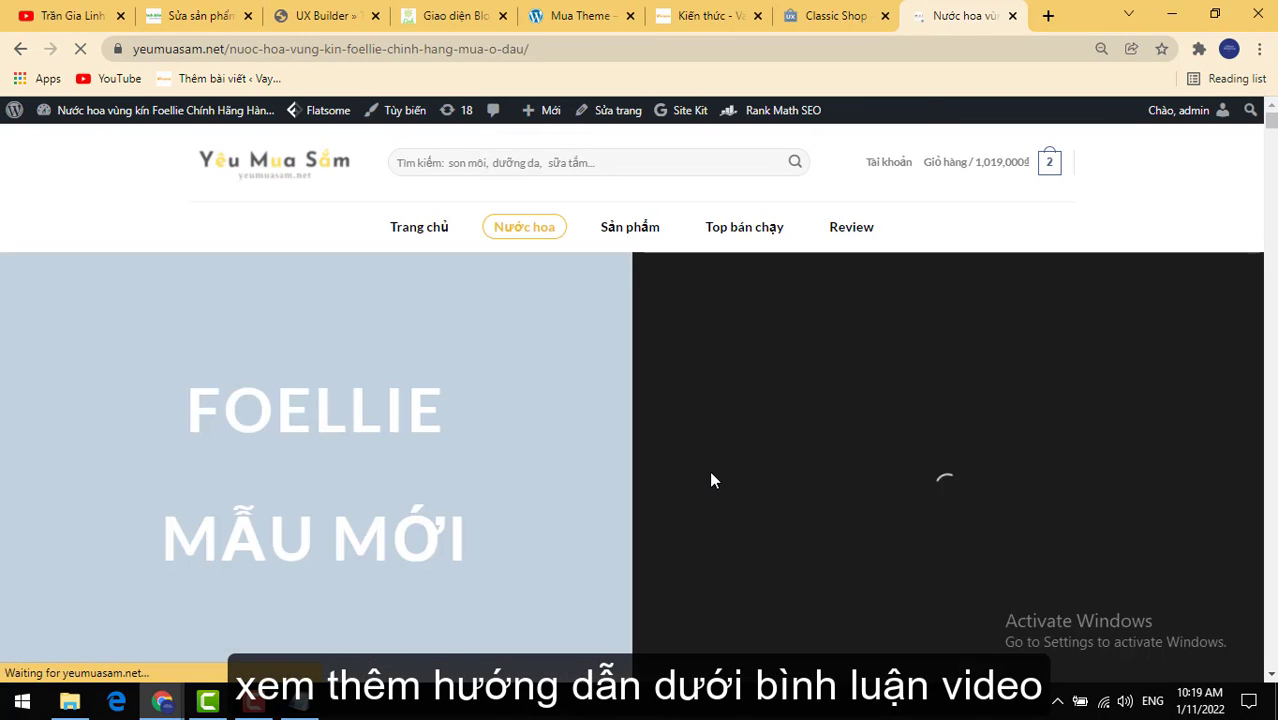
scroll(705, 480, "down", 5)
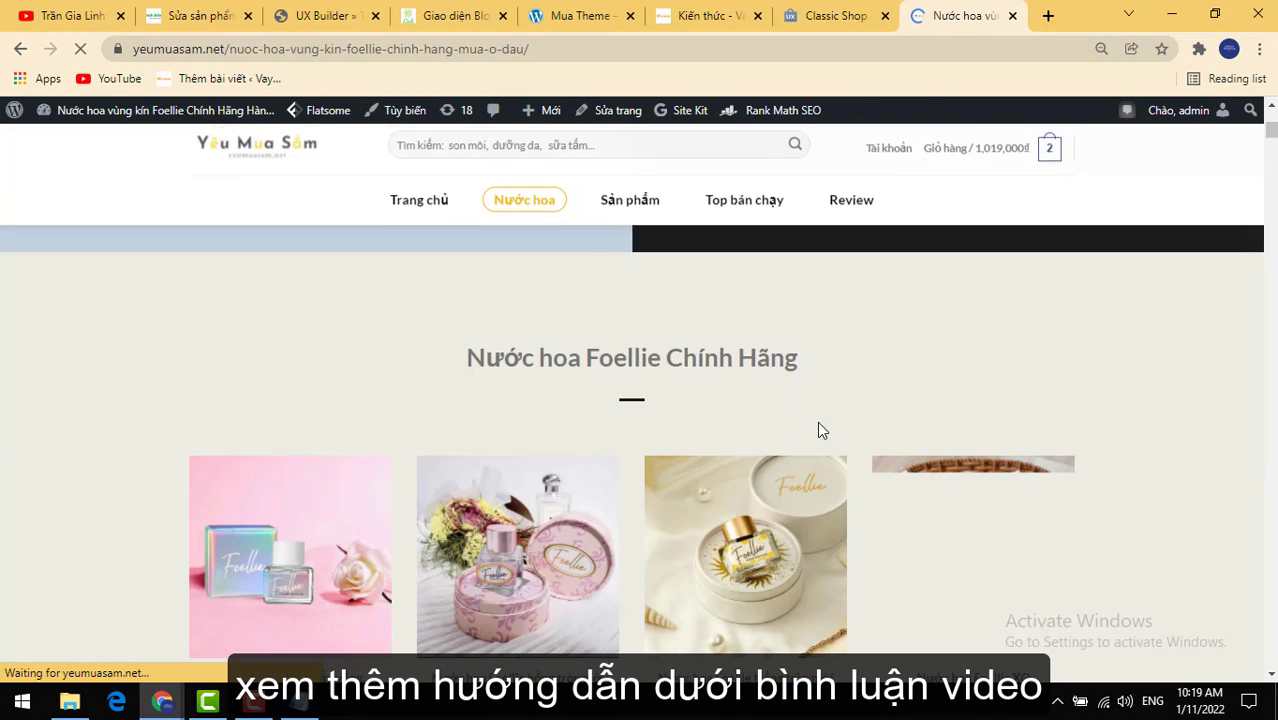
left_click(322, 15)
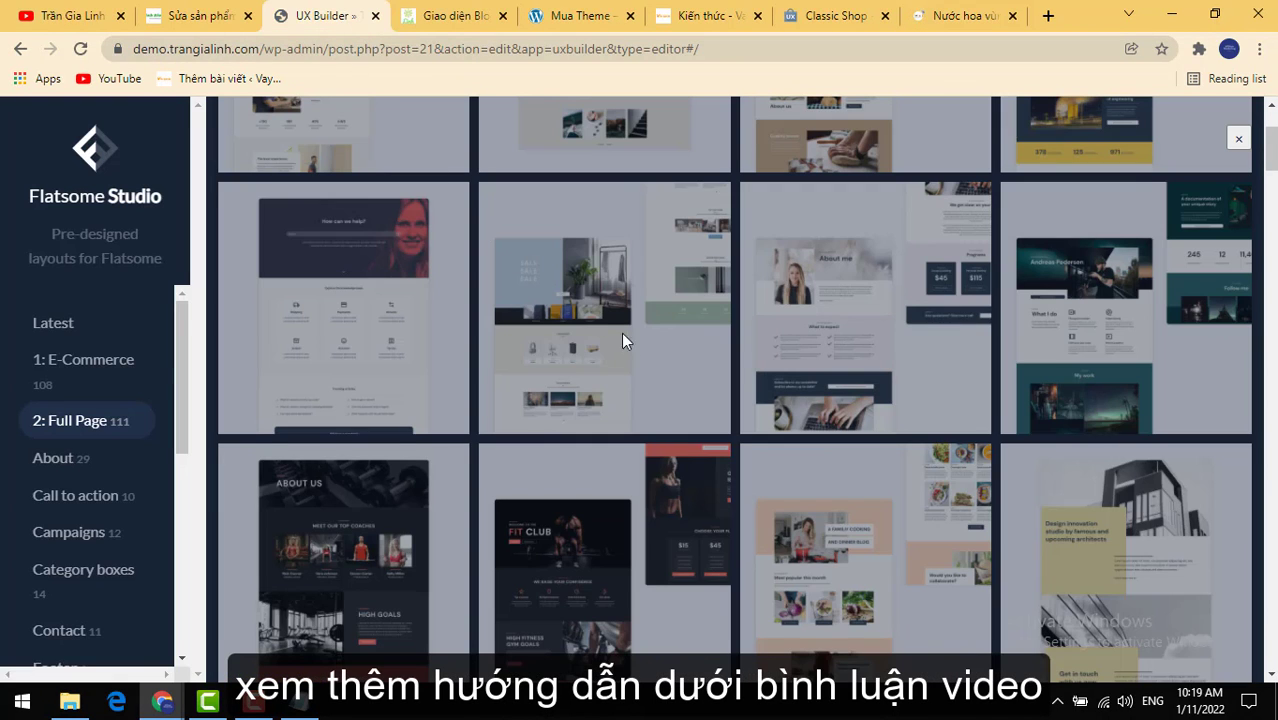
Step: Preview the "Landing Page: Shop - Get Real" layout and compare it with the Foellie perfume page on yeumuasam.net
mouse_move(570, 336)
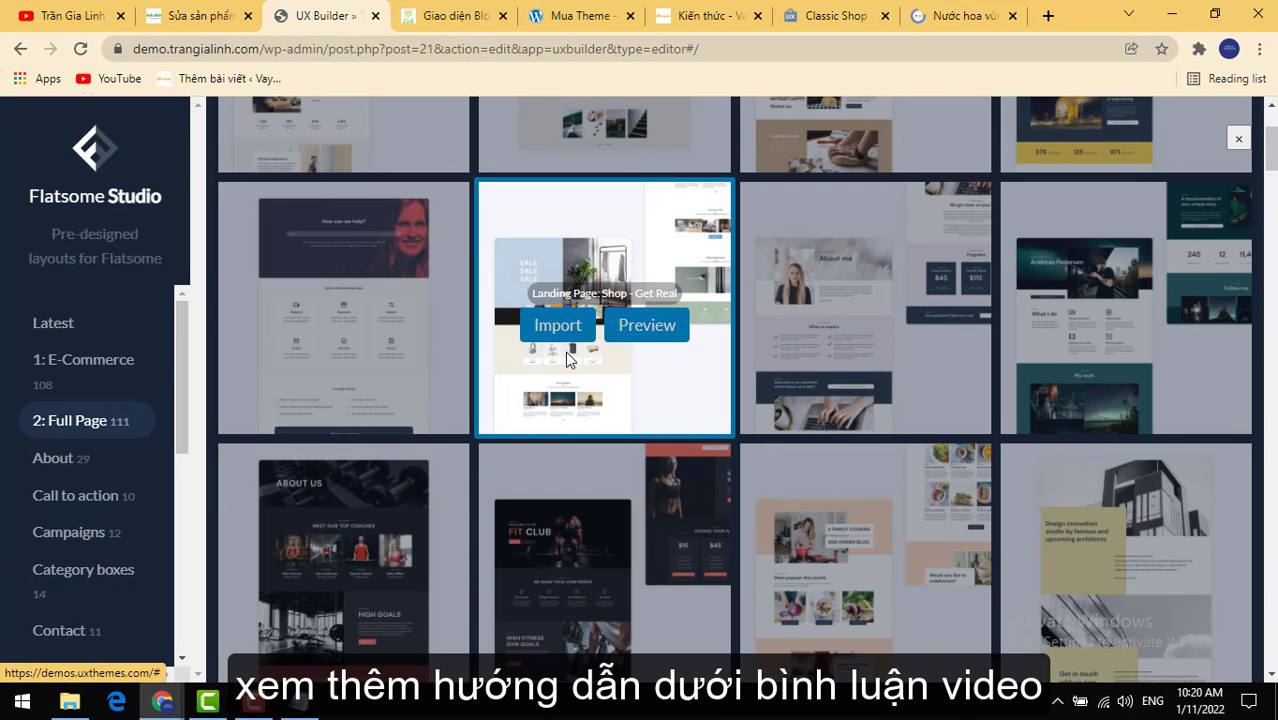
left_click(643, 330)
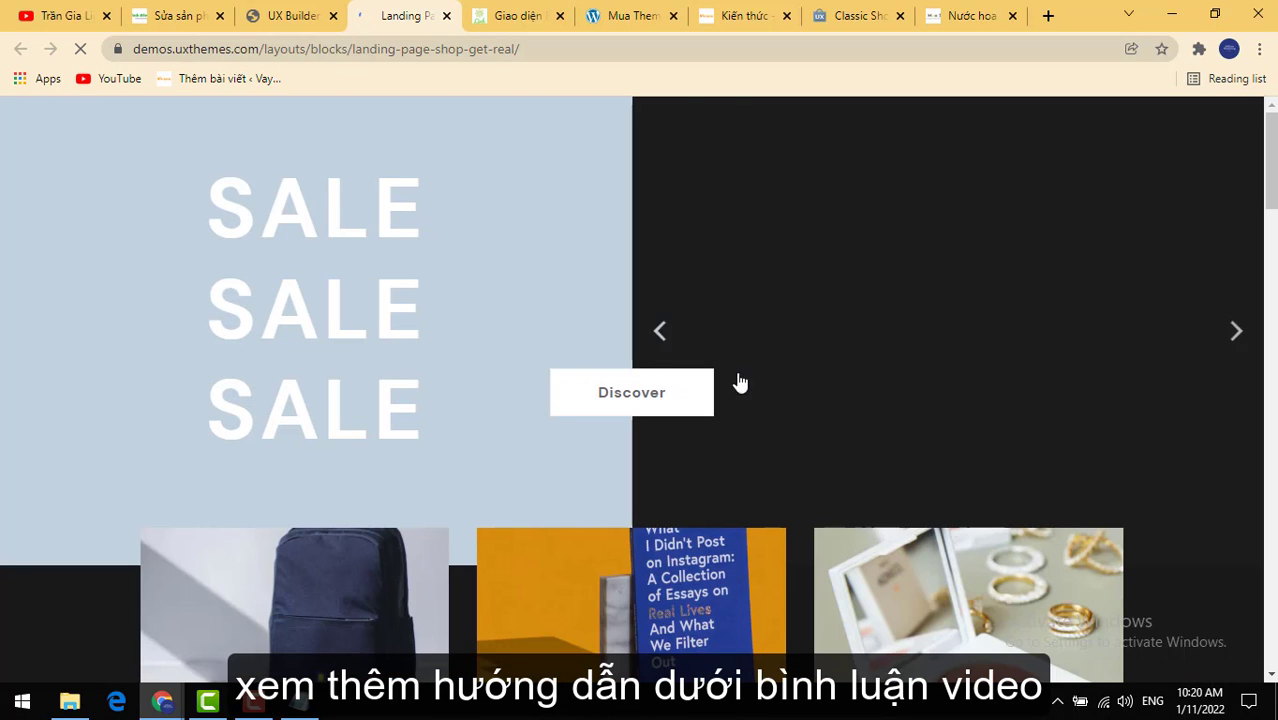
left_click(948, 22)
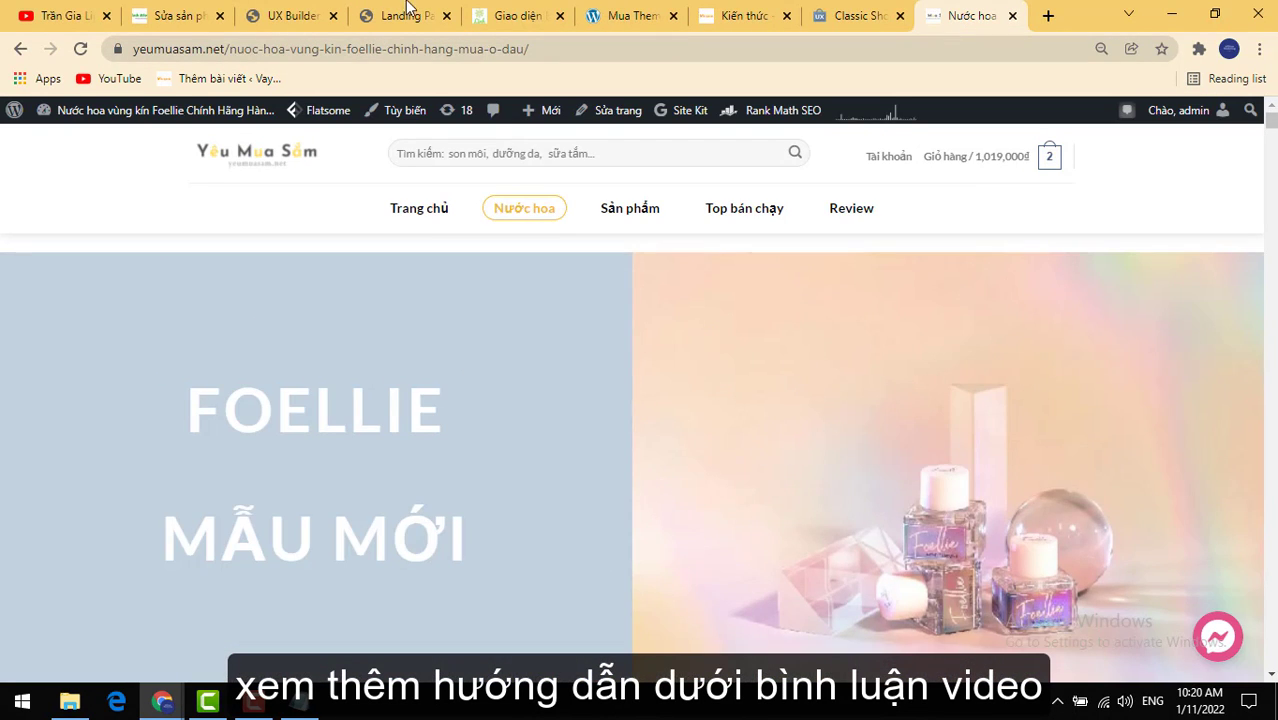
Step: Close the "Landing Page: Shop - Get Real" preview page and return to Flatsome Studio
left_click(302, 16)
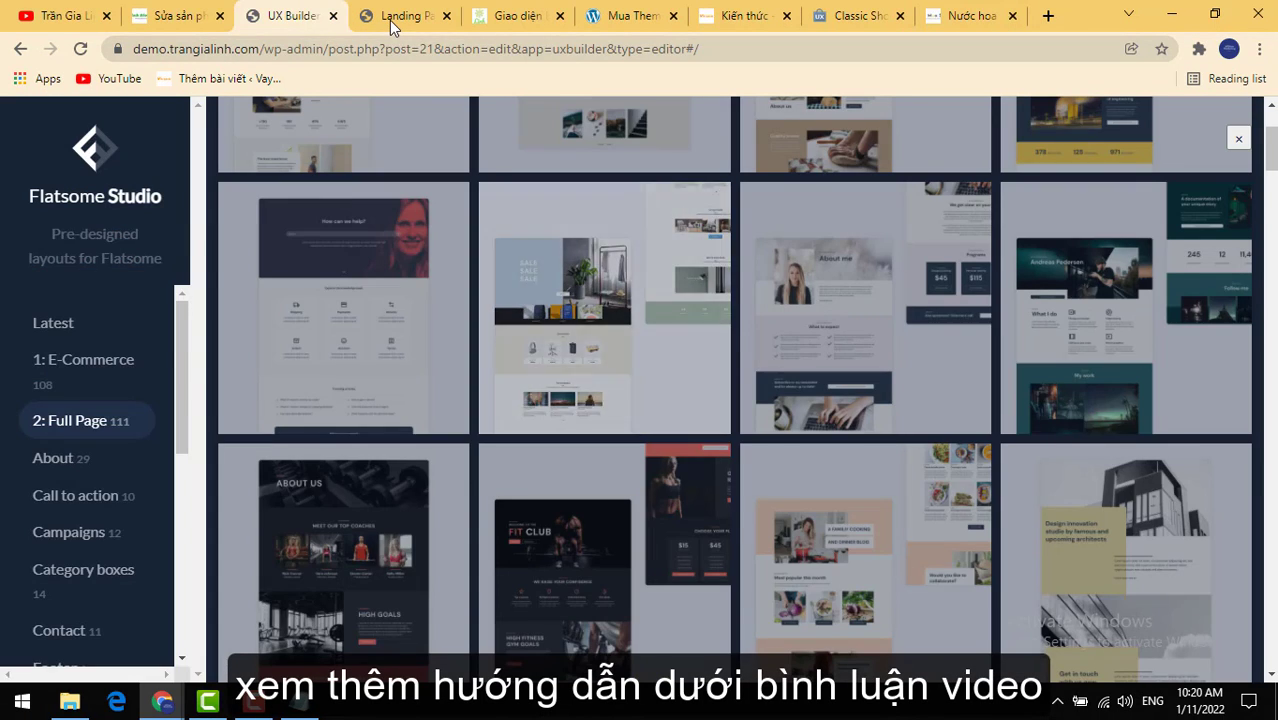
left_click(392, 17)
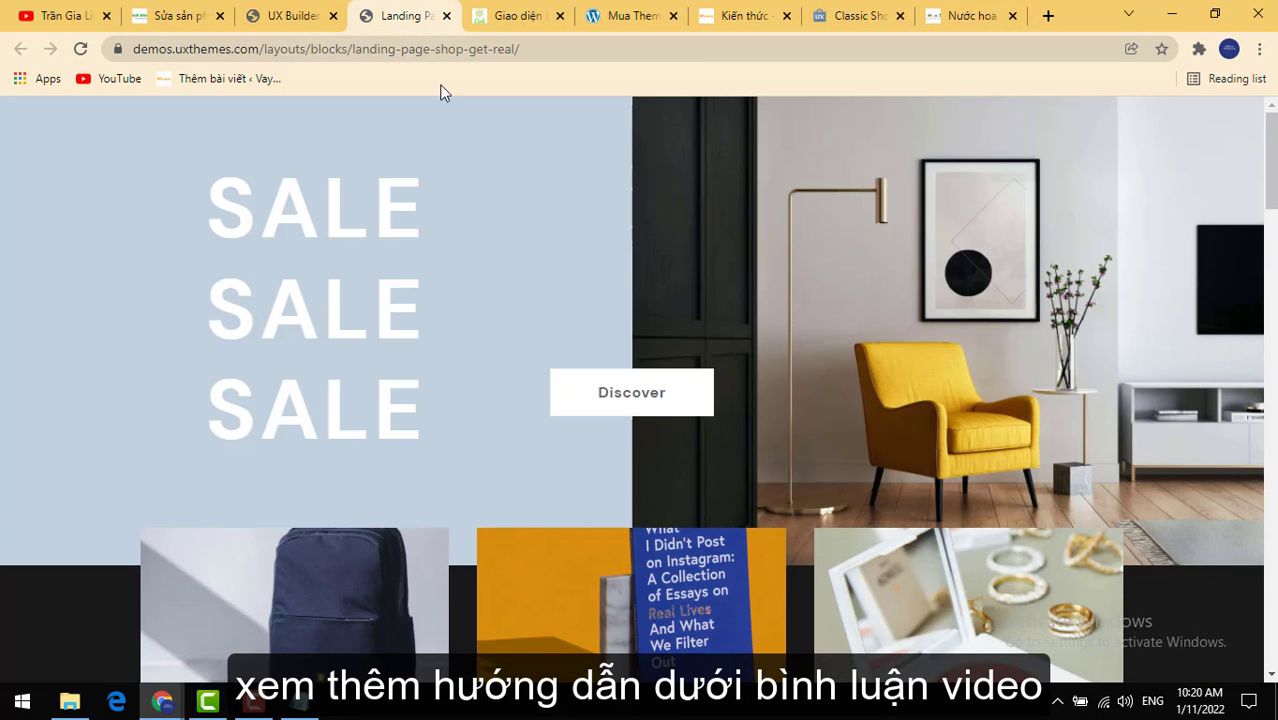
left_click(447, 17)
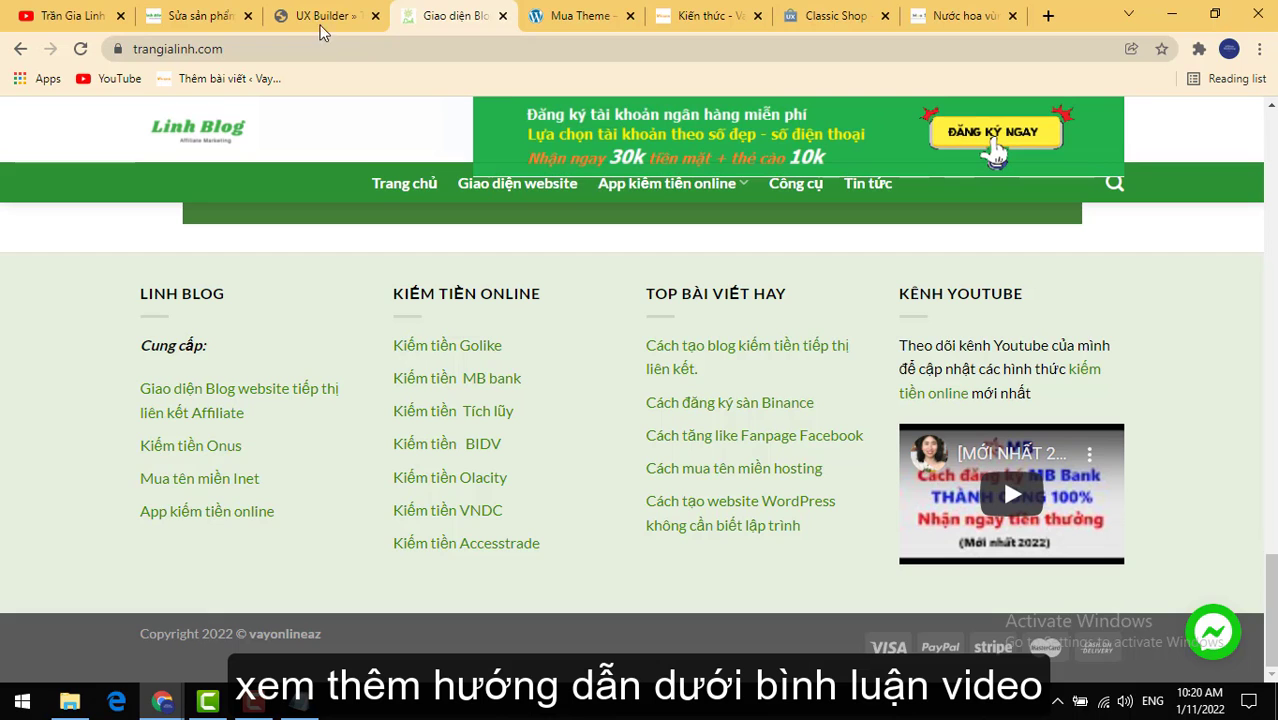
left_click(322, 14)
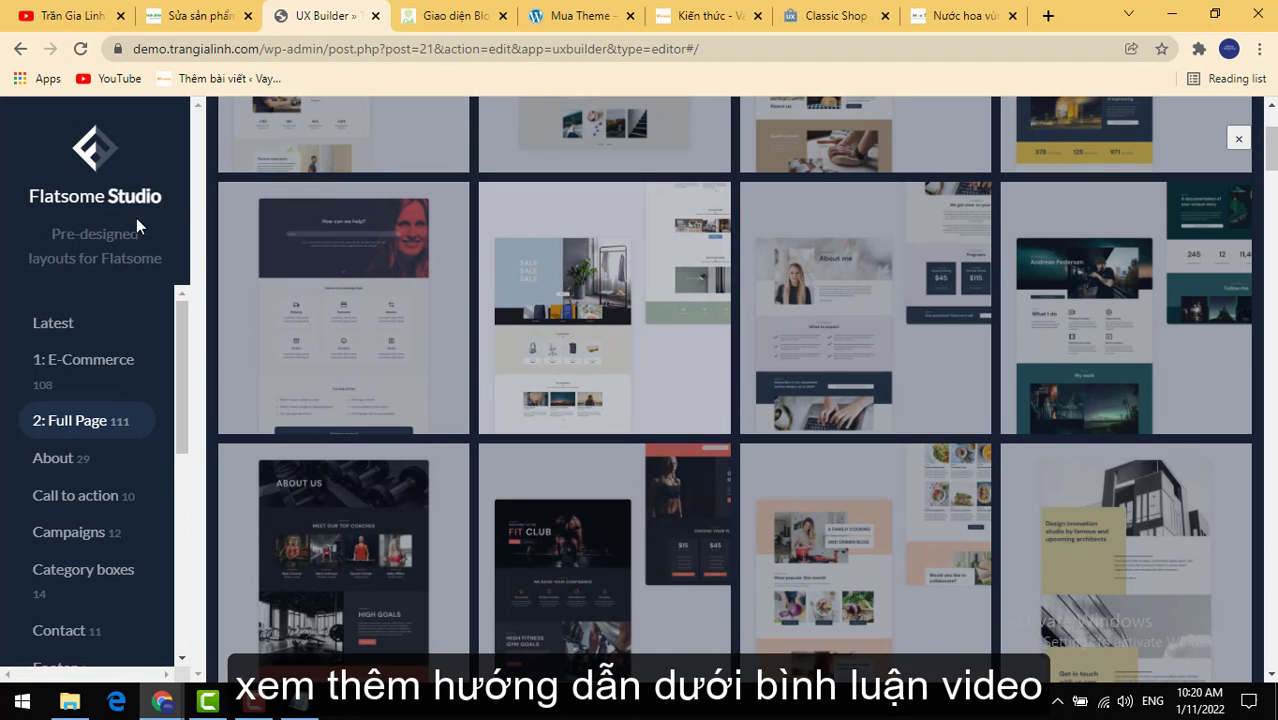
Step: Browse the About, Call to action, Campaigns, Category boxes, Contact and Footer layouts in Flatsome Studio
left_click(71, 470)
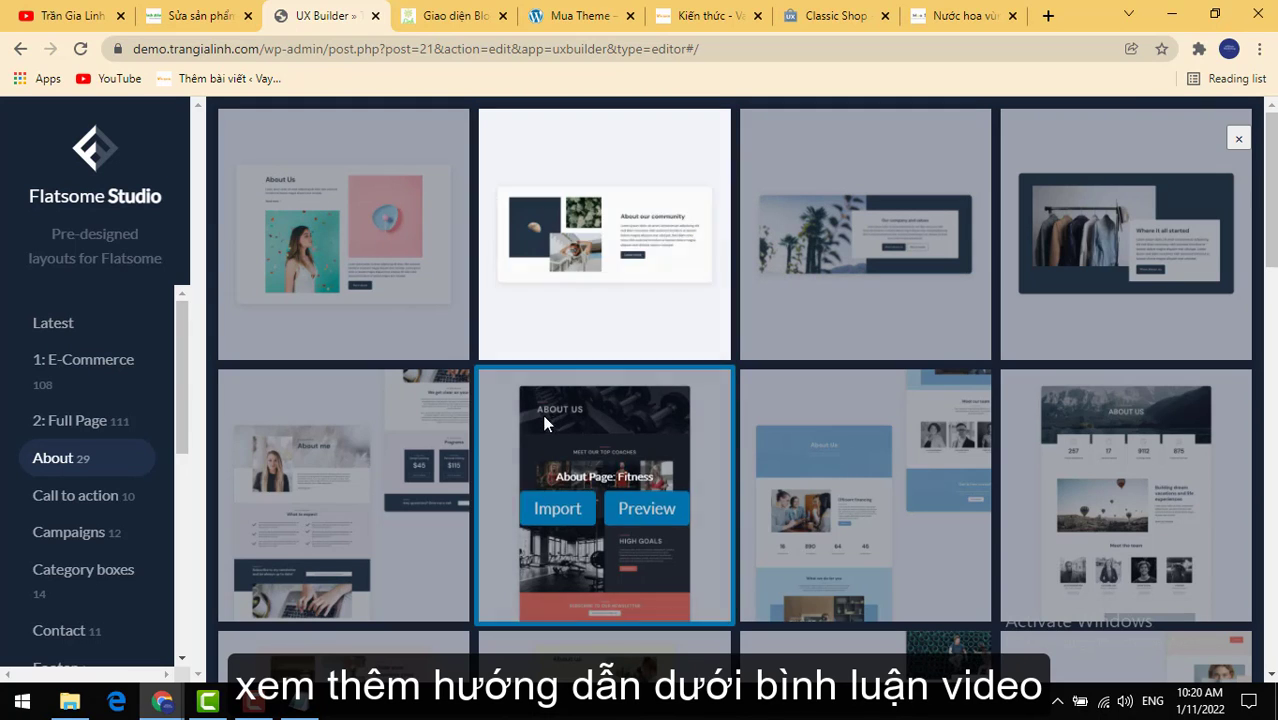
scroll(68, 413, "down", 1)
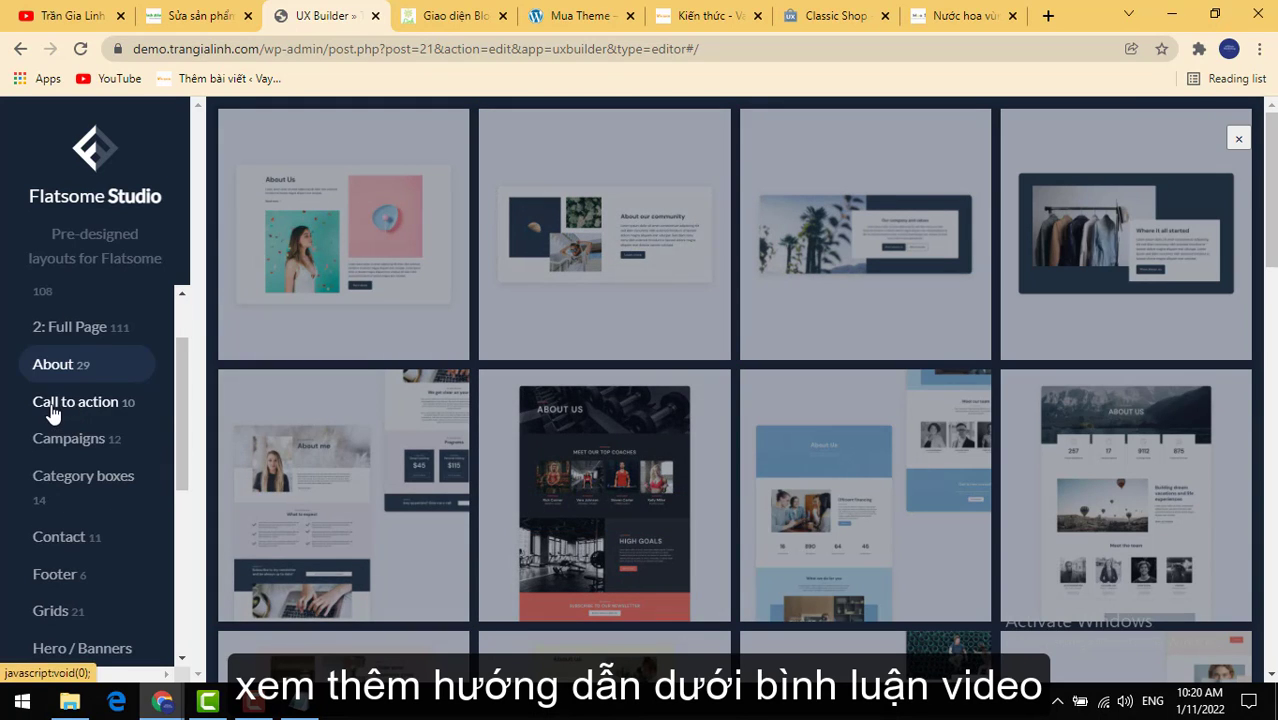
left_click(100, 412)
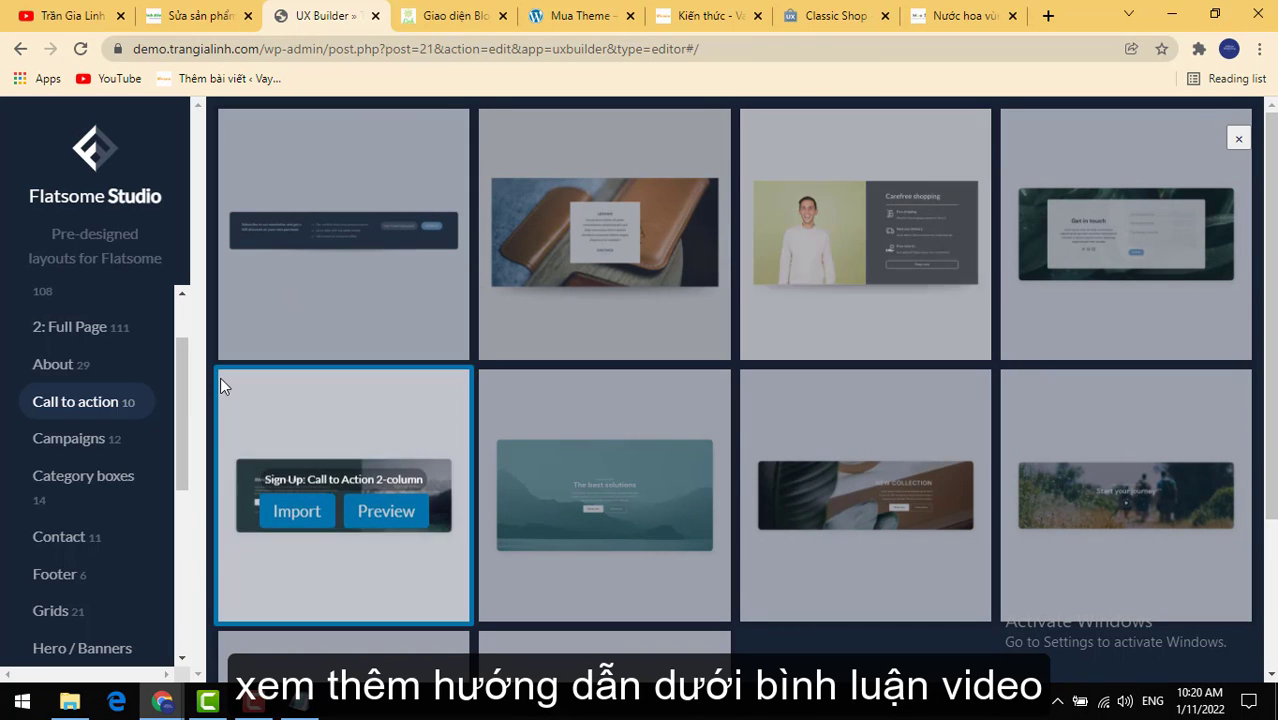
left_click(98, 444)
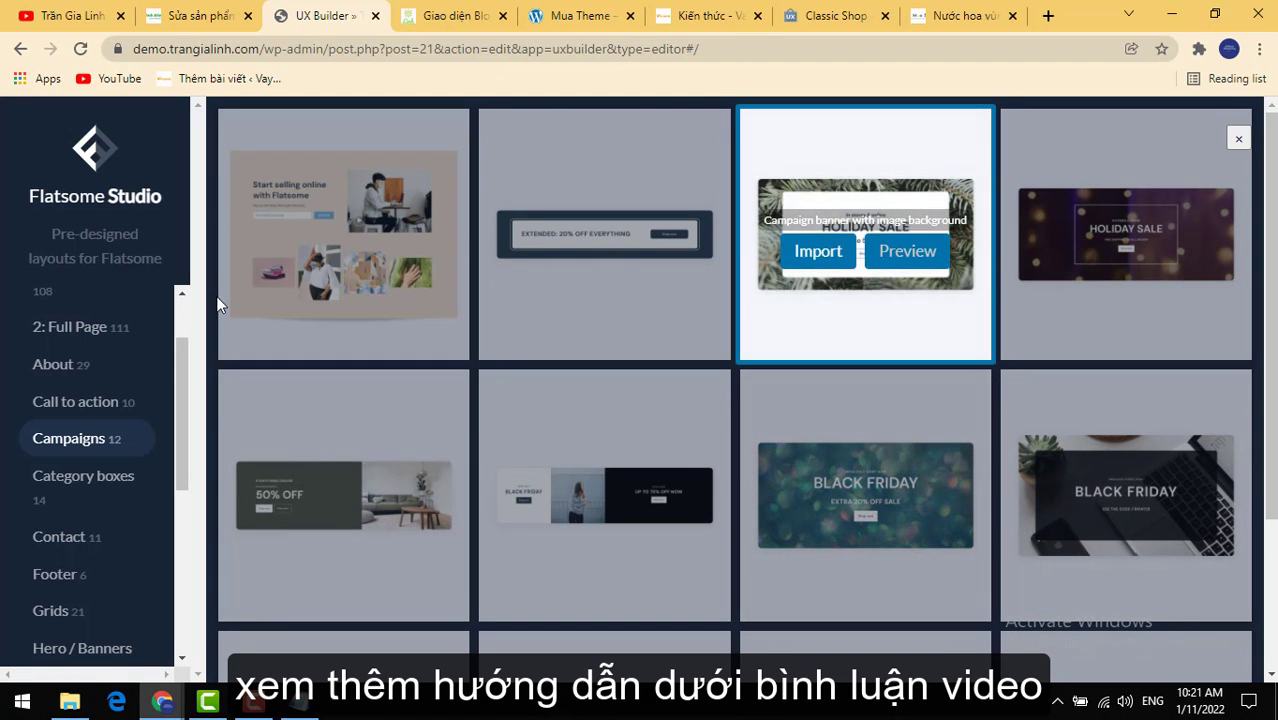
scroll(95, 440, "down", 1)
left_click(93, 401)
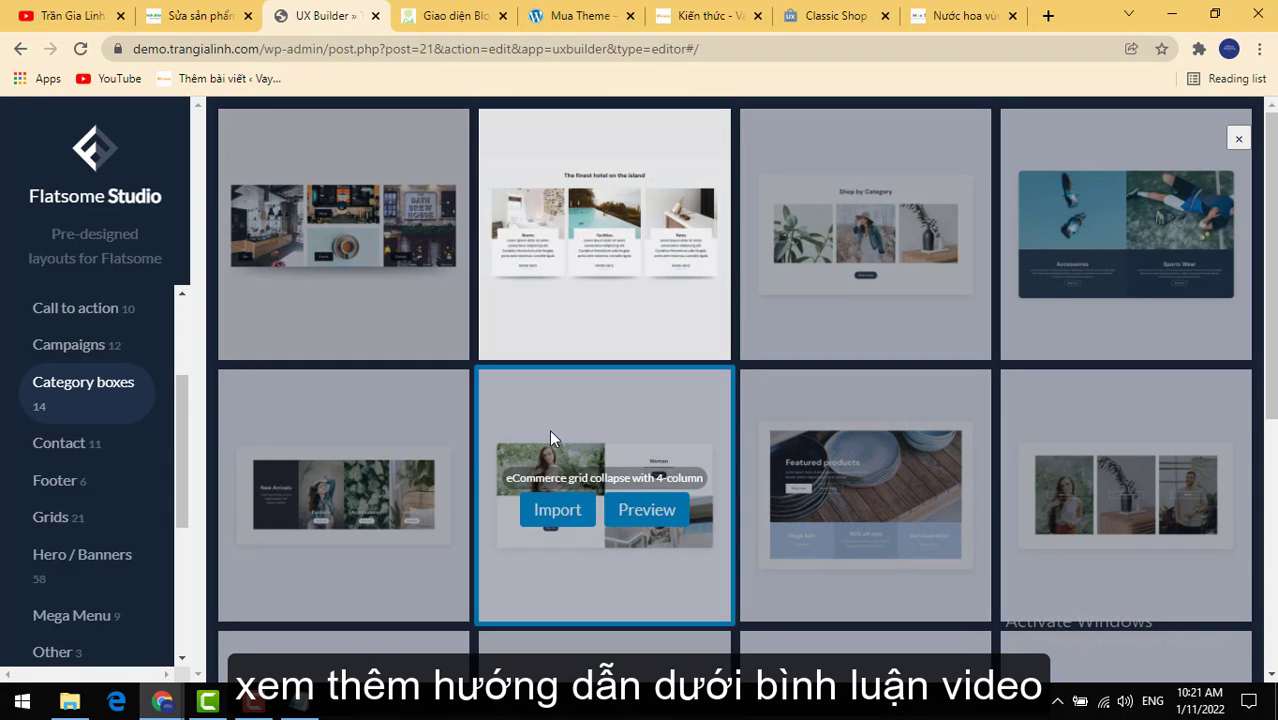
left_click(40, 446)
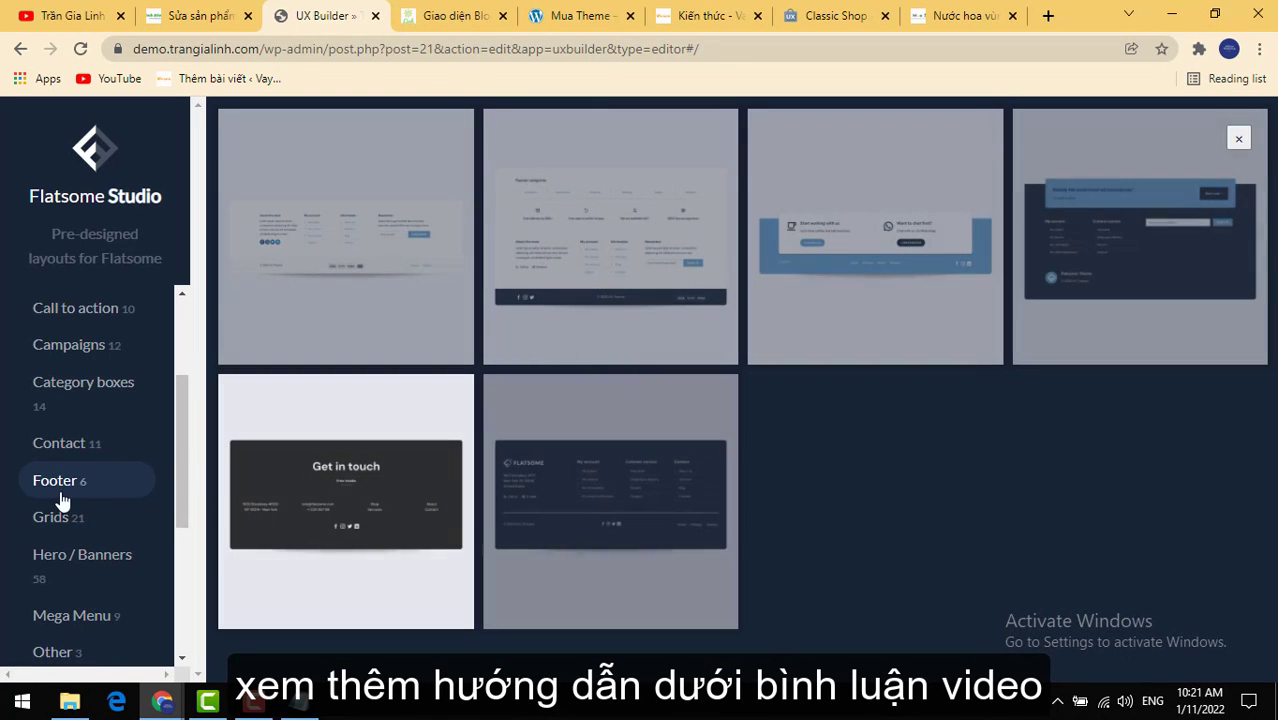
mouse_move(840, 318)
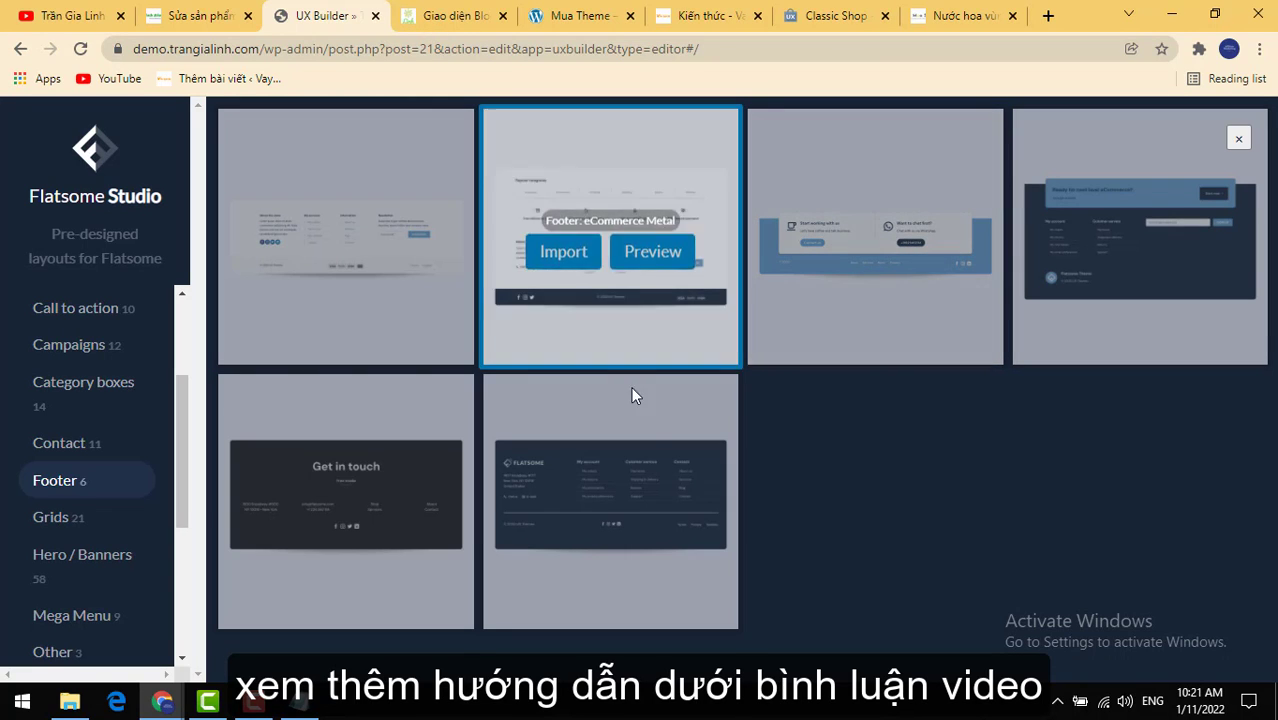
Step: Browse the Grids, Hero / Banners and Mega Menu layouts, checking the menu on the Foellie perfume page of yeumuasam.net for comparison
scroll(60, 453, "down", 1)
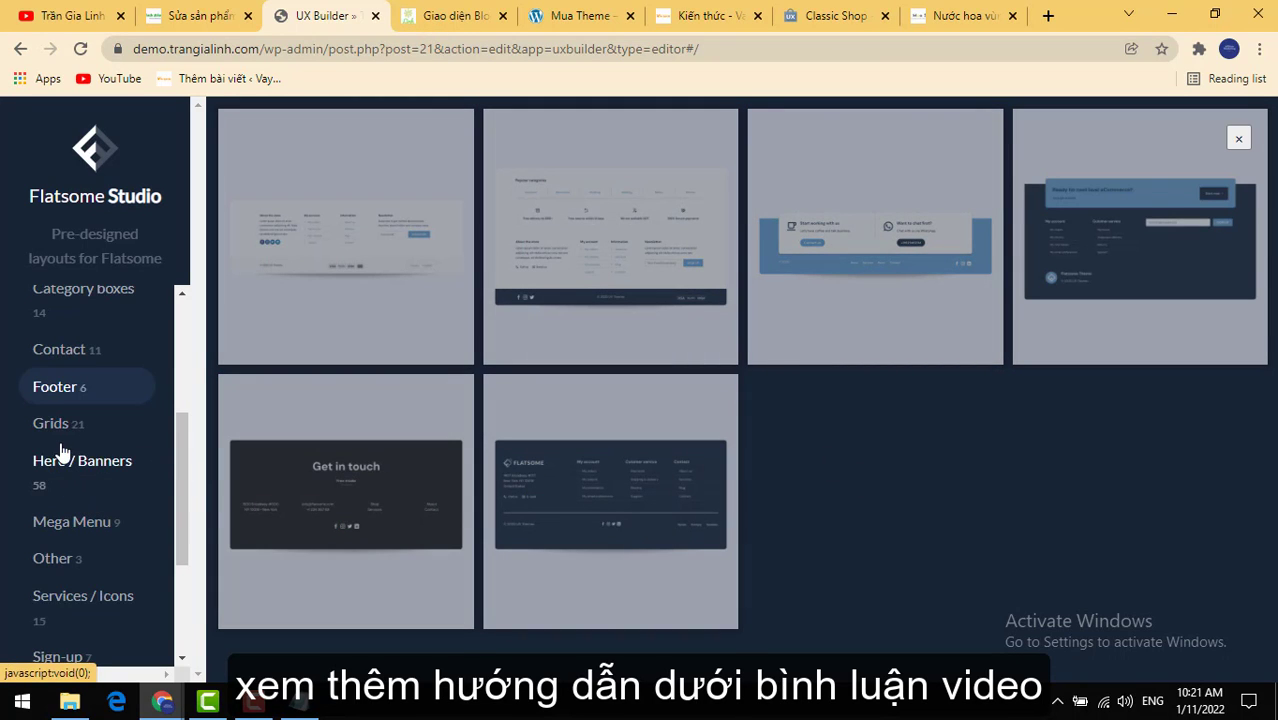
left_click(61, 434)
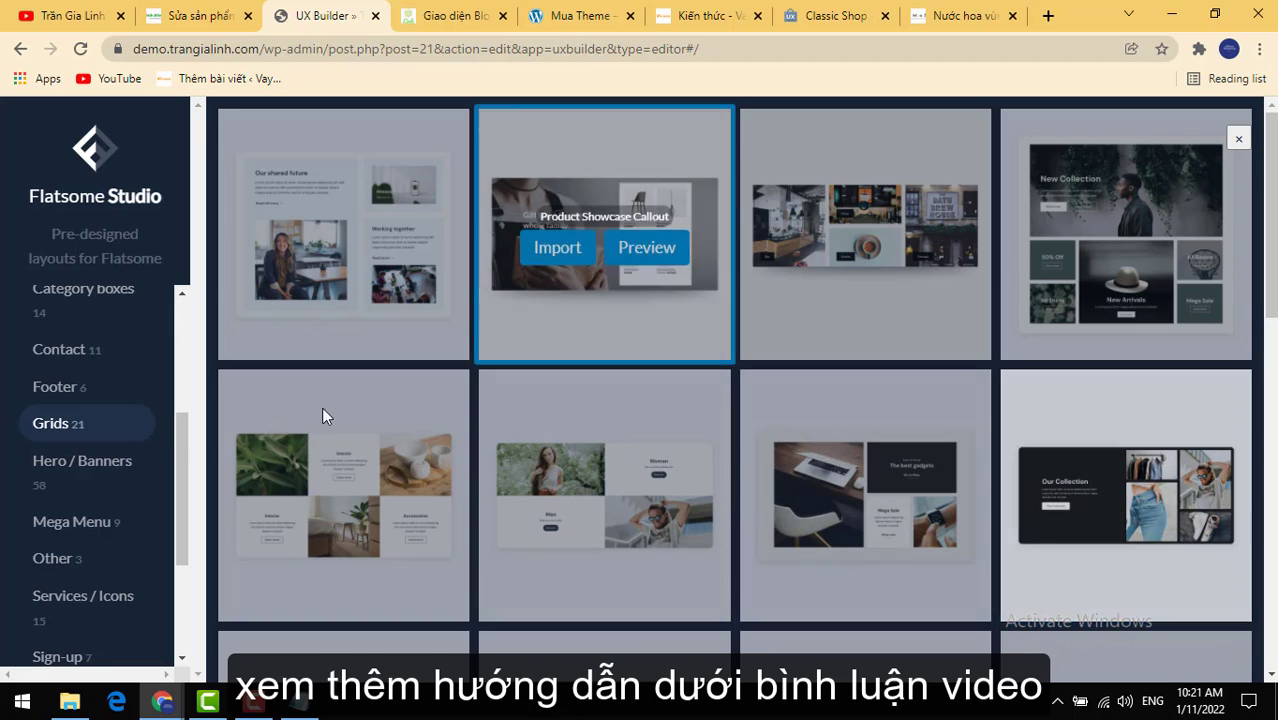
left_click(77, 477)
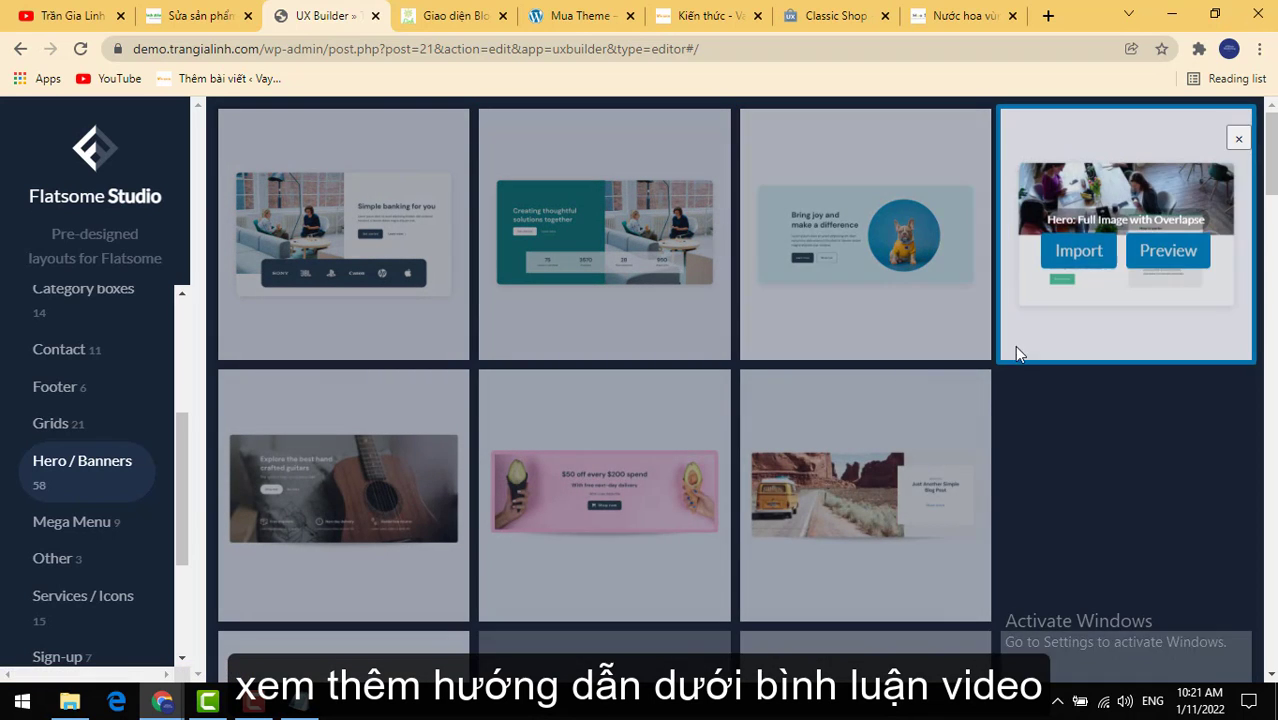
scroll(110, 495, "down", 1)
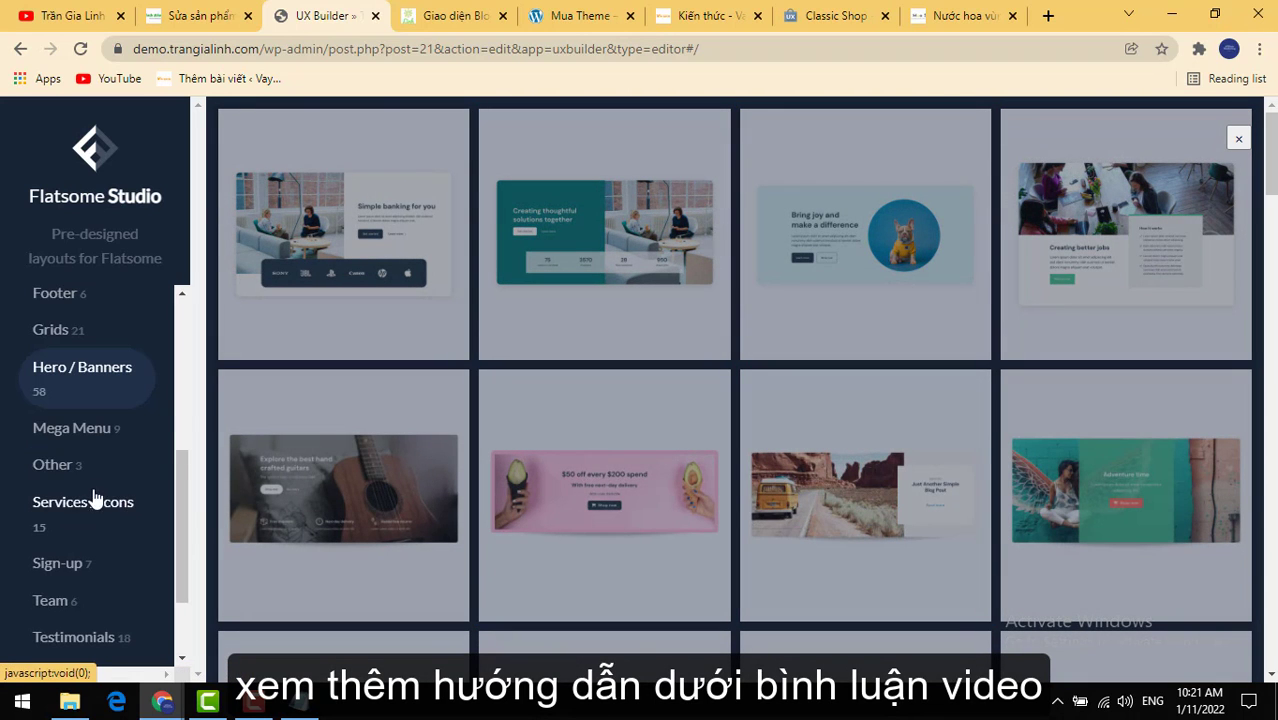
left_click(88, 438)
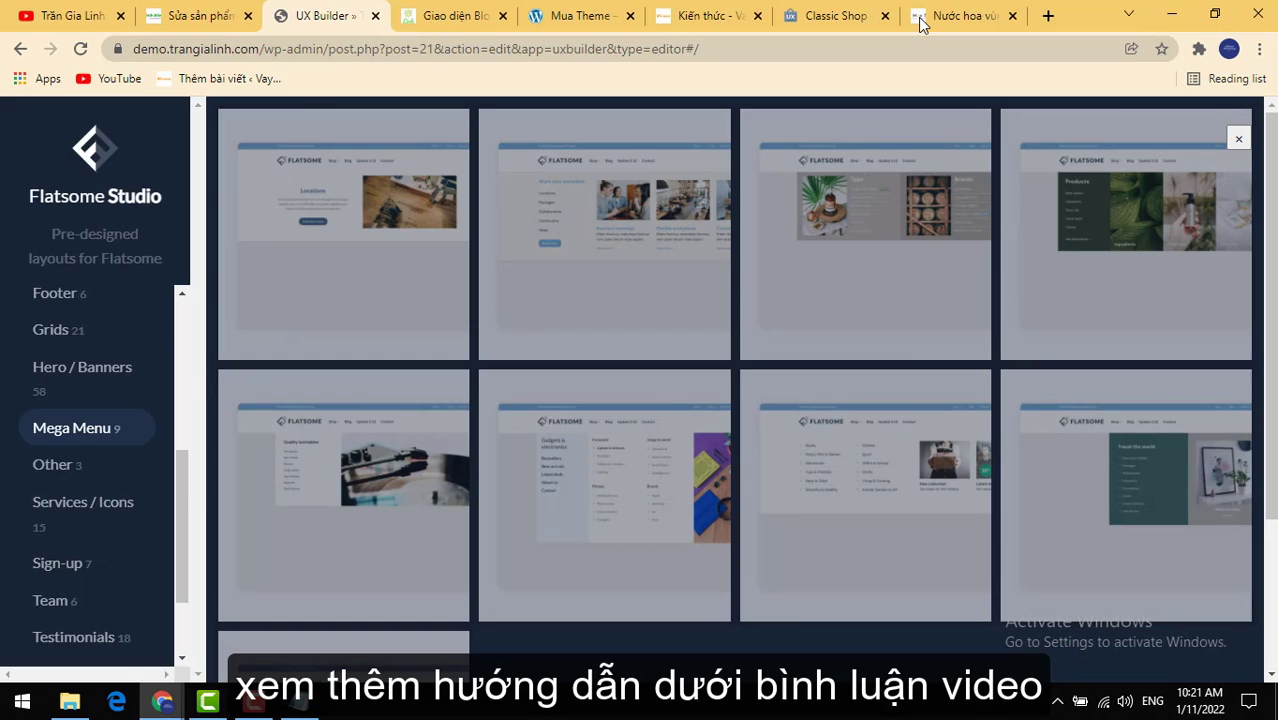
left_click(924, 18)
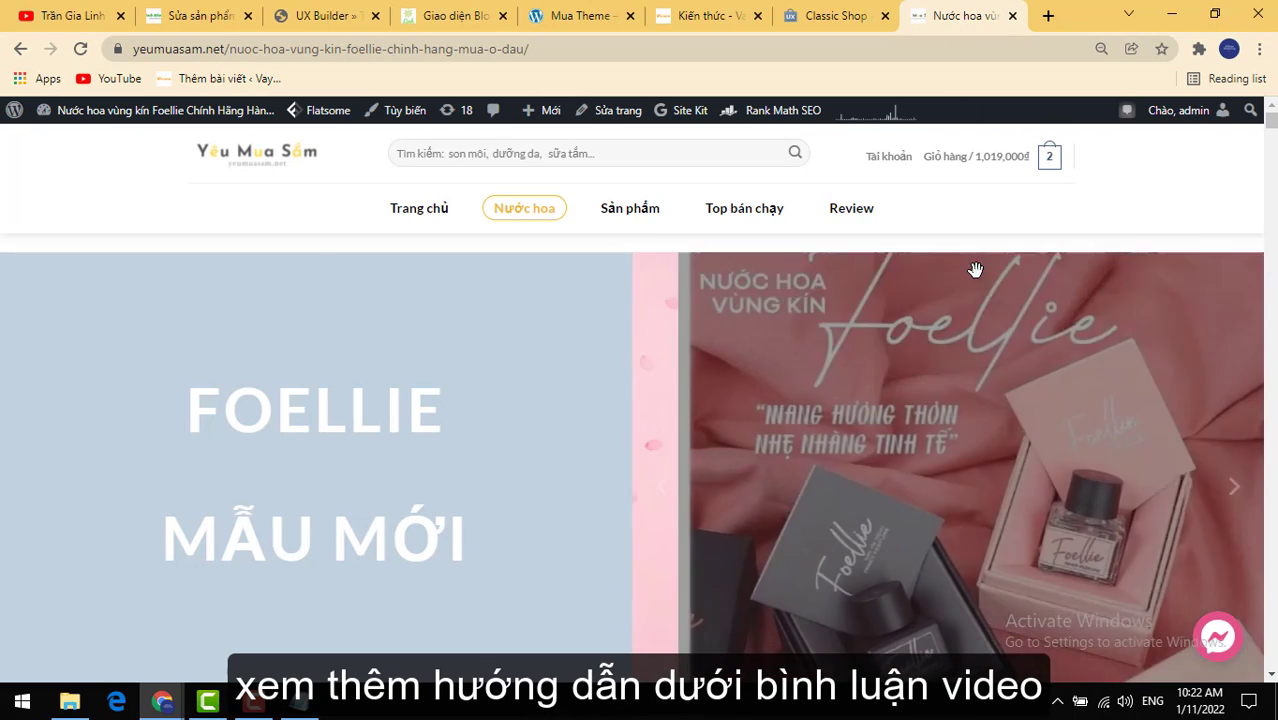
left_click(312, 8)
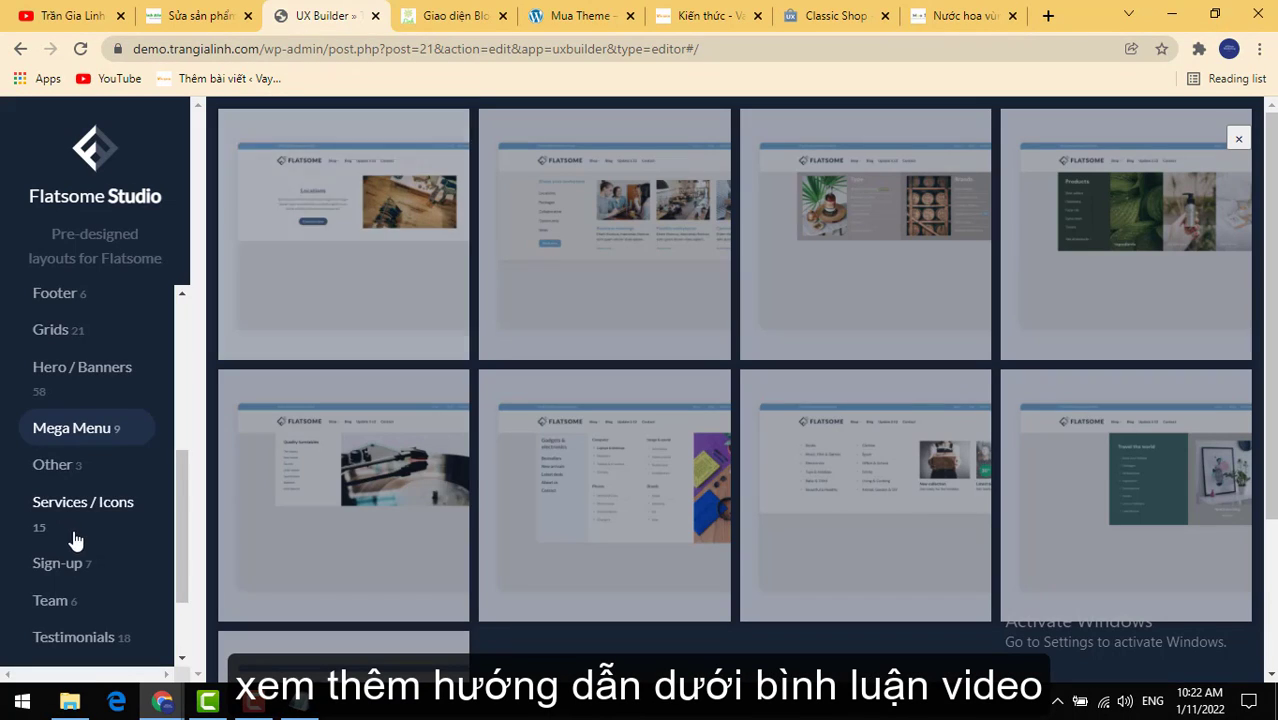
Step: Browse the Other and Services / Icons layouts in Flatsome Studio
scroll(100, 520, "down", 1)
left_click(55, 372)
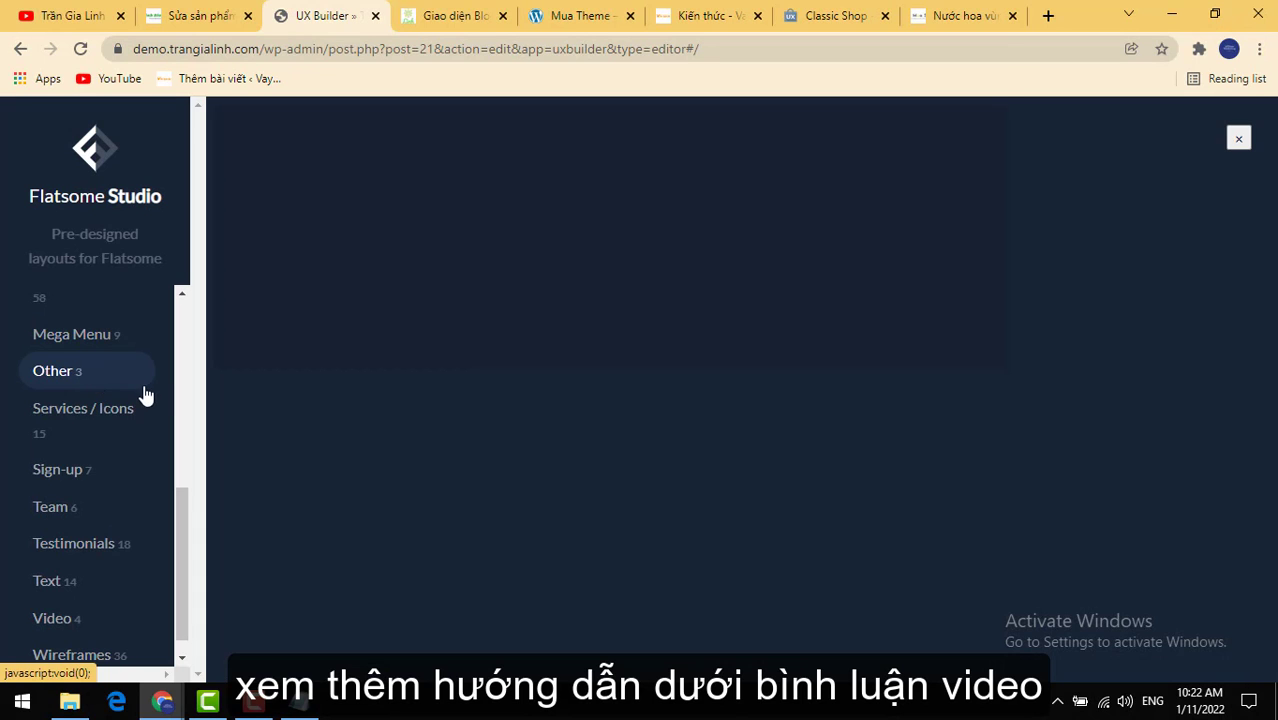
mouse_move(334, 288)
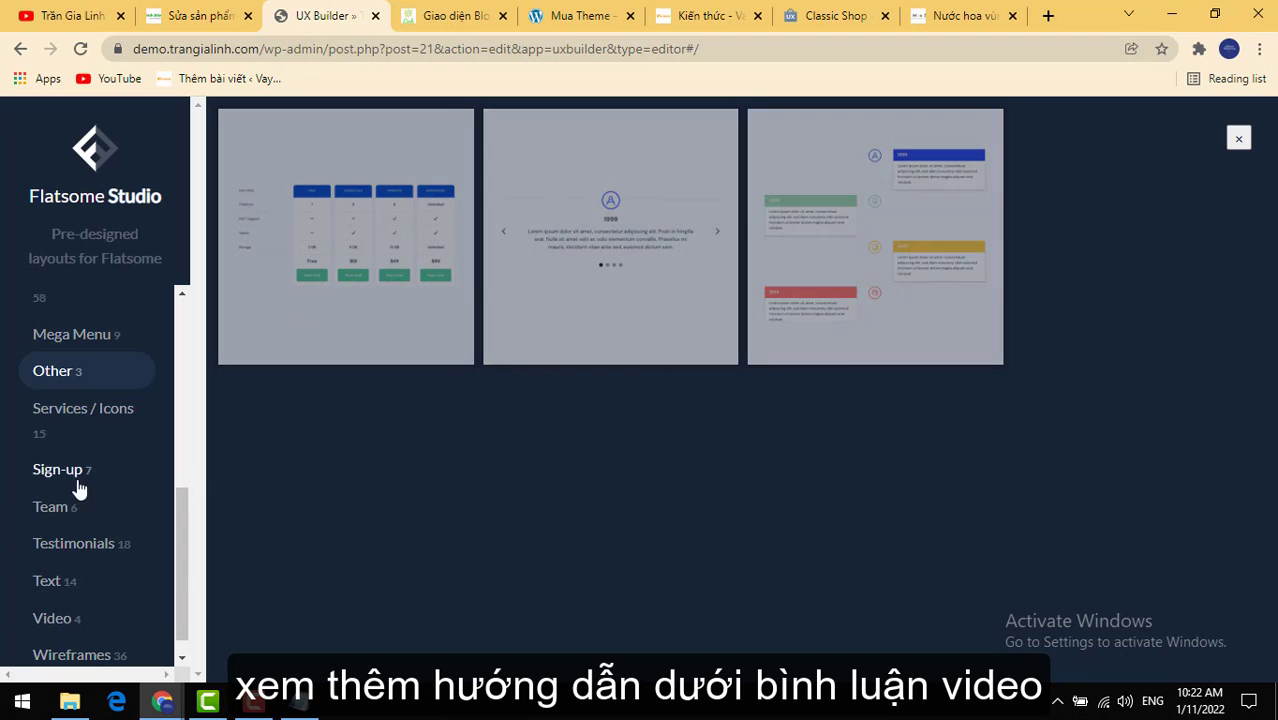
left_click(67, 428)
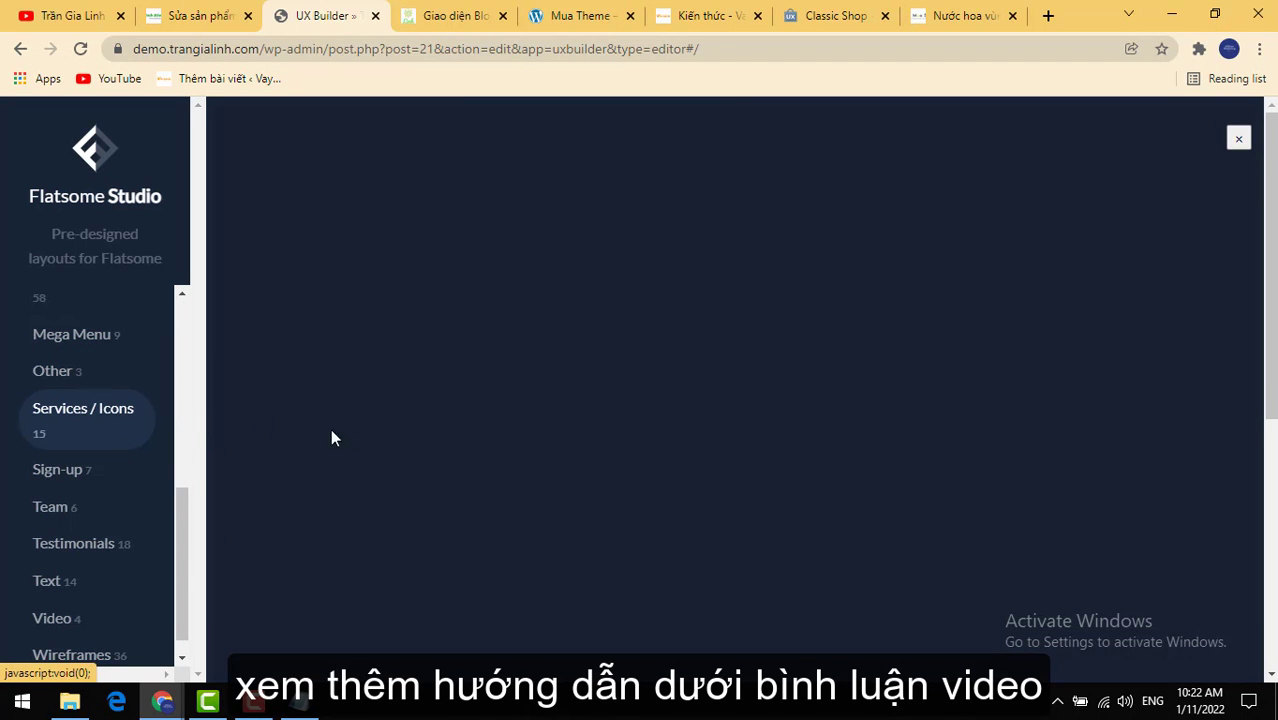
mouse_move(686, 265)
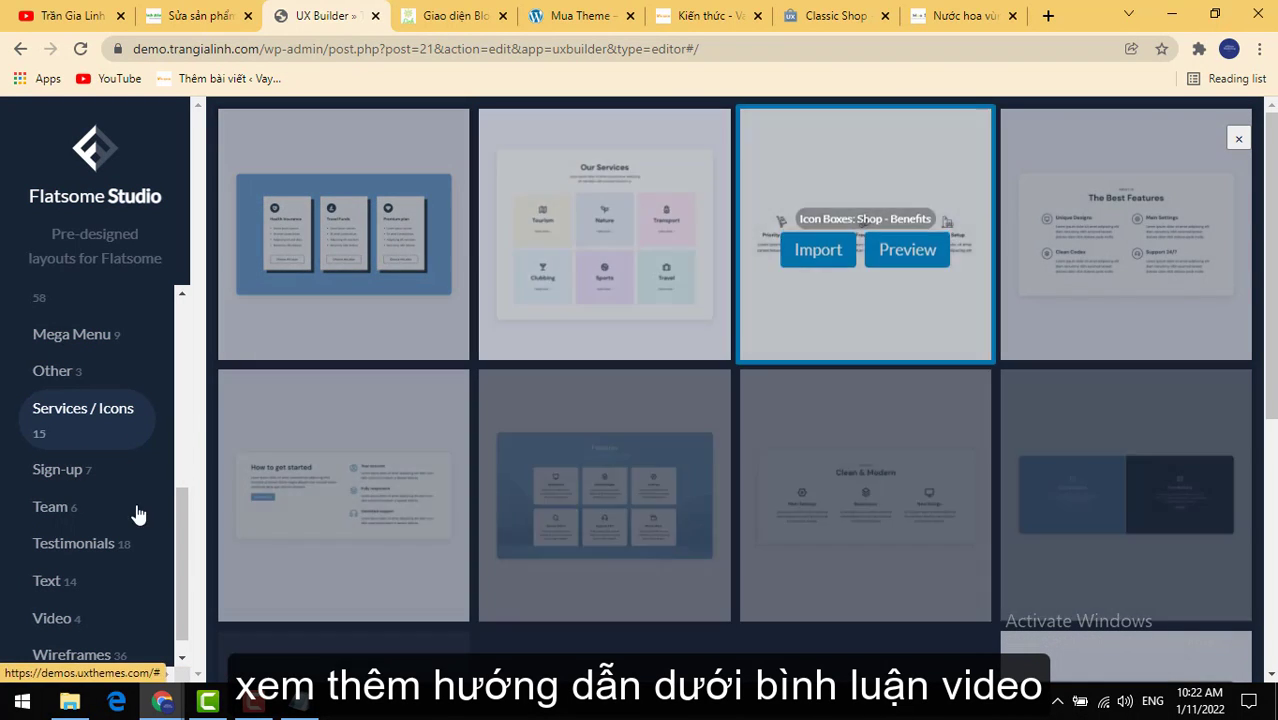
scroll(85, 470, "down", 1)
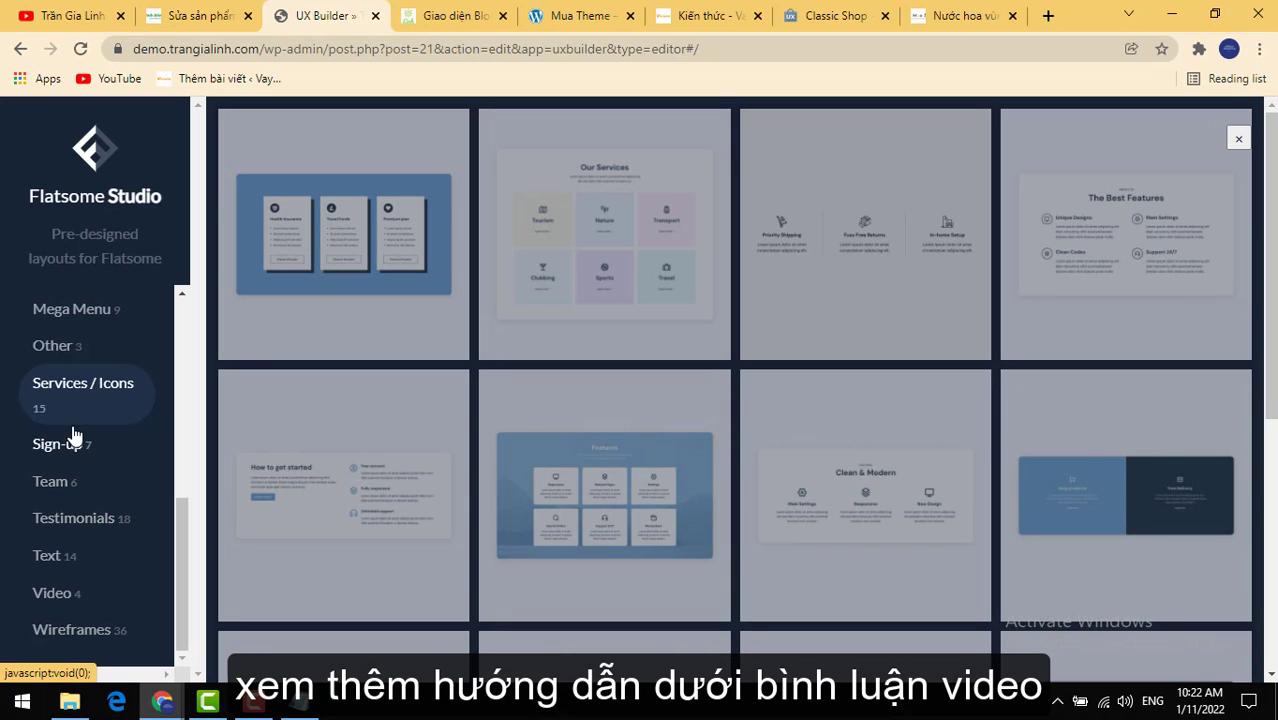
Step: Browse the Testimonials, Text, Video and Wireframes layouts in Flatsome Studio
left_click(87, 530)
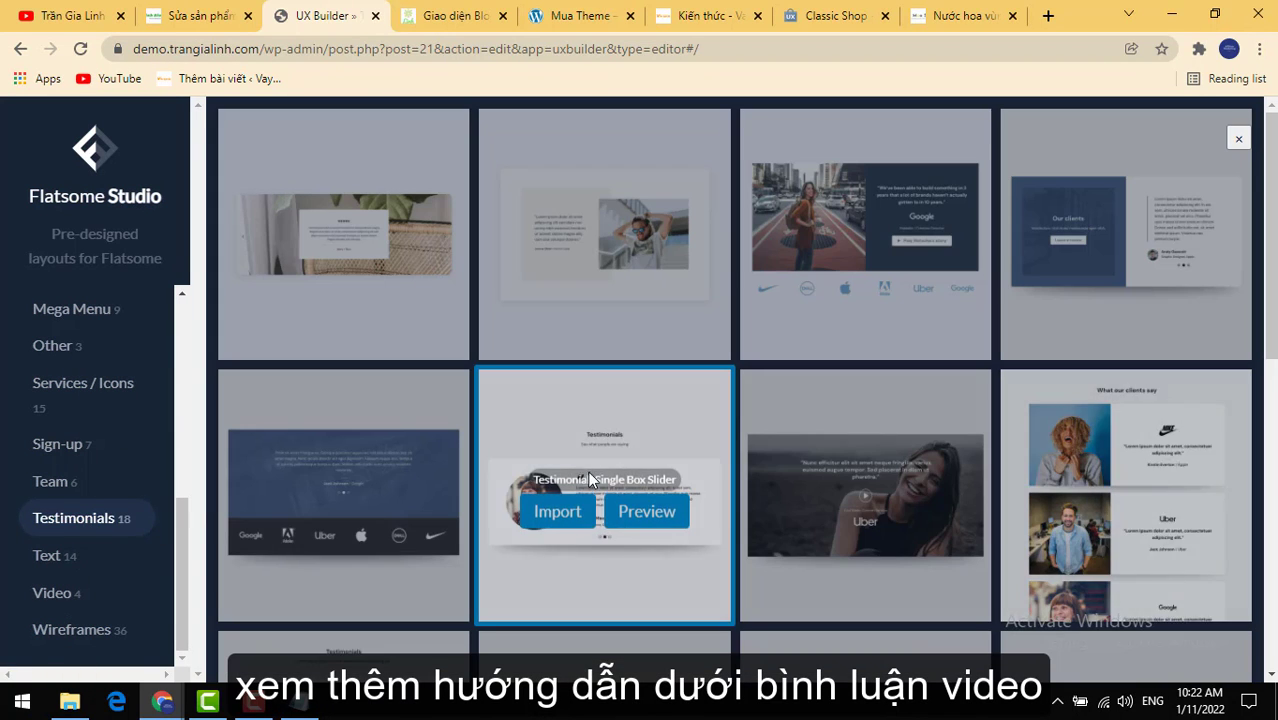
key("F5")
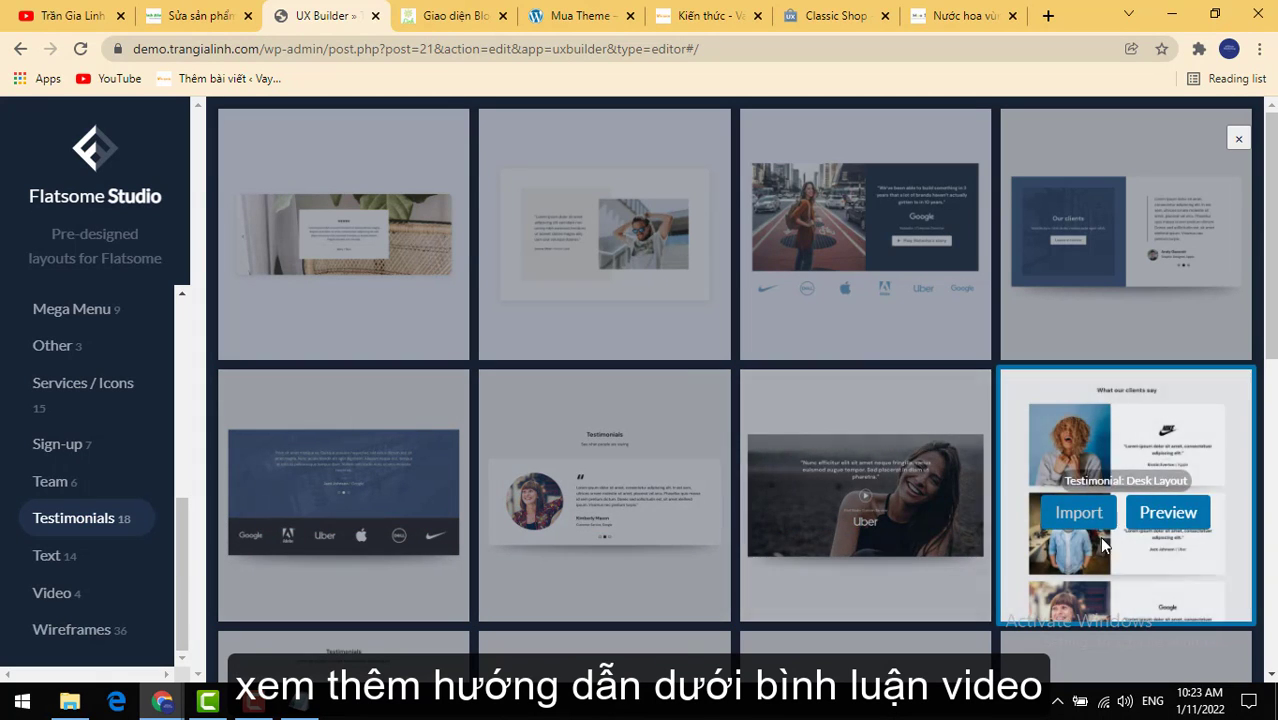
scroll(925, 525, "down", 1)
scroll(925, 525, "down", 4)
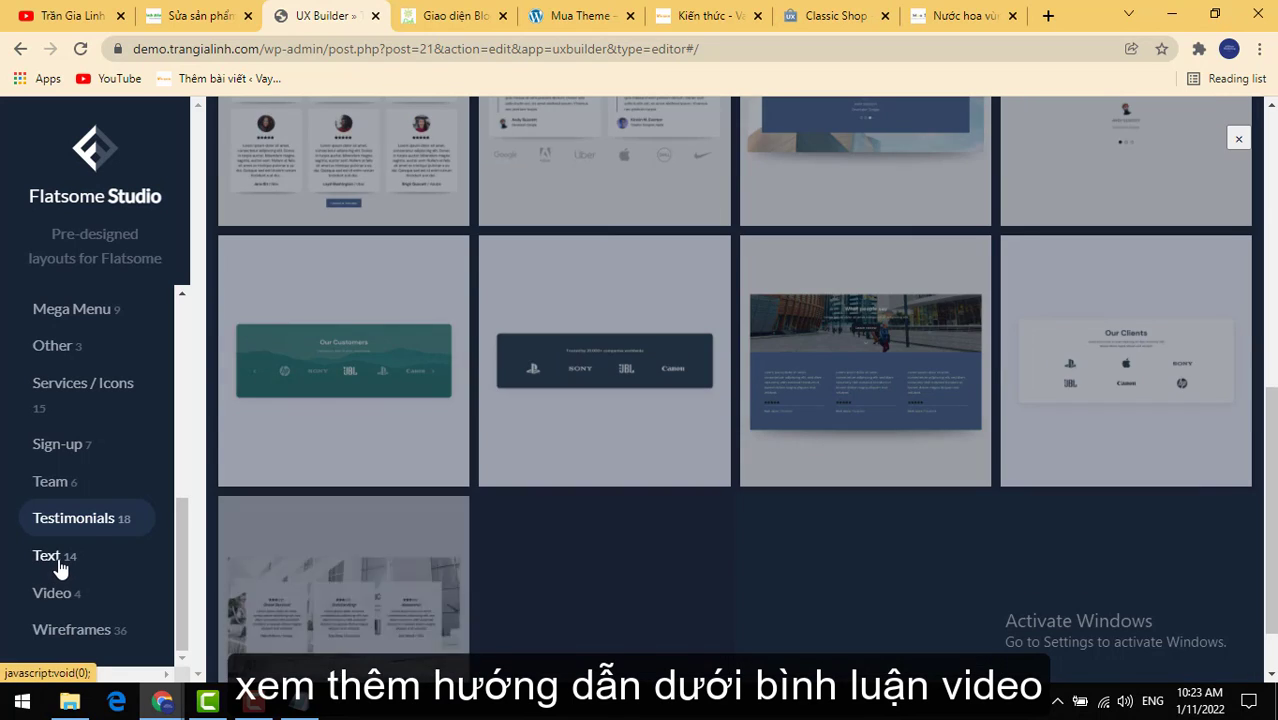
left_click(52, 558)
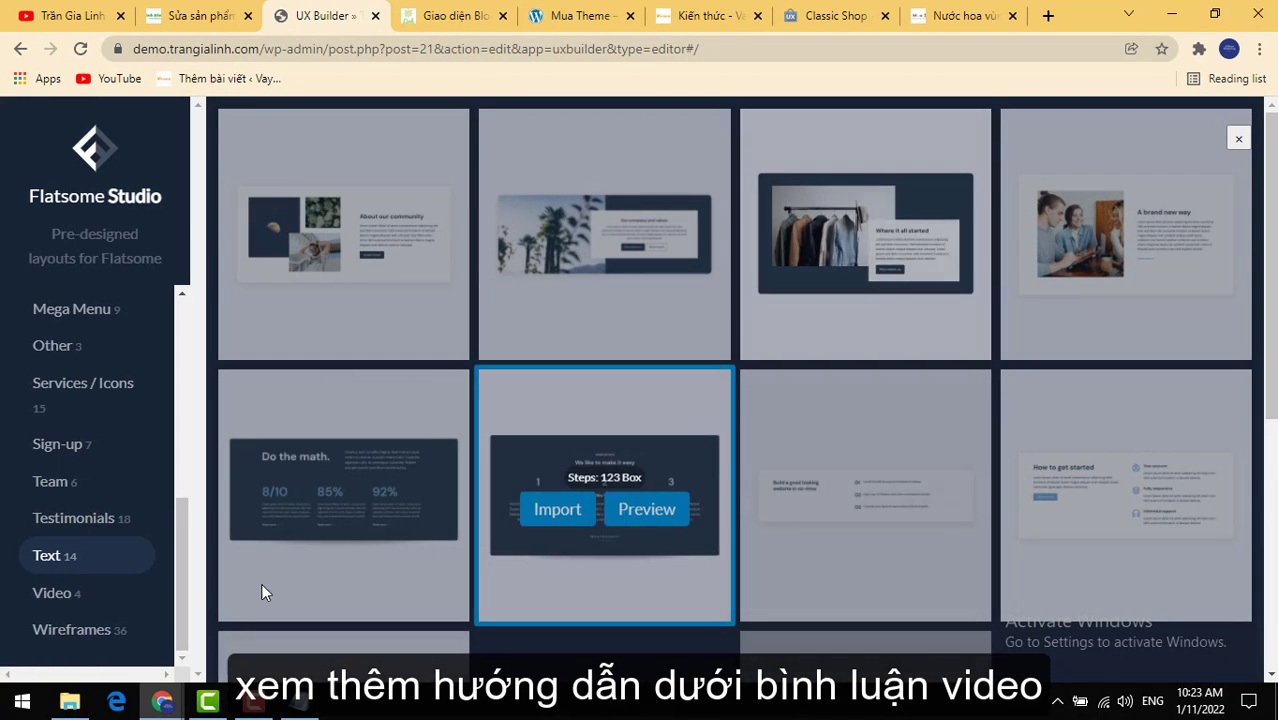
left_click(53, 598)
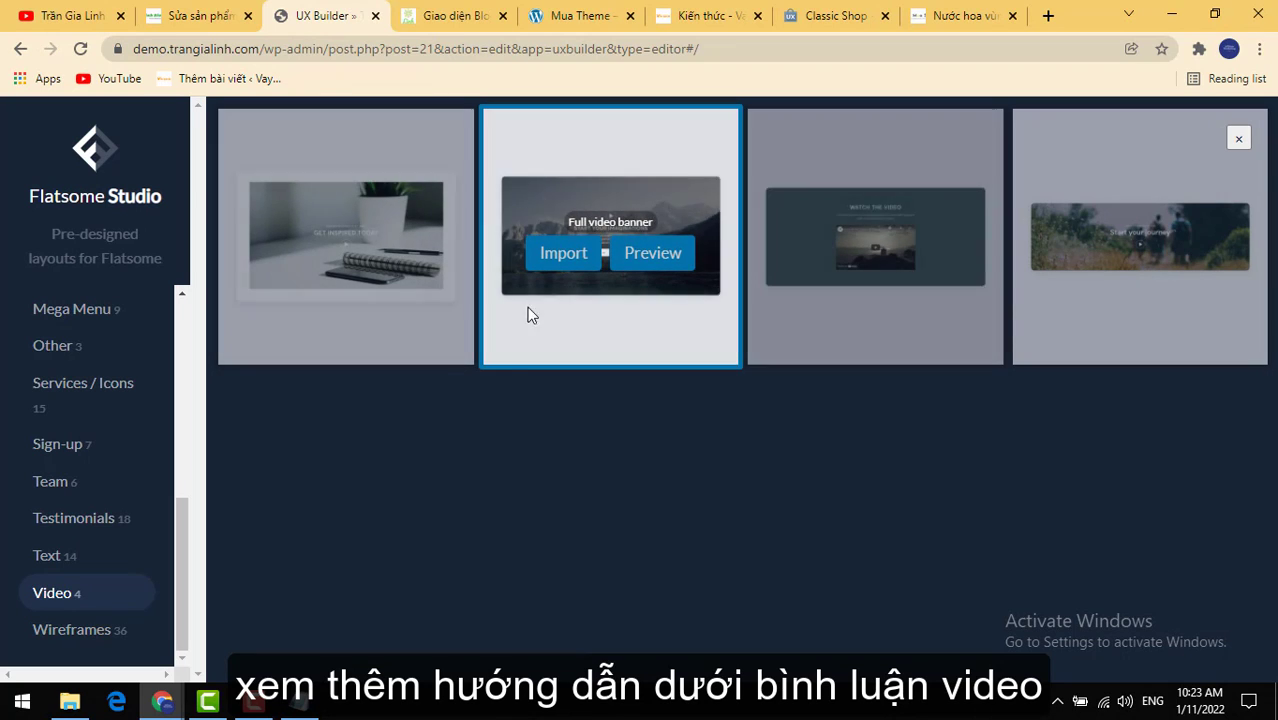
left_click(64, 641)
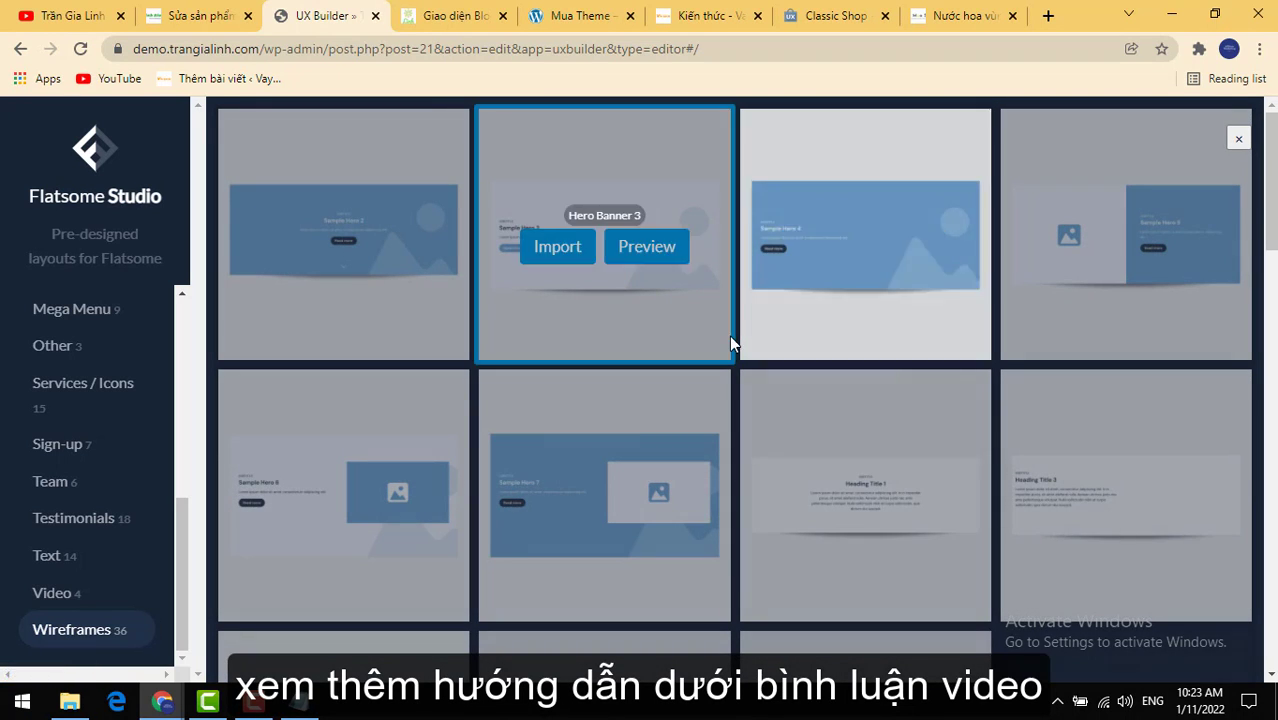
Step: Import the "Landing Page: Shop - Get Real" layout from the E-Commerce category with its images into the homepage and look it over
scroll(80, 333, "up", 2)
scroll(75, 333, "up", 3)
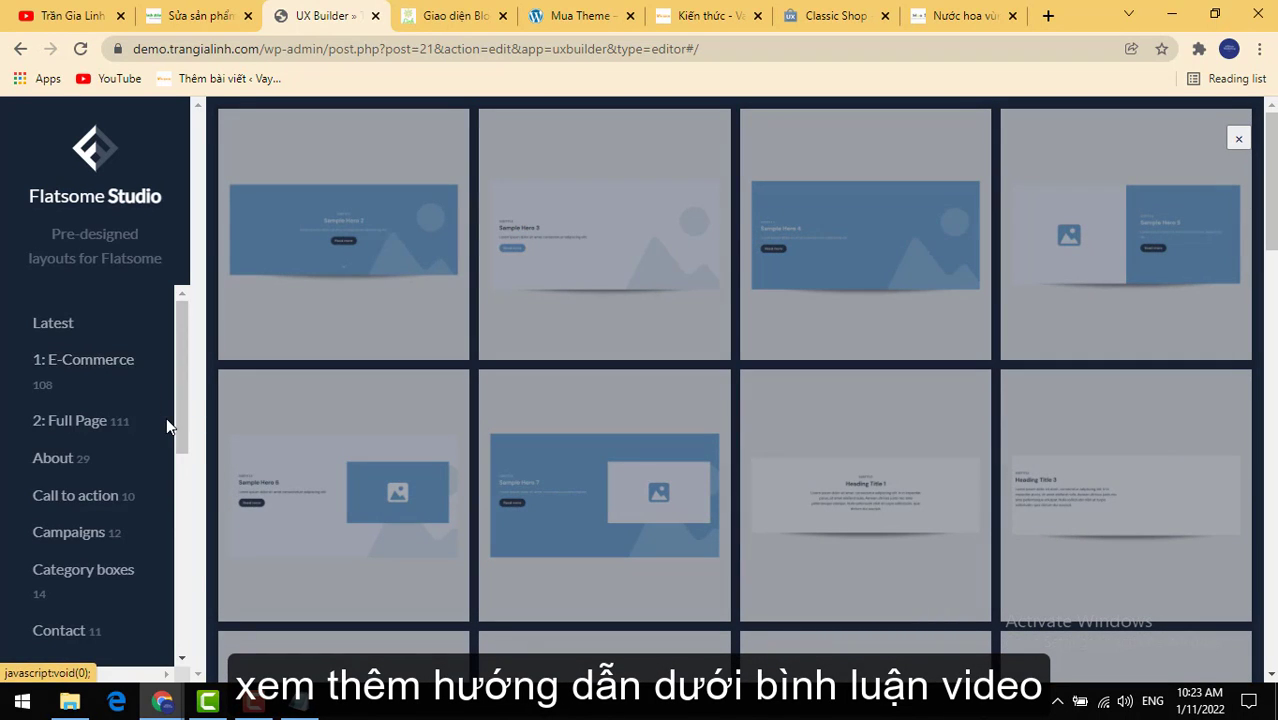
left_click(70, 362)
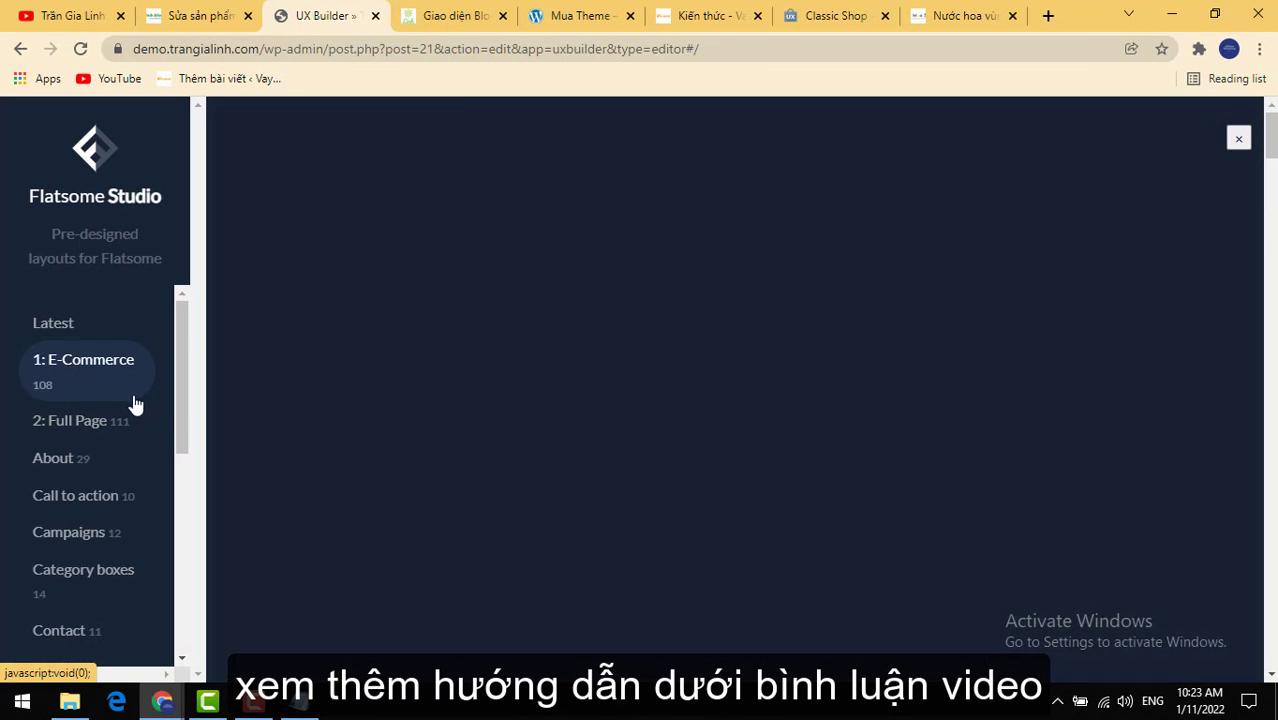
mouse_move(240, 285)
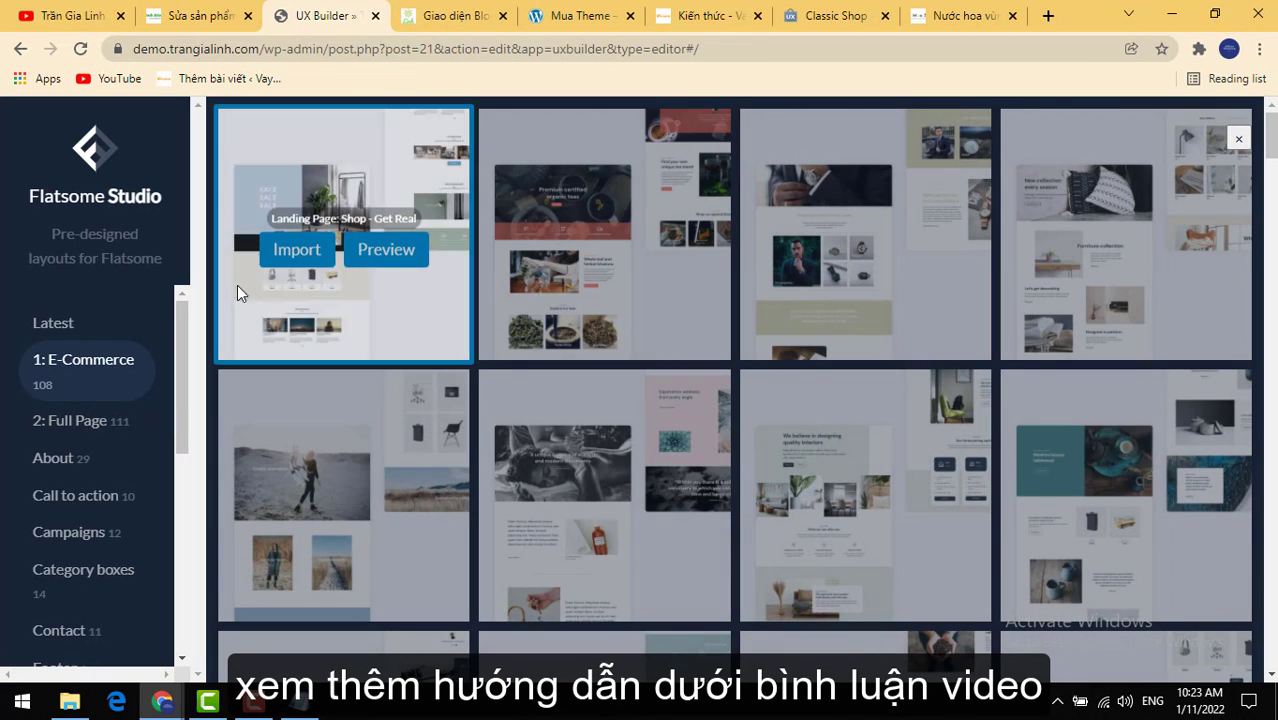
left_click(293, 262)
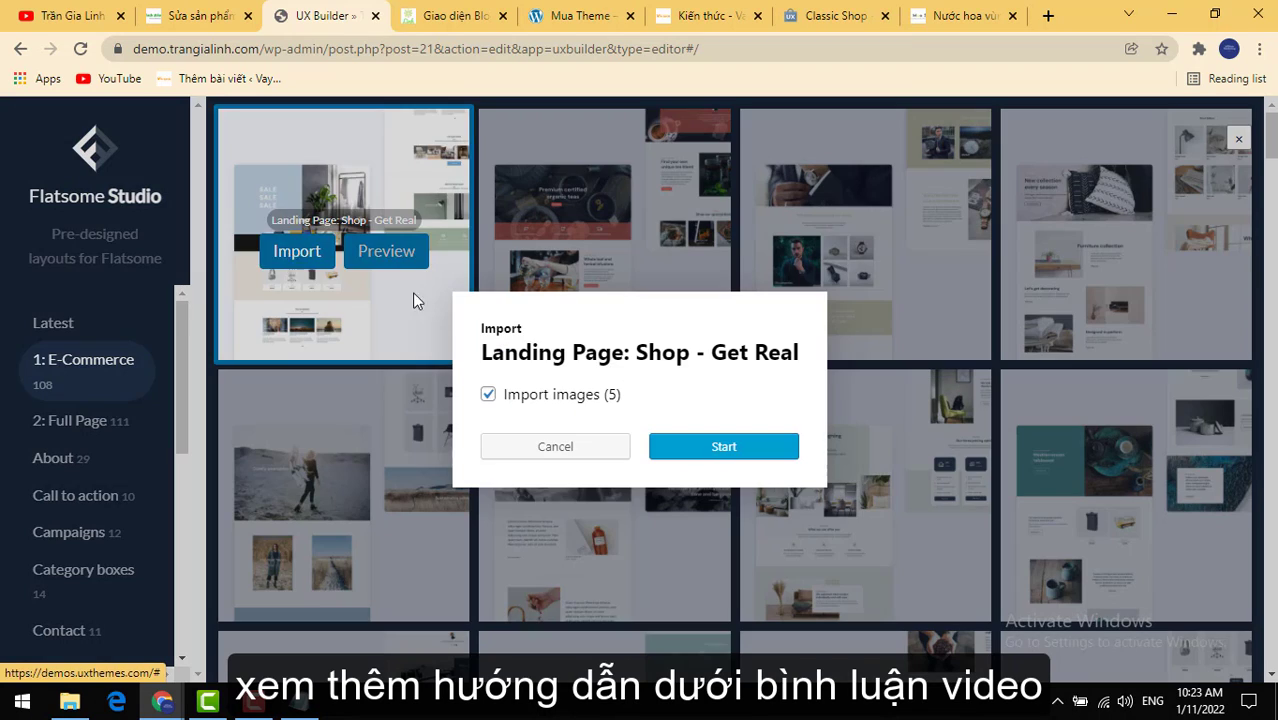
left_click(718, 453)
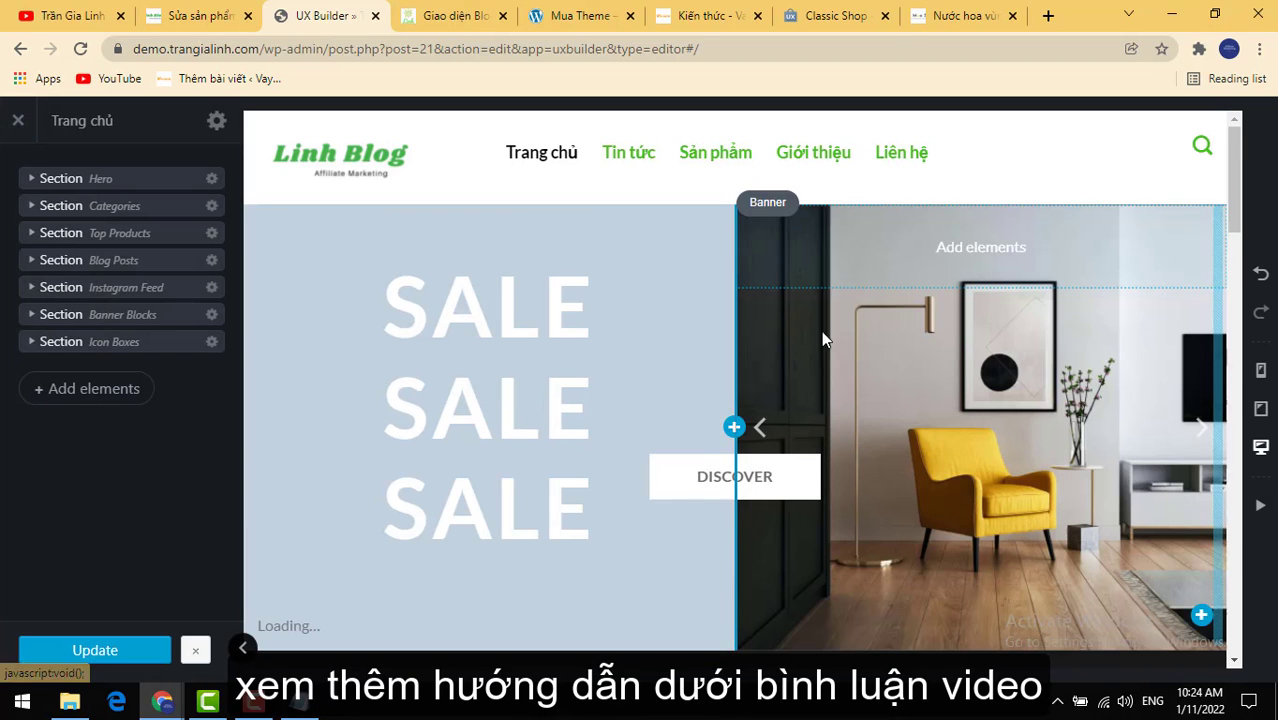
scroll(757, 389, "down", 3)
scroll(757, 389, "up", 3)
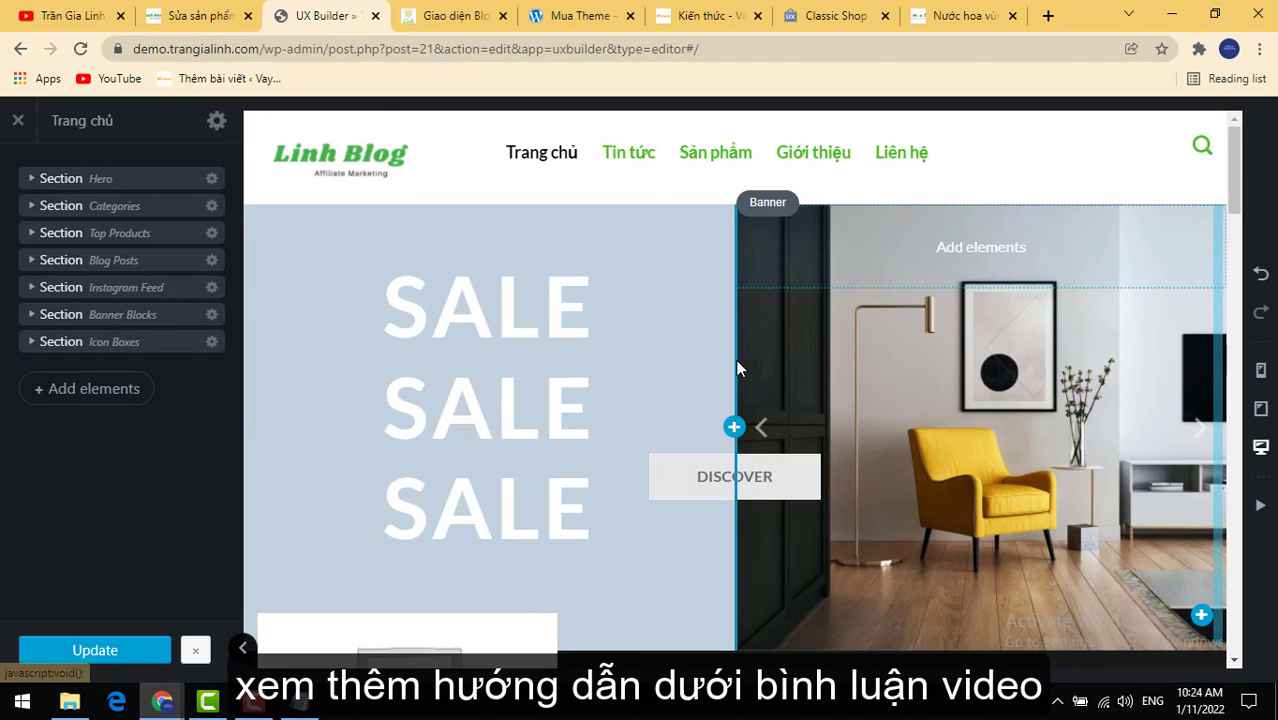
Step: Look over the sections of the imported homepage from the hero banner down to the footer
scroll(740, 380, "down", 3)
scroll(640, 405, "down", 3)
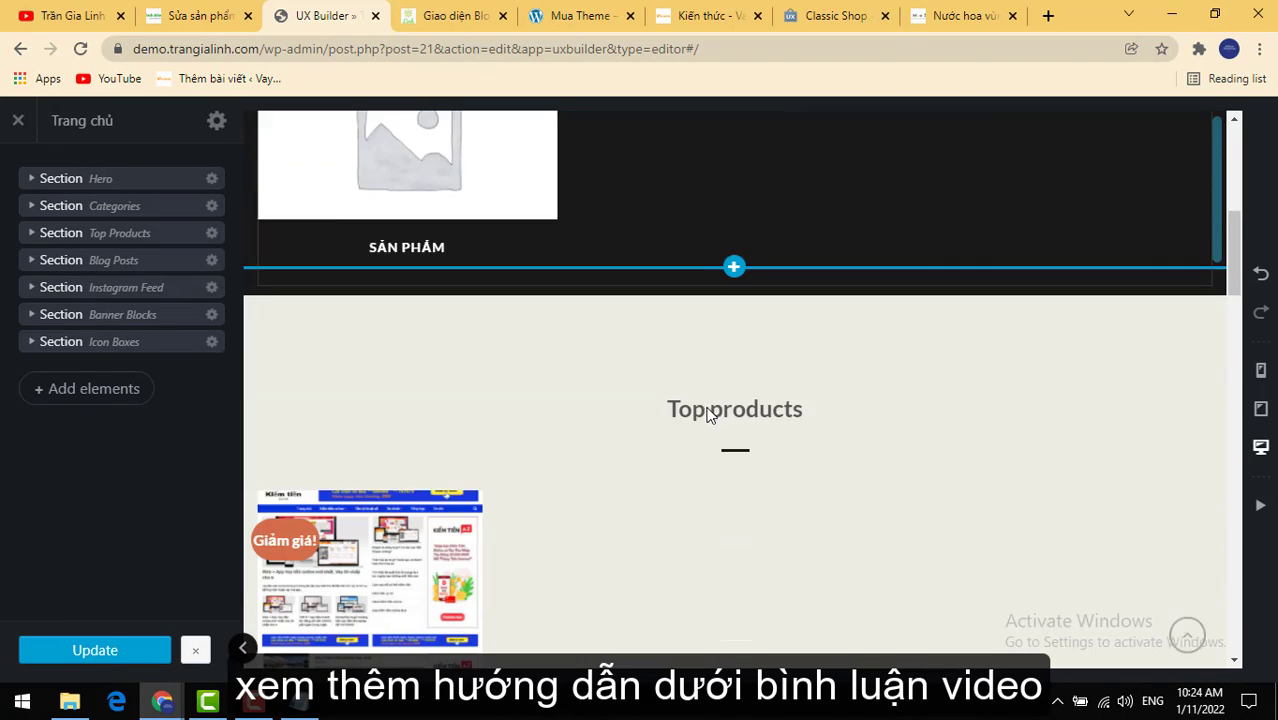
scroll(712, 410, "down", 8)
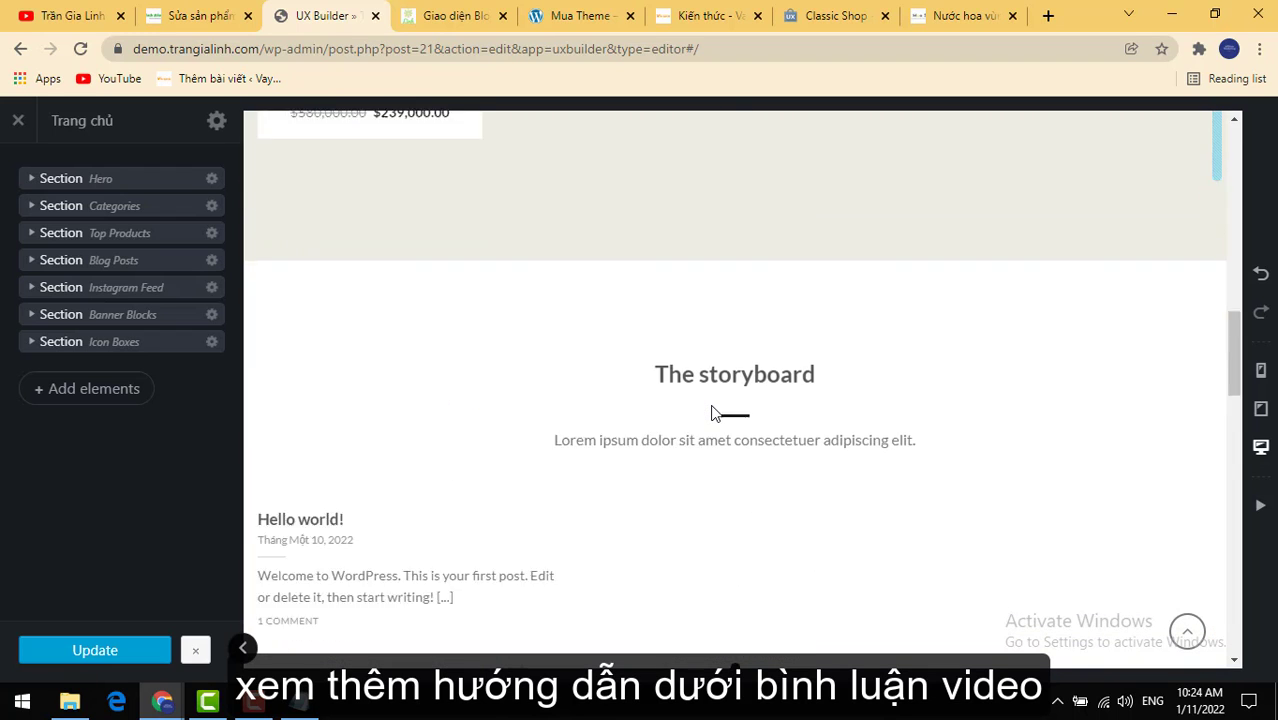
scroll(712, 412, "down", 6)
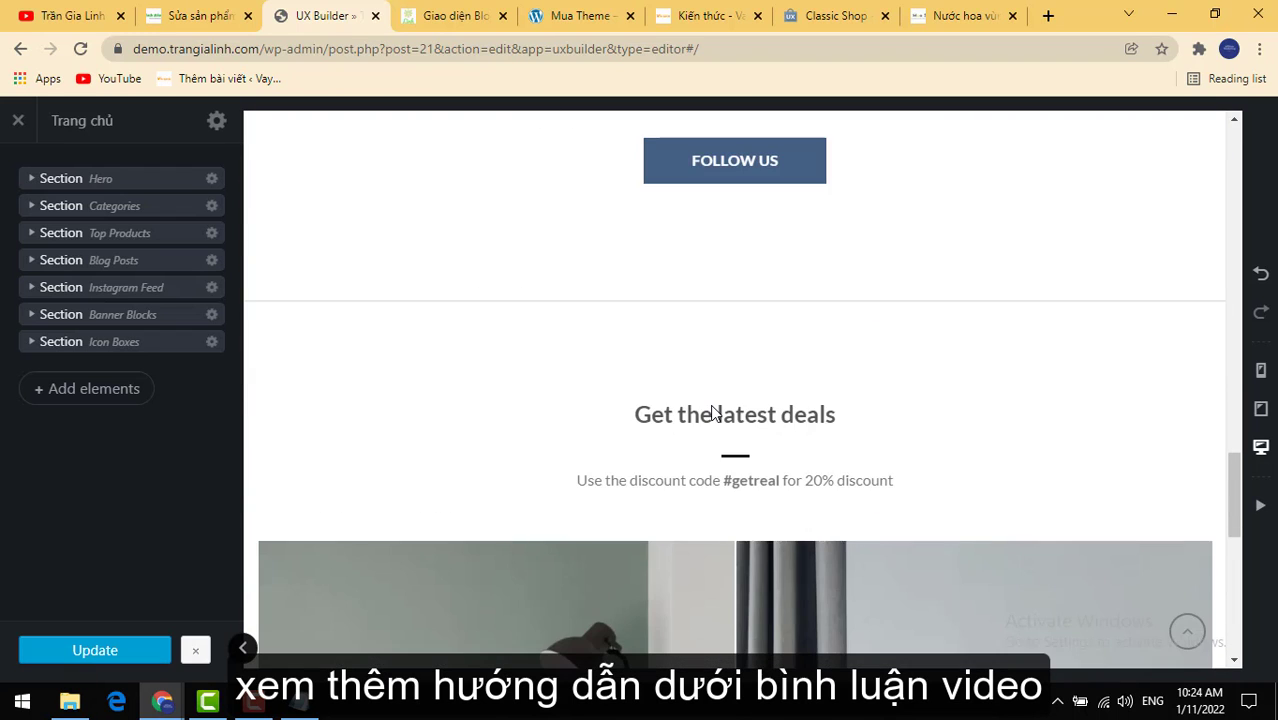
scroll(712, 412, "up", 2)
scroll(710, 410, "down", 9)
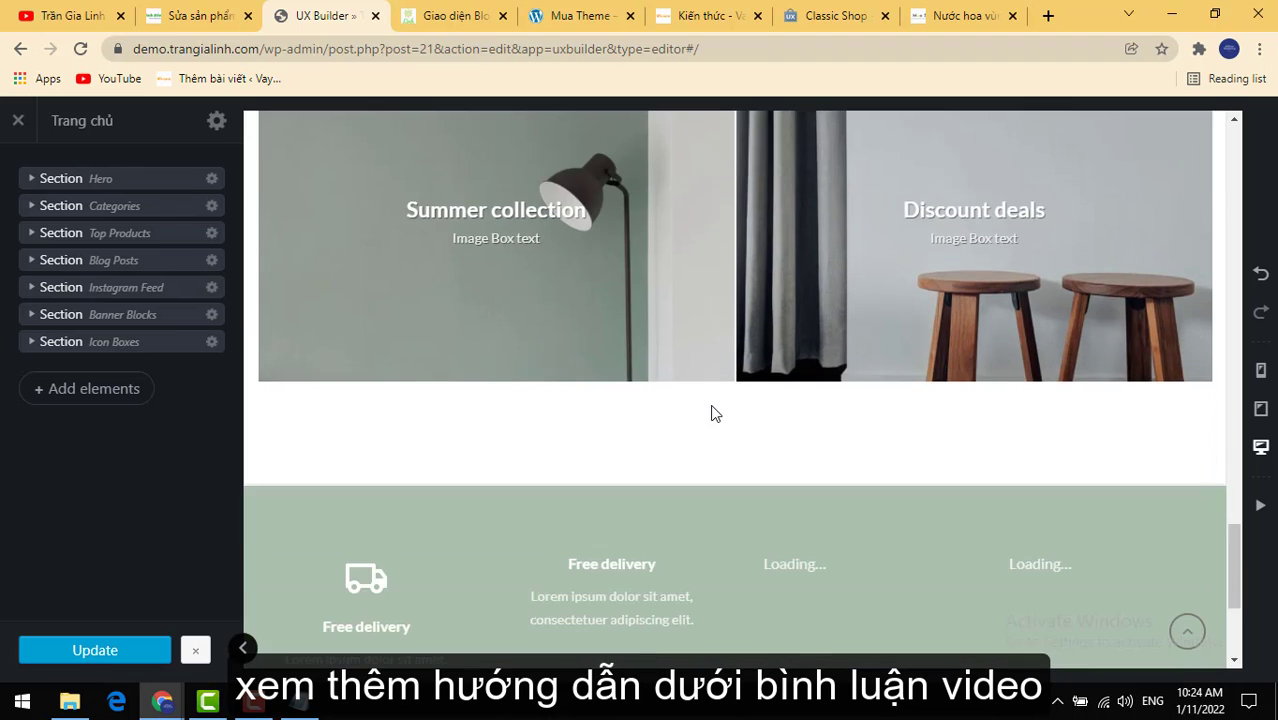
scroll(869, 411, "down", 2)
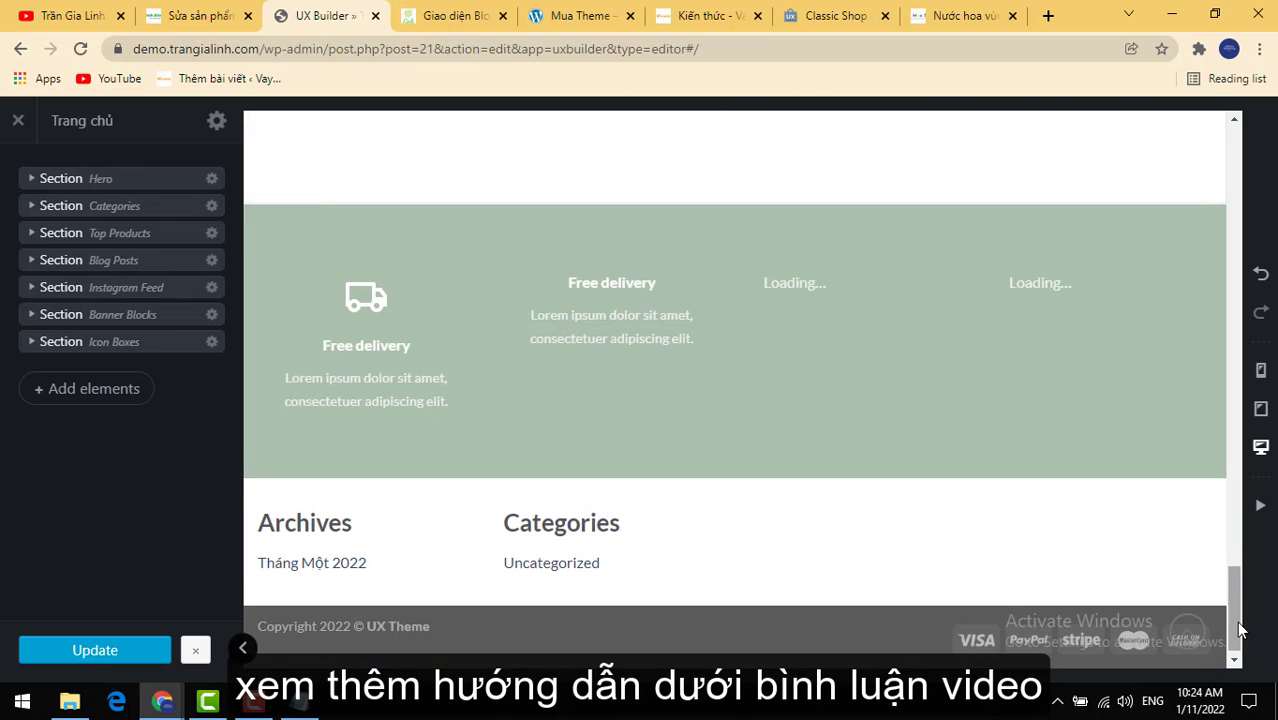
left_click_drag(1233, 610, 1212, 130)
Step: Import the "About: Two Column Block" layout from Flatsome Studio with its images between the Top products and The storyboard sections and look it over
scroll(665, 322, "down", 5)
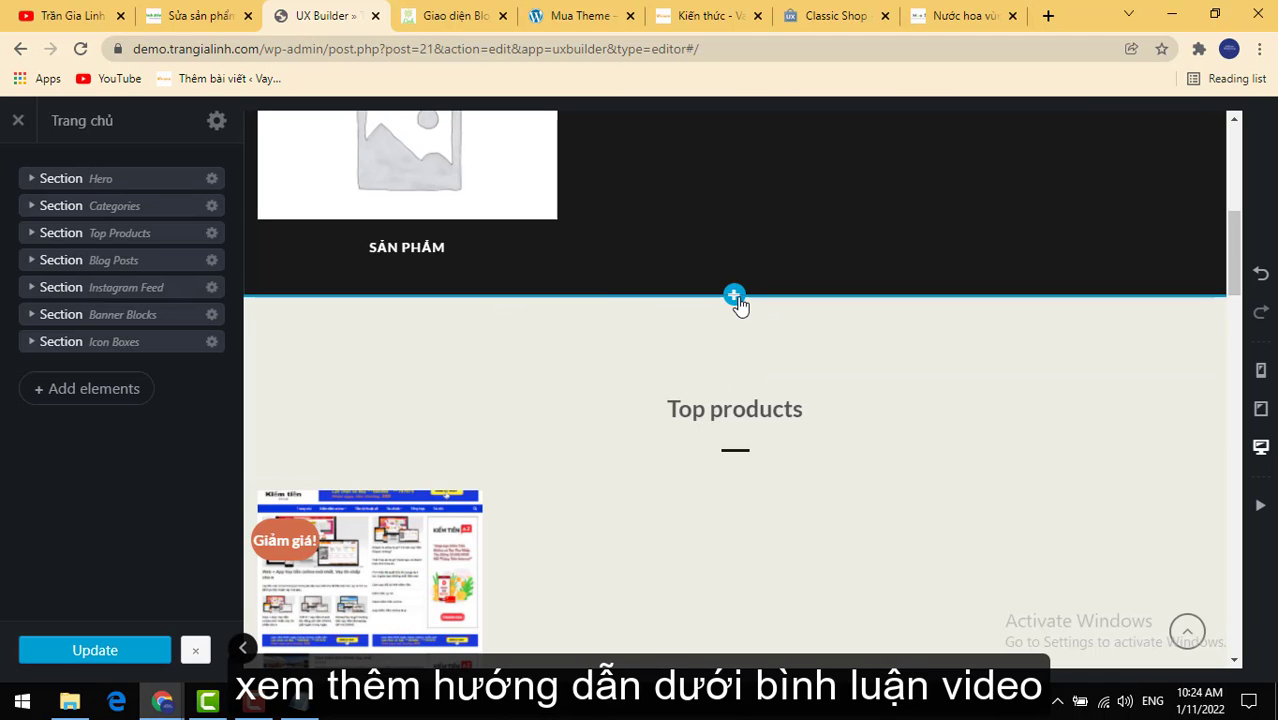
scroll(778, 482, "down", 4)
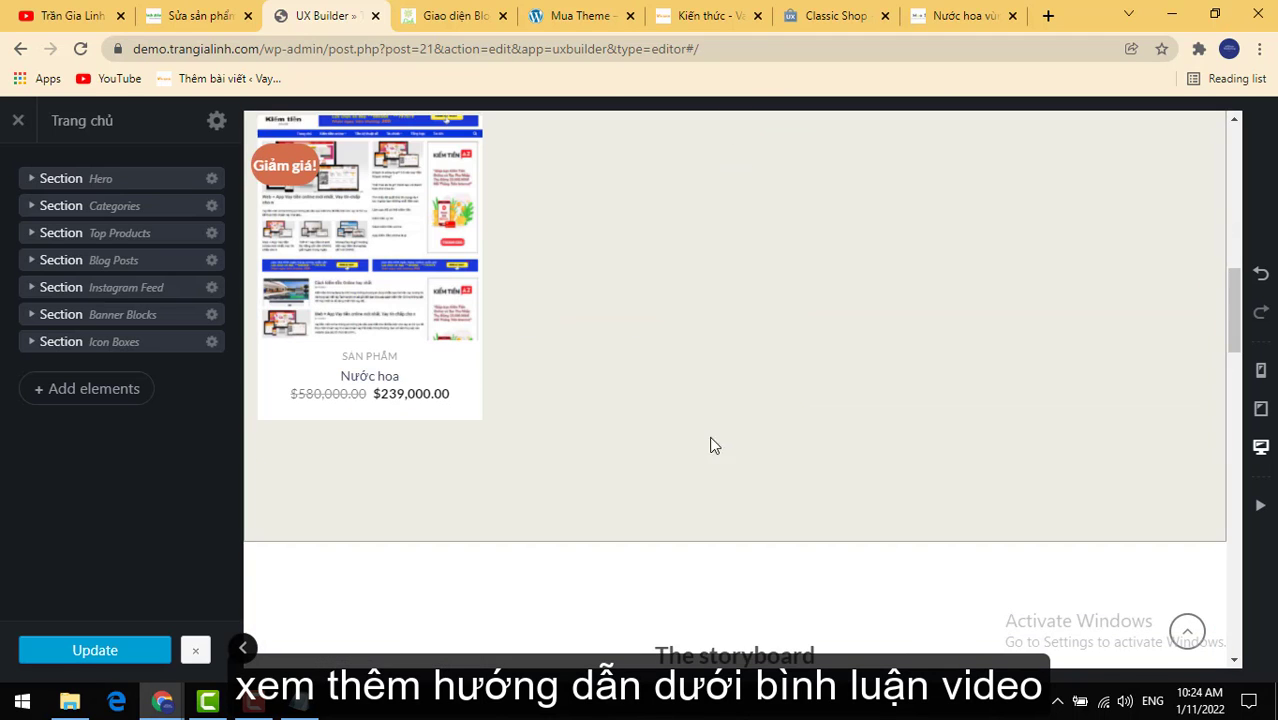
scroll(712, 527, "down", 1)
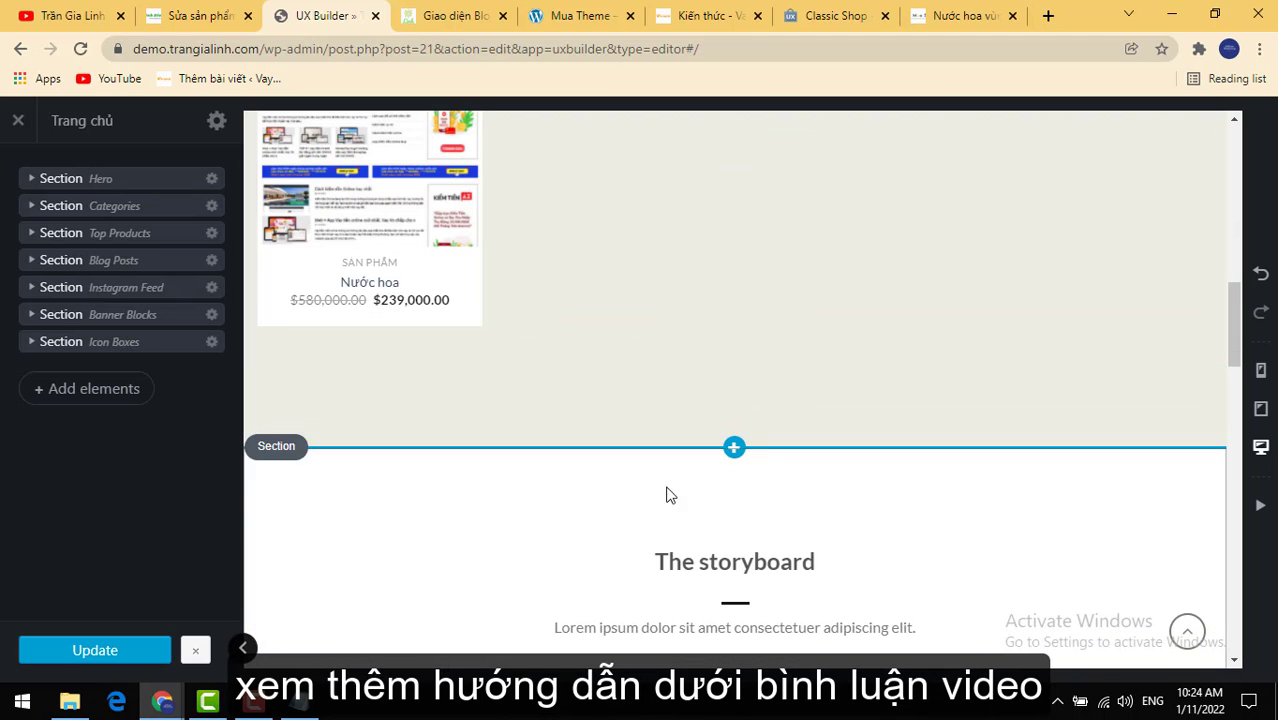
left_click(734, 450)
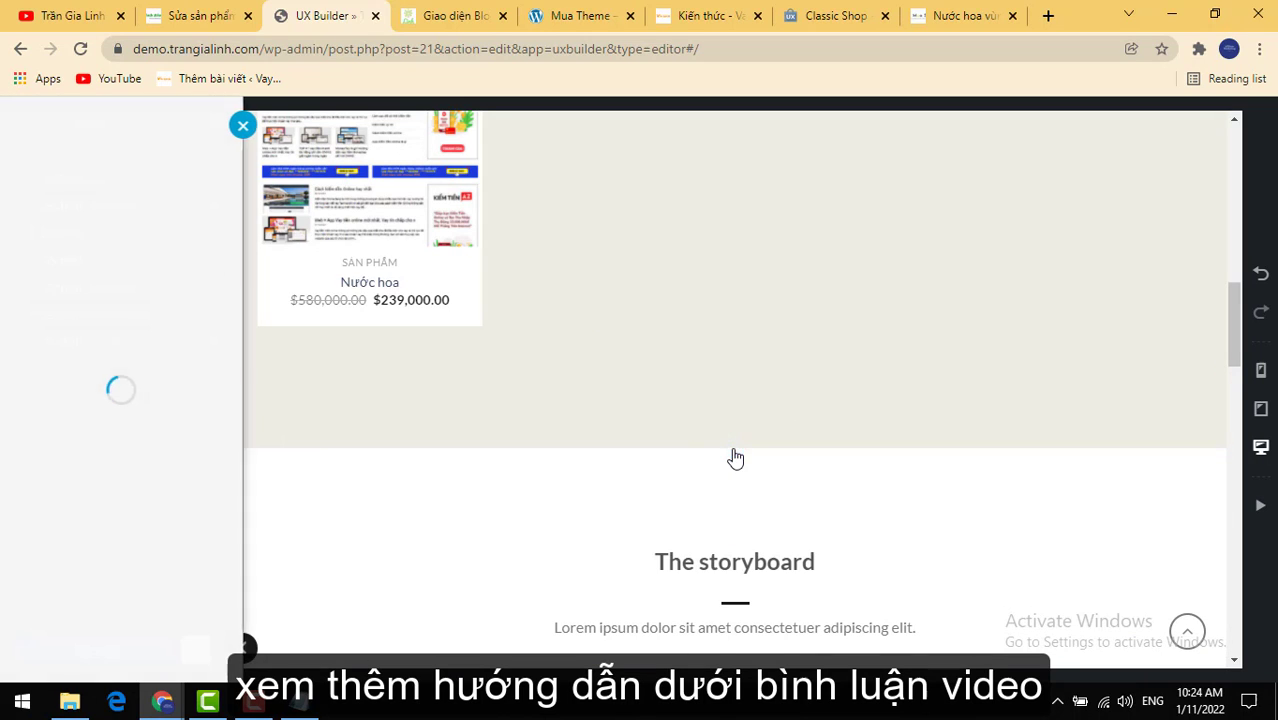
left_click(124, 220)
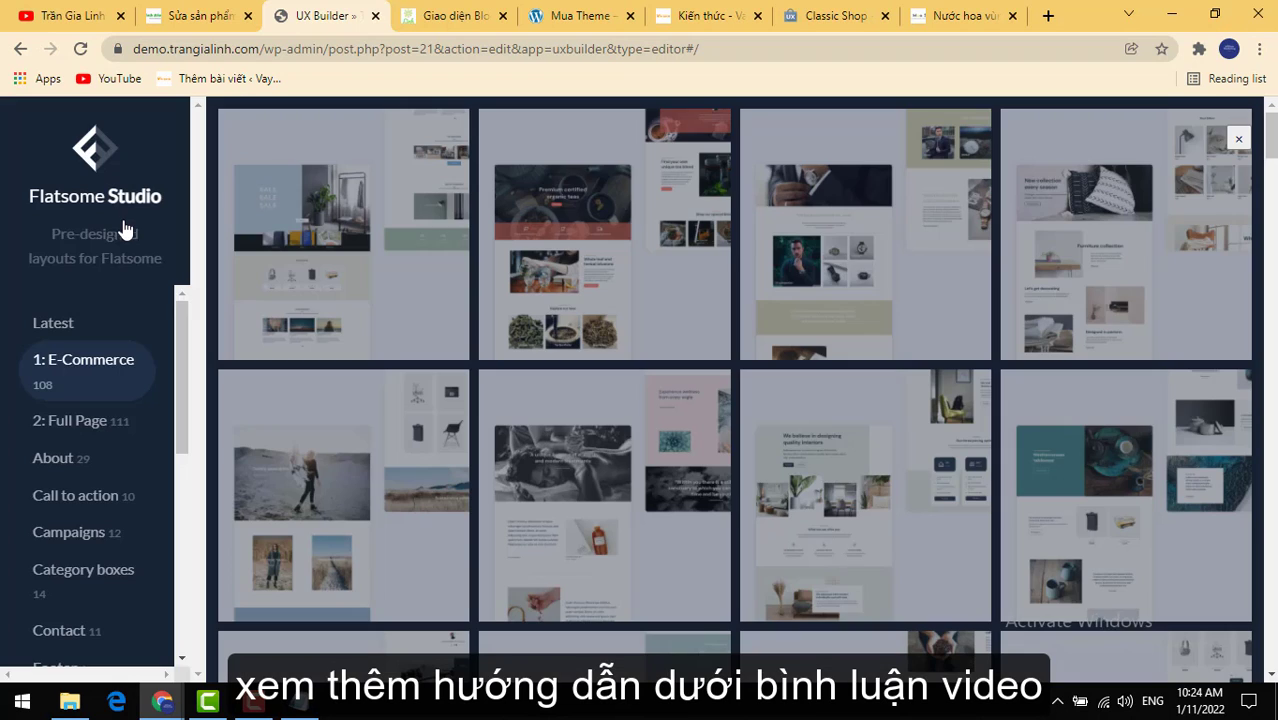
left_click(62, 466)
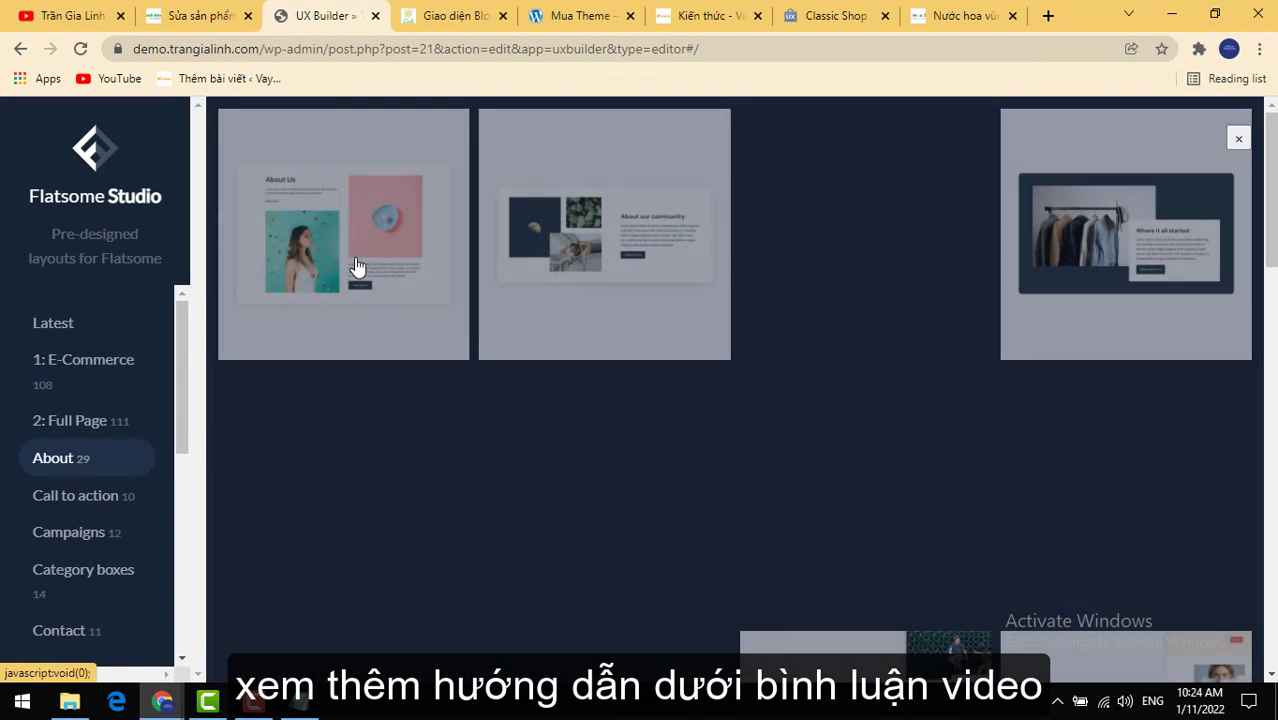
mouse_move(361, 265)
left_click(309, 275)
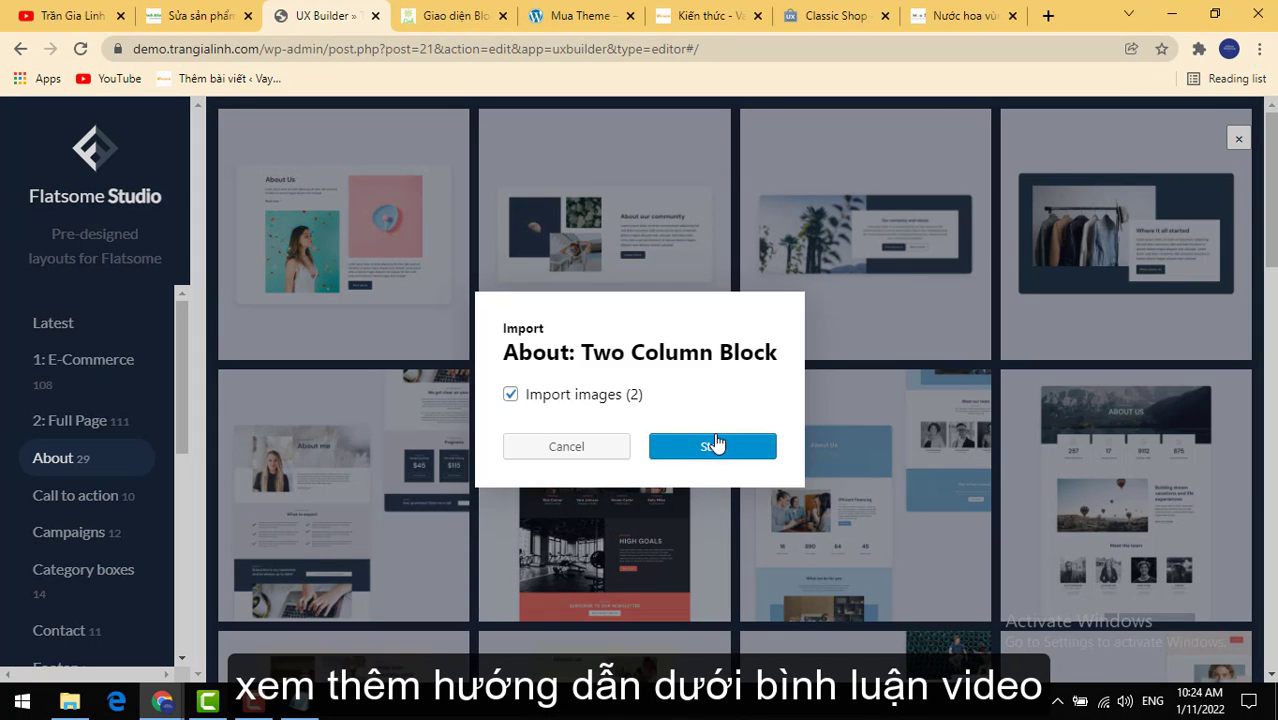
left_click(712, 445)
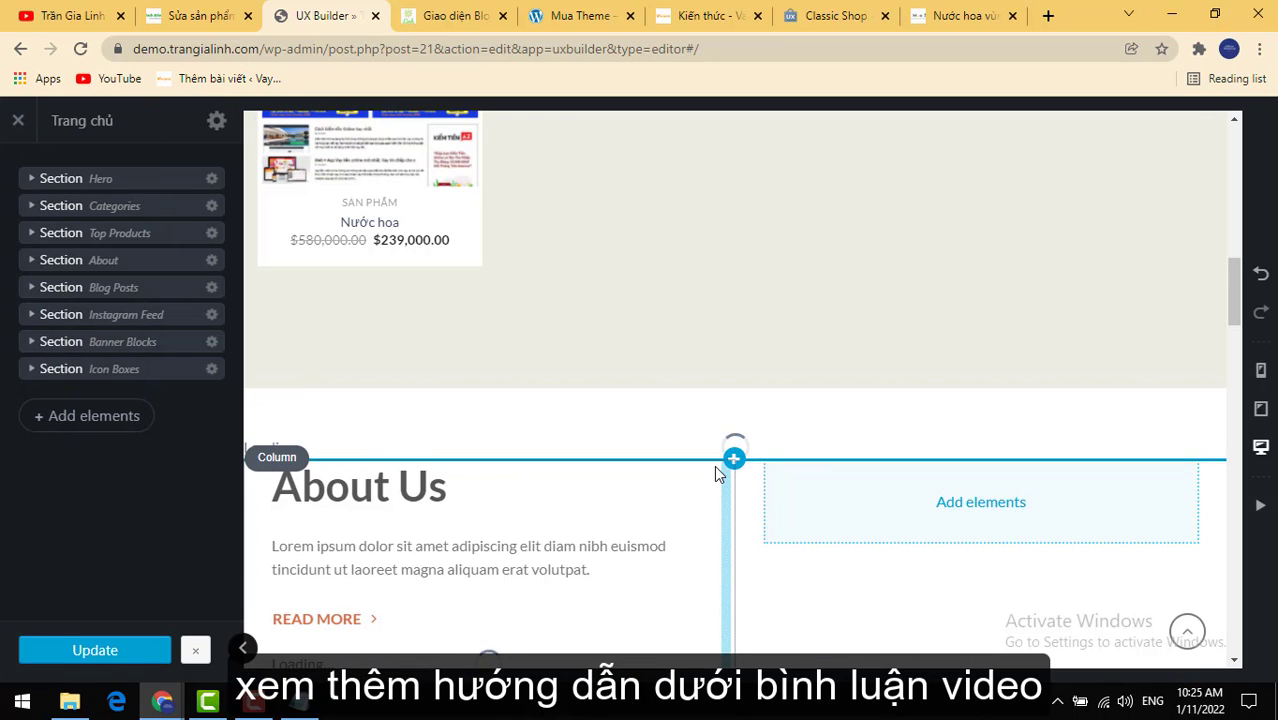
scroll(720, 465, "down", 3)
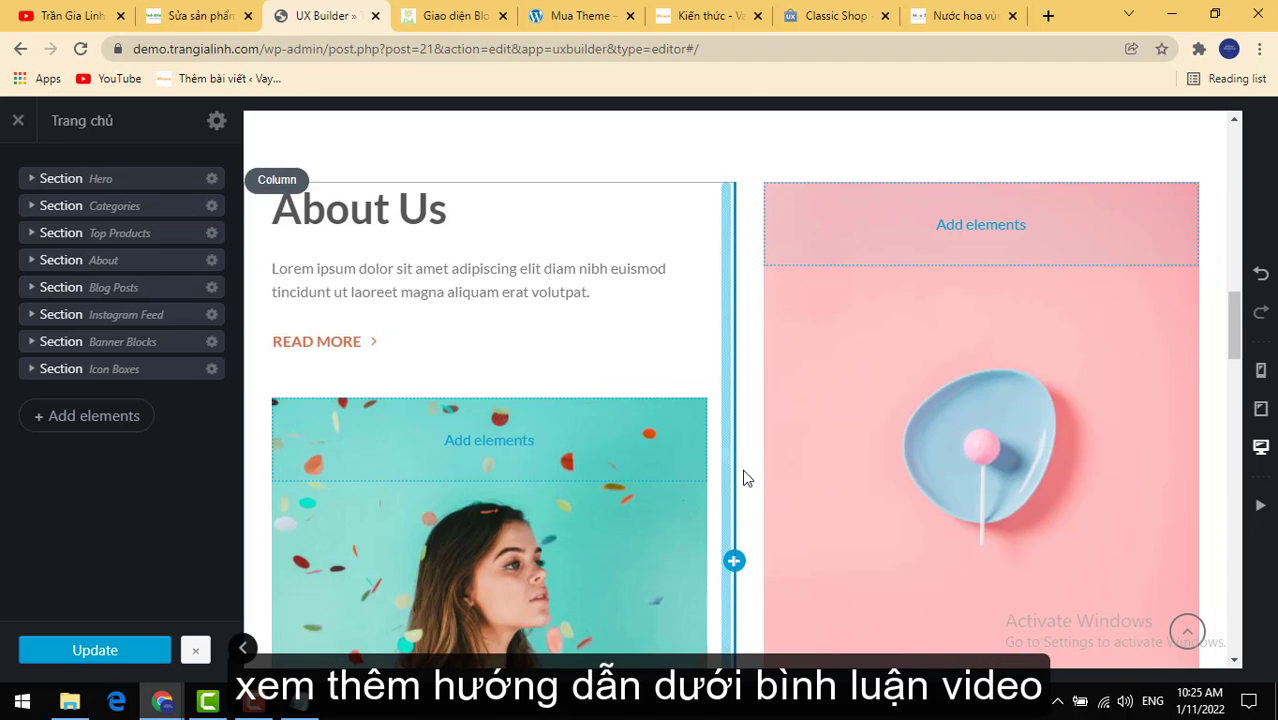
scroll(743, 478, "down", 4)
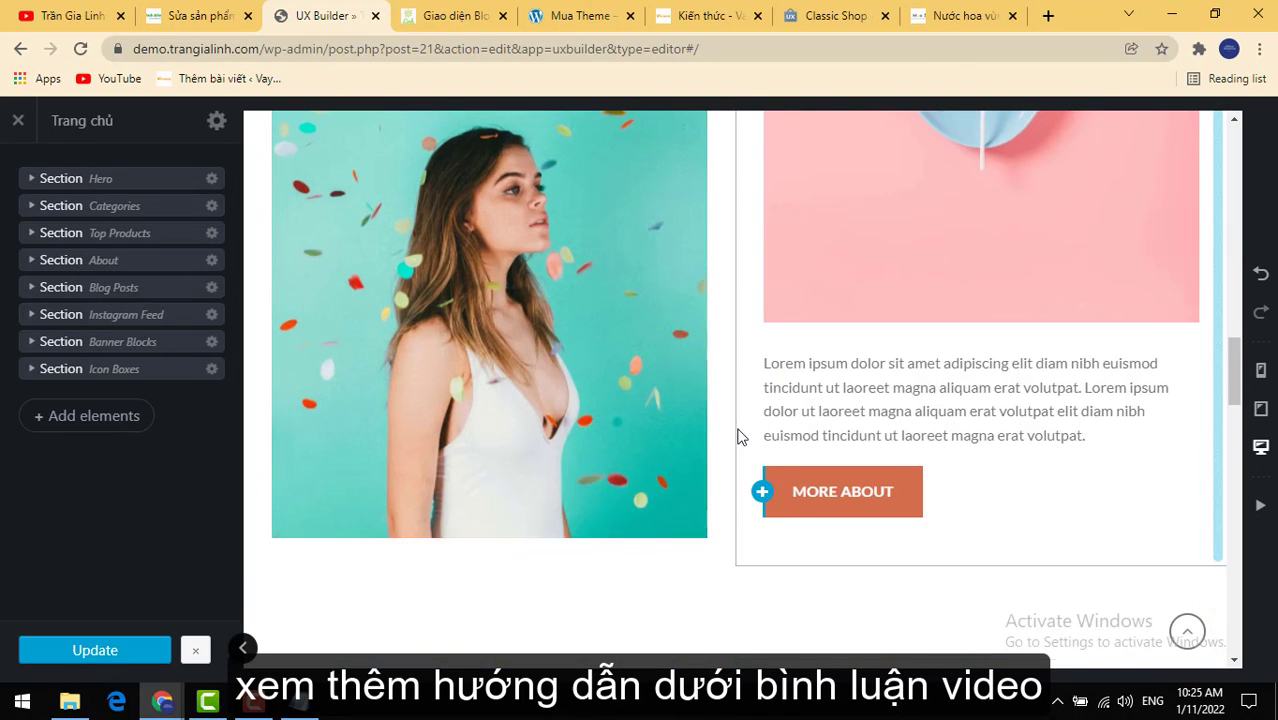
scroll(740, 436, "up", 2)
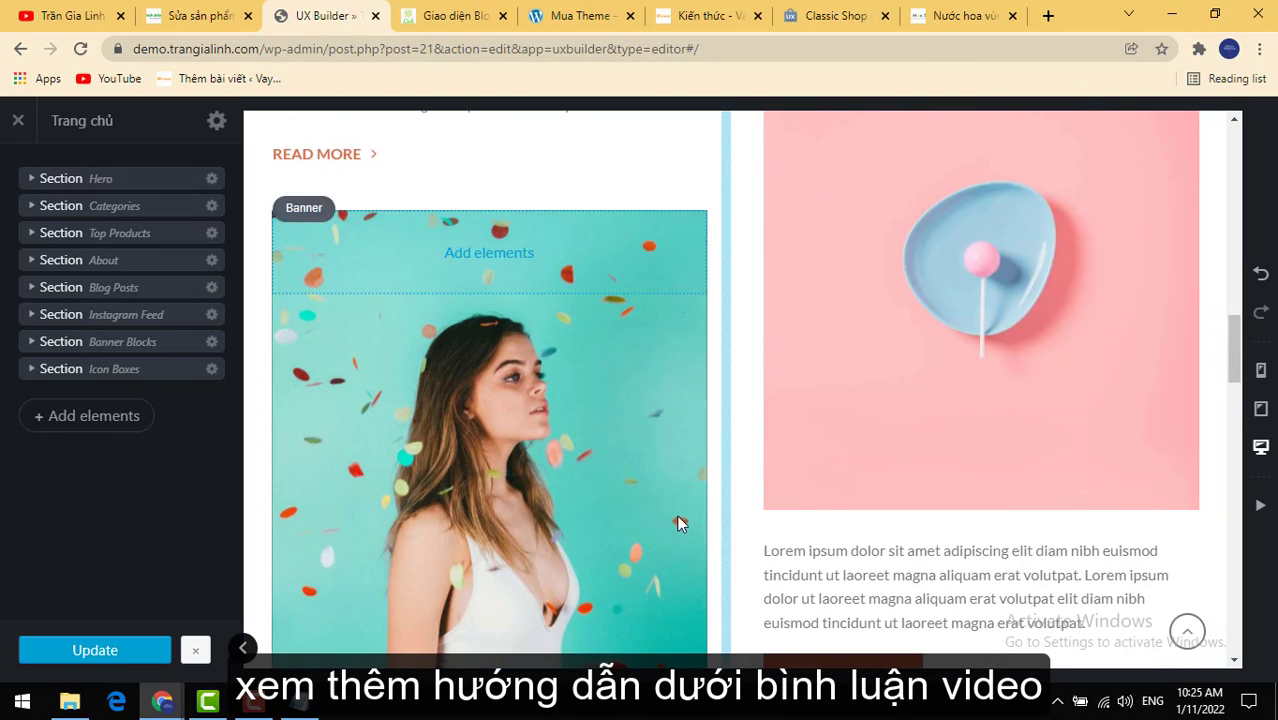
Step: Delete the Products element from the Top Products section of the homepage
scroll(676, 520, "up", 20)
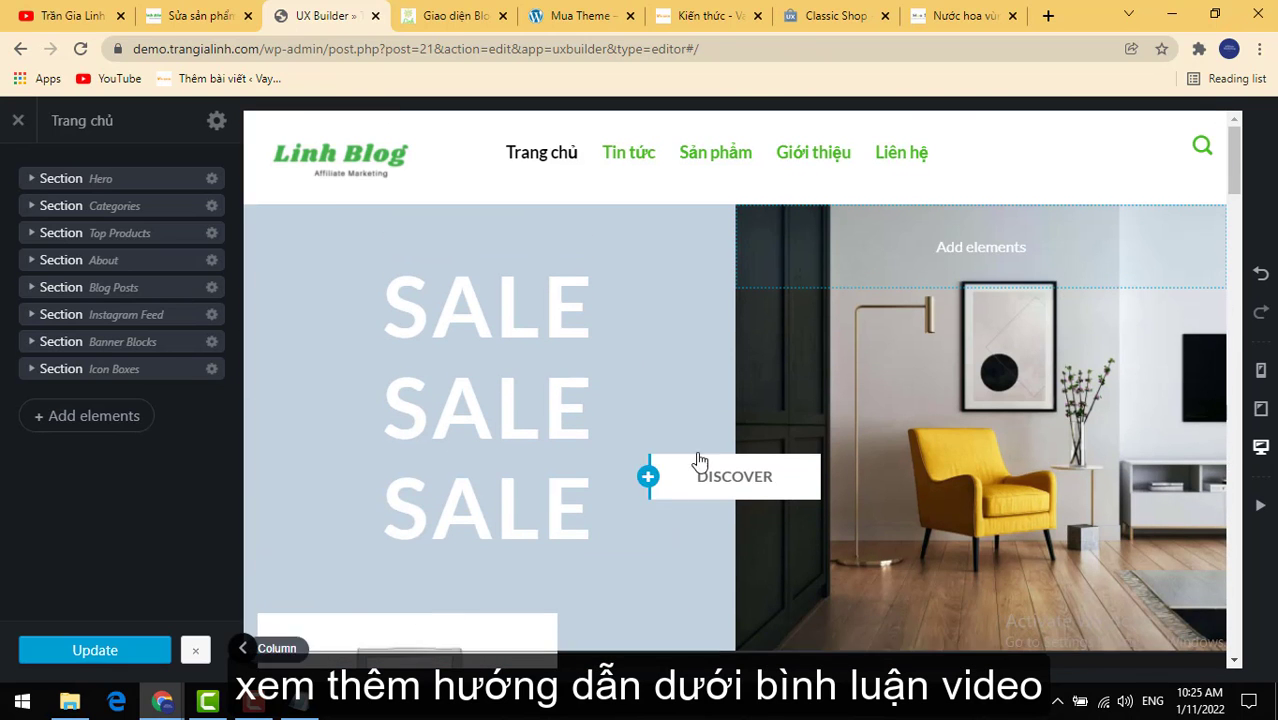
scroll(699, 462, "down", 12)
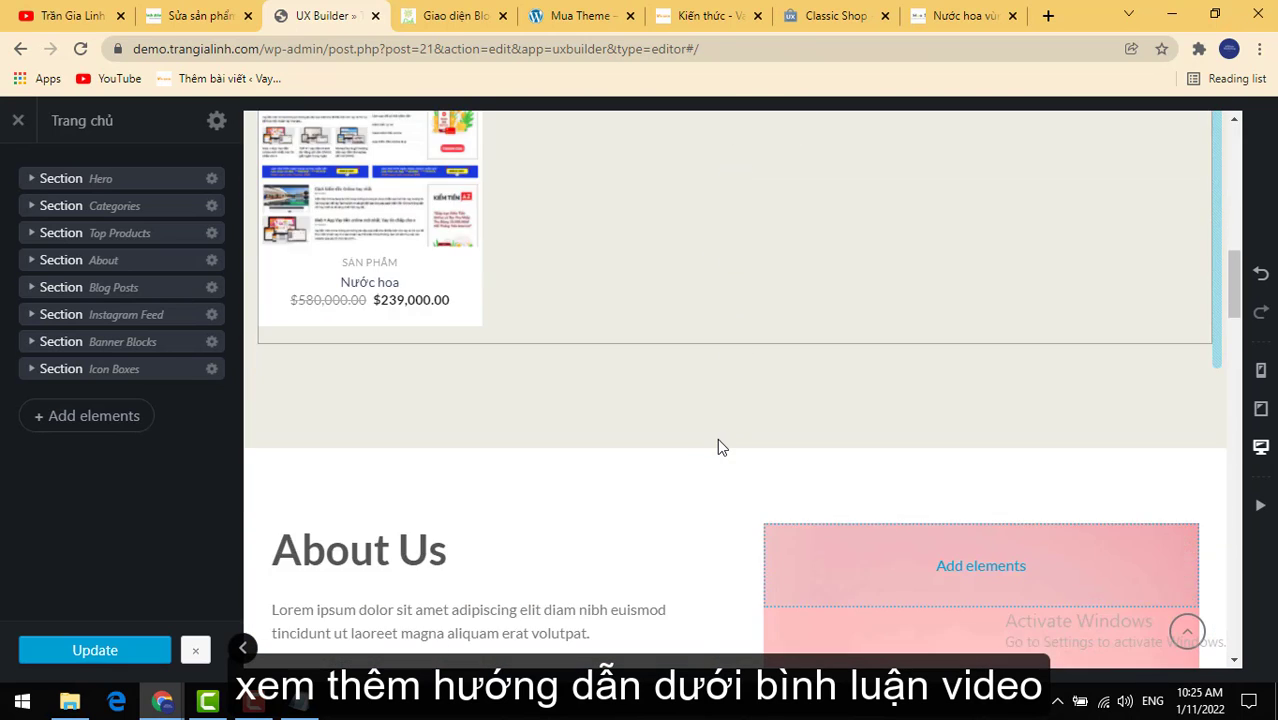
scroll(718, 446, "down", 5)
scroll(693, 521, "up", 10)
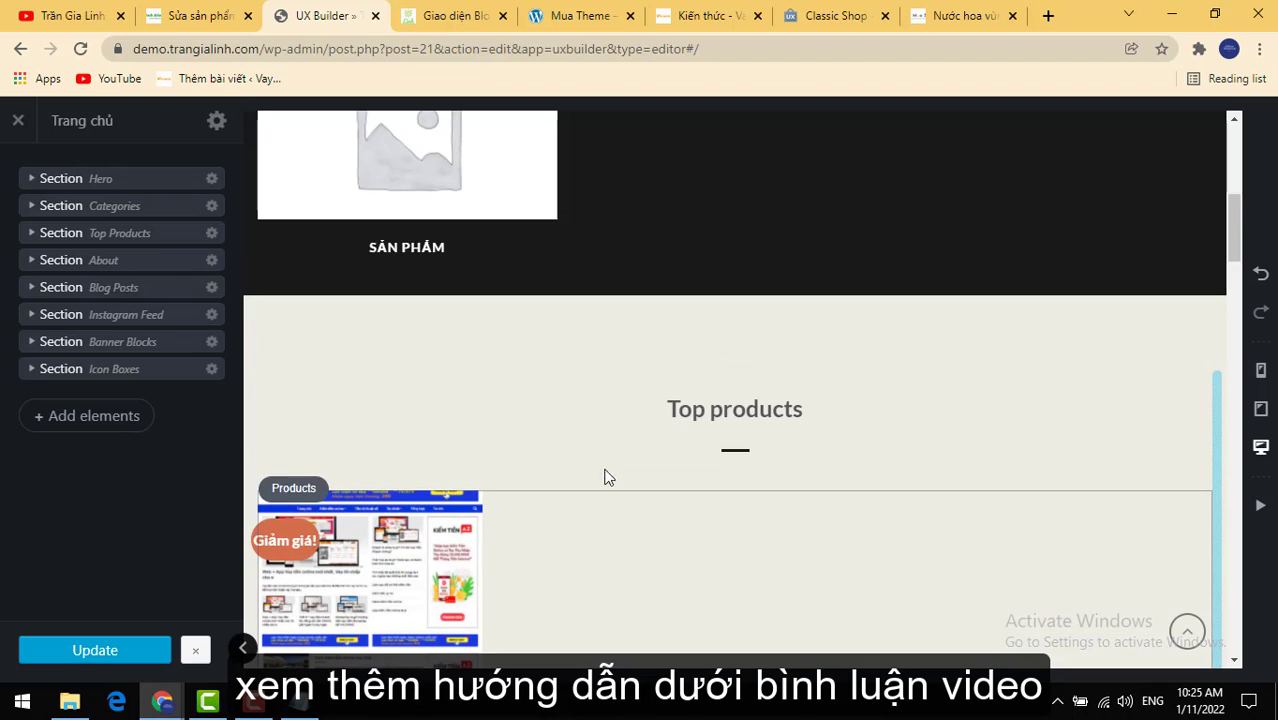
left_click(440, 512)
left_click(355, 489)
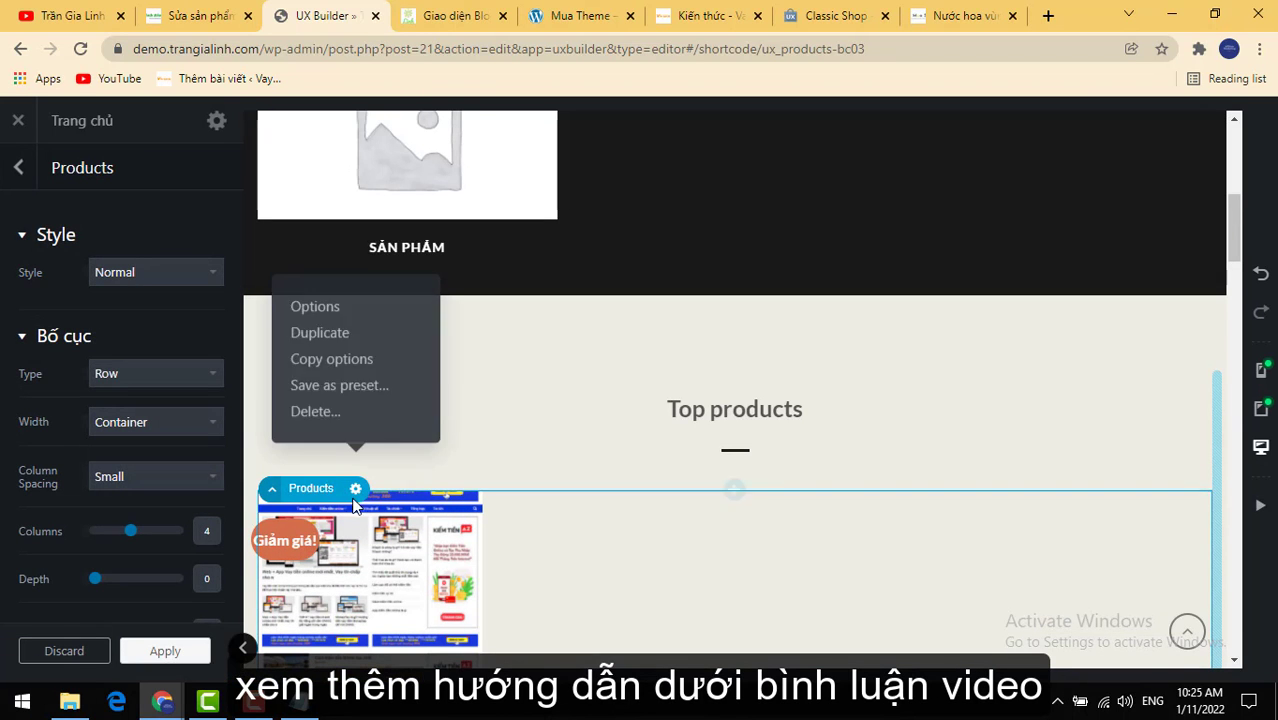
left_click(335, 413)
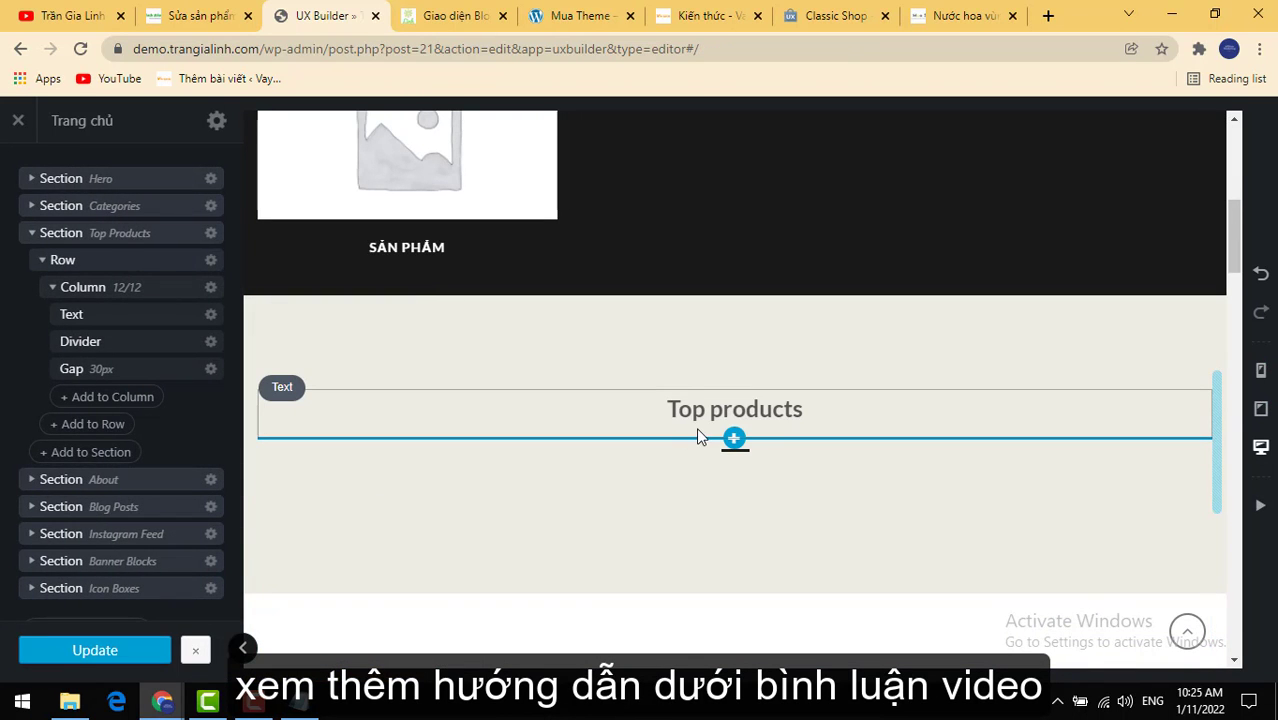
Step: Clear all content of the homepage through its post settings
scroll(670, 447, "down", 6)
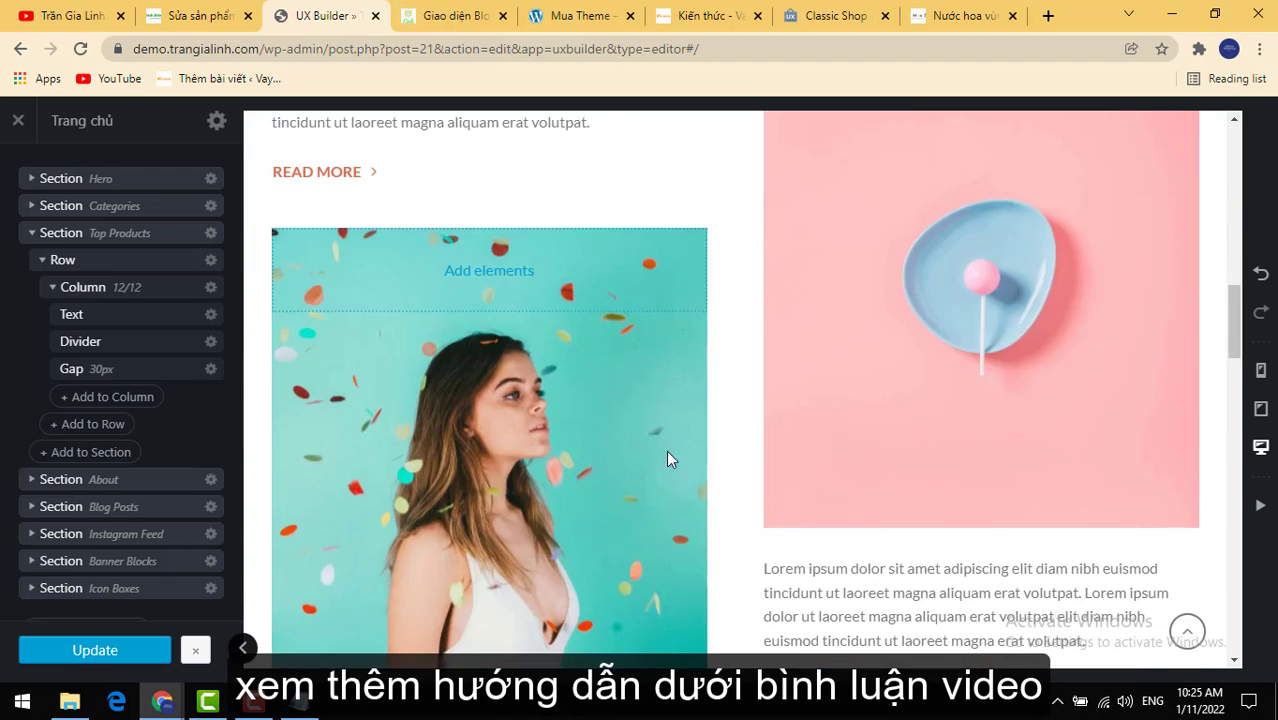
scroll(666, 450, "up", 7)
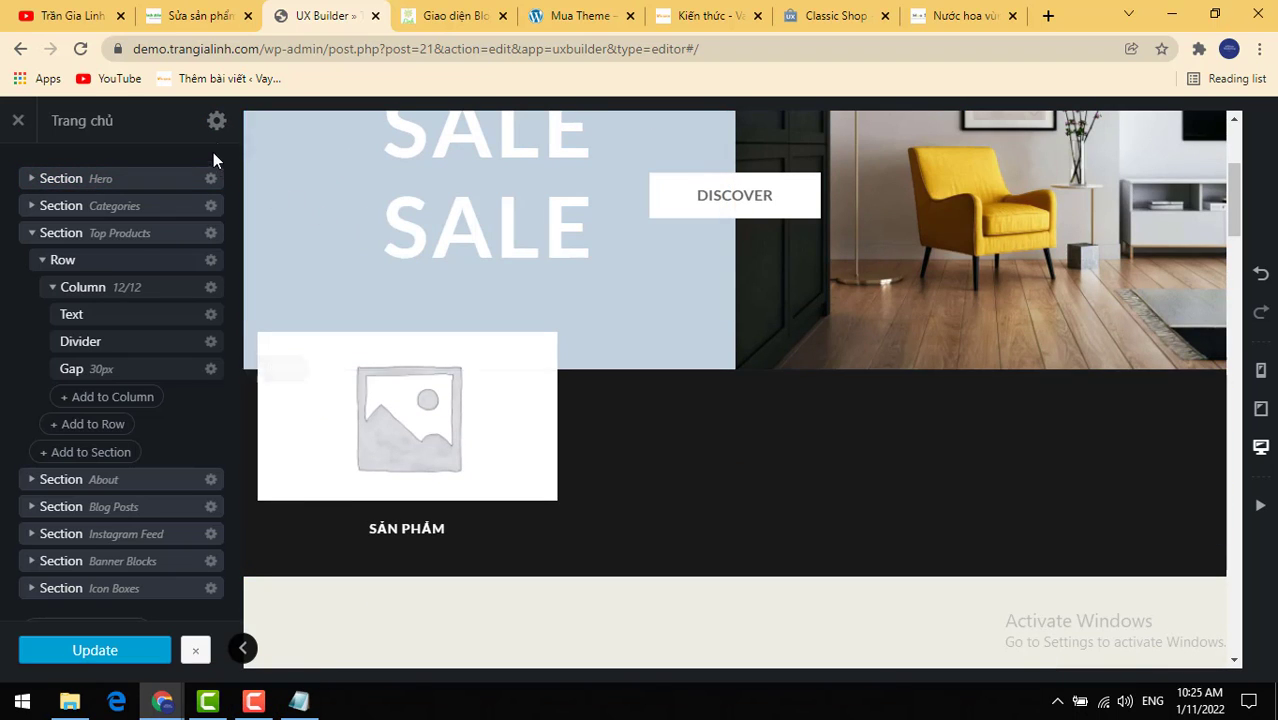
scroll(255, 239, "up", 3)
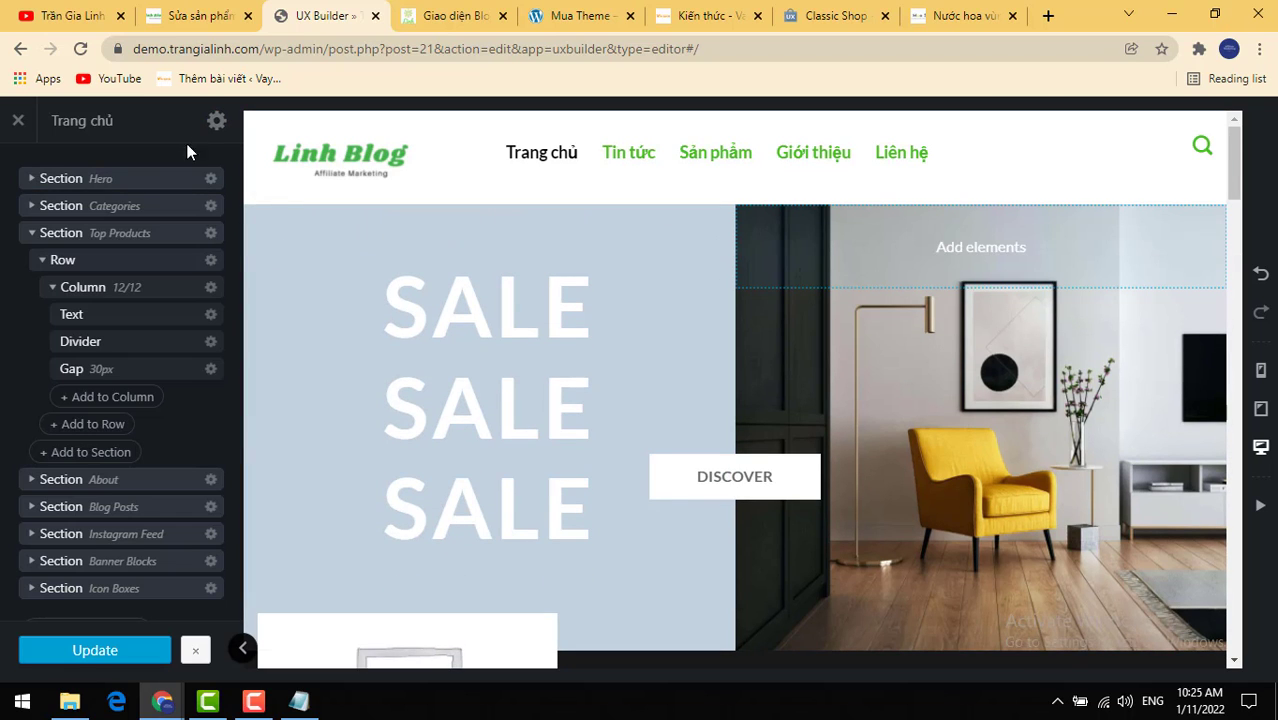
left_click(217, 121)
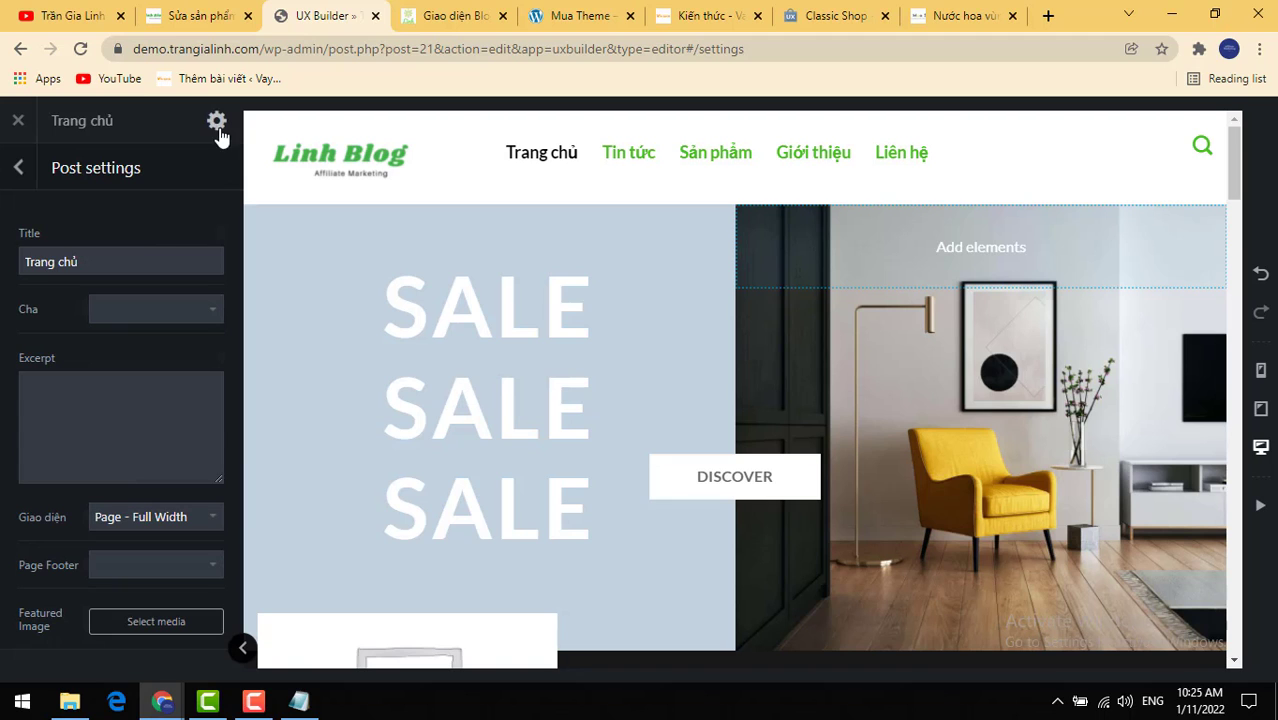
scroll(136, 565, "down", 2)
left_click(126, 560)
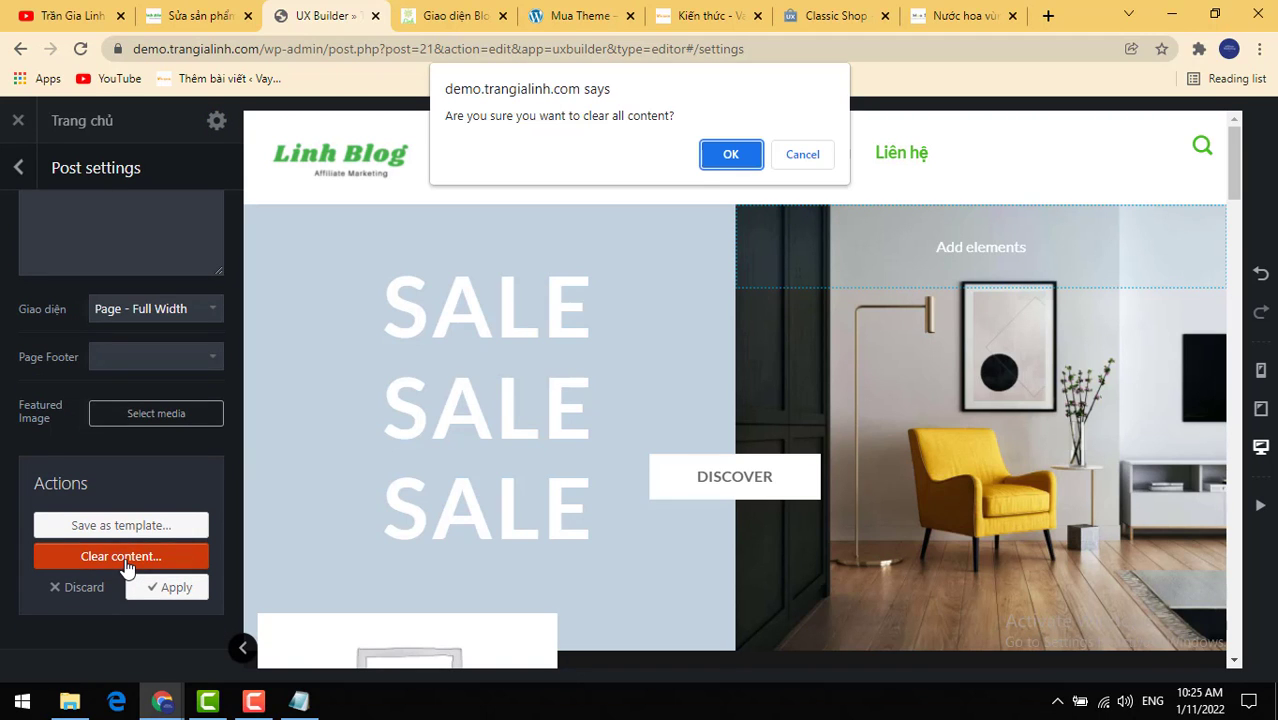
left_click(754, 168)
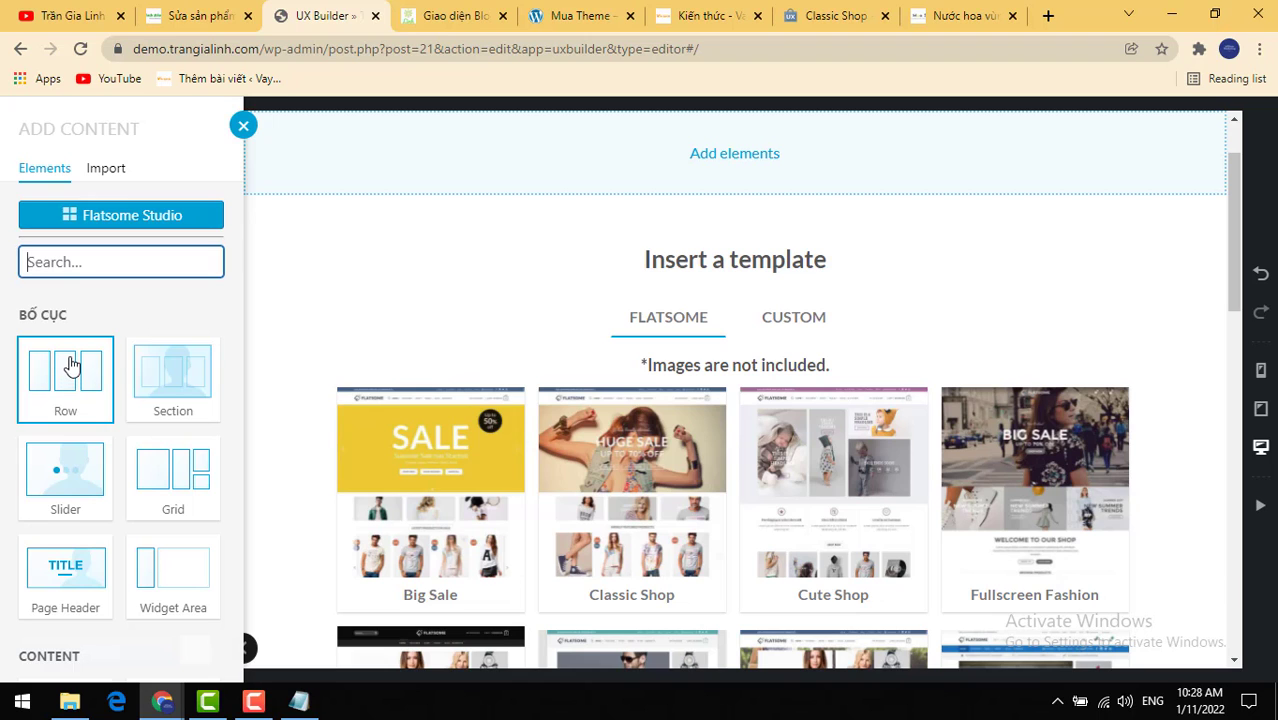
Step: Add a row to the empty homepage, try the 2 Columns preset, and settle on the 4 Columns preset
left_click(70, 365)
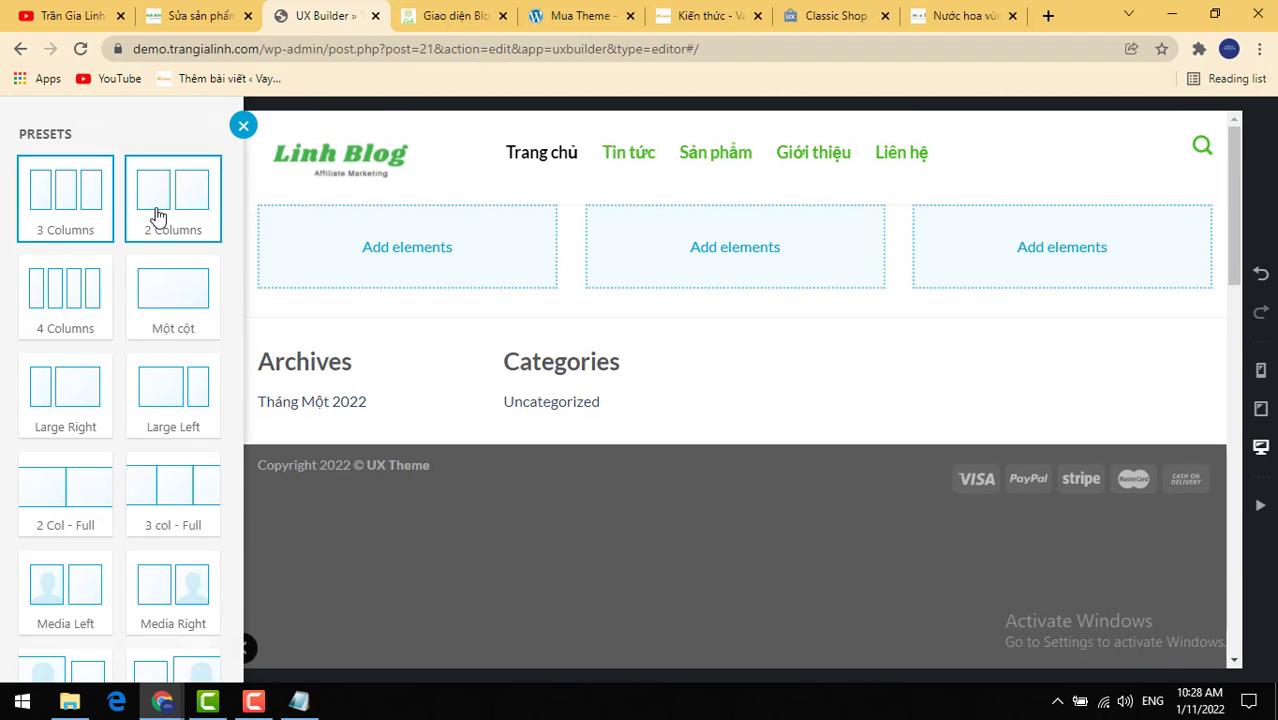
scroll(122, 548, "down", 3)
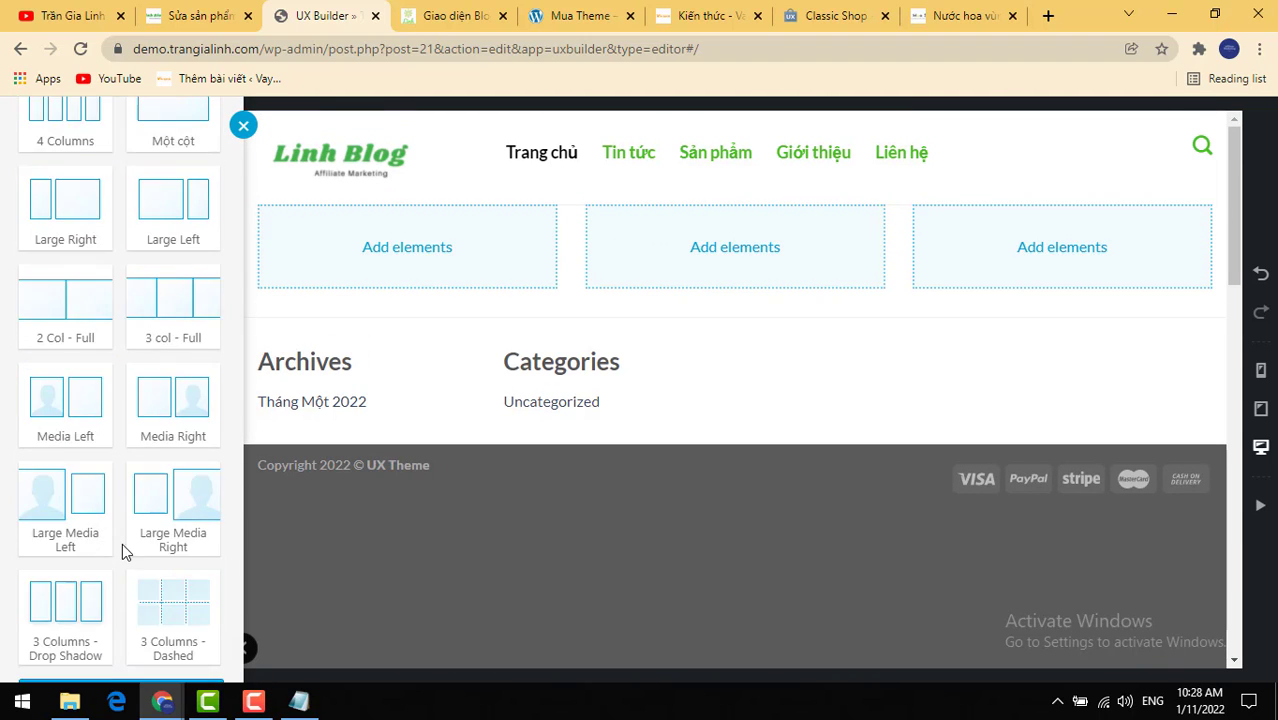
scroll(125, 530, "up", 1)
scroll(130, 520, "up", 2)
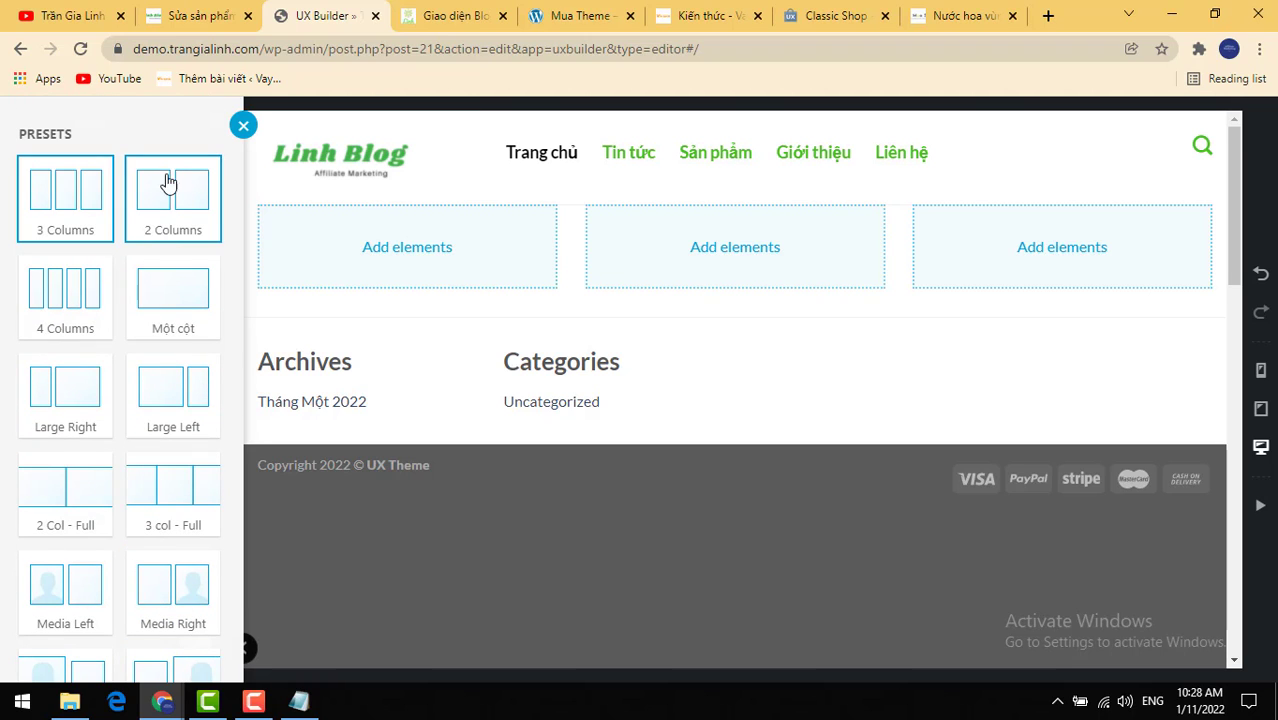
left_click(180, 217)
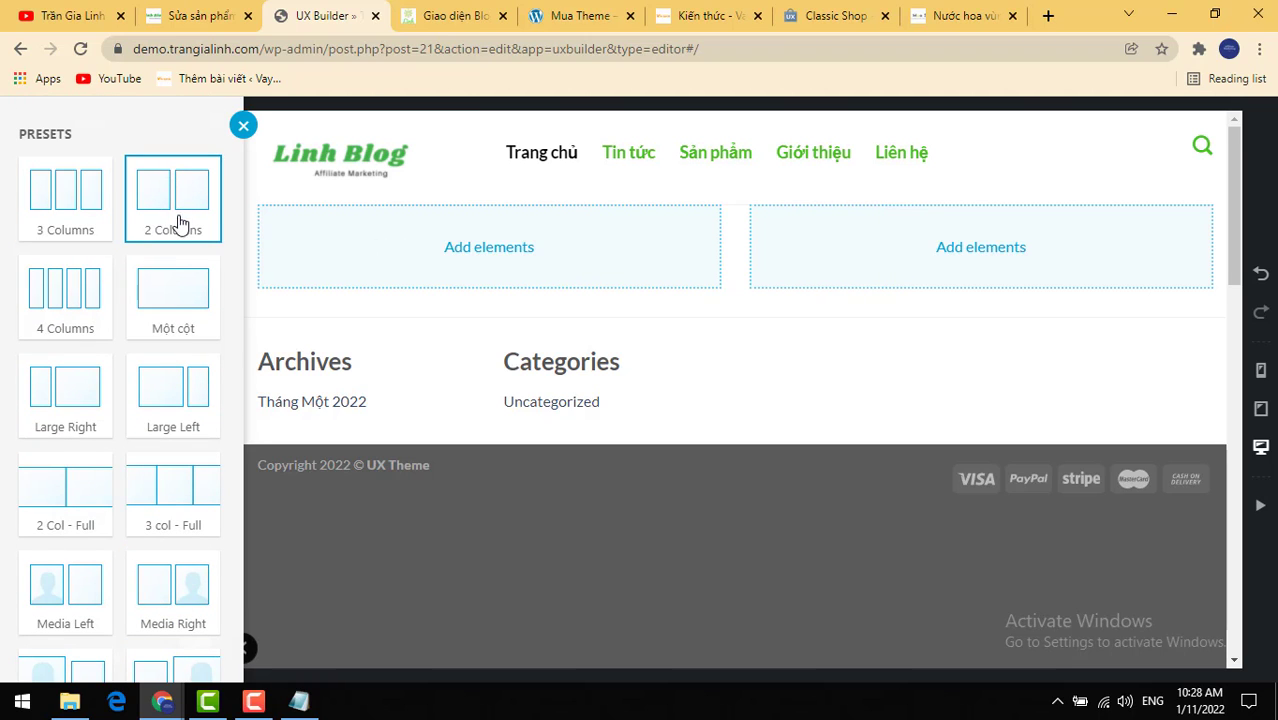
left_click(92, 317)
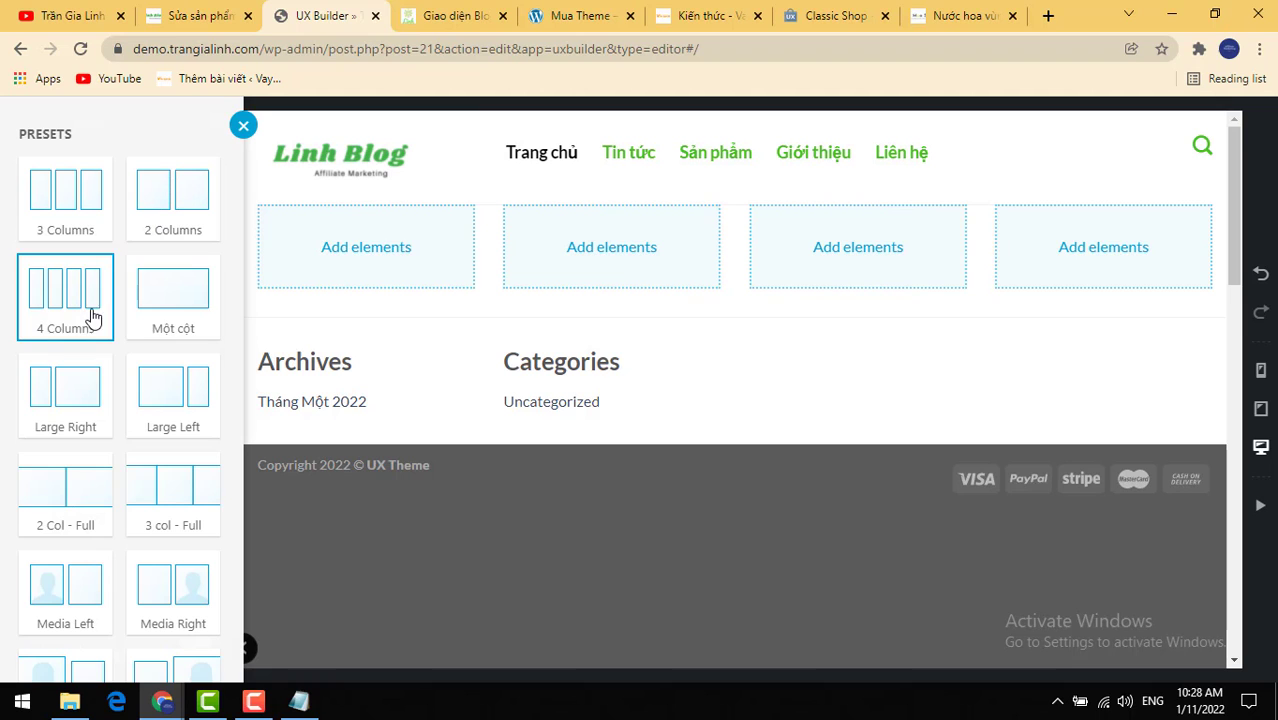
left_click(437, 265)
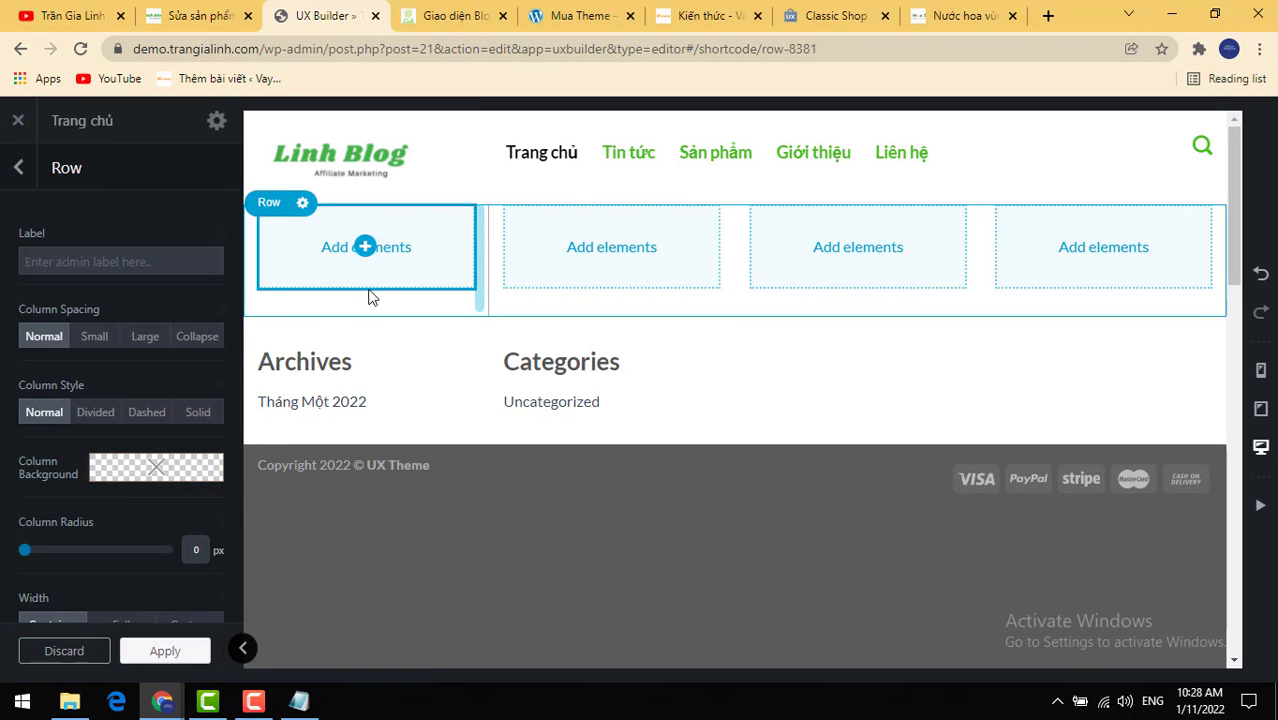
left_click(18, 167)
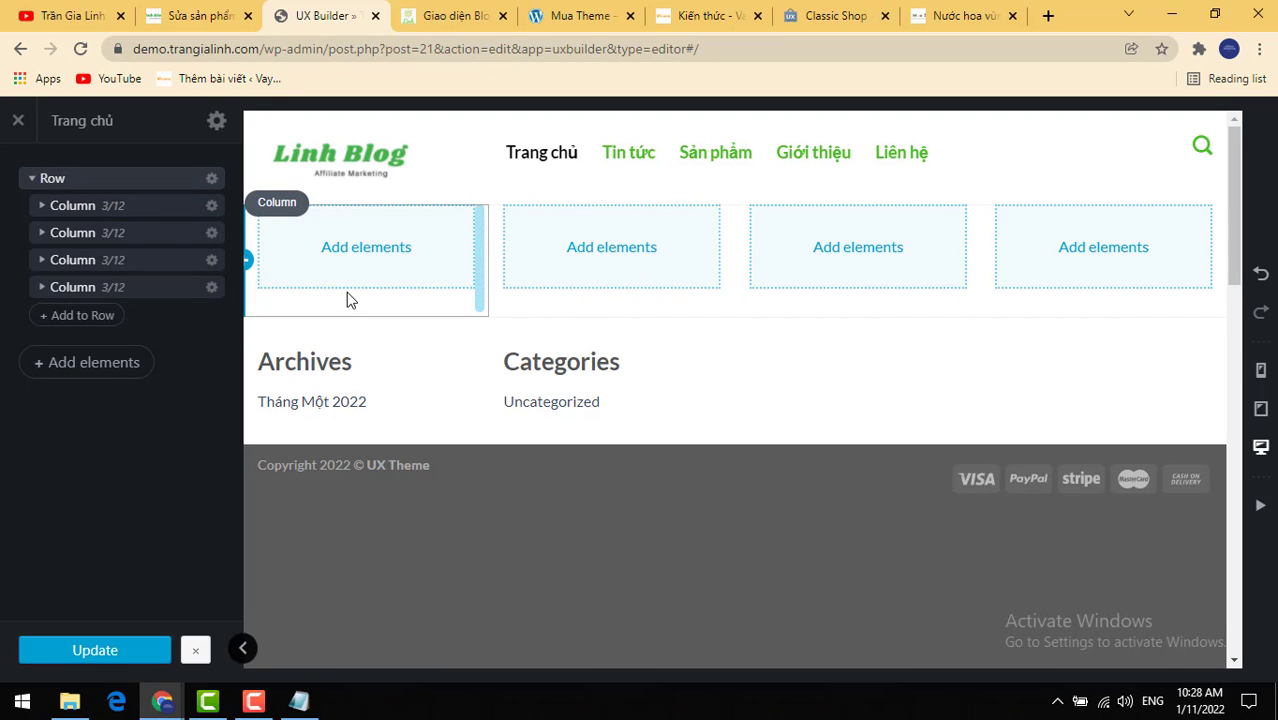
left_click(362, 250)
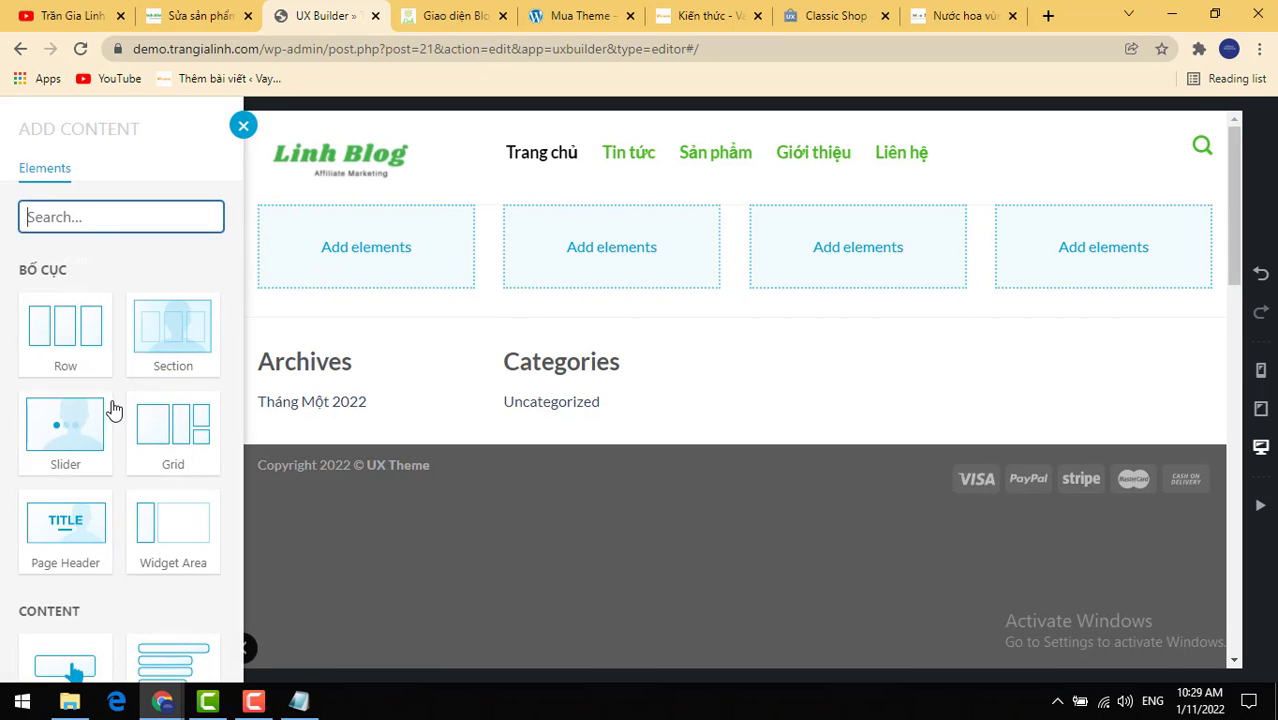
scroll(139, 480, "down", 1)
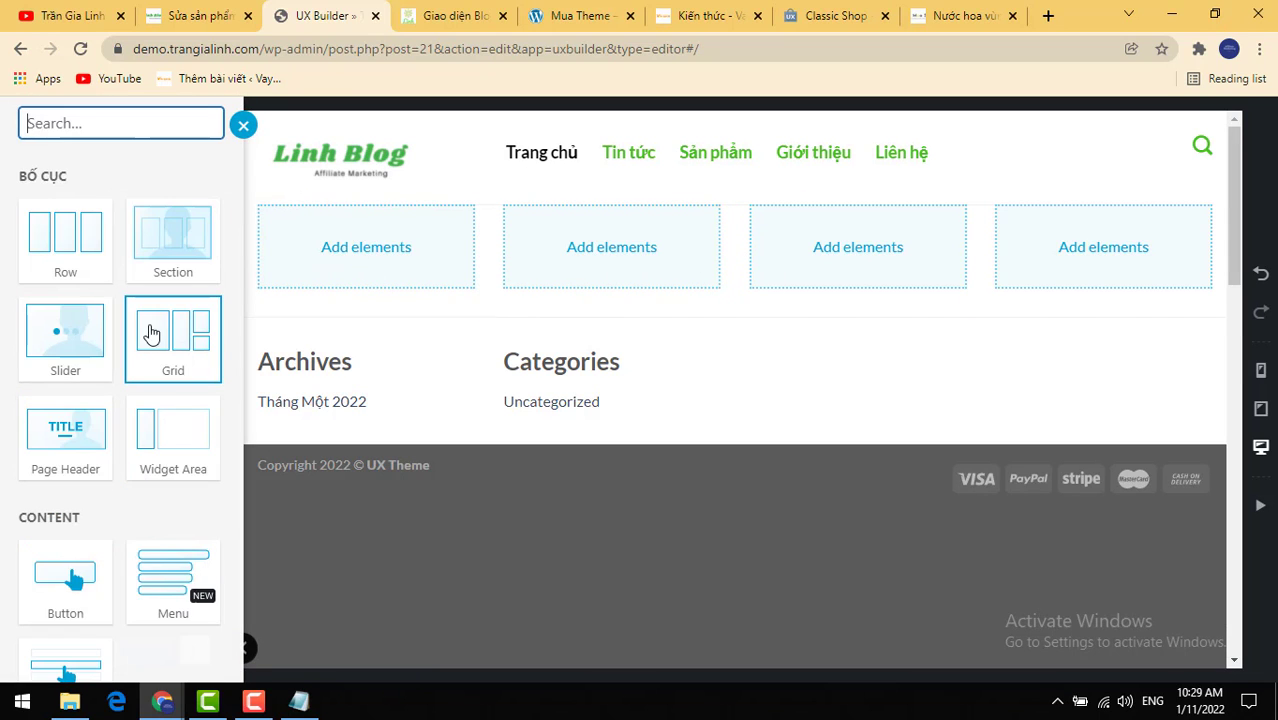
scroll(138, 390, "down", 1)
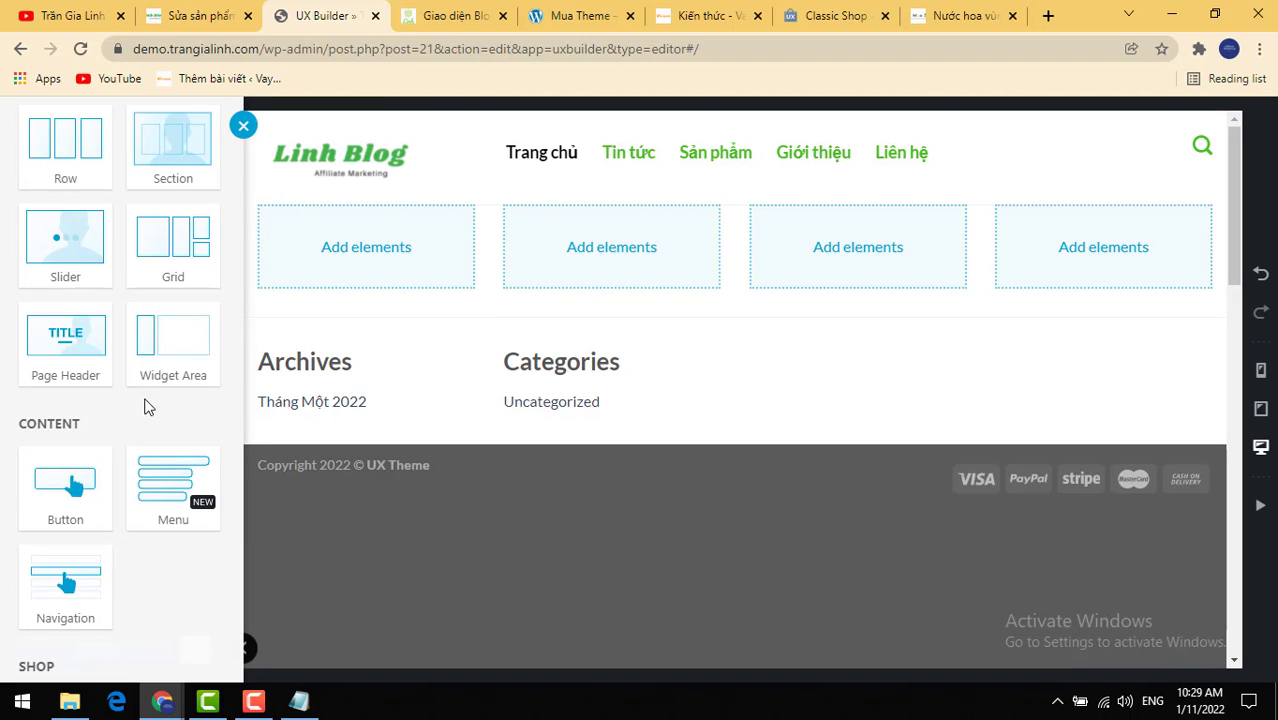
left_click(385, 310)
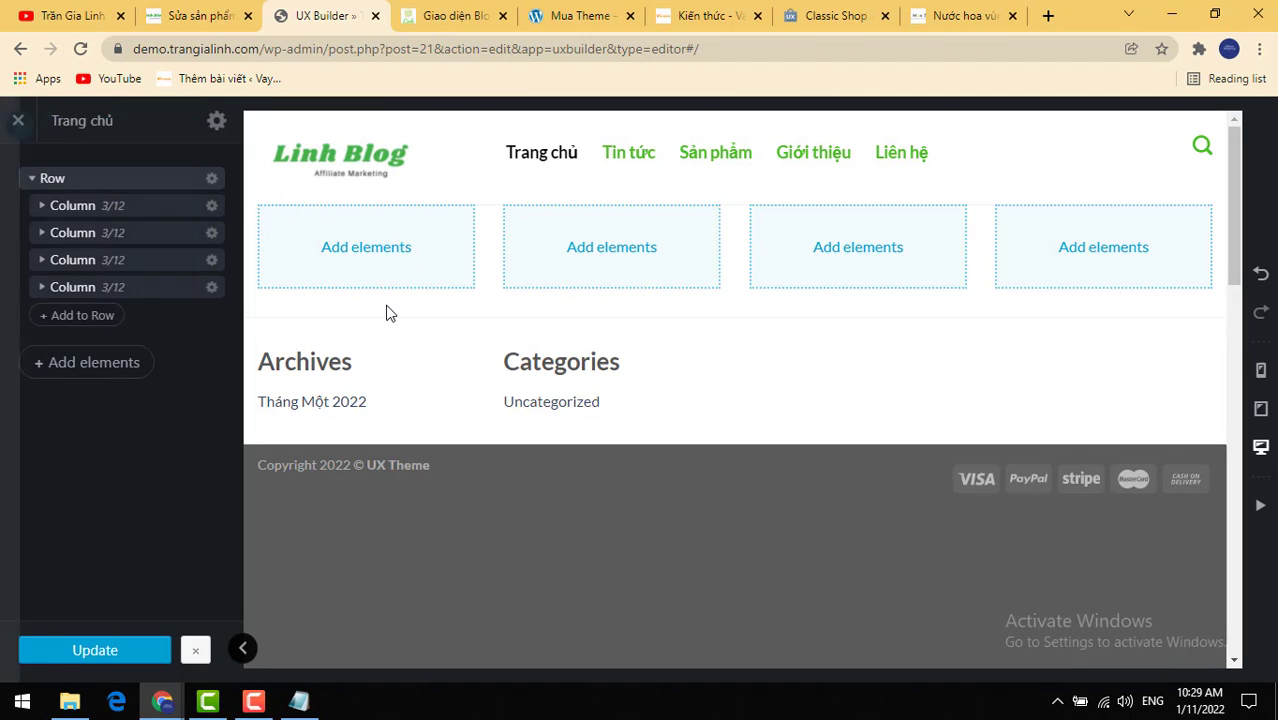
left_click(365, 247)
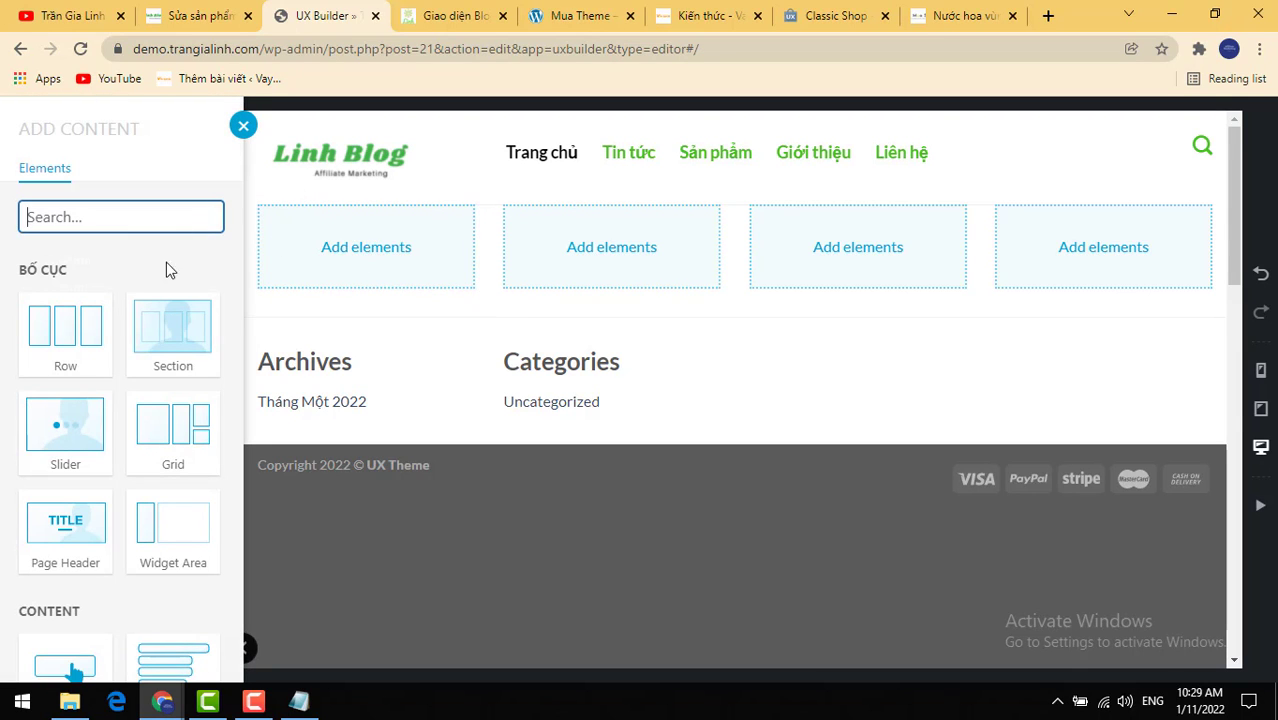
left_click(388, 315)
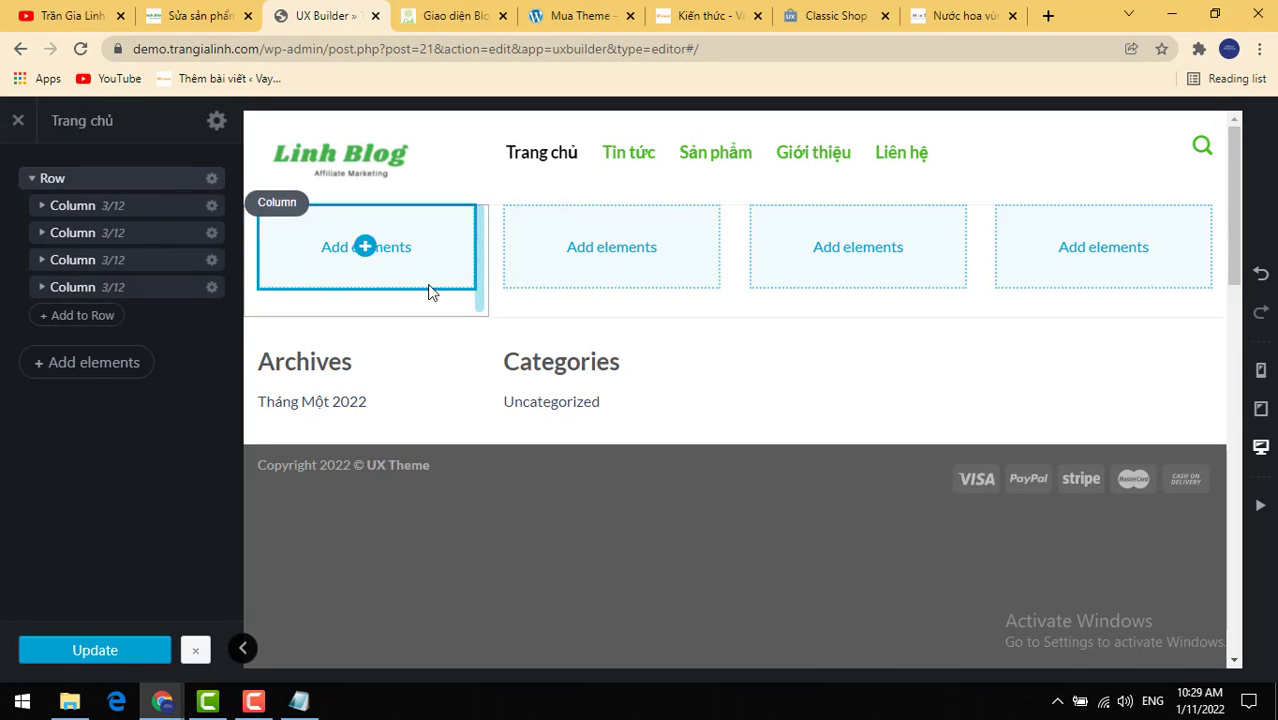
Step: Add a Slider below the four-column row and insert a Banner slide into it with the Trống preset
left_click(603, 350)
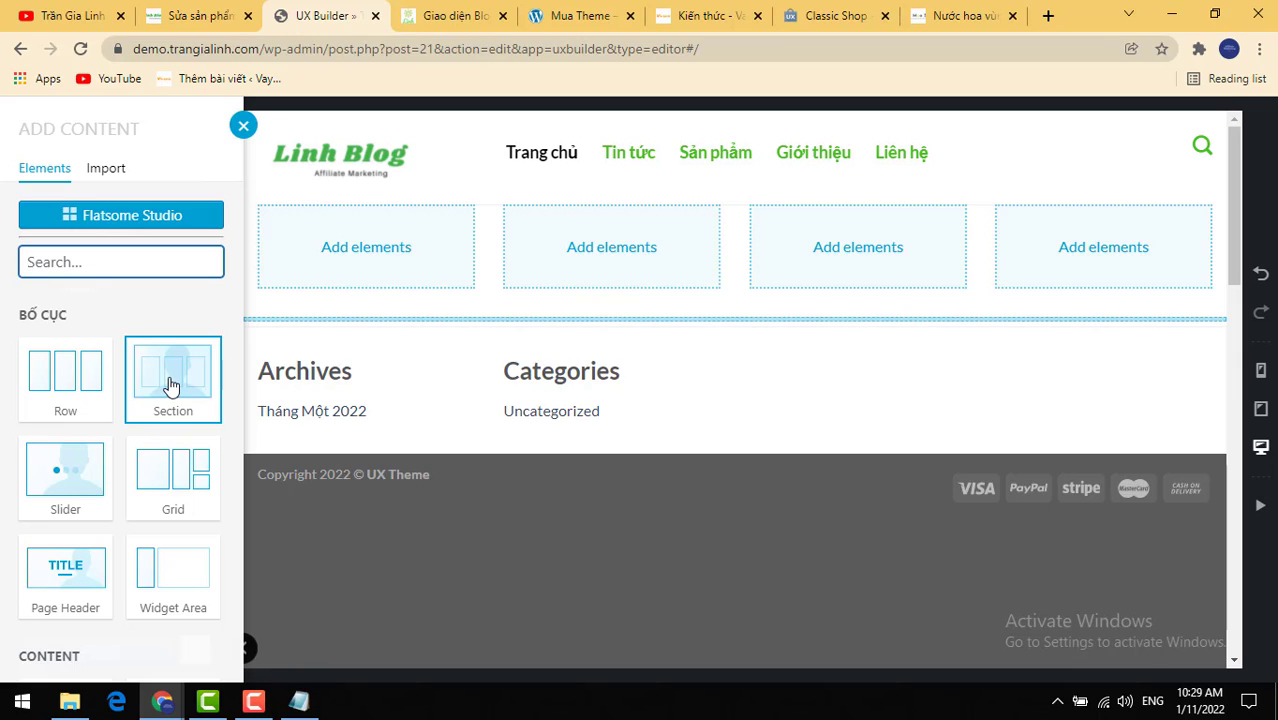
left_click(71, 487)
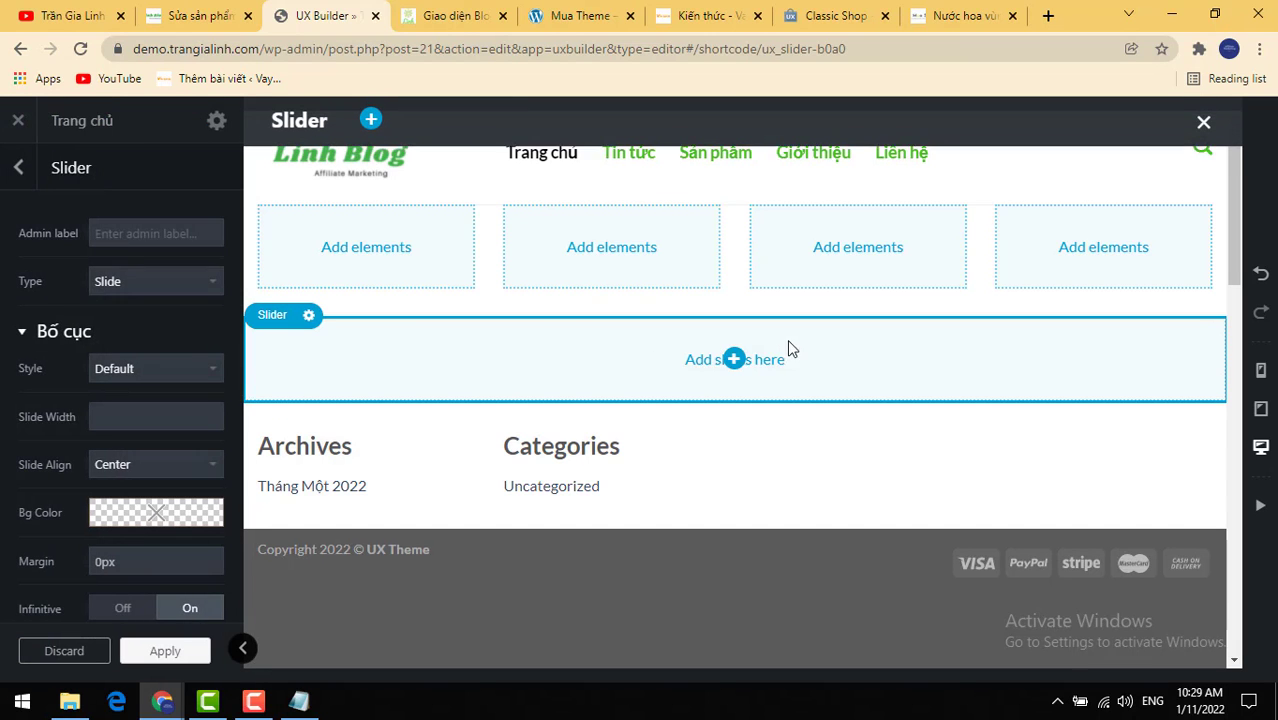
left_click(701, 360)
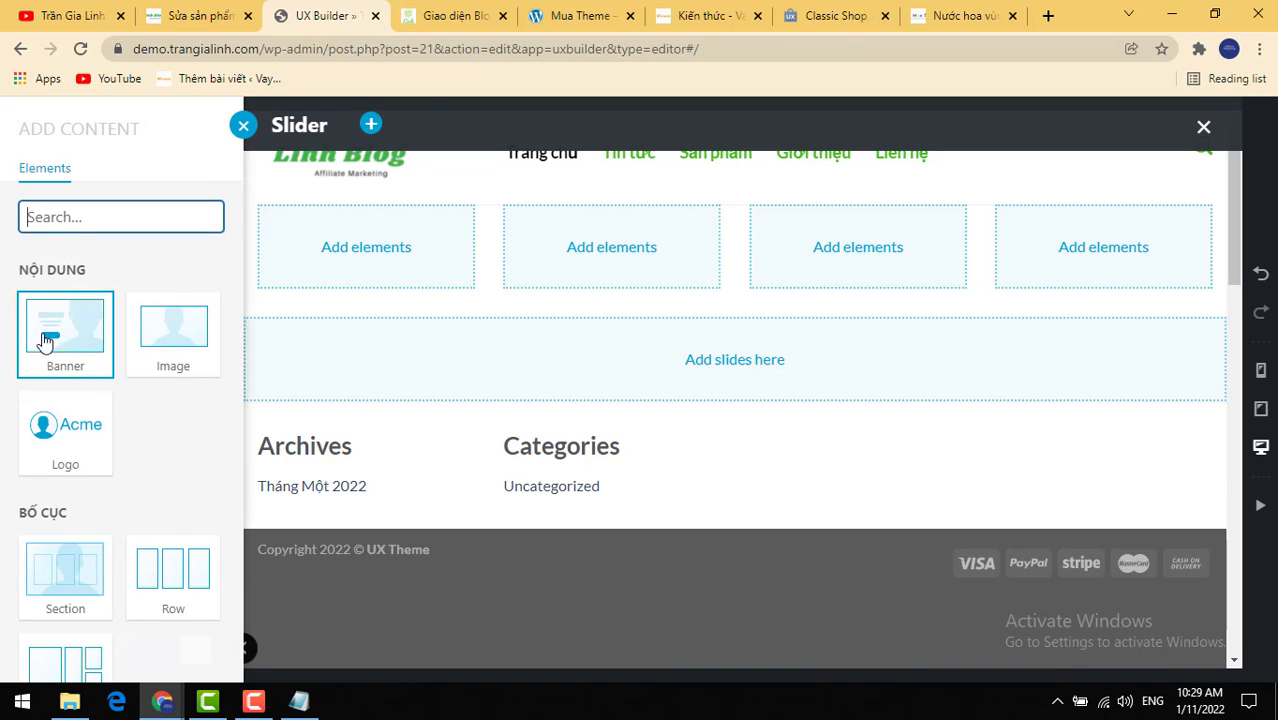
left_click(83, 335)
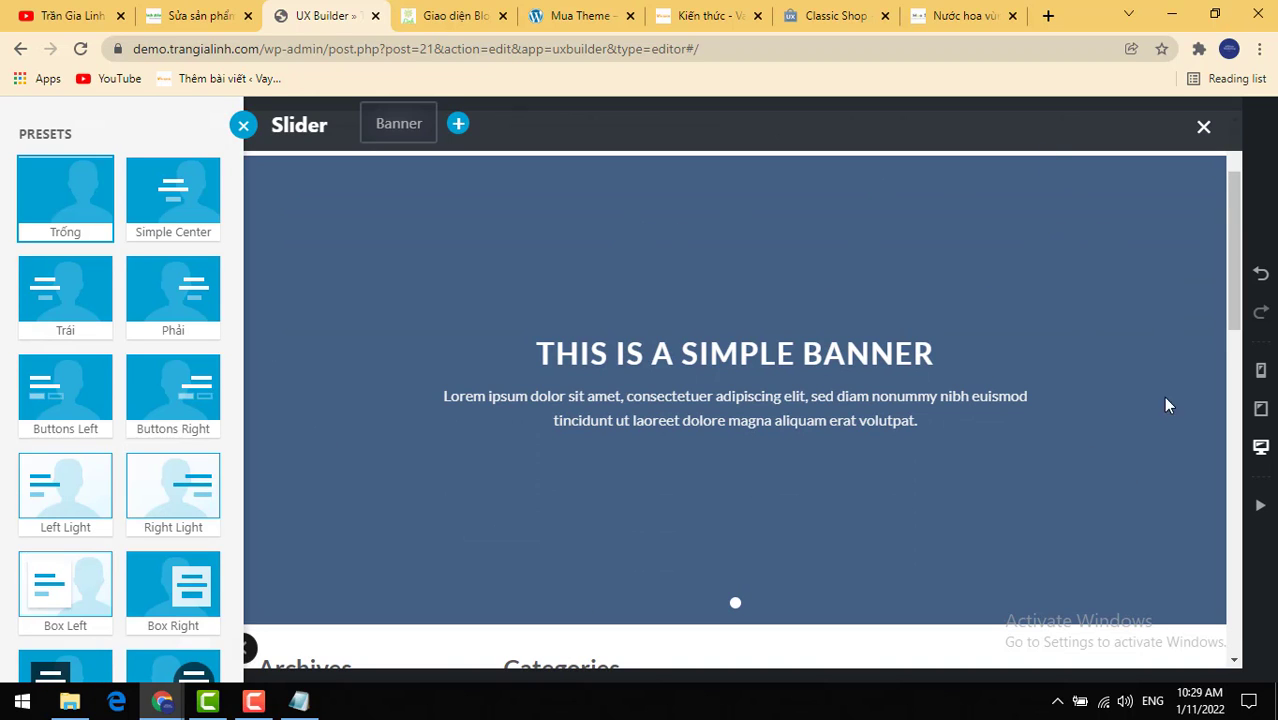
scroll(133, 600, "down", 4)
scroll(100, 560, "up", 2)
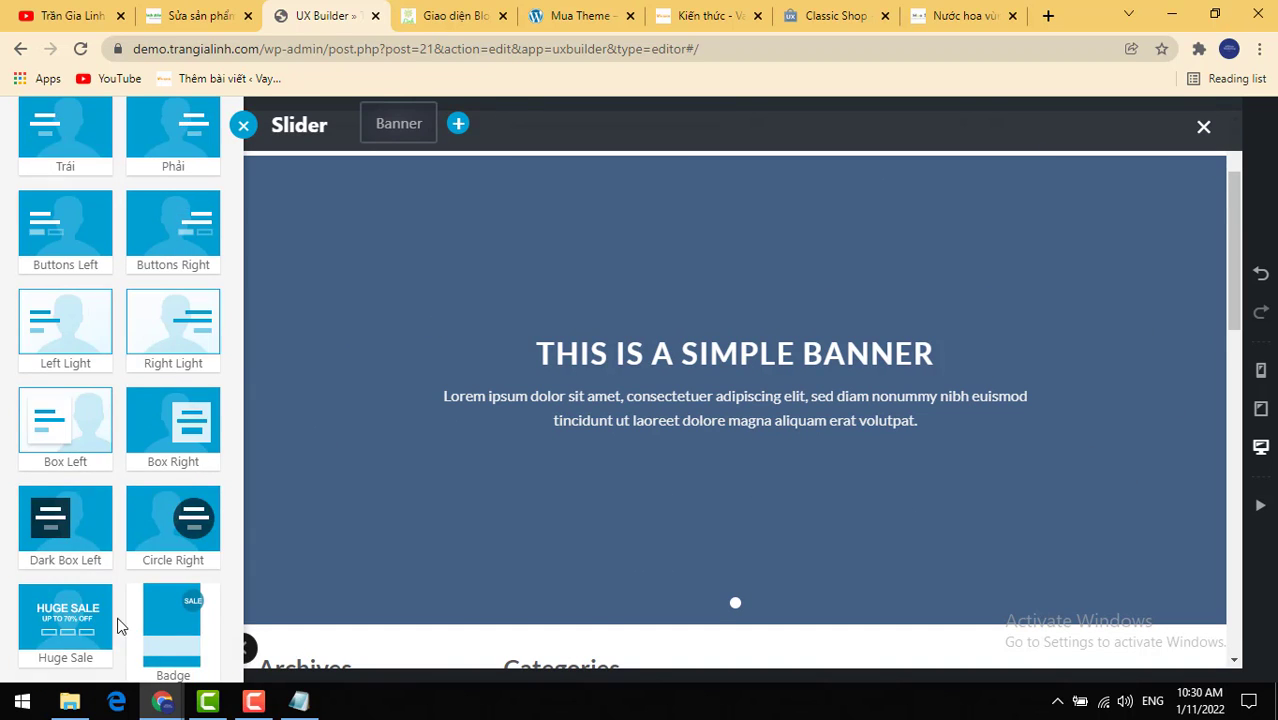
scroll(122, 621, "down", 2)
left_click(122, 636)
left_click(433, 289)
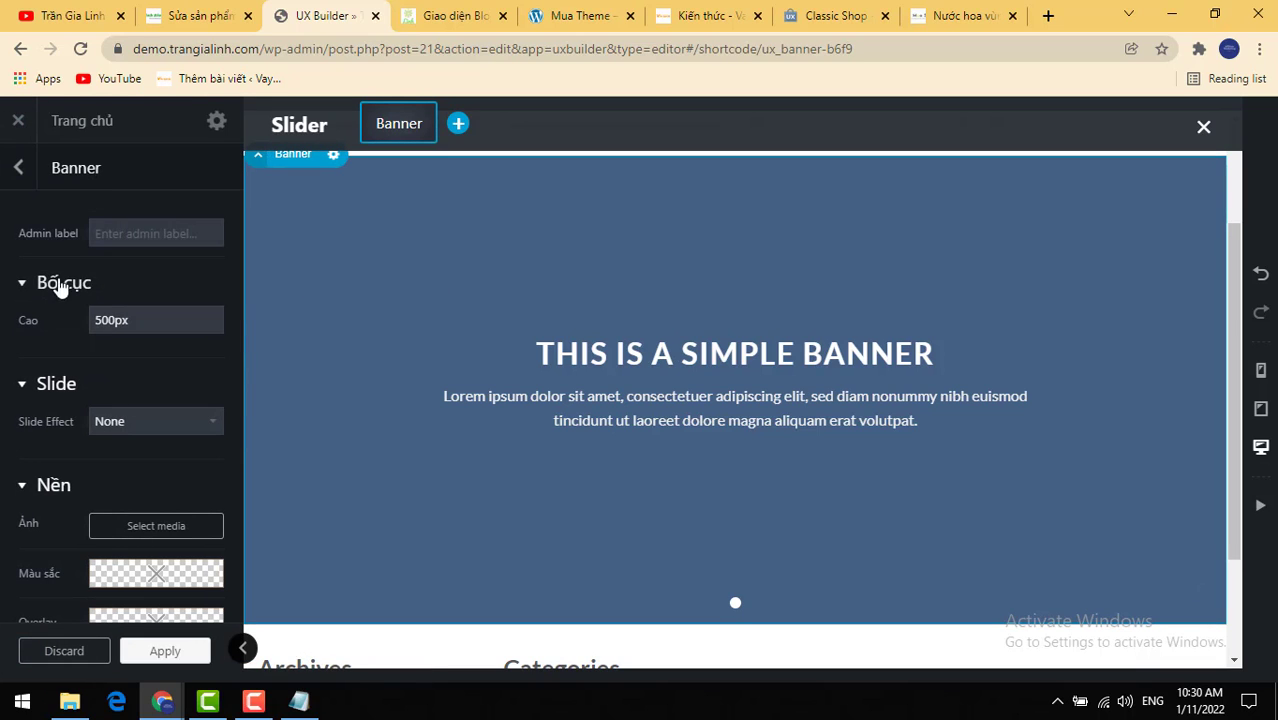
Step: Set the slide banner's background to the media library photo of the woman with confetti, and collapse the Row in the element tree
left_click(156, 526)
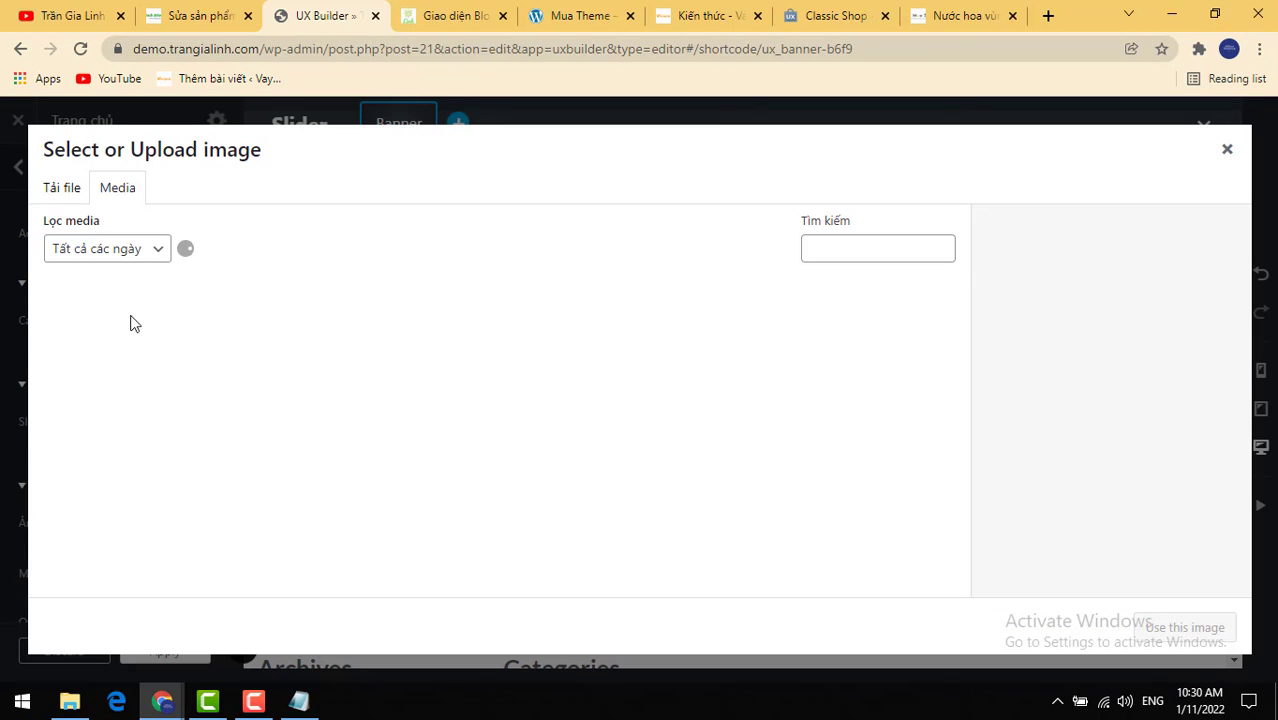
left_click(127, 354)
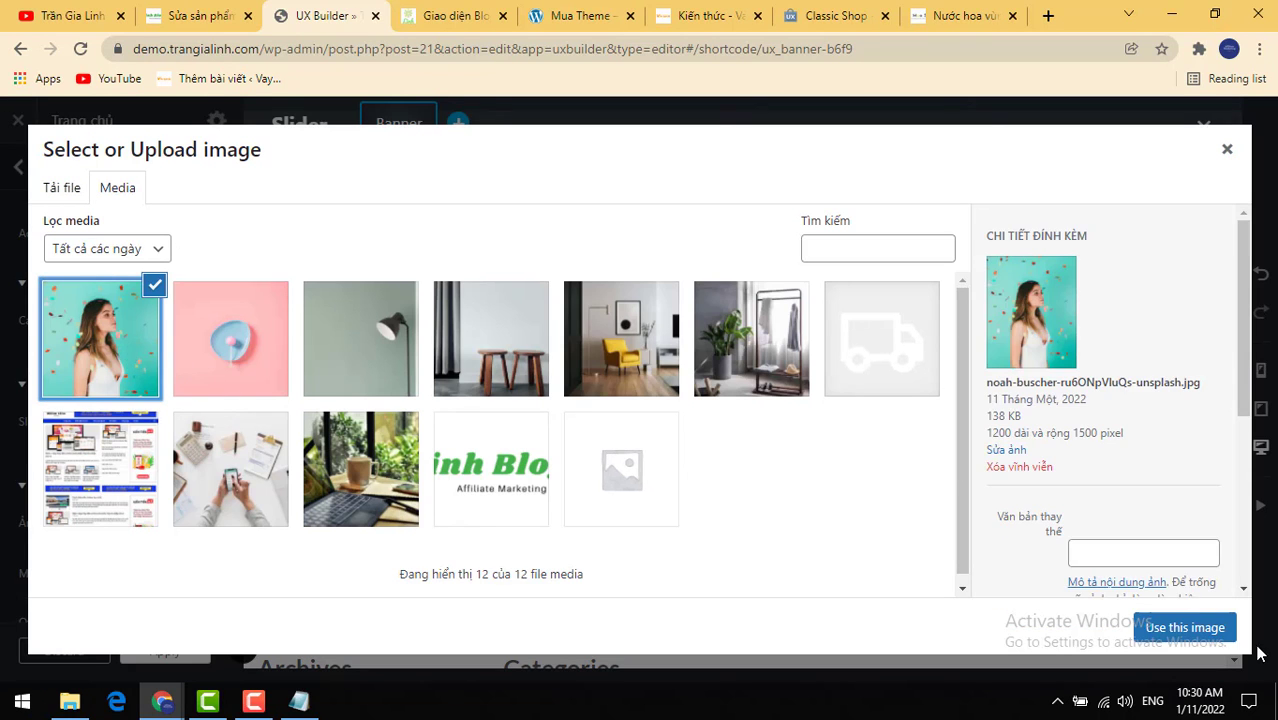
left_click(1190, 627)
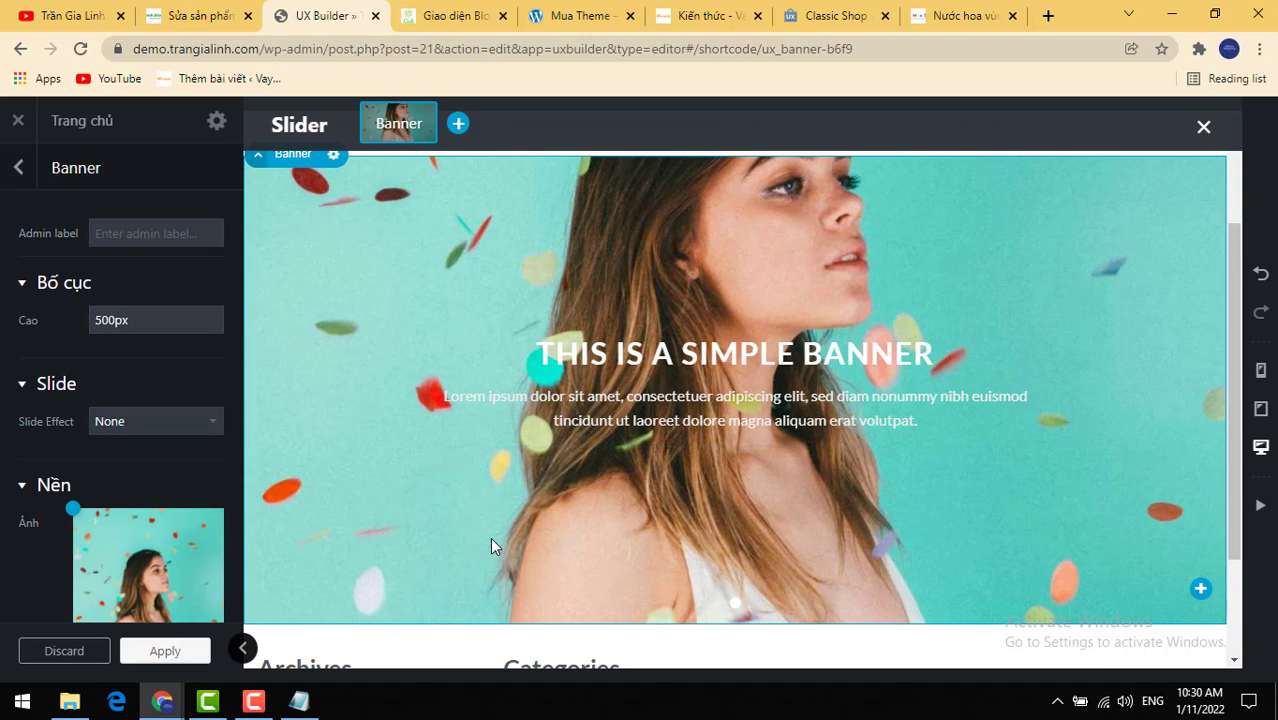
left_click(18, 185)
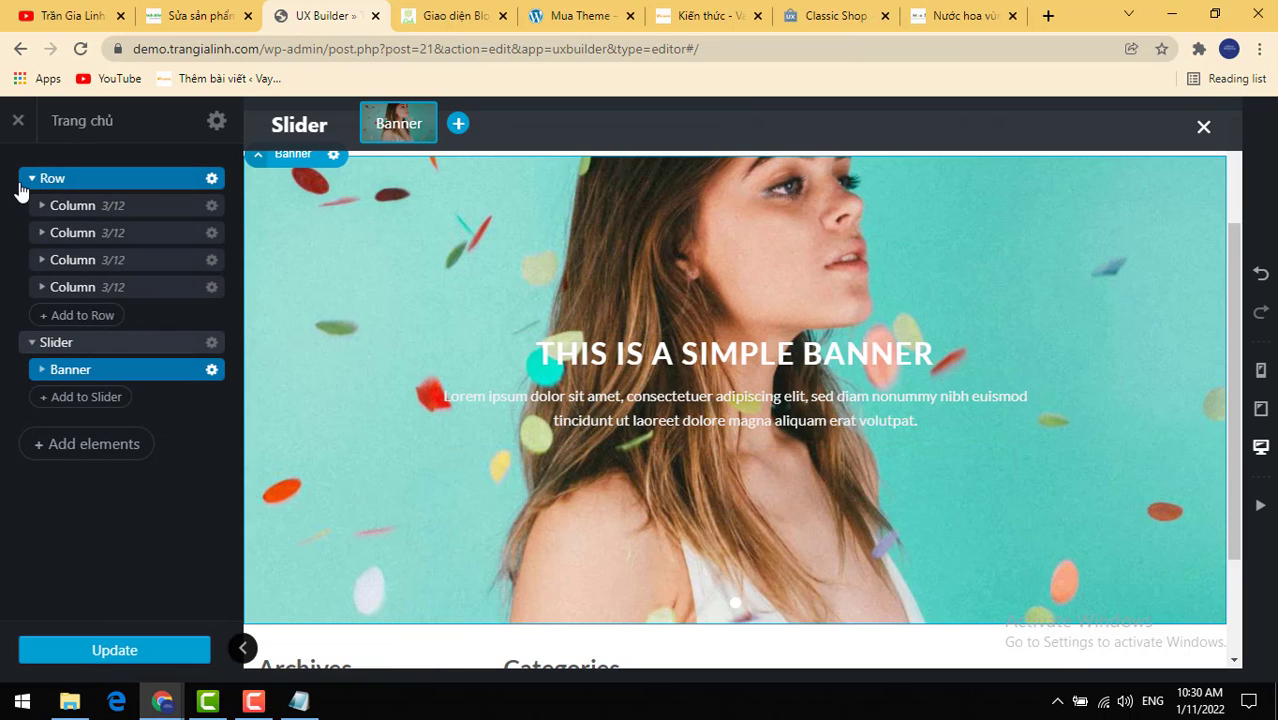
left_click(30, 178)
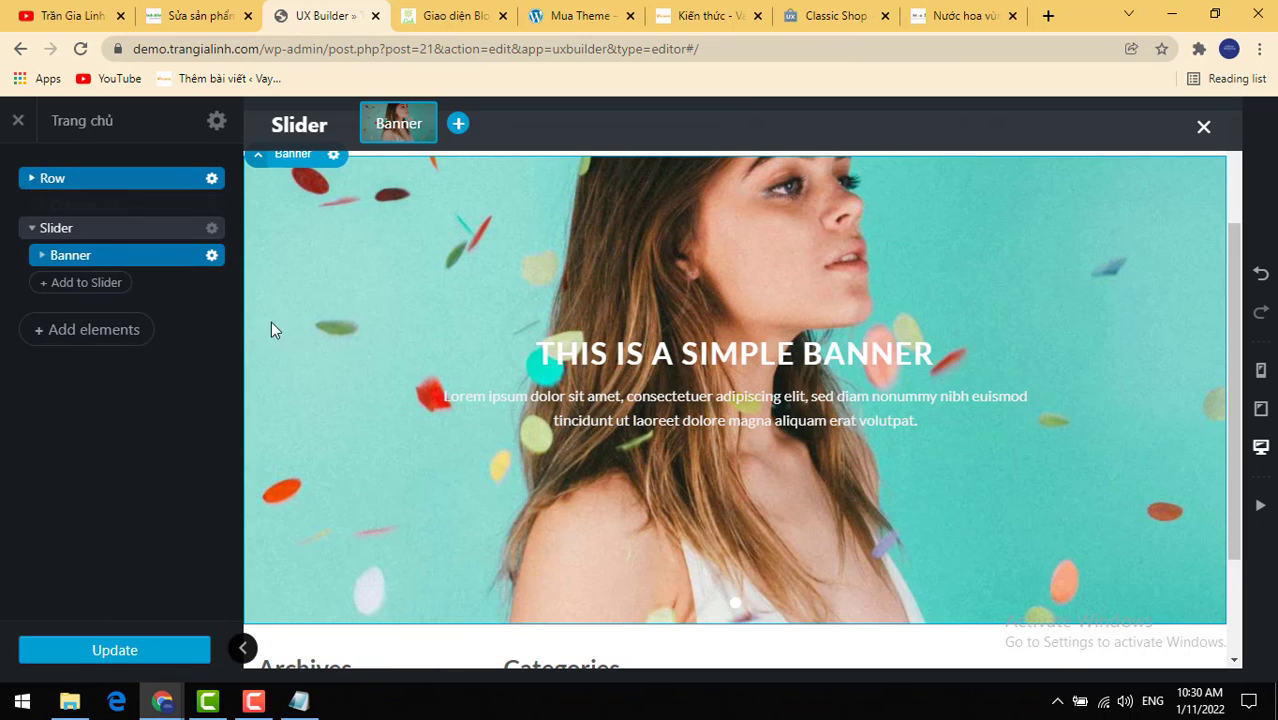
Step: Add a Grid below the slider, try the Grid 3 preset, and settle on the Grid 2 preset
scroll(685, 445, "down", 3)
left_click(734, 470)
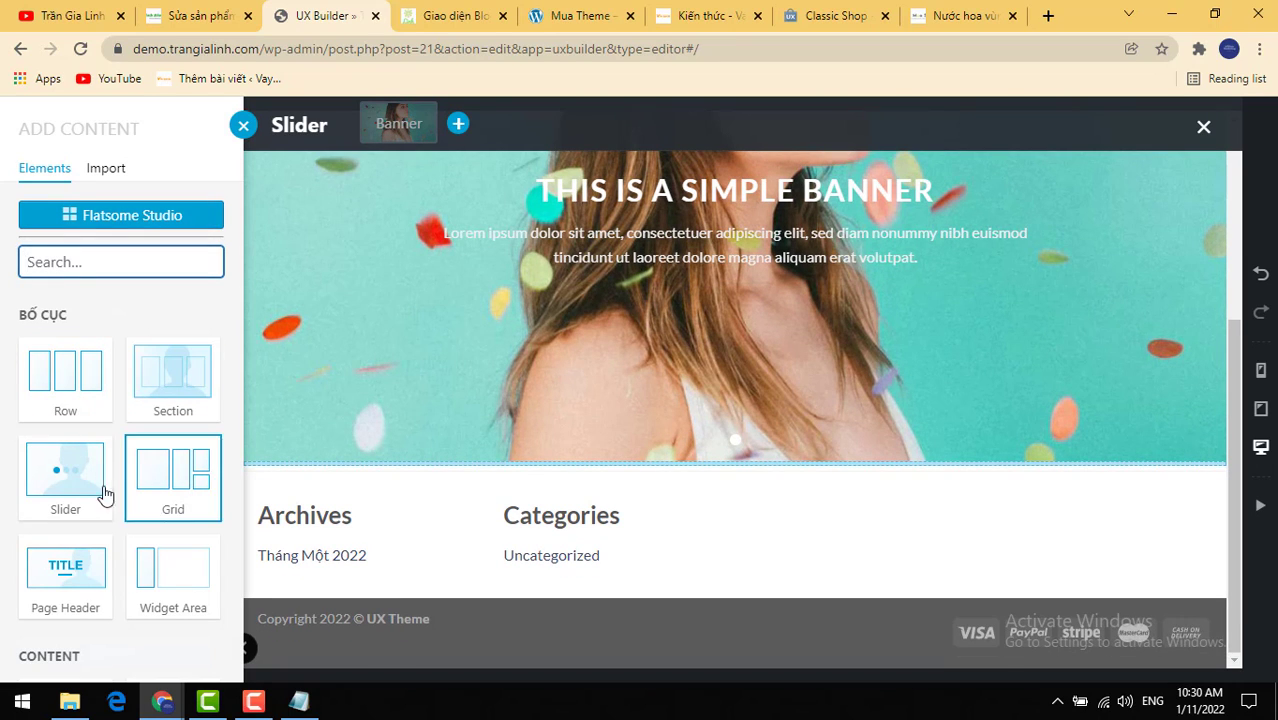
left_click(162, 500)
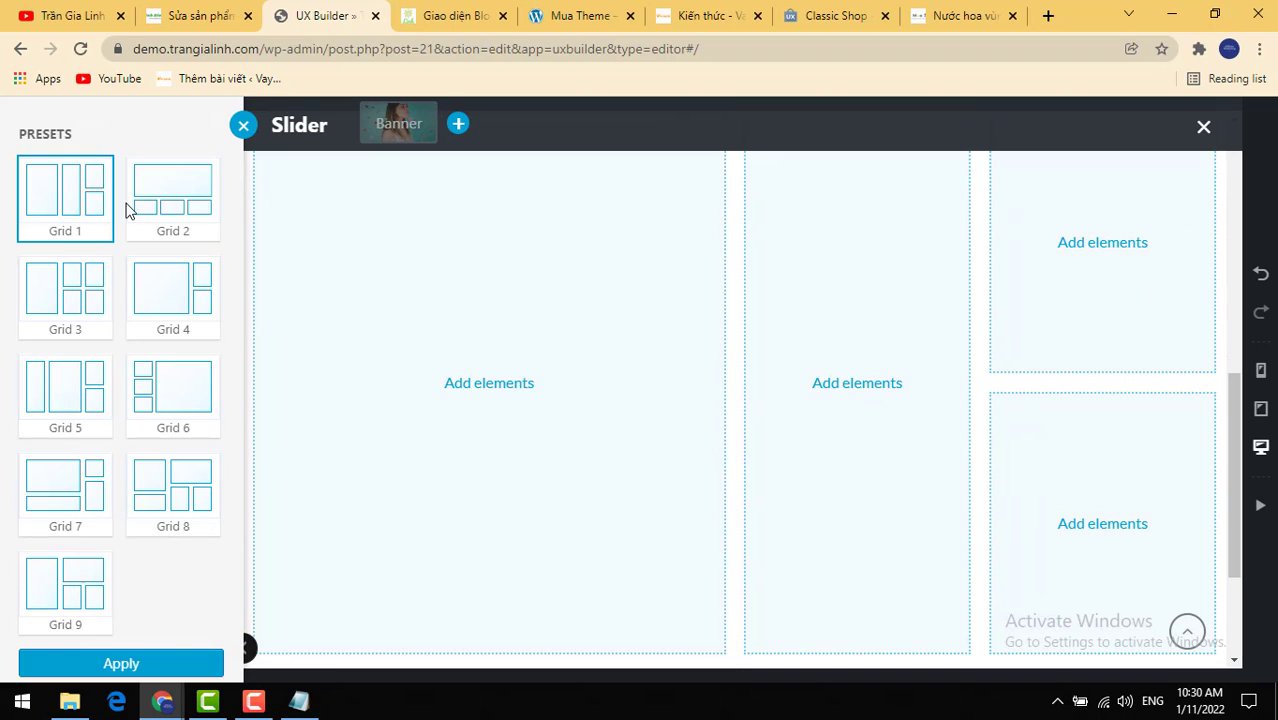
left_click(168, 212)
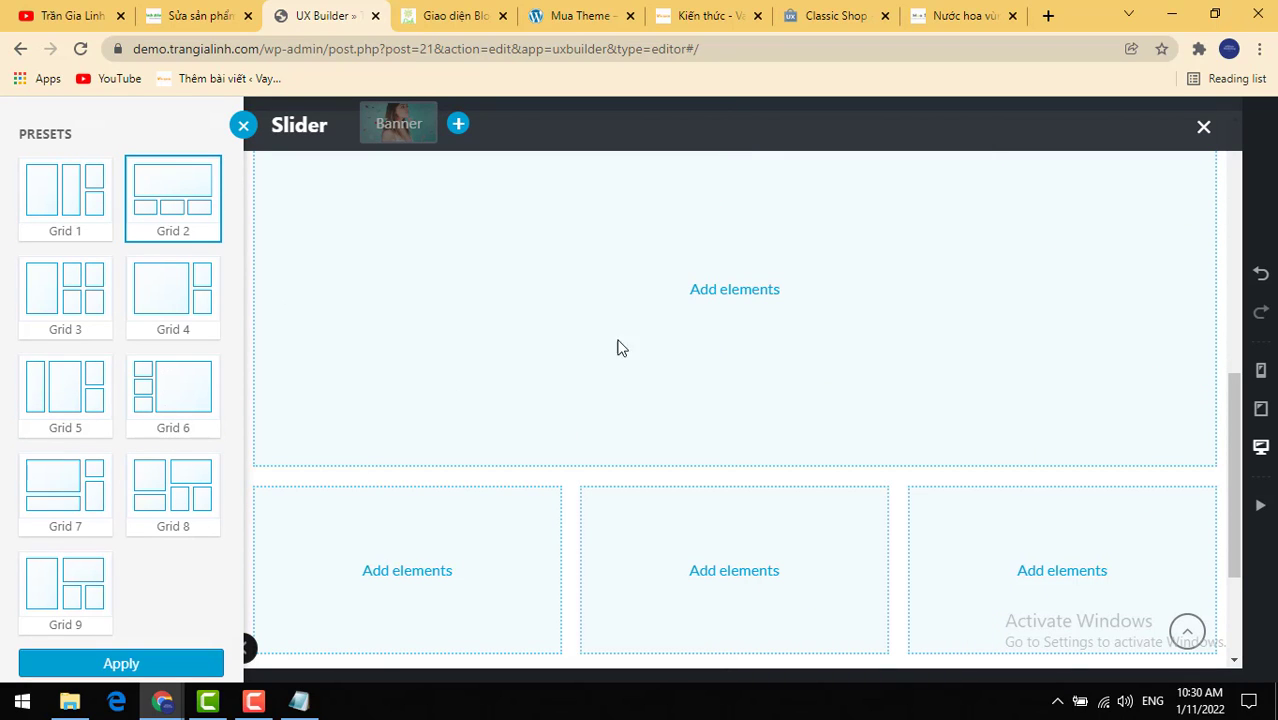
left_click(68, 306)
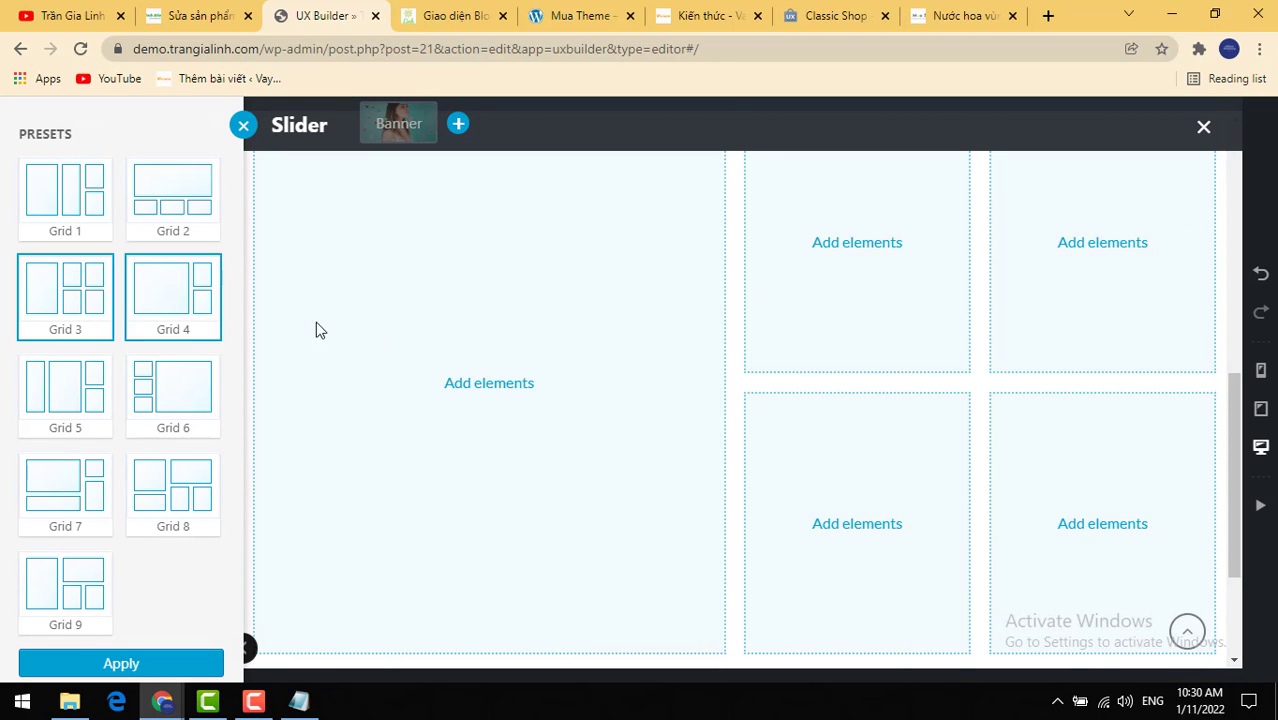
left_click(183, 226)
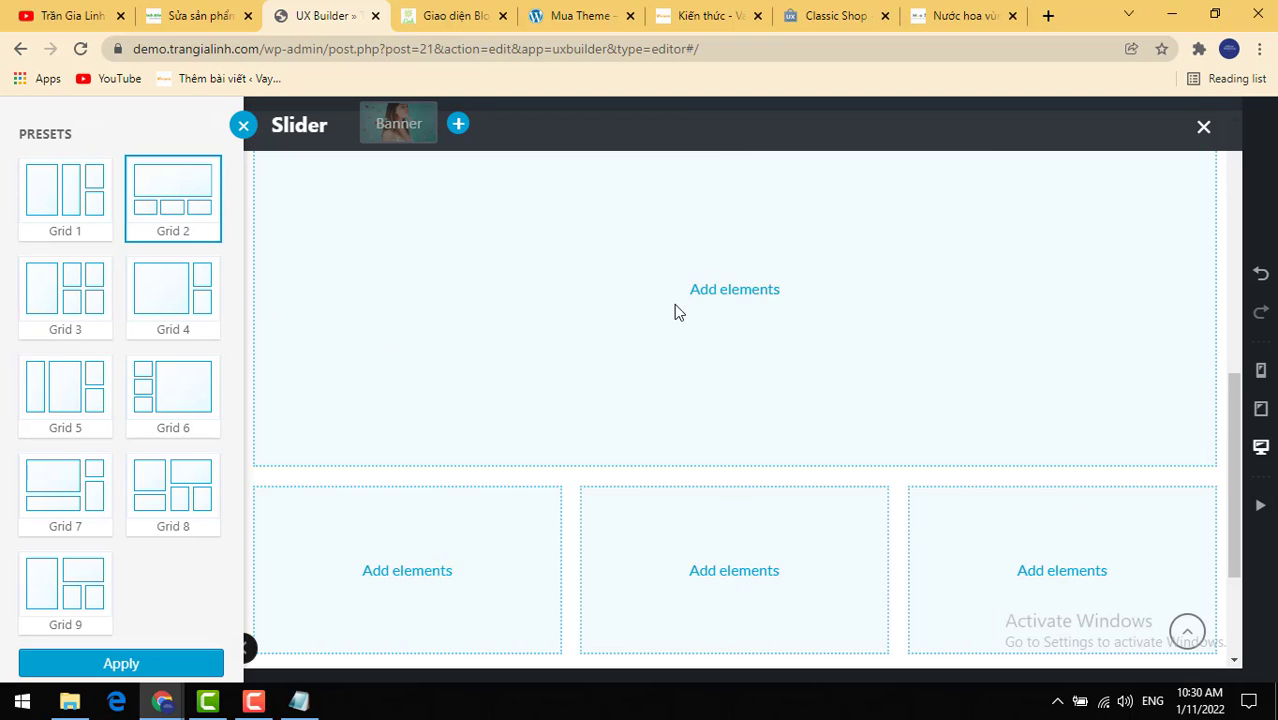
left_click(733, 292)
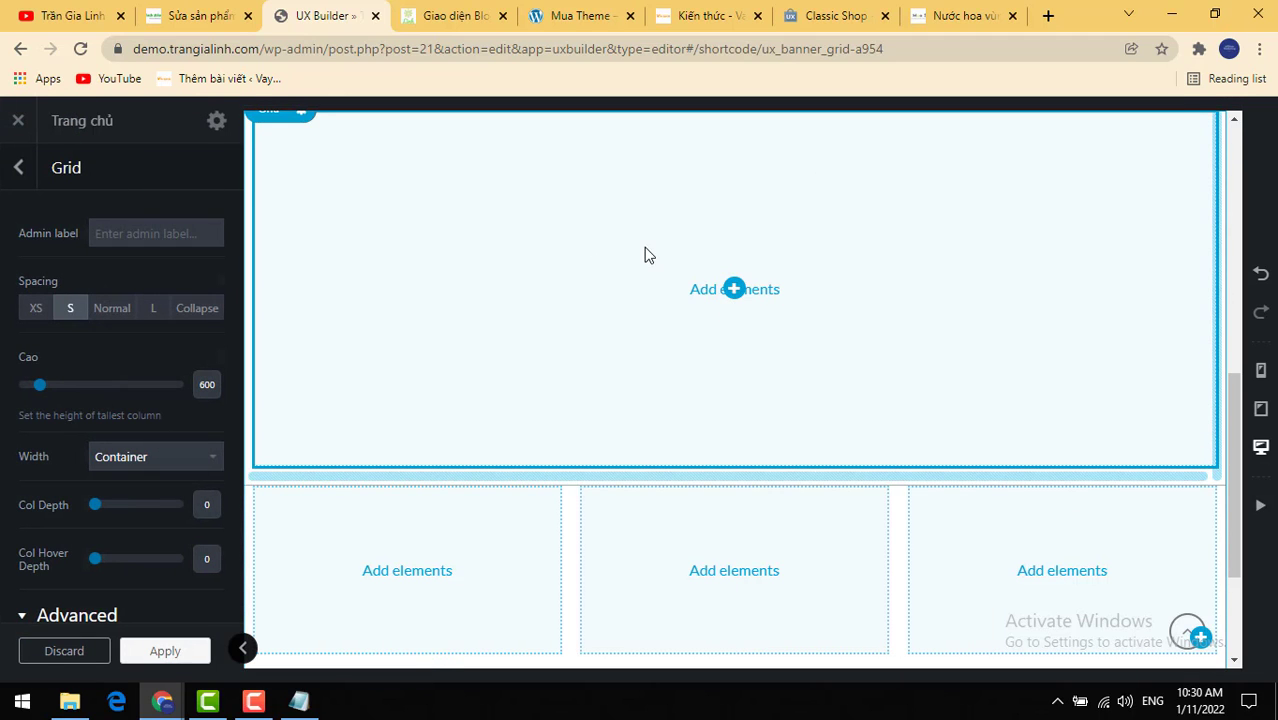
Step: Insert a Banner with the Trống preset into the grid's wide upper cell
left_click(733, 290)
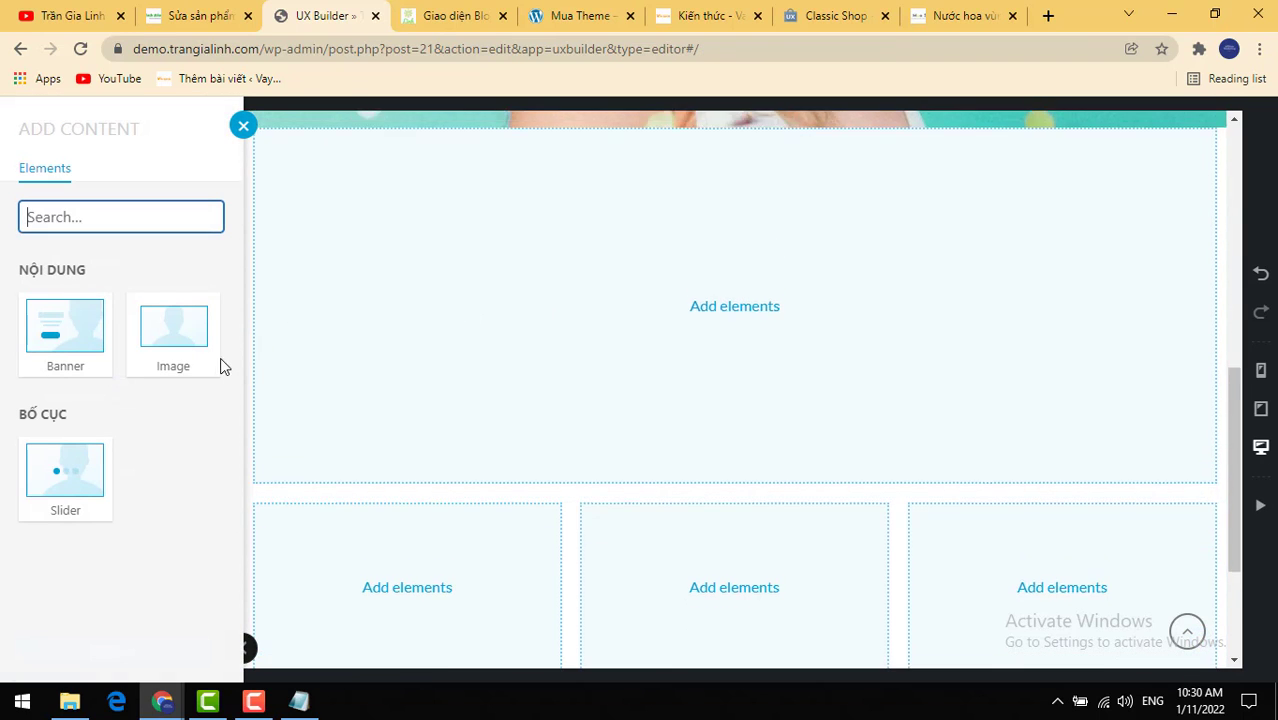
left_click(57, 357)
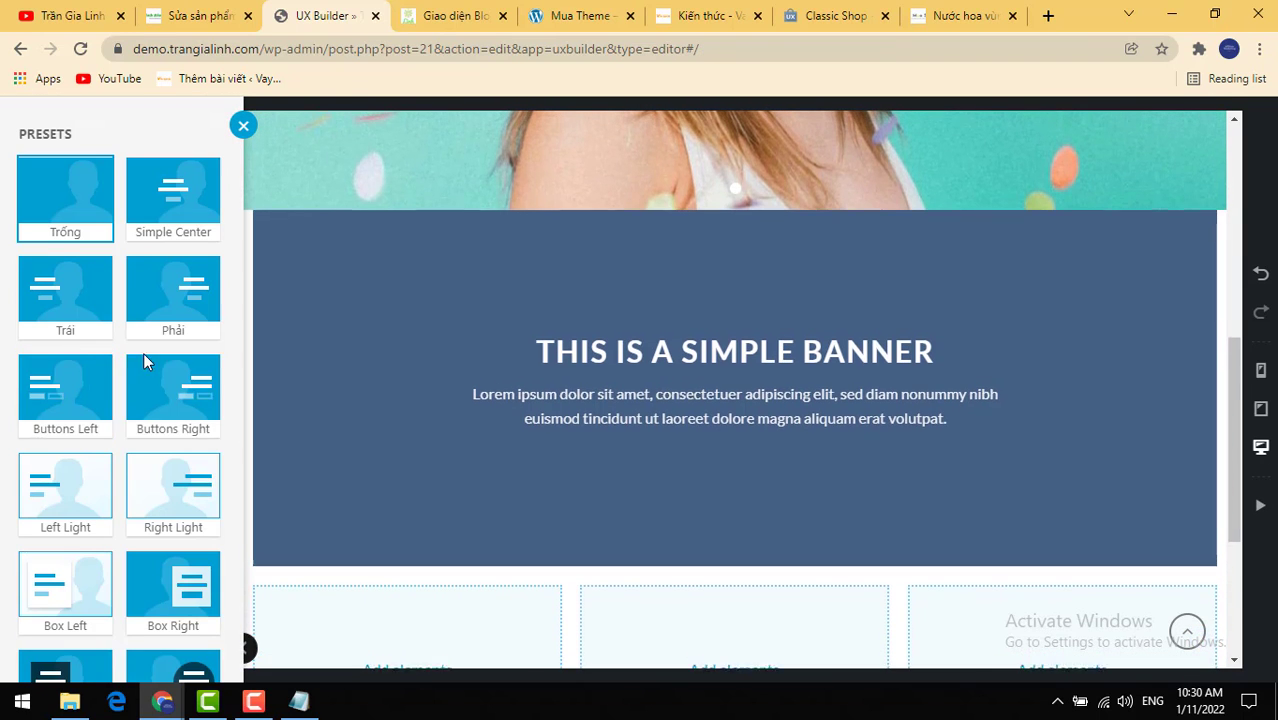
left_click(613, 421)
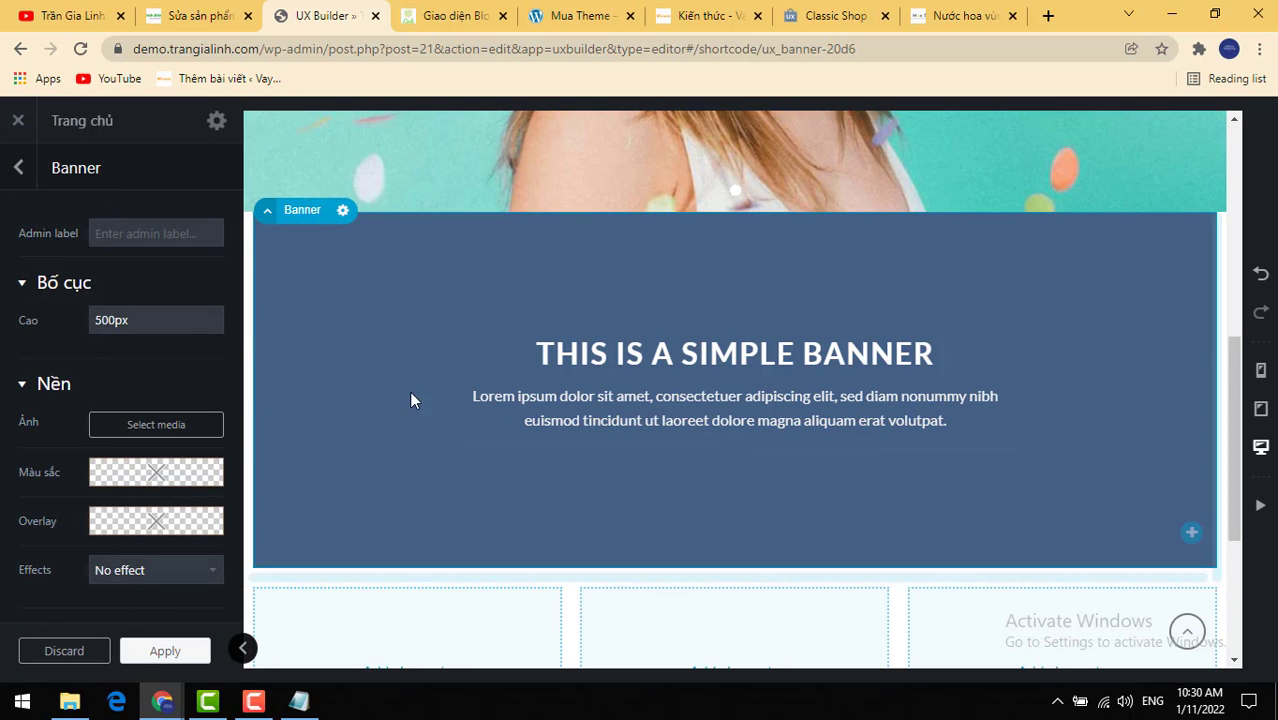
Step: Insert an Image element into the first of the grid's three lower cells
scroll(744, 405, "down", 1)
scroll(744, 405, "down", 2)
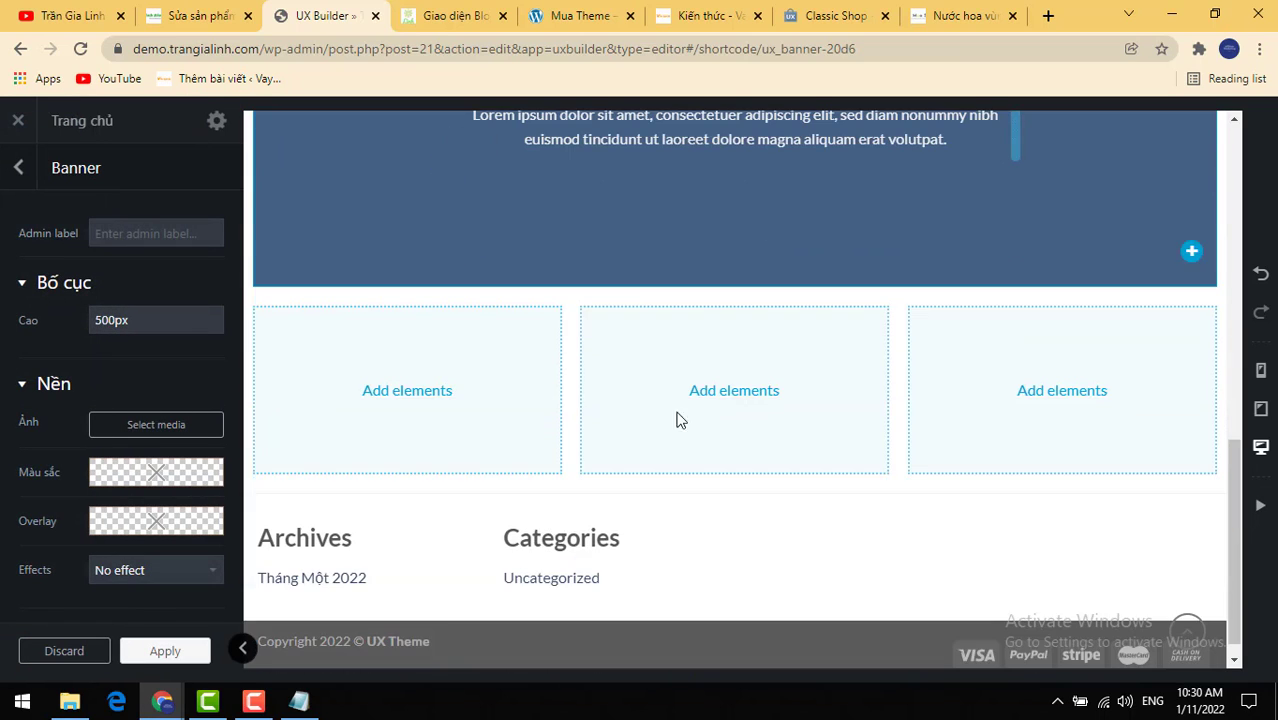
left_click(406, 390)
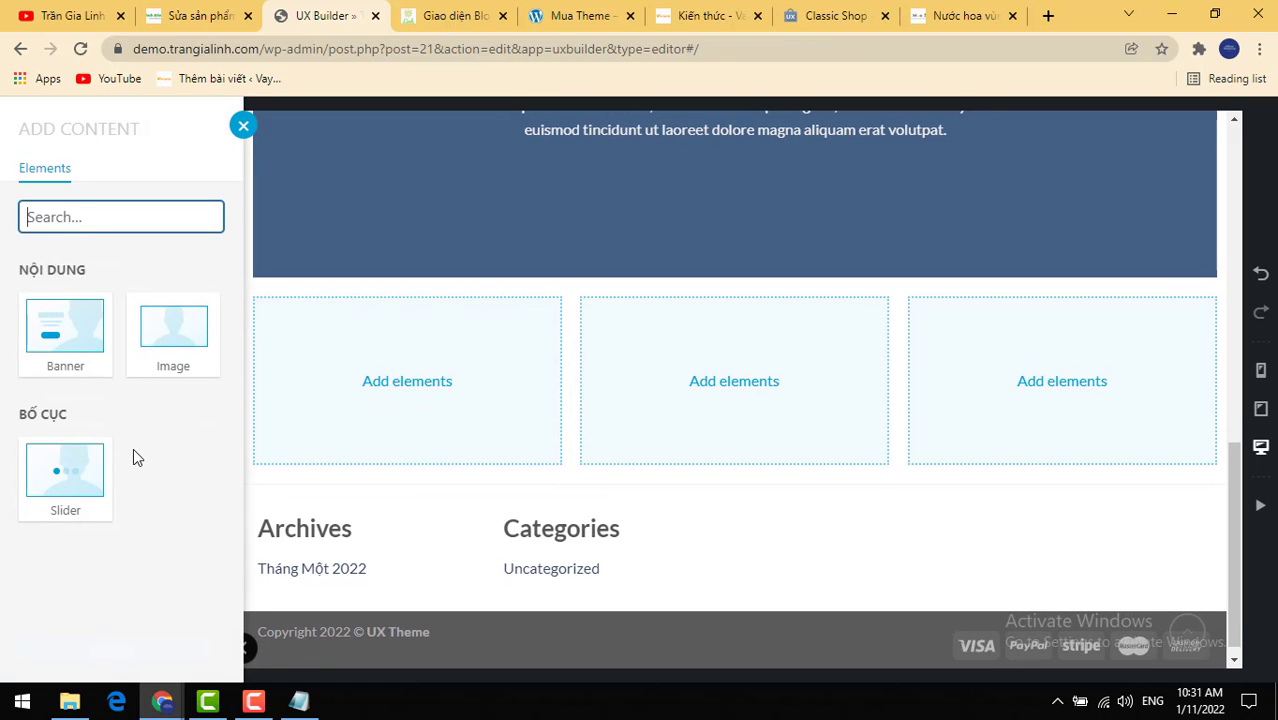
left_click(166, 358)
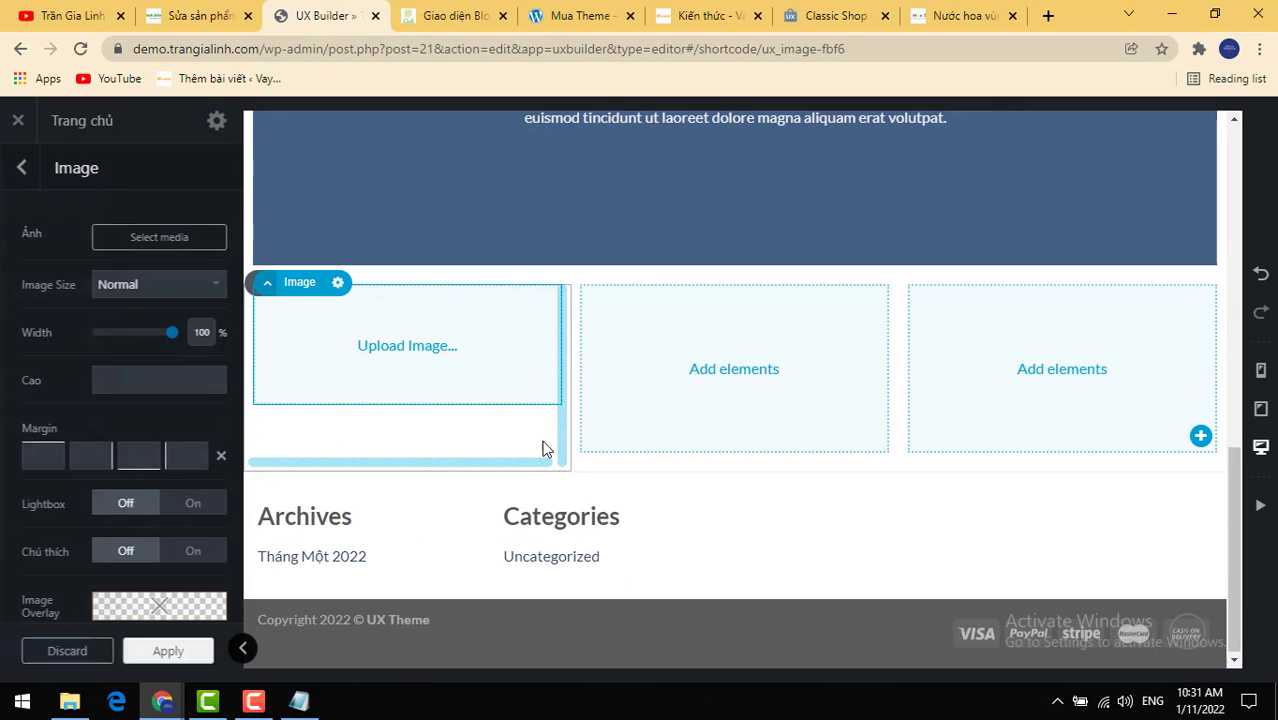
Step: Add a Page Header element below the grid
left_click(734, 472)
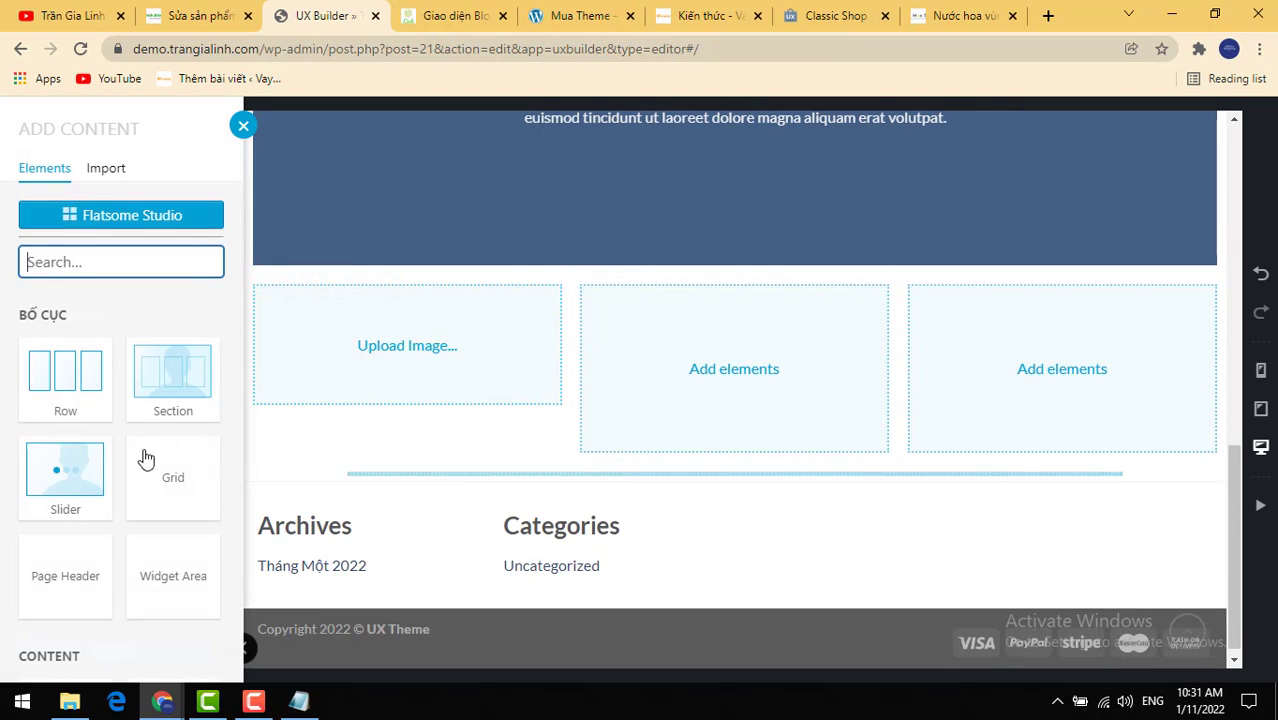
scroll(155, 498, "down", 1)
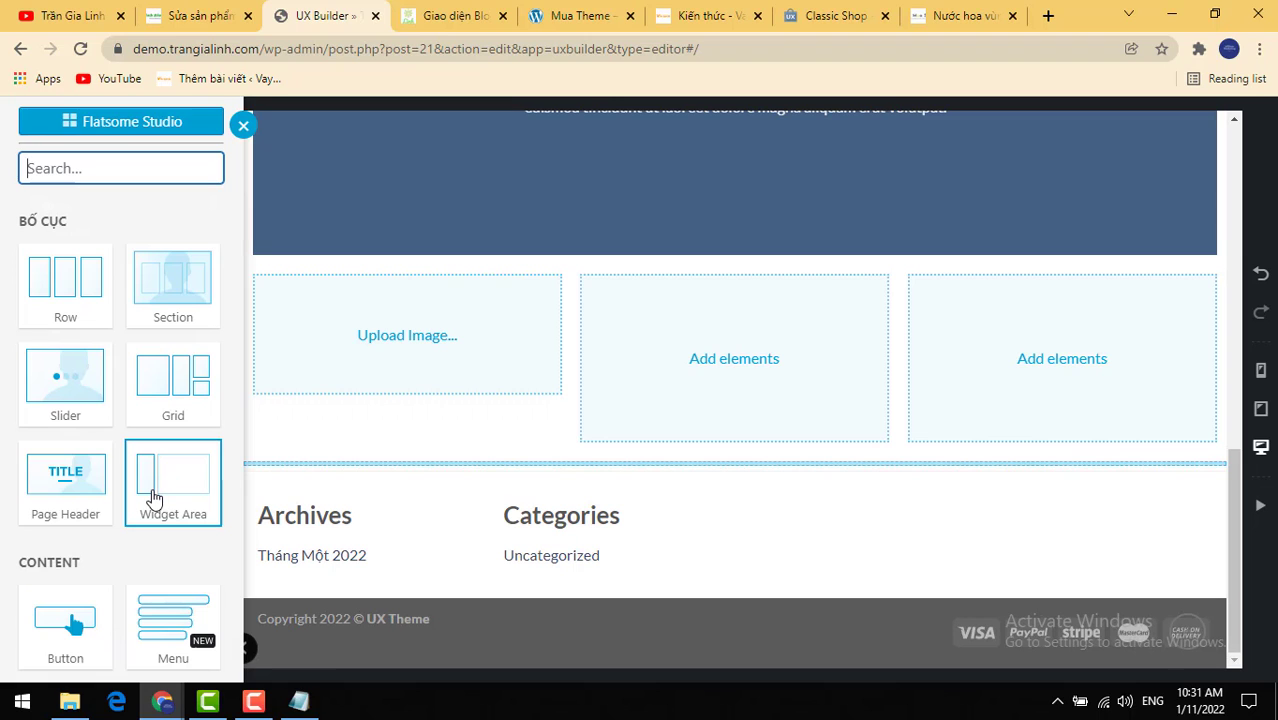
left_click(62, 482)
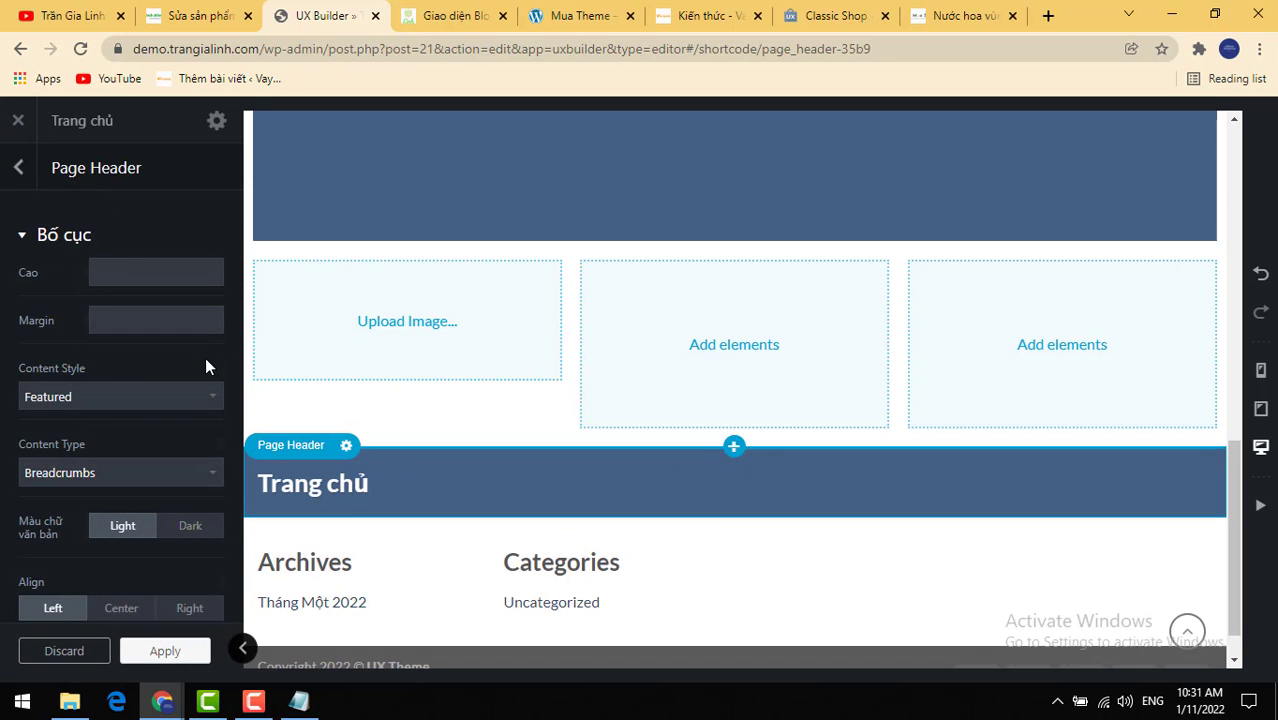
scroll(516, 456, "down", 1)
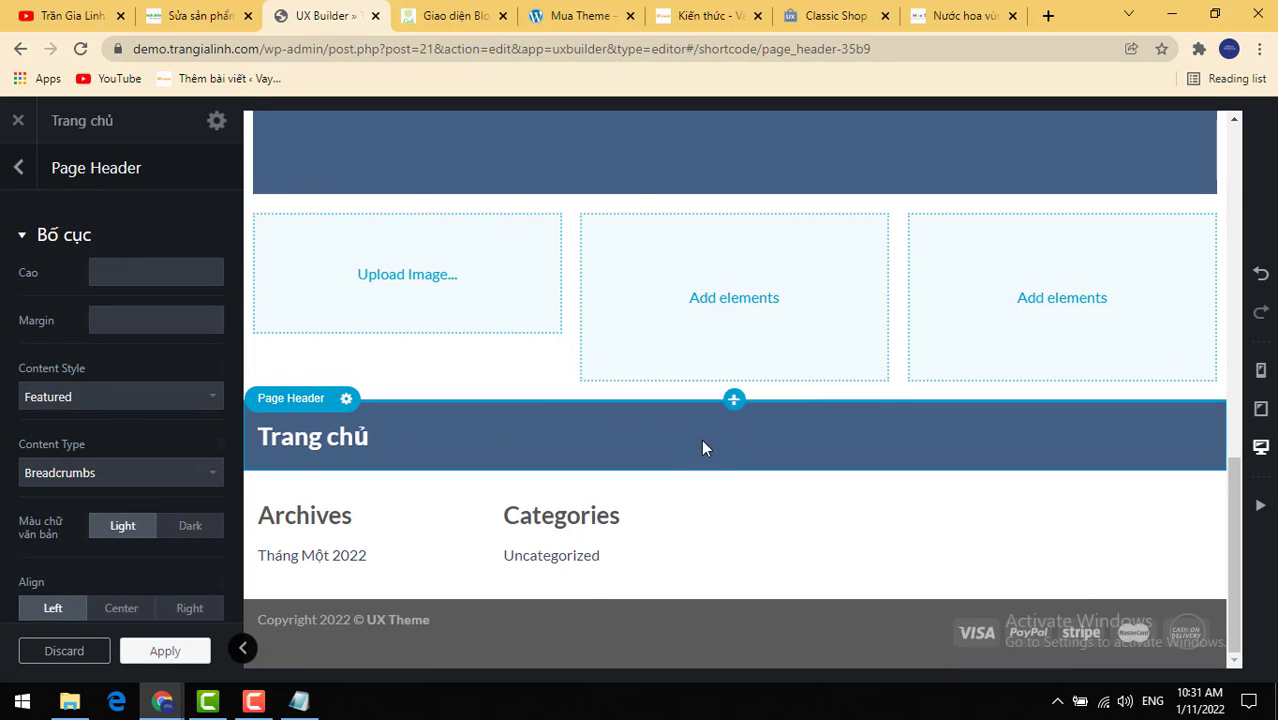
Step: Add a Widget Area element below the page header
left_click(733, 470)
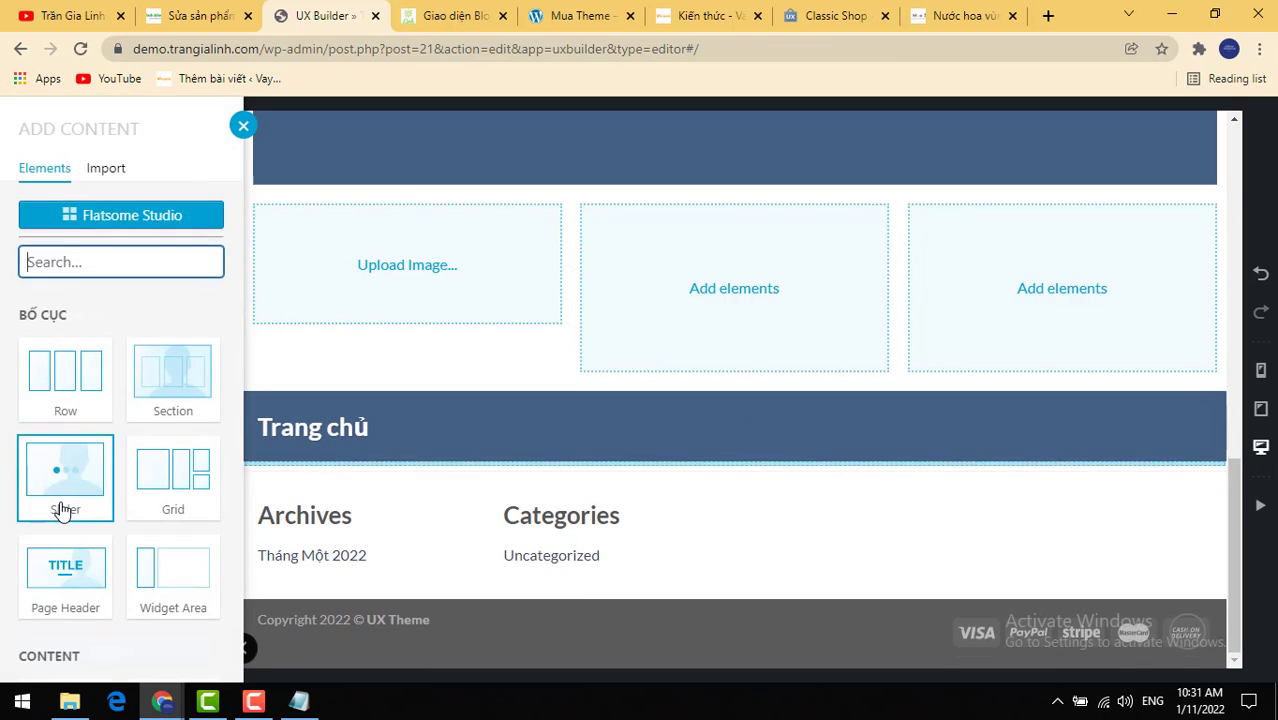
scroll(100, 480, "down", 3)
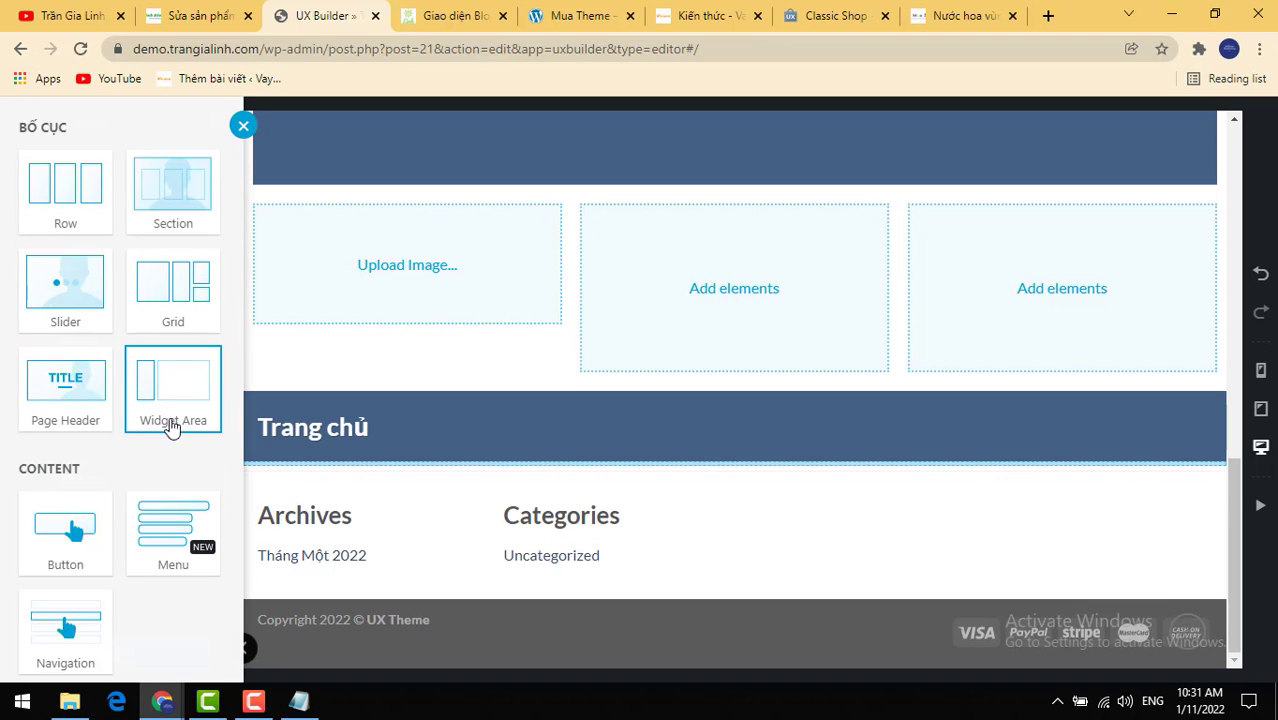
left_click(173, 395)
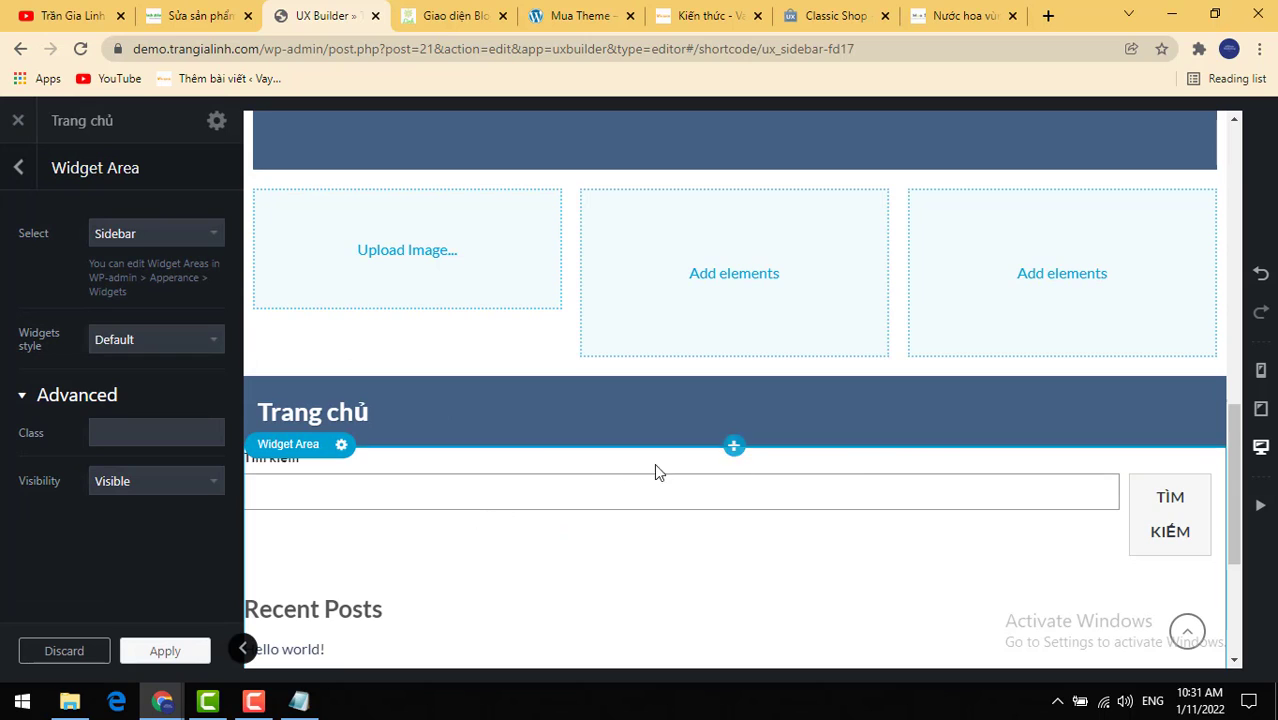
scroll(700, 465, "down", 1)
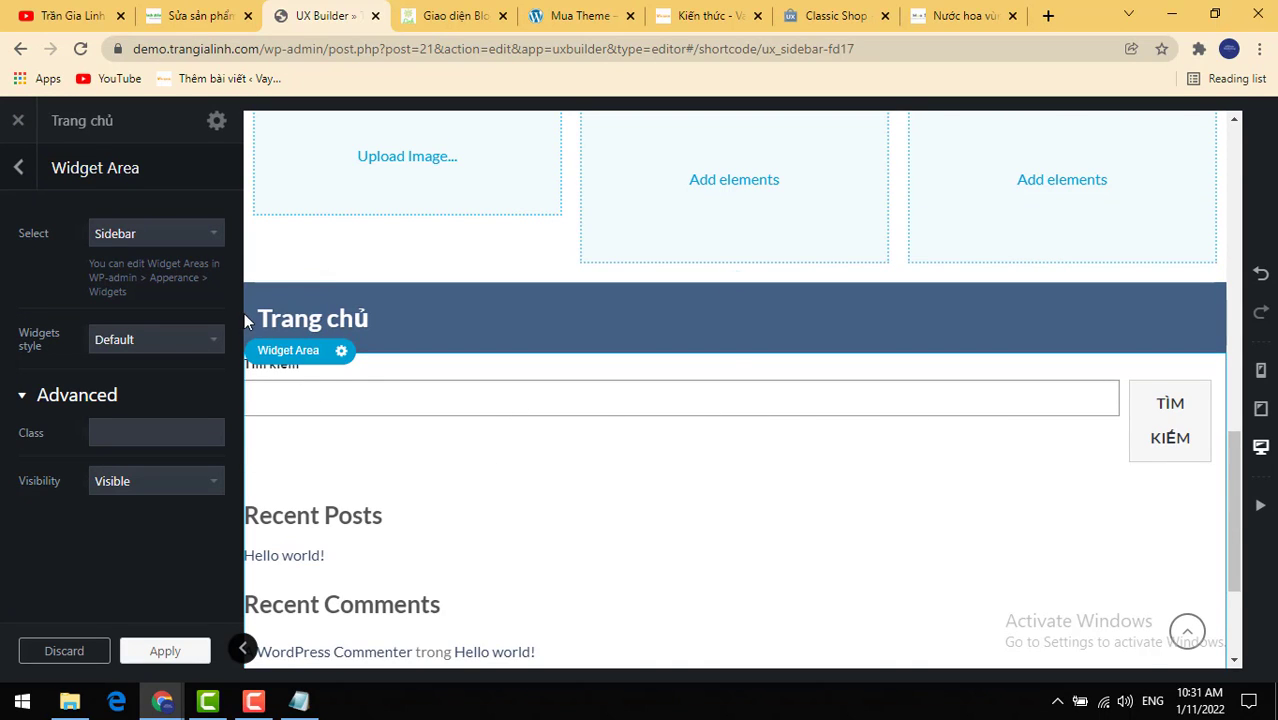
scroll(318, 348, "down", 2)
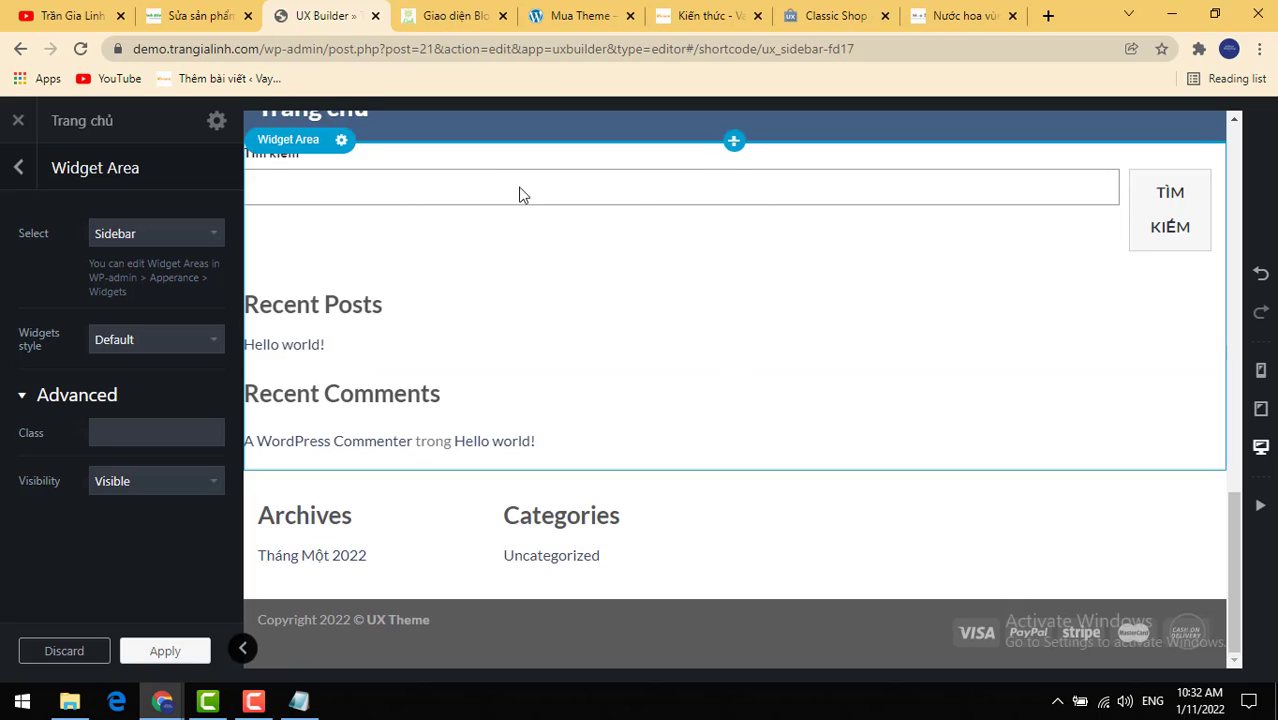
Step: Switch to the trangialinh.com blog, examine the sidebar on its Tin tức page as a widget area example, and return to UX Builder
left_click(455, 17)
scroll(965, 290, "up", 15)
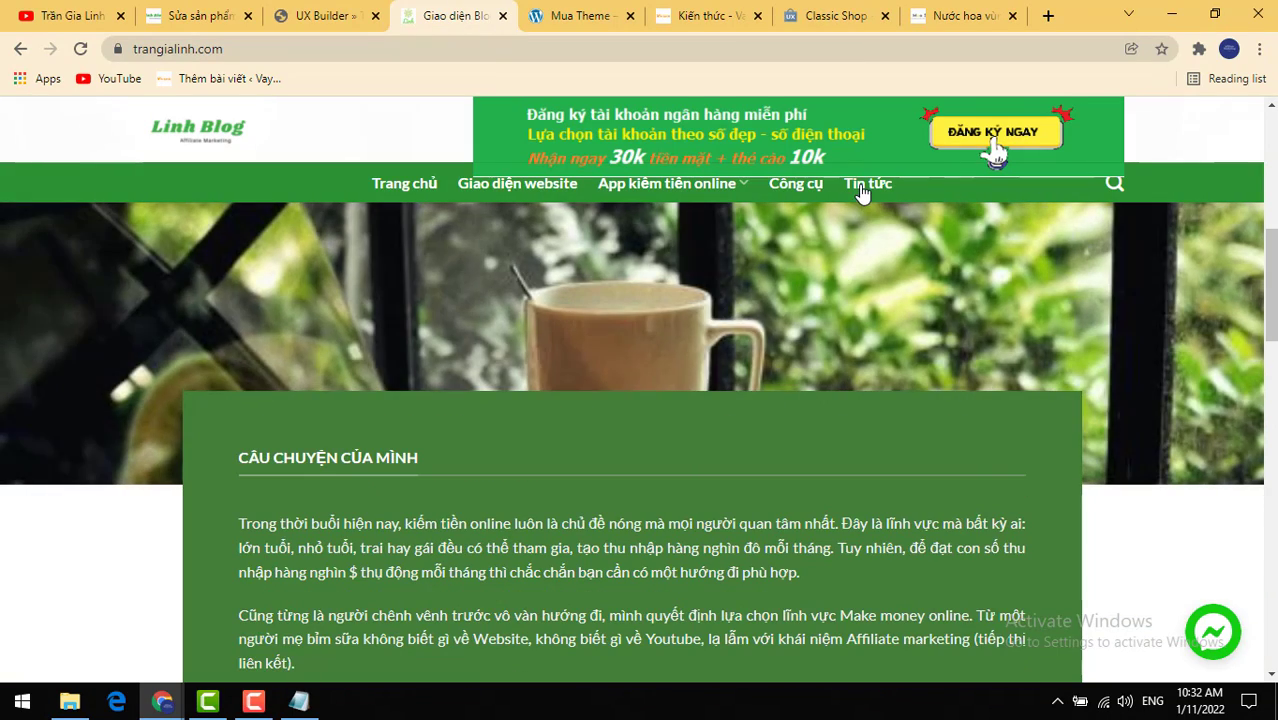
left_click(864, 185)
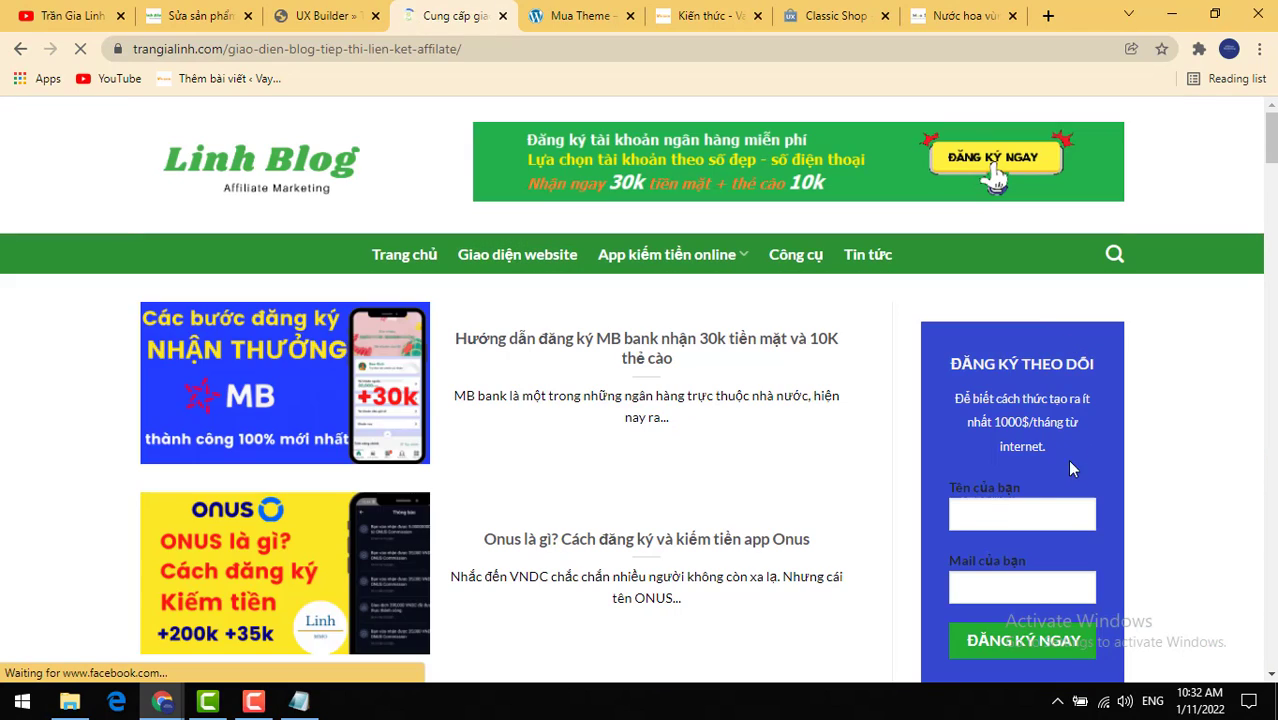
scroll(1002, 418, "down", 10)
scroll(906, 433, "up", 3)
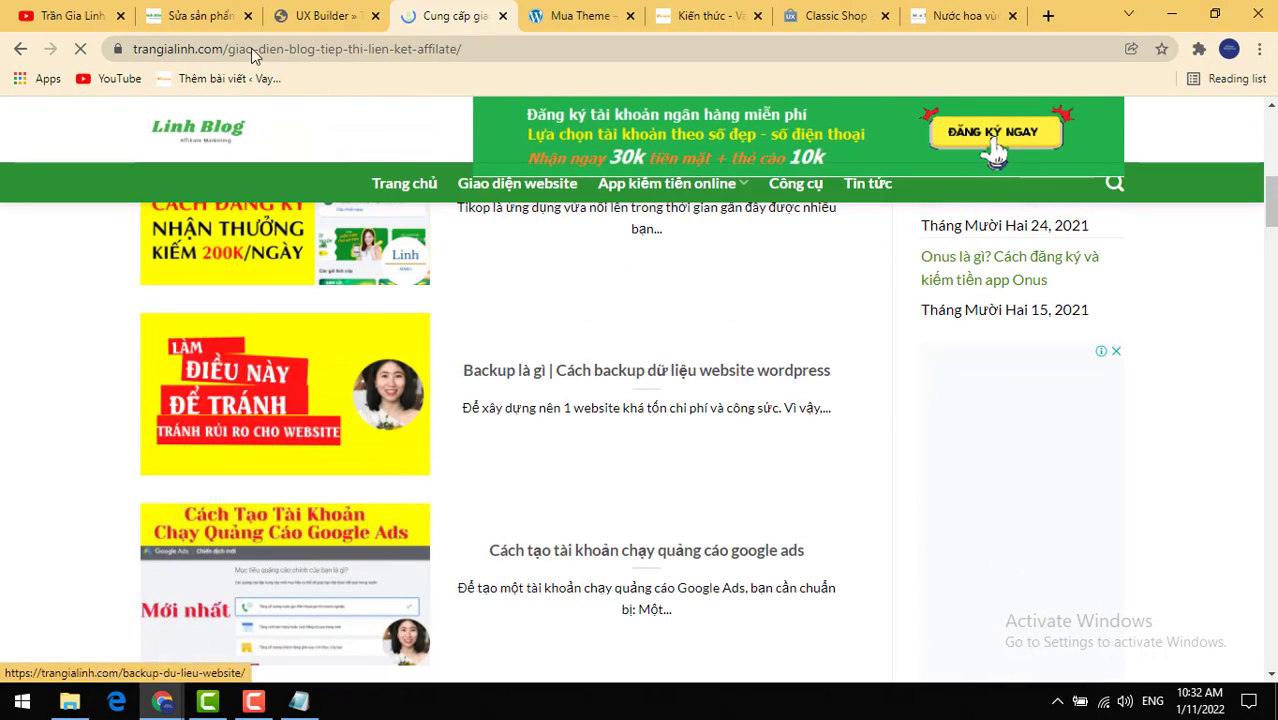
left_click(322, 16)
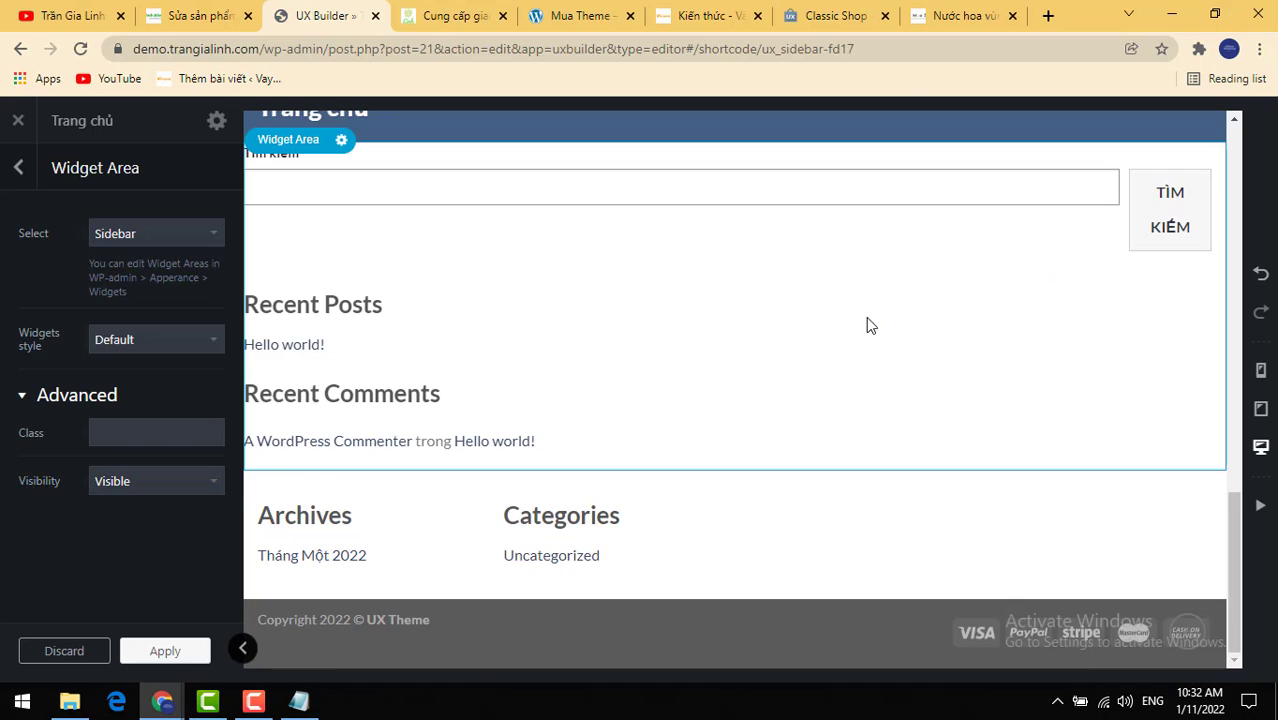
scroll(866, 326, "up", 2)
scroll(459, 453, "down", 2)
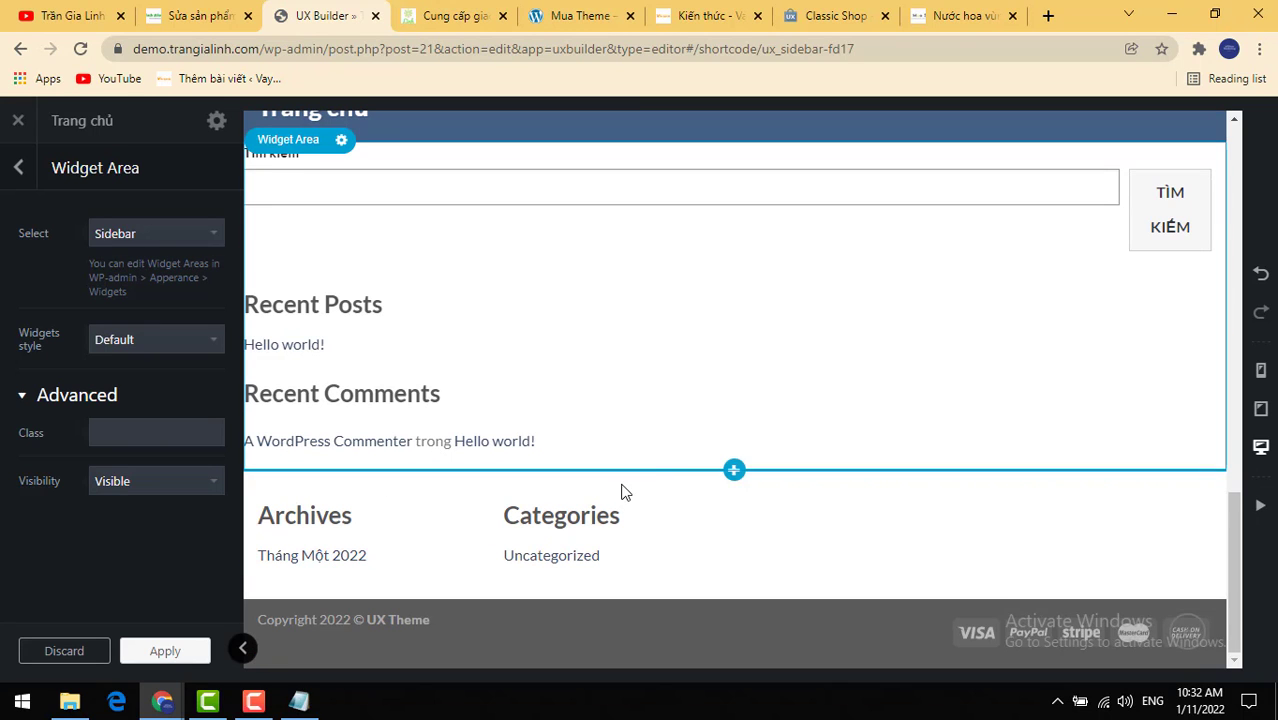
Step: Insert a Button element below the widget area
left_click(738, 471)
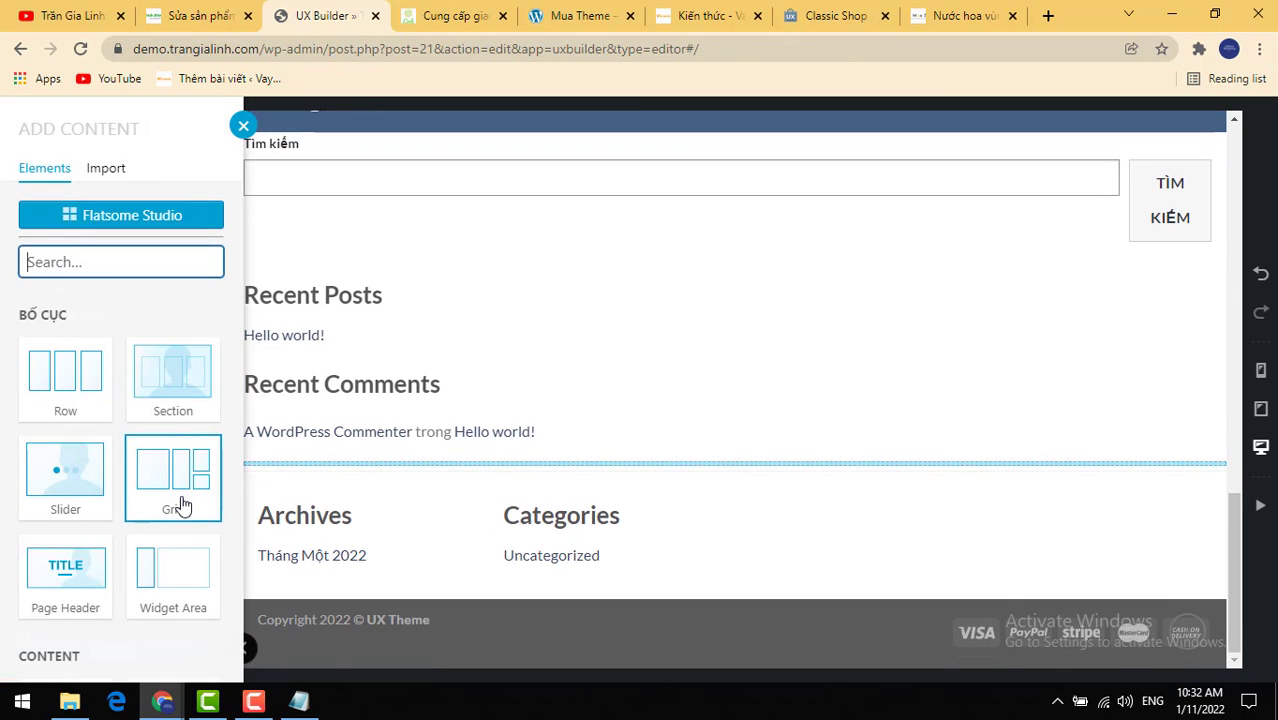
scroll(185, 505, "down", 2)
left_click(60, 534)
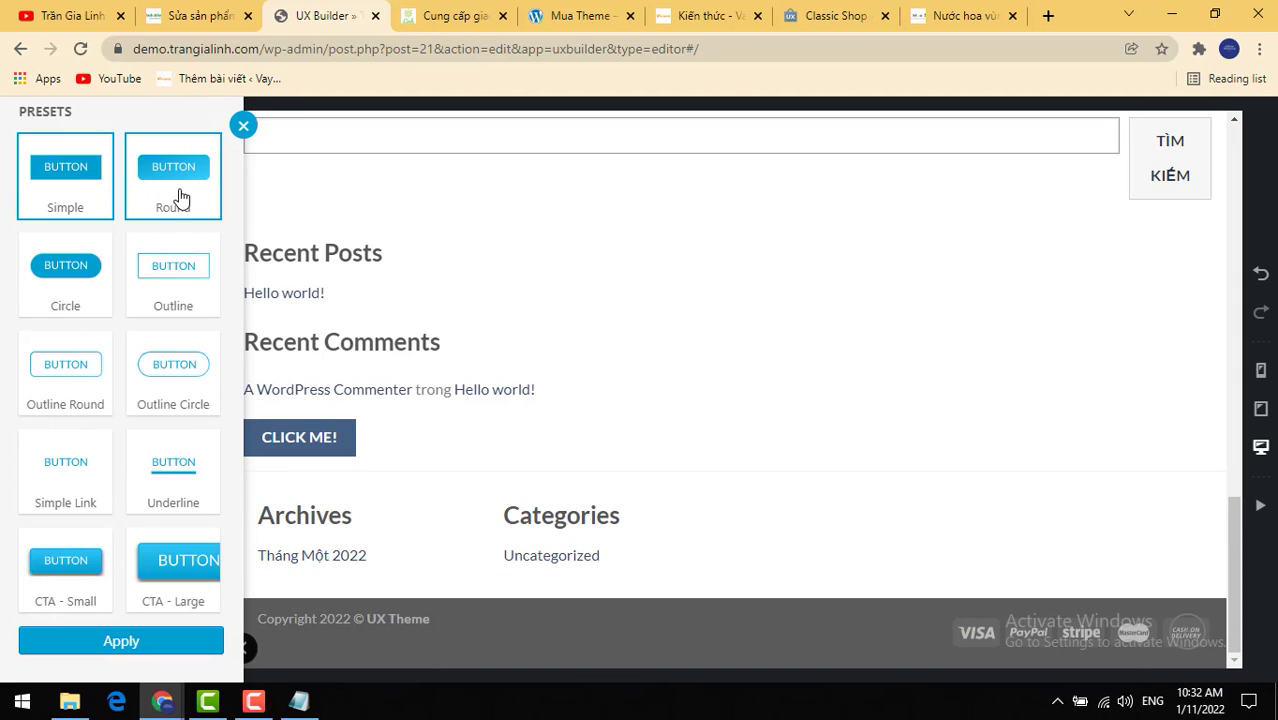
Step: Examine the buttons on the trangialinh.com blog's homepage as examples, and return to UX Builder
left_click(424, 28)
scroll(570, 340, "up", 15)
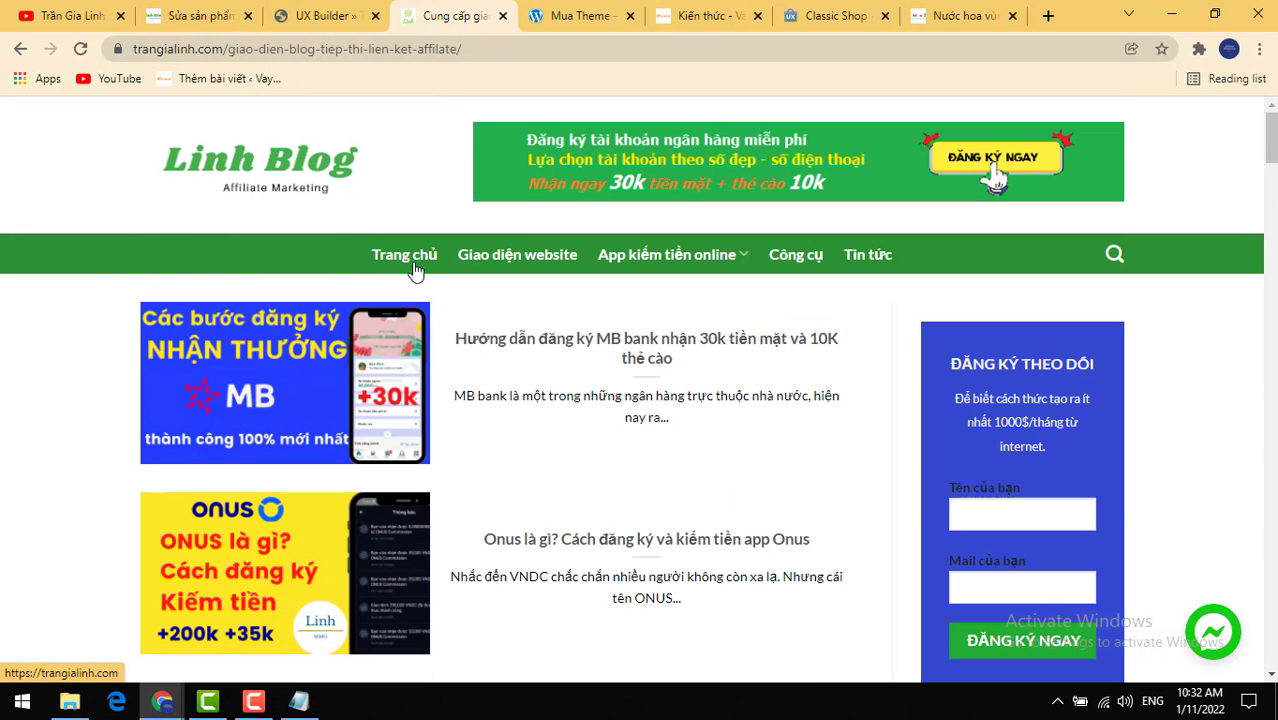
left_click(410, 267)
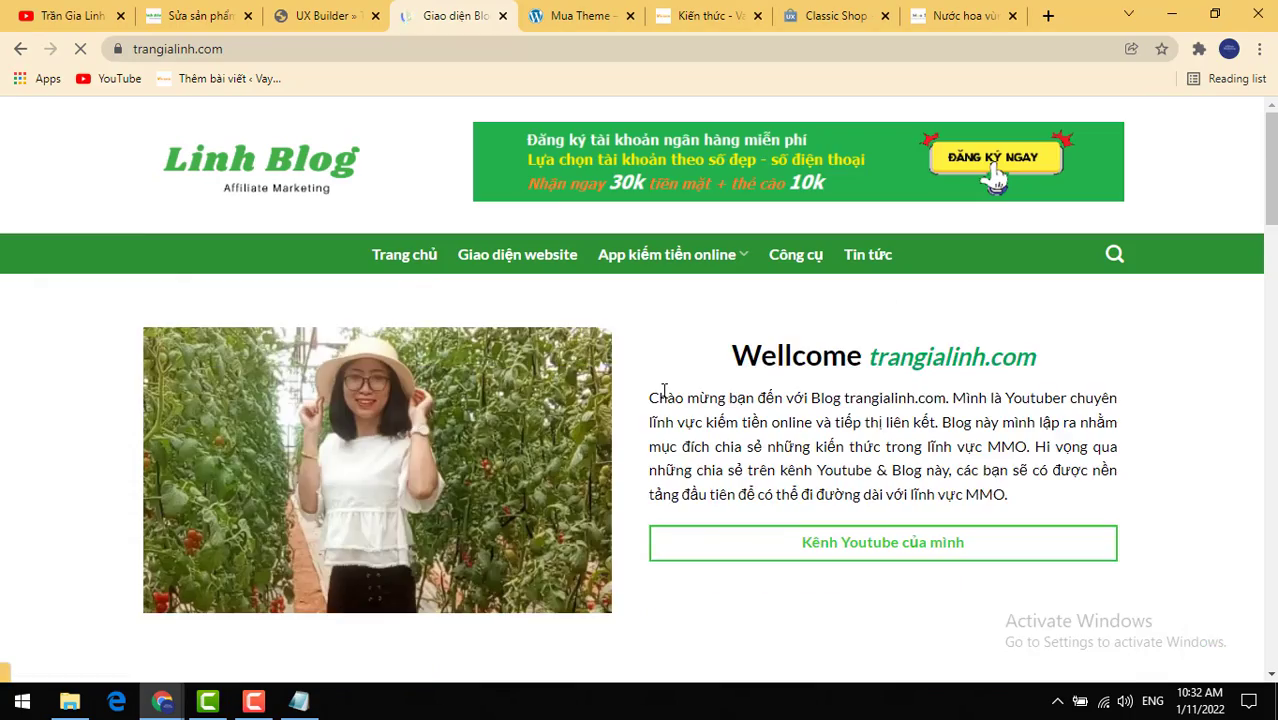
scroll(664, 390, "down", 4)
scroll(810, 345, "up", 2)
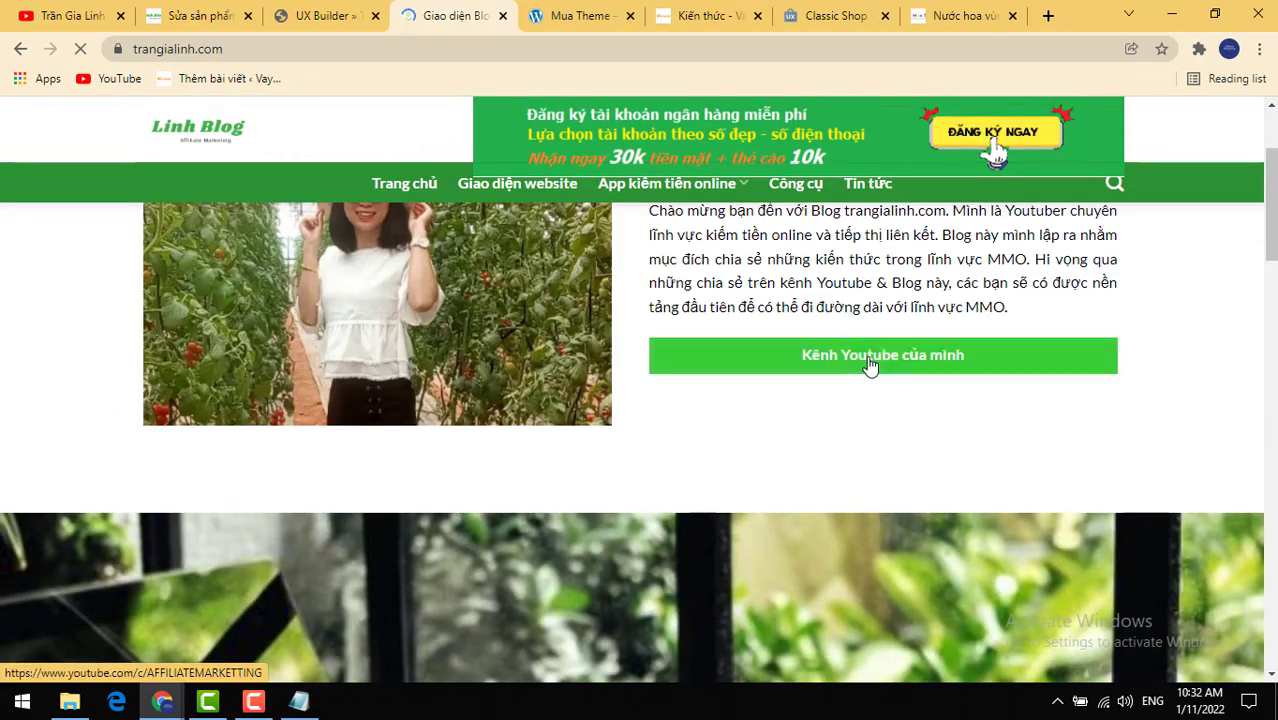
scroll(734, 402, "down", 8)
scroll(734, 405, "down", 10)
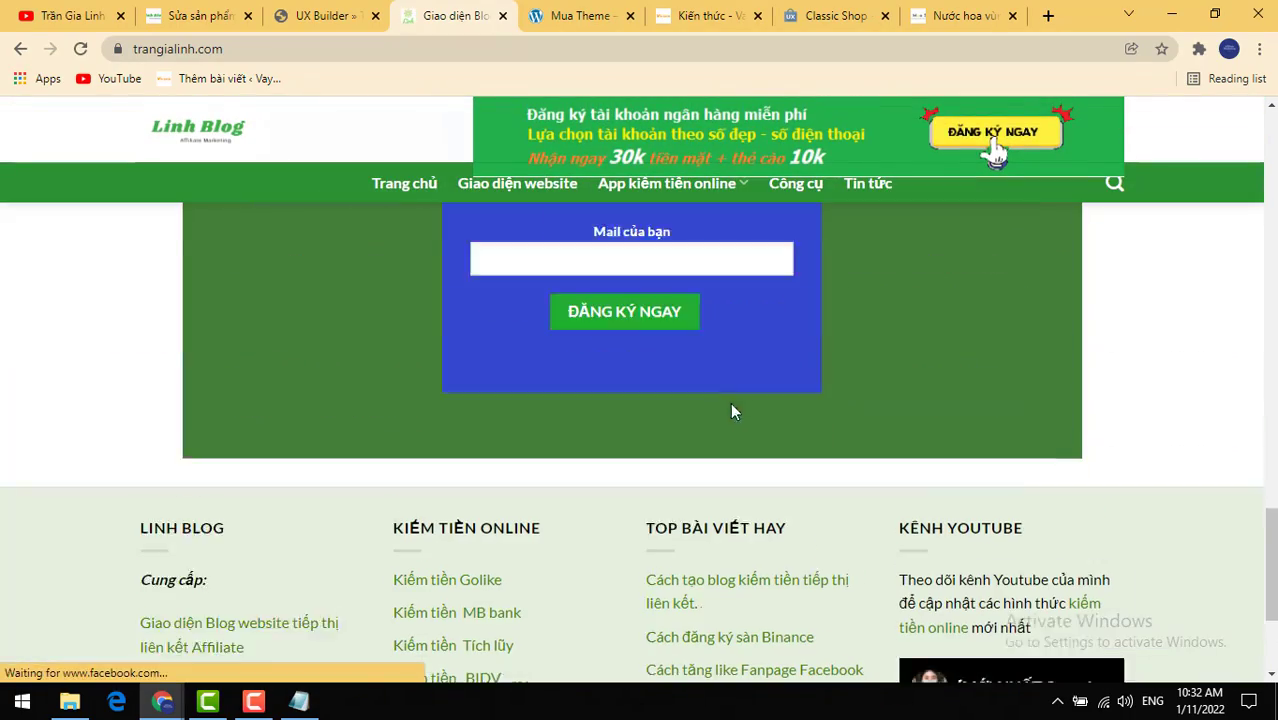
scroll(684, 368, "up", 1)
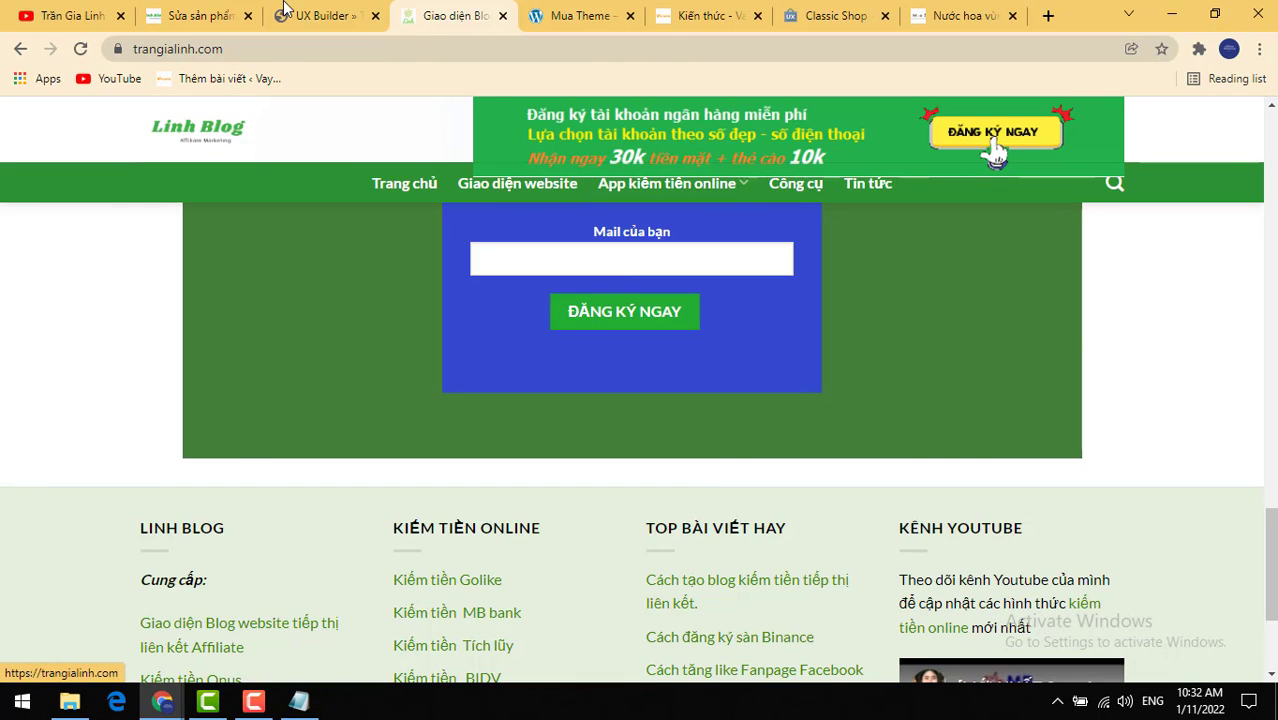
left_click(310, 15)
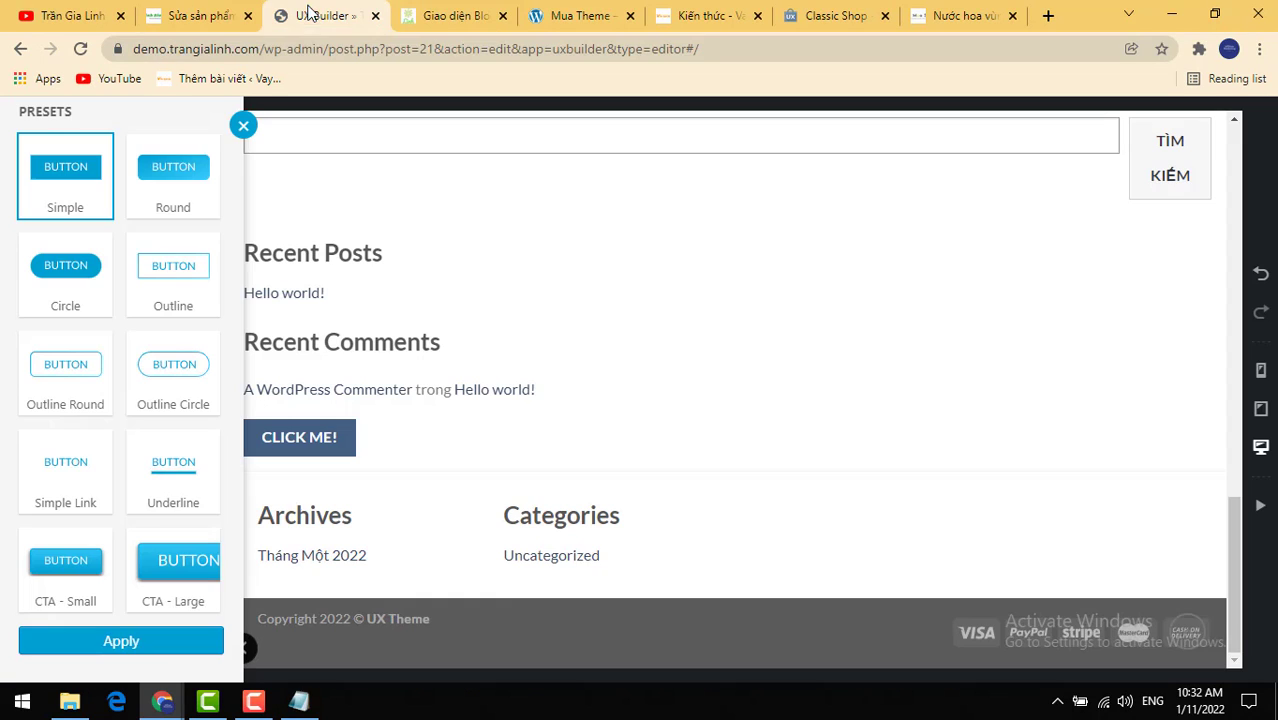
Step: Try the Round, Circle and Outline presets on the button and apply the Outline Round preset
left_click(150, 190)
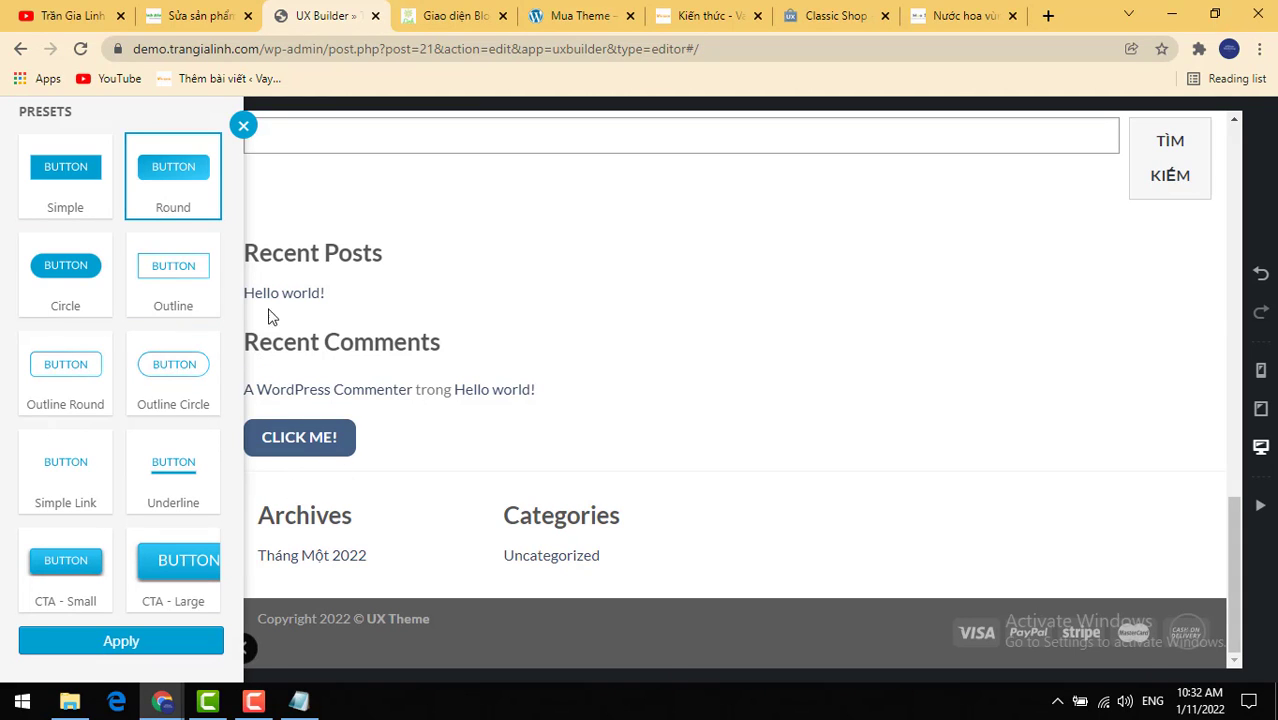
left_click(97, 276)
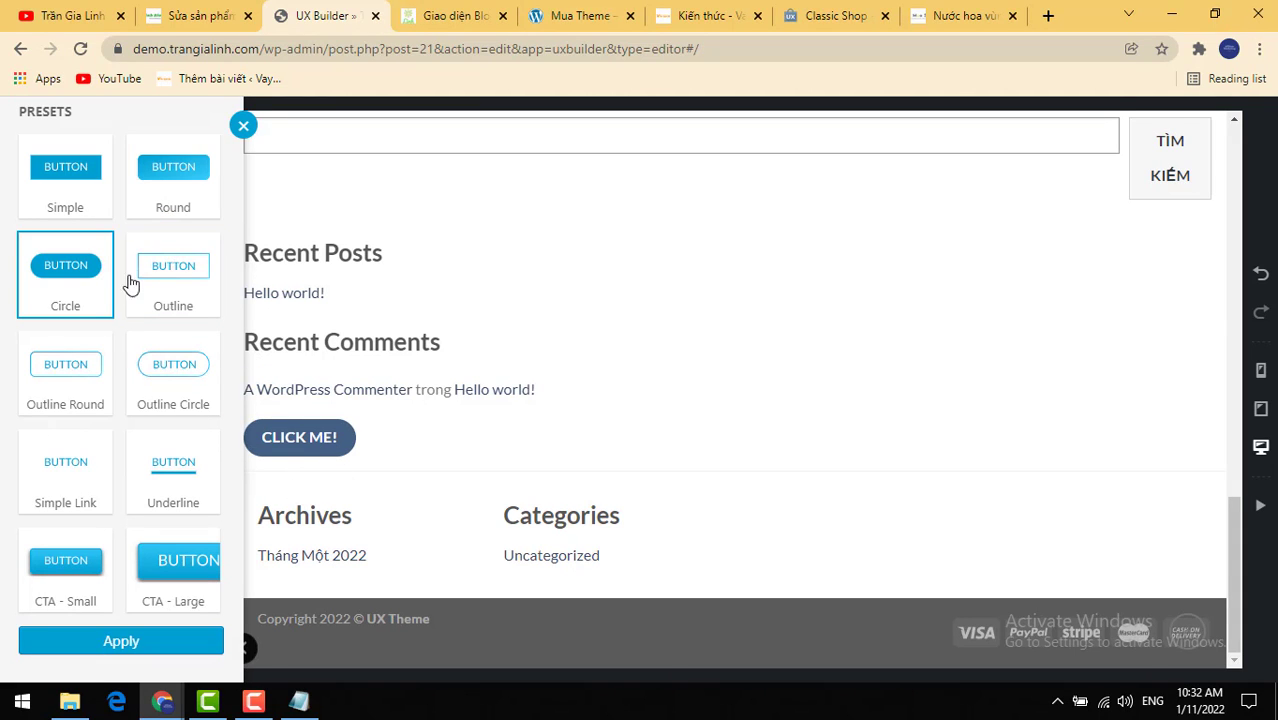
left_click(138, 282)
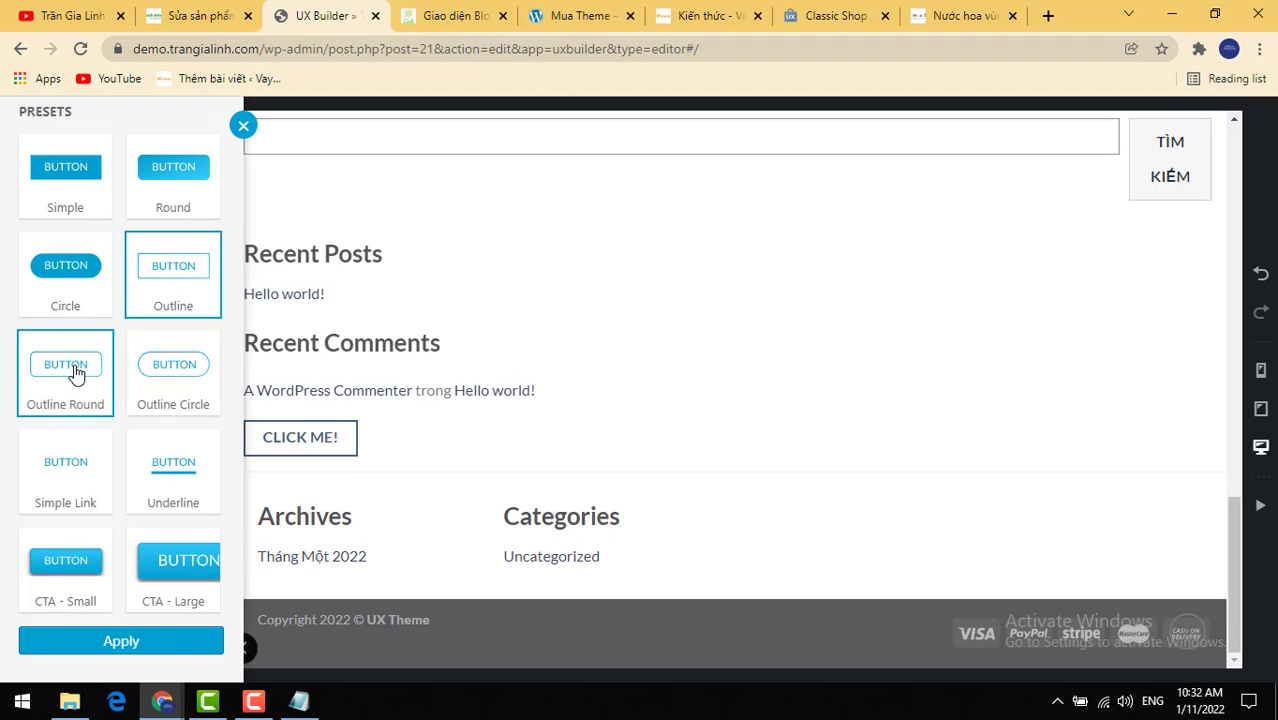
left_click(34, 369)
left_click(90, 645)
Step: Try the button's two letter cases, keeping uppercase, and set its color to Alert
left_click(320, 437)
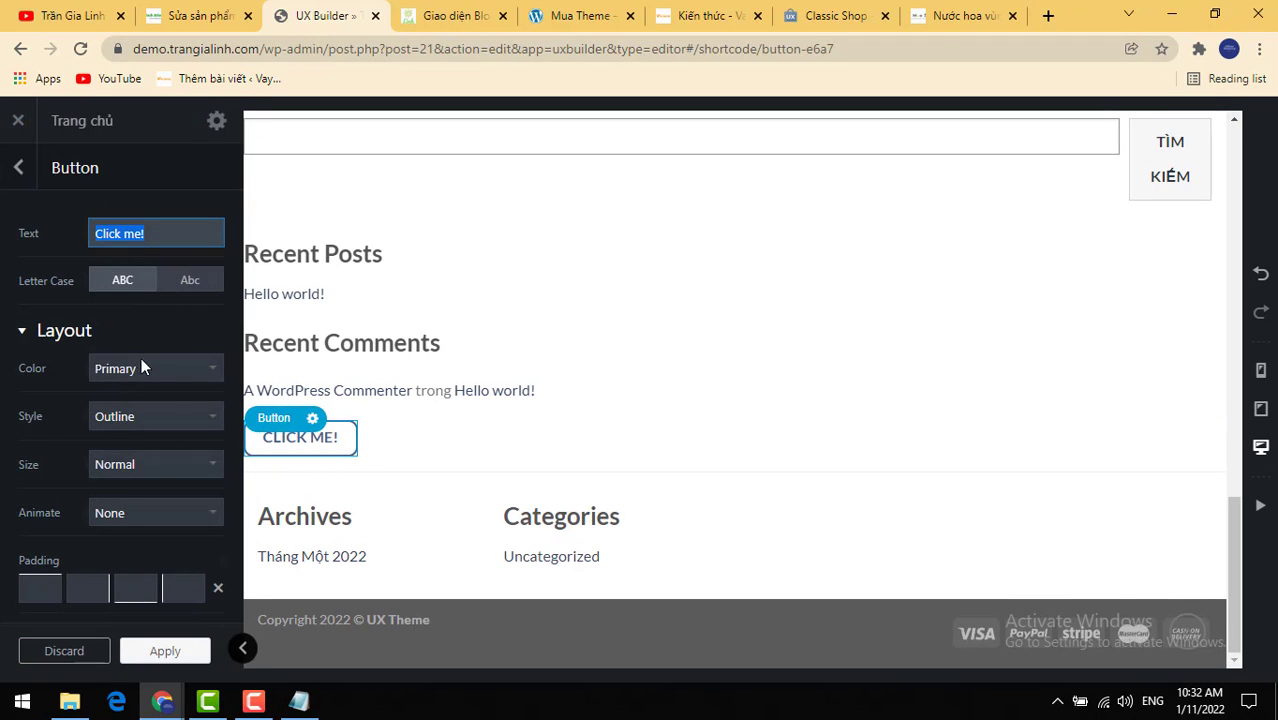
left_click(186, 280)
left_click(122, 280)
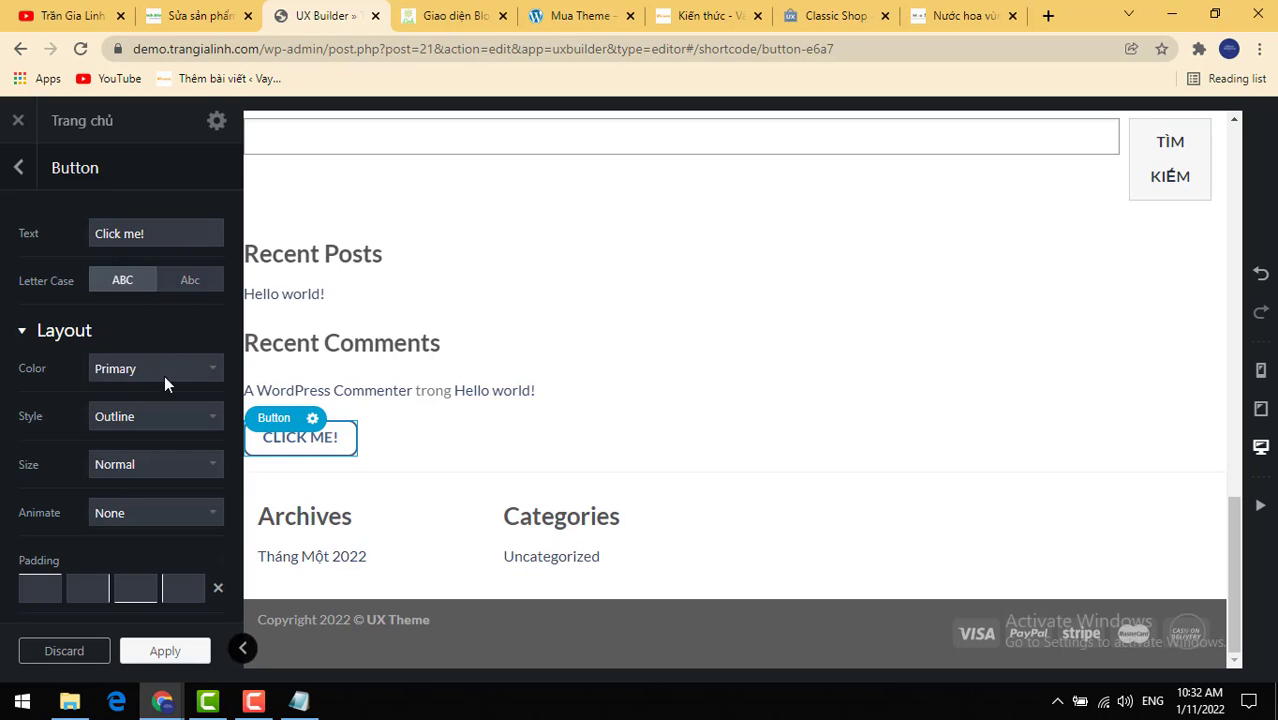
left_click(165, 376)
left_click(155, 424)
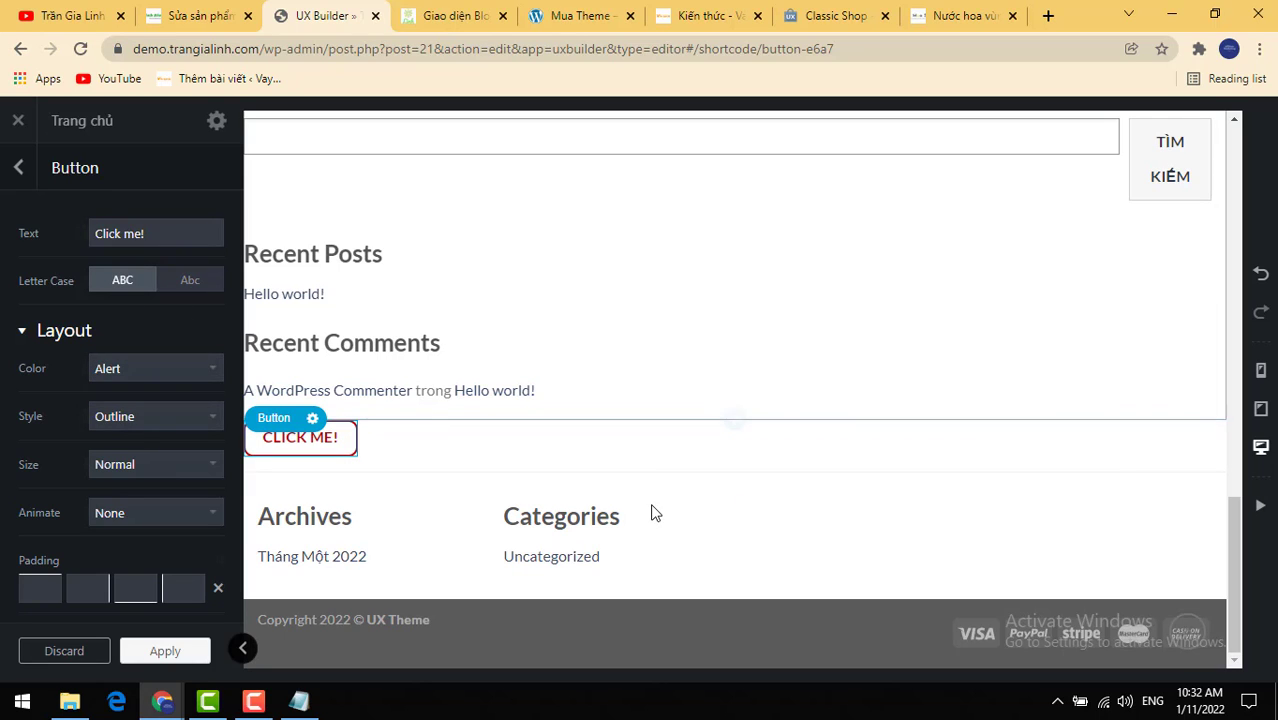
key("Escape")
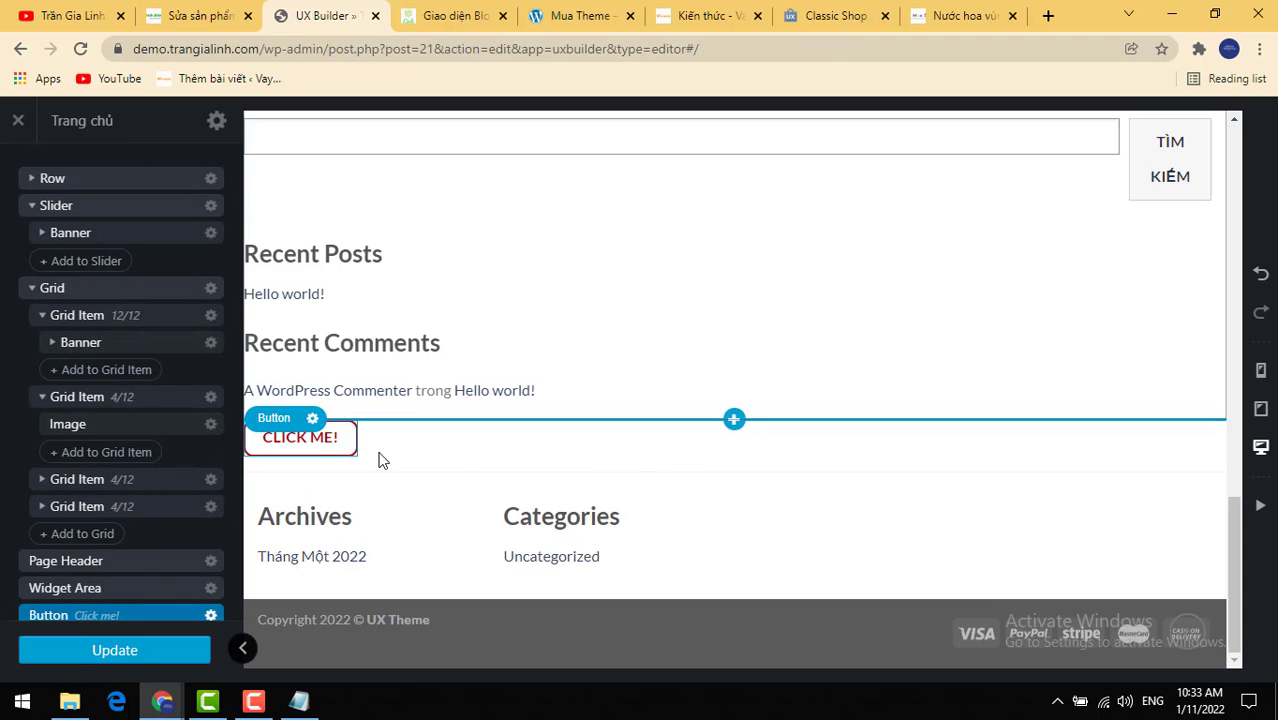
Step: Delete the Click me! button below the widget area
left_click(312, 418)
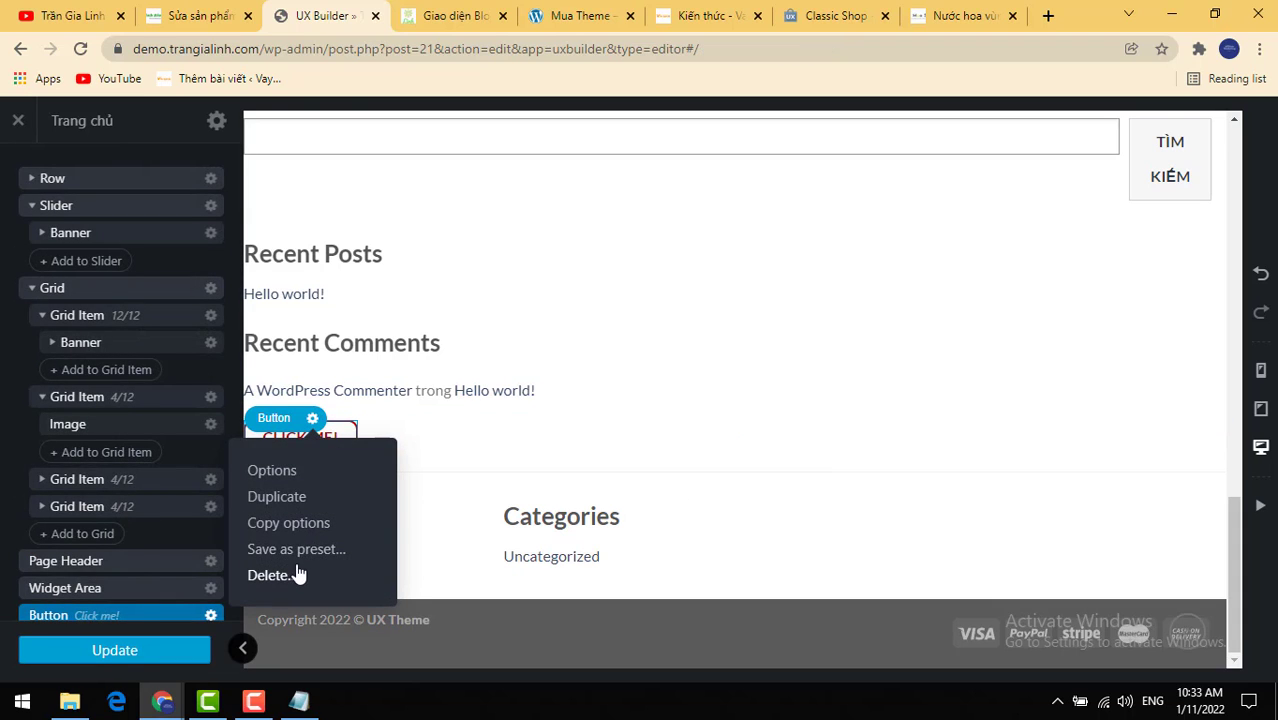
left_click(298, 573)
Step: Add a Menu element below the widget area and review the options of its first link
left_click(734, 470)
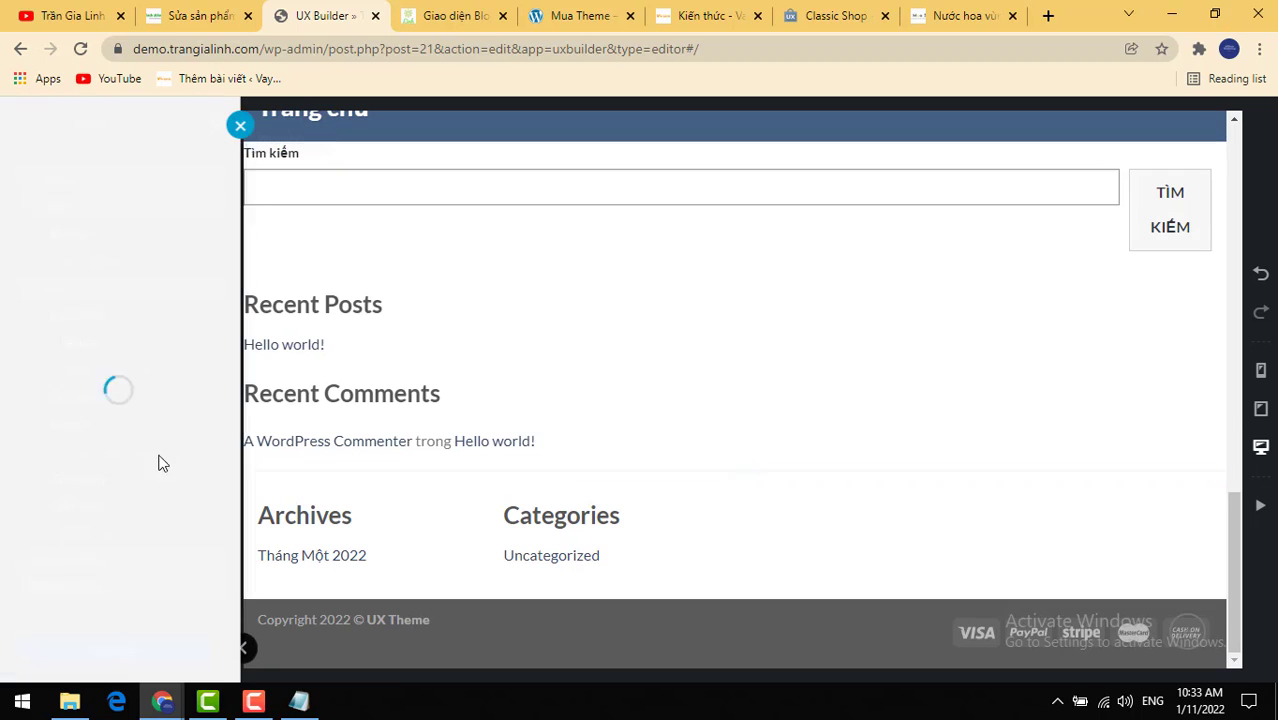
scroll(128, 513, "down", 3)
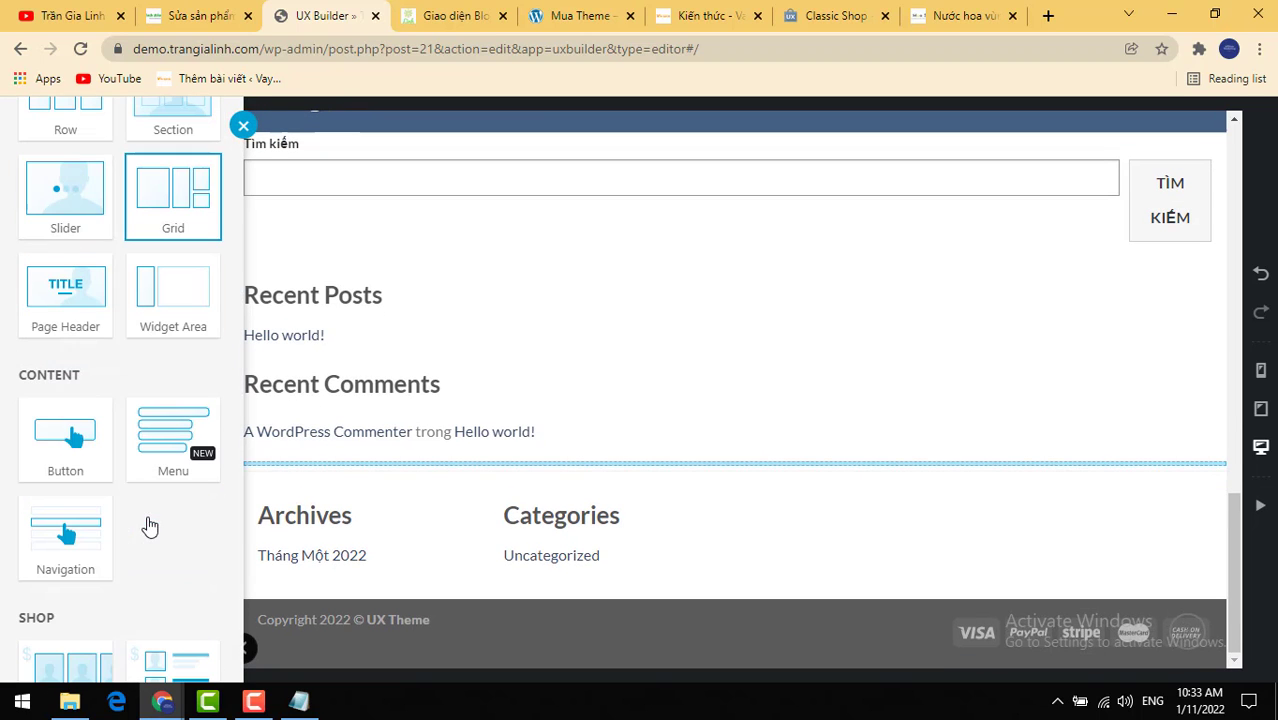
left_click(165, 470)
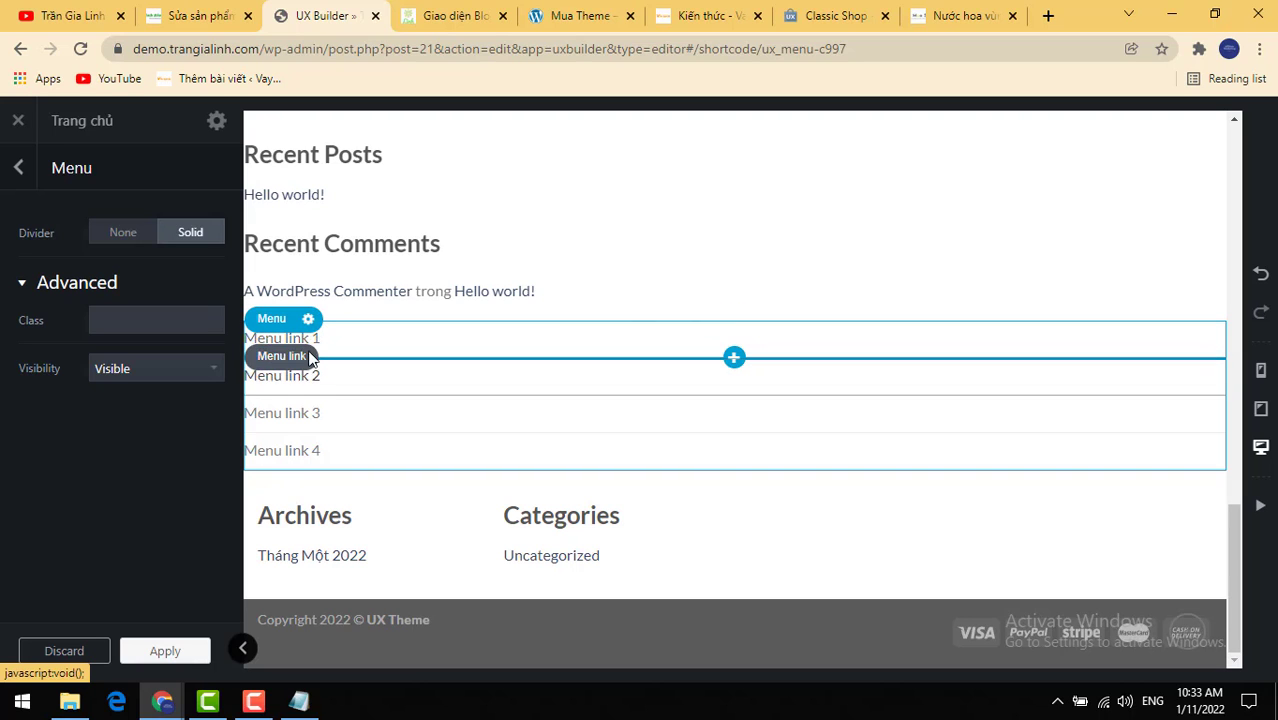
left_click(331, 345)
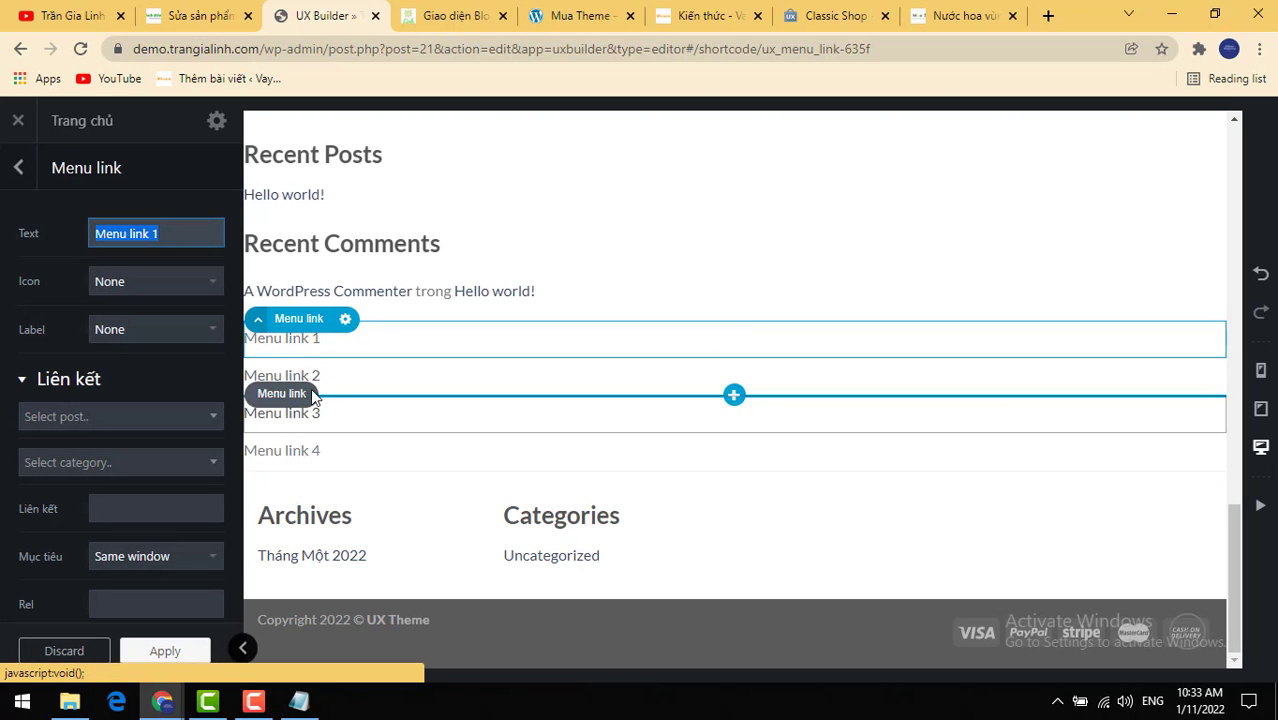
scroll(176, 430, "down", 2)
left_click(165, 651)
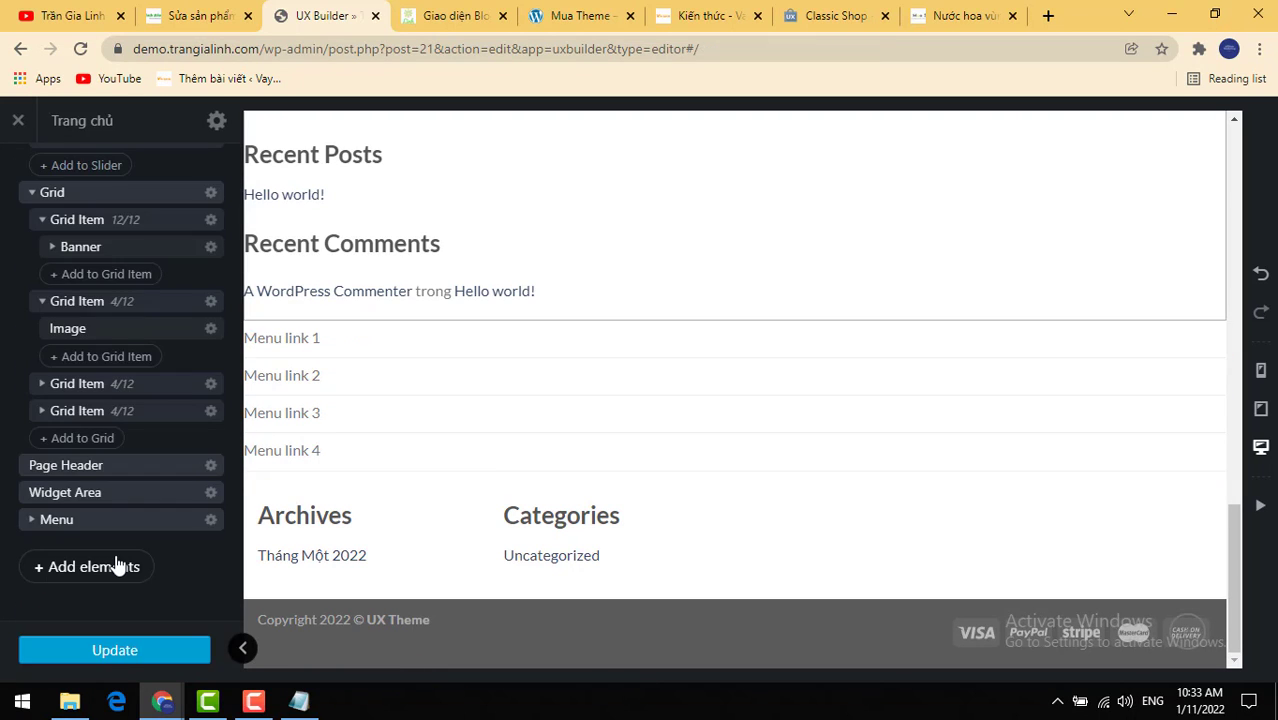
Step: Add a Products element with the Mặc định preset below the menu
left_click(117, 570)
scroll(131, 438, "down", 6)
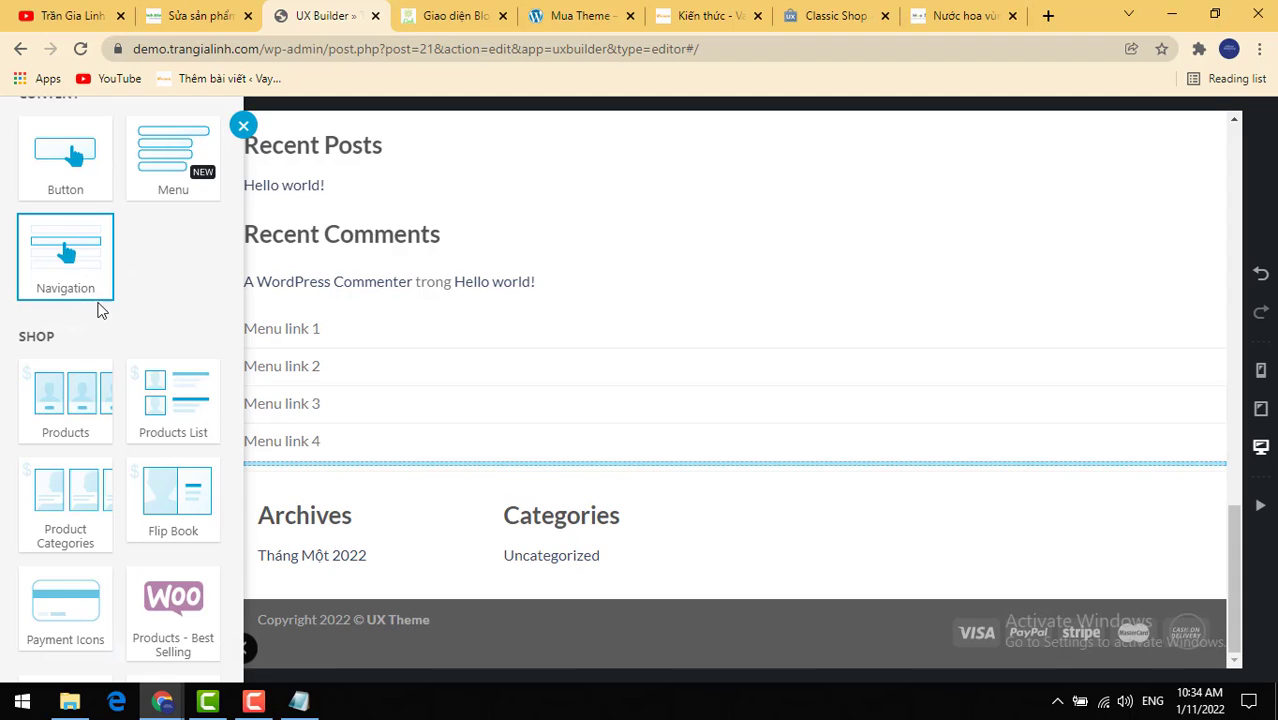
scroll(100, 312, "down", 1)
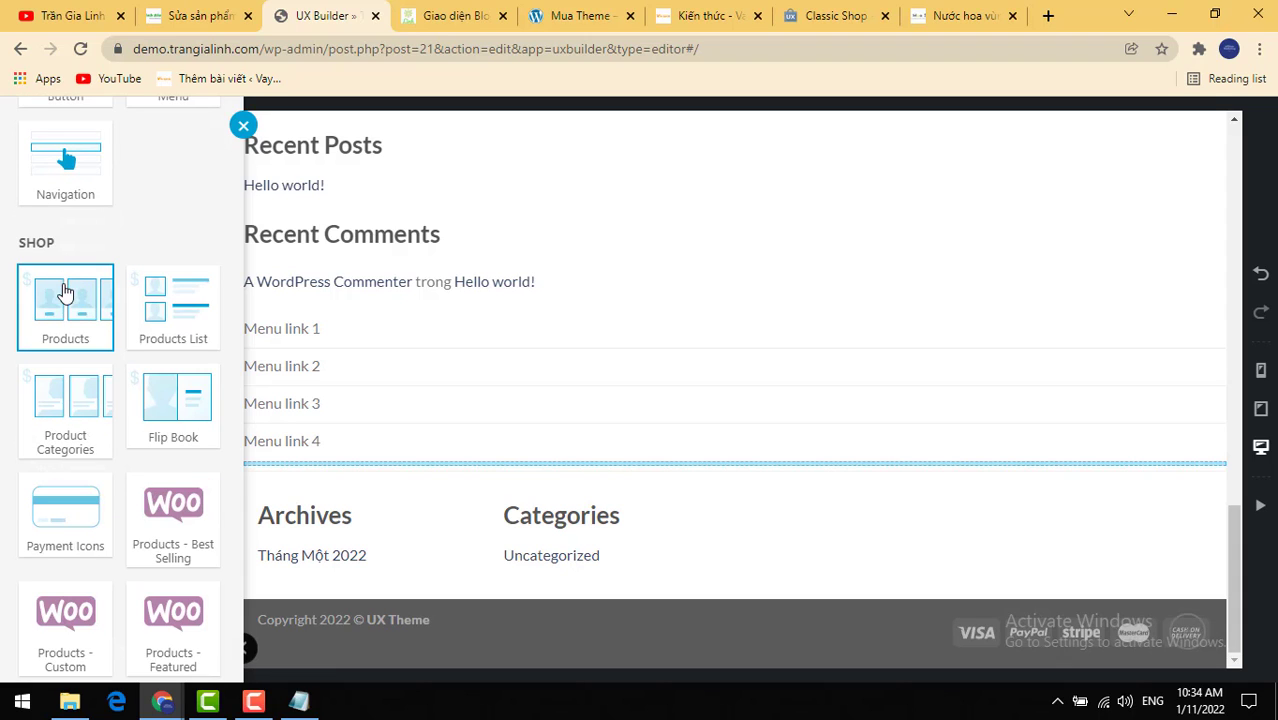
left_click(61, 322)
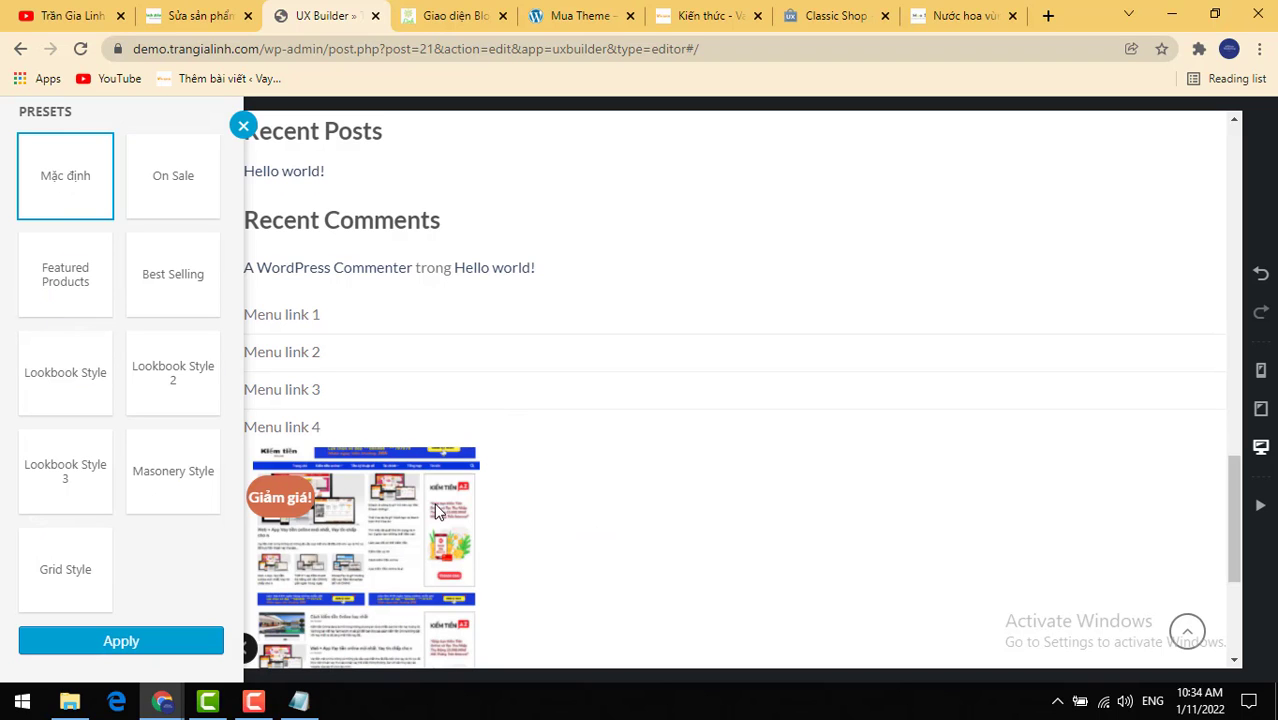
left_click(151, 648)
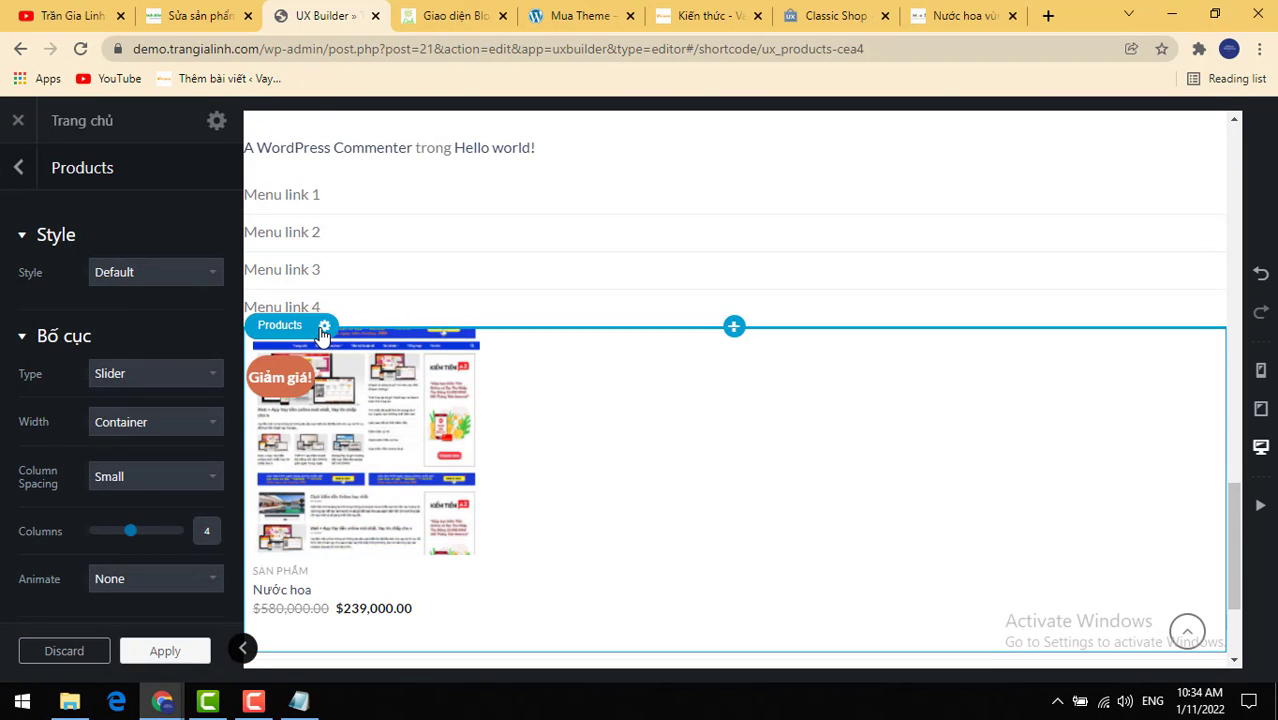
Step: Delete the Products element below the menu and add a Text element in its place
left_click(324, 326)
left_click(284, 483)
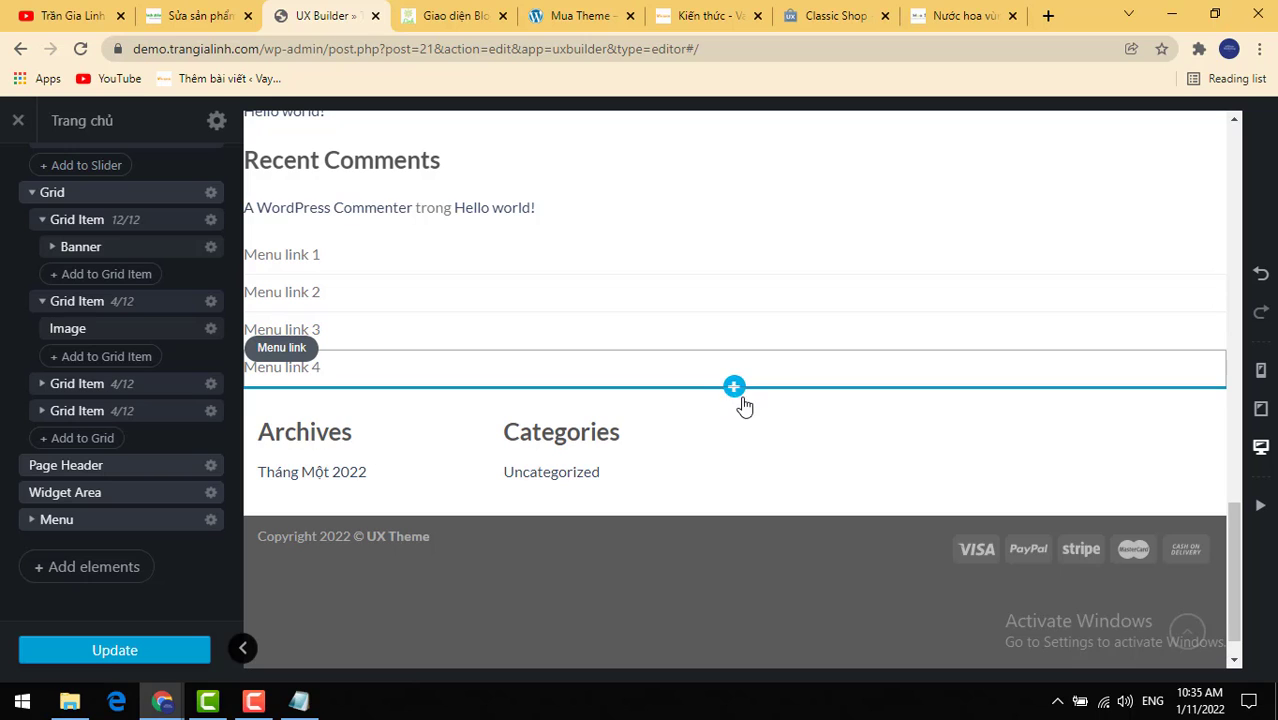
left_click(72, 573)
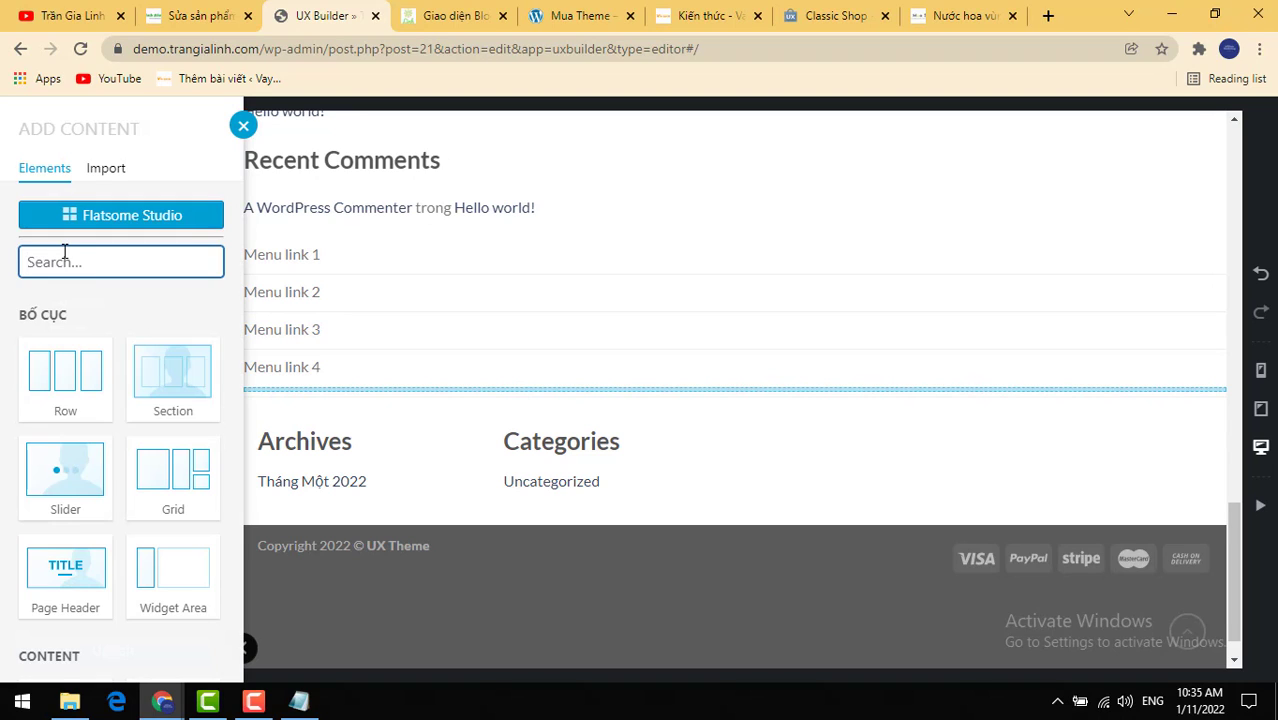
type("t")
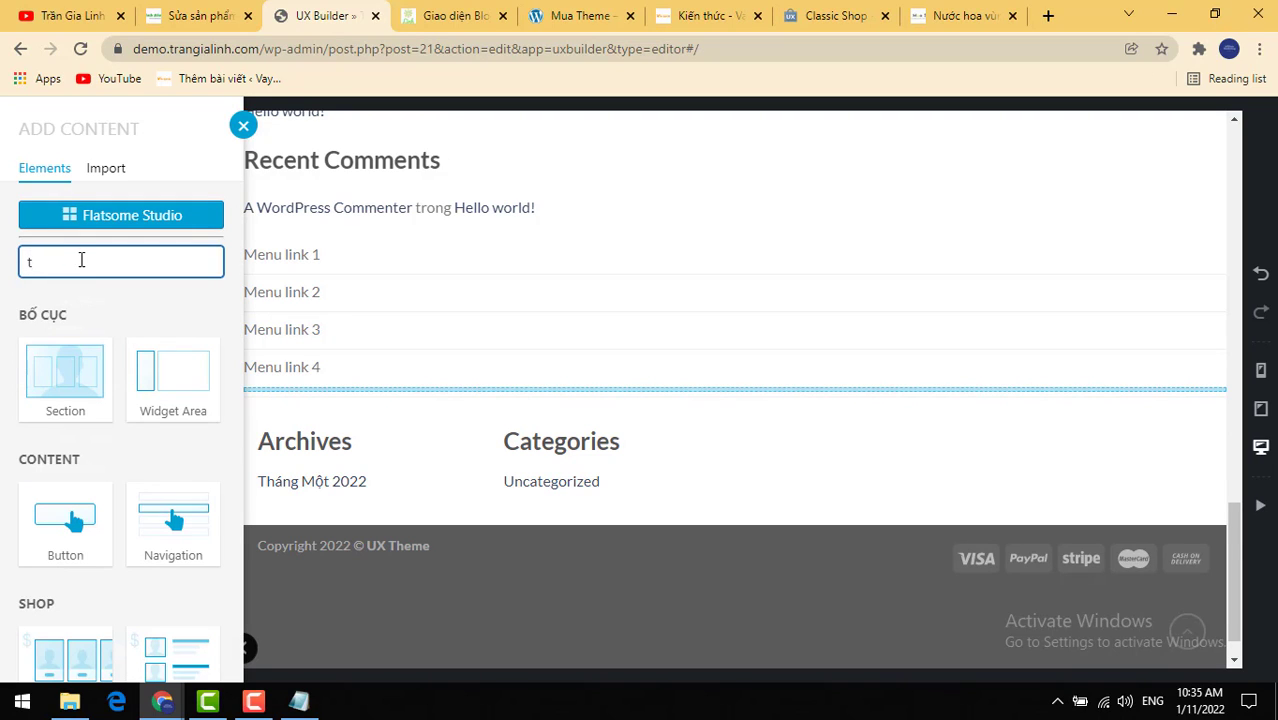
type("ext")
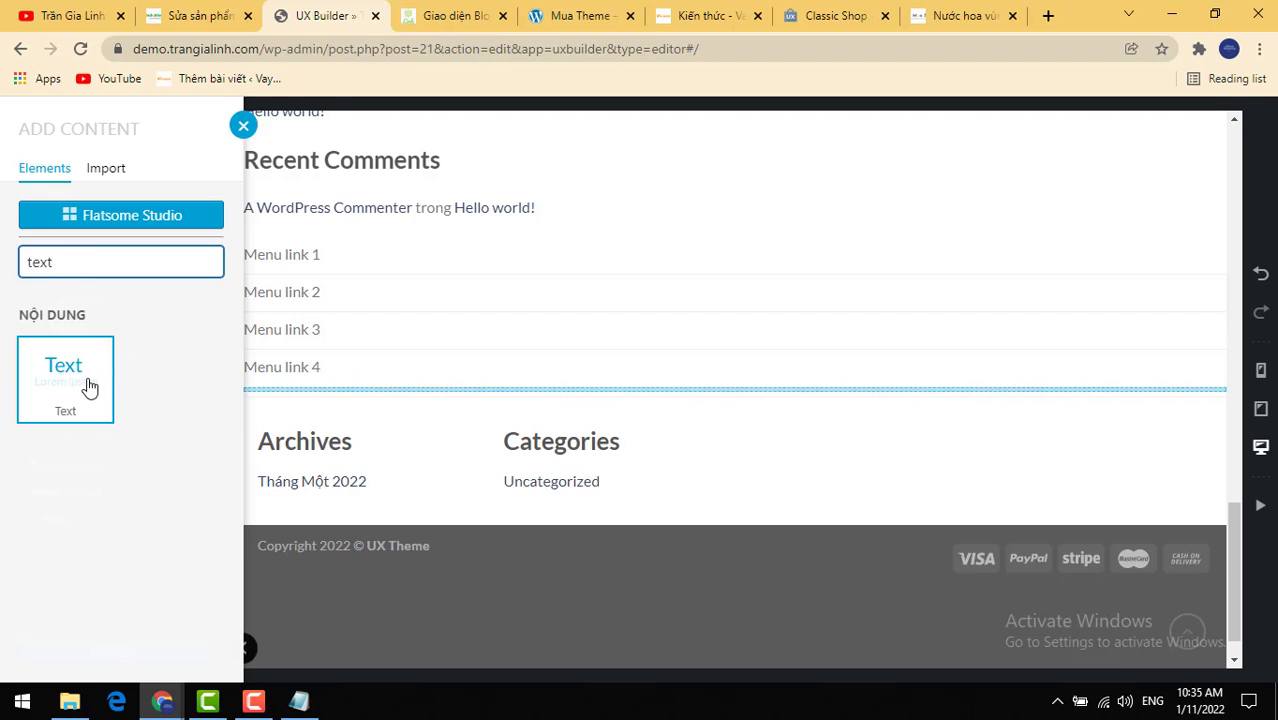
left_click(88, 386)
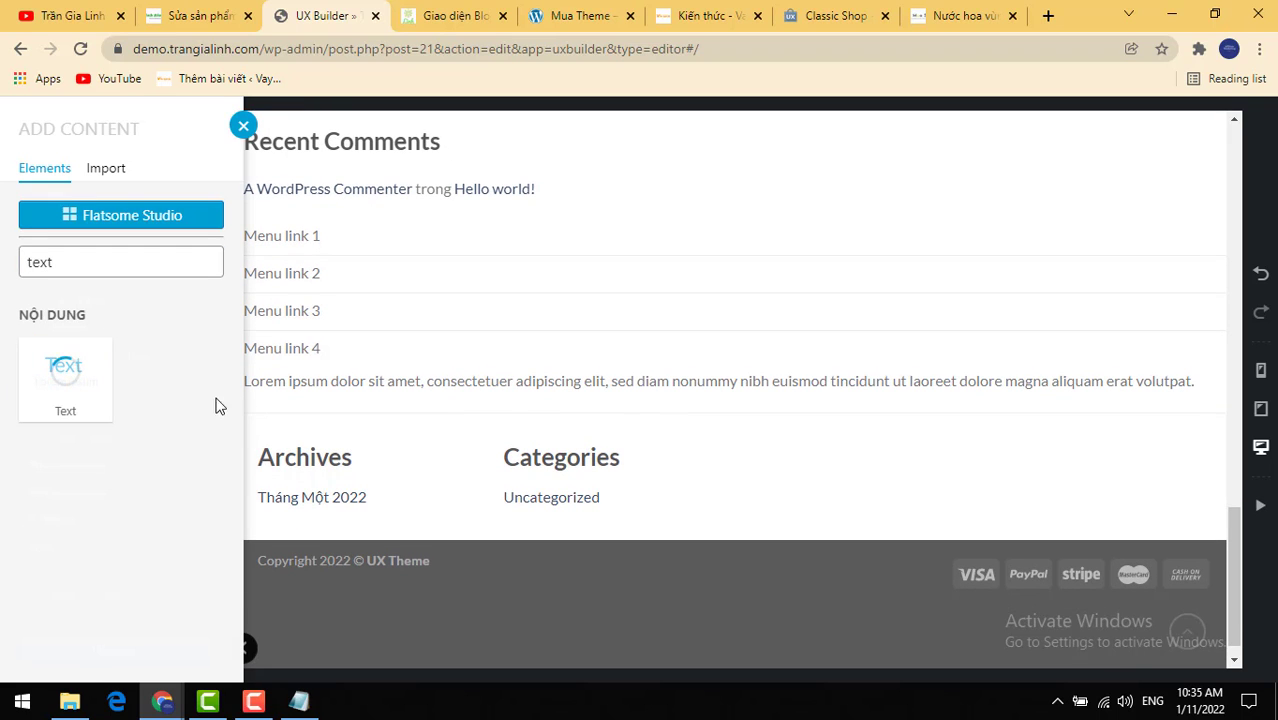
left_click(120, 662)
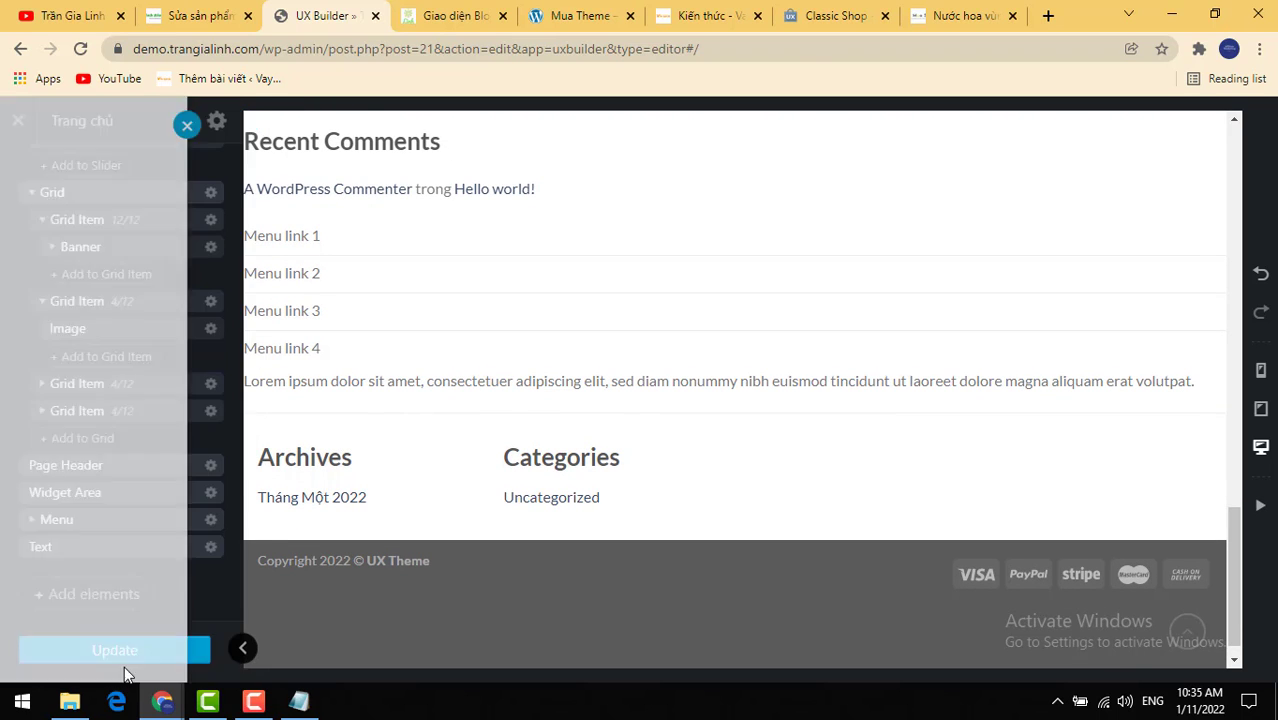
Step: Replace the placeholder content of the new Text element with "Sản phẩm thời trang"
double_click(612, 449)
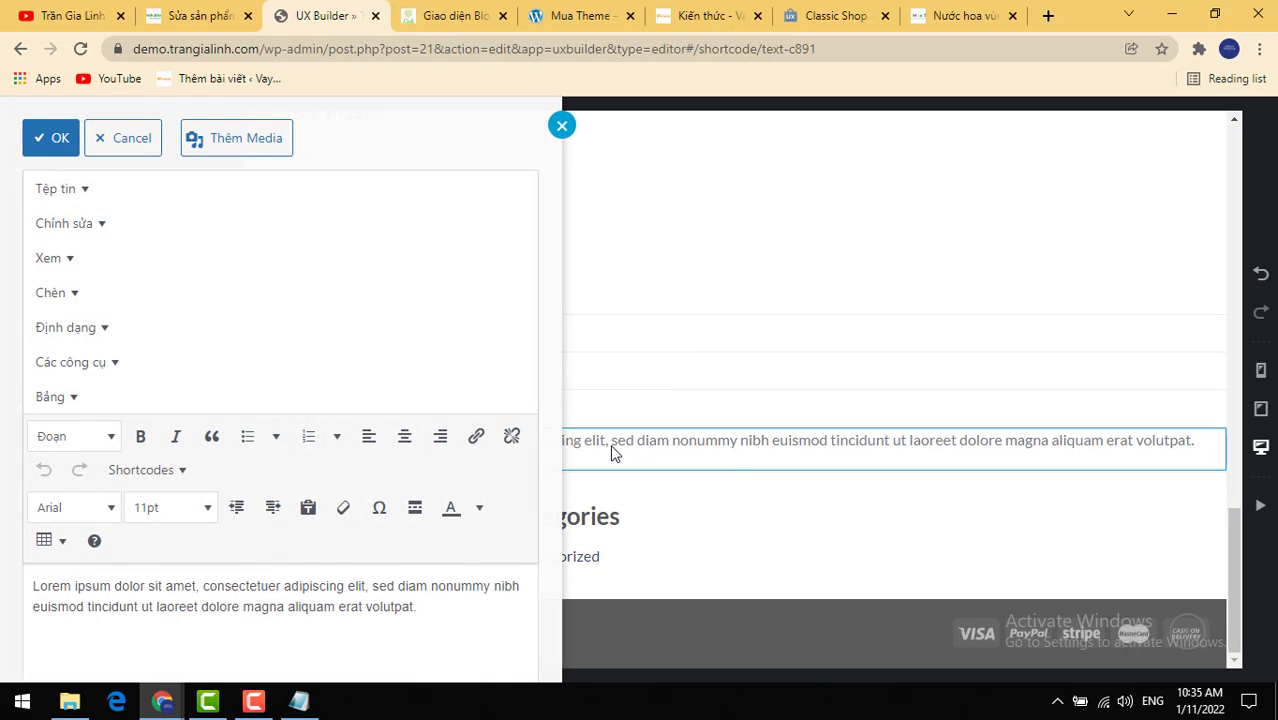
left_click(390, 588)
key("ctrl+a")
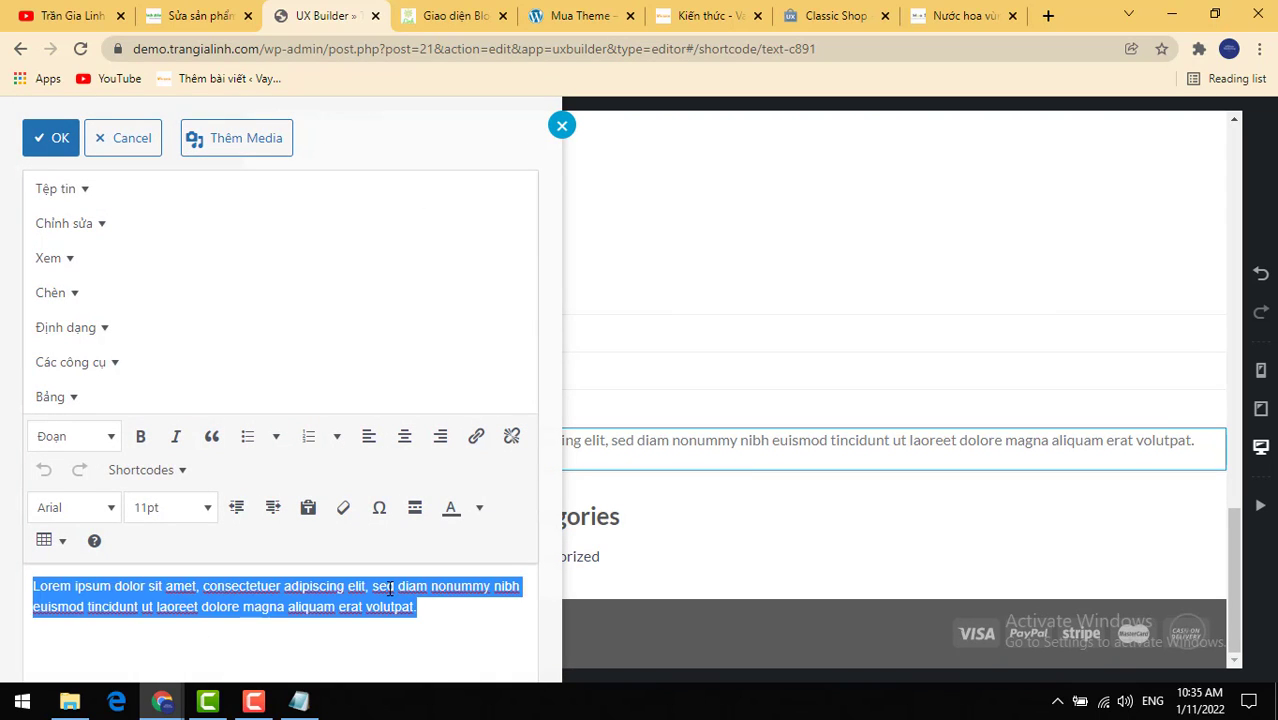
key("Delete")
type("Sản phẩm")
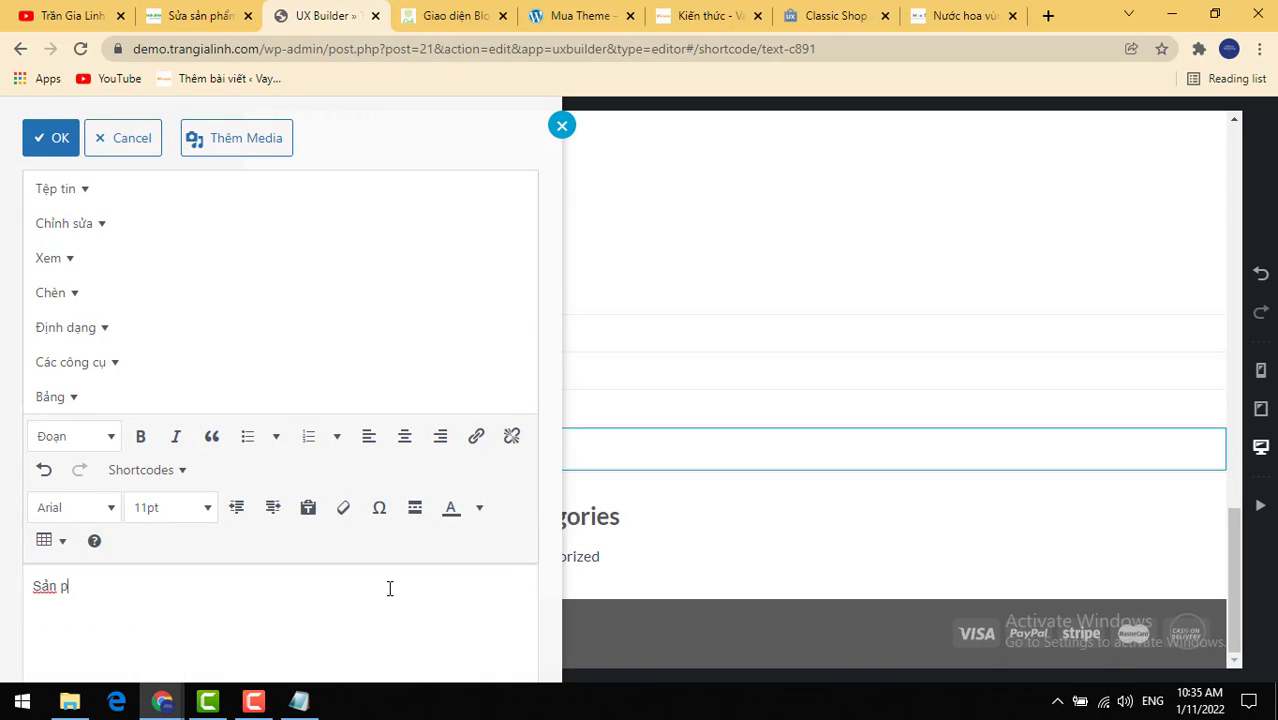
left_click(64, 141)
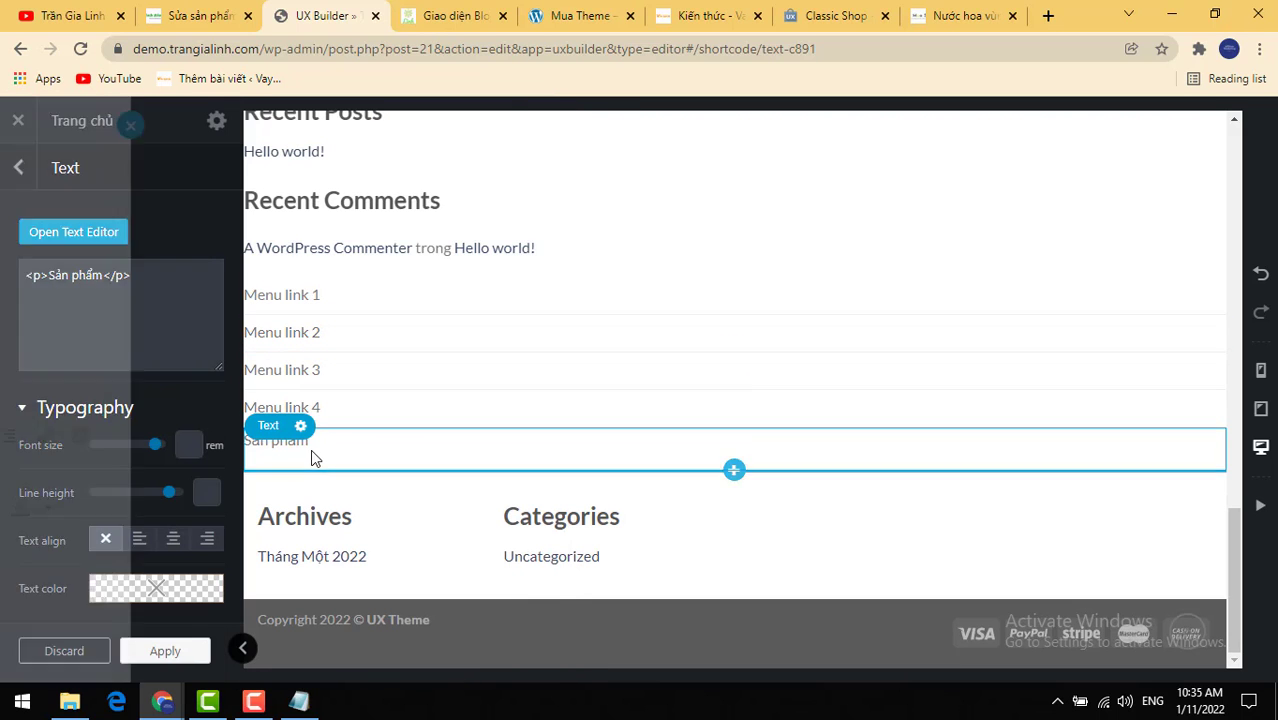
double_click(311, 449)
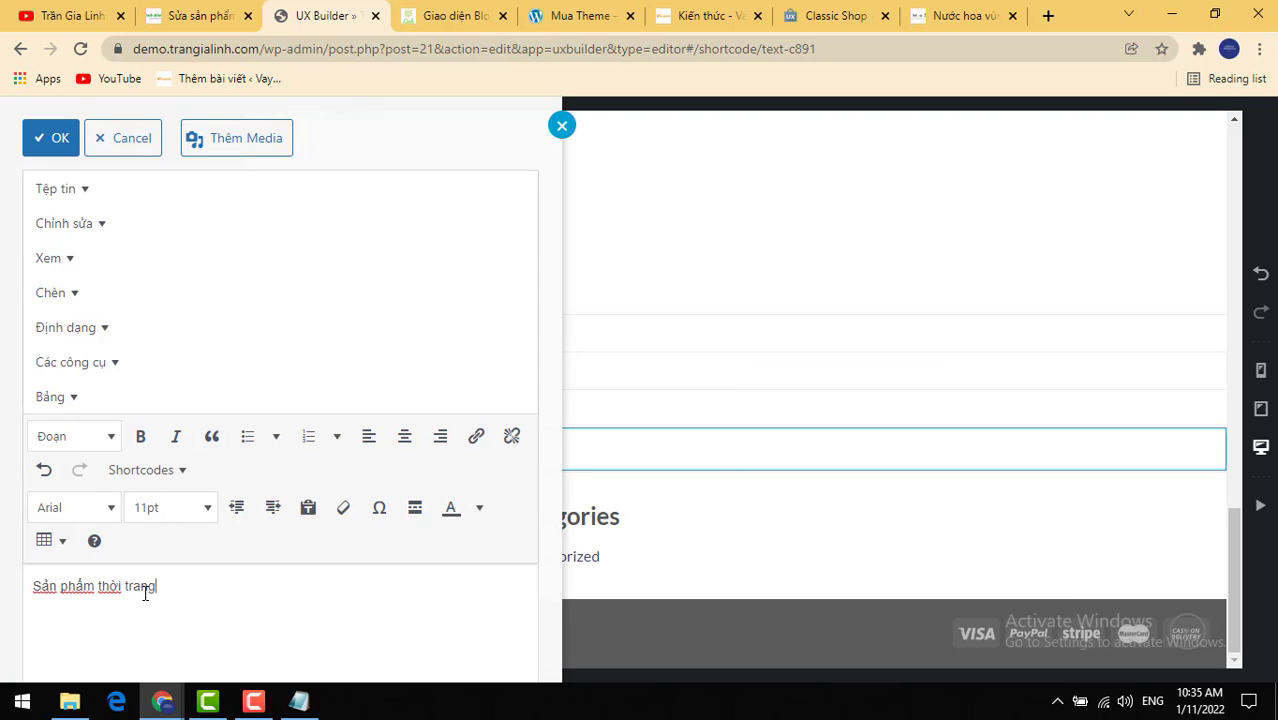
left_click(62, 140)
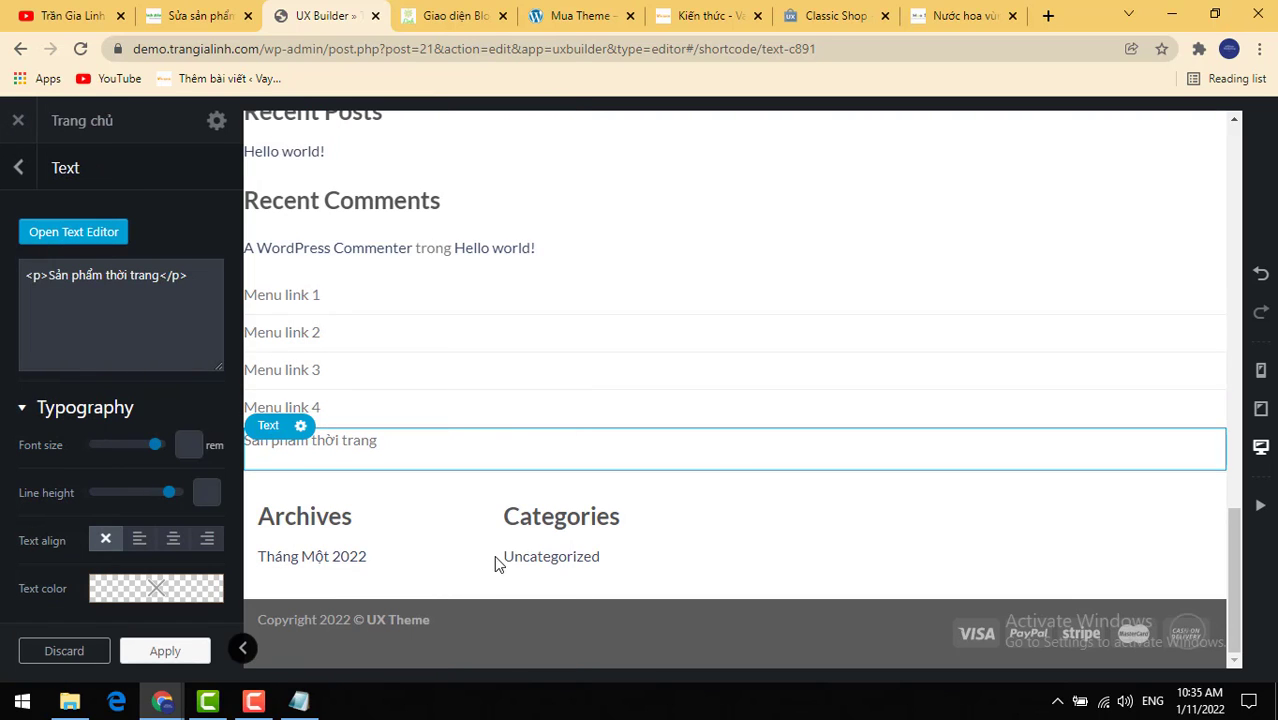
Step: Add a Products element with the Mặc định preset below the "Sản phẩm thời trang" text
left_click(734, 470)
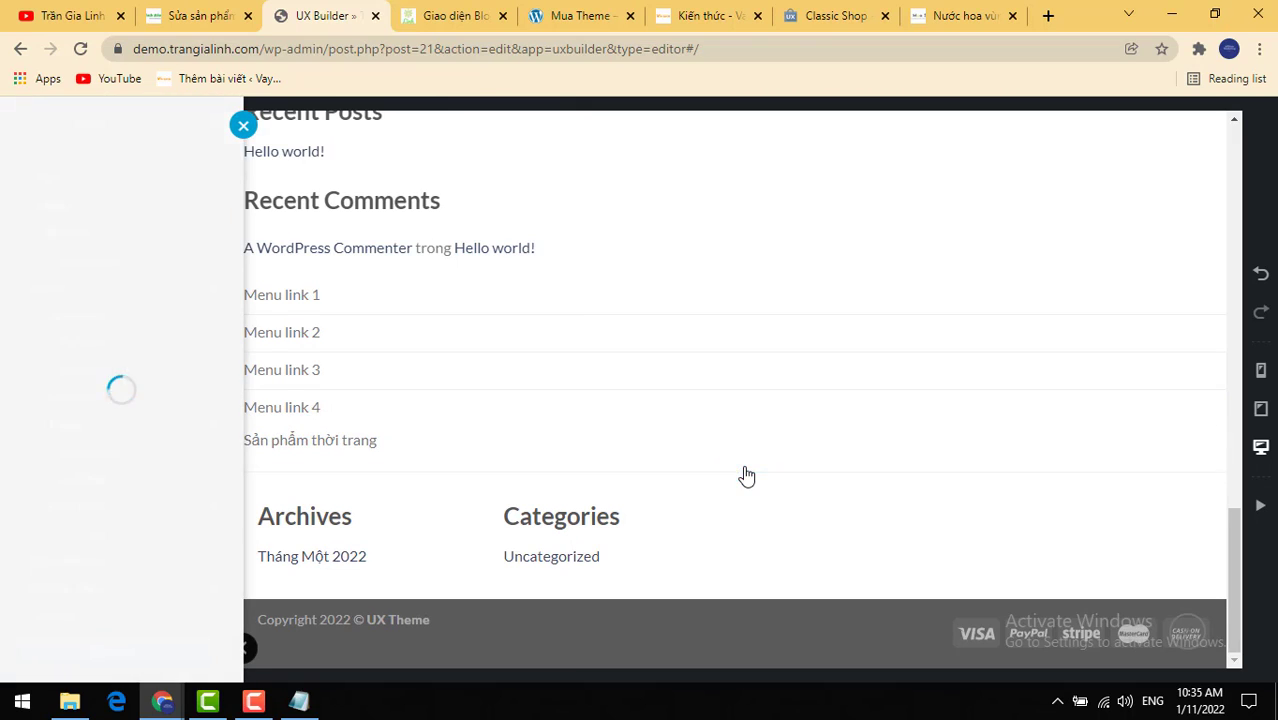
scroll(80, 470, "down", 5)
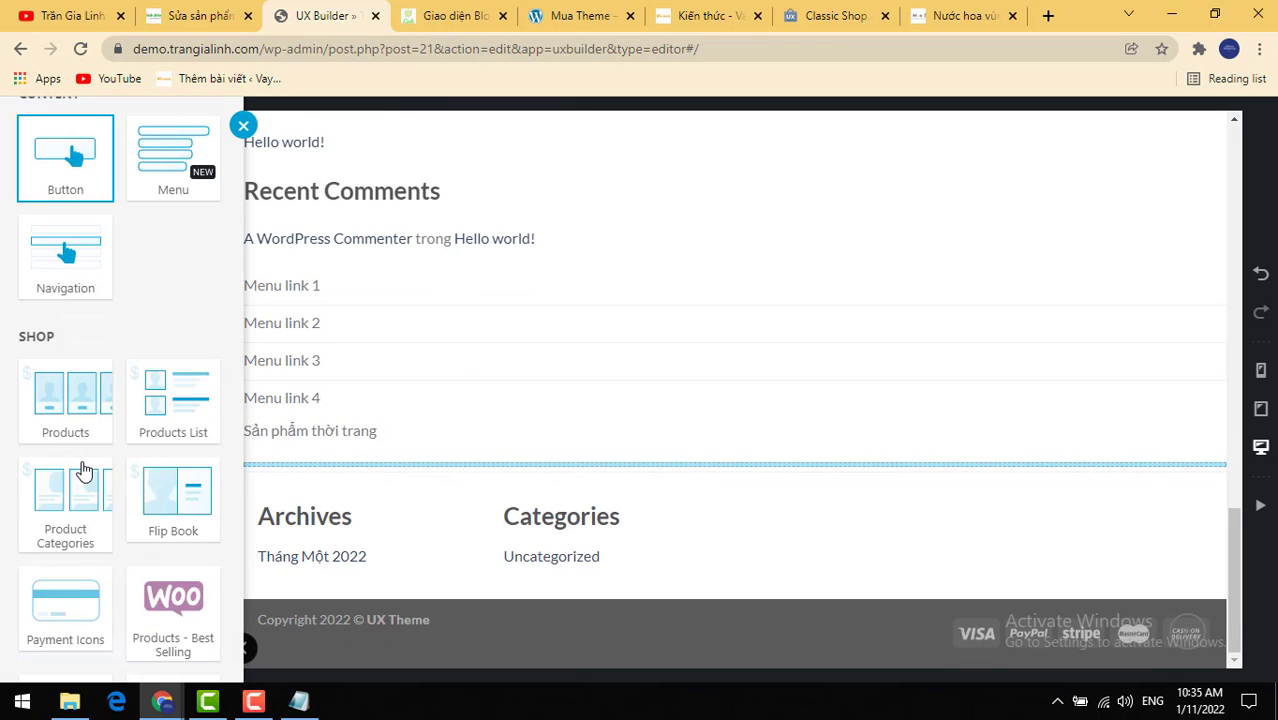
left_click(80, 414)
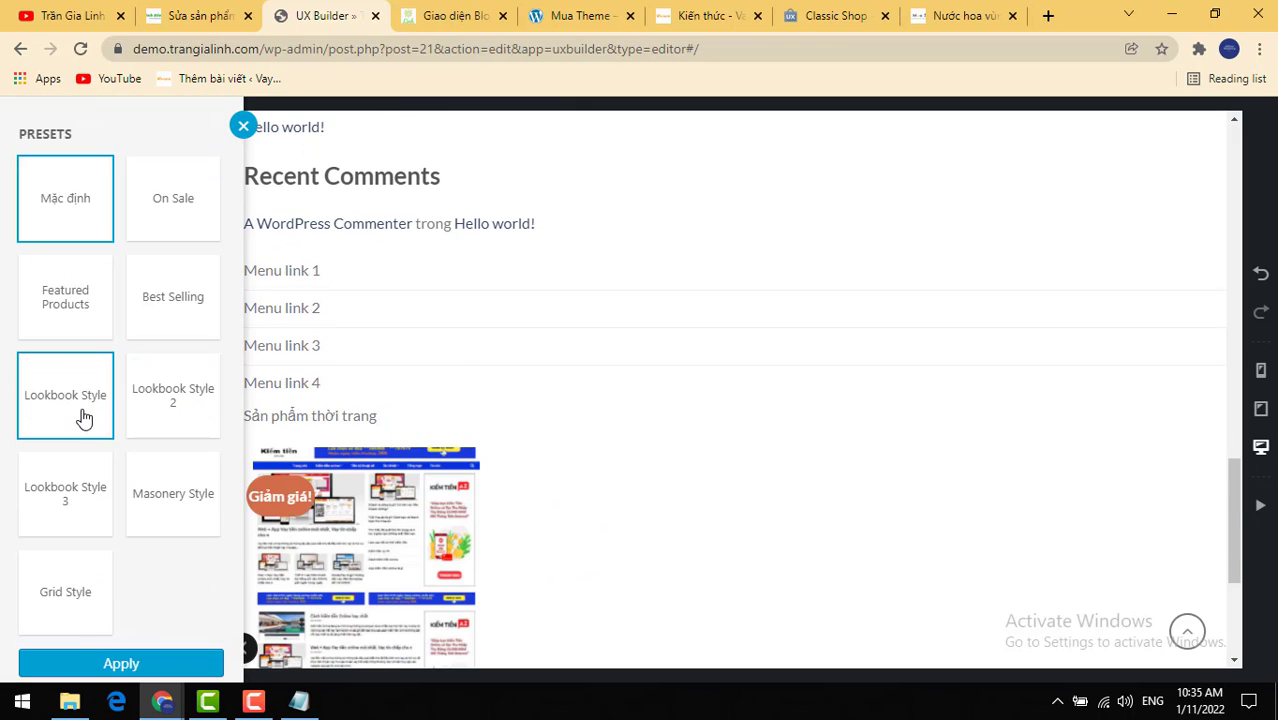
left_click(408, 545)
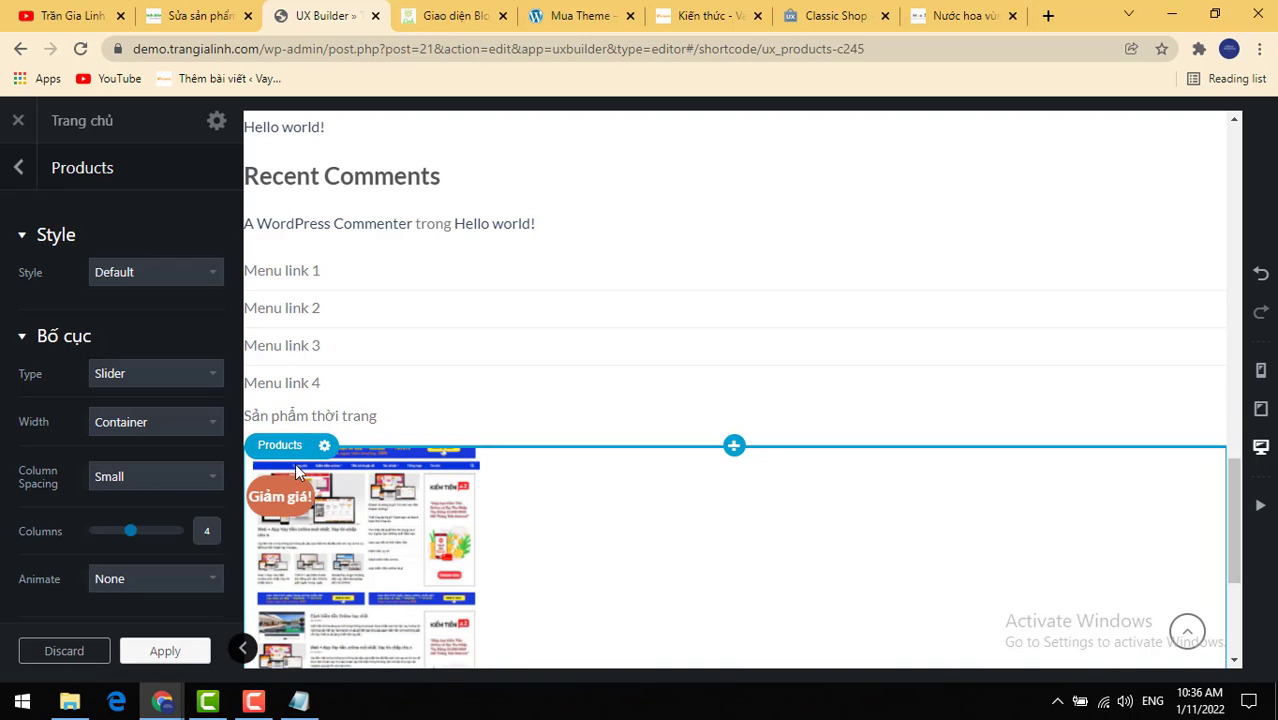
Step: Open the options of the new Products element and review its layout settings and the available styles
left_click(323, 449)
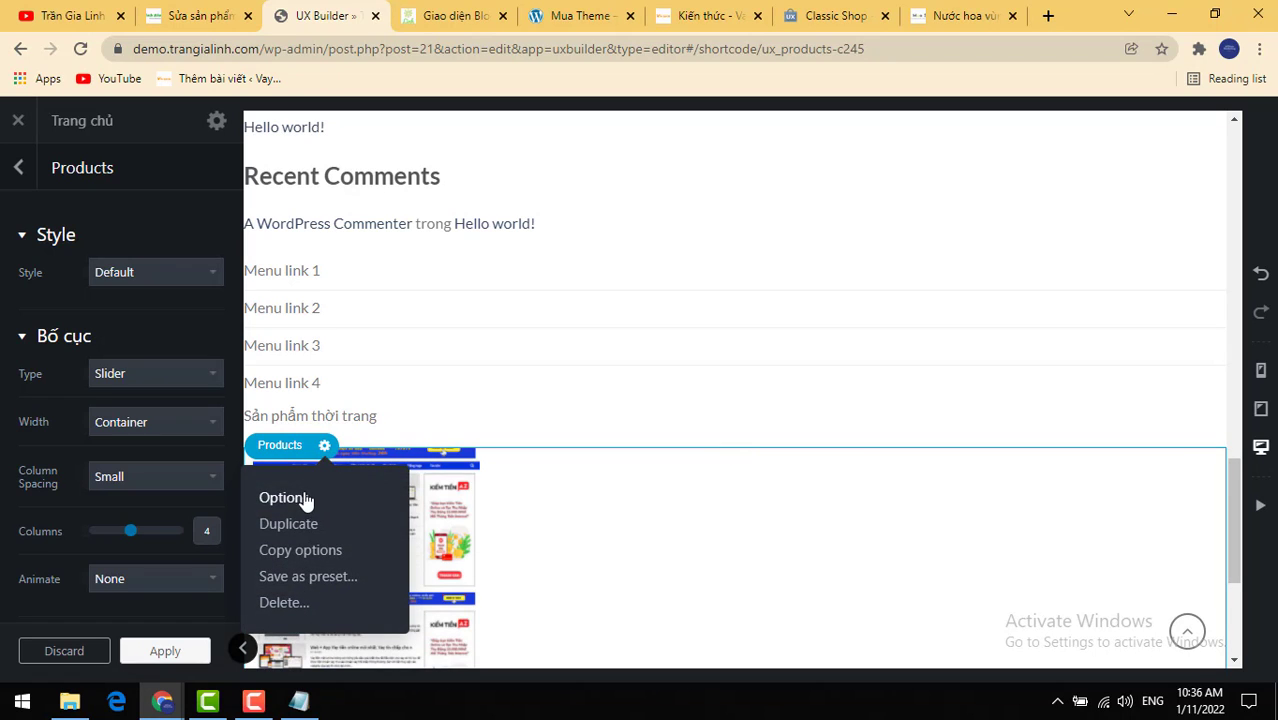
left_click(300, 498)
scroll(185, 398, "down", 1)
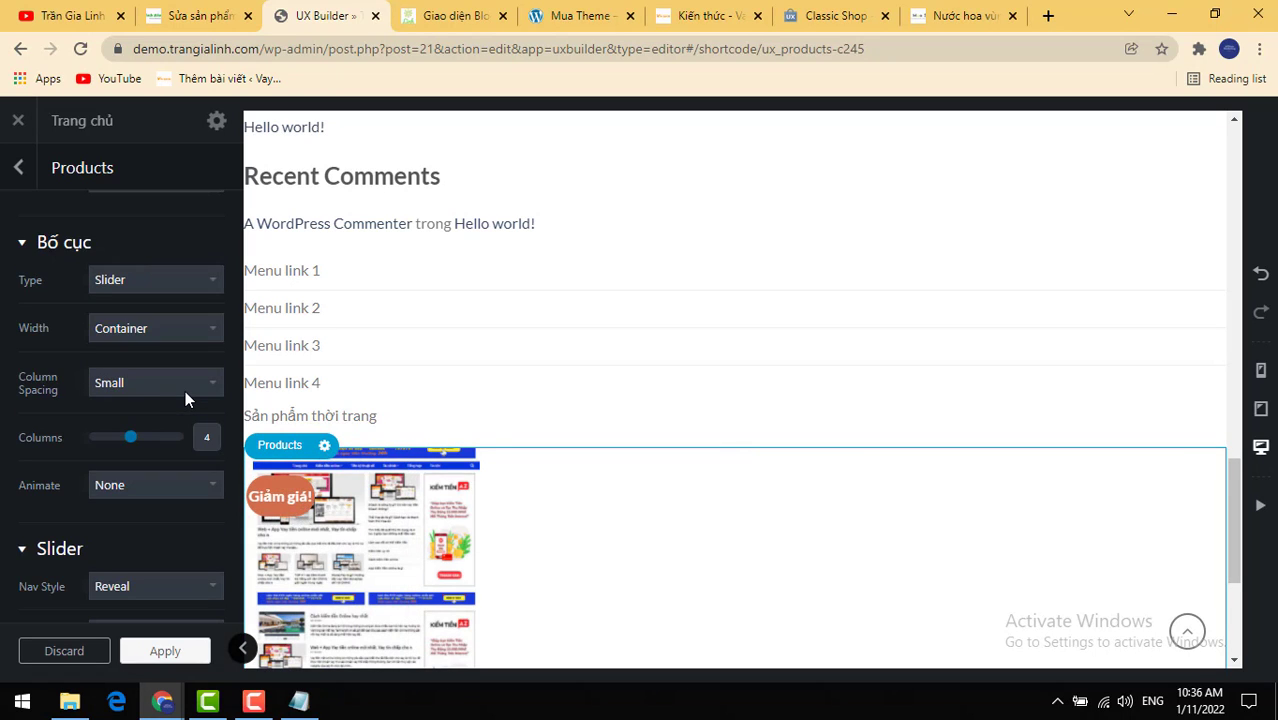
scroll(187, 396, "down", 1)
scroll(191, 400, "down", 1)
scroll(192, 402, "up", 3)
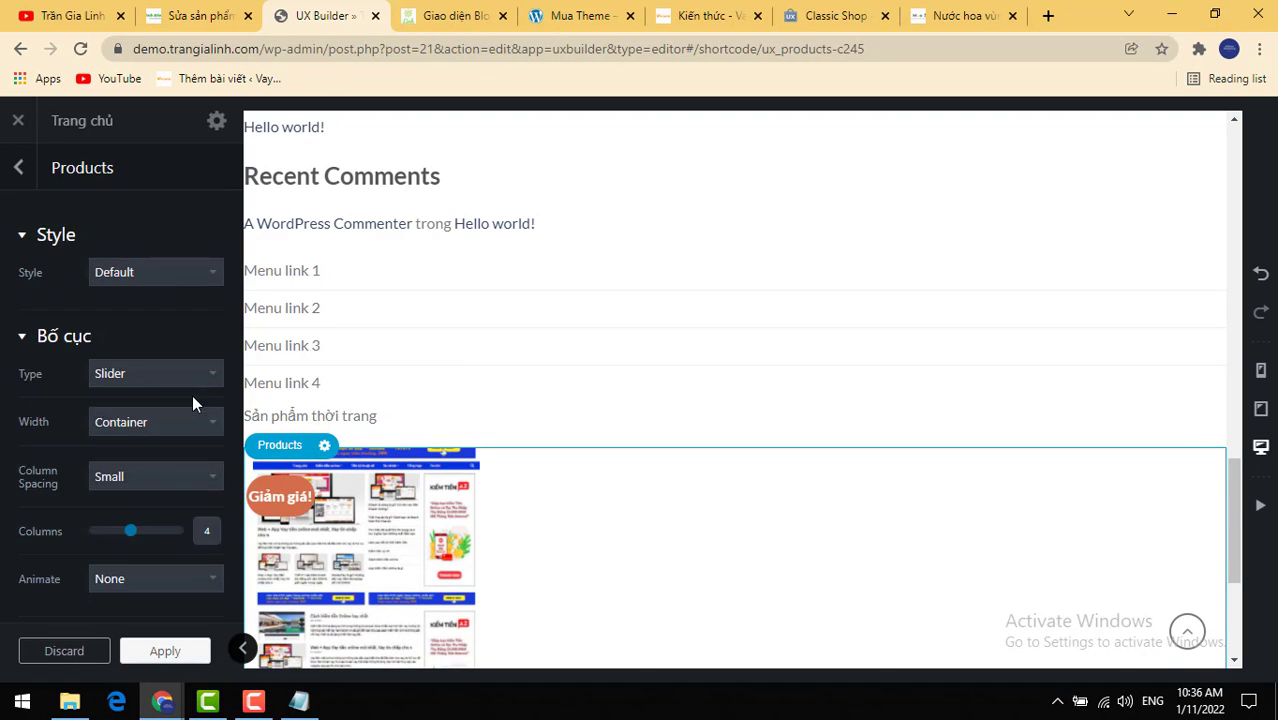
left_click(195, 278)
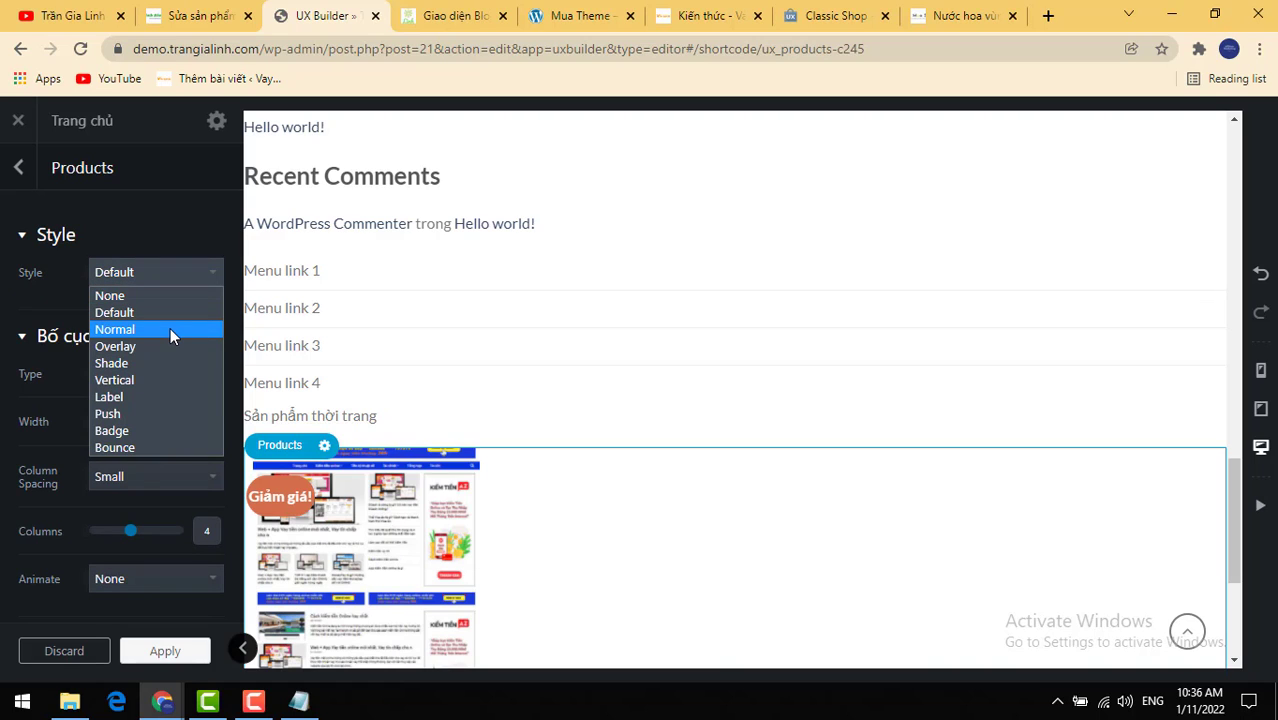
left_click(174, 272)
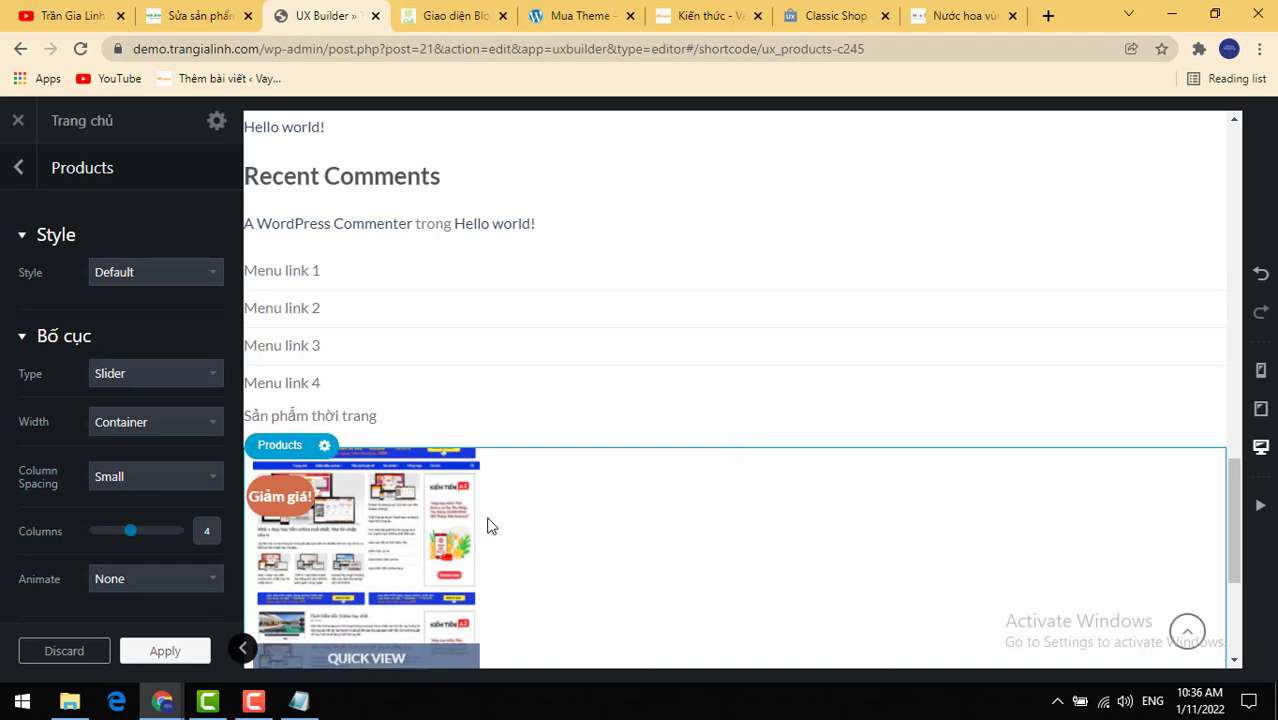
Step: Inspect the product preview on the page and the element's slider, box and post settings
scroll(500, 478, "down", 1)
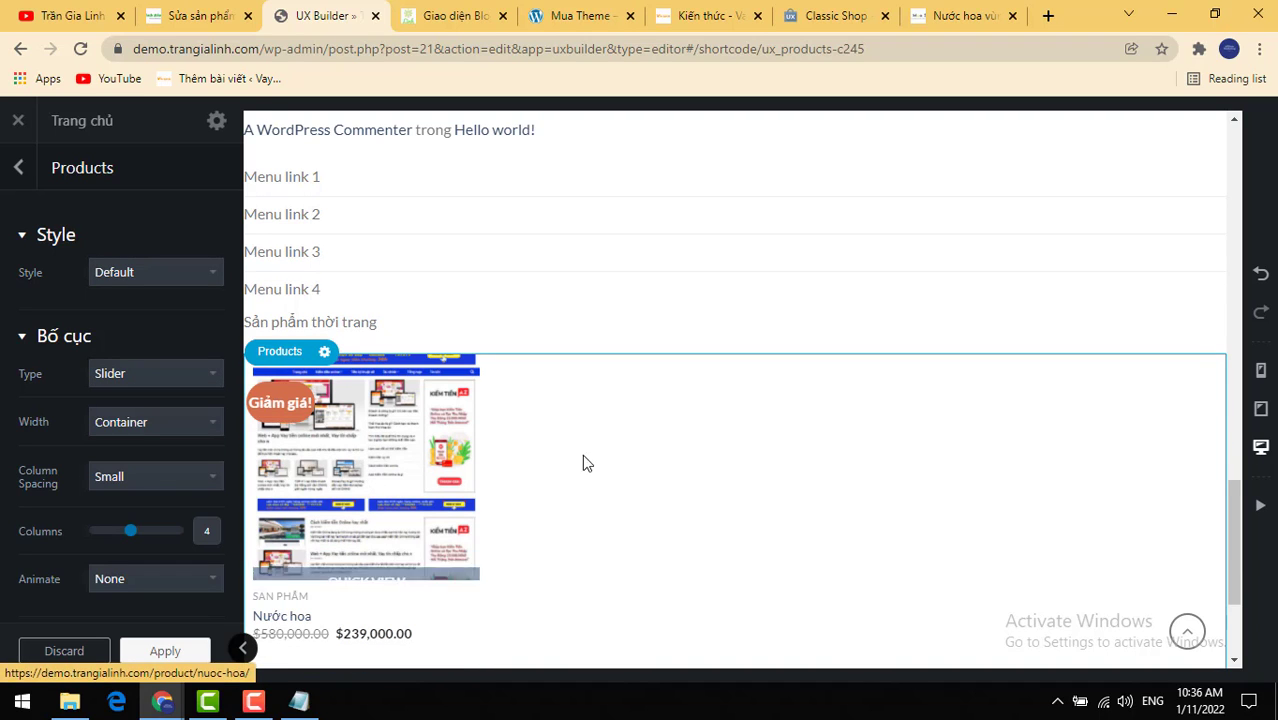
scroll(612, 476, "down", 2)
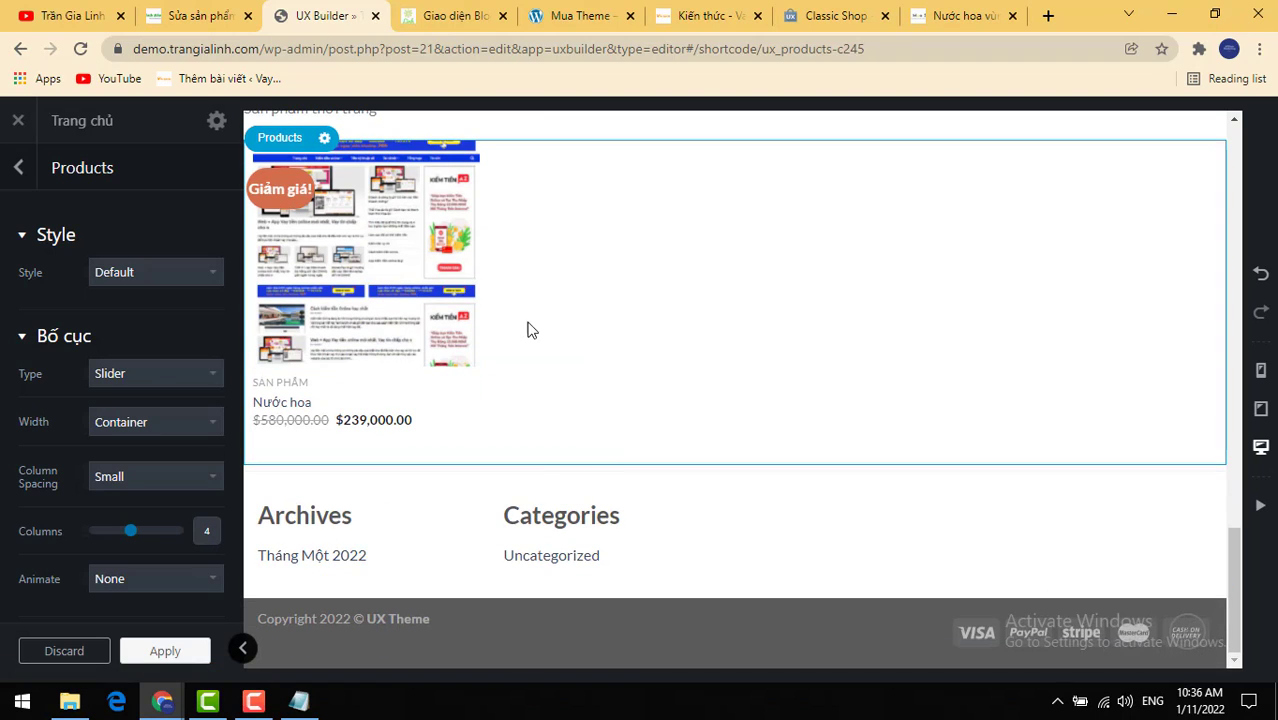
scroll(724, 320, "up", 1)
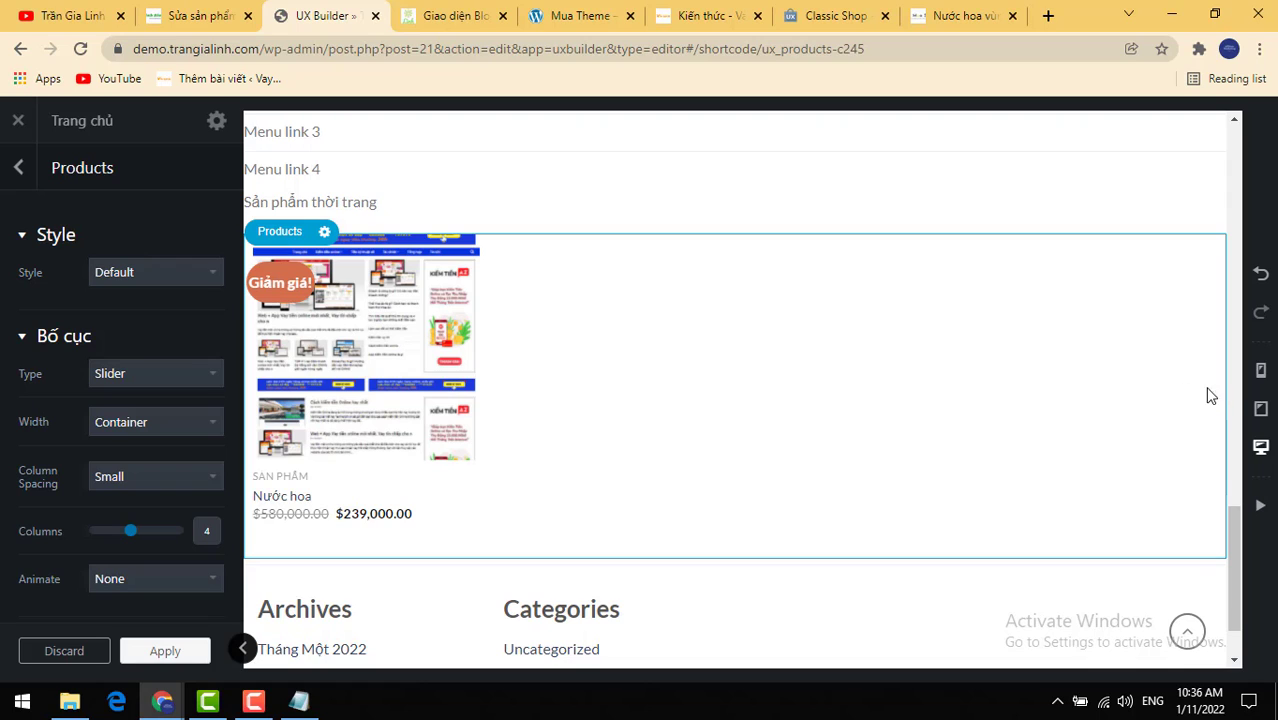
scroll(60, 445, "down", 2)
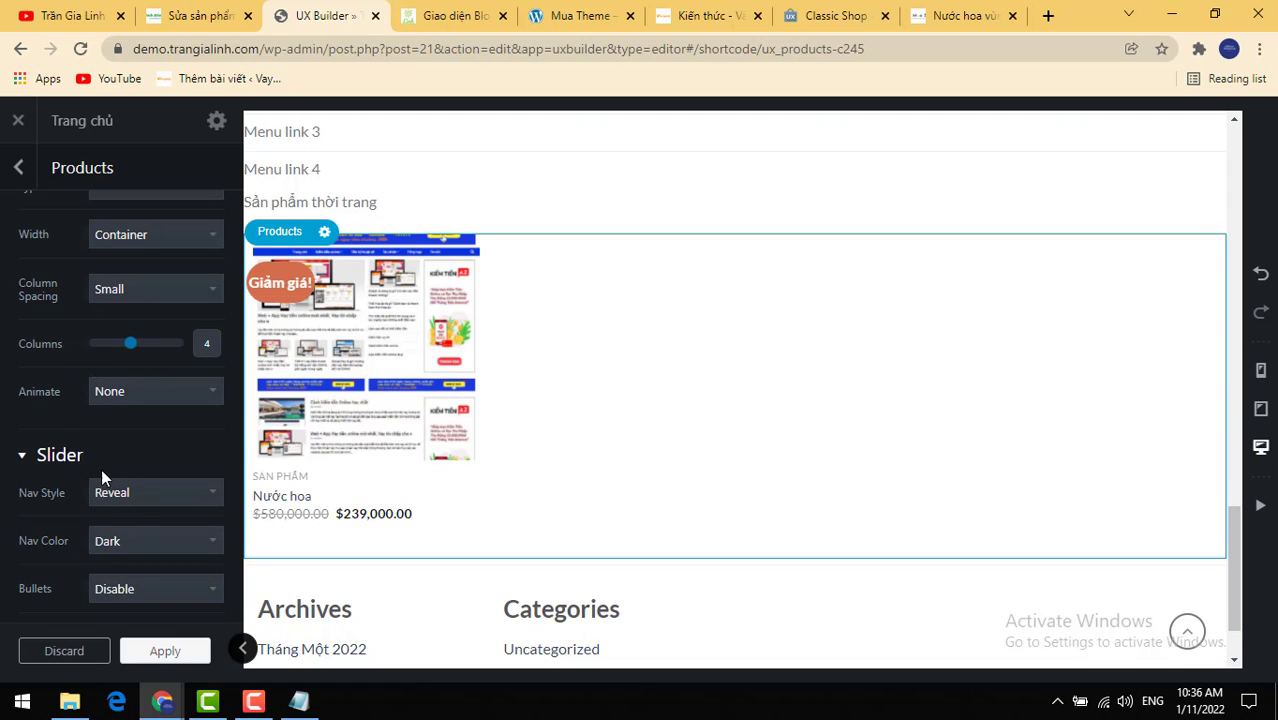
scroll(124, 502, "down", 5)
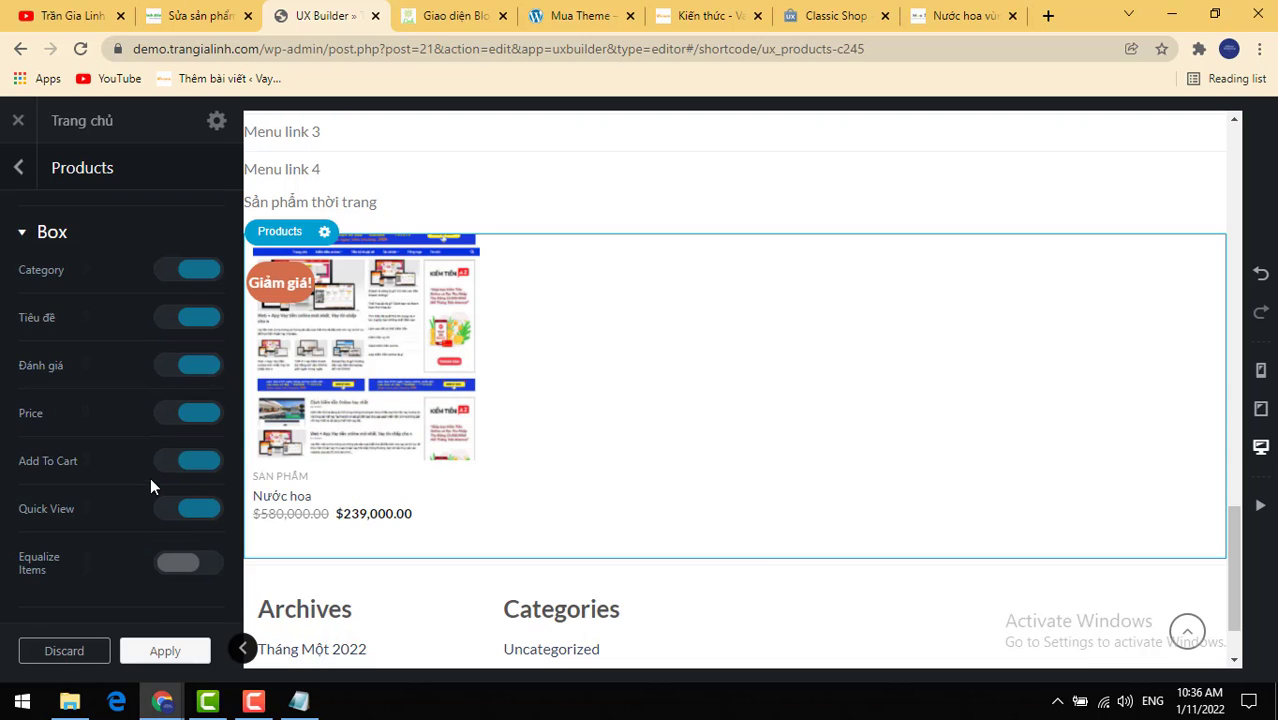
scroll(150, 486, "down", 2)
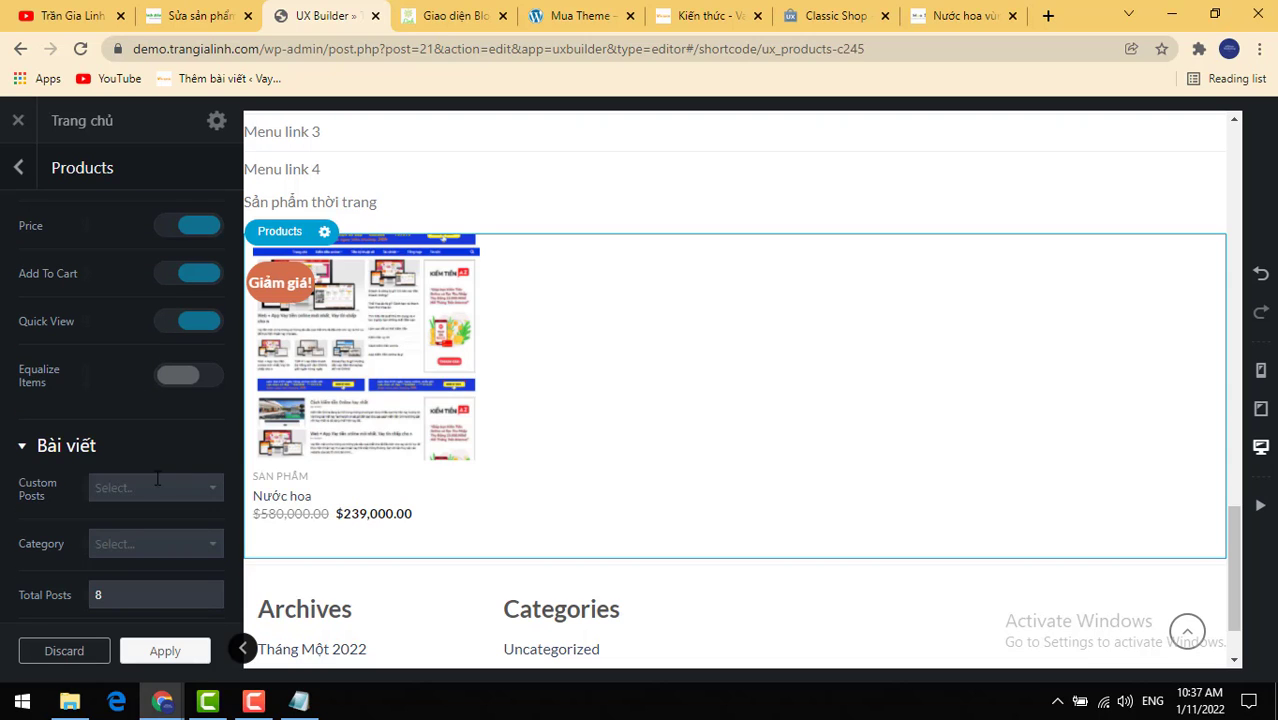
scroll(110, 470, "down", 1)
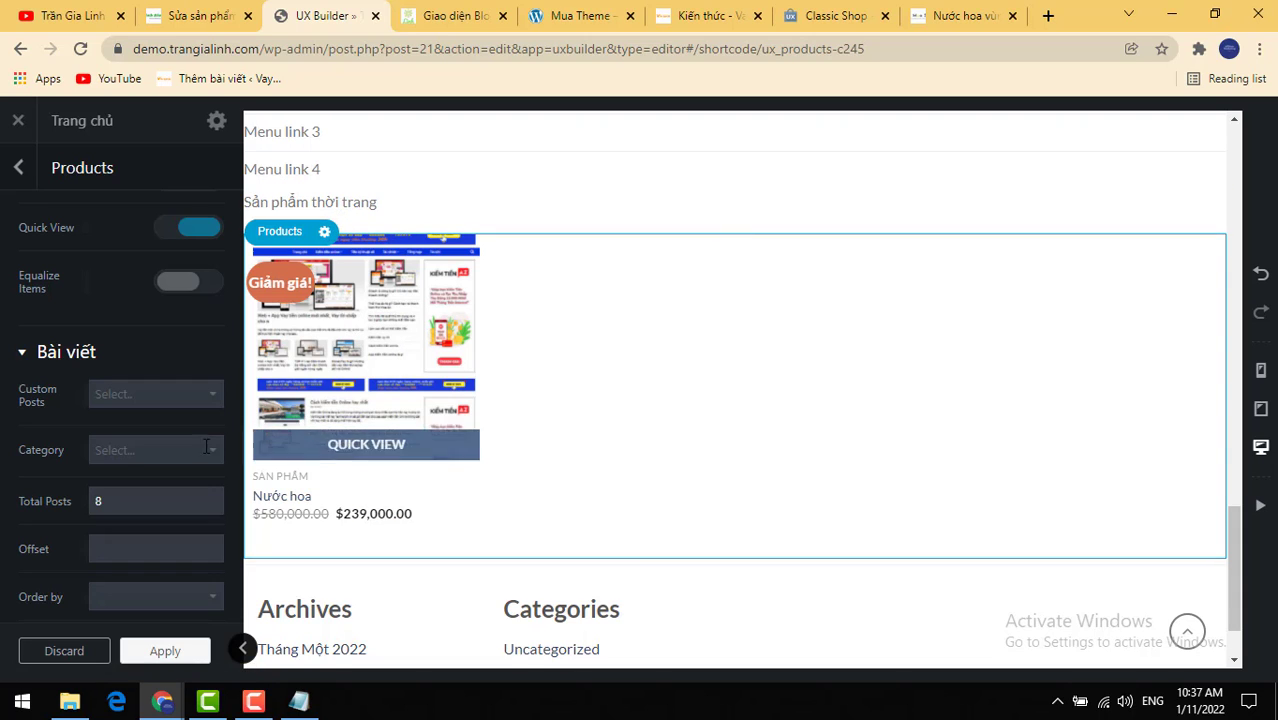
scroll(122, 430, "down", 1)
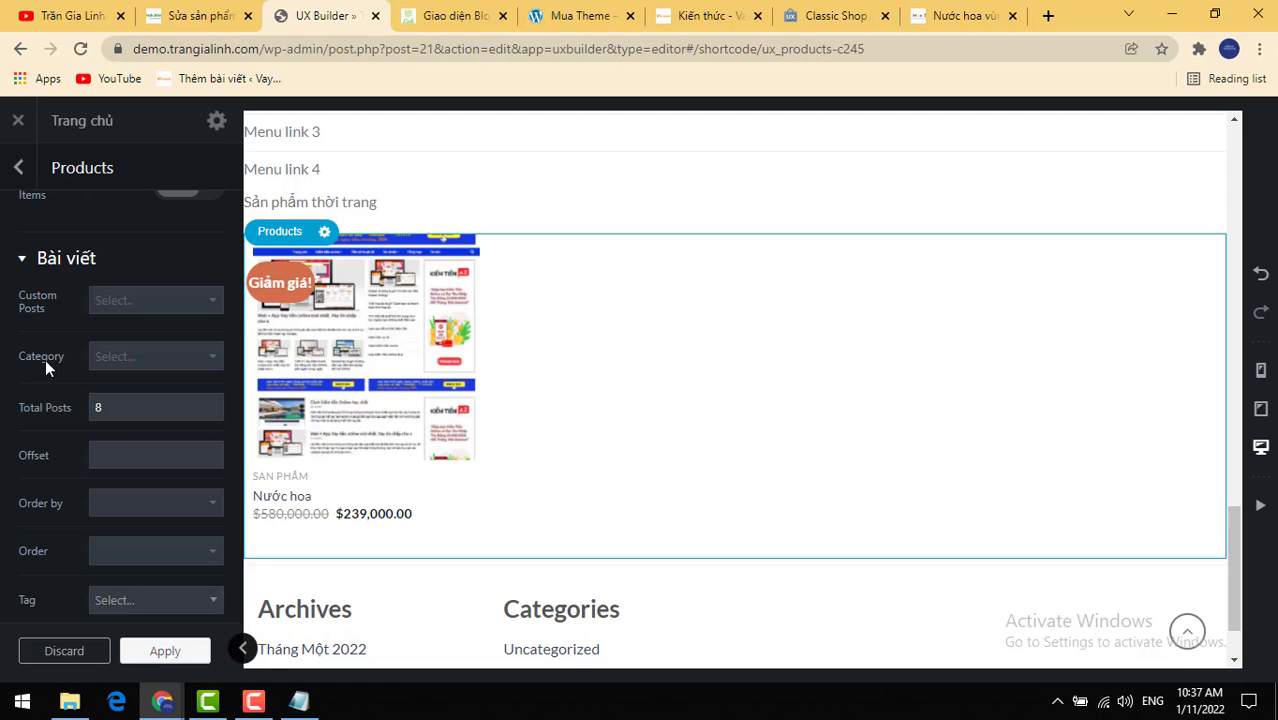
Step: Examine the category choices and the Total Posts setting that determine which products the element shows
left_click(169, 358)
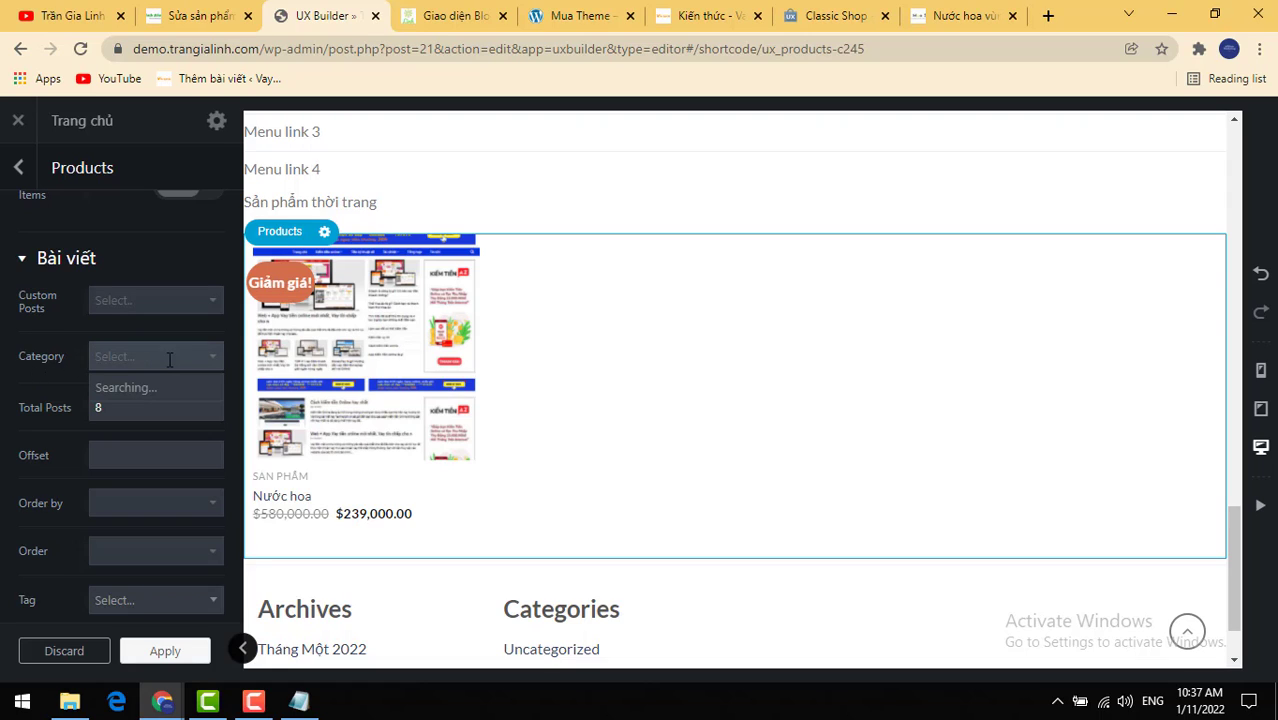
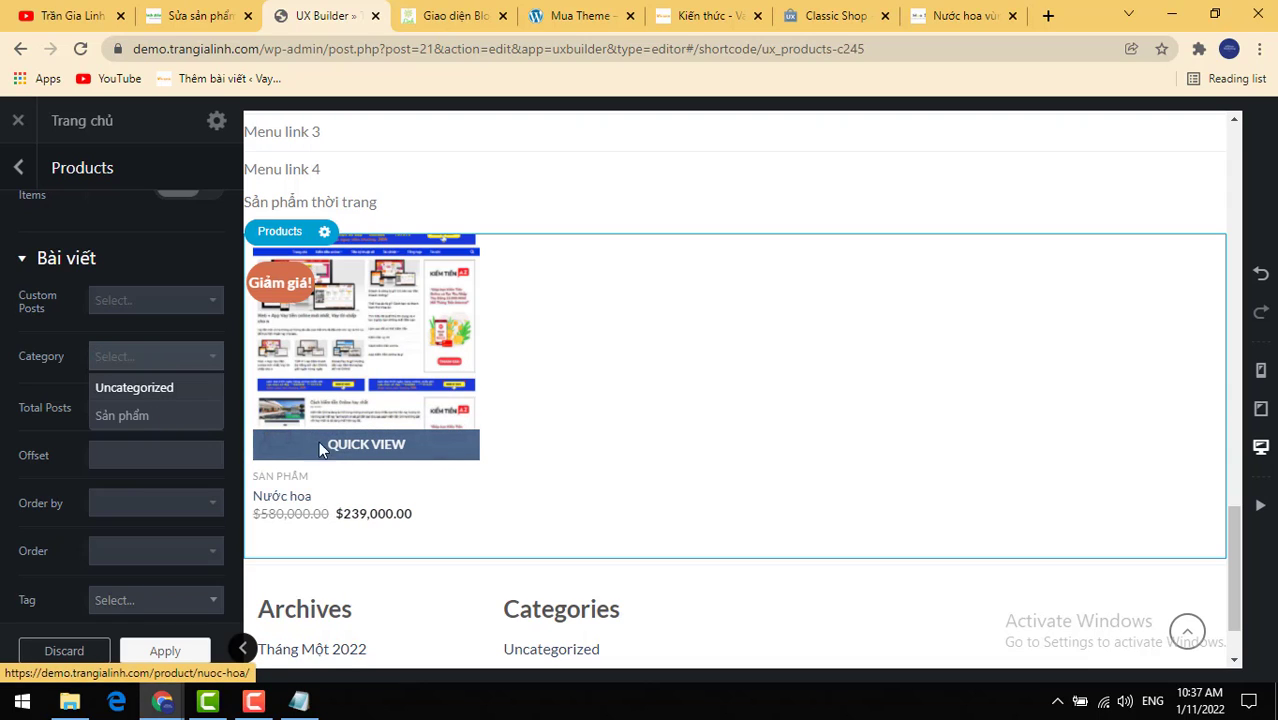
left_click(48, 433)
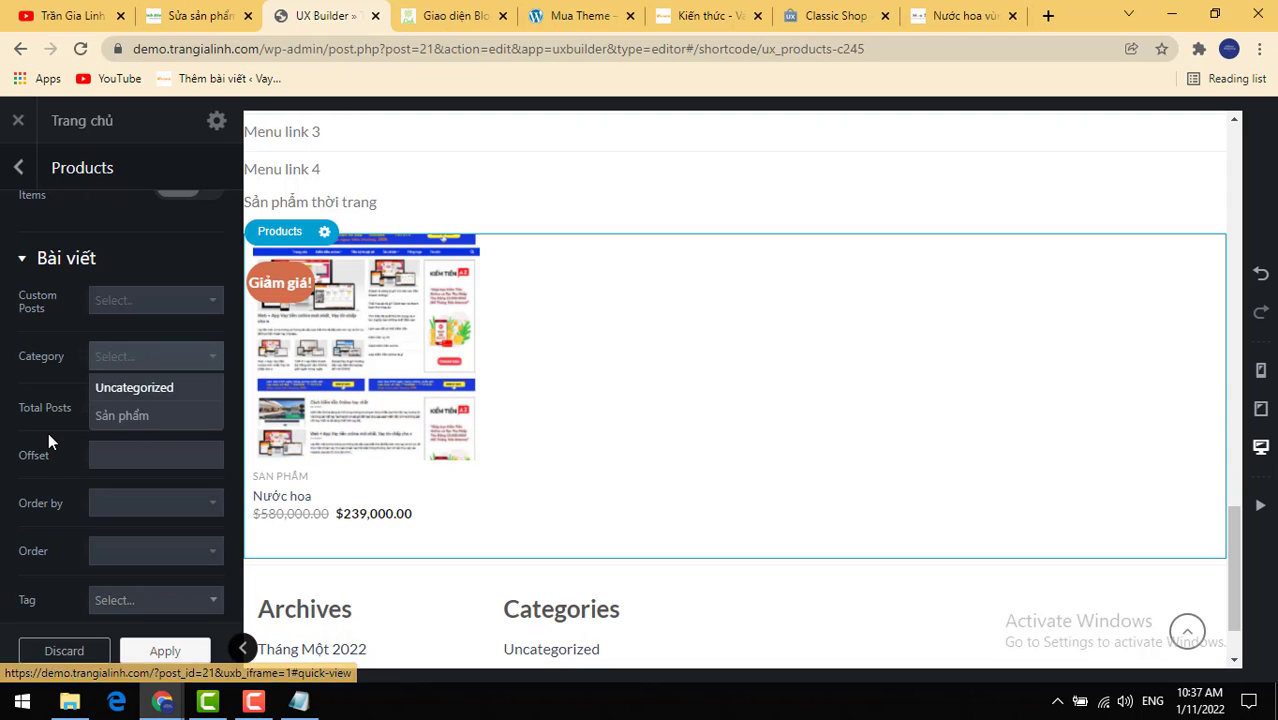
left_click(48, 432)
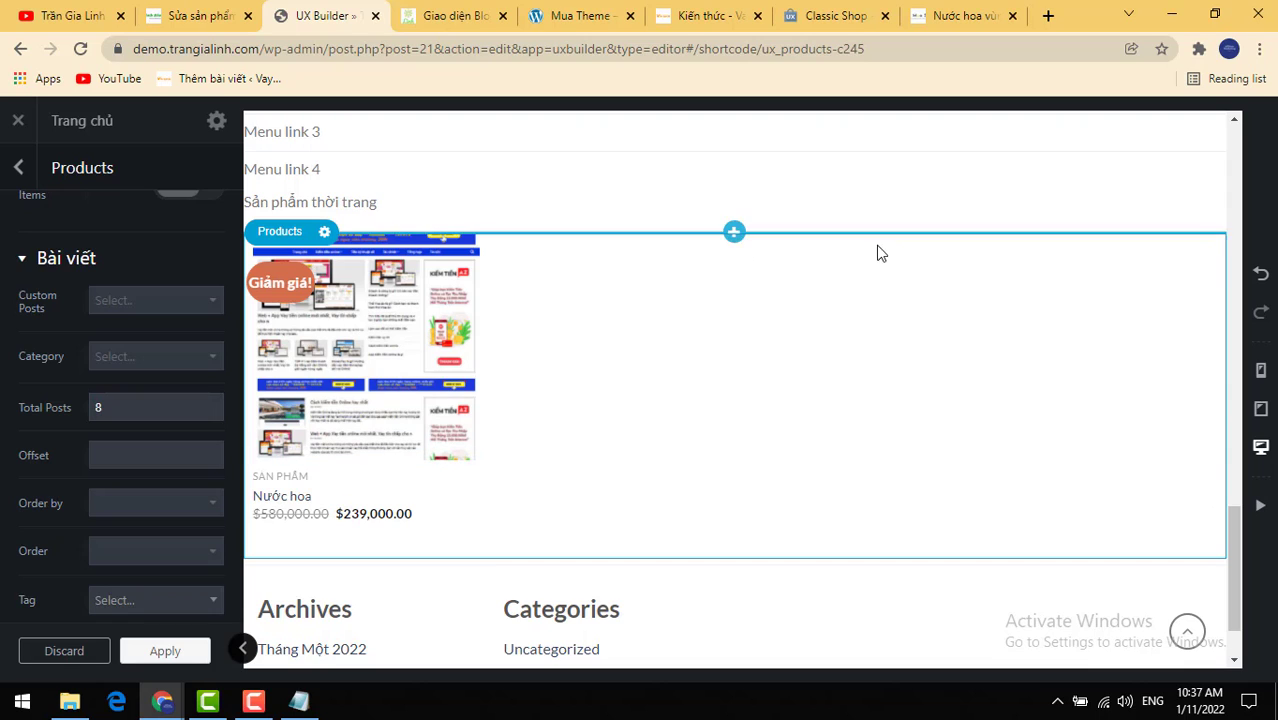
double_click(96, 407)
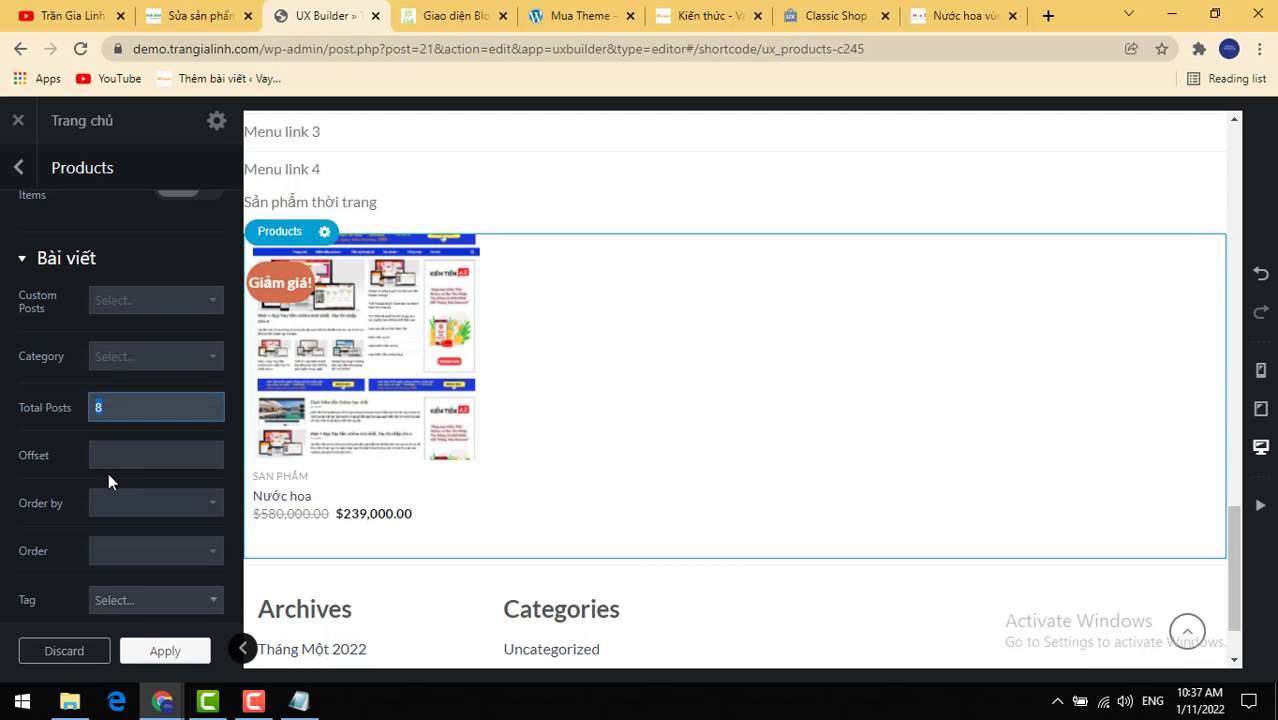
key("Tab")
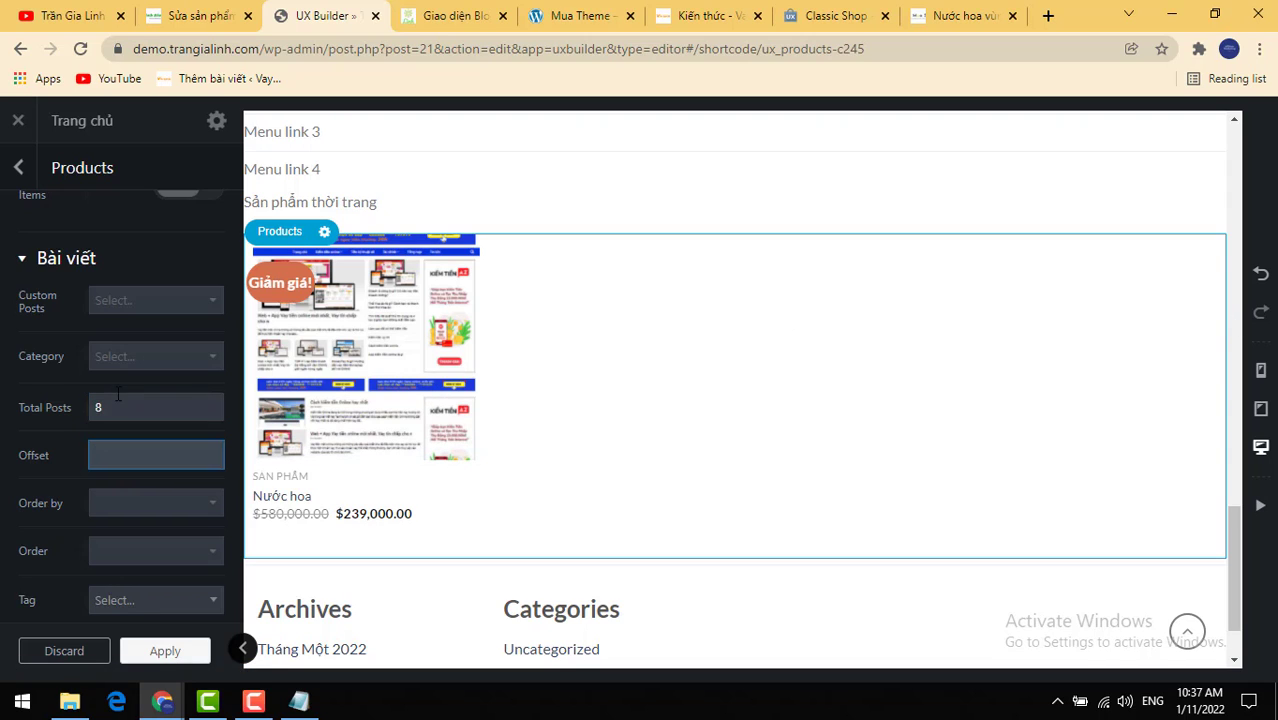
Step: Review the Products element's post, box and layout settings, including the column count, and leave its options
key("shift+Tab")
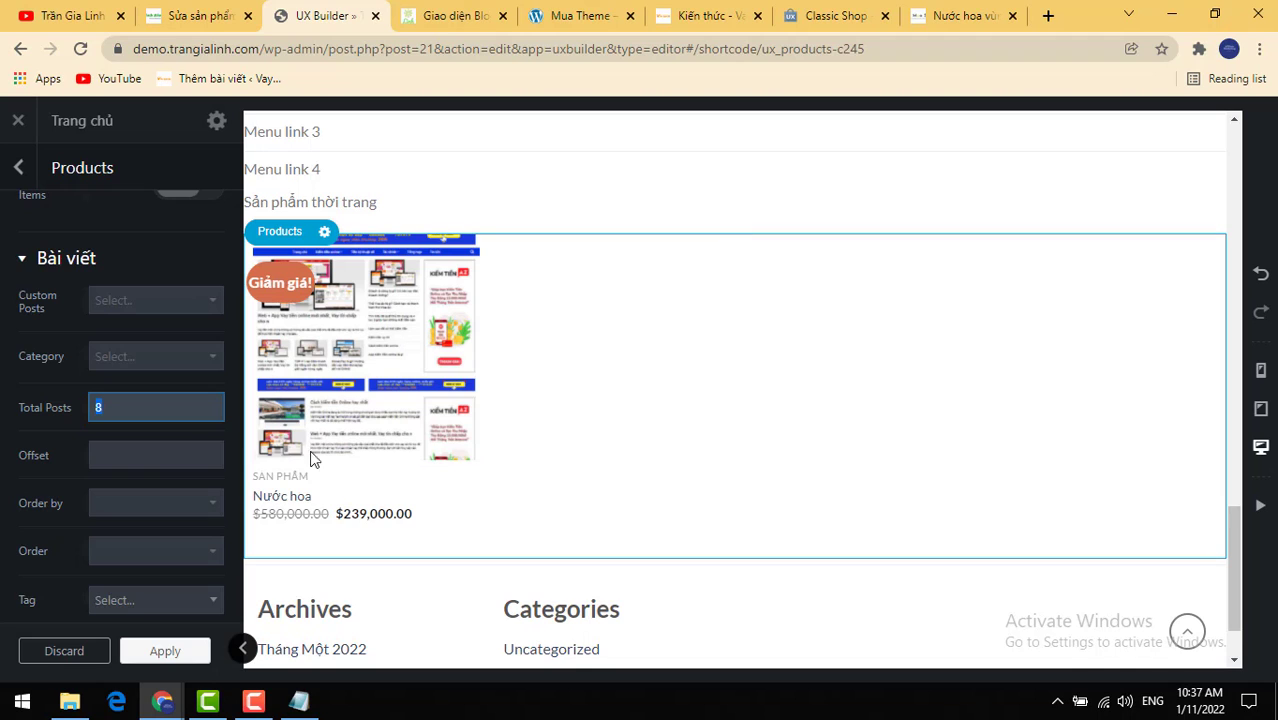
scroll(171, 436, "up", 3)
scroll(171, 436, "up", 3)
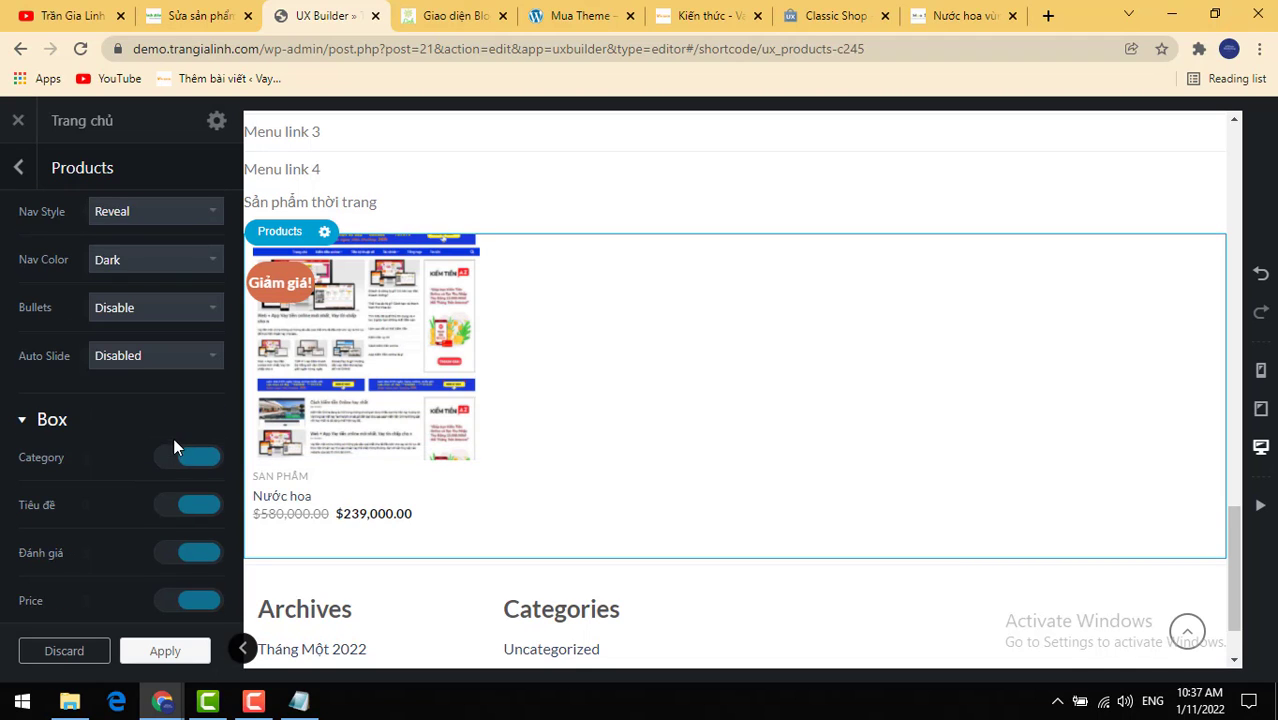
scroll(185, 382, "up", 5)
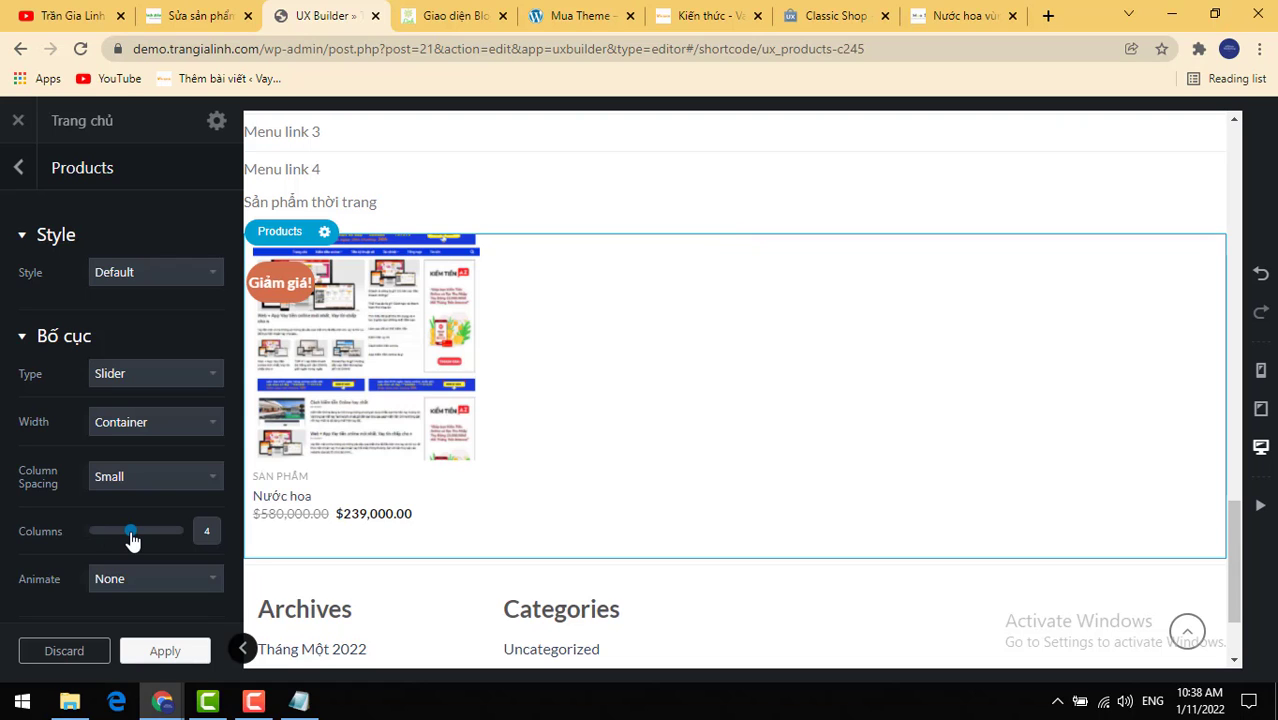
key("Escape")
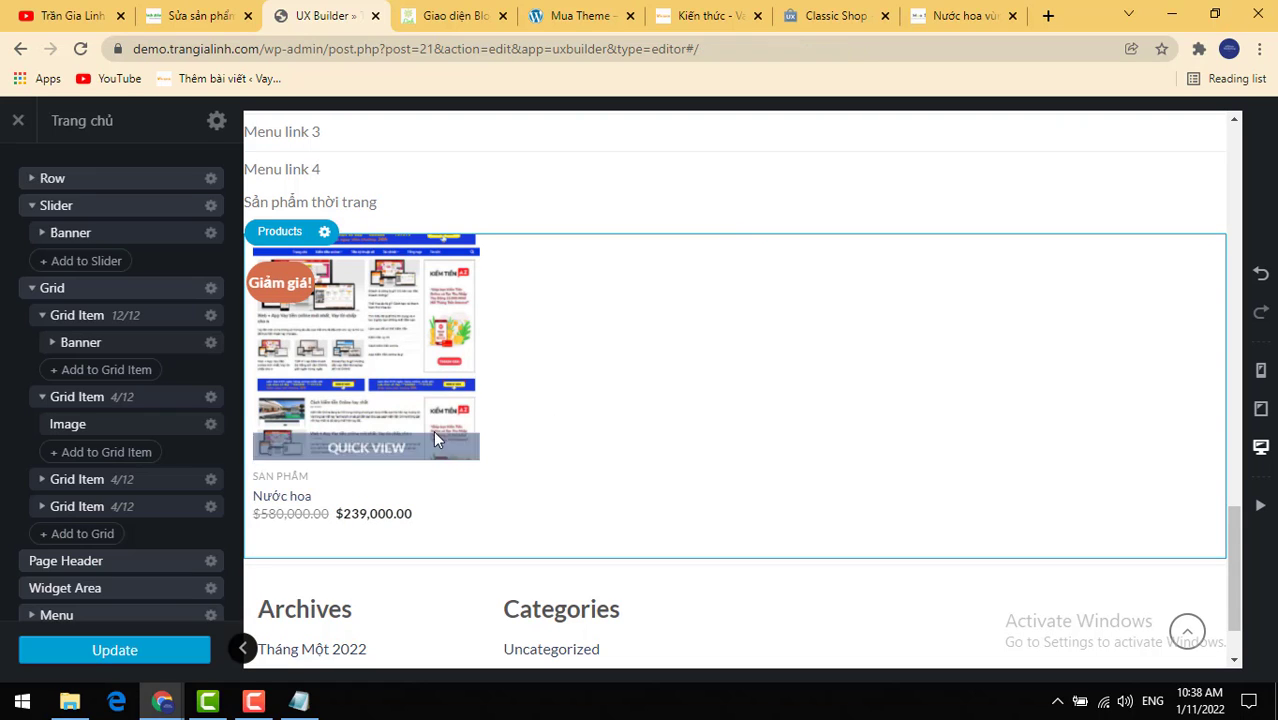
Step: Insert a Products List element directly below the Products element
scroll(574, 394, "down", 1)
left_click(735, 465)
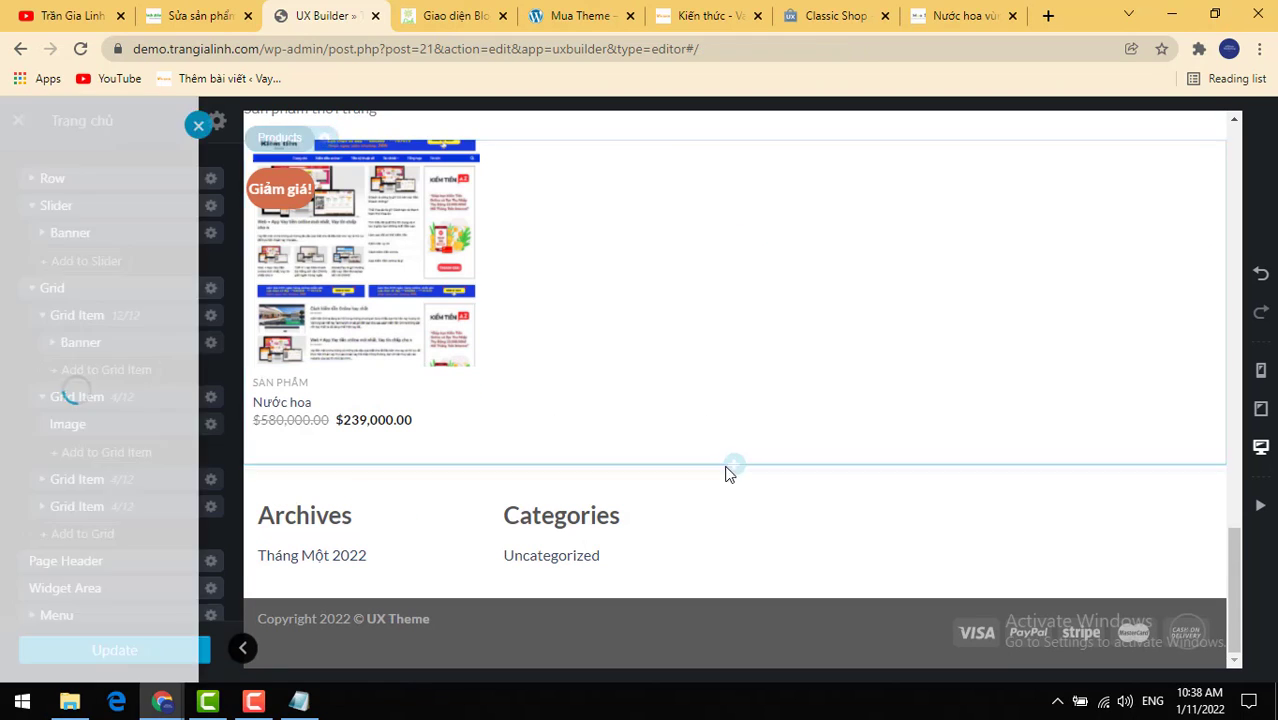
scroll(115, 549, "down", 3)
scroll(115, 549, "down", 2)
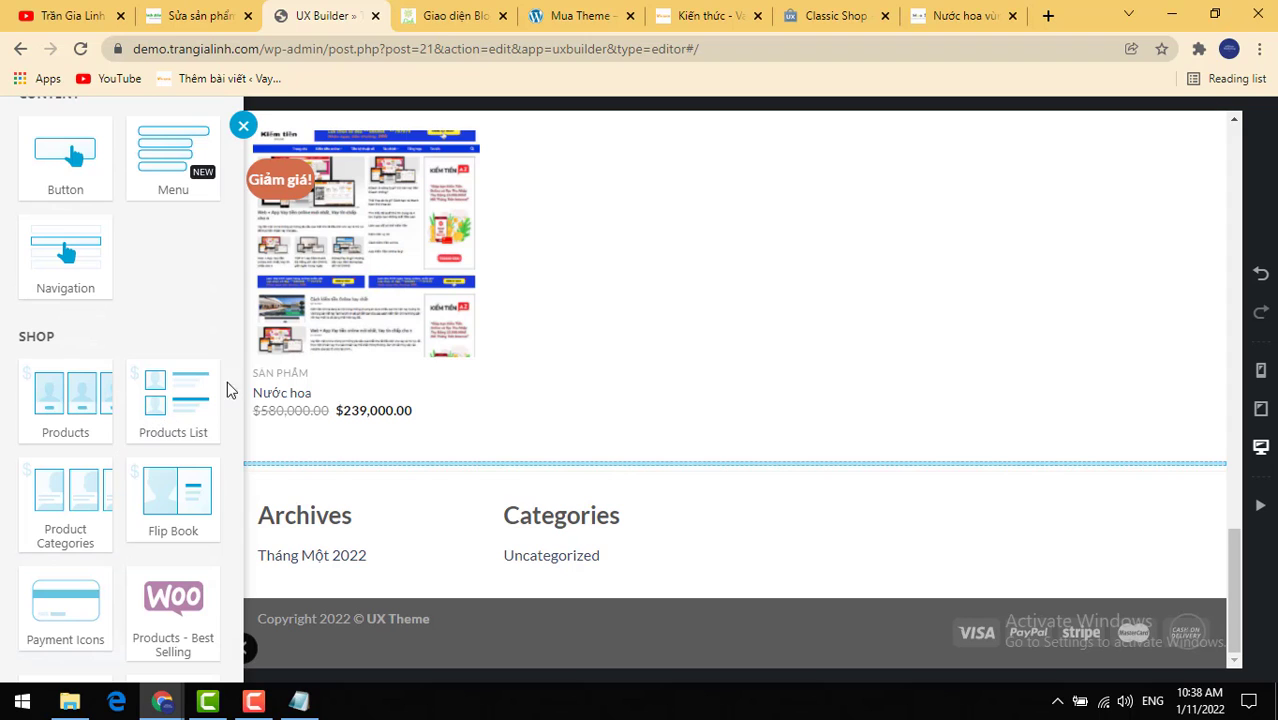
left_click(180, 407)
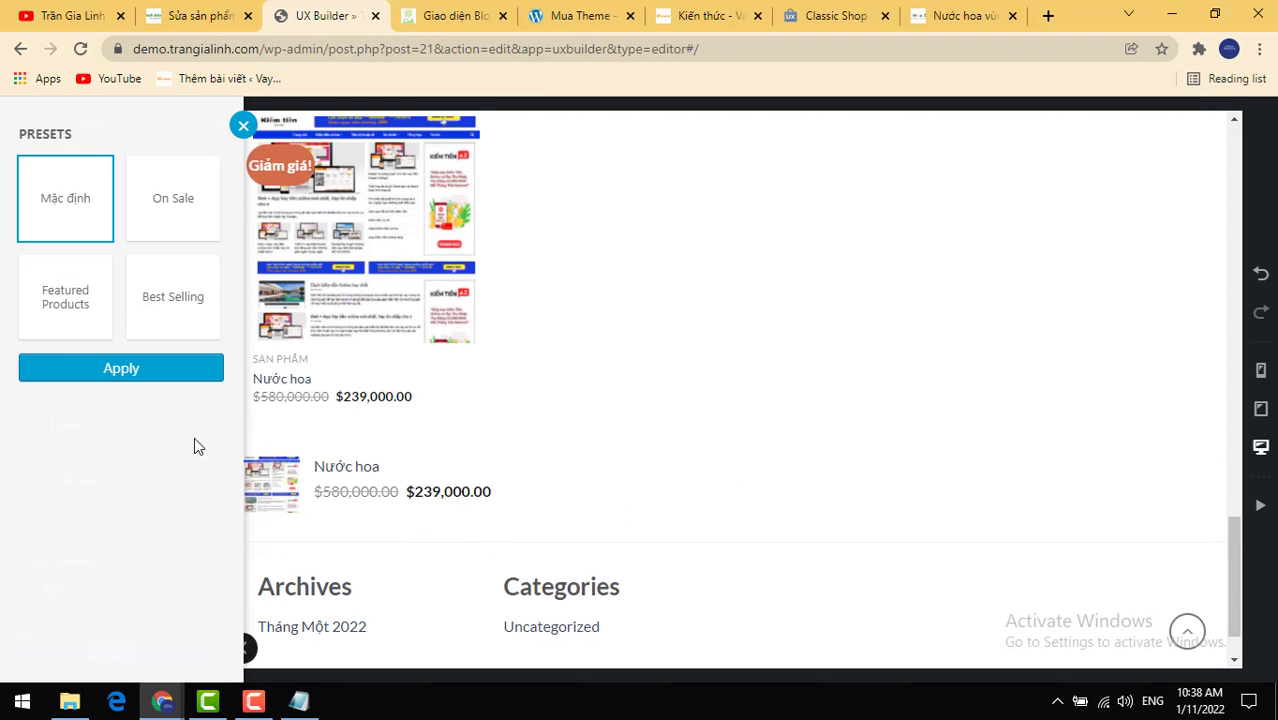
Step: Preview the On Sale, Best Selling and Featured Products presets for the Products List, and apply the Mặc định preset
left_click(177, 232)
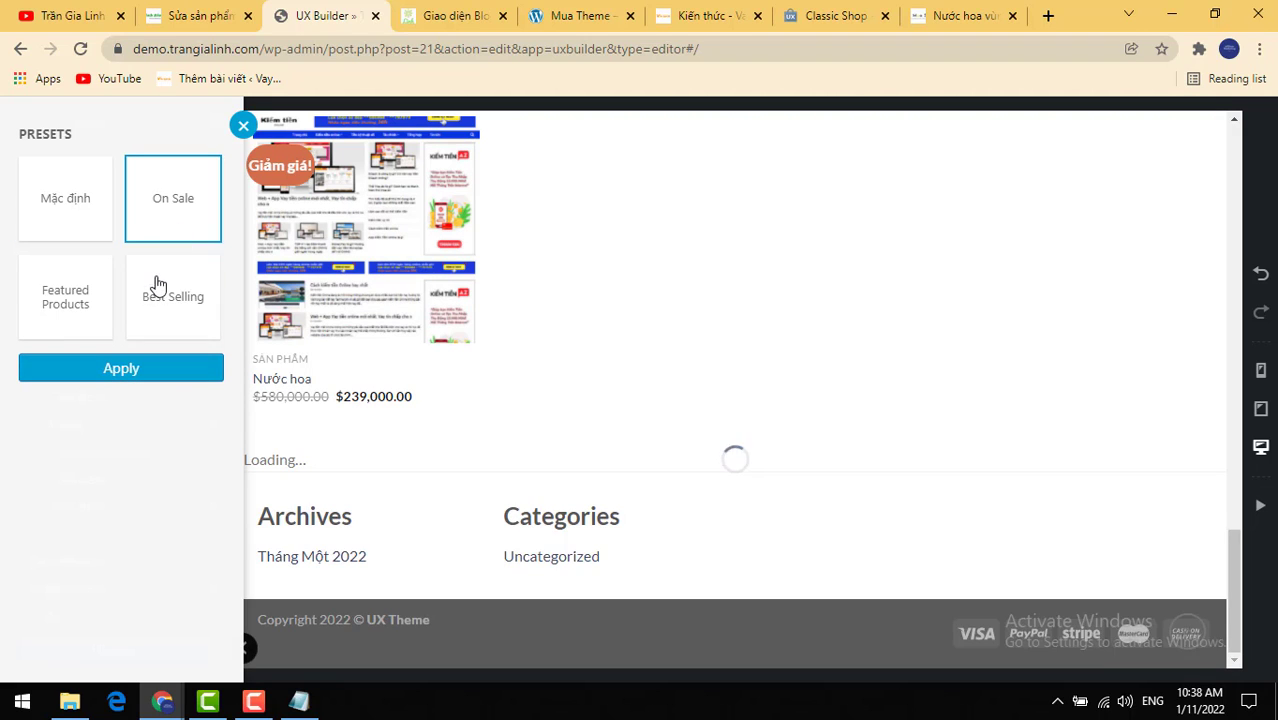
left_click(153, 300)
left_click(108, 306)
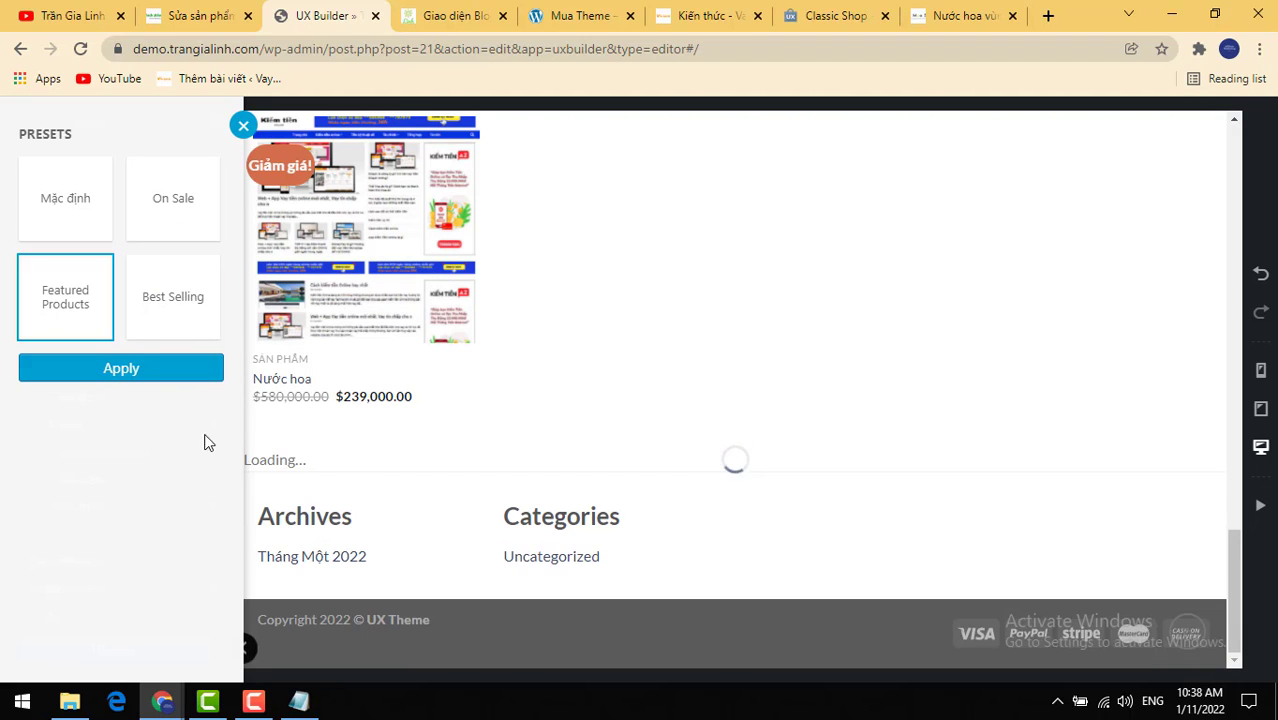
left_click(173, 298)
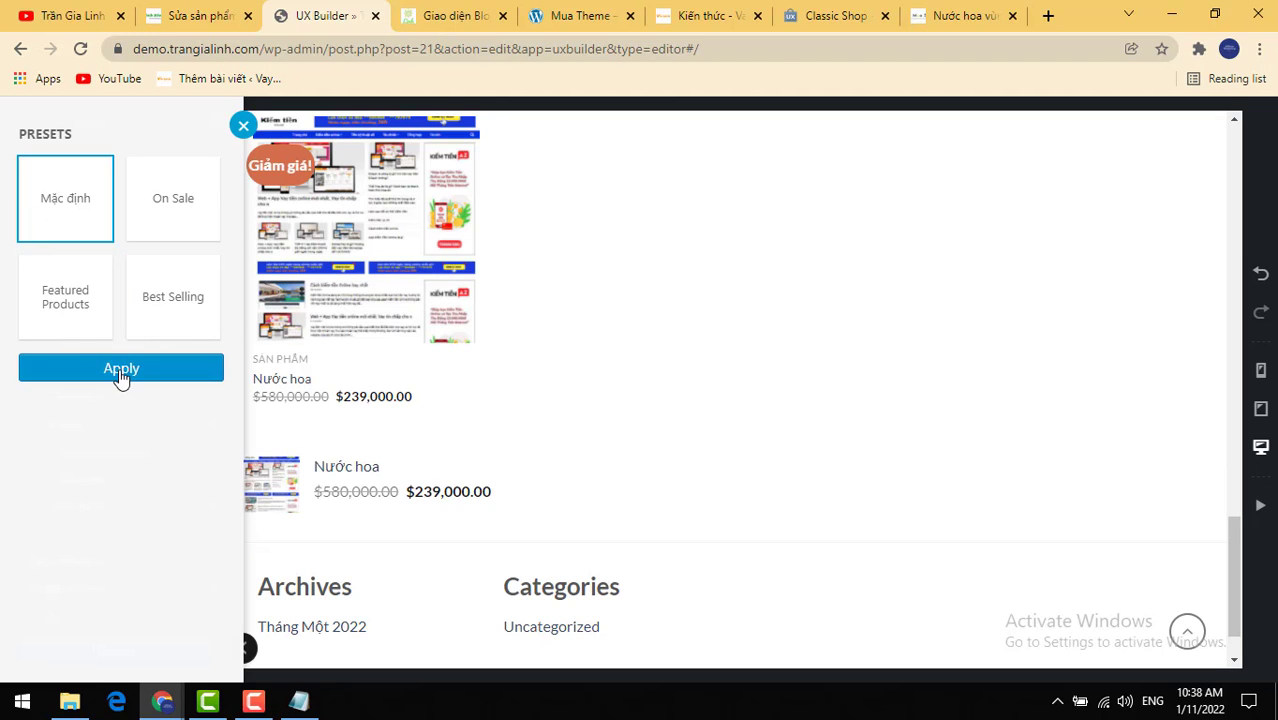
left_click(120, 370)
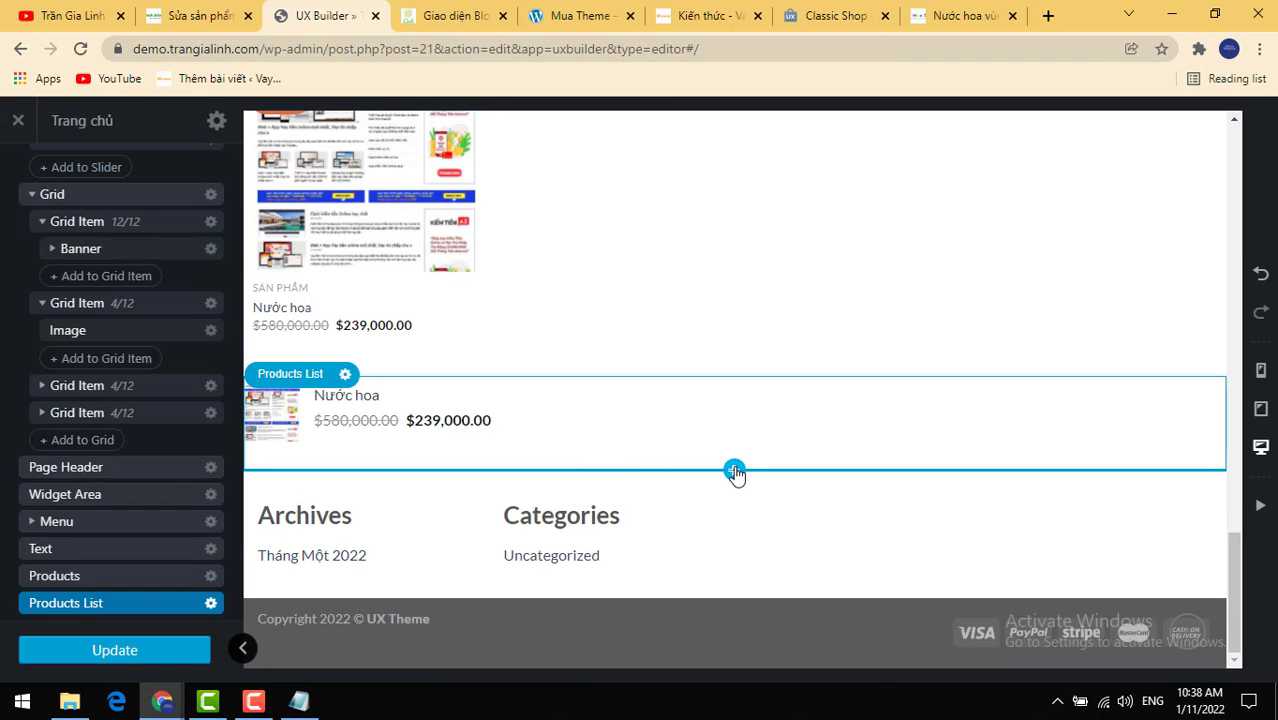
Step: Add a Text element with the Đoạn preset below the Products List
left_click(734, 471)
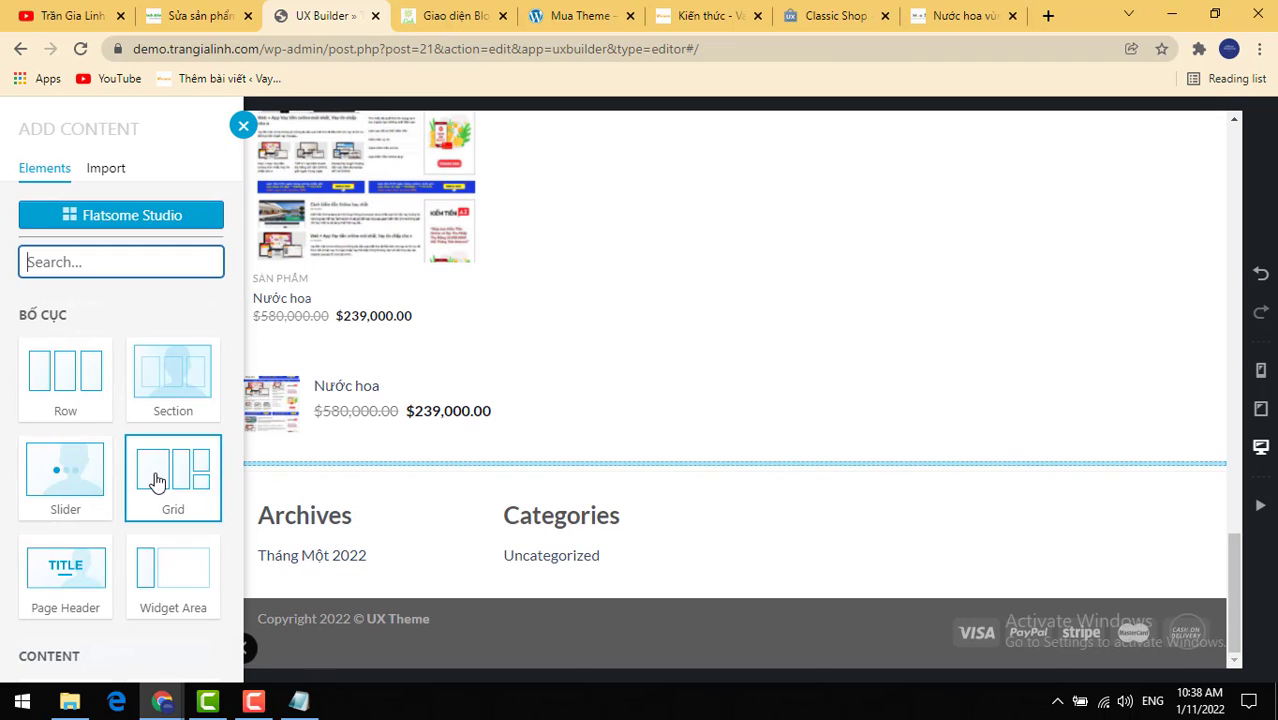
scroll(157, 480, "down", 8)
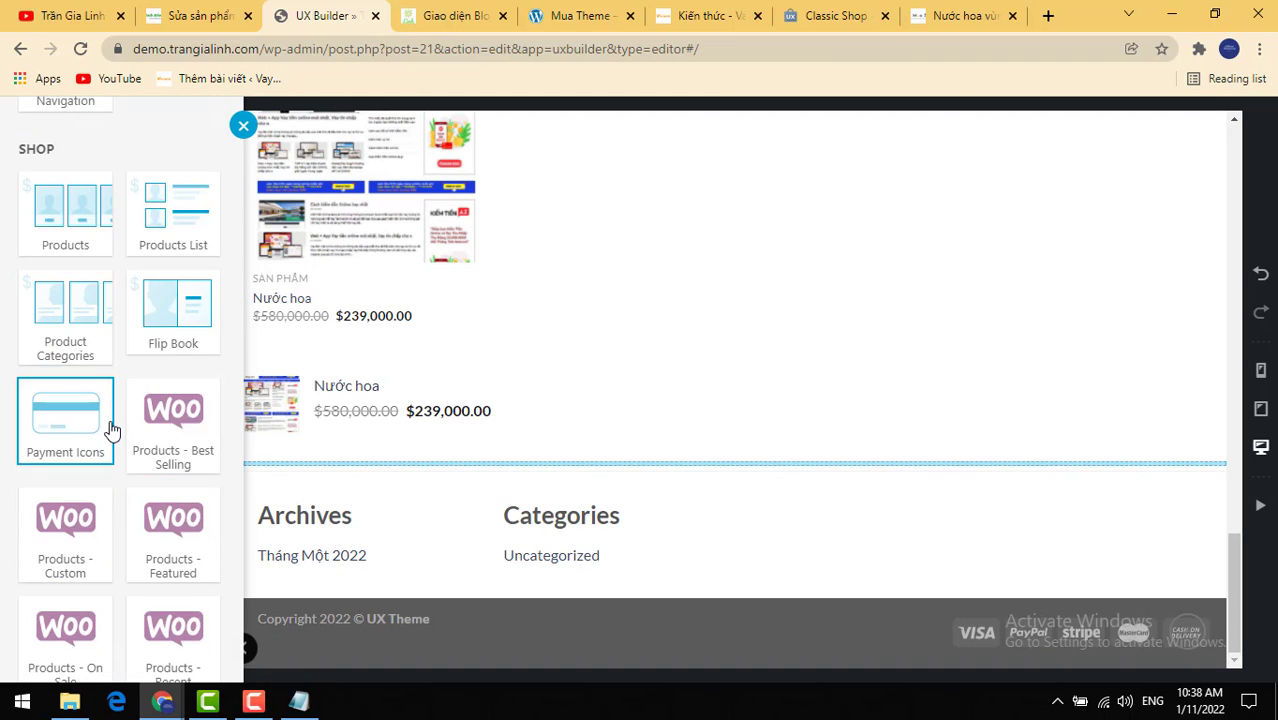
scroll(100, 420, "down", 5)
scroll(112, 428, "down", 1)
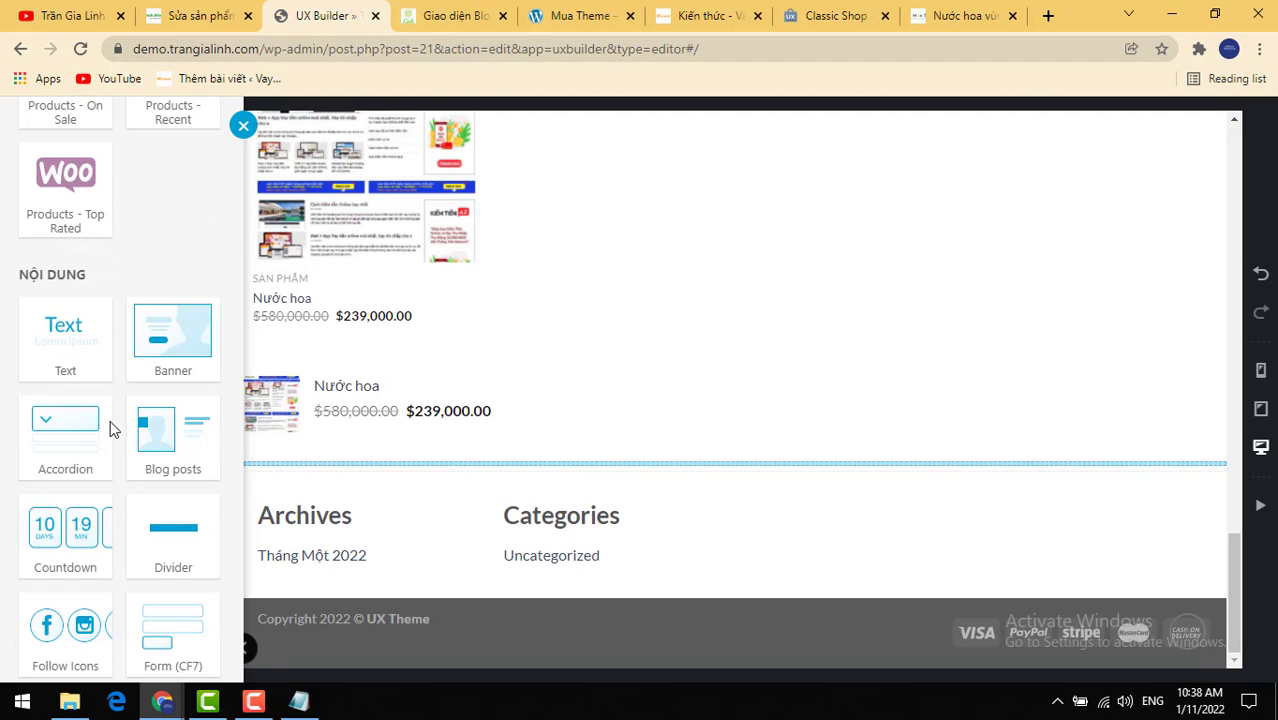
left_click(64, 352)
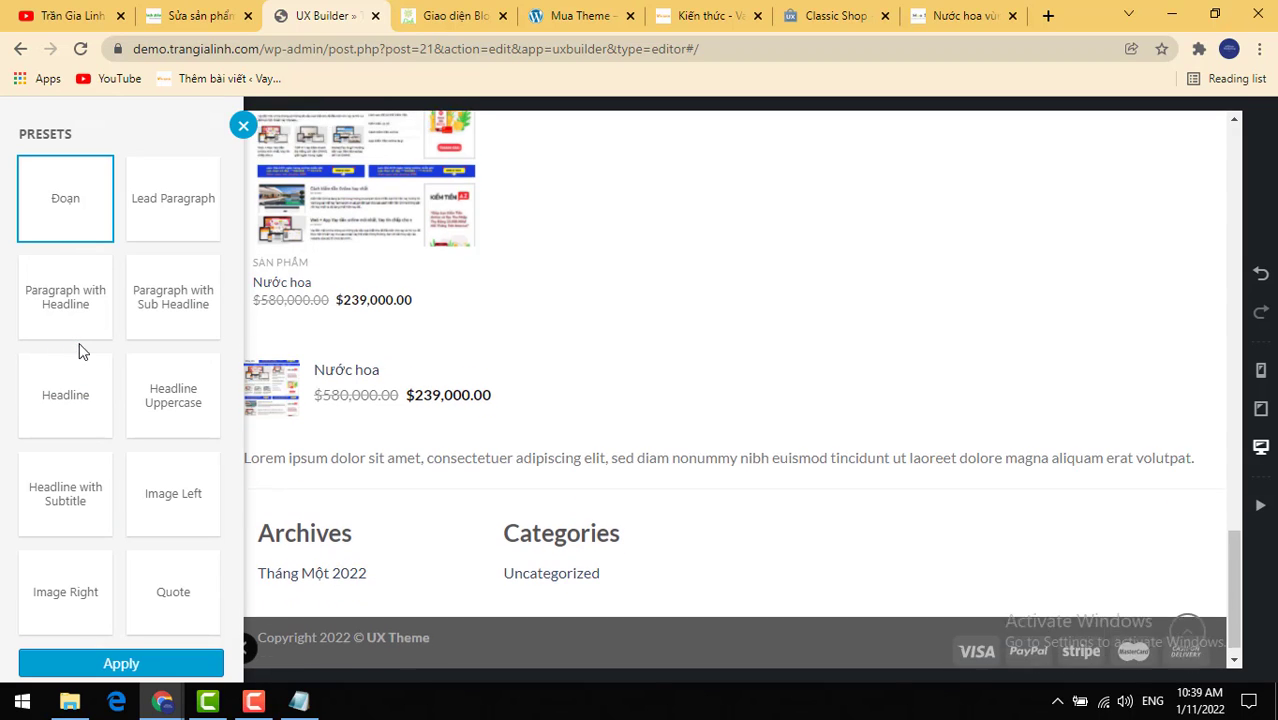
Step: Replace the new Text element's placeholder paragraph with "Tin tức"
double_click(536, 438)
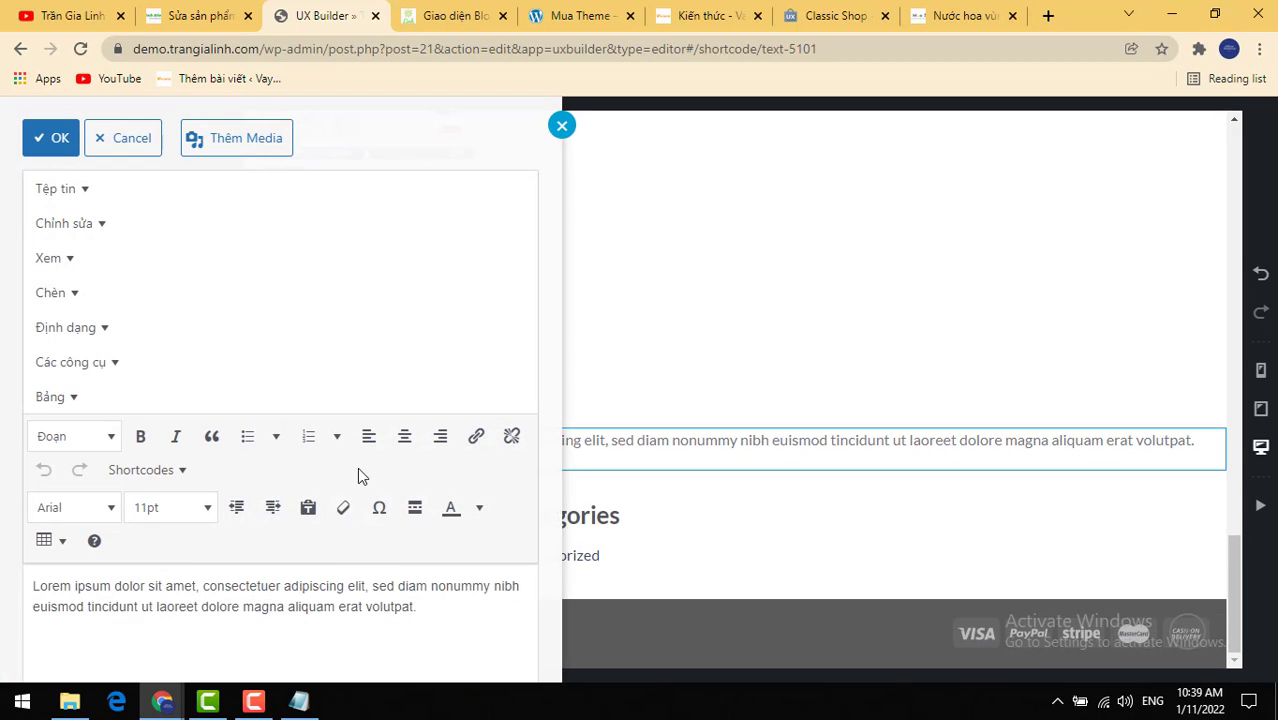
triple_click(319, 583)
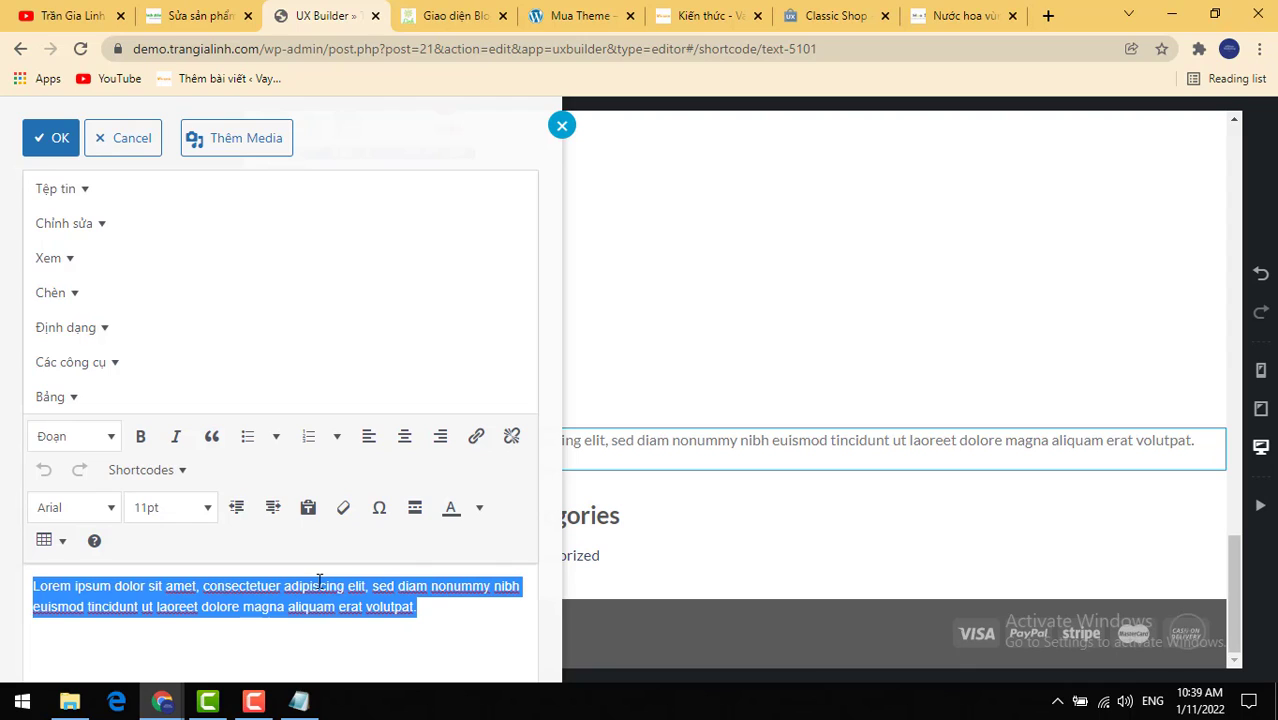
type("Tin tức")
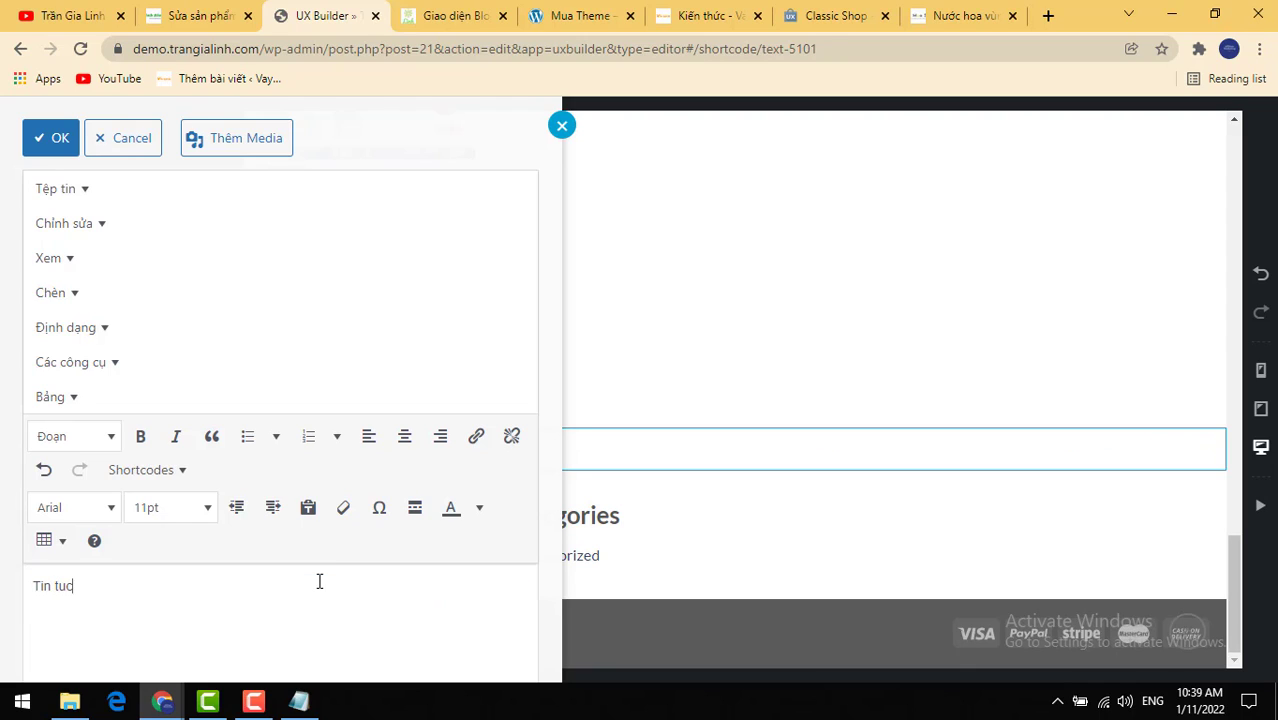
Step: Set the "Tin tức" text's font to Terminal and its size to 150%
left_click(100, 508)
left_click(106, 563)
left_click(203, 516)
left_click(188, 594)
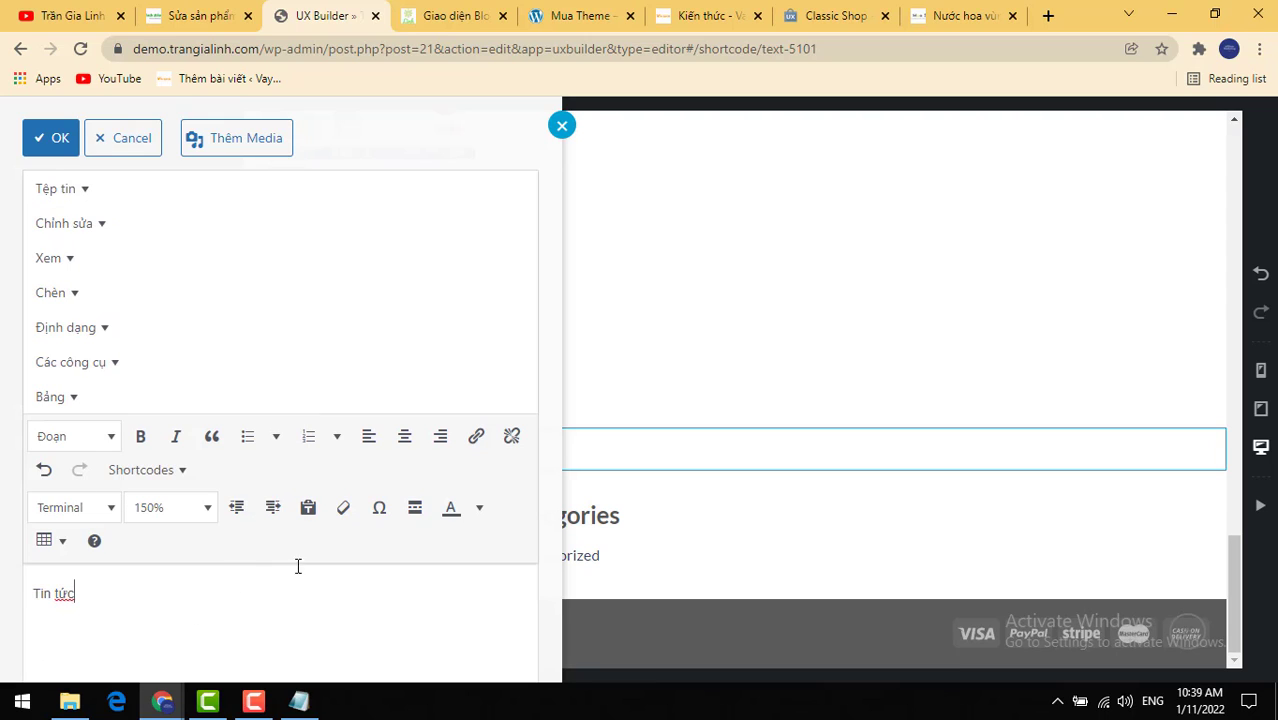
Step: Select the "Tin tức" text in the text editor and set its font size to 160%
left_click(480, 510)
left_click(400, 557)
triple_click(139, 638)
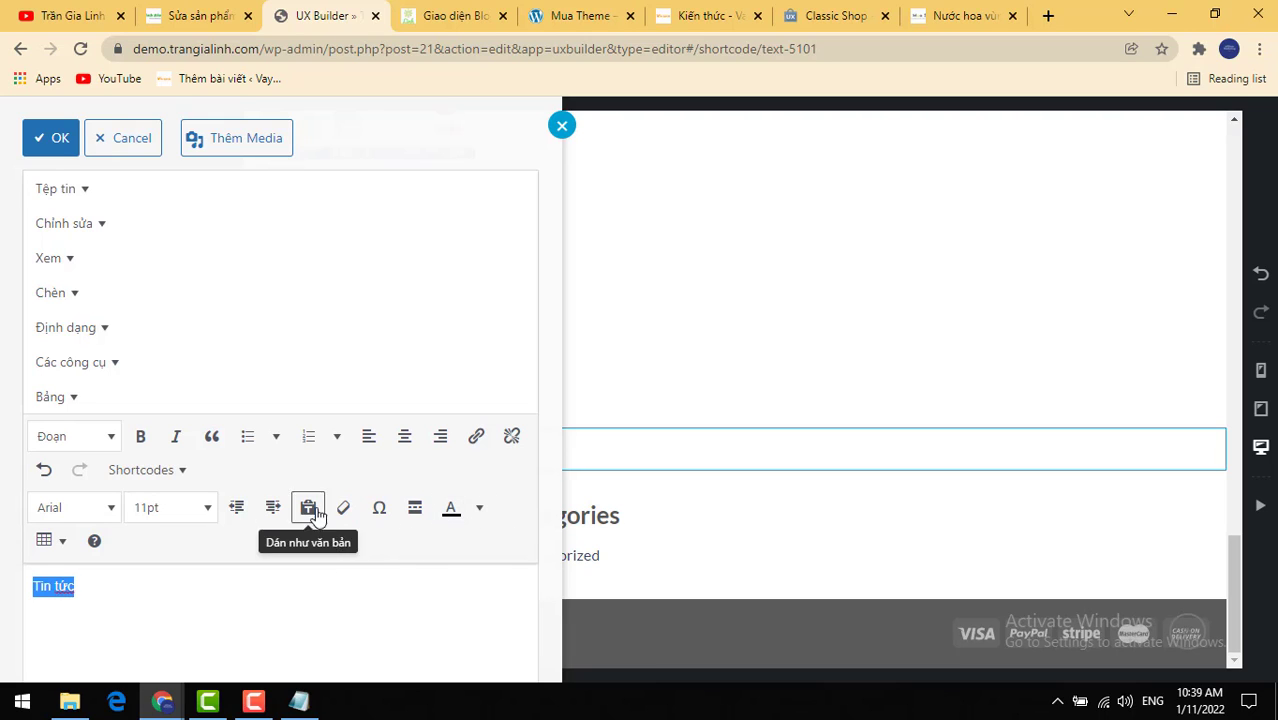
left_click(200, 510)
left_click(183, 625)
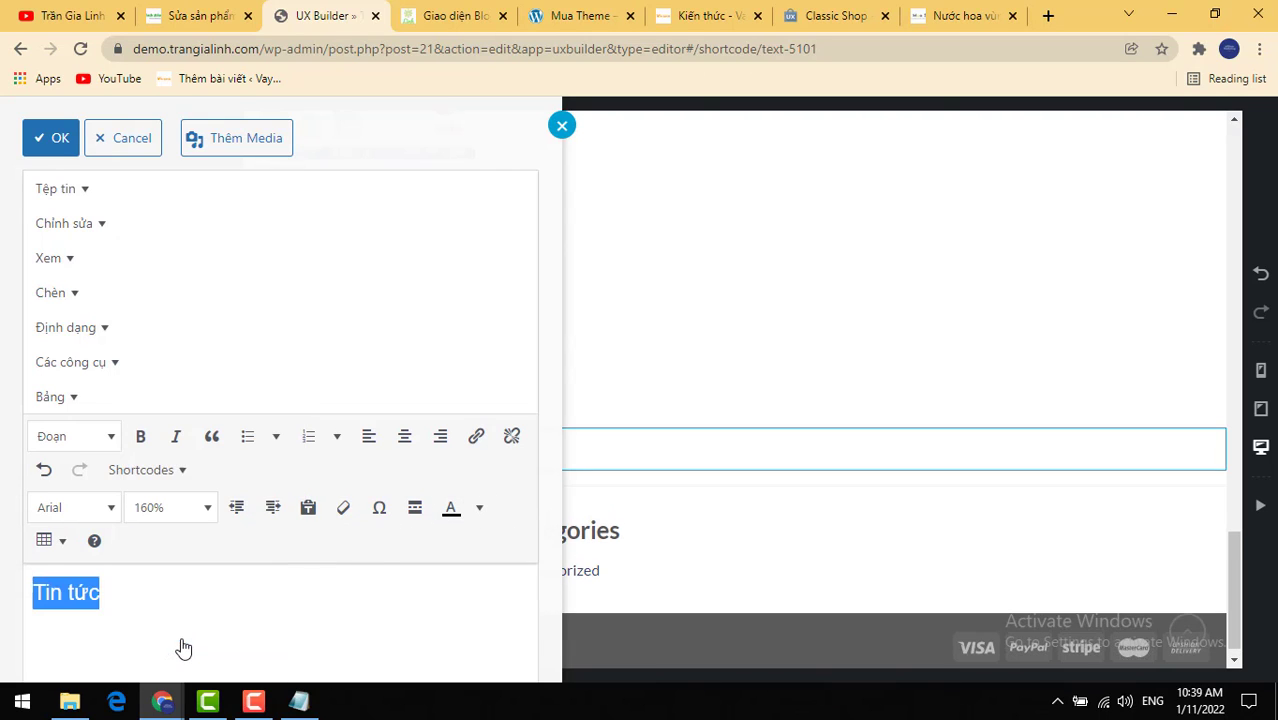
Step: Color the "Tin tức" text red, center it, and accept the text edits
left_click(479, 509)
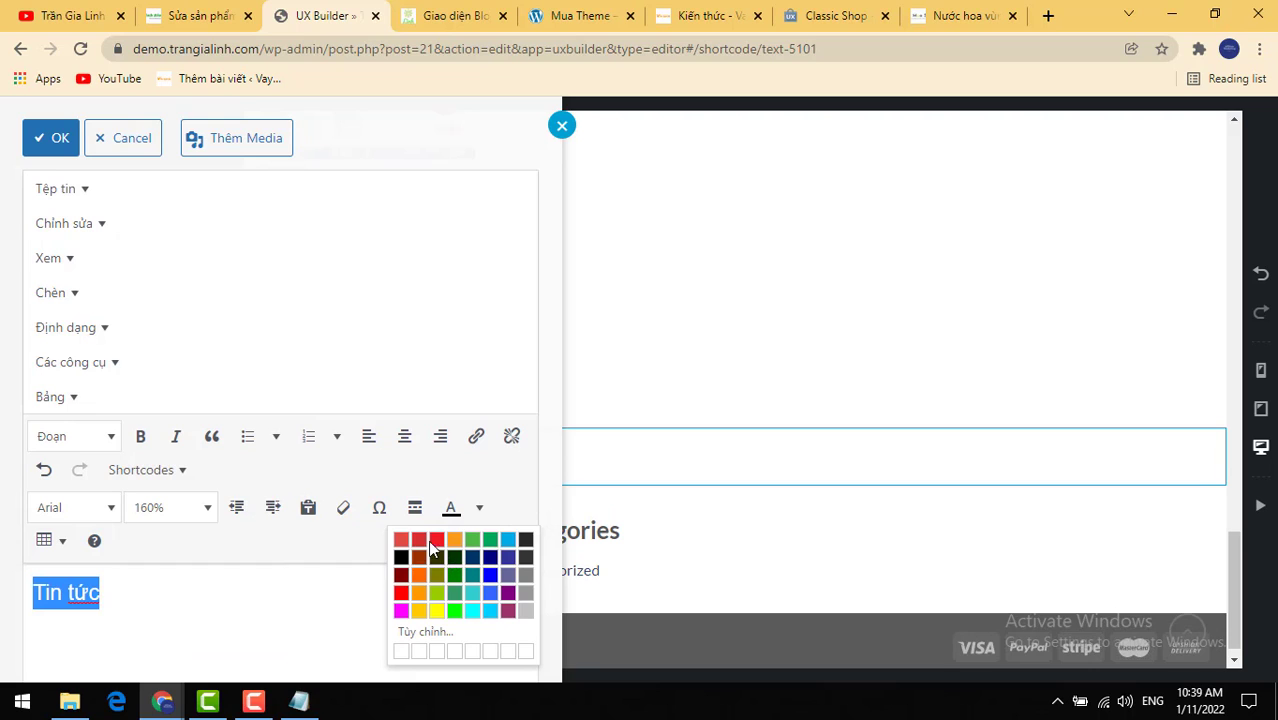
left_click(414, 558)
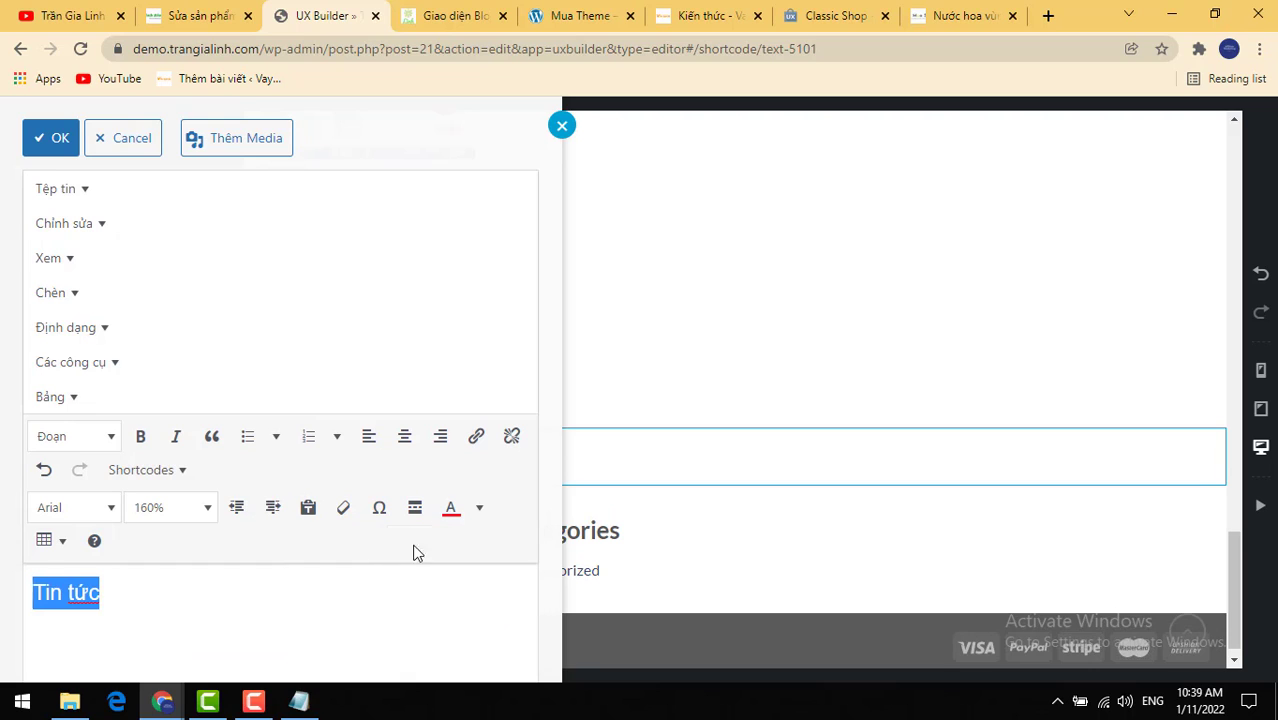
left_click(402, 440)
left_click(48, 140)
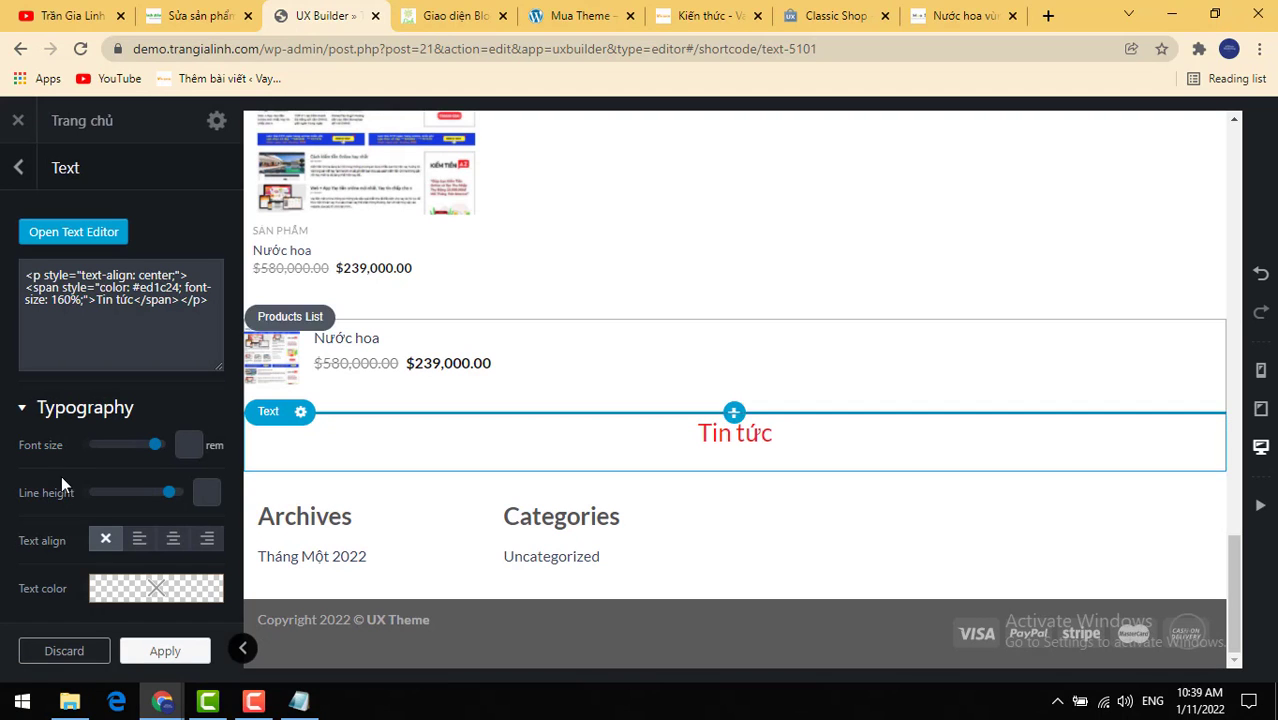
Step: Insert an Accordion element below the "Tin tức" heading and clear the title of its first panel
left_click(734, 471)
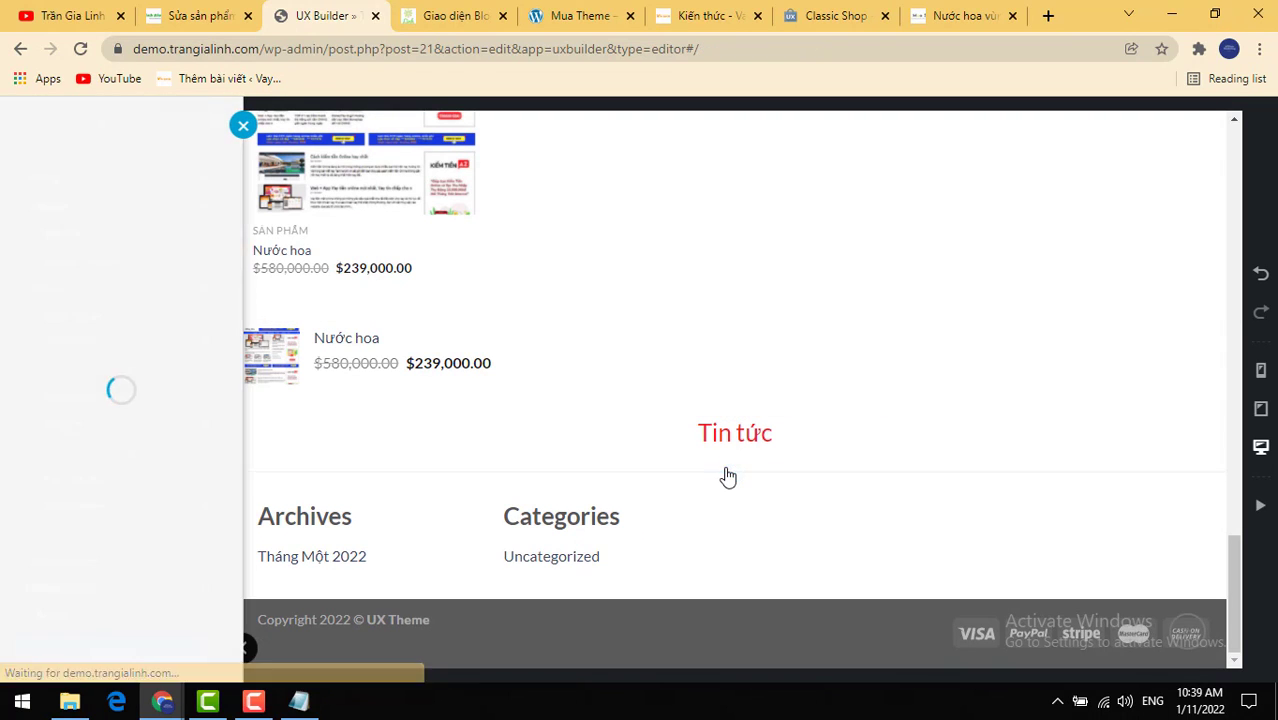
key("Escape")
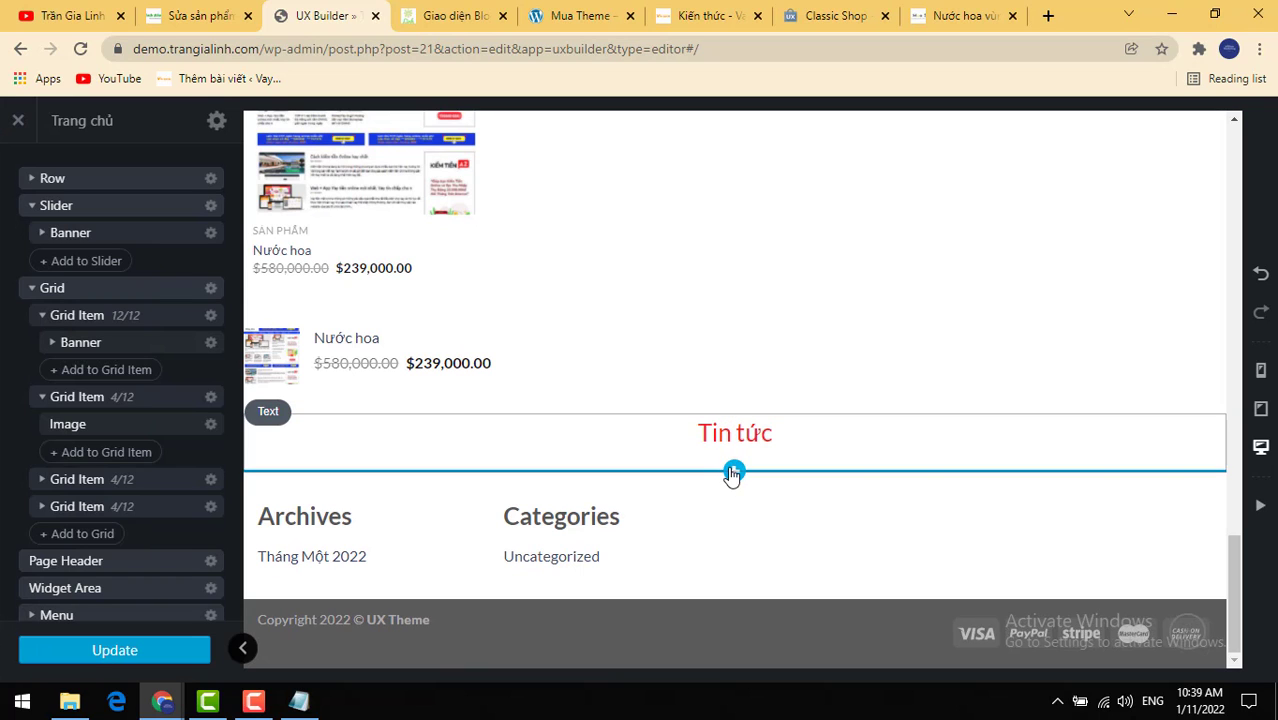
left_click(731, 470)
scroll(167, 528, "down", 3)
scroll(167, 528, "down", 8)
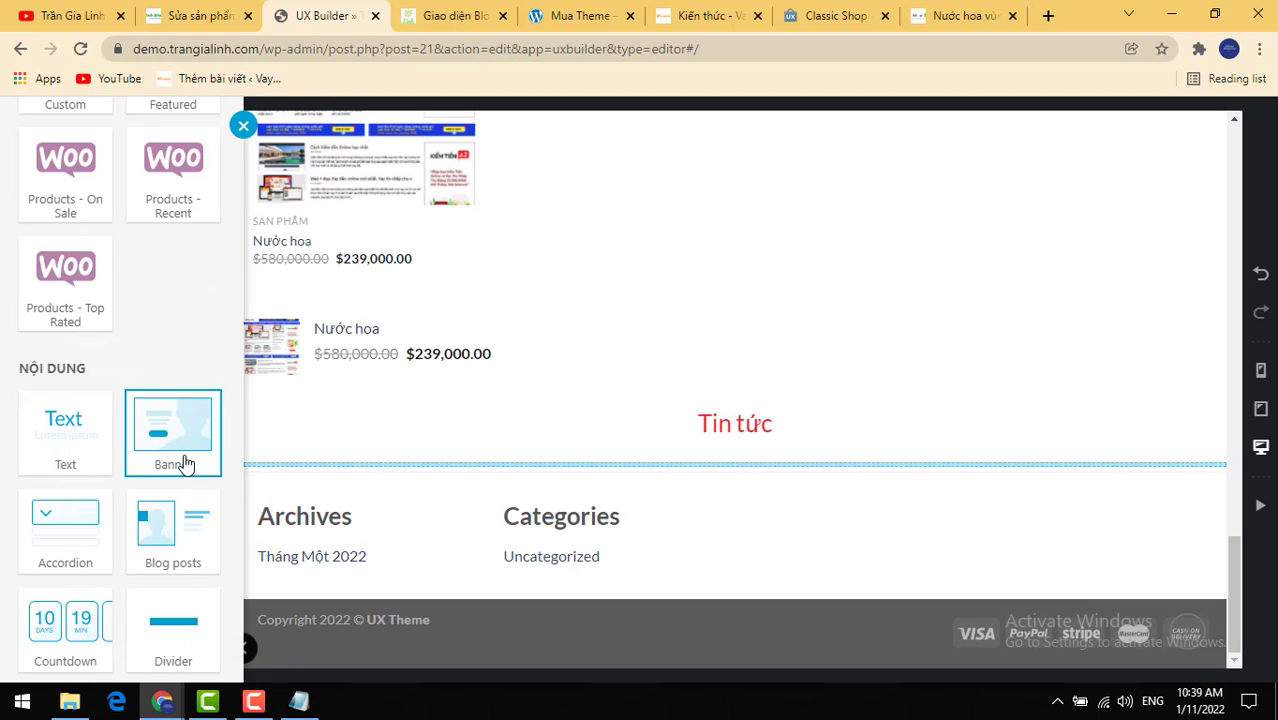
scroll(185, 466, "down", 1)
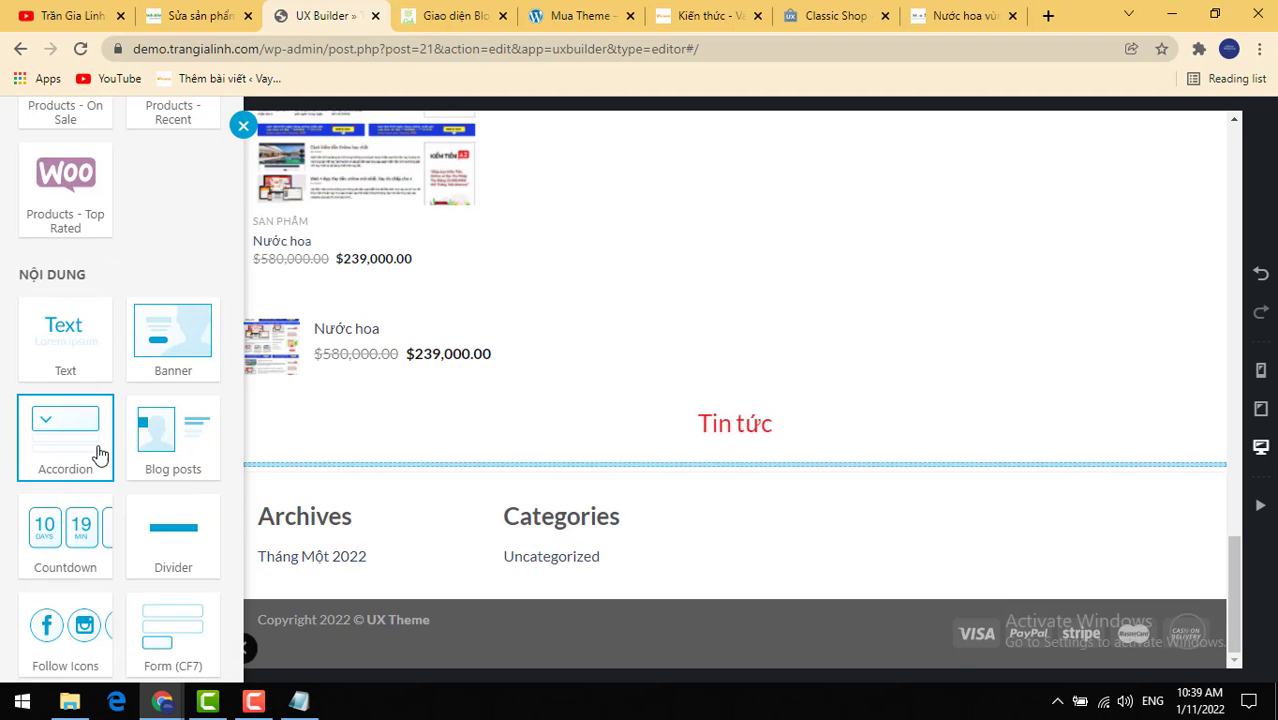
left_click(64, 472)
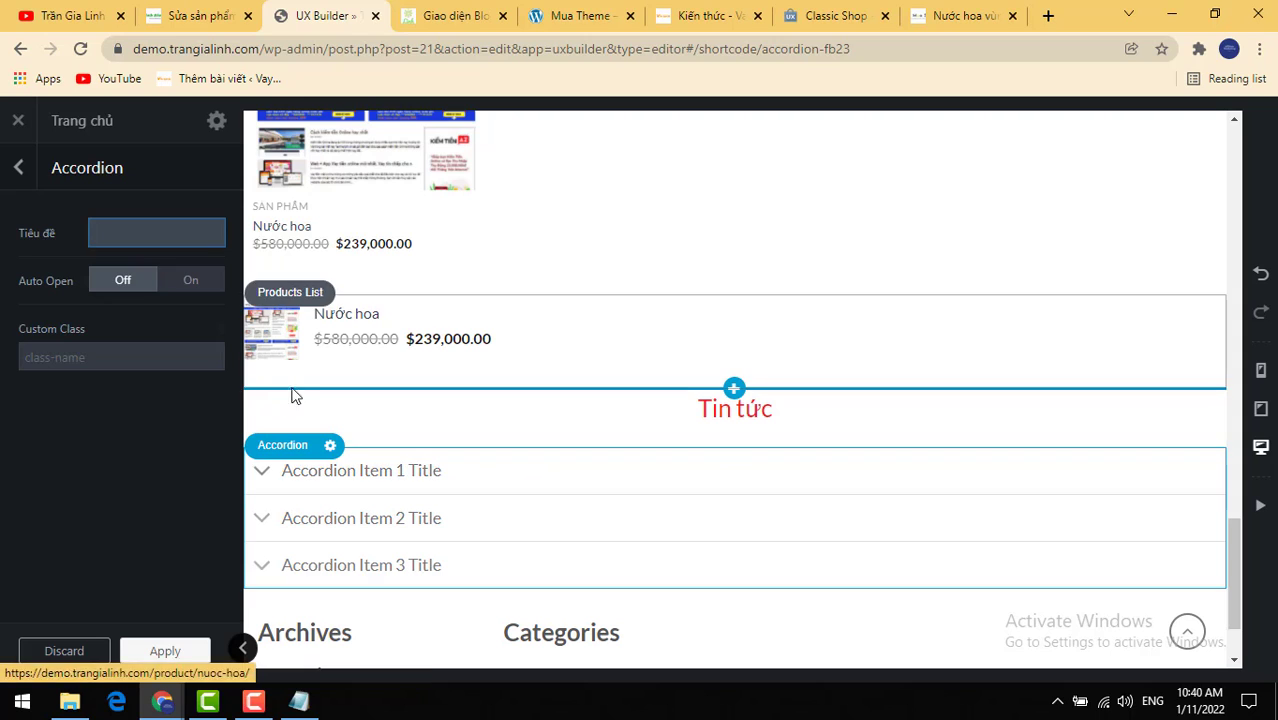
left_click(416, 478)
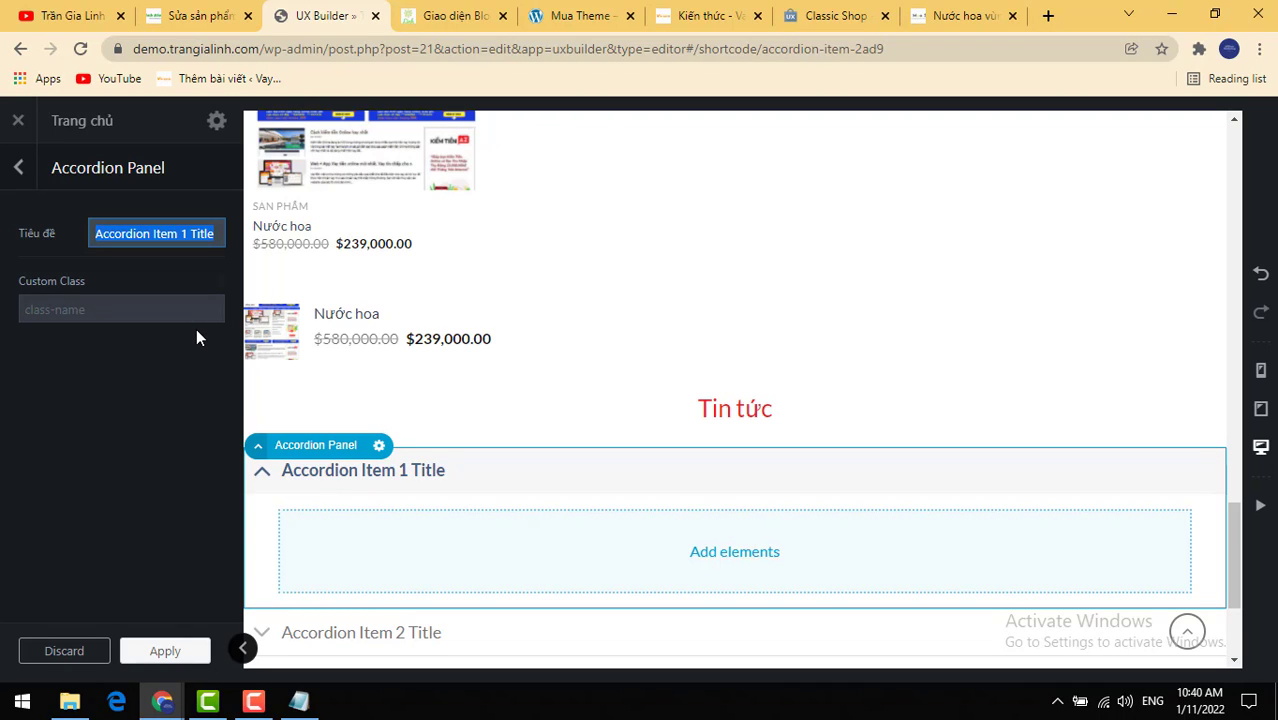
key("BackSpace")
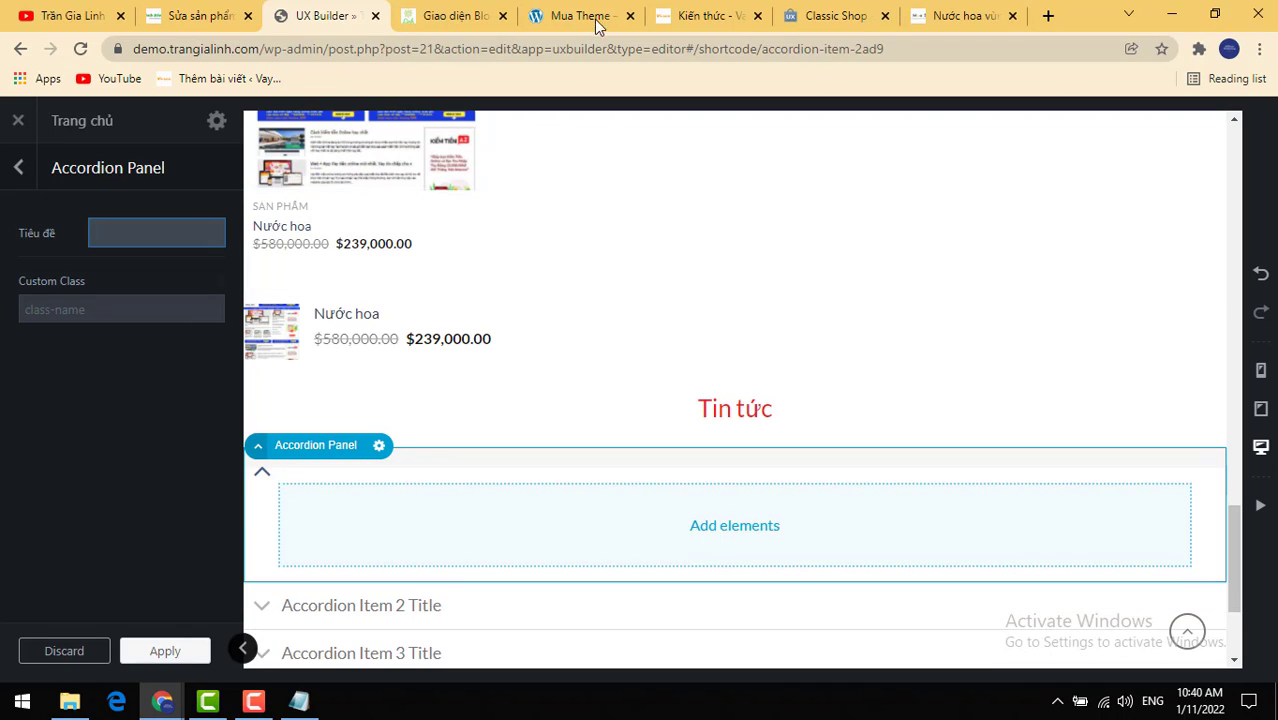
Step: Open the Vay tiền nhanh page on the vaytien site and examine the first question and answer in its FAQs accordion
left_click(703, 12)
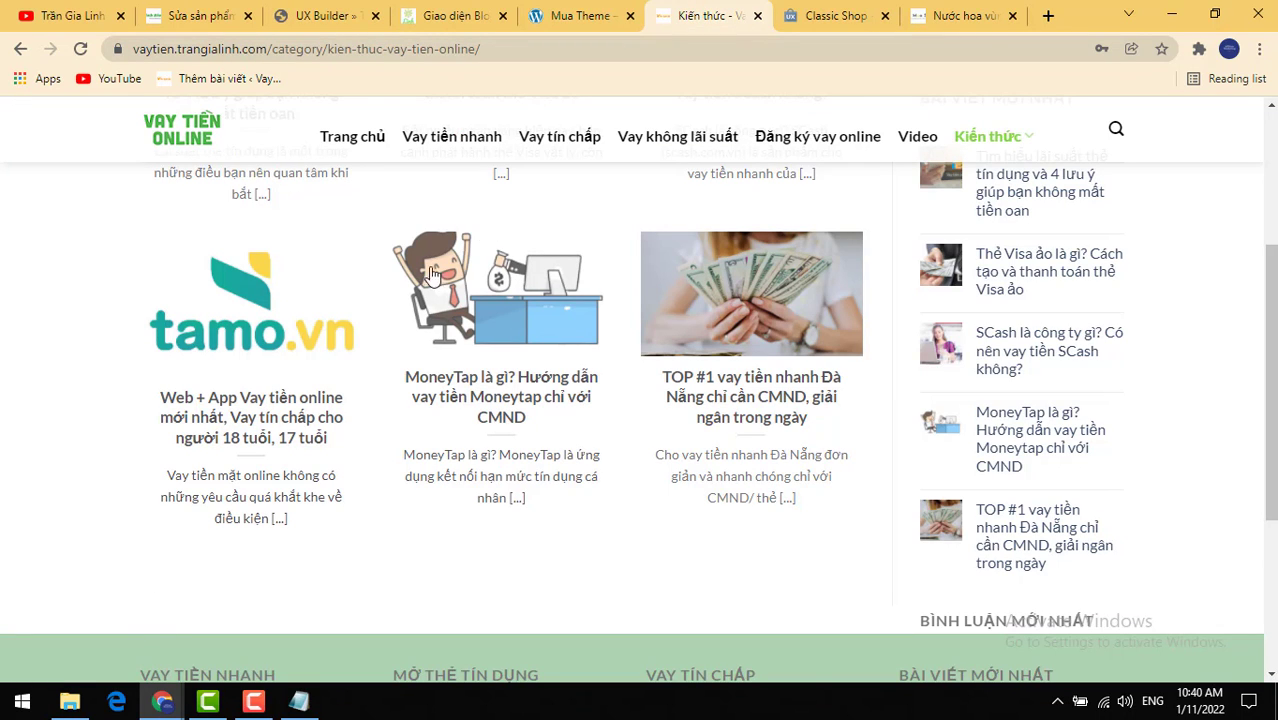
left_click(435, 146)
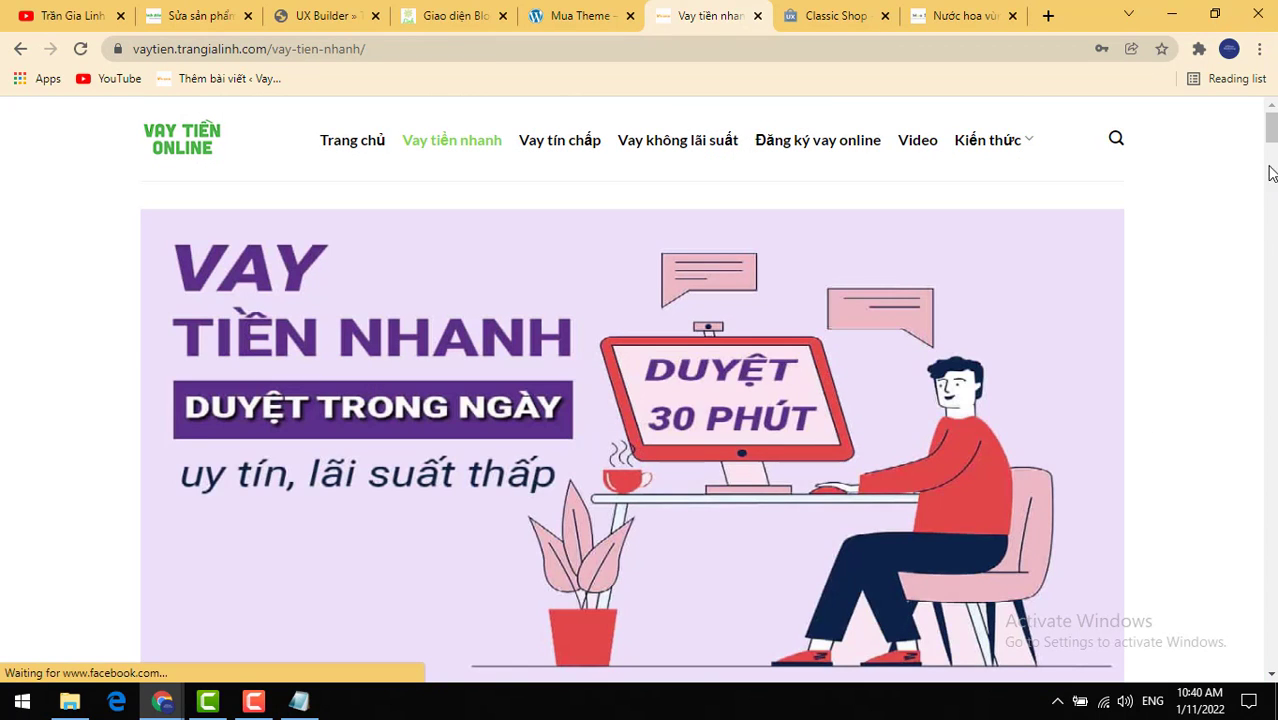
left_click_drag(1270, 130, 1272, 583)
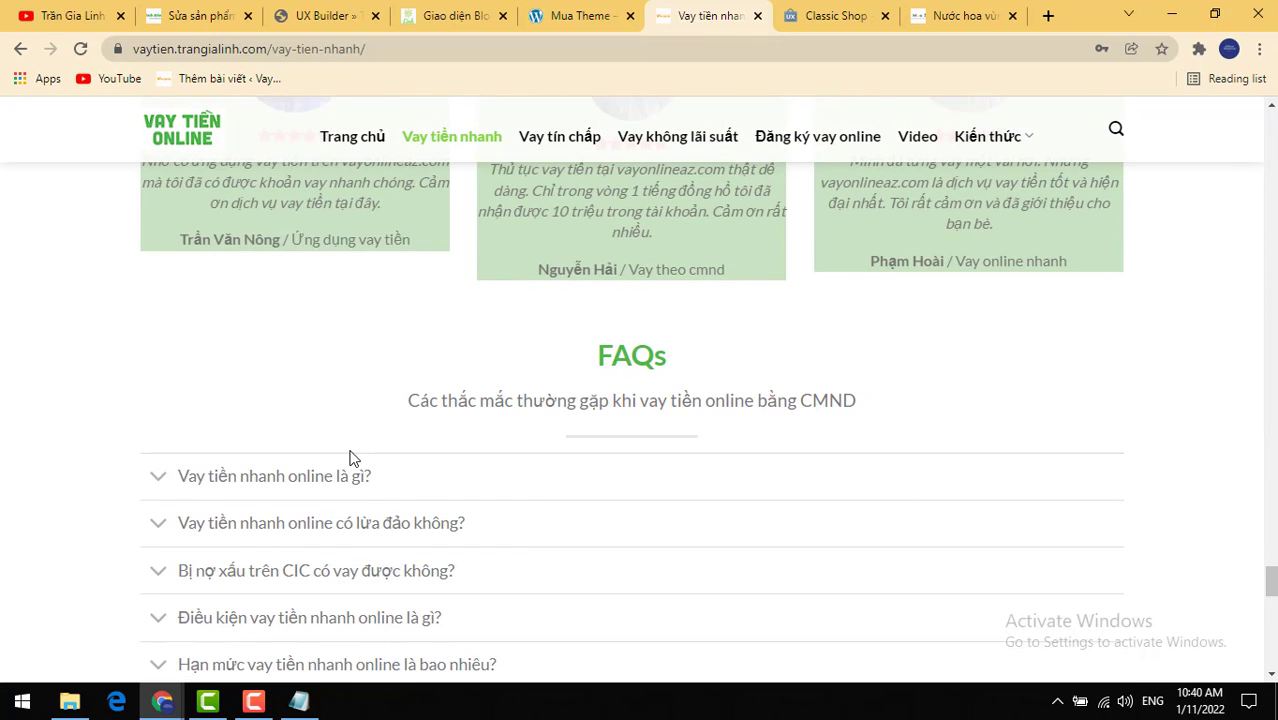
scroll(349, 458, "down", 1)
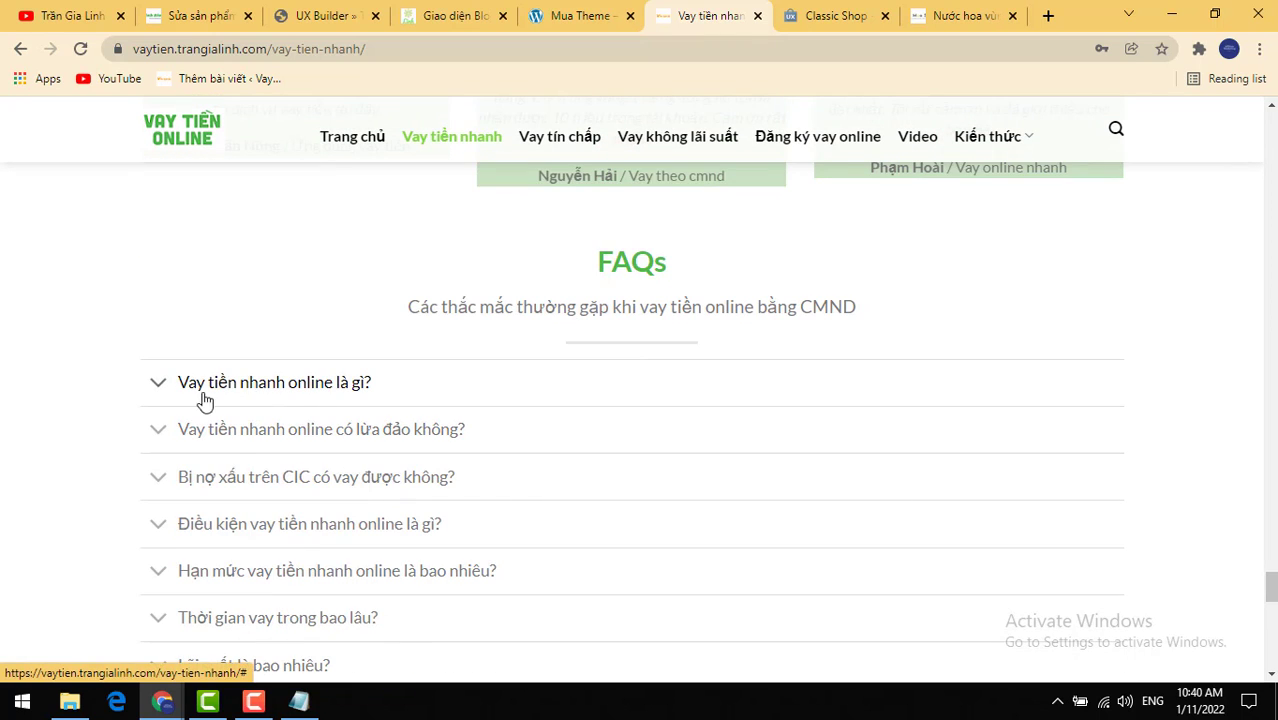
left_click(163, 386)
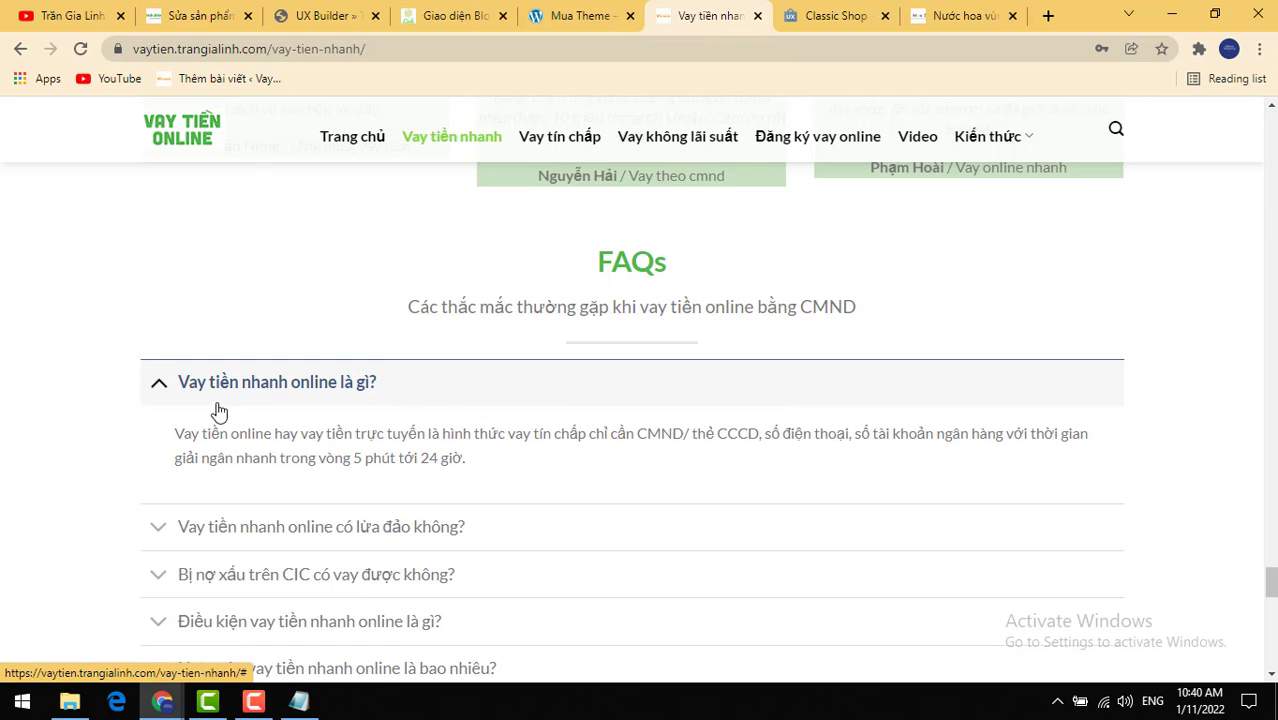
left_click_drag(496, 470, 172, 460)
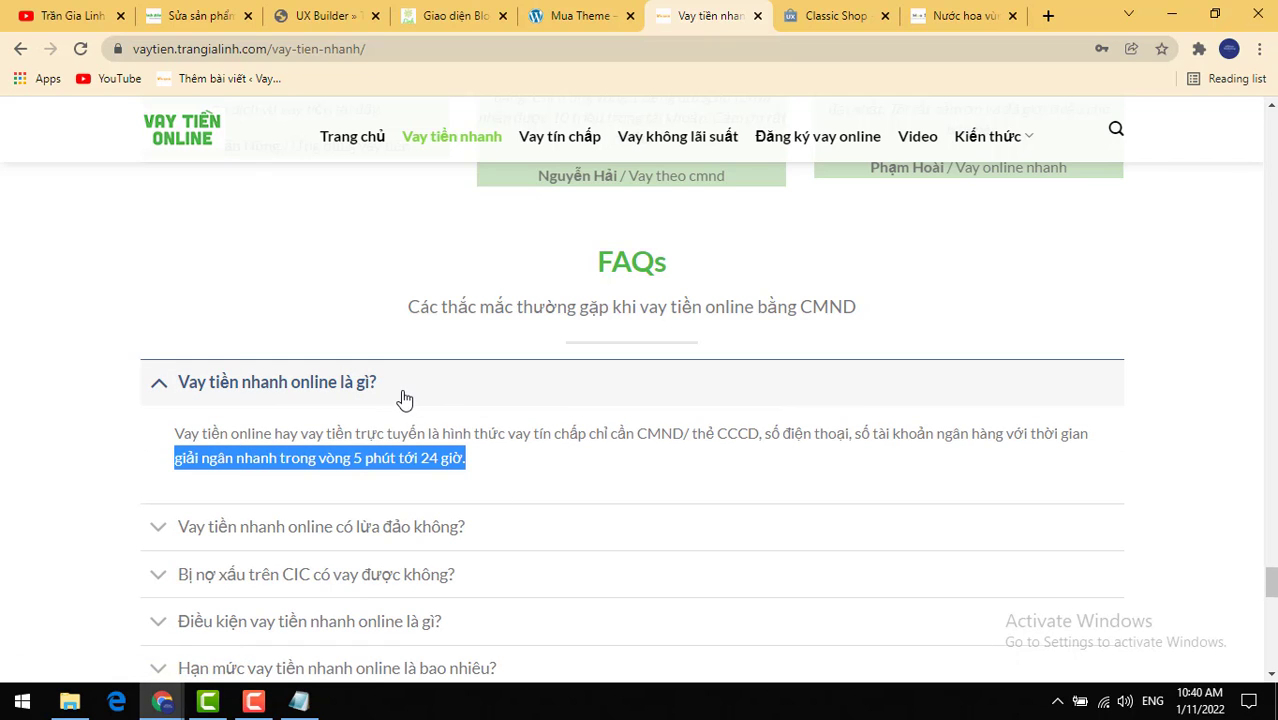
left_click(113, 383)
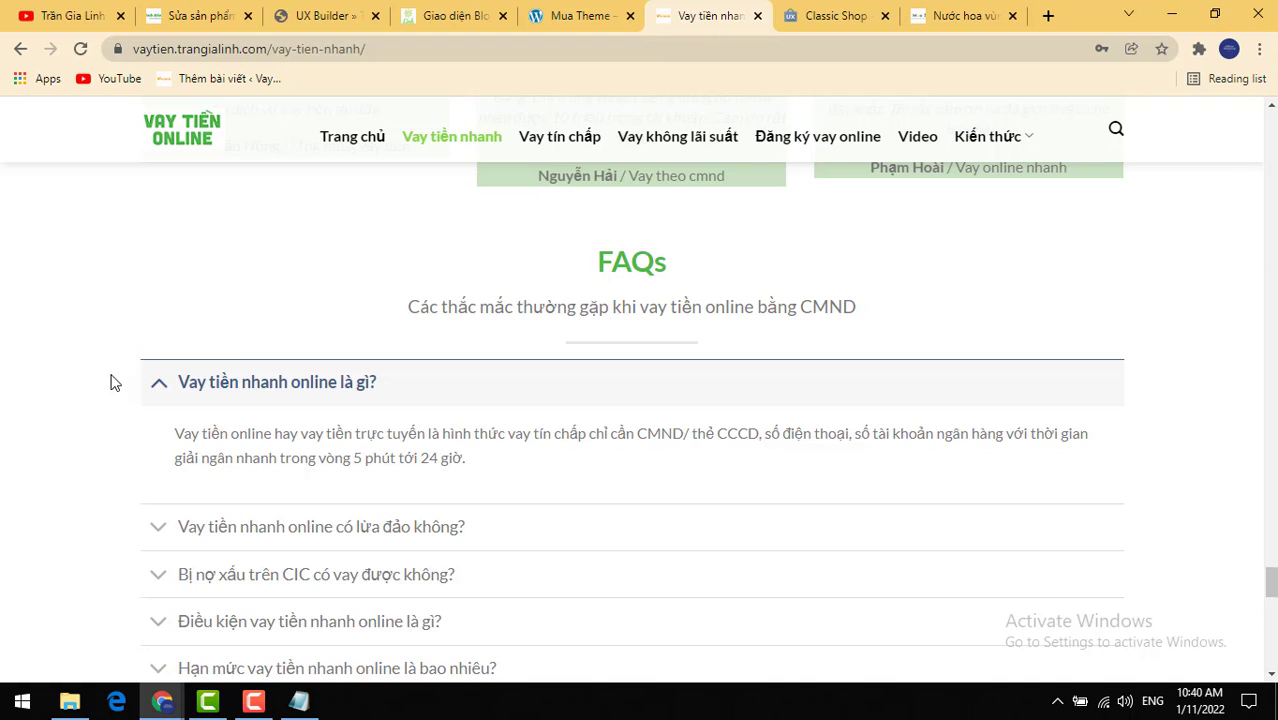
Step: Back in the UX Builder tab, title the first accordion panel "Vay tiền online là gì?" and add another panel directly below it
left_click(302, 18)
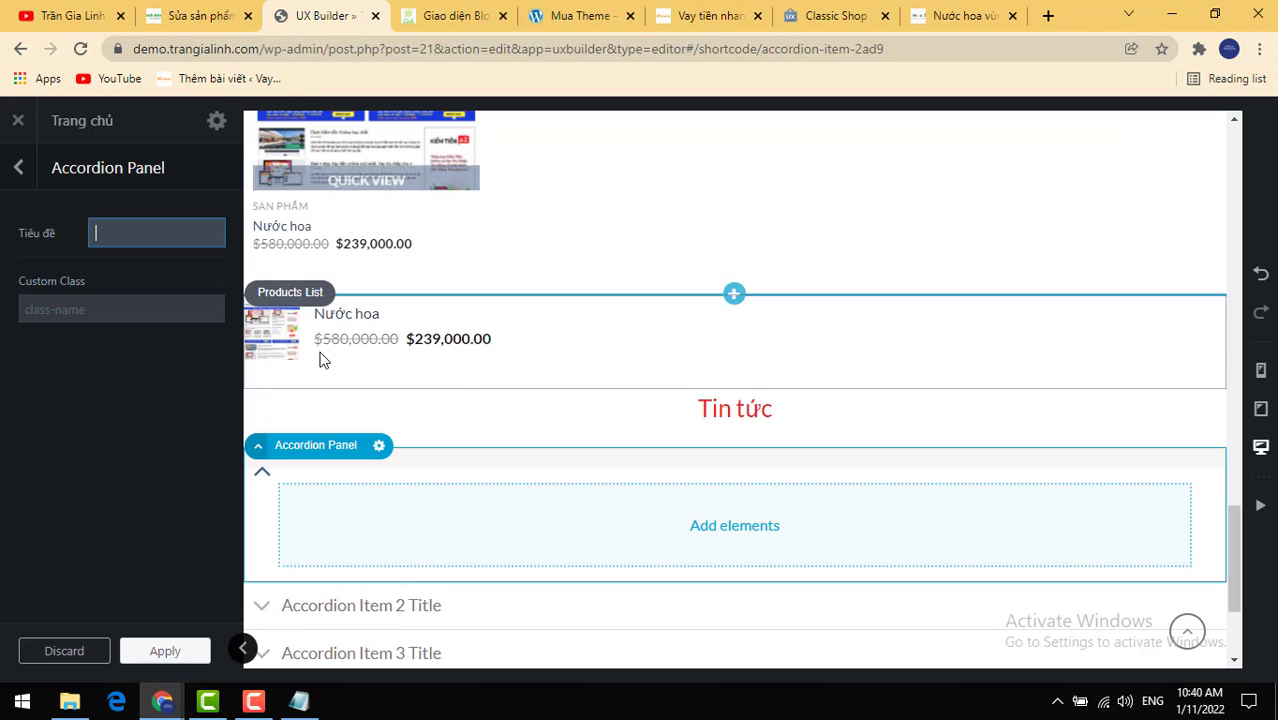
type("Vay tiee")
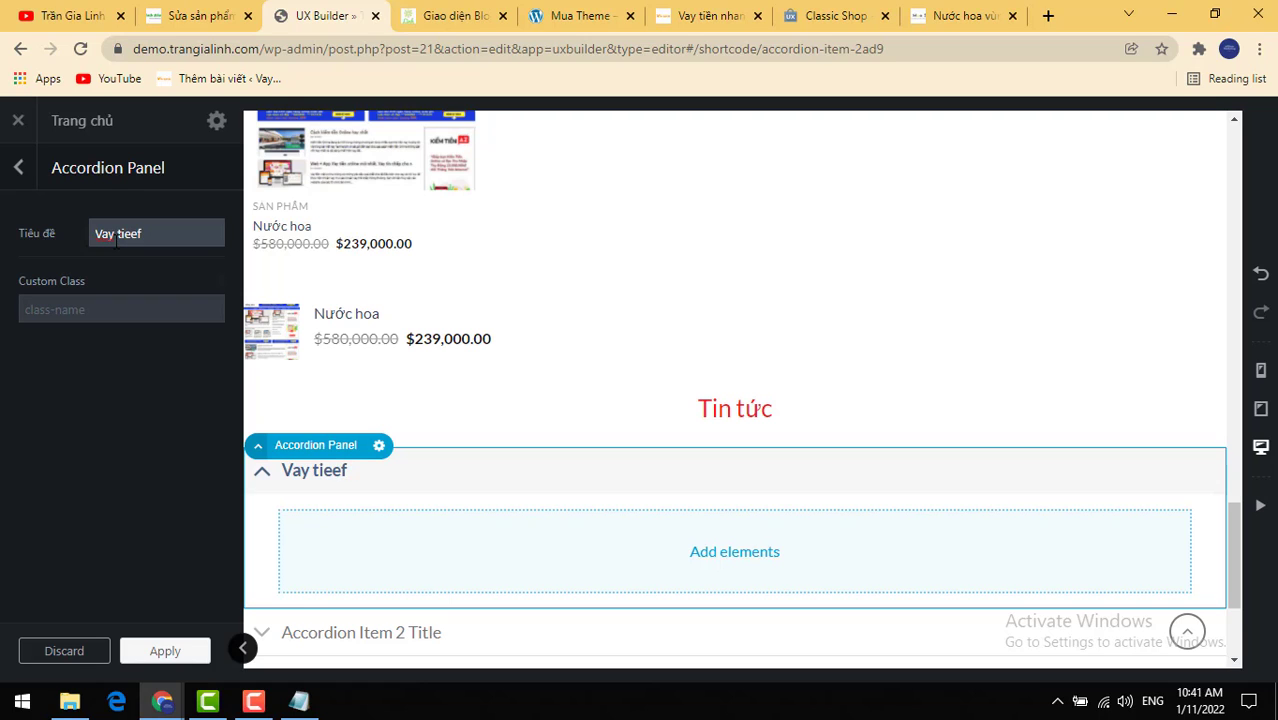
double_click(119, 234)
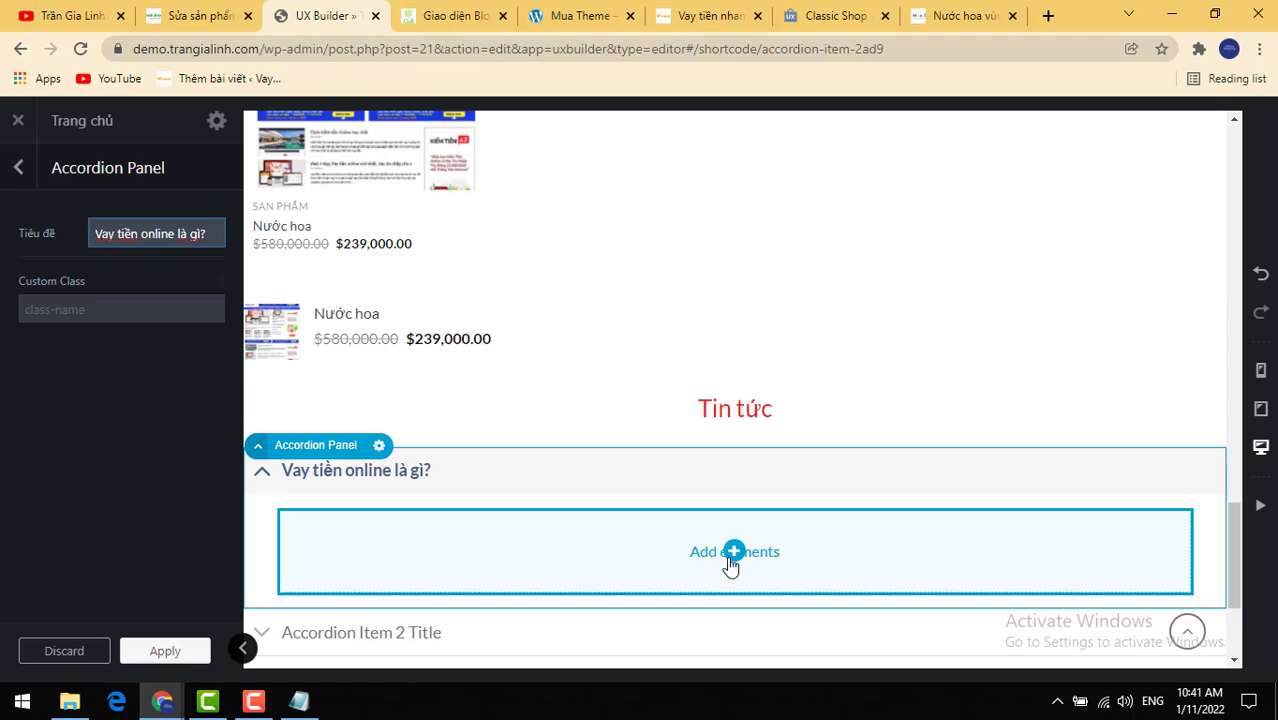
left_click(263, 473)
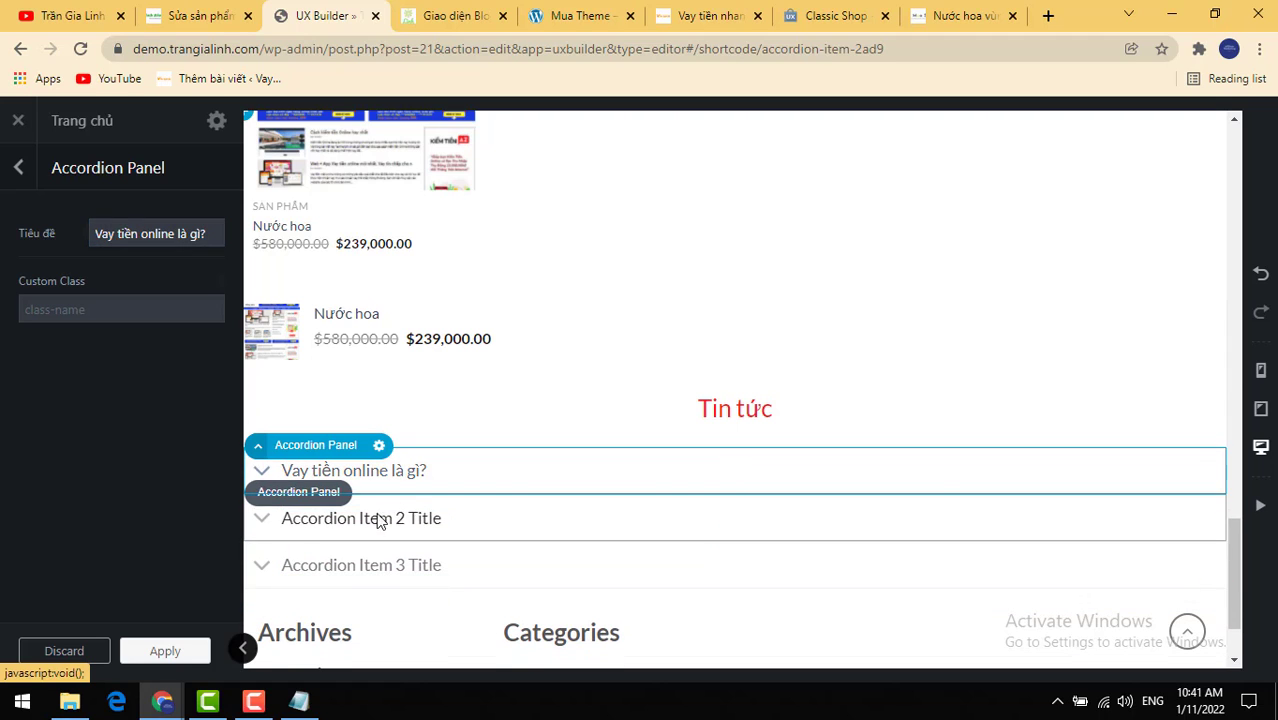
left_click(734, 494)
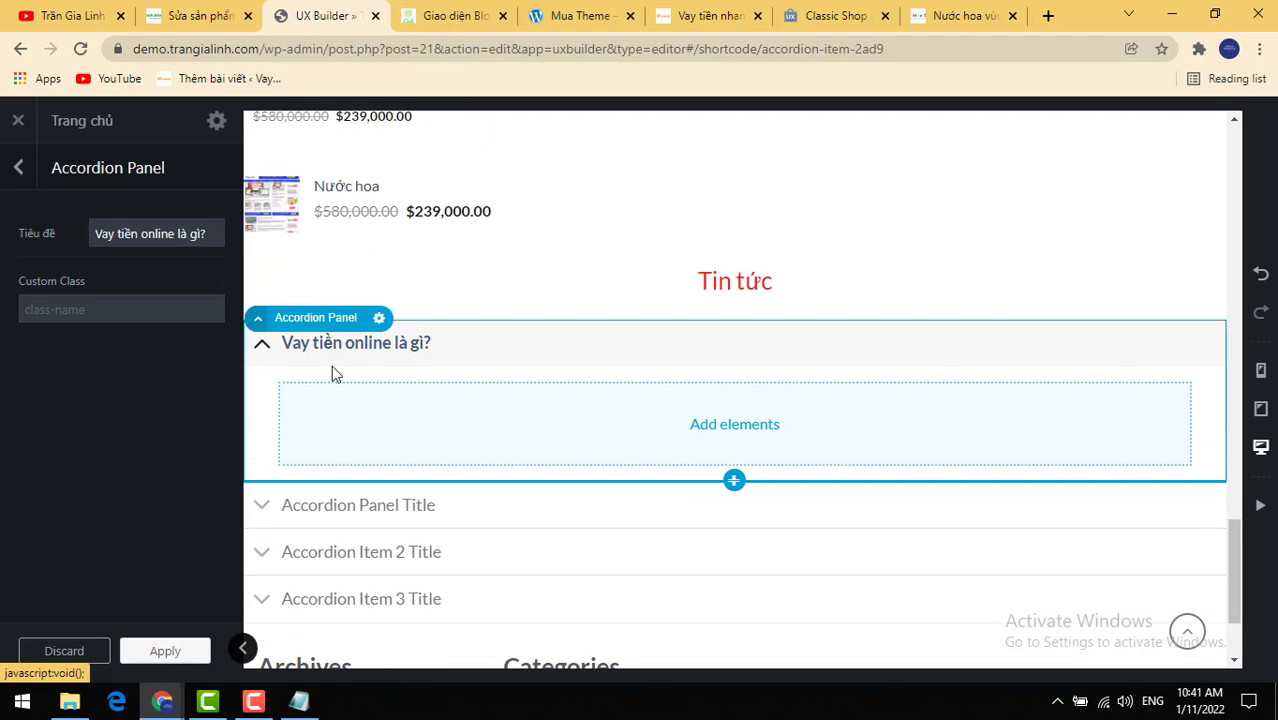
Step: Add a Text element inside the "Vay tiền online là gì?" accordion panel
left_click(734, 424)
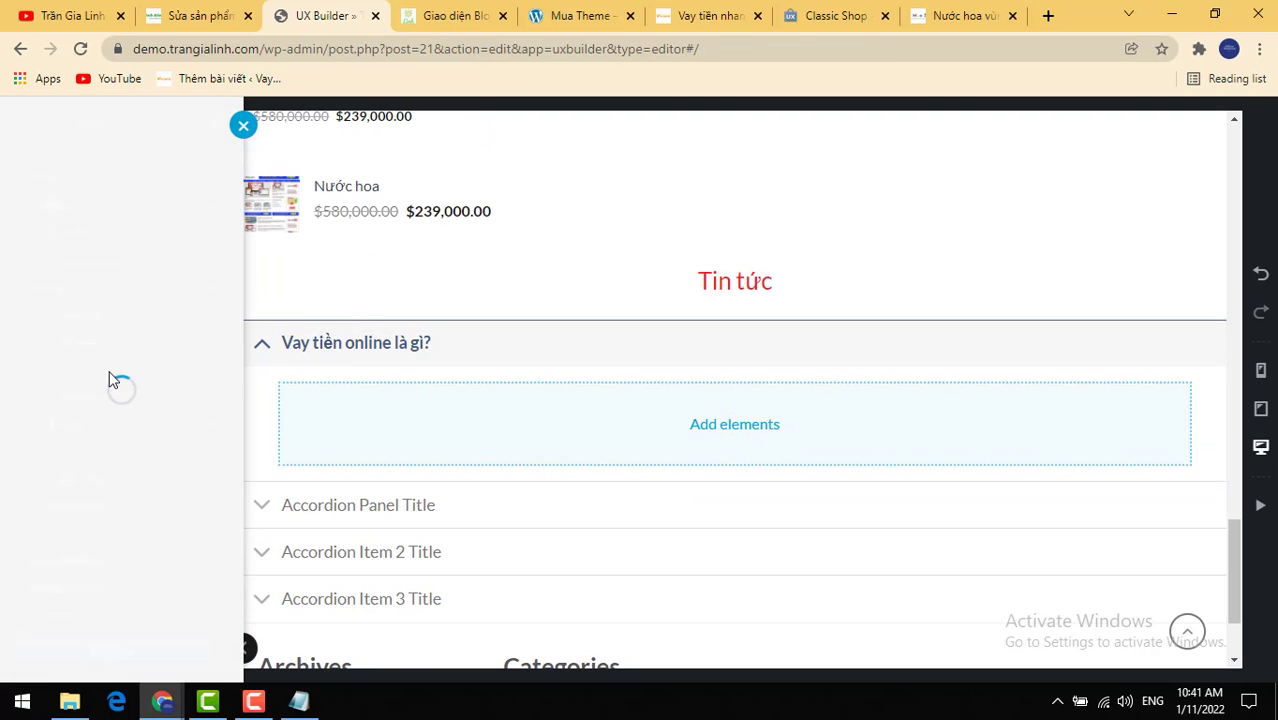
type("te")
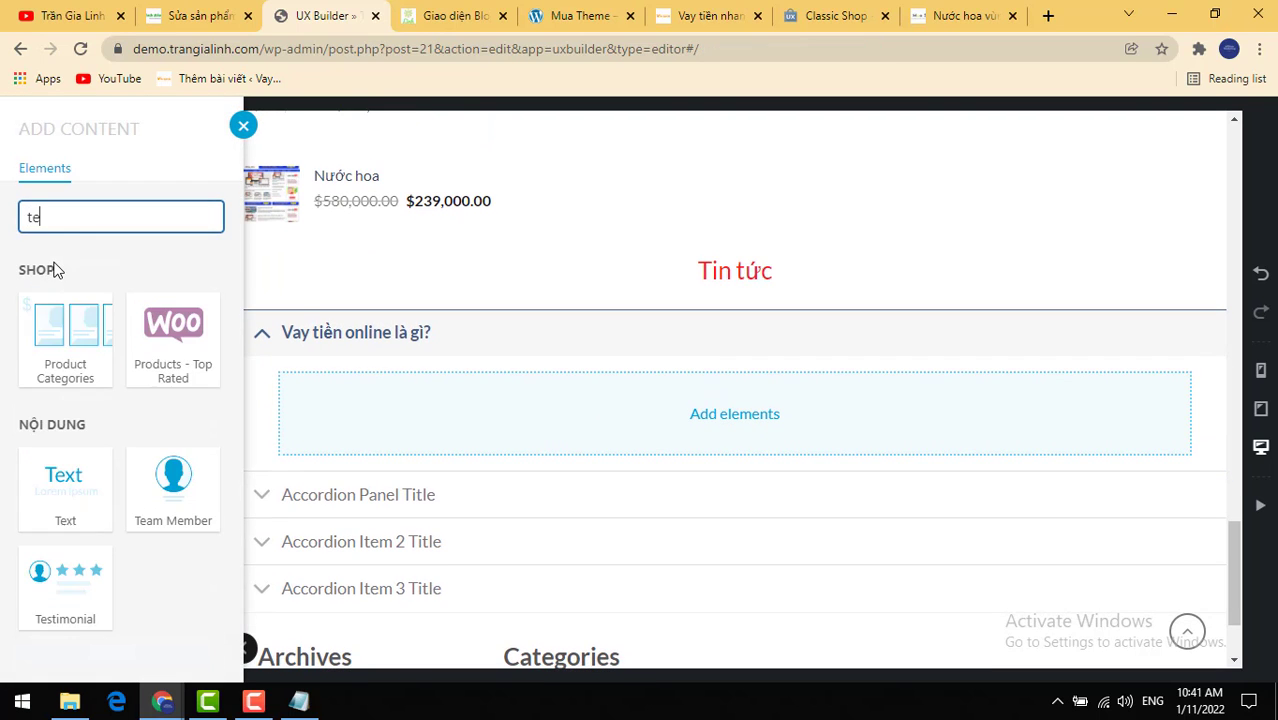
left_click(91, 506)
left_click(112, 664)
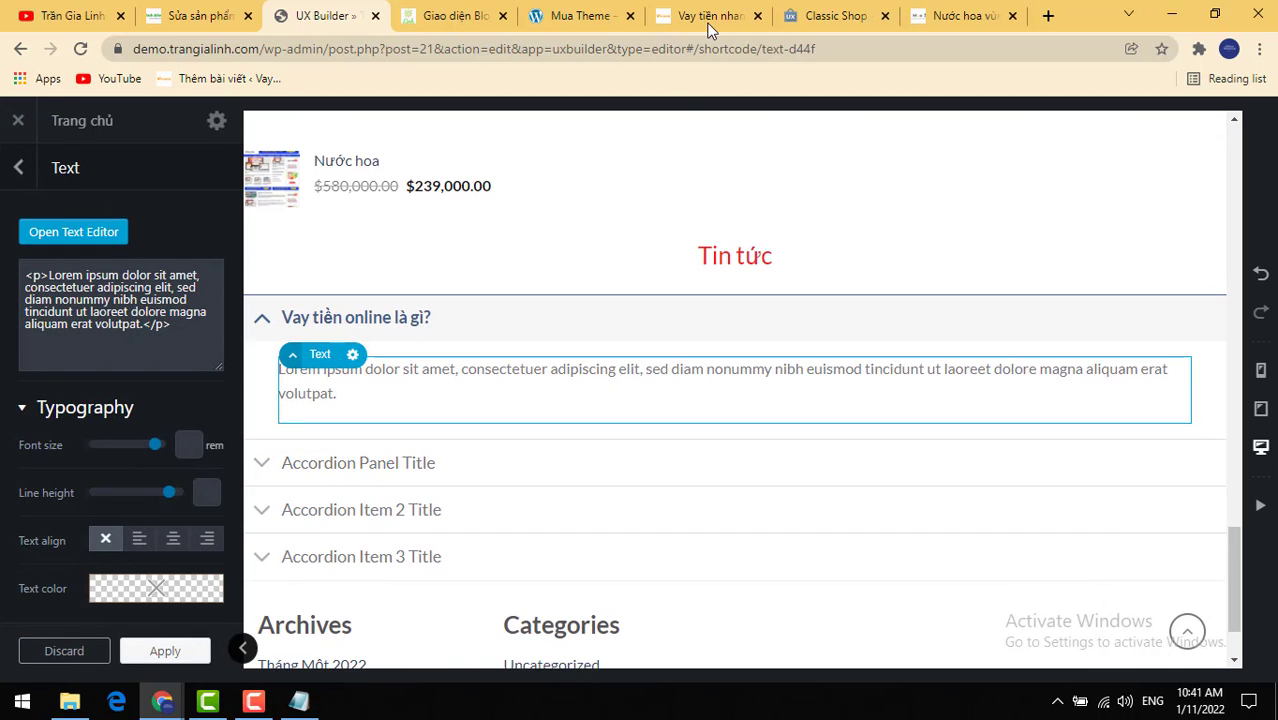
Step: Copy the full answer under "Vay tiền nhanh online là gì?" from the FAQs on the vaytien site
left_click(708, 17)
left_click_drag(466, 458, 176, 434)
key("ctrl+c")
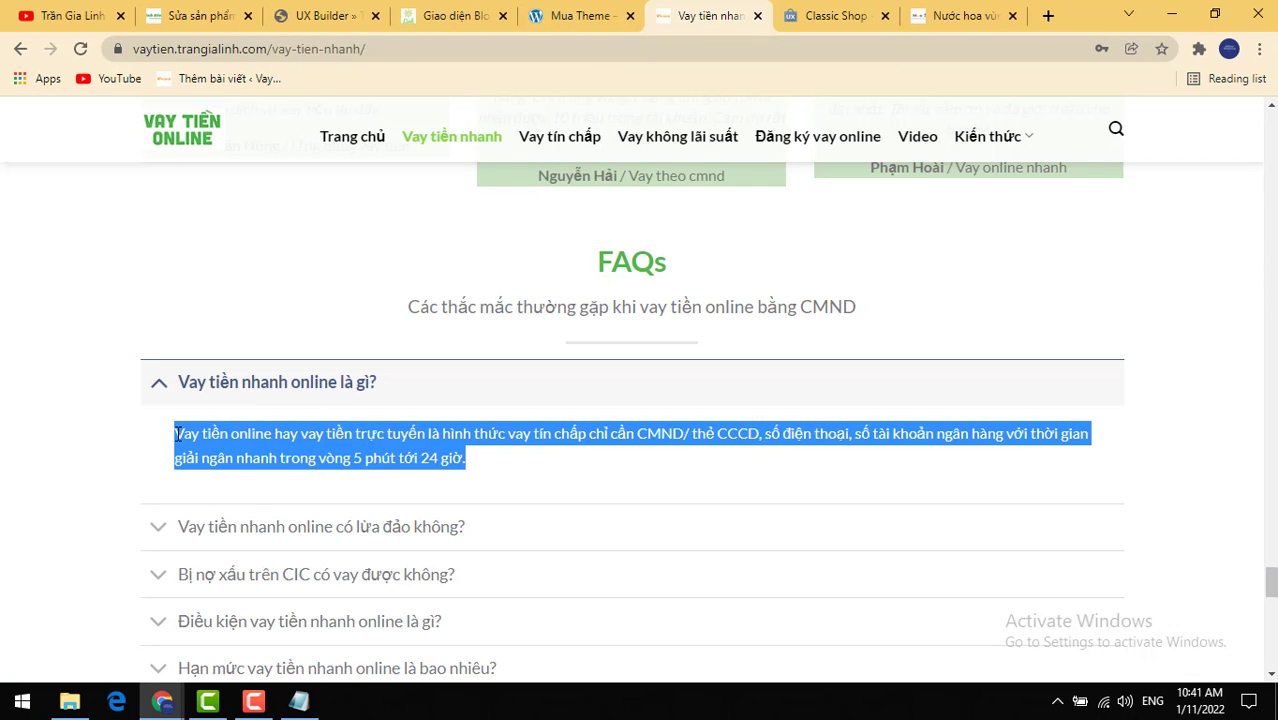
Step: Replace the placeholder text in the UX Builder accordion panel with the copied answer and accept it
left_click(288, 18)
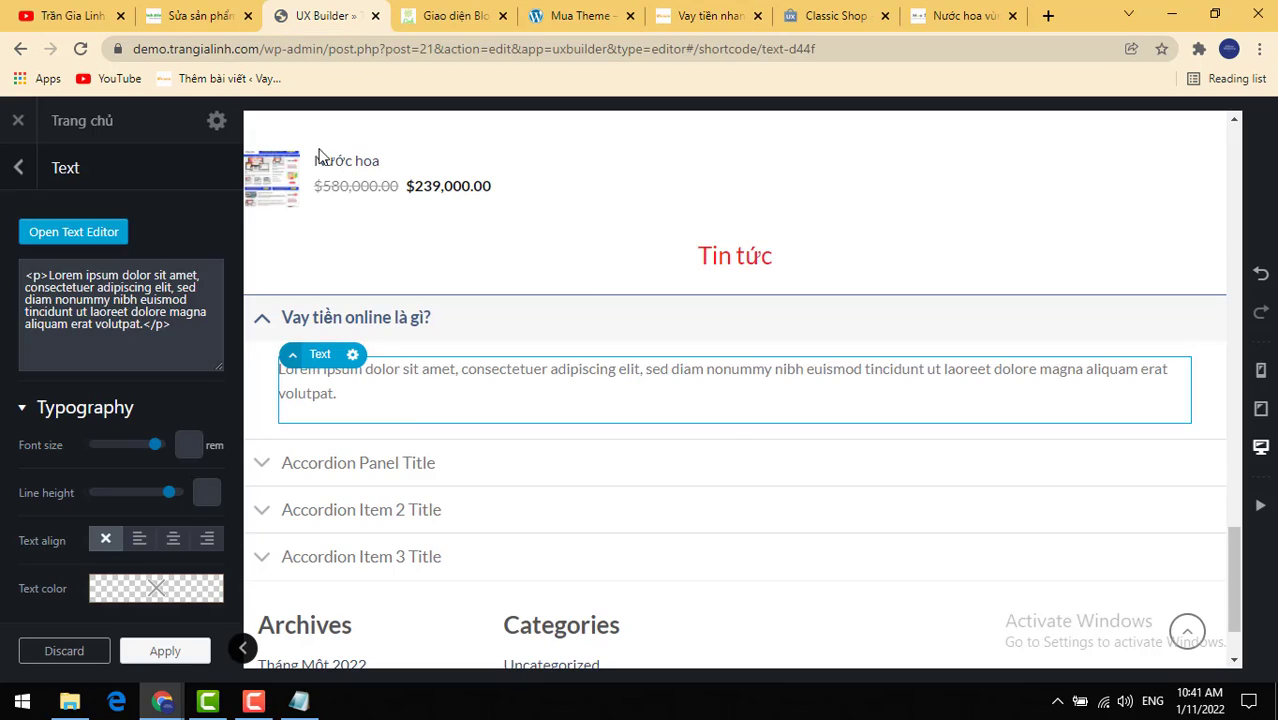
double_click(403, 392)
left_click(278, 567)
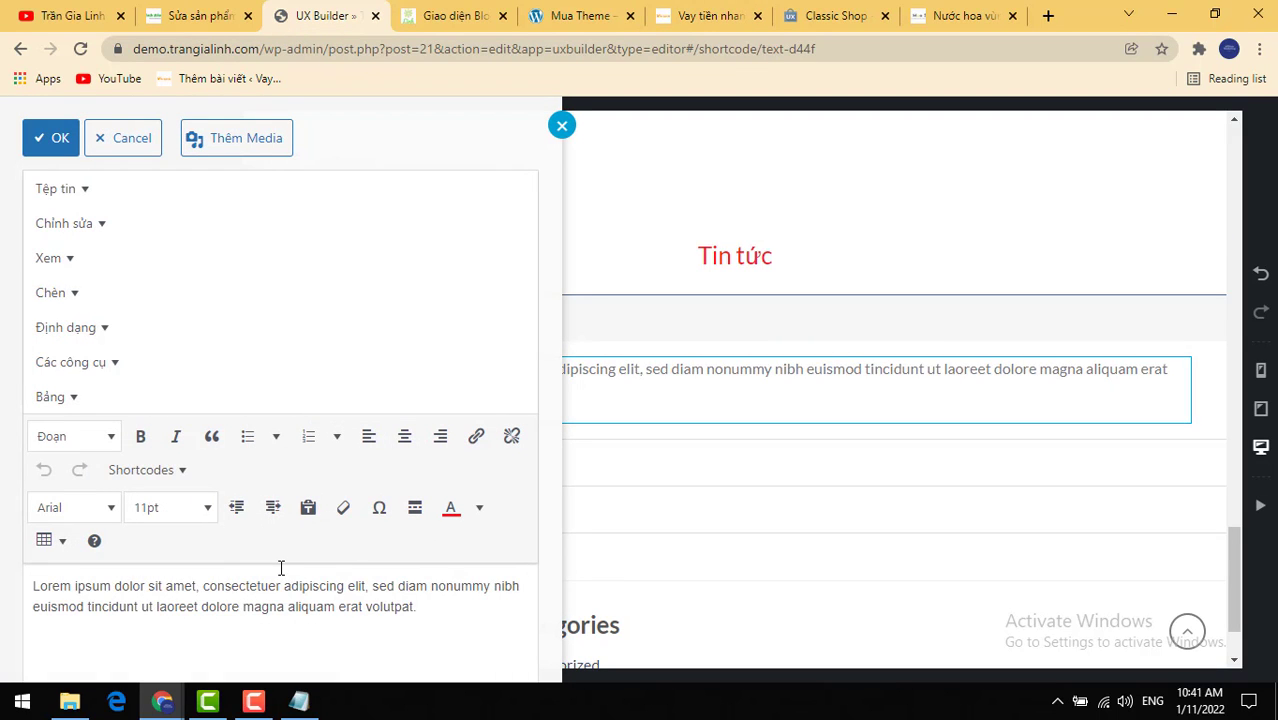
key("ctrl+a")
key("ctrl+v")
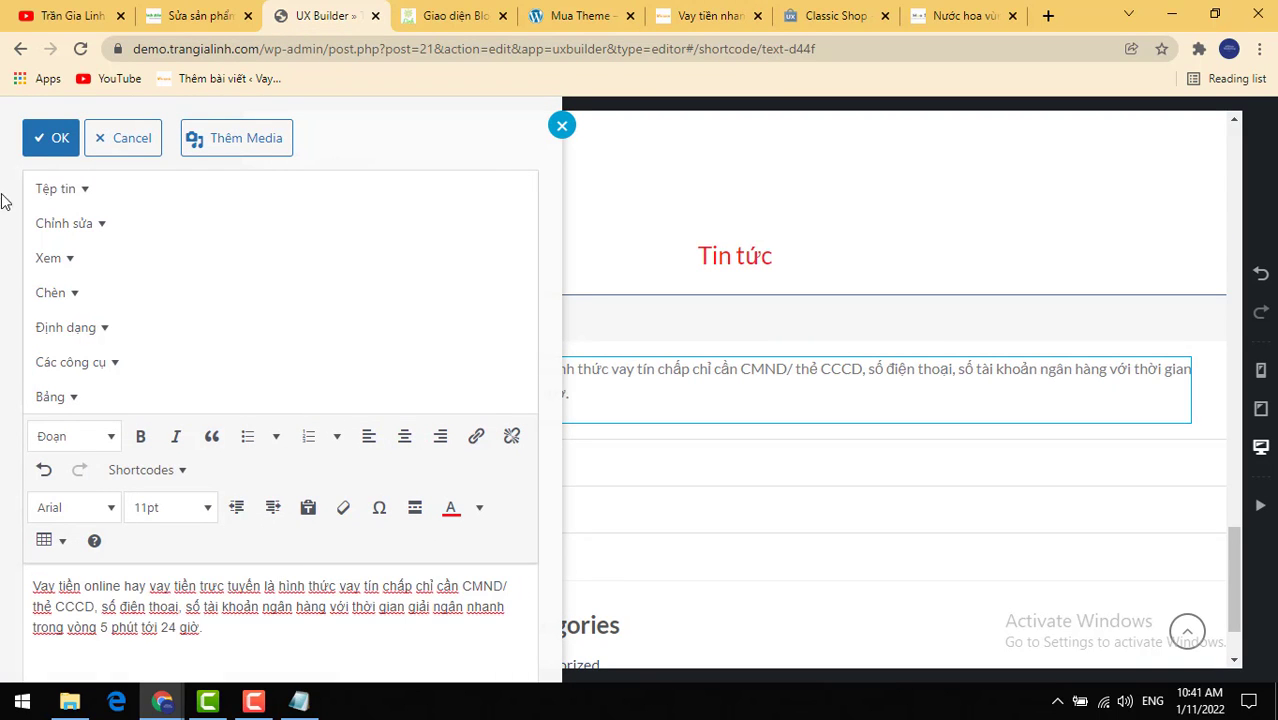
left_click(38, 148)
Step: Collapse and expand the "Vay tiền online là gì?" panel to check its answer, and select the "Tin tức" heading
left_click(266, 326)
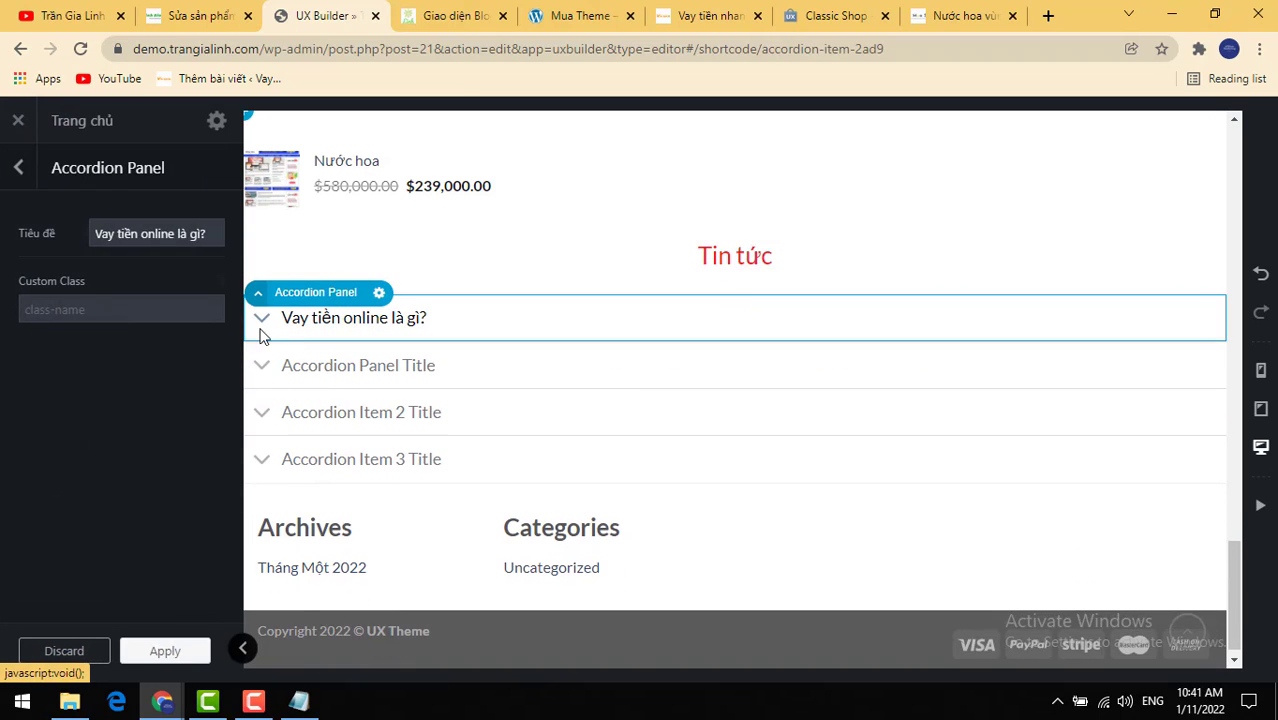
left_click(262, 322)
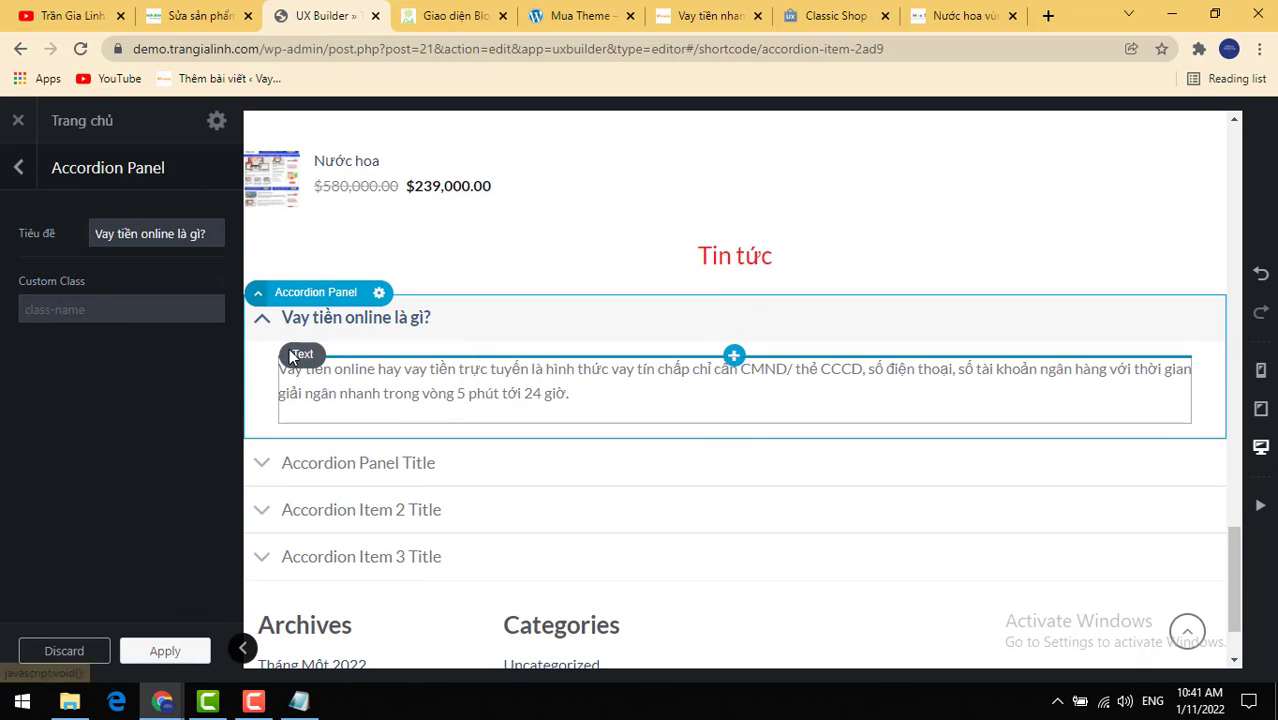
left_click(266, 326)
left_click(266, 326)
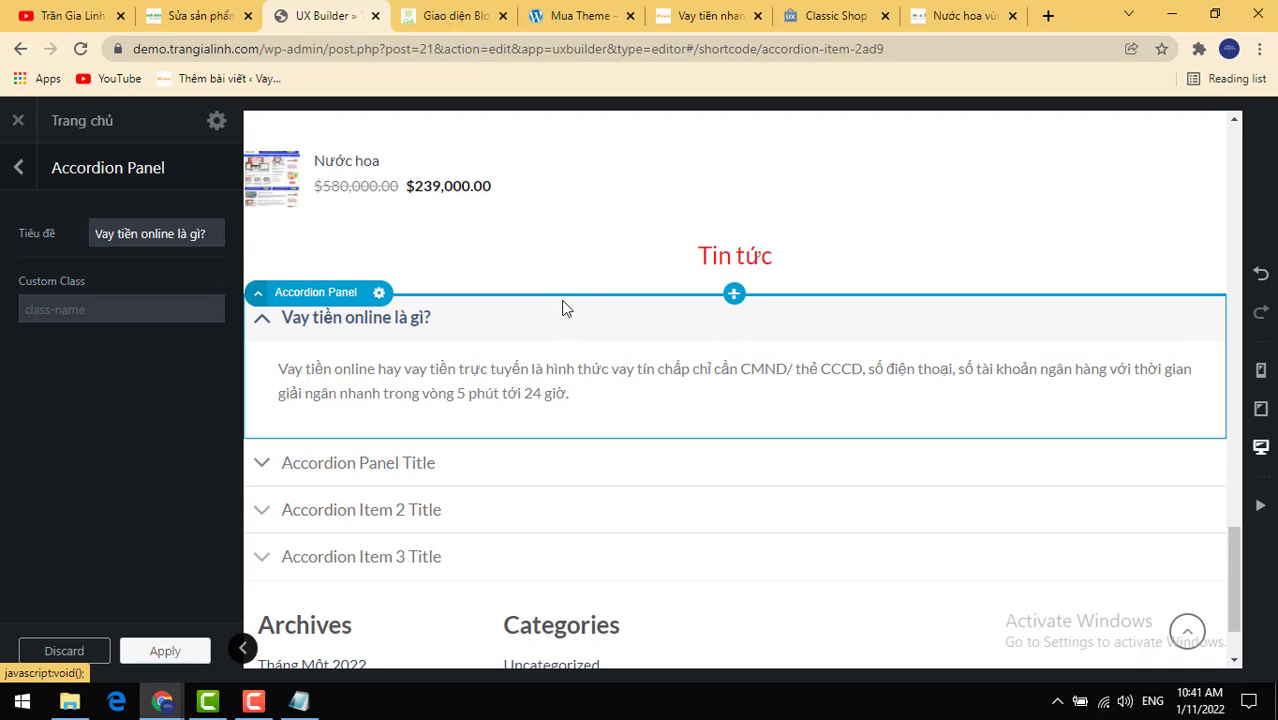
left_click(740, 266)
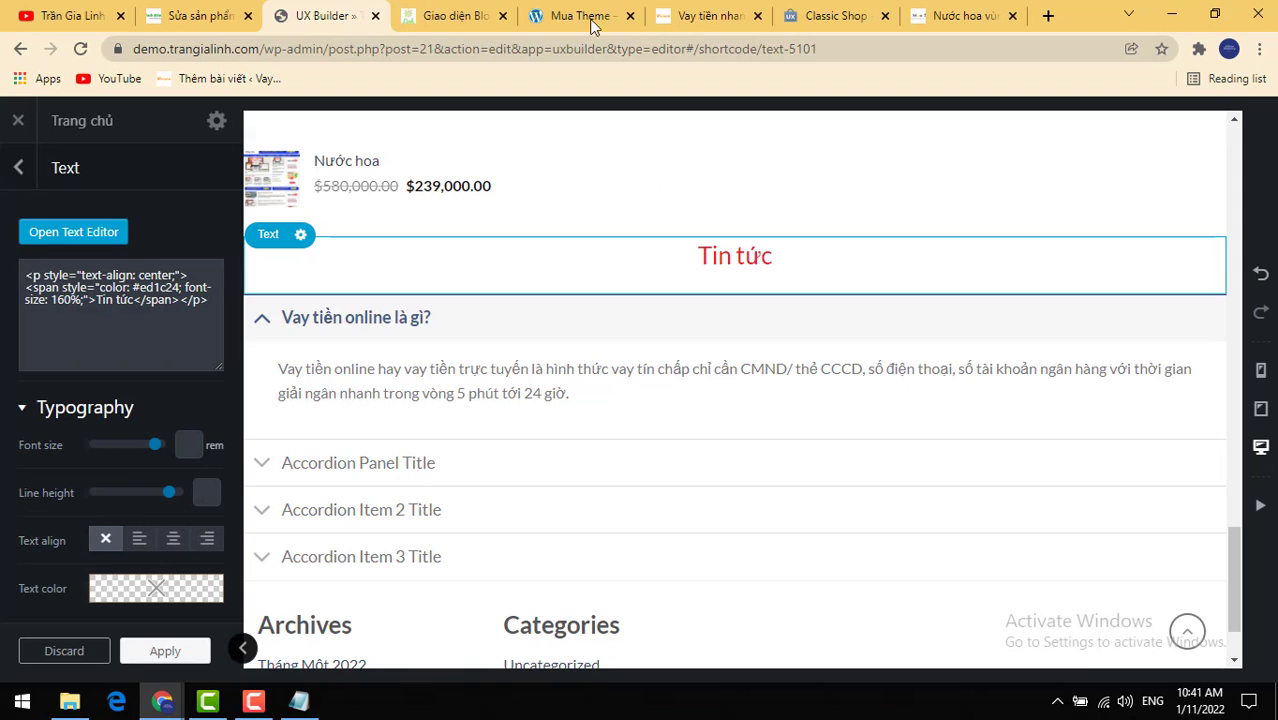
Step: Copy the "FAQs" heading and its subtitle "Các thắc mắc thường gặp khi vay tiền online bằng CMND" from the vaytien site
left_click(718, 19)
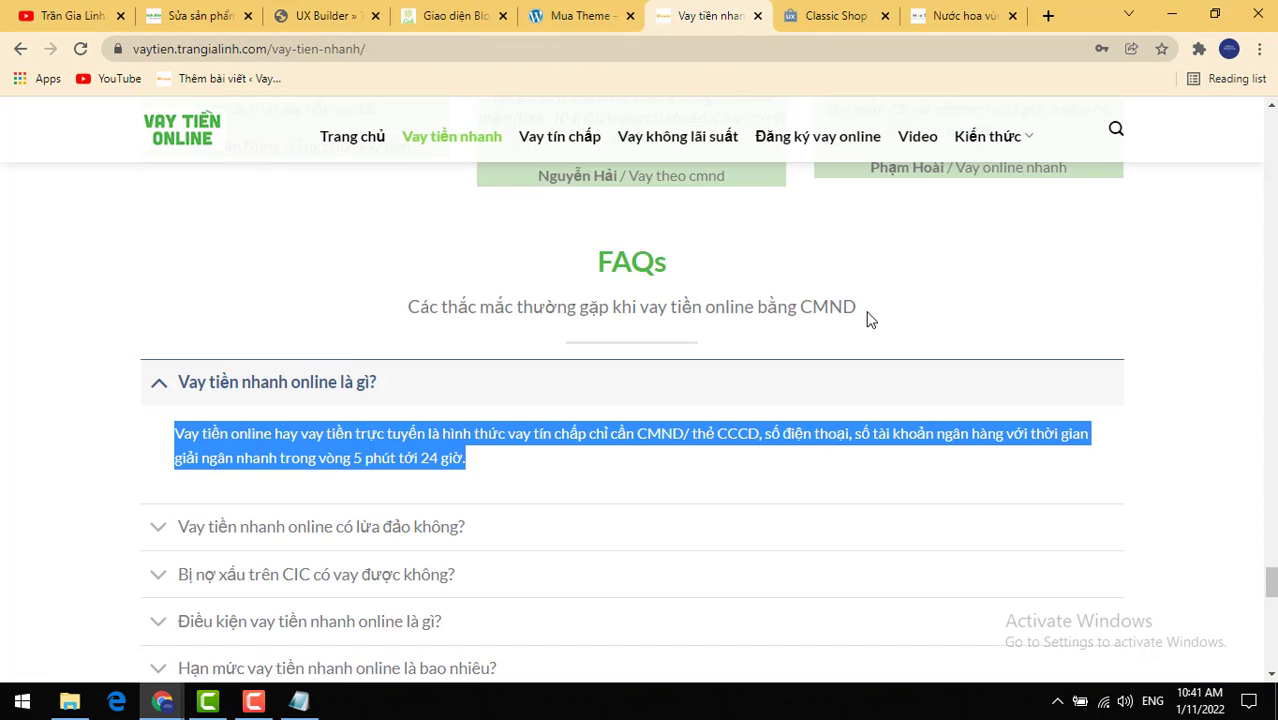
left_click_drag(868, 318, 530, 274)
key("ctrl+c")
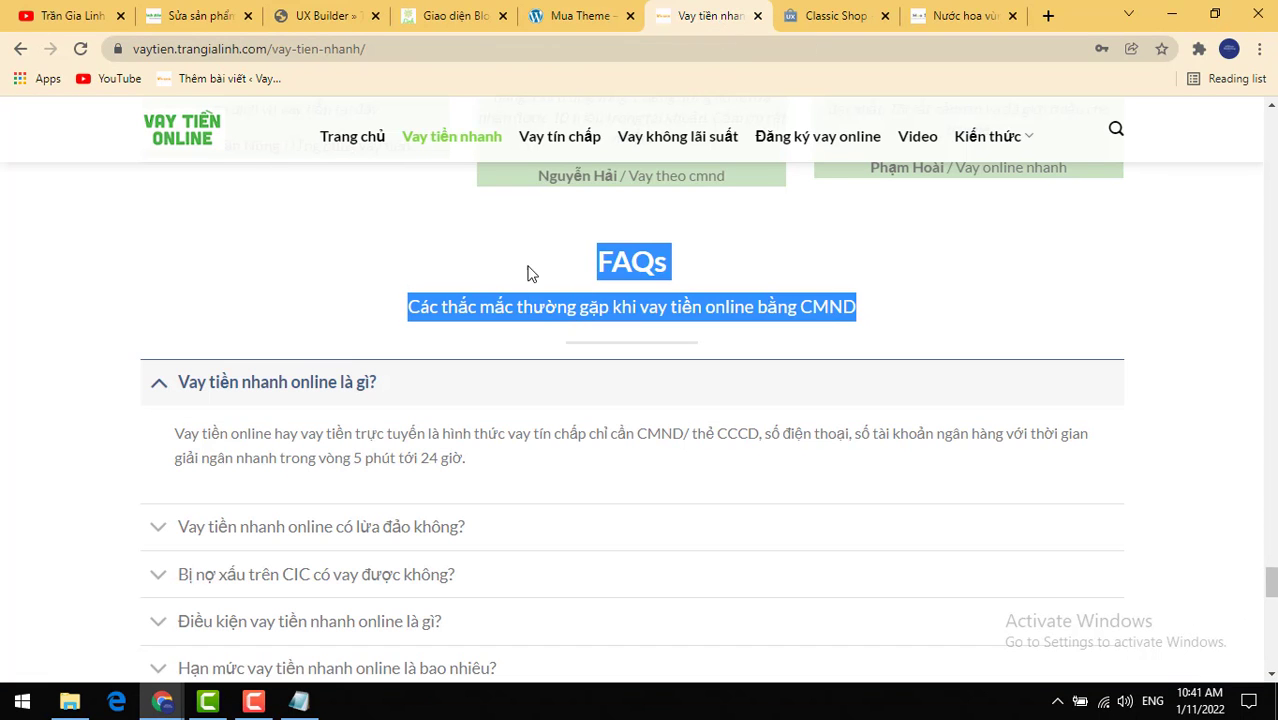
Step: Replace the "Tin tức" text above the accordion in UX Builder with the copied FAQs heading and subtitle
left_click(308, 21)
double_click(703, 276)
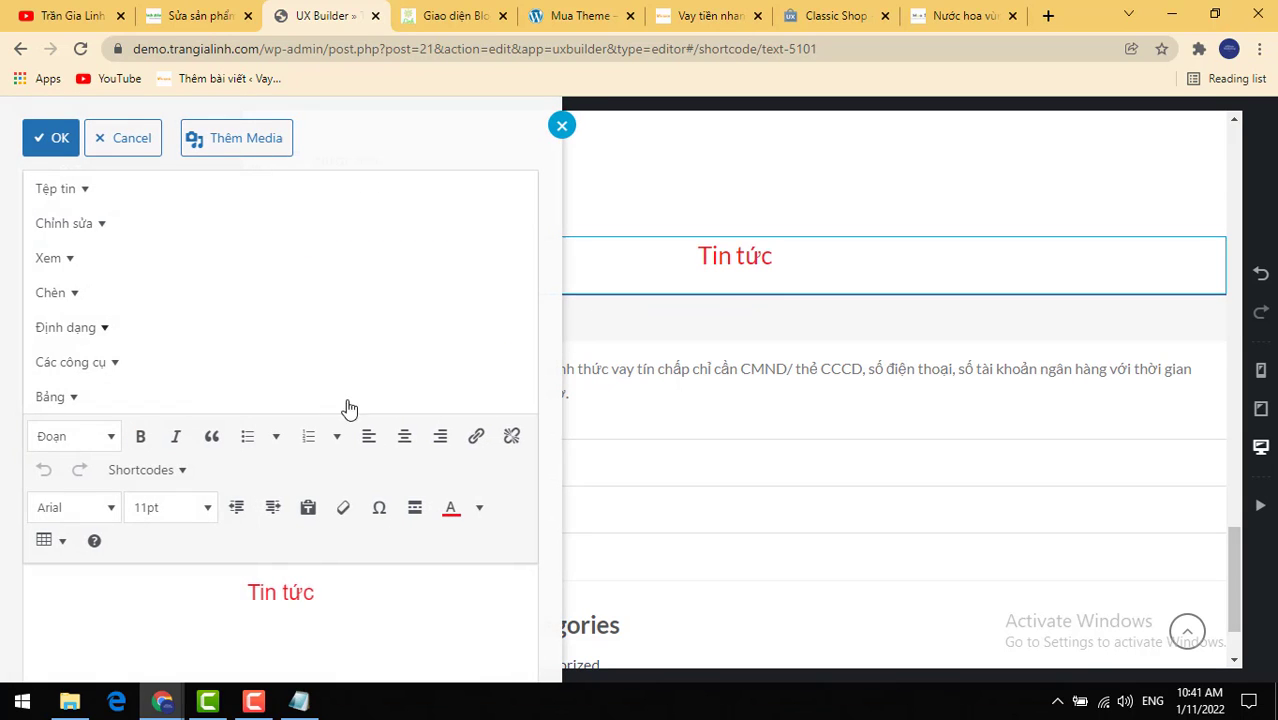
left_click(274, 587)
key("ctrl+a")
key("ctrl+v")
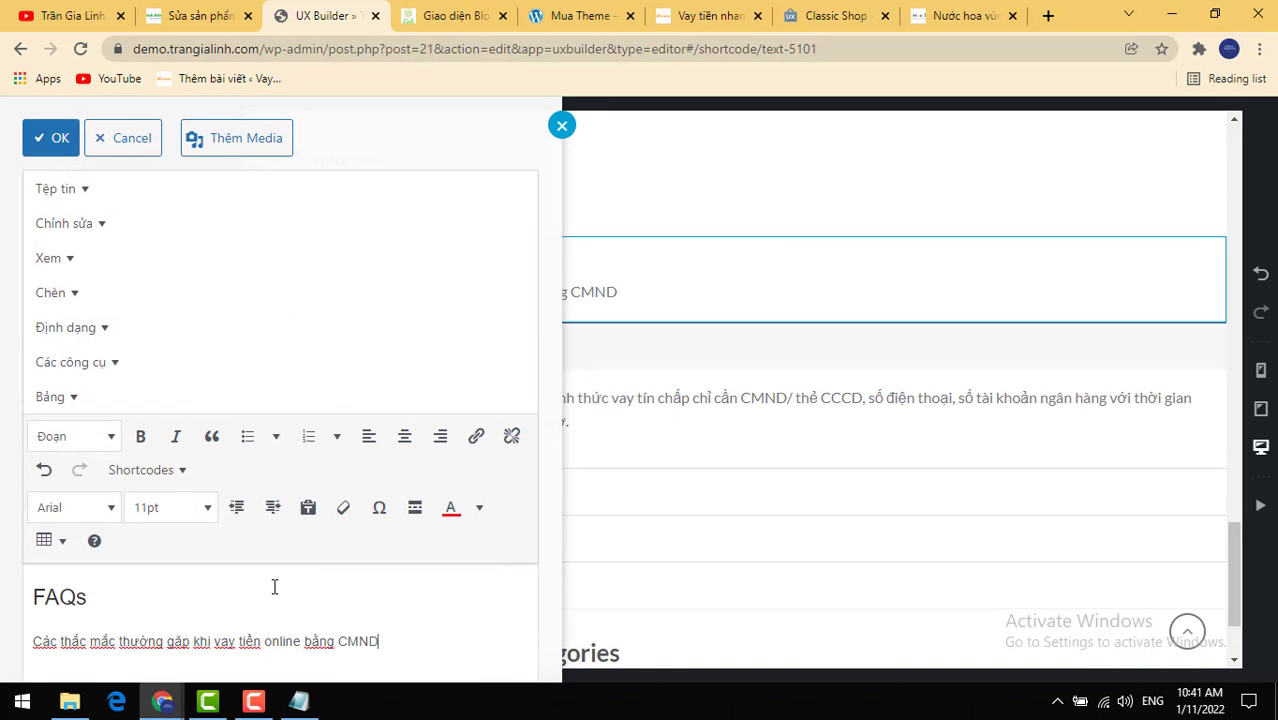
Step: Center the FAQs heading and subtitle, apply the text changes and update the homepage
key("ctrl+a")
left_click(404, 436)
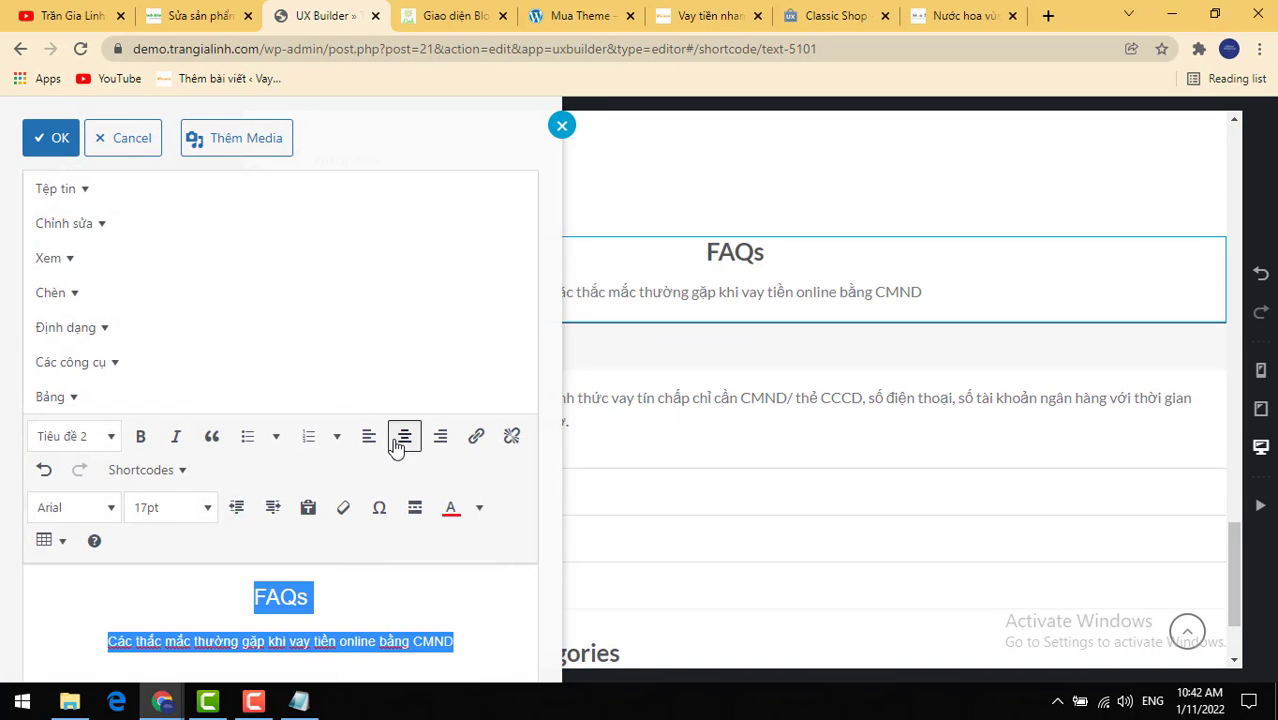
left_click(60, 135)
scroll(505, 397, "down", 2)
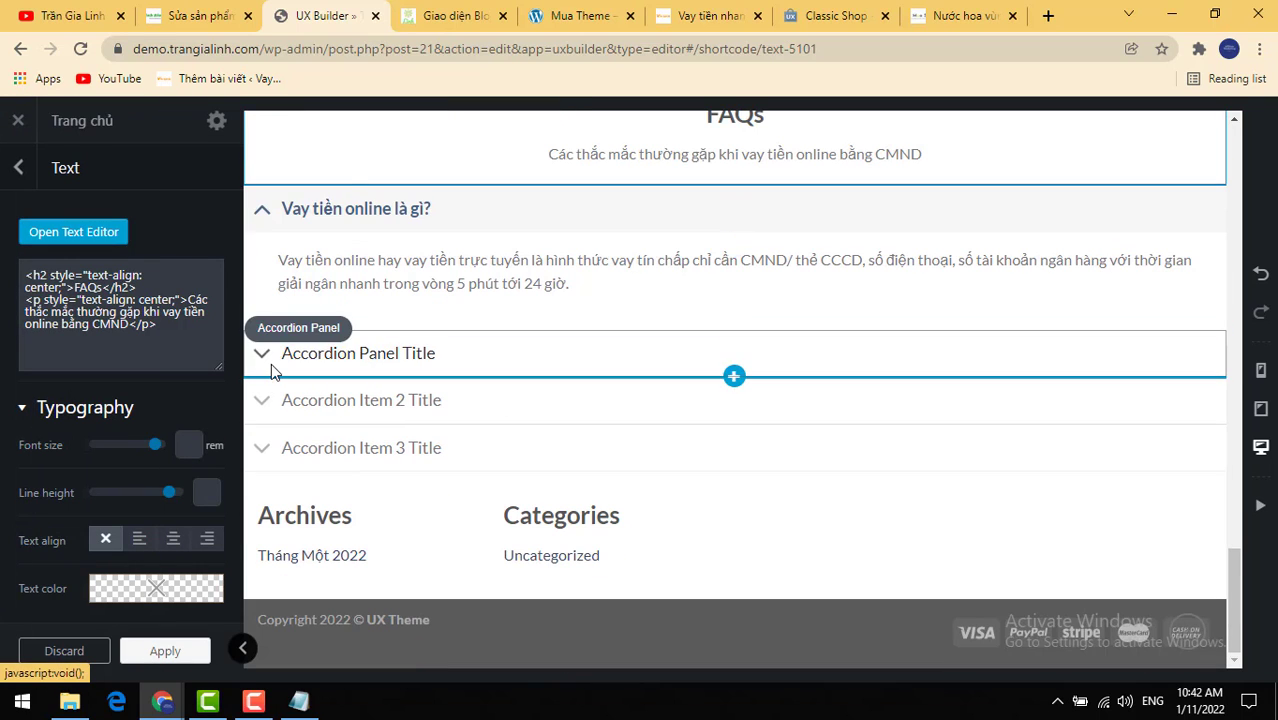
left_click(178, 651)
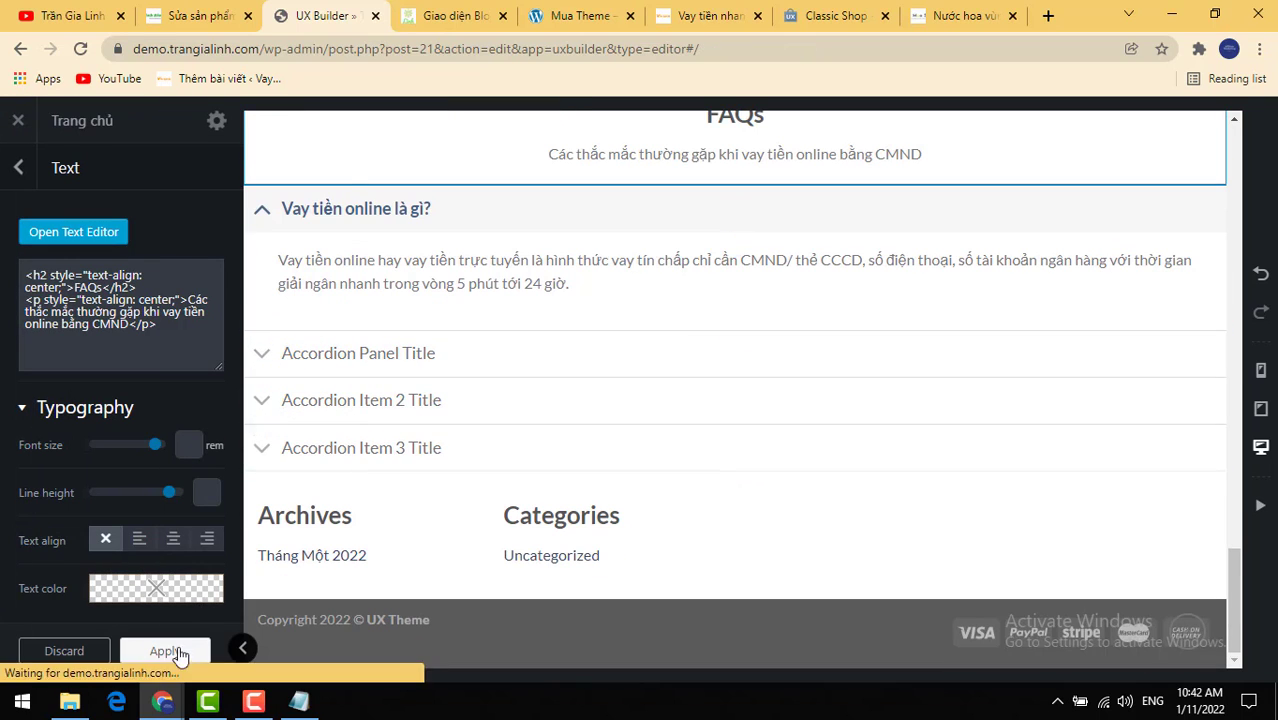
left_click(107, 657)
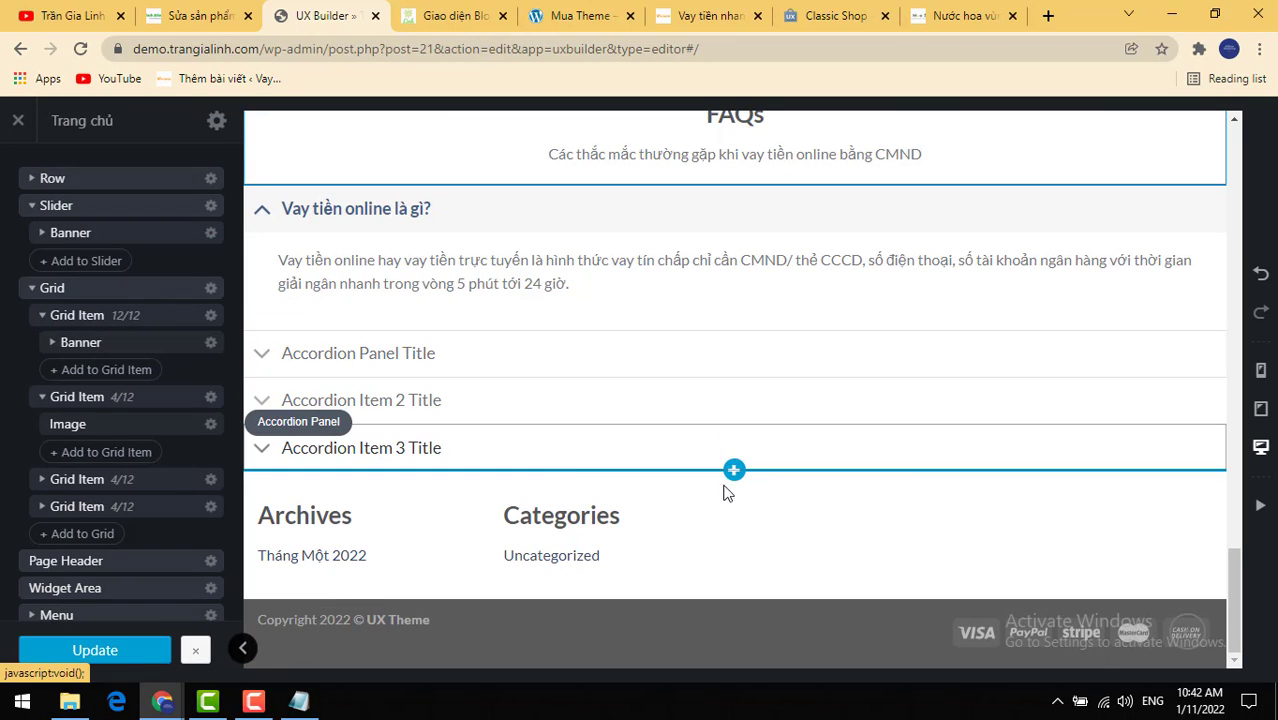
Step: Add a Blog posts element below the accordion, try the Bounce preset, and apply the Push preset
left_click(733, 468)
scroll(90, 511, "down", 7)
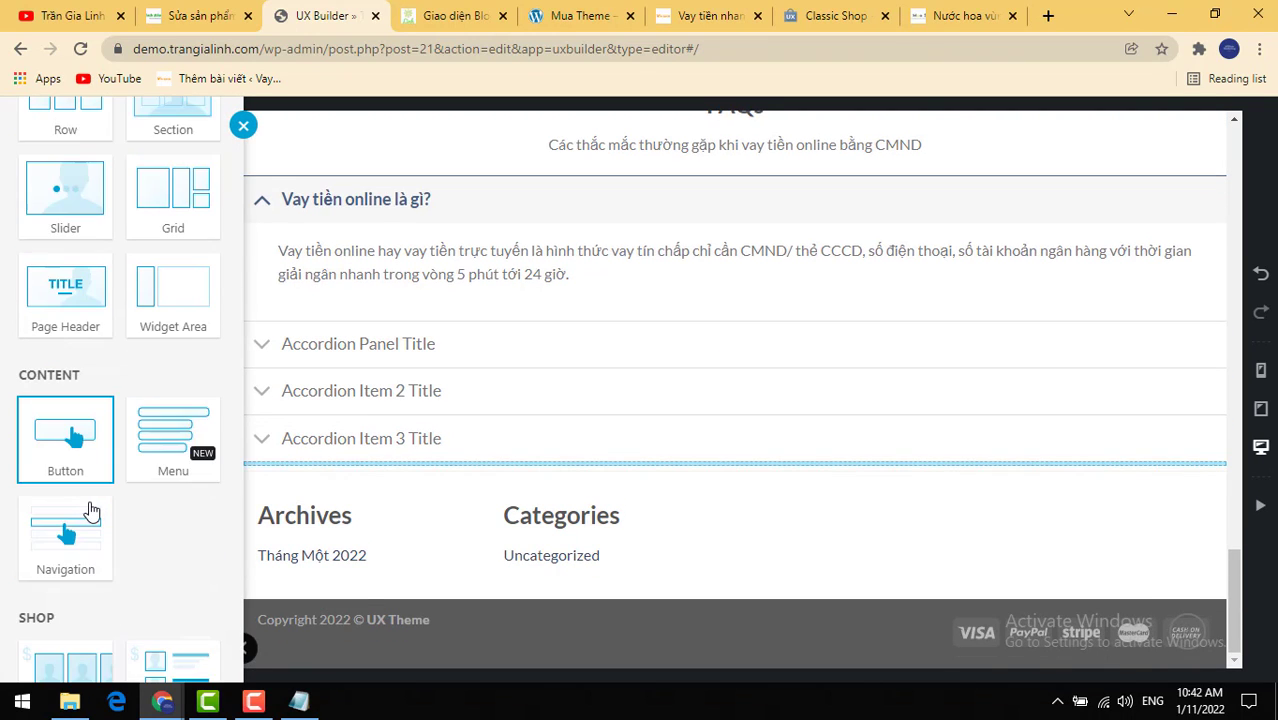
scroll(90, 511, "down", 5)
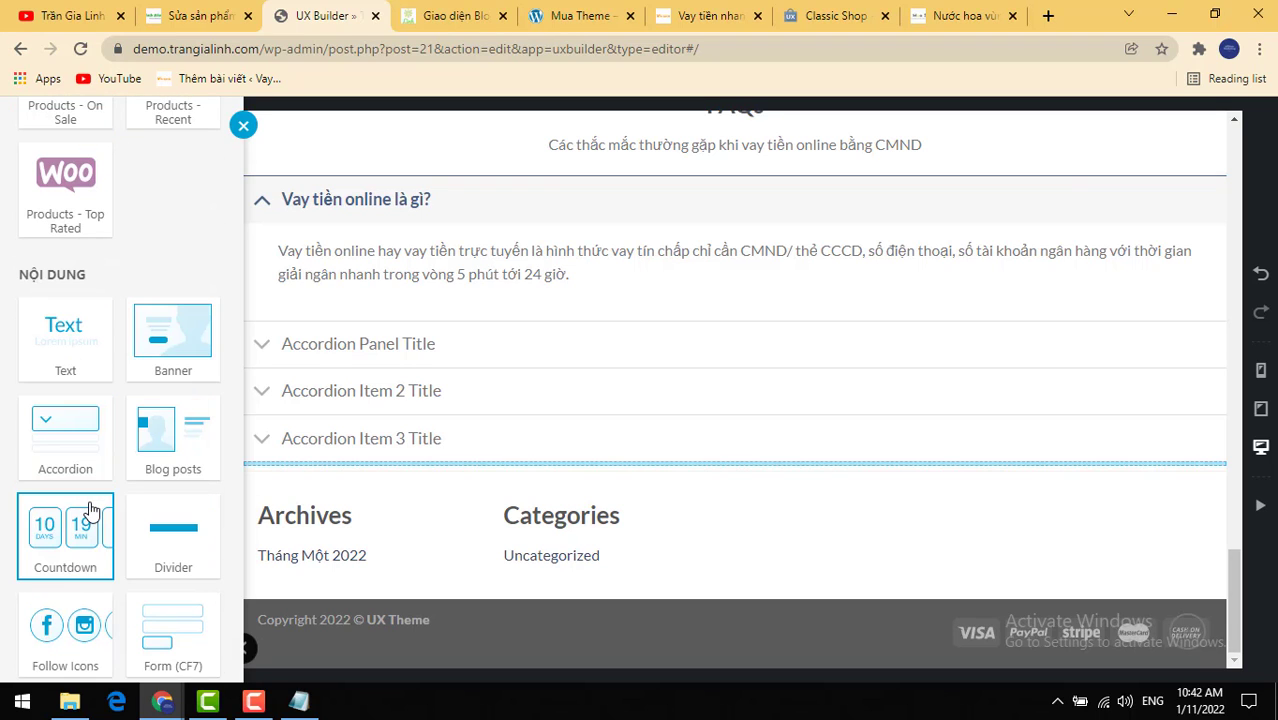
left_click(160, 453)
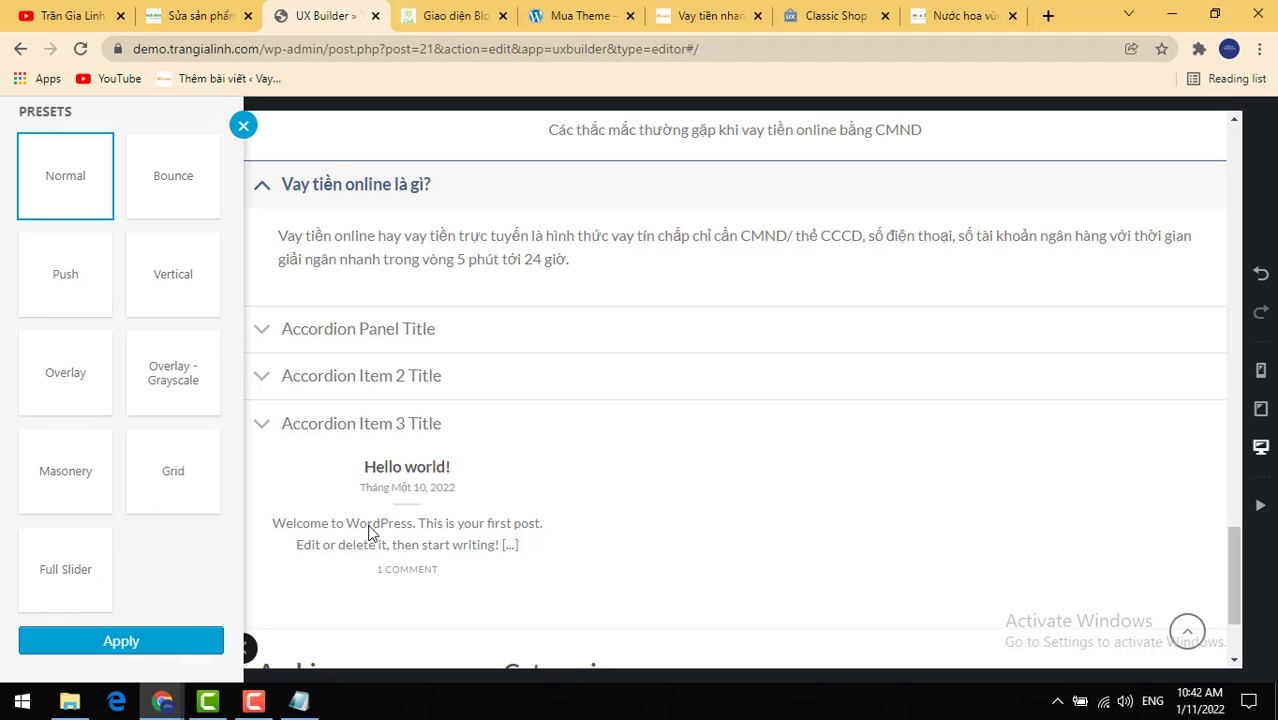
left_click(165, 190)
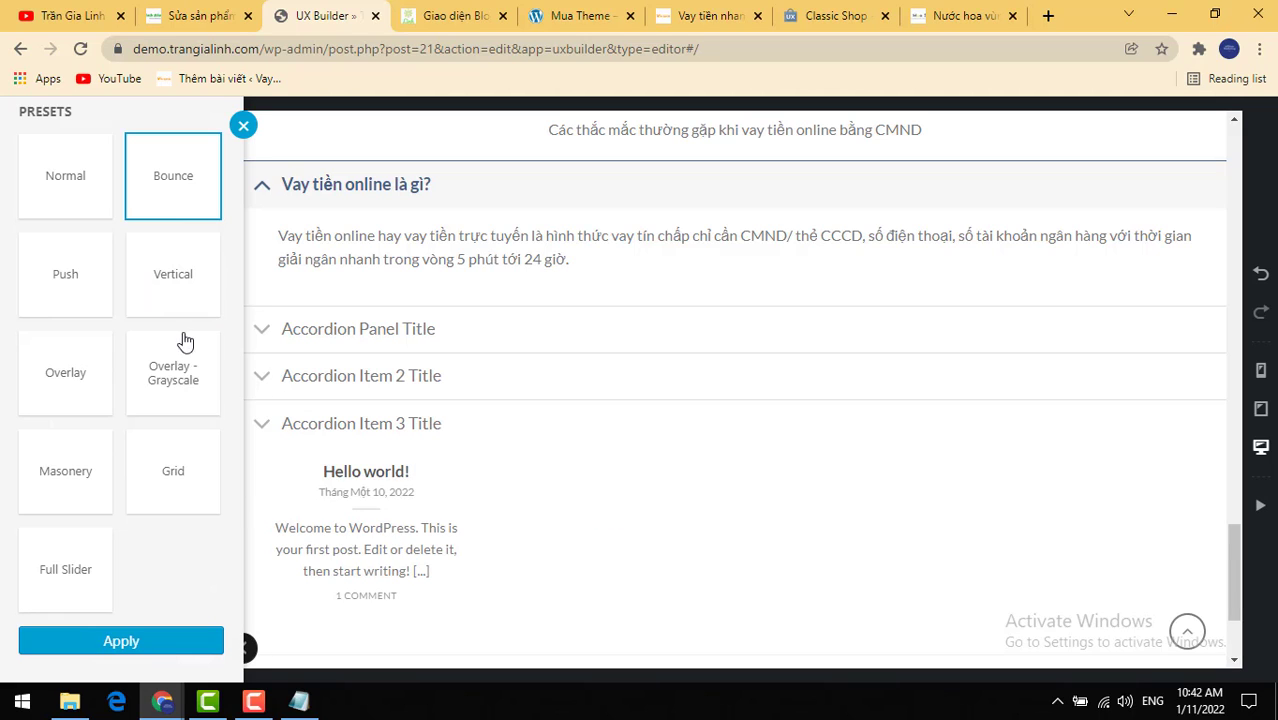
left_click(92, 296)
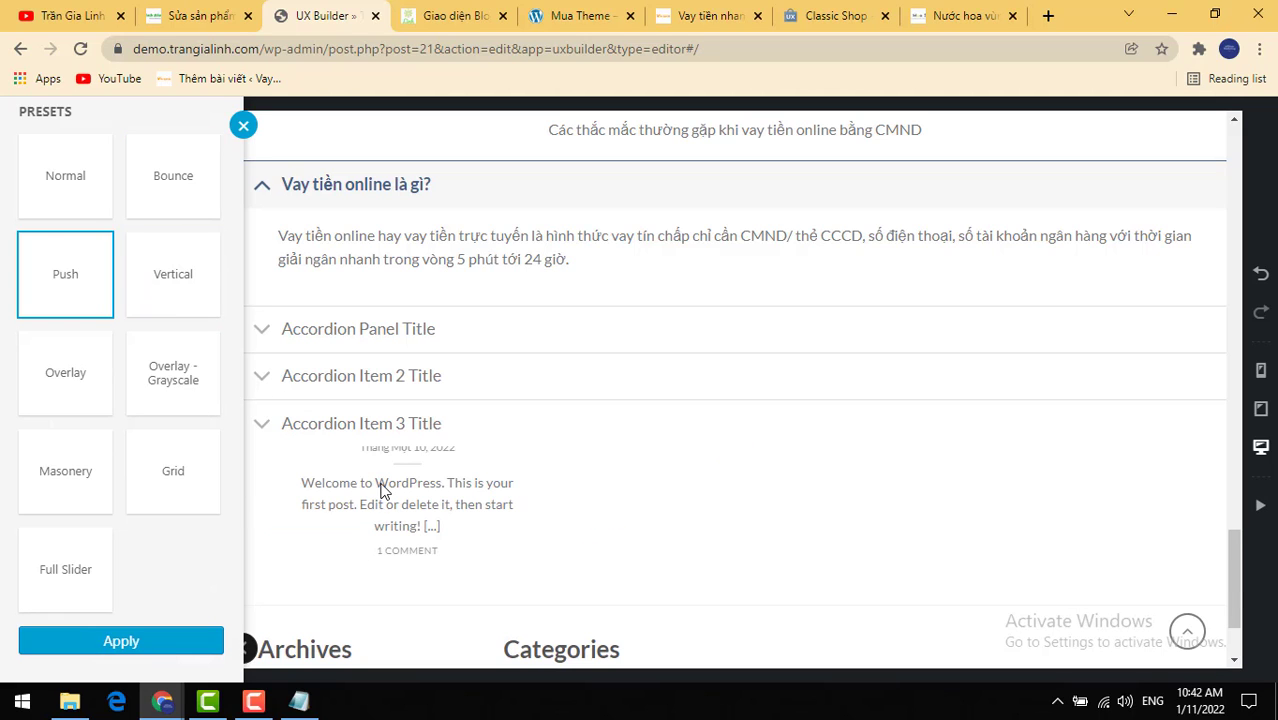
left_click(138, 648)
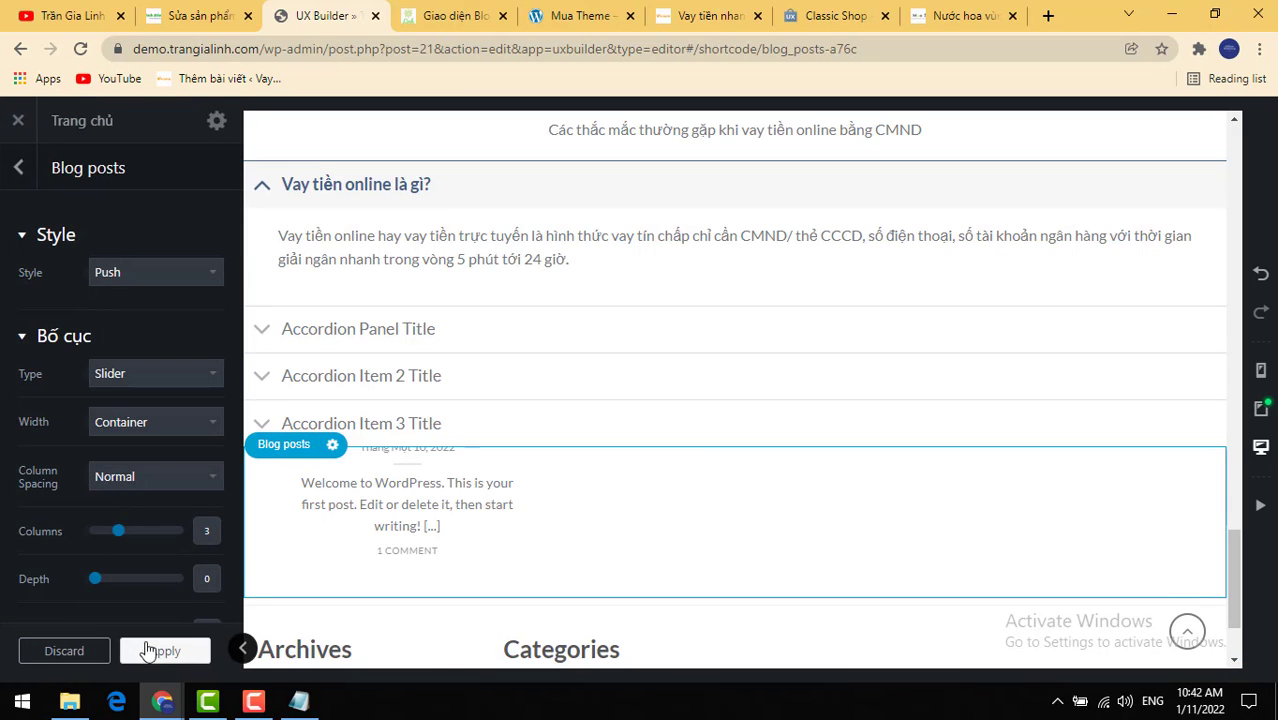
Step: Set the Blog posts element's style to Vertical and its columns to 4
left_click(131, 272)
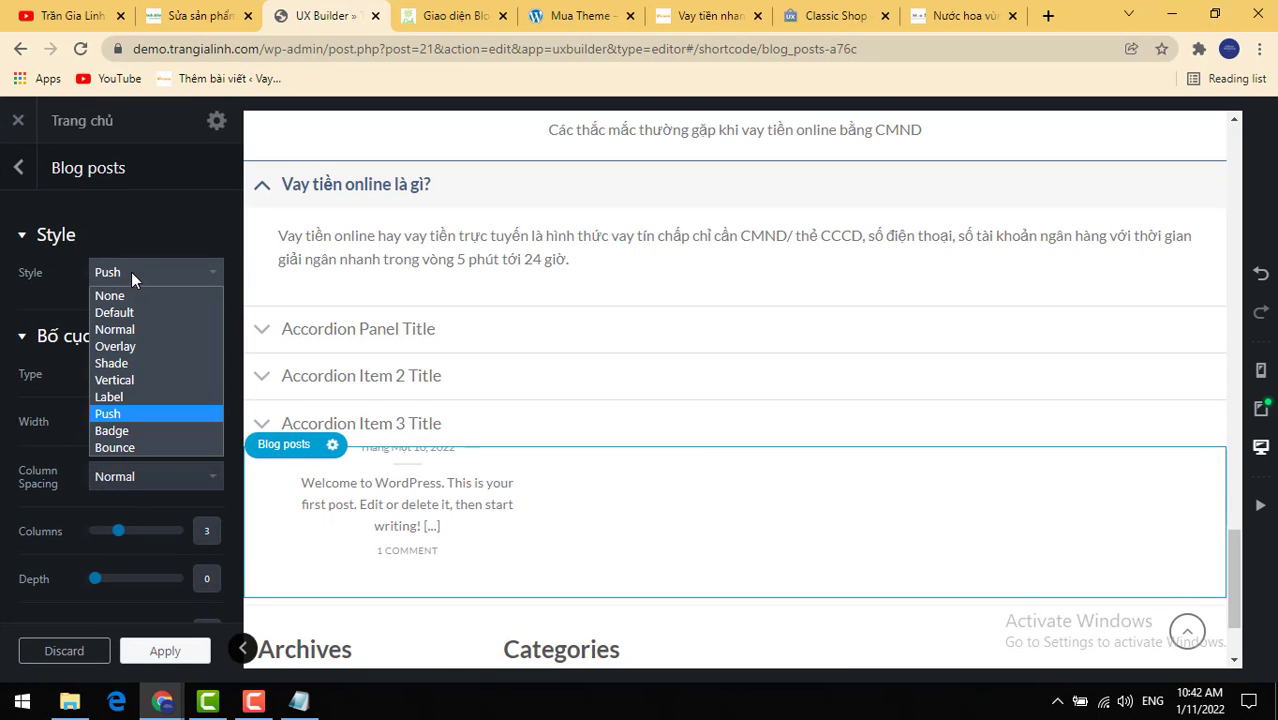
left_click(131, 380)
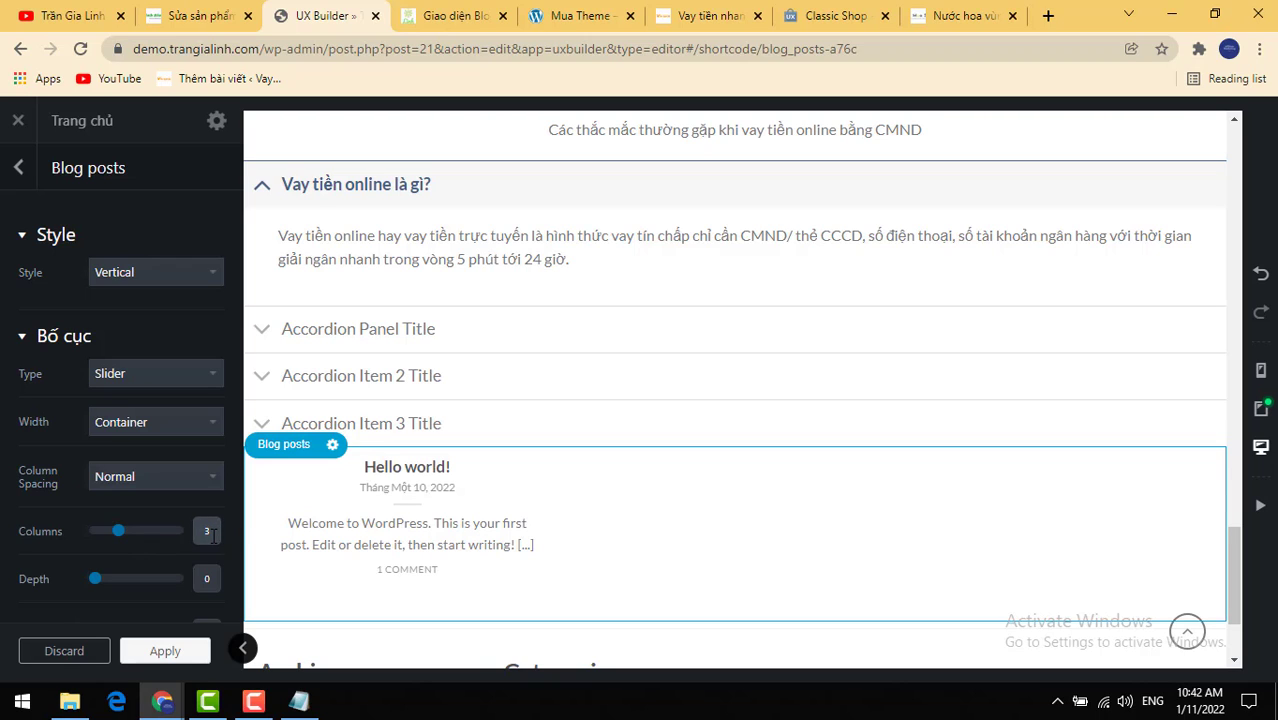
left_click(138, 532)
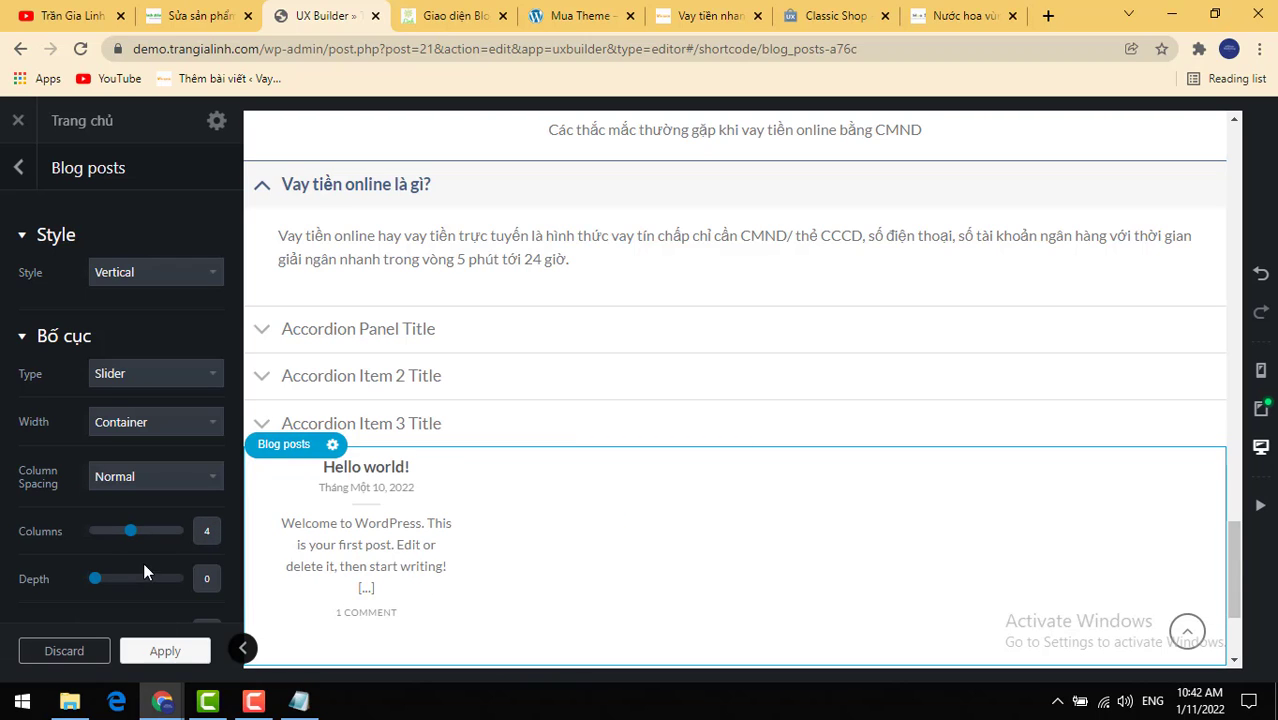
scroll(143, 571, "down", 4)
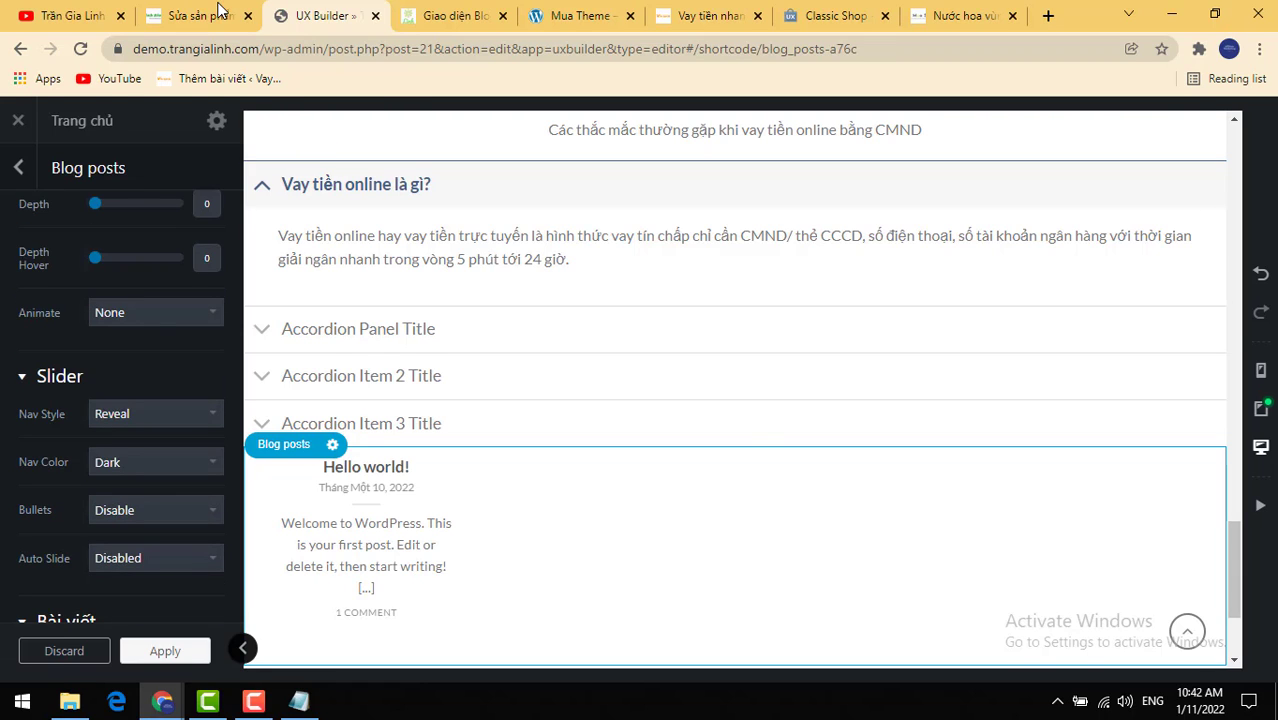
Step: Start a new post from the WordPress admin of the demo site
left_click(221, 10)
mouse_move(40, 235)
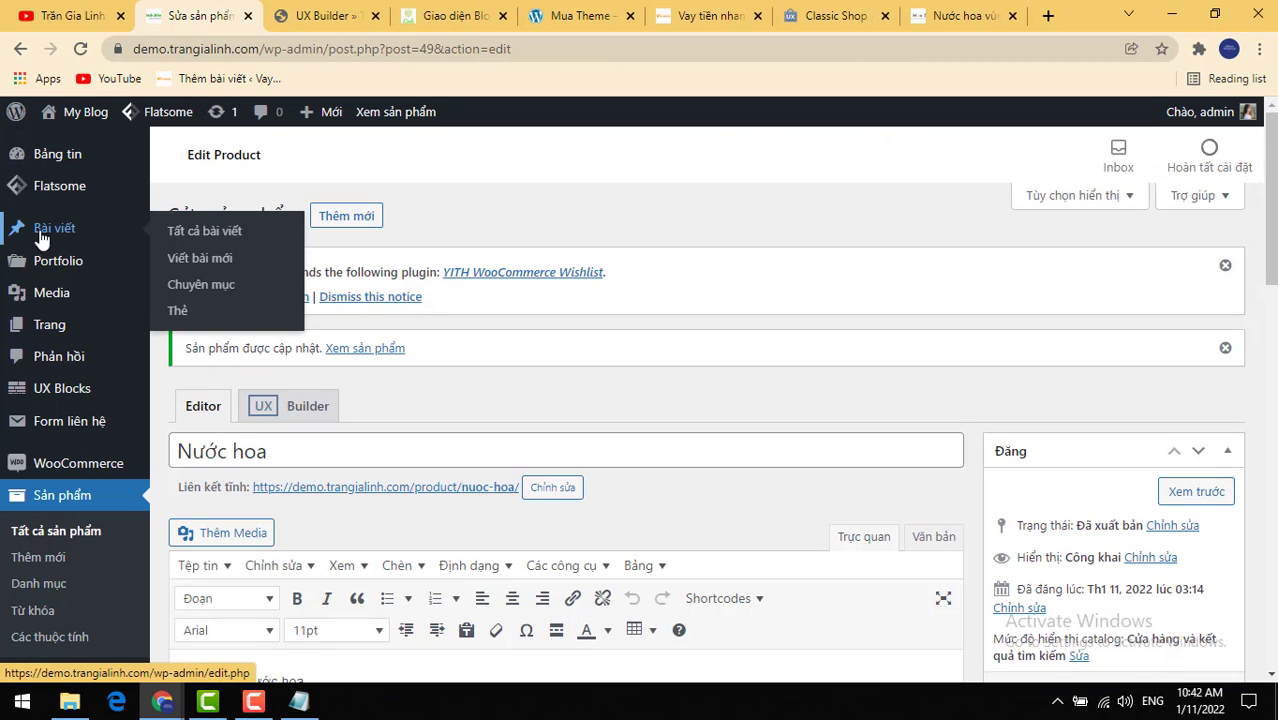
left_click(208, 259)
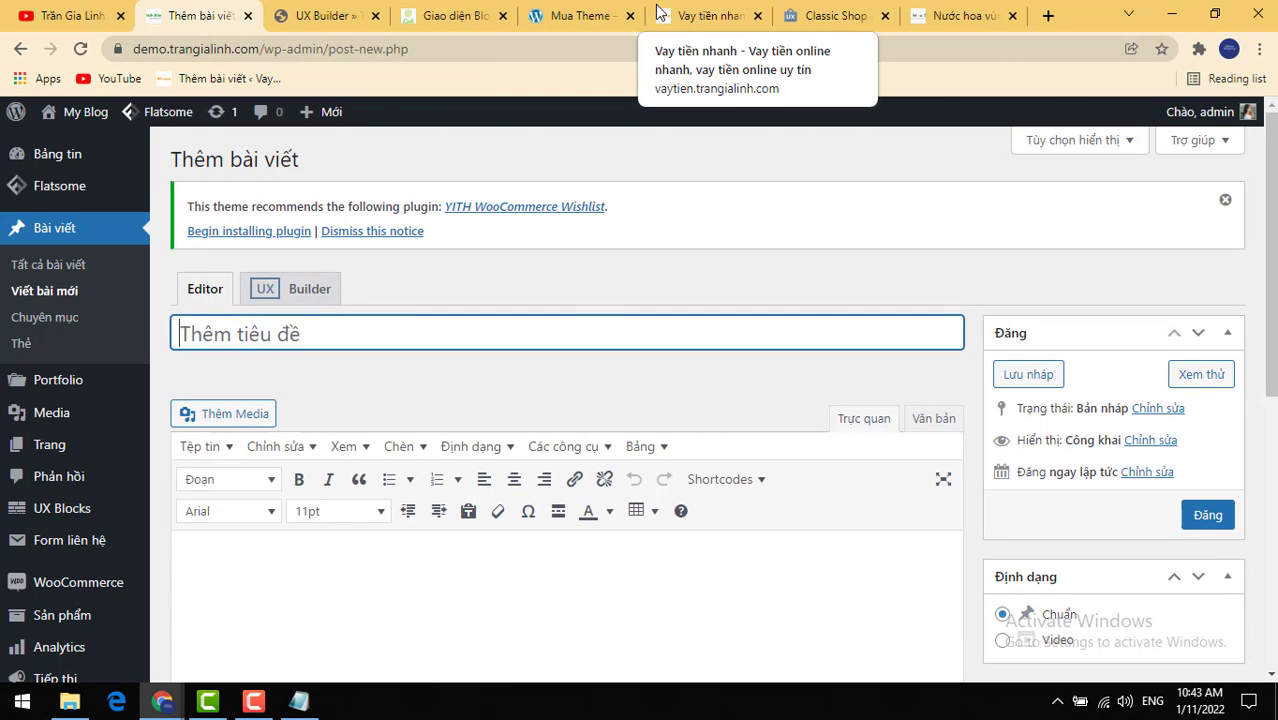
Step: Copy the title "Tìm hiểu lãi suất thẻ tín dụng và 4 lưu ý giúp bạn không mất tiền oan" from the vaytien article into the new post's title
left_click(718, 12)
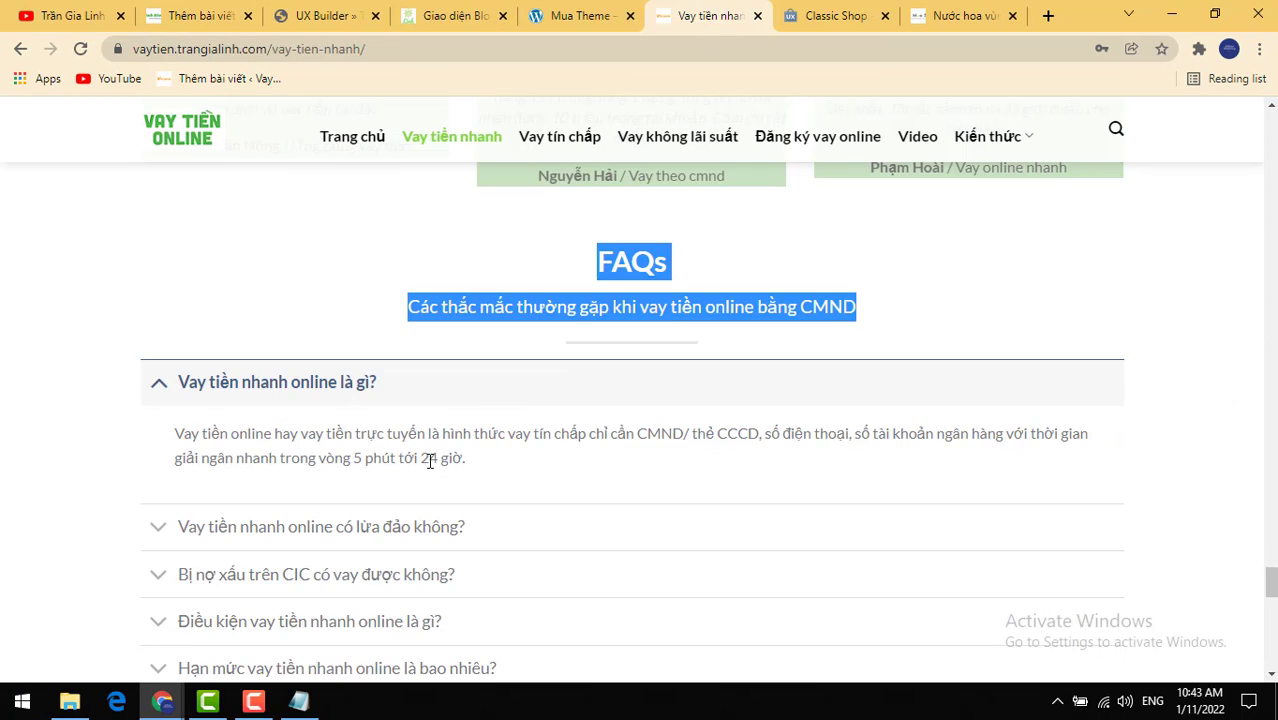
scroll(430, 460, "up", 10)
mouse_move(992, 155)
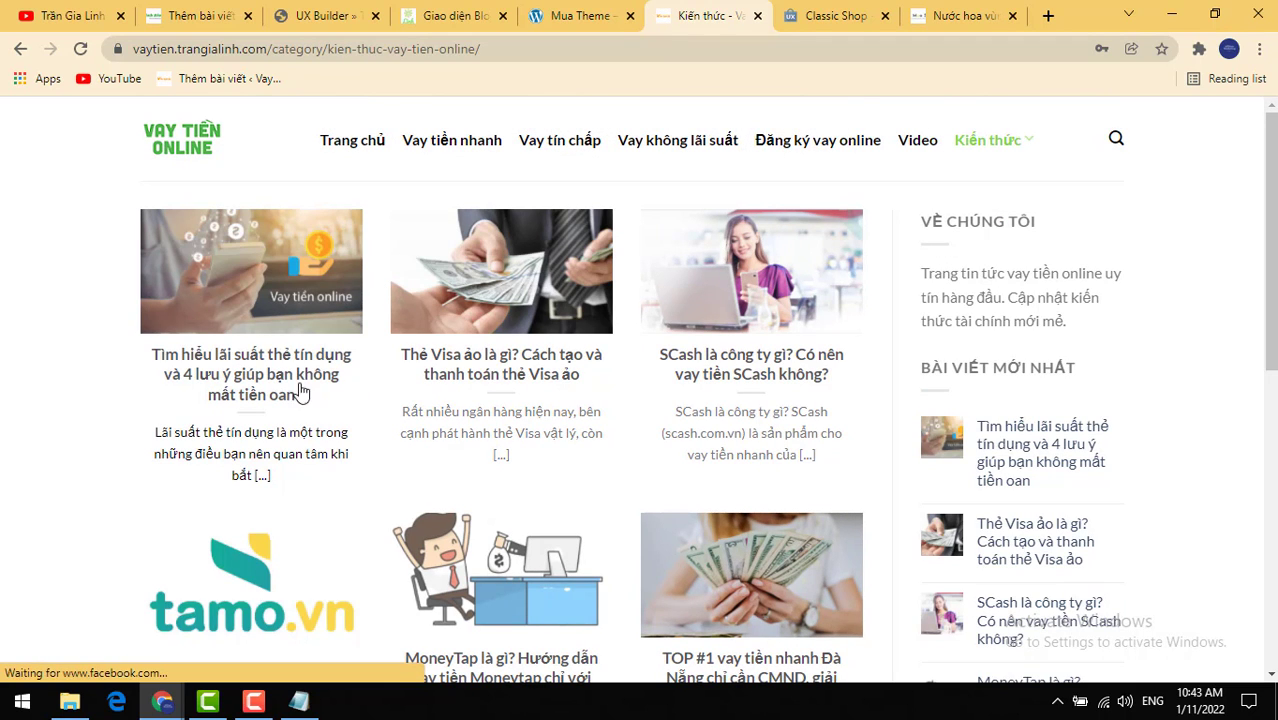
left_click(269, 379)
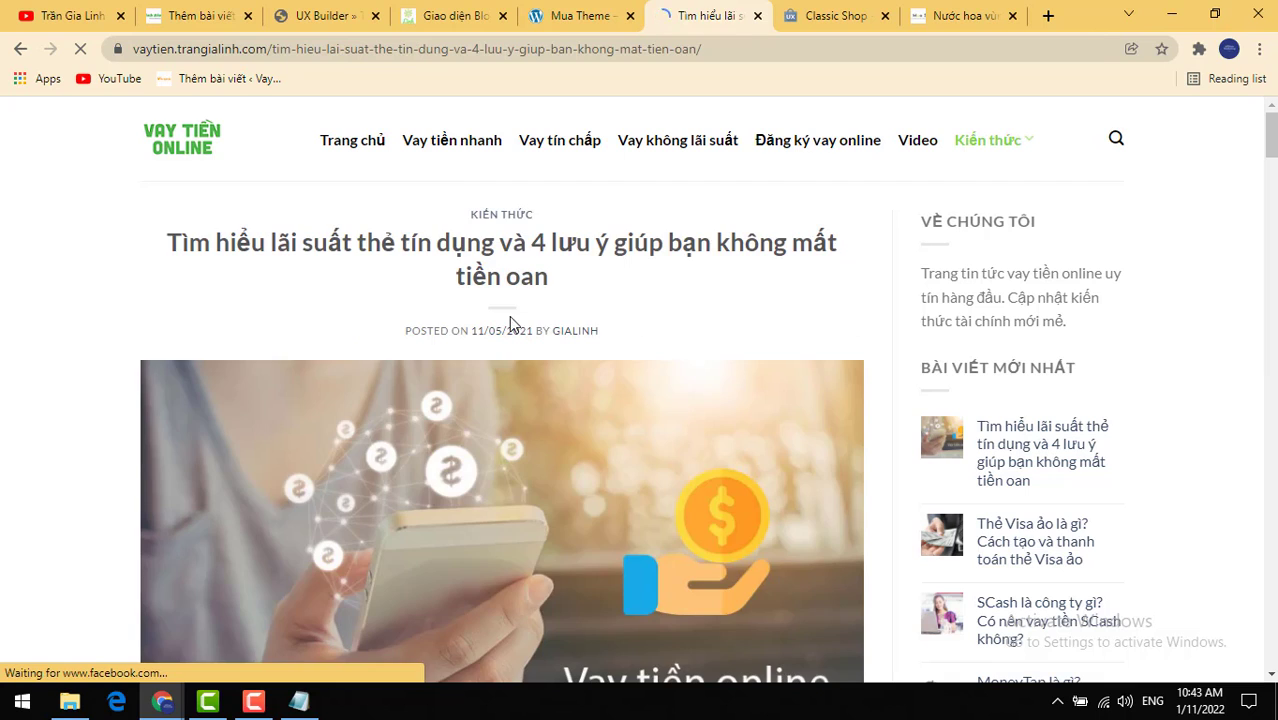
left_click_drag(582, 297, 166, 251)
key("ctrl+c")
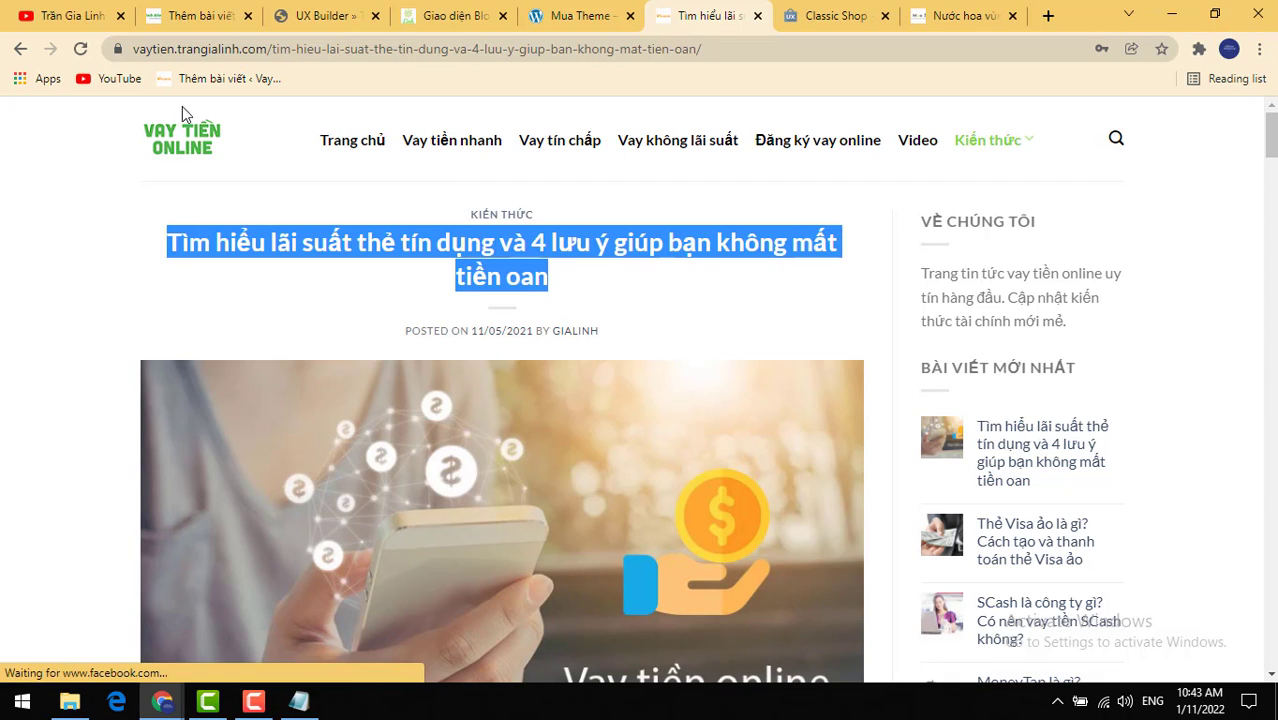
left_click(184, 17)
key("ctrl+v")
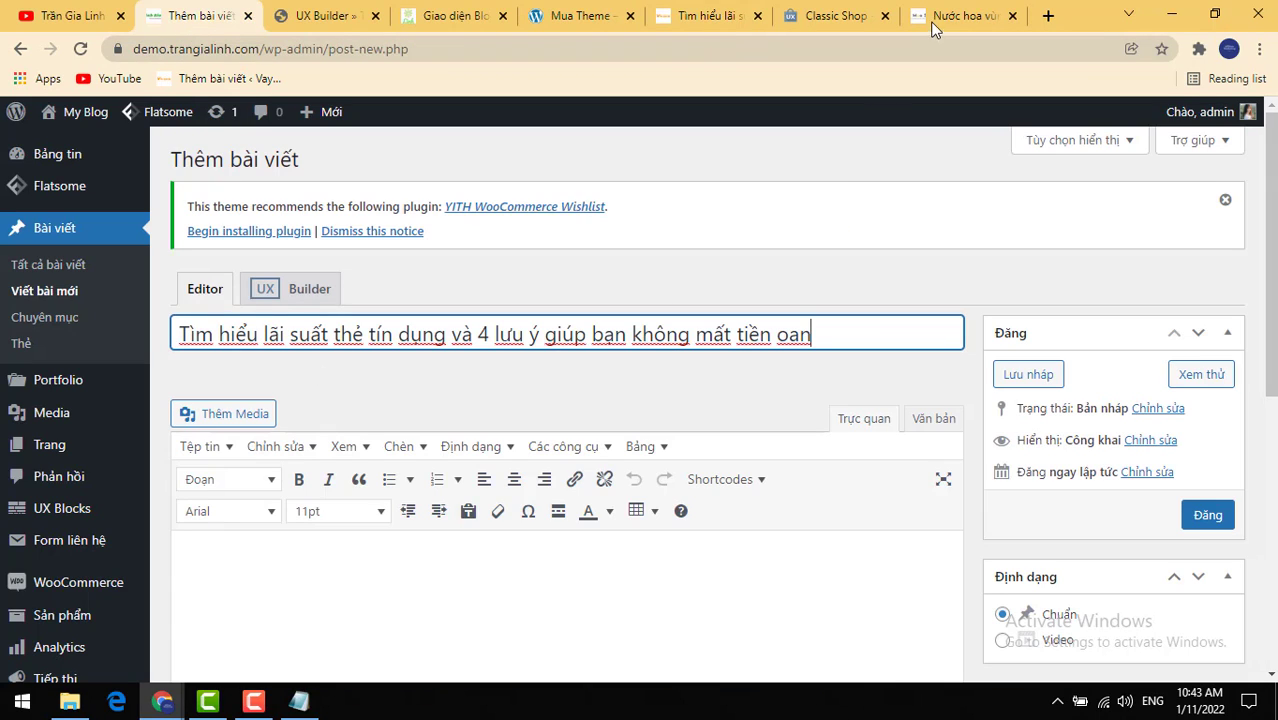
Step: Copy part of the article's introductory paragraph from the vaytien site into the new post's body
left_click(958, 16)
left_click(710, 17)
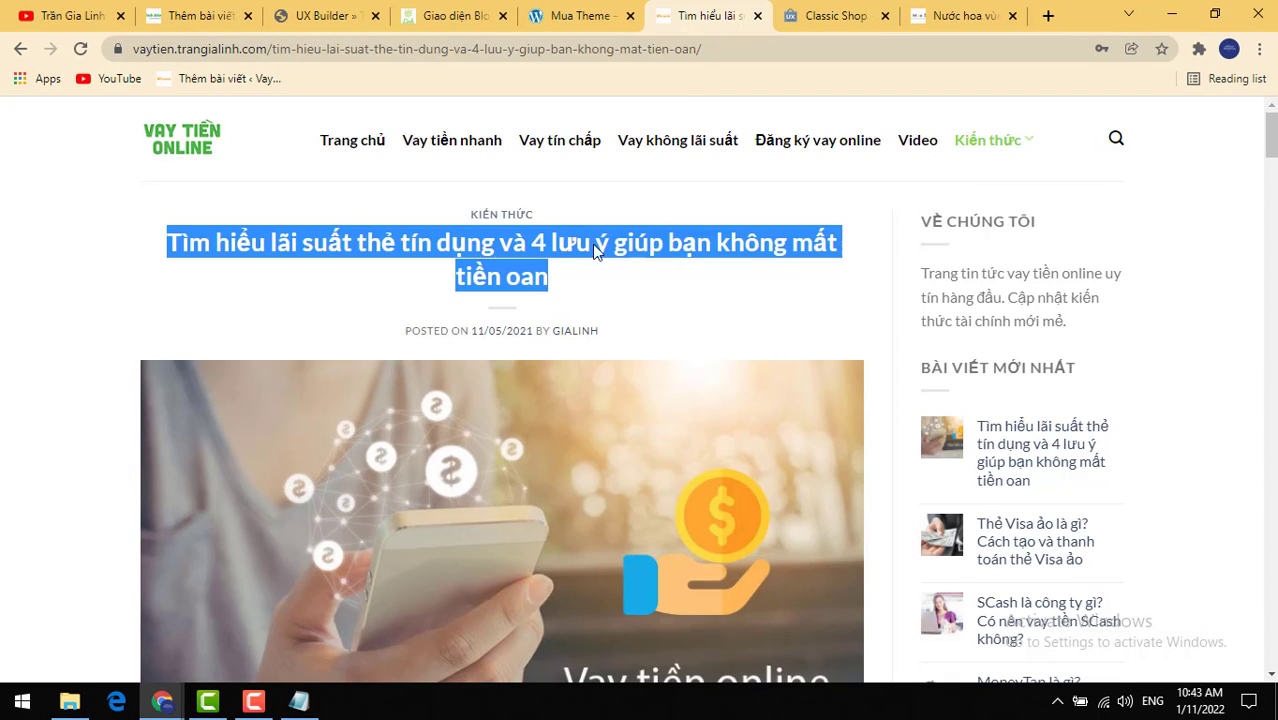
scroll(560, 625, "down", 3)
left_click_drag(567, 645, 101, 621)
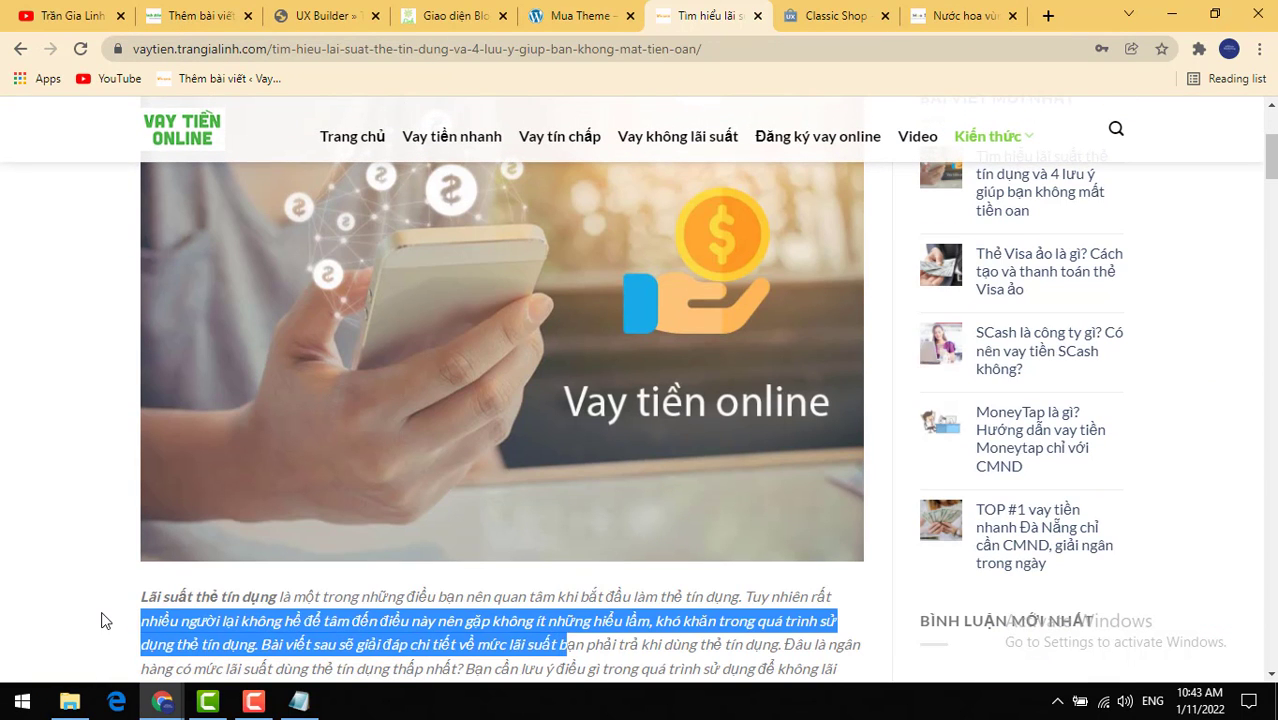
key("ctrl+c")
left_click(226, 31)
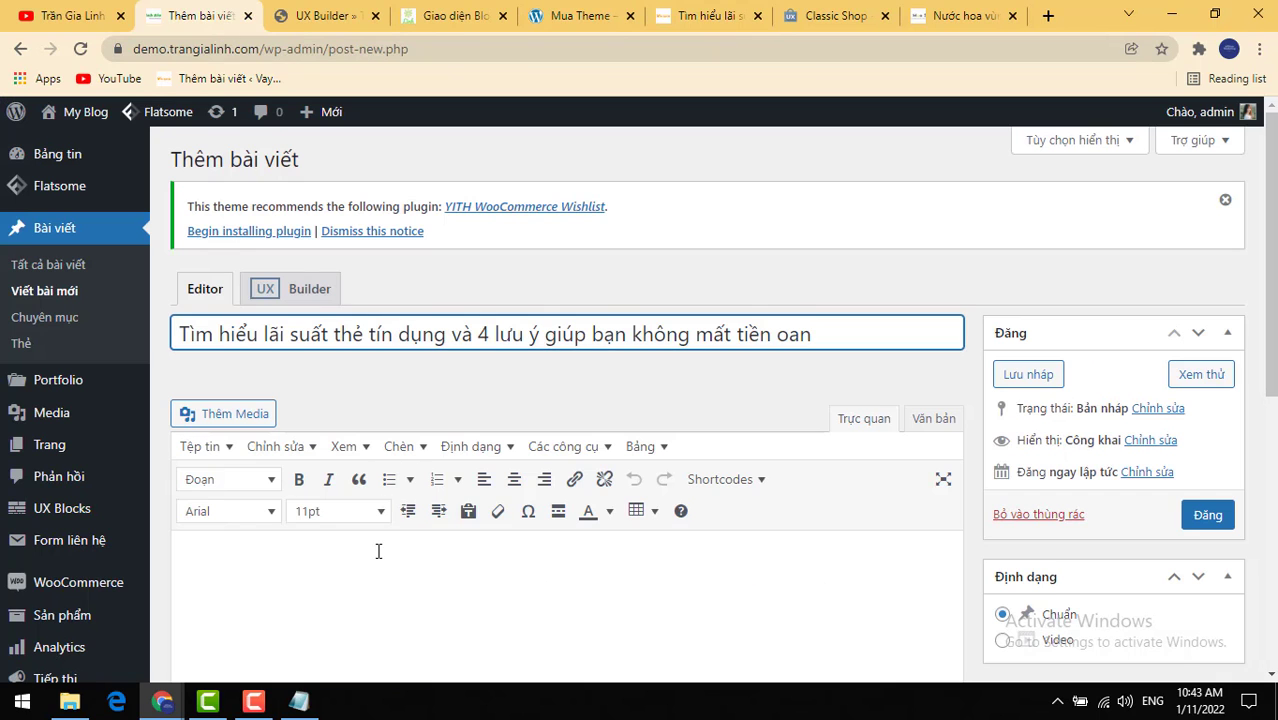
left_click(379, 548)
key("ctrl+v")
Step: Upload App-kiem-tien-online.jpg, set it as the new post's featured image, and return to the category options
scroll(1221, 471, "down", 3)
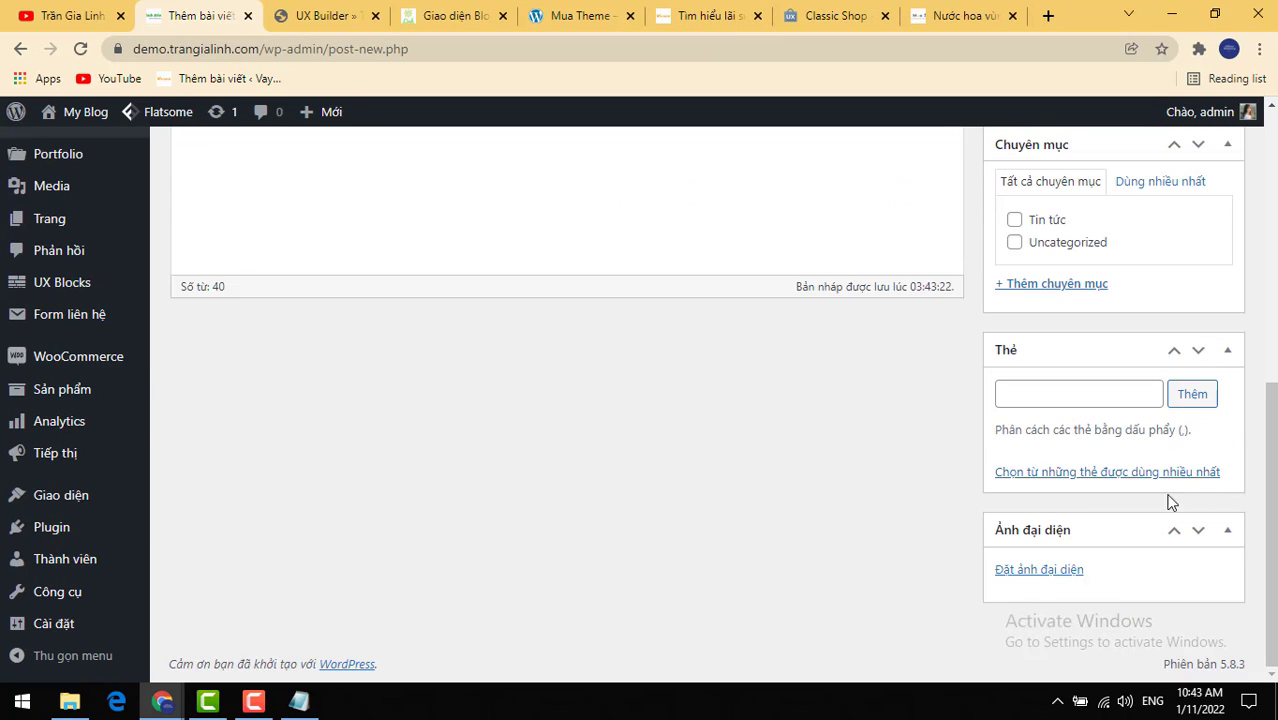
left_click(1035, 569)
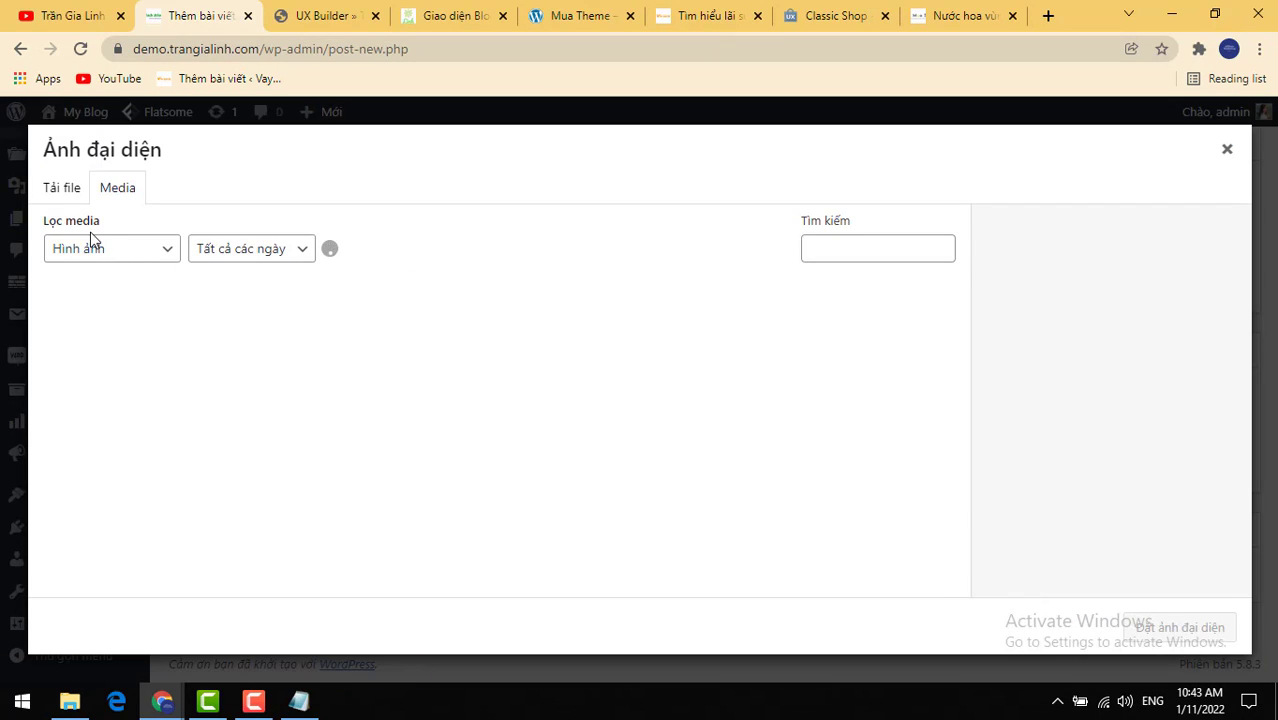
left_click(66, 196)
left_click(655, 432)
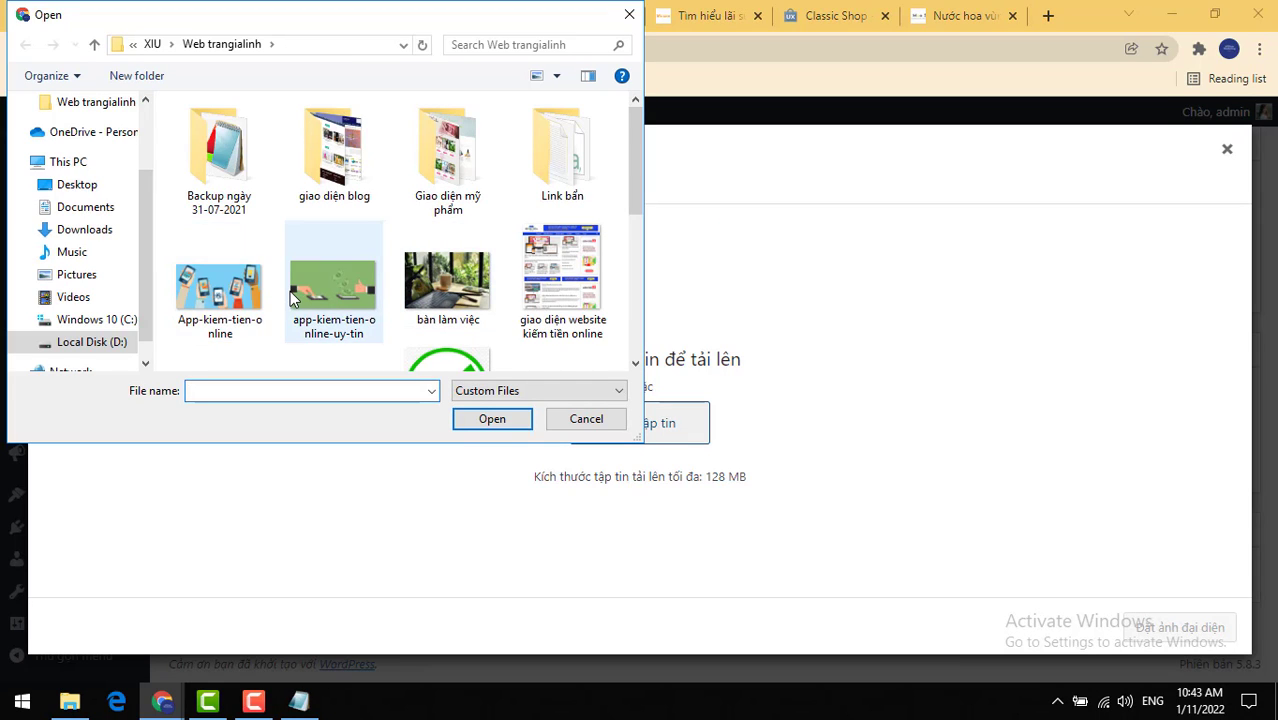
left_click(222, 292)
left_click(492, 420)
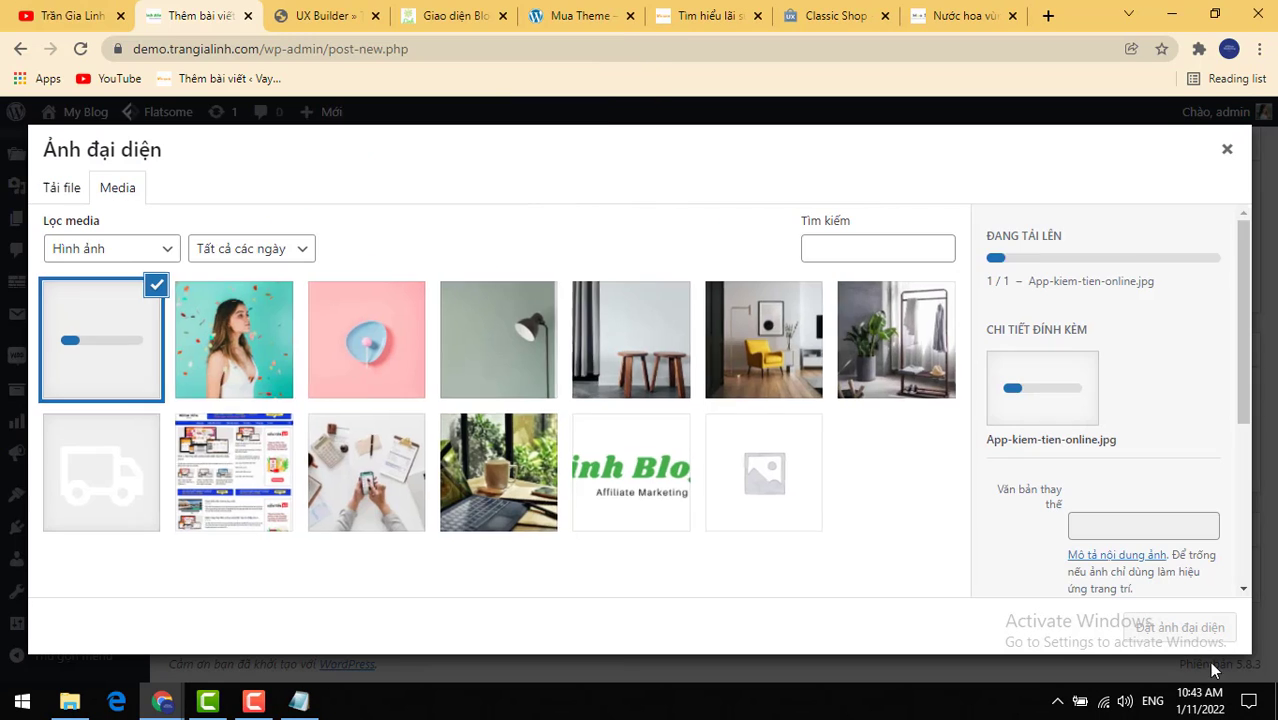
left_click(1180, 628)
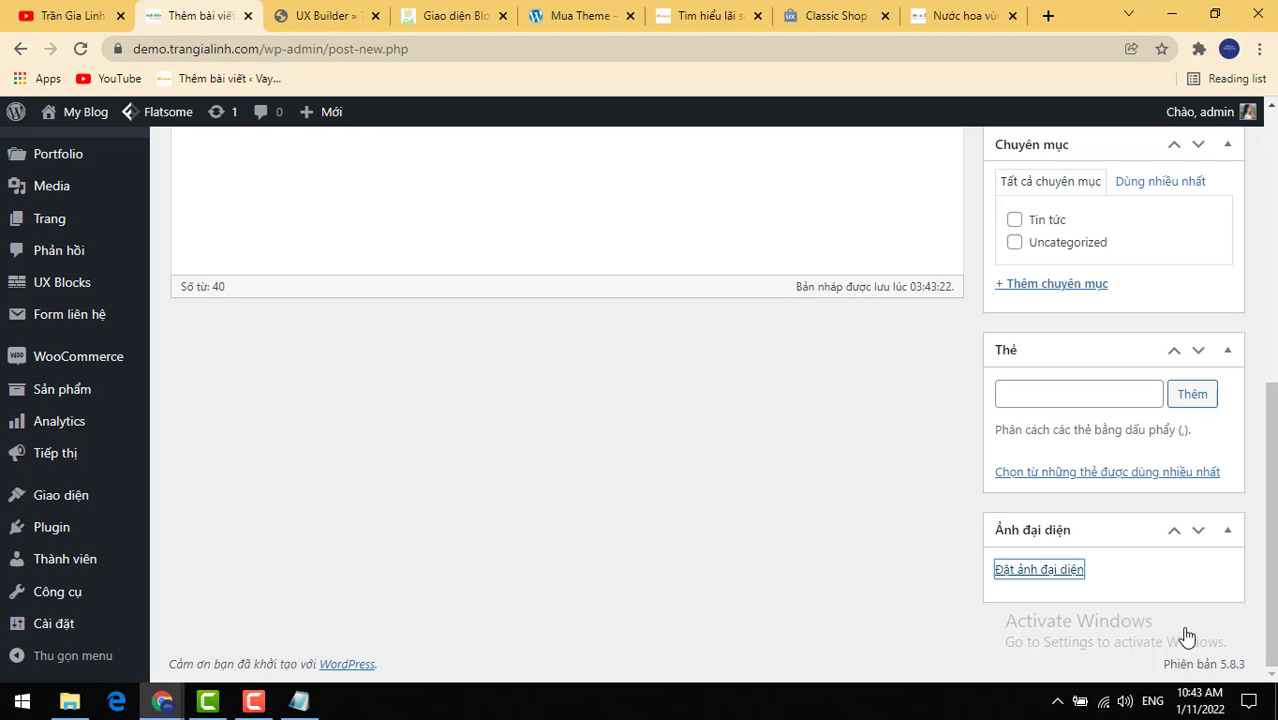
scroll(1087, 615, "down", 3)
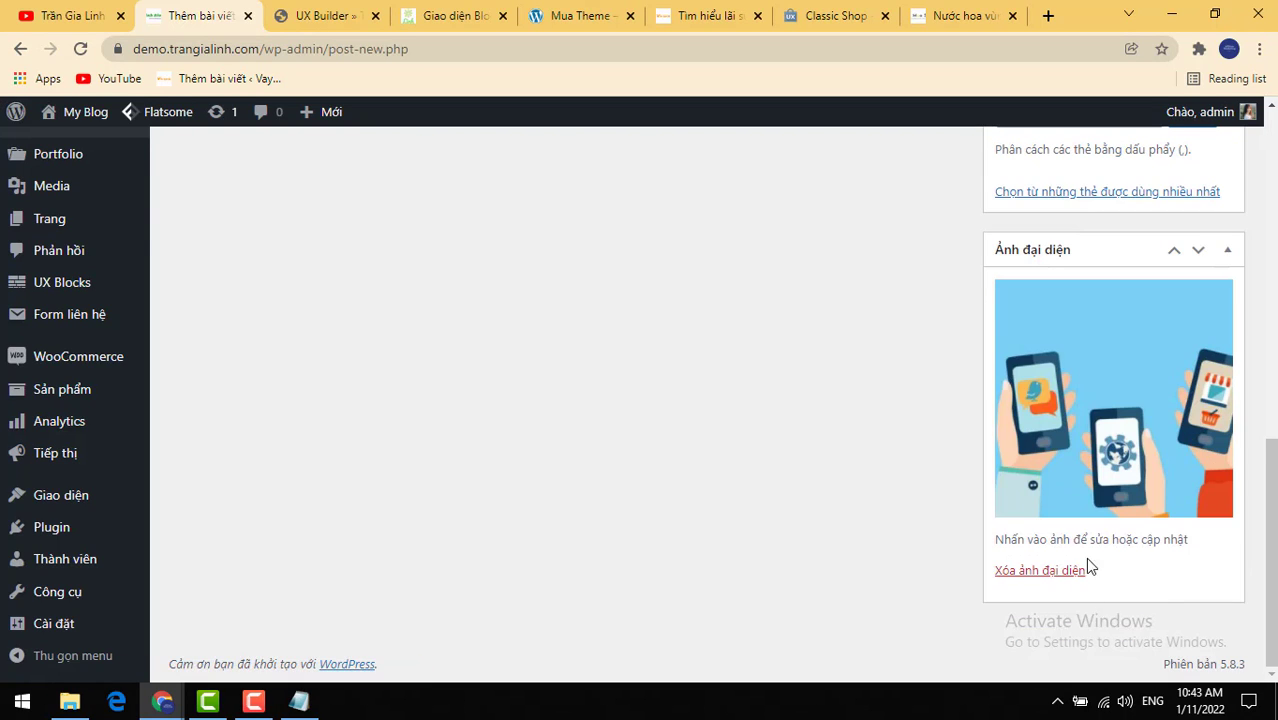
scroll(1087, 560, "up", 7)
scroll(1210, 440, "down", 1)
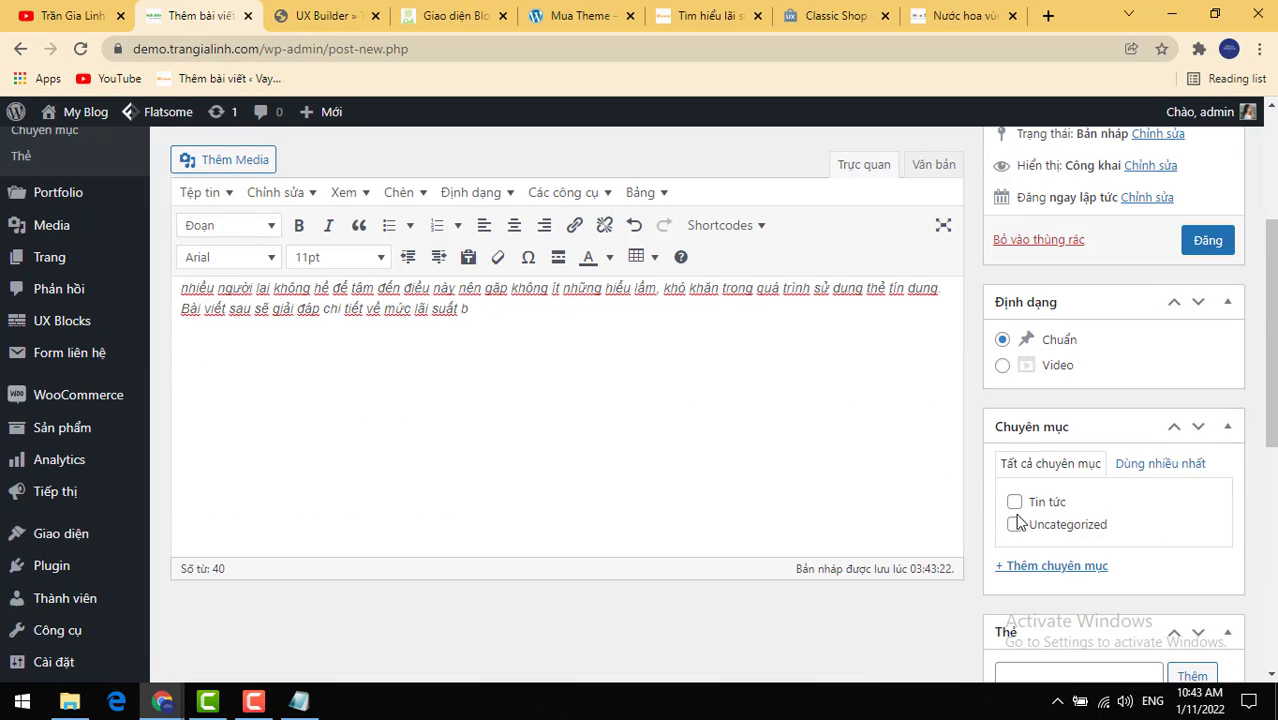
Step: Publish the new post and return to the homepage in UX Builder
left_click(1212, 246)
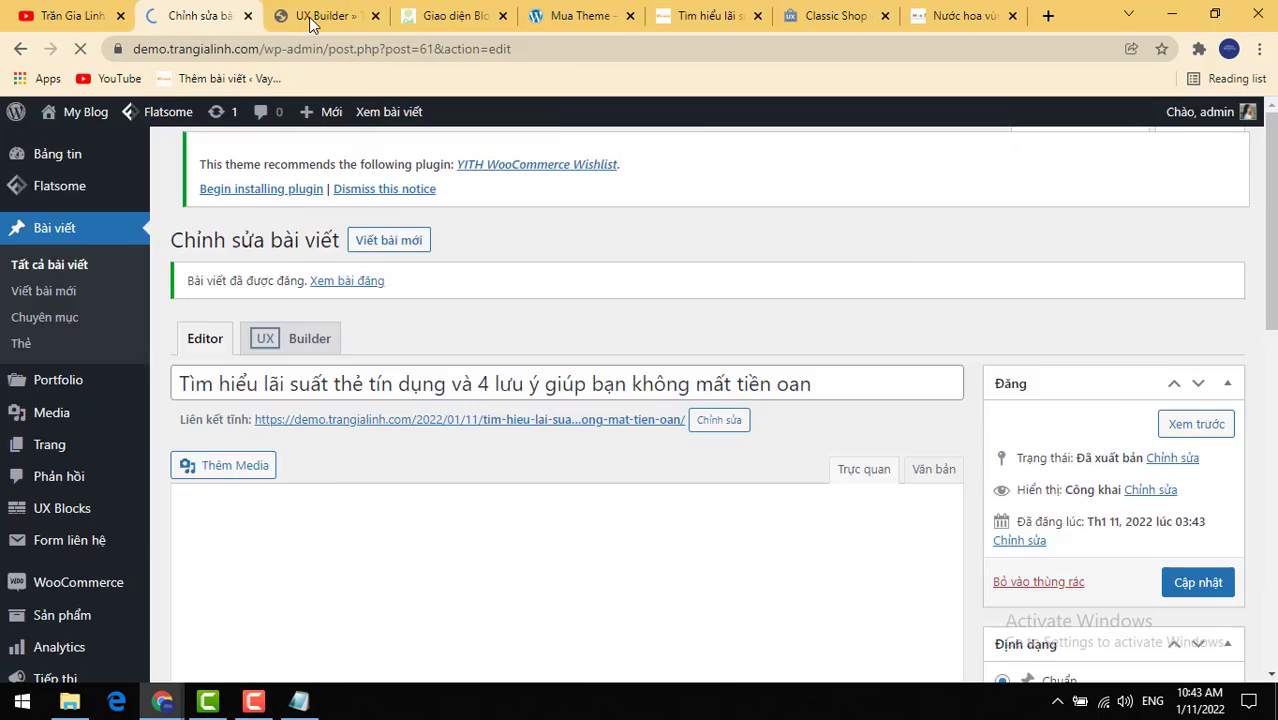
left_click(309, 17)
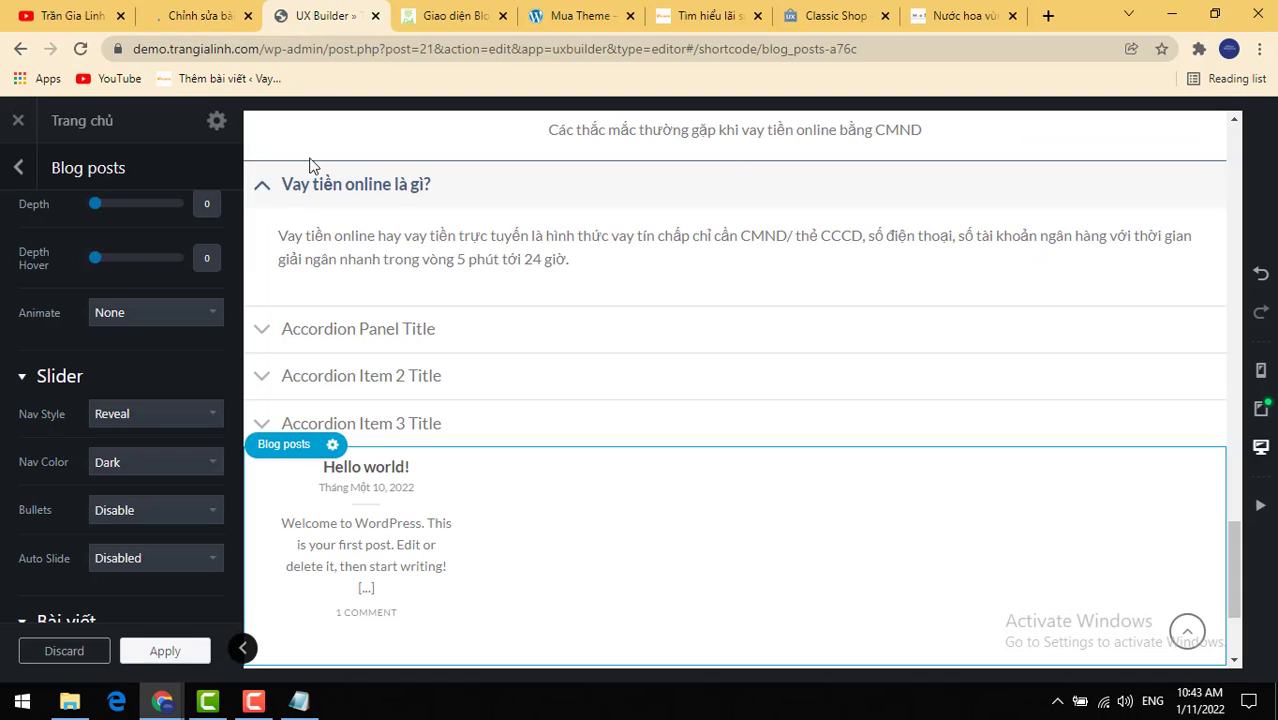
Step: Apply the Blog posts settings, update the homepage, and reload the builder to review the section with the new post
left_click(160, 652)
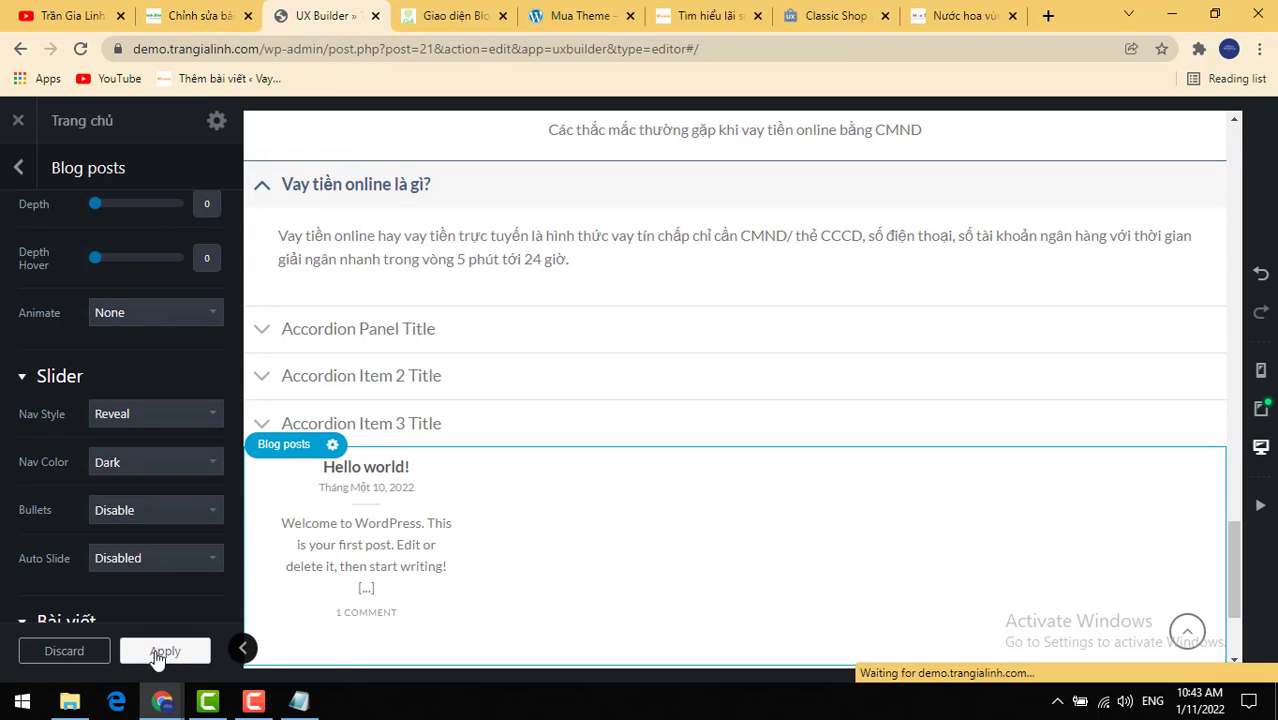
left_click(113, 650)
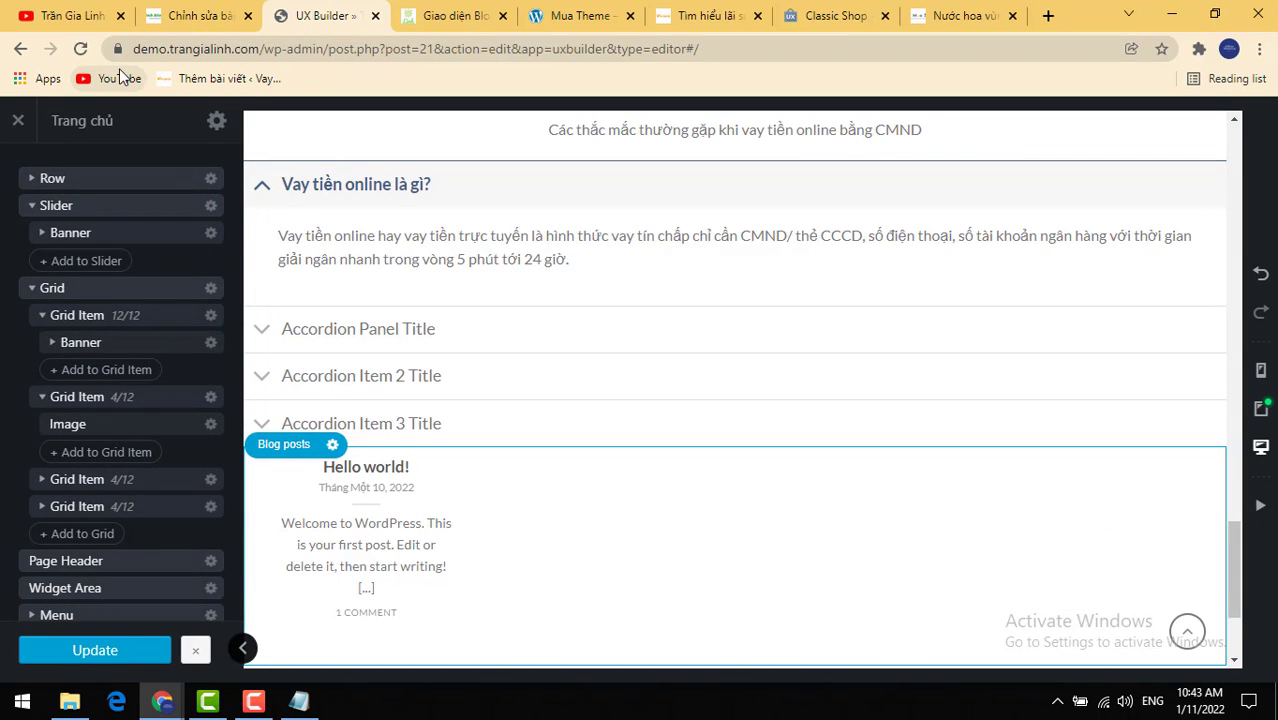
left_click(80, 48)
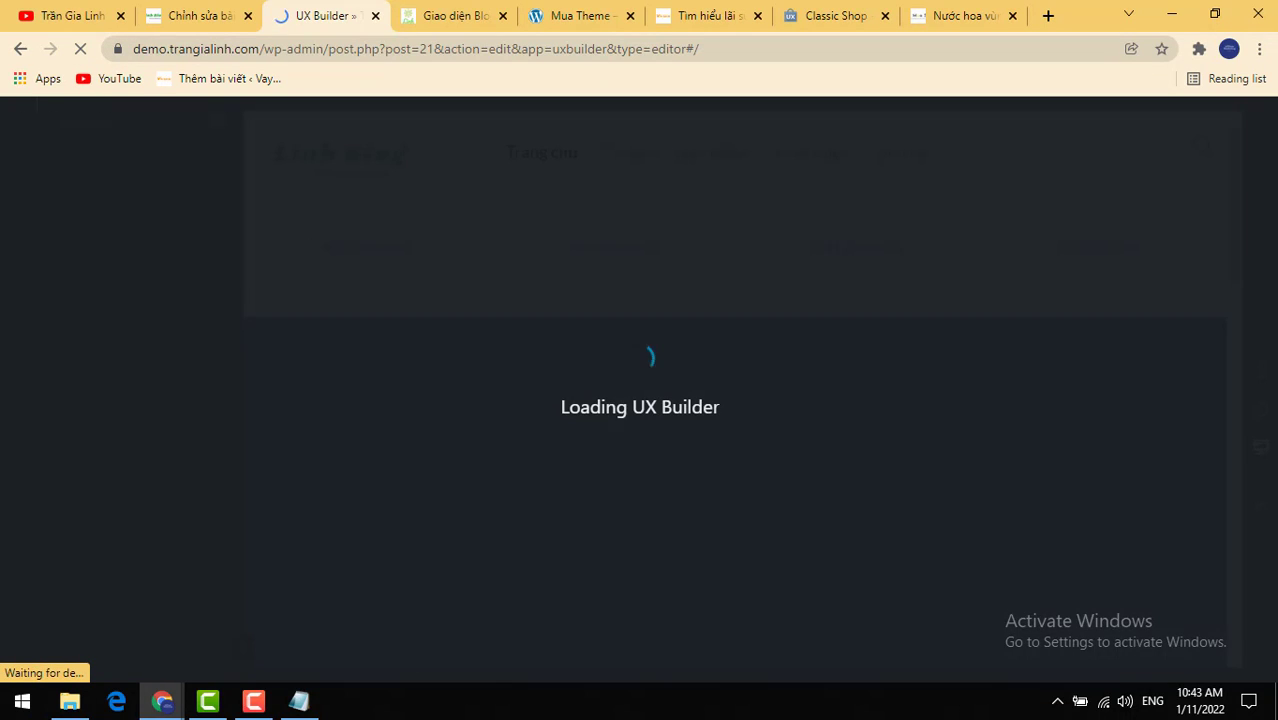
scroll(1146, 348, "down", 15)
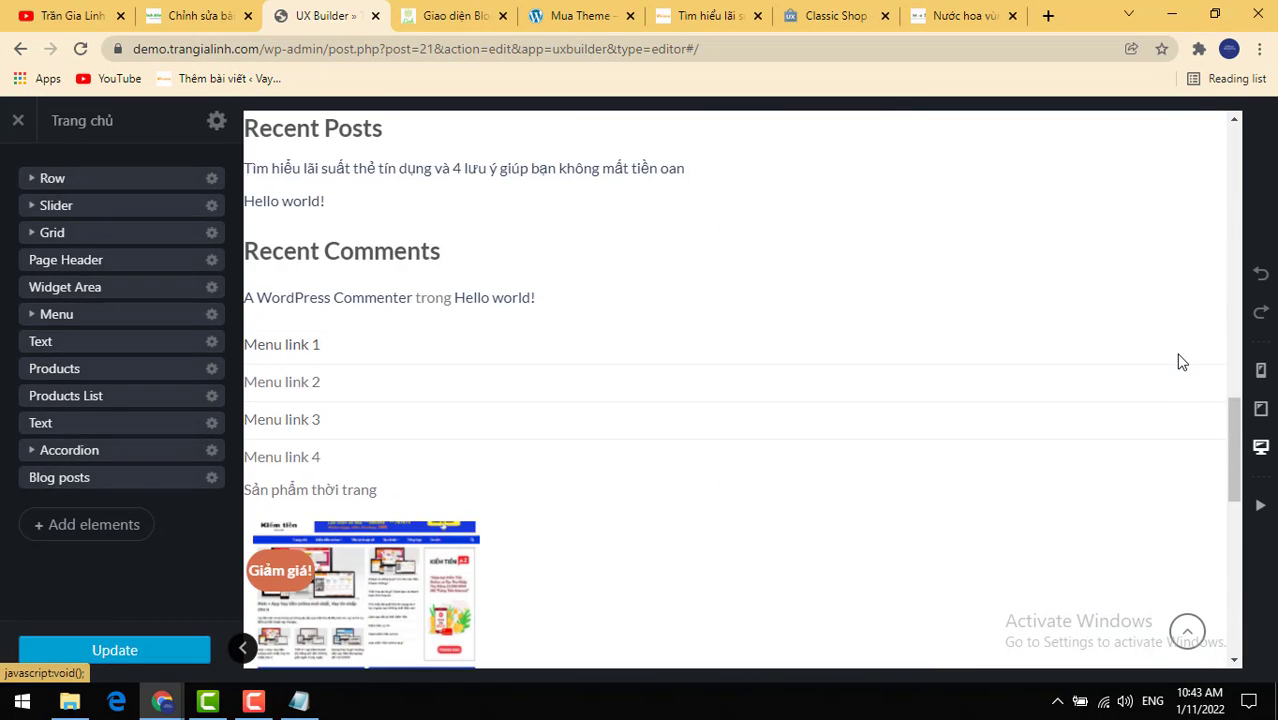
scroll(1179, 360, "down", 5)
scroll(1095, 380, "down", 4)
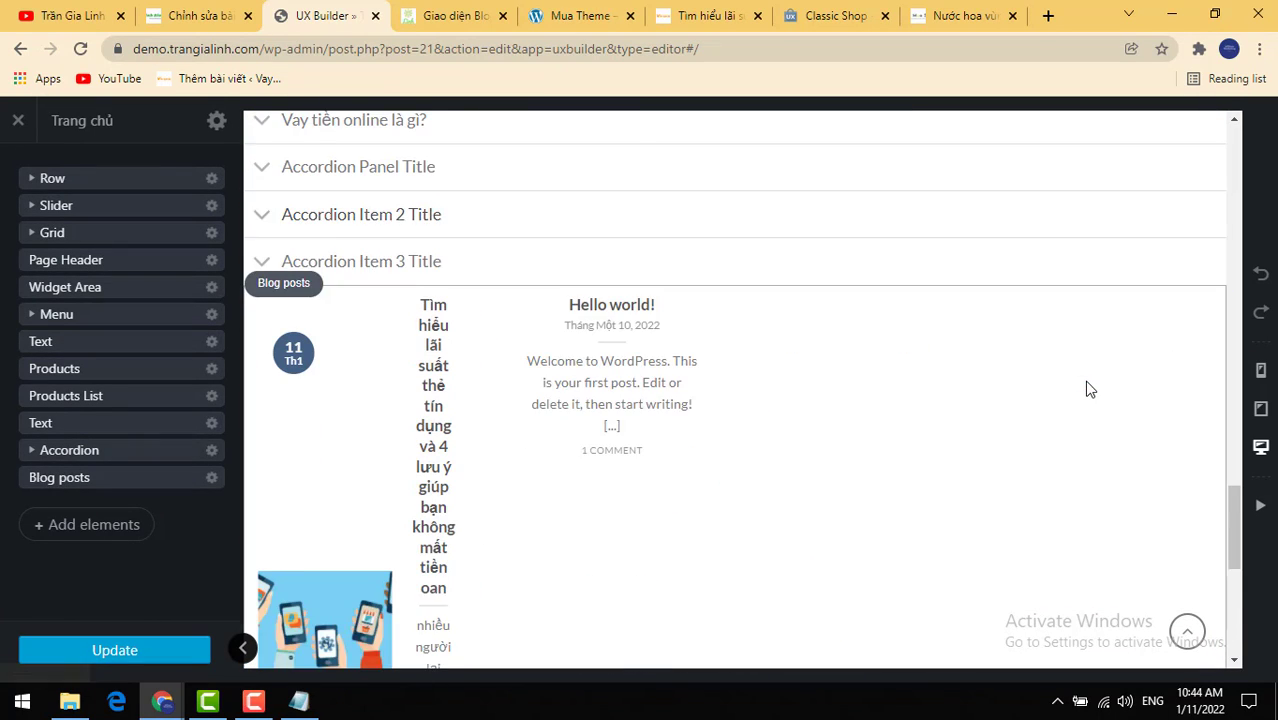
scroll(1000, 395, "down", 2)
scroll(430, 355, "up", 1)
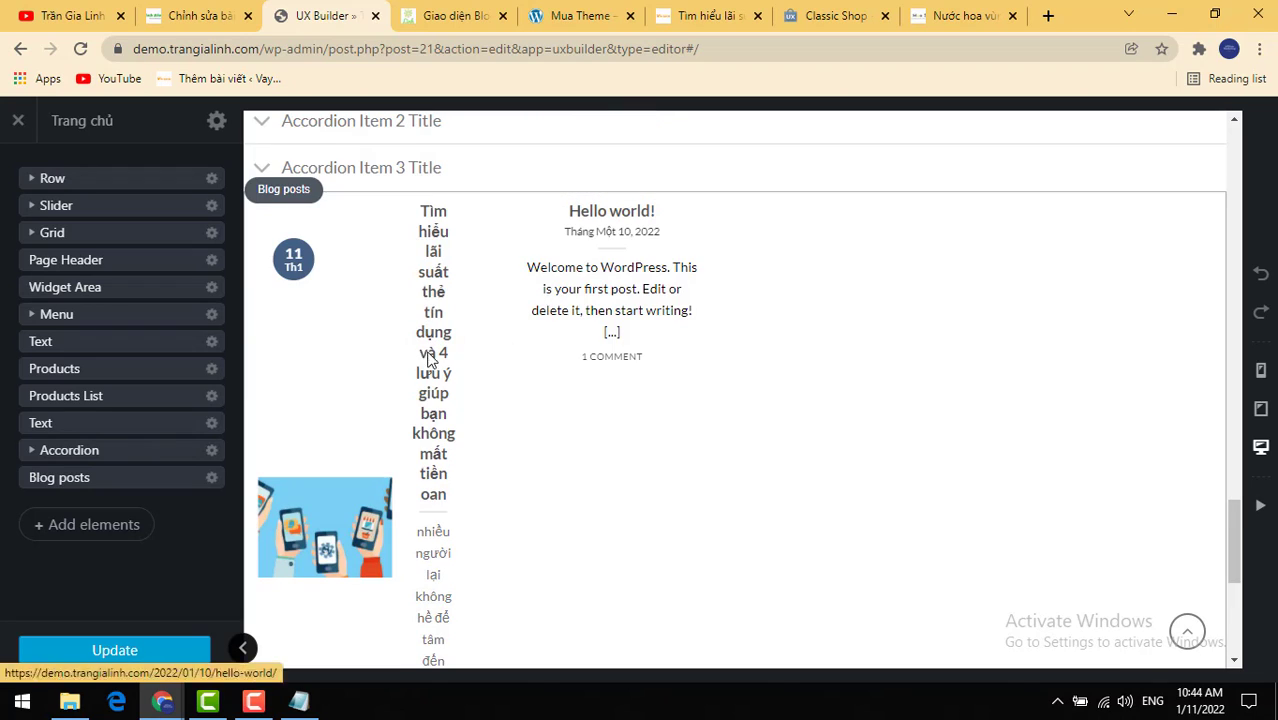
Step: Set the Blog posts section's style to Default
left_click(364, 274)
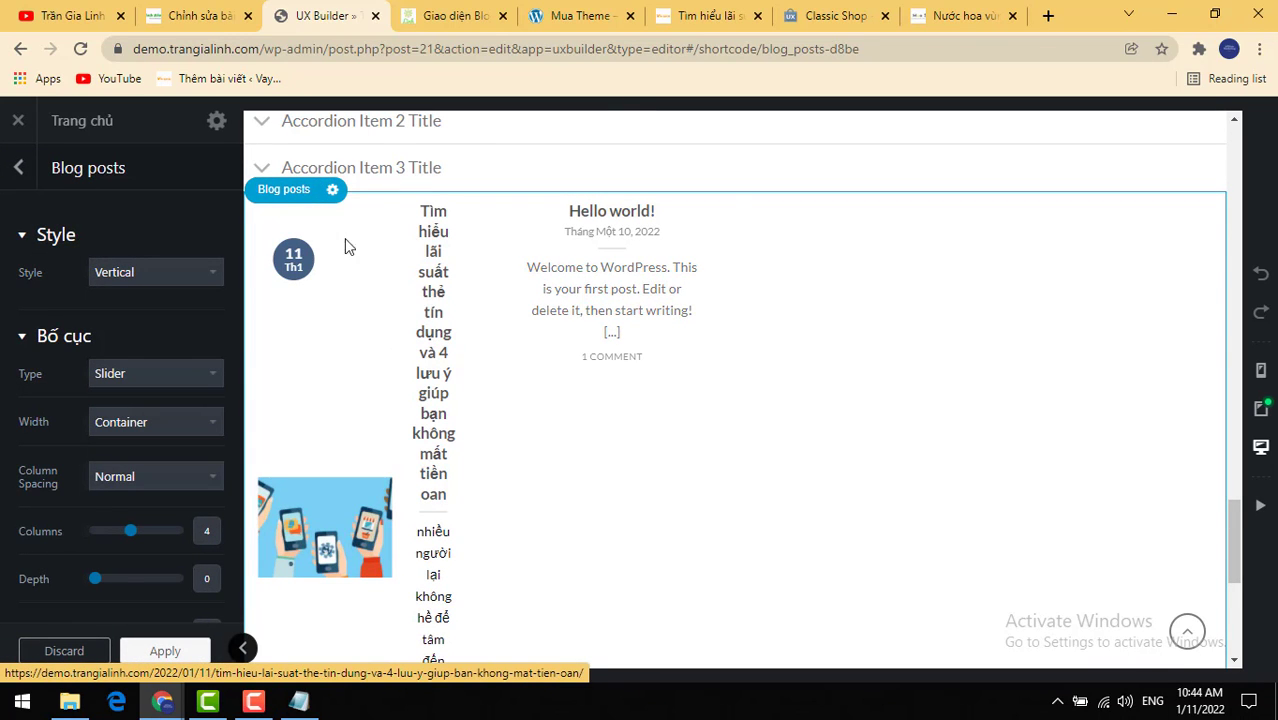
left_click(333, 191)
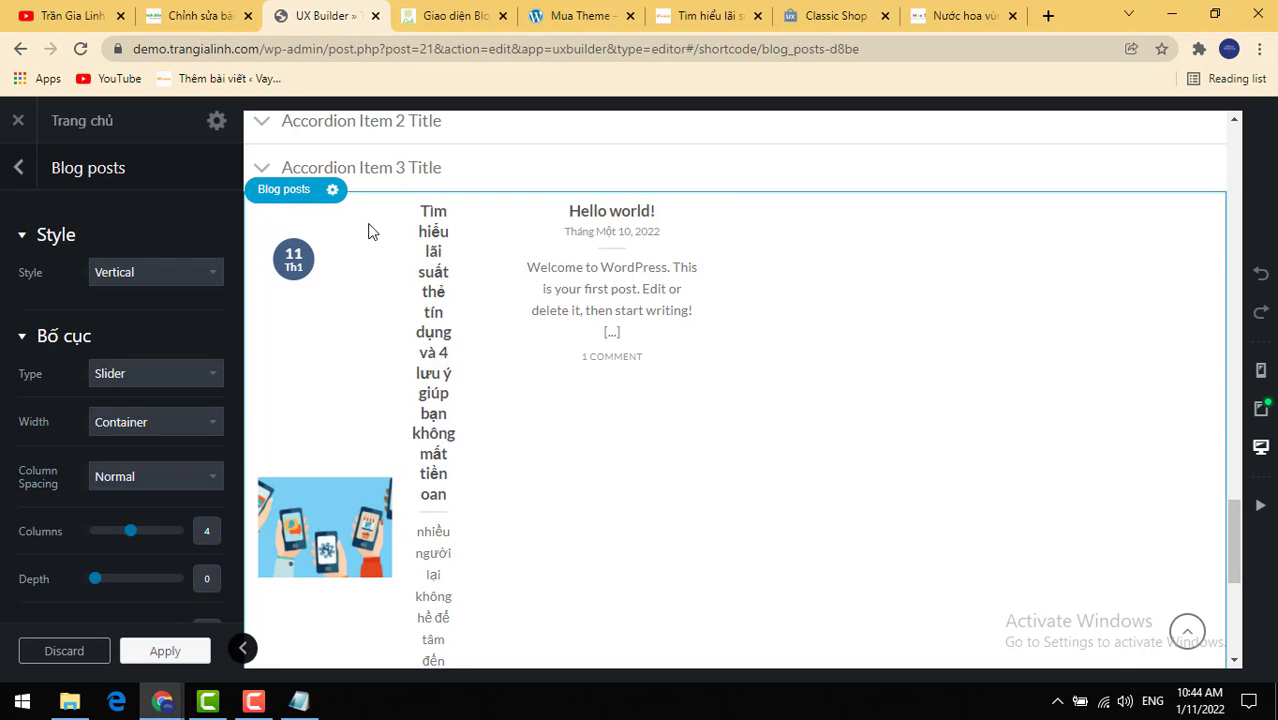
left_click(333, 192)
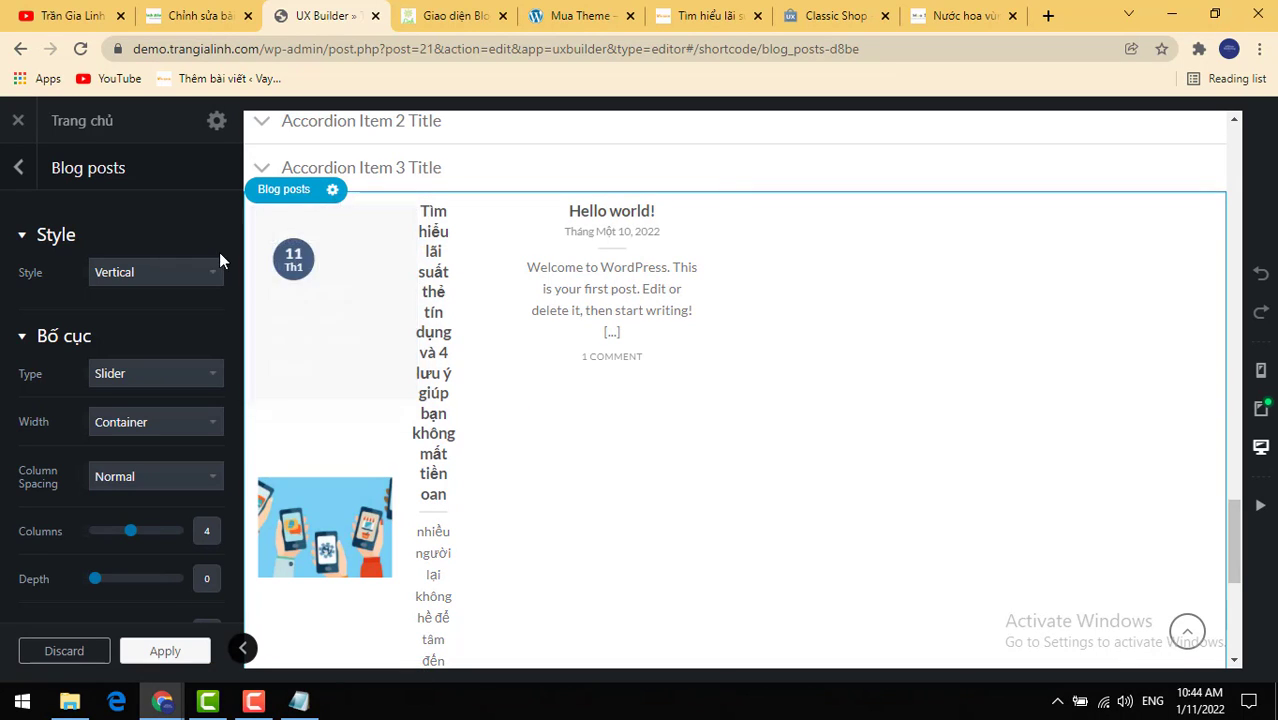
left_click(140, 270)
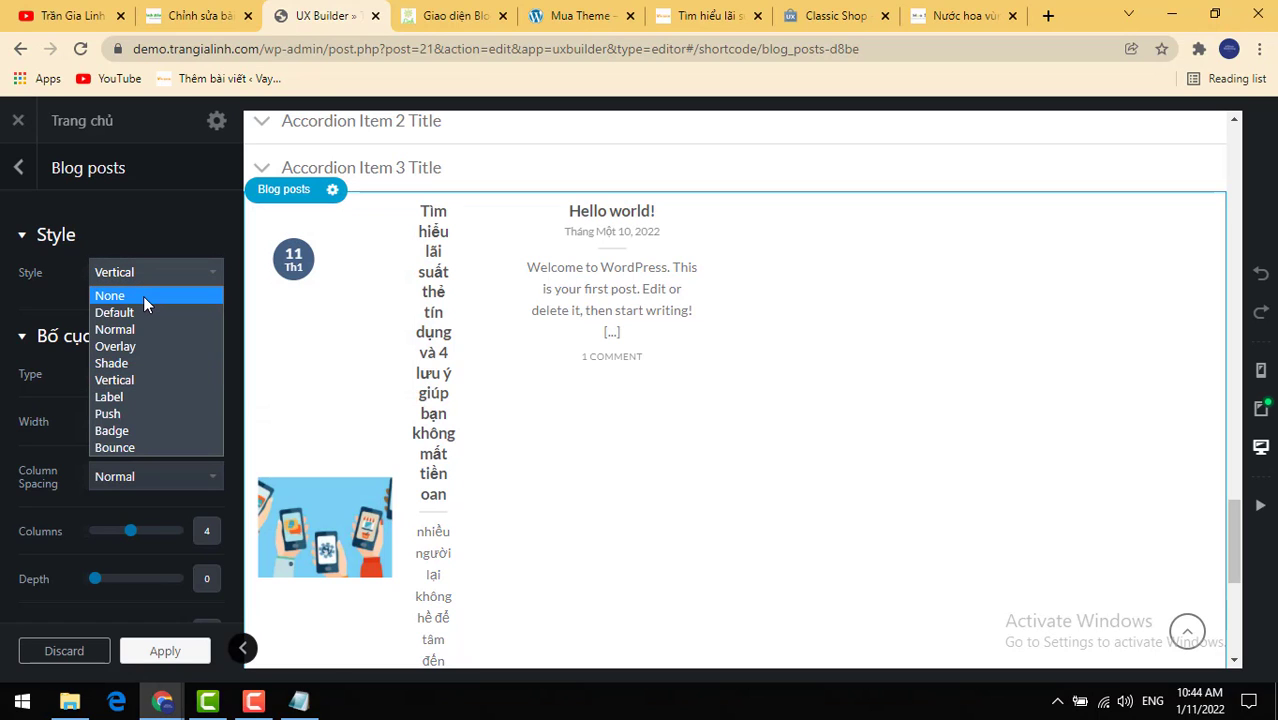
left_click(143, 313)
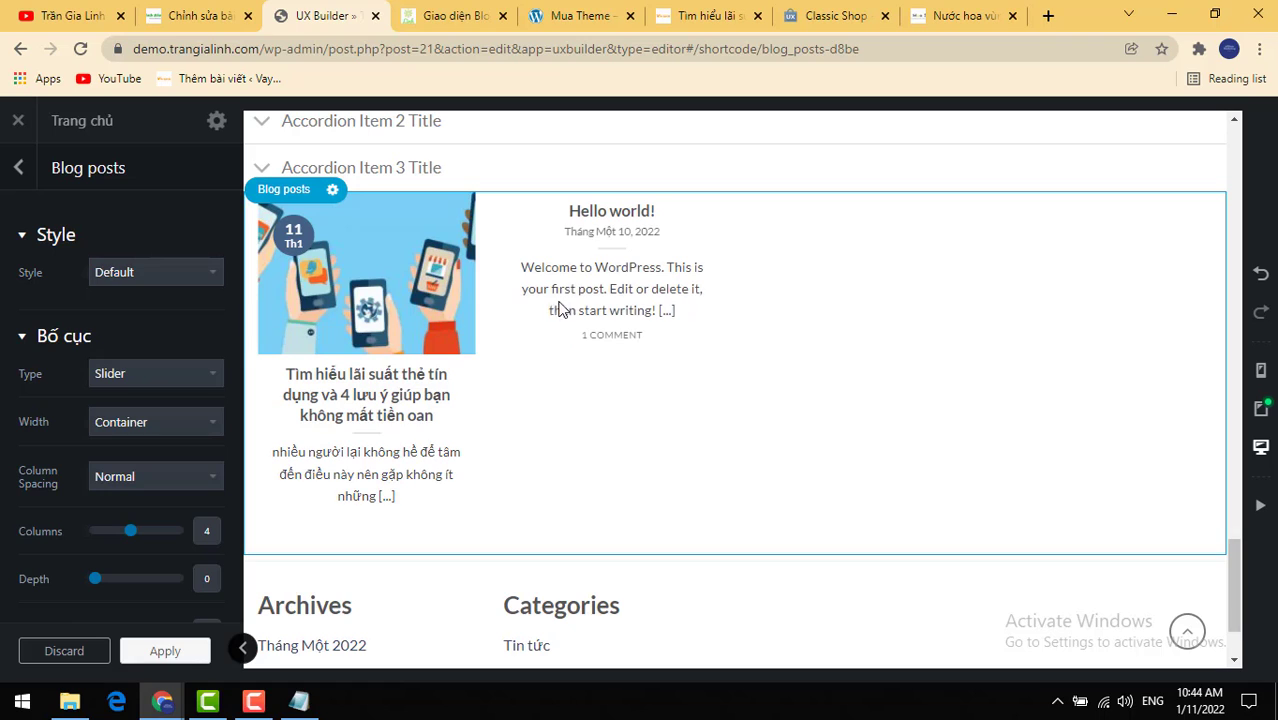
Step: Try the Label style on the Blog posts section, and restore the Default style
left_click(192, 272)
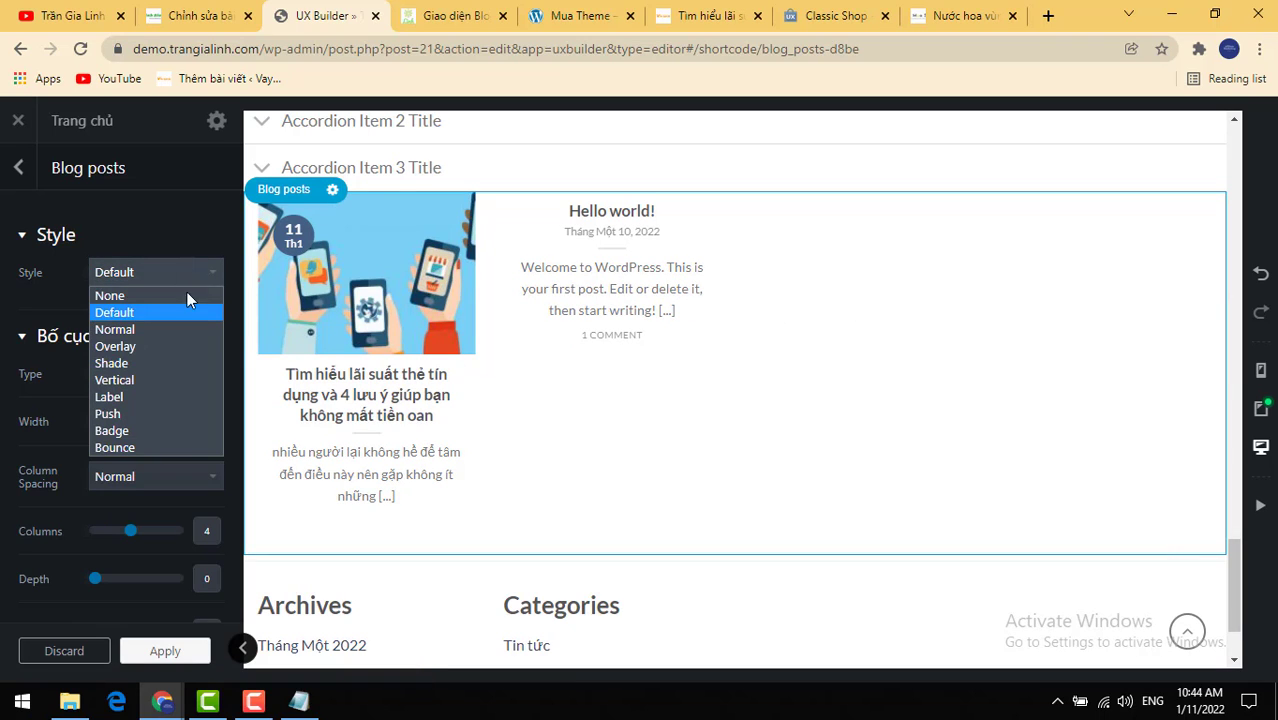
left_click(147, 389)
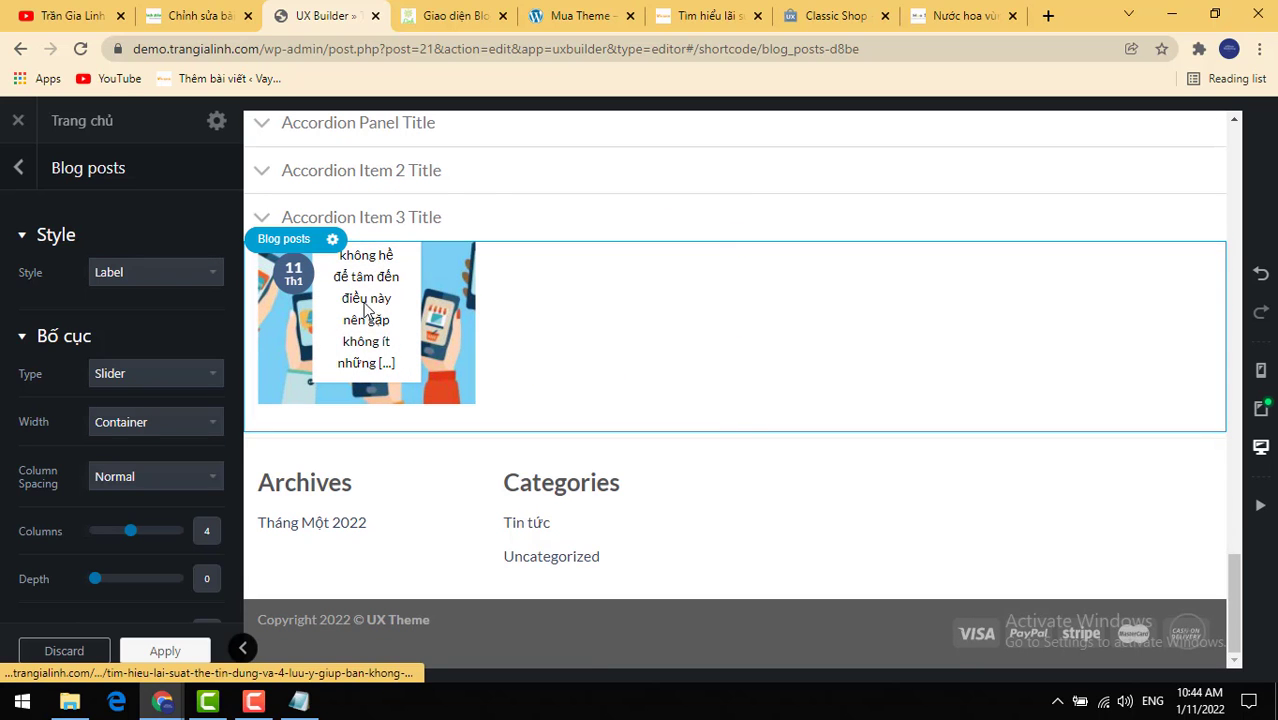
left_click(204, 261)
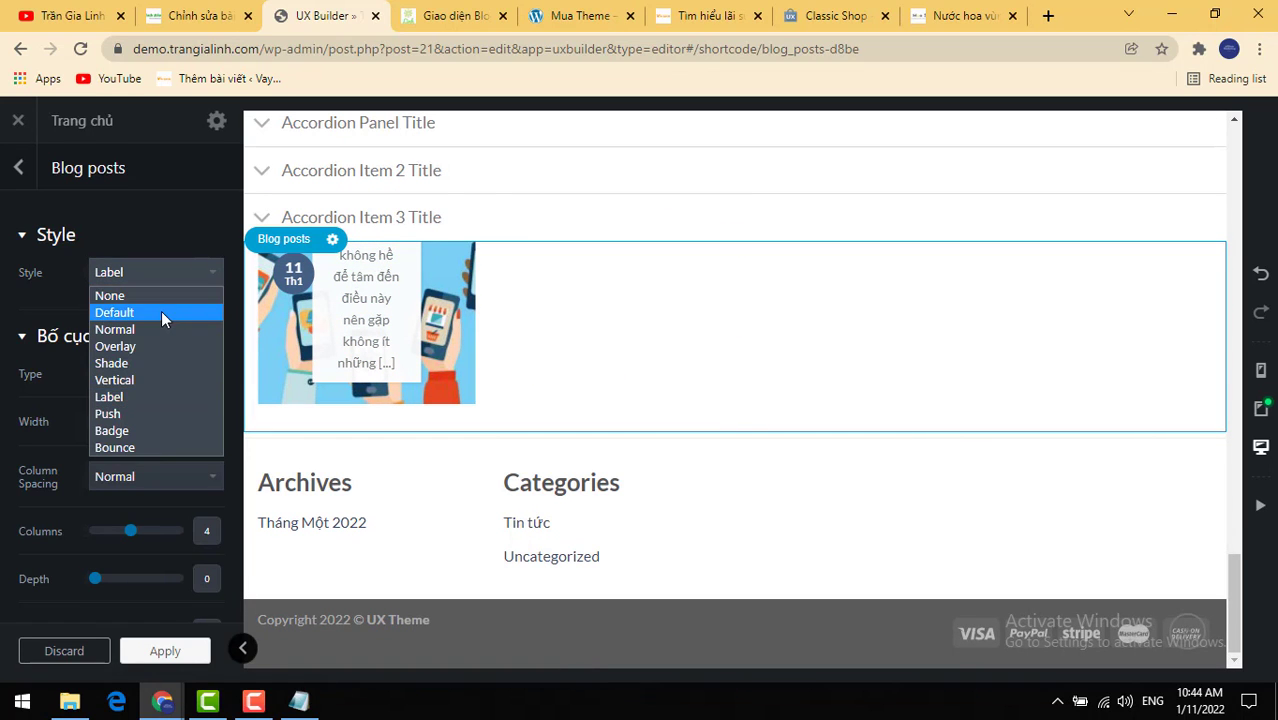
left_click(161, 311)
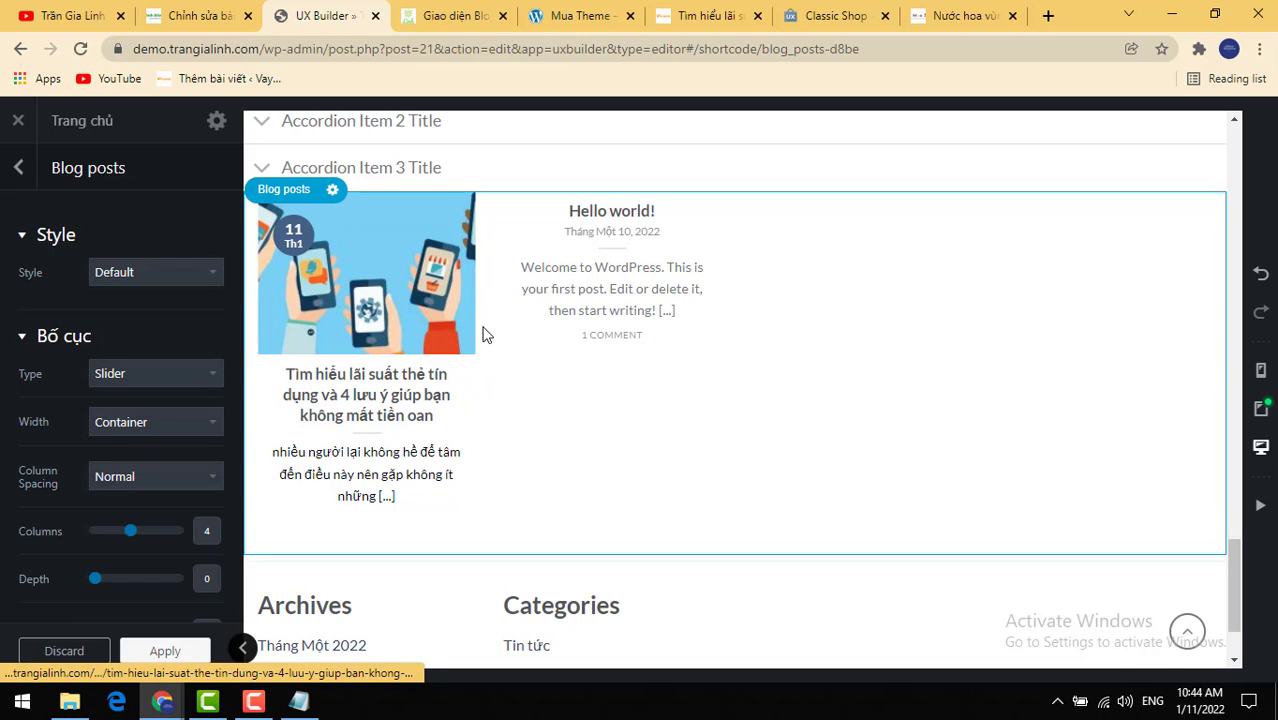
Step: Try limiting the Blog posts section to the "Tìm hiểu lãi suất thẻ tín dụng" post with Custom Posts, and clear that selection
scroll(536, 358, "down", 2)
scroll(134, 515, "down", 3)
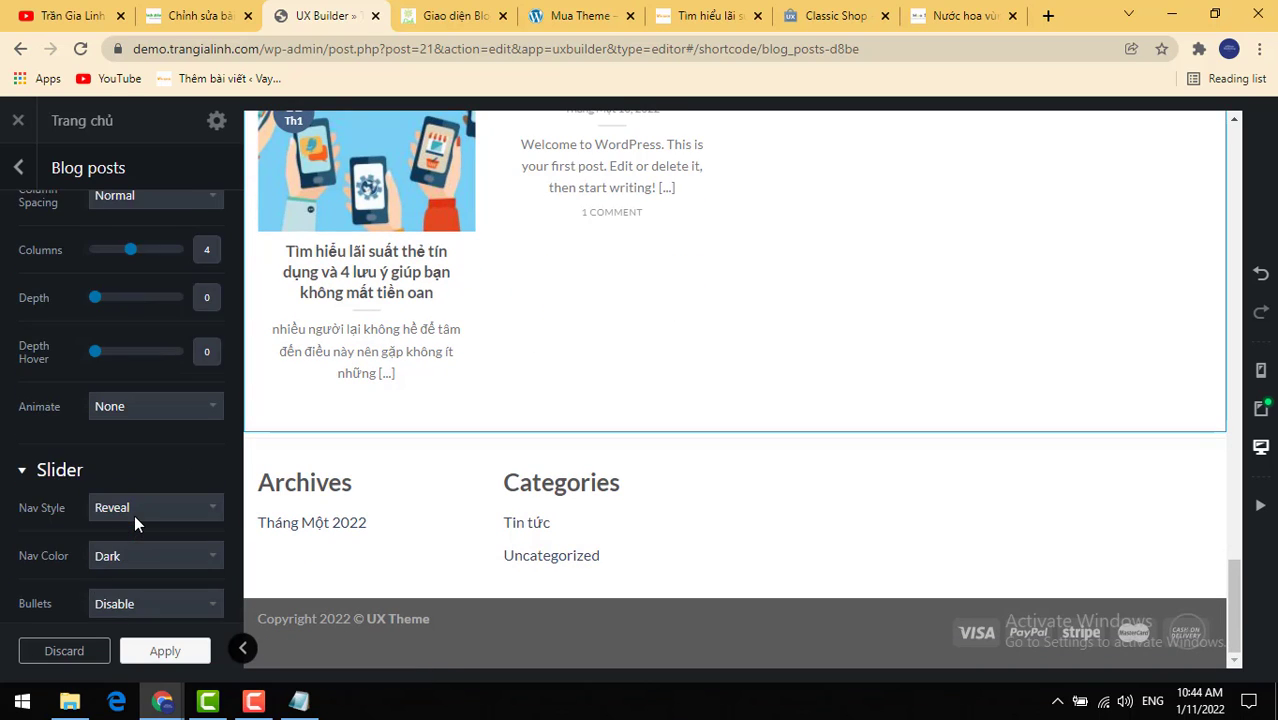
scroll(134, 515, "down", 3)
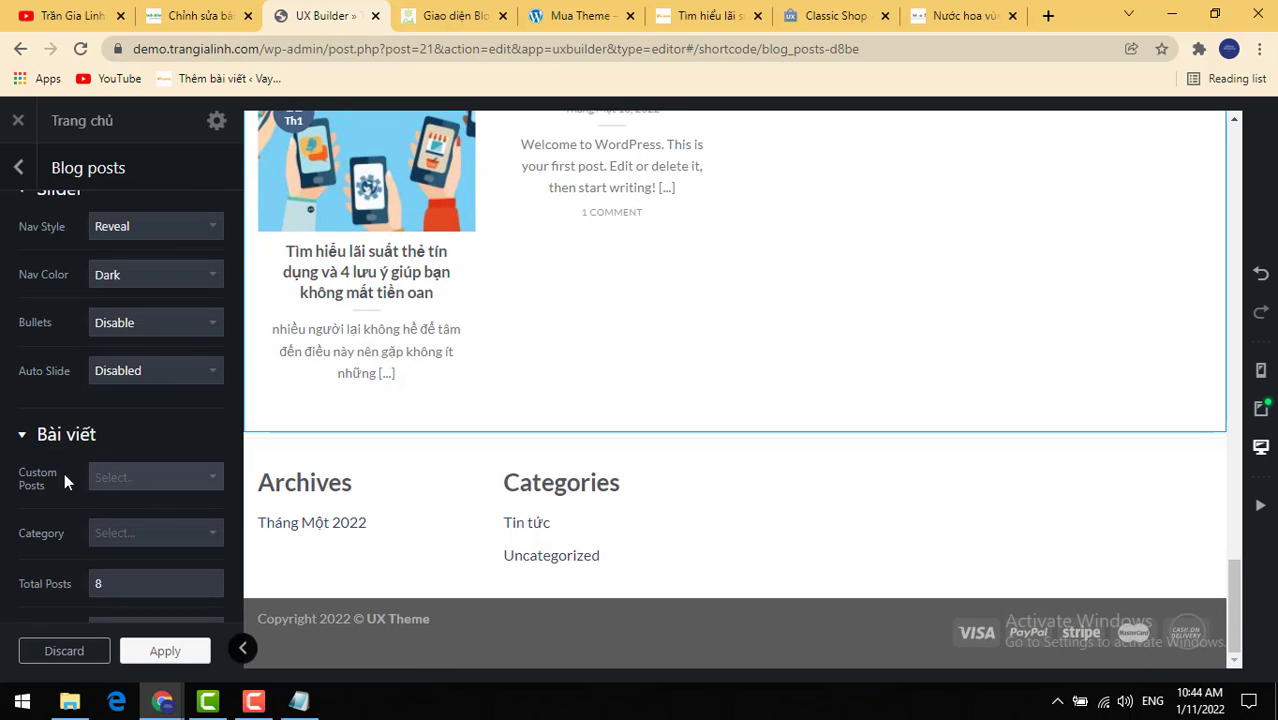
left_click(122, 480)
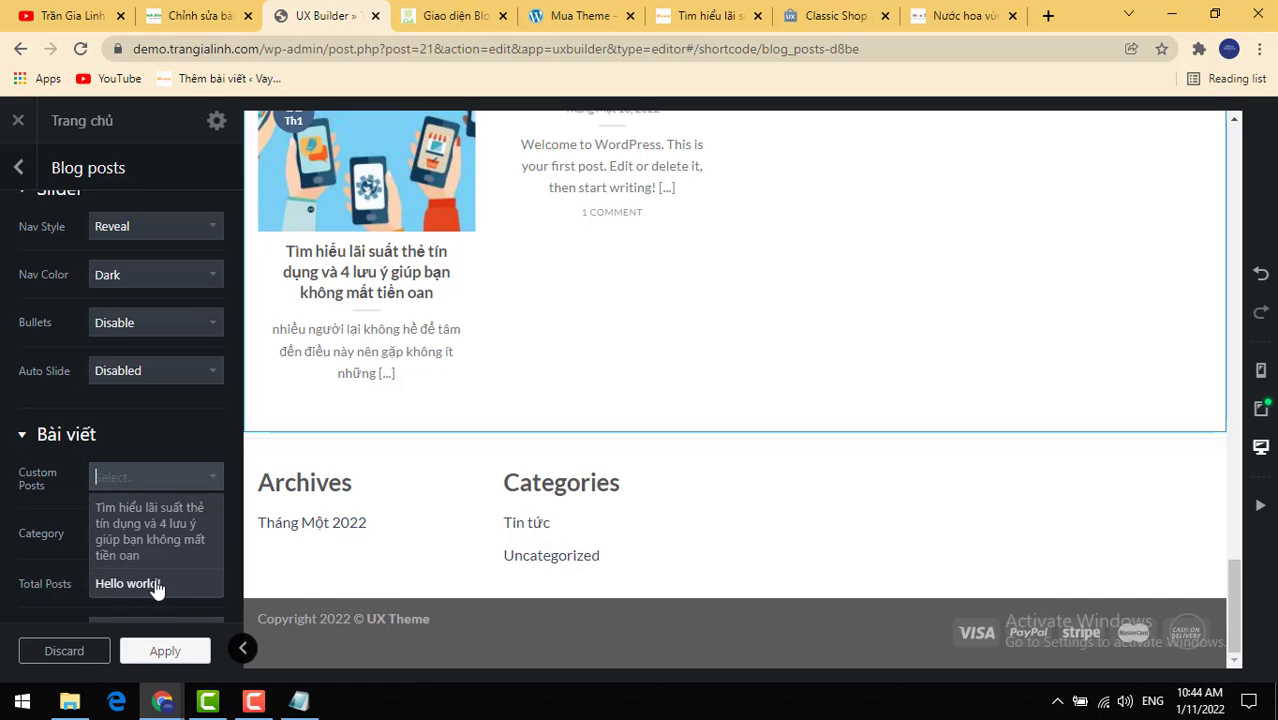
left_click(140, 527)
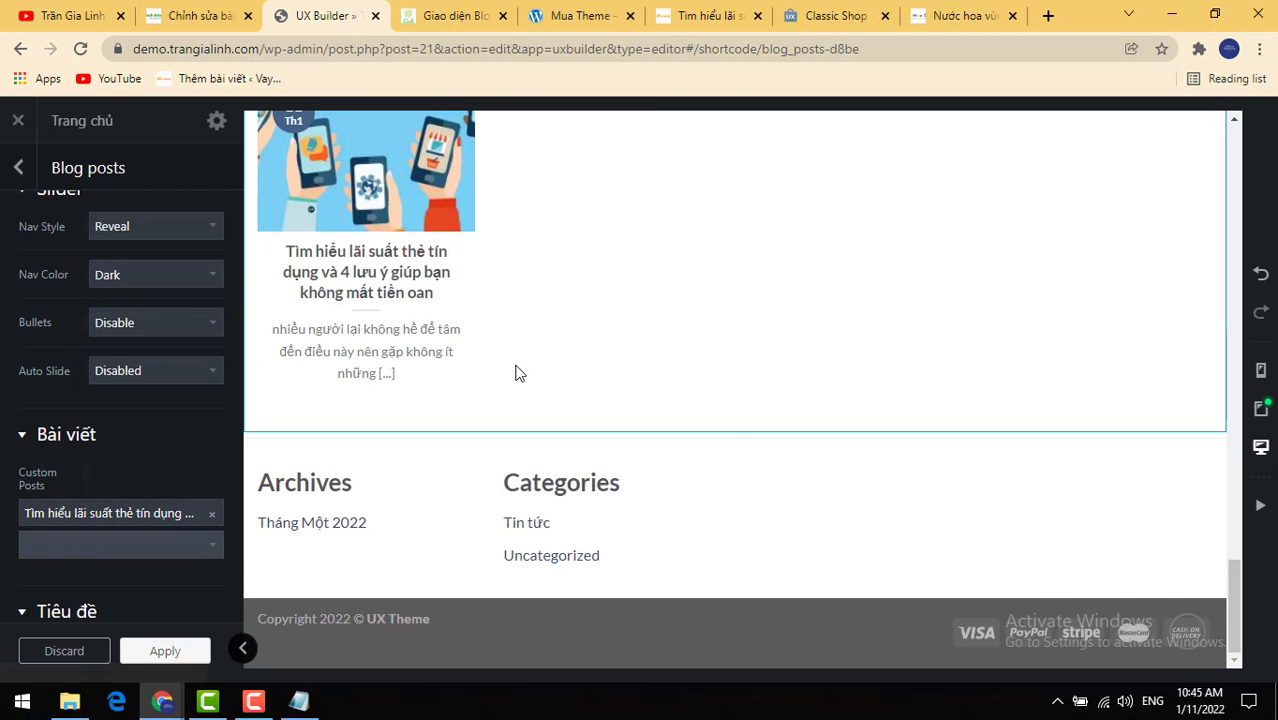
left_click(83, 540)
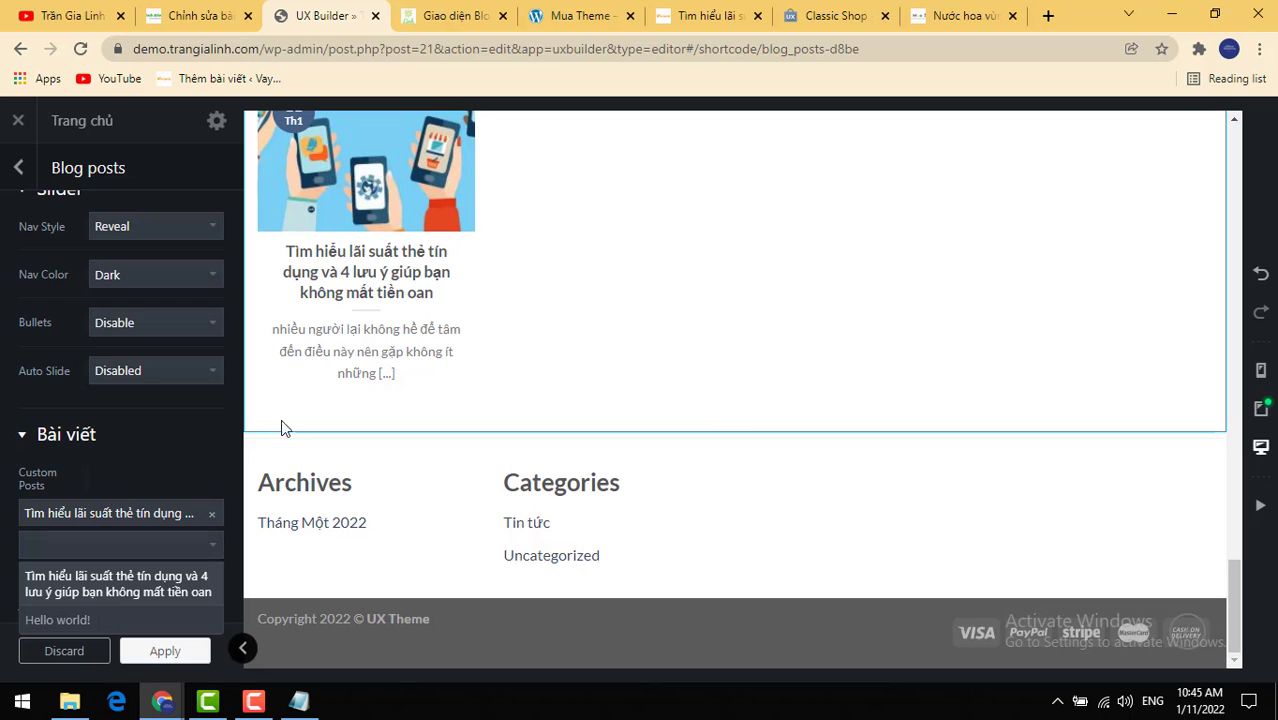
left_click(20, 510)
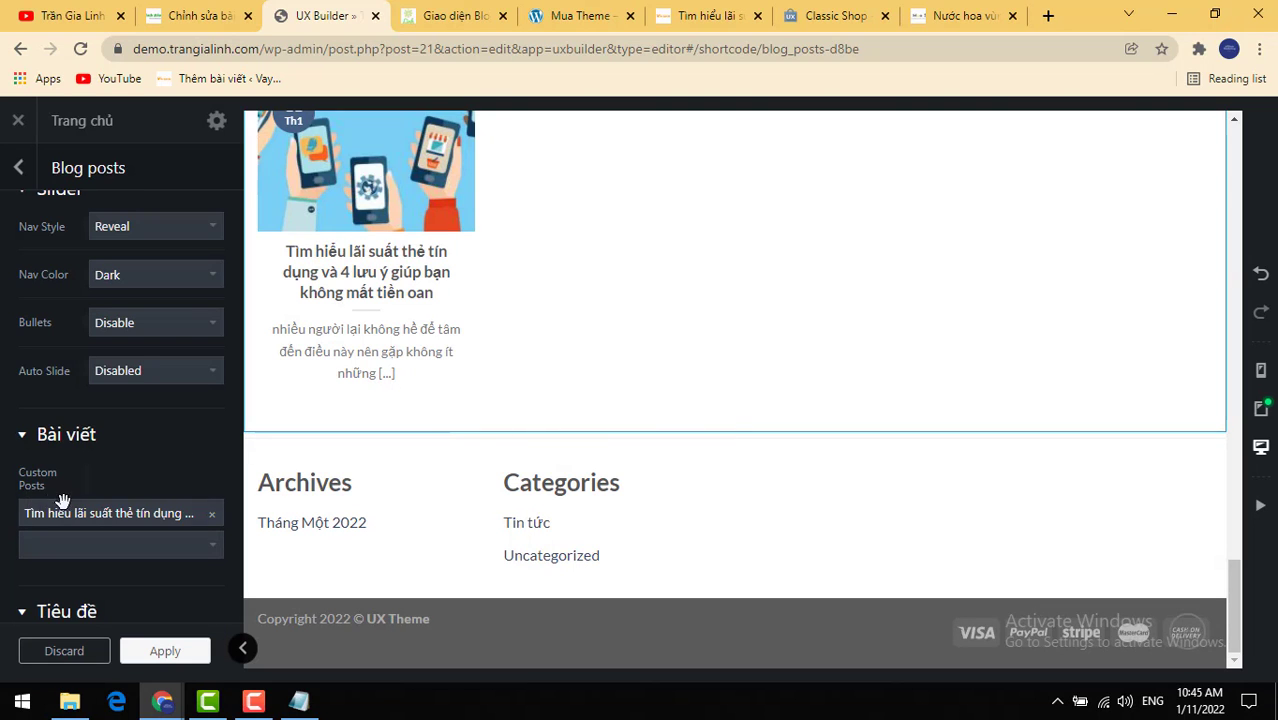
scroll(62, 500, "down", 2)
left_click(211, 322)
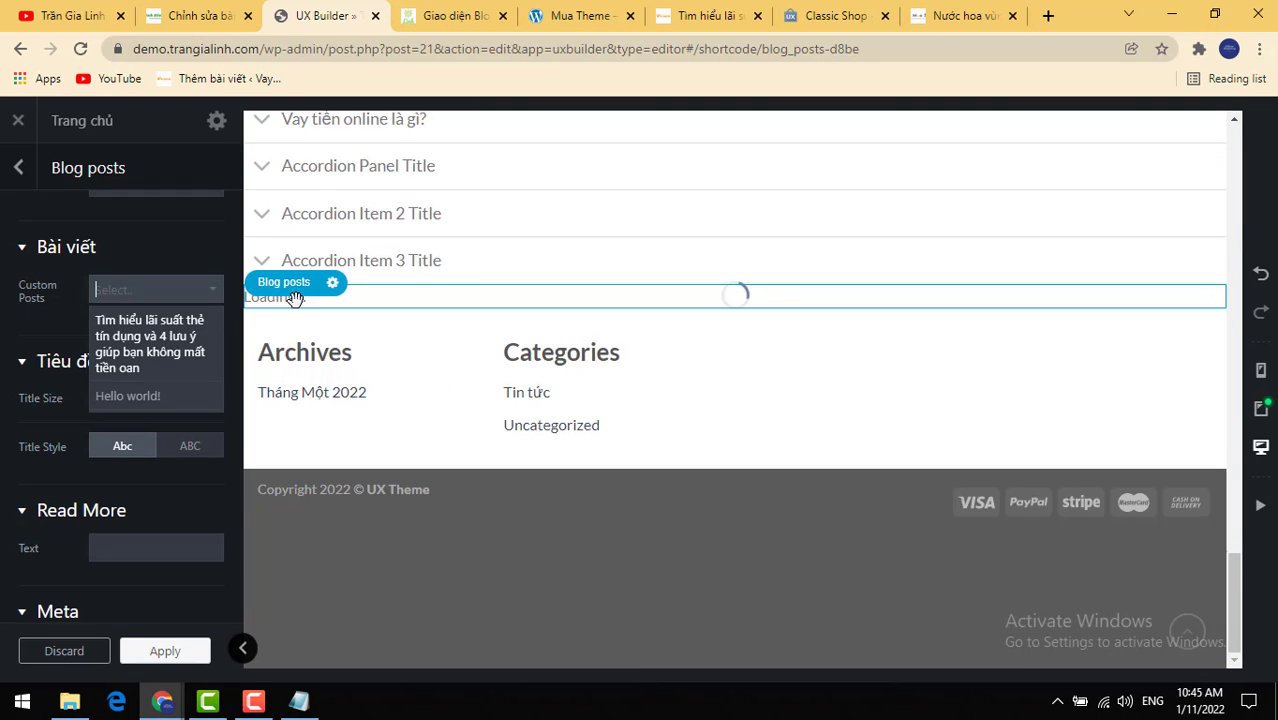
left_click(18, 325)
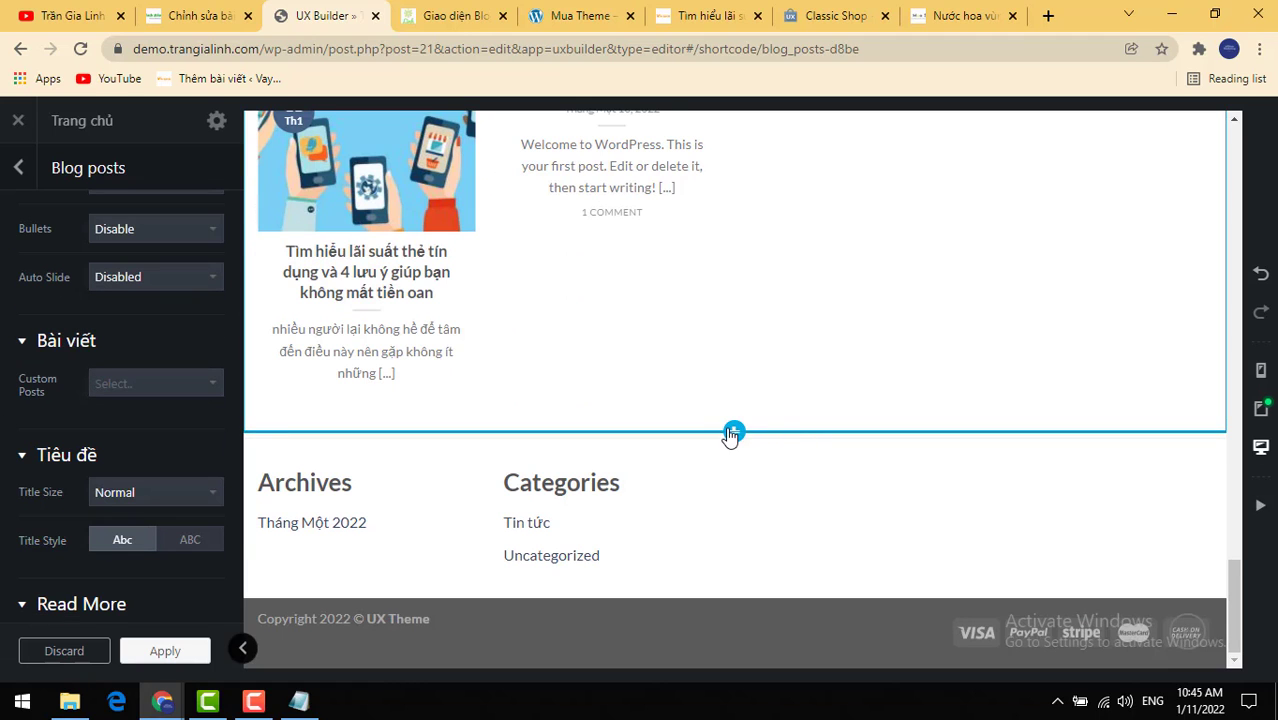
Step: Add a Divider element directly below the Blog posts section
left_click(733, 431)
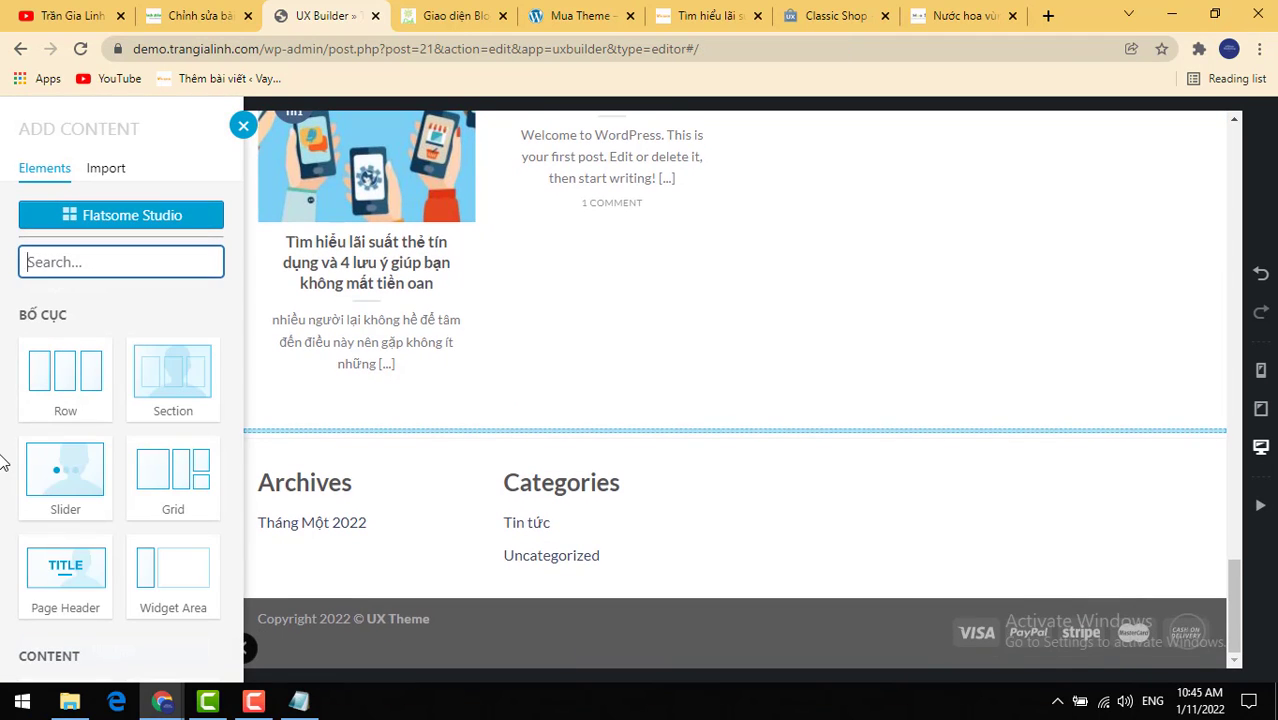
scroll(4, 463, "down", 10)
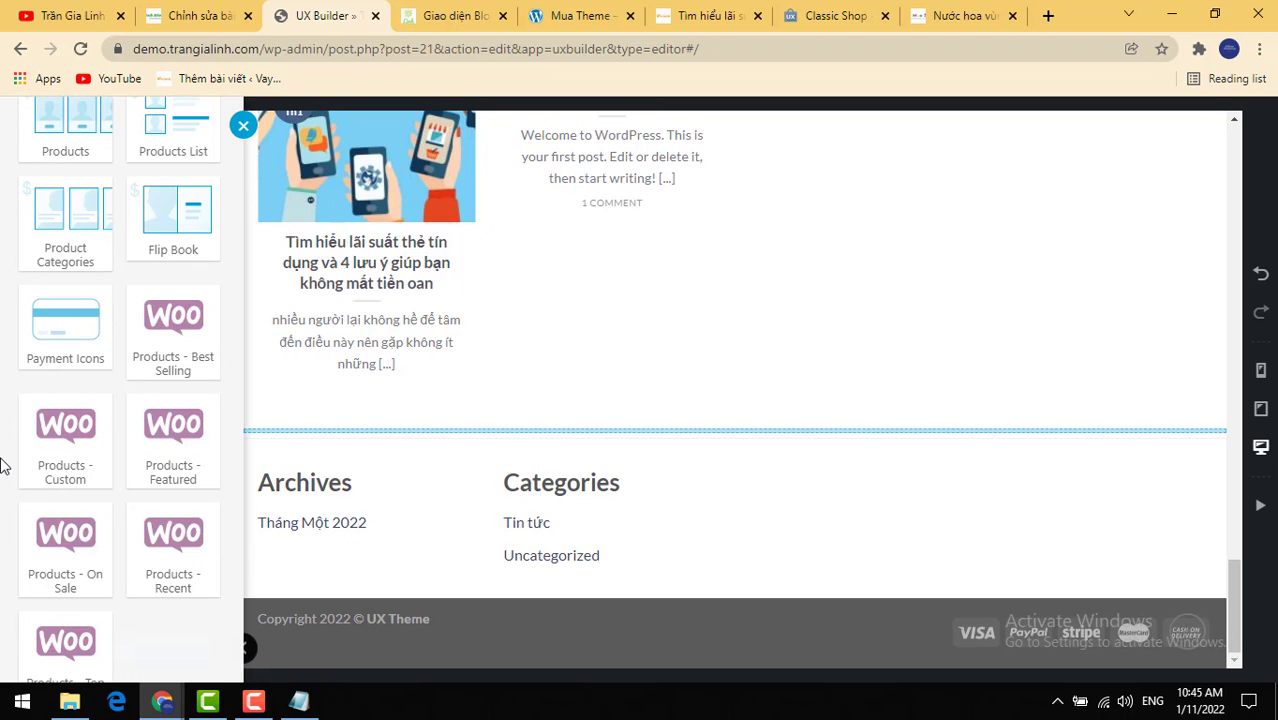
scroll(3, 465, "down", 8)
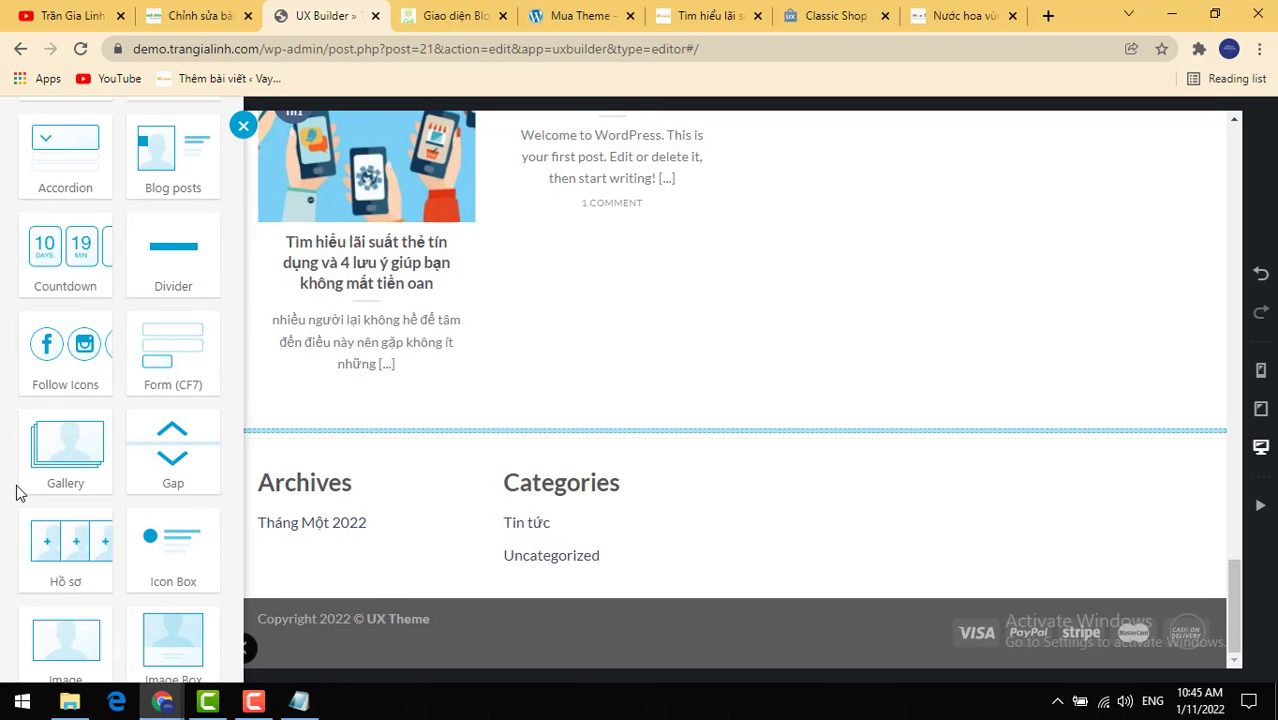
scroll(16, 490, "up", 1)
scroll(16, 490, "up", 1)
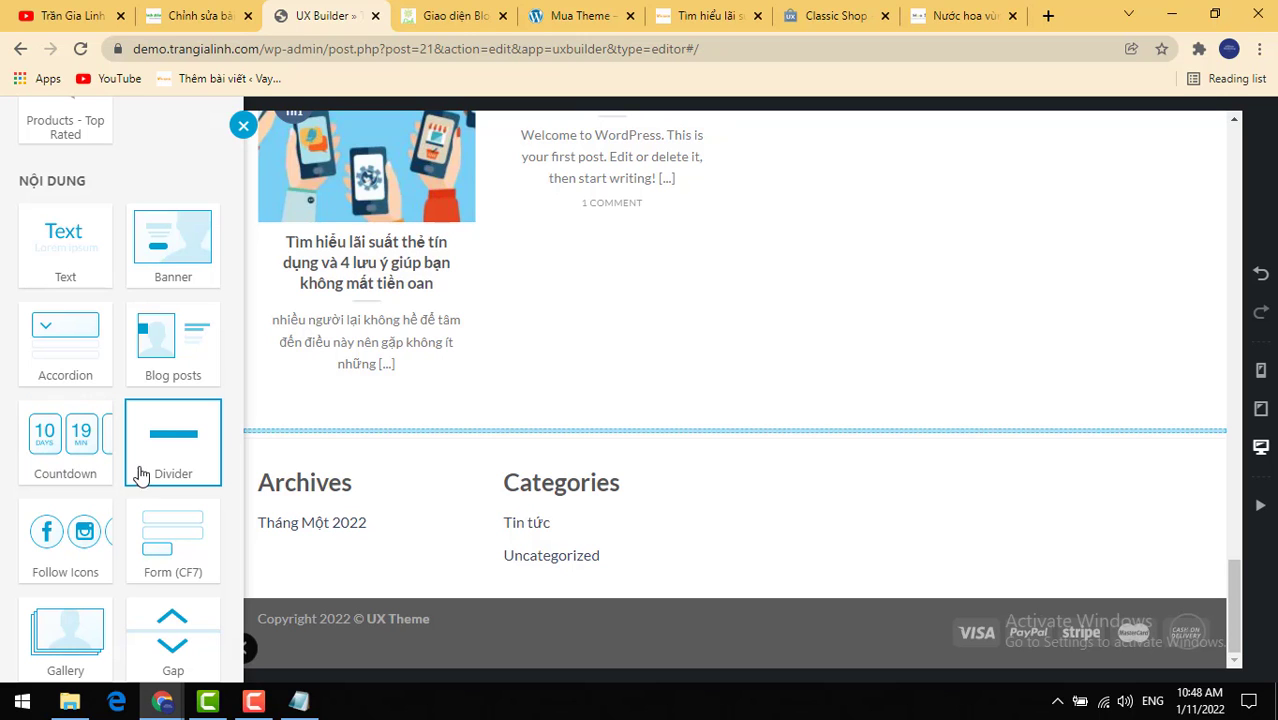
left_click(172, 438)
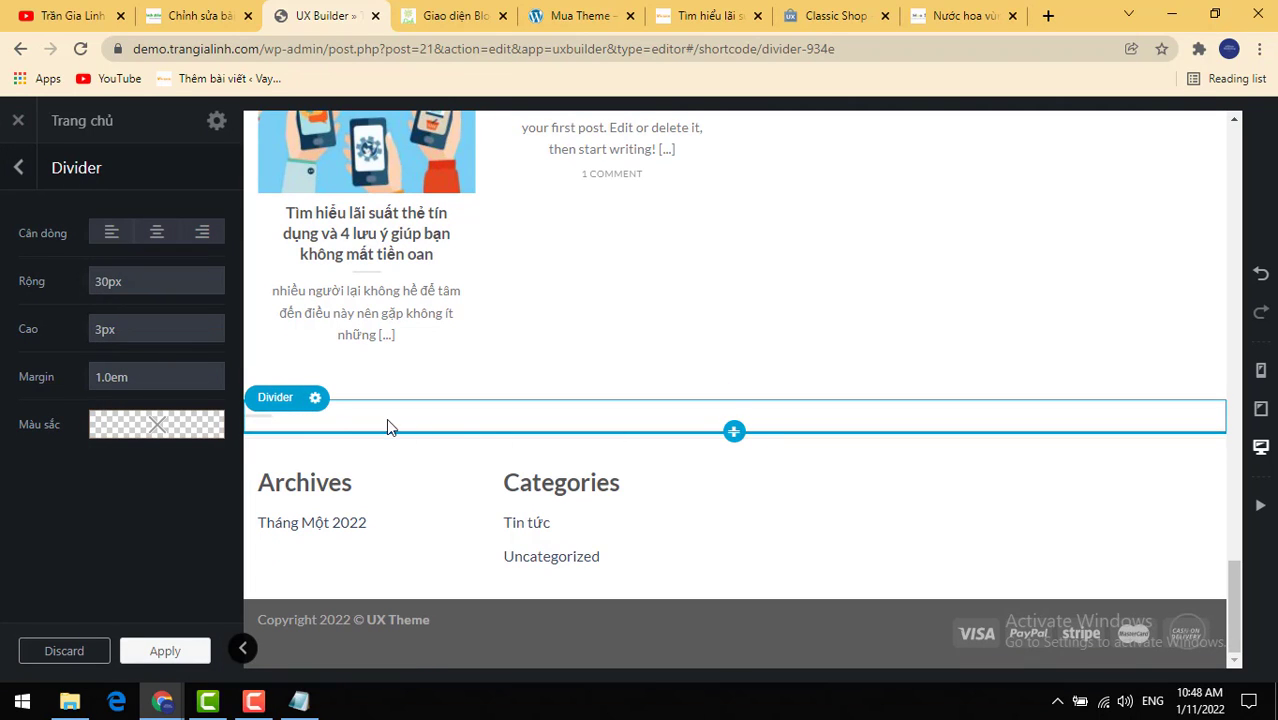
Step: Center the divider and set its width to 168px
left_click(157, 248)
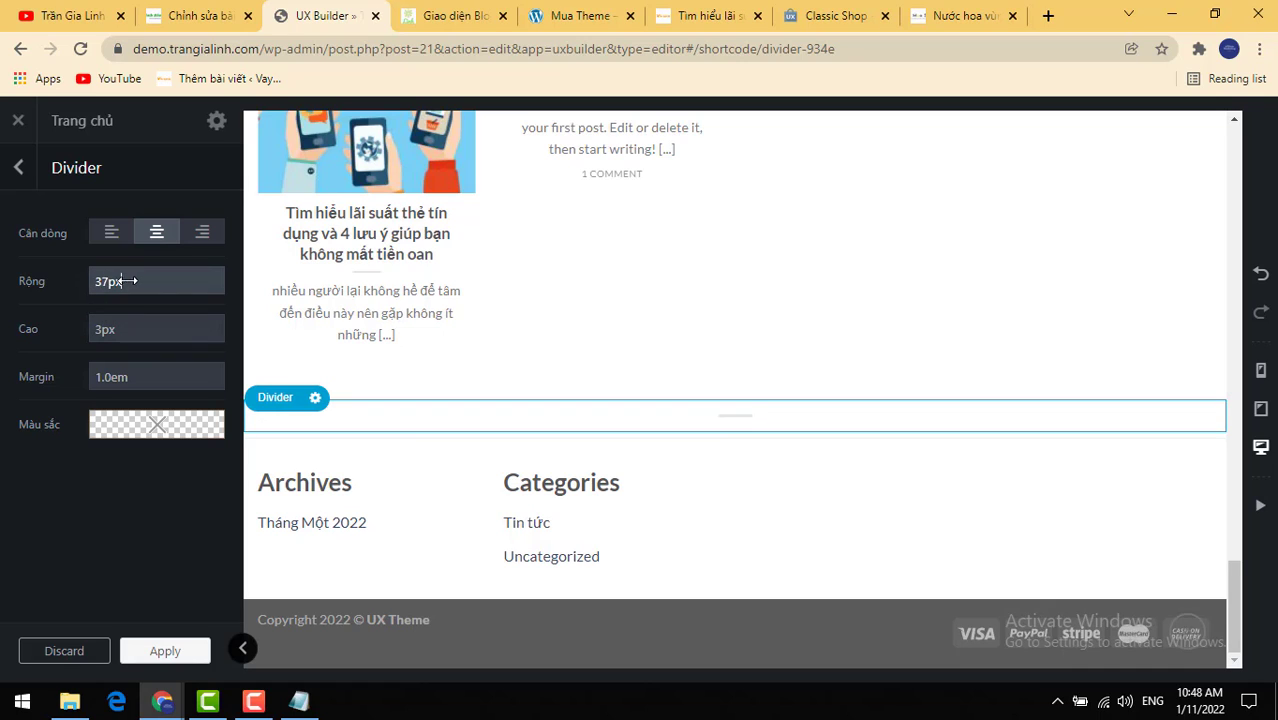
left_click_drag(151, 277, 141, 284)
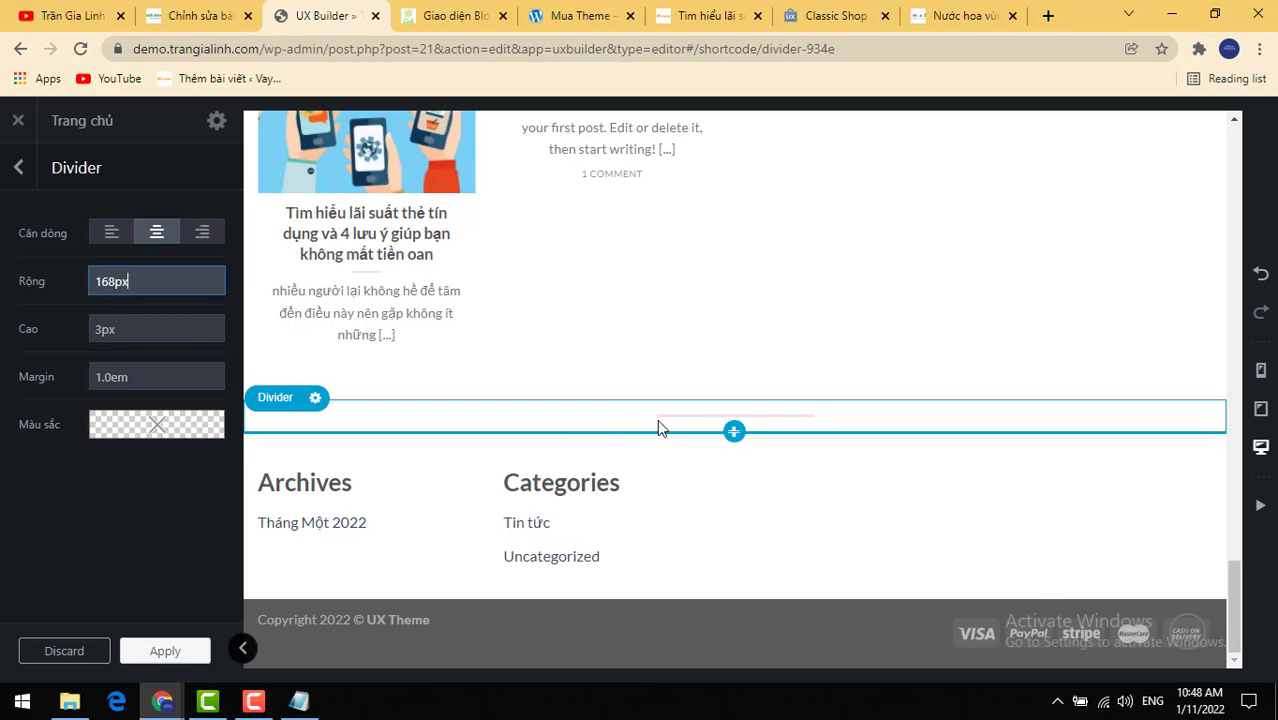
Step: Color the divider green, rgb(116, 204, 57), set its height to 2px and apply the settings
left_click(182, 432)
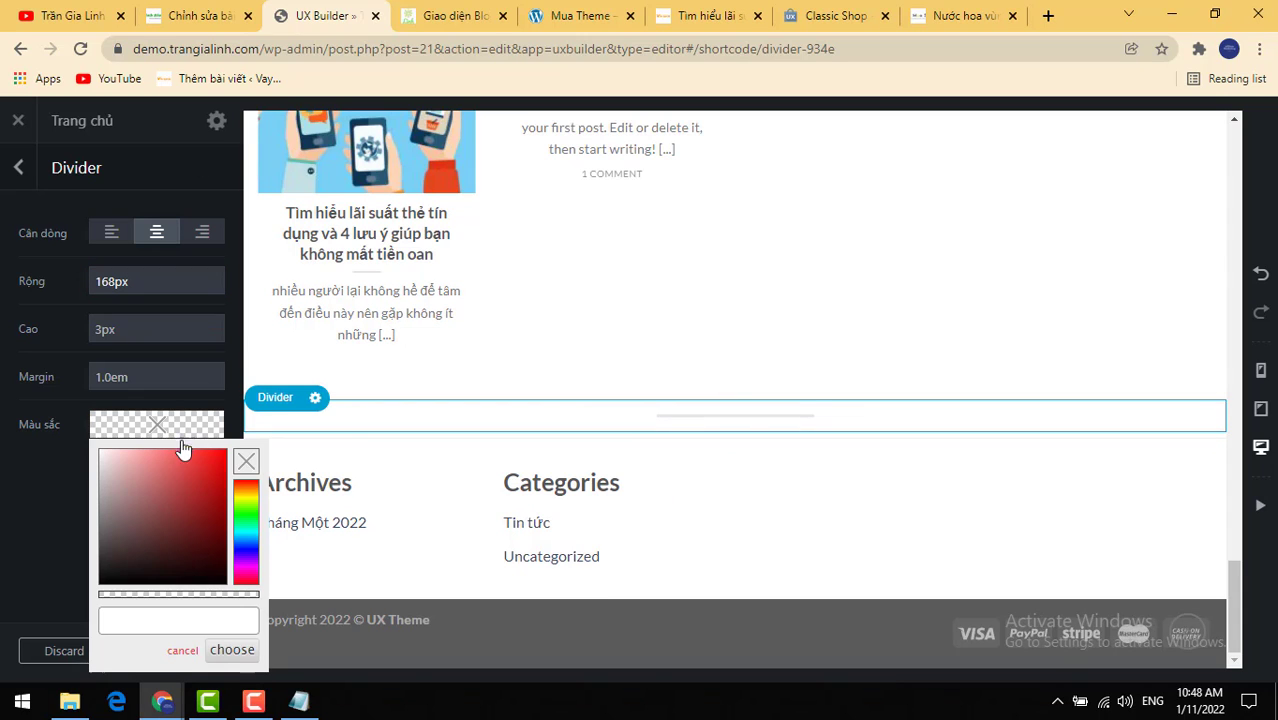
left_click(190, 477)
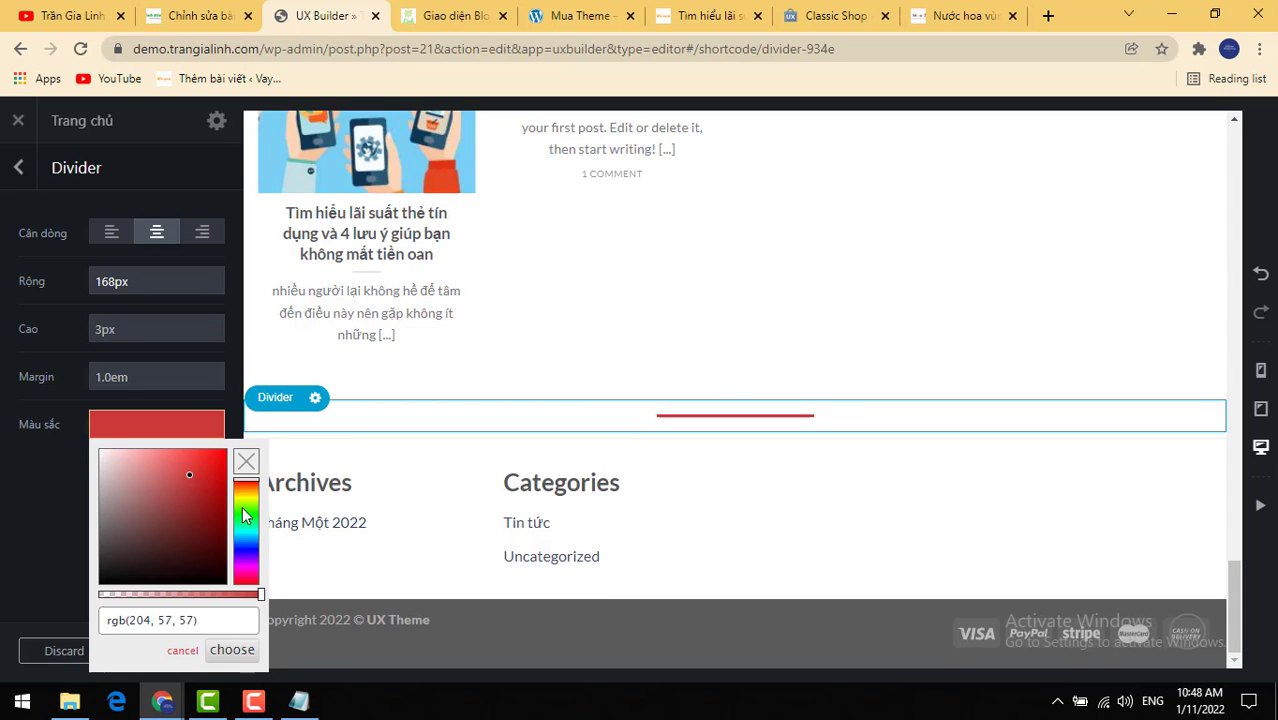
left_click(246, 508)
mouse_move(108, 330)
left_mouse_down()
mouse_move(176, 336)
mouse_move(108, 331)
left_mouse_up()
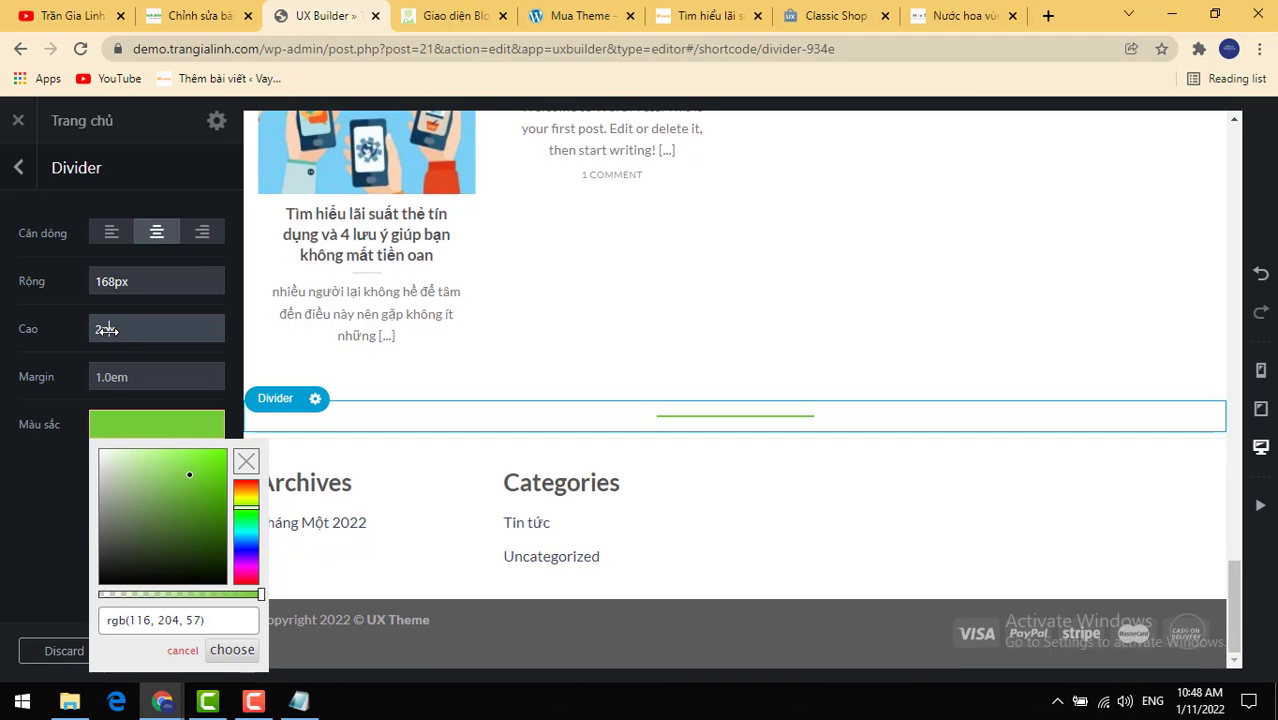
left_click(110, 330)
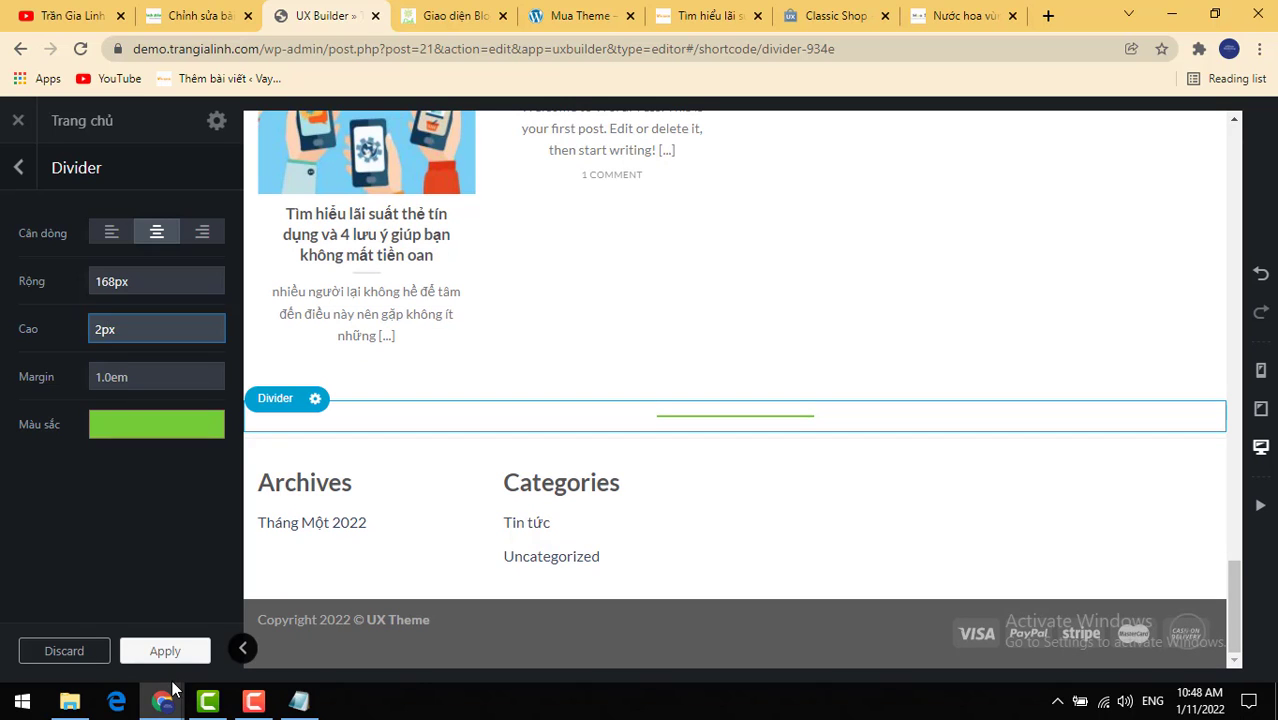
left_click(162, 651)
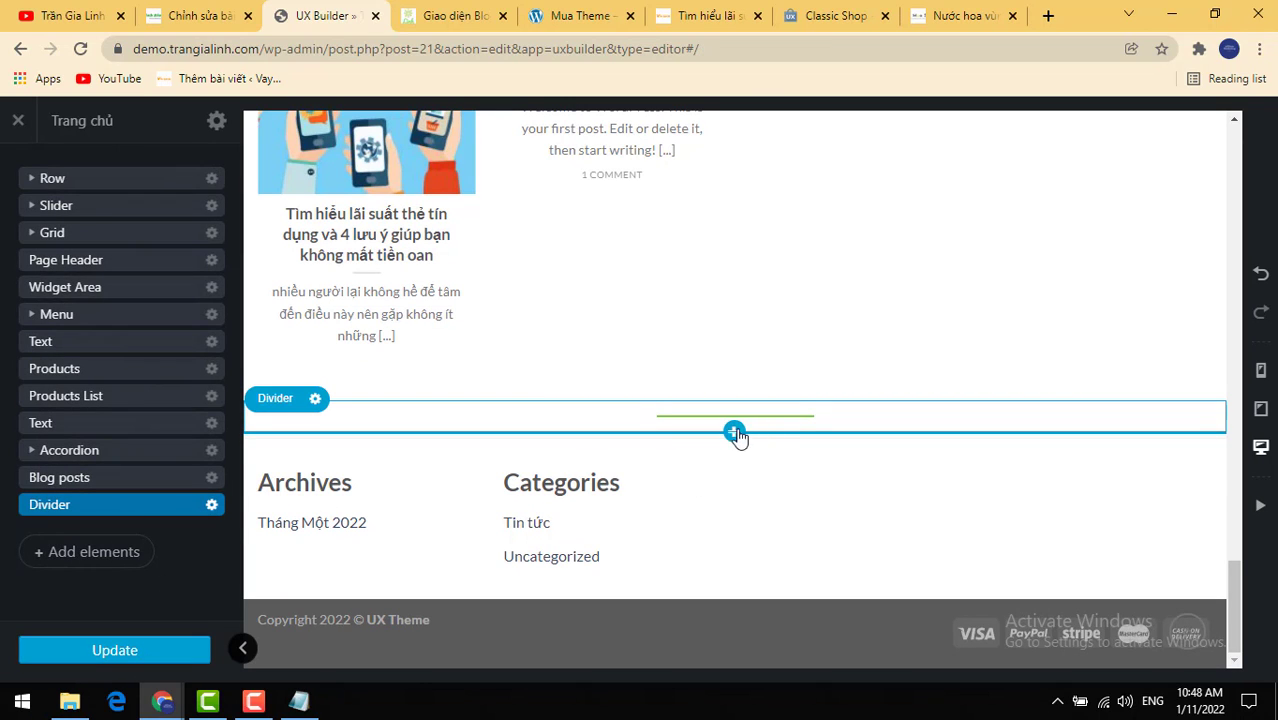
Step: Add a Follow Icons element directly below the divider, review its social network fields and leave them empty
left_click(735, 433)
scroll(120, 480, "down", 10)
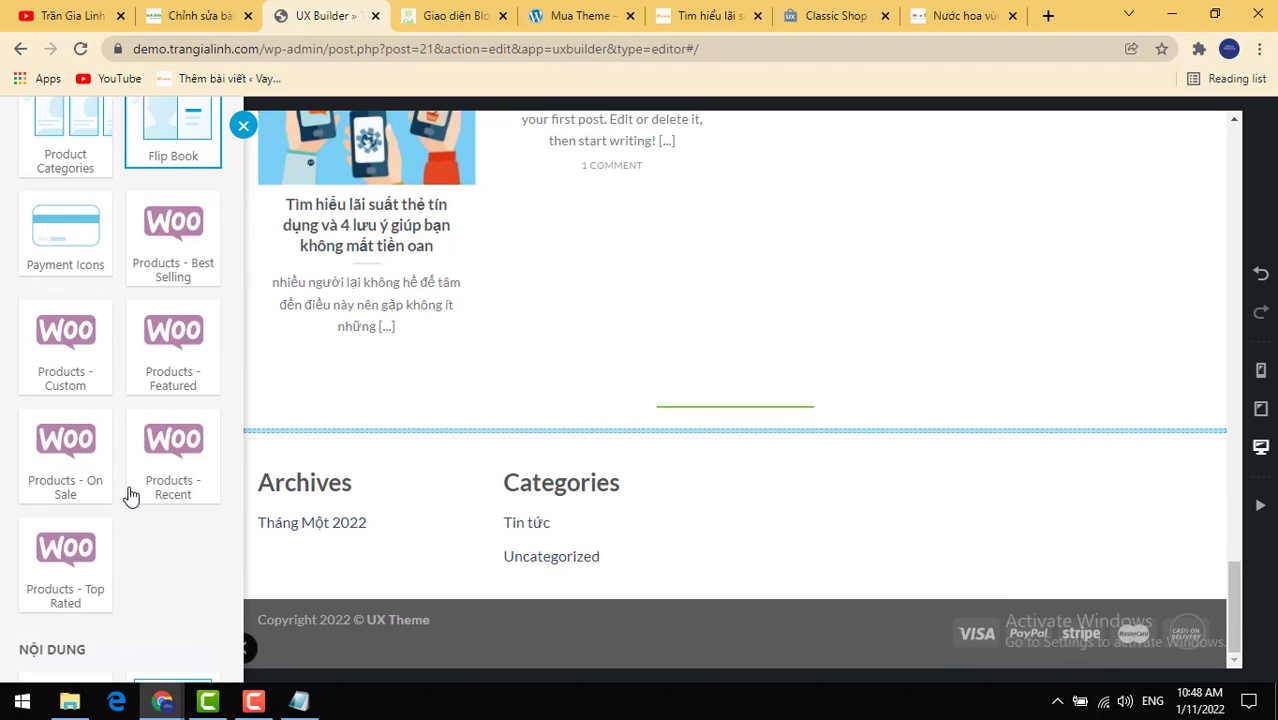
scroll(130, 495, "down", 5)
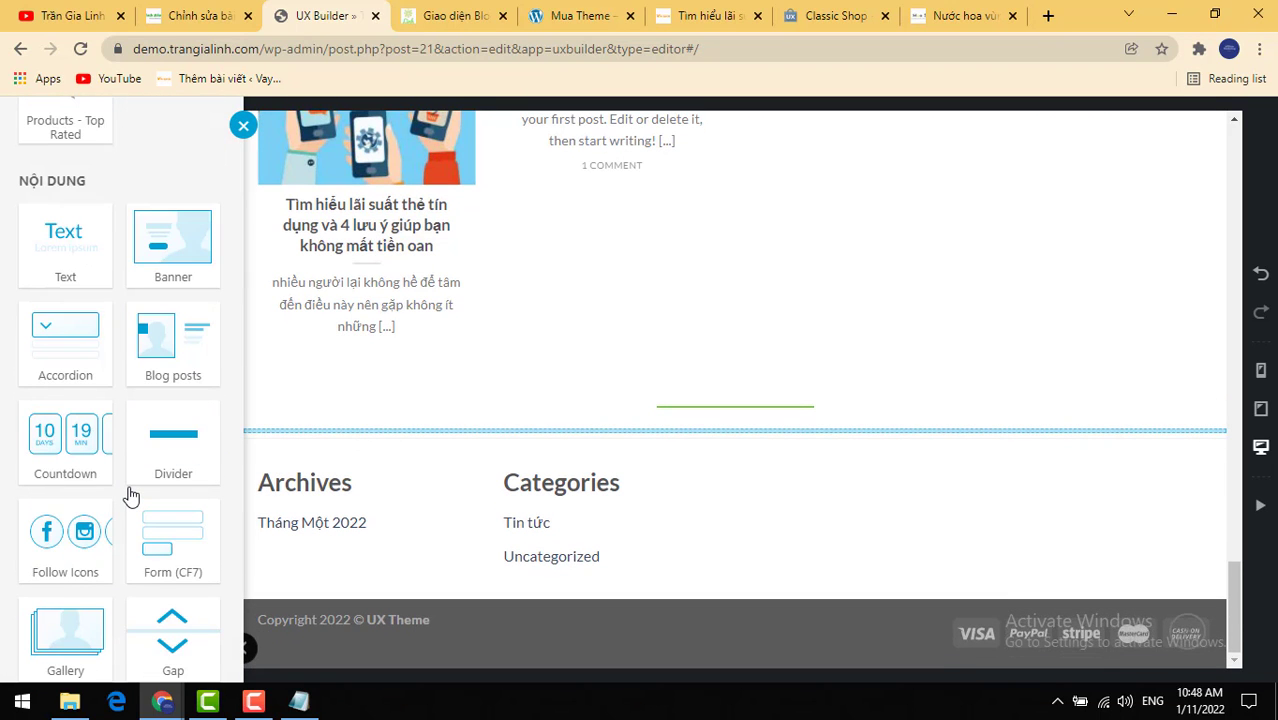
left_click(72, 545)
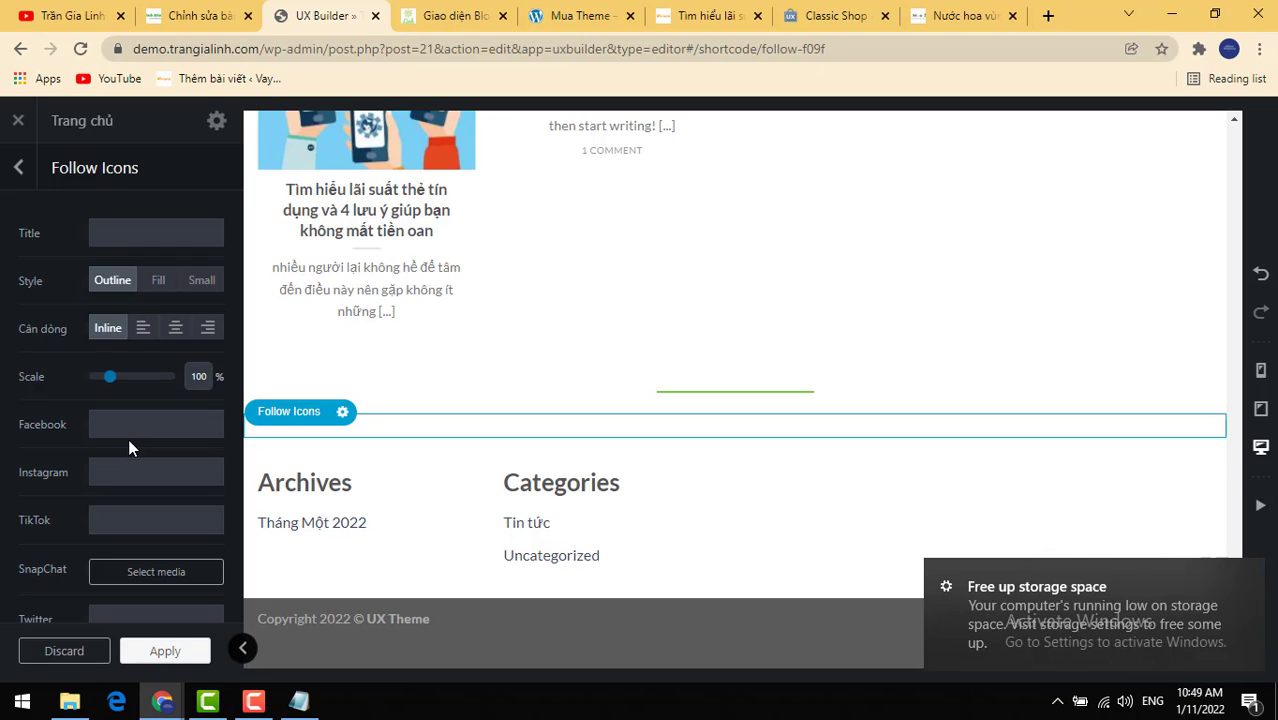
scroll(172, 500, "down", 3)
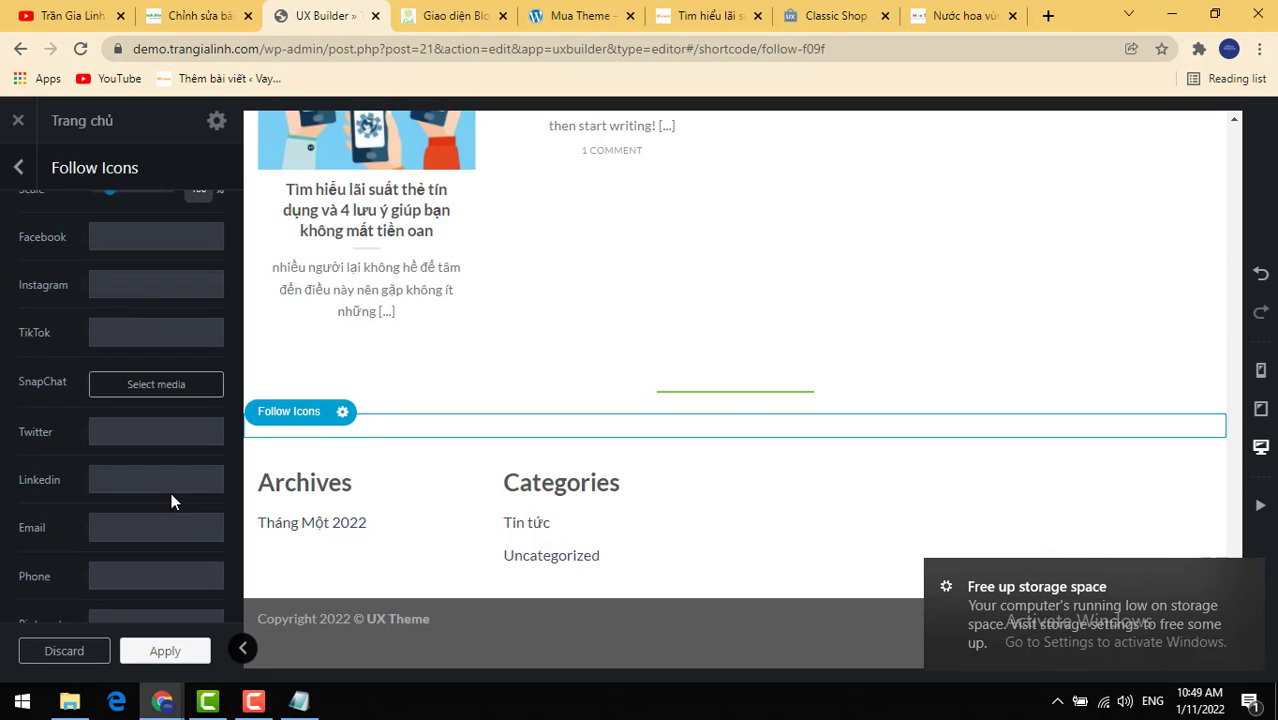
left_click(126, 343)
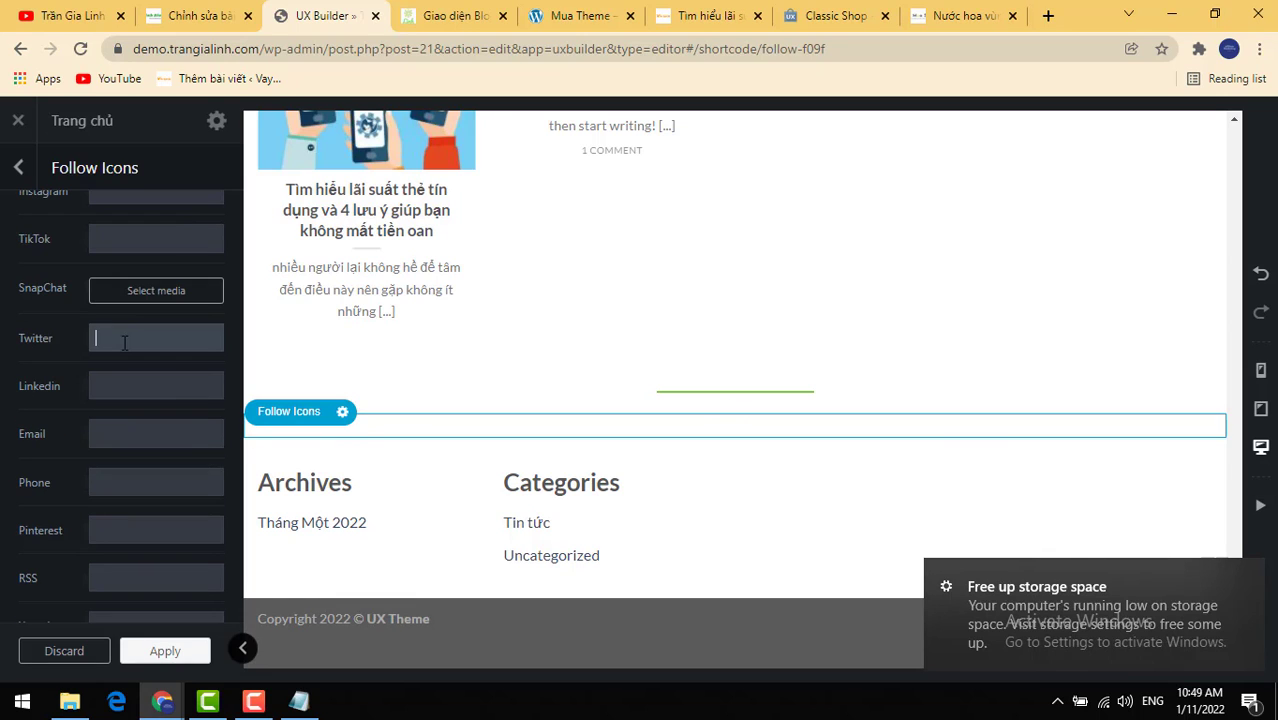
scroll(120, 396, "up", 1)
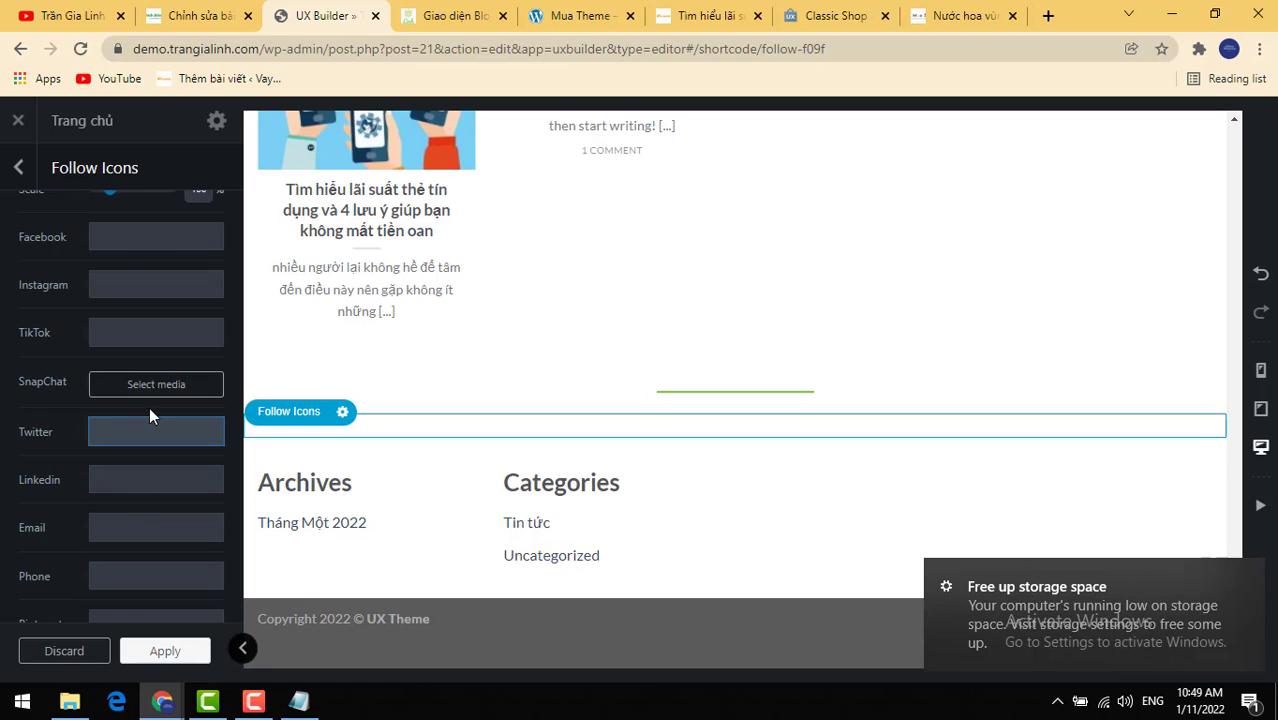
scroll(149, 407, "up", 2)
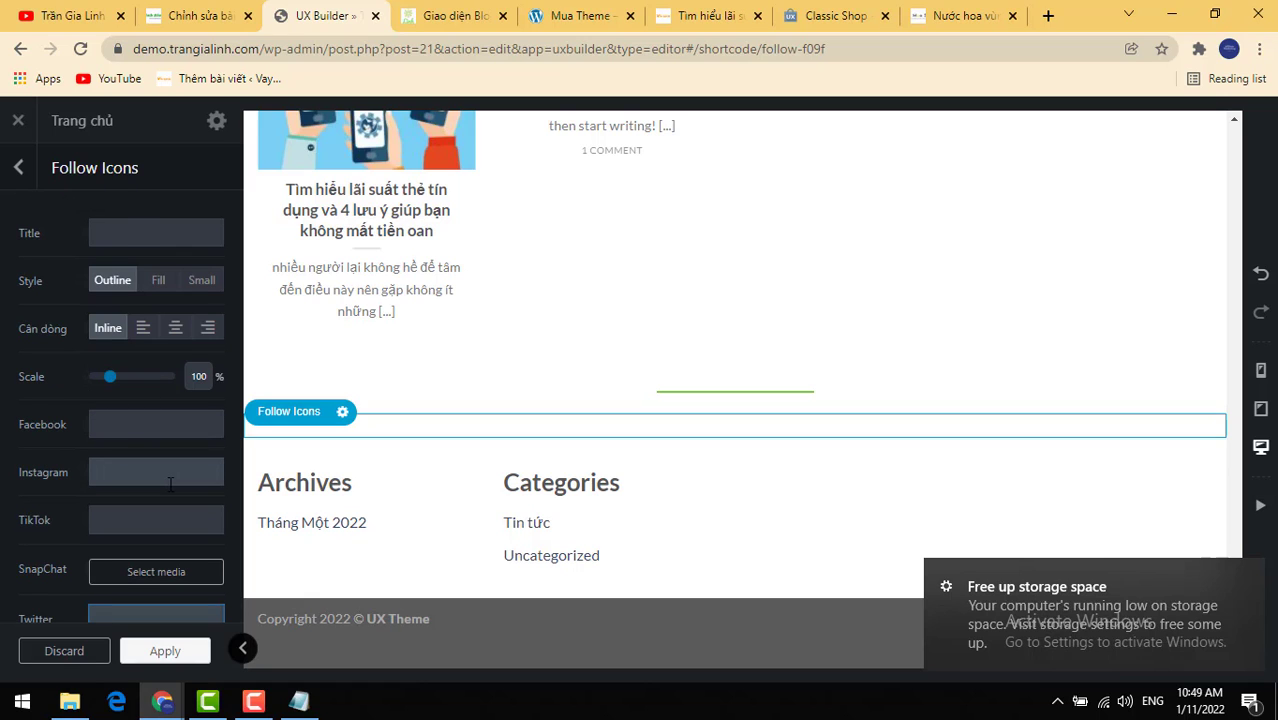
scroll(170, 484, "down", 1)
scroll(171, 491, "up", 1)
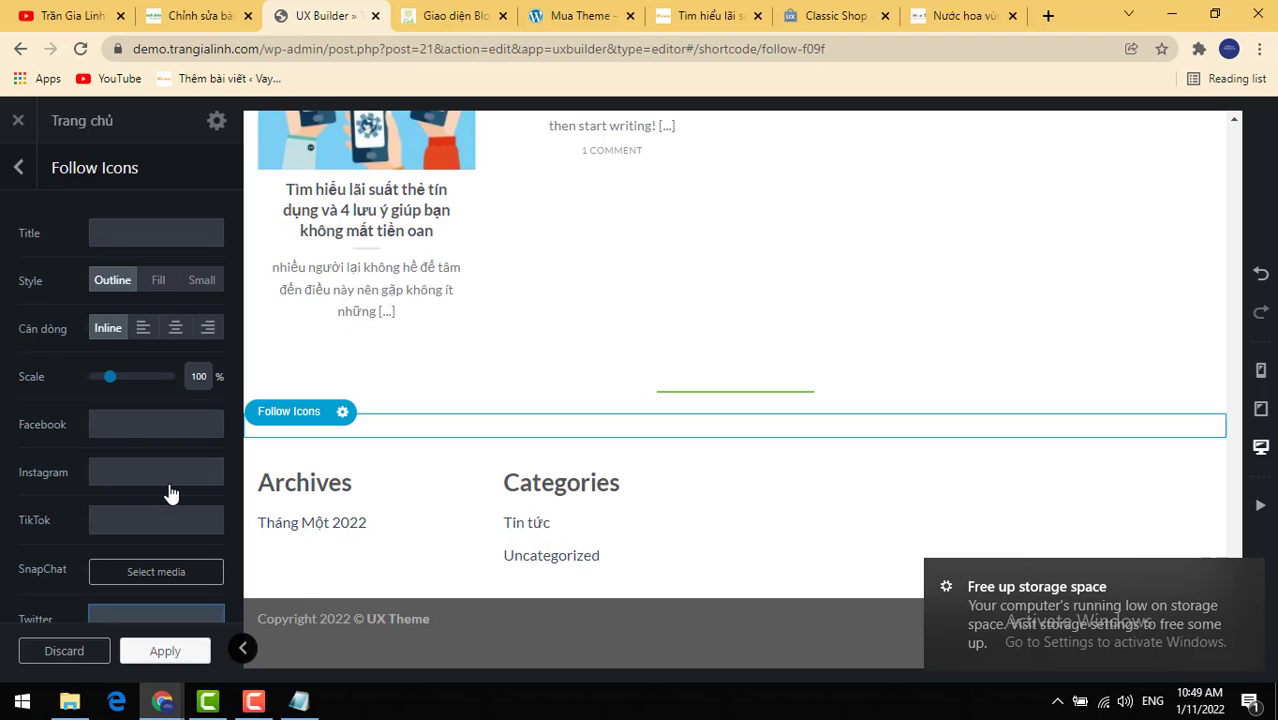
left_click(21, 170)
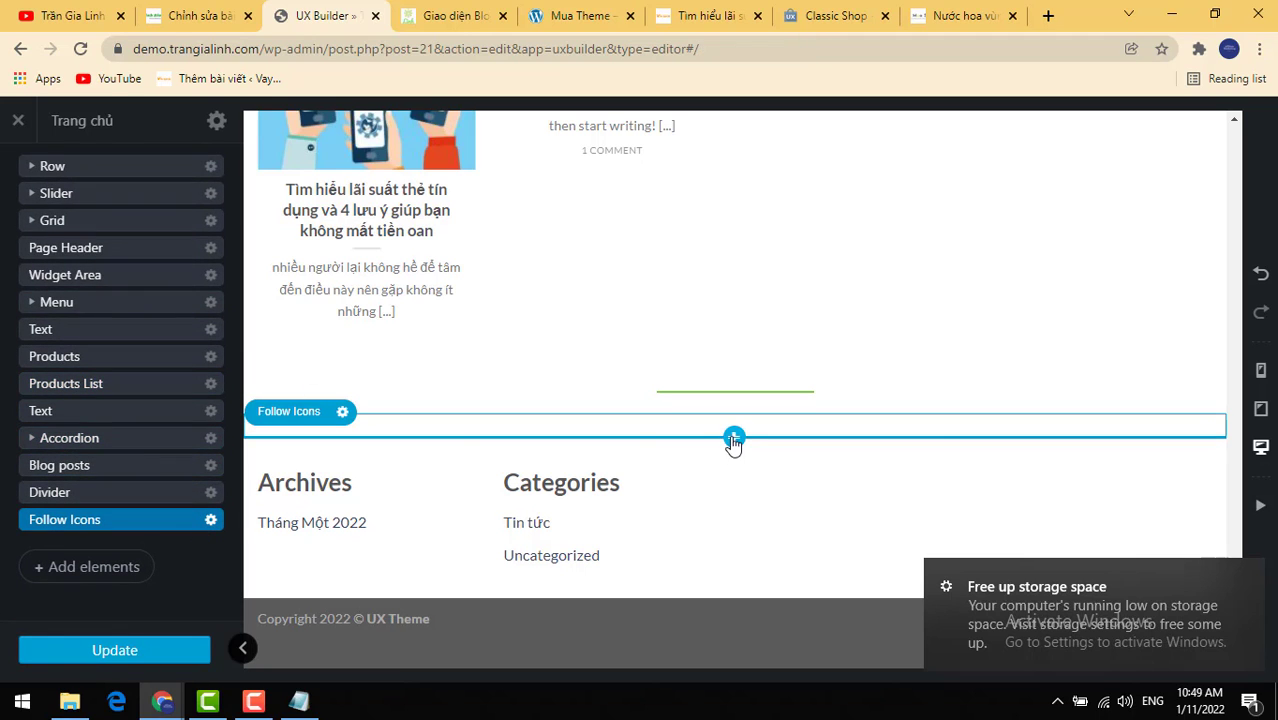
Step: Add a Form (CF7) element below the Follow Icons element without selecting a form
left_click(734, 438)
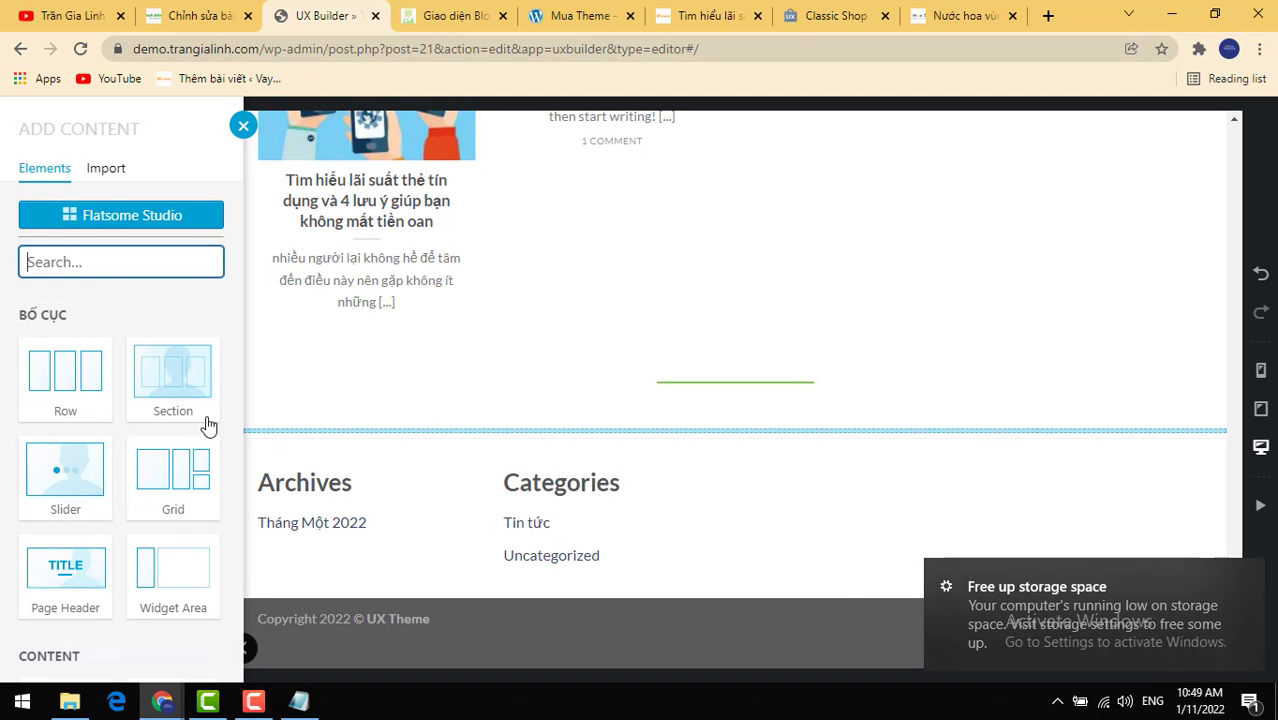
scroll(198, 486, "down", 15)
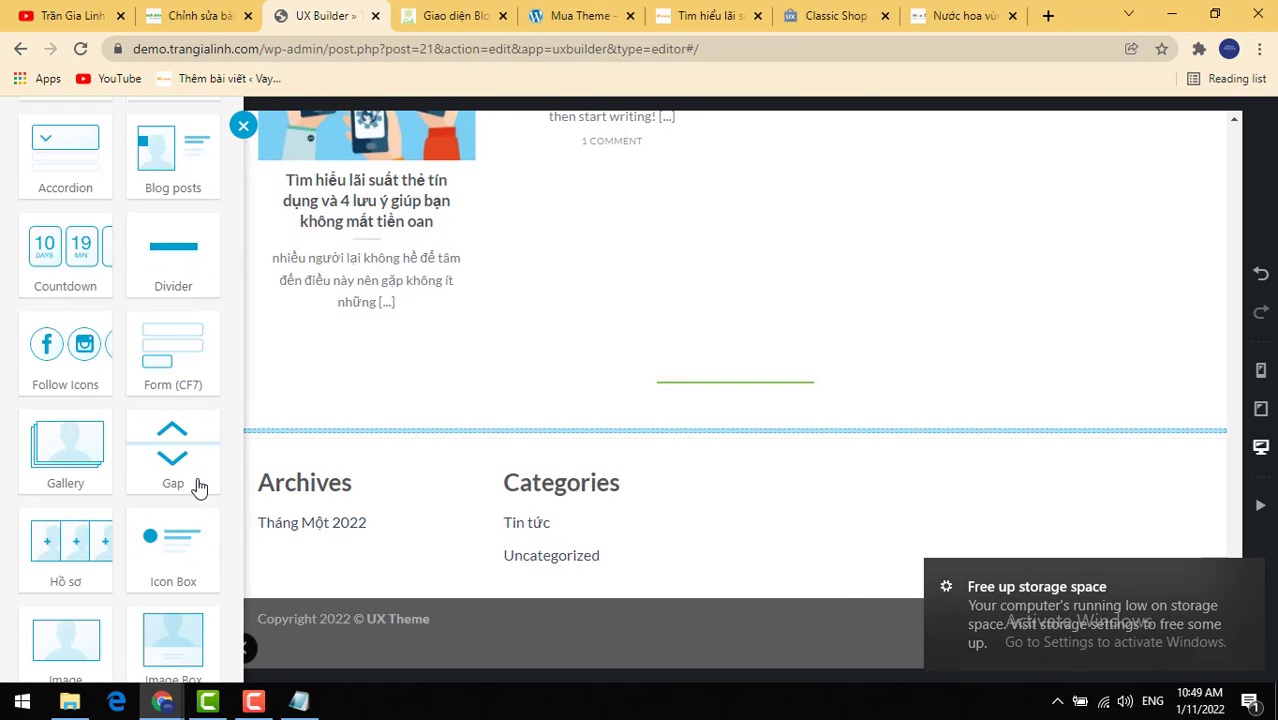
scroll(198, 486, "down", 10)
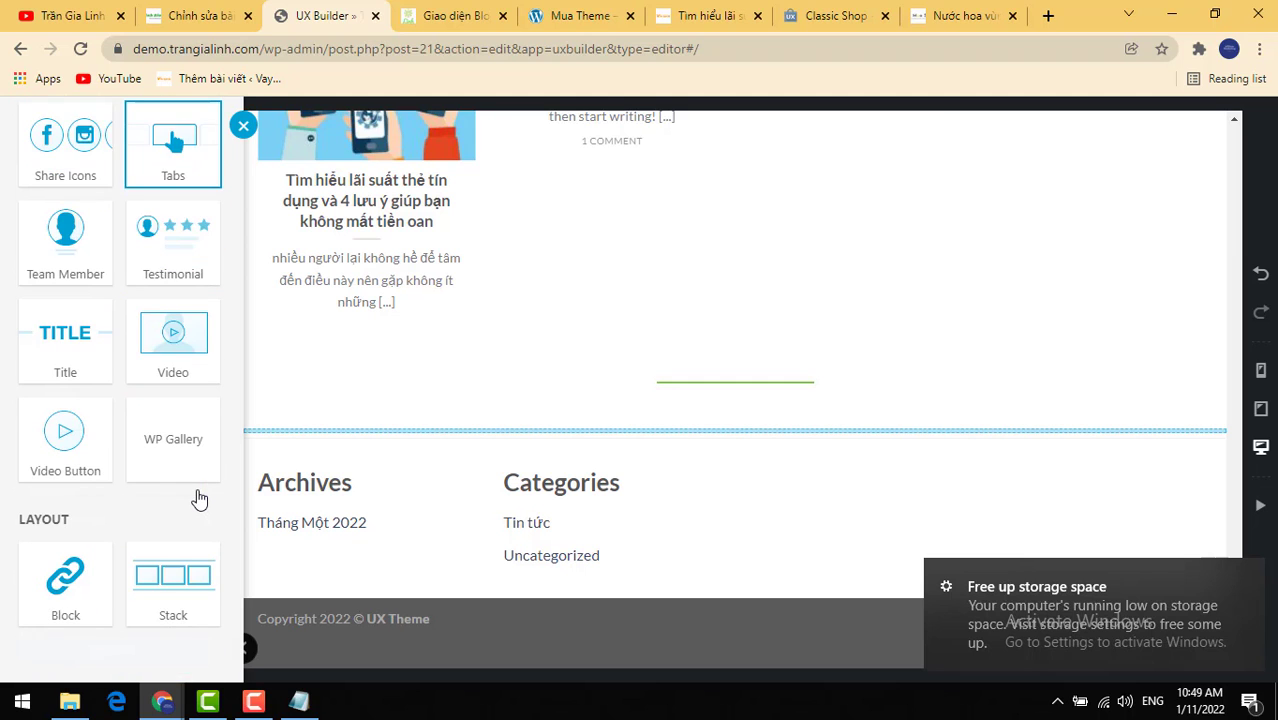
scroll(197, 490, "up", 4)
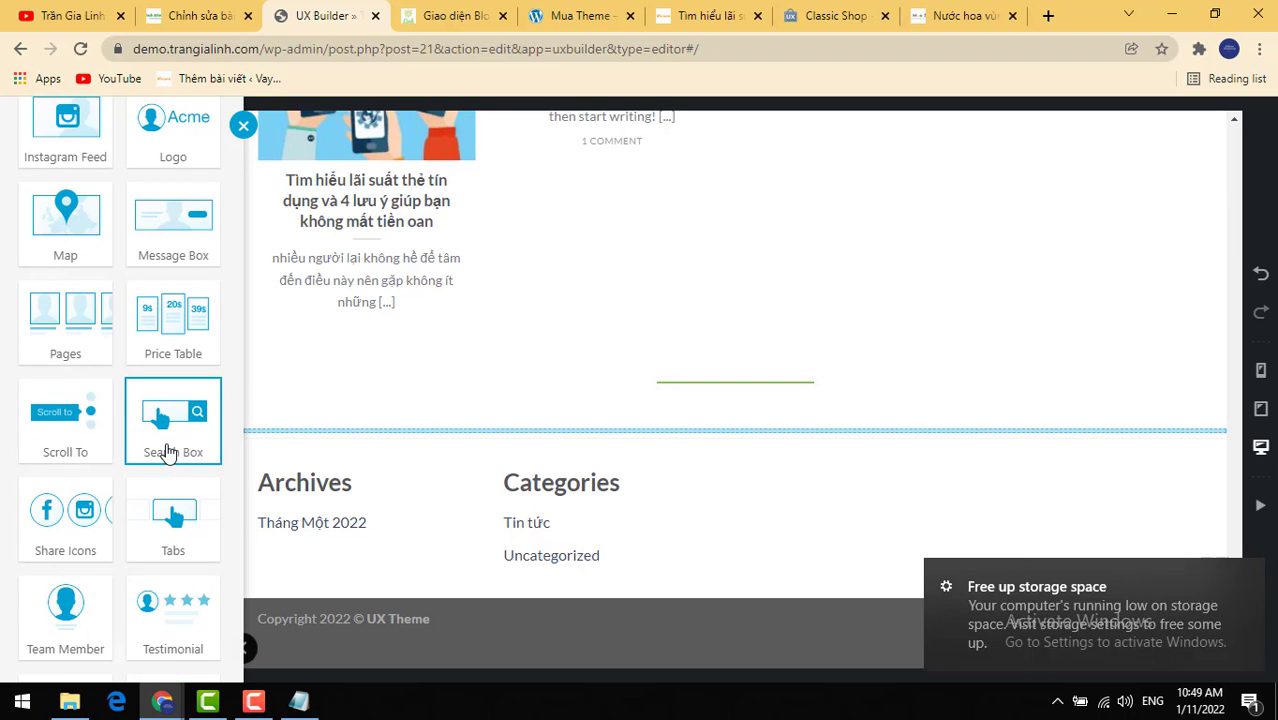
scroll(168, 453, "up", 2)
scroll(168, 453, "up", 3)
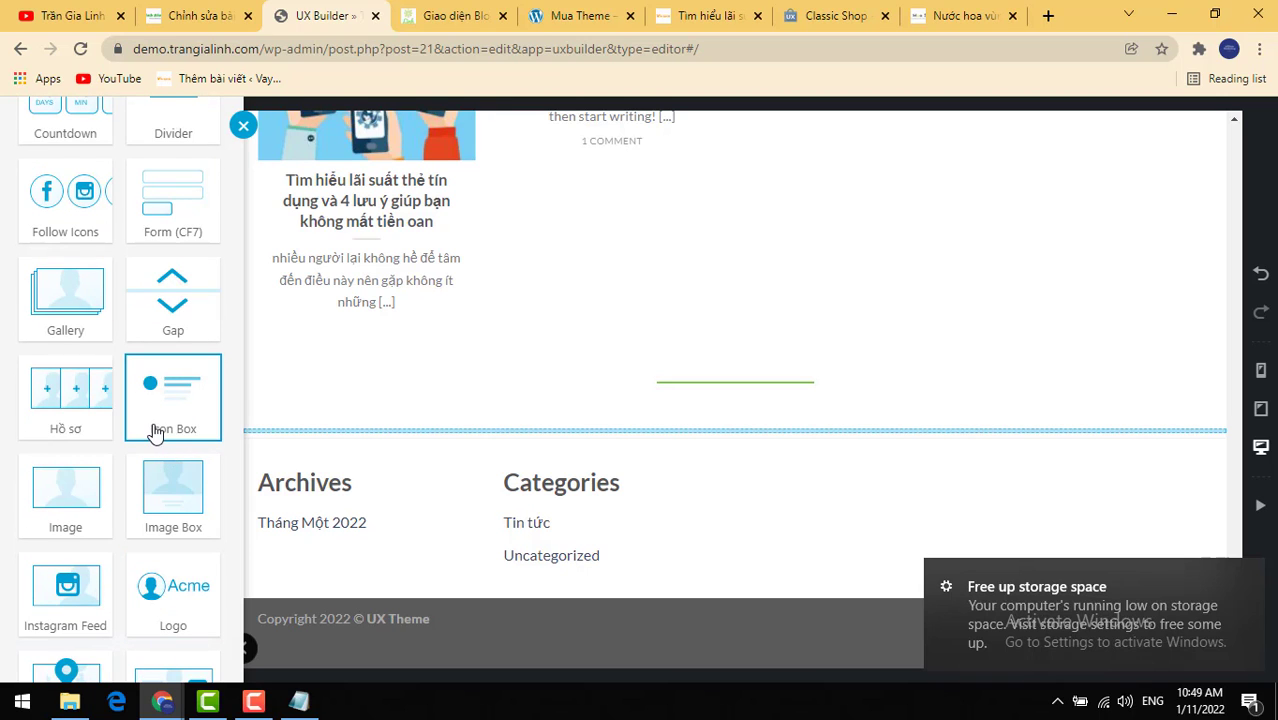
scroll(155, 432, "up", 1)
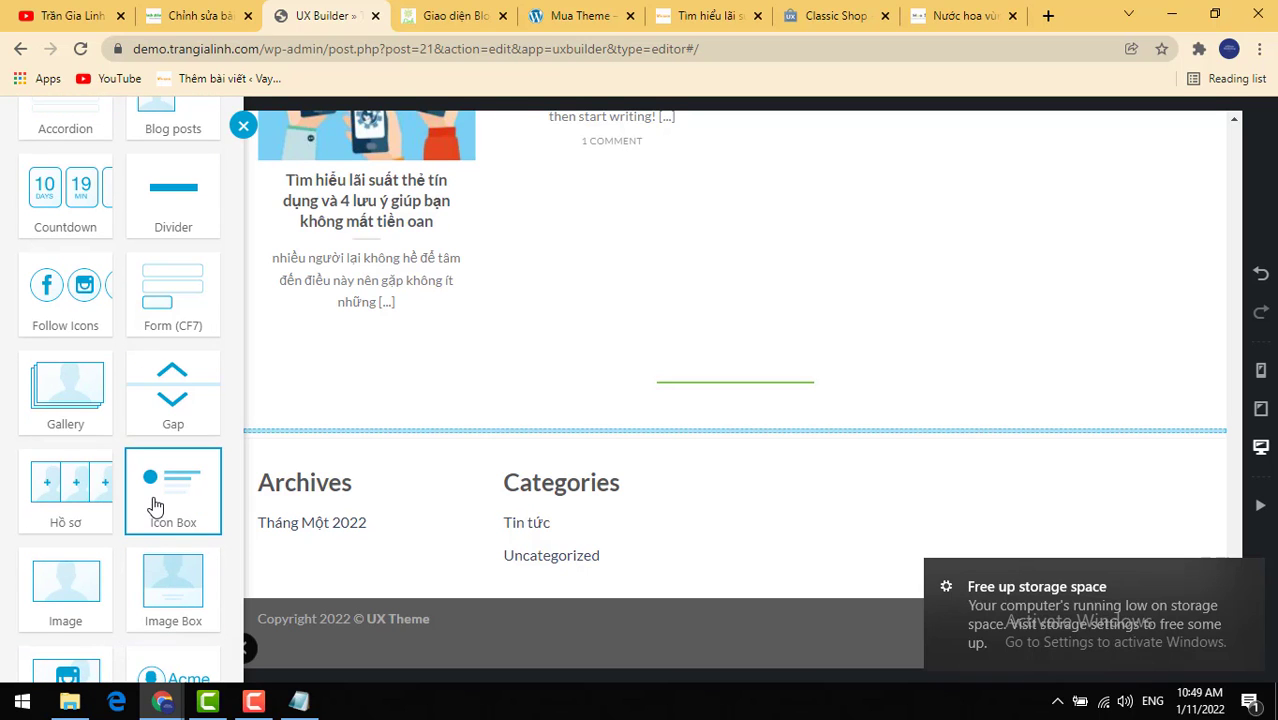
left_click(175, 329)
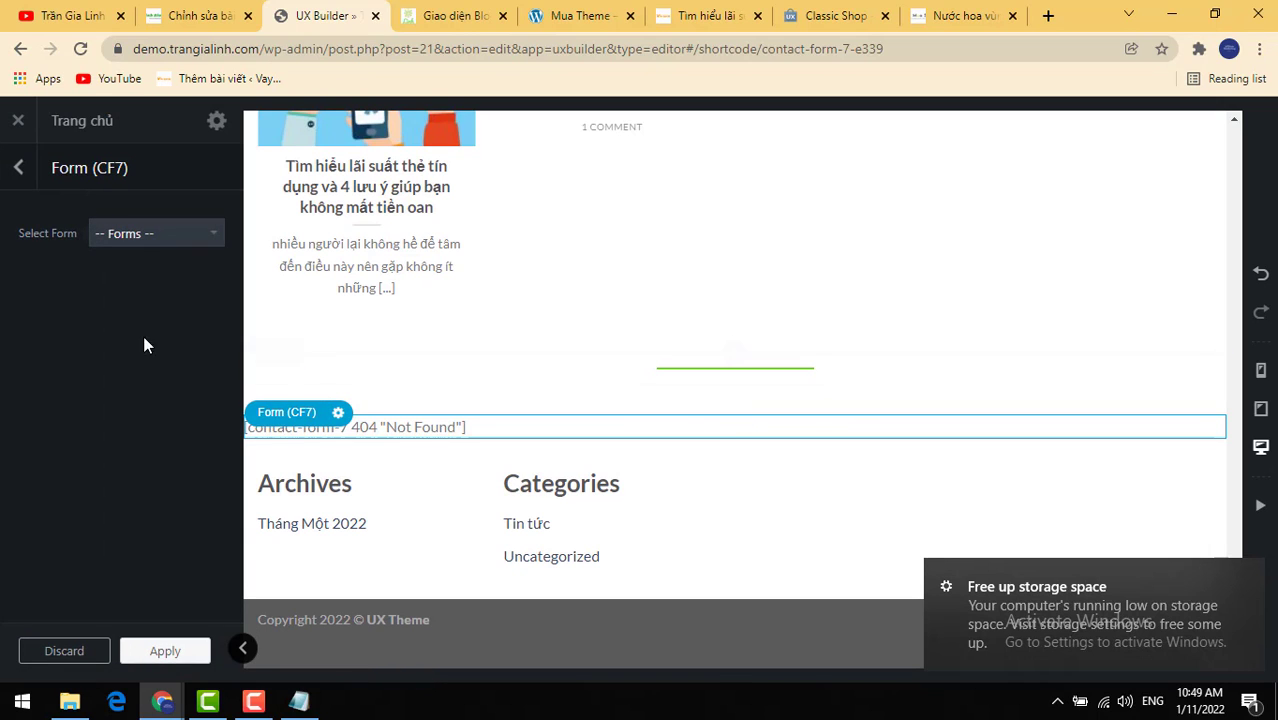
left_click(20, 170)
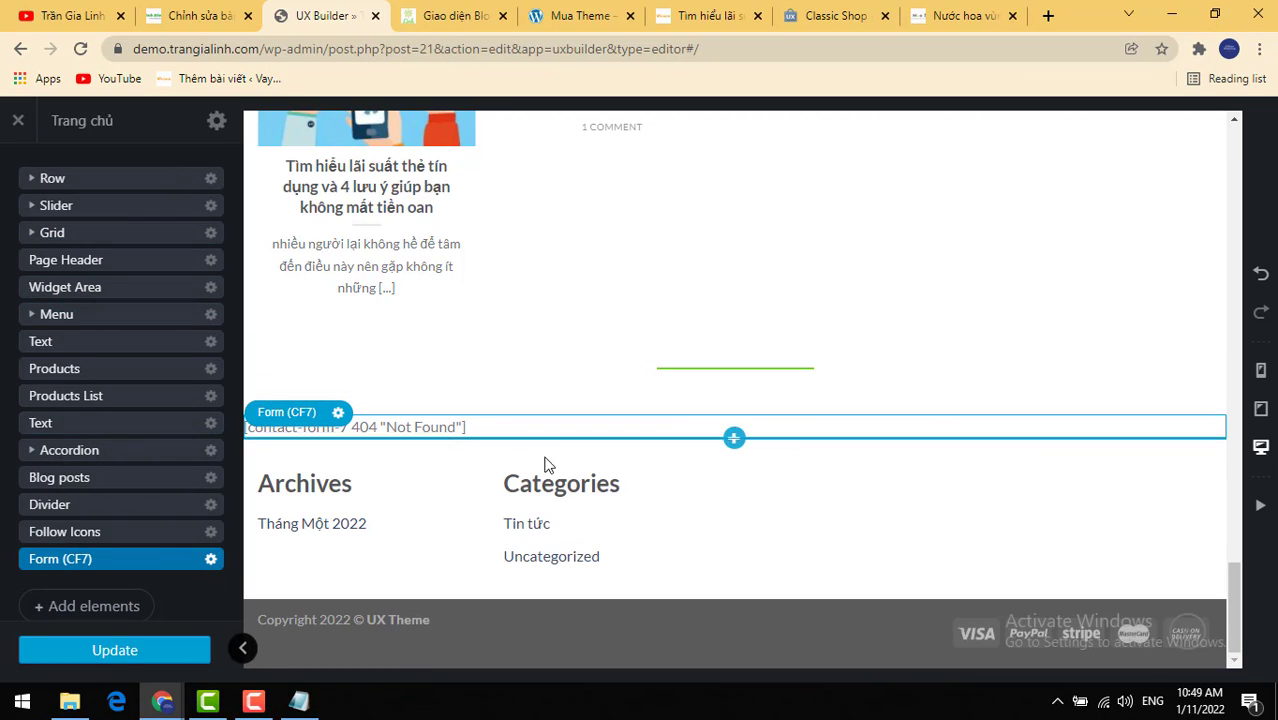
Step: Add a Gap element directly below the Form (CF7) element
left_click(734, 440)
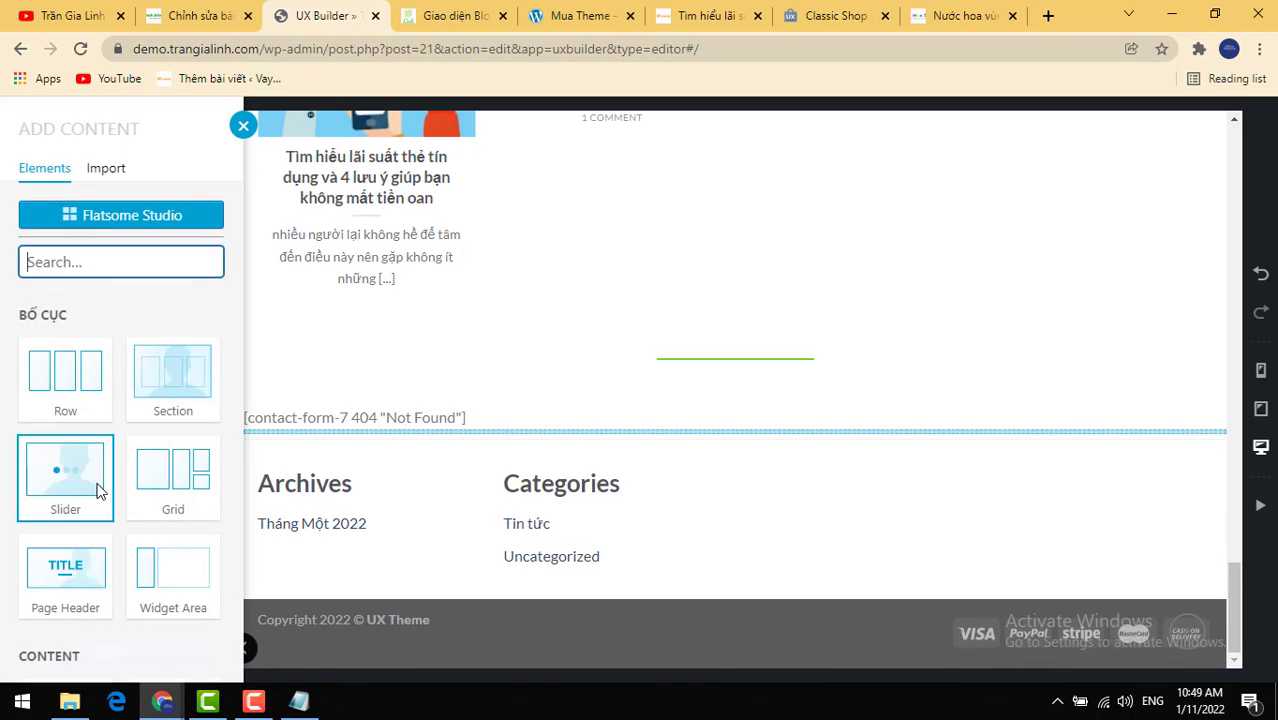
scroll(100, 488, "down", 10)
scroll(100, 488, "down", 7)
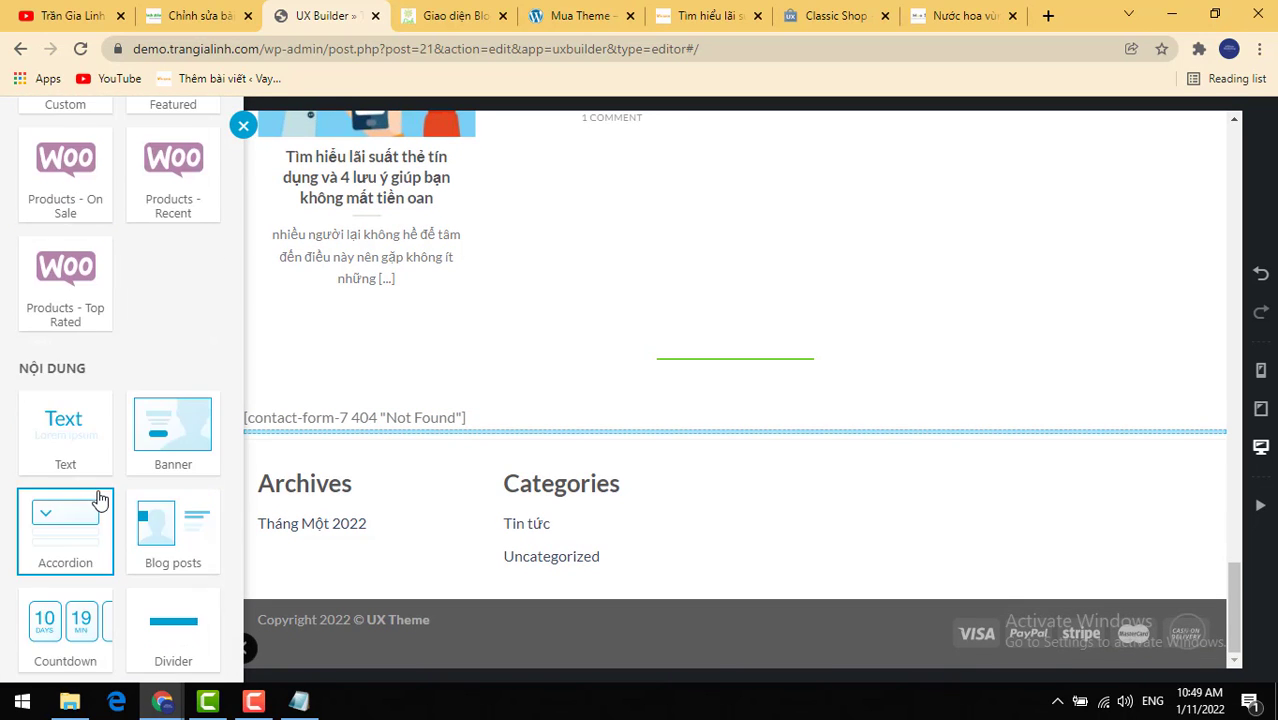
scroll(100, 496, "down", 2)
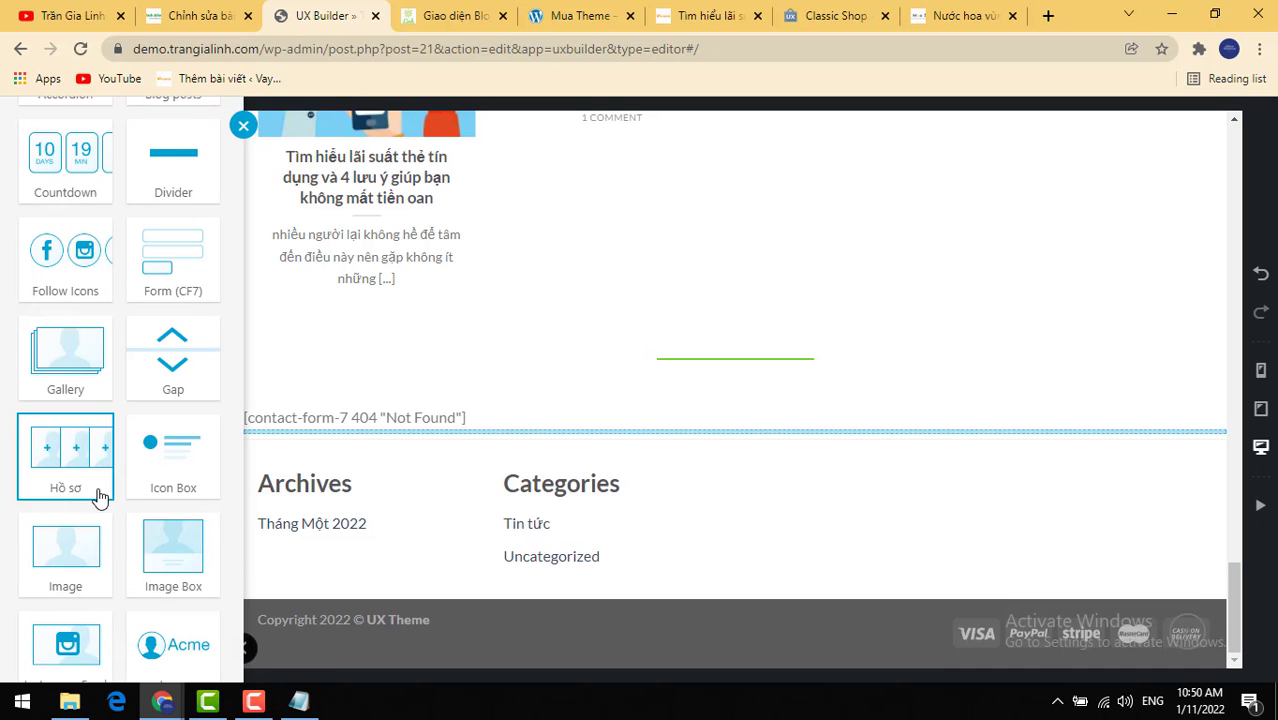
left_click(162, 388)
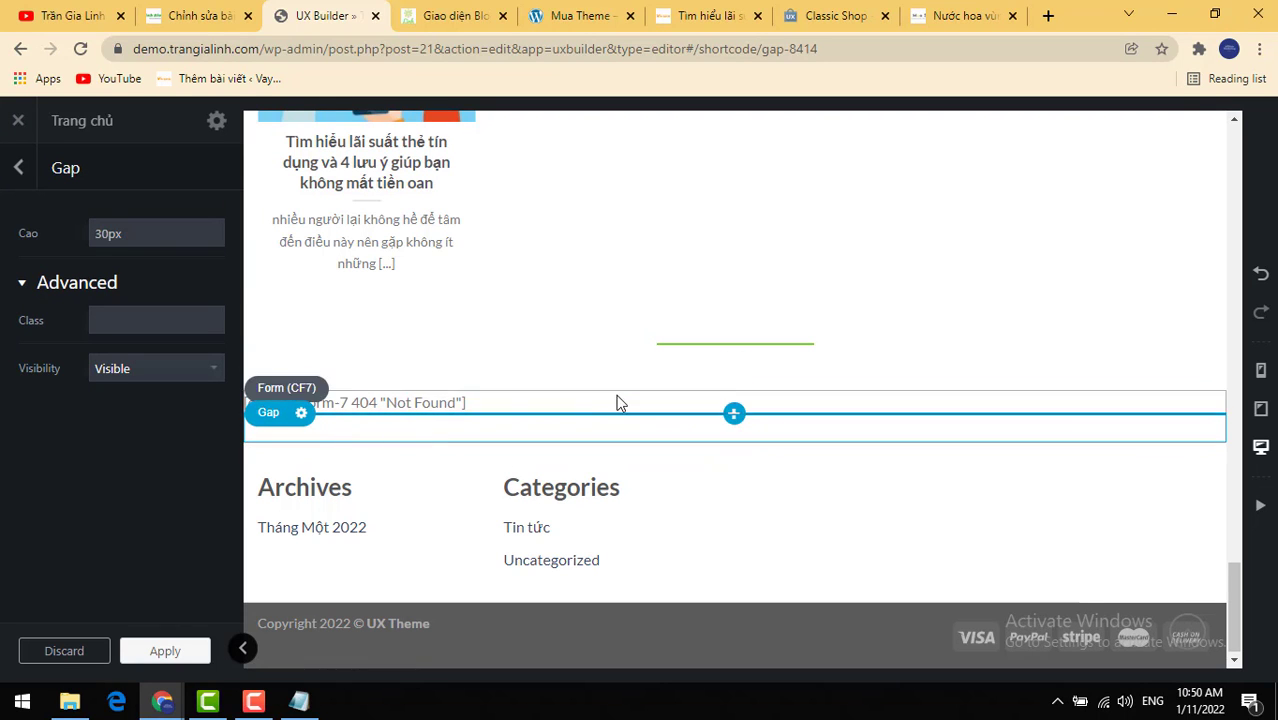
Step: Add a Gap element between the FAQs accordion and the Blog posts section, with its height set to 88px
scroll(616, 402, "up", 3)
scroll(724, 350, "up", 2)
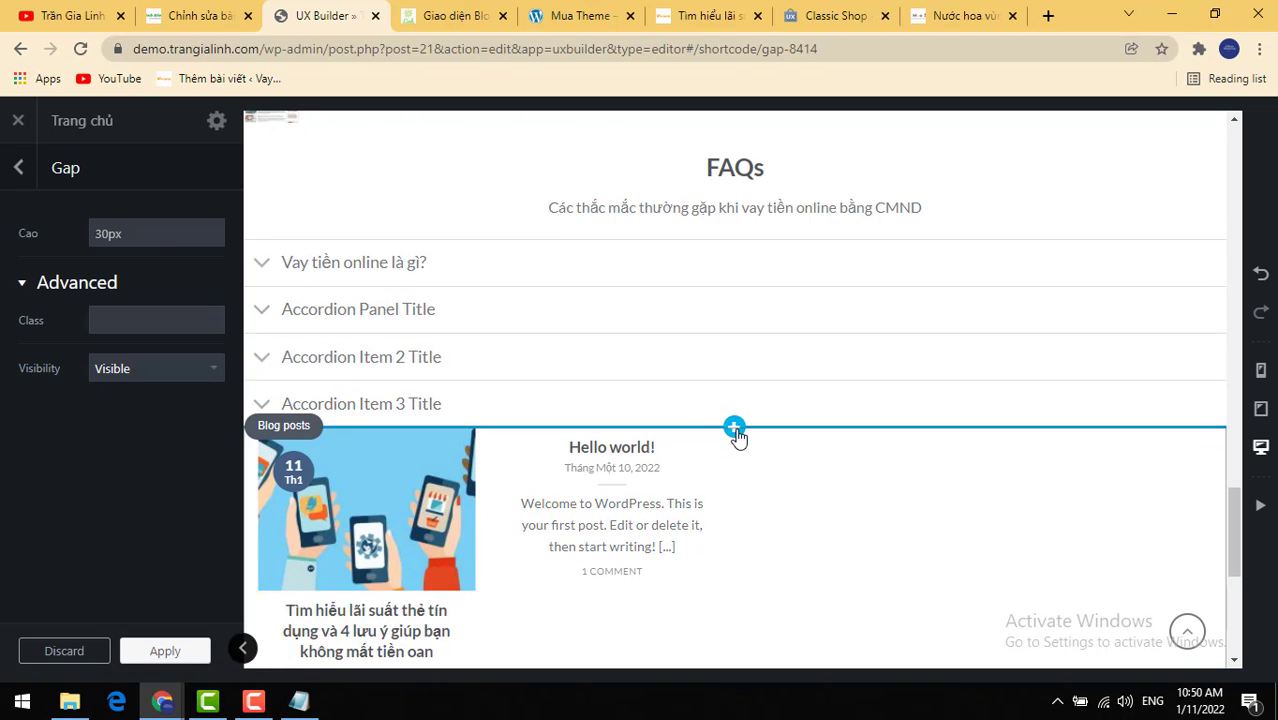
left_click(734, 430)
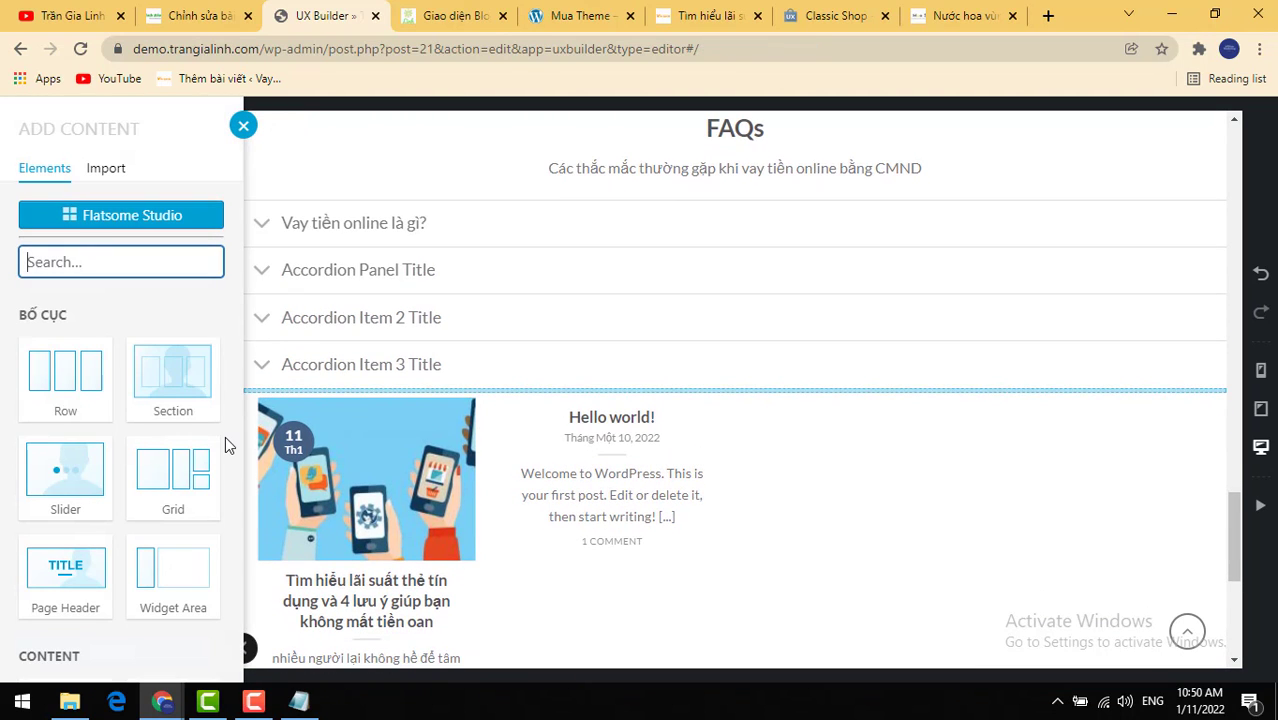
type("ga")
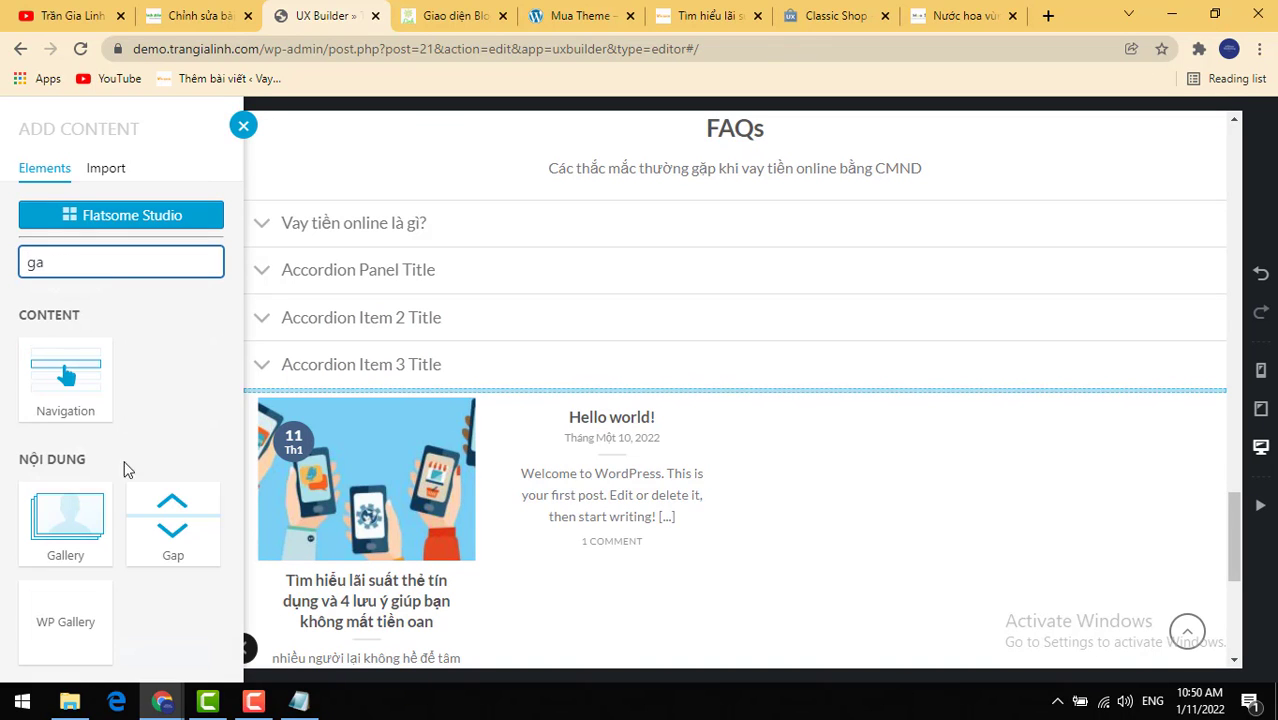
left_click(183, 520)
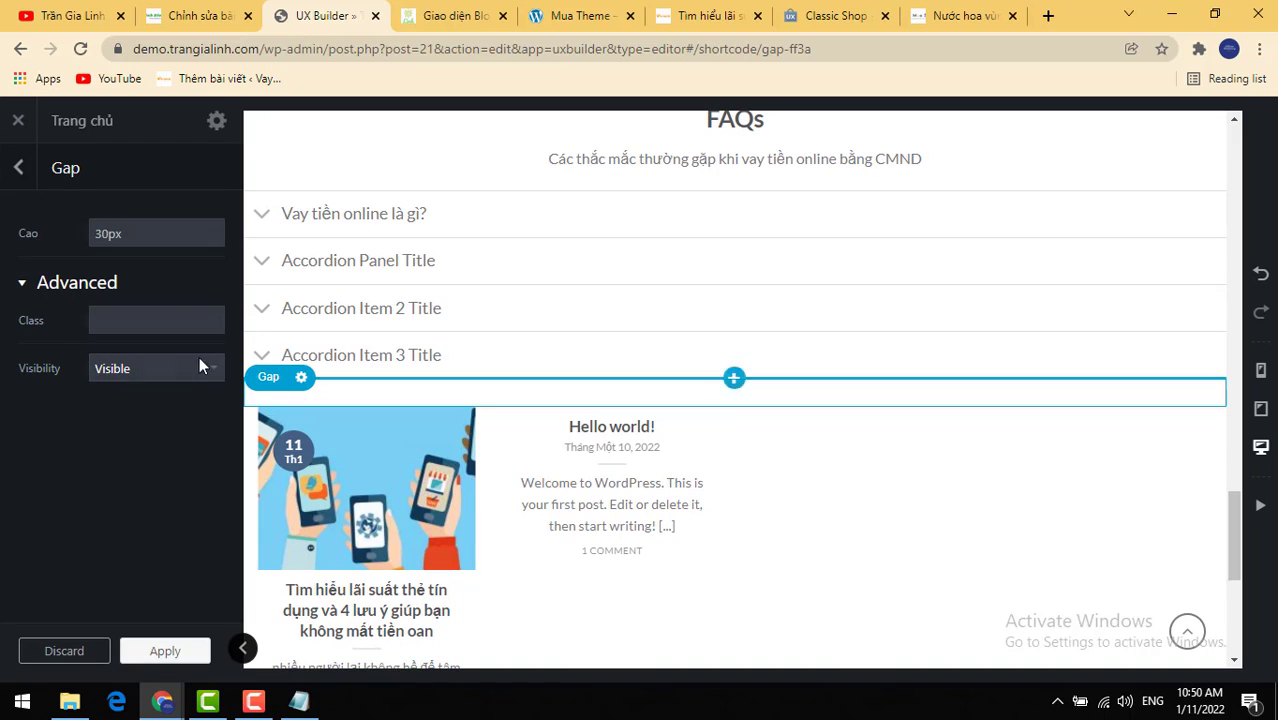
left_click_drag(110, 233, 203, 570)
left_click(166, 648)
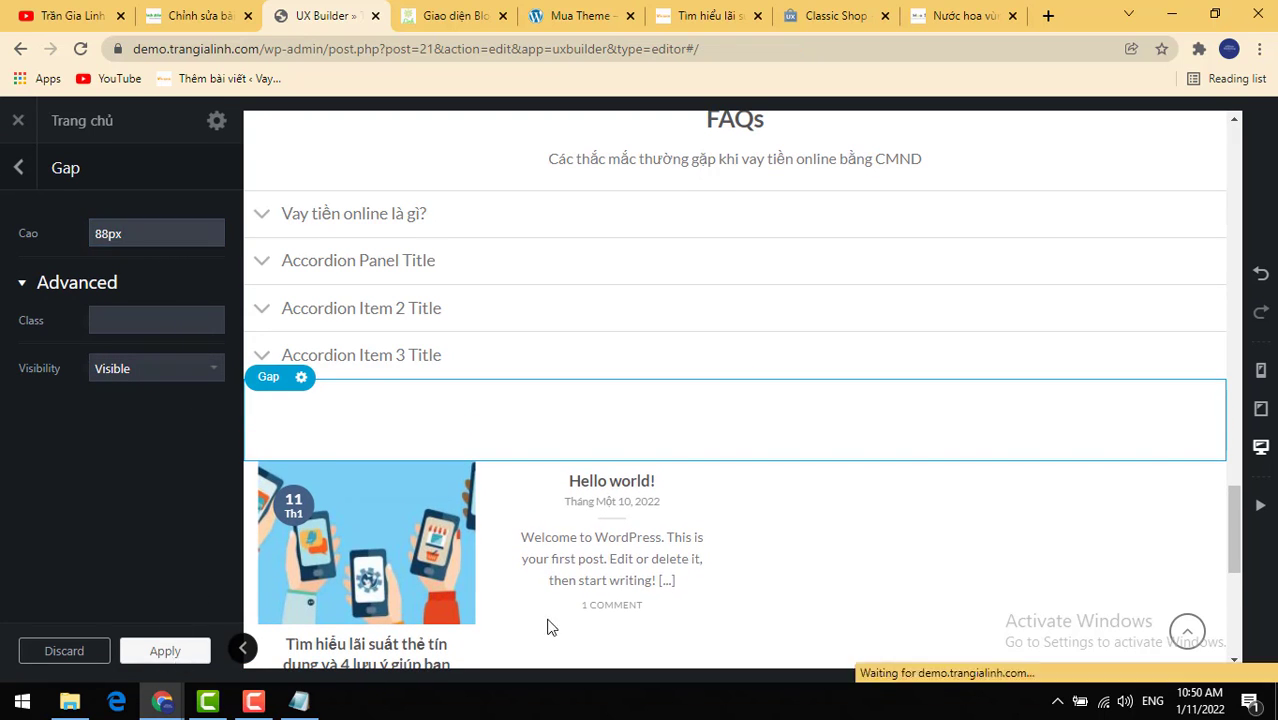
Step: Add an Icon Box element between the 88px Gap and the Blog posts section and review its settings
left_click(732, 459)
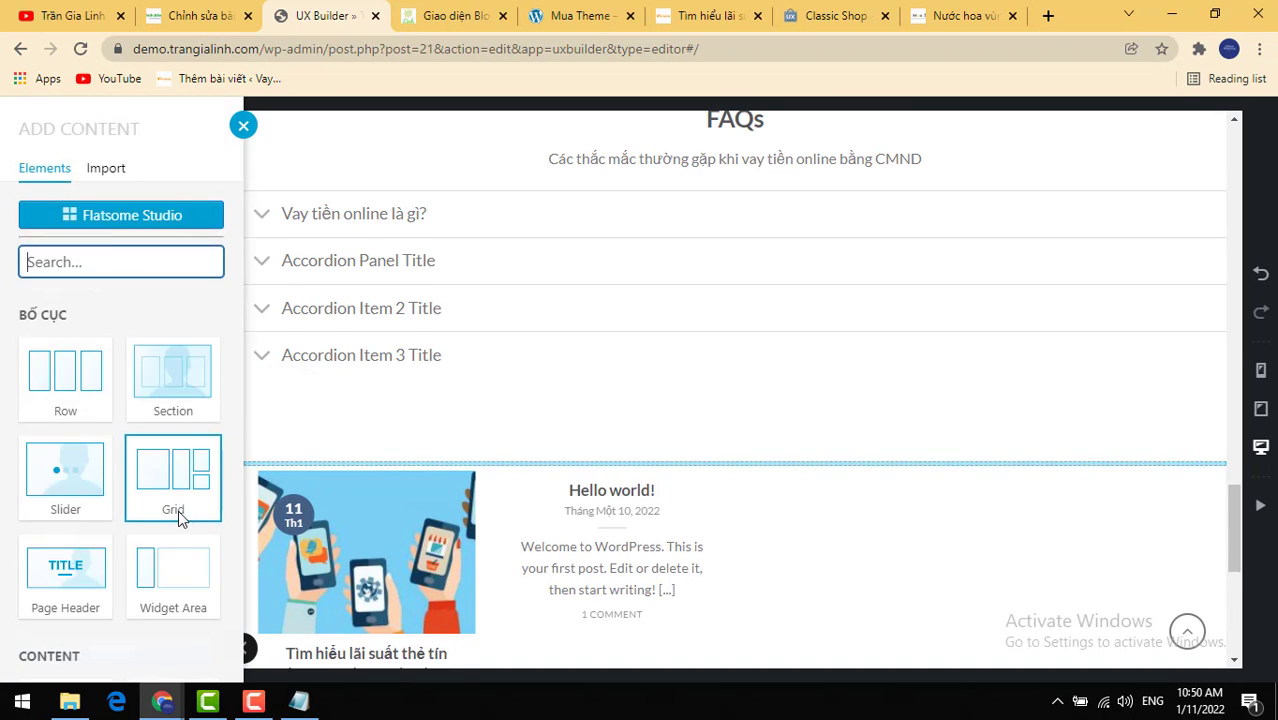
scroll(200, 550, "down", 15)
scroll(204, 557, "down", 4)
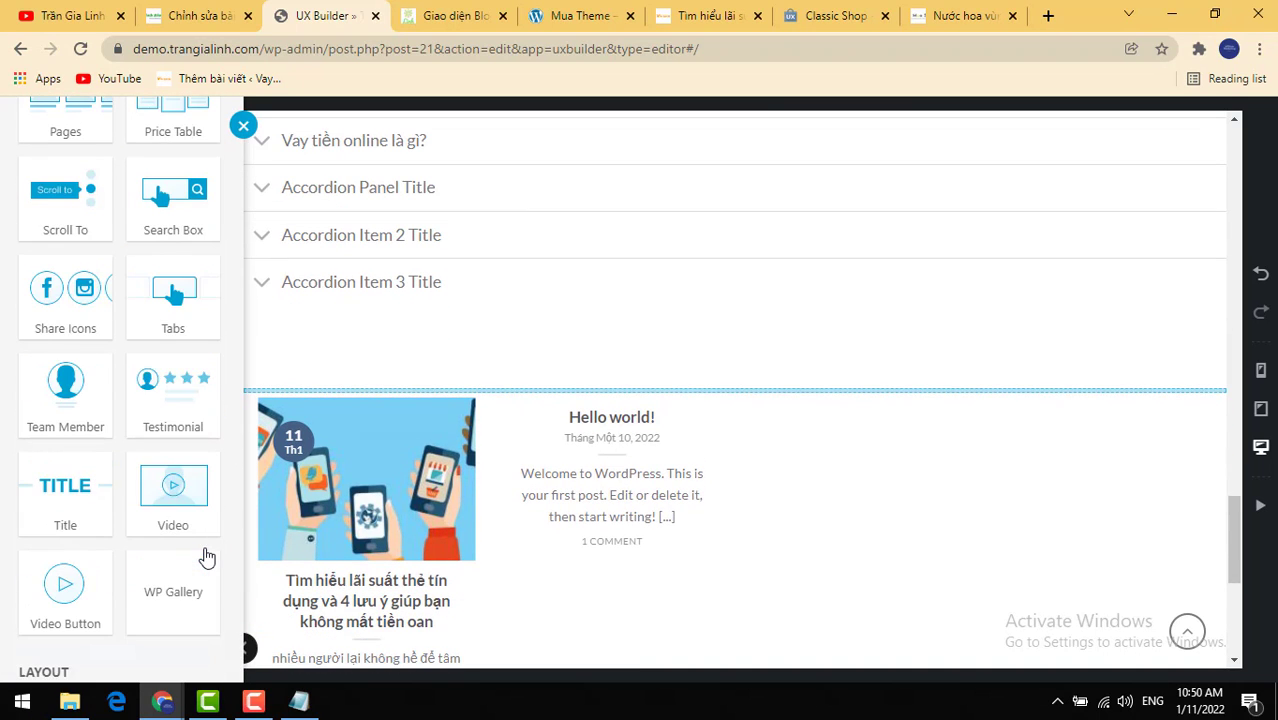
scroll(204, 557, "down", 2)
scroll(204, 557, "up", 4)
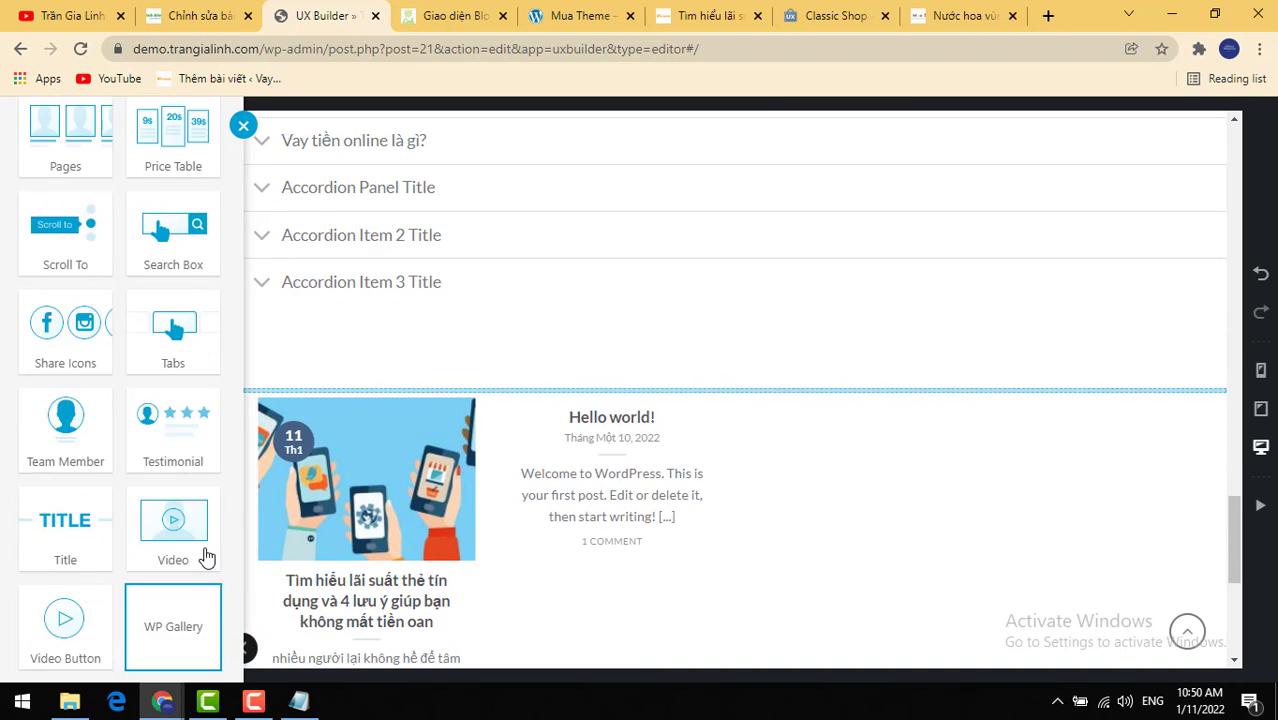
scroll(205, 557, "up", 2)
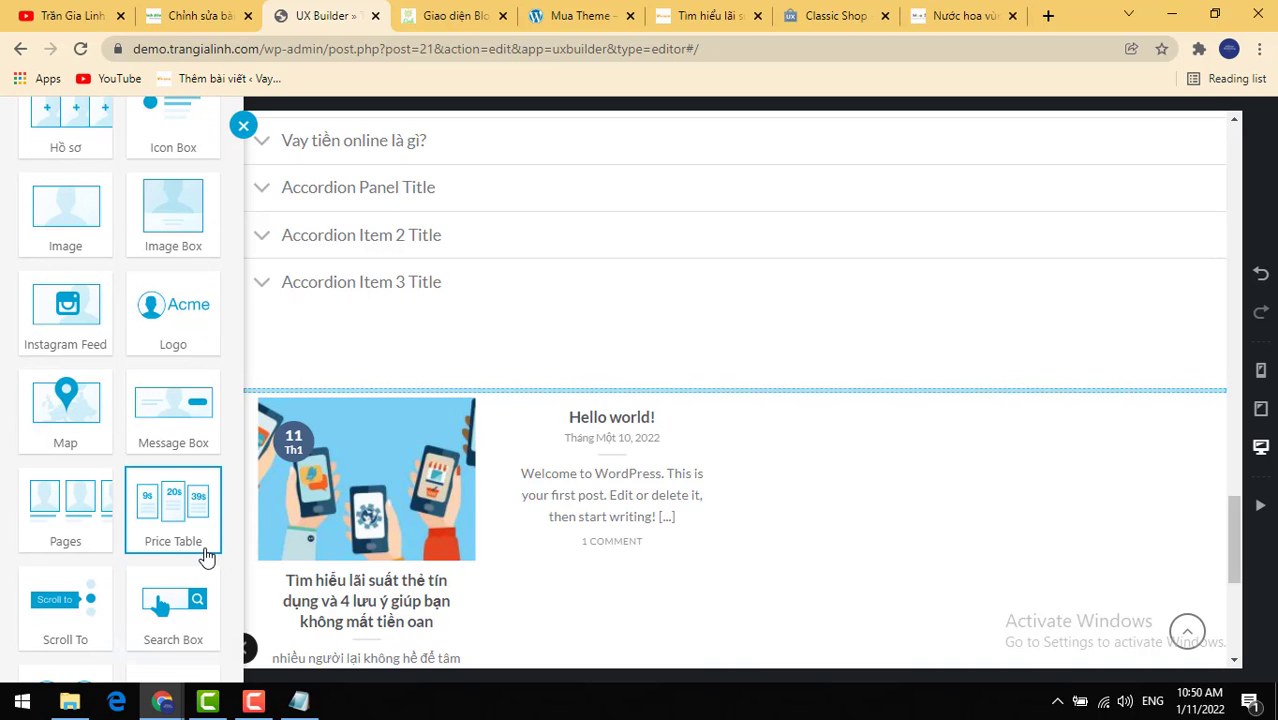
scroll(205, 557, "up", 4)
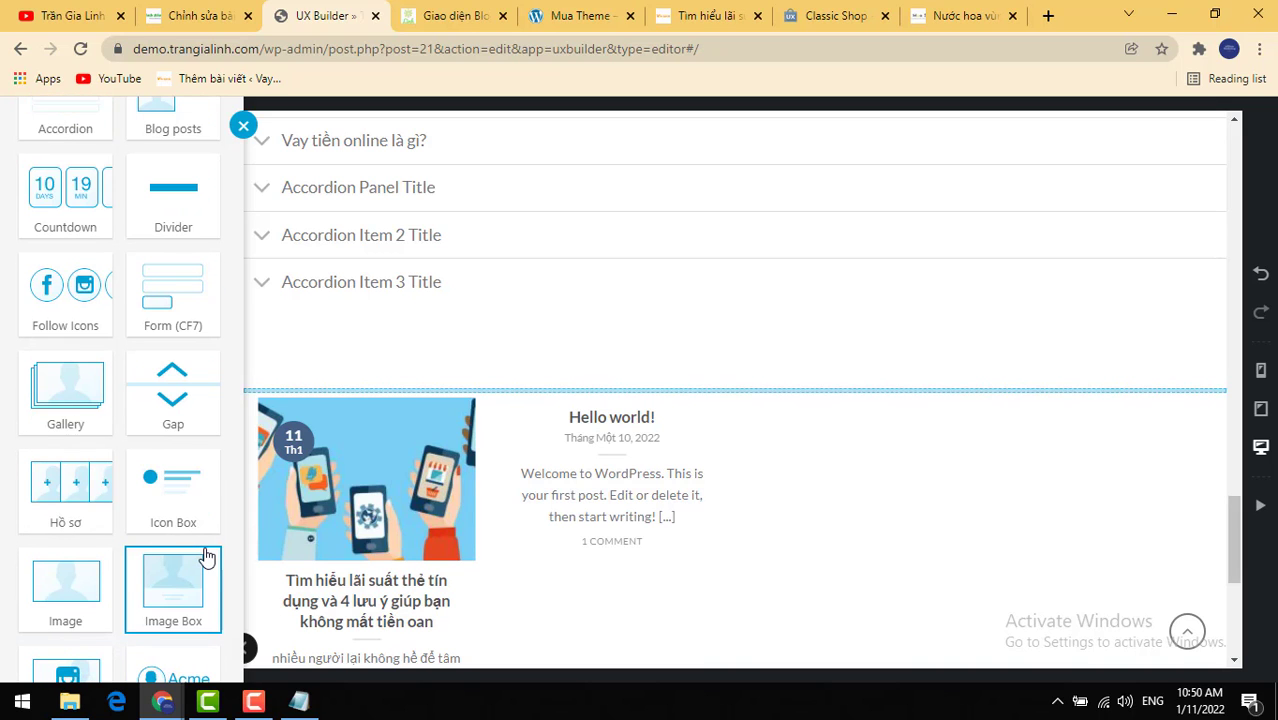
scroll(205, 557, "down", 2)
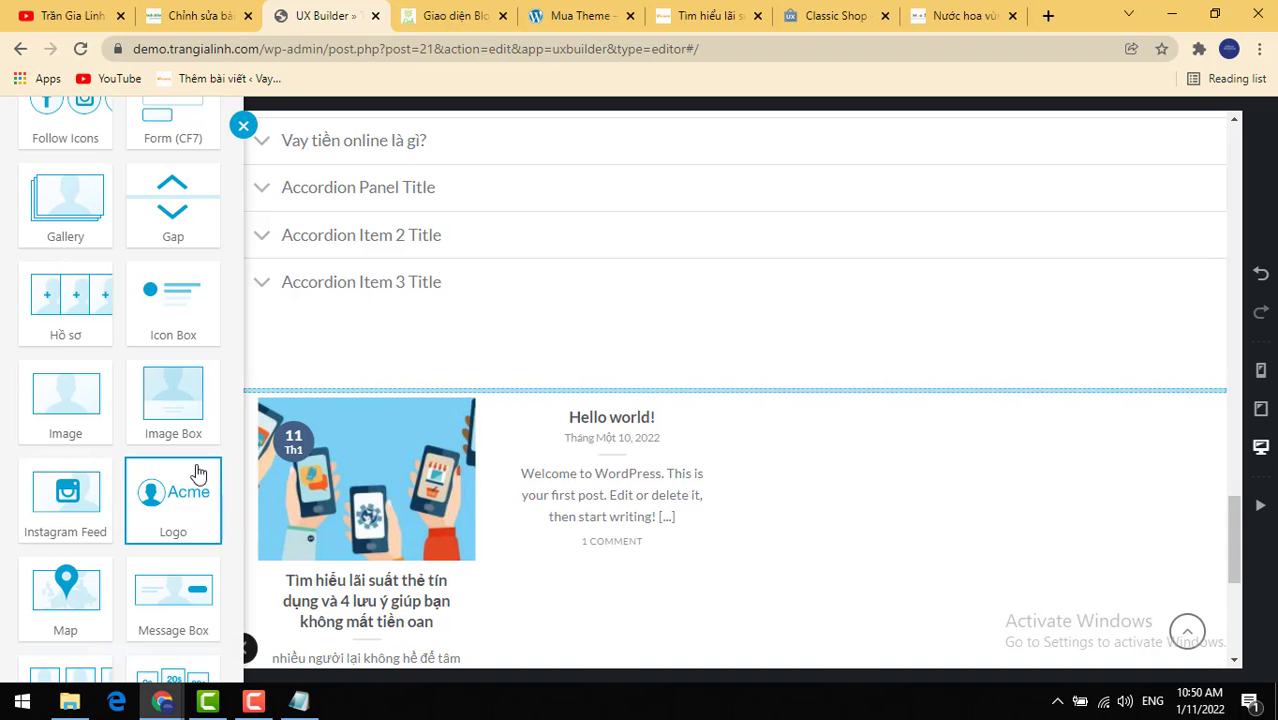
left_click(180, 330)
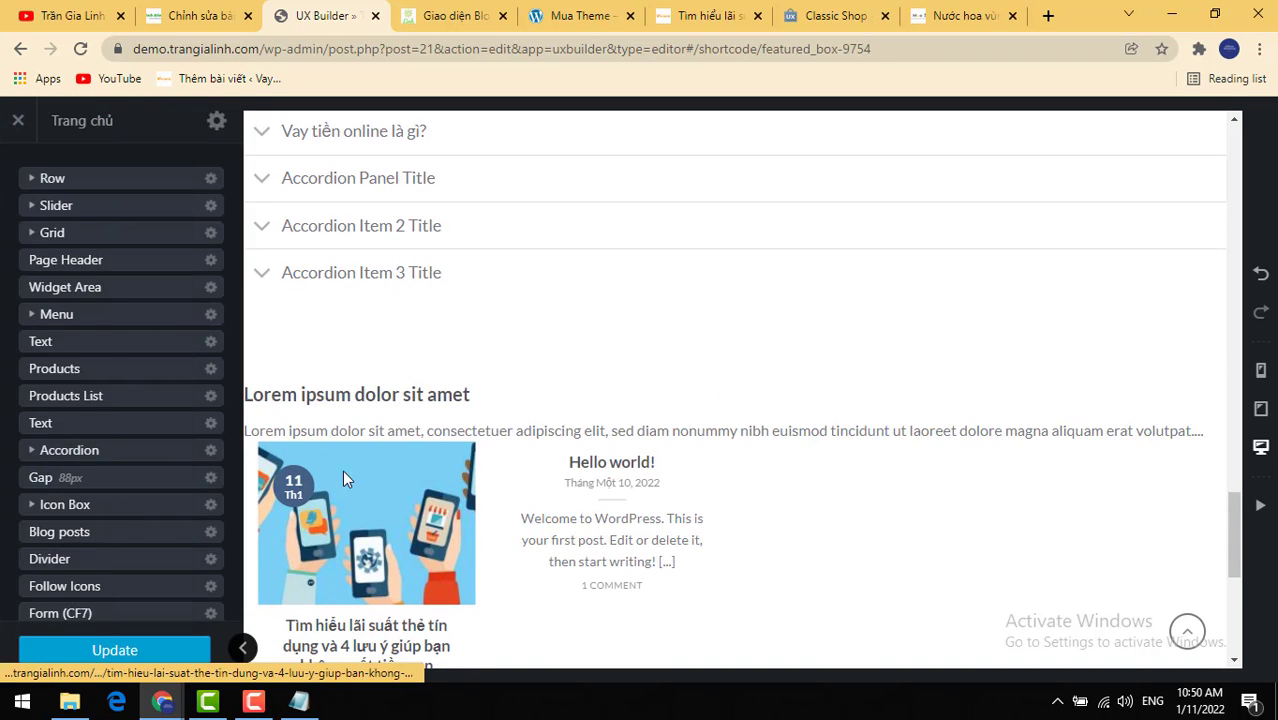
scroll(530, 420, "down", 2)
scroll(530, 420, "up", 3)
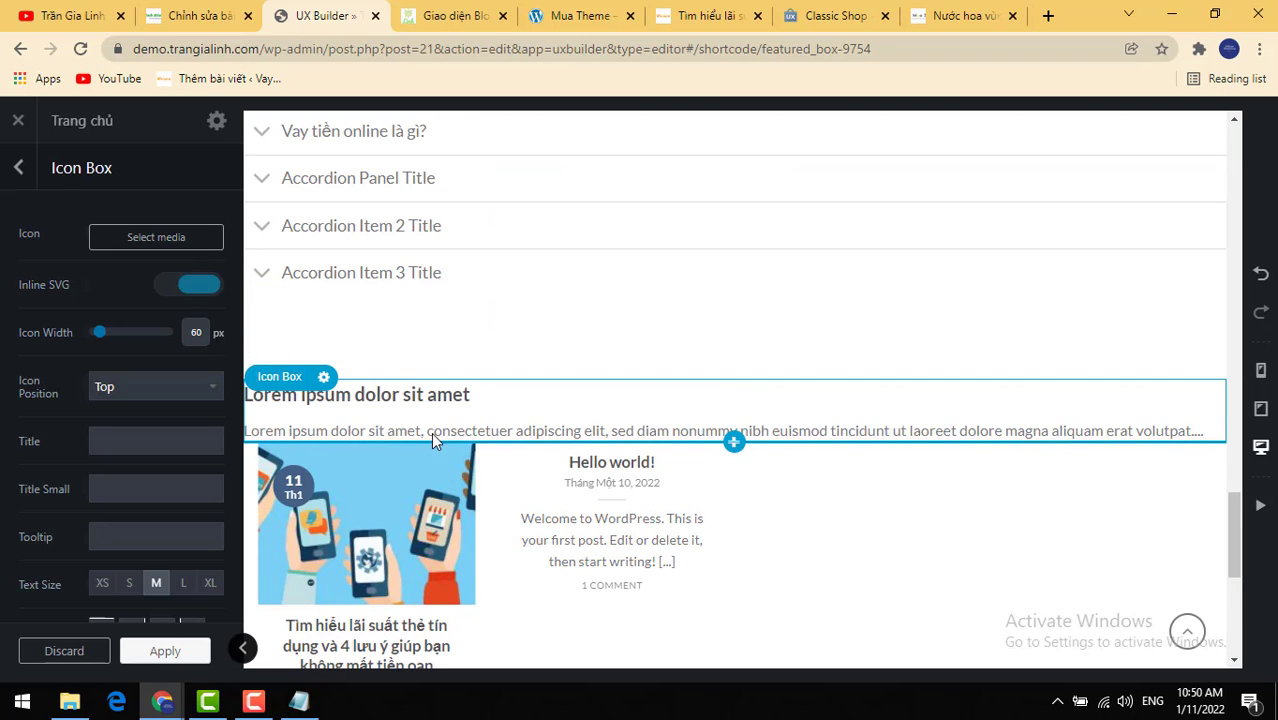
Step: Switch to the Vay Tiền Online site, open its Trang chủ page, examine the "Bước 1" icon box, and return to UX Builder
left_click(683, 14)
left_click(370, 148)
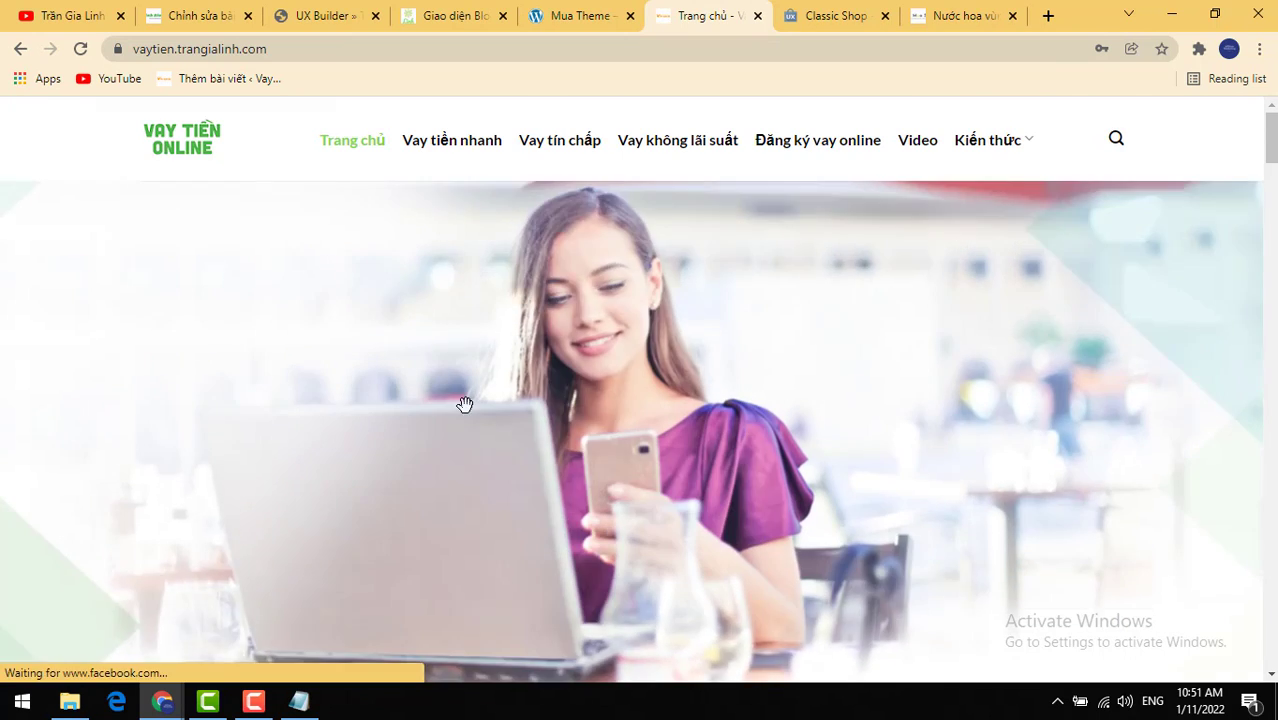
scroll(474, 414, "down", 10)
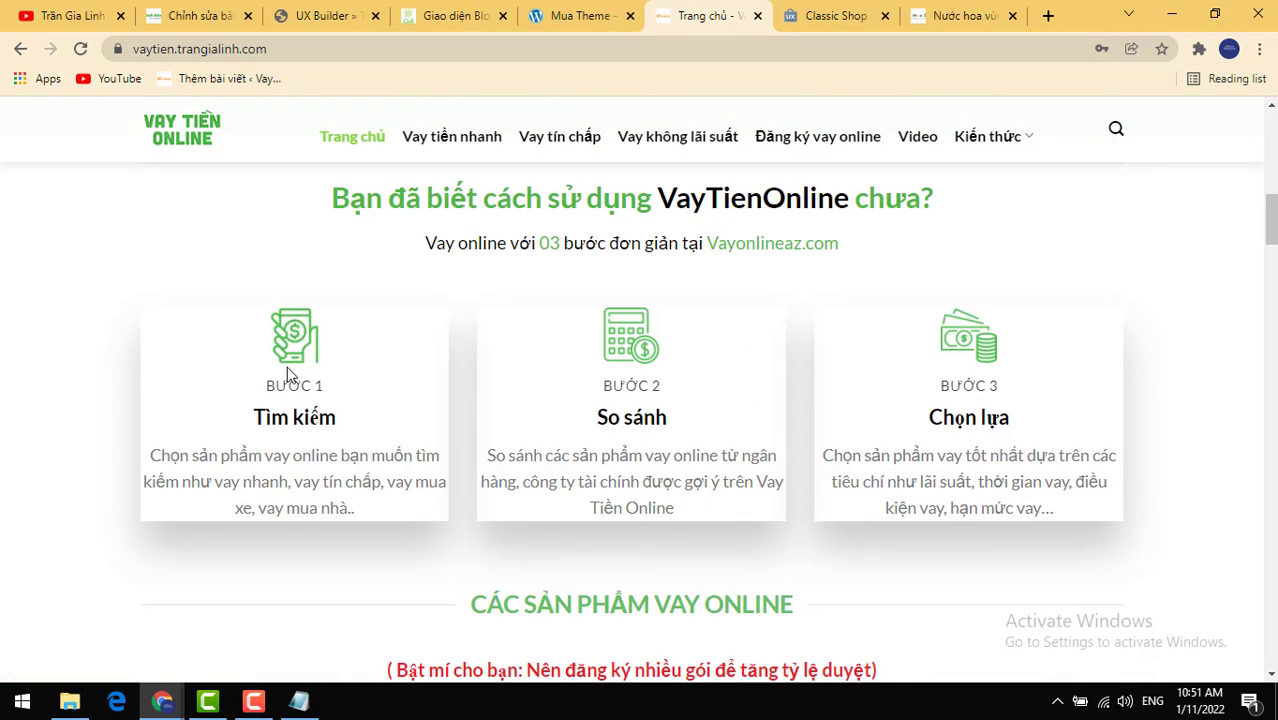
left_click_drag(250, 418, 323, 460)
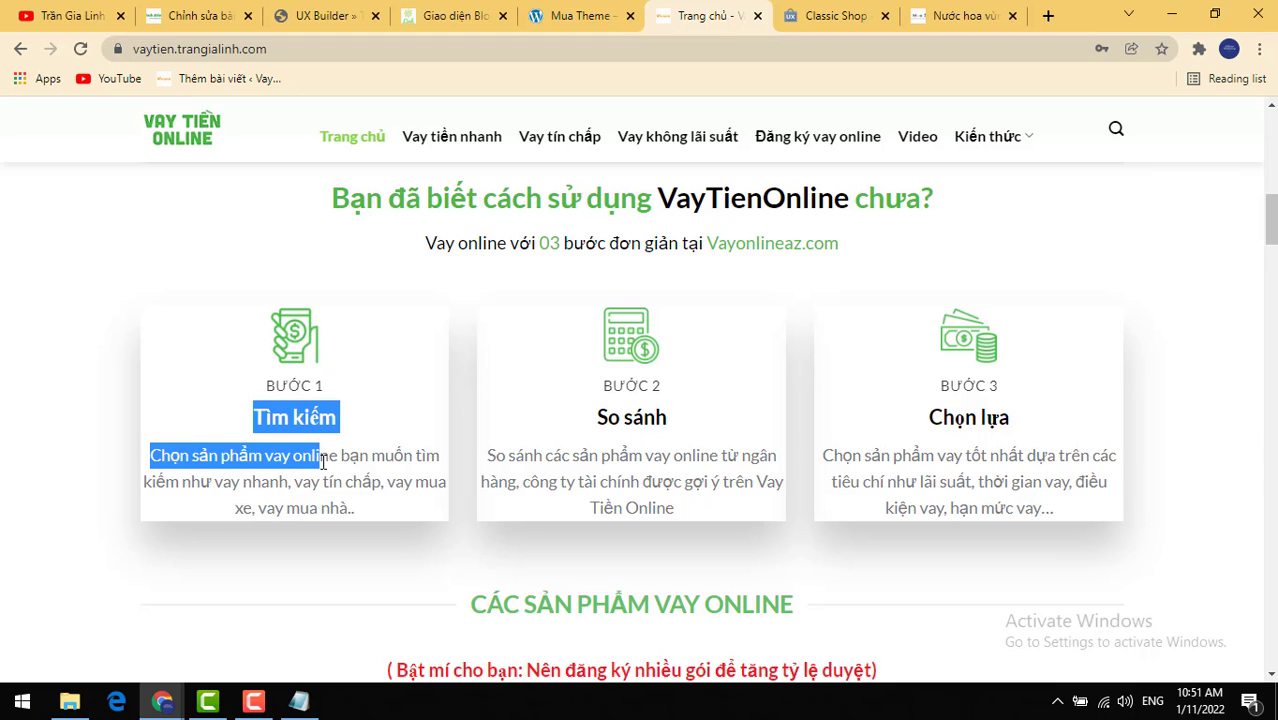
left_click(316, 21)
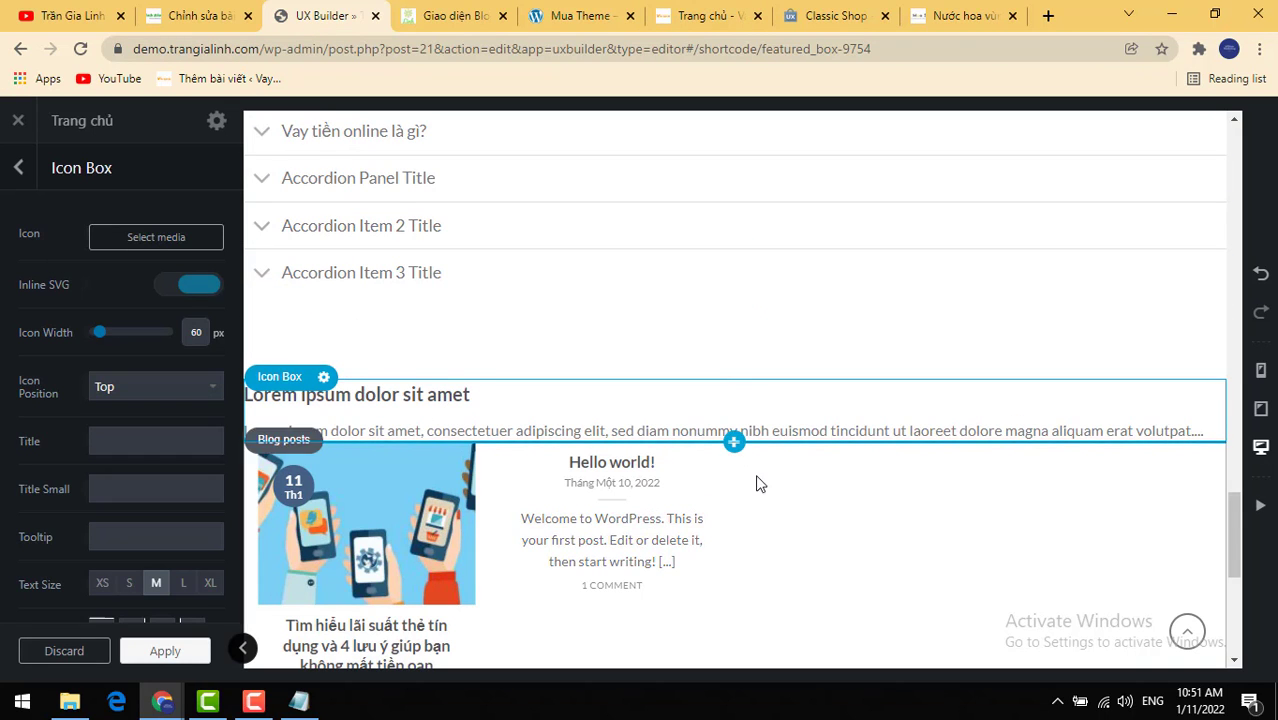
Step: Add a Search Box element directly below the Gap that follows the Form (CF7) element
scroll(759, 480, "down", 5)
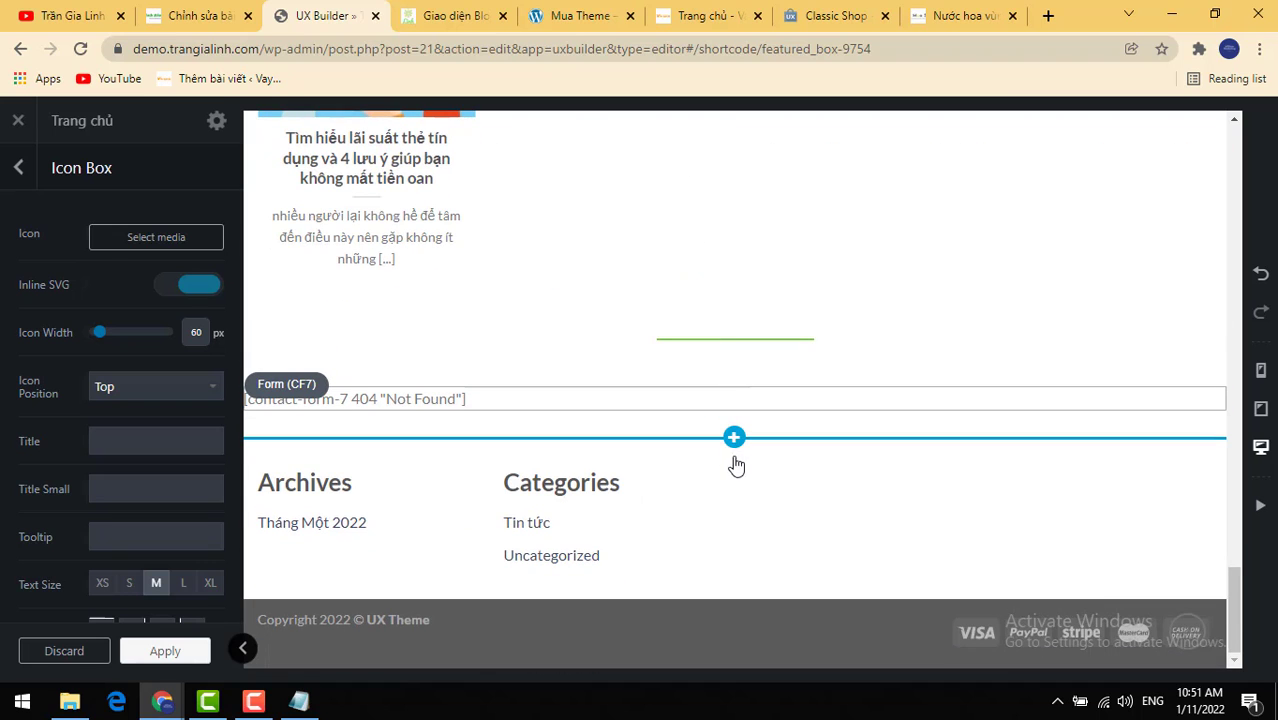
left_click(733, 436)
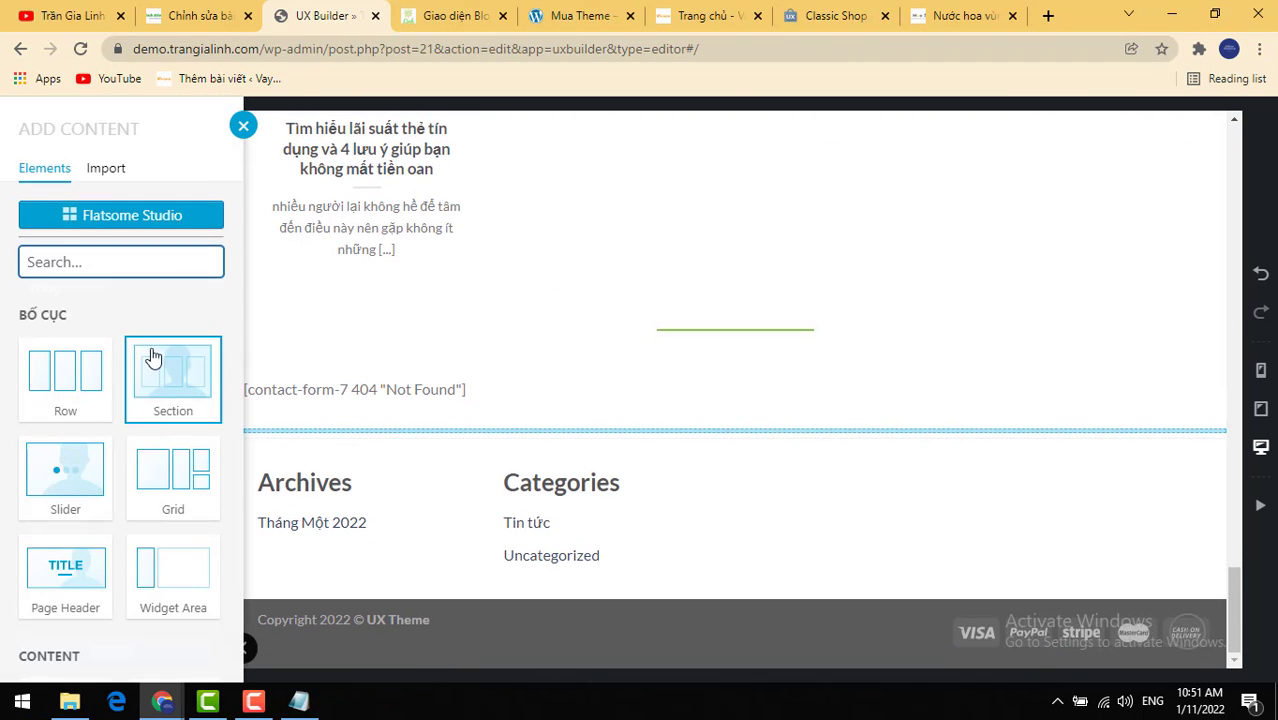
scroll(177, 471, "down", 15)
scroll(181, 480, "down", 10)
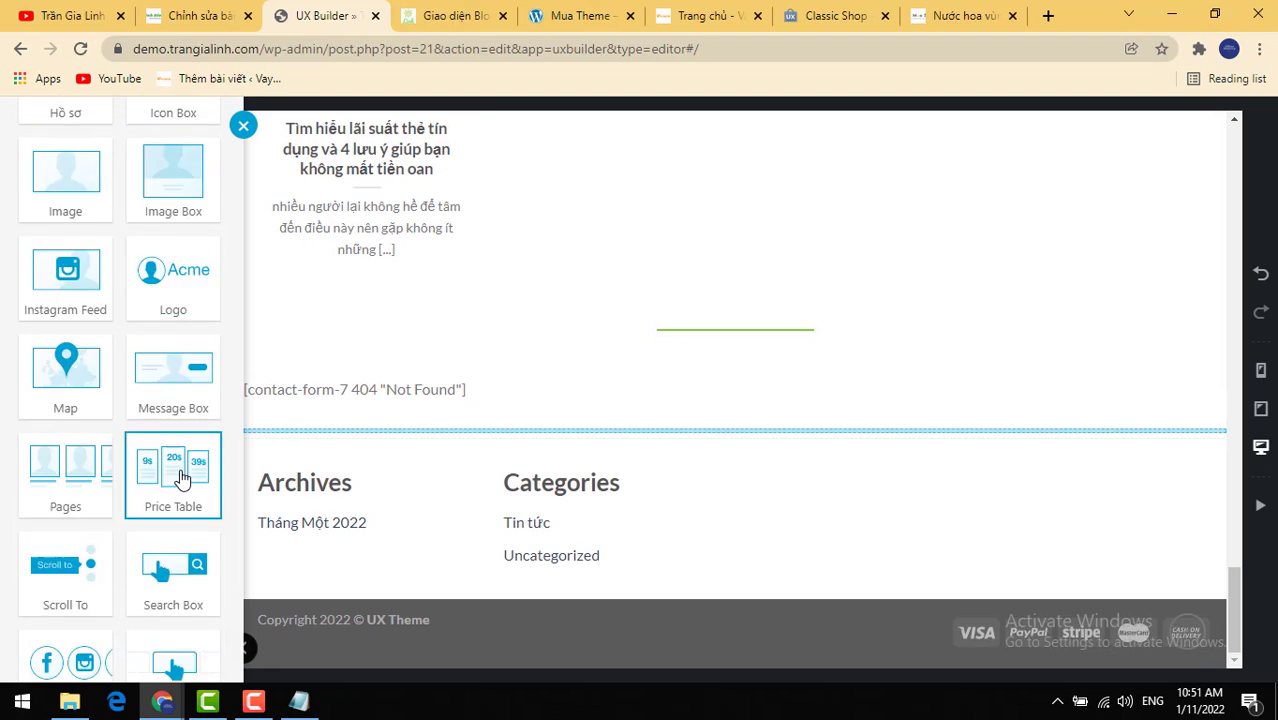
scroll(148, 440, "up", 4)
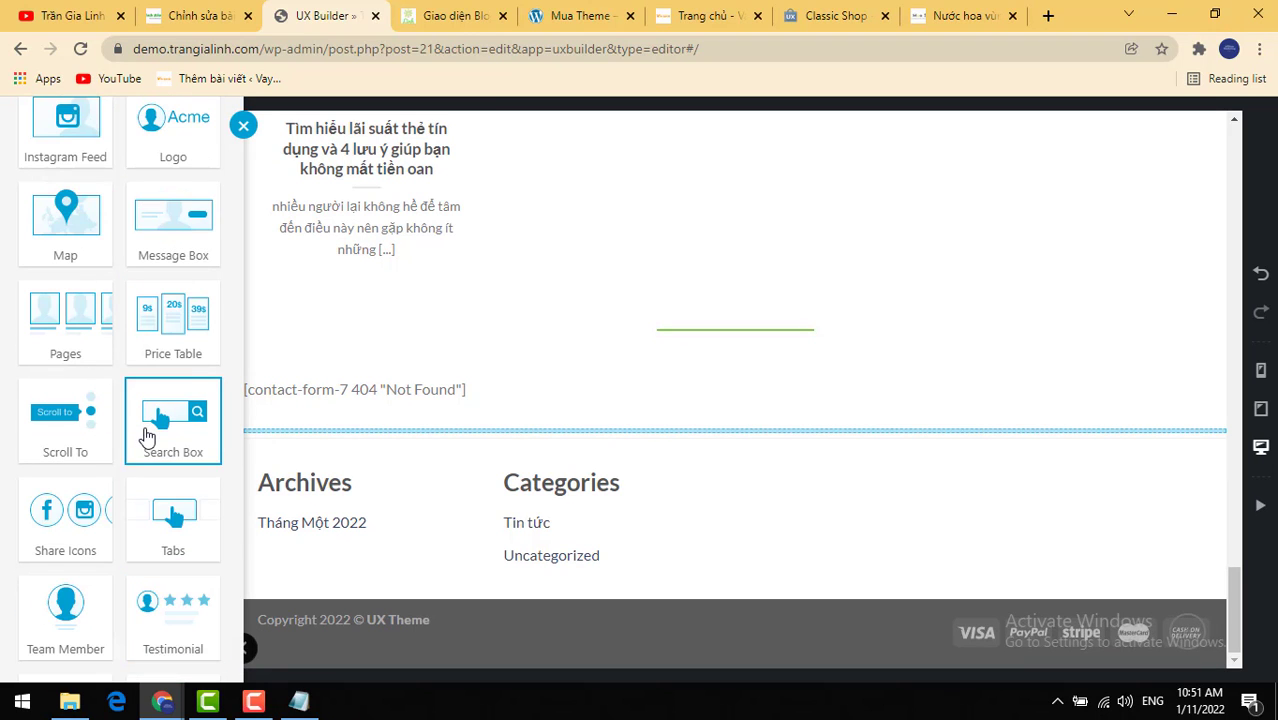
scroll(152, 375, "up", 2)
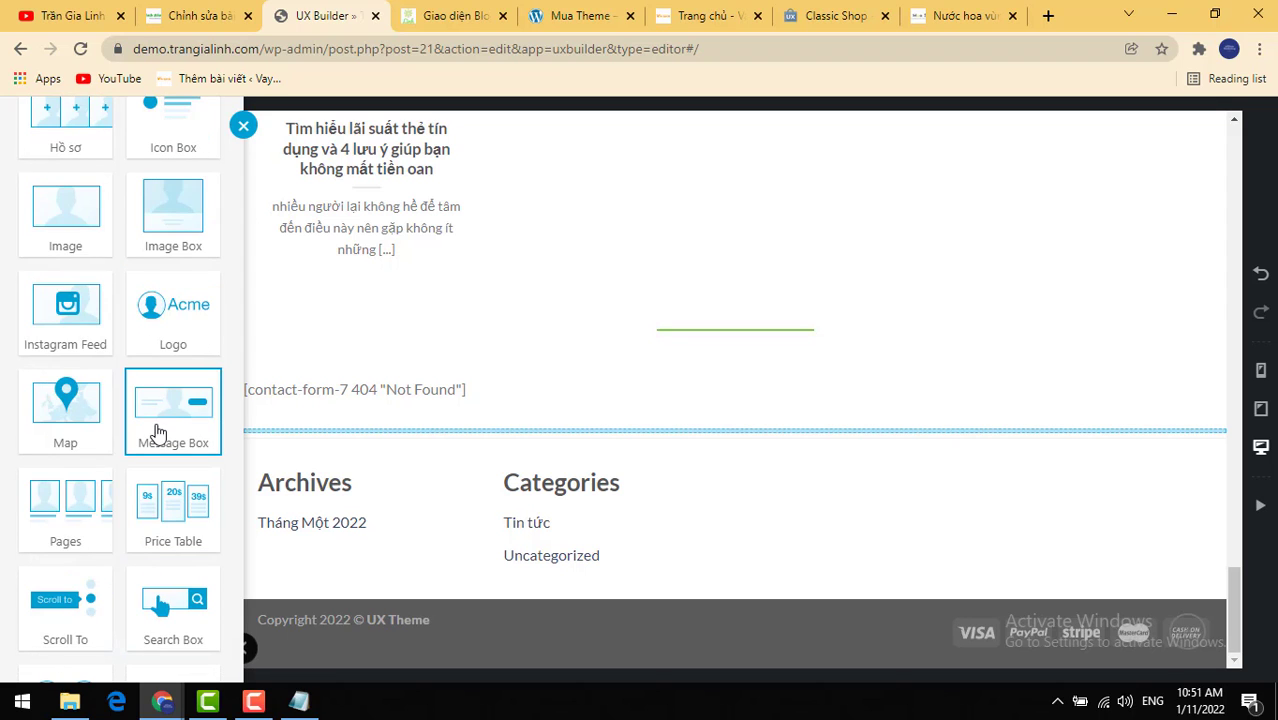
scroll(157, 440, "down", 1)
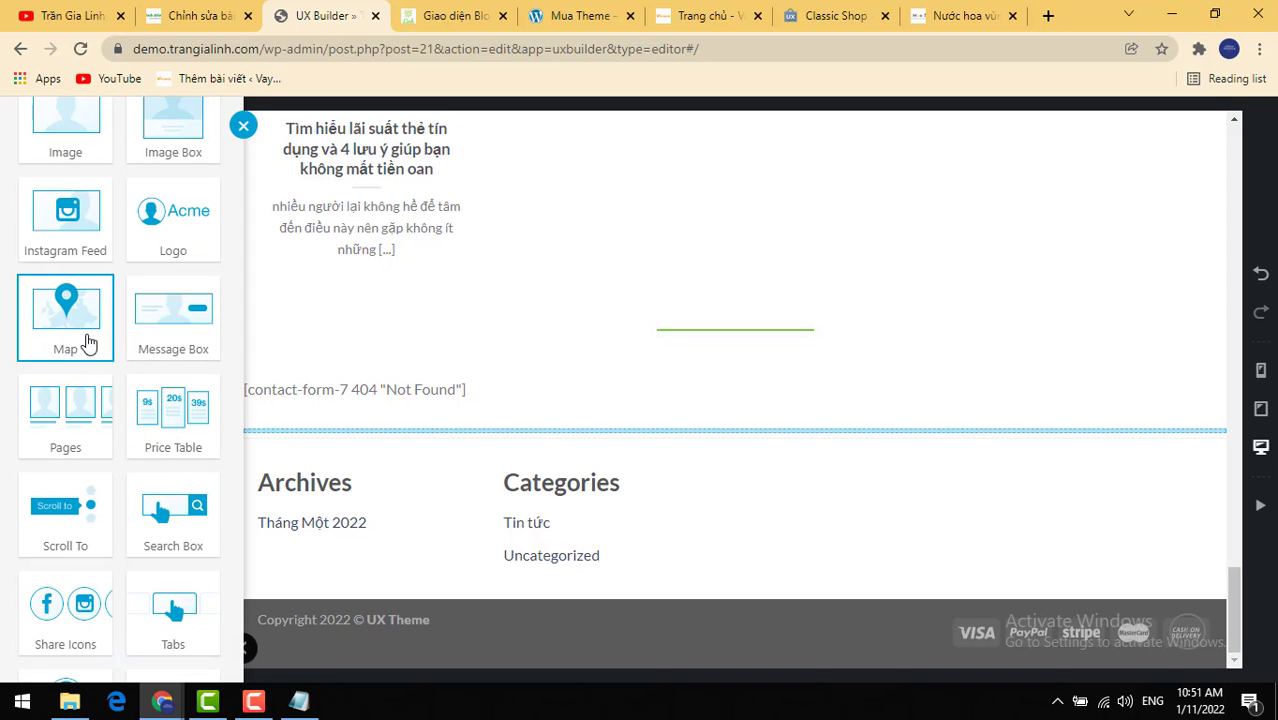
scroll(143, 480, "down", 1)
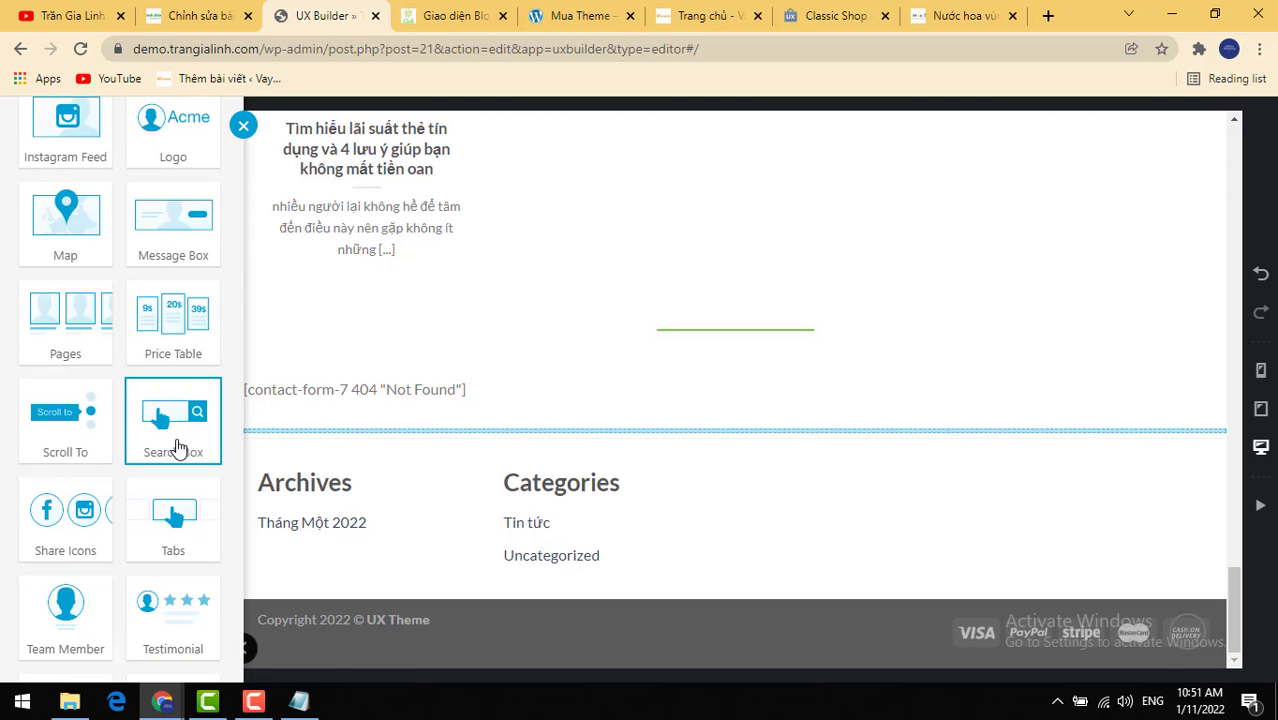
left_click_drag(378, 370, 380, 420)
left_click(846, 432)
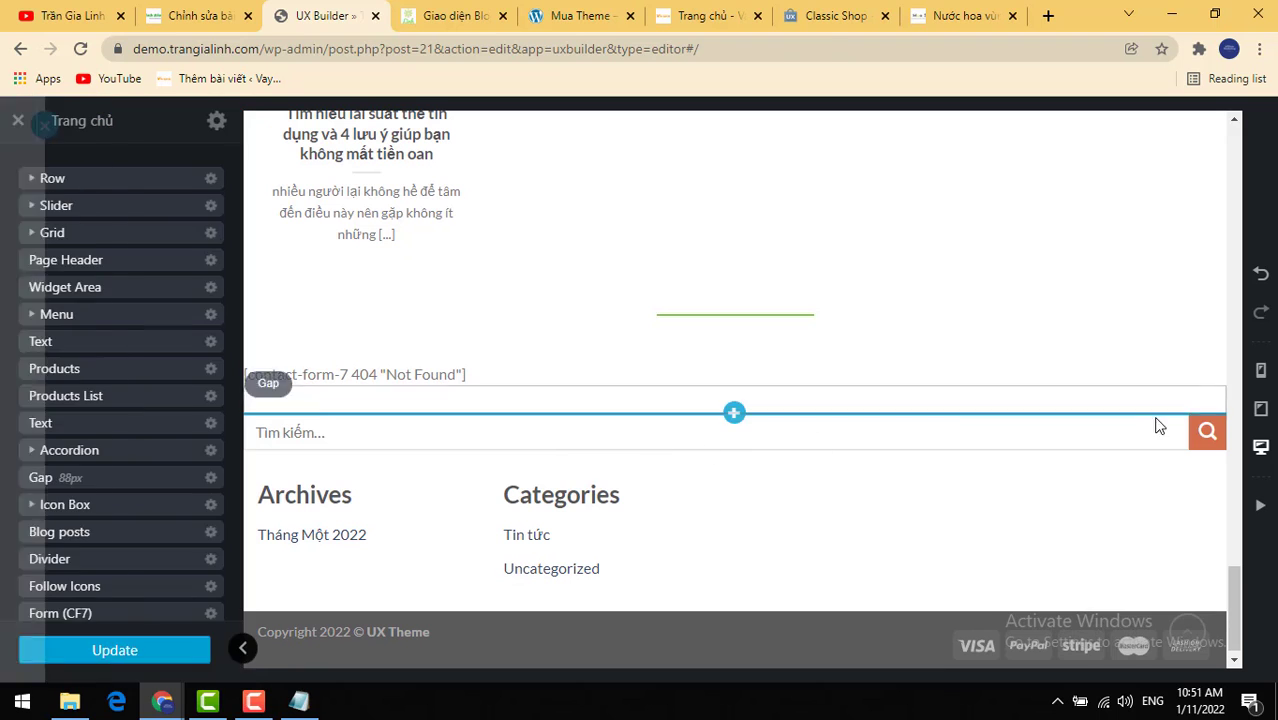
Step: Add a Title element directly below the Search Box and open its title text for editing
left_click(734, 449)
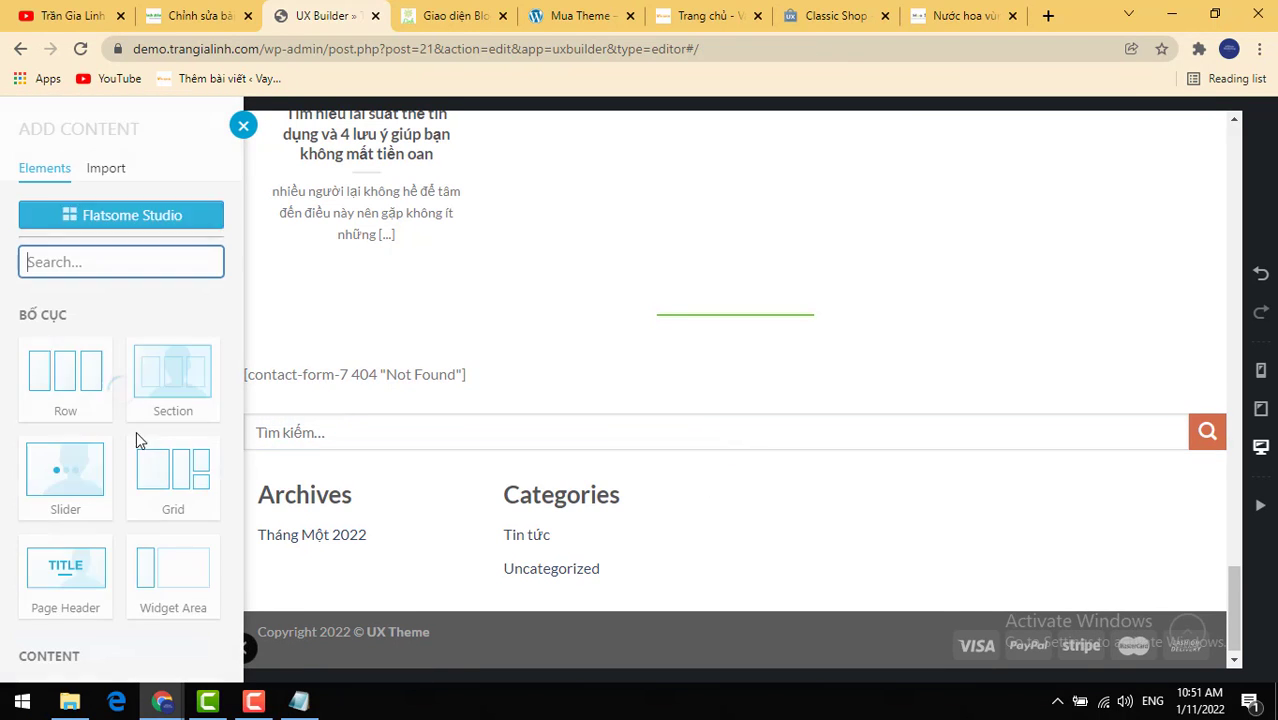
scroll(151, 470, "down", 5)
scroll(151, 470, "up", 3)
scroll(156, 472, "down", 10)
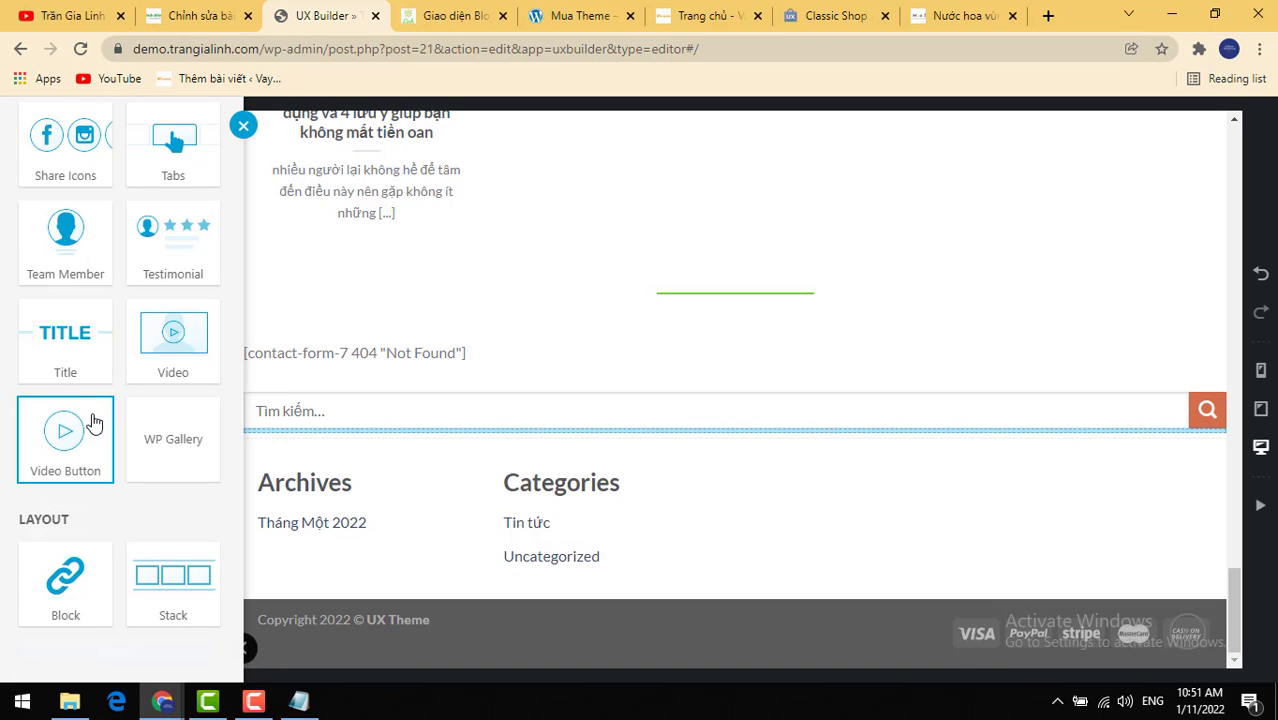
scroll(78, 372, "up", 1)
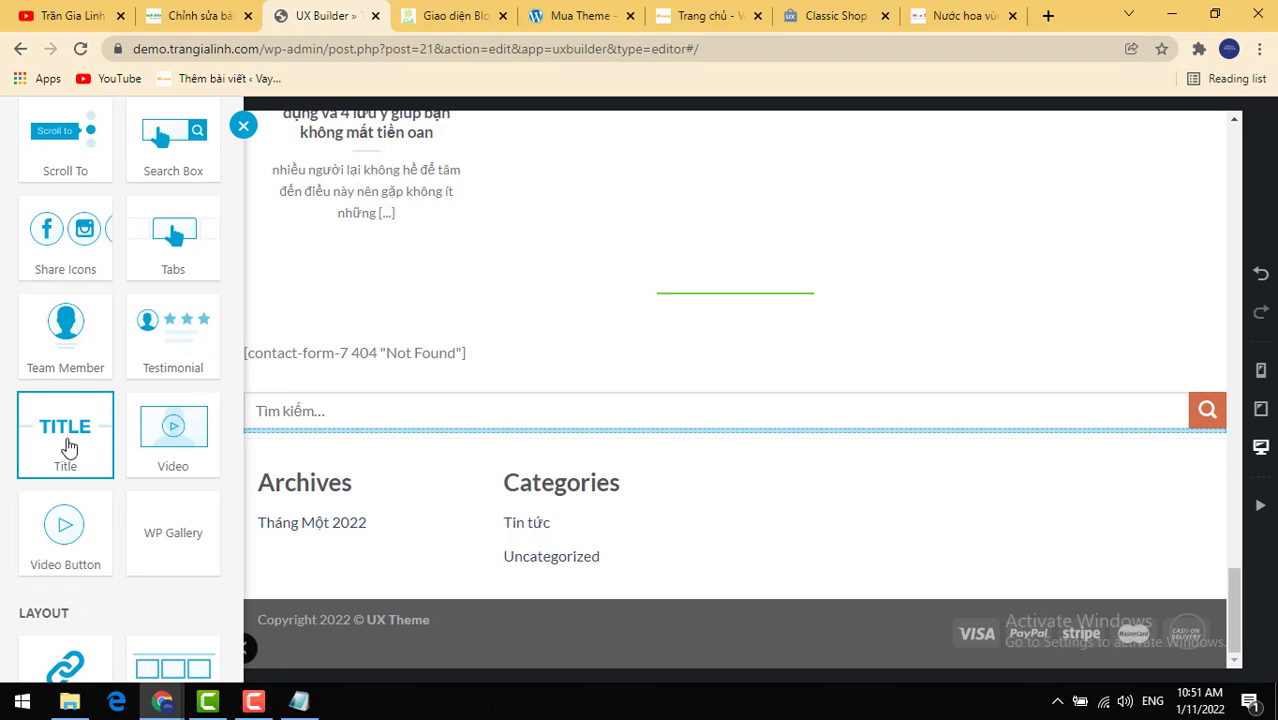
left_click(63, 450)
left_click(400, 391)
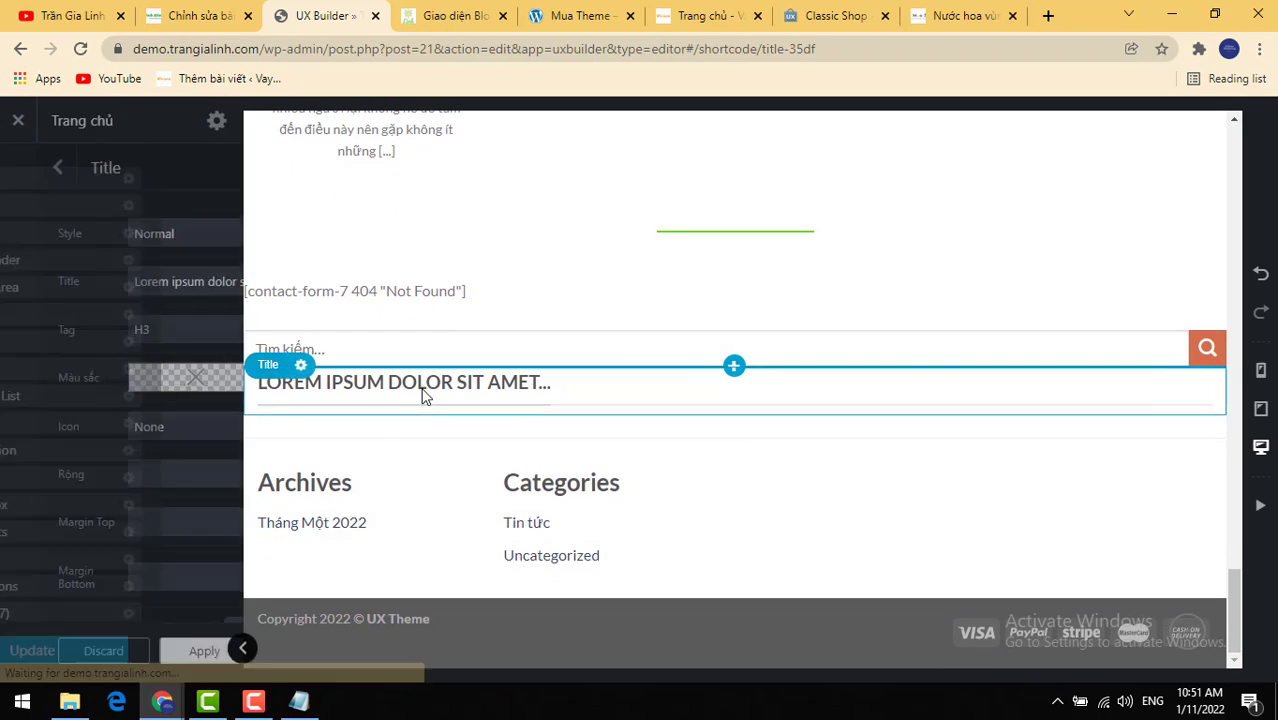
left_click(135, 282)
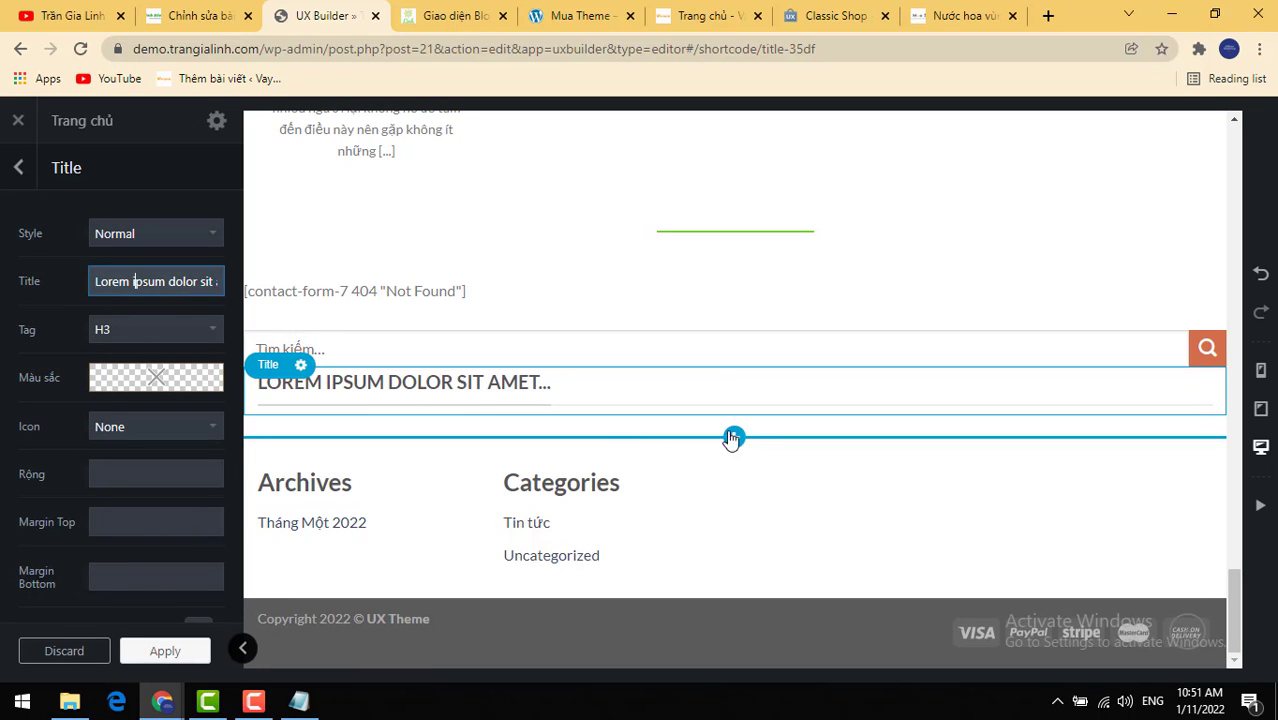
Step: Start adding an element directly below the Title and browse the available content elements as far as Image Box
left_click(737, 434)
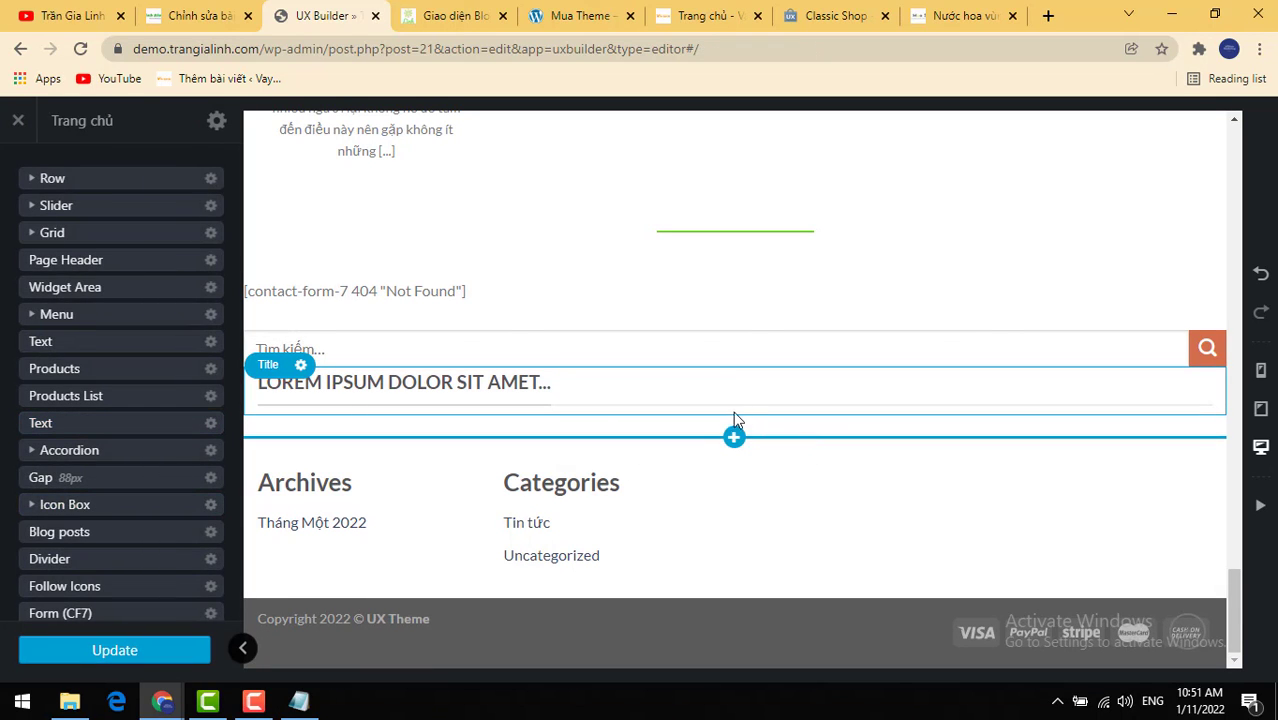
left_click(718, 440)
scroll(148, 494, "down", 10)
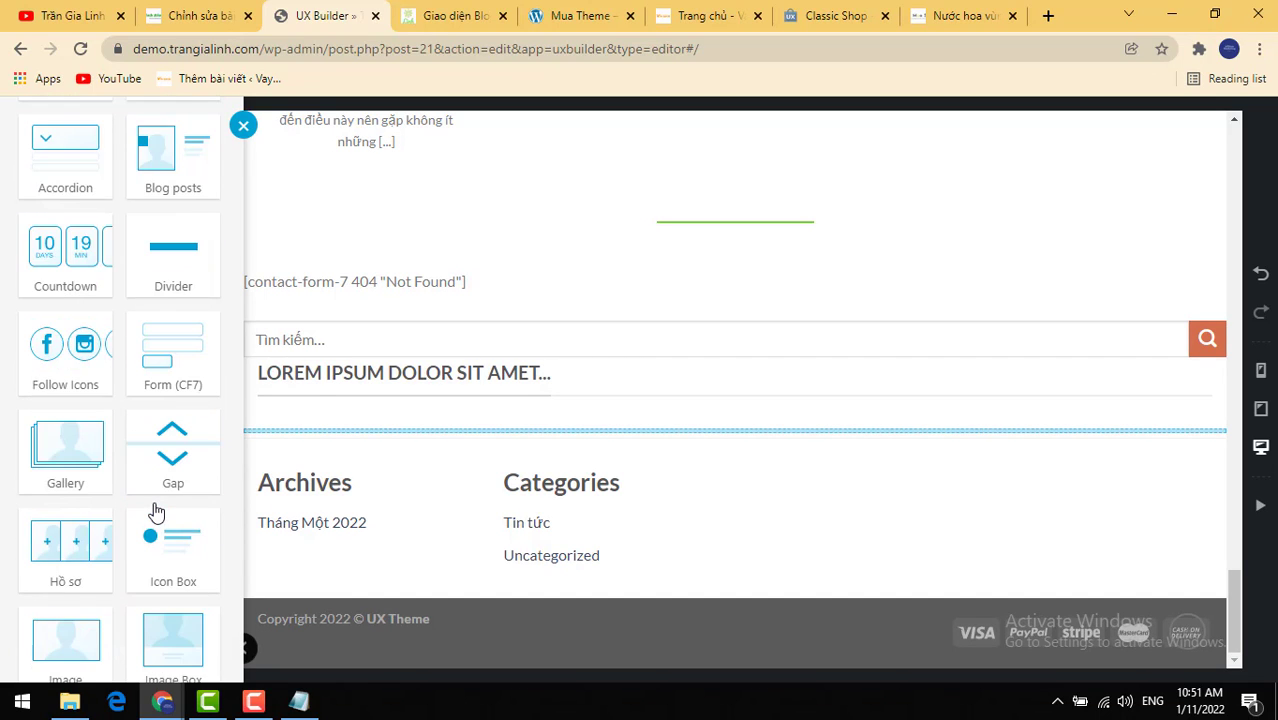
scroll(155, 510, "down", 3)
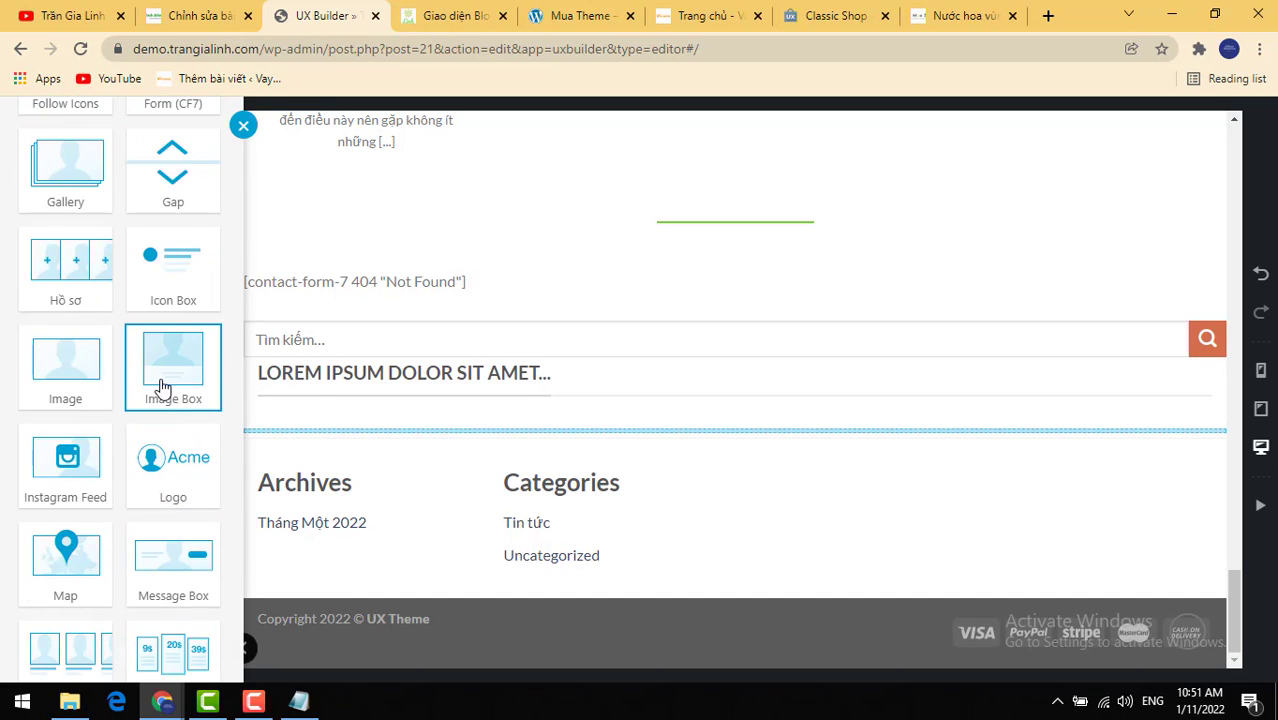
Step: Review the three step boxes on the Vay Tiền Online homepage again and return to UX Builder
left_click(704, 12)
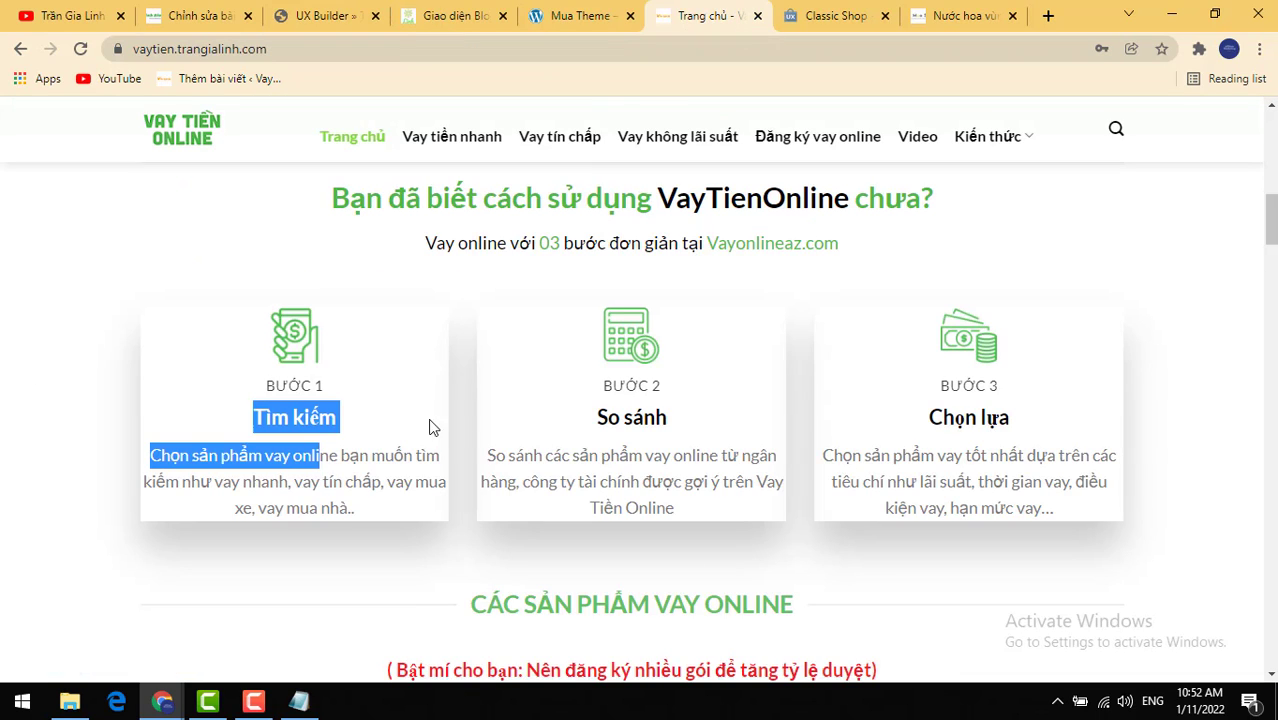
scroll(660, 380, "down", 1)
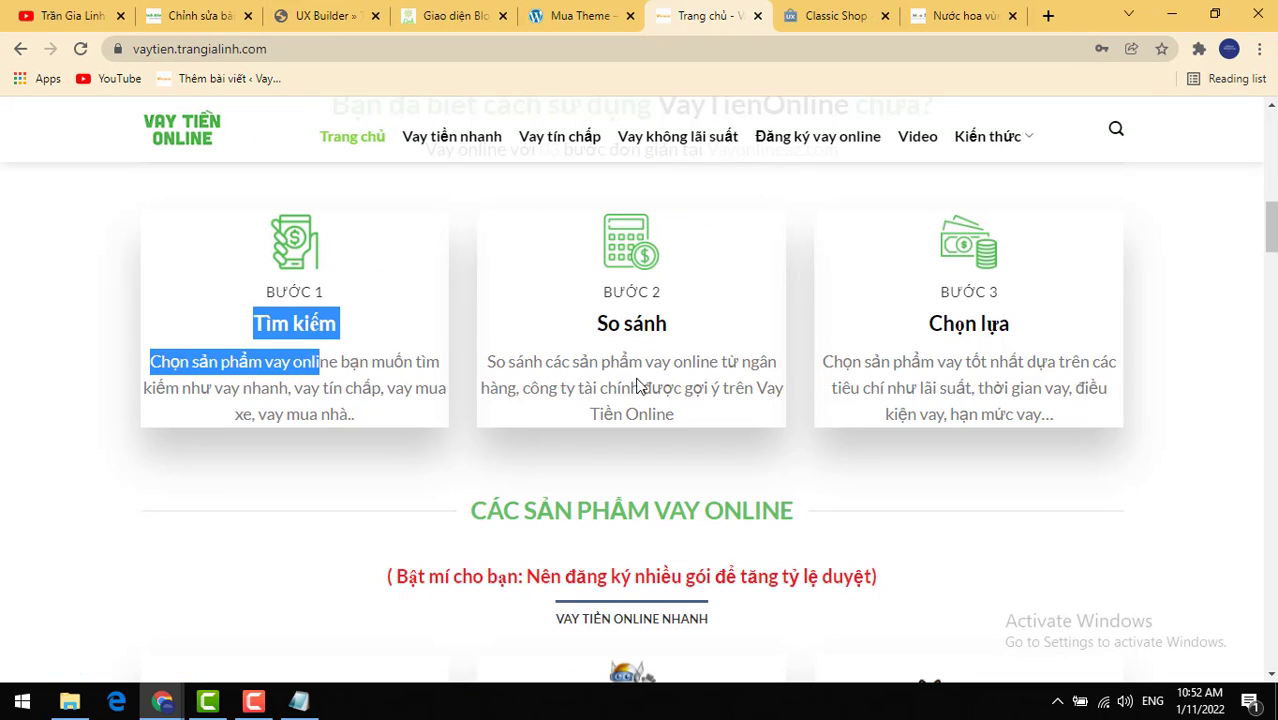
left_click(357, 12)
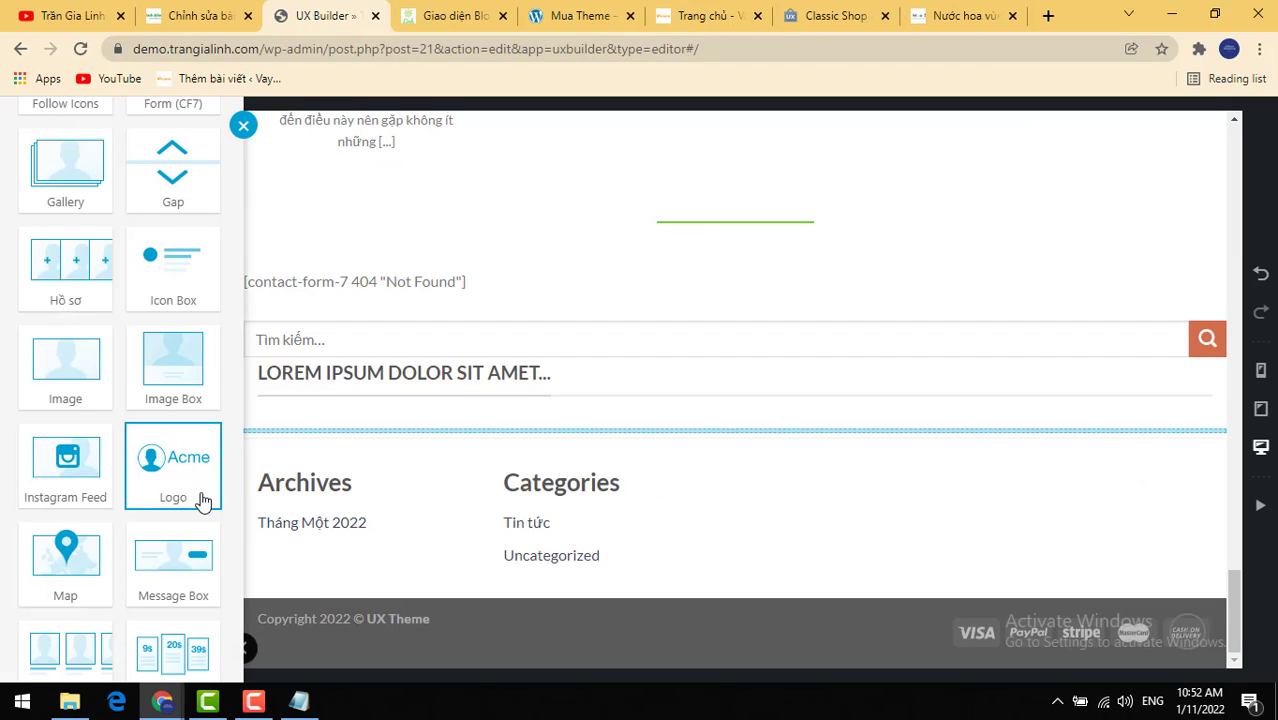
Step: Add a Testimonial element directly below the Title element
scroll(200, 499, "down", 5)
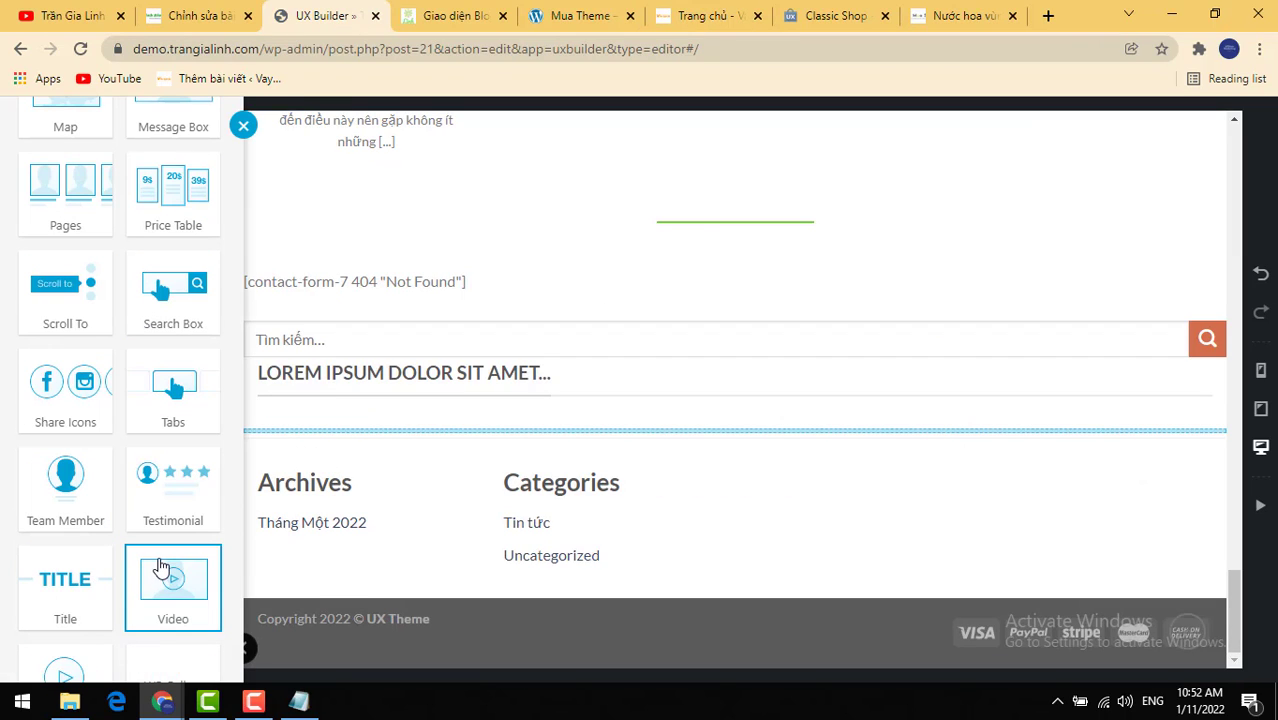
scroll(177, 516, "down", 1)
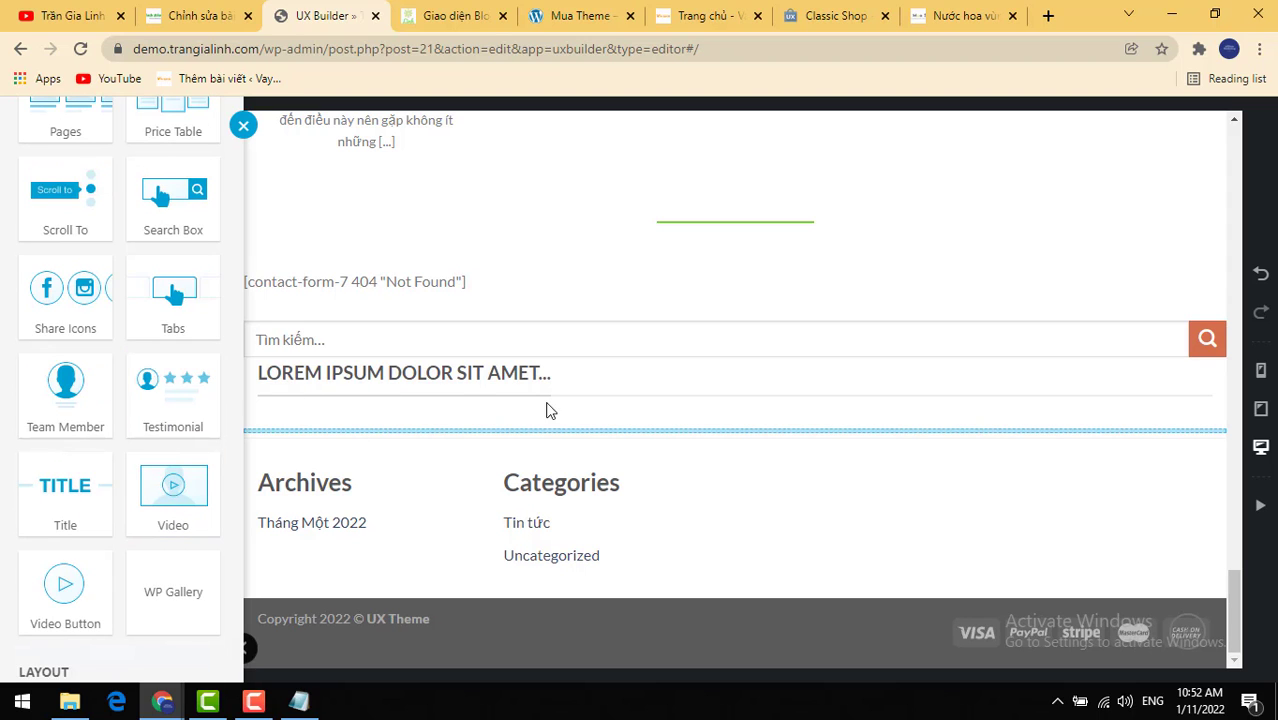
left_click_drag(187, 402, 551, 420)
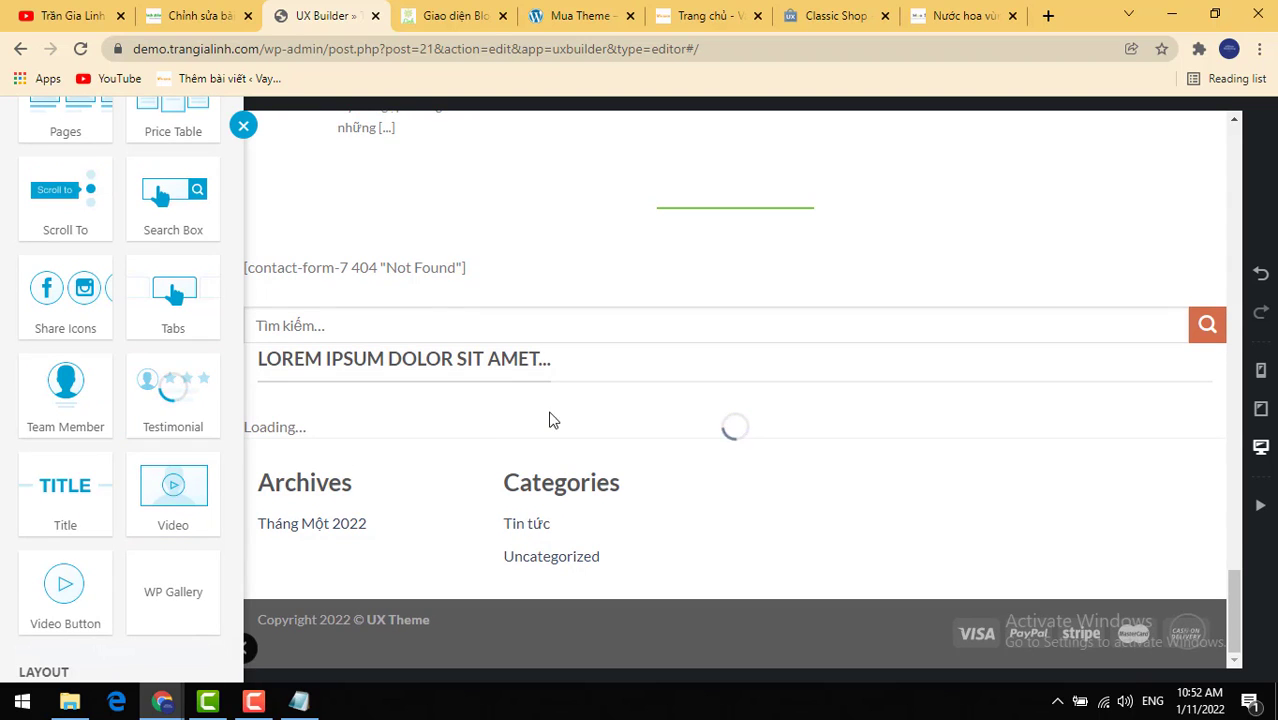
left_click(154, 472)
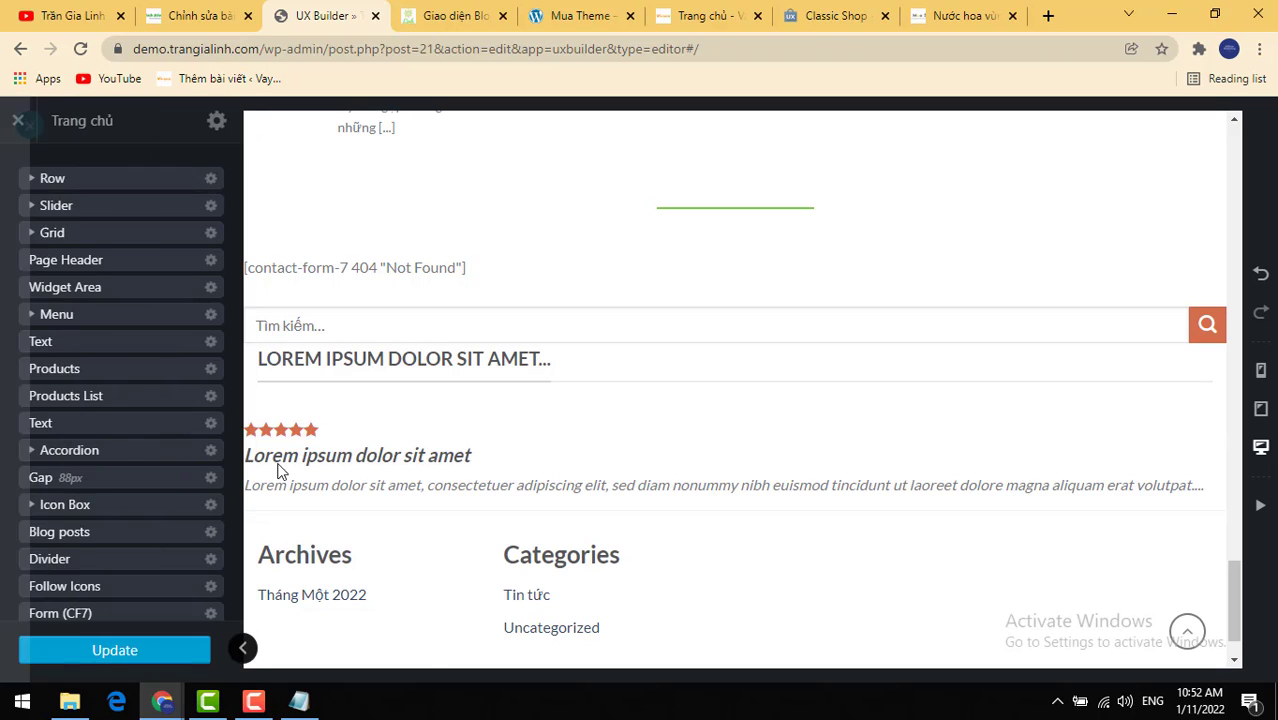
Step: Set the Testimonial's image to the library photo of the woman on a turquoise background and keep its placeholder text
left_click(280, 470)
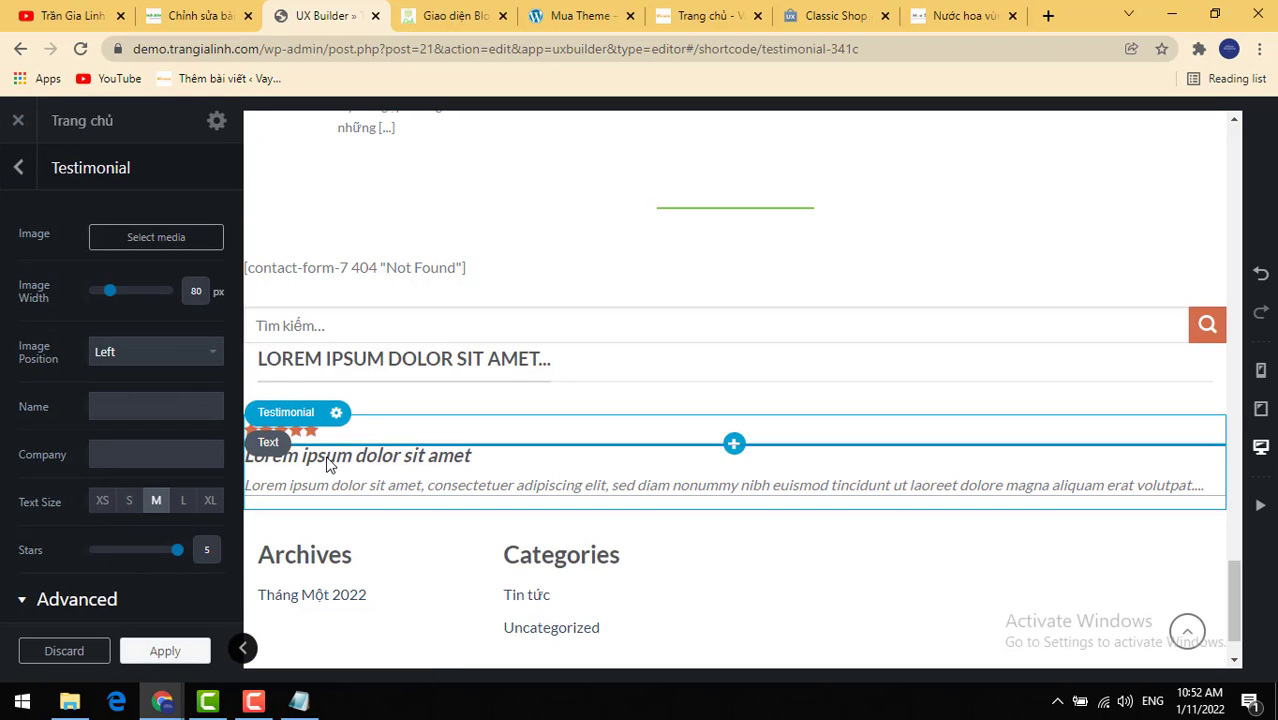
left_click(193, 248)
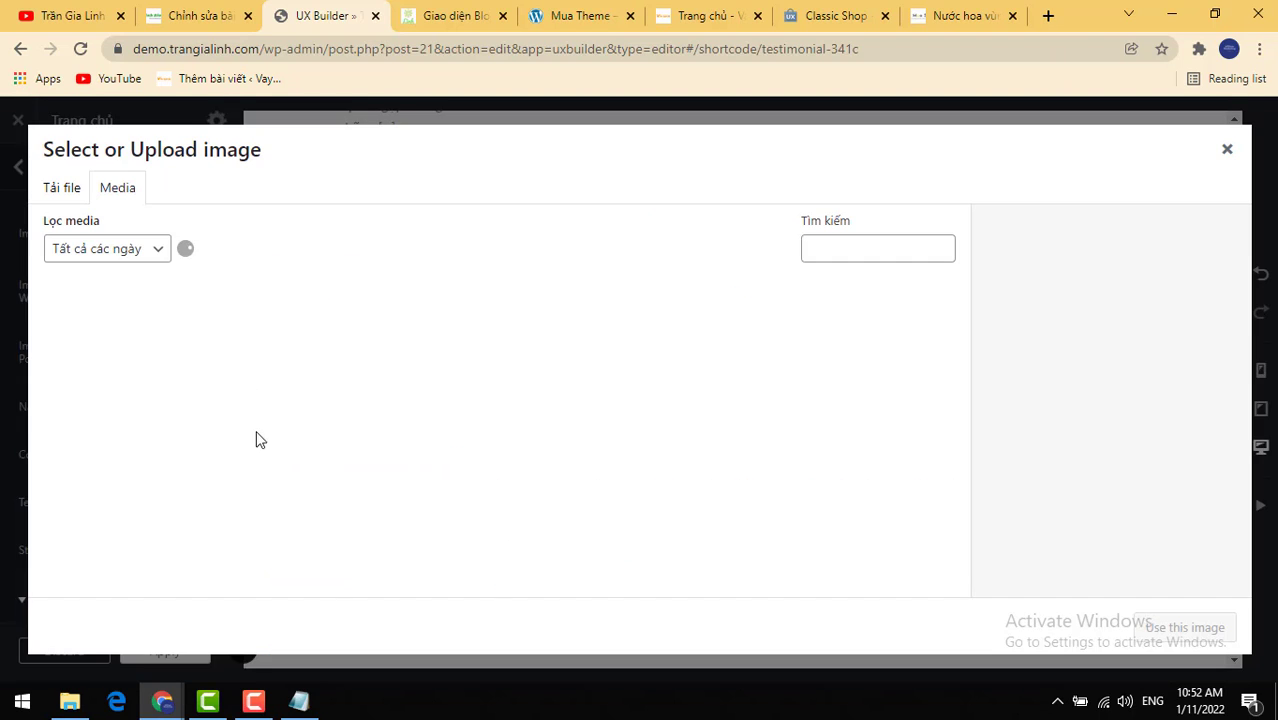
left_click(230, 355)
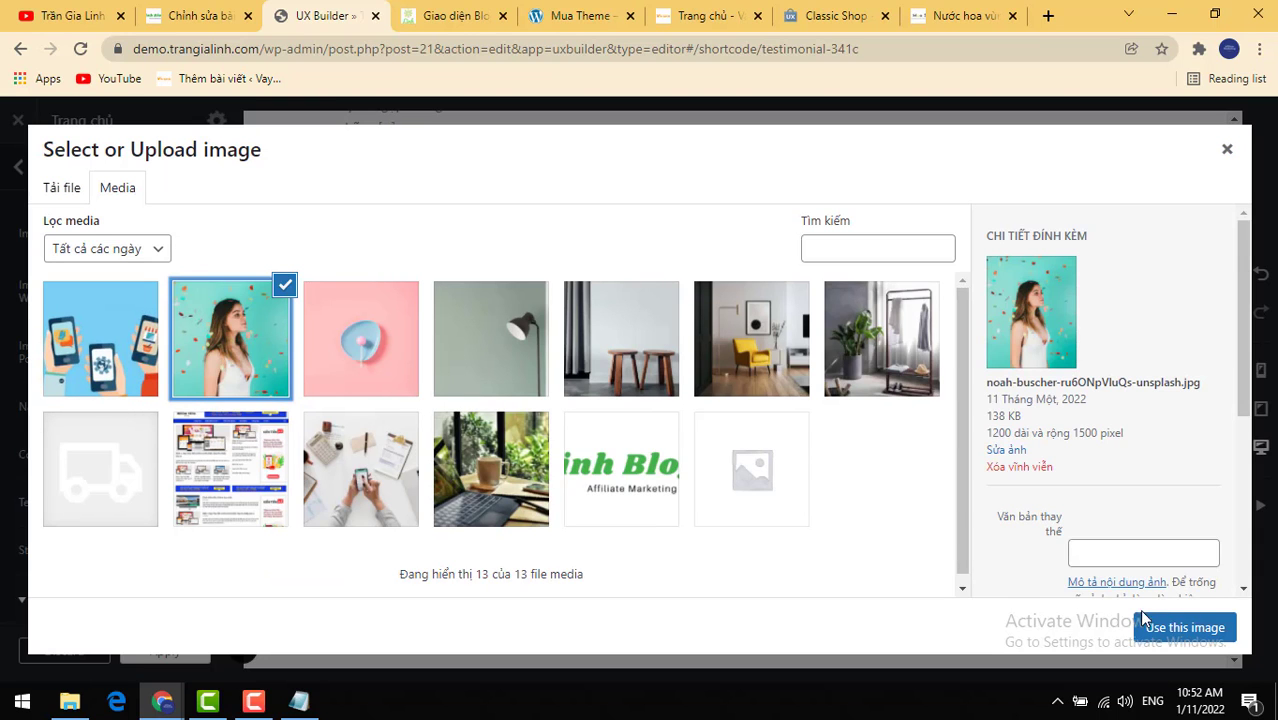
left_click(1185, 627)
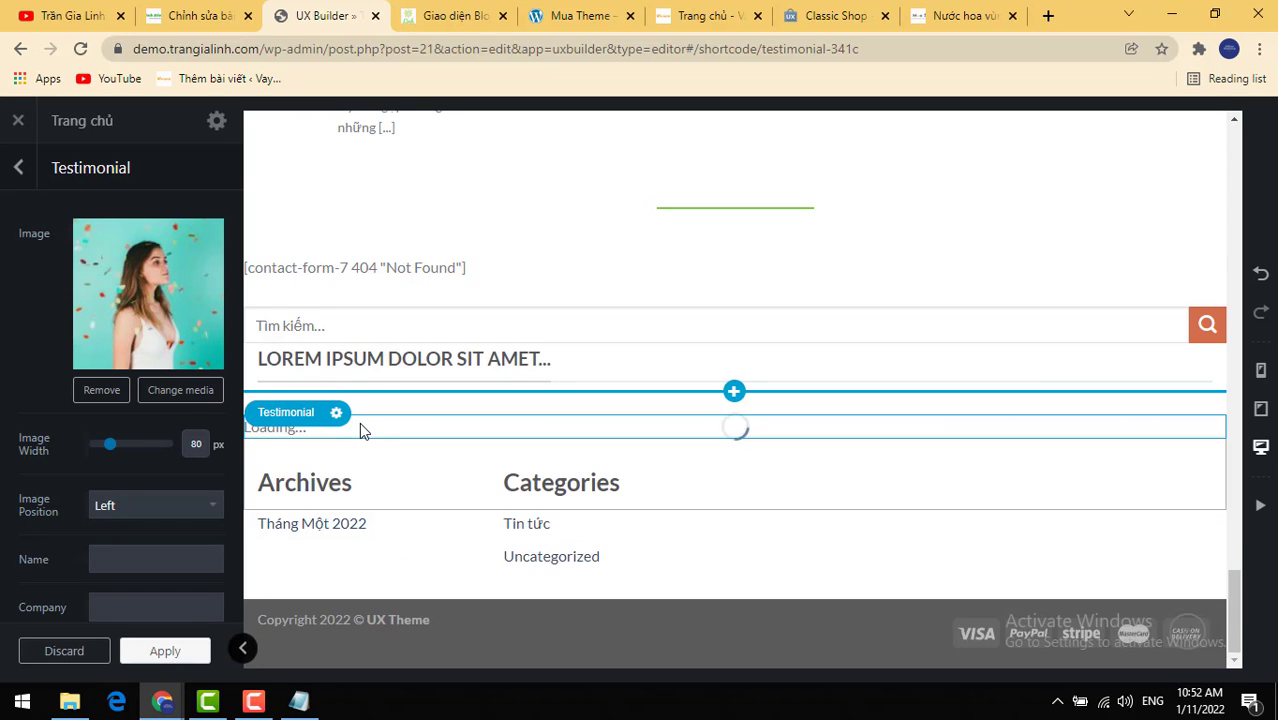
left_click(460, 482)
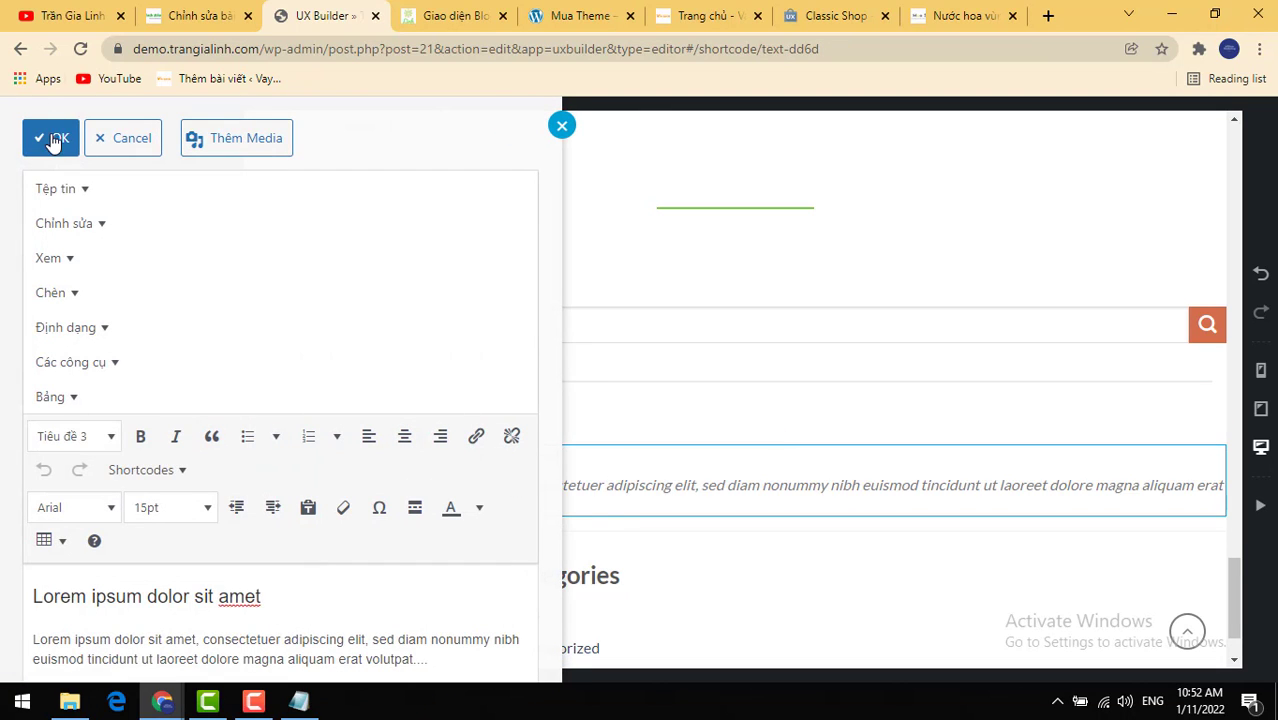
left_click(53, 141)
Step: Add a Video element directly below the Testimonial and apply it with its default YouTube URL
scroll(628, 508, "down", 2)
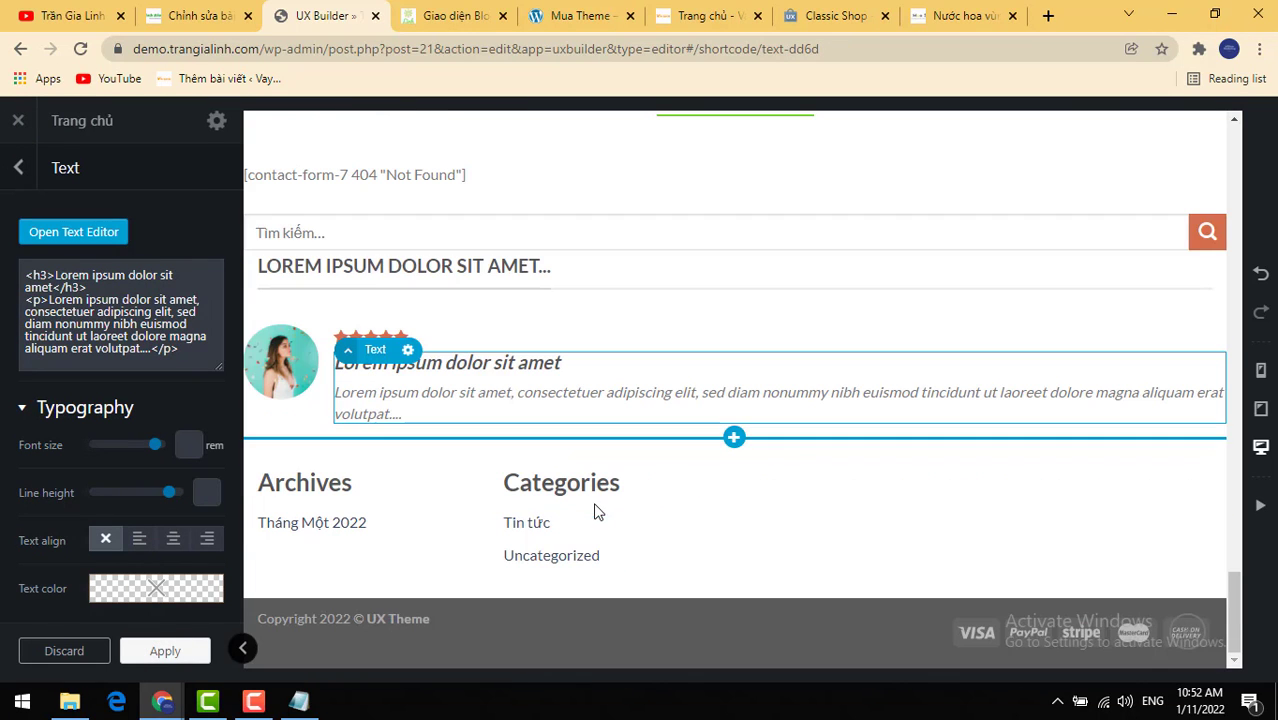
left_click(741, 448)
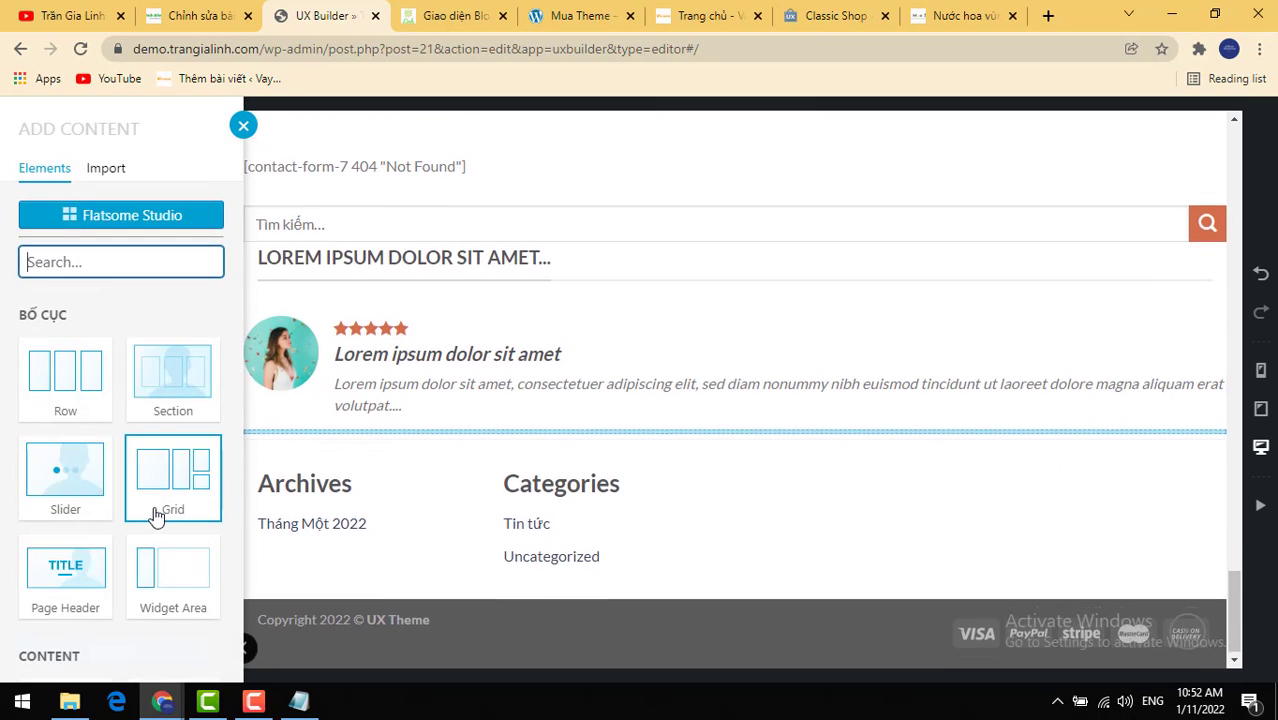
scroll(187, 542, "down", 10)
scroll(187, 542, "down", 10)
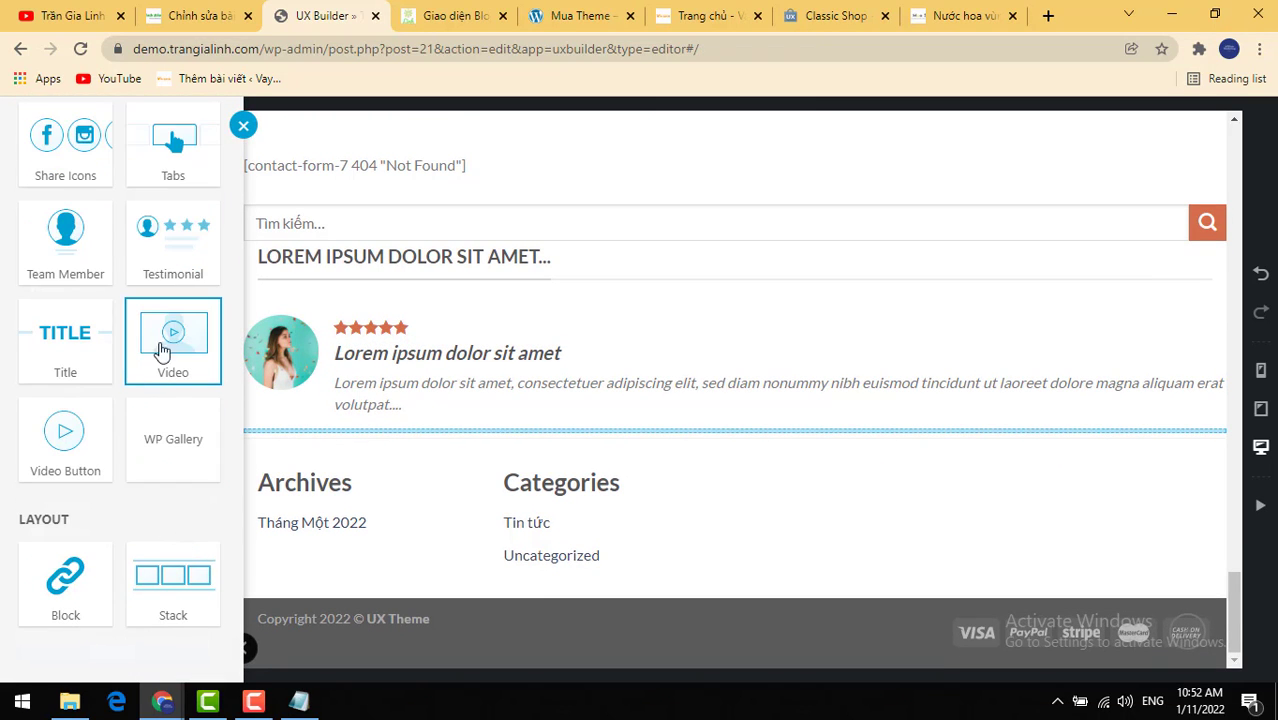
left_click(147, 376)
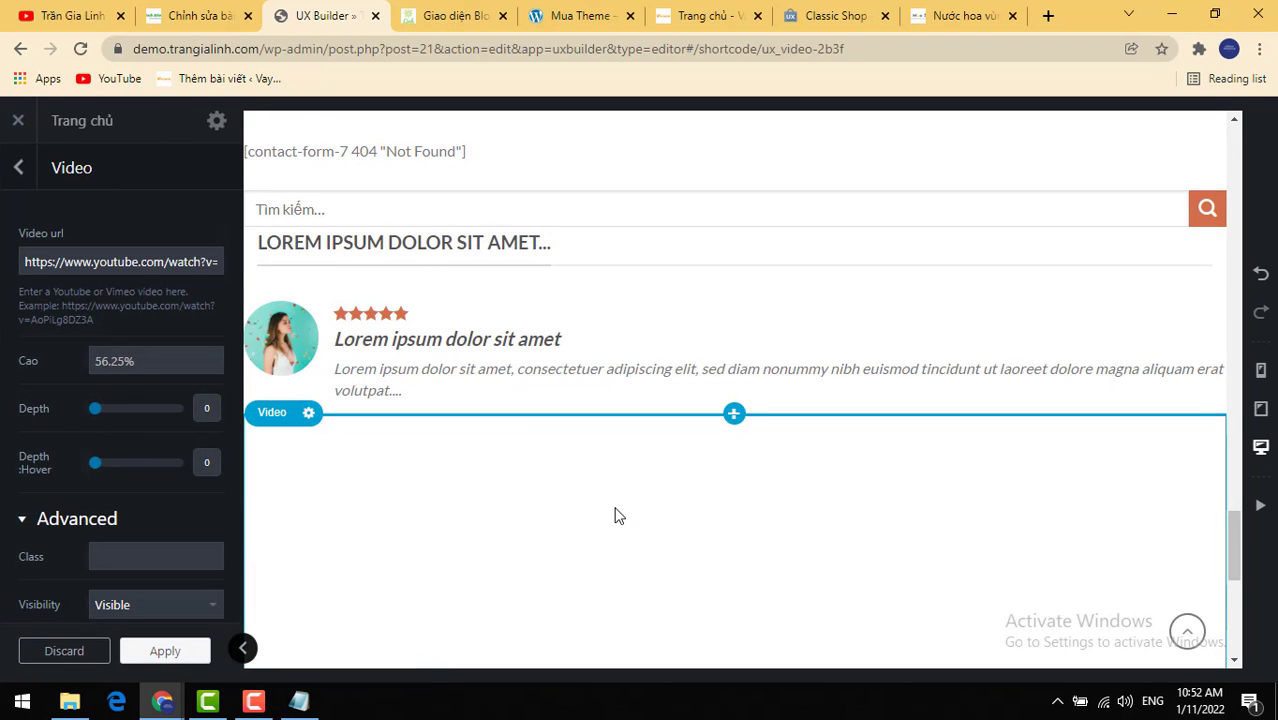
scroll(615, 515, "down", 3)
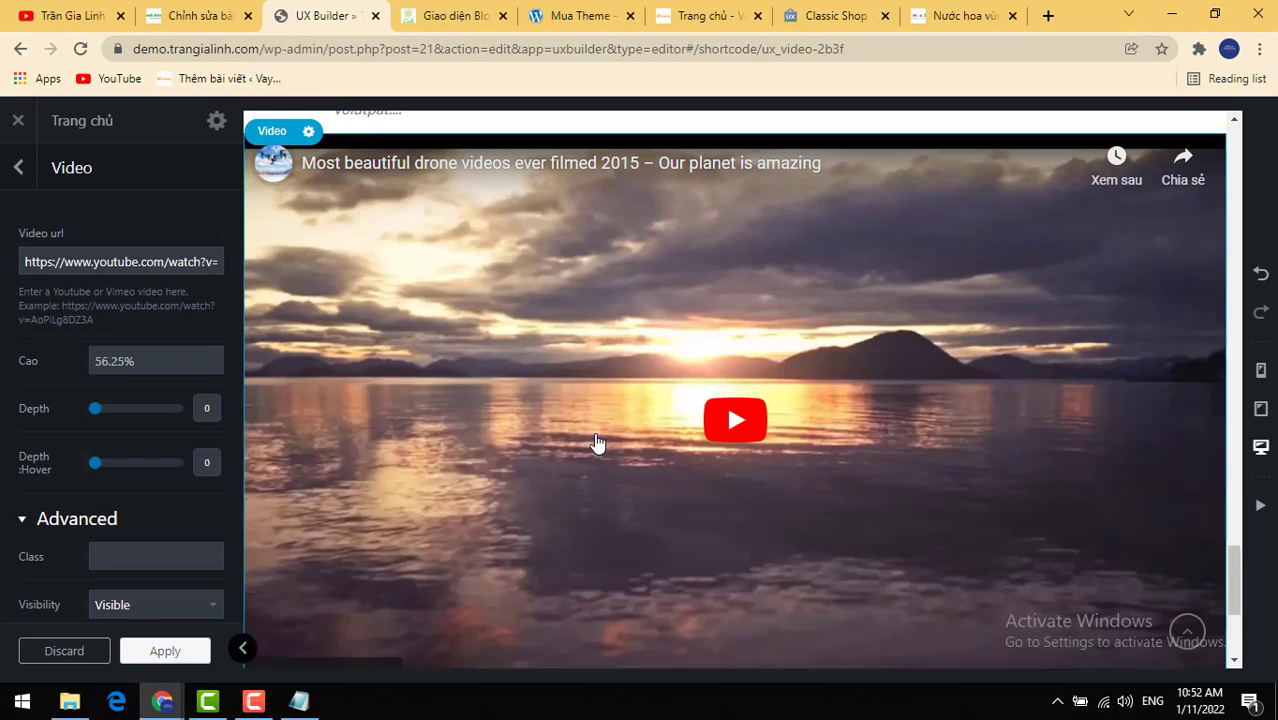
scroll(596, 442, "up", 2)
triple_click(177, 261)
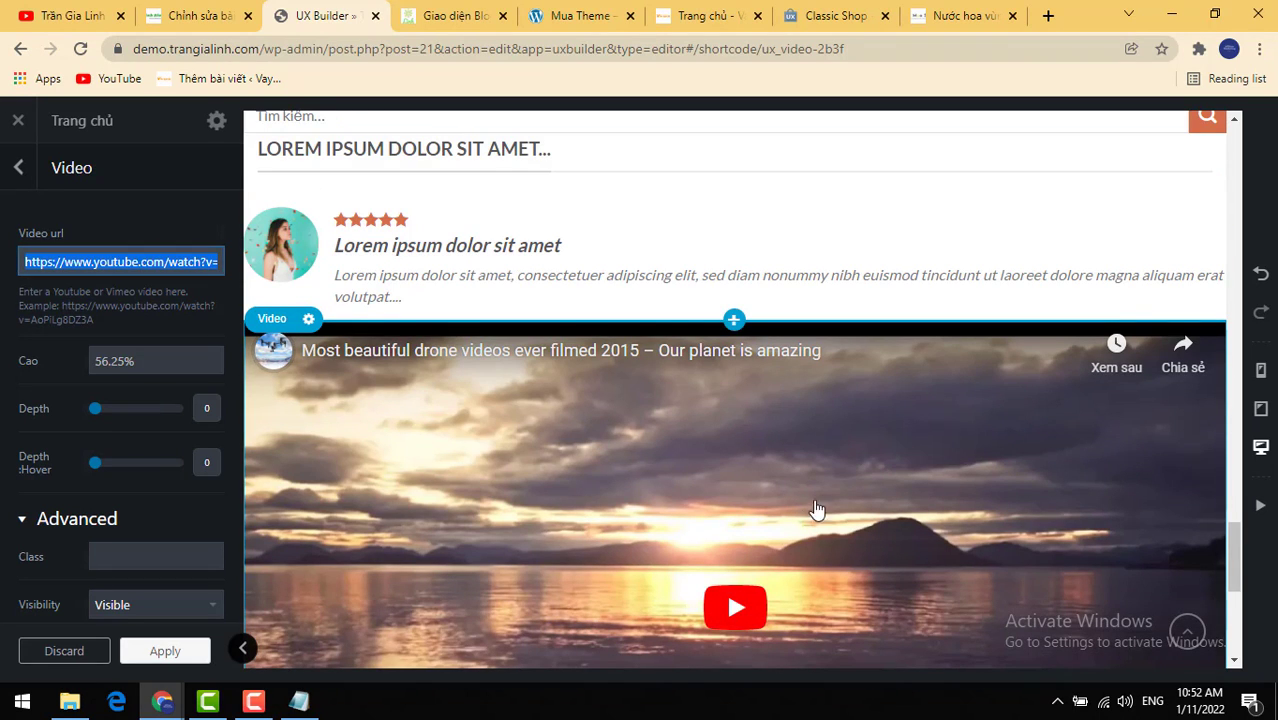
scroll(625, 508, "down", 3)
scroll(613, 498, "down", 2)
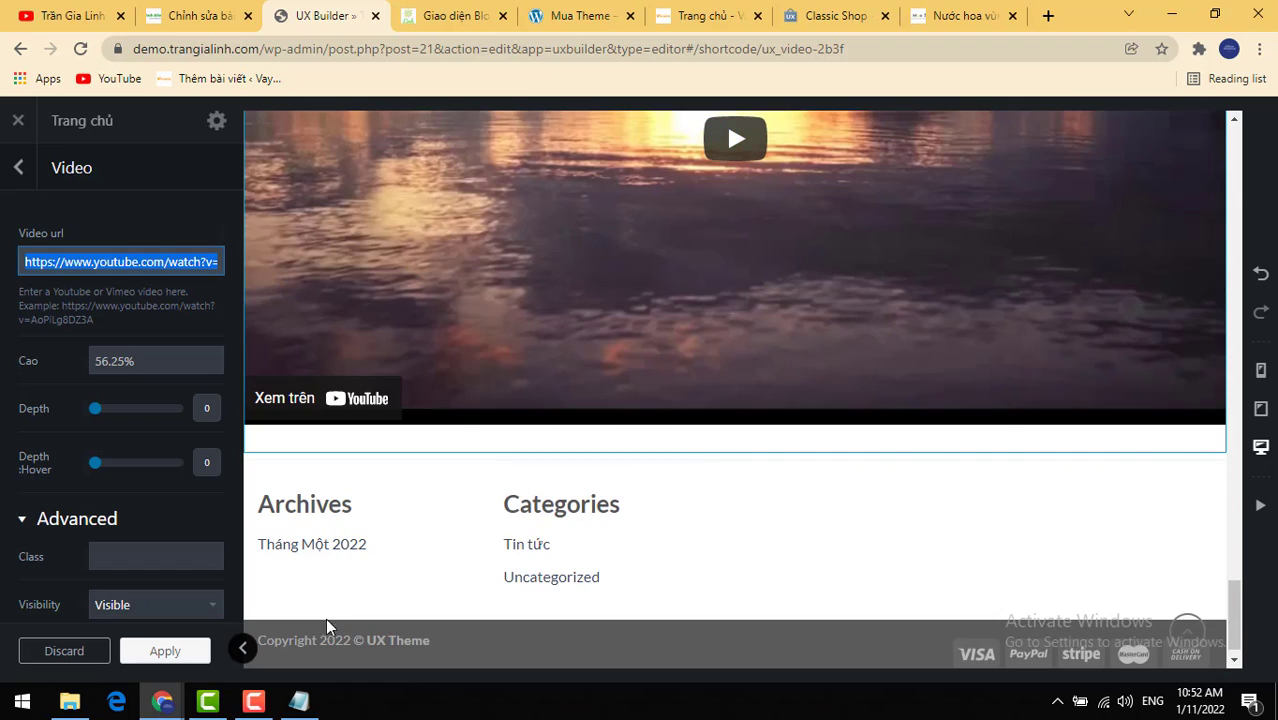
left_click(190, 658)
Step: Add a Video Button element directly below the Video, leaving its video link empty, and return to the page's element list
left_click(733, 451)
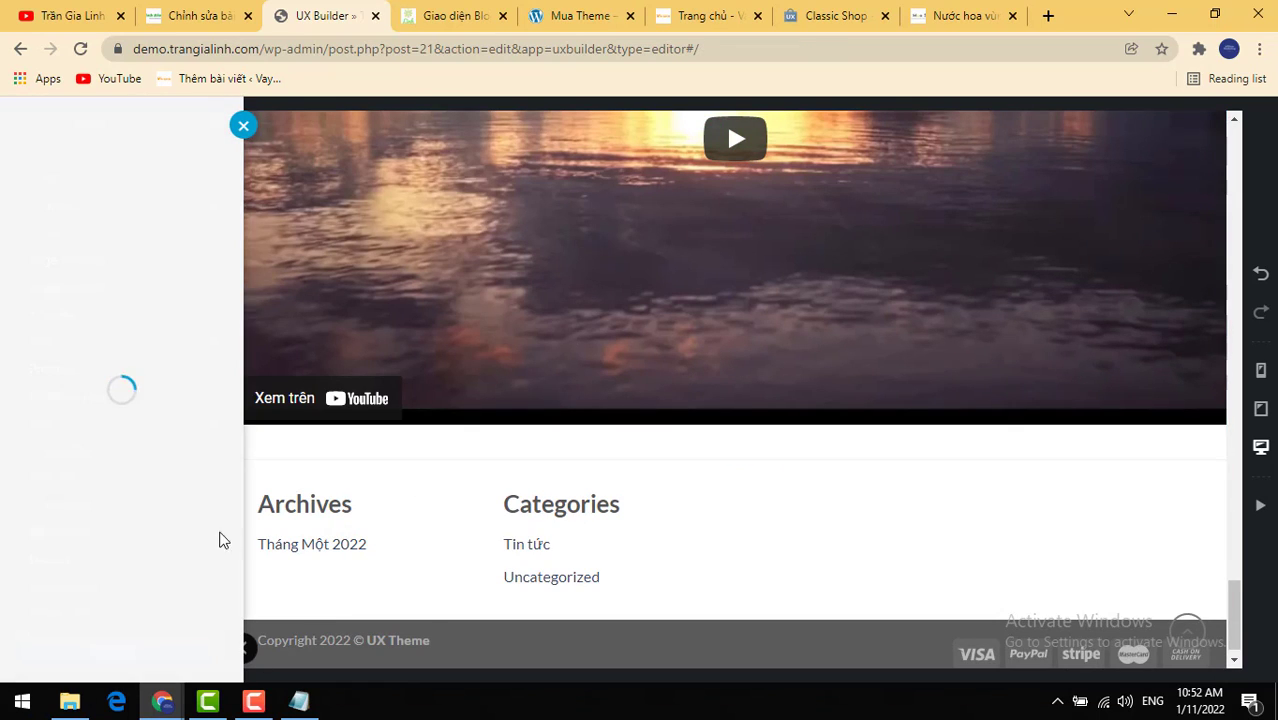
scroll(186, 560, "down", 15)
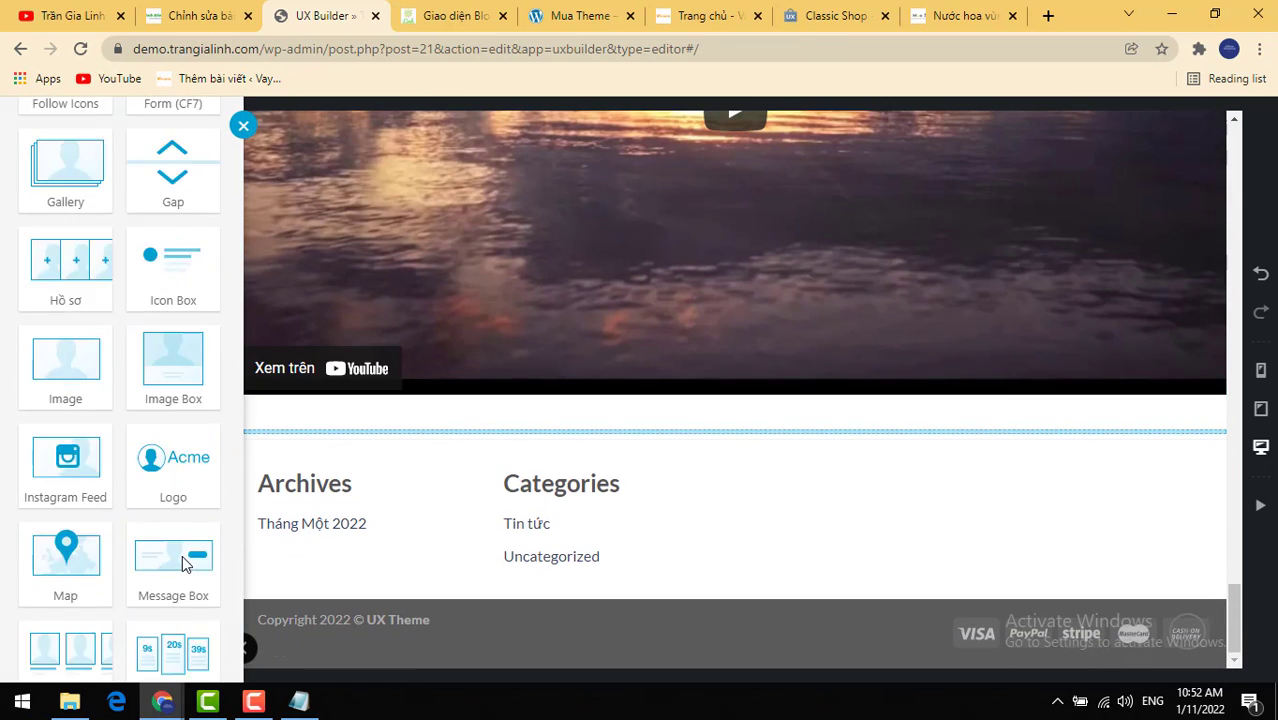
scroll(182, 565, "down", 7)
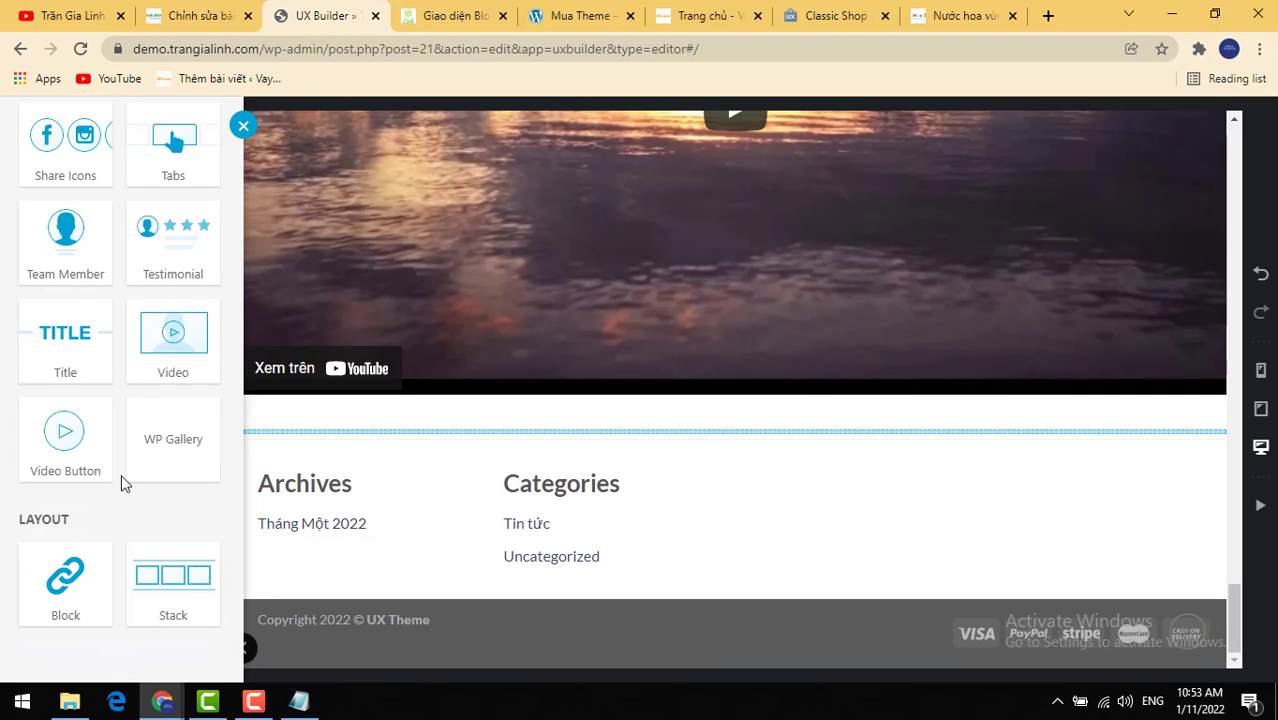
left_click(62, 440)
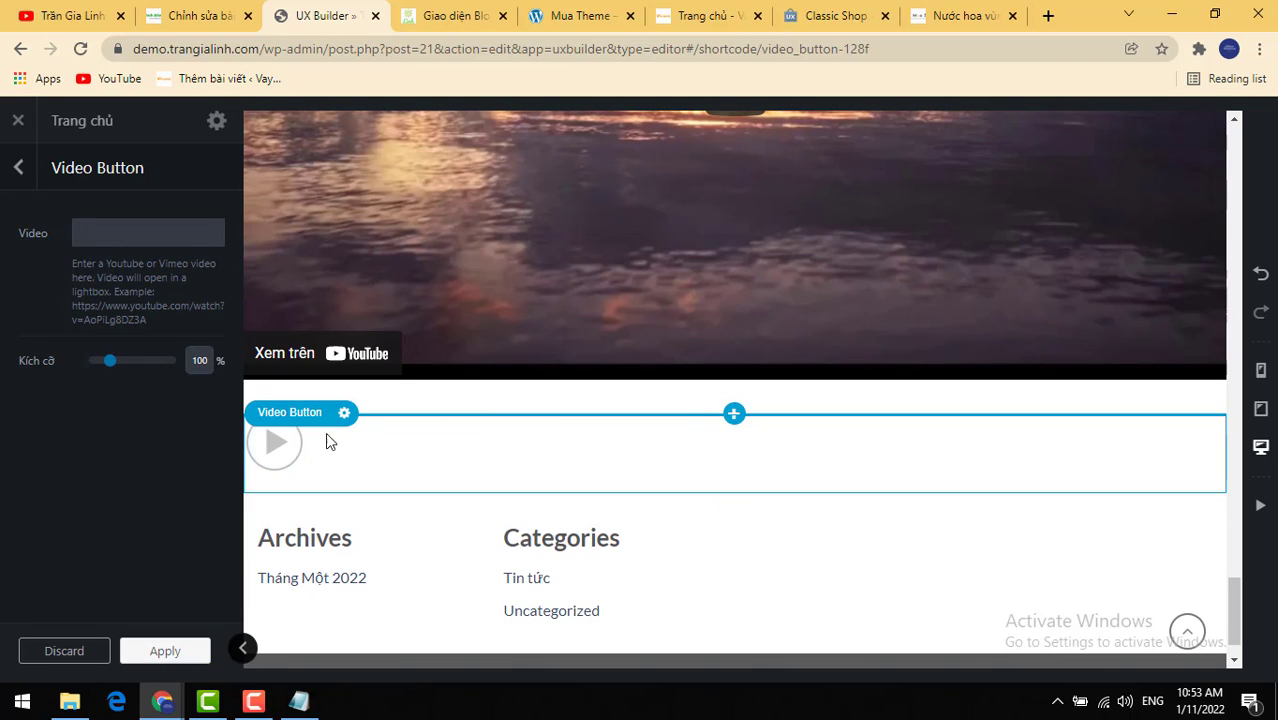
left_click(141, 231)
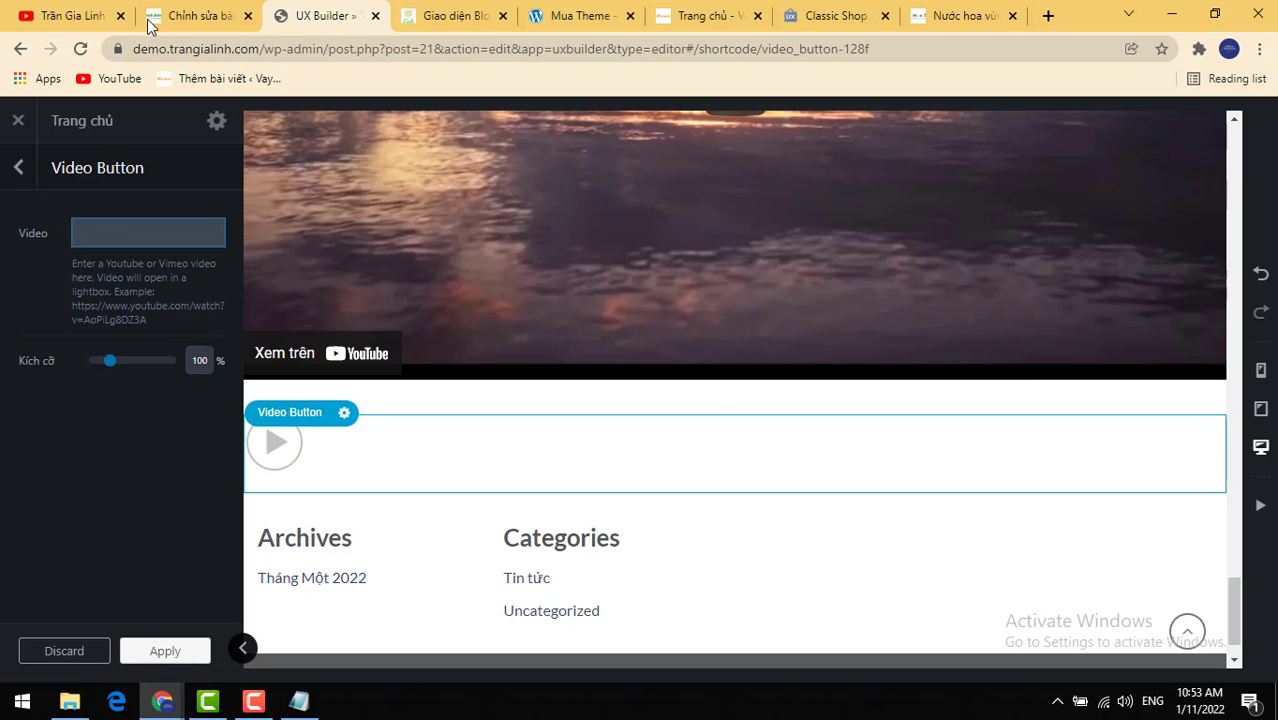
left_click(15, 172)
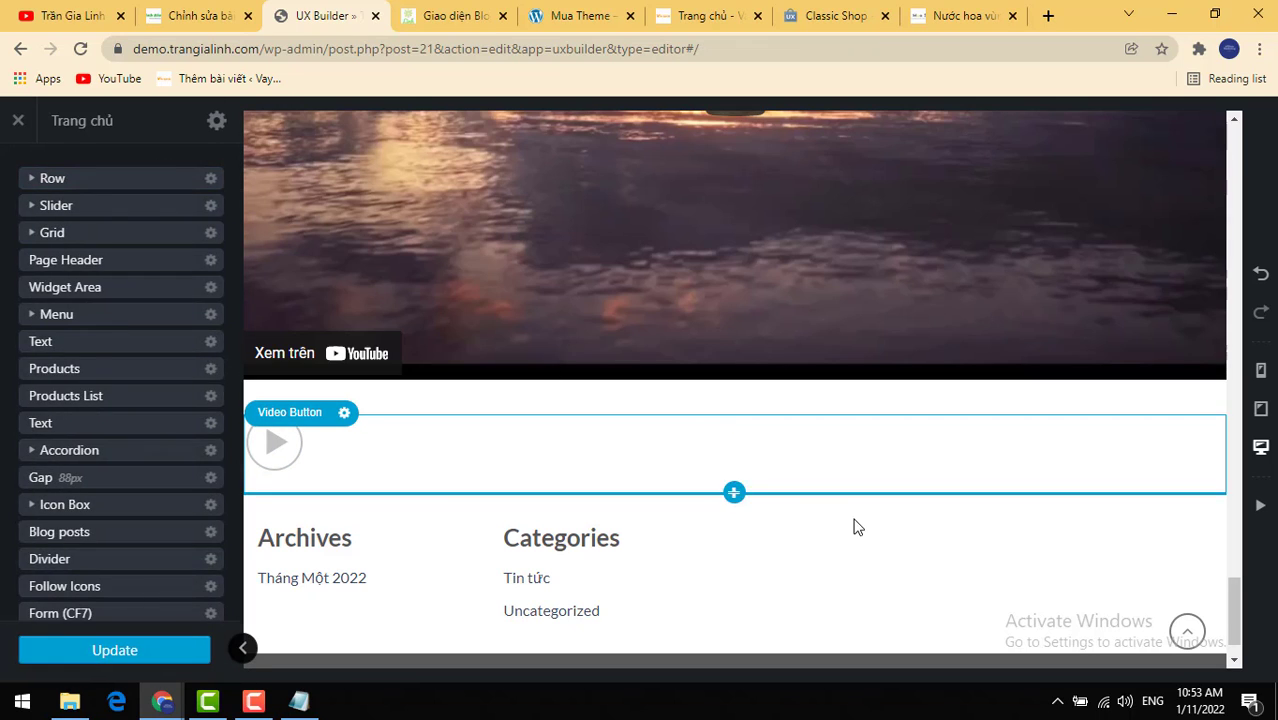
Step: Review the added elements and exit UX Builder, discarding the unsaved changes
scroll(800, 510, "up", 4)
scroll(748, 488, "up", 1)
scroll(748, 488, "down", 5)
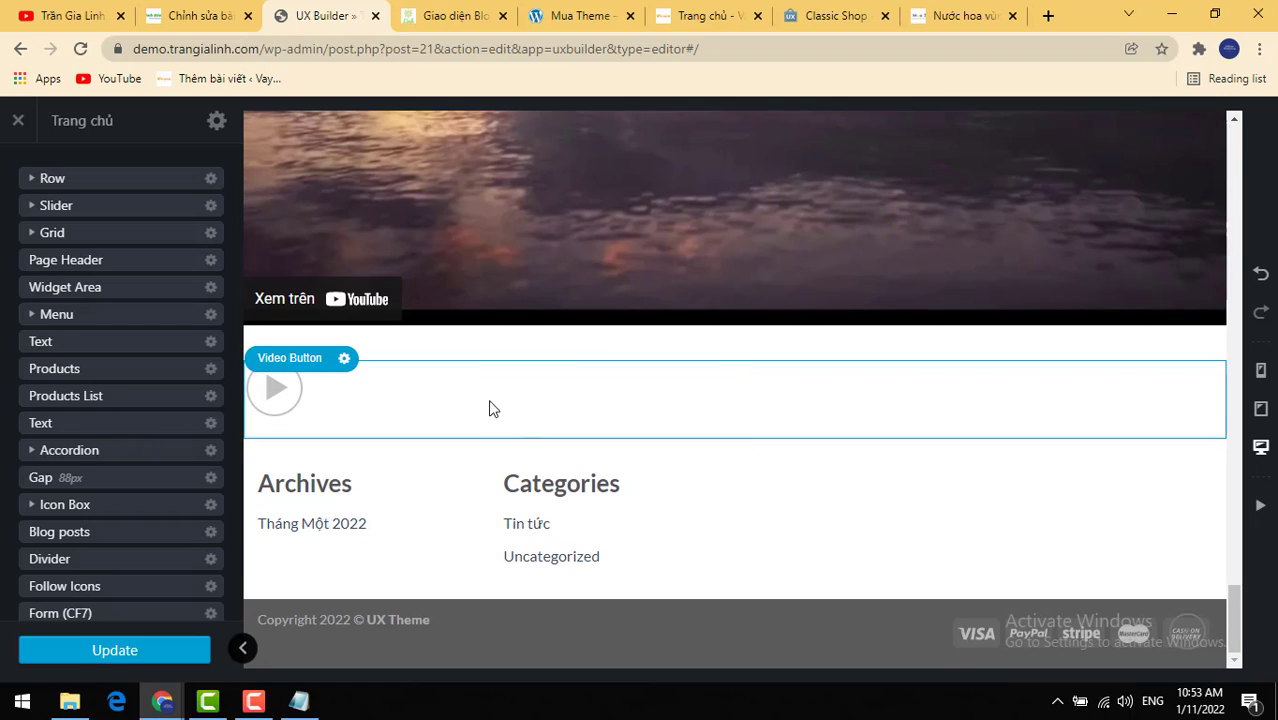
left_click(18, 121)
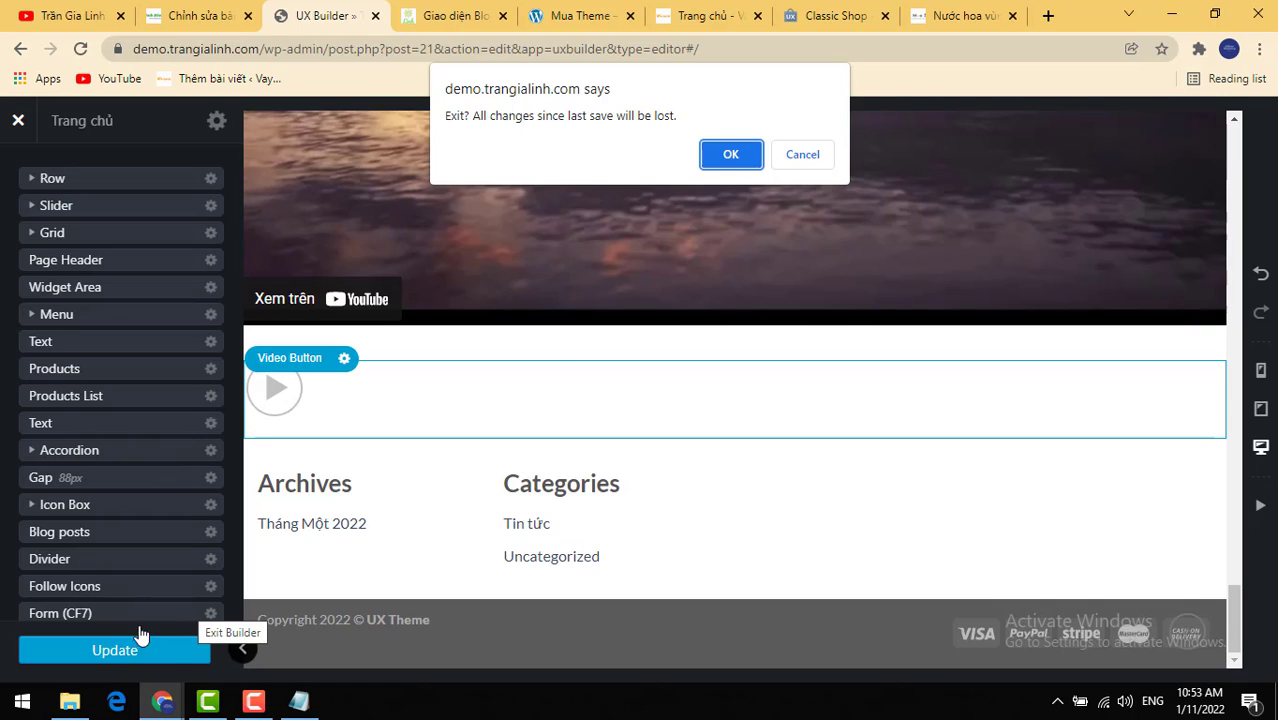
left_click(716, 160)
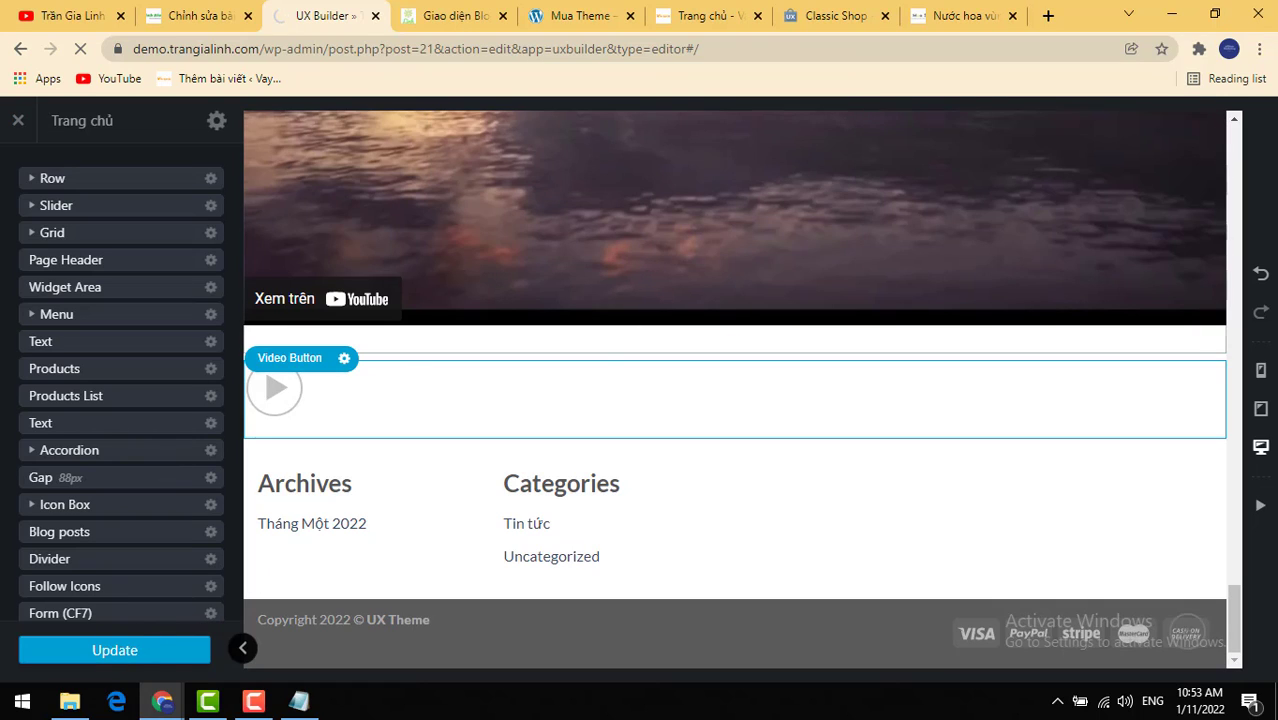
Step: Check the homepage down to its footer and open the Footer settings in the theme customizer
scroll(950, 322, "down", 10)
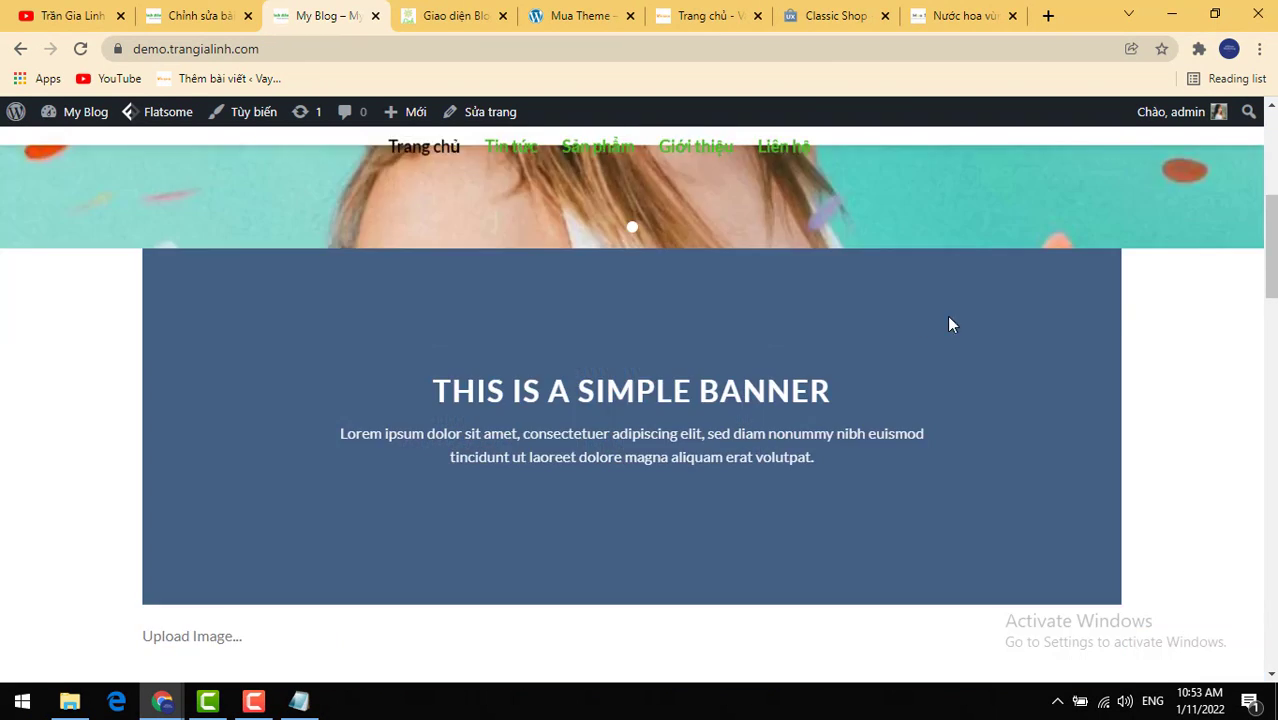
scroll(203, 650, "down", 5)
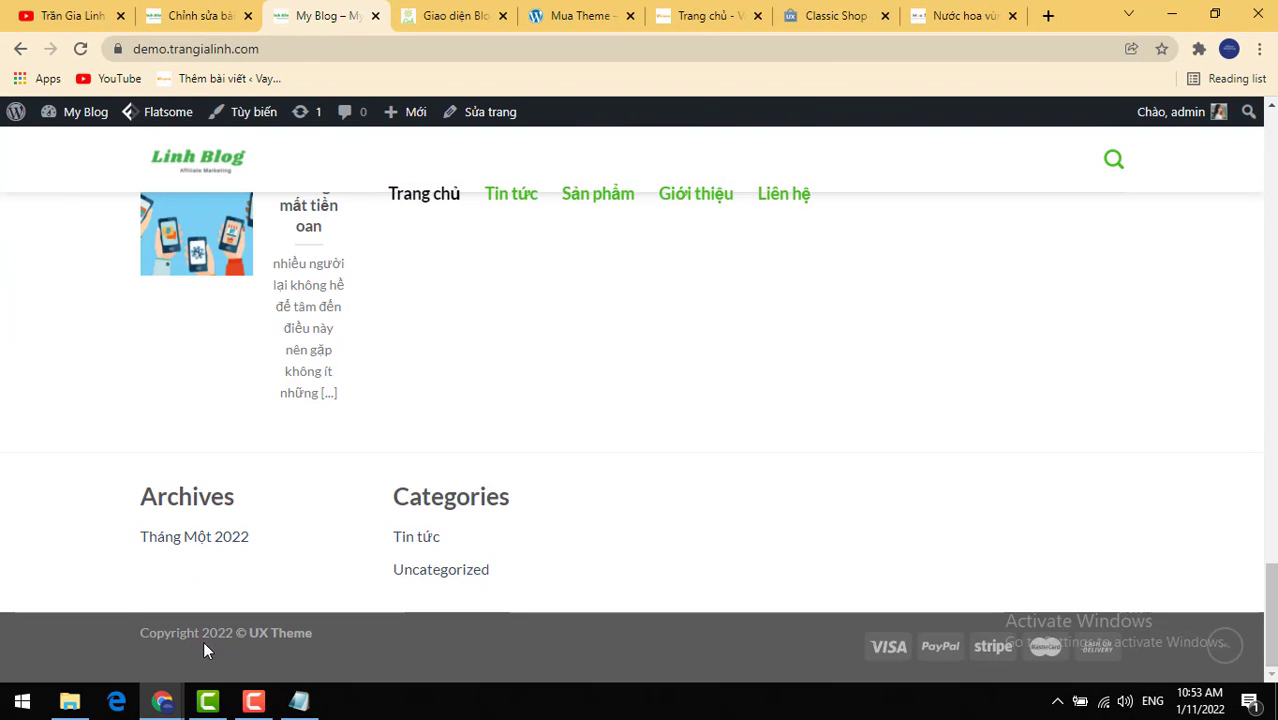
left_click(242, 124)
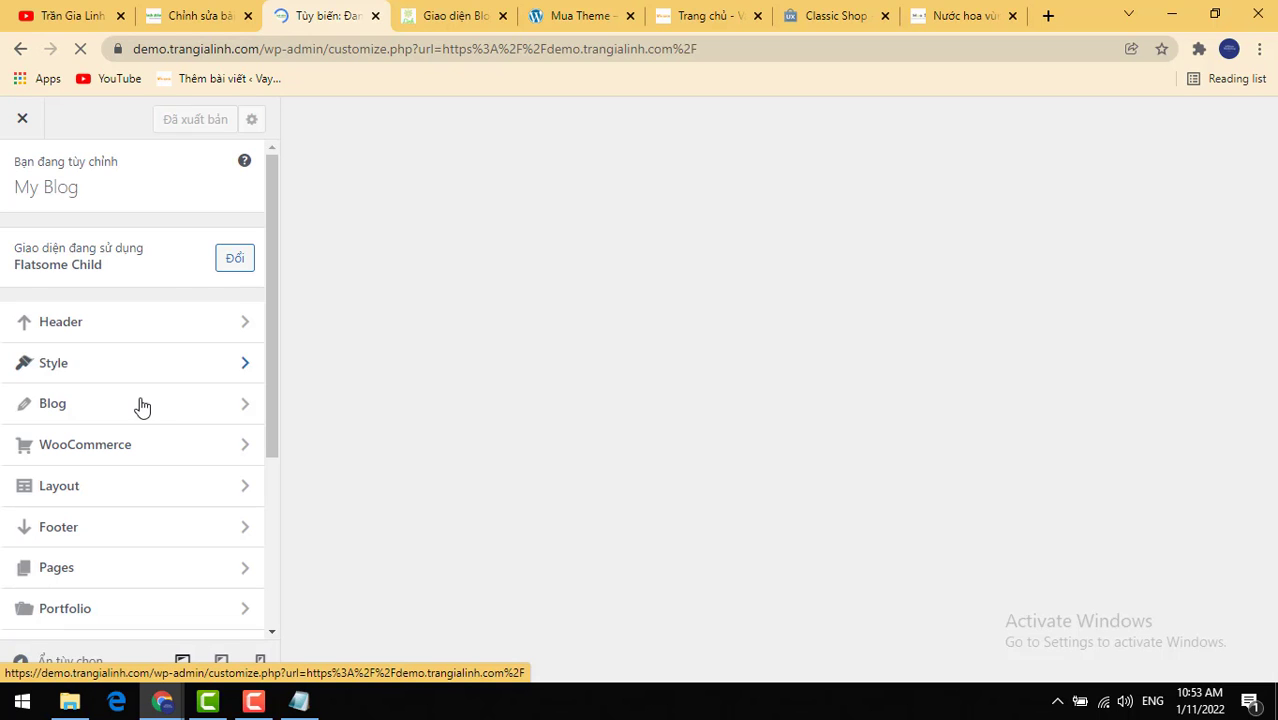
scroll(145, 495, "down", 1)
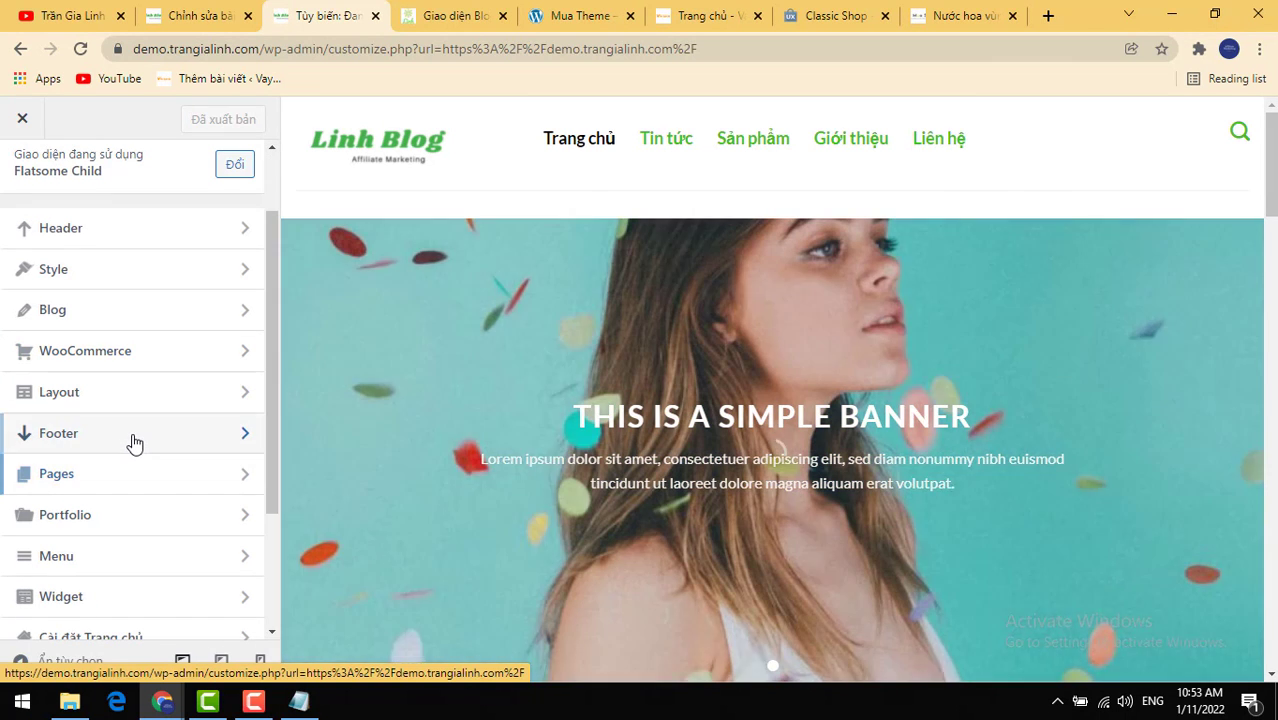
left_click(134, 433)
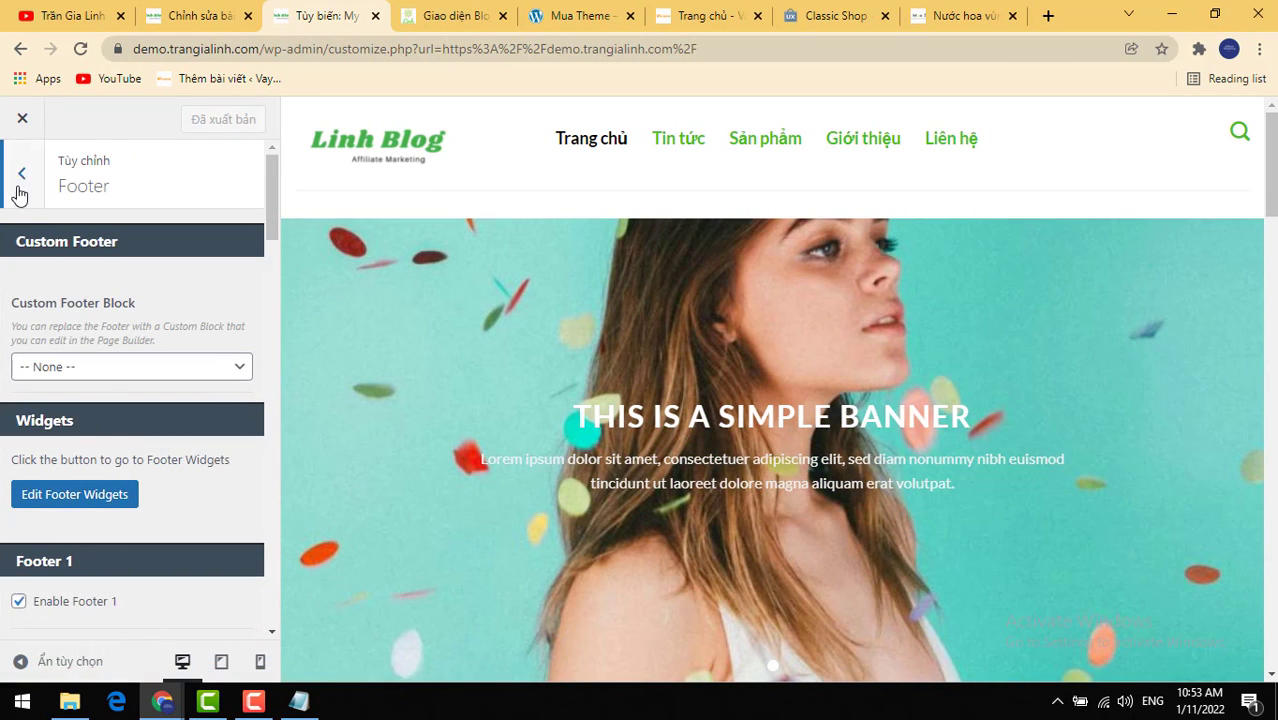
left_click(18, 188)
left_click(112, 447)
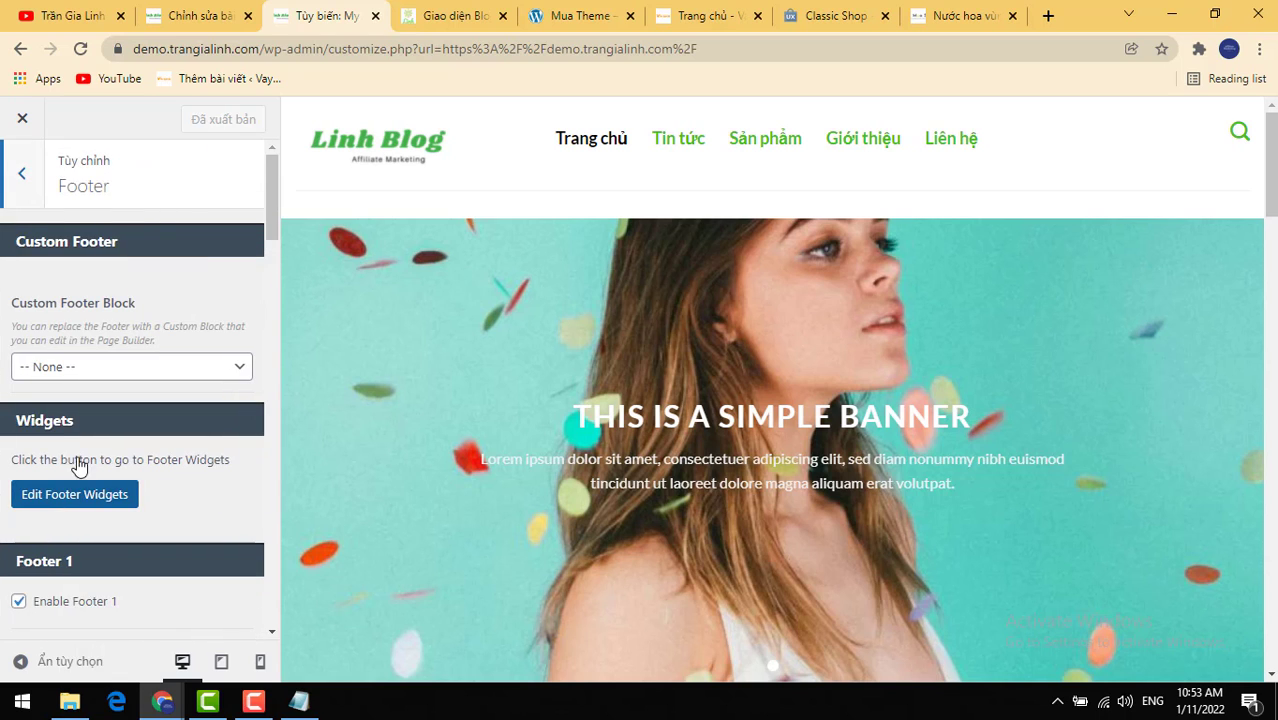
Step: Disable Footer 1 and the Back To Top Button in the footer settings
scroll(80, 465, "down", 2)
left_click(19, 414)
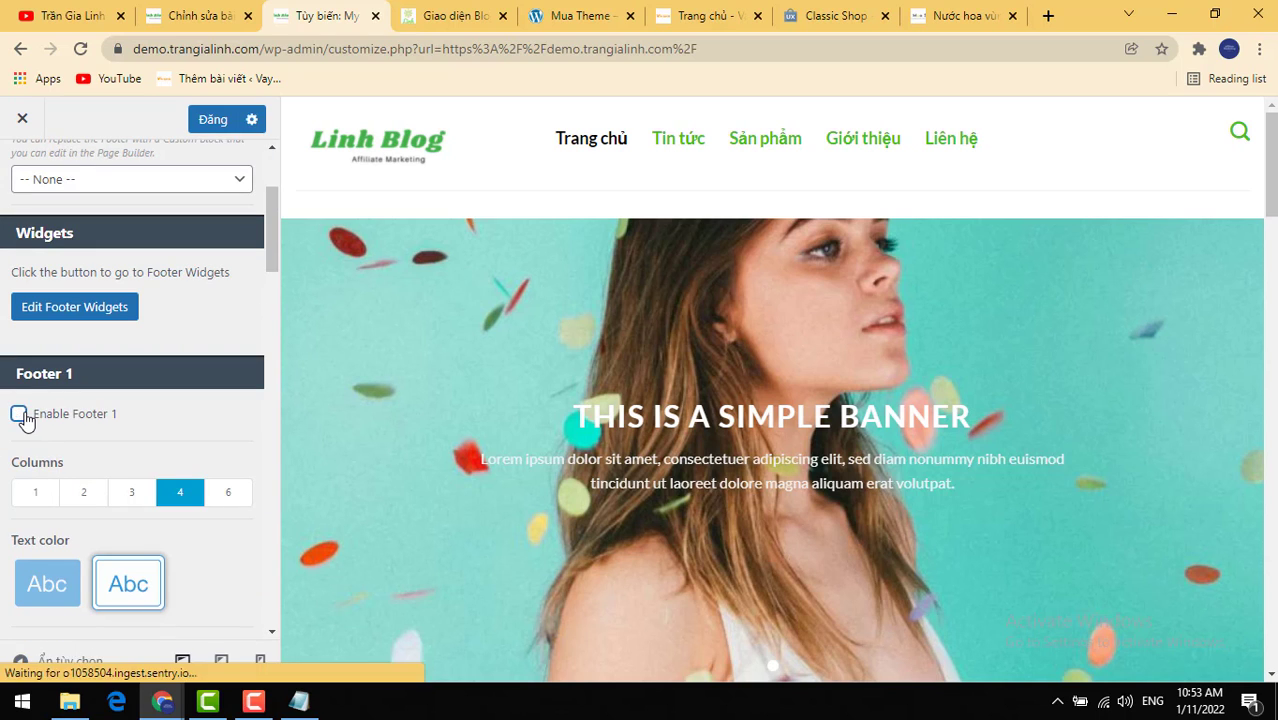
scroll(80, 480, "down", 9)
scroll(53, 555, "down", 9)
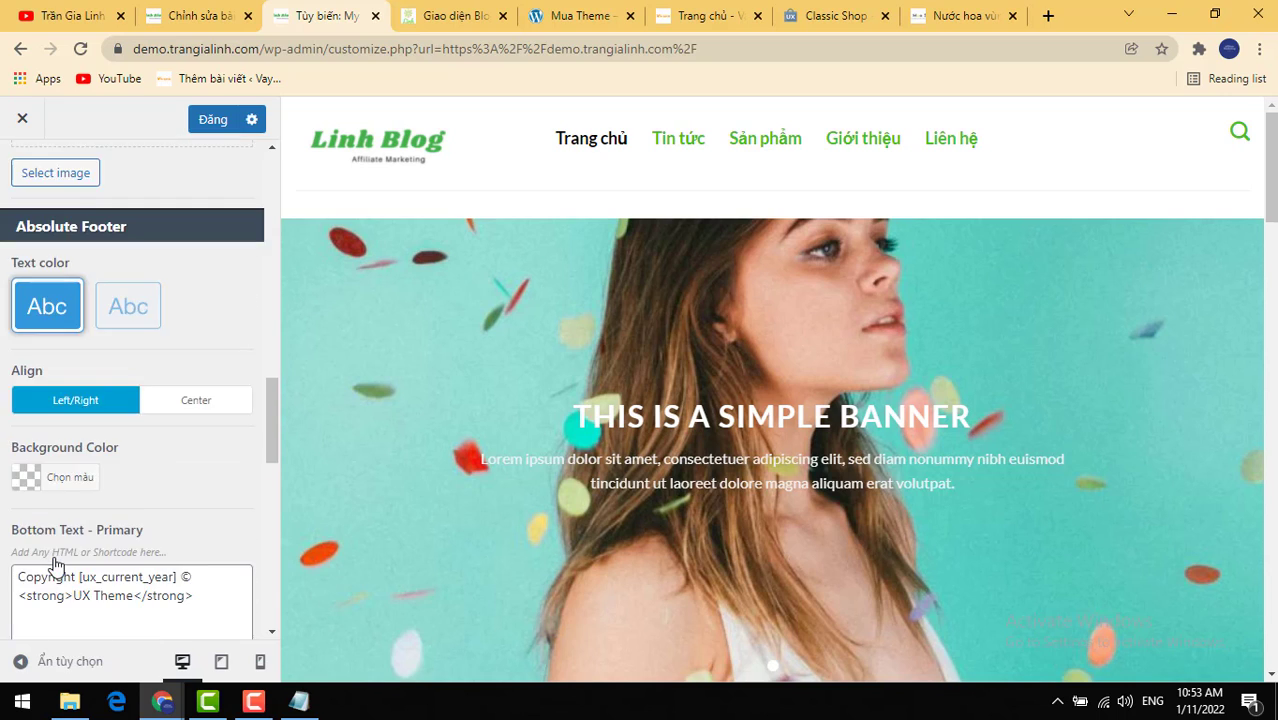
left_click(19, 450)
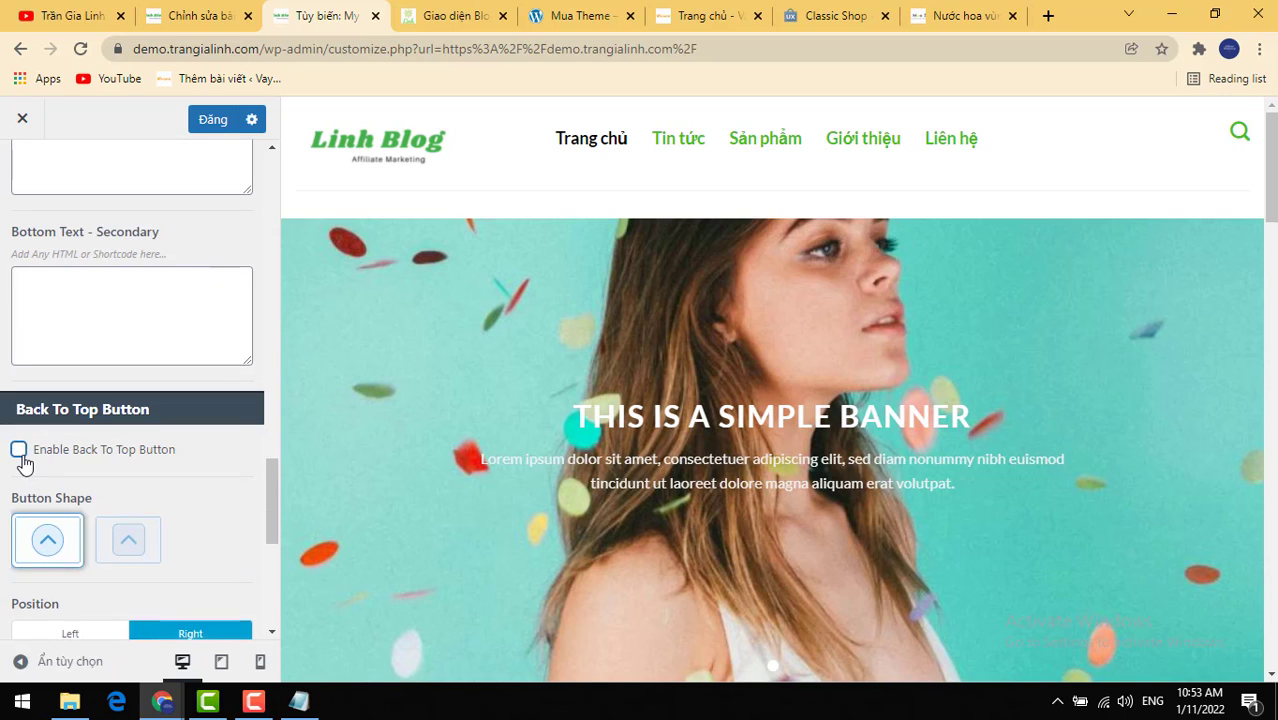
Step: Compare the footer options with the absolute footer in the page preview and locate the Bottom Text settings
scroll(30, 445, "up", 7)
scroll(44, 437, "up", 6)
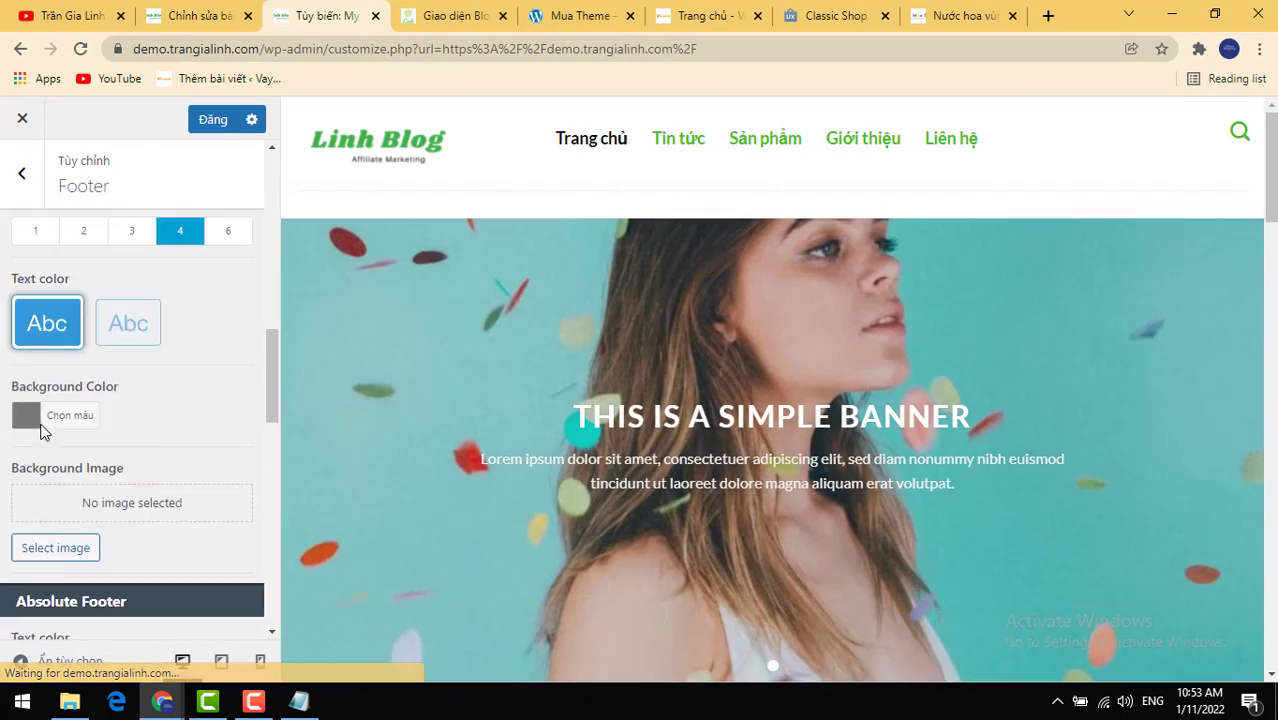
scroll(44, 437, "up", 2)
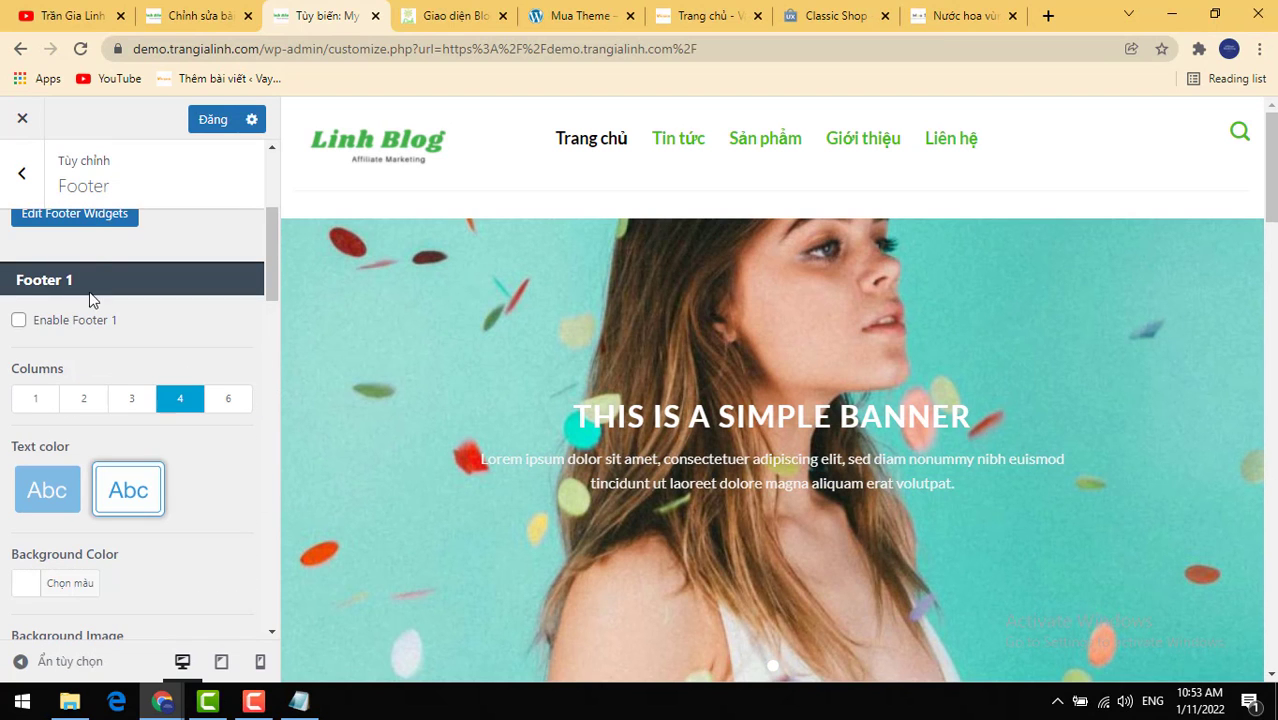
scroll(1032, 351, "down", 10)
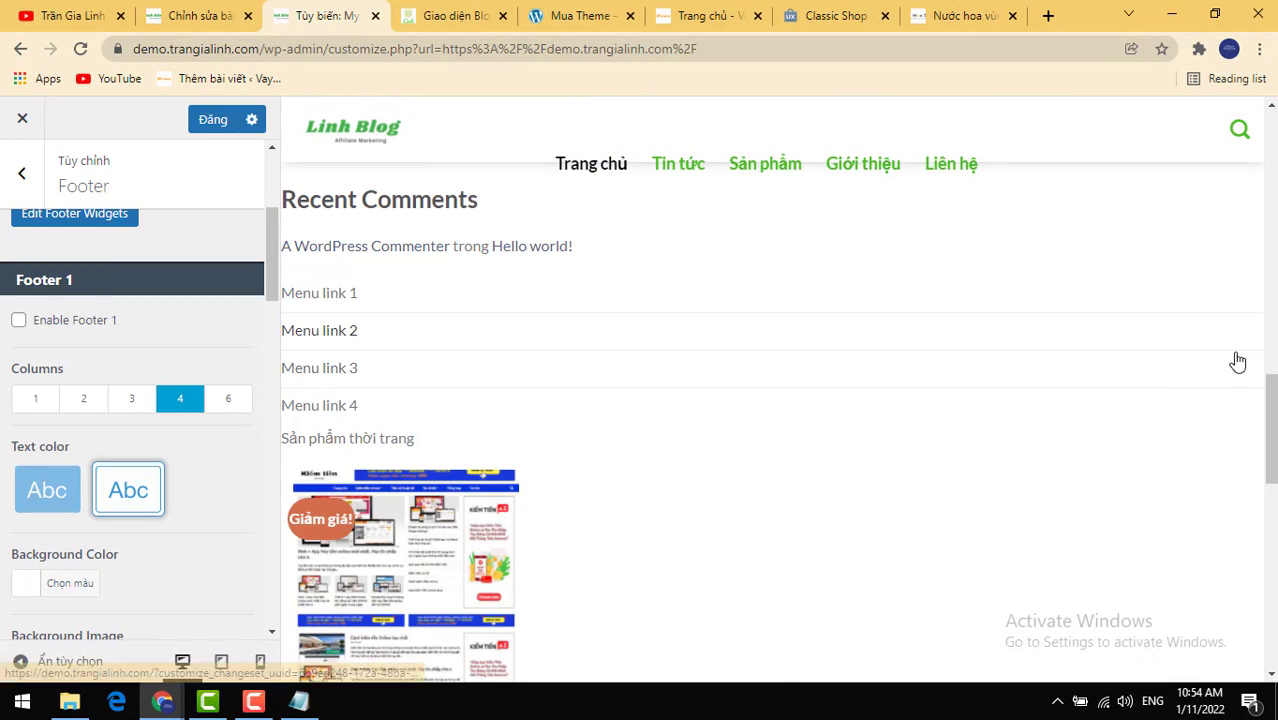
left_click_drag(1270, 420, 1258, 627)
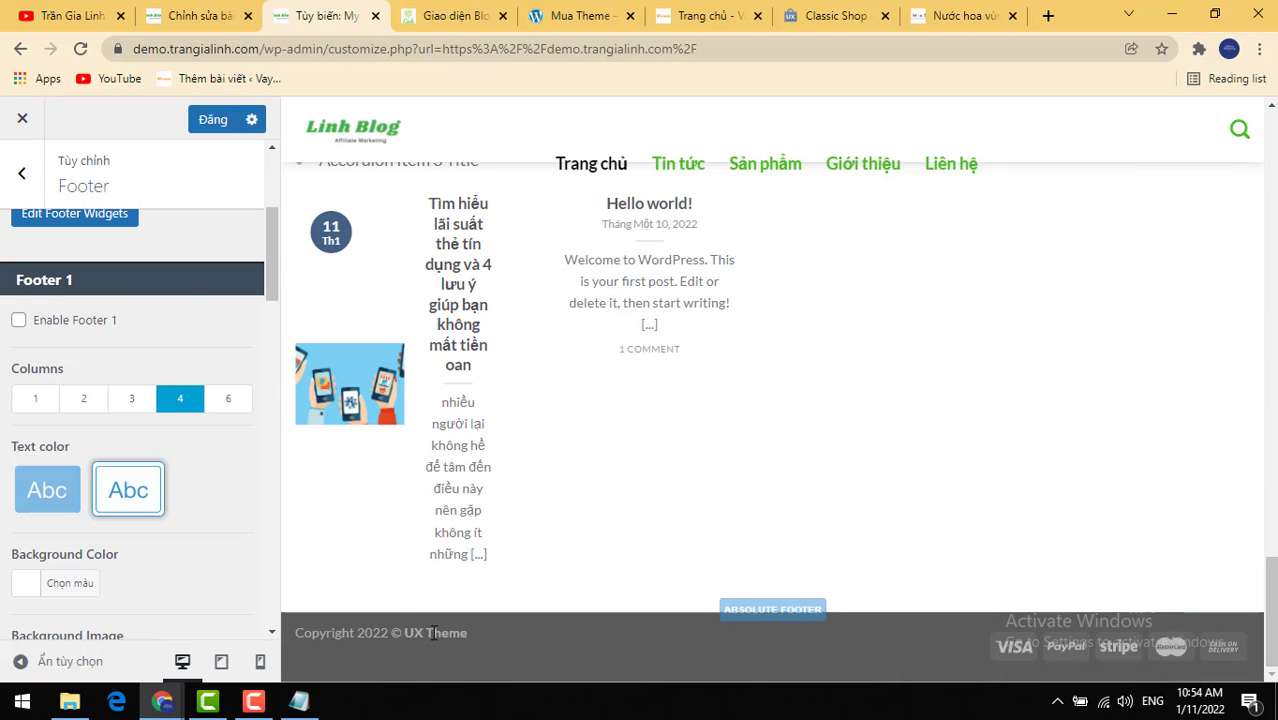
scroll(85, 545, "down", 10)
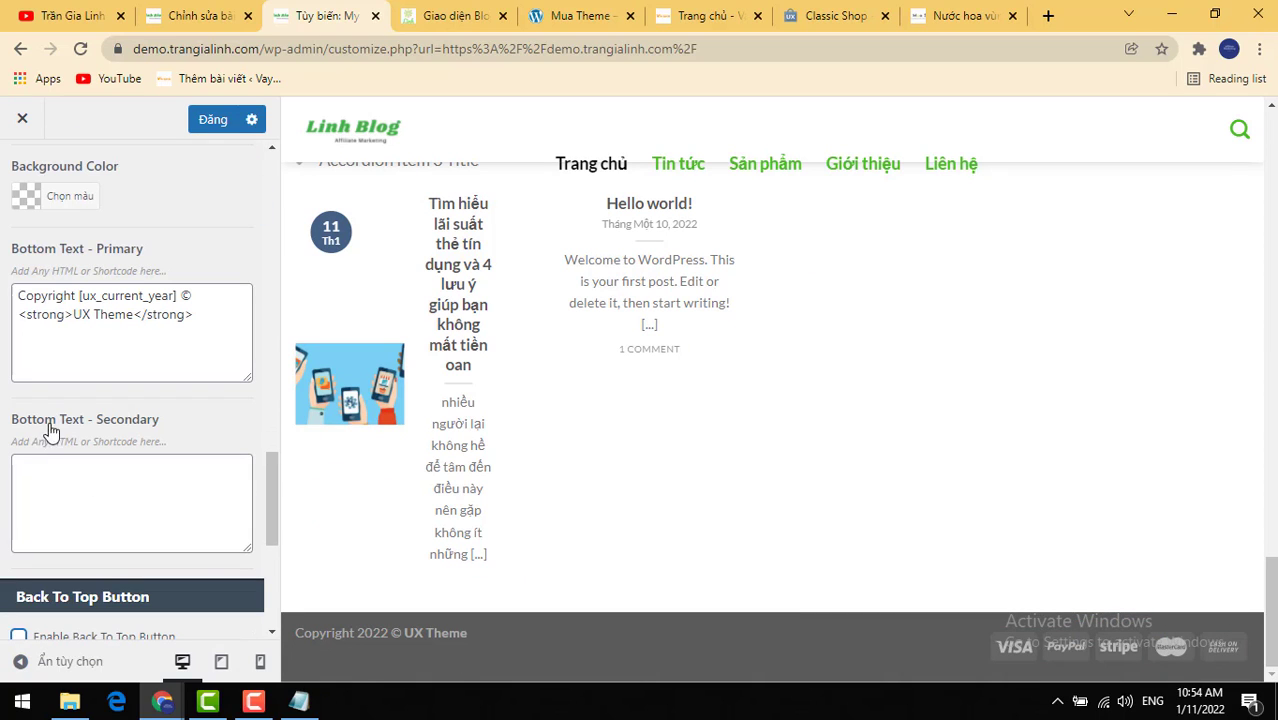
Step: Replace UX Theme with trangialinh.com in the primary bottom text, publish the change, and leave the customizer
left_click_drag(75, 316, 126, 316)
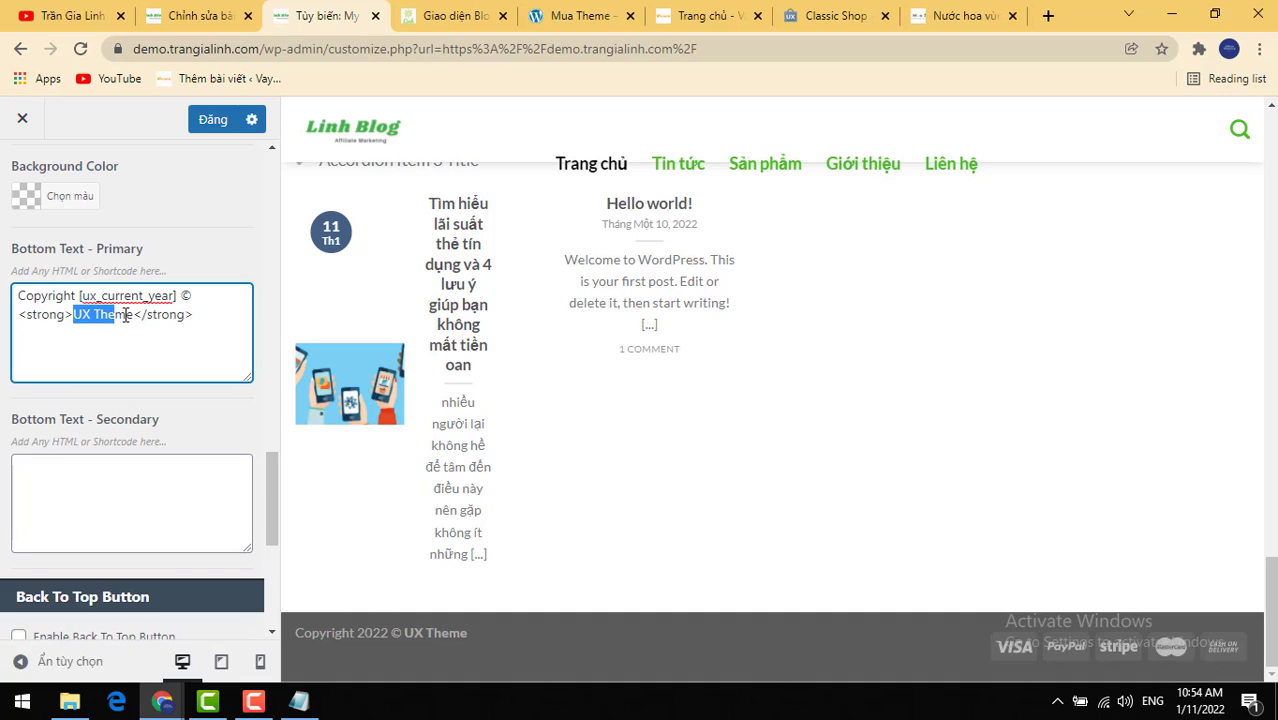
type("tra")
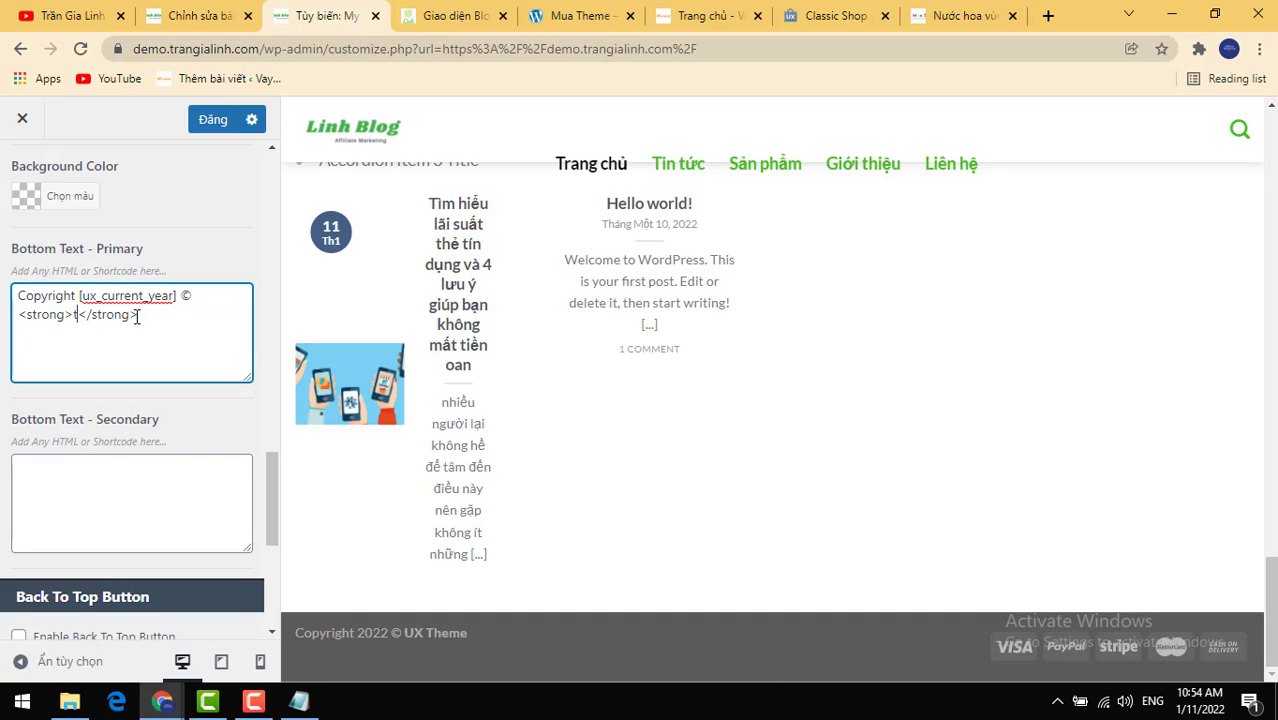
type("ngia")
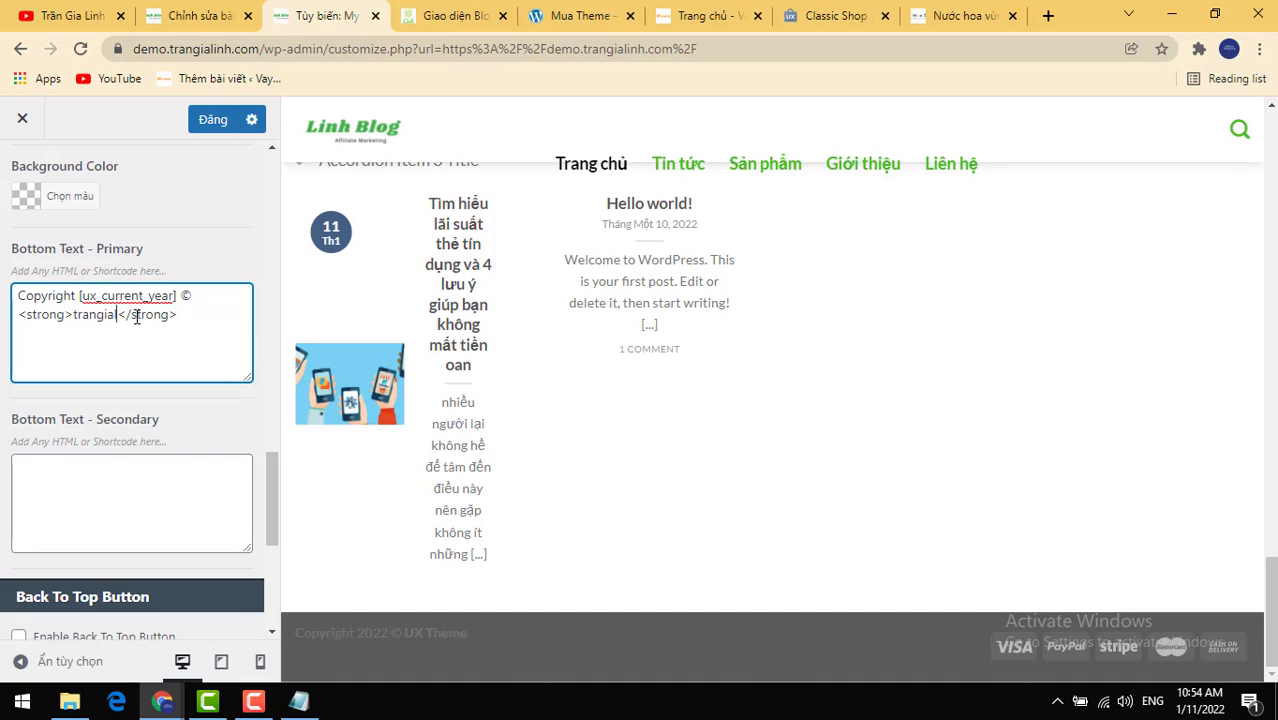
type("linh.com")
left_click(244, 127)
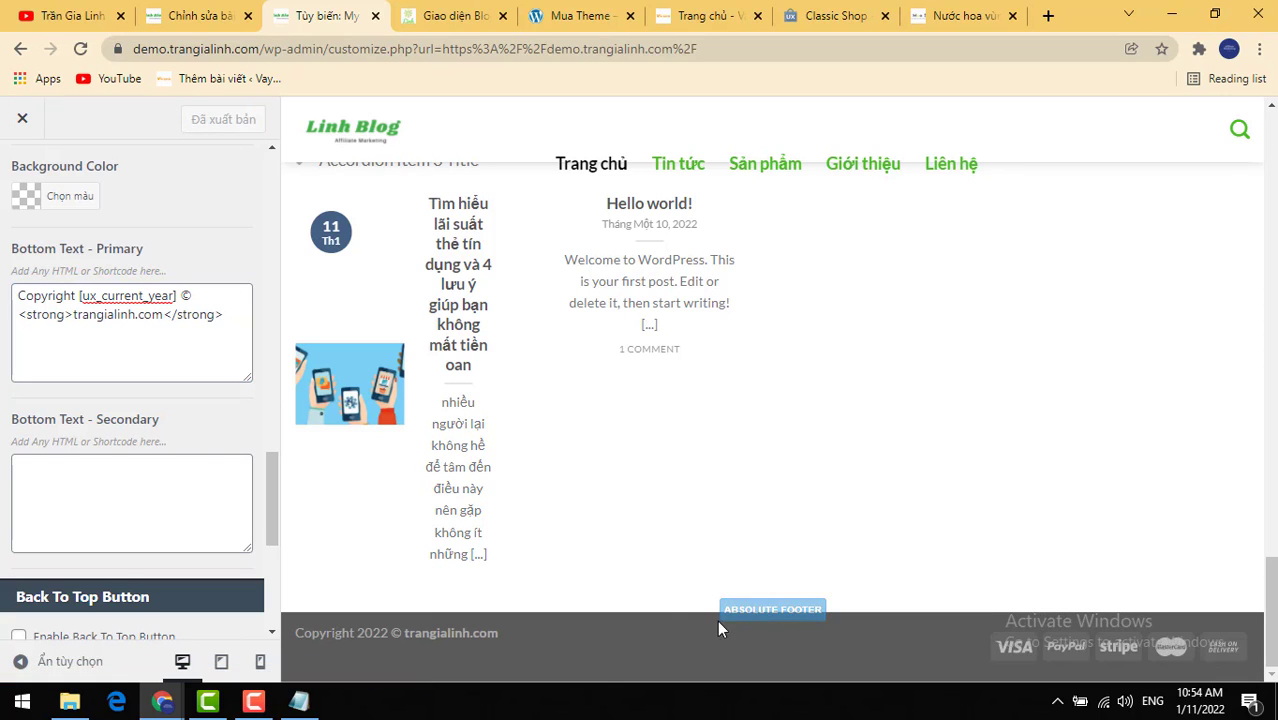
left_click(24, 120)
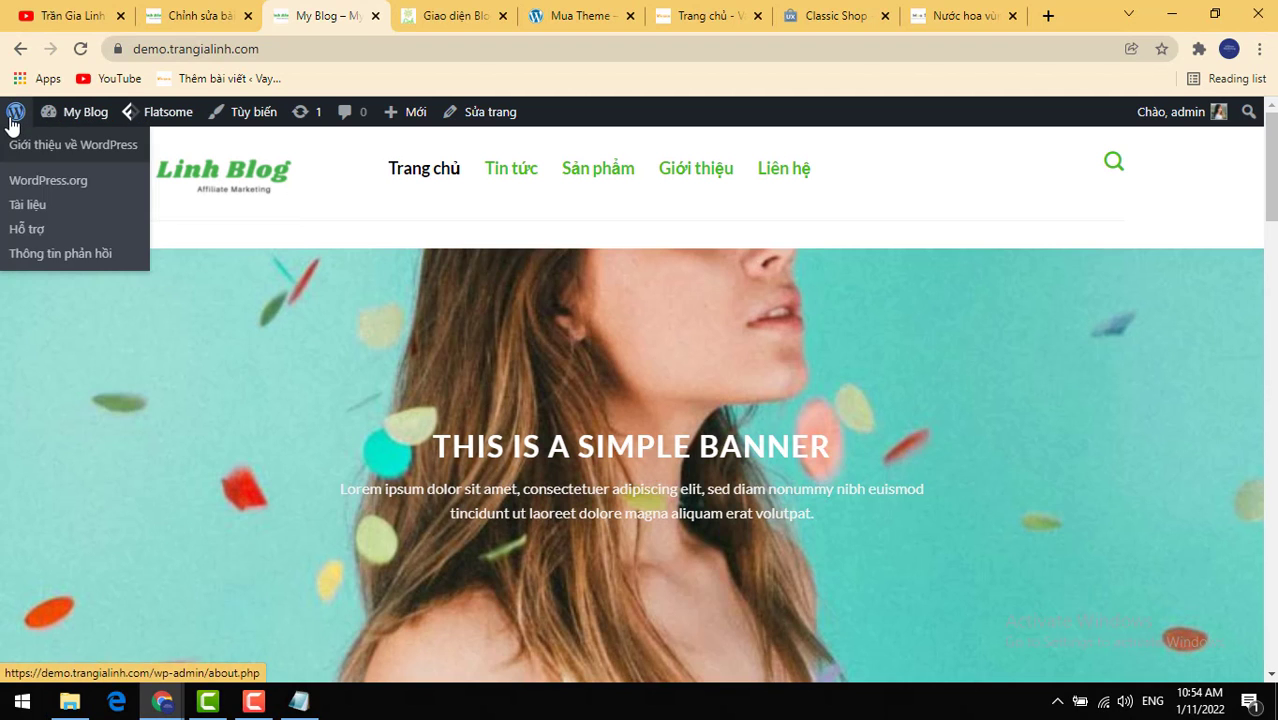
Step: Create a new UX Block in the WordPress admin titled "Chân trang" and publish it
left_click(12, 122)
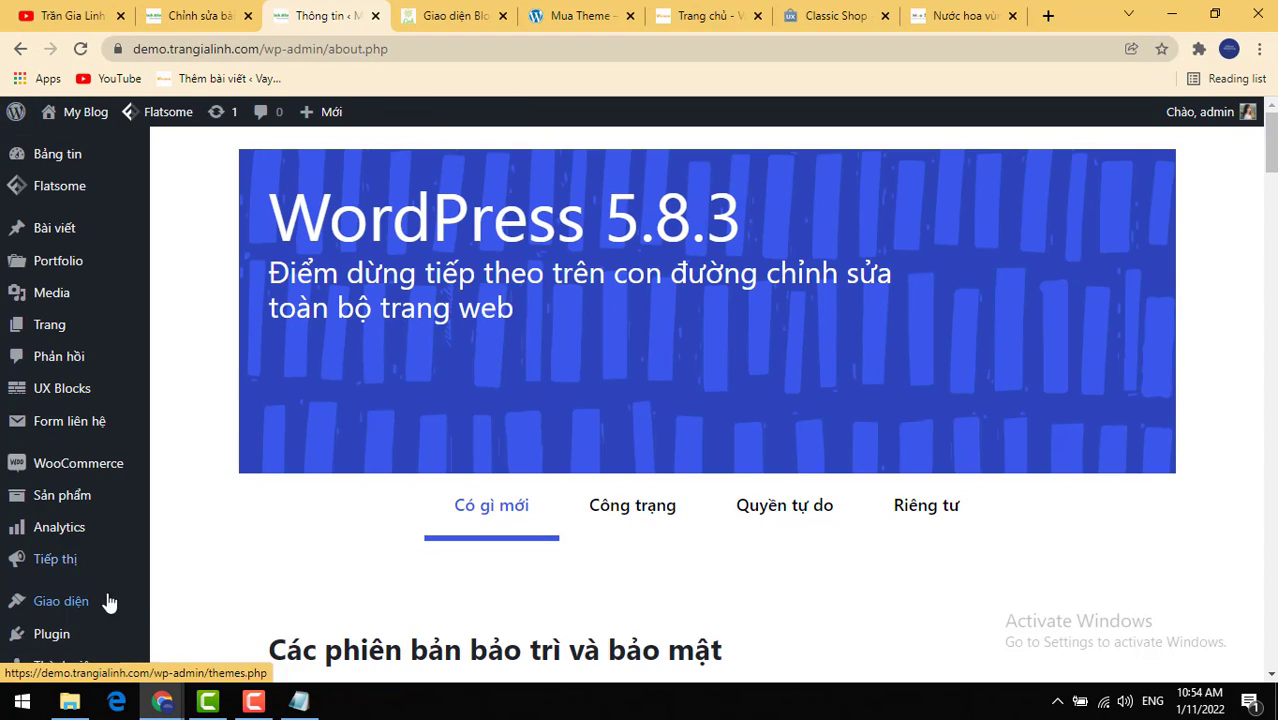
mouse_move(70, 562)
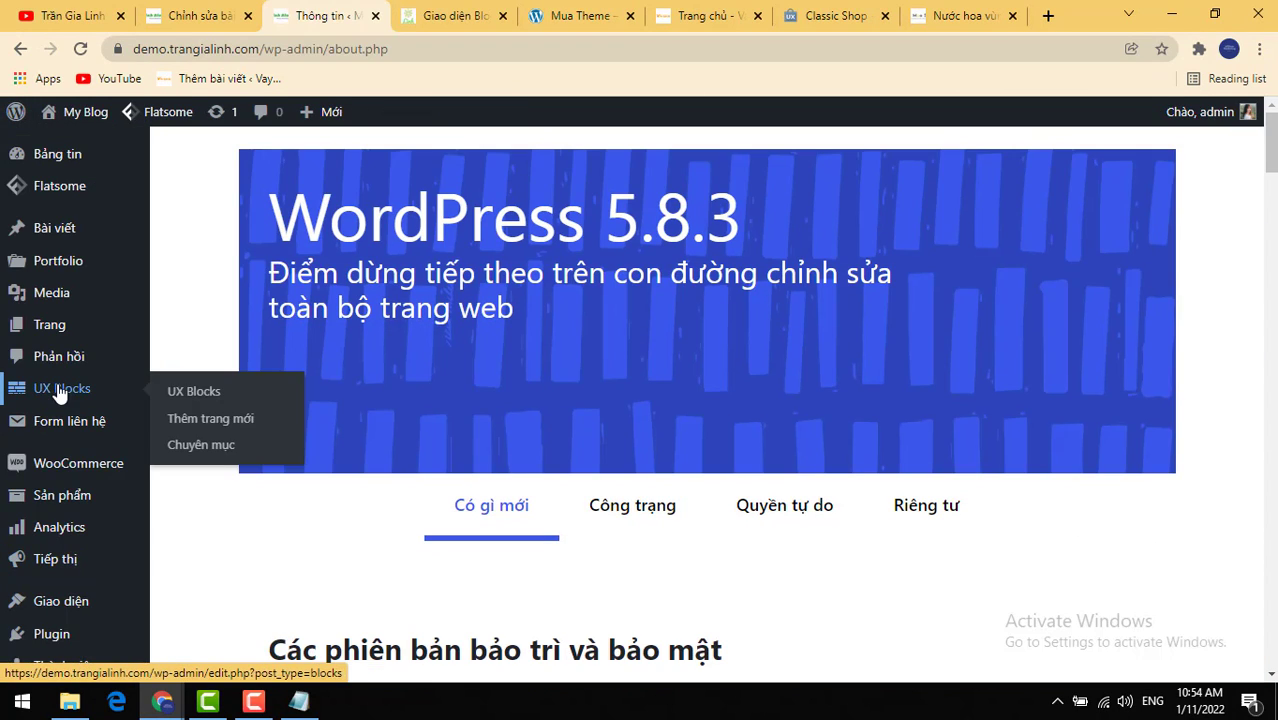
left_click(60, 390)
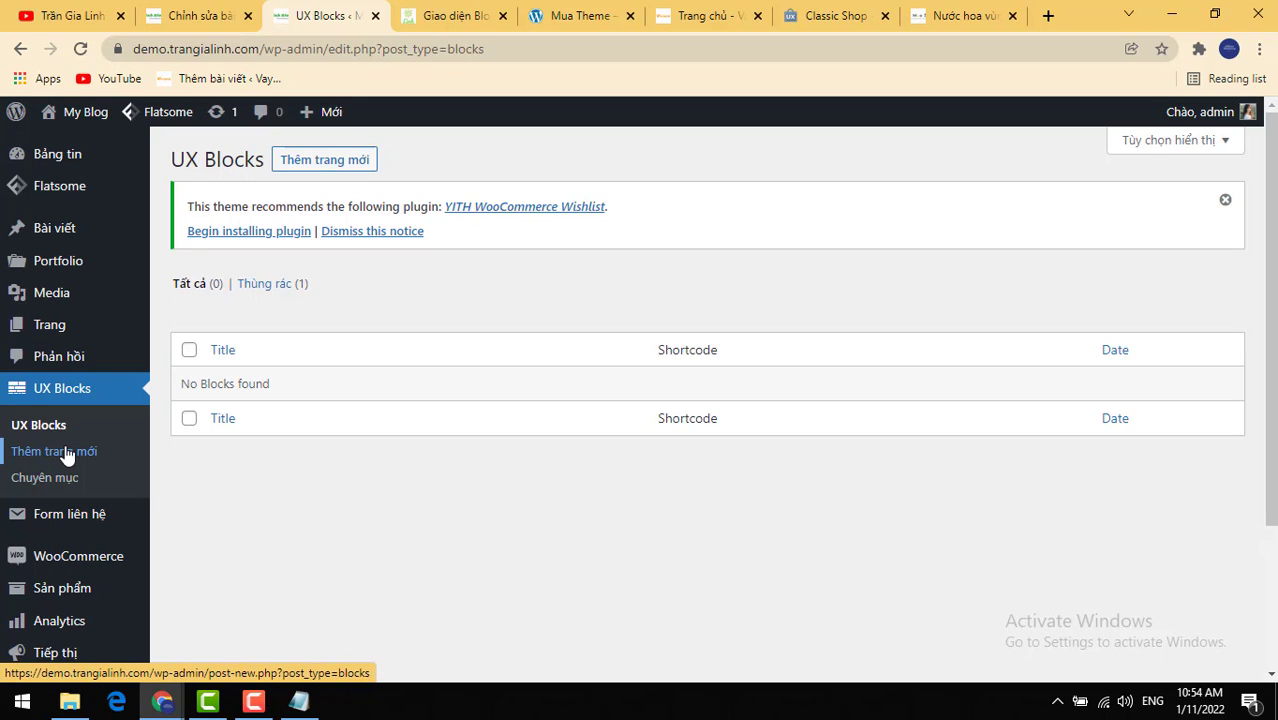
left_click(66, 452)
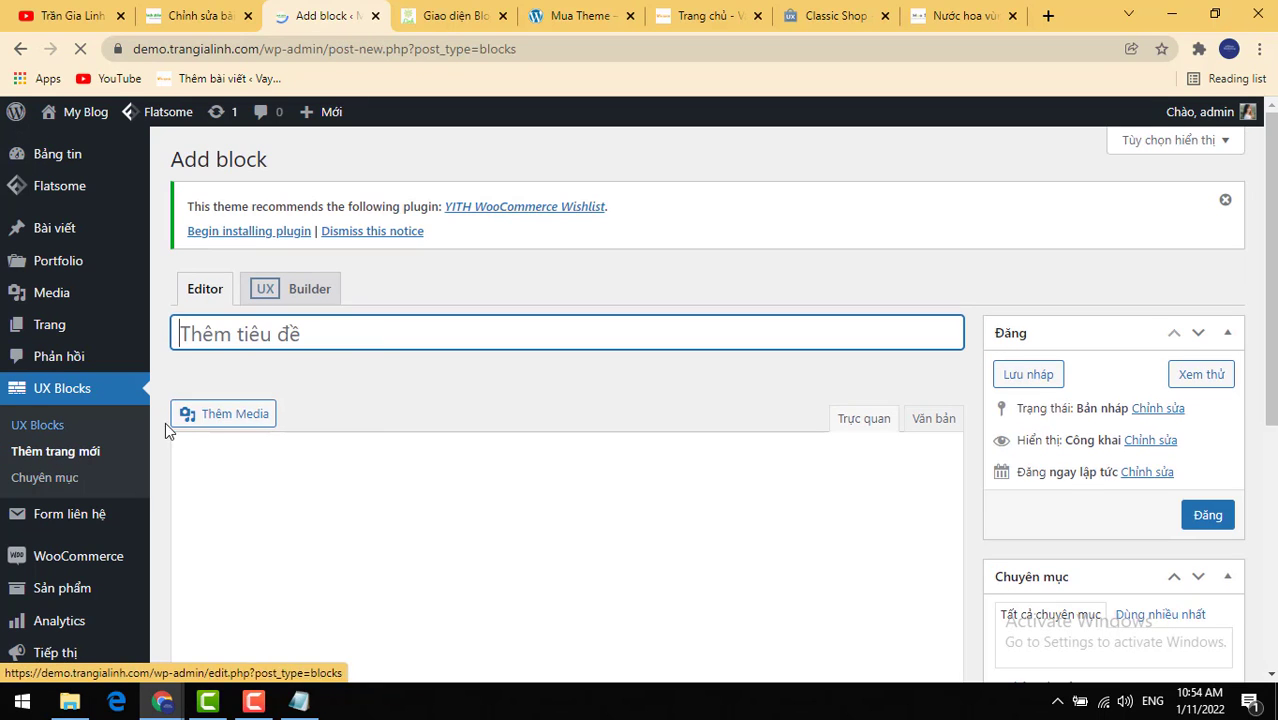
type("H")
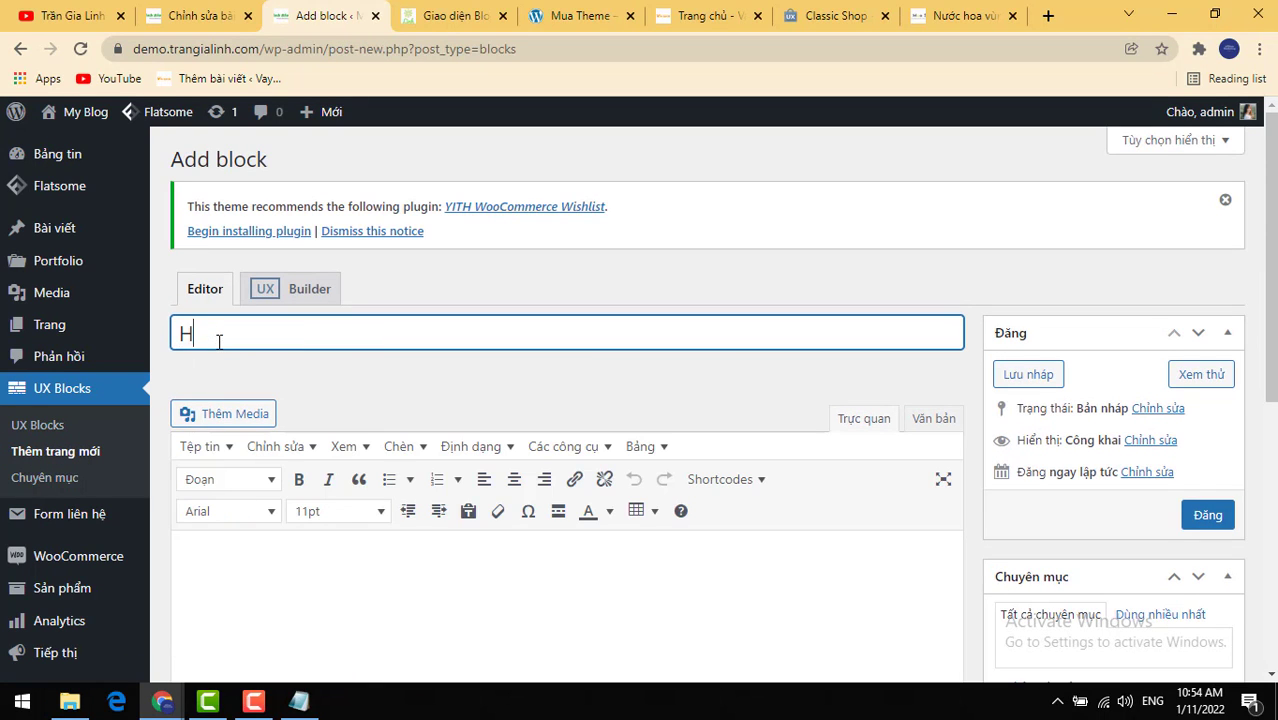
key("BackSpace")
type("Chân trang")
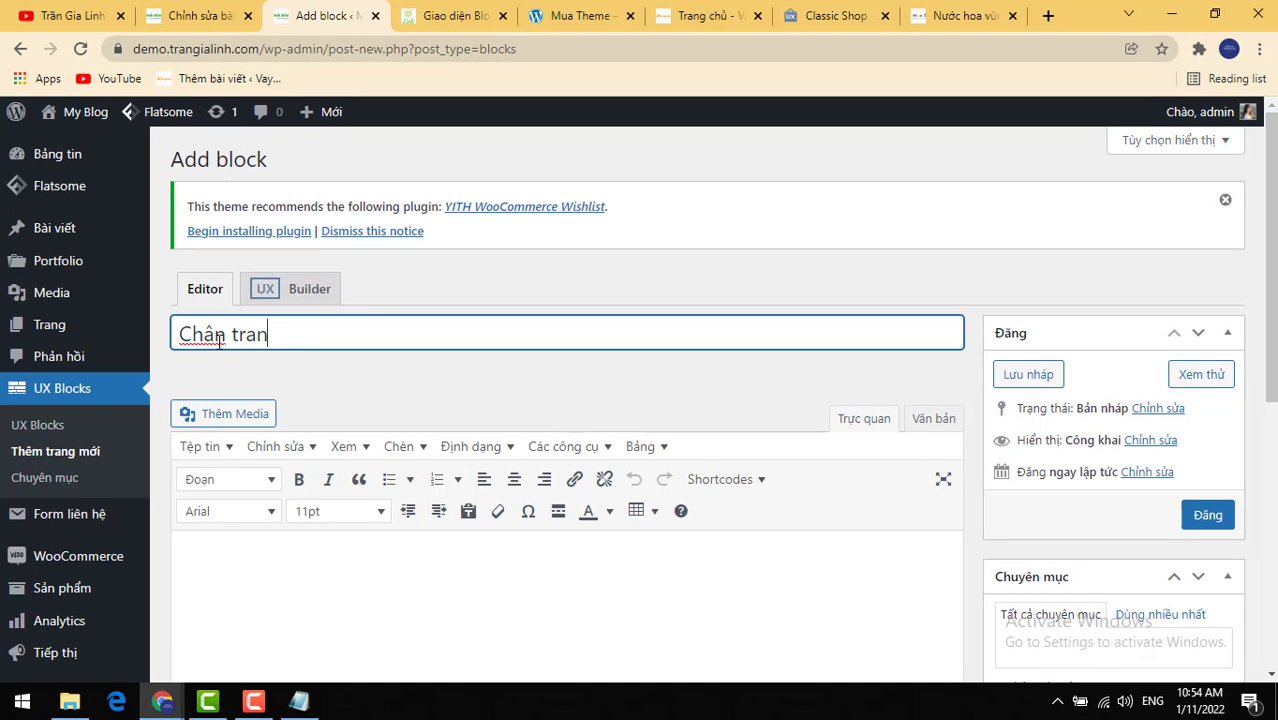
left_click(1207, 514)
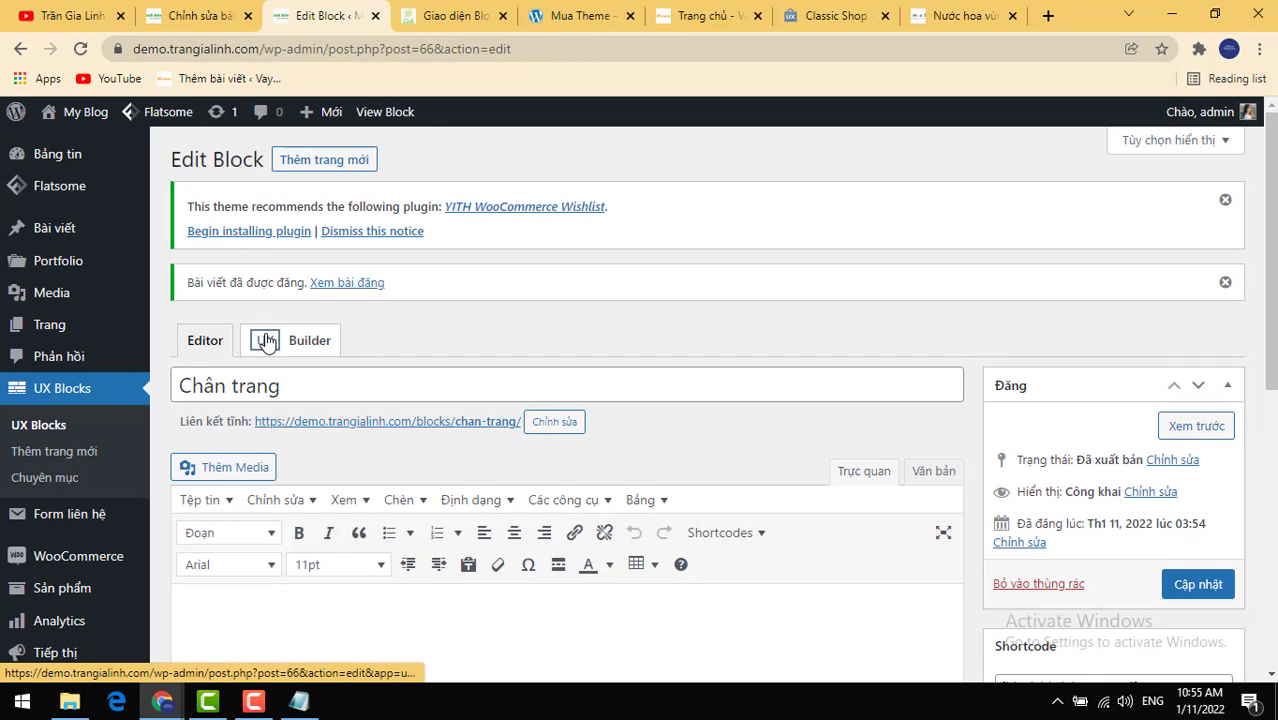
Step: Open the Chân trang block in UX Builder and add an empty Section, using the trangialinh.com footer as reference
left_click(295, 344)
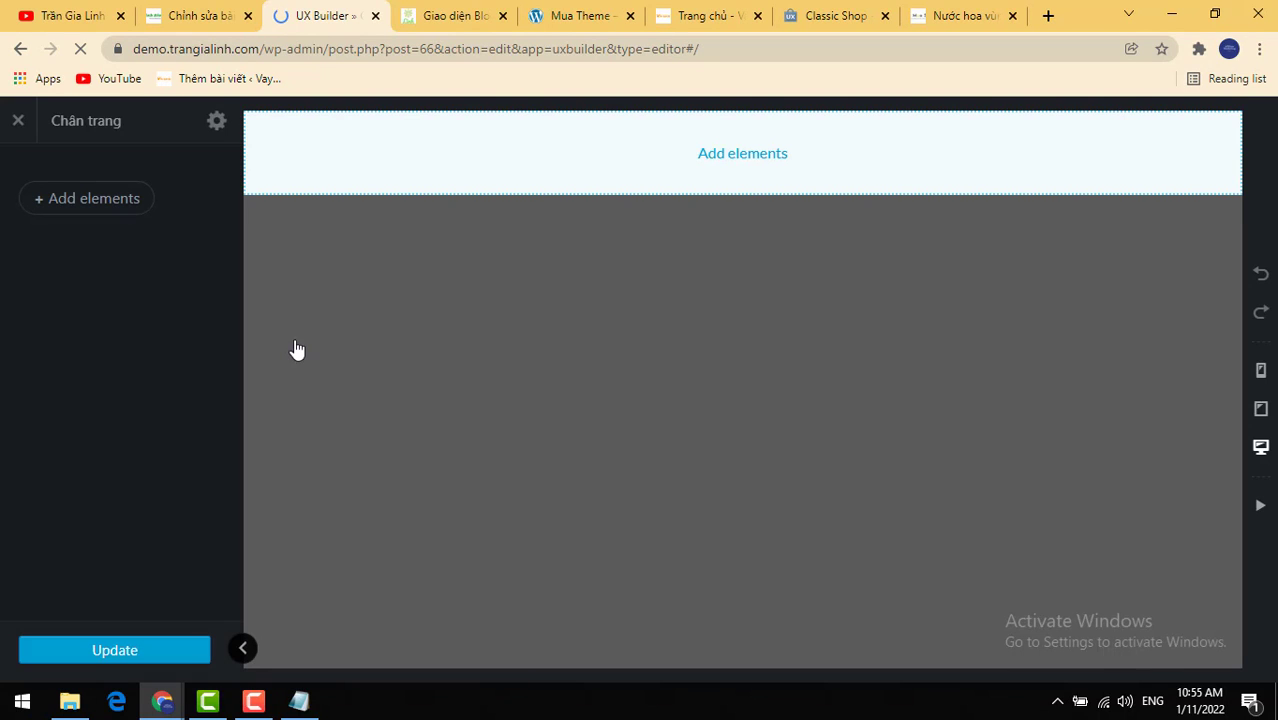
left_click(740, 155)
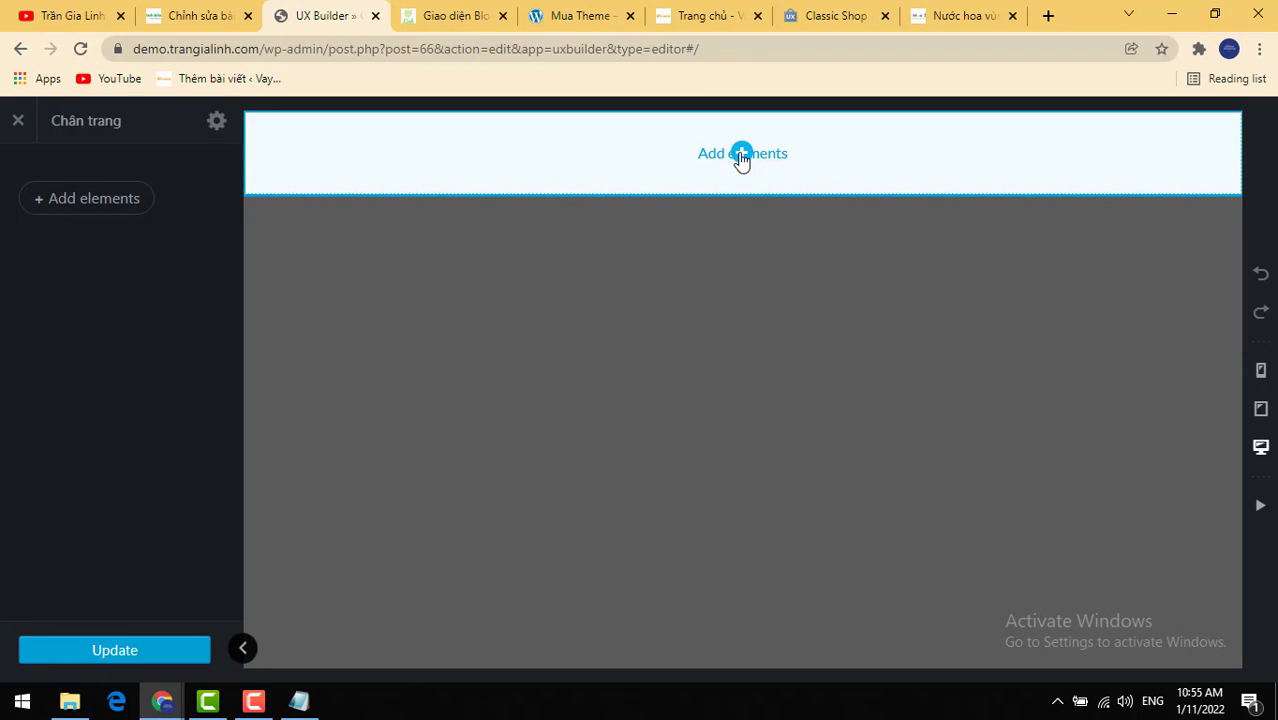
left_click(186, 388)
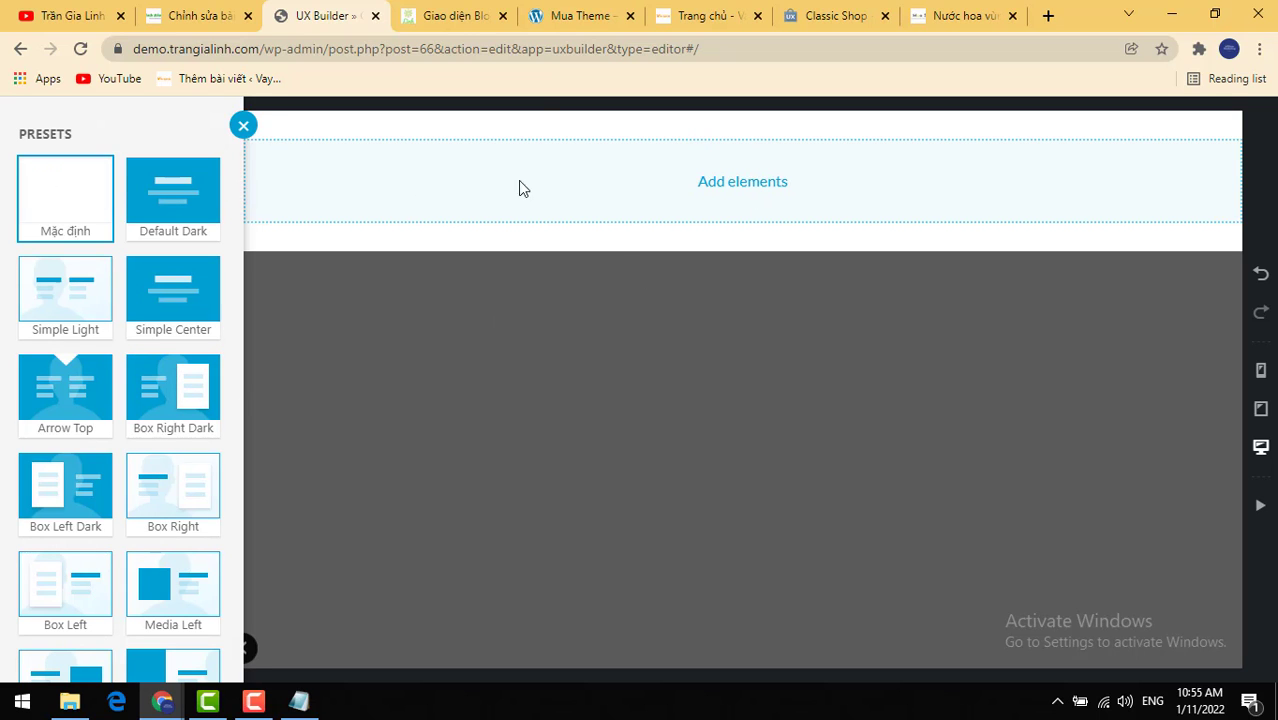
left_click(466, 25)
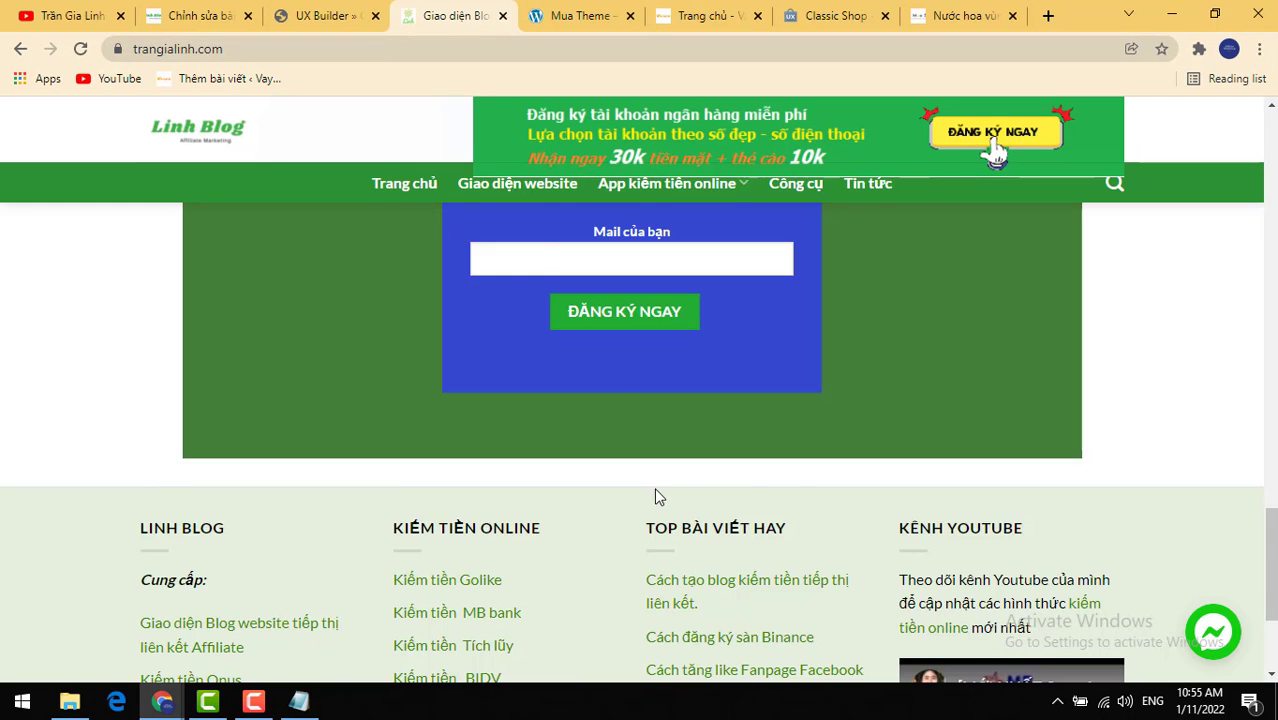
scroll(265, 420, "down", 3)
left_click(313, 20)
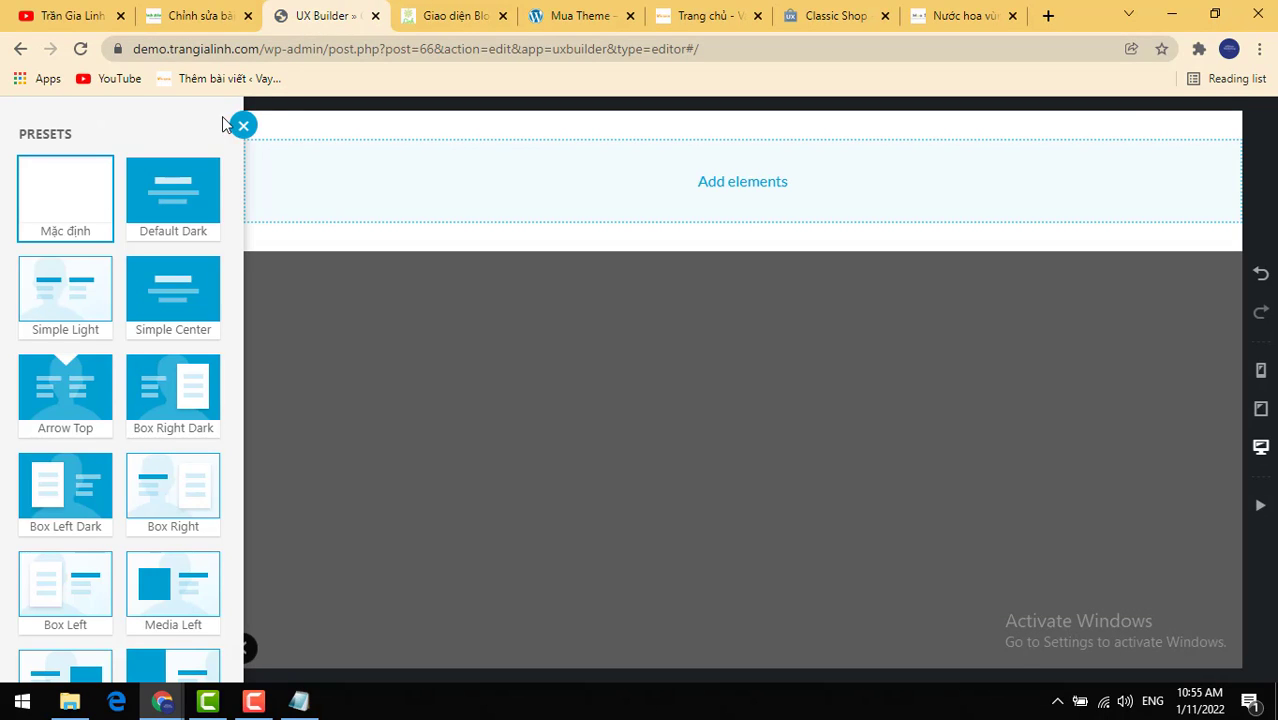
scroll(160, 600, "down", 3)
scroll(118, 278, "up", 4)
scroll(160, 422, "down", 5)
left_click(205, 590)
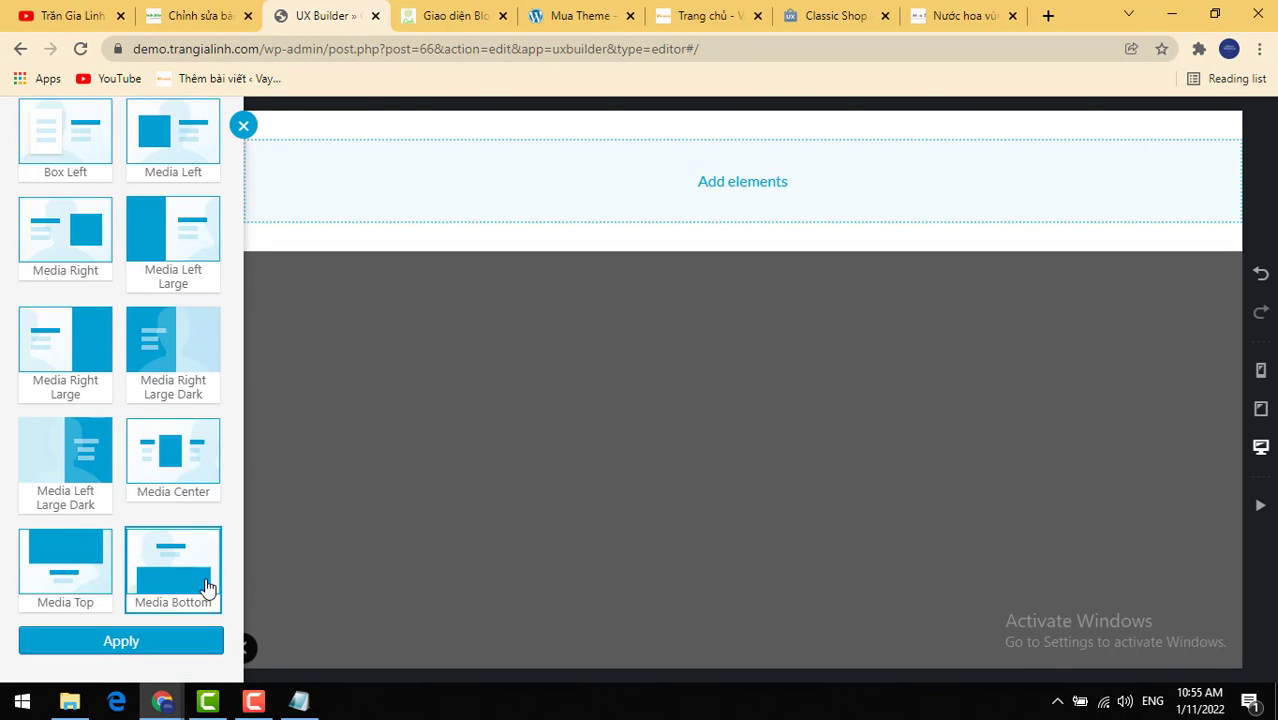
left_click(131, 642)
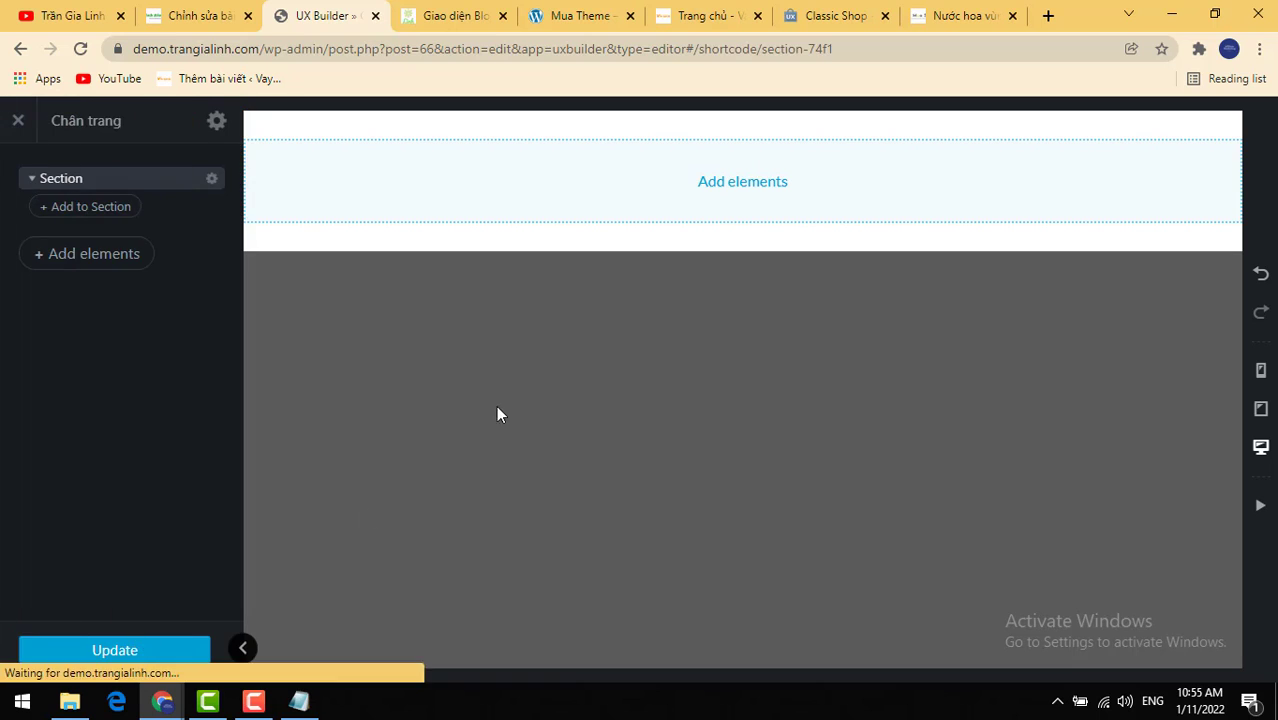
Step: Add a Row with the 4 Columns preset inside the section
left_click(741, 183)
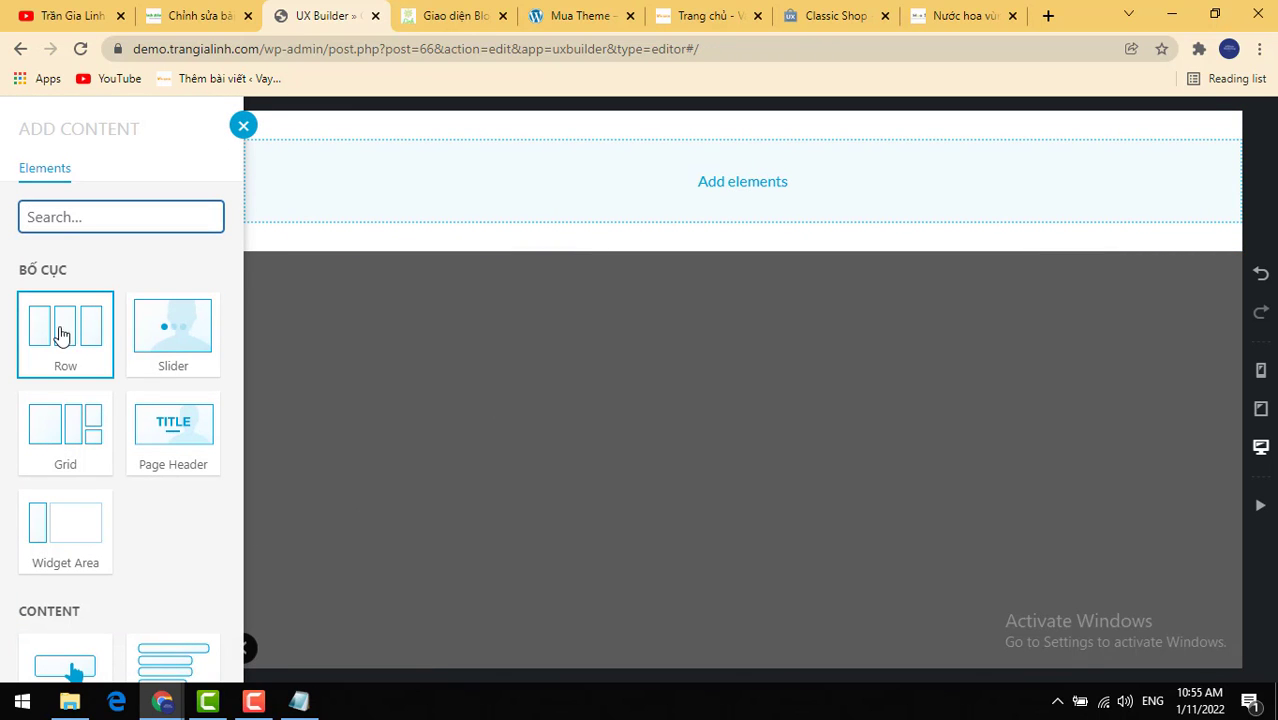
left_click(50, 327)
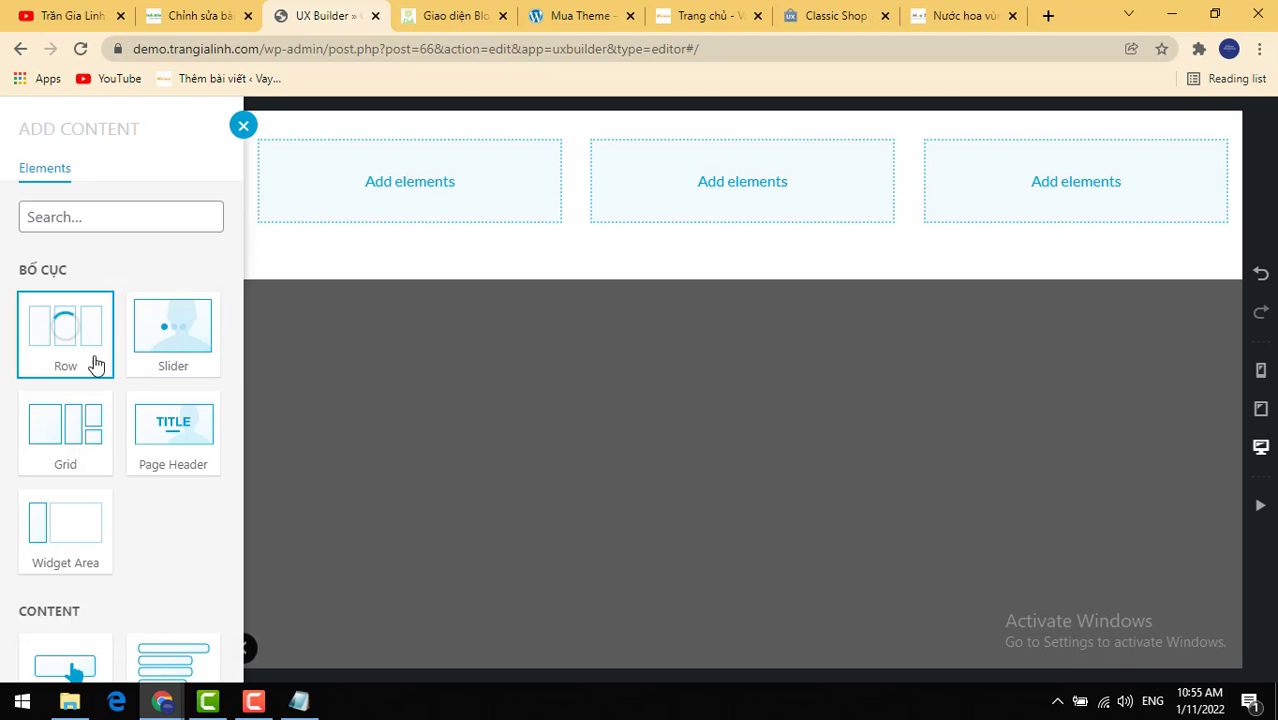
left_click(89, 286)
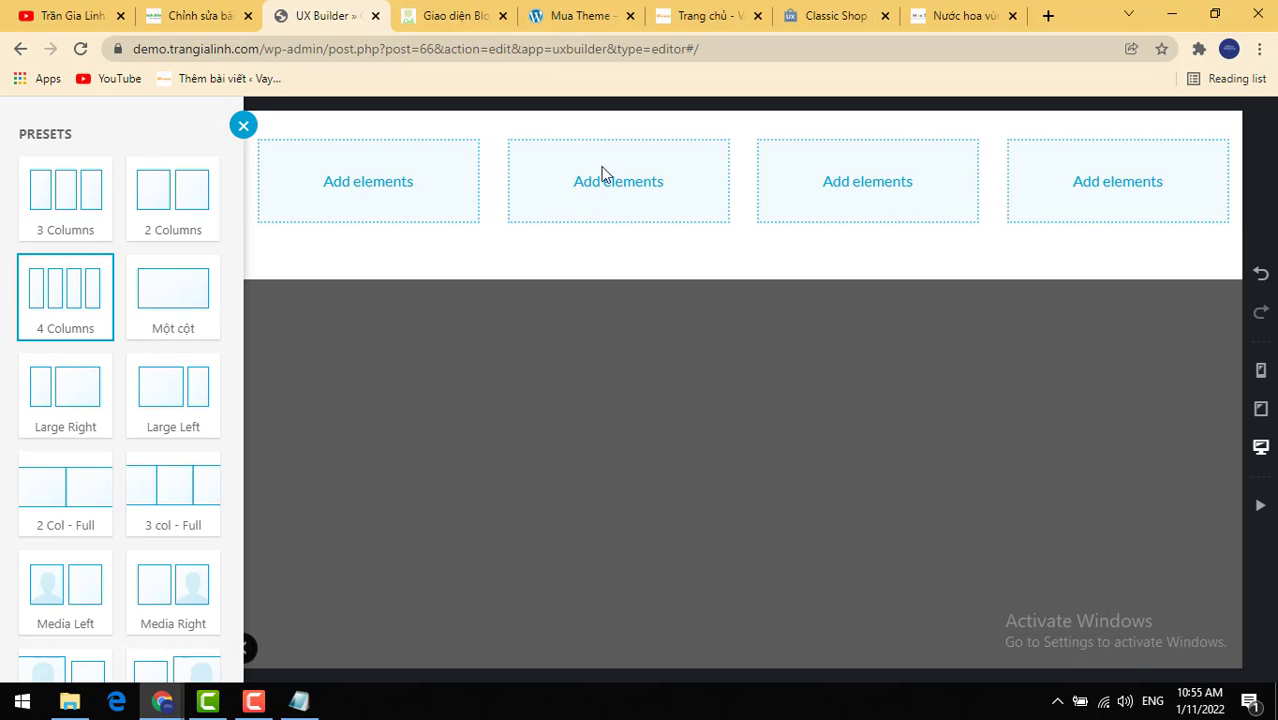
left_click(644, 172)
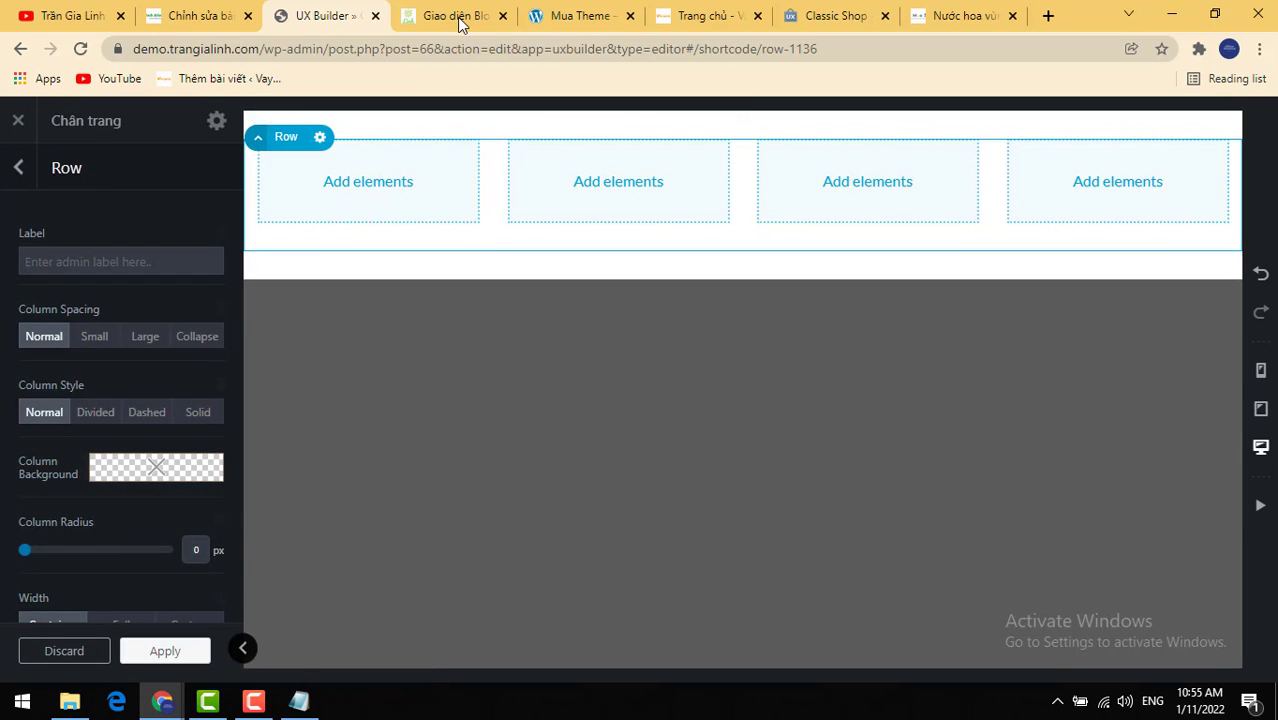
Step: Copy the LINH BLOG column, heading and links included, from the trangialinh.com footer and return to UX Builder
left_click(455, 16)
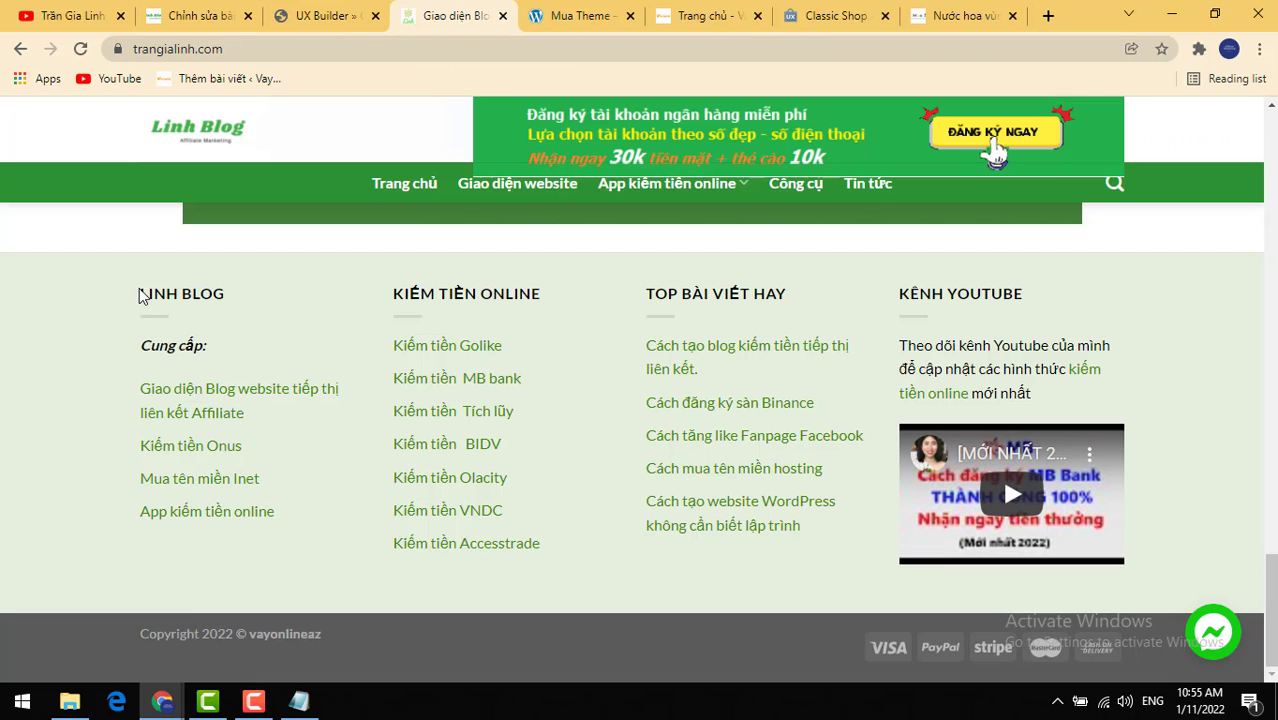
left_click_drag(140, 295, 284, 507)
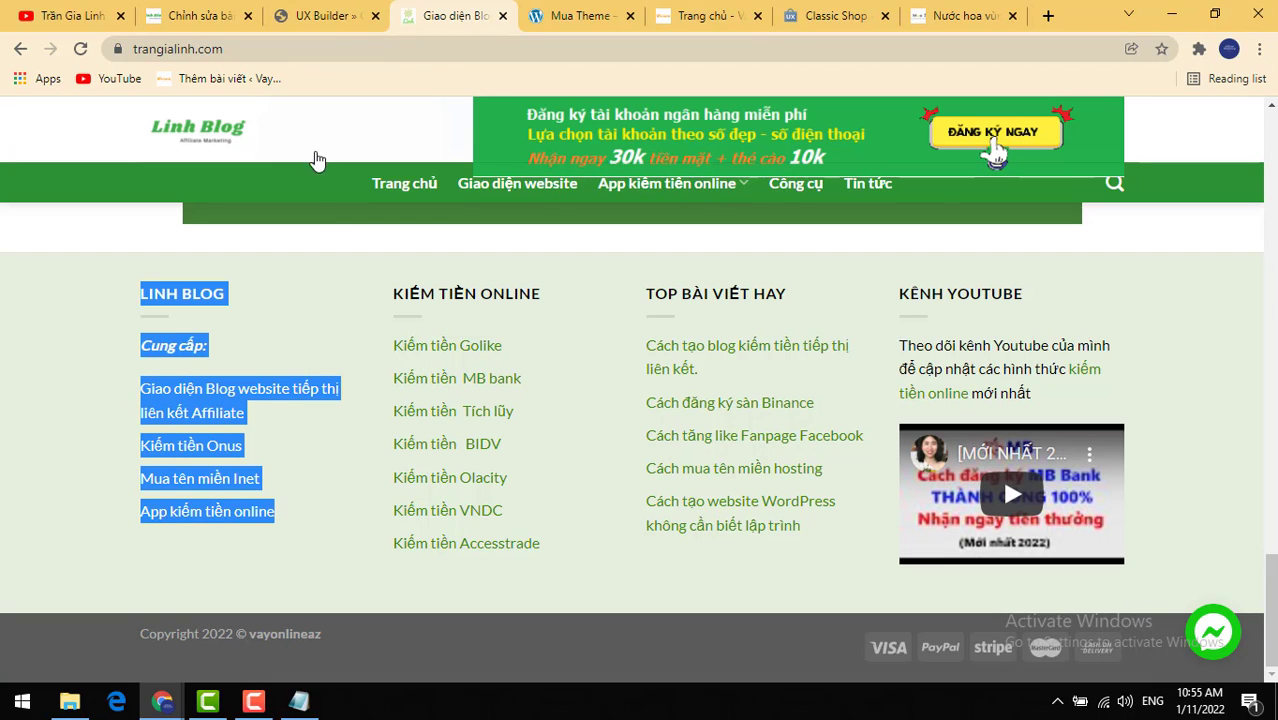
left_click(308, 16)
Step: Insert a Text element with the Đoạn preset into the row's first column
left_click(362, 180)
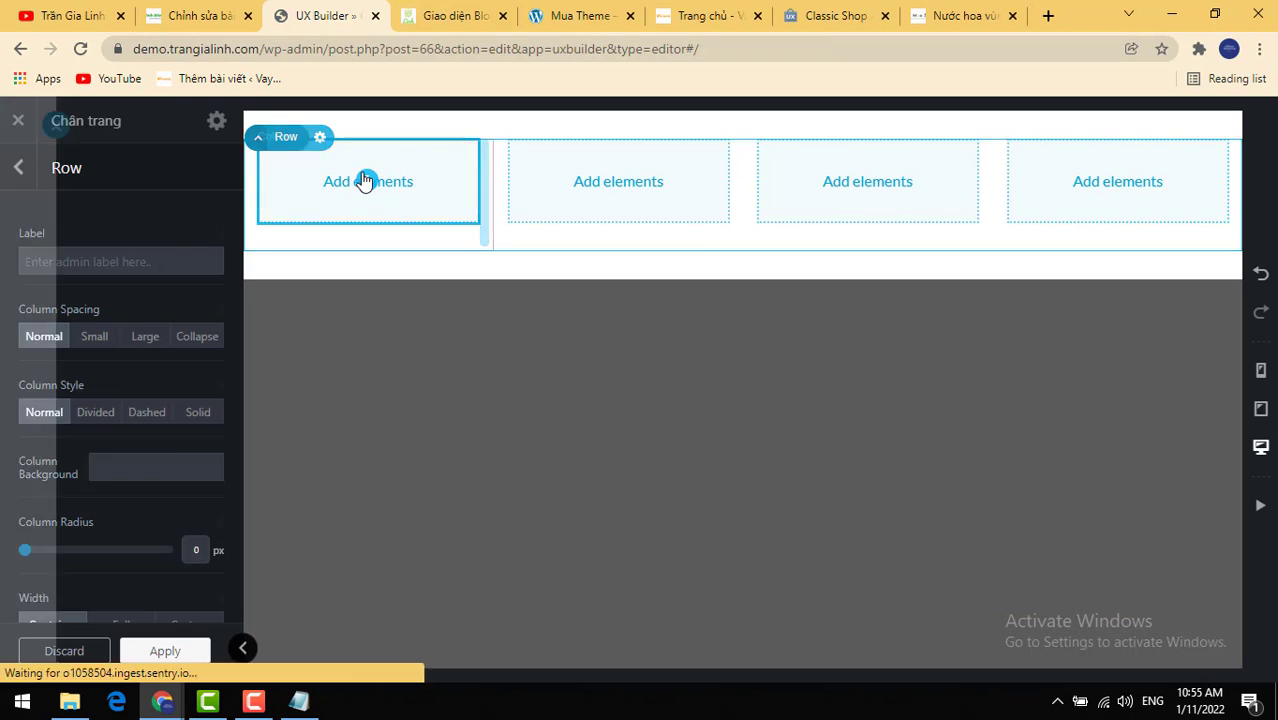
left_click(355, 180)
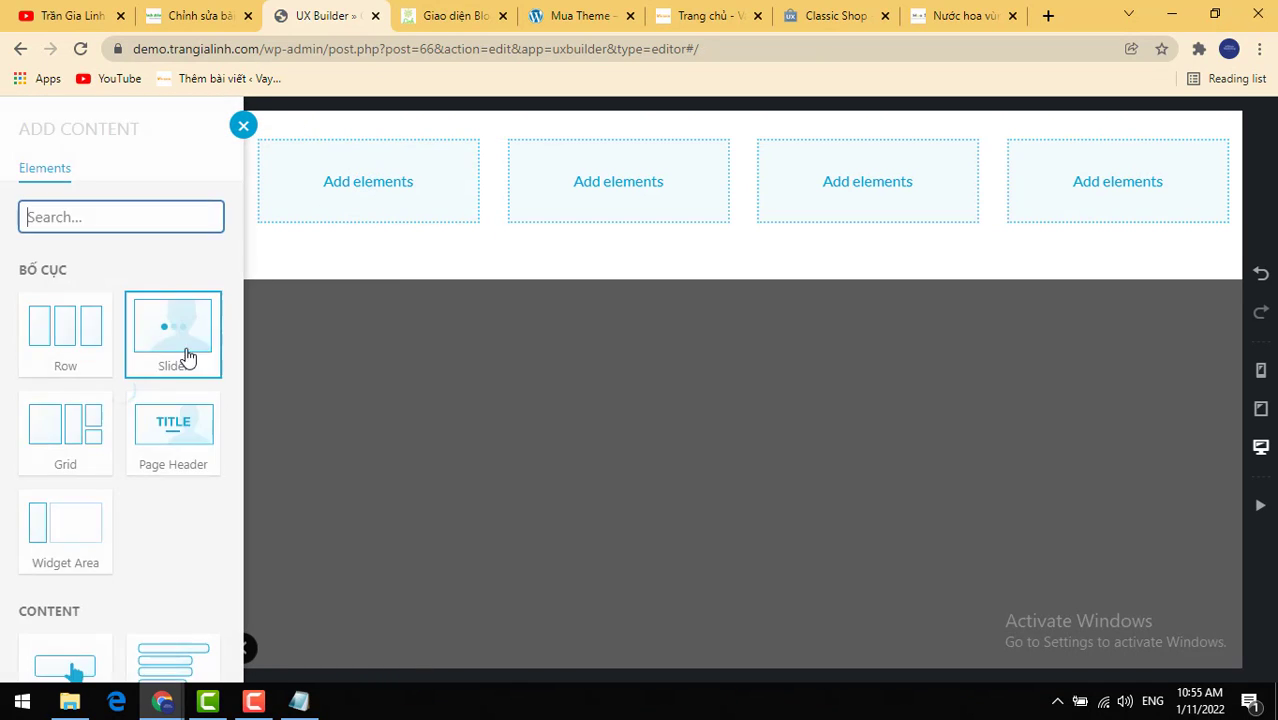
scroll(165, 350, "down", 3)
scroll(105, 240, "up", 3)
scroll(143, 371, "down", 5)
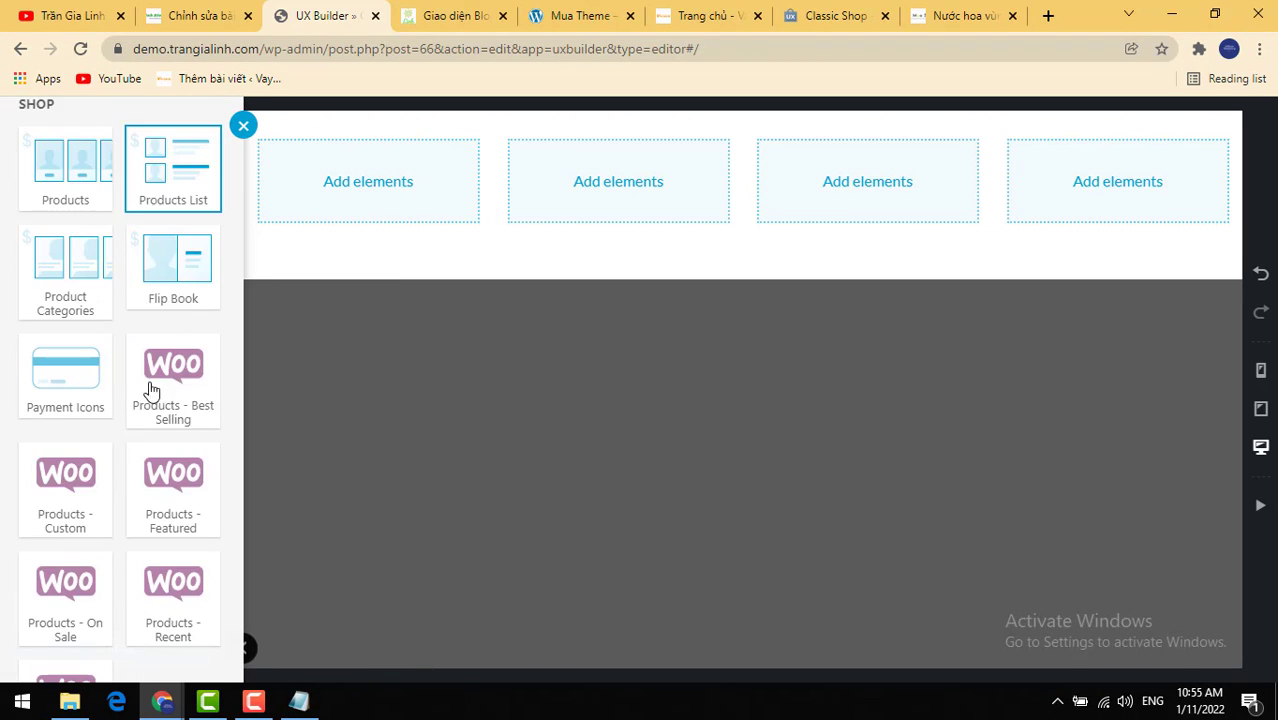
scroll(94, 277, "up", 6)
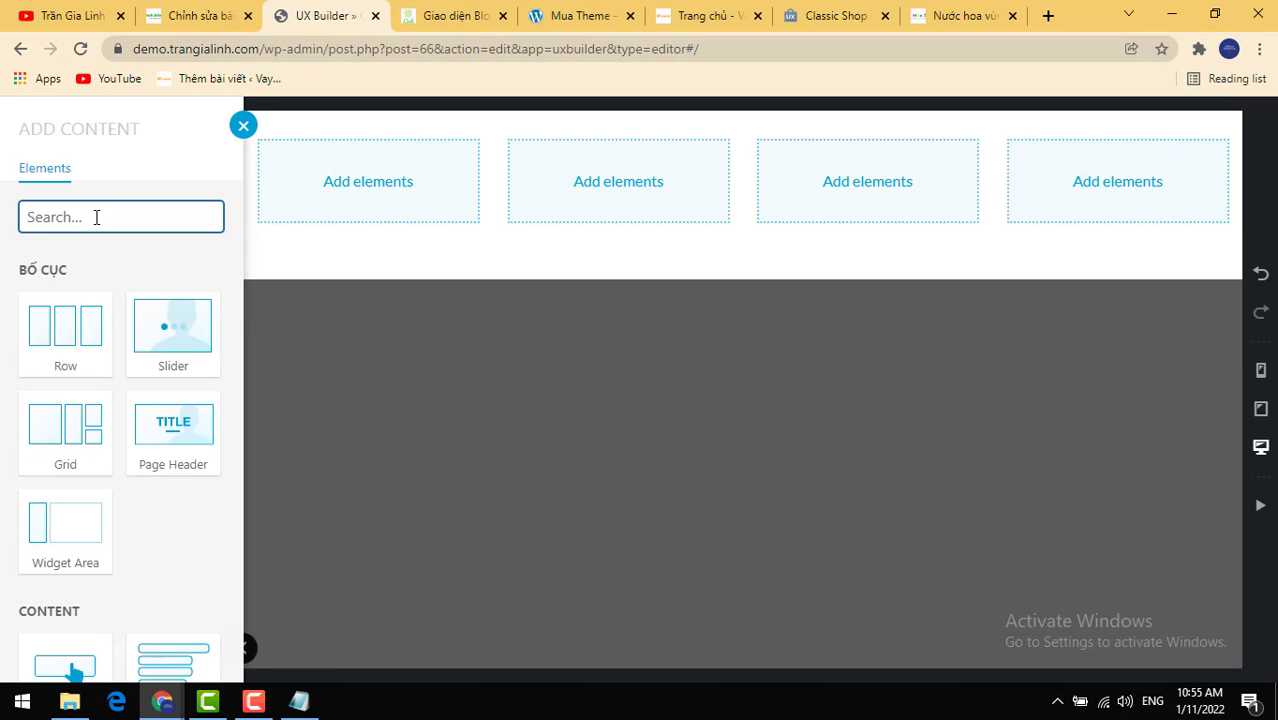
type("tex")
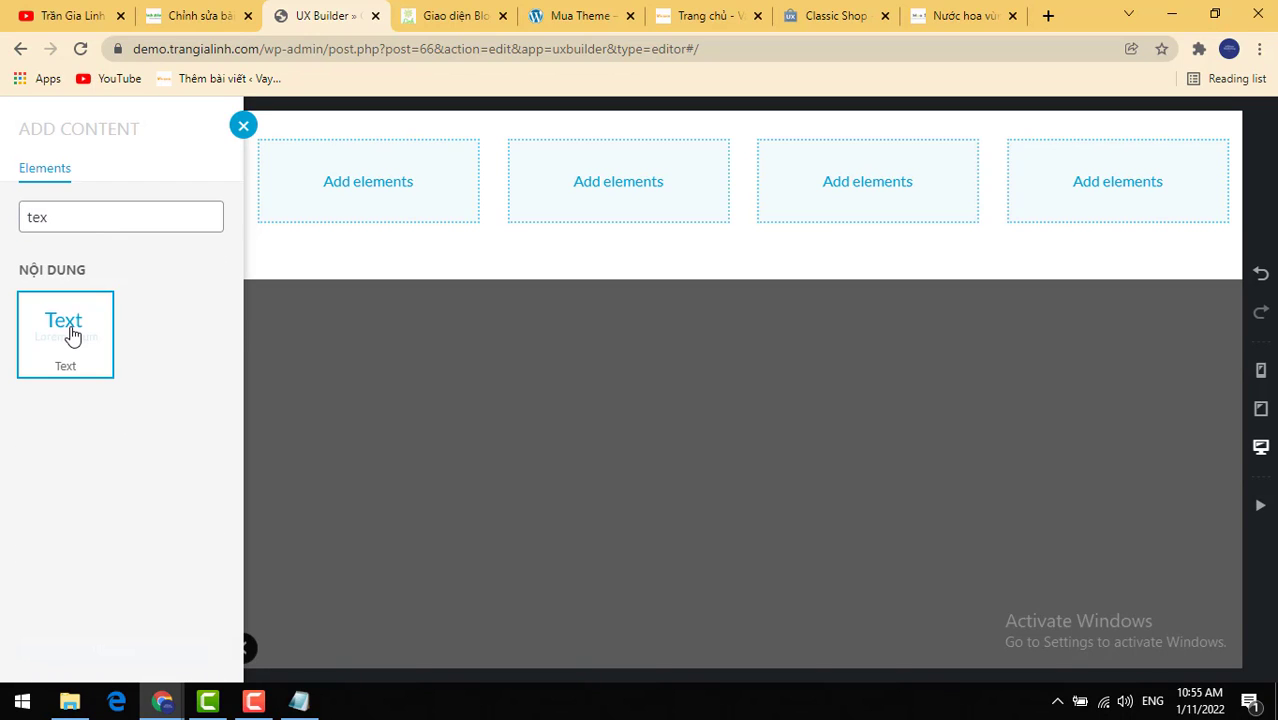
left_click(71, 334)
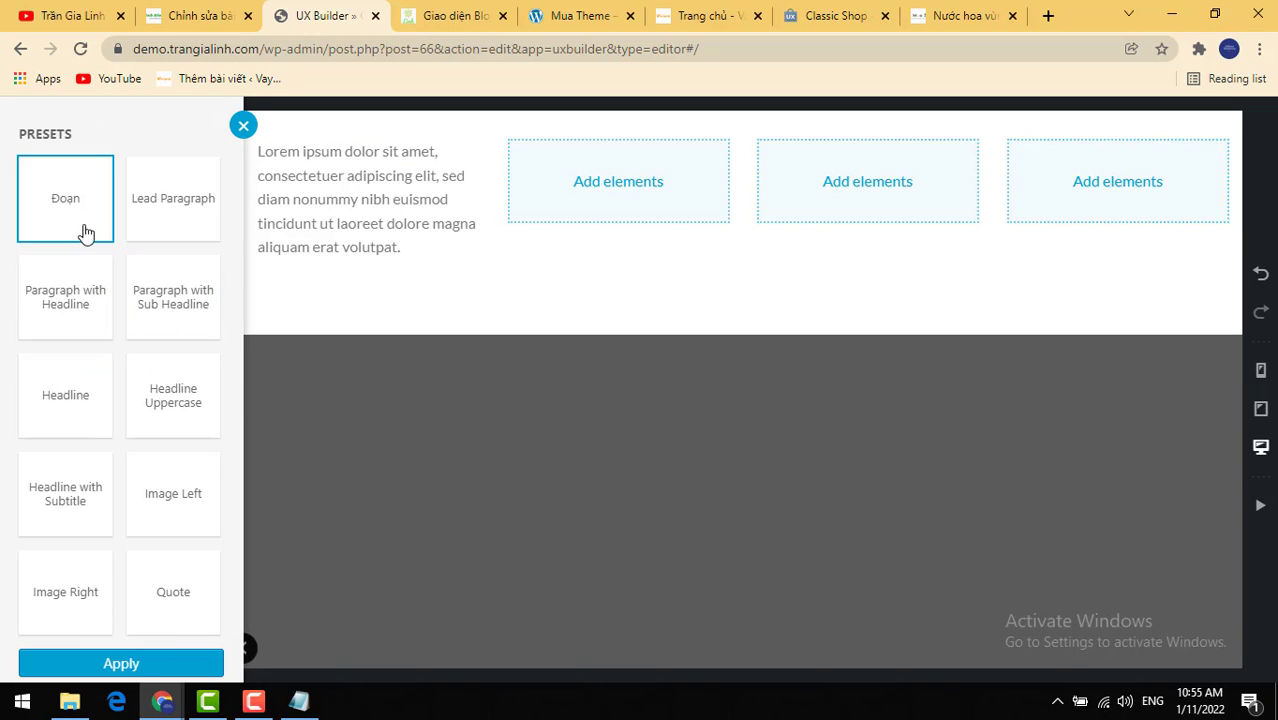
left_click(131, 652)
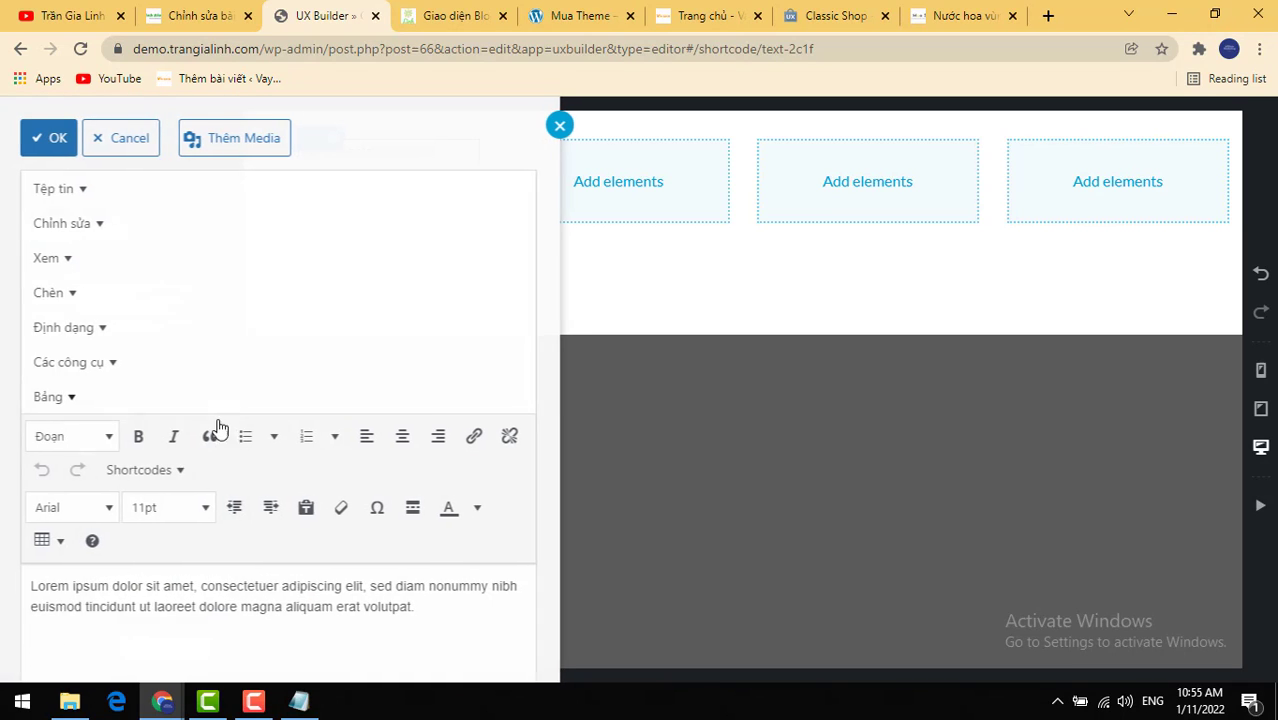
Step: Replace the placeholder paragraph with the copied LINH BLOG content, apply the text, and update the block
left_click(245, 603)
key("ctrl+a")
key("ctrl+v")
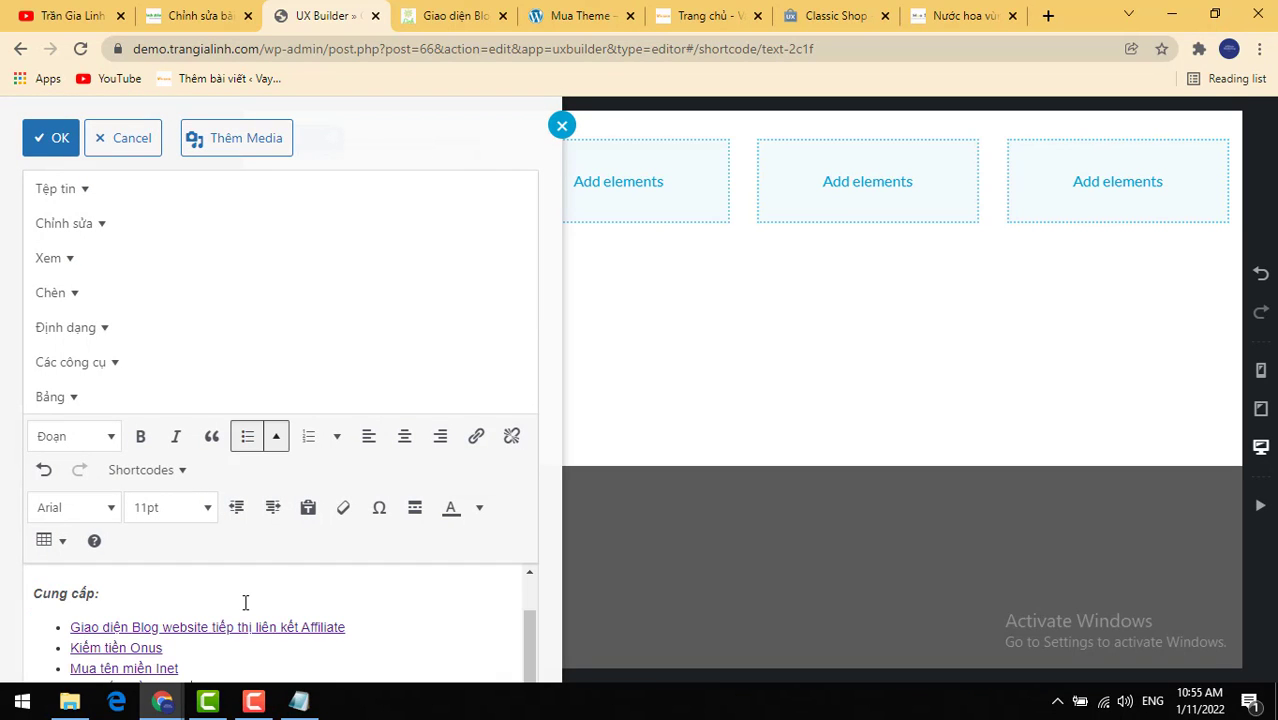
left_click(50, 139)
left_click(188, 651)
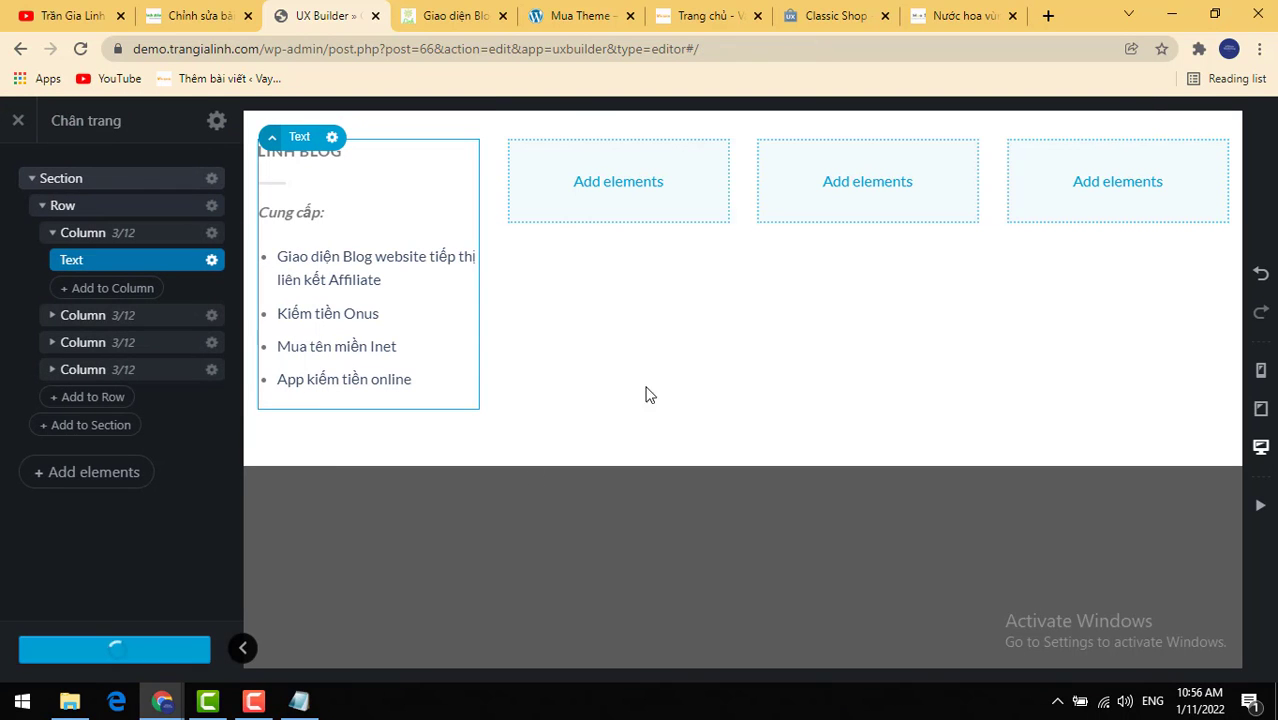
Step: Start inserting a Text element into the row's second column
left_click(619, 183)
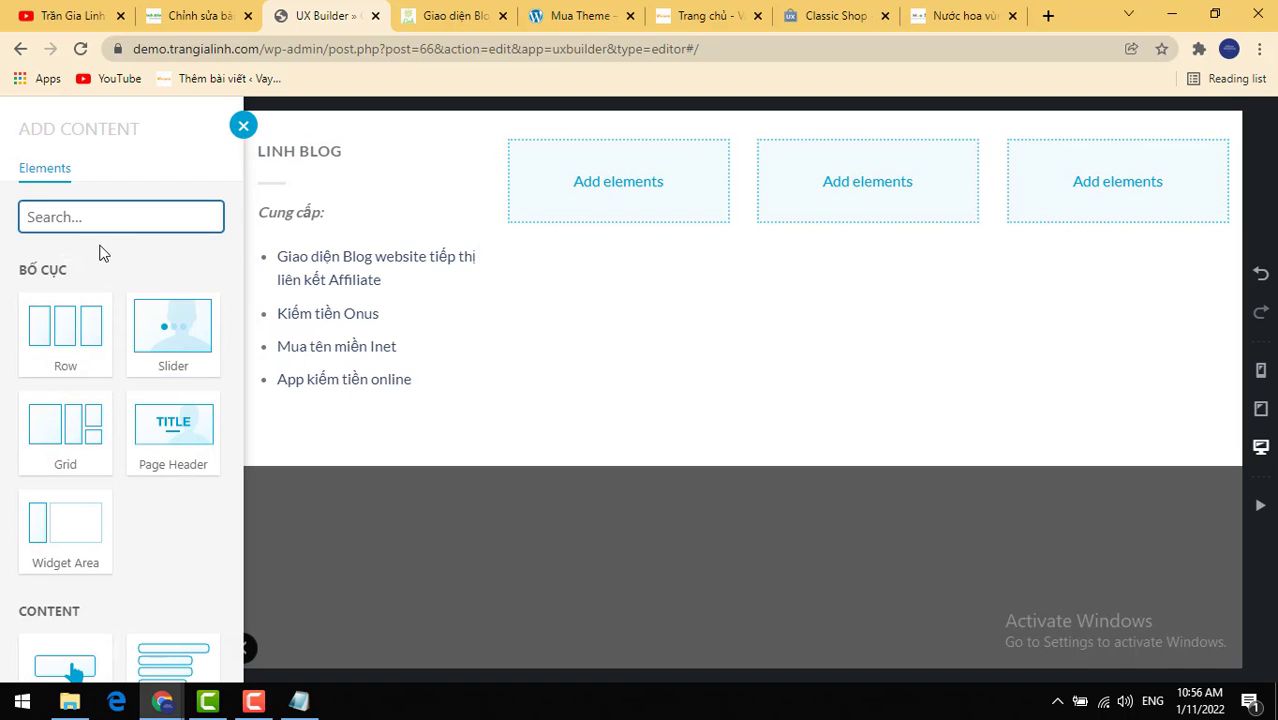
type("te")
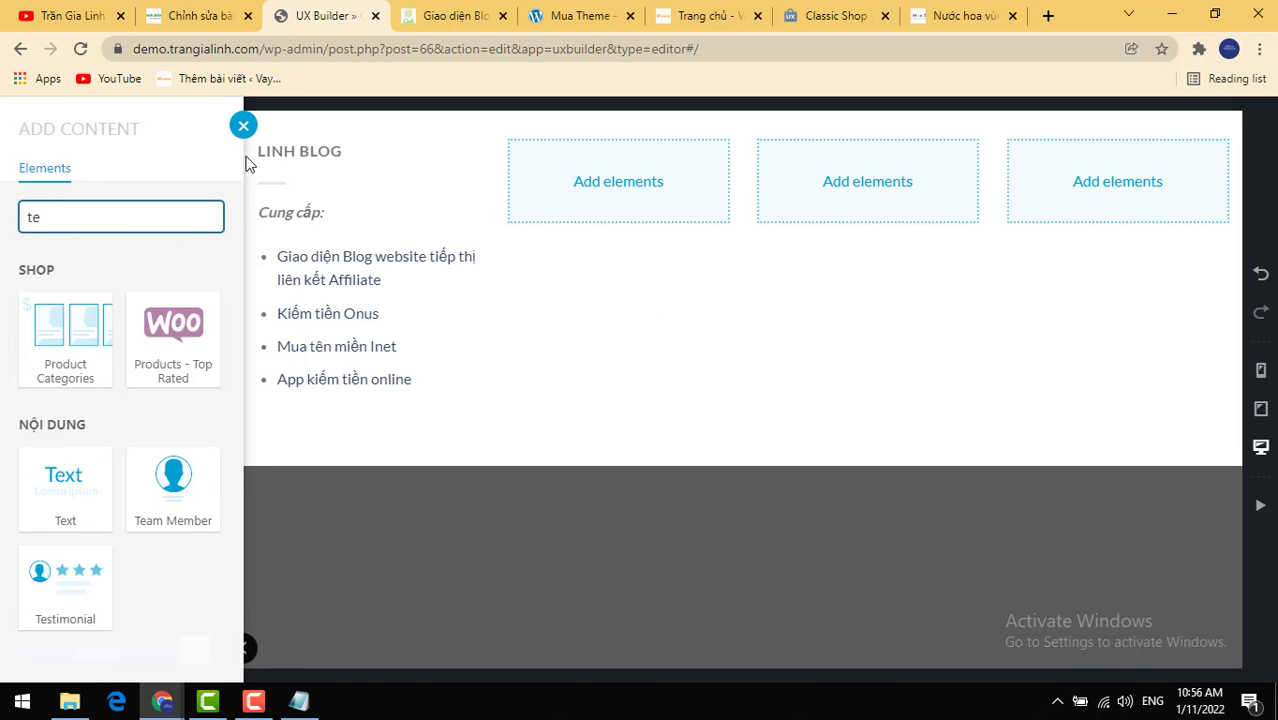
left_click(86, 508)
Step: Copy the KIẾM TIỀN ONLINE column, heading and links included, from the trangialinh.com footer and return to UX Builder
key("ctrl+Tab")
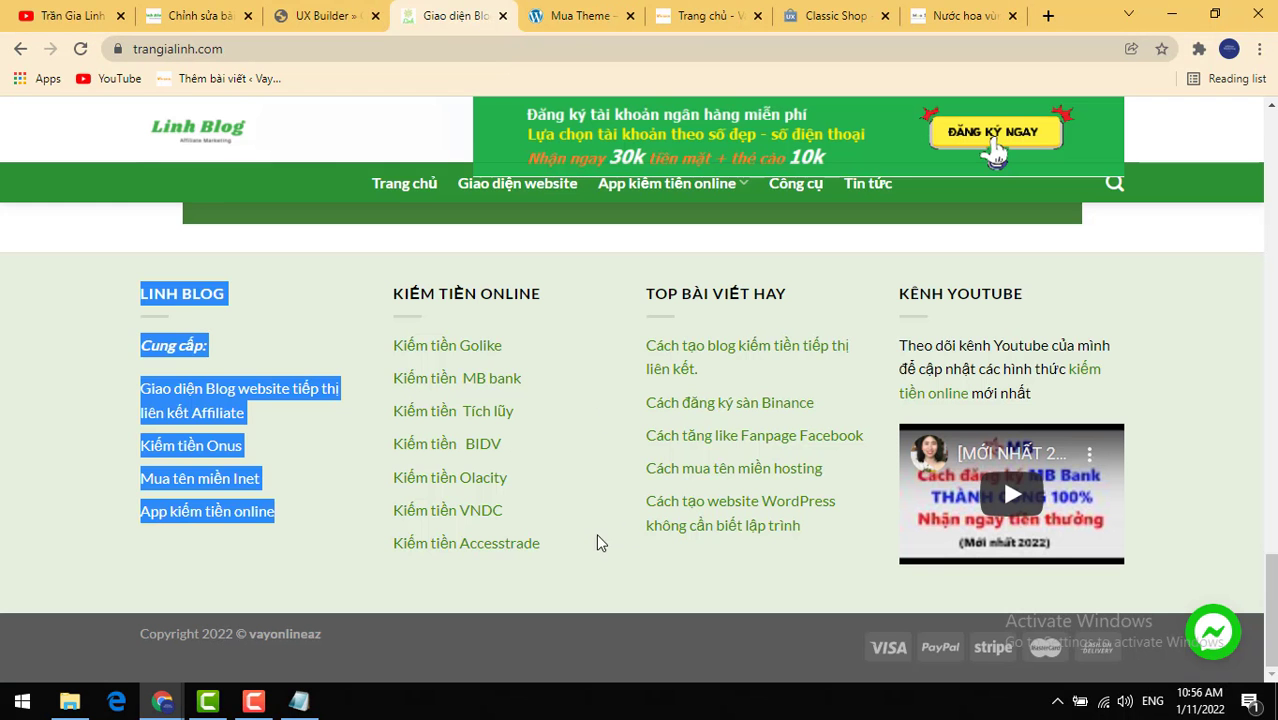
left_click_drag(596, 543, 397, 296)
key("ctrl+c")
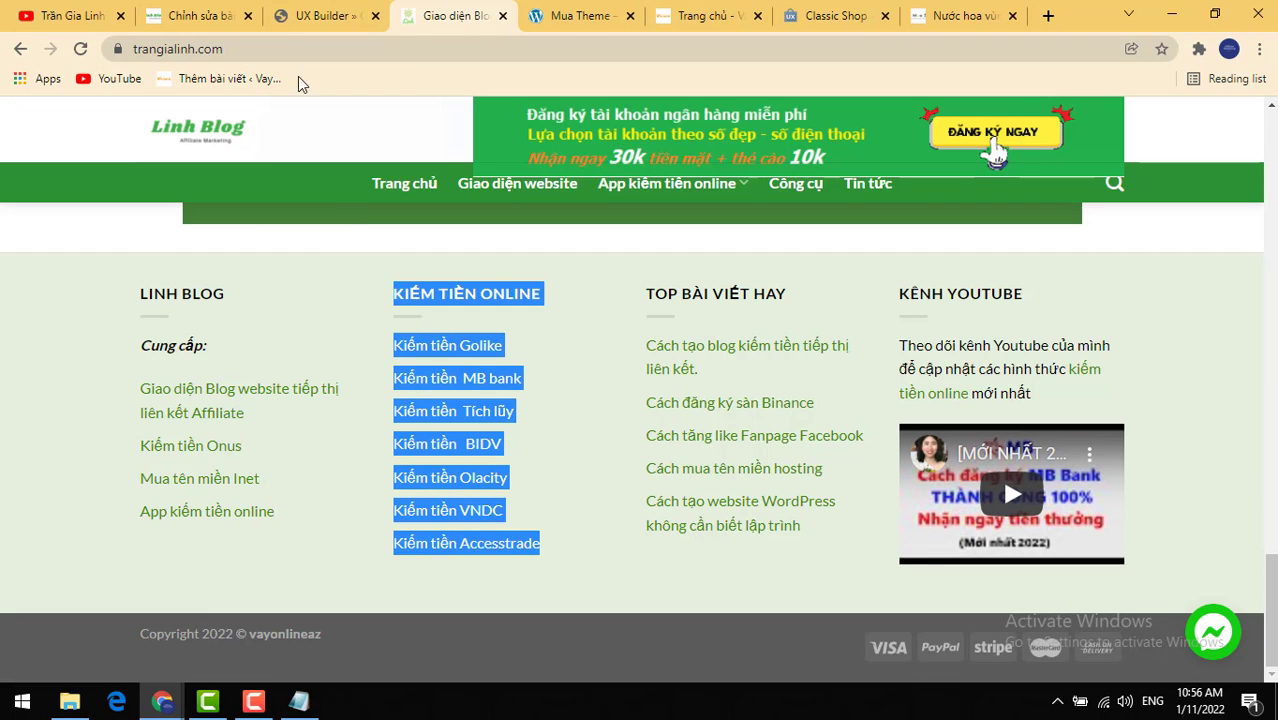
left_click(297, 12)
Step: Add the paragraph preset to the second column and replace its placeholder text with the copied KIẾM TIỀN ONLINE content
left_click(588, 262)
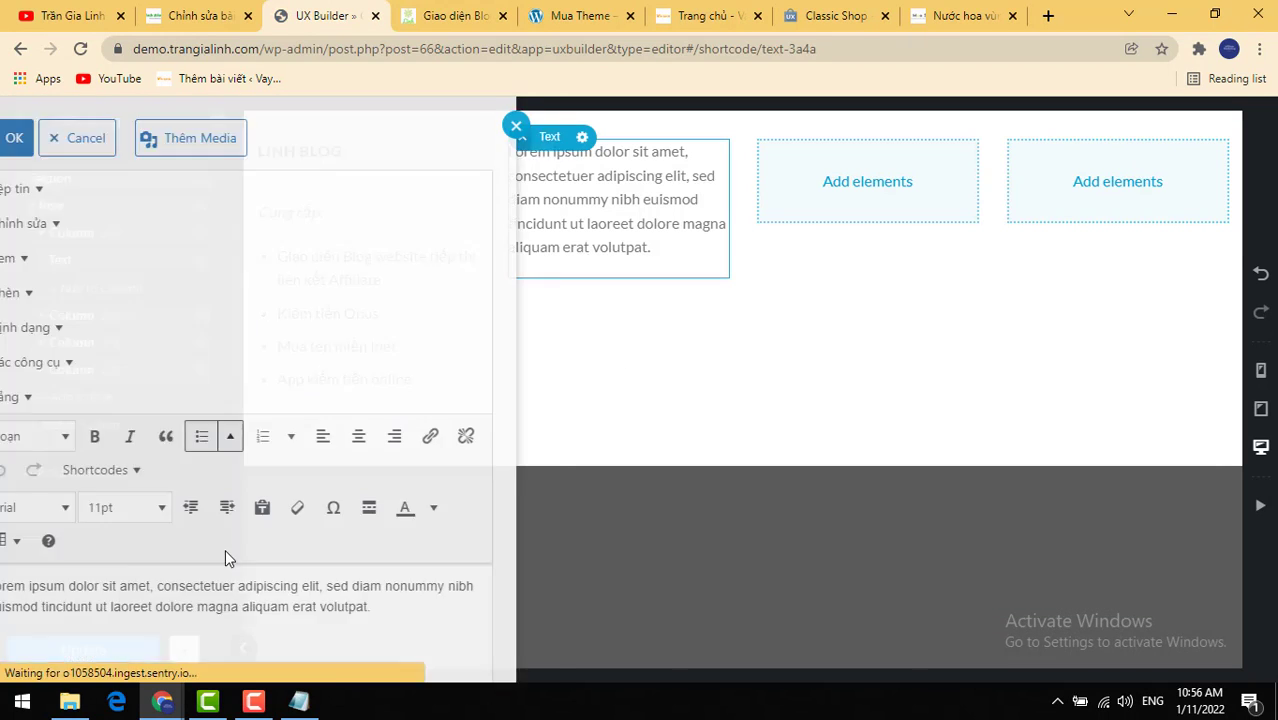
key("ctrl+a")
key("ctrl+v")
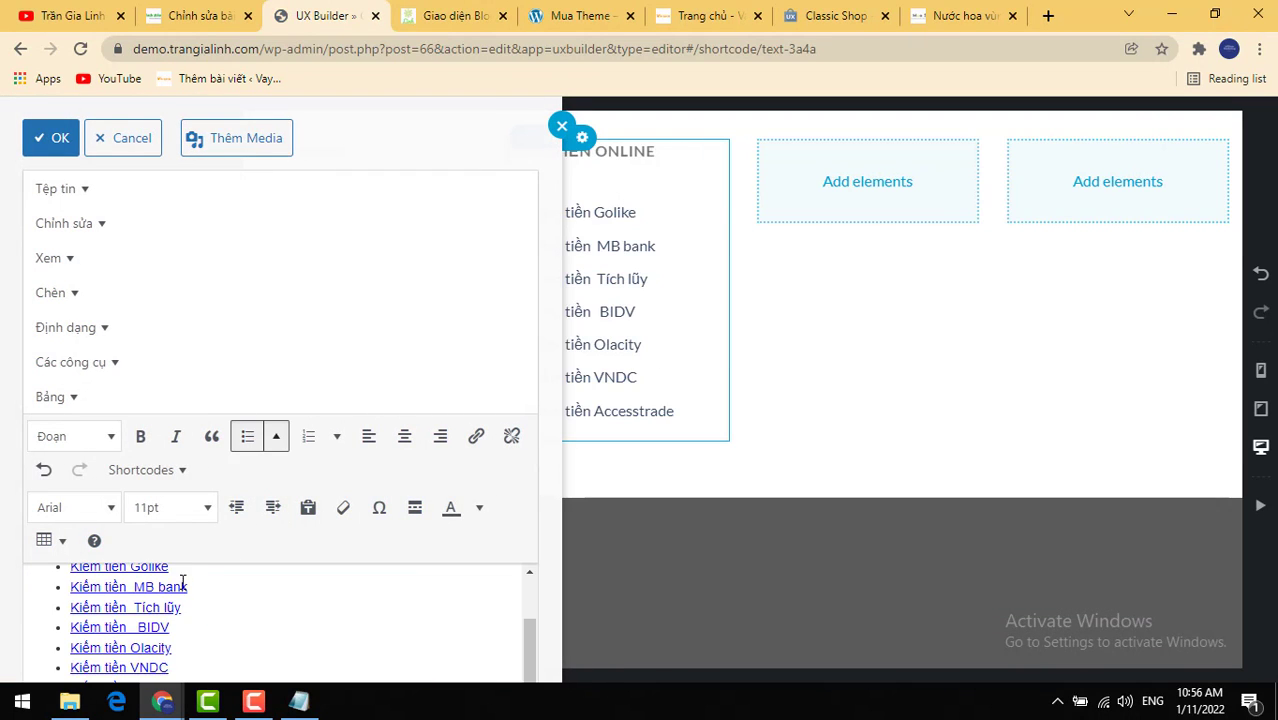
scroll(160, 610, "up", 2)
scroll(140, 625, "down", 3)
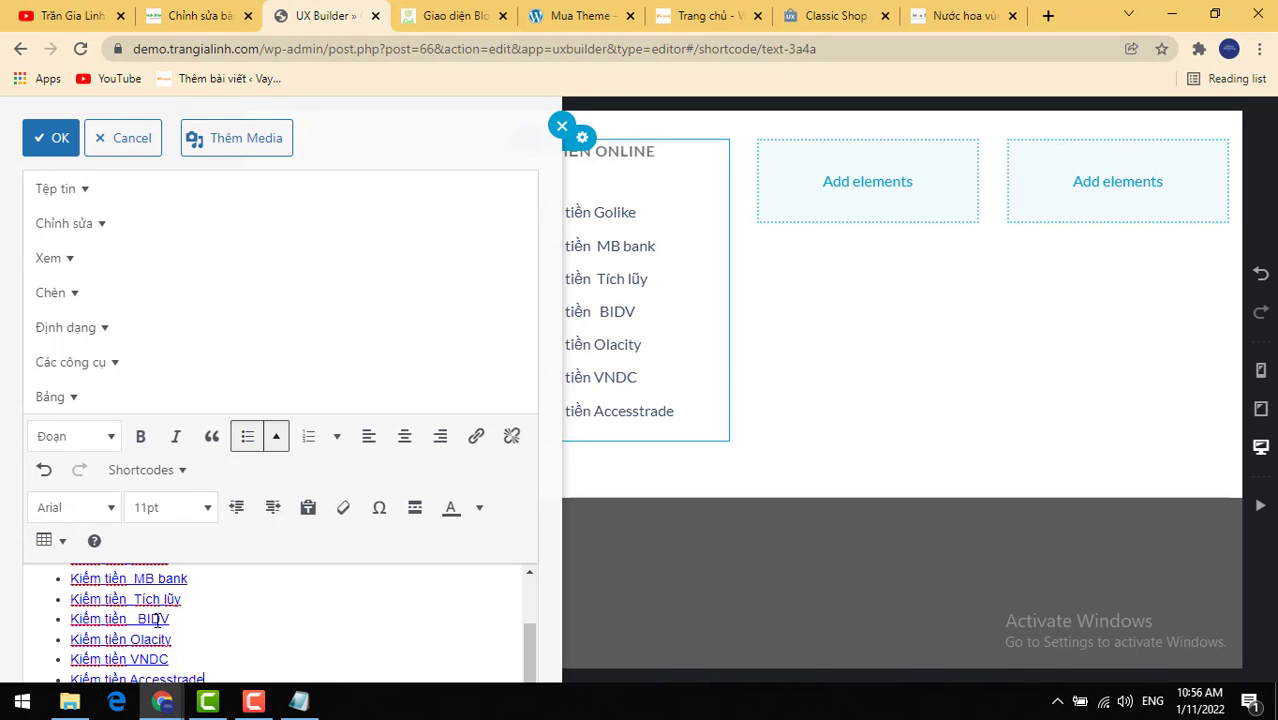
Step: Remove the existing link from the Kiếm tiền Golike list item
scroll(135, 620, "up", 3)
left_click(138, 652)
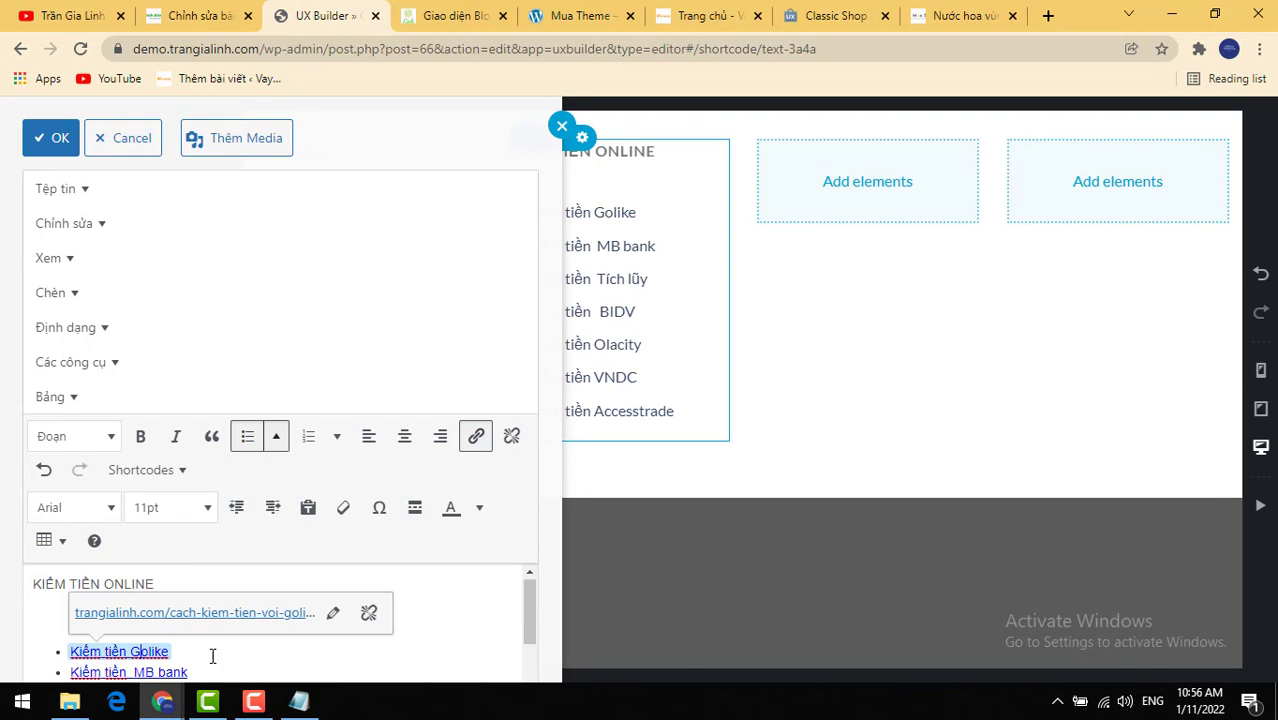
left_click(366, 613)
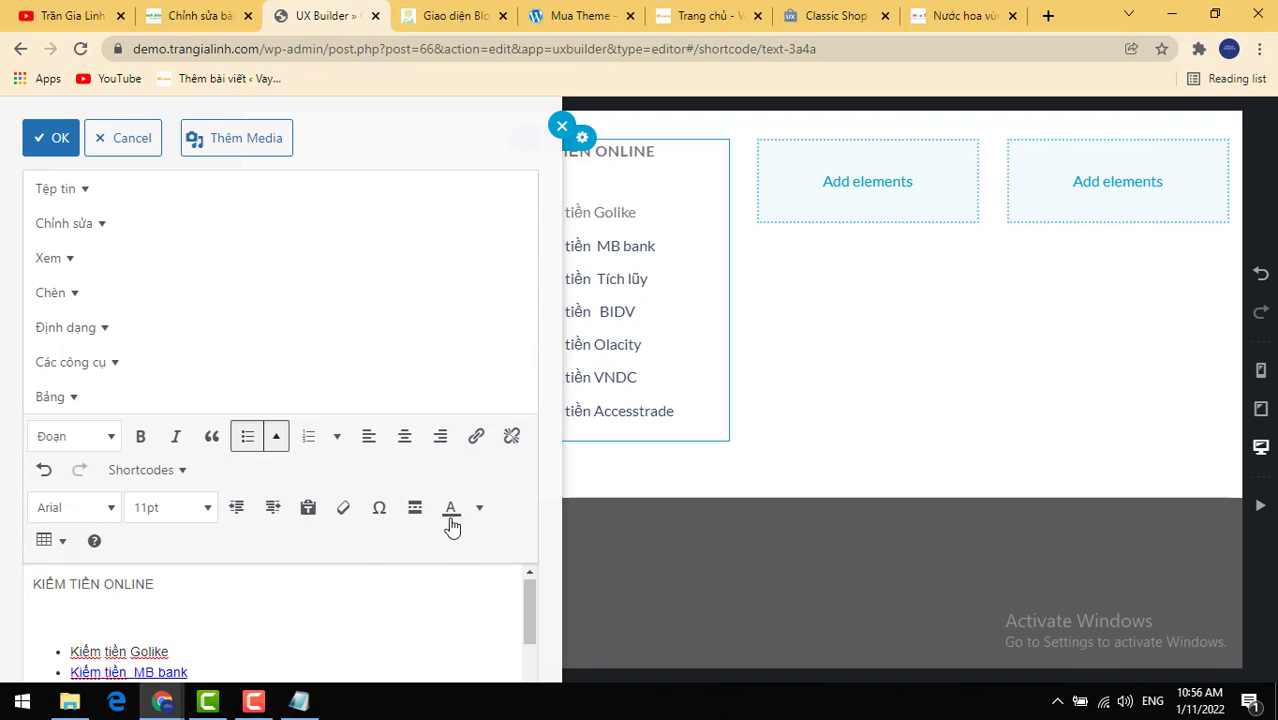
Step: Try to add a new link to the Kiếm tiền Golike list item
left_click_drag(184, 654, 77, 636)
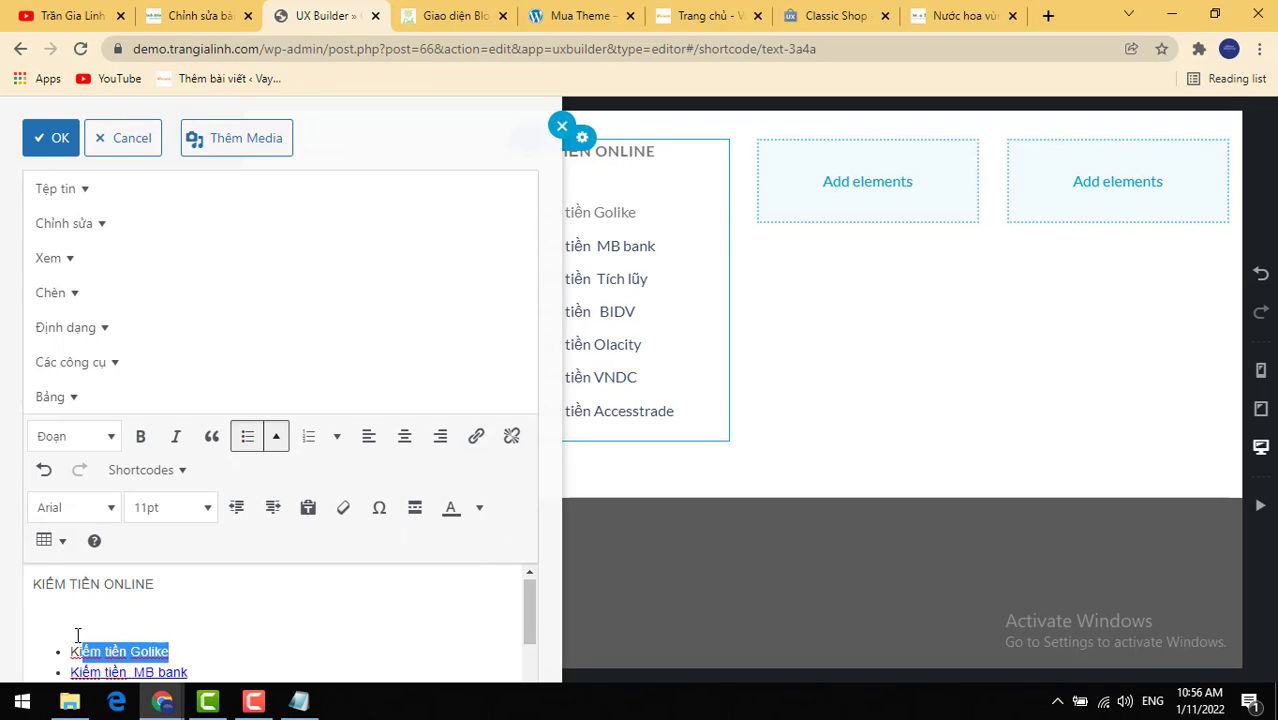
left_click(477, 437)
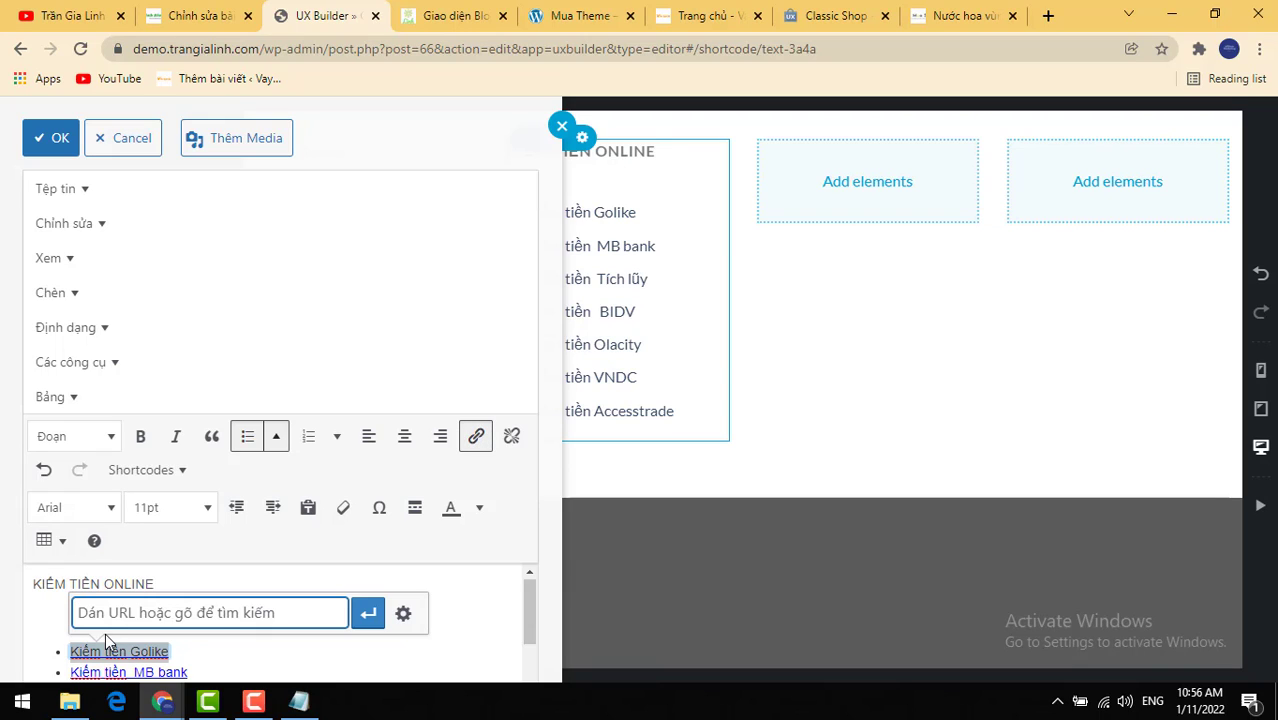
key("ctrl+v")
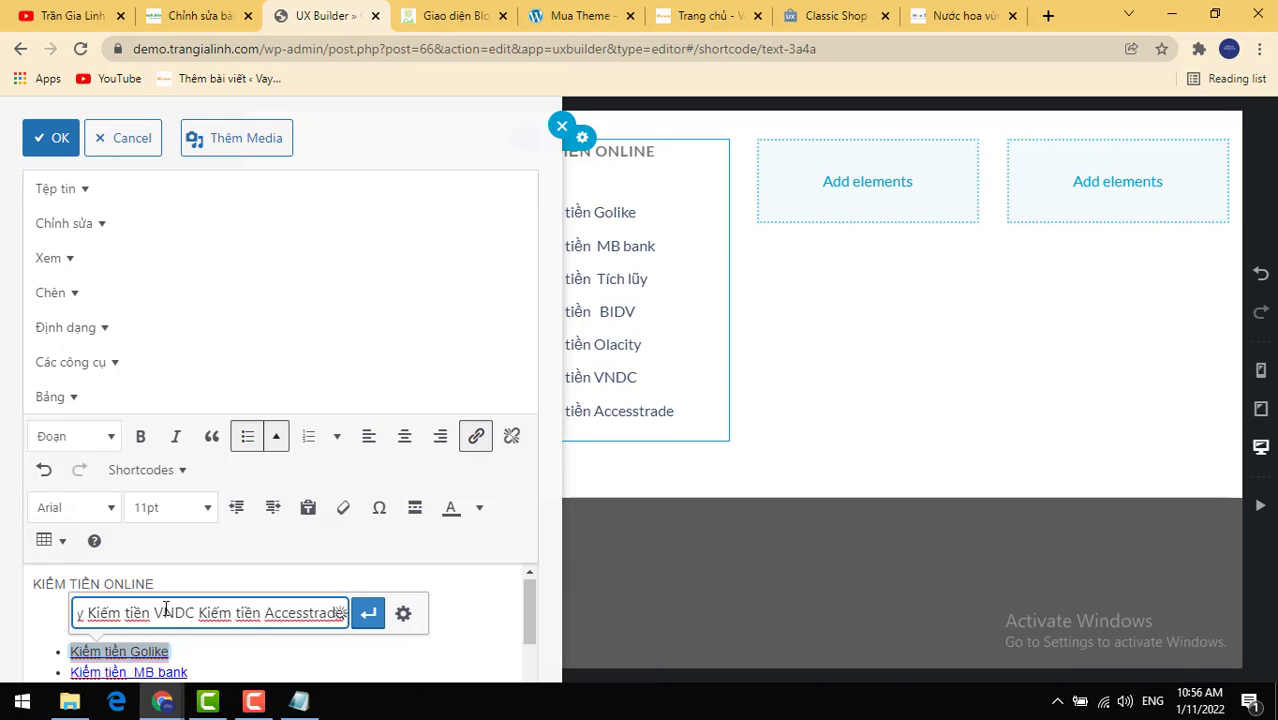
key("ctrl+a")
key("BackSpace")
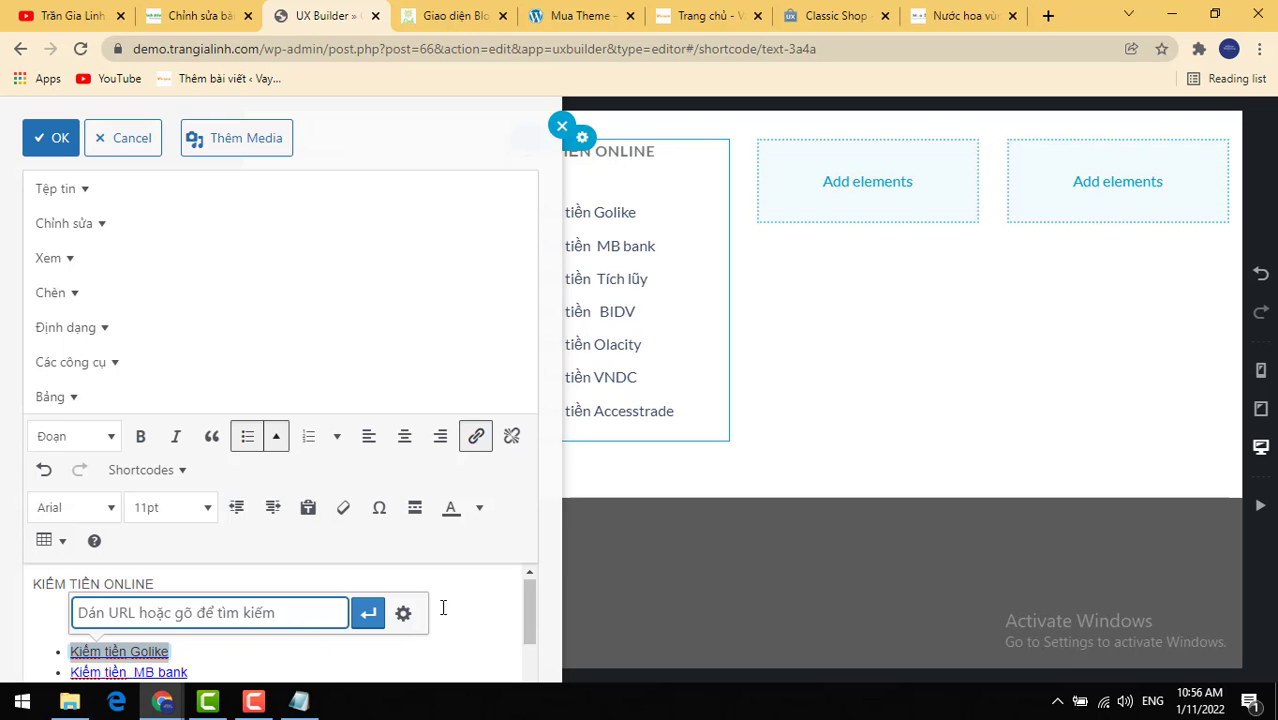
left_click(368, 613)
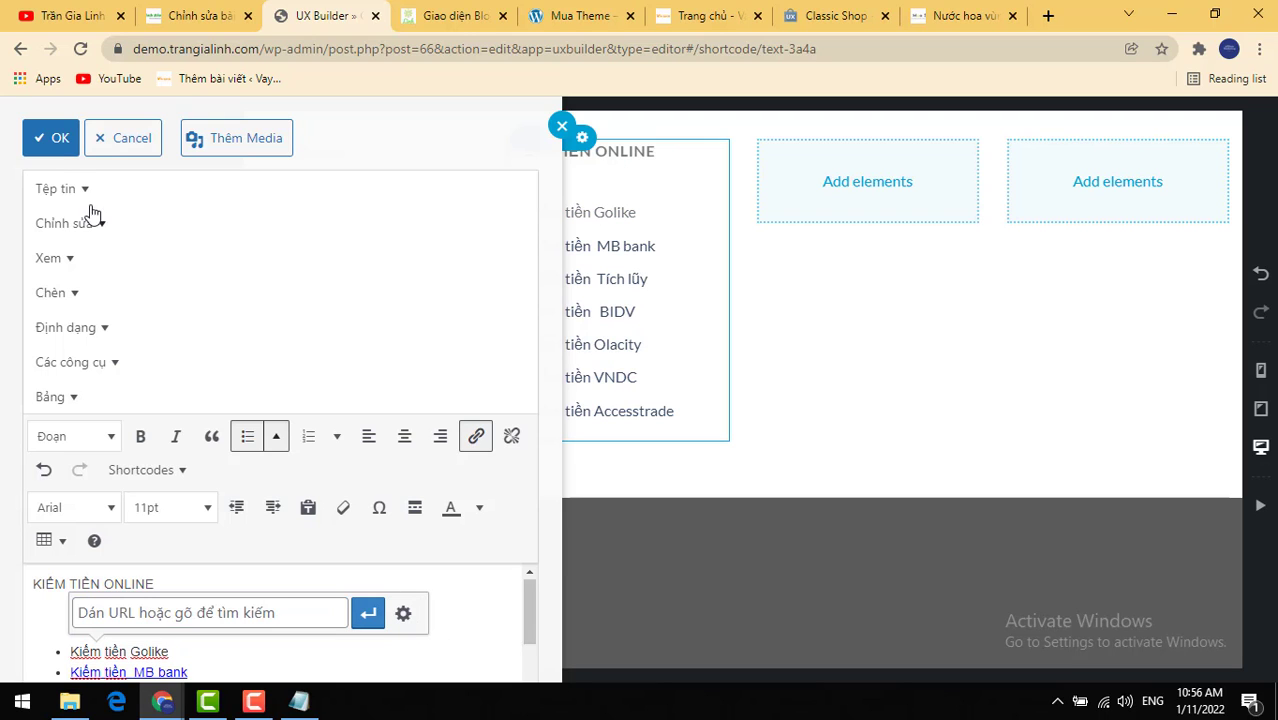
Step: Apply the KIẾM TIỀN ONLINE text to the second column and update the block
left_click(45, 137)
left_click(160, 651)
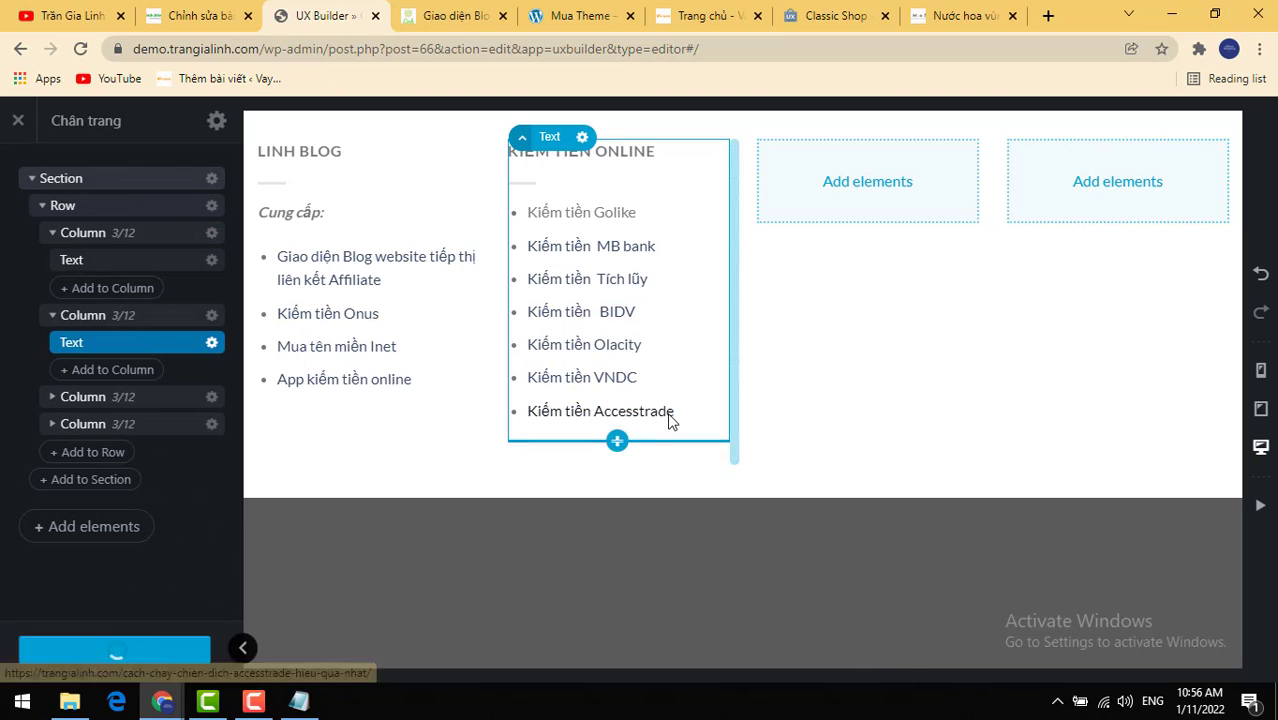
left_click(88, 652)
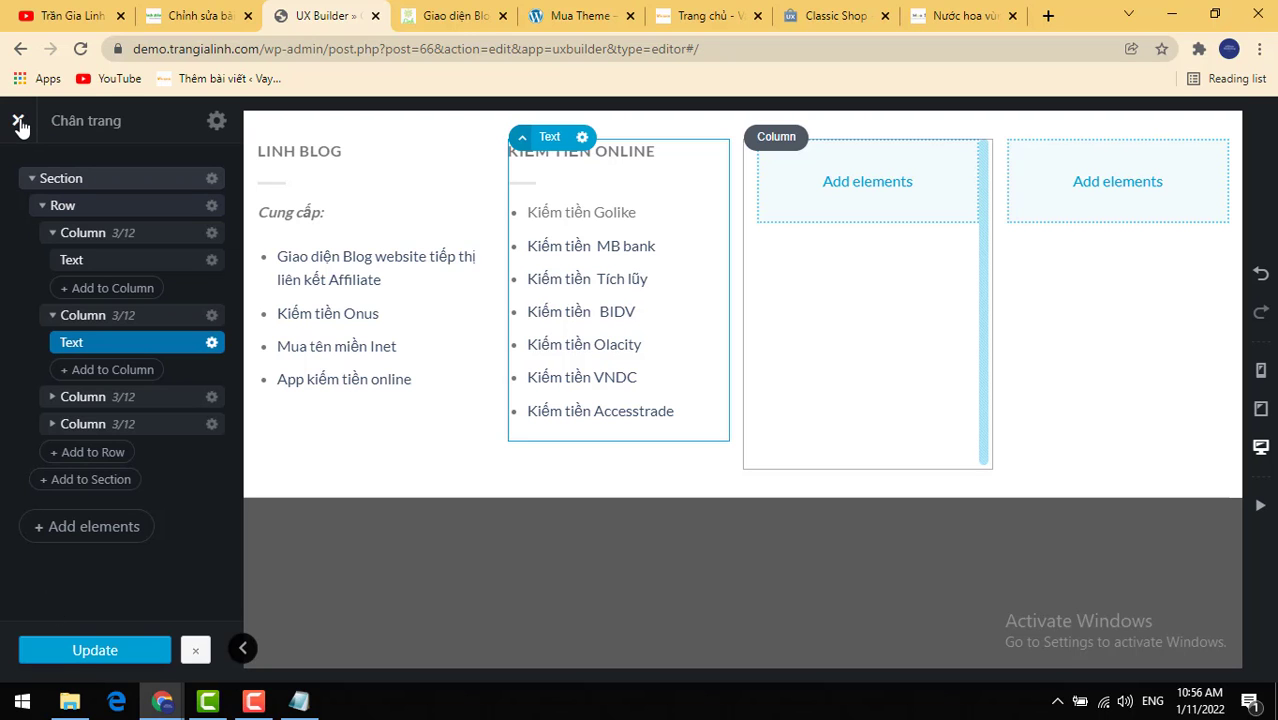
Step: Exit UX Builder to the UX Blocks list and open the My Blog home page in a new tab
left_click(18, 122)
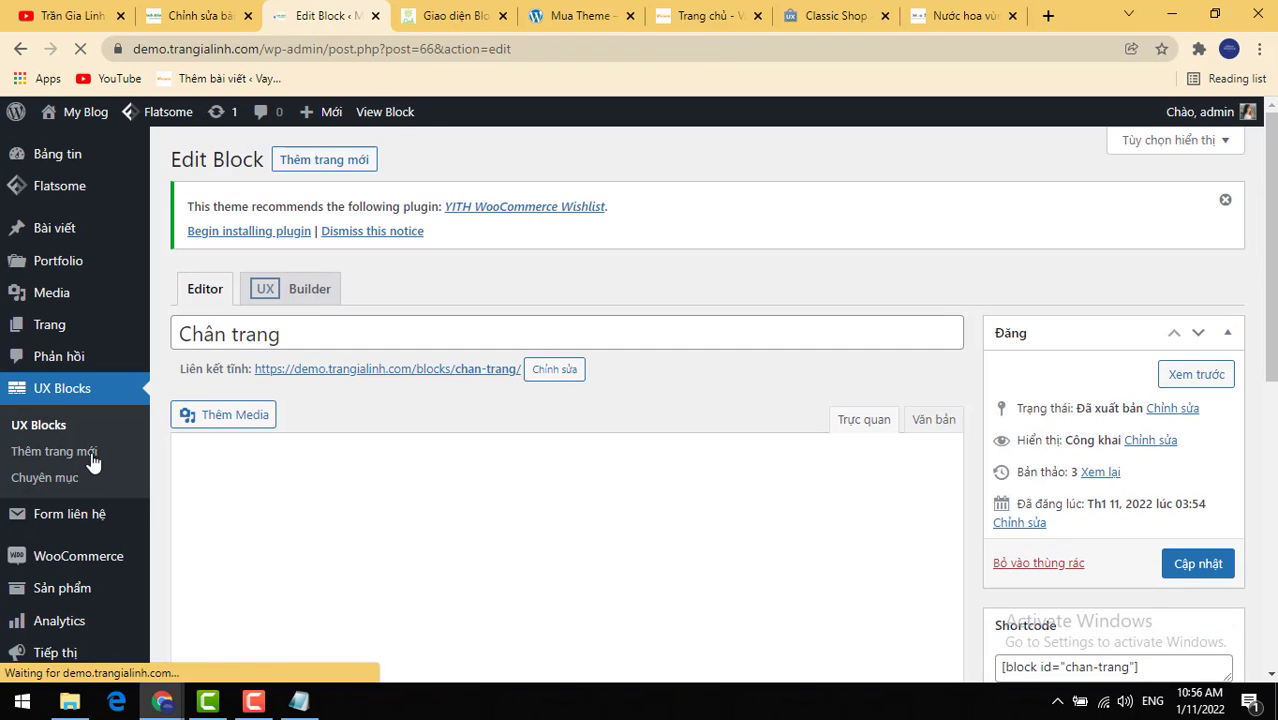
left_click(60, 390)
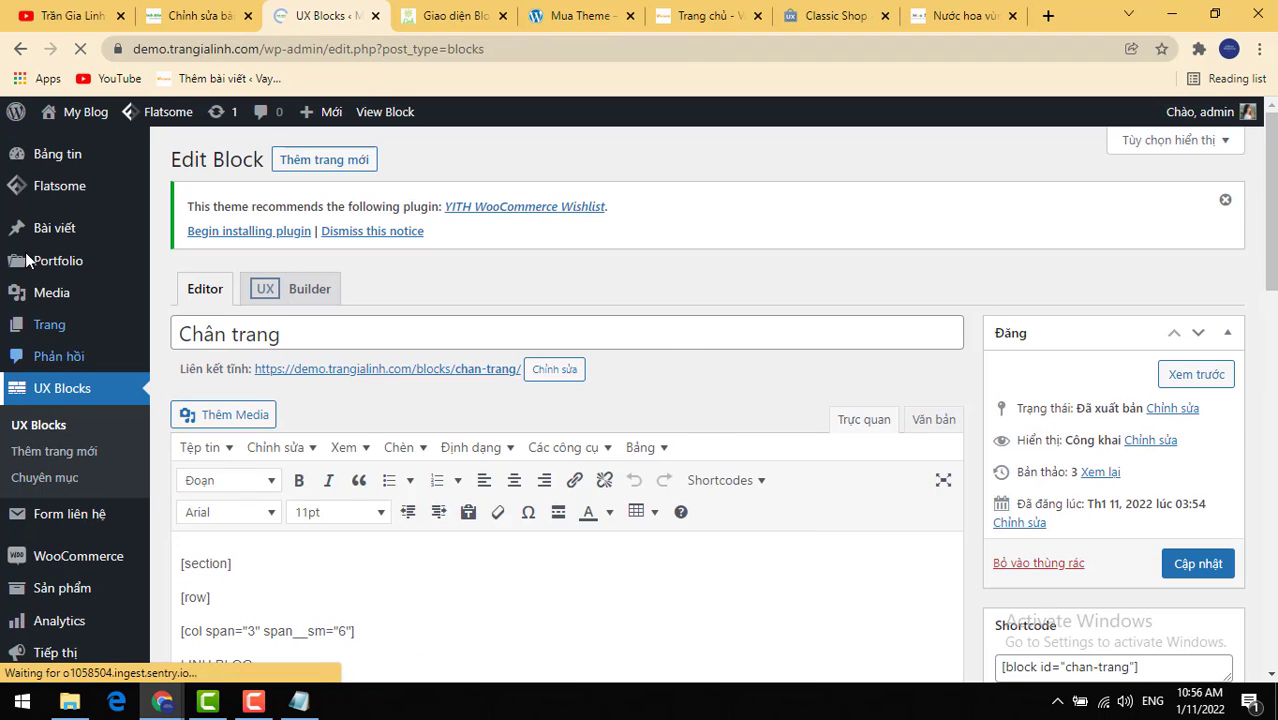
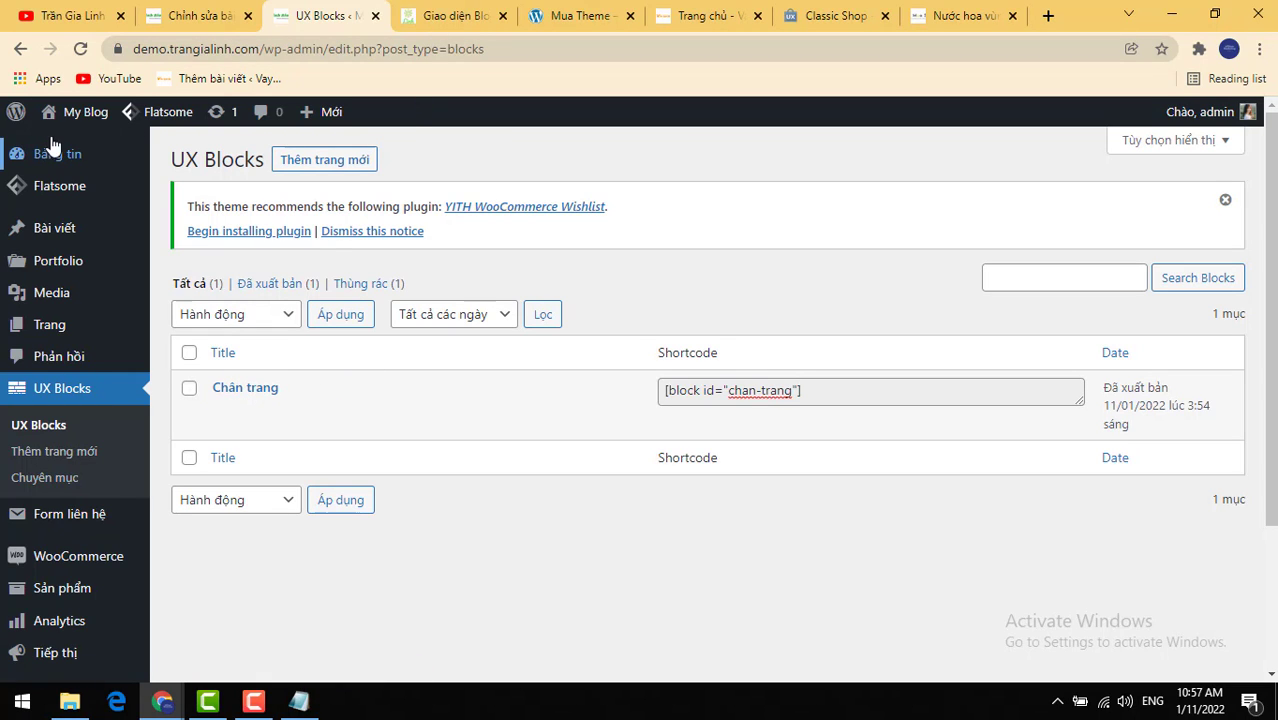
right_click(80, 114)
left_click(82, 123)
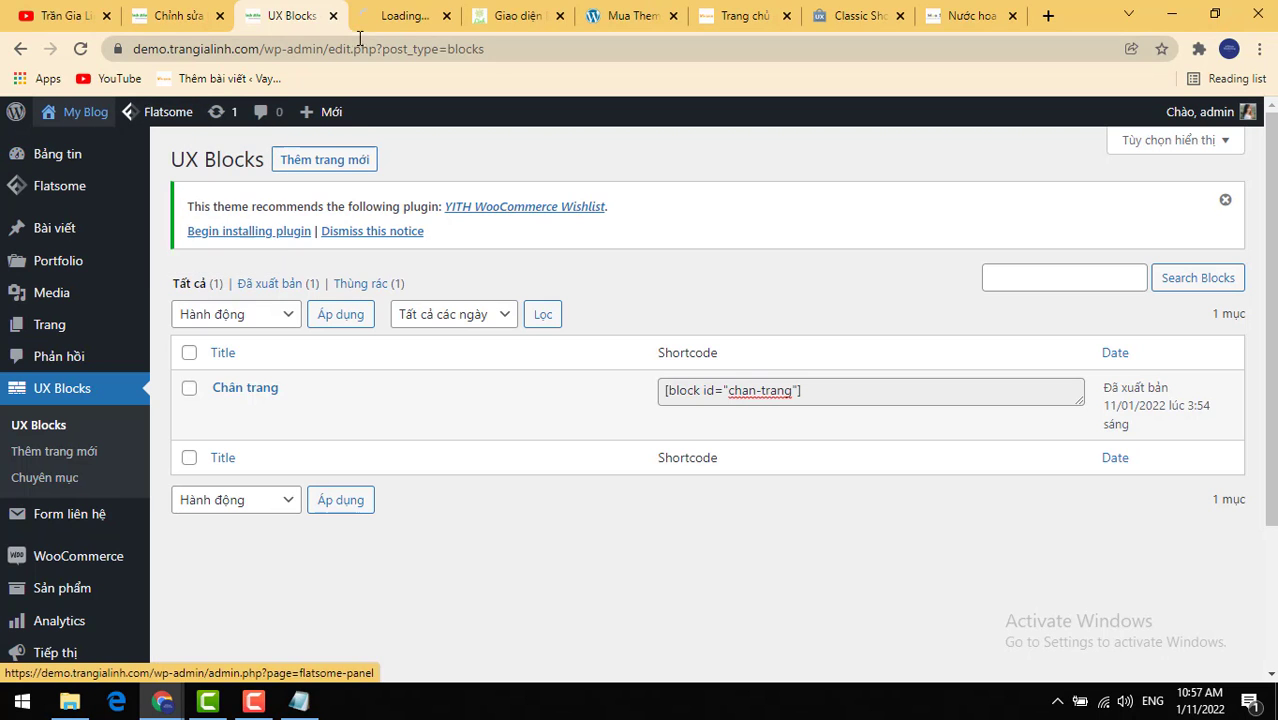
Step: Set the home page's Custom Footer Block to Chân trang in the theme's footer customization and publish the change
left_click(388, 16)
scroll(402, 314, "down", 3)
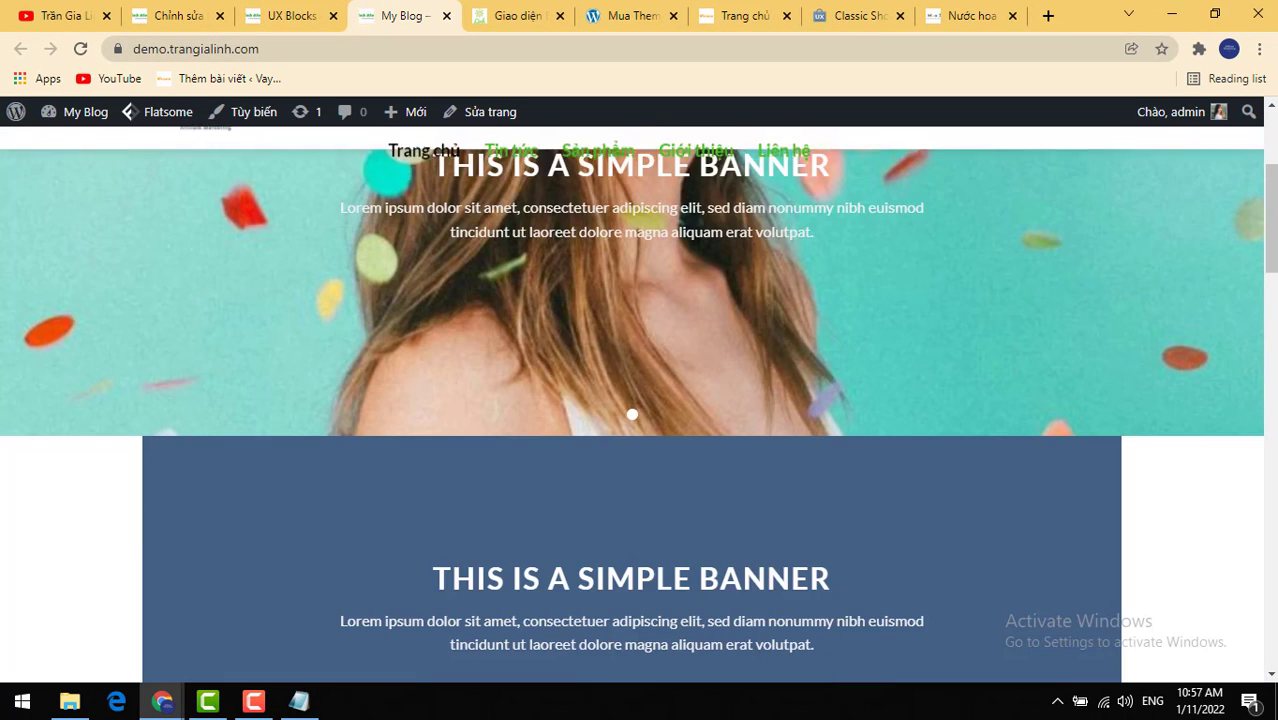
scroll(175, 177, "down", 15)
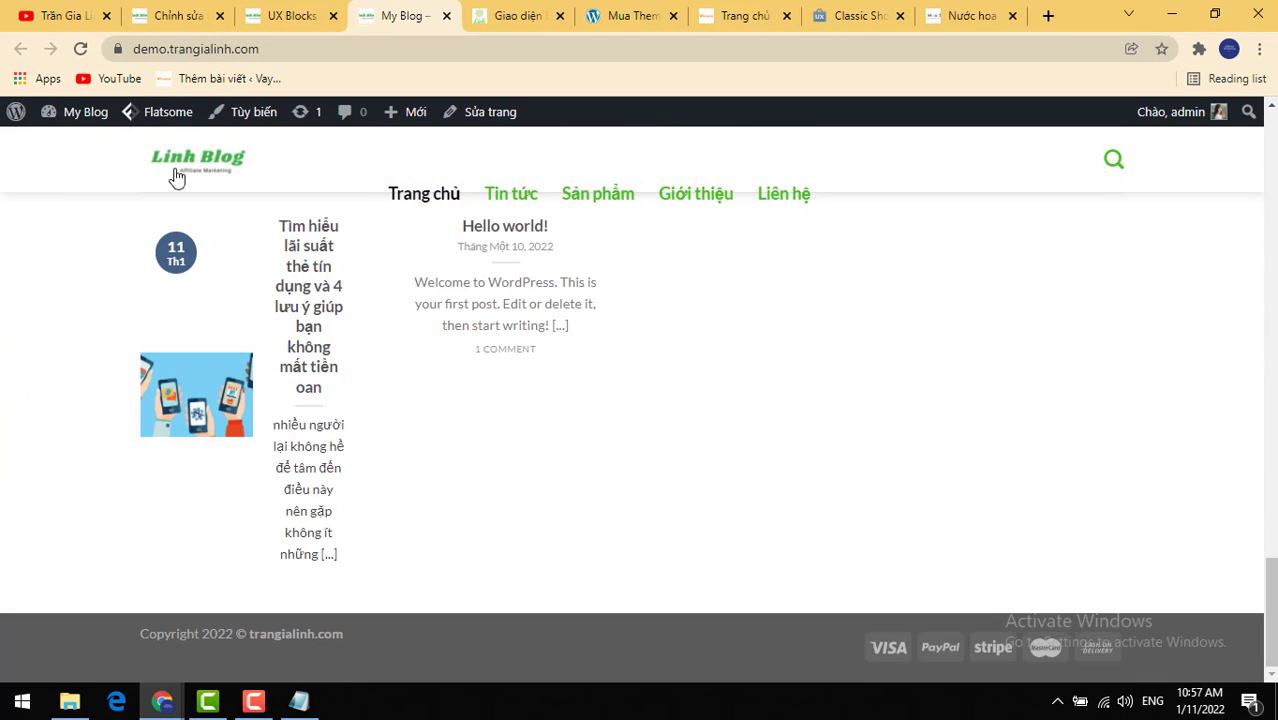
left_click(247, 113)
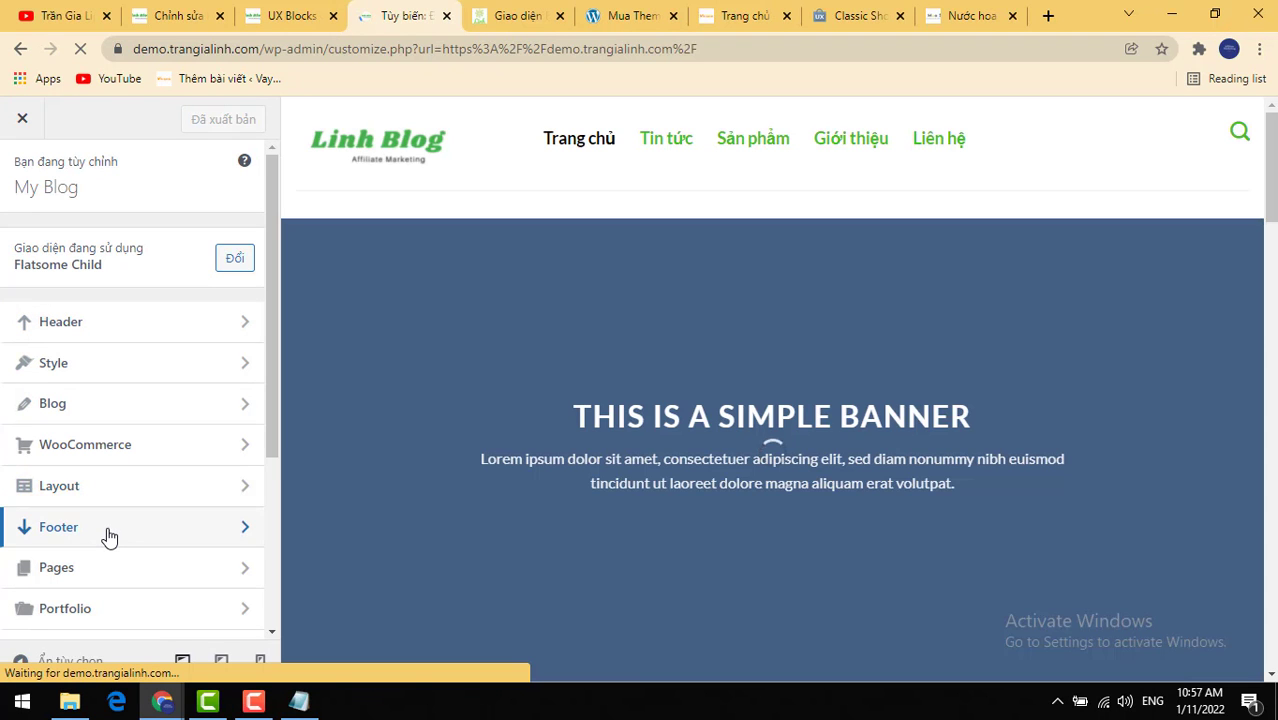
left_click(106, 530)
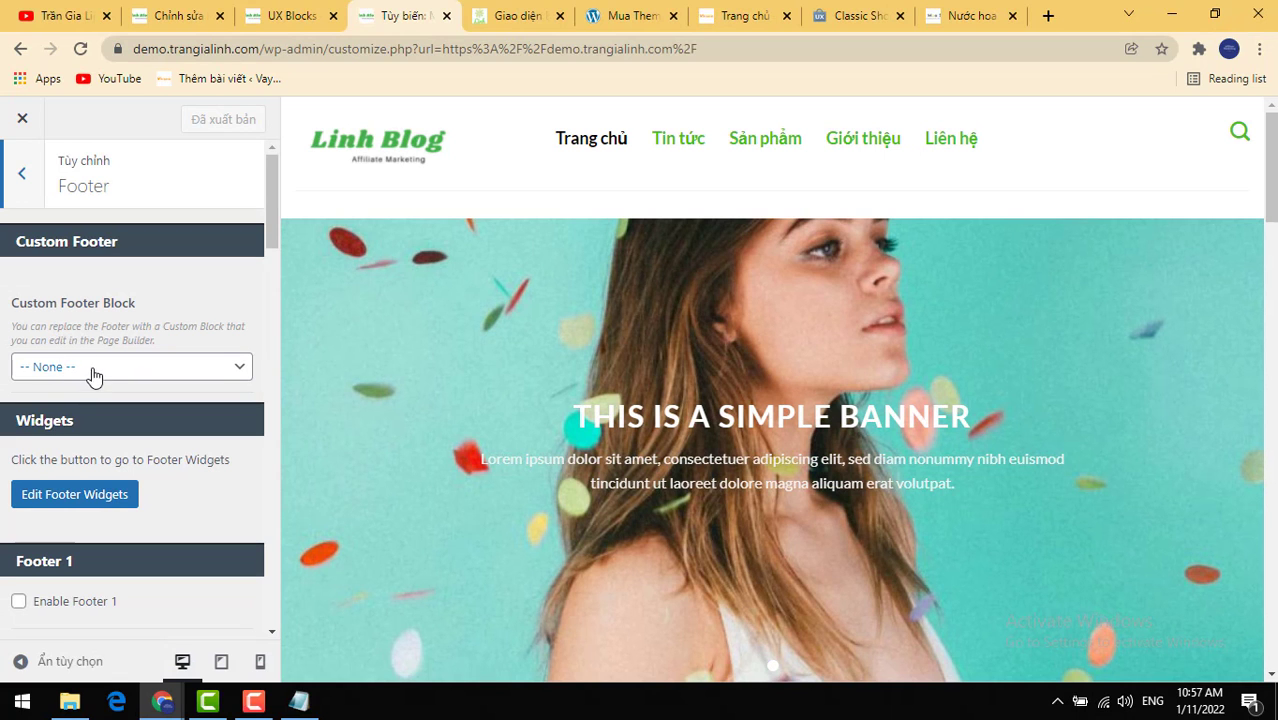
left_click(87, 378)
left_click(68, 478)
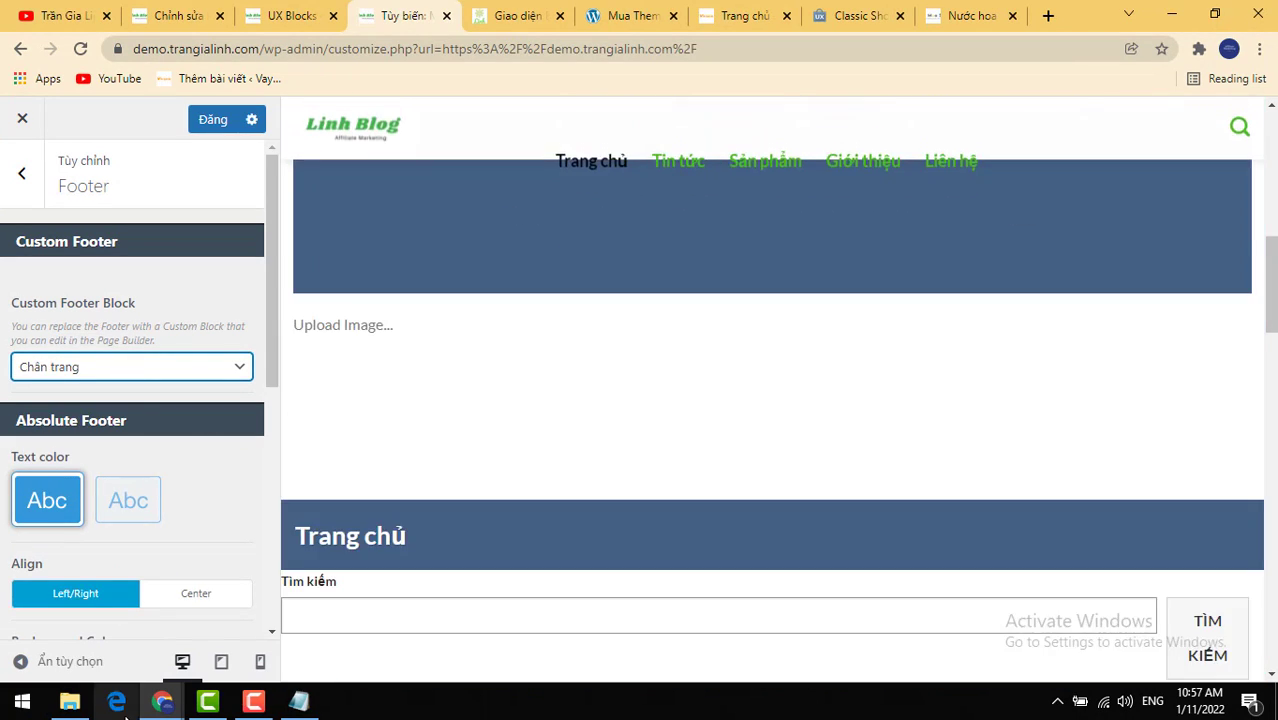
left_click(212, 130)
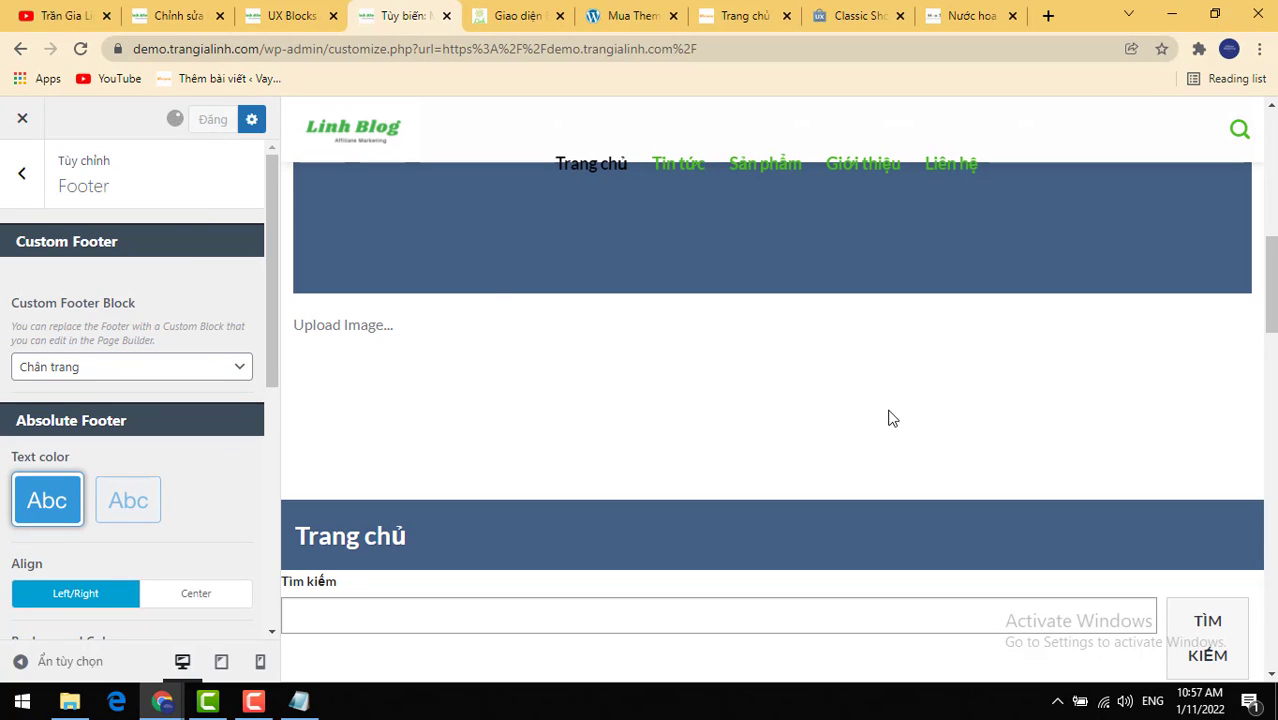
Step: Close the customizer and examine the custom footer on the live home page
left_click(31, 110)
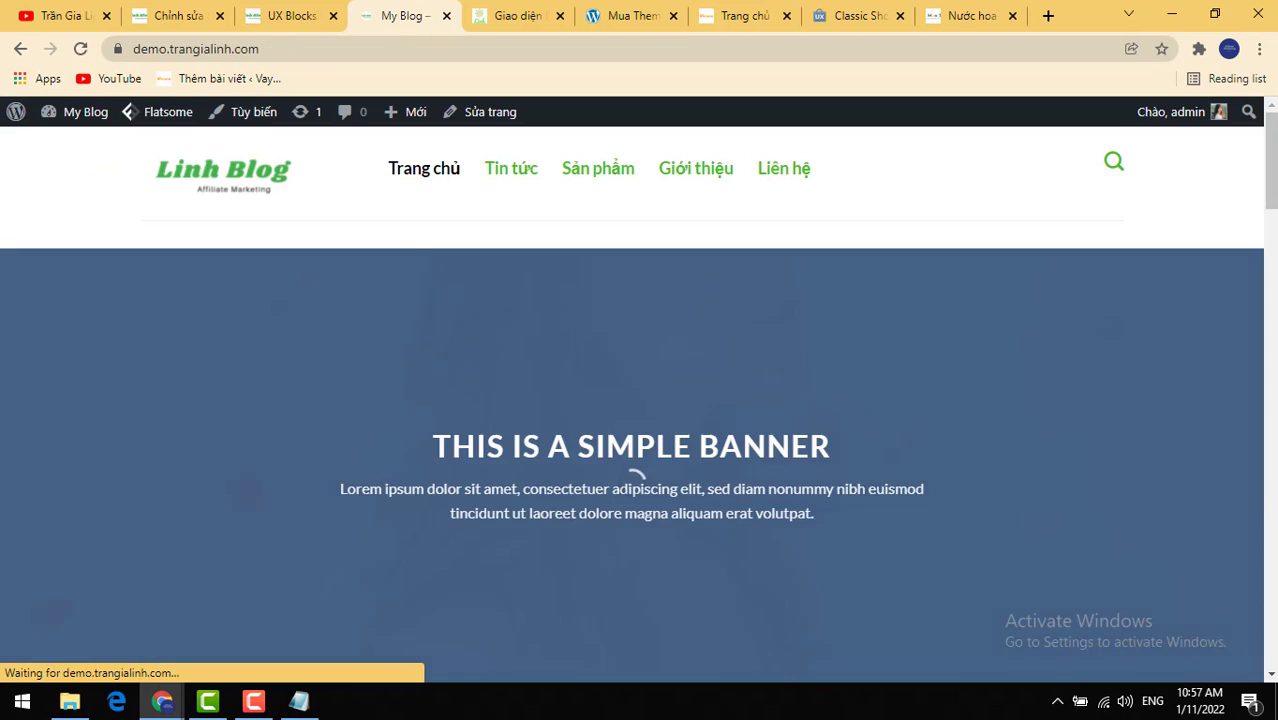
scroll(636, 477, "down", 15)
mouse_move(311, 519)
scroll(340, 480, "up", 1)
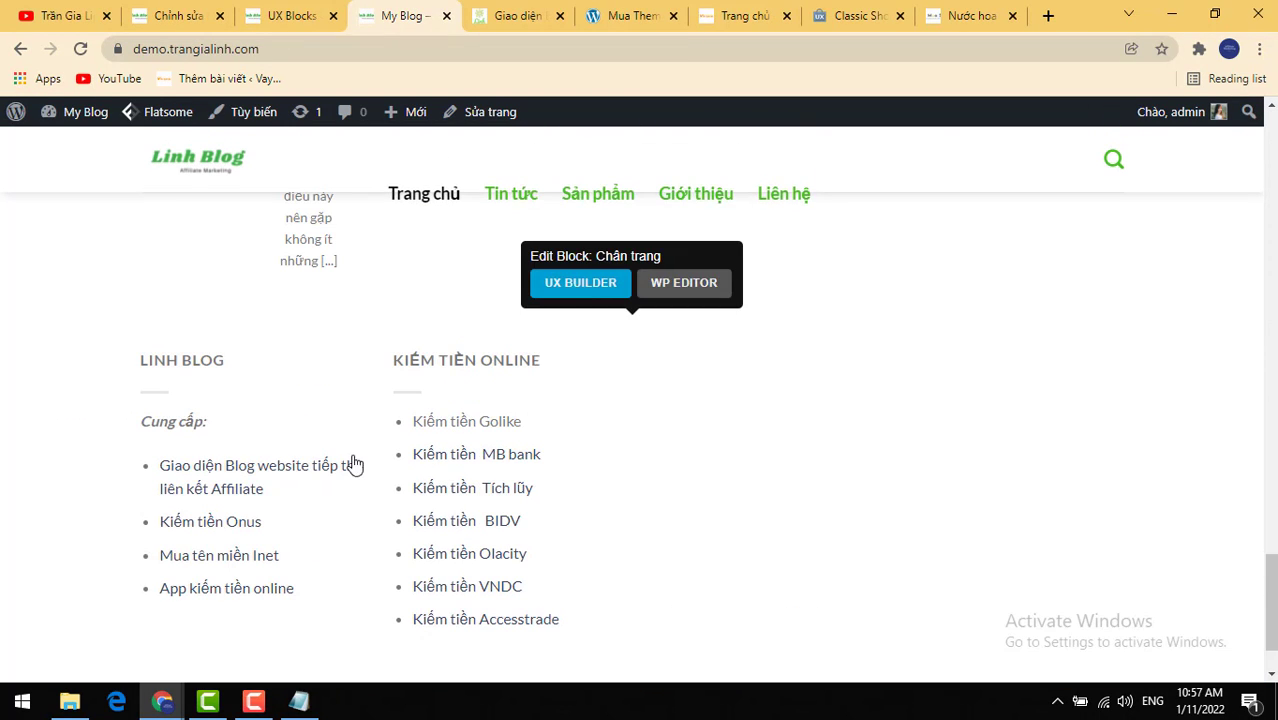
Step: Reopen the Chân trang block from the UX Blocks list in UX Builder
left_click(282, 16)
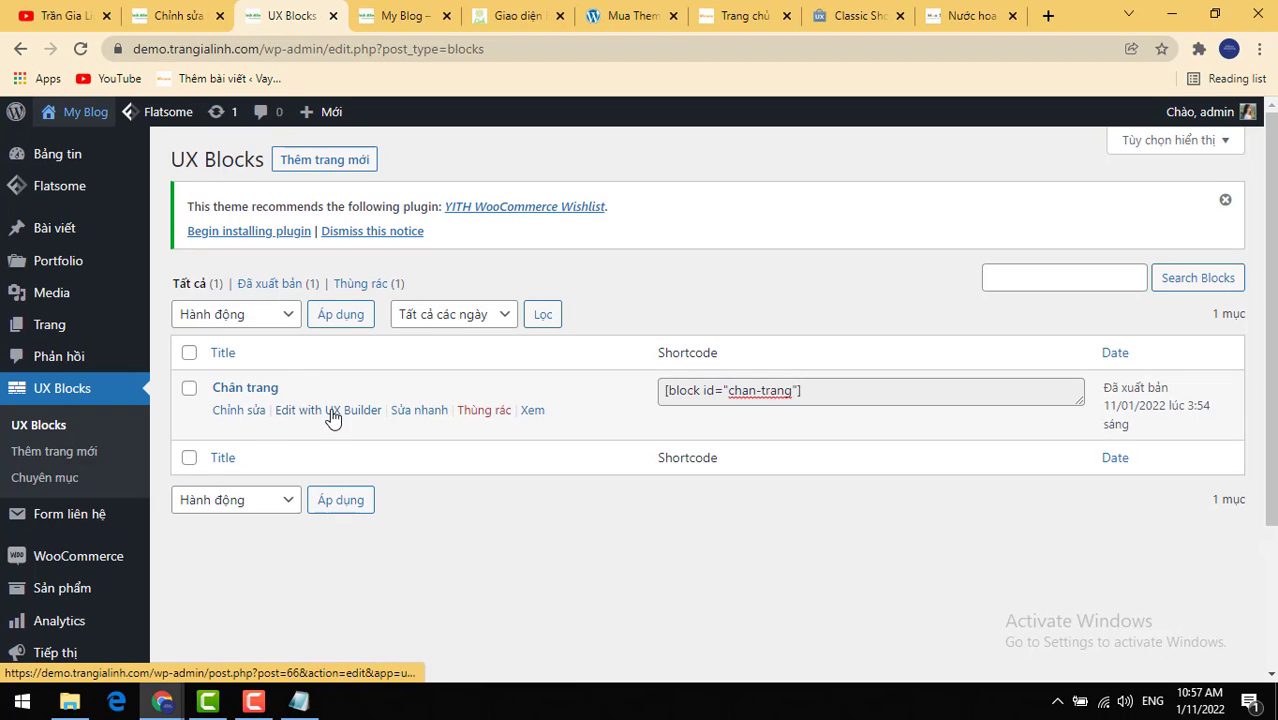
left_click(256, 396)
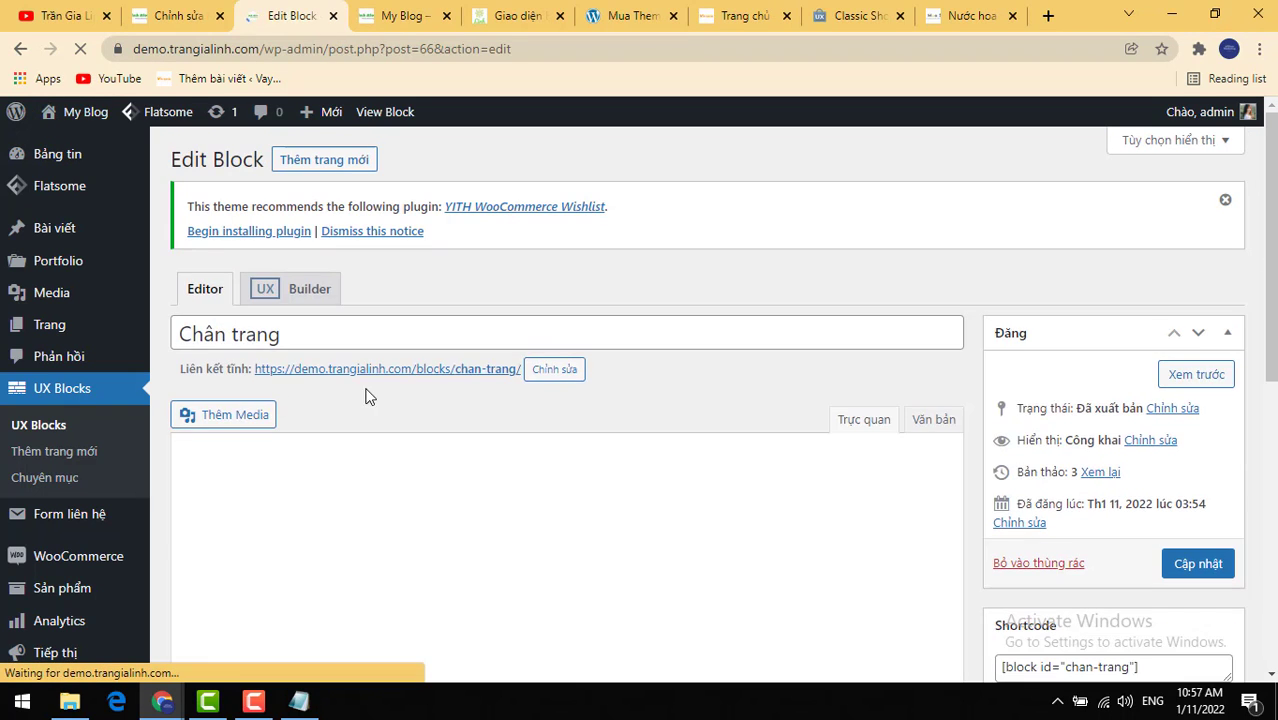
left_click(279, 303)
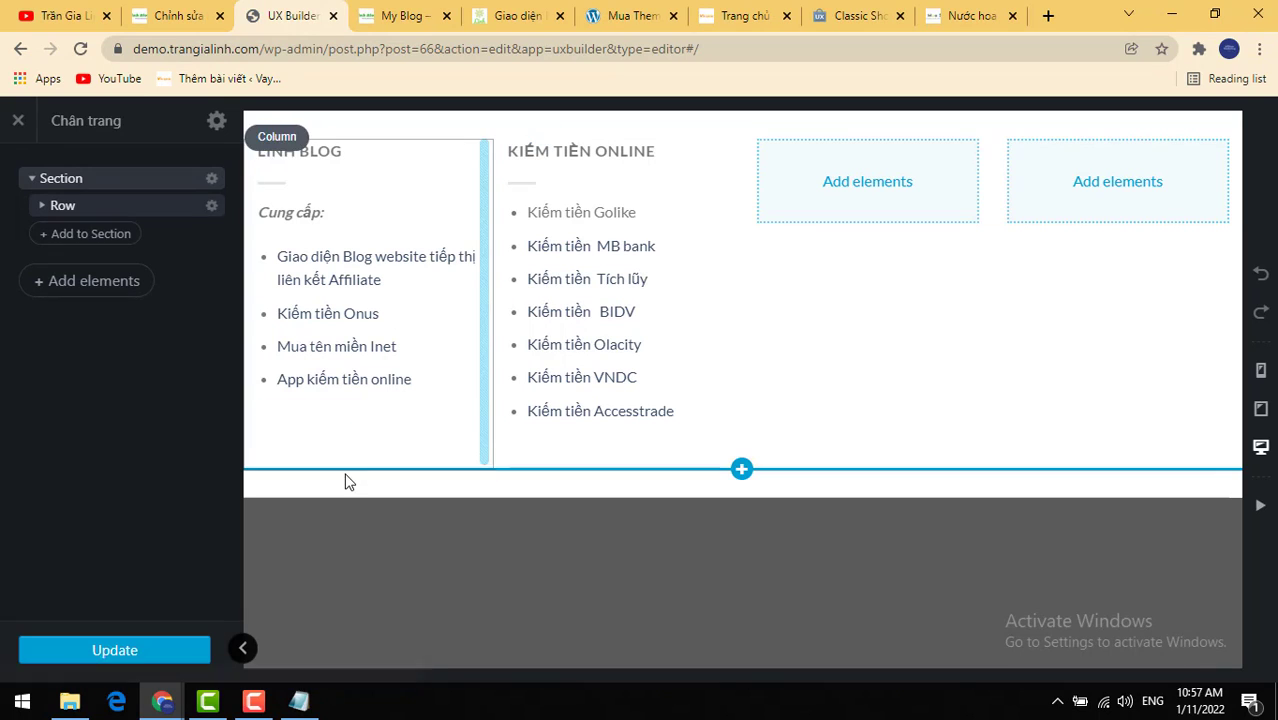
Step: Set the Chân trang section's background colour to light green rgb(154, 204, 121), apply it and update the block
left_click(340, 488)
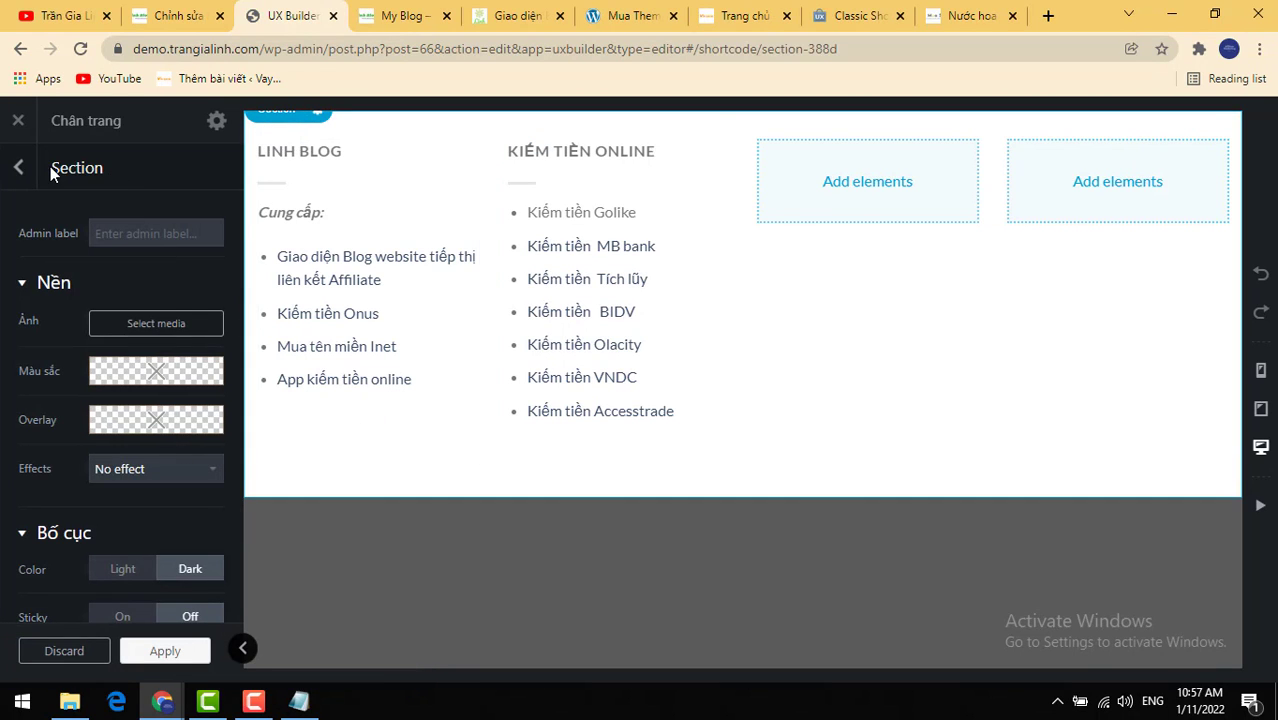
left_click(20, 169)
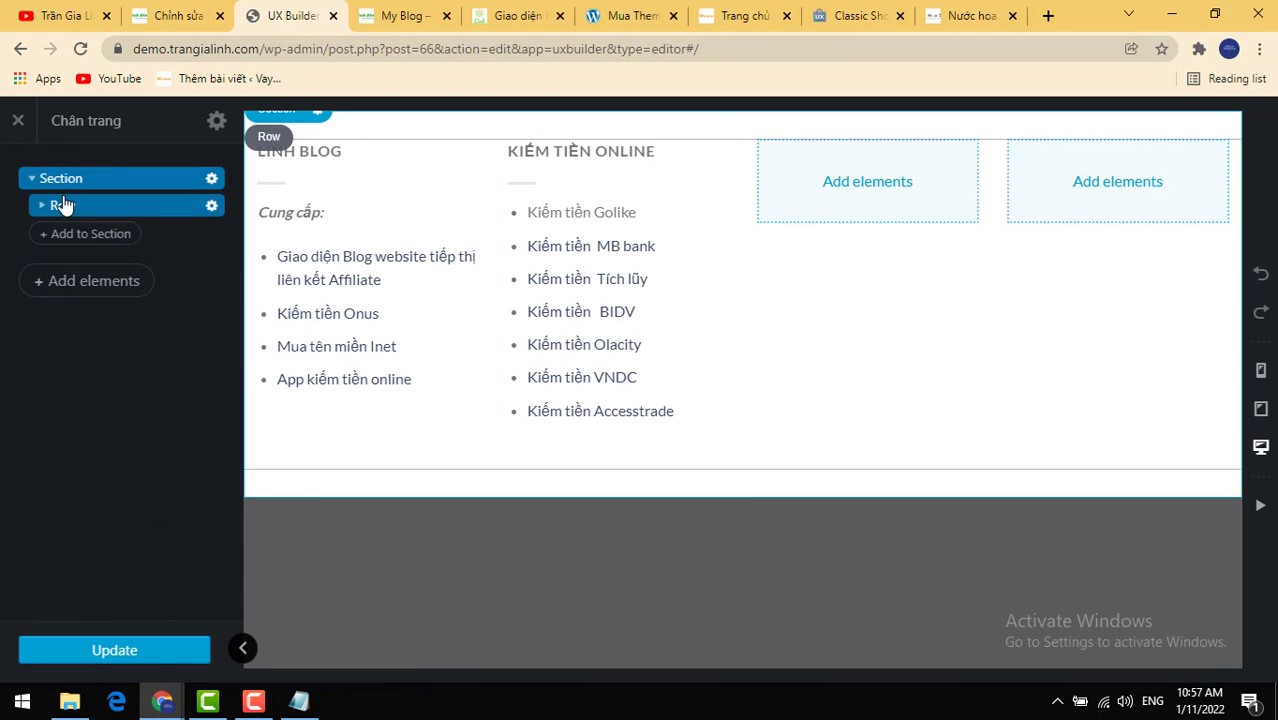
left_click(212, 180)
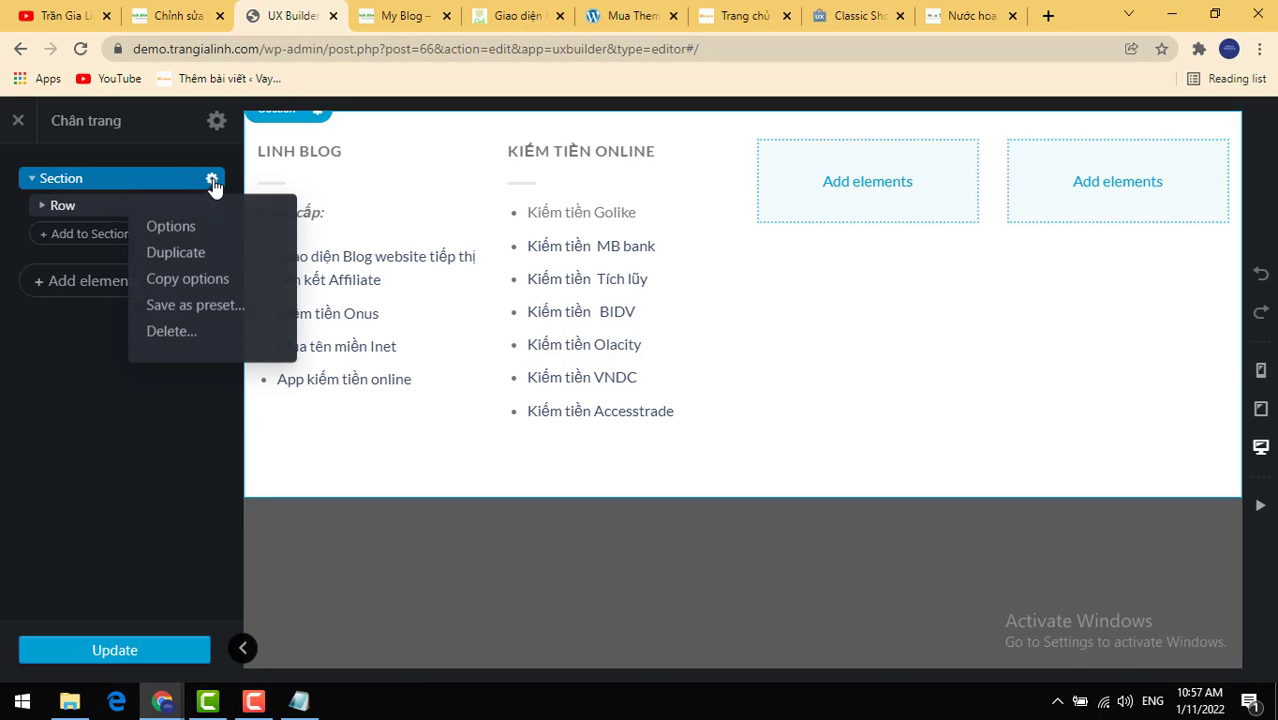
left_click(168, 230)
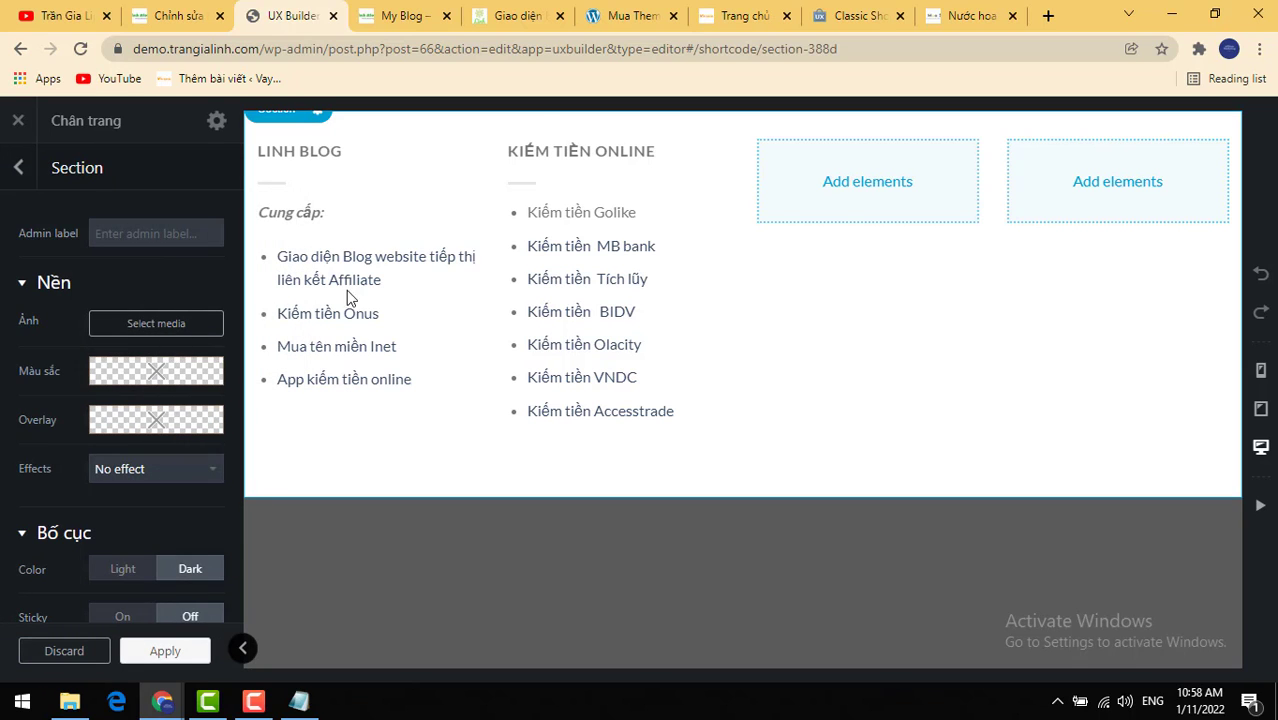
left_click(194, 378)
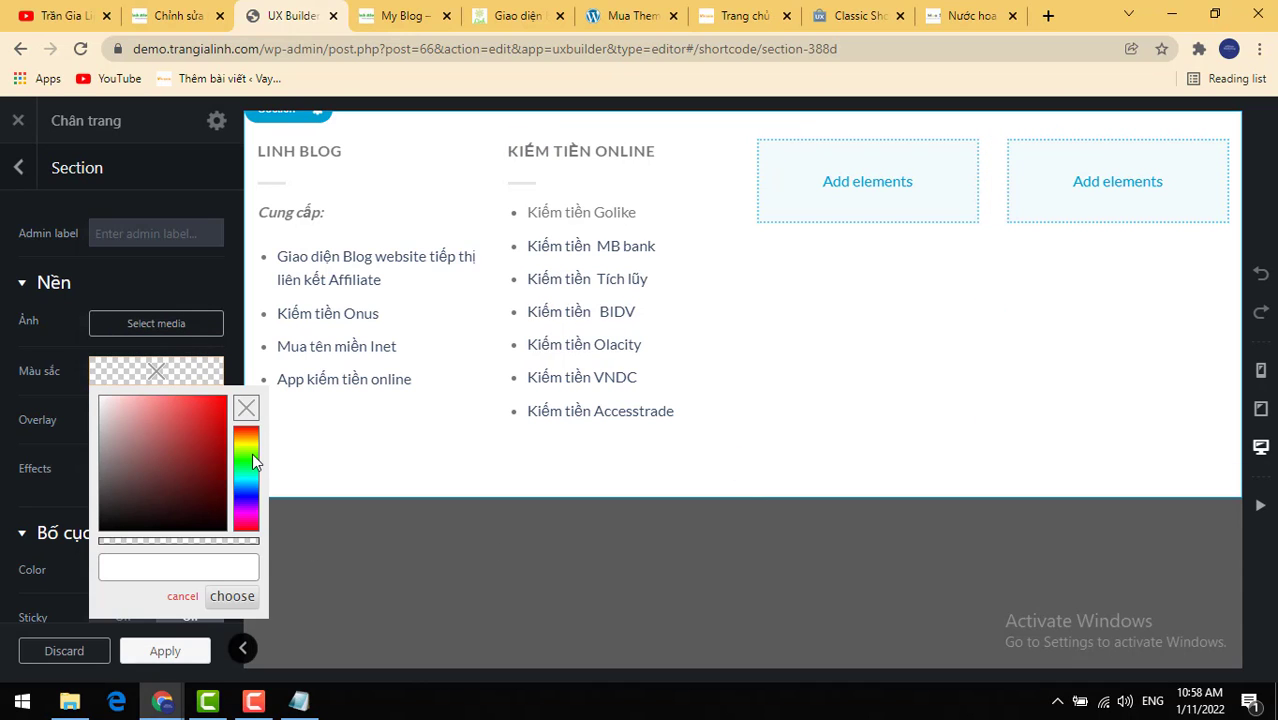
left_click(250, 453)
left_click(179, 411)
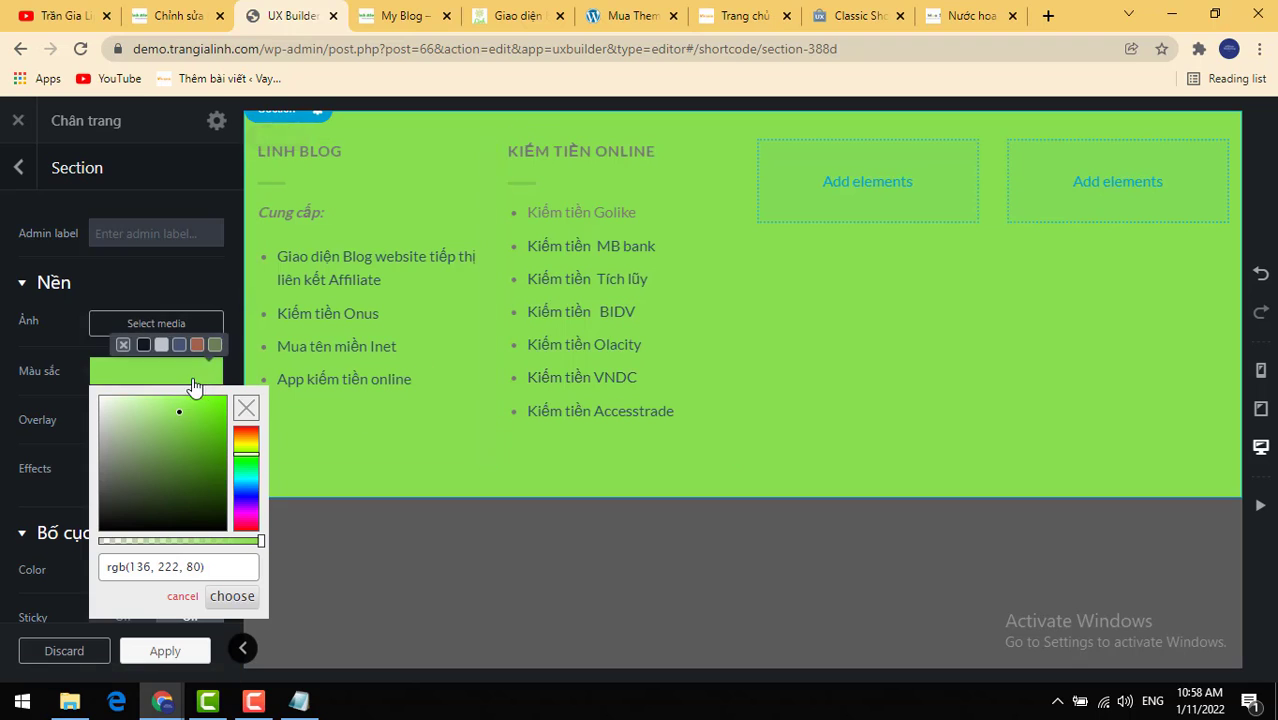
left_click_drag(190, 420, 185, 510)
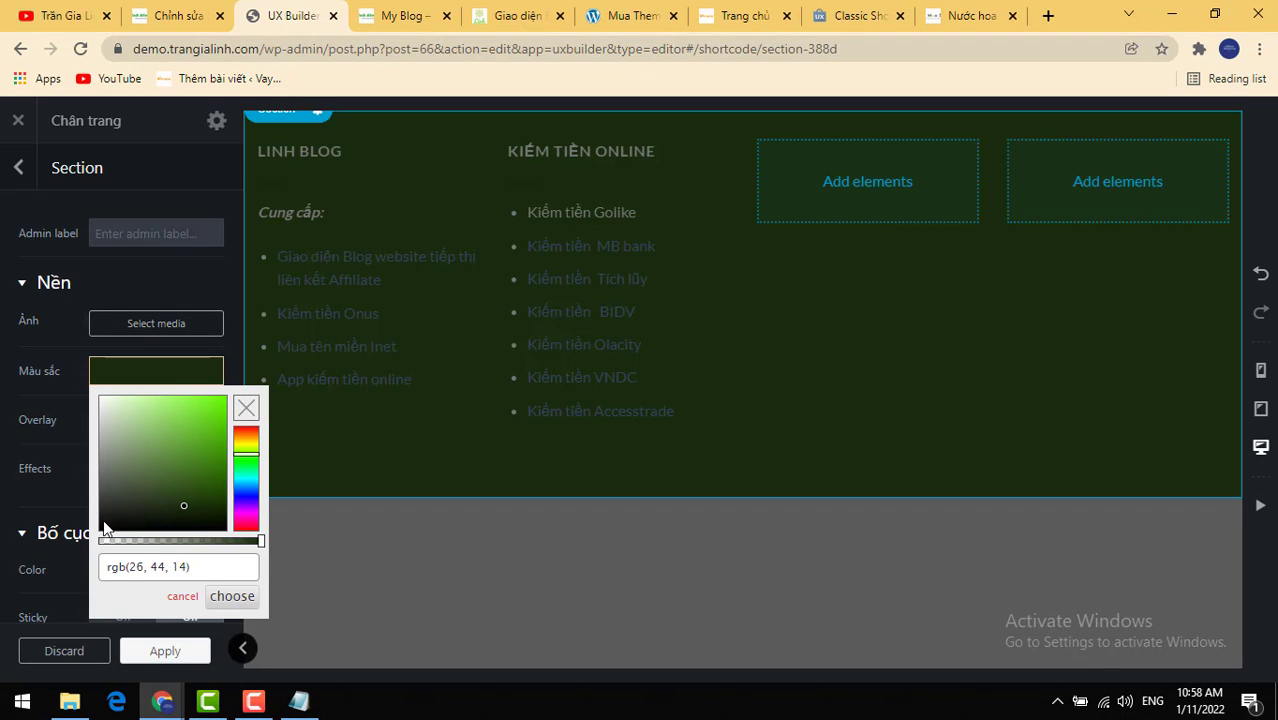
mouse_move(120, 476)
left_mouse_down()
mouse_move(141, 419)
mouse_move(181, 420)
left_mouse_up()
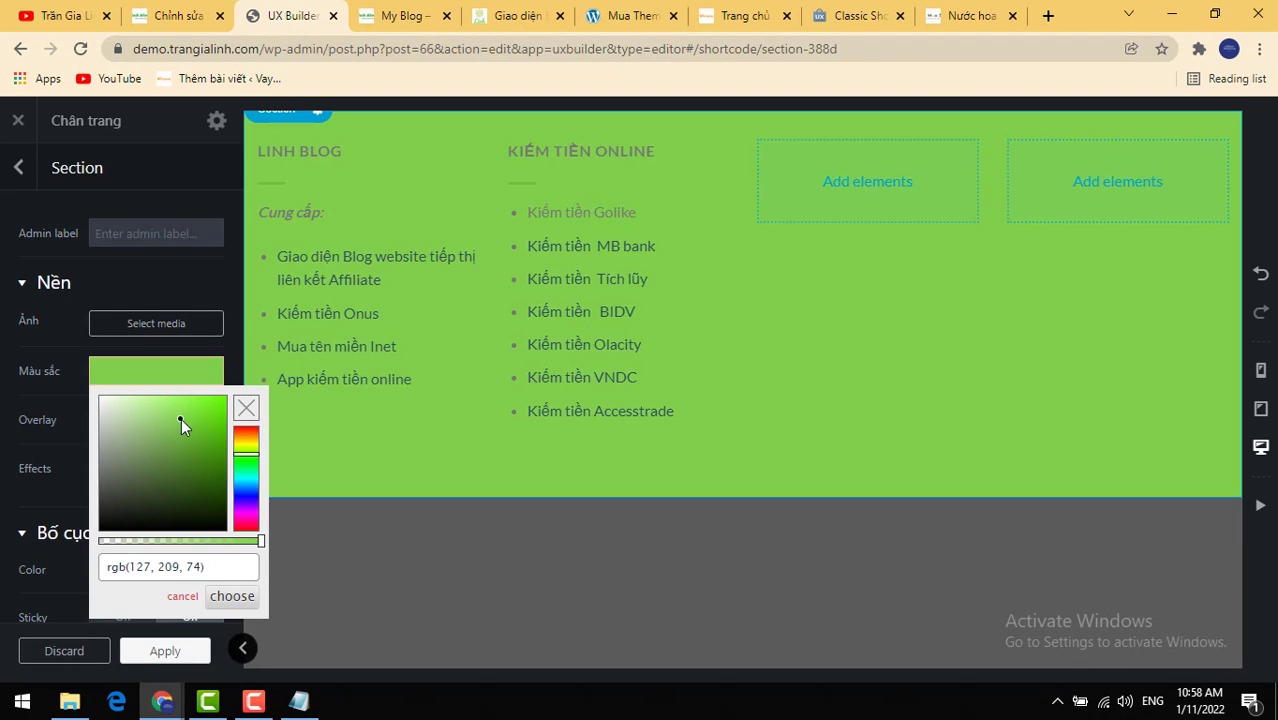
left_click(205, 517)
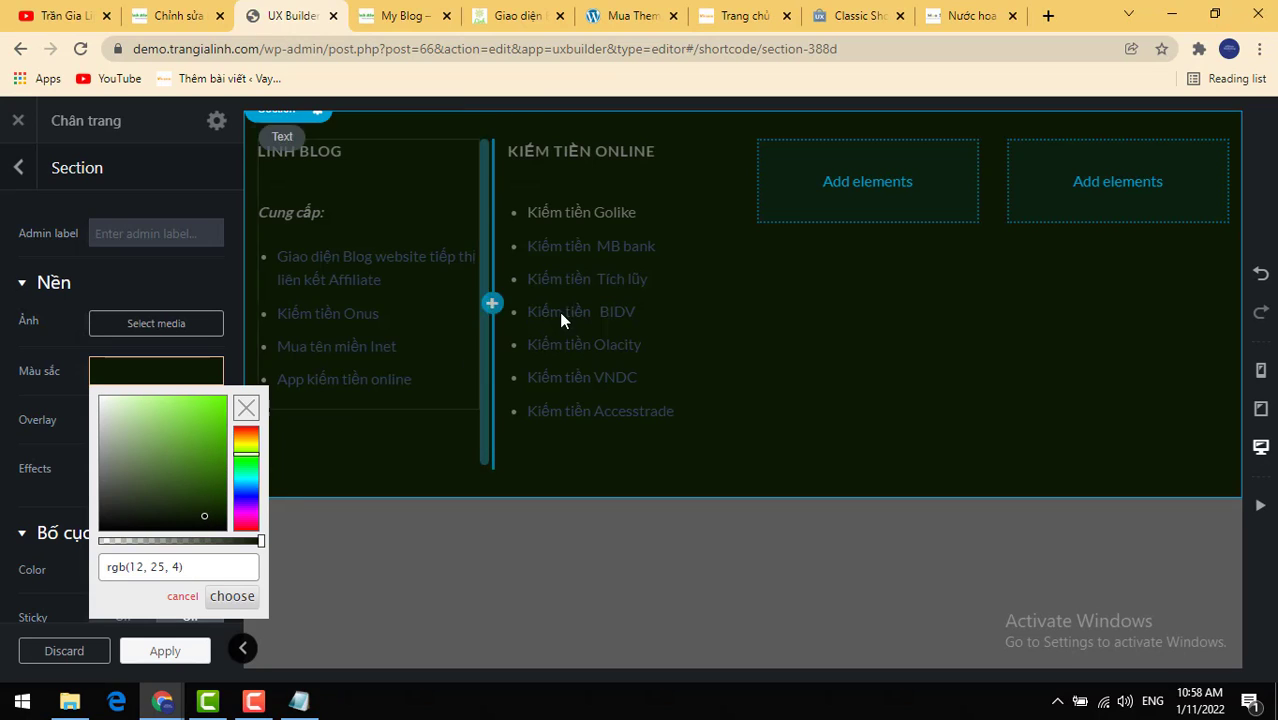
left_click(196, 410)
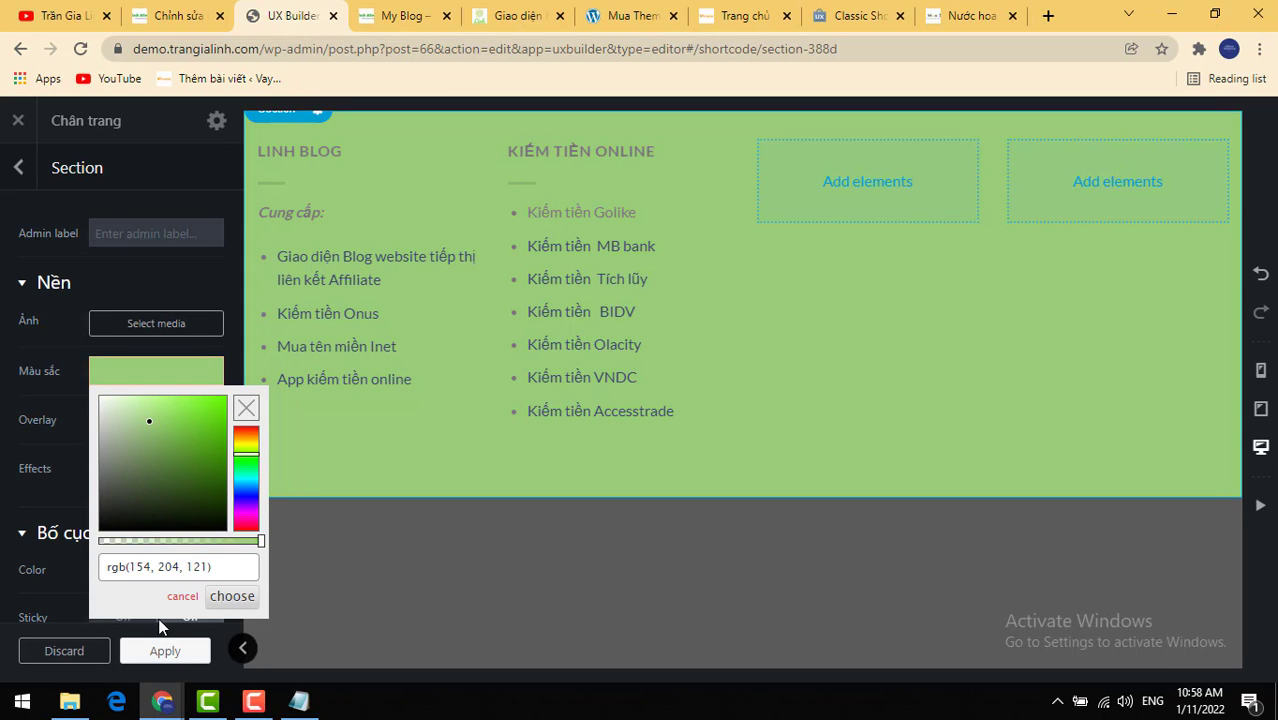
left_click(150, 652)
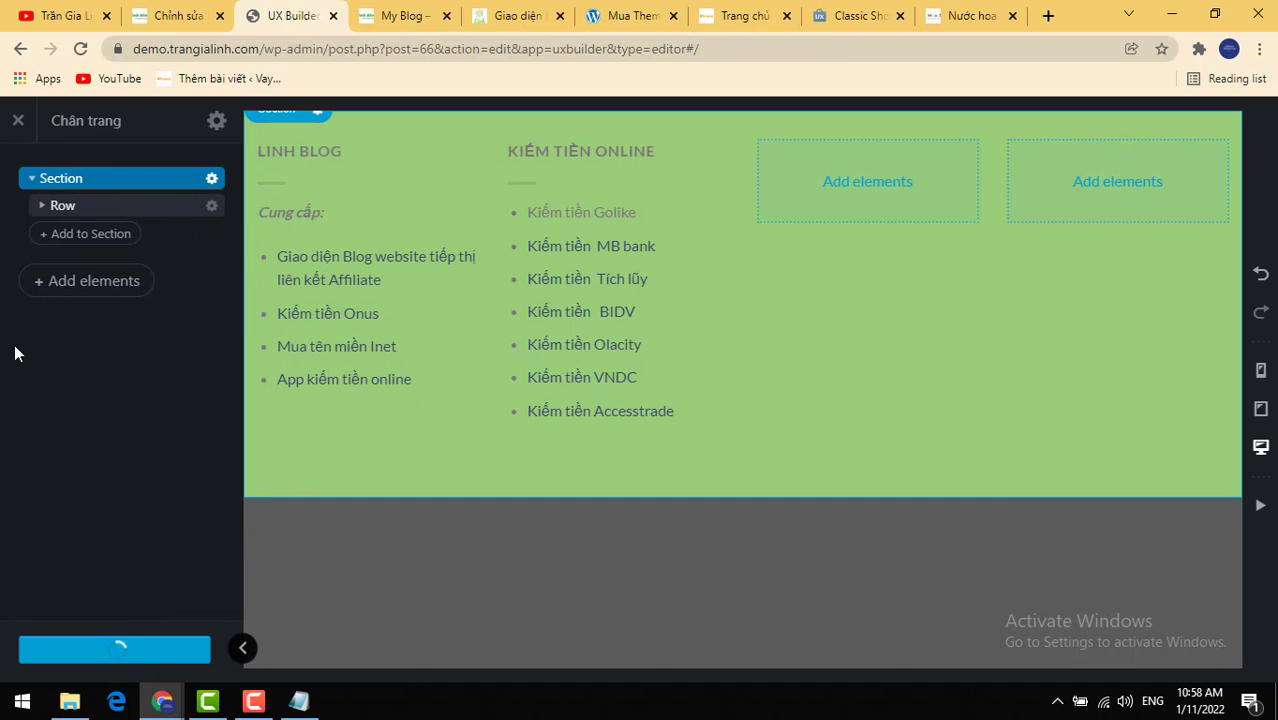
Step: Exit UX Builder and examine the footer's new background on the reloaded home page
left_click(17, 128)
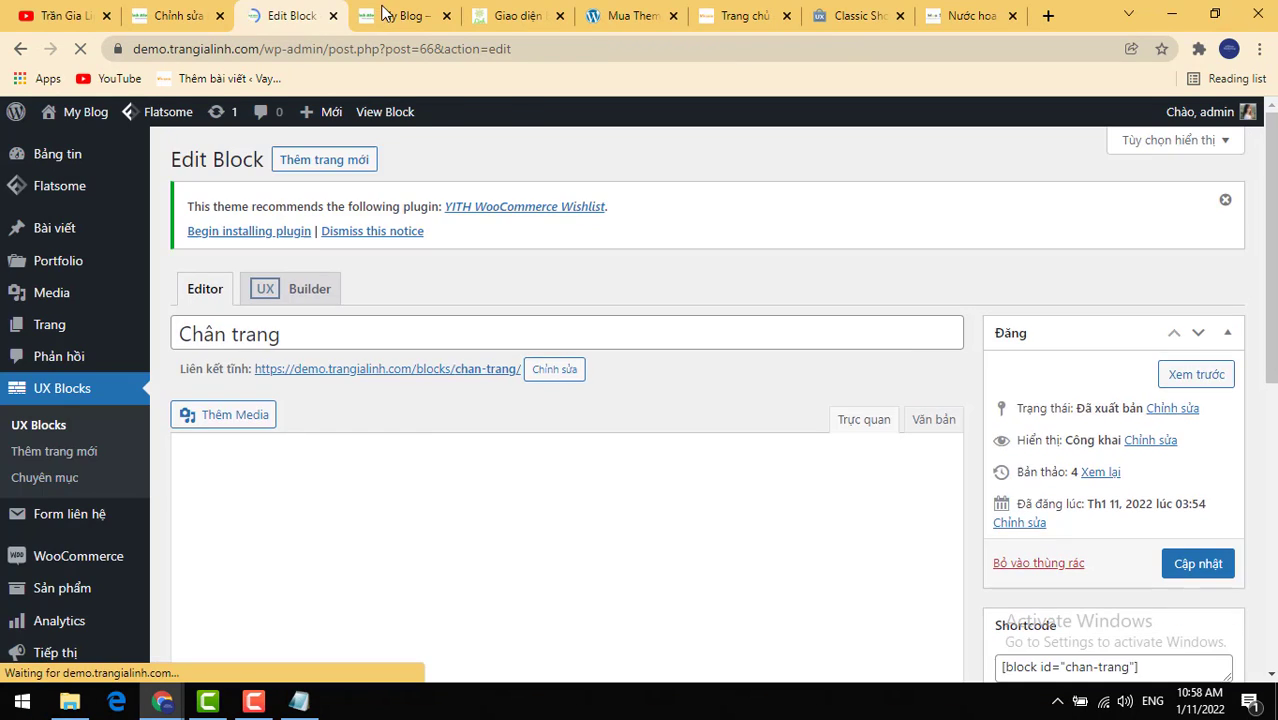
left_click(400, 15)
left_click(79, 48)
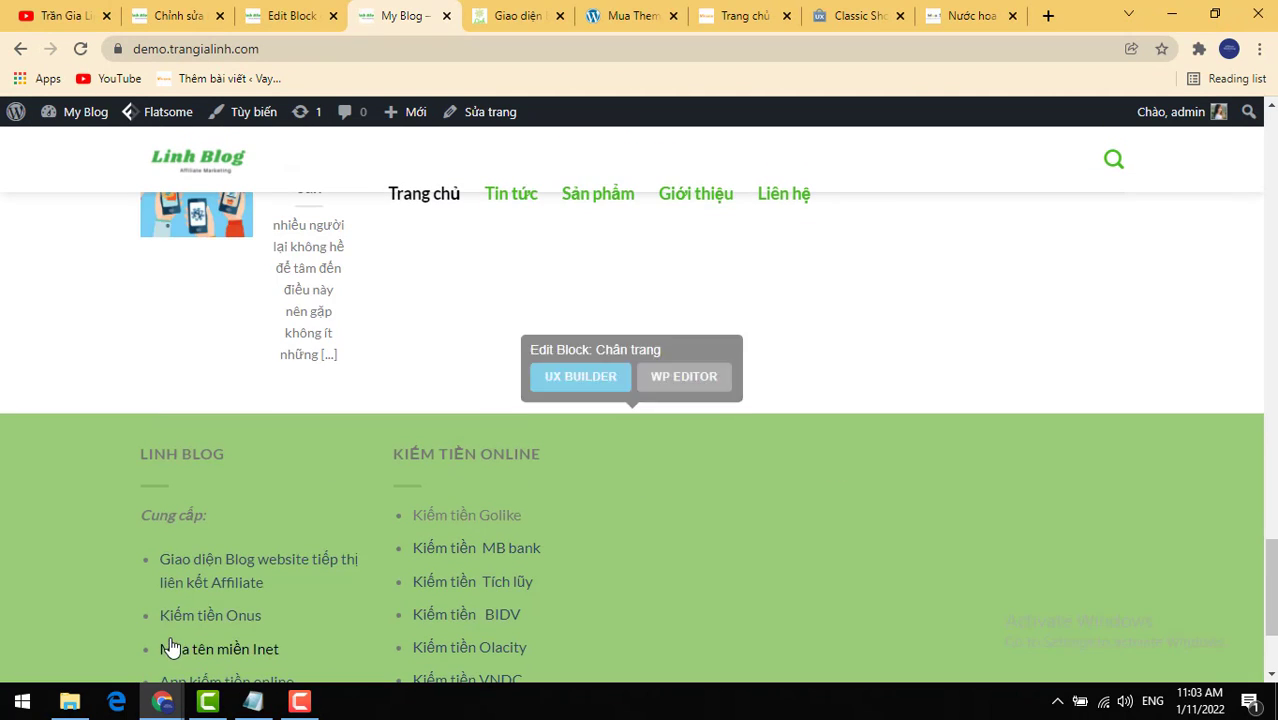
scroll(423, 432, "up", 3)
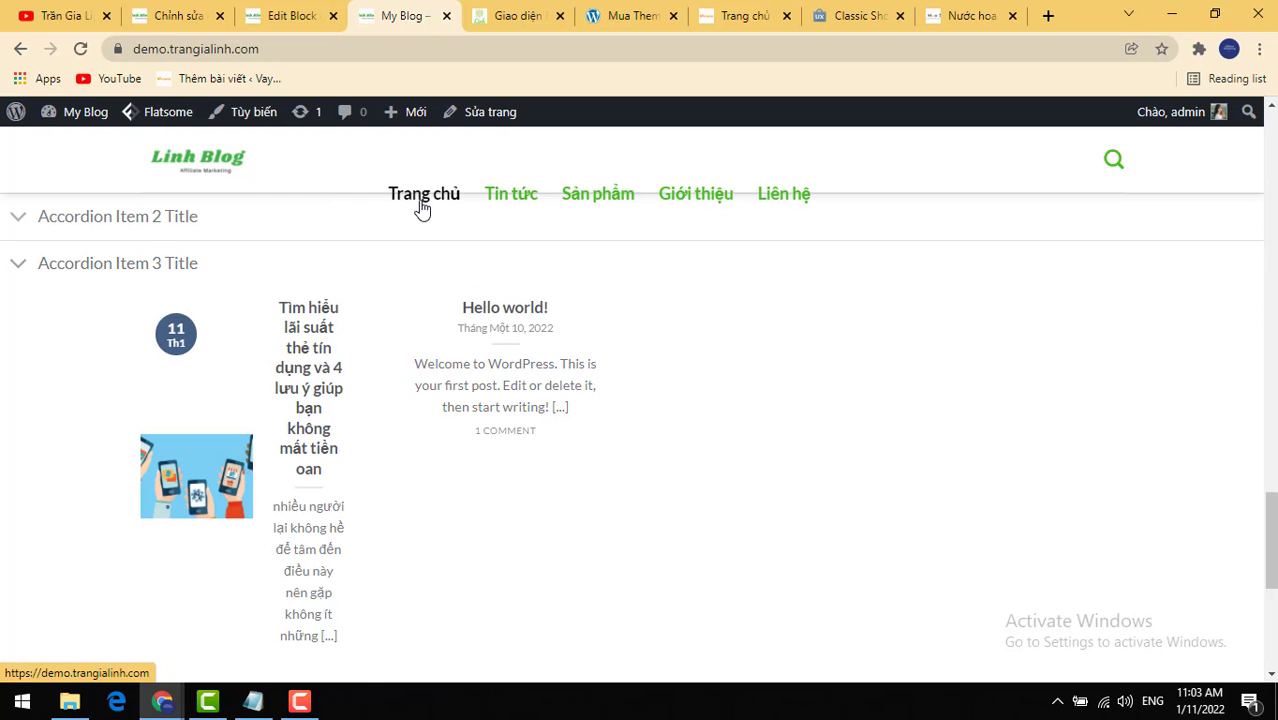
mouse_move(482, 119)
scroll(1209, 352, "up", 10)
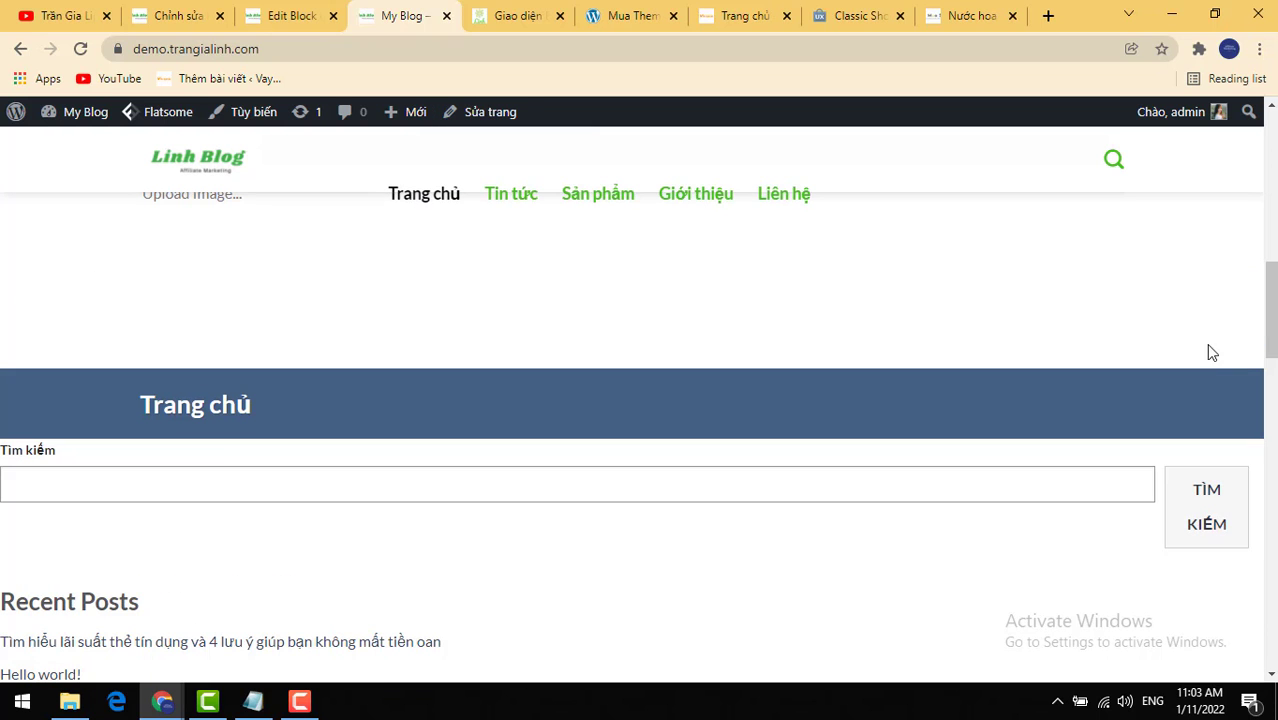
left_click_drag(1273, 320, 755, 3)
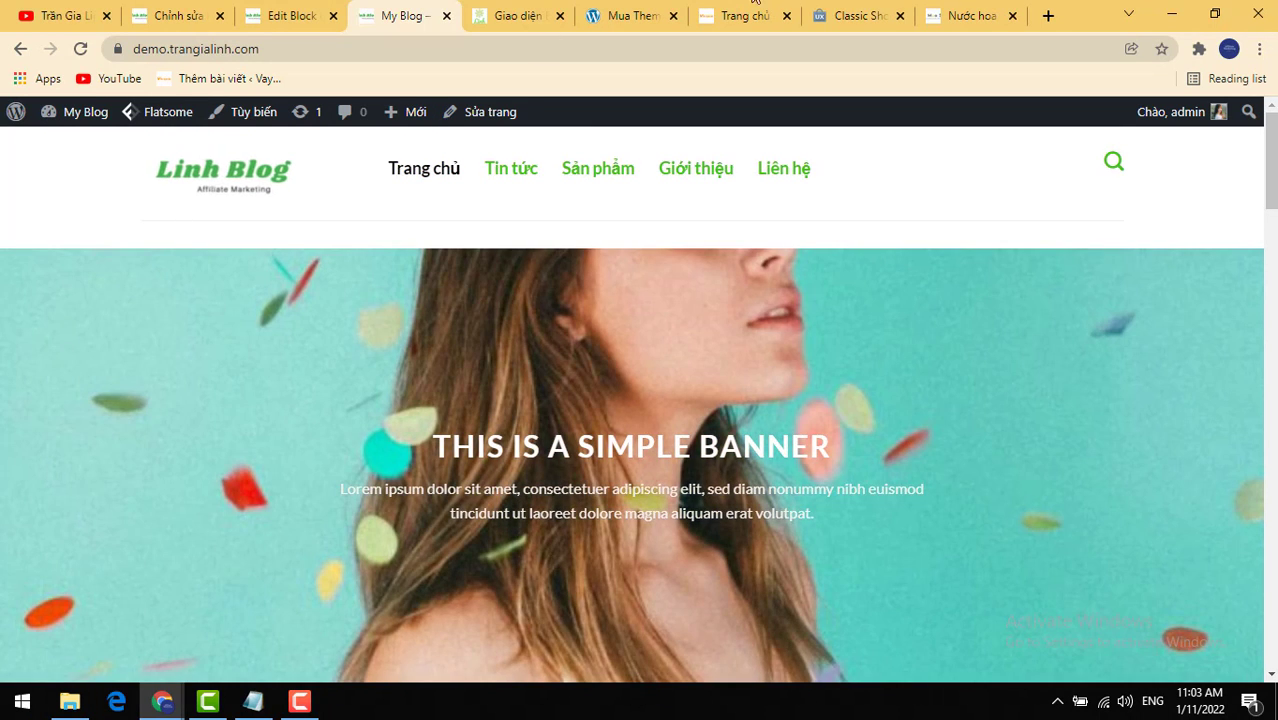
Step: Open the Tin tức category page from the site's navigation and examine its post list and sidebar layout
left_click(507, 177)
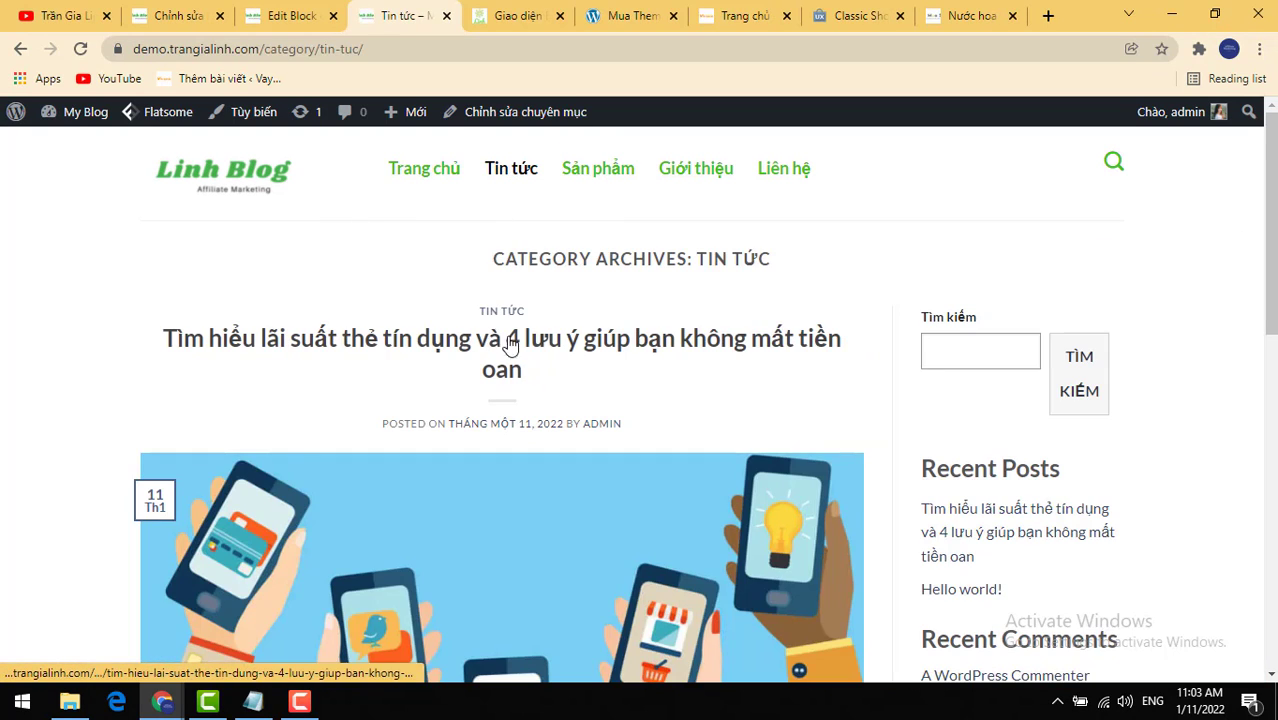
scroll(690, 349, "down", 6)
scroll(685, 374, "up", 4)
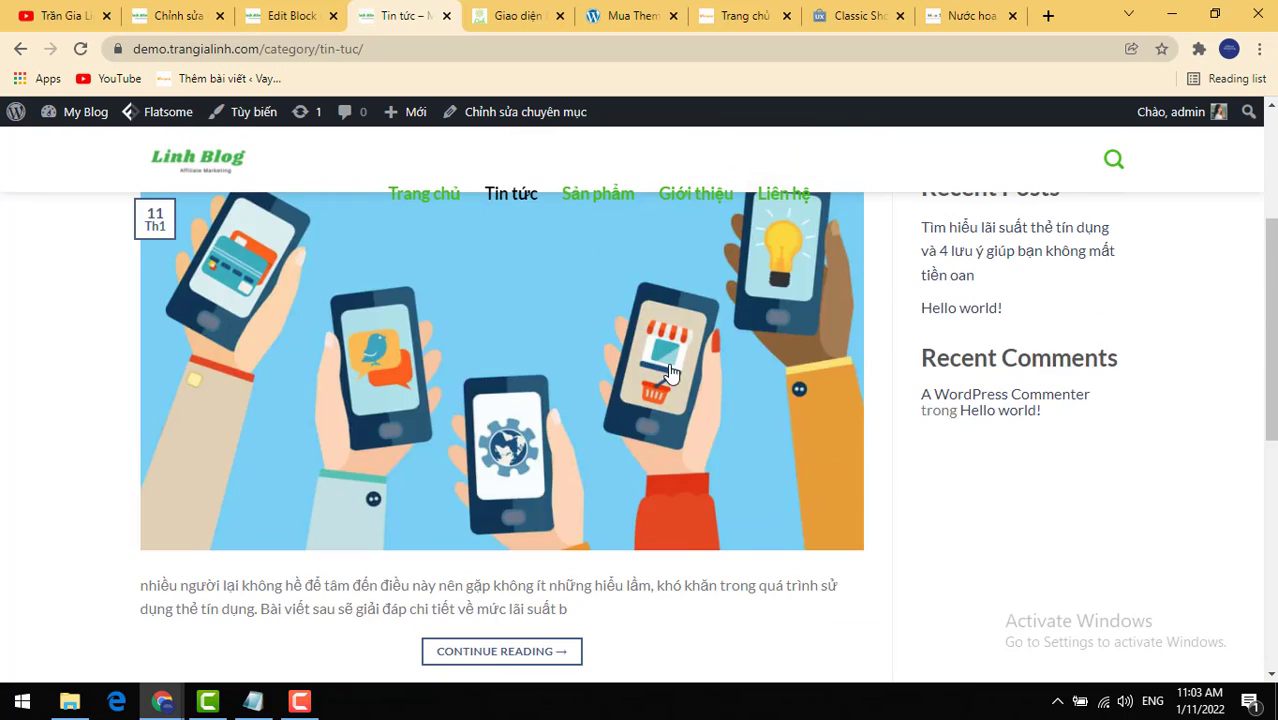
scroll(670, 372, "up", 3)
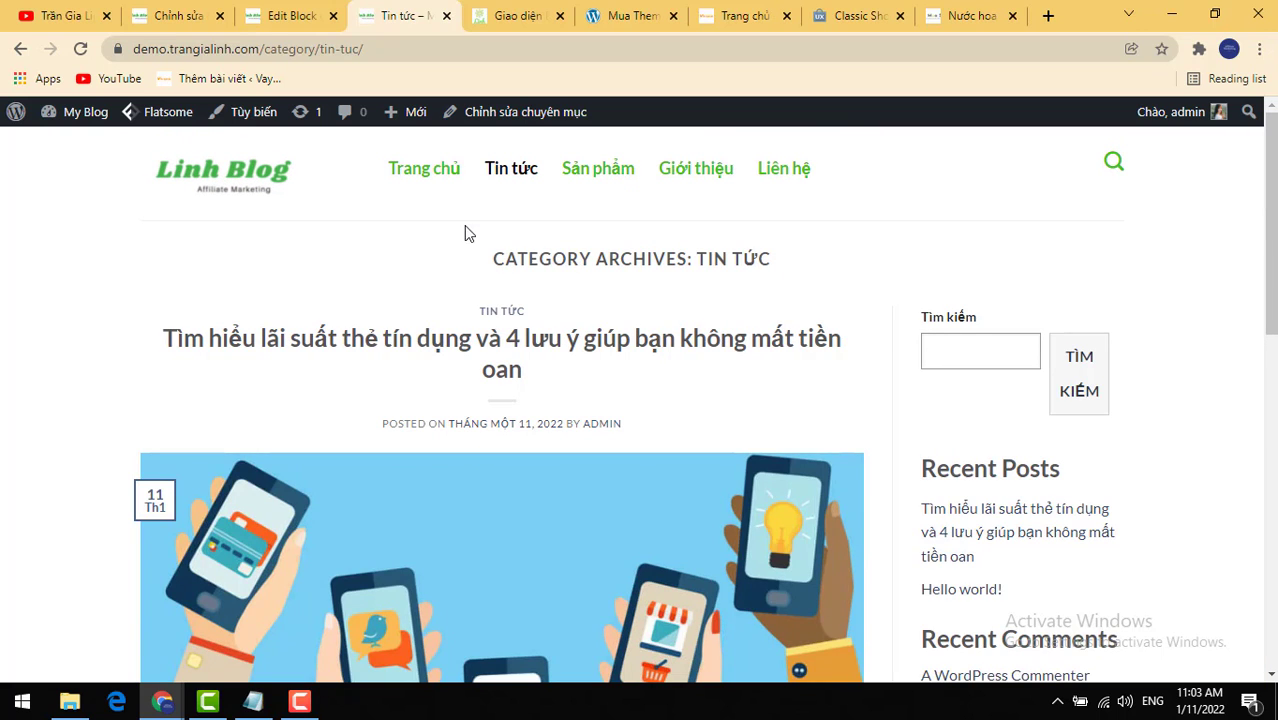
left_click(508, 174)
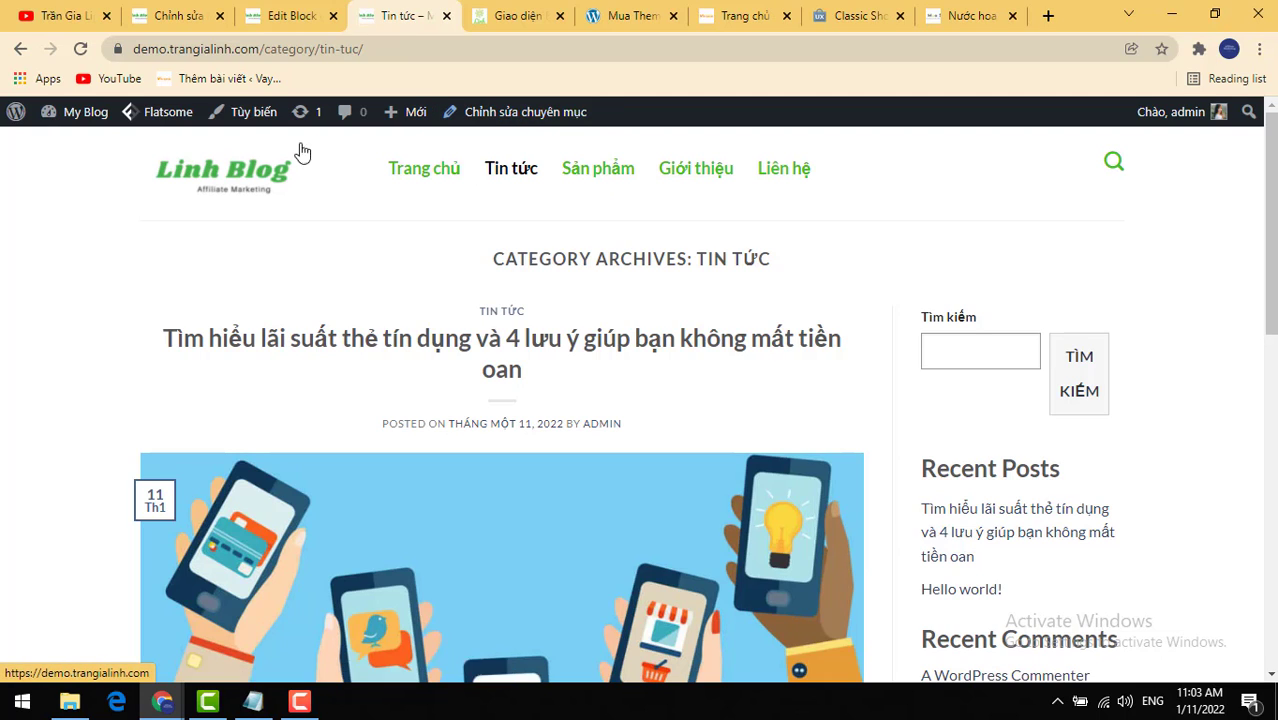
Step: Open the theme customizer from the Tin tức page and bring up its Blog Layout settings
left_click(260, 118)
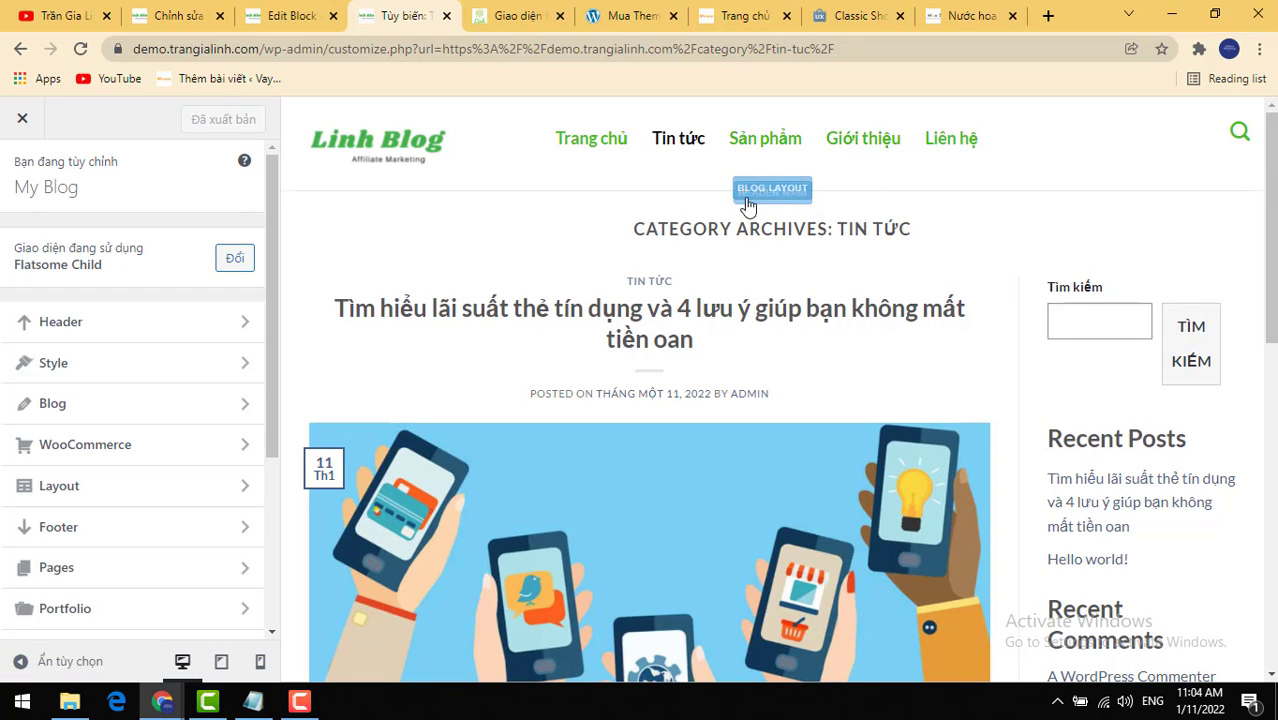
left_click(760, 191)
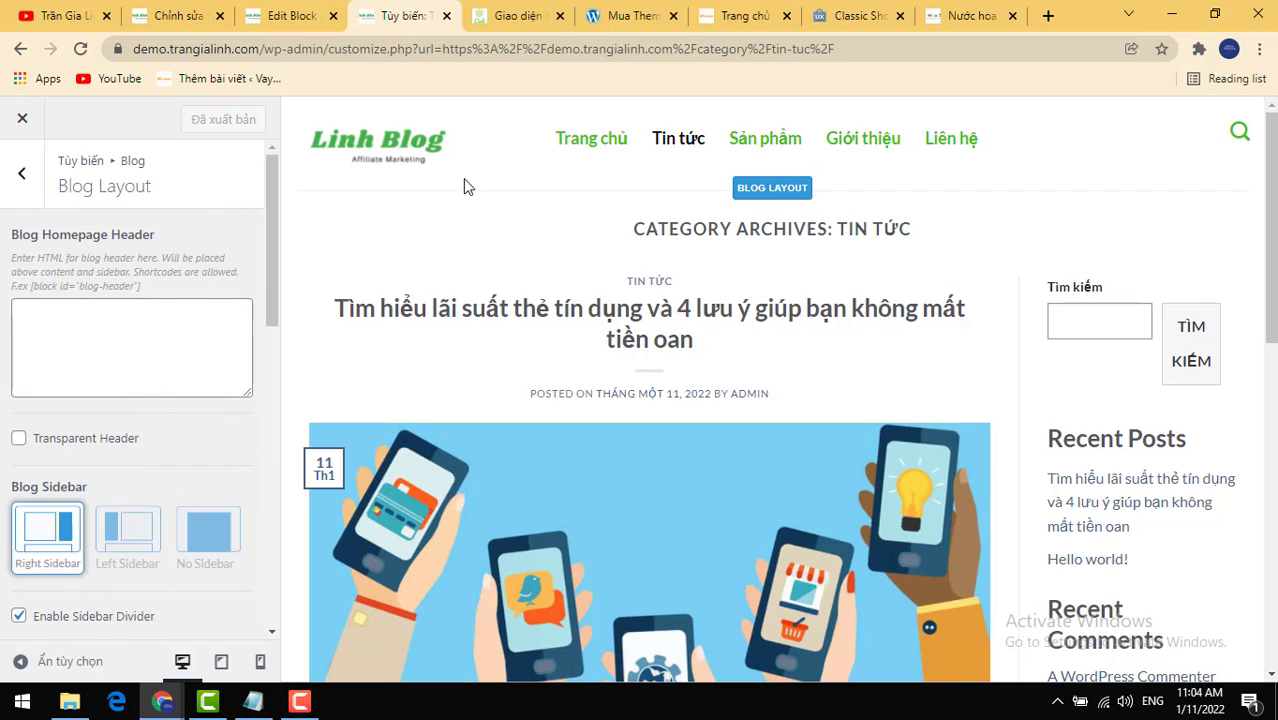
scroll(745, 450, "down", 1)
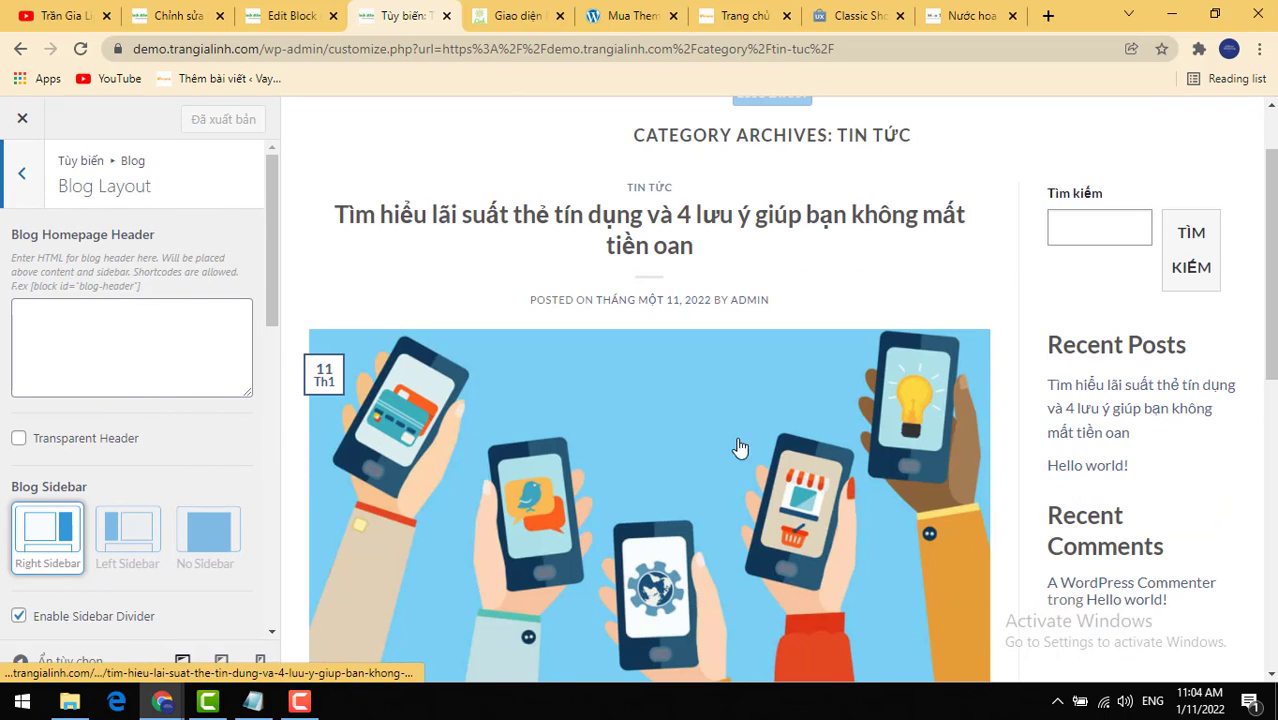
scroll(100, 520, "down", 1)
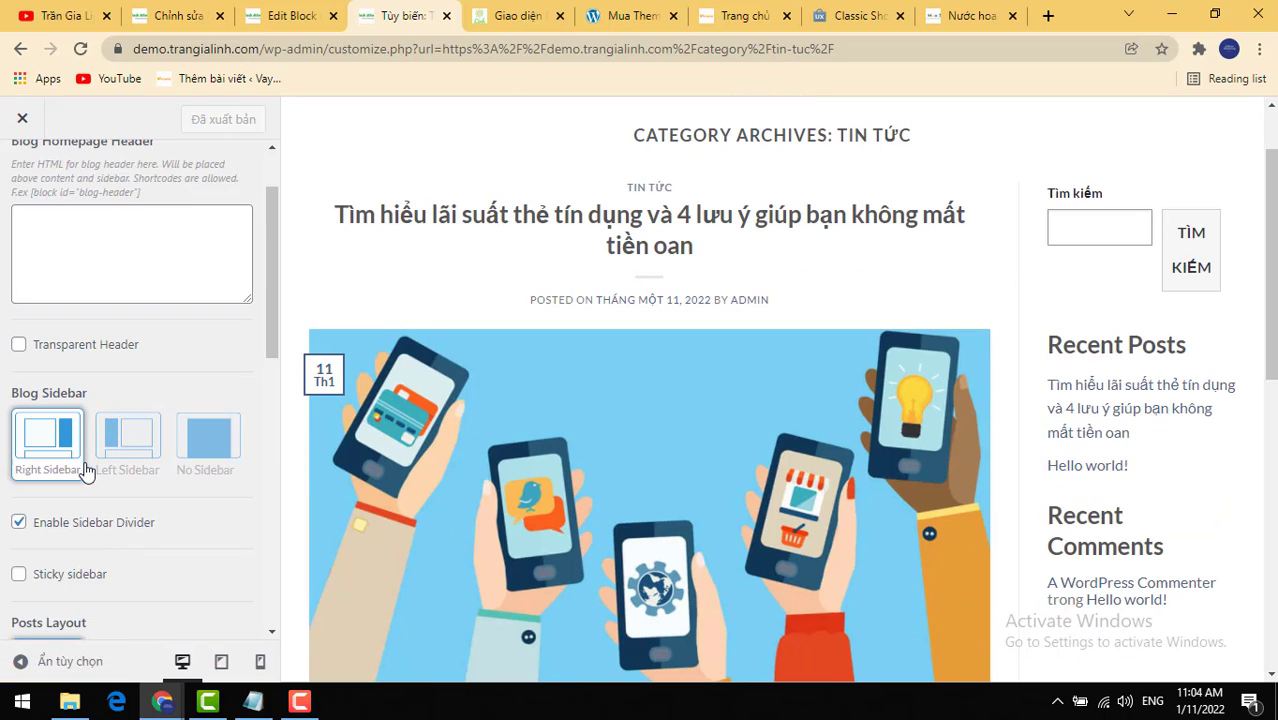
Step: Preview the Left Sidebar and No Sidebar options for the Blog Sidebar, and switch back to Right Sidebar
left_click(138, 464)
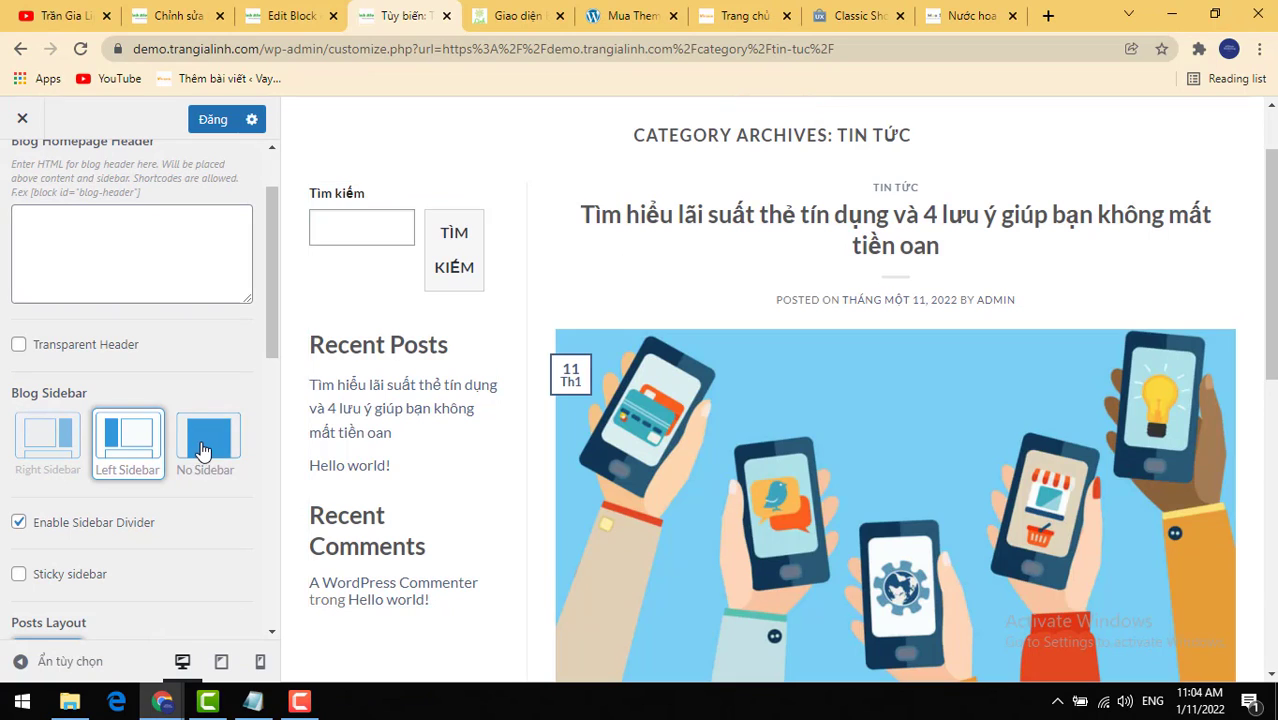
left_click(200, 448)
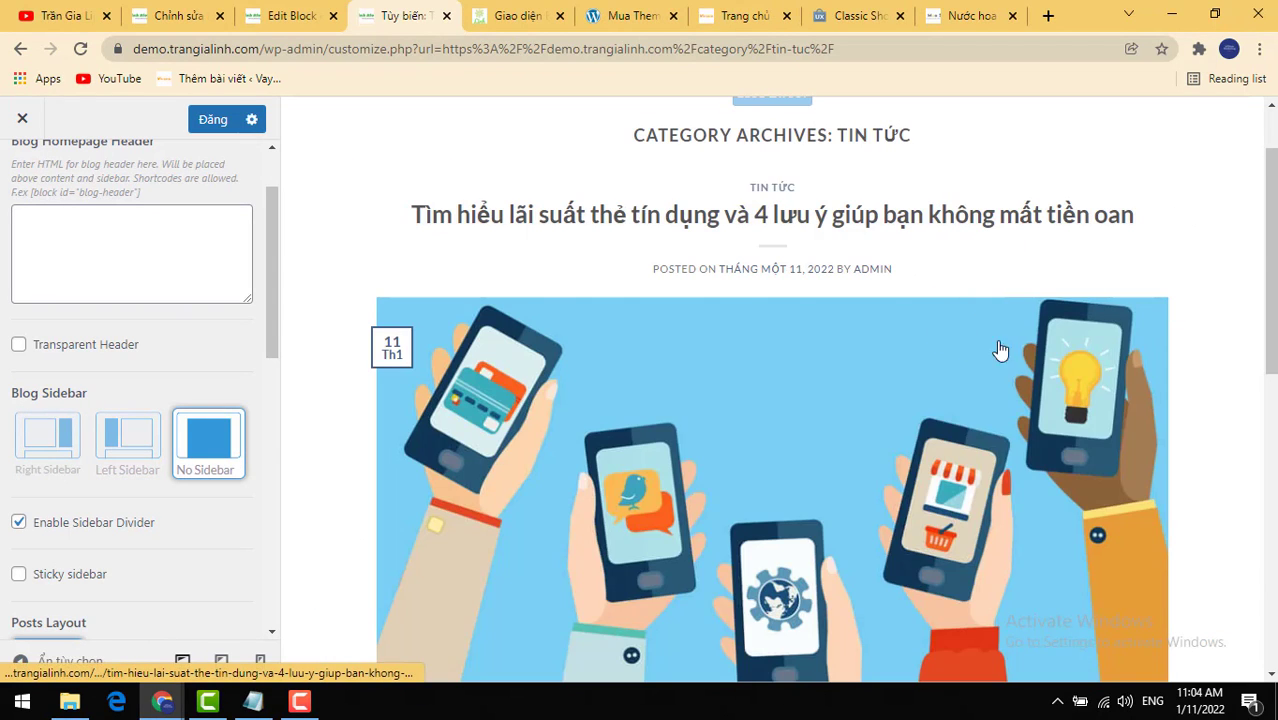
scroll(1005, 350, "down", 3)
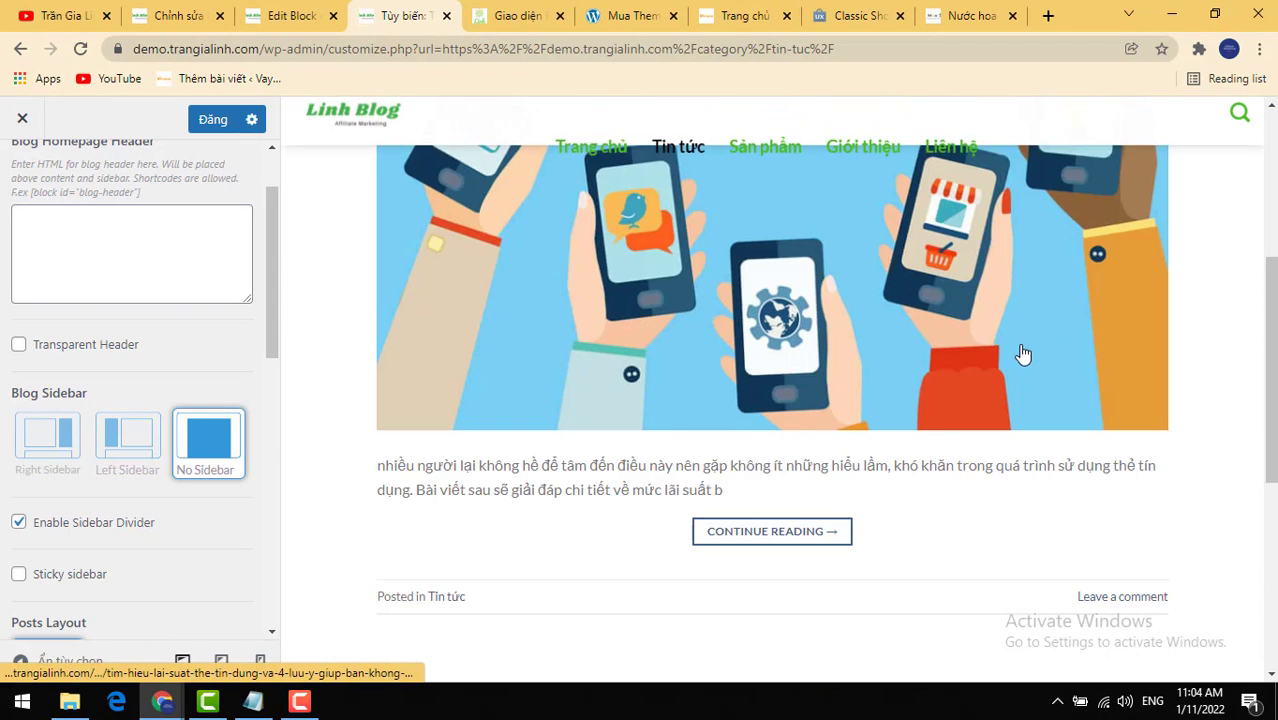
left_click(50, 467)
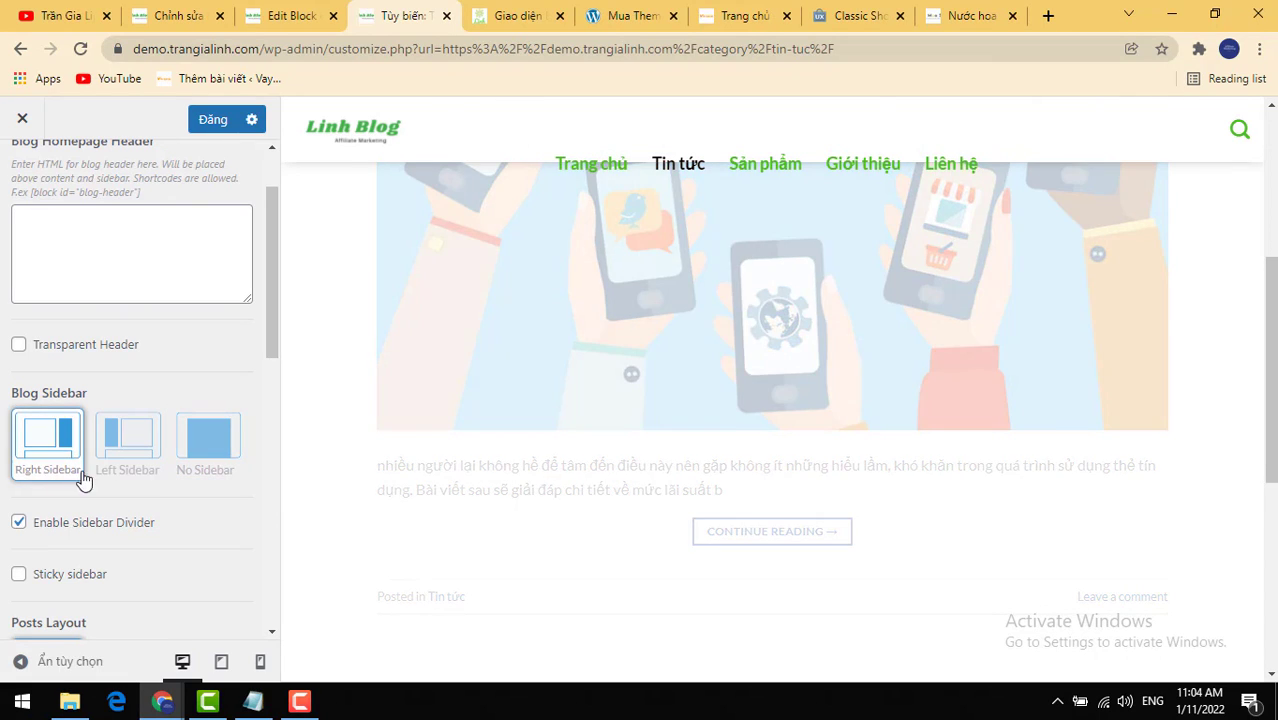